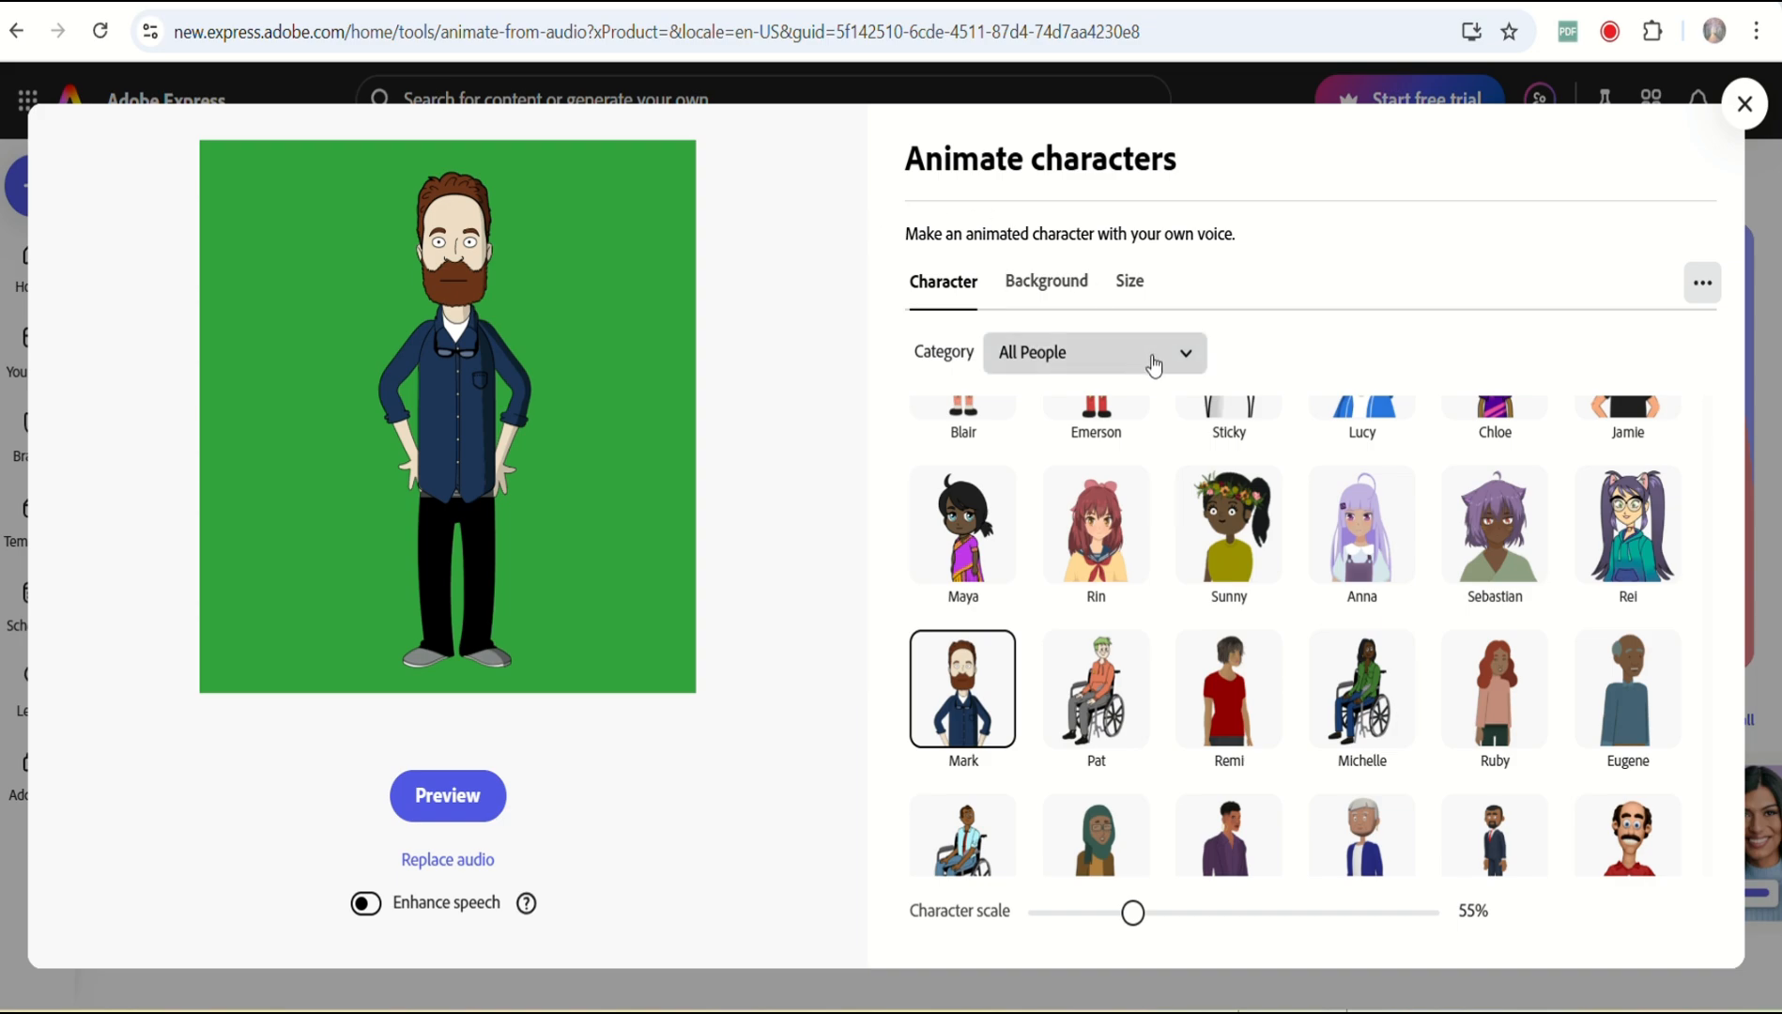
Try the Carson, Sawyer, Lacy, Lucy, Sticky, Remi, Pat and Dr. Applesmith characters in the preview.
{"action": "scroll", "coordinate": [1211, 512], "scroll_direction": "up", "scroll_amount": 3}
{"action": "left_click", "coordinate": [1097, 483]}
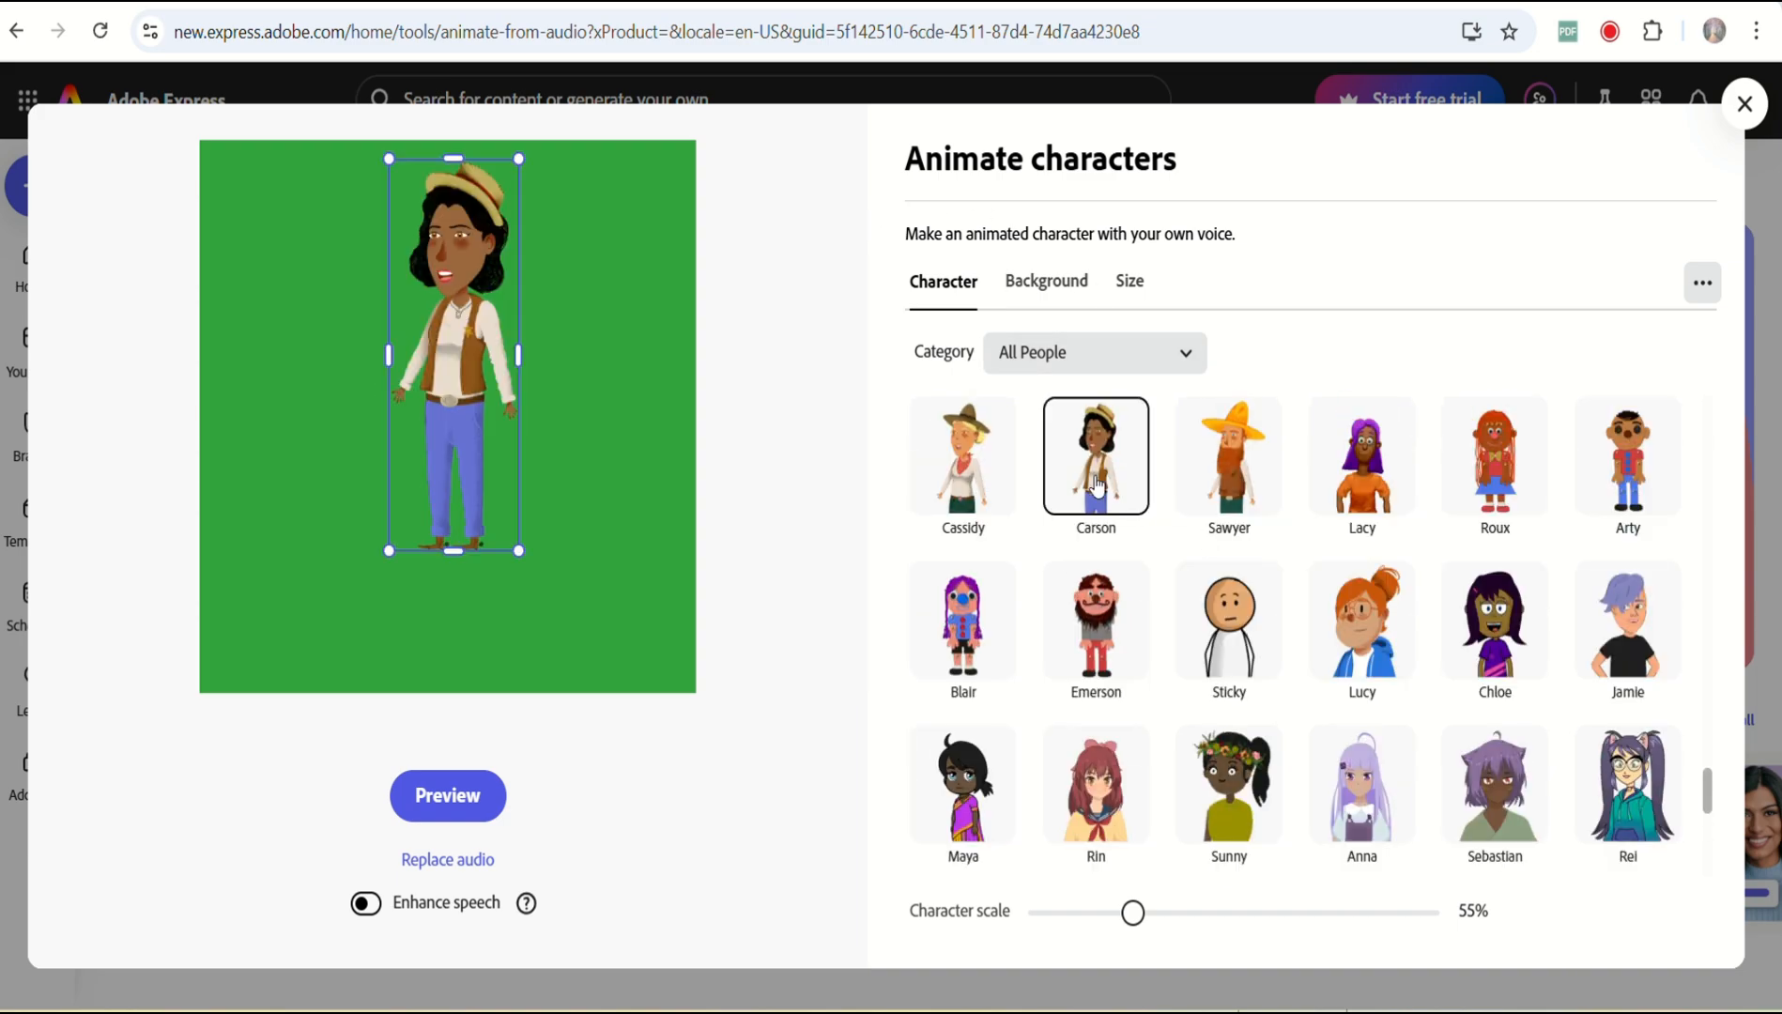
{"action": "left_click", "coordinate": [1212, 492]}
{"action": "left_click", "coordinate": [1369, 514]}
{"action": "left_click", "coordinate": [1403, 599]}
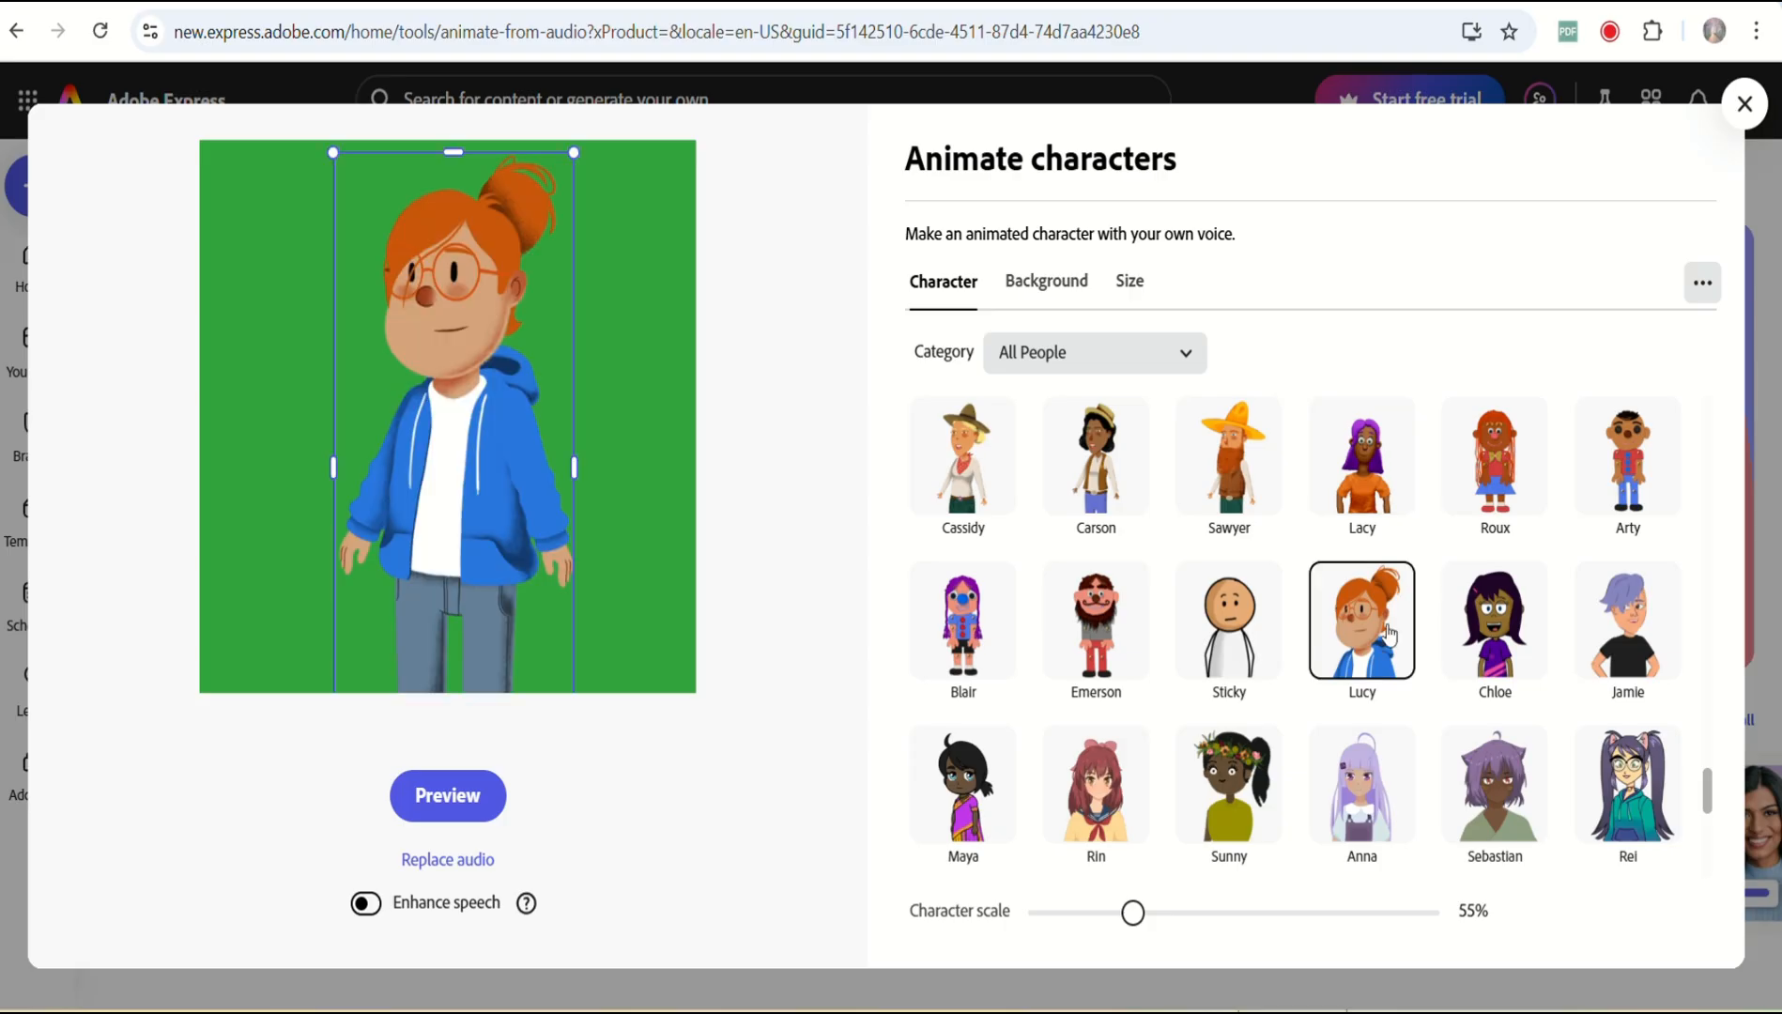
{"action": "left_click", "coordinate": [1230, 638]}
{"action": "scroll", "coordinate": [1234, 676], "scroll_direction": "down", "scroll_amount": 3}
{"action": "left_click", "coordinate": [1238, 678]}
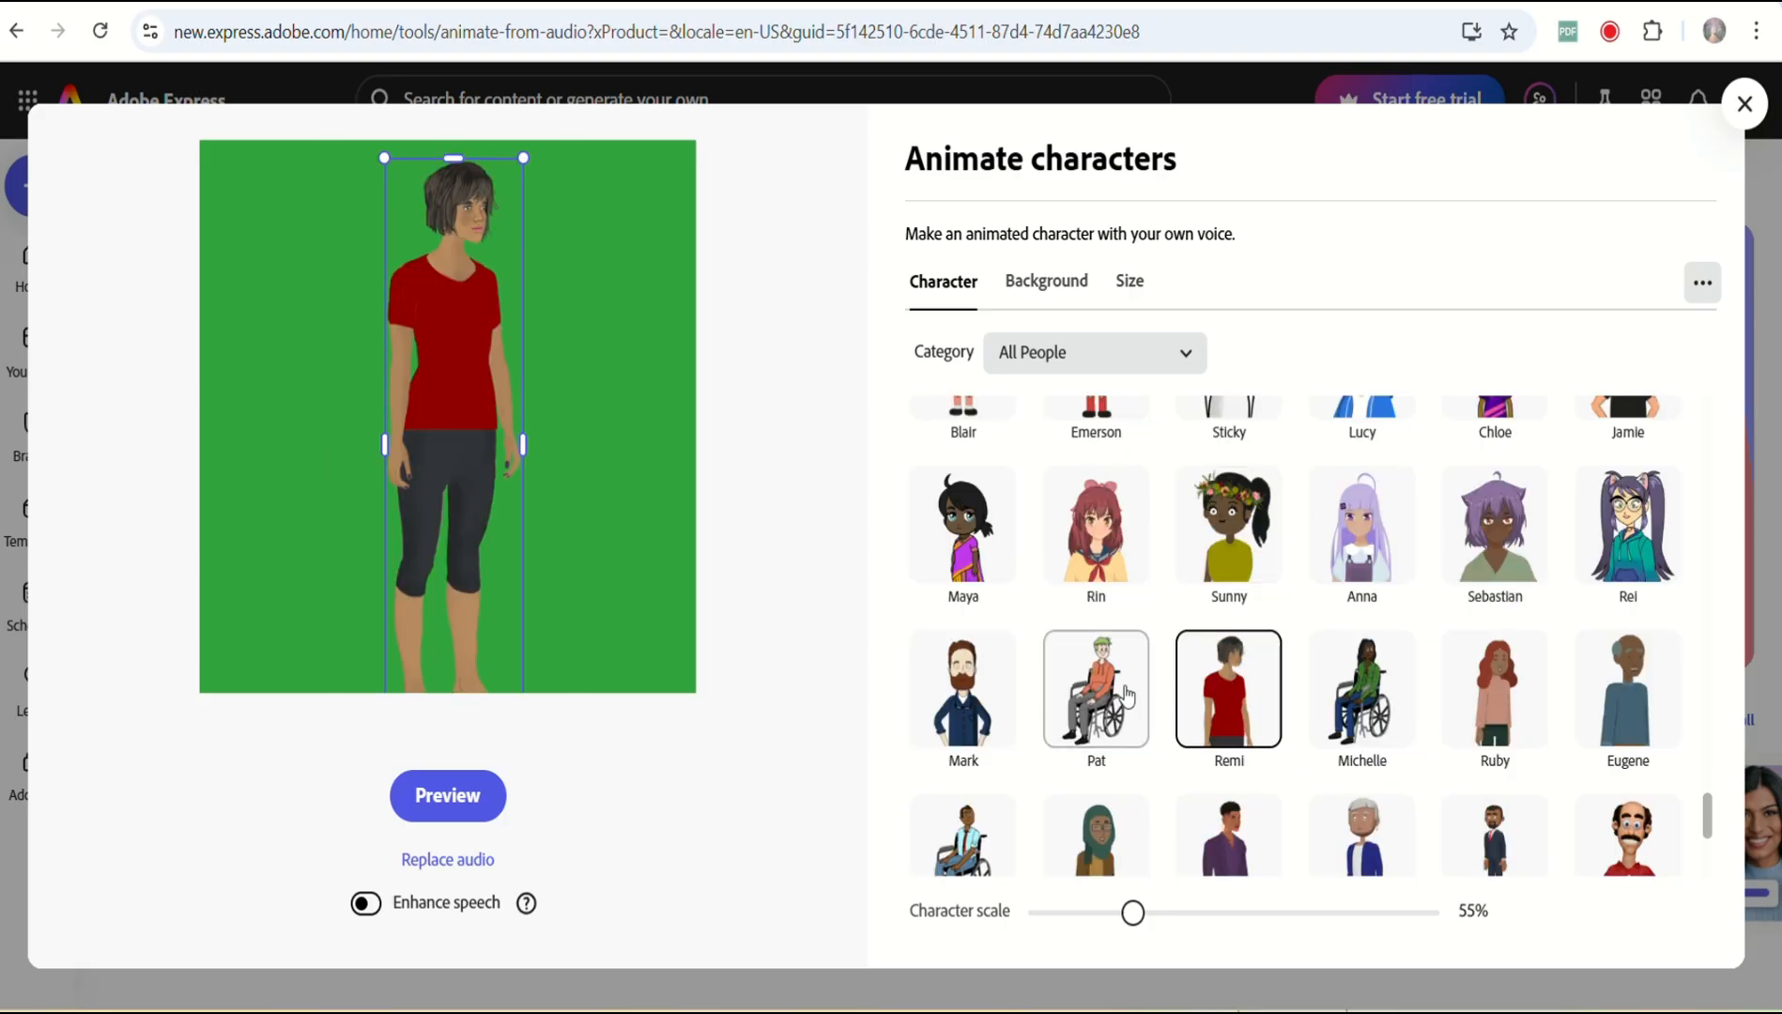
{"action": "left_click", "coordinate": [1107, 695]}
{"action": "scroll", "coordinate": [1113, 693], "scroll_direction": "down", "scroll_amount": 3}
{"action": "left_click", "coordinate": [981, 754]}
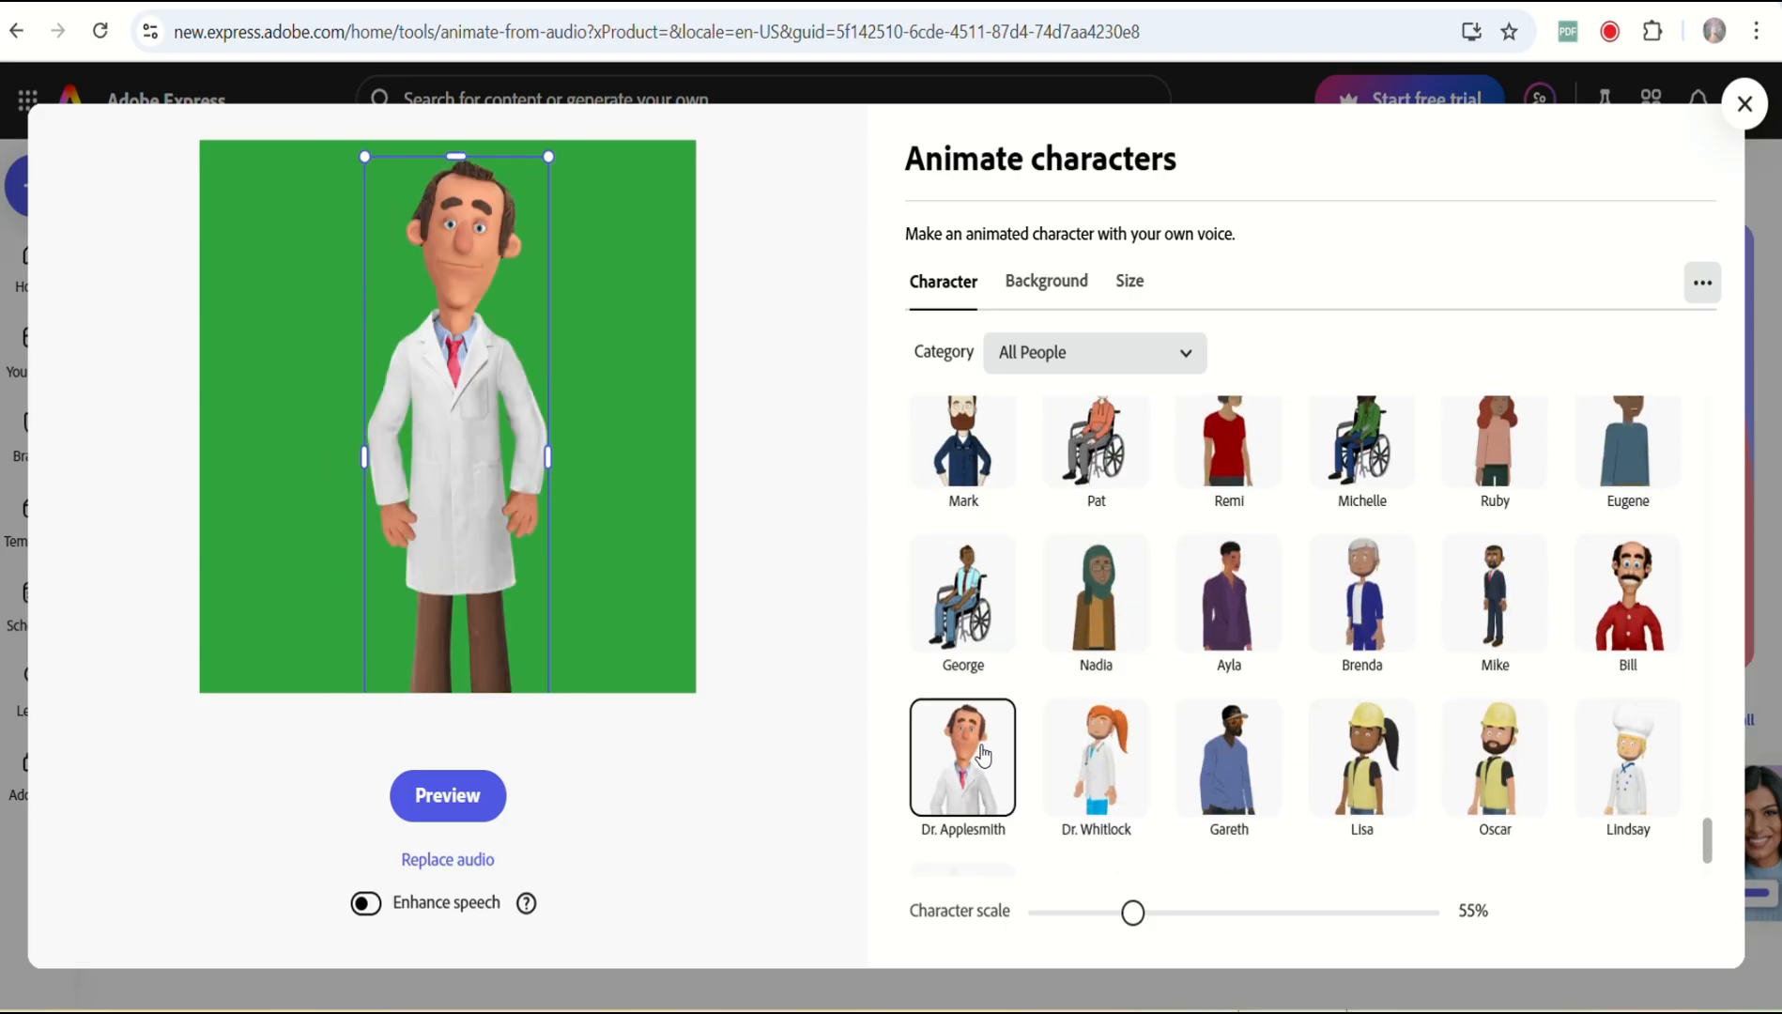
Choose the bearded Mark character and generate the animation preview.
{"action": "scroll", "coordinate": [981, 742], "scroll_direction": "up", "scroll_amount": 3}
{"action": "left_click", "coordinate": [981, 699]}
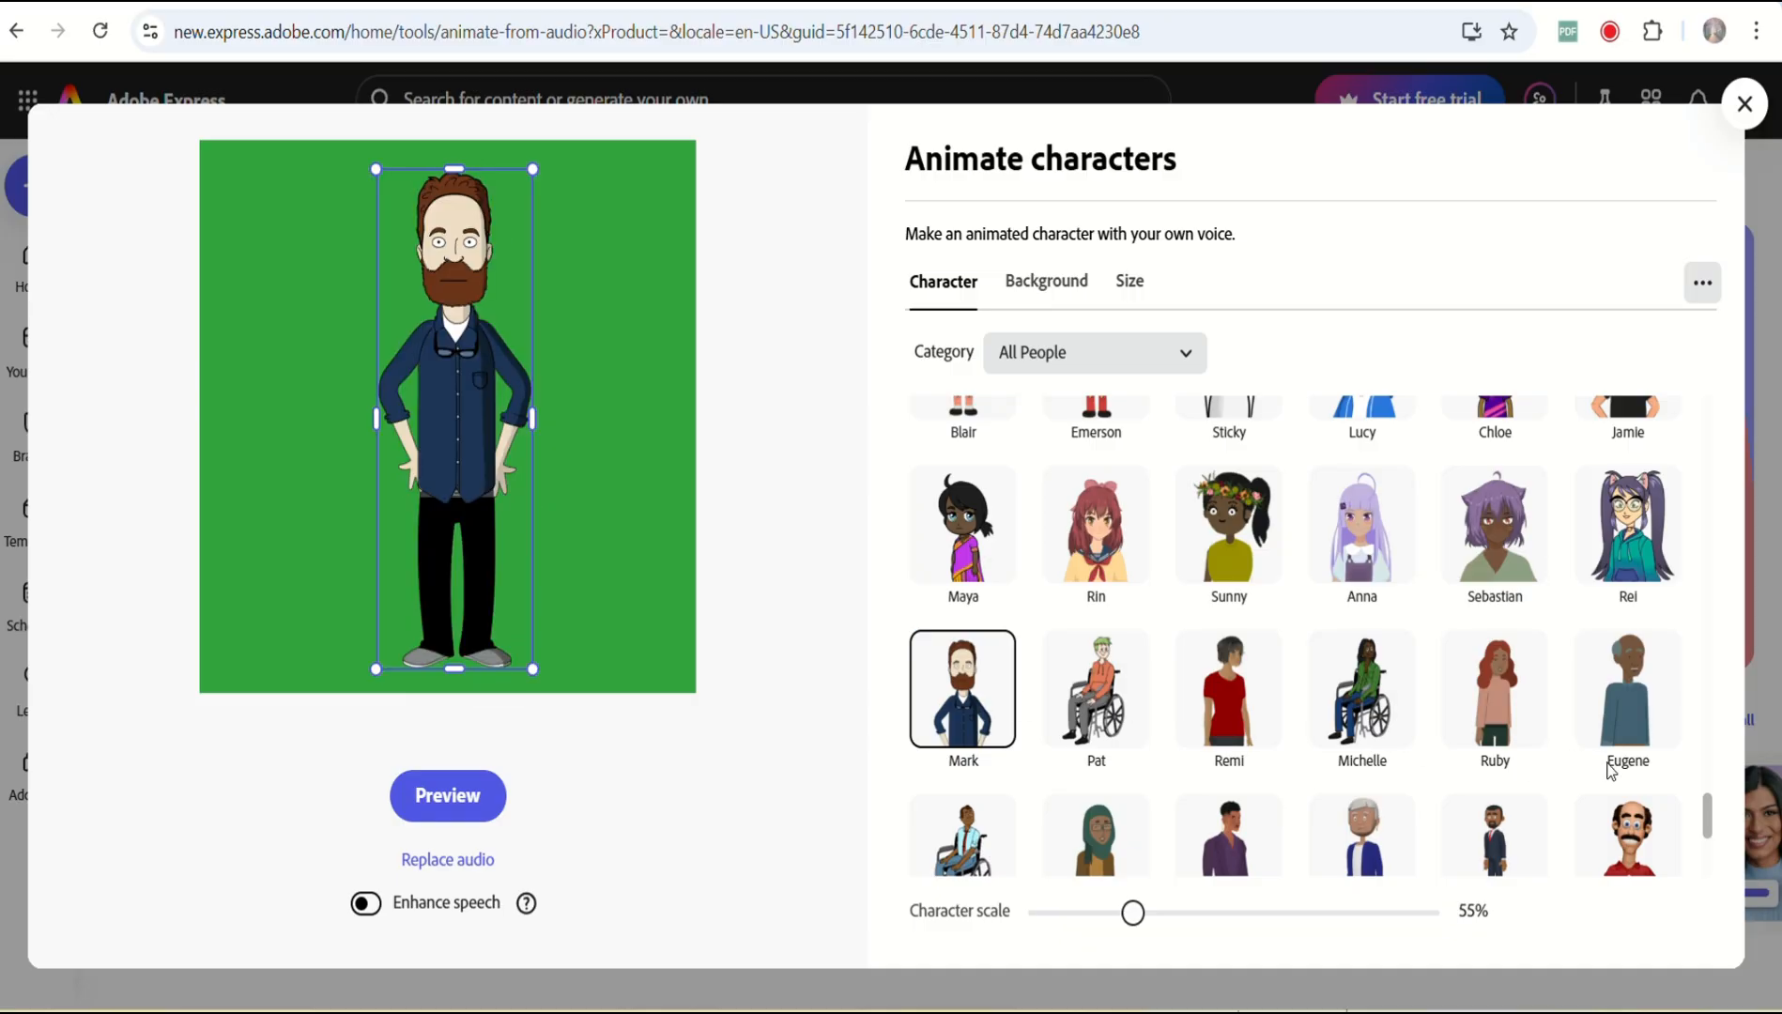
{"action": "left_click", "coordinate": [470, 805]}
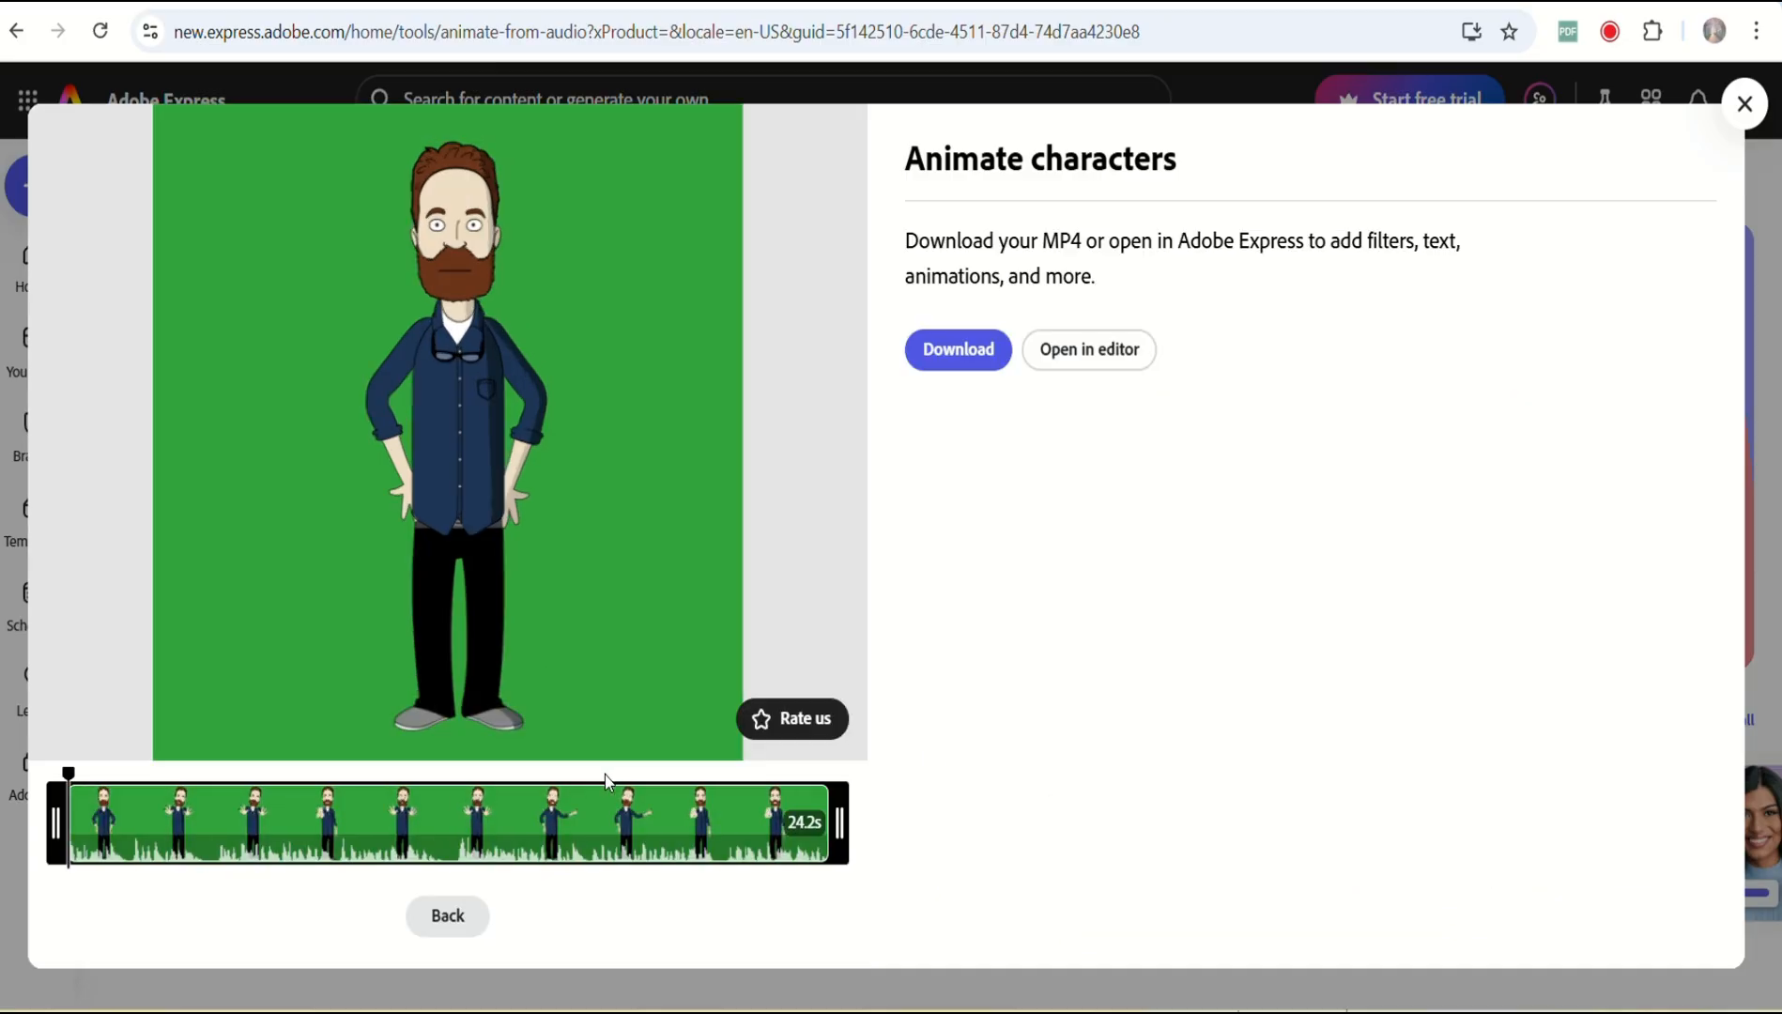
Play the generated Mark character animation on the green background.
{"action": "left_click", "coordinate": [449, 435]}
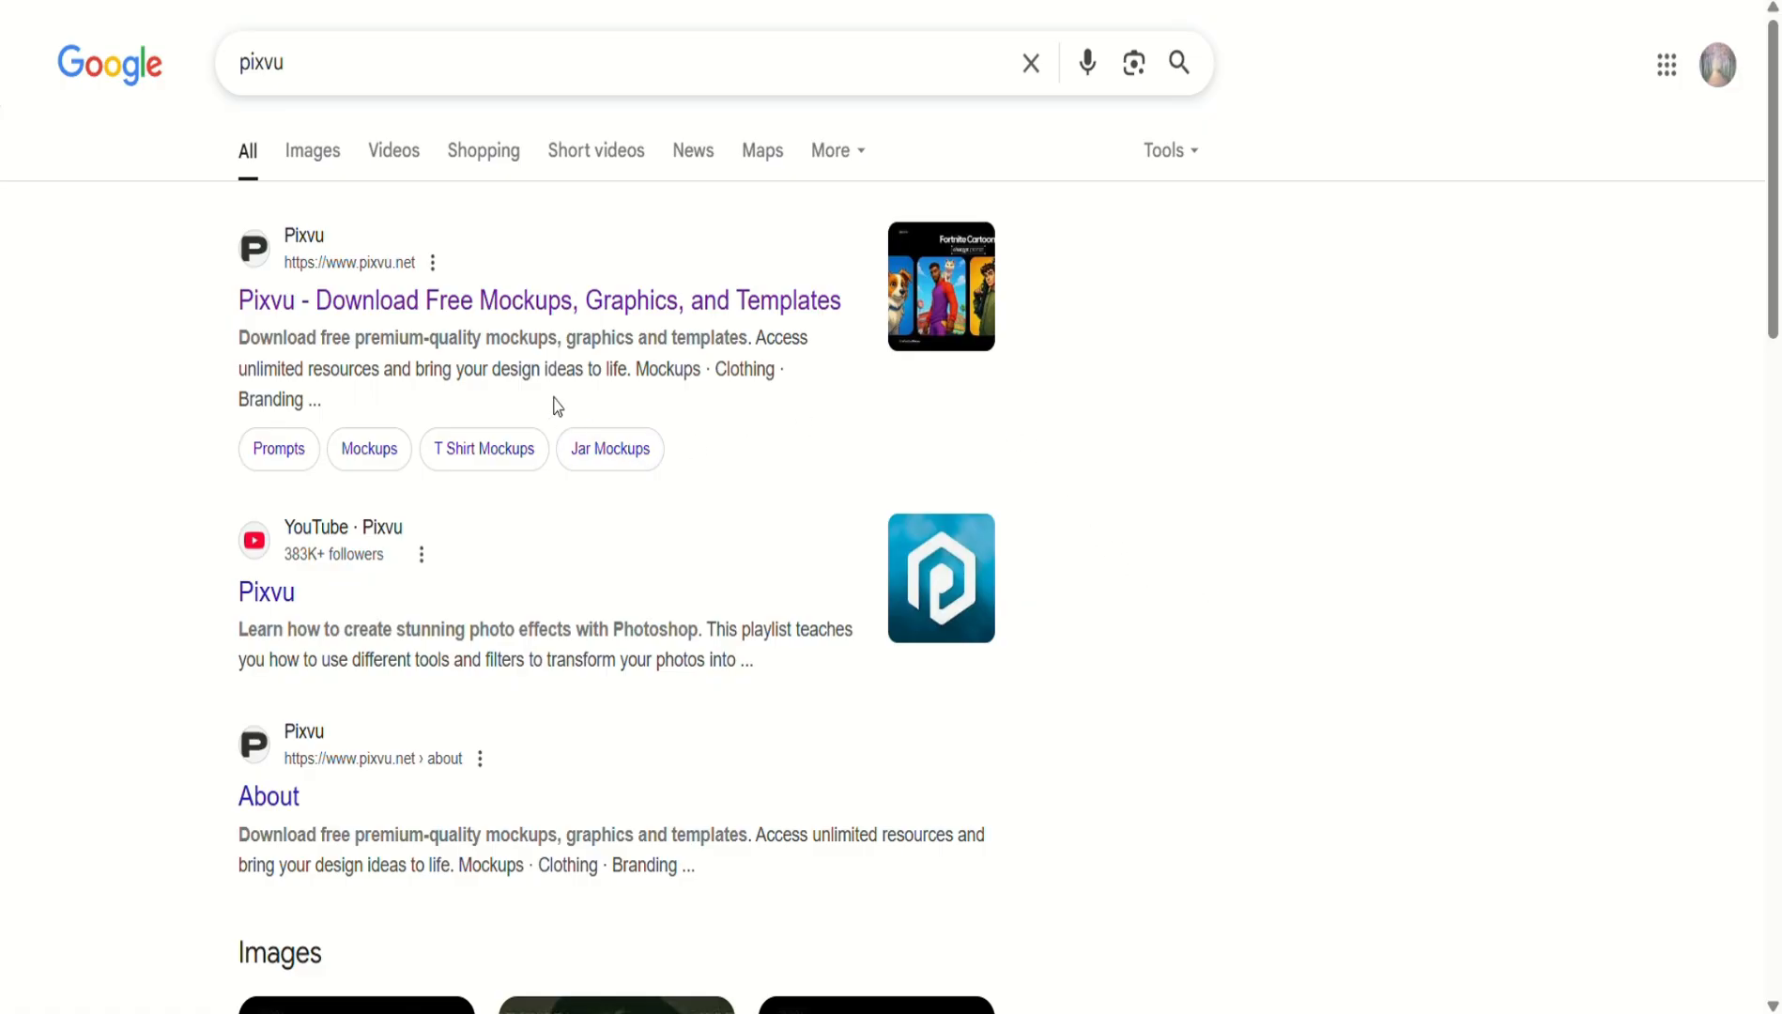
Open the Pixvu site from the search results and scroll down to the Thin Cartoon Characters post.
{"action": "left_click", "coordinate": [502, 306]}
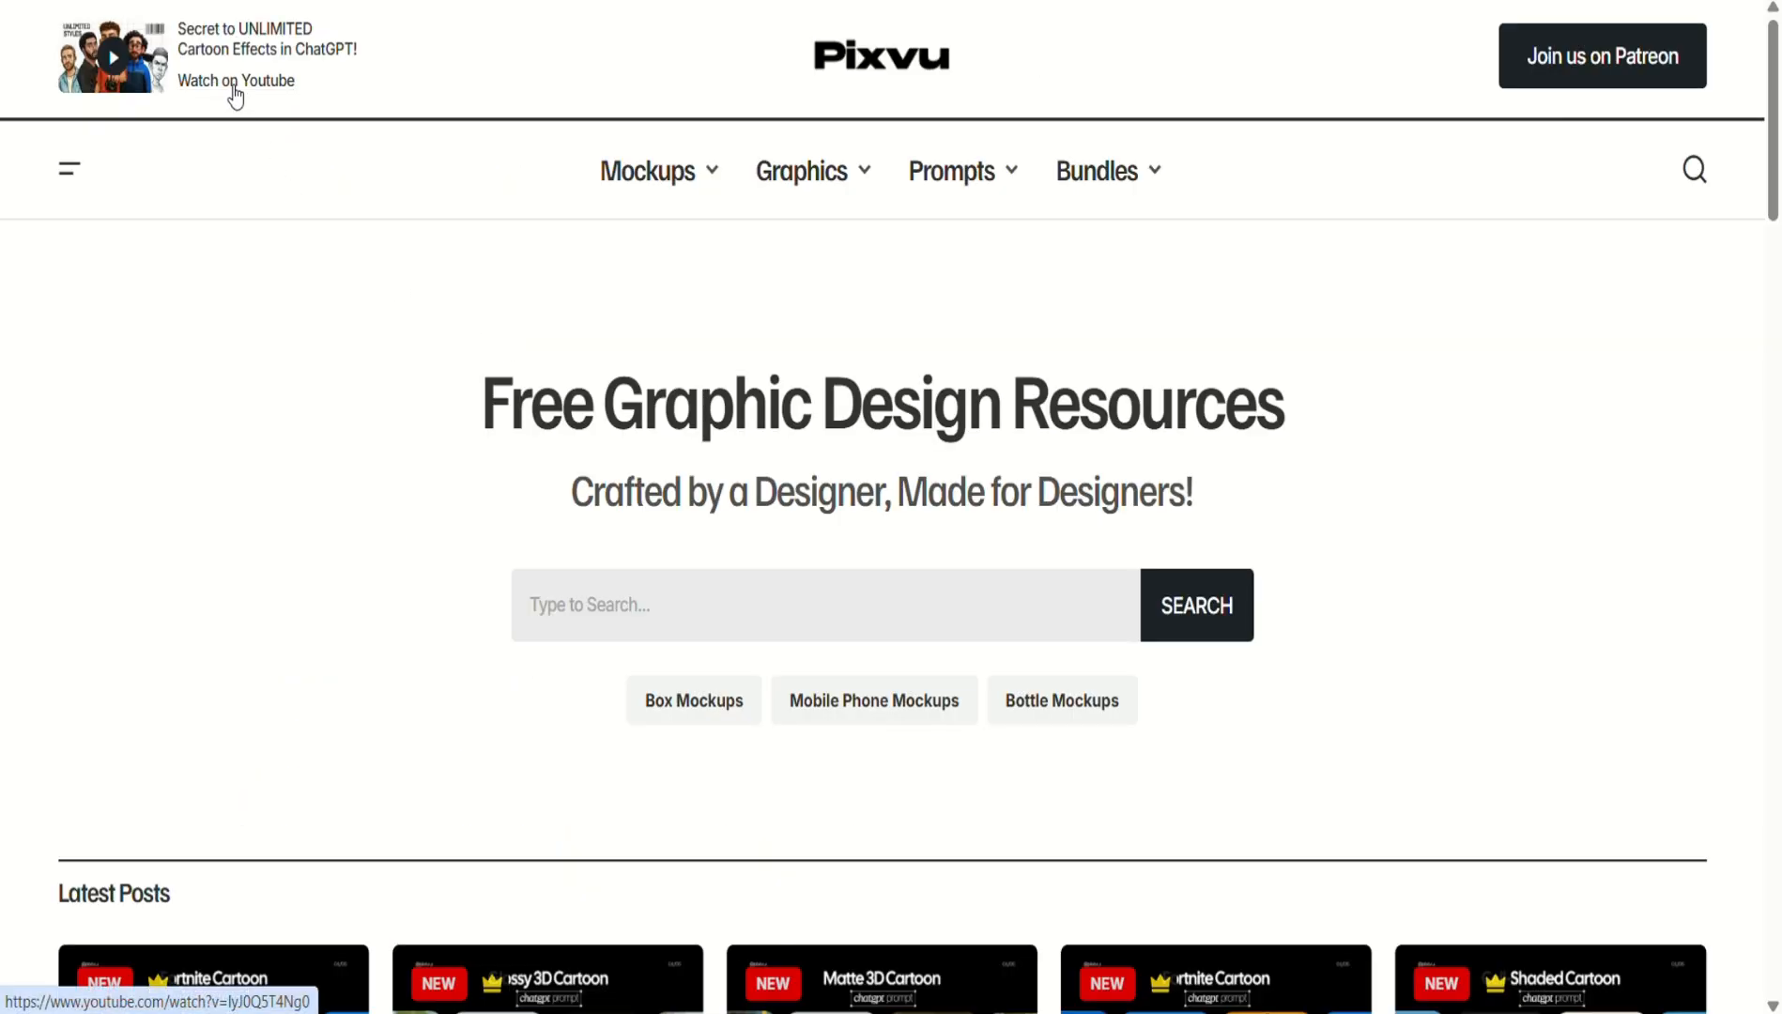
{"action": "scroll", "coordinate": [398, 497], "scroll_direction": "down", "scroll_amount": 5}
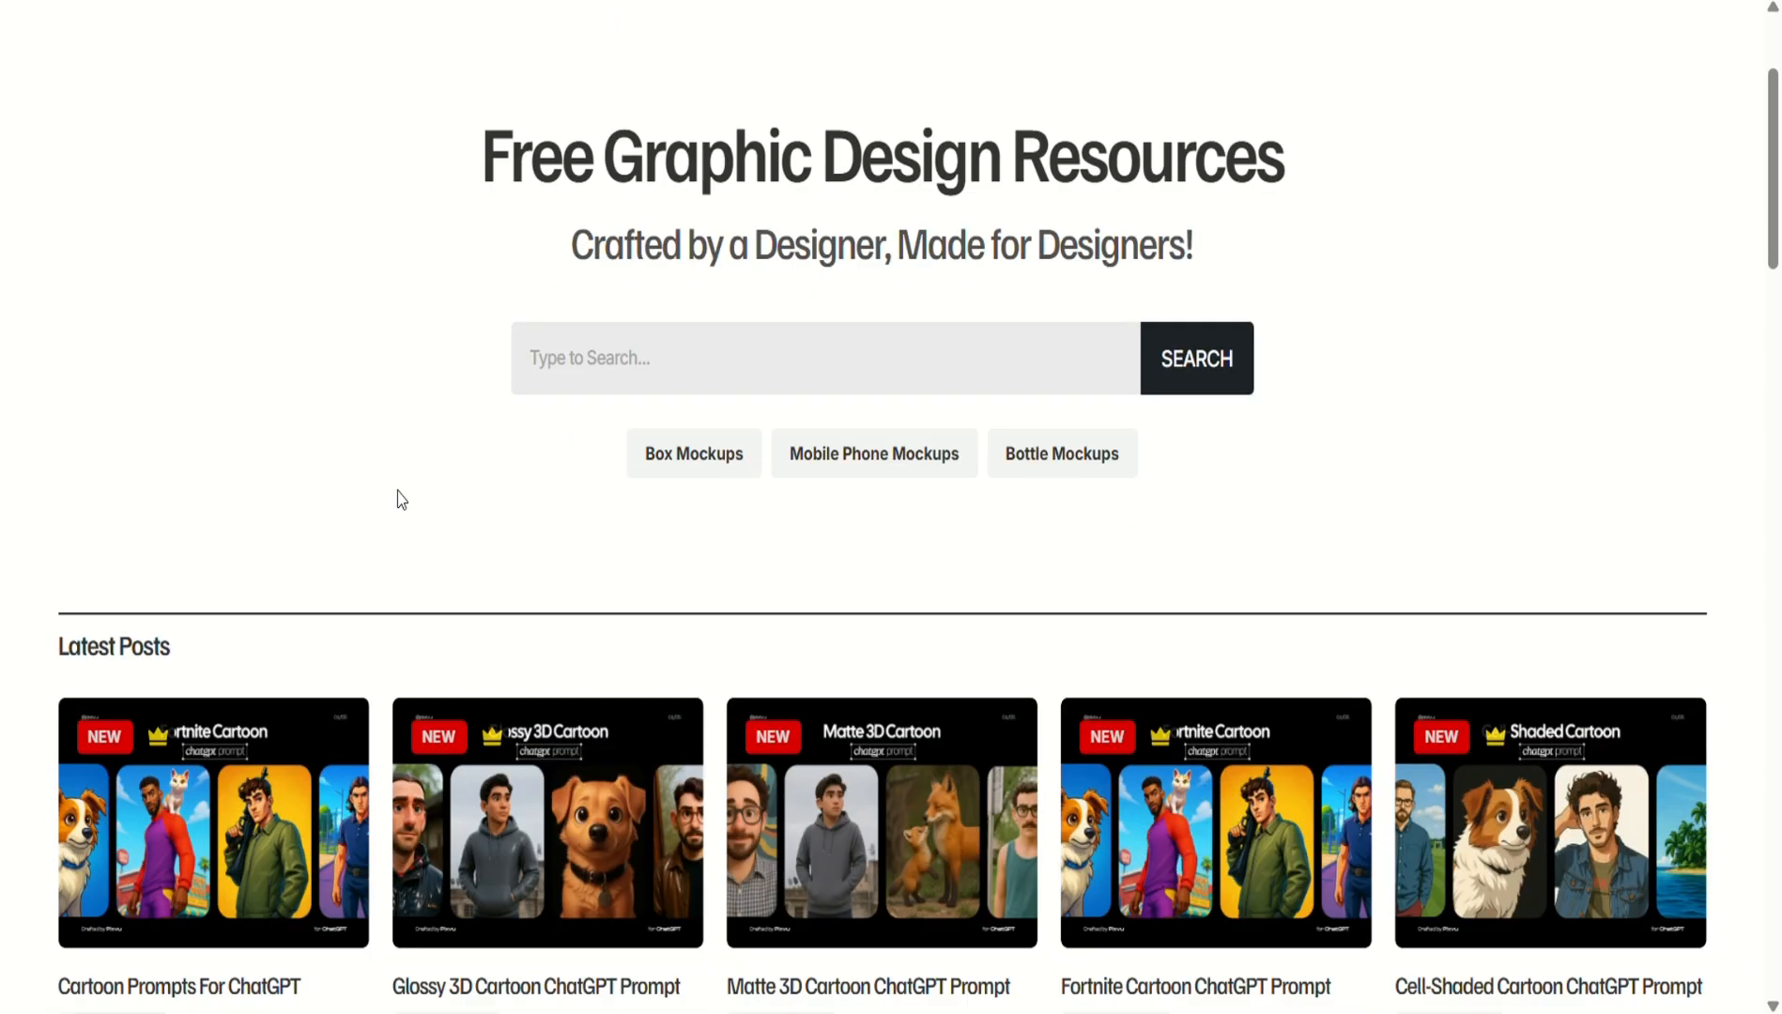
{"action": "scroll", "coordinate": [399, 484], "scroll_direction": "down", "scroll_amount": 3}
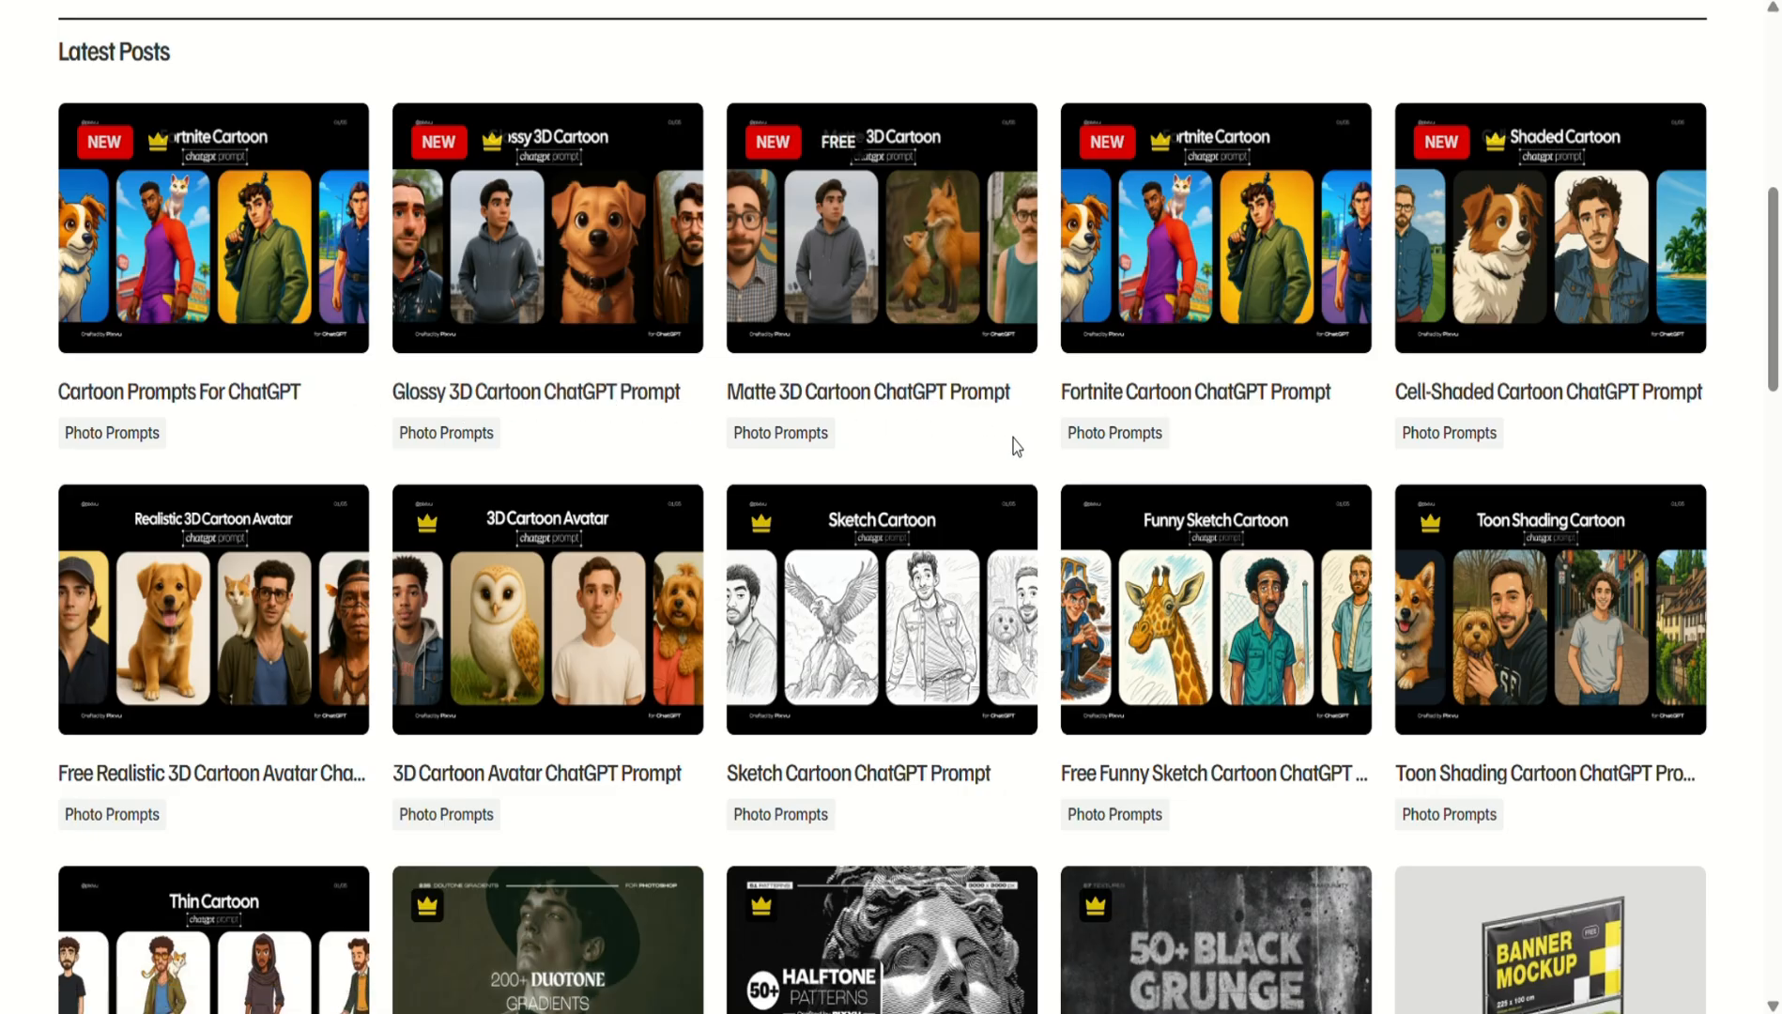
{"action": "scroll", "coordinate": [1002, 466], "scroll_direction": "down", "scroll_amount": 4}
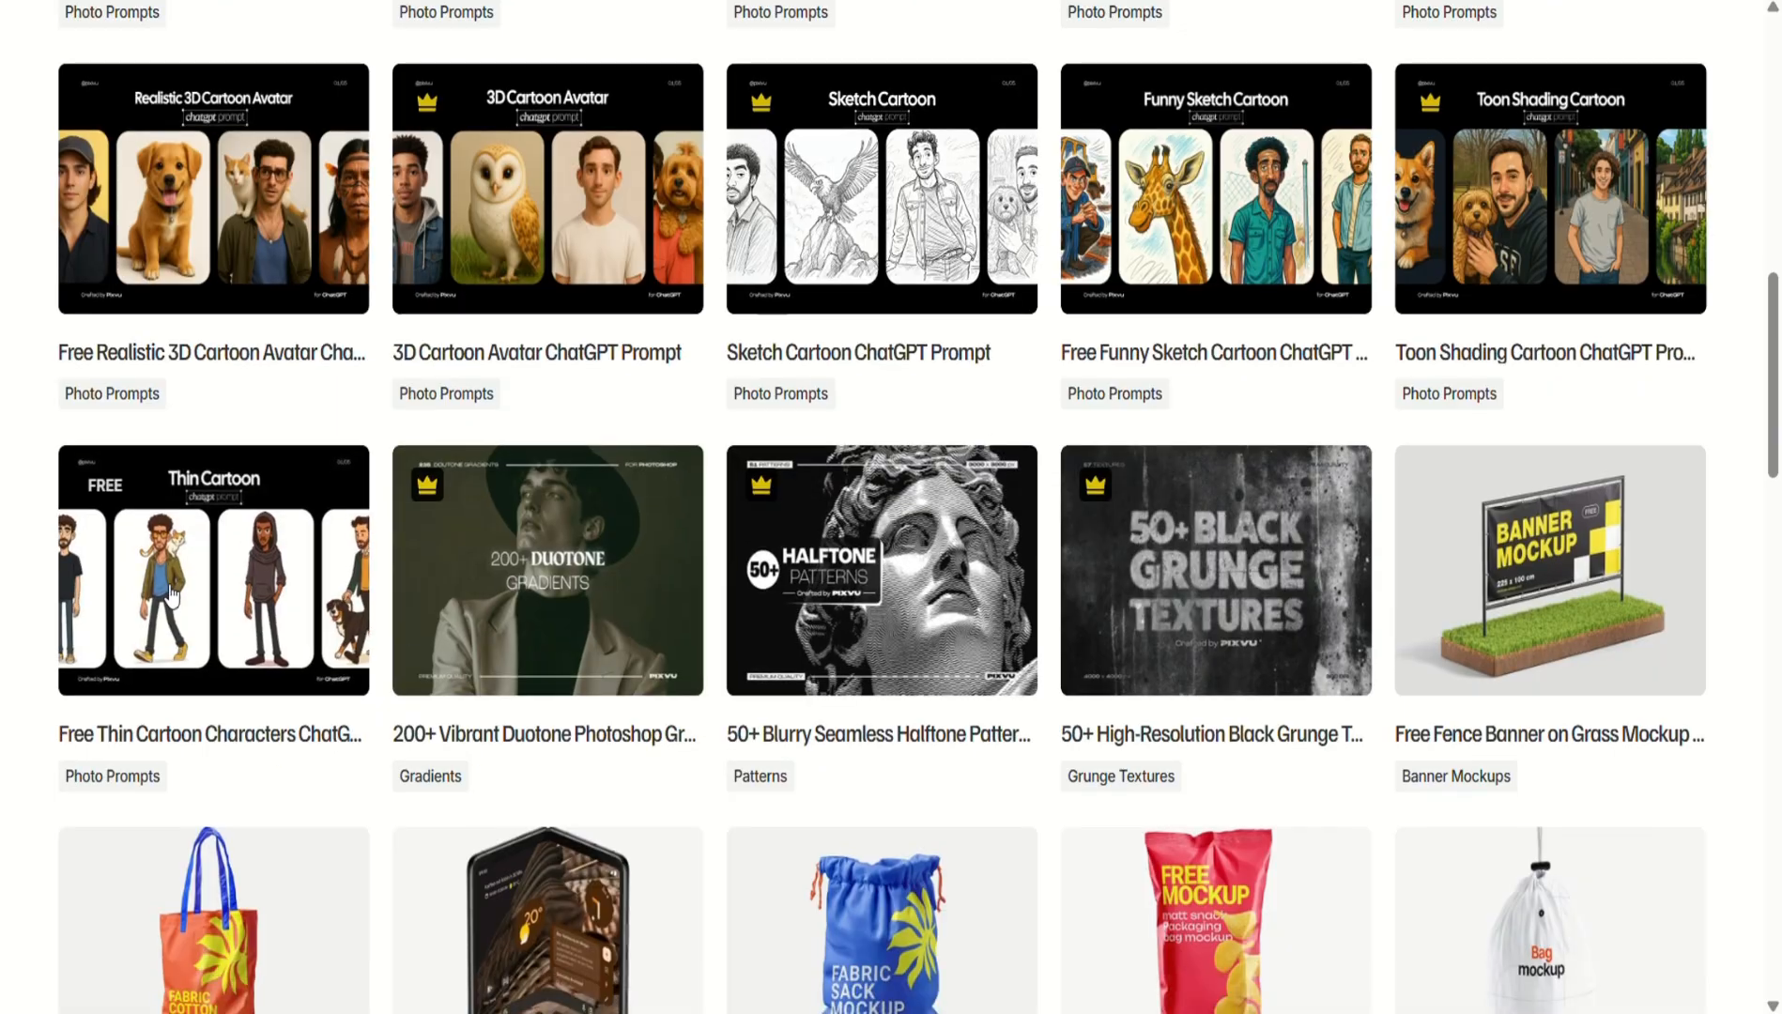
Open the Free Thin Cartoon Characters ChatGPT Prompt page and scroll to its example image.
{"action": "left_click", "coordinate": [226, 616]}
{"action": "scroll", "coordinate": [867, 489], "scroll_direction": "down", "scroll_amount": 10}
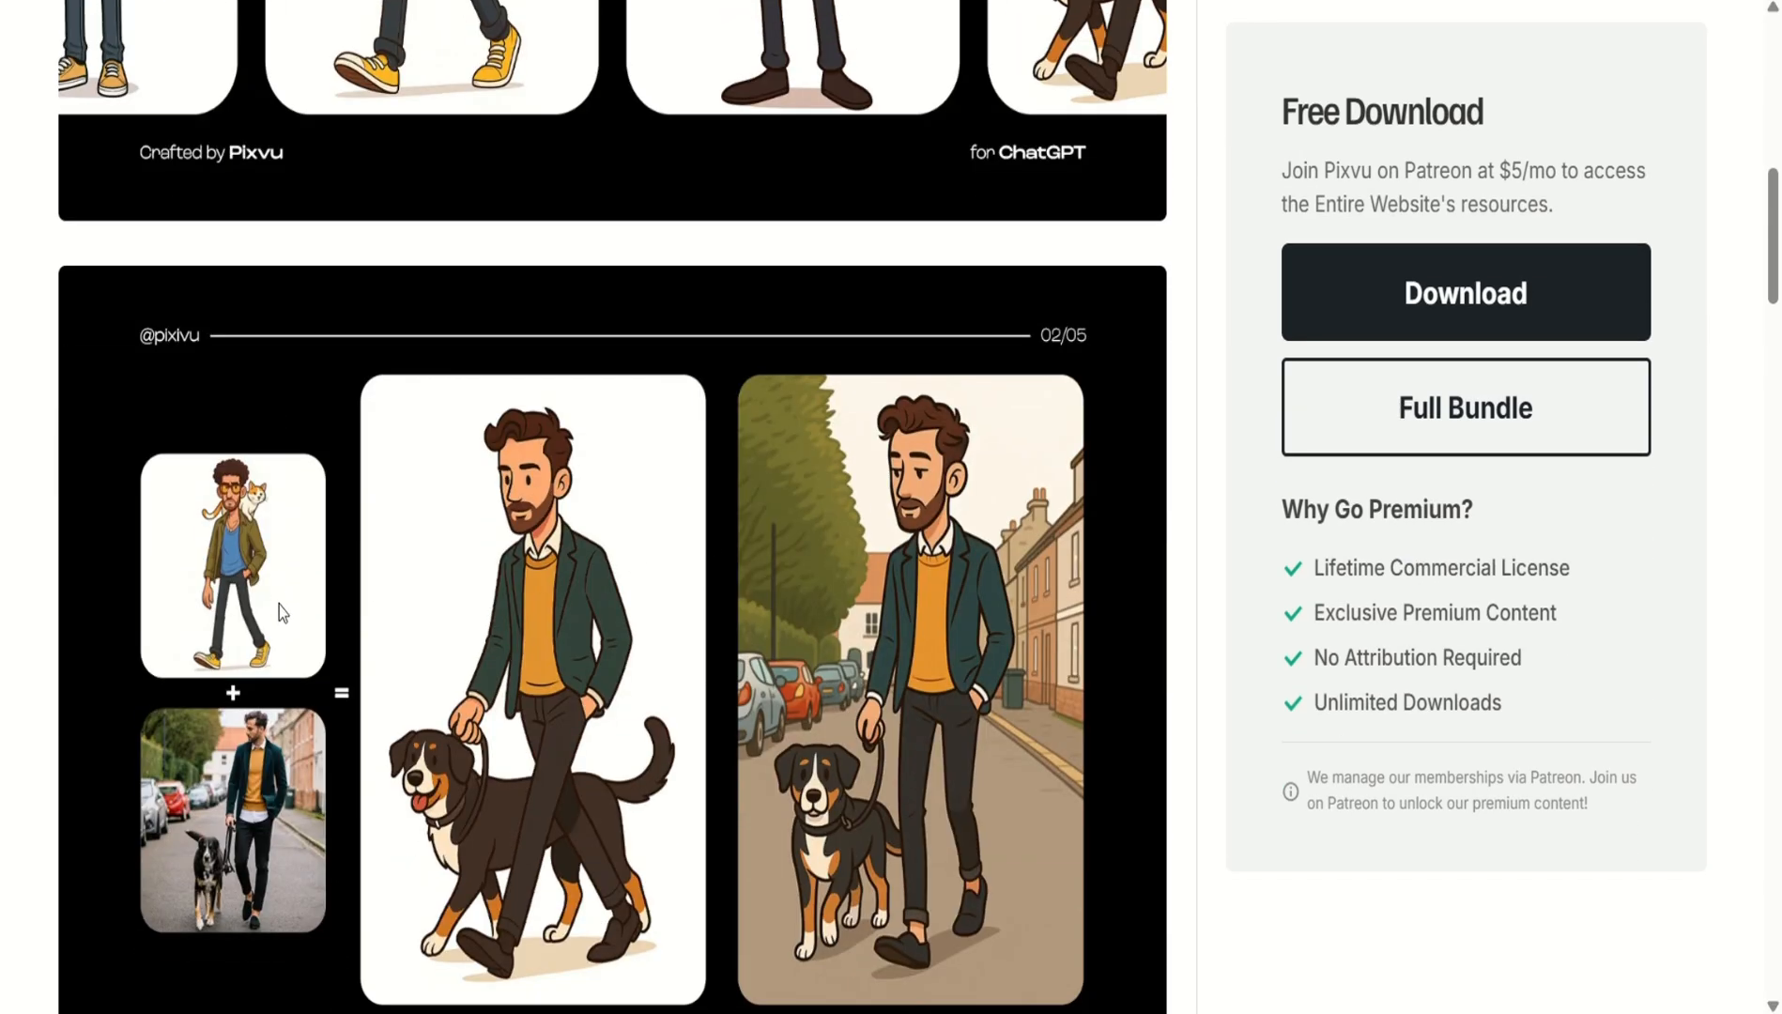
{"action": "scroll", "coordinate": [516, 763], "scroll_direction": "down", "scroll_amount": 3}
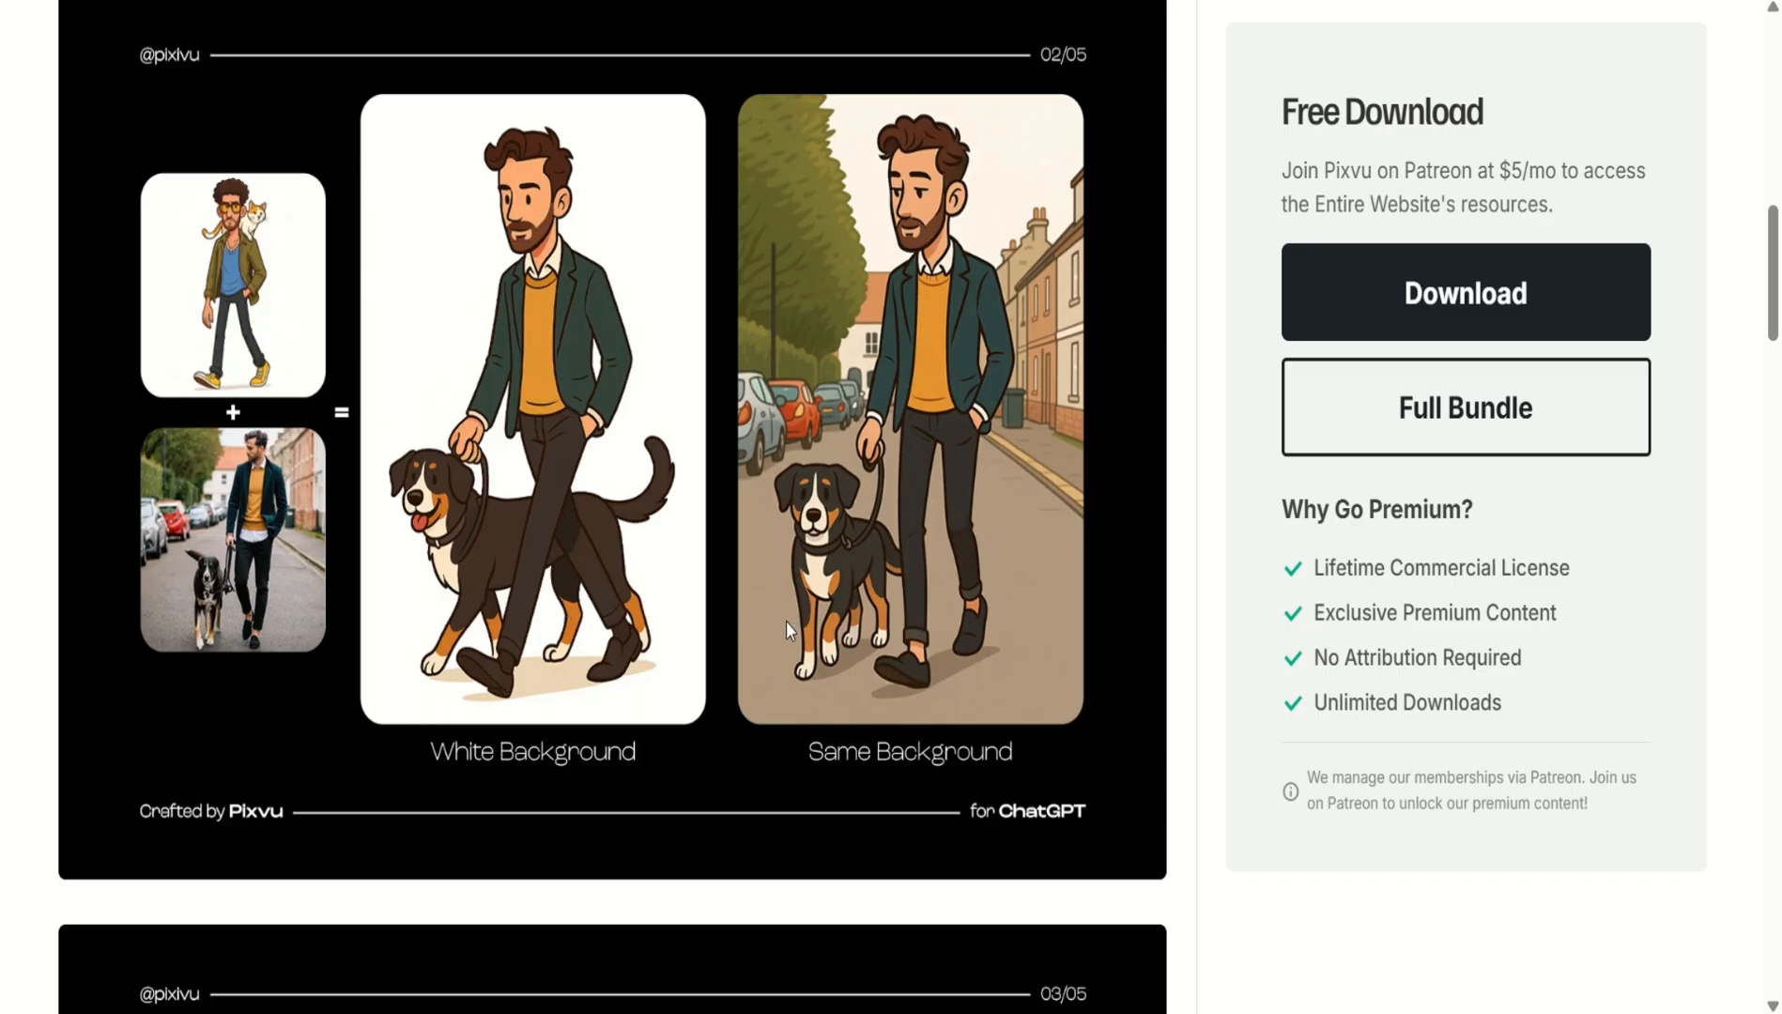
{"action": "scroll", "coordinate": [785, 621], "scroll_direction": "down", "scroll_amount": 20}
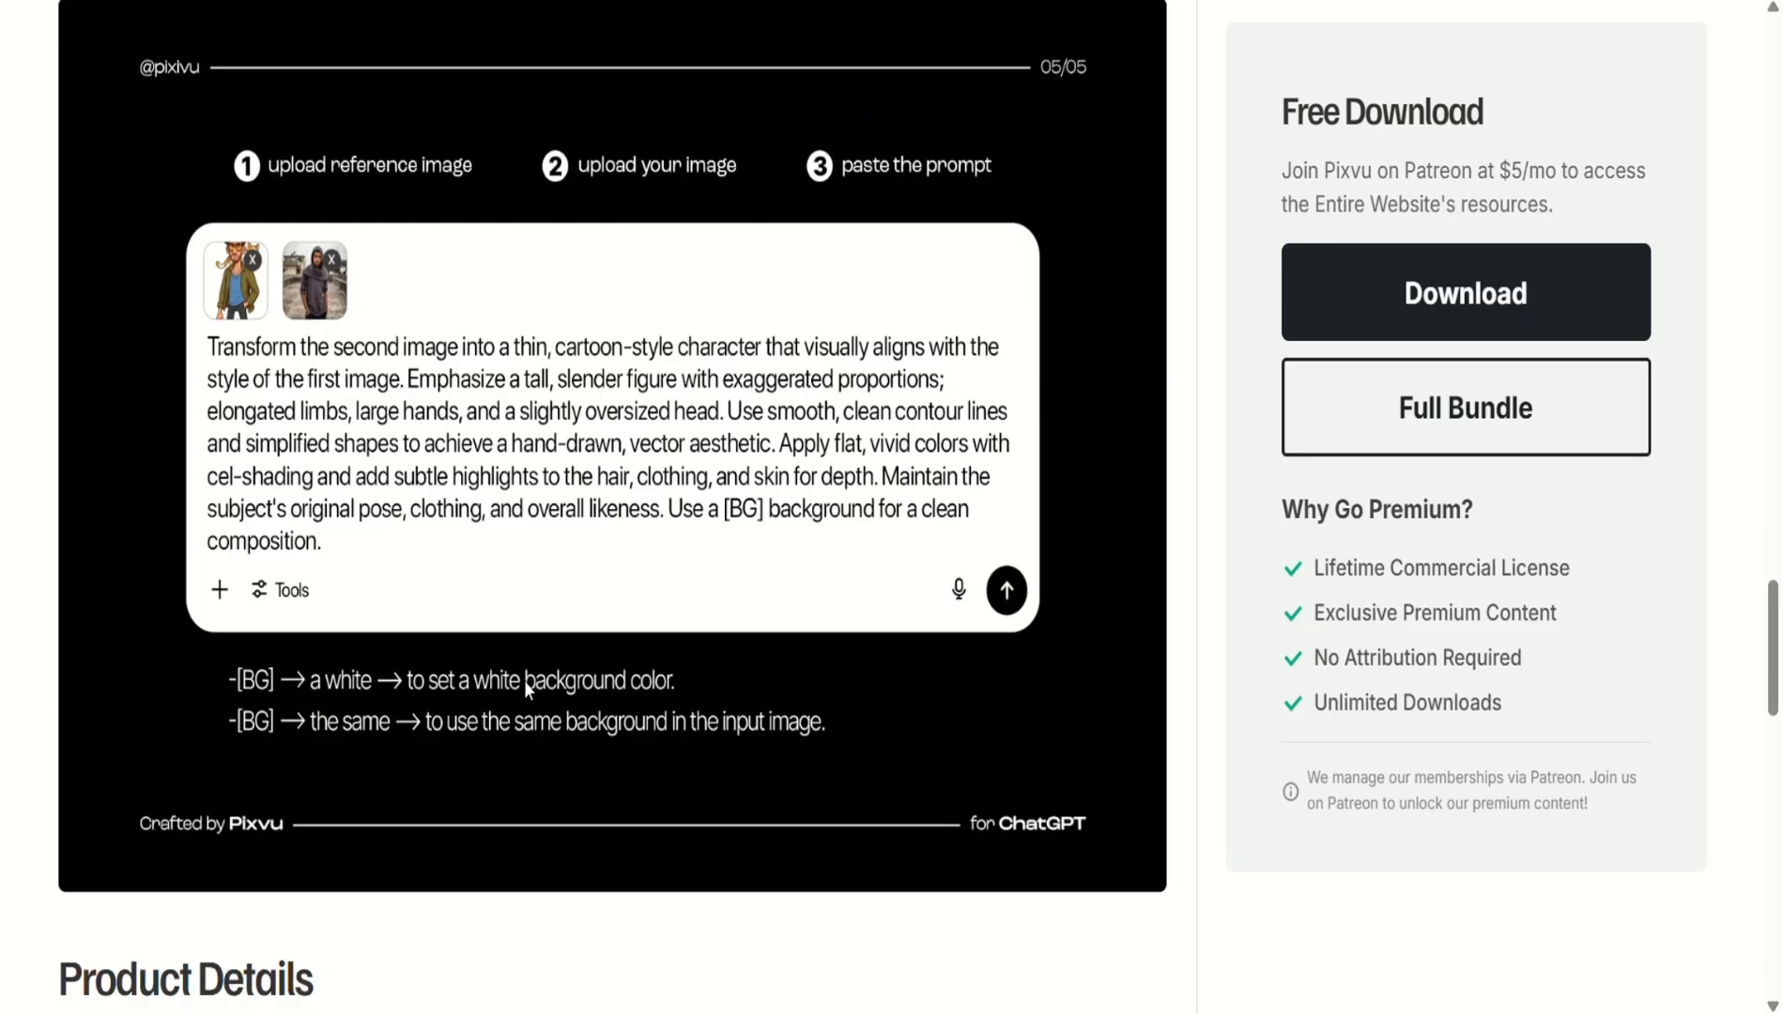
{"action": "scroll", "coordinate": [1046, 327], "scroll_direction": "up", "scroll_amount": 2}
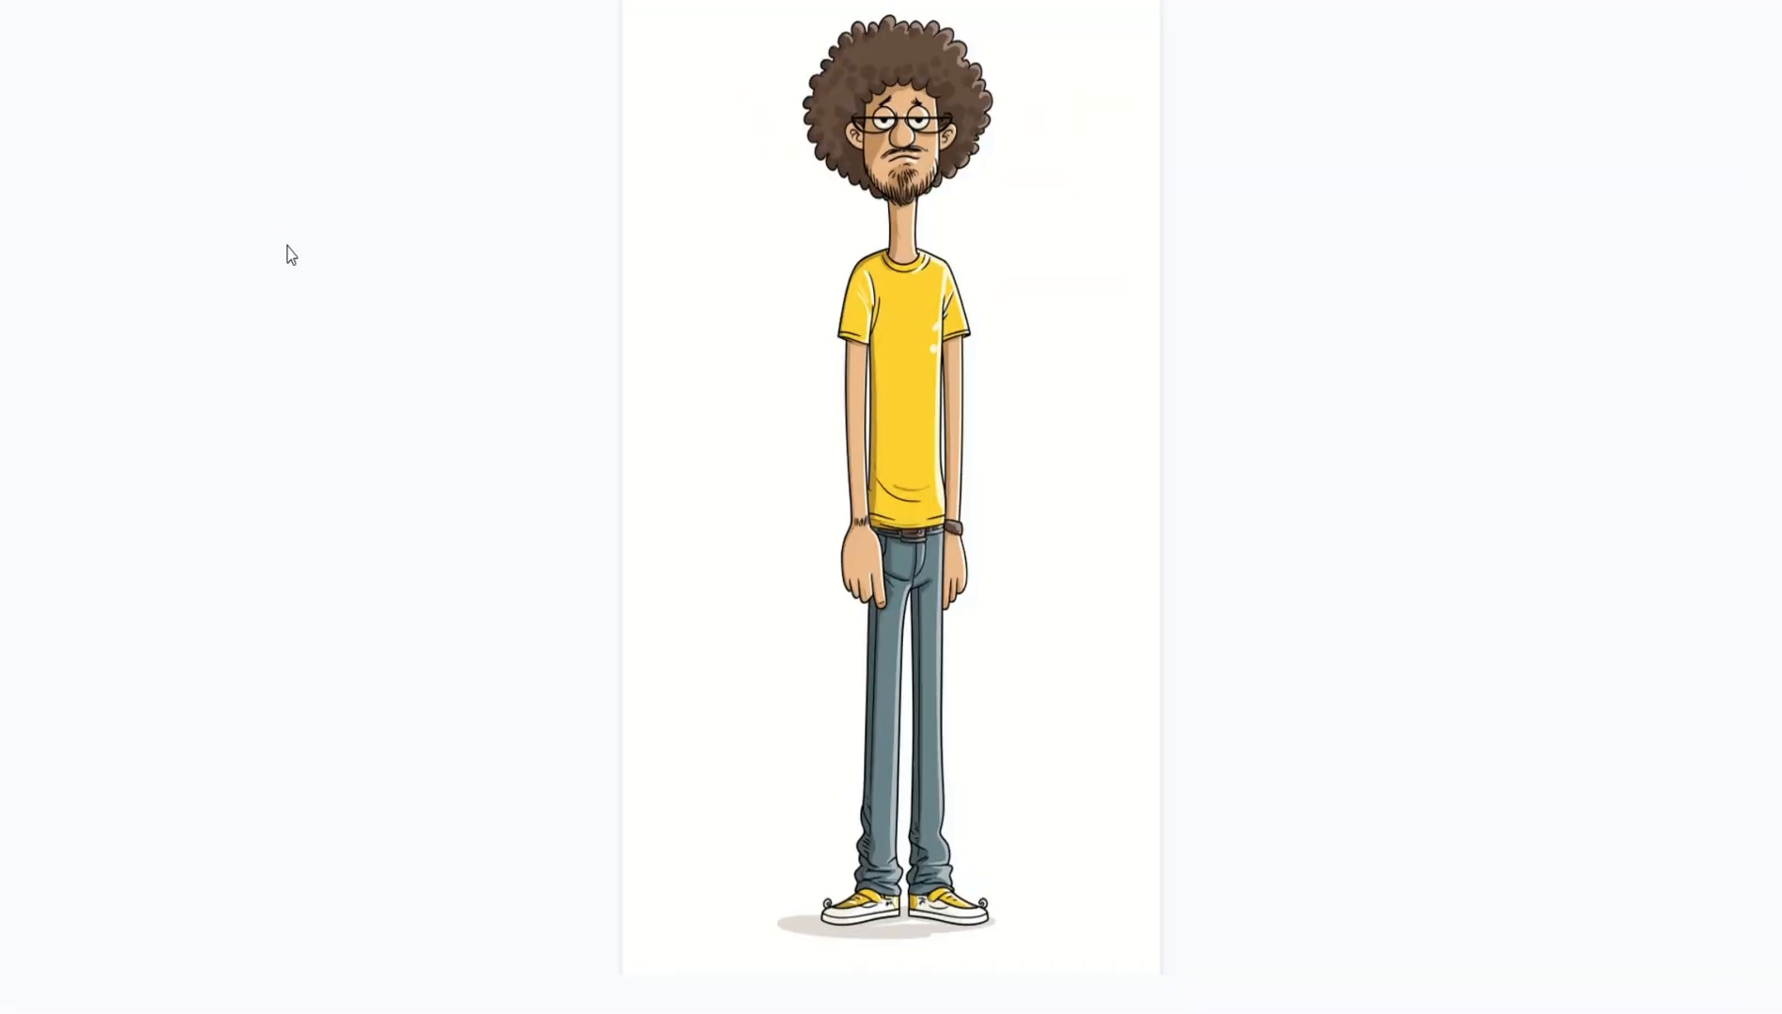
View the Style Reference 2 image from the zip.
{"action": "key", "text": "Escape"}
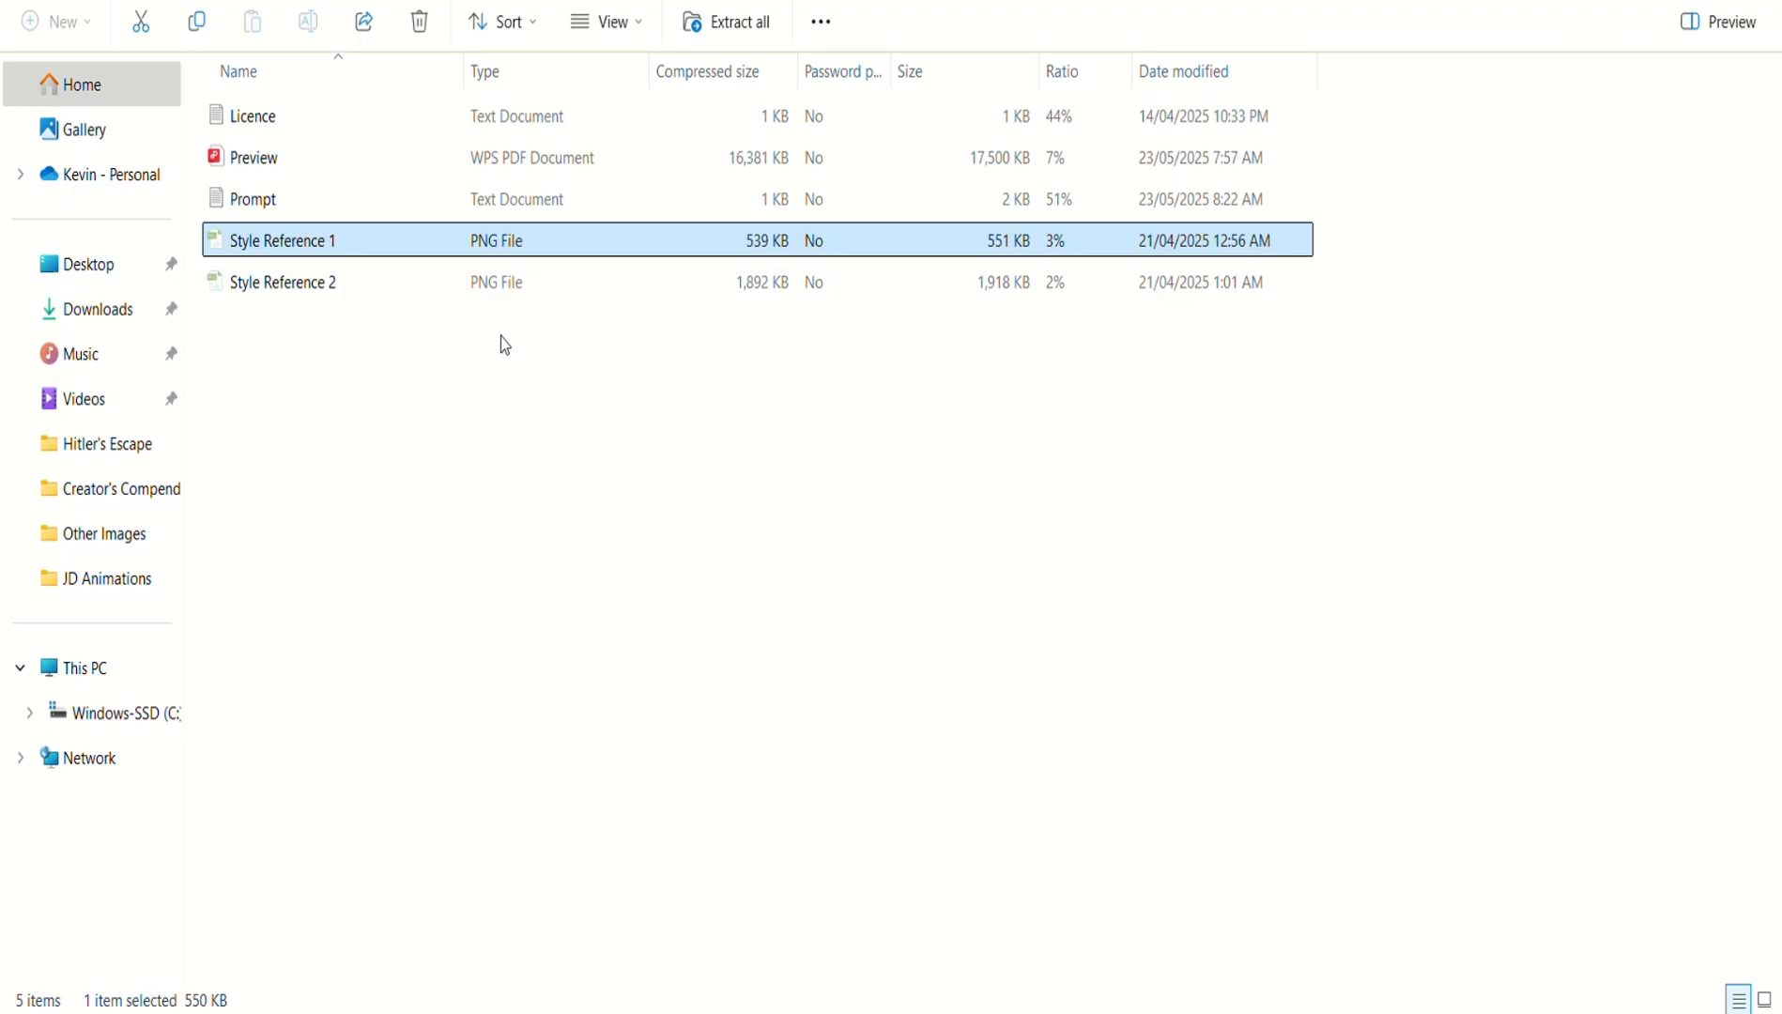
{"action": "left_click", "coordinate": [377, 283]}
{"action": "double_click", "coordinate": [378, 288]}
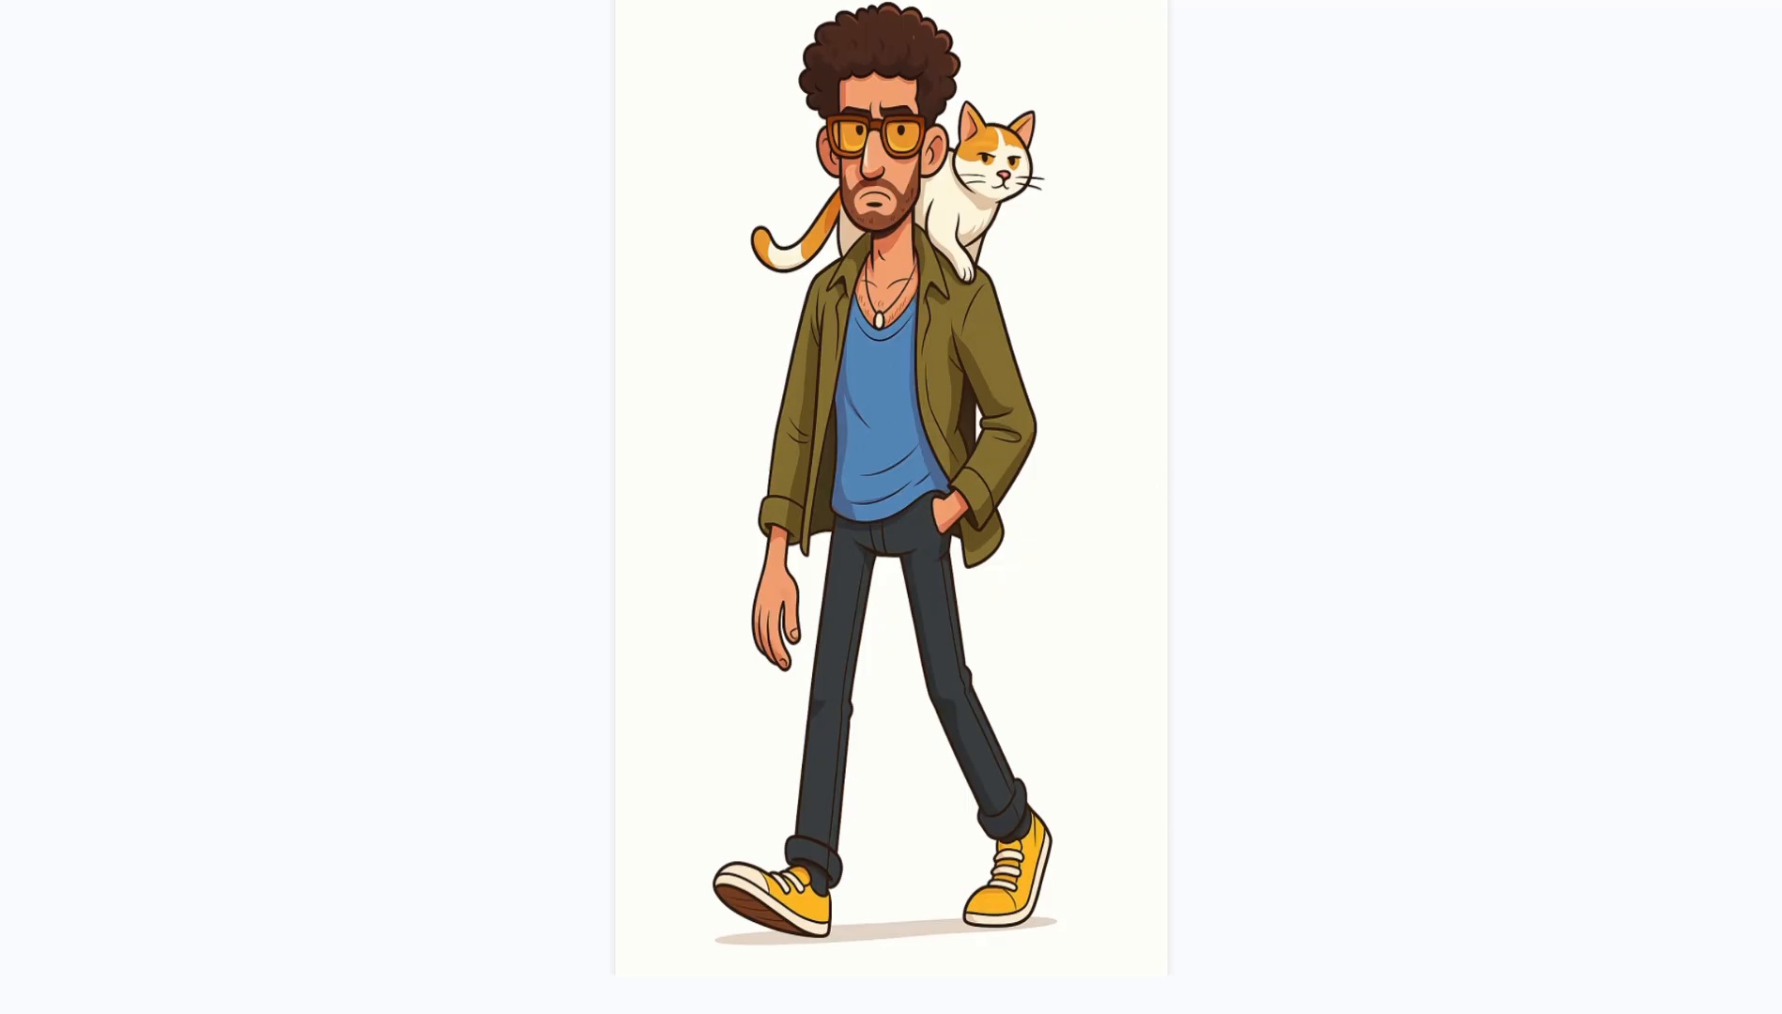
{"action": "key", "text": "Escape"}
Open Prompt.txt in Notepad and select the style-reference prompt and the white-background note.
{"action": "double_click", "coordinate": [418, 197]}
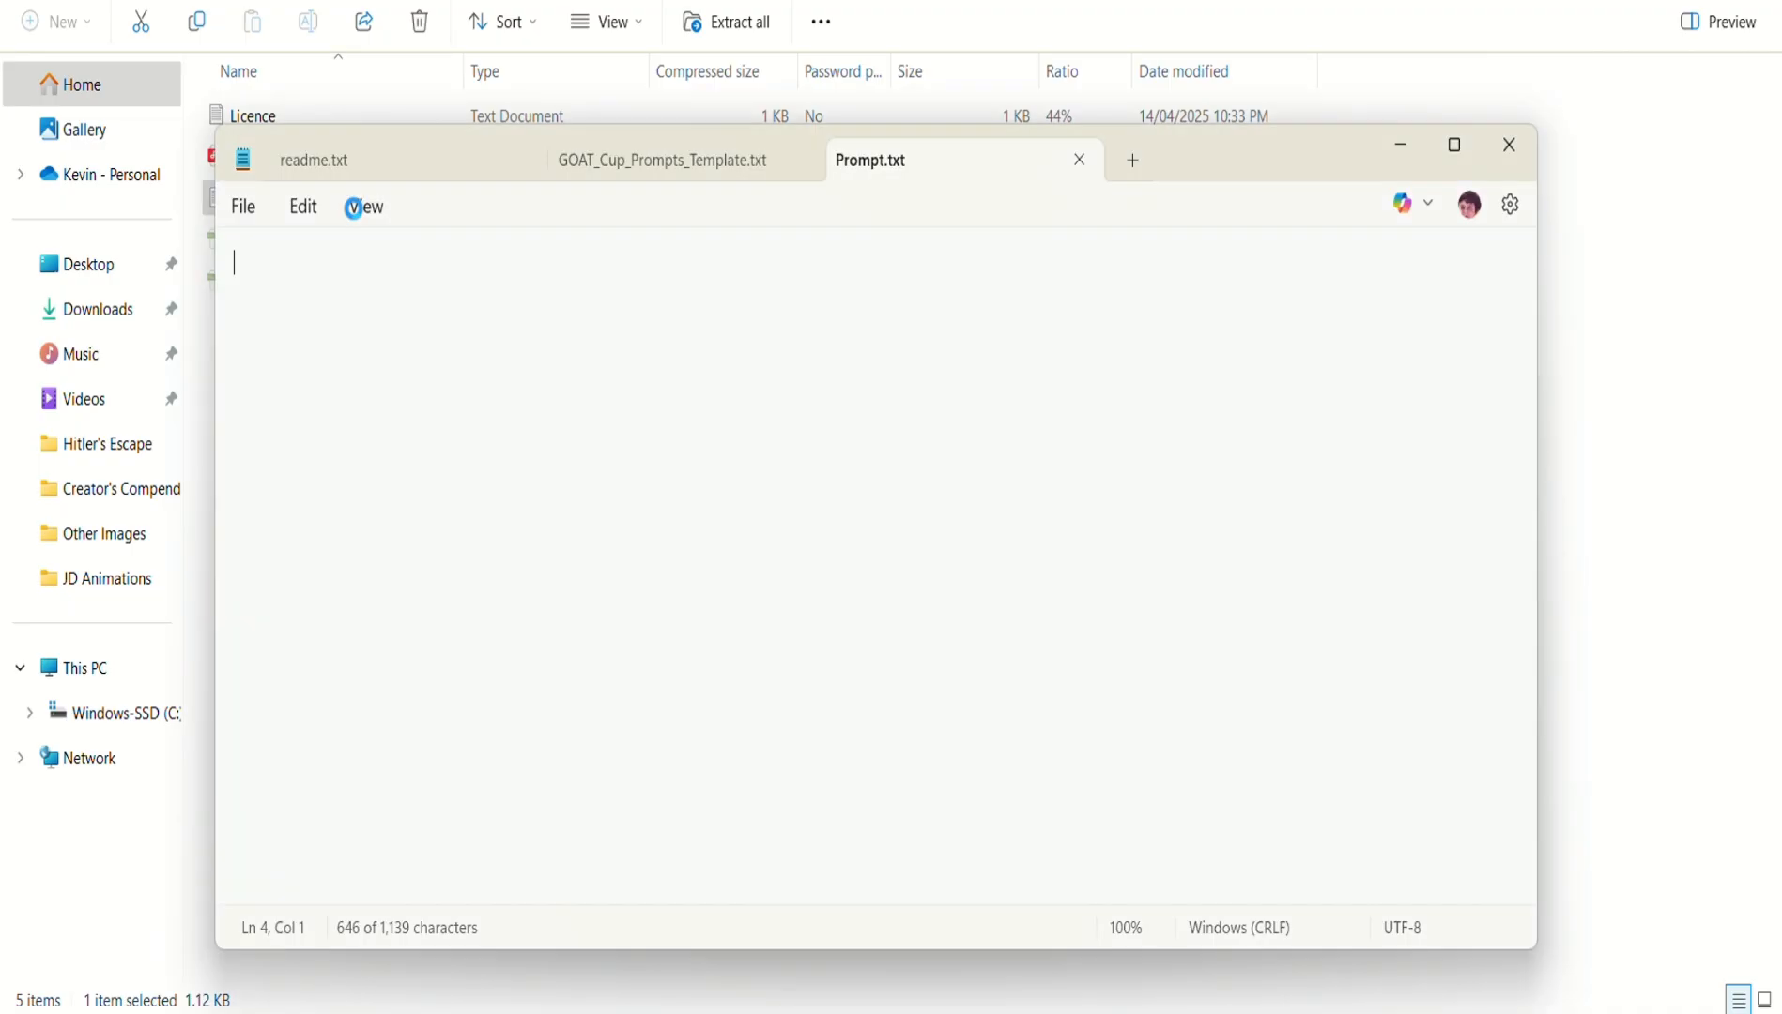
{"action": "left_click", "coordinate": [975, 644]}
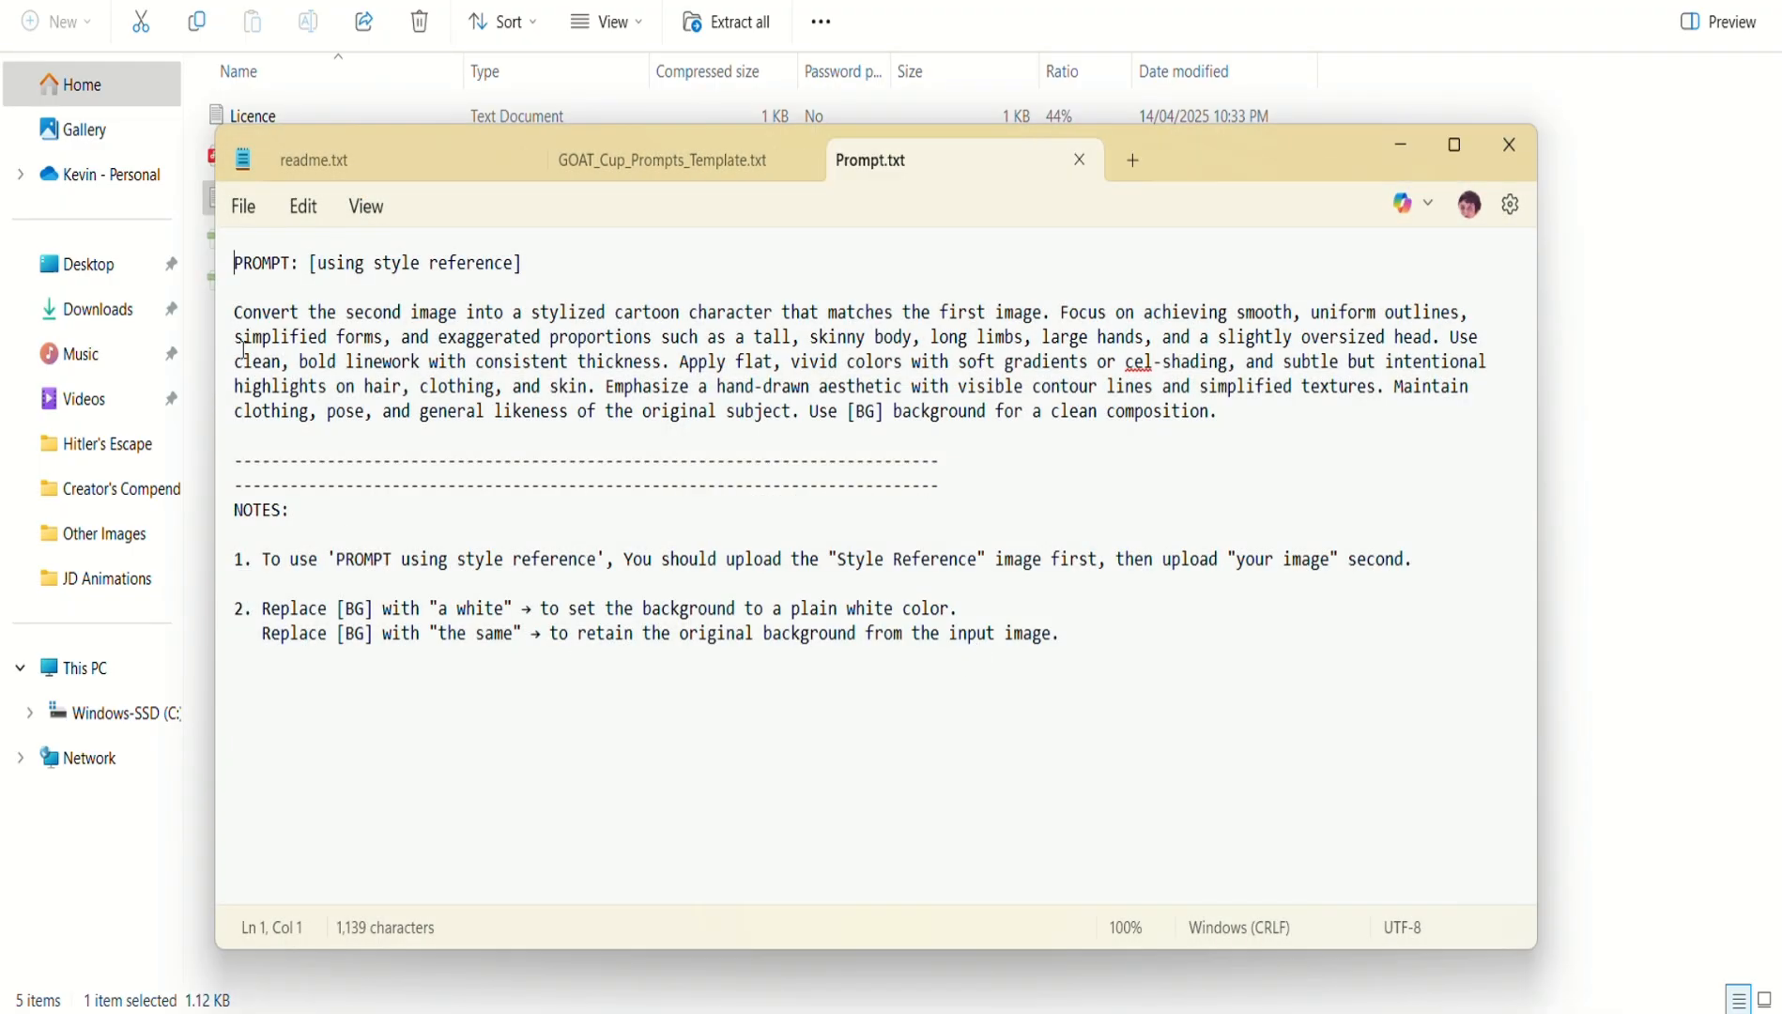
{"action": "left_click_drag", "start_coordinate": [233, 313], "coordinate": [1187, 457]}
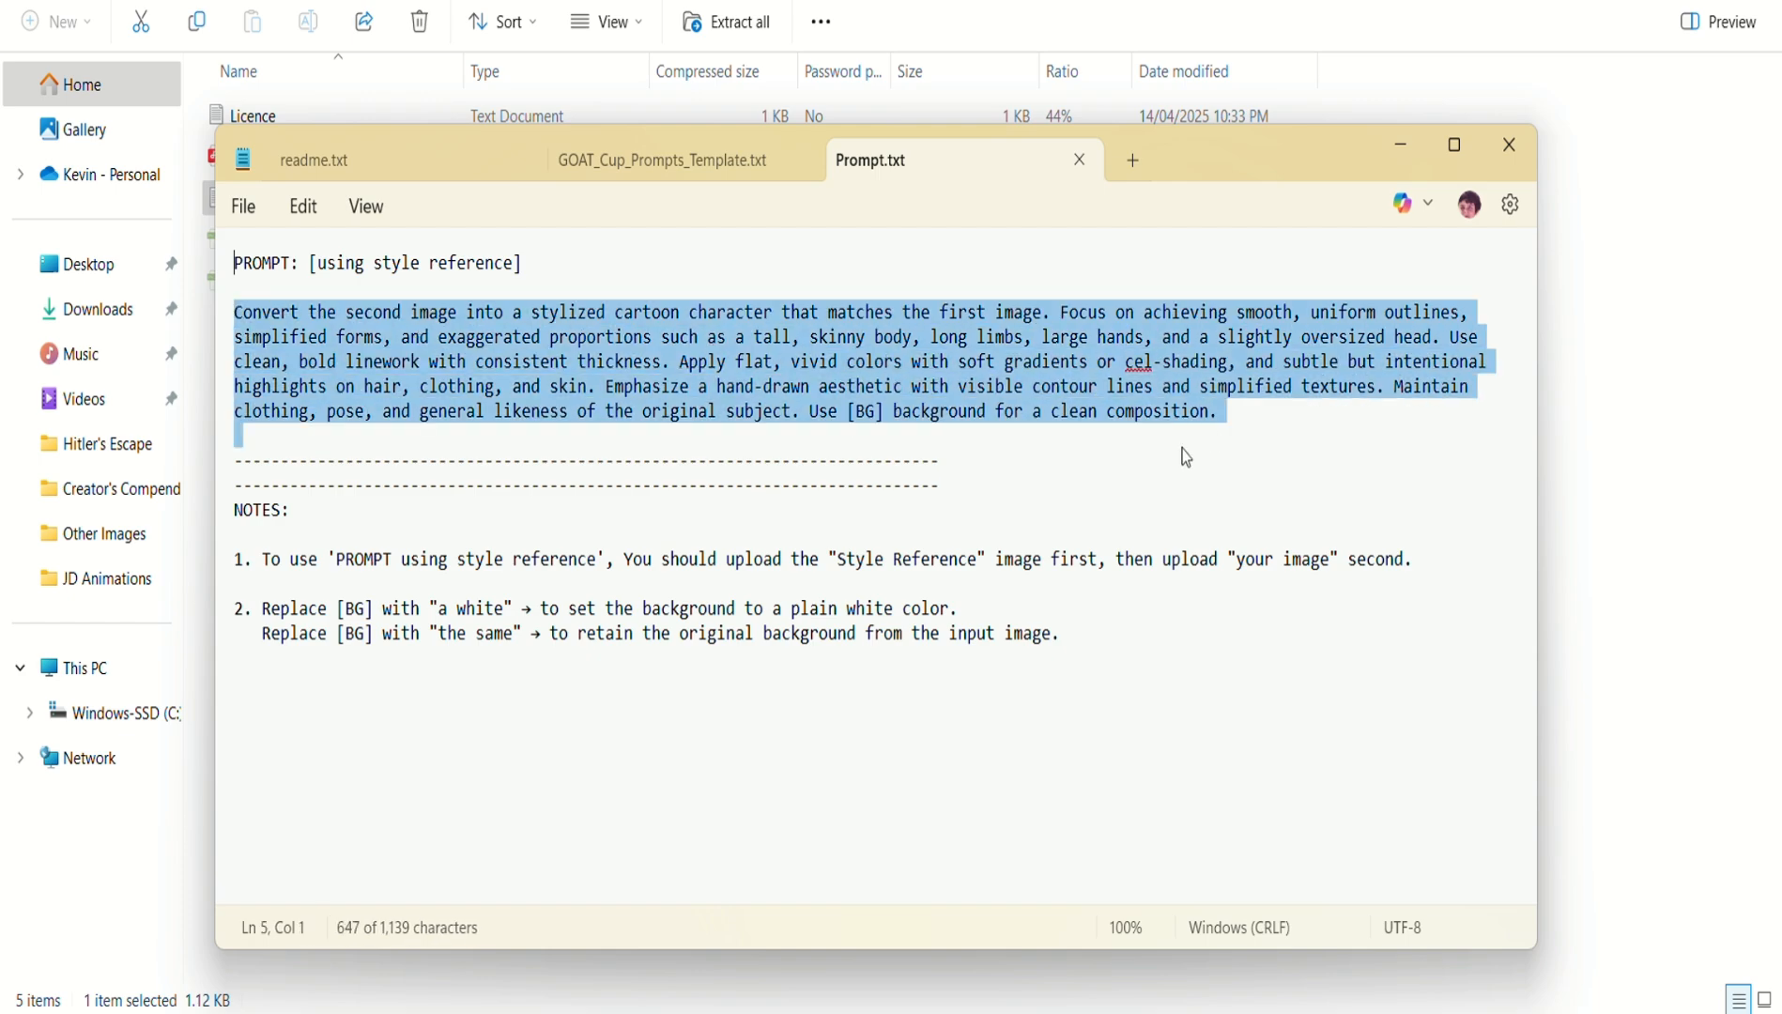
{"action": "left_click_drag", "start_coordinate": [272, 611], "coordinate": [539, 612]}
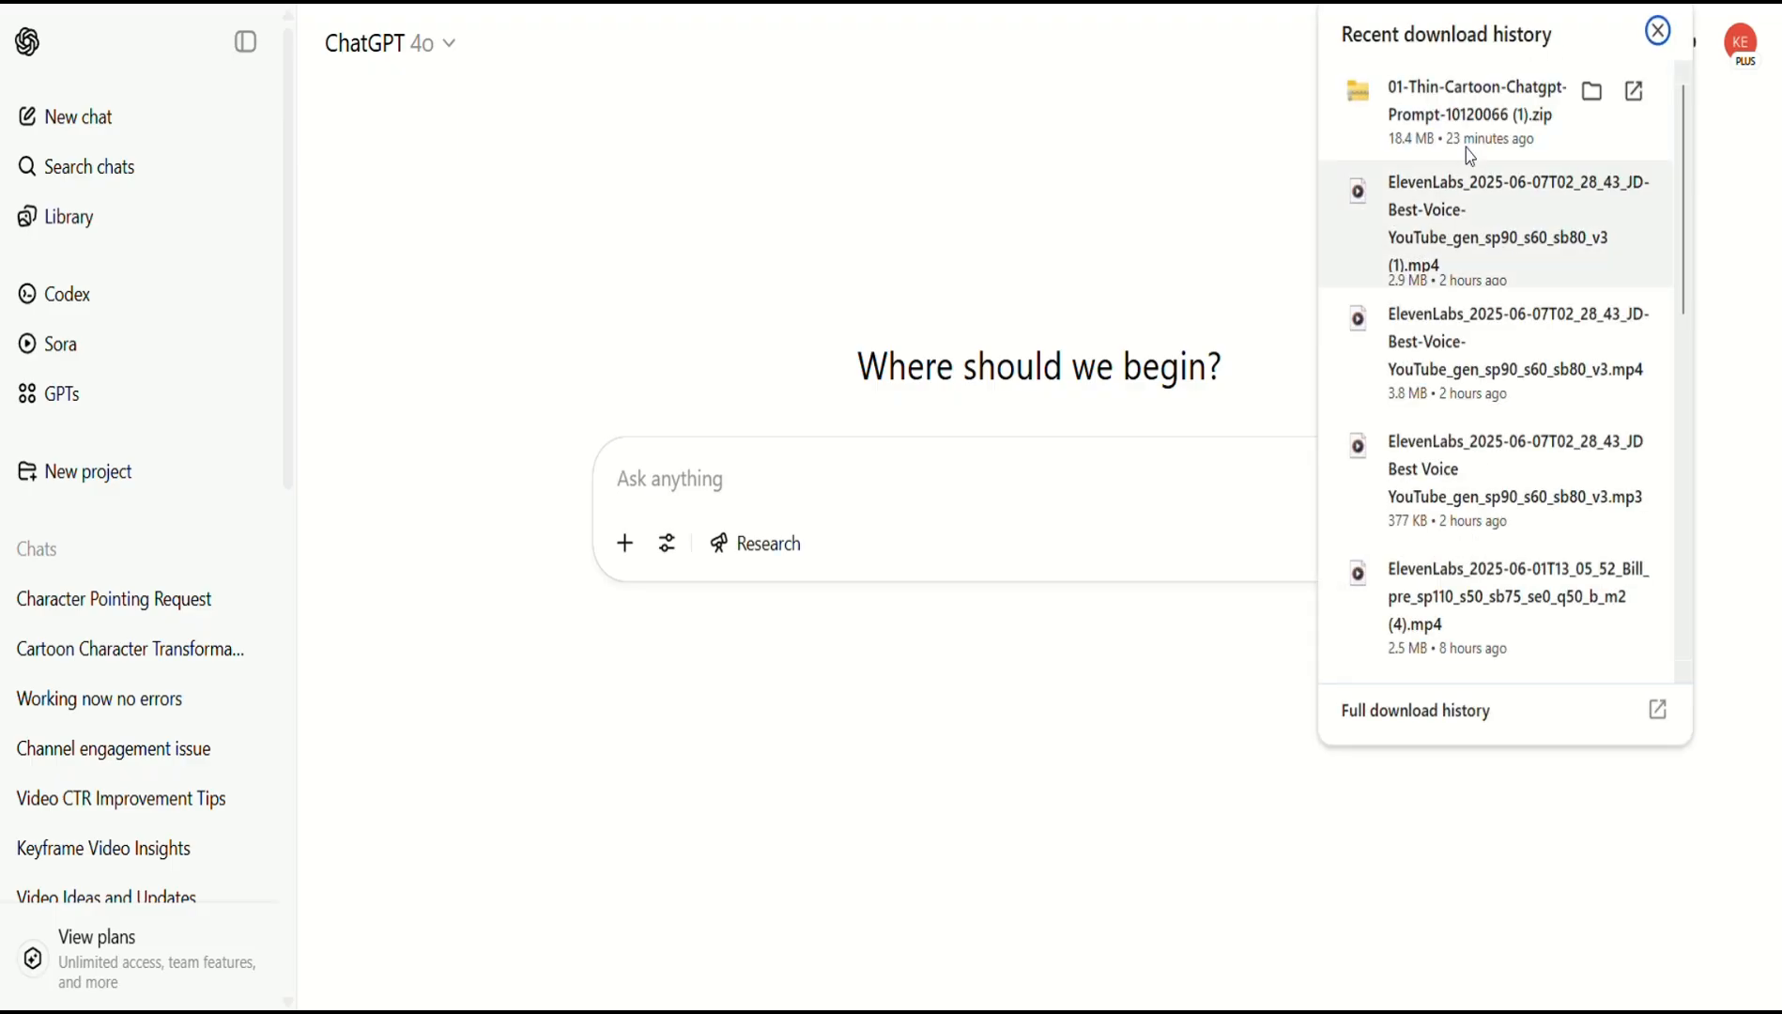
Copy the Style Reference 1 image from the downloaded zip and paste it into ChatGPT's message box.
{"action": "left_click", "coordinate": [1465, 150]}
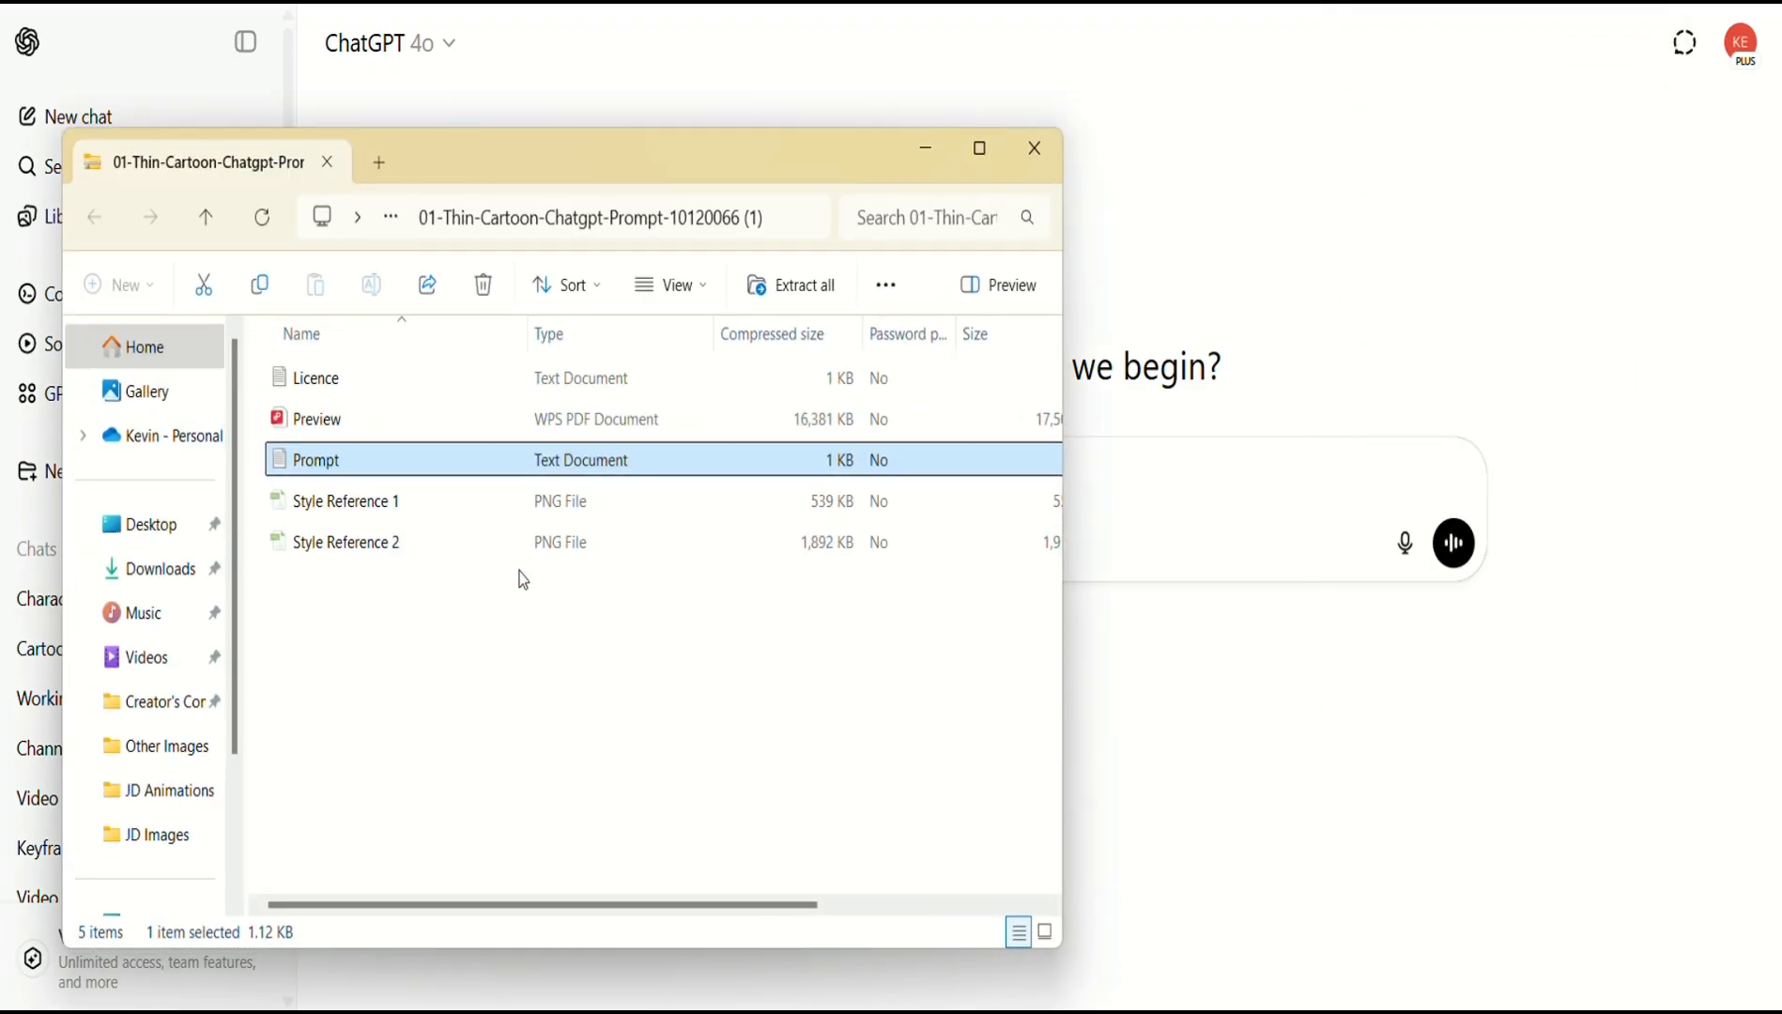
{"action": "left_click", "coordinate": [440, 502]}
{"action": "double_click", "coordinate": [439, 501]}
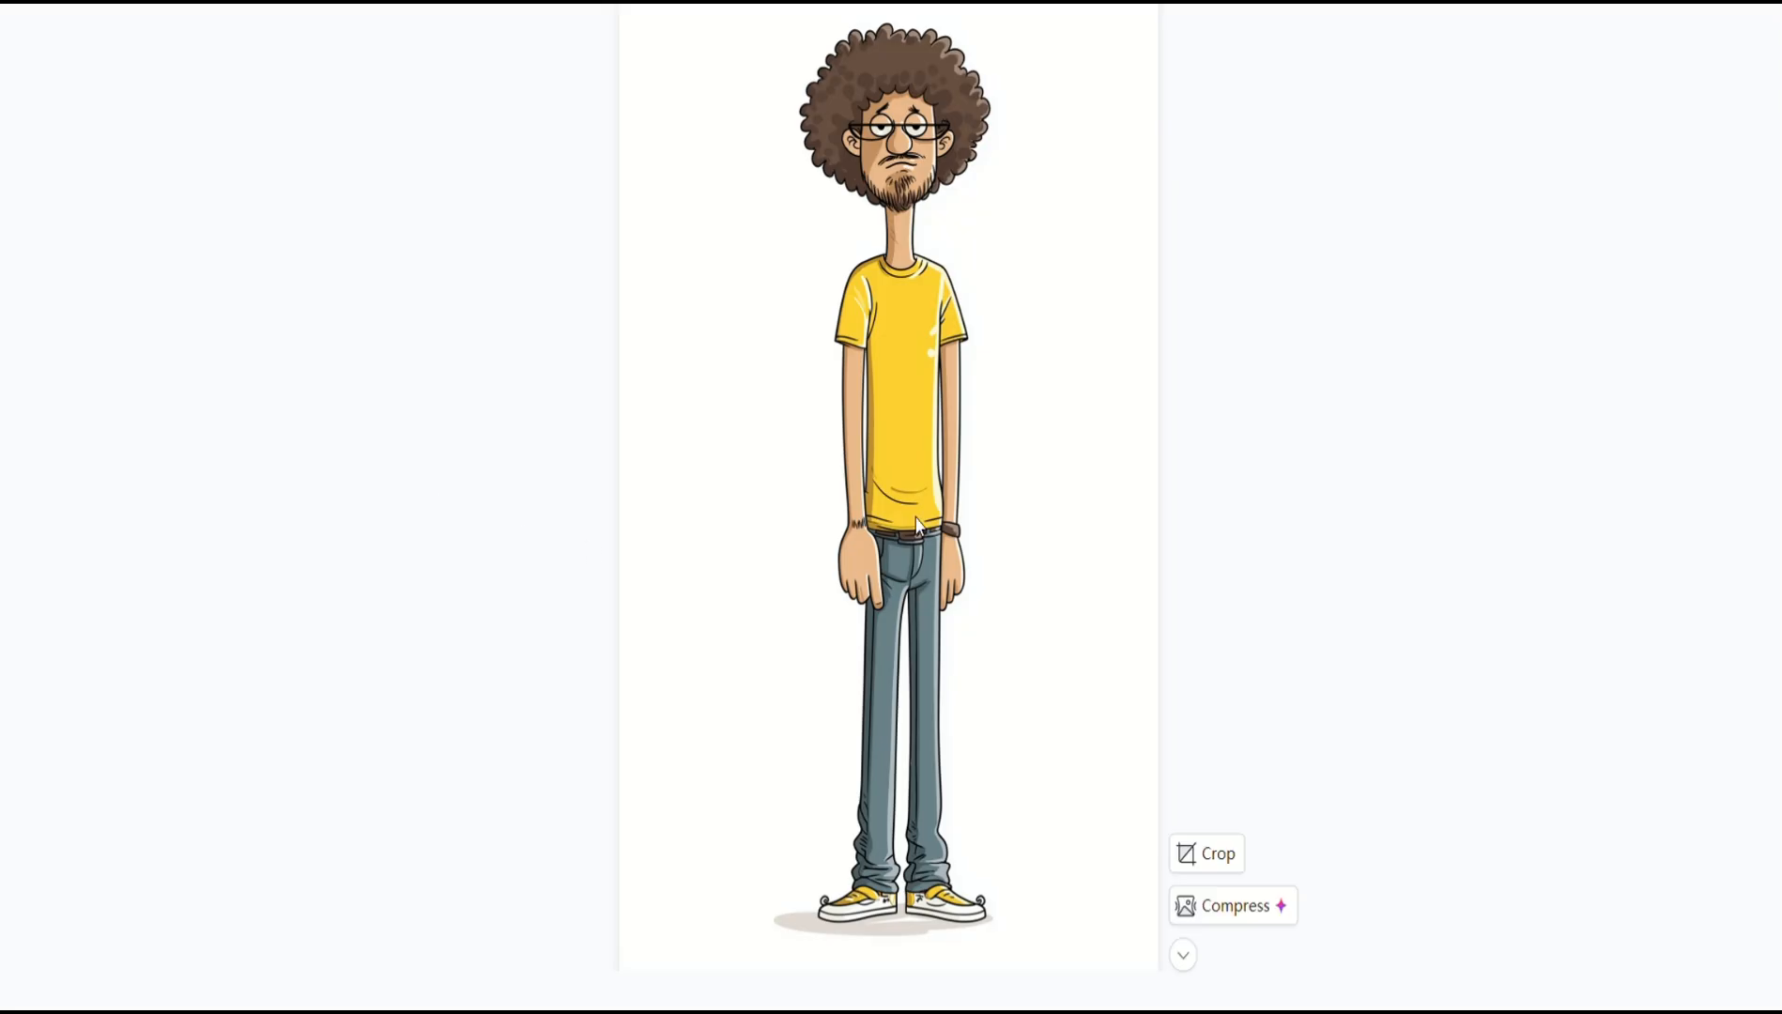
{"action": "right_click", "coordinate": [1118, 348]}
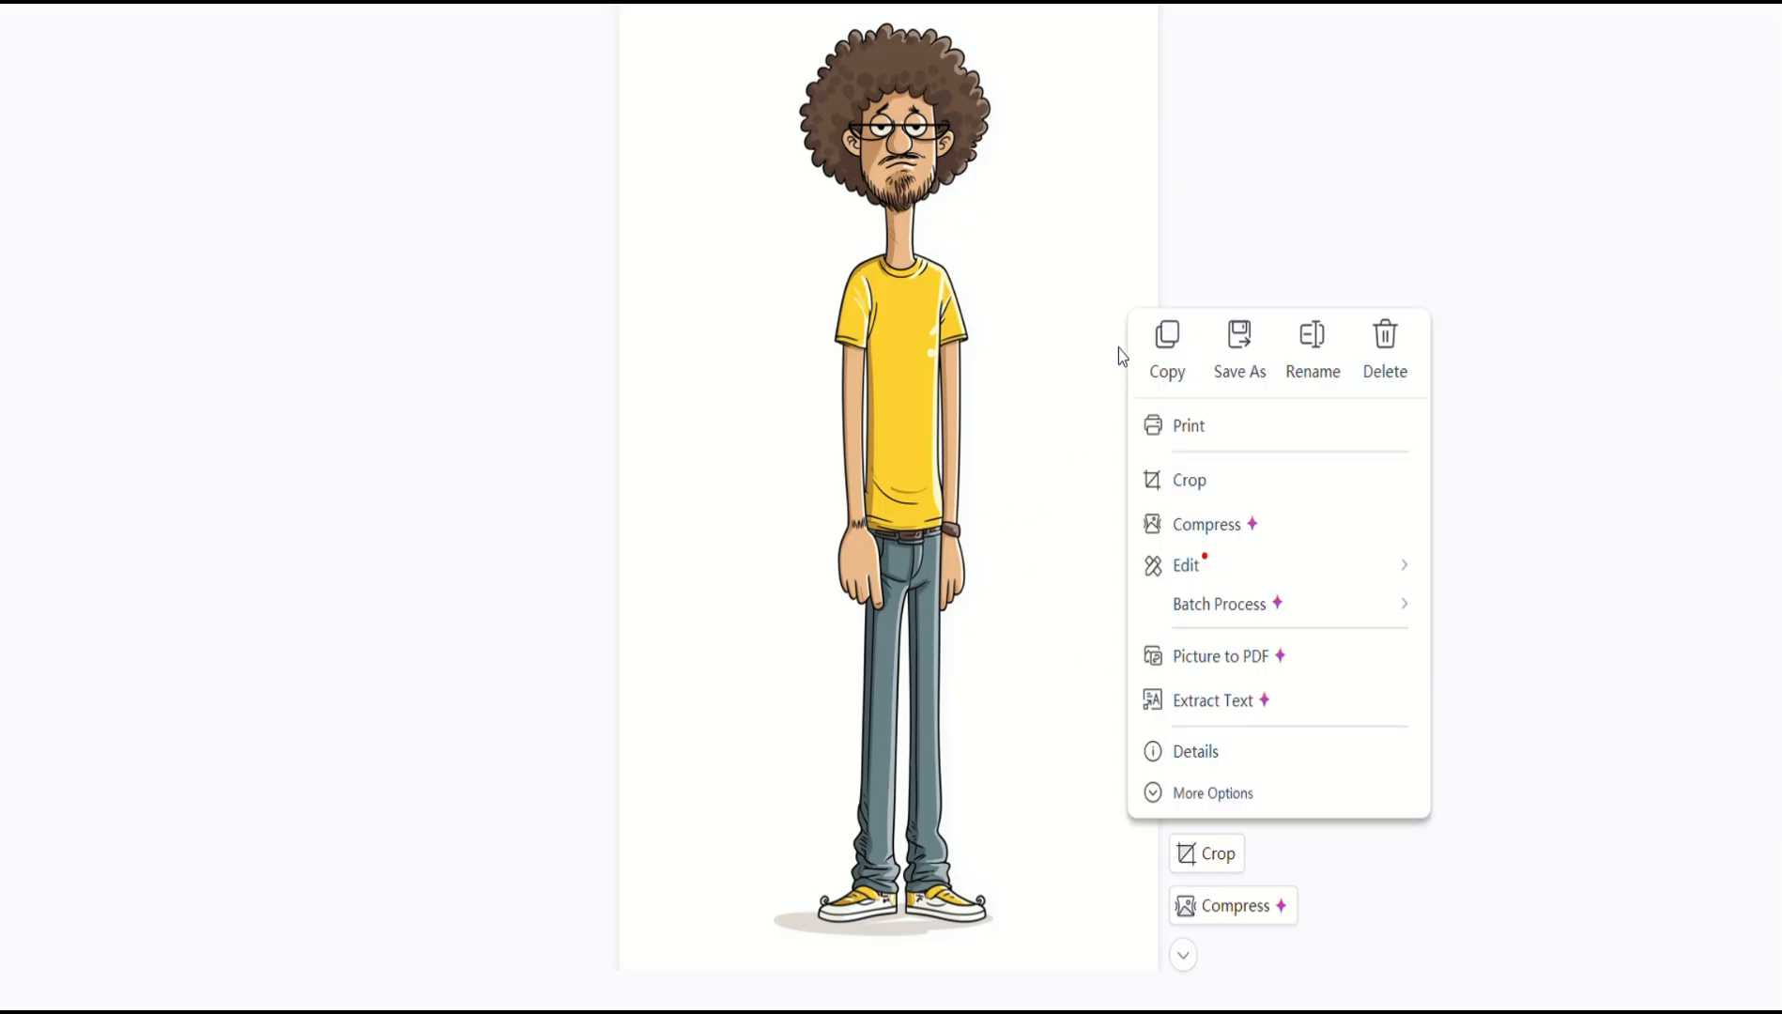
{"action": "left_click", "coordinate": [1177, 360]}
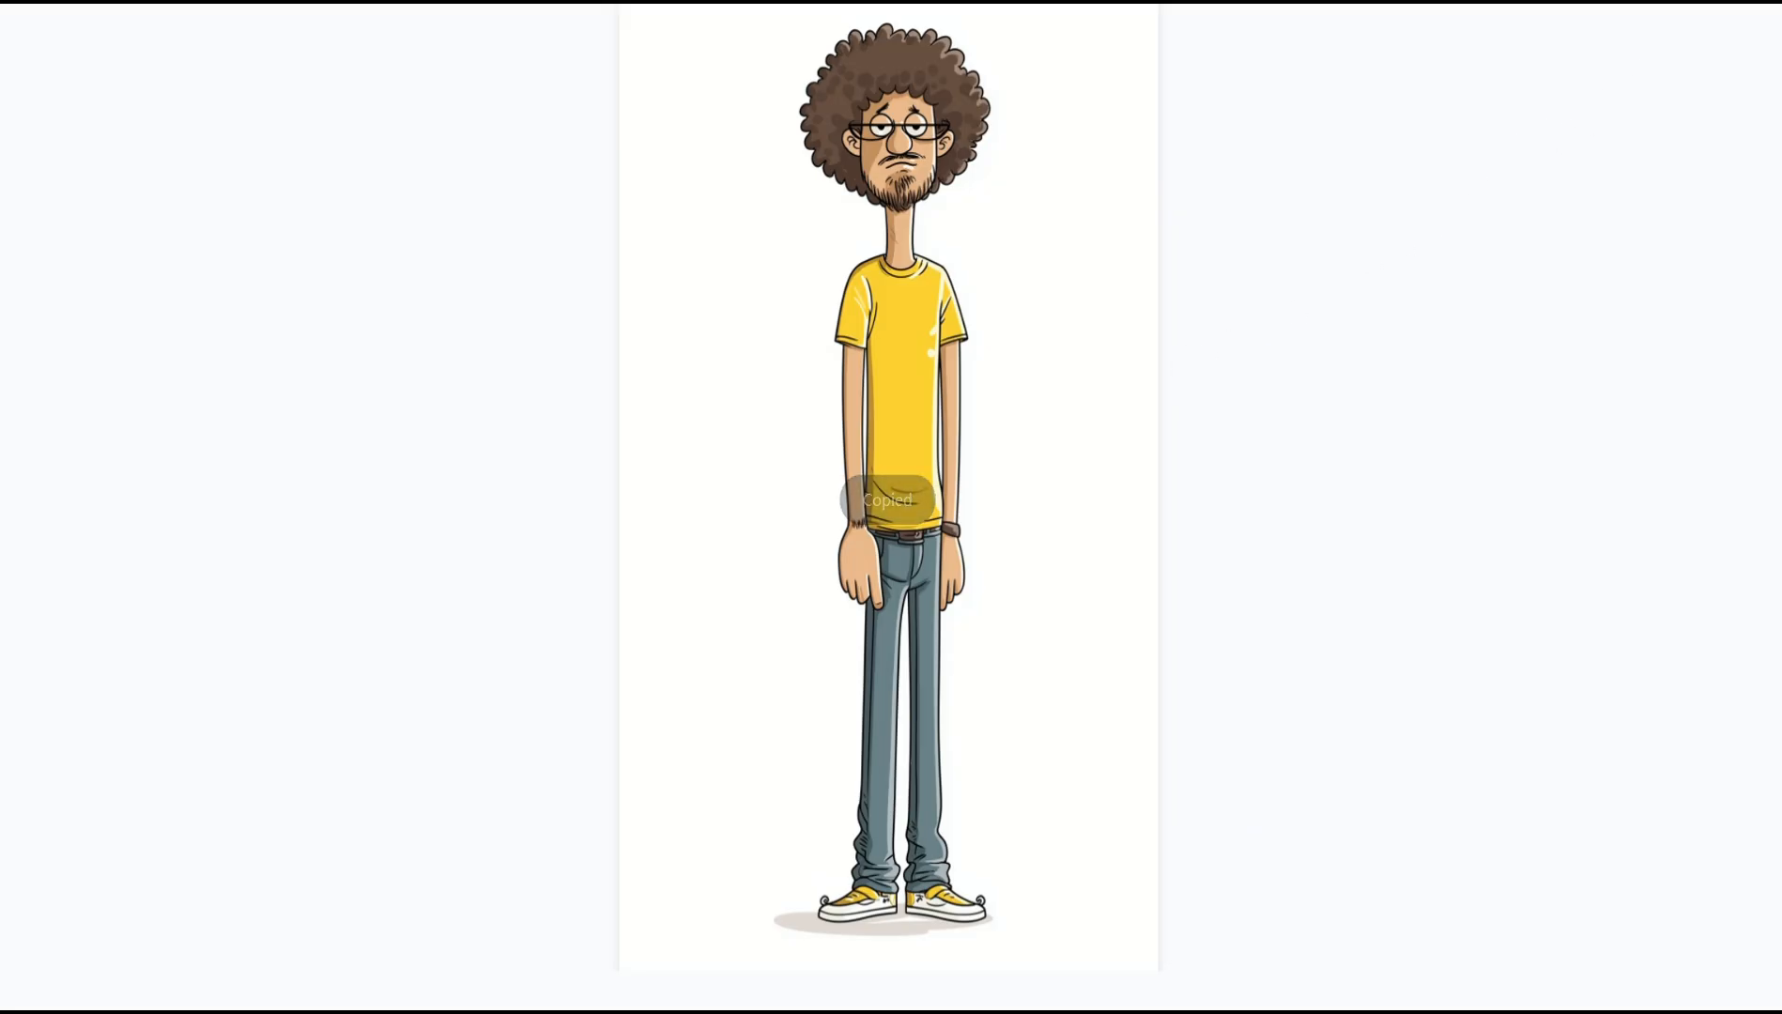
{"action": "left_click", "coordinate": [1753, 4]}
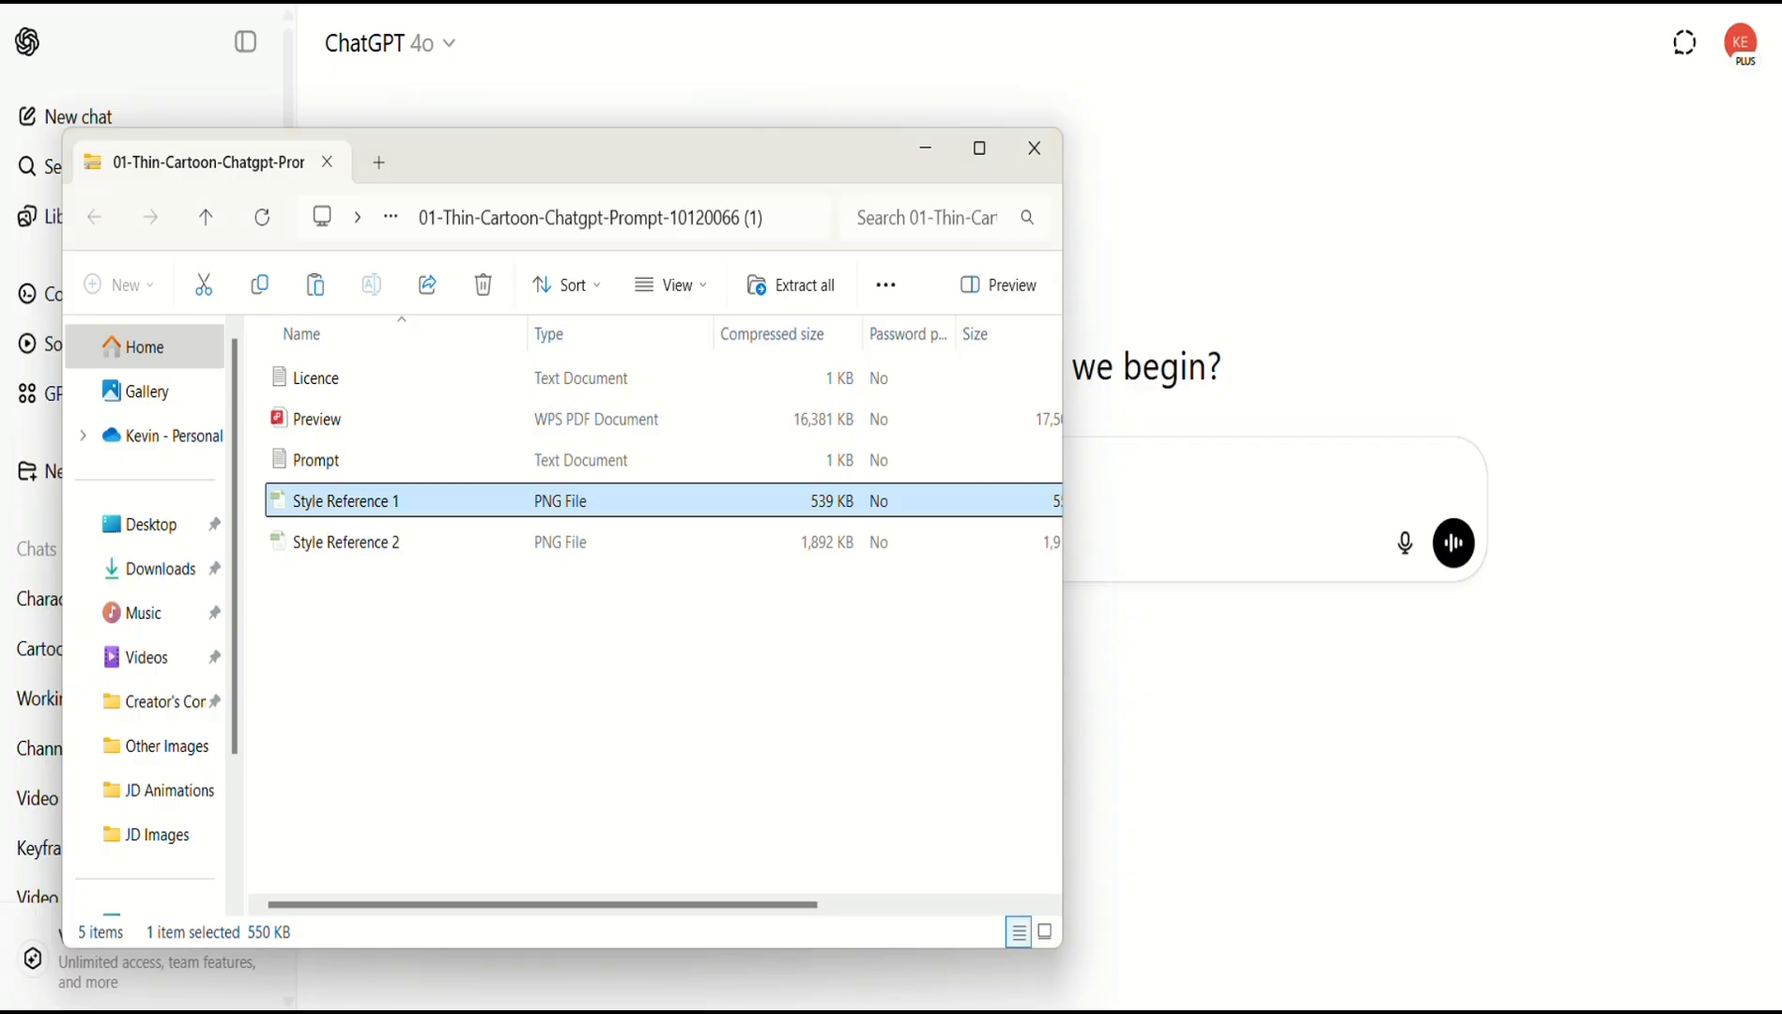
{"action": "left_click", "coordinate": [1256, 473]}
{"action": "key", "text": "ctrl+v"}
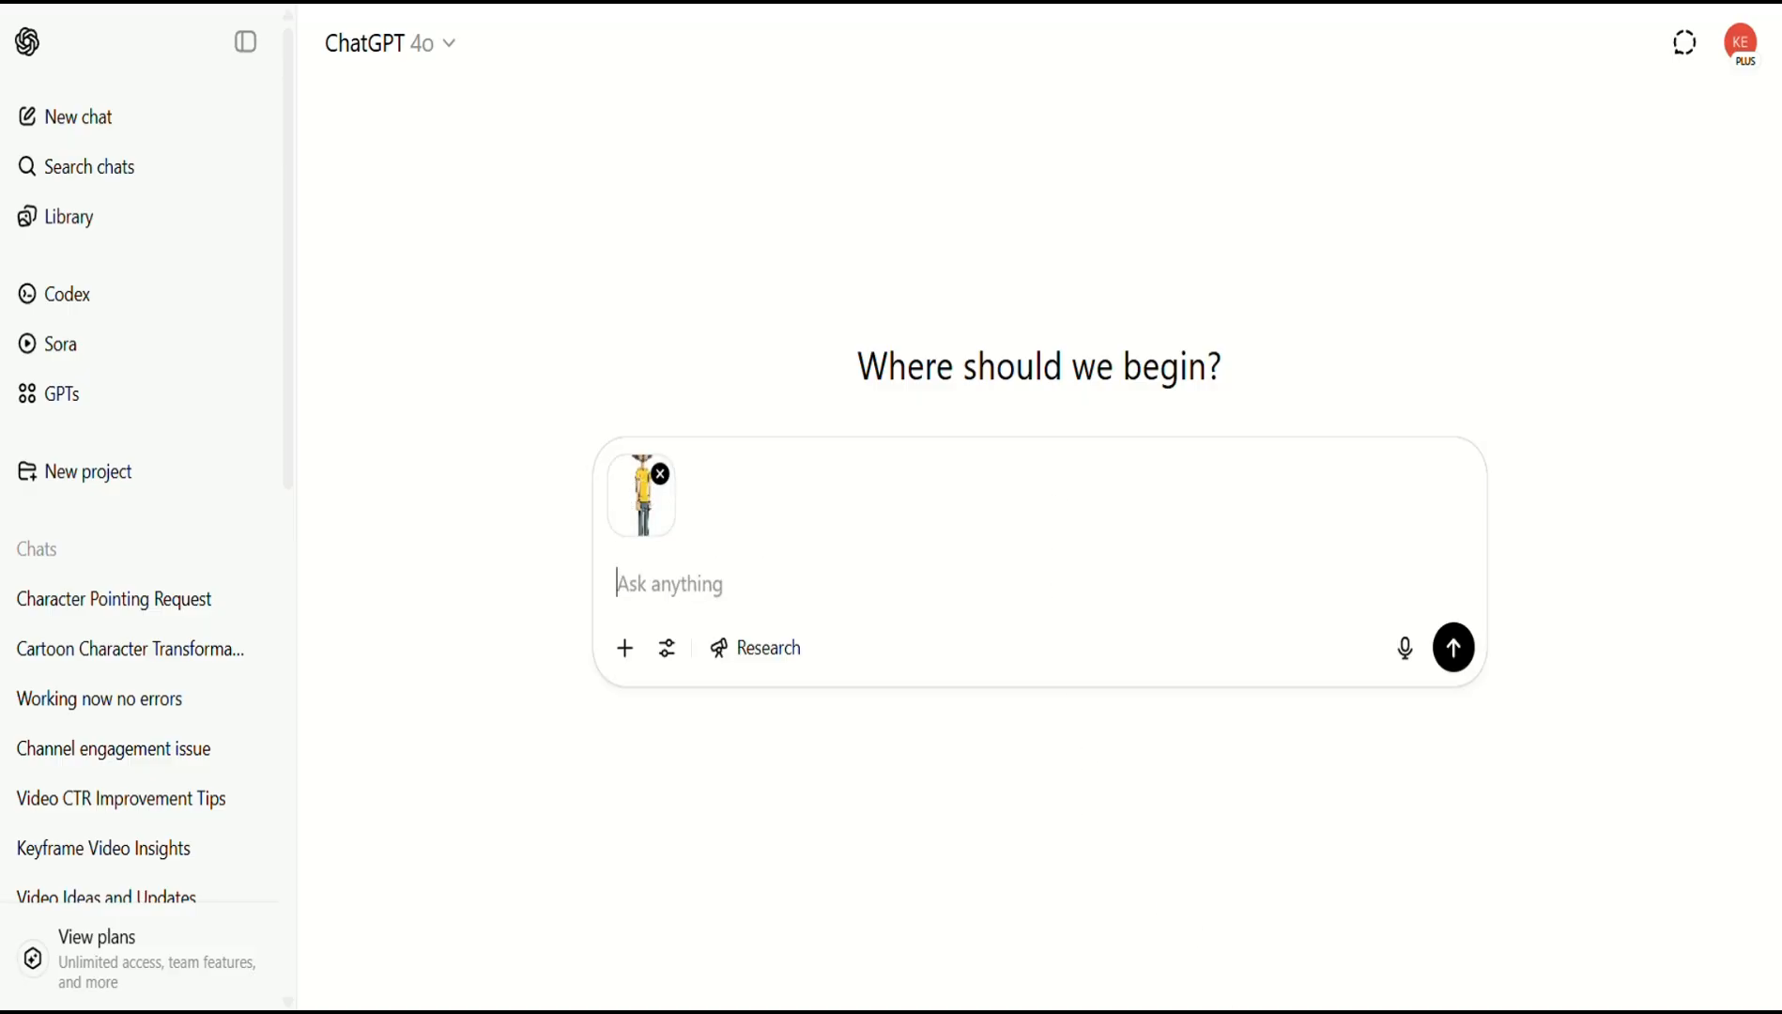
Copy the bearded man's photo and paste it into the ChatGPT message after the style reference.
{"action": "left_click", "coordinate": [1197, 968]}
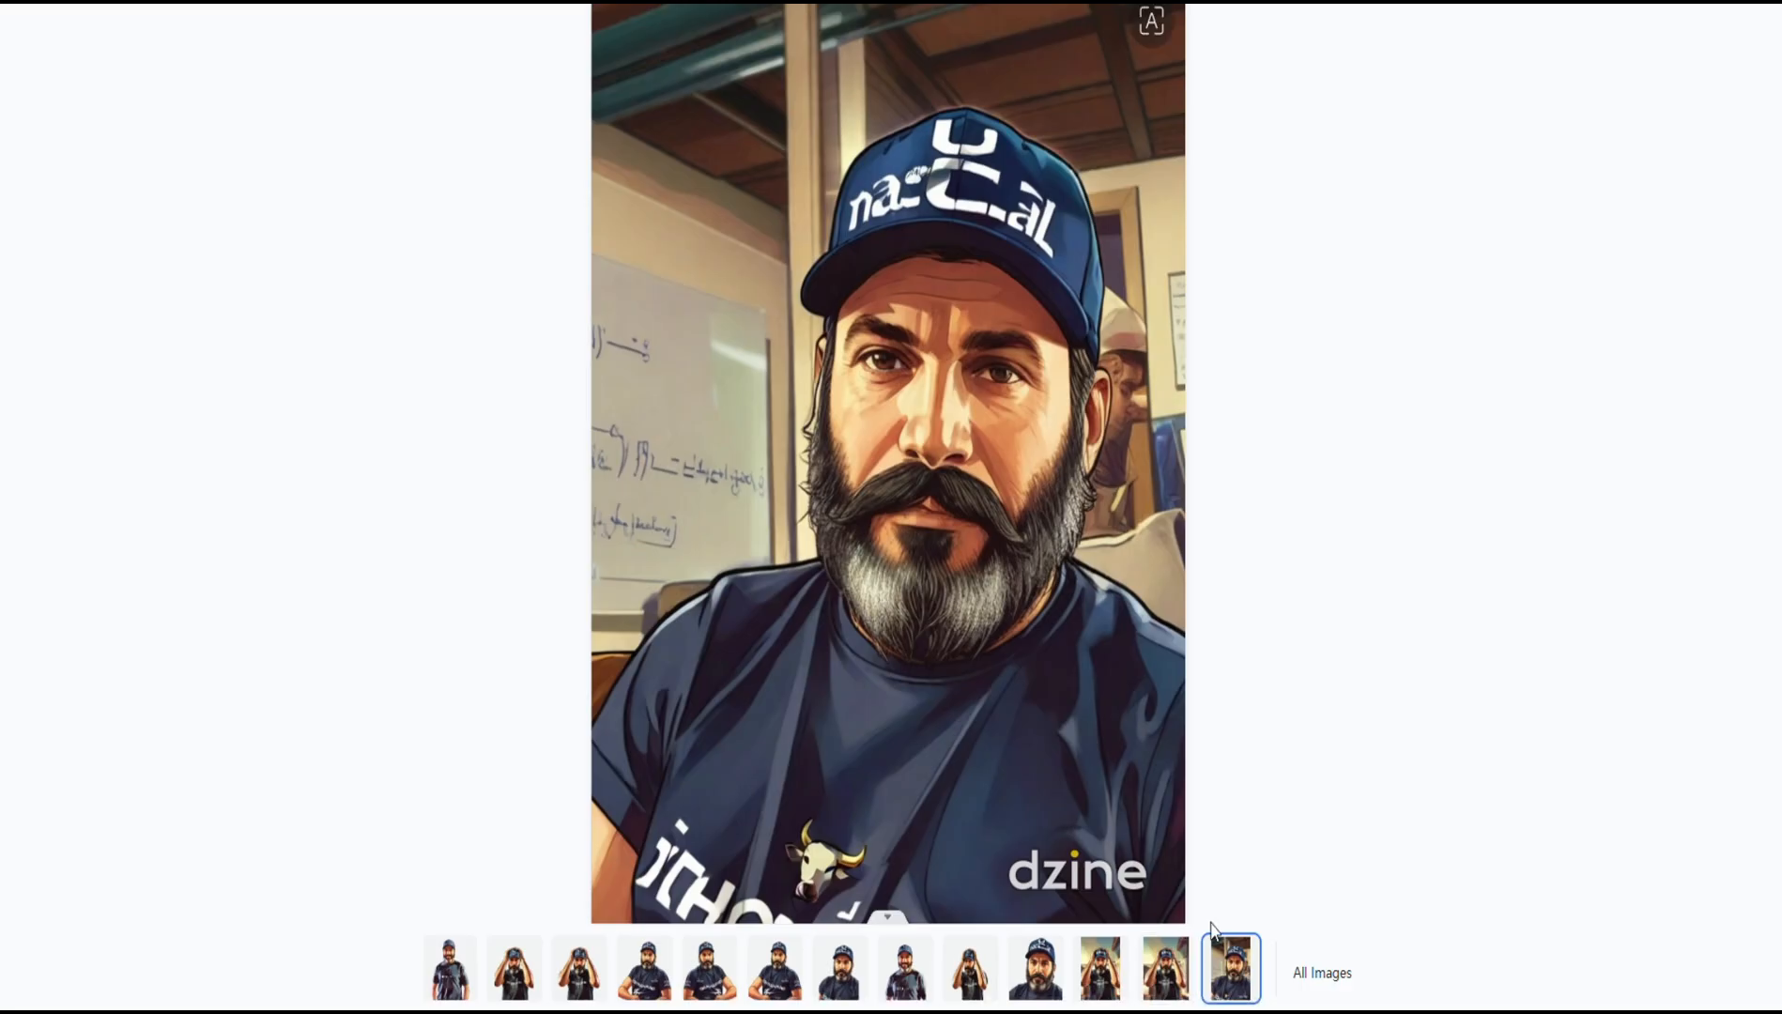
{"action": "right_click", "coordinate": [1141, 696]}
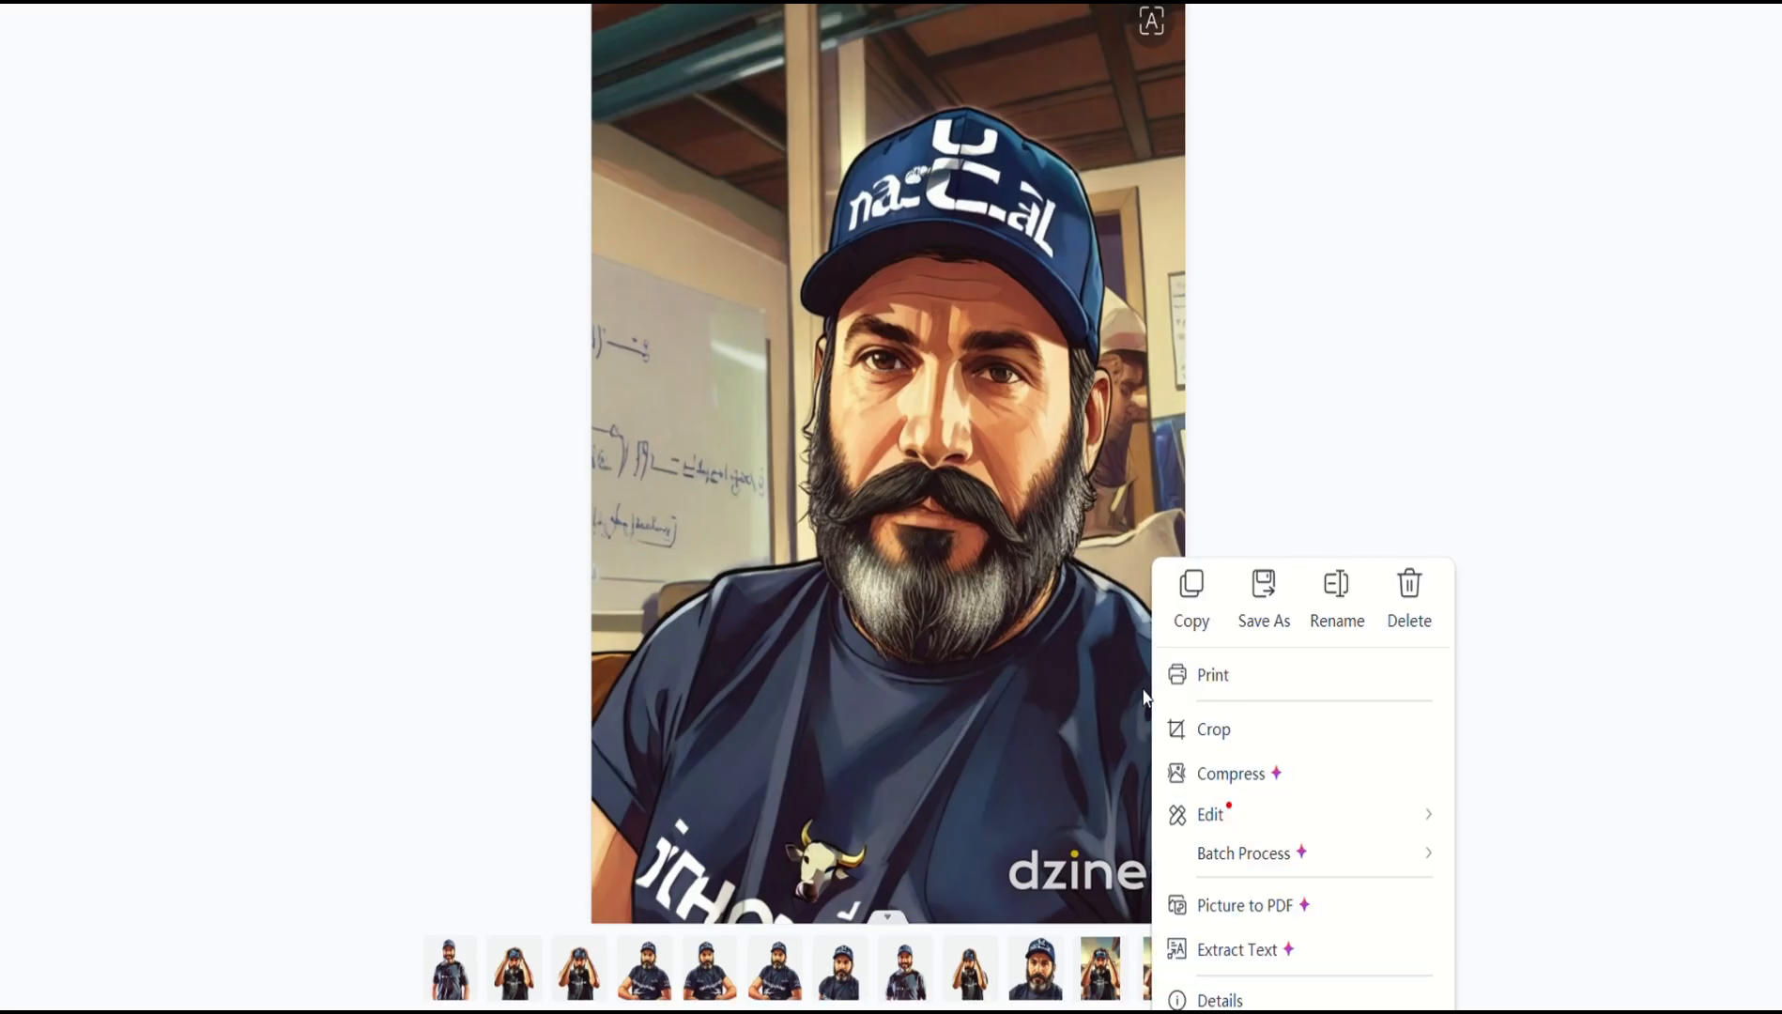
{"action": "left_click", "coordinate": [1190, 615]}
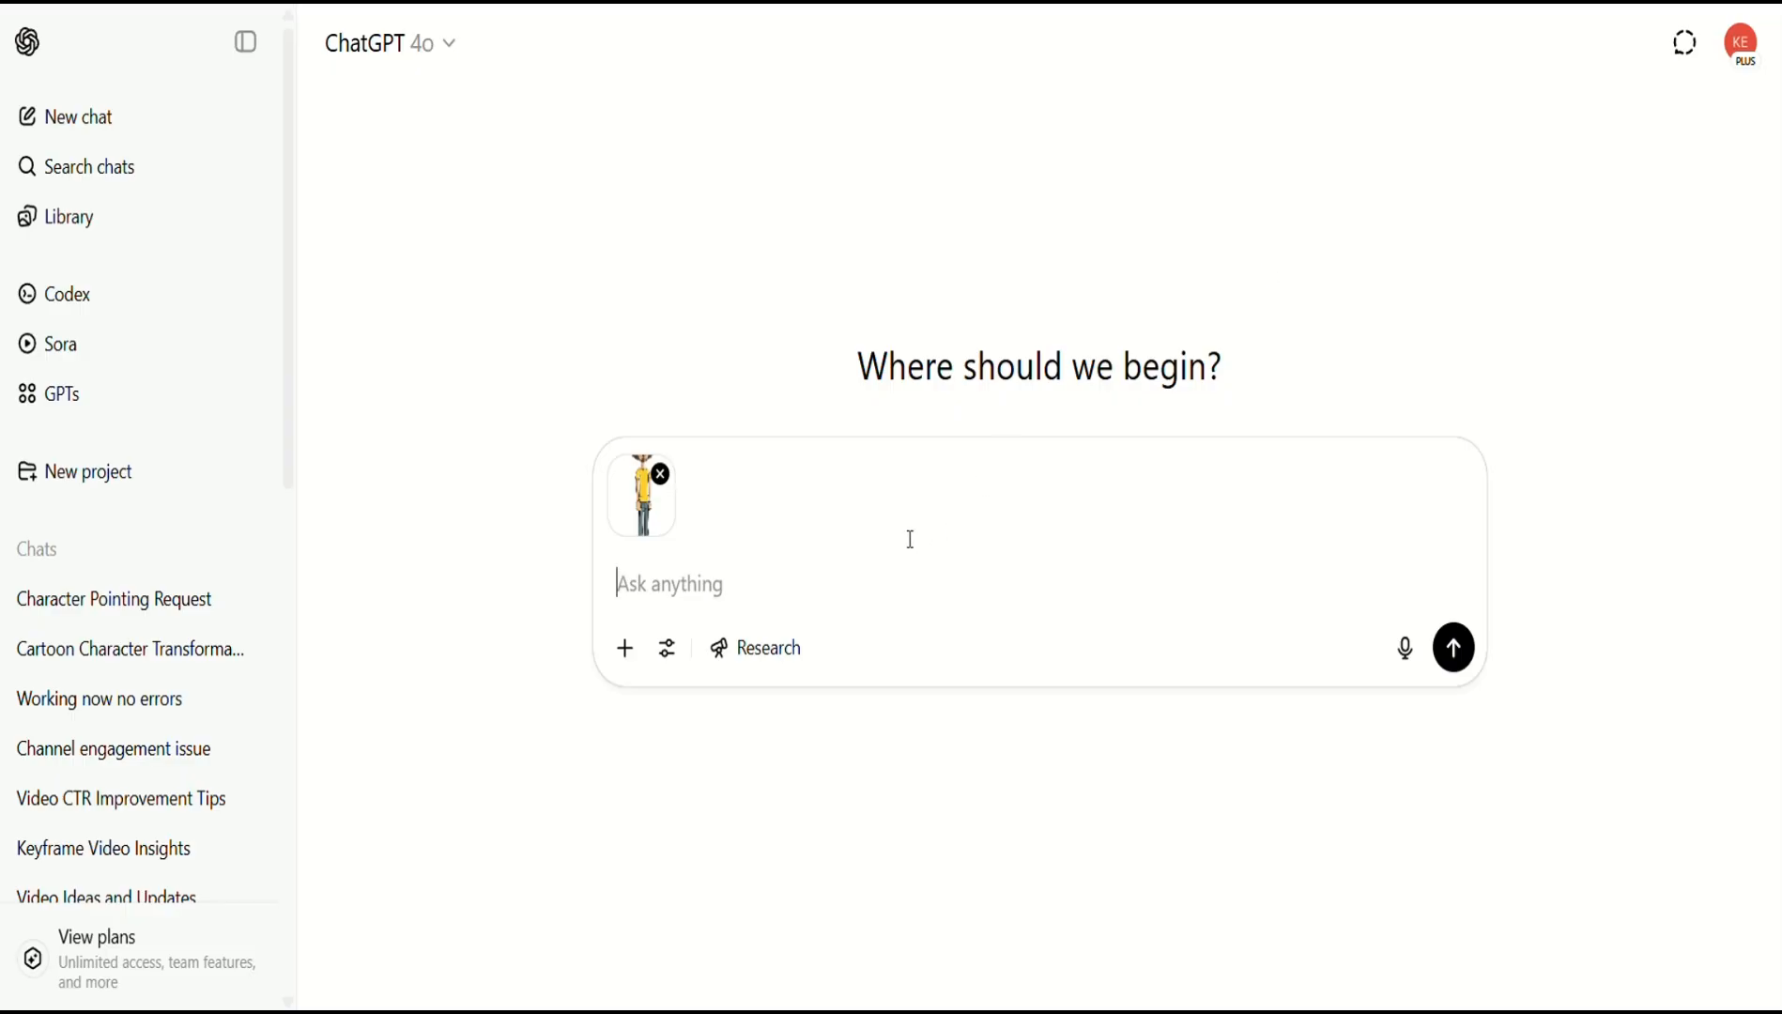
{"action": "key", "text": "ctrl+v"}
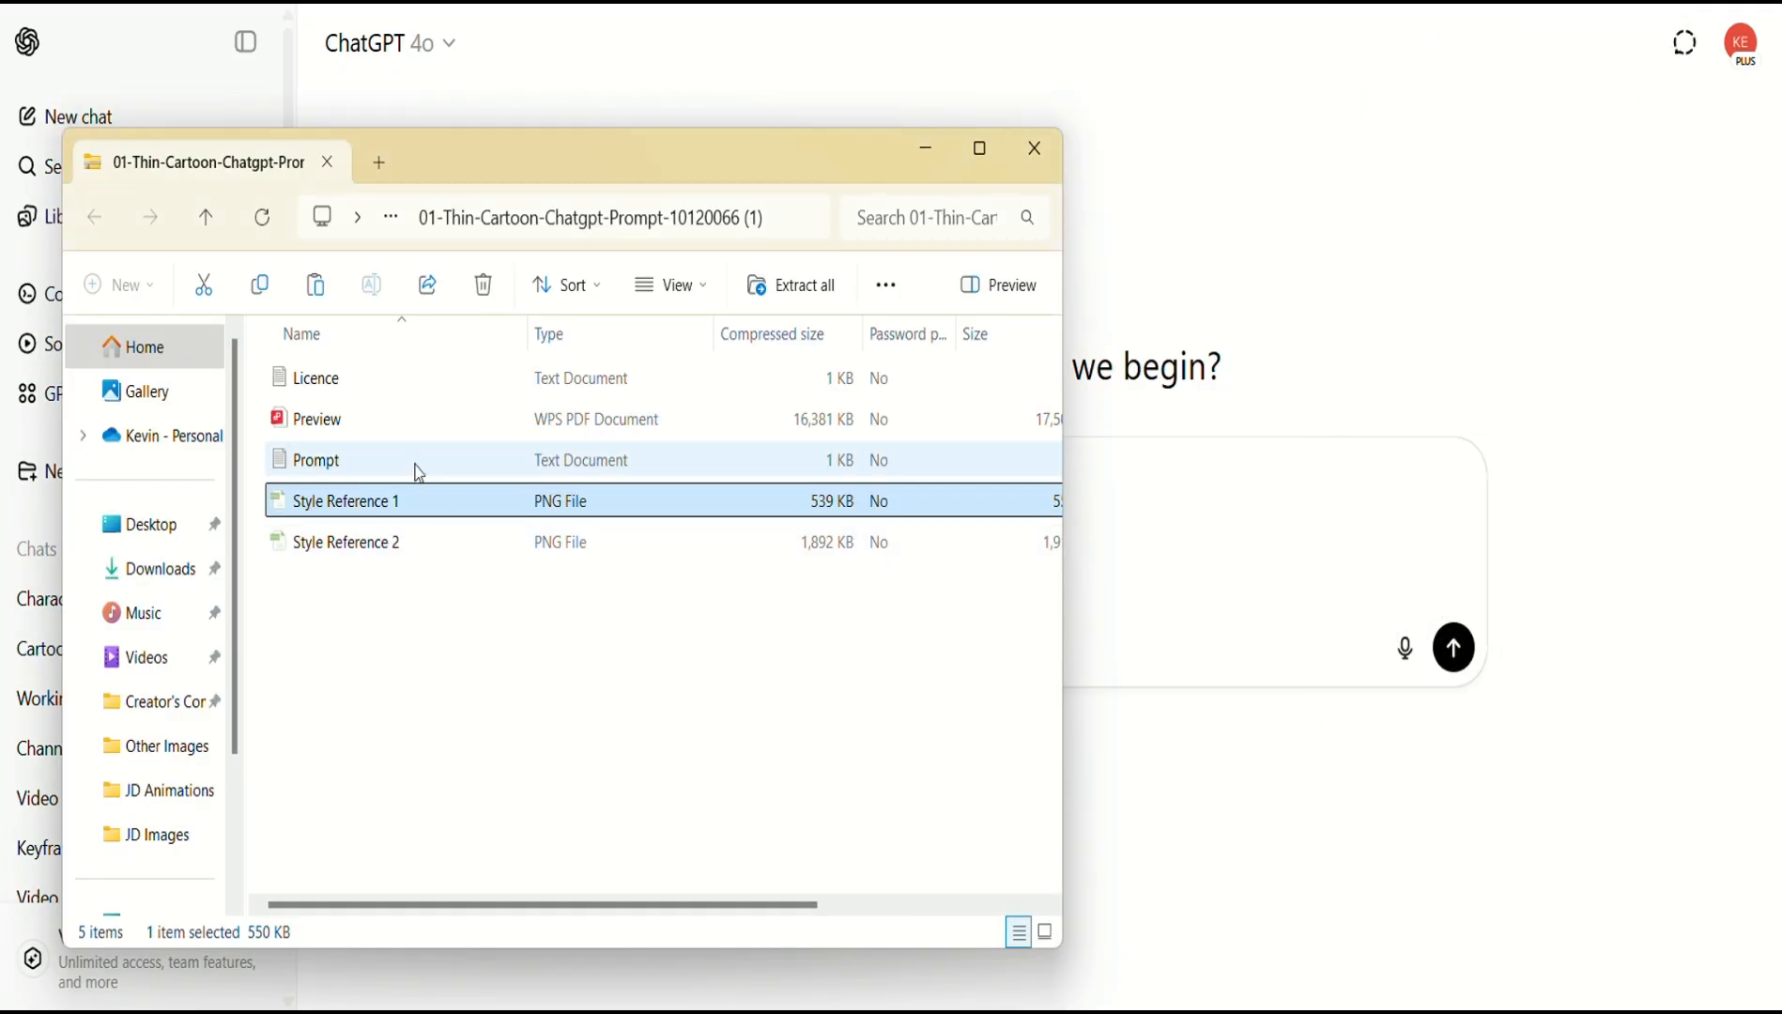
Open Prompt.txt in Notepad and select the whole conversion prompt paragraph.
{"action": "double_click", "coordinate": [417, 467]}
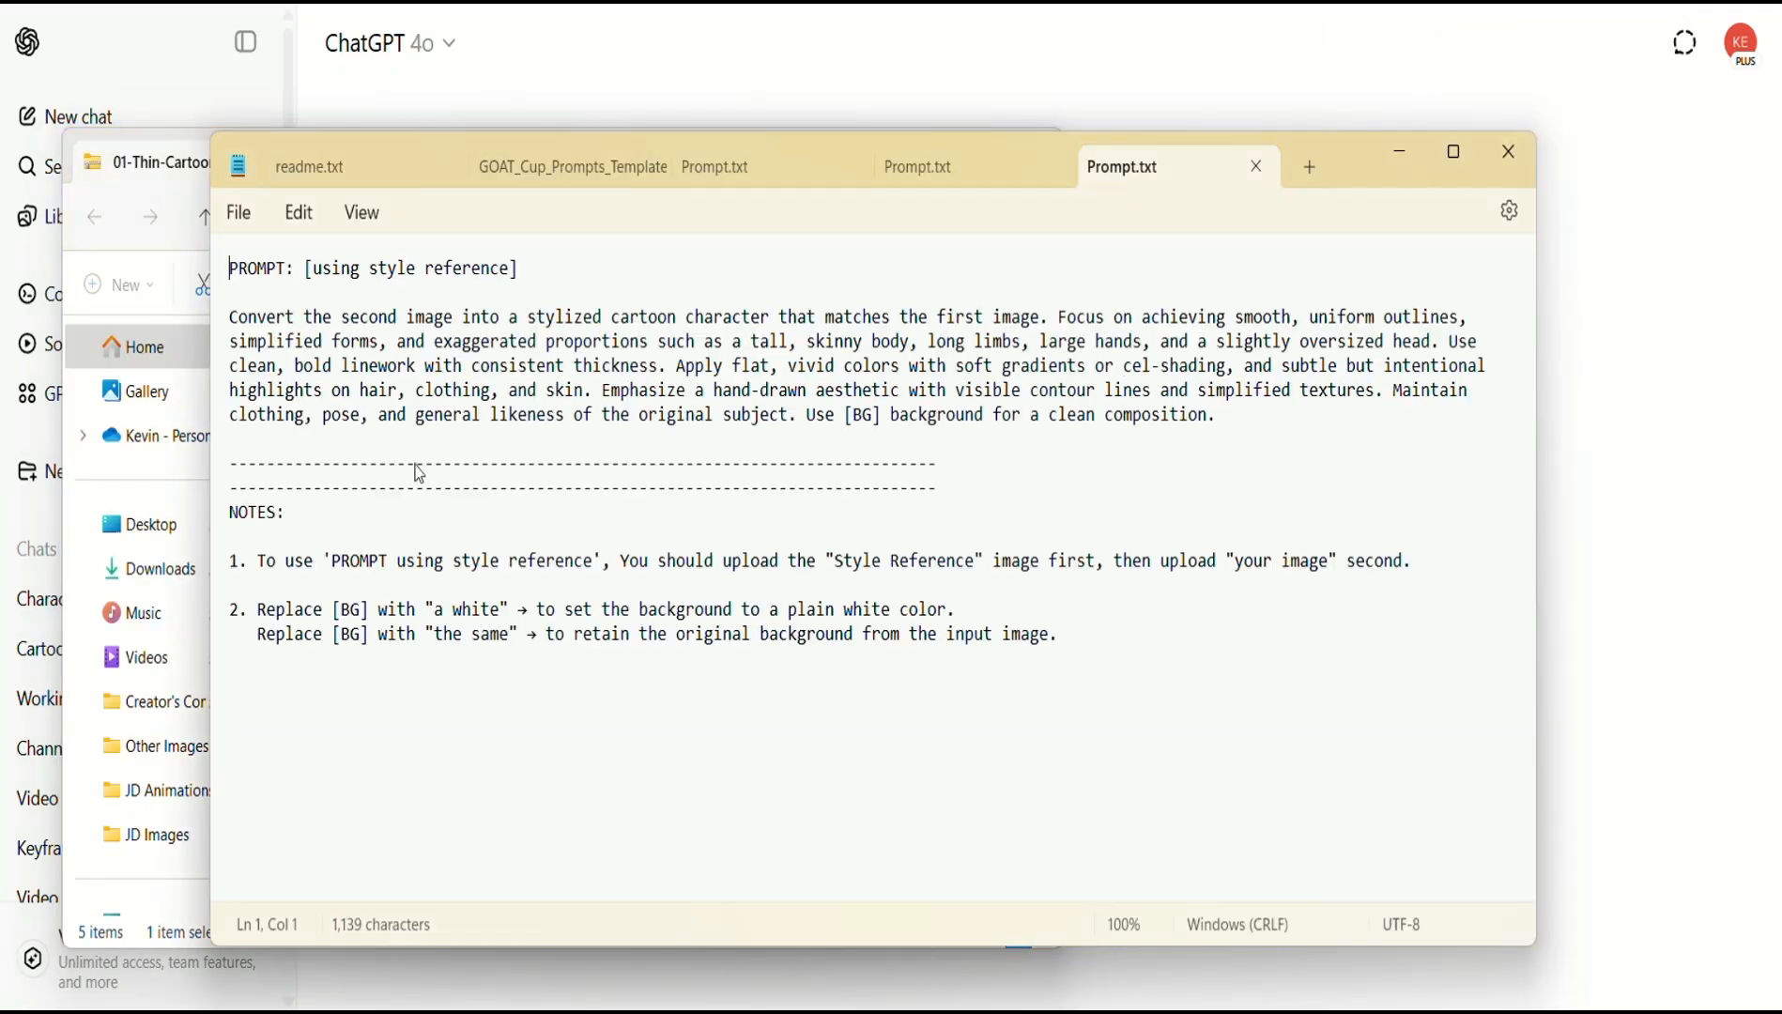
{"action": "left_click_drag", "start_coordinate": [232, 317], "coordinate": [1214, 425]}
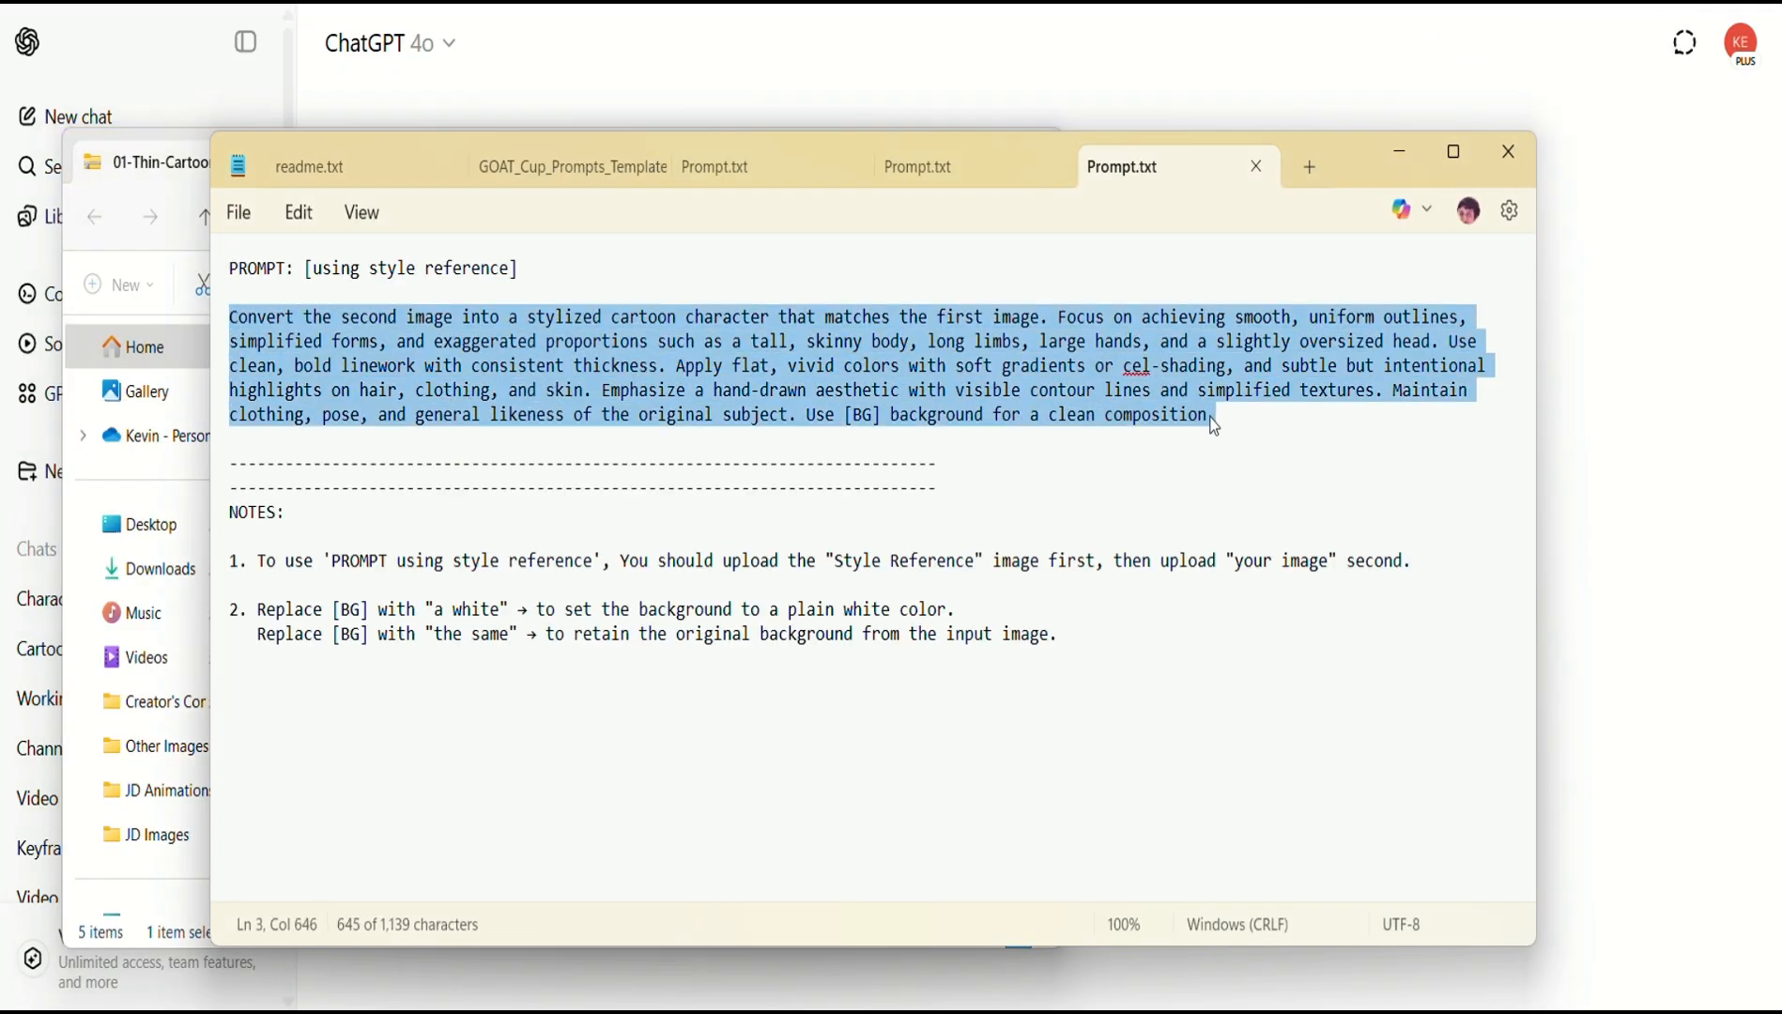
{"action": "left_click", "coordinate": [1397, 154]}
{"action": "left_click", "coordinate": [928, 150]}
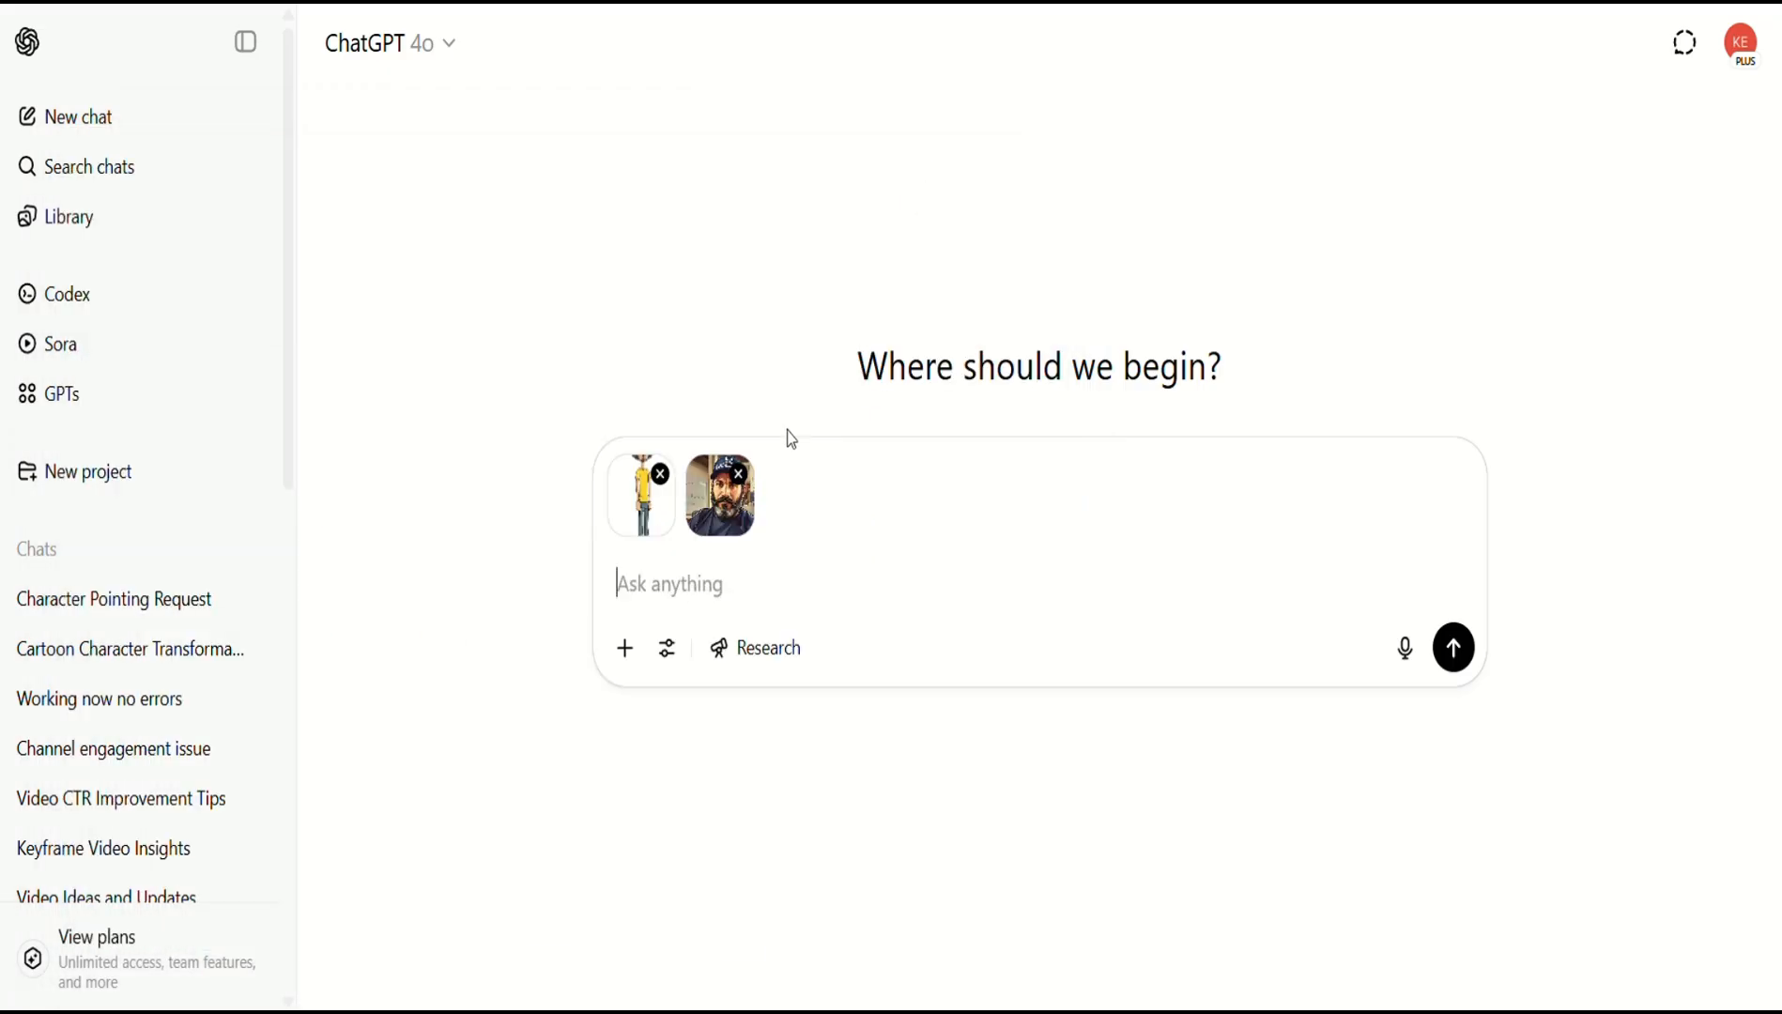
Paste the conversion prompt, replace [BG] with 'a white', and add the facing-the-viewer caveat after 'pose'.
{"action": "key", "text": "ctrl+v"}
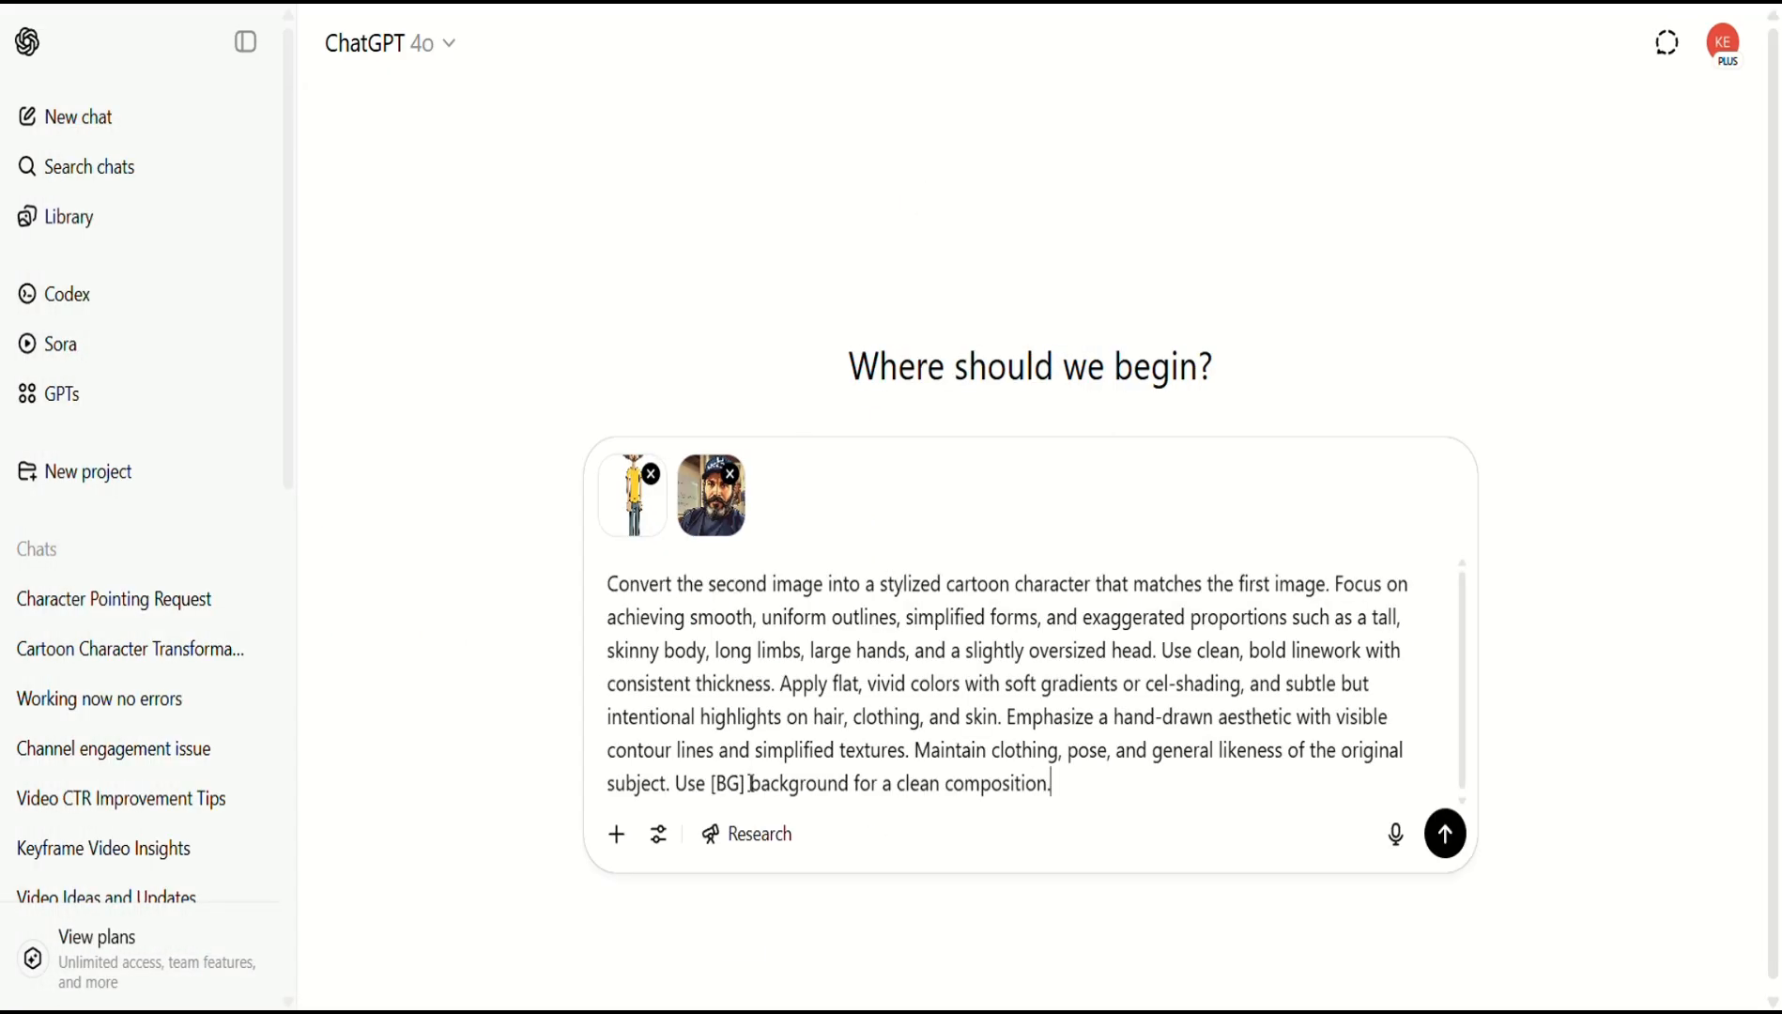
{"action": "left_click_drag", "start_coordinate": [751, 783], "coordinate": [712, 782]}
{"action": "type", "text": "a white"}
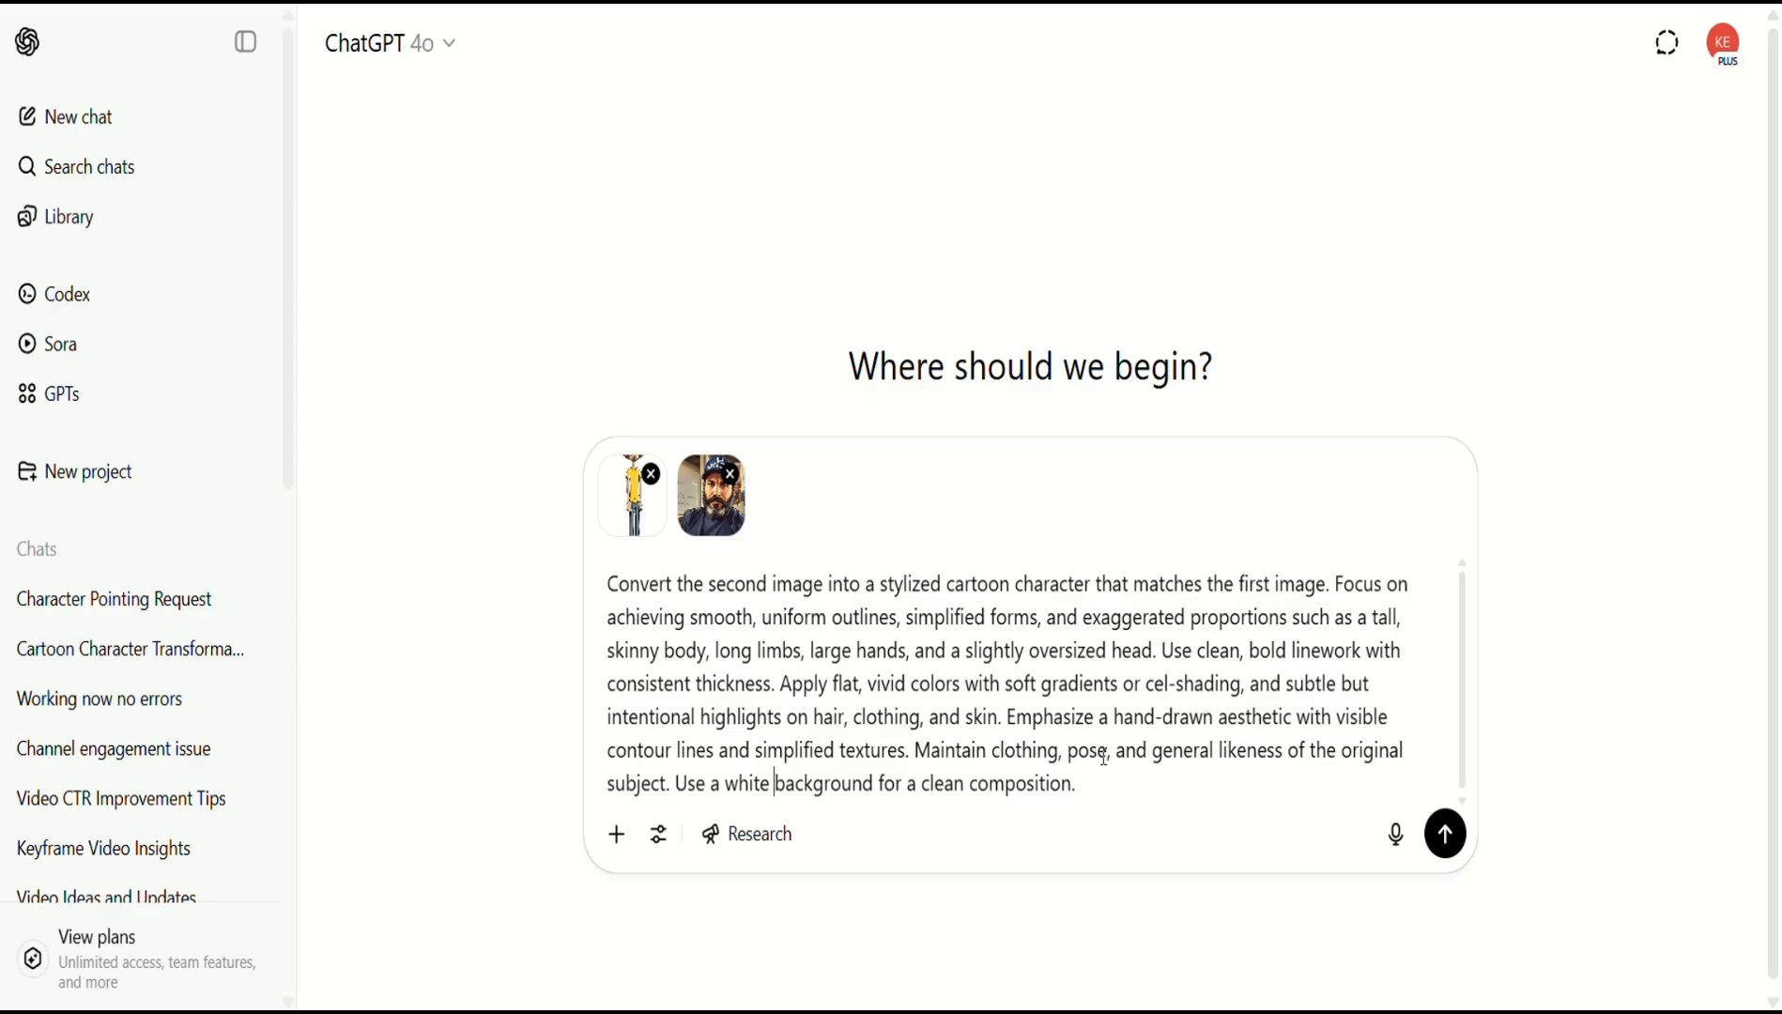
{"action": "type", "text": "(althought"}
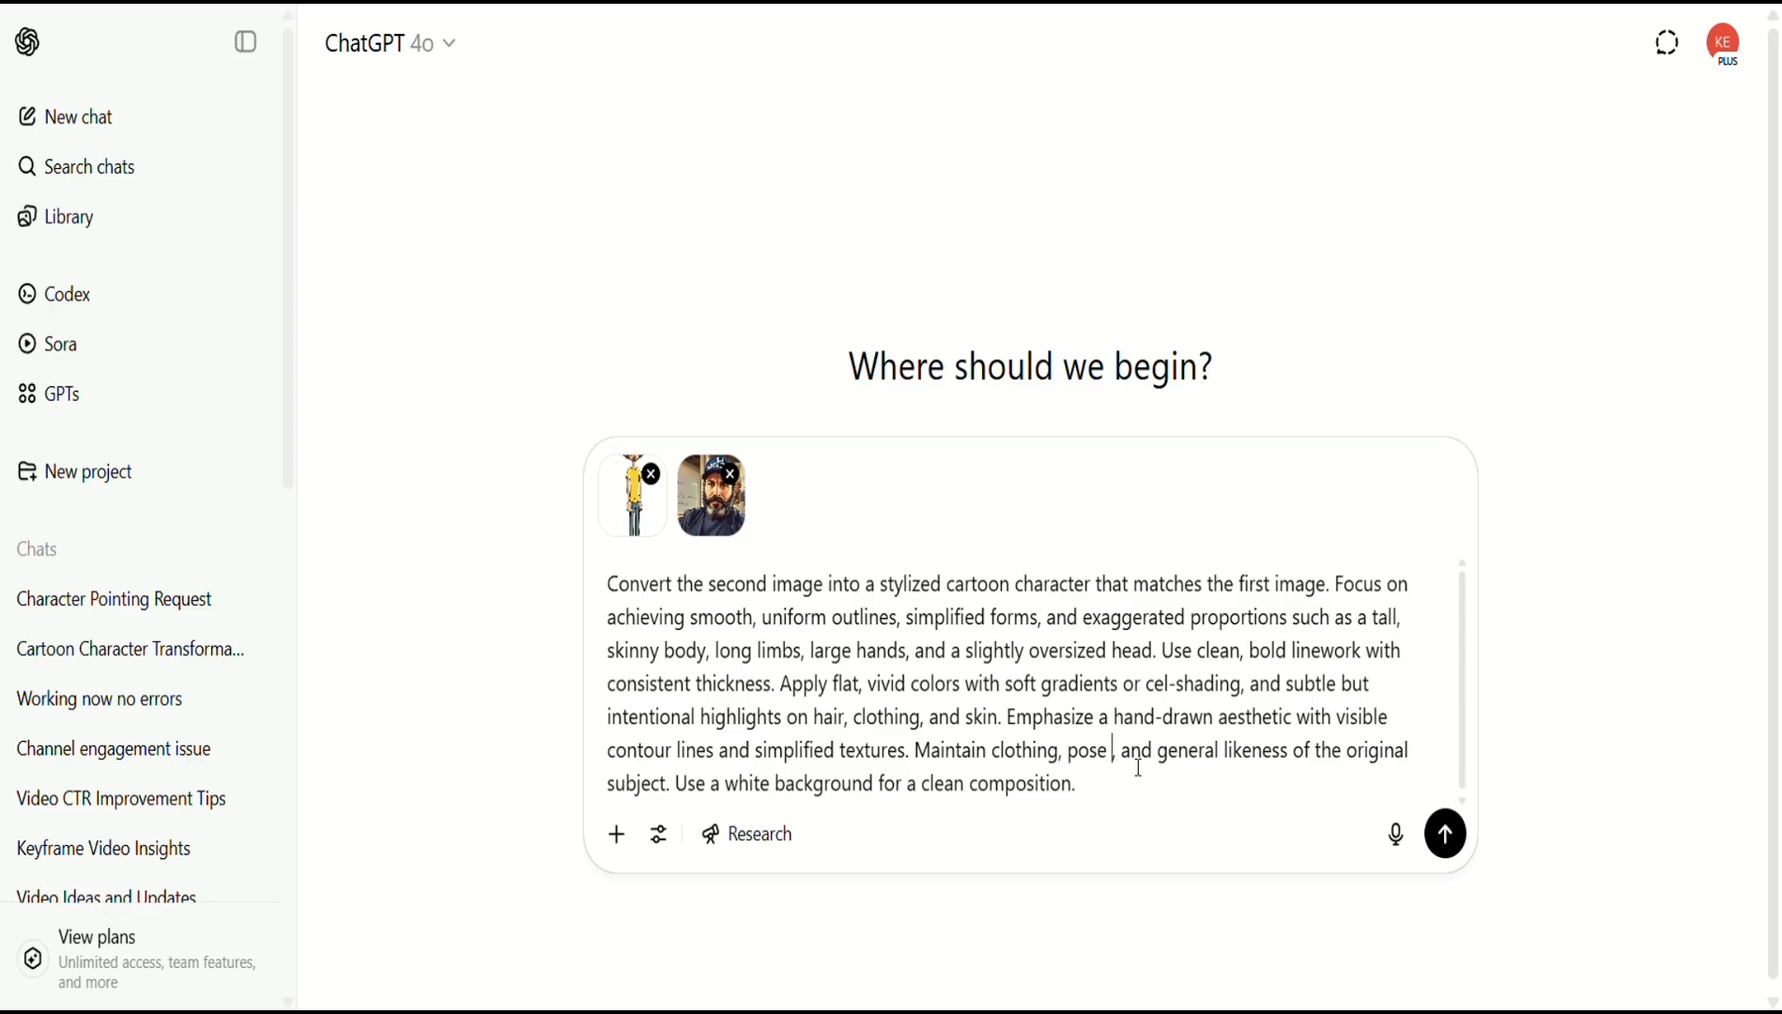
{"action": "key", "text": "BackSpace"}
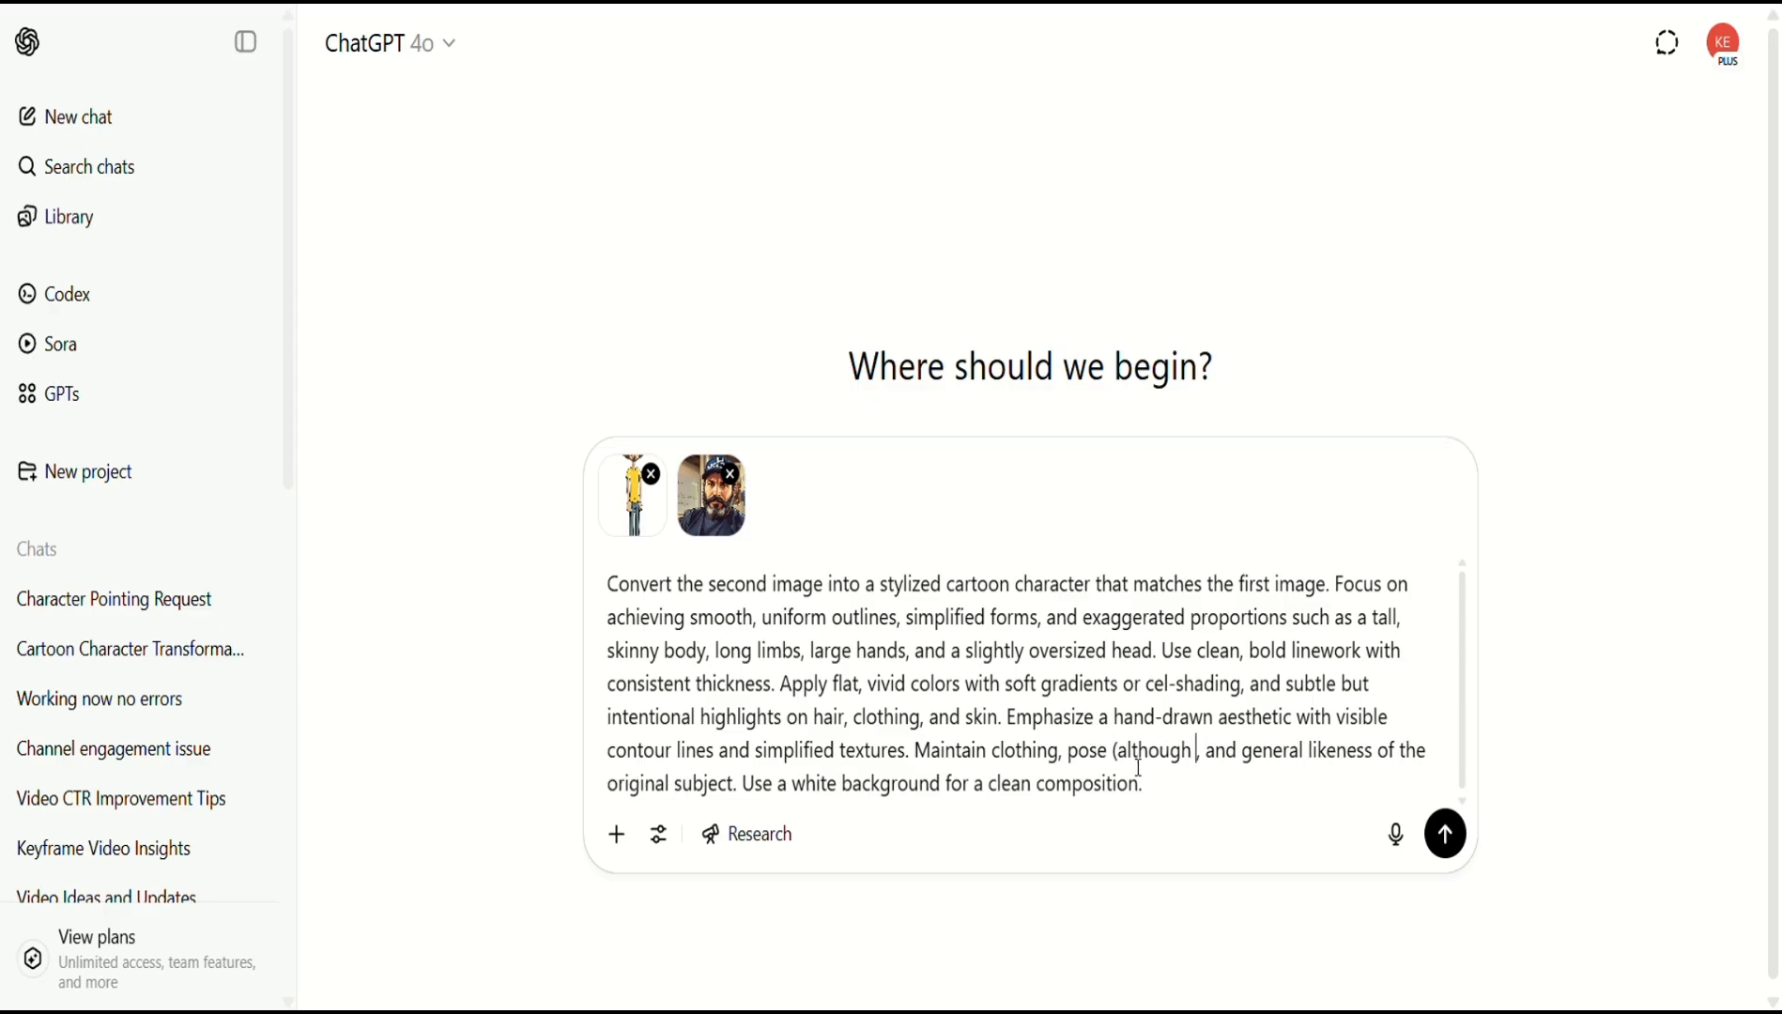
{"action": "type", "text": "the charac"}
{"action": "type", "text": "ter should be"}
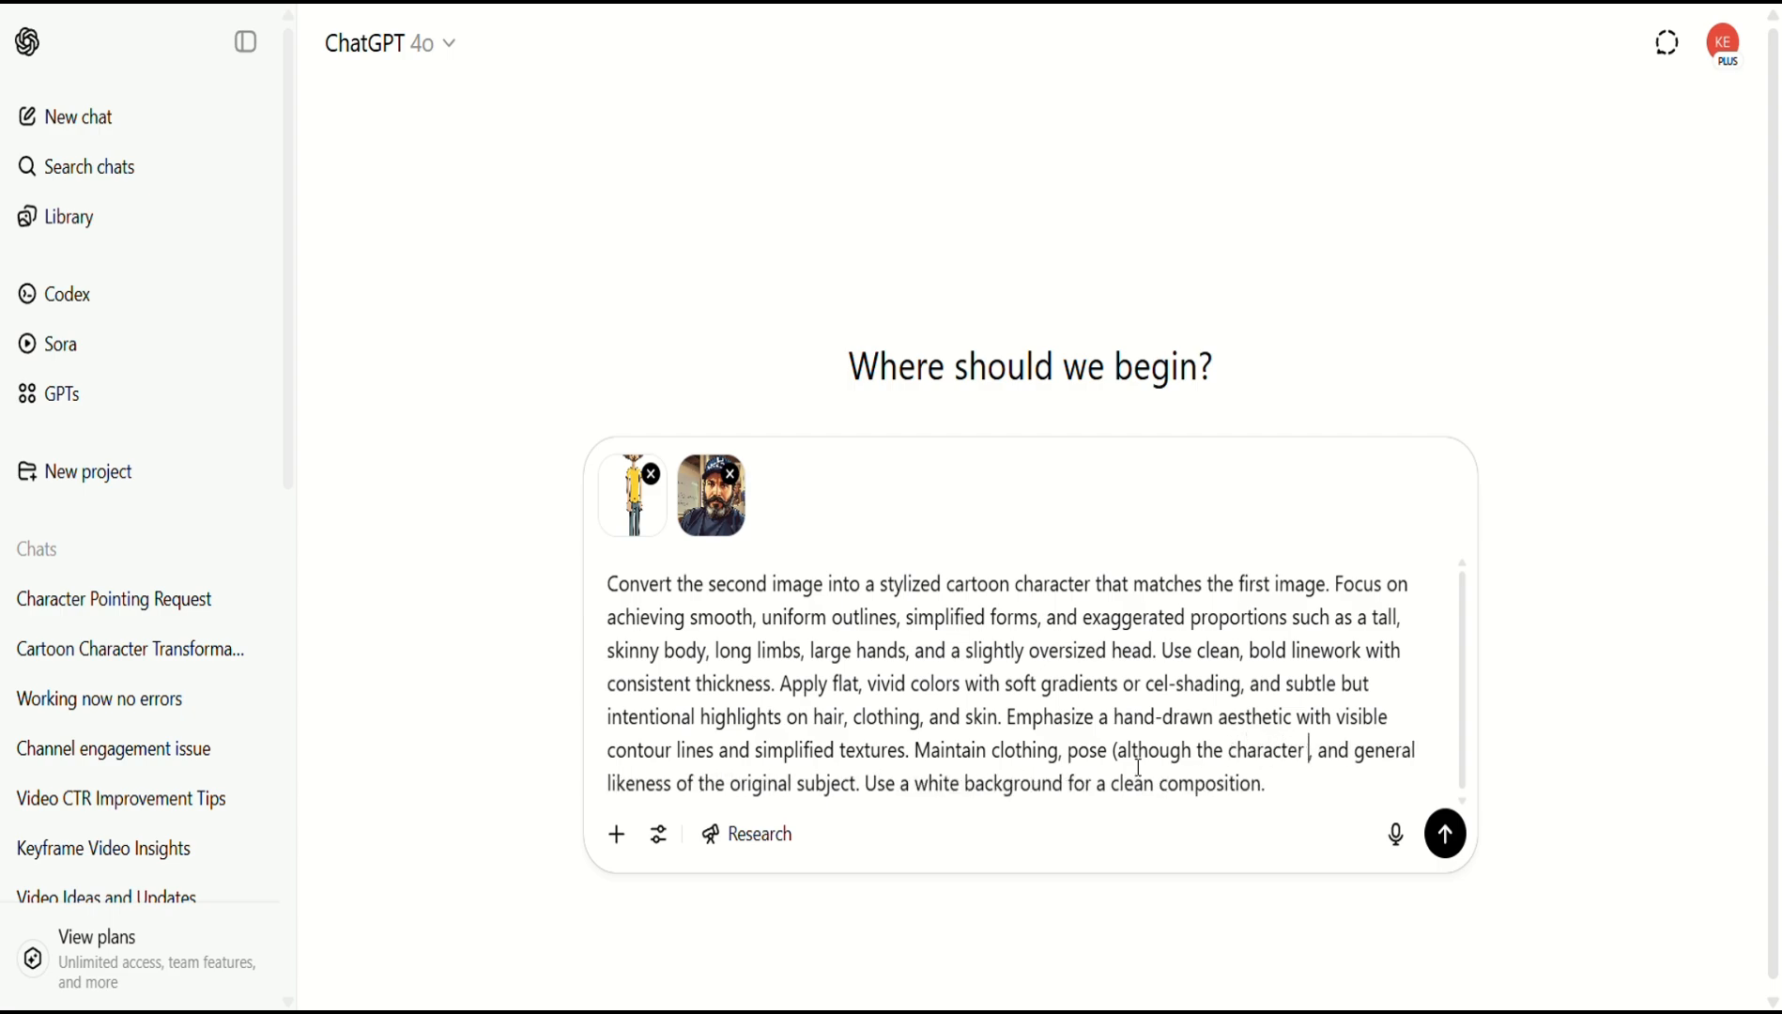
{"action": "type", "text": " facing direc"}
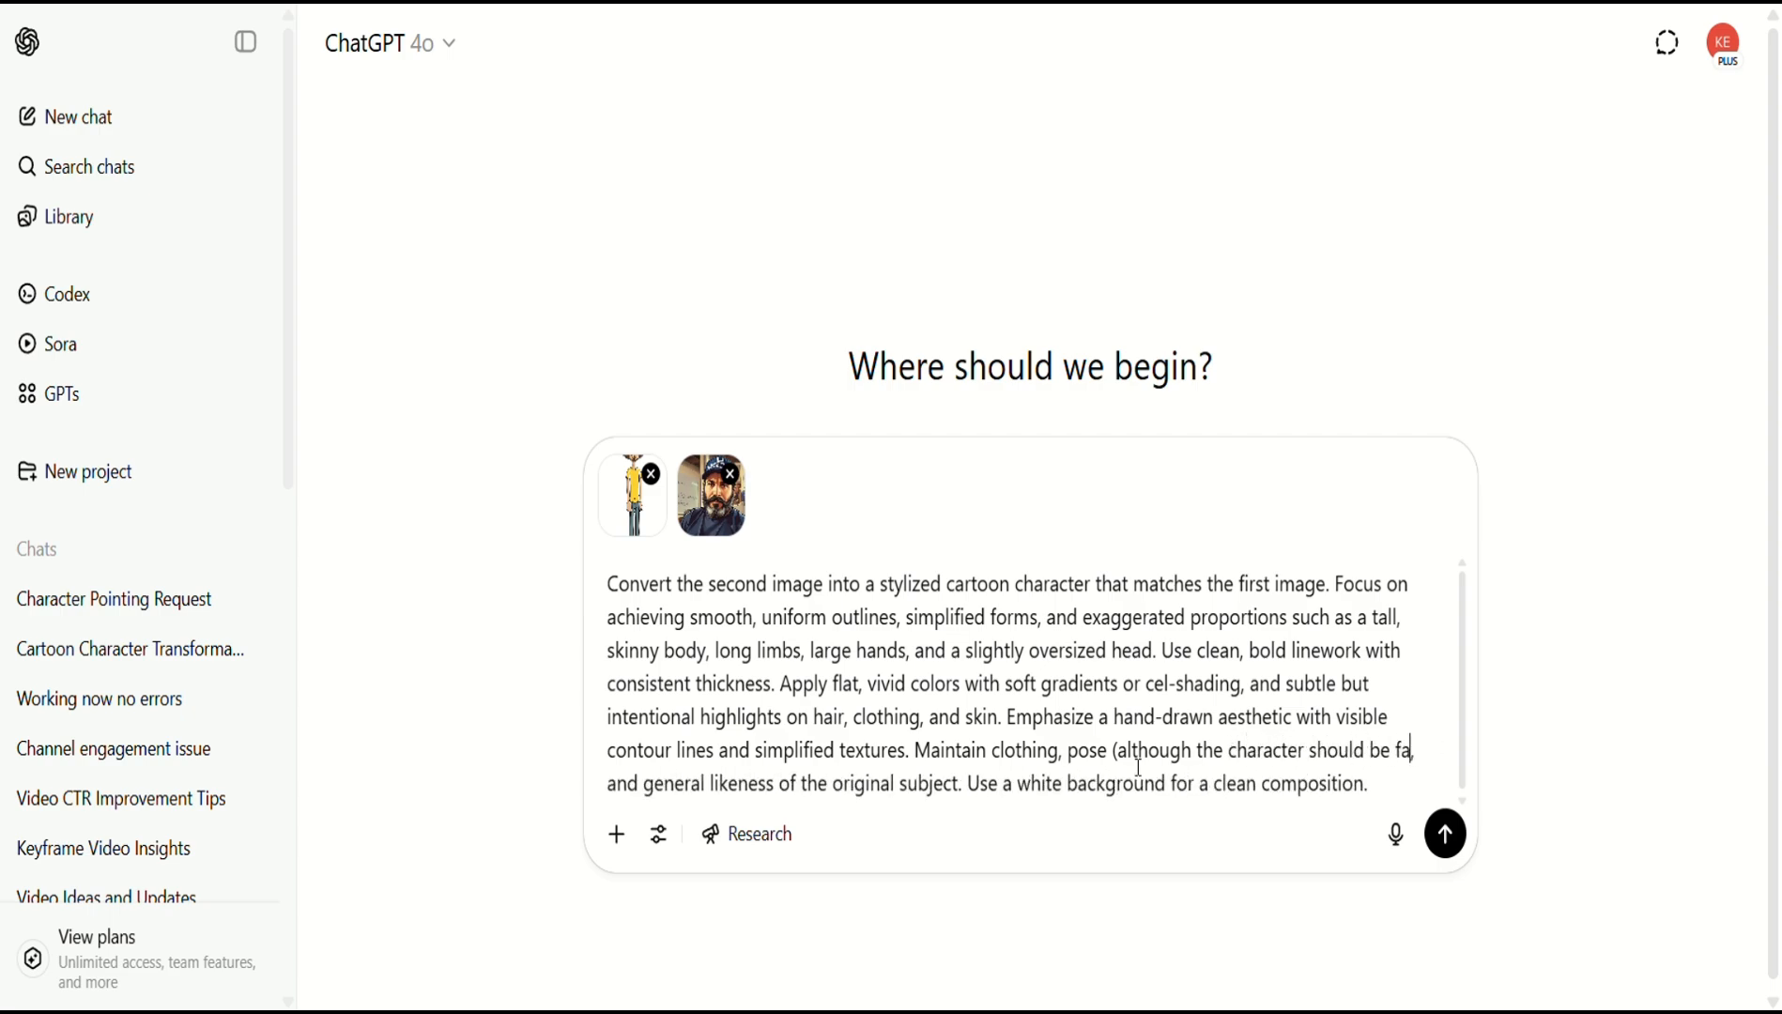
{"action": "type", "text": "tly towards "}
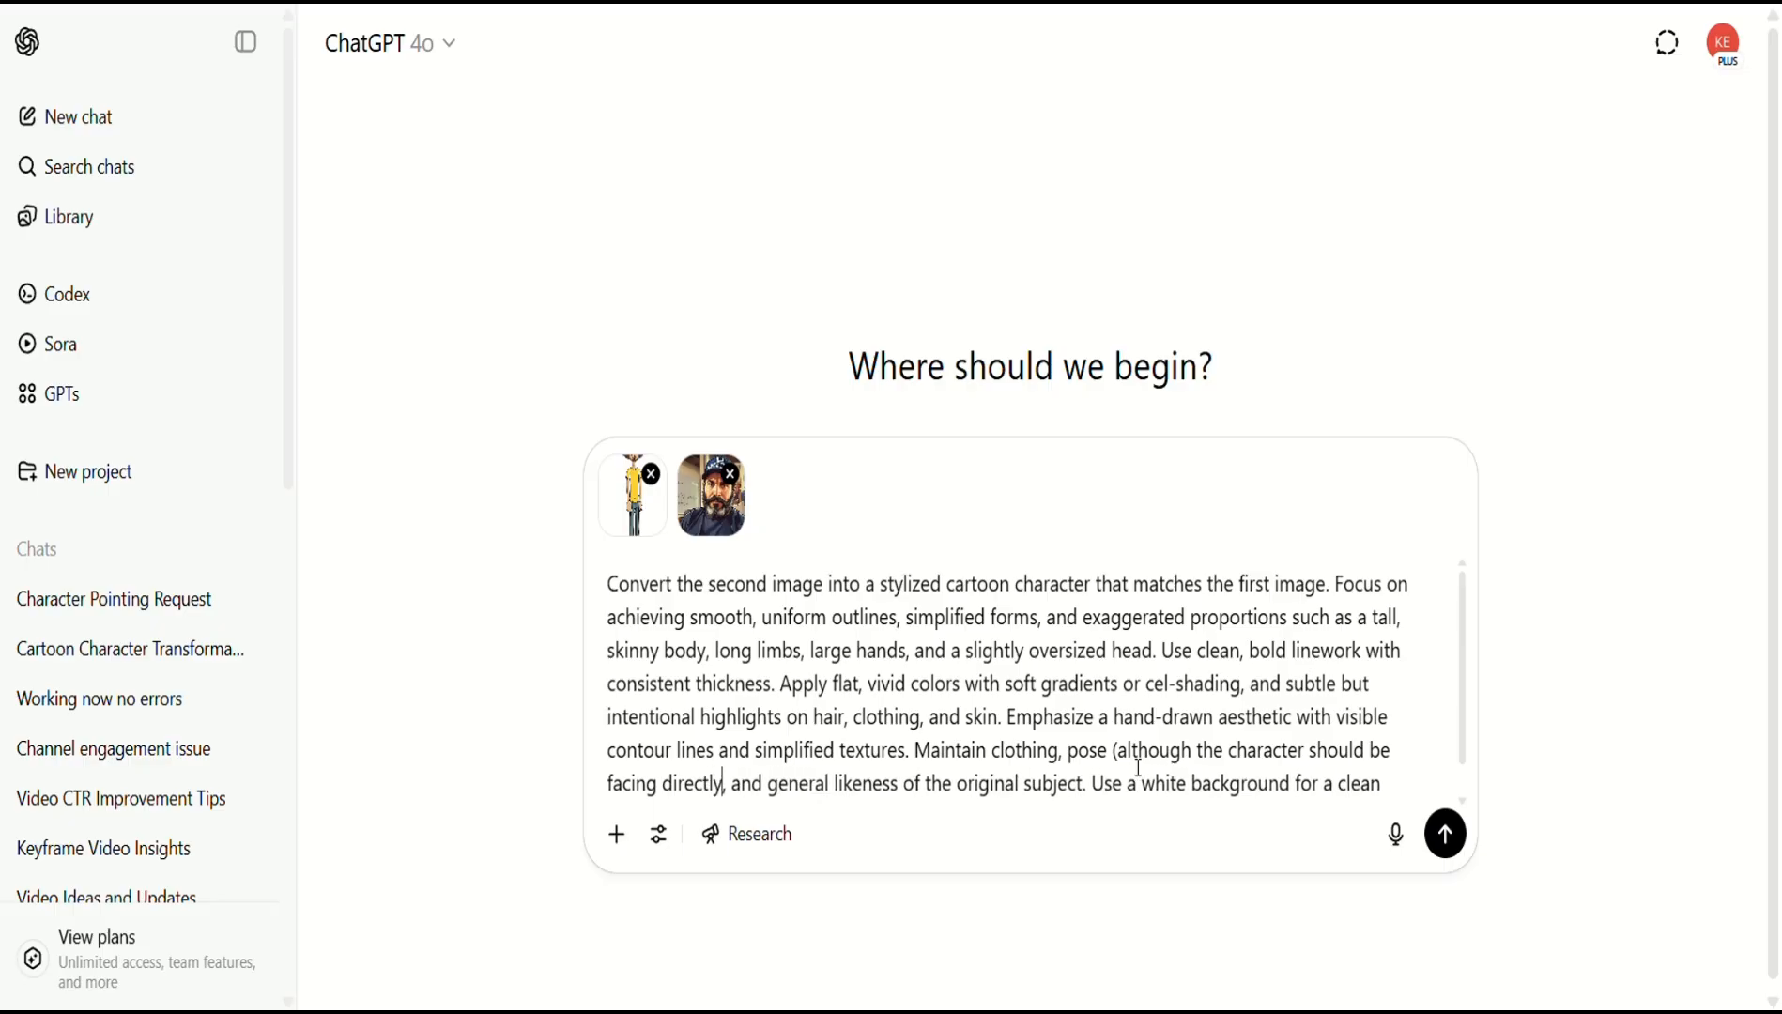
{"action": "type", "text": "the viewer"}
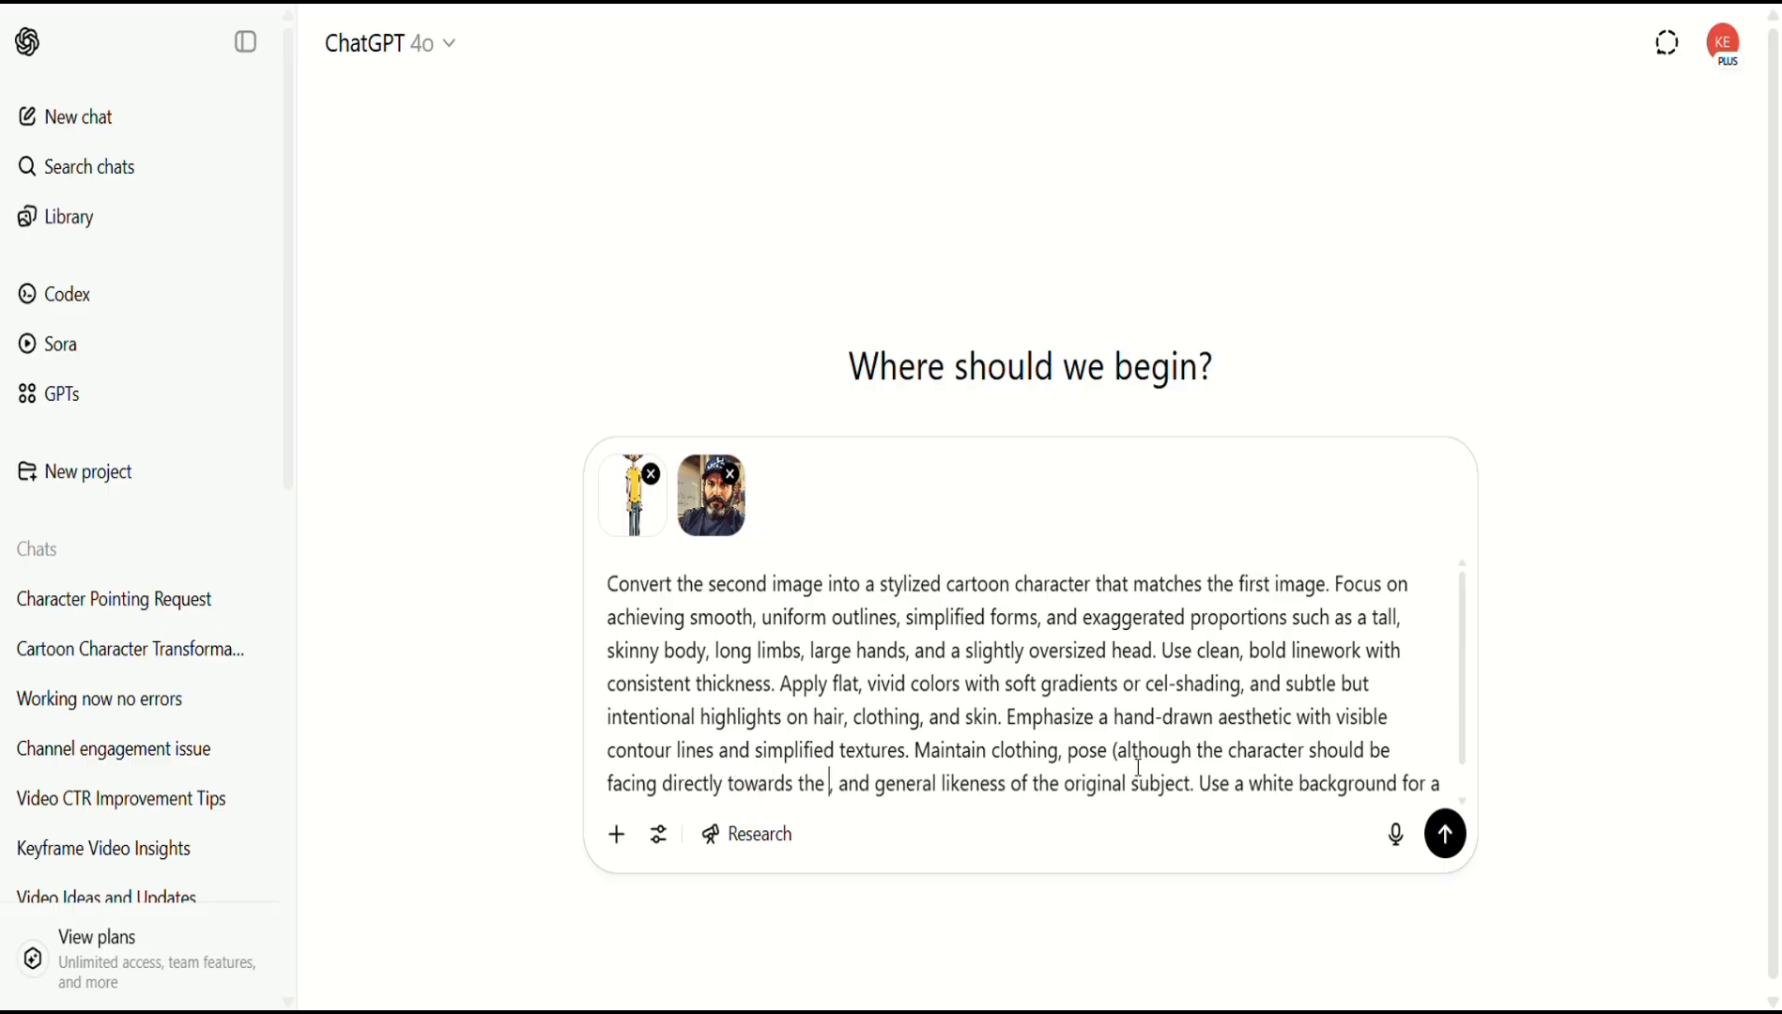
{"action": "type", "text": ")"}
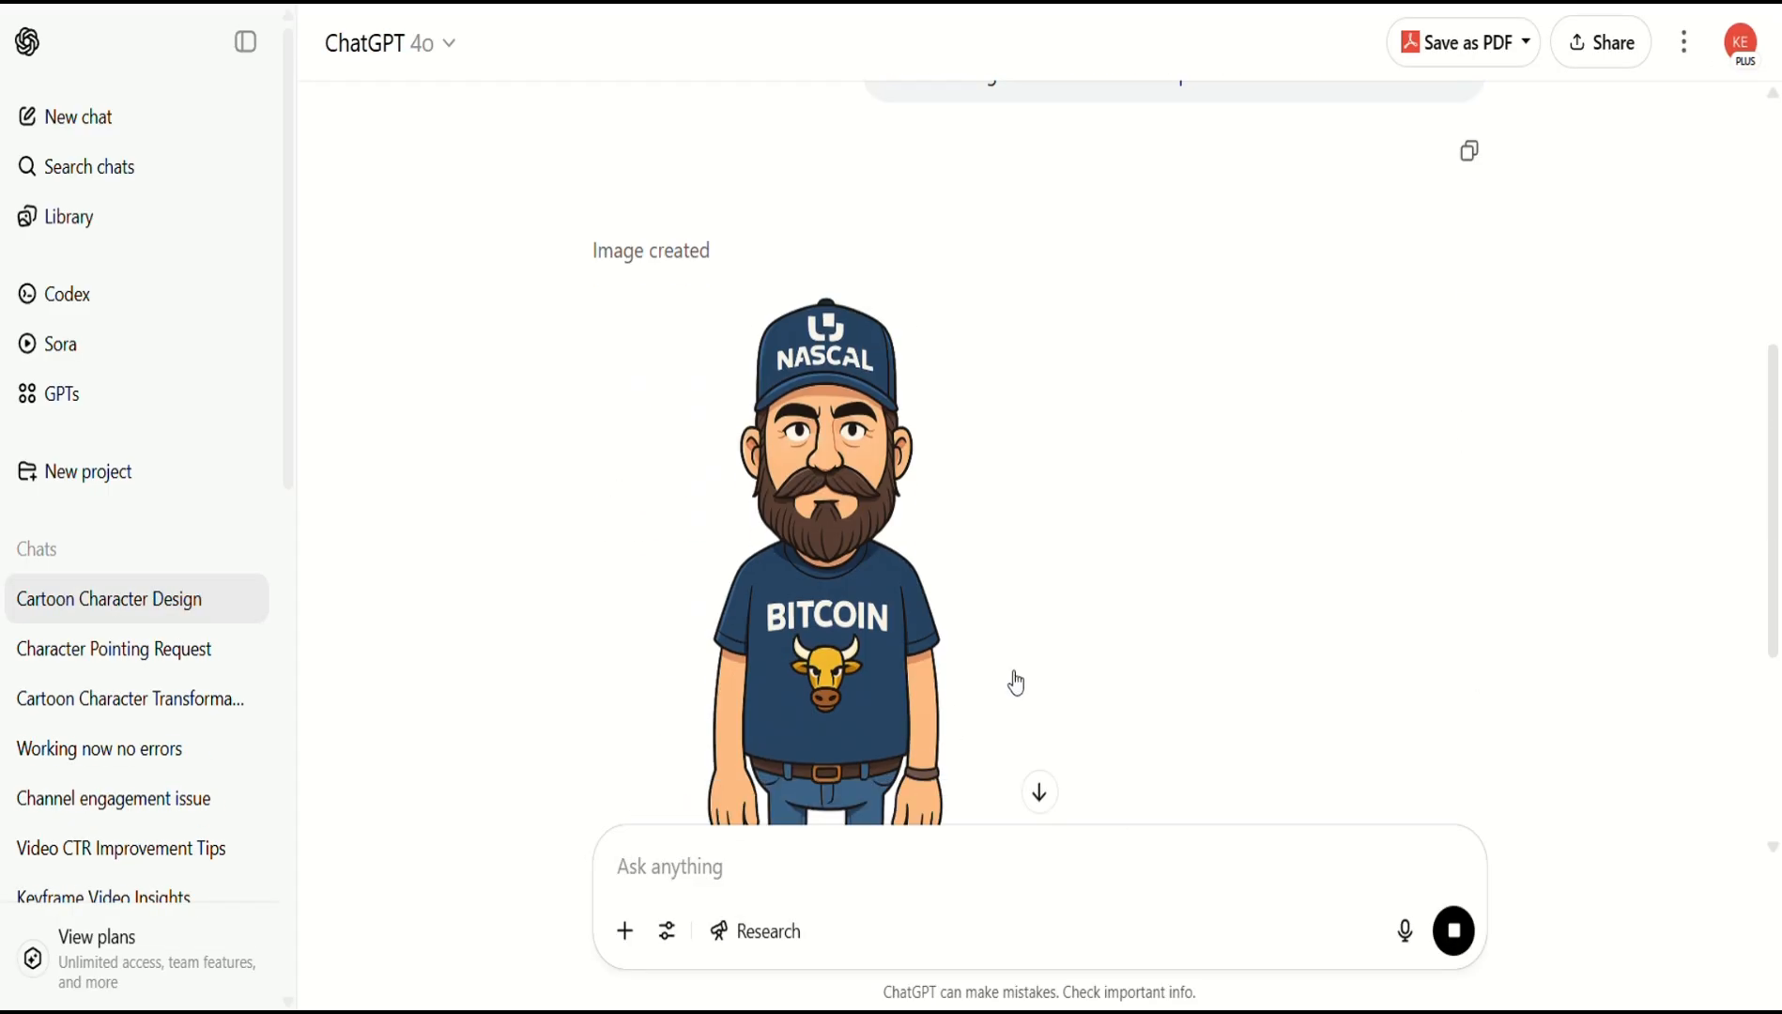
Send 'reproduce the exact same image but have the character pointing at the viewer with his right hand'.
{"action": "scroll", "coordinate": [1153, 627], "scroll_direction": "down", "scroll_amount": 2}
{"action": "scroll", "coordinate": [1156, 629], "scroll_direction": "up", "scroll_amount": 1}
{"action": "scroll", "coordinate": [1250, 660], "scroll_direction": "down", "scroll_amount": 2}
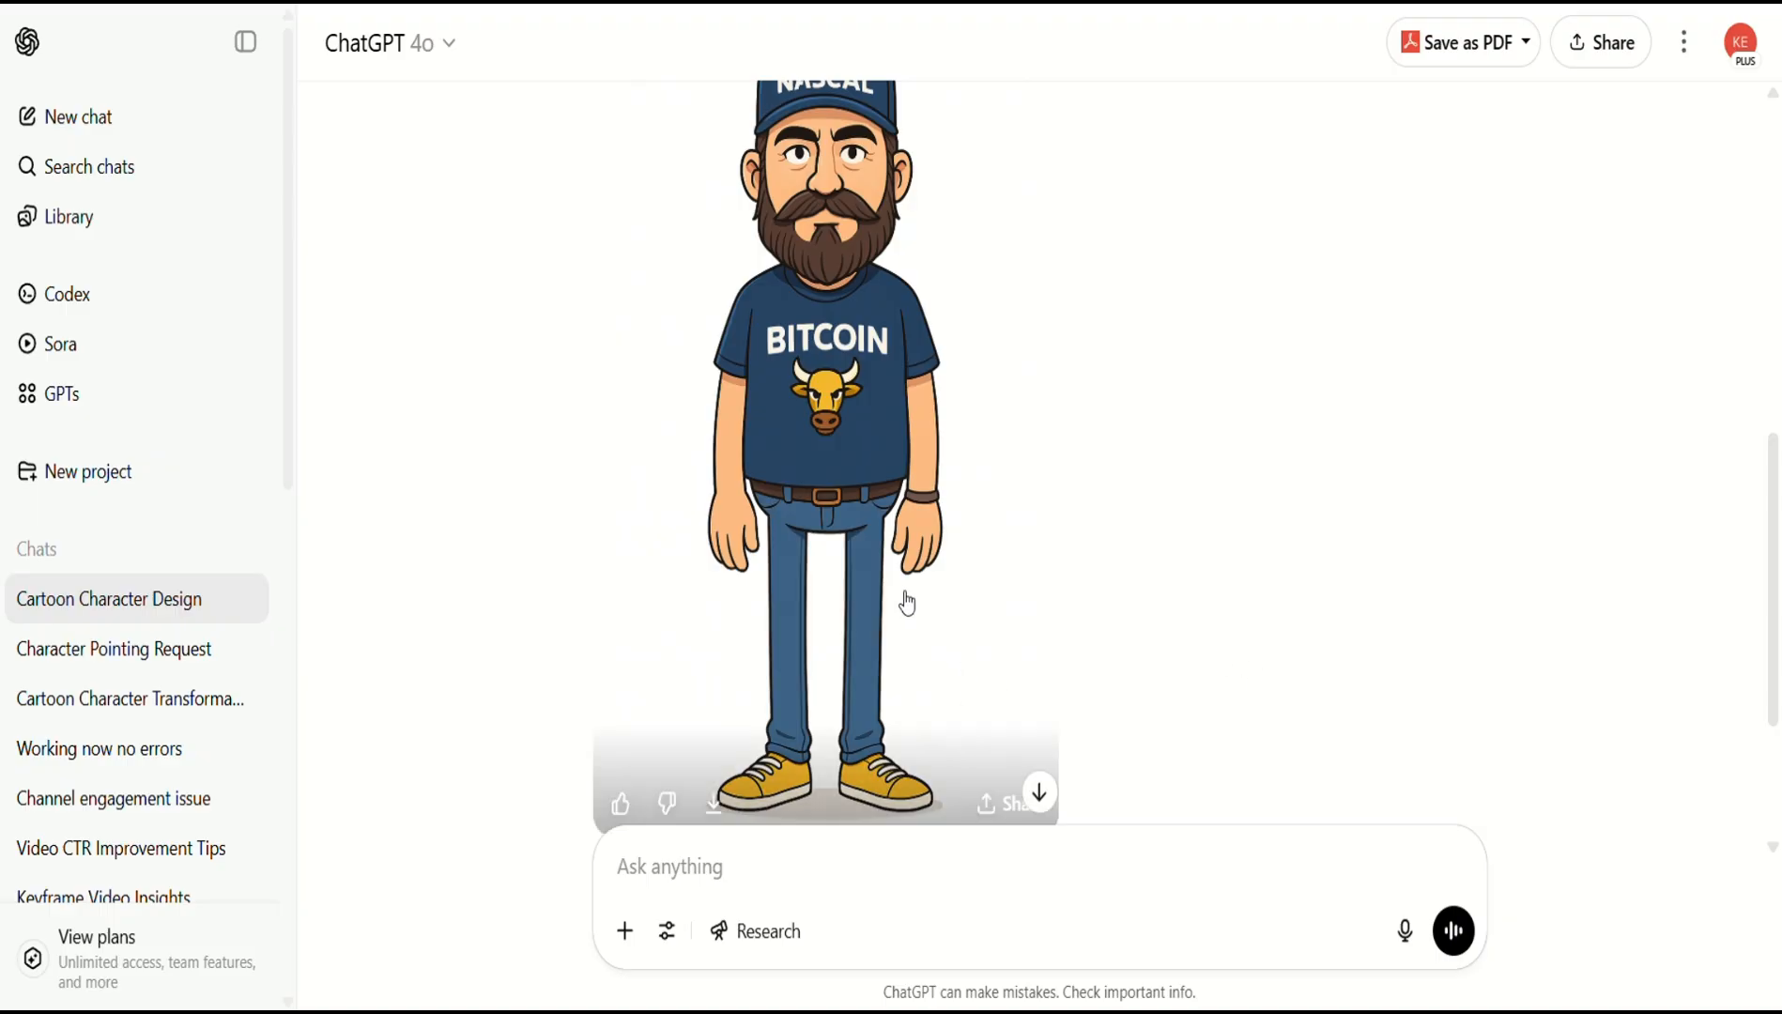
{"action": "left_click", "coordinate": [905, 843]}
{"action": "type", "text": "create the same"}
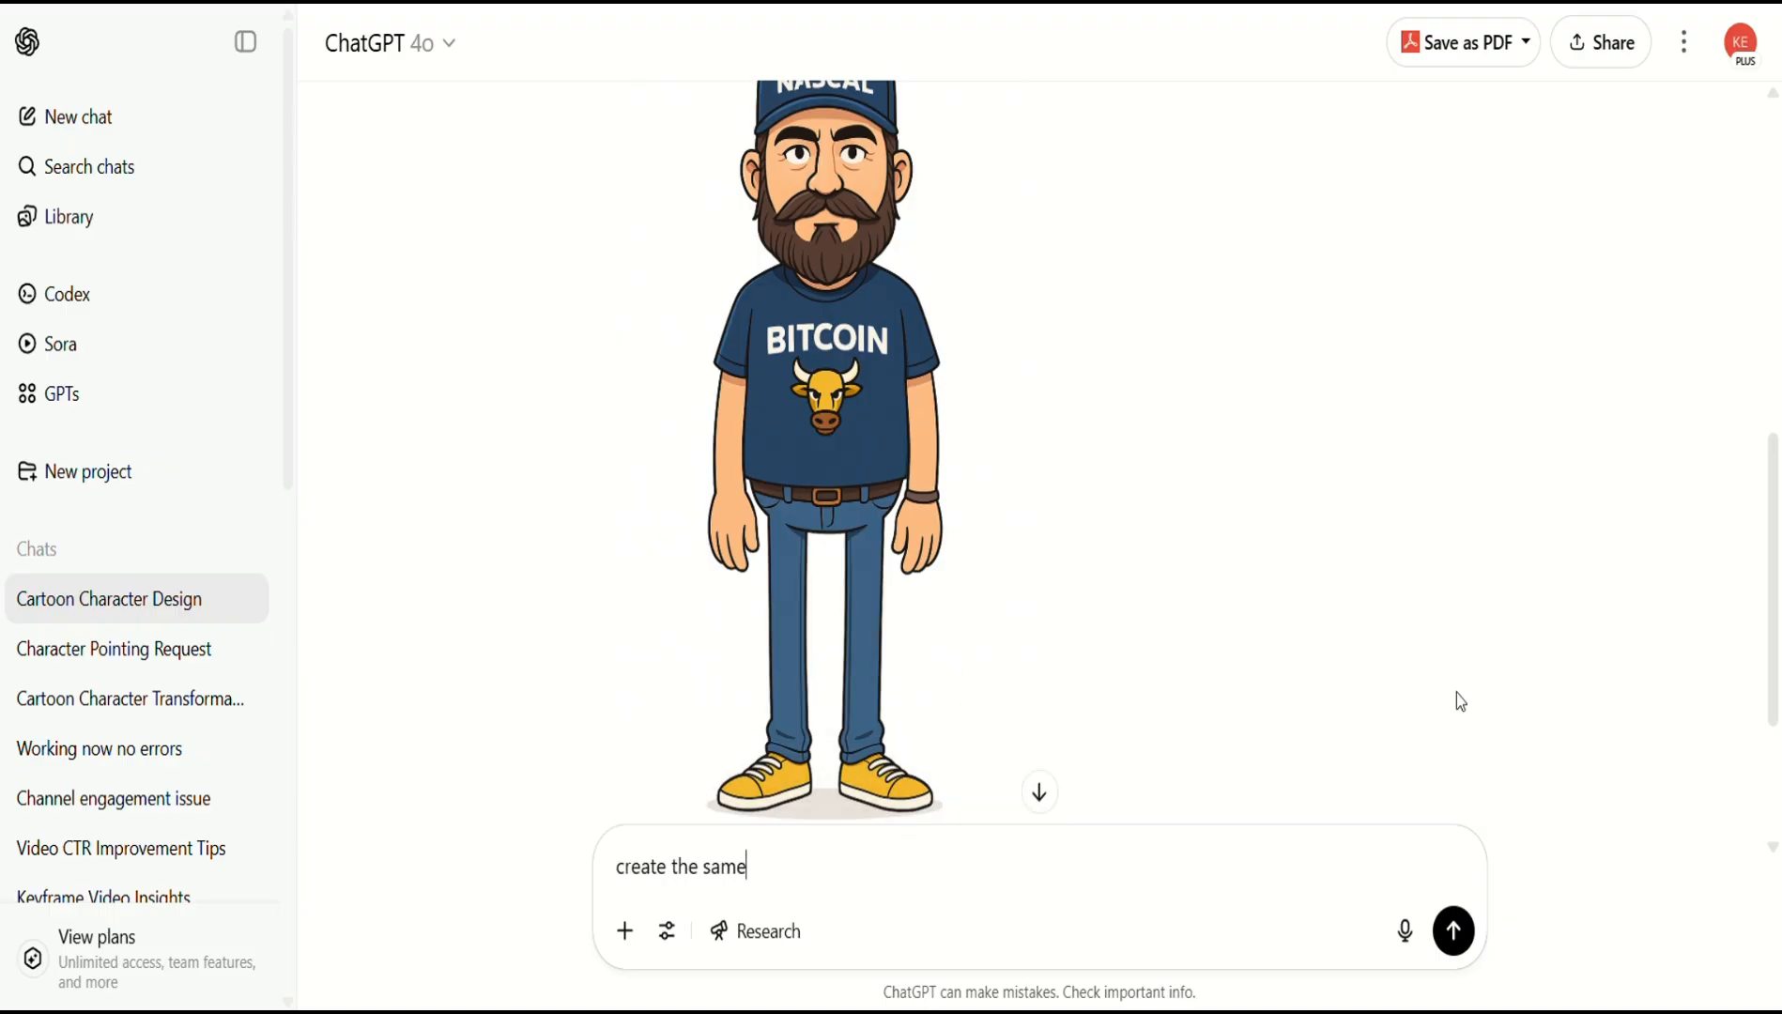
{"action": "key", "text": "Return"}
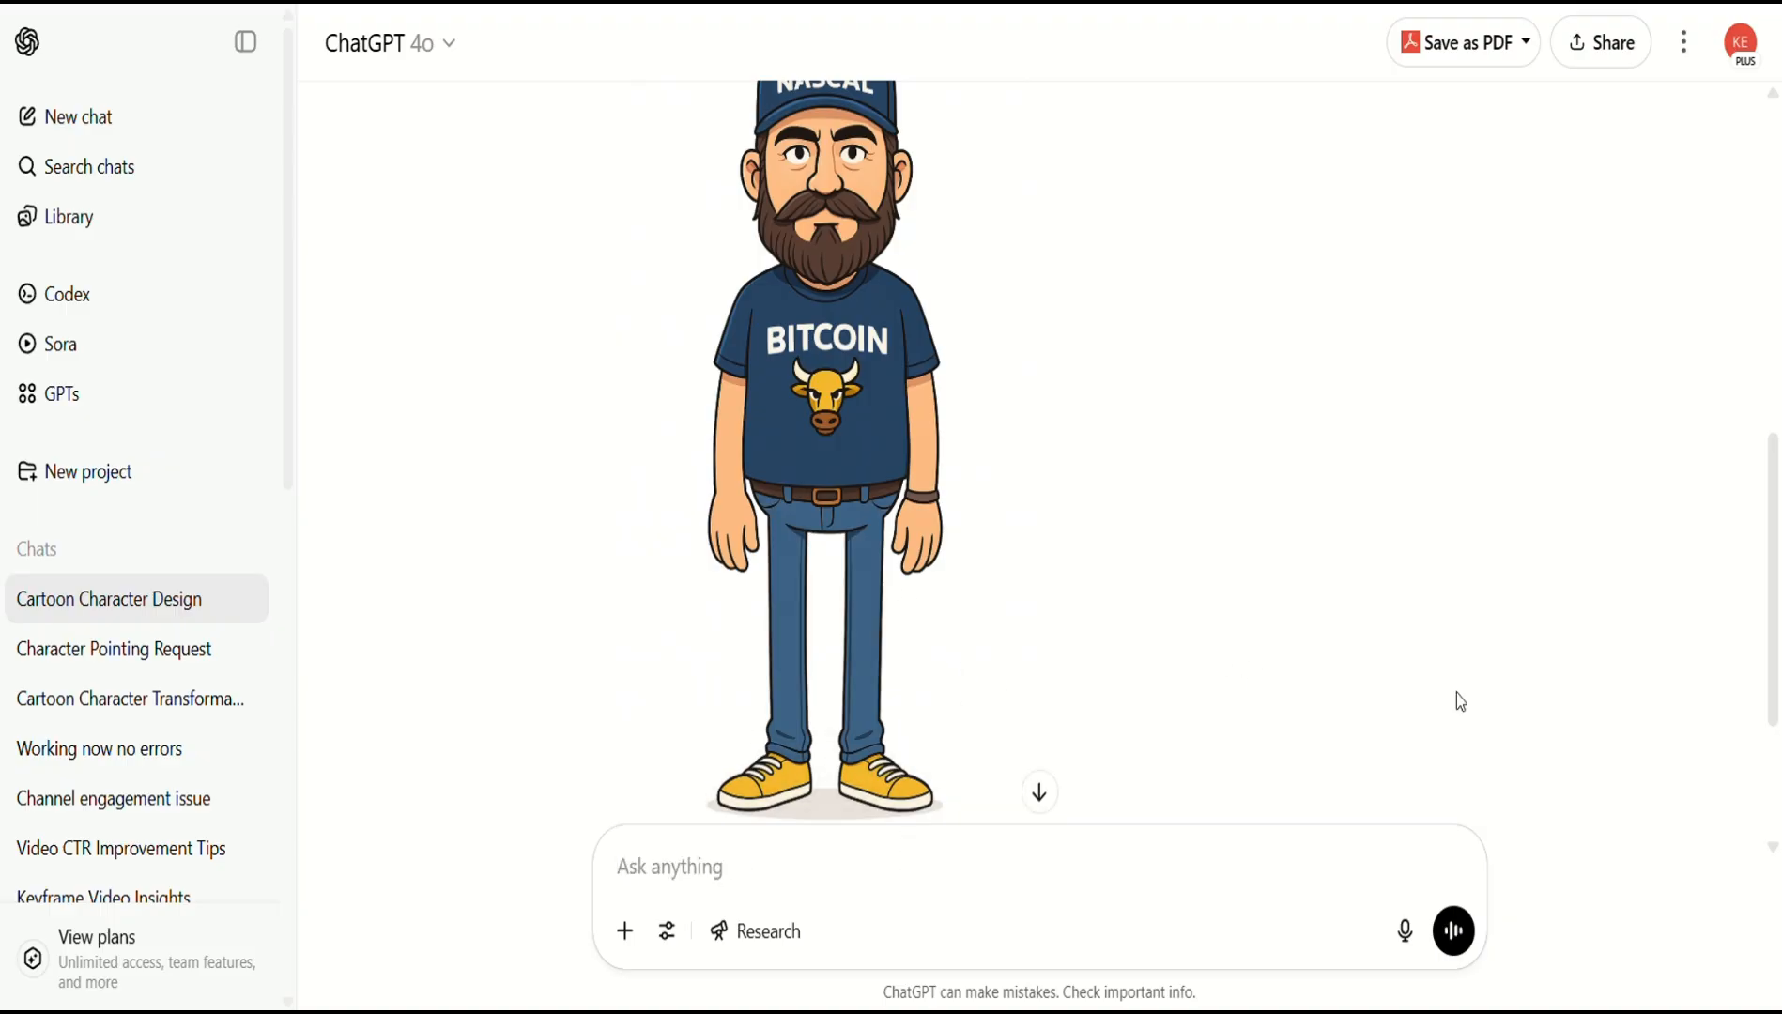
{"action": "type", "text": "reproduce the "}
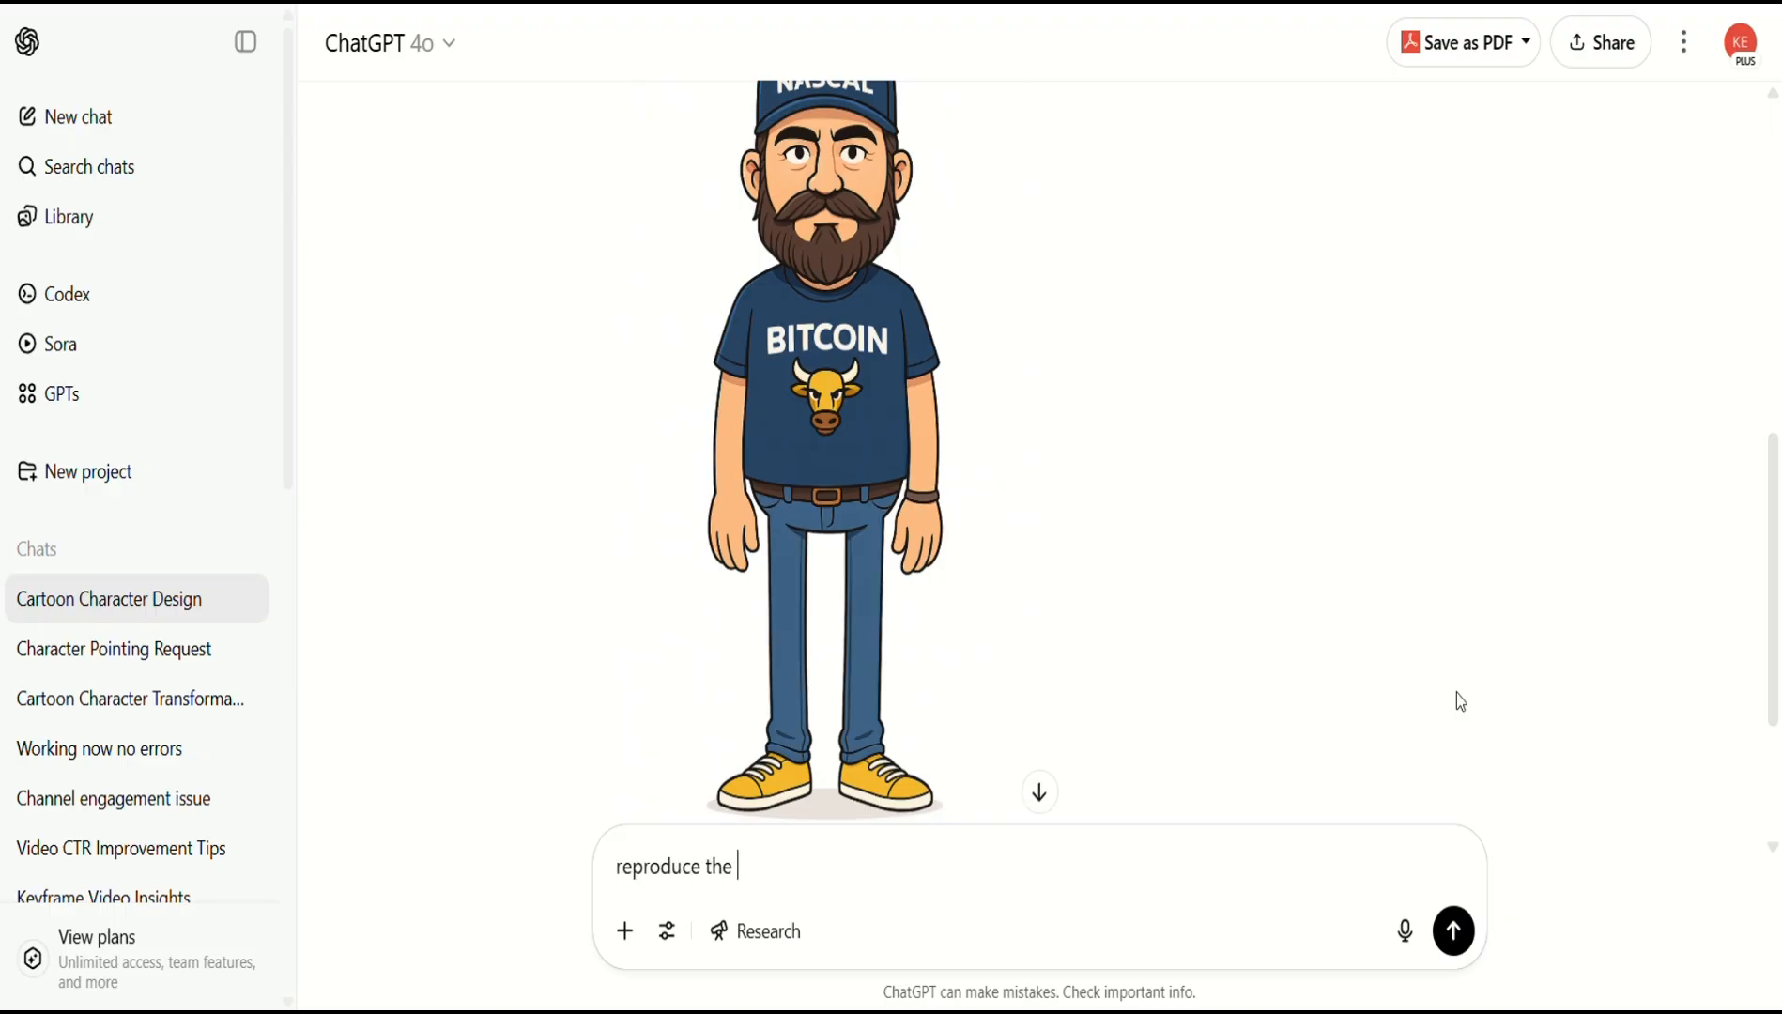
{"action": "type", "text": "exact same image but have the "}
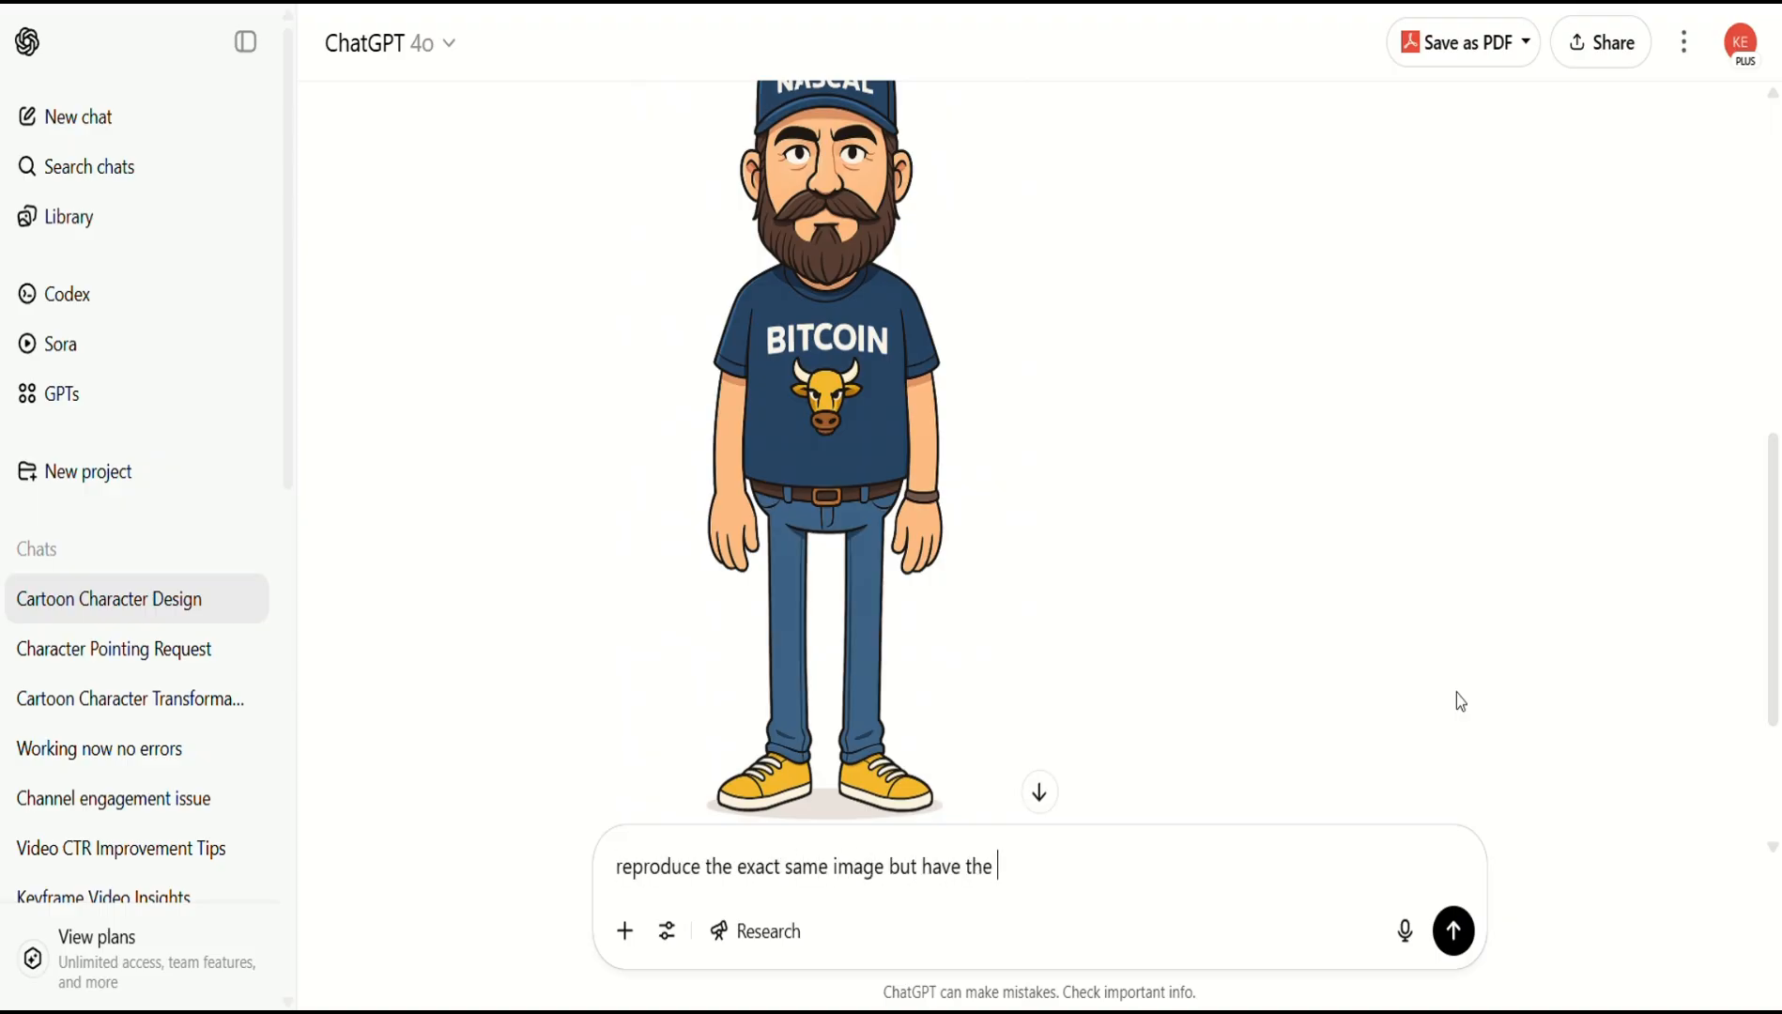
{"action": "type", "text": "character pointing at the viewer with his right hand"}
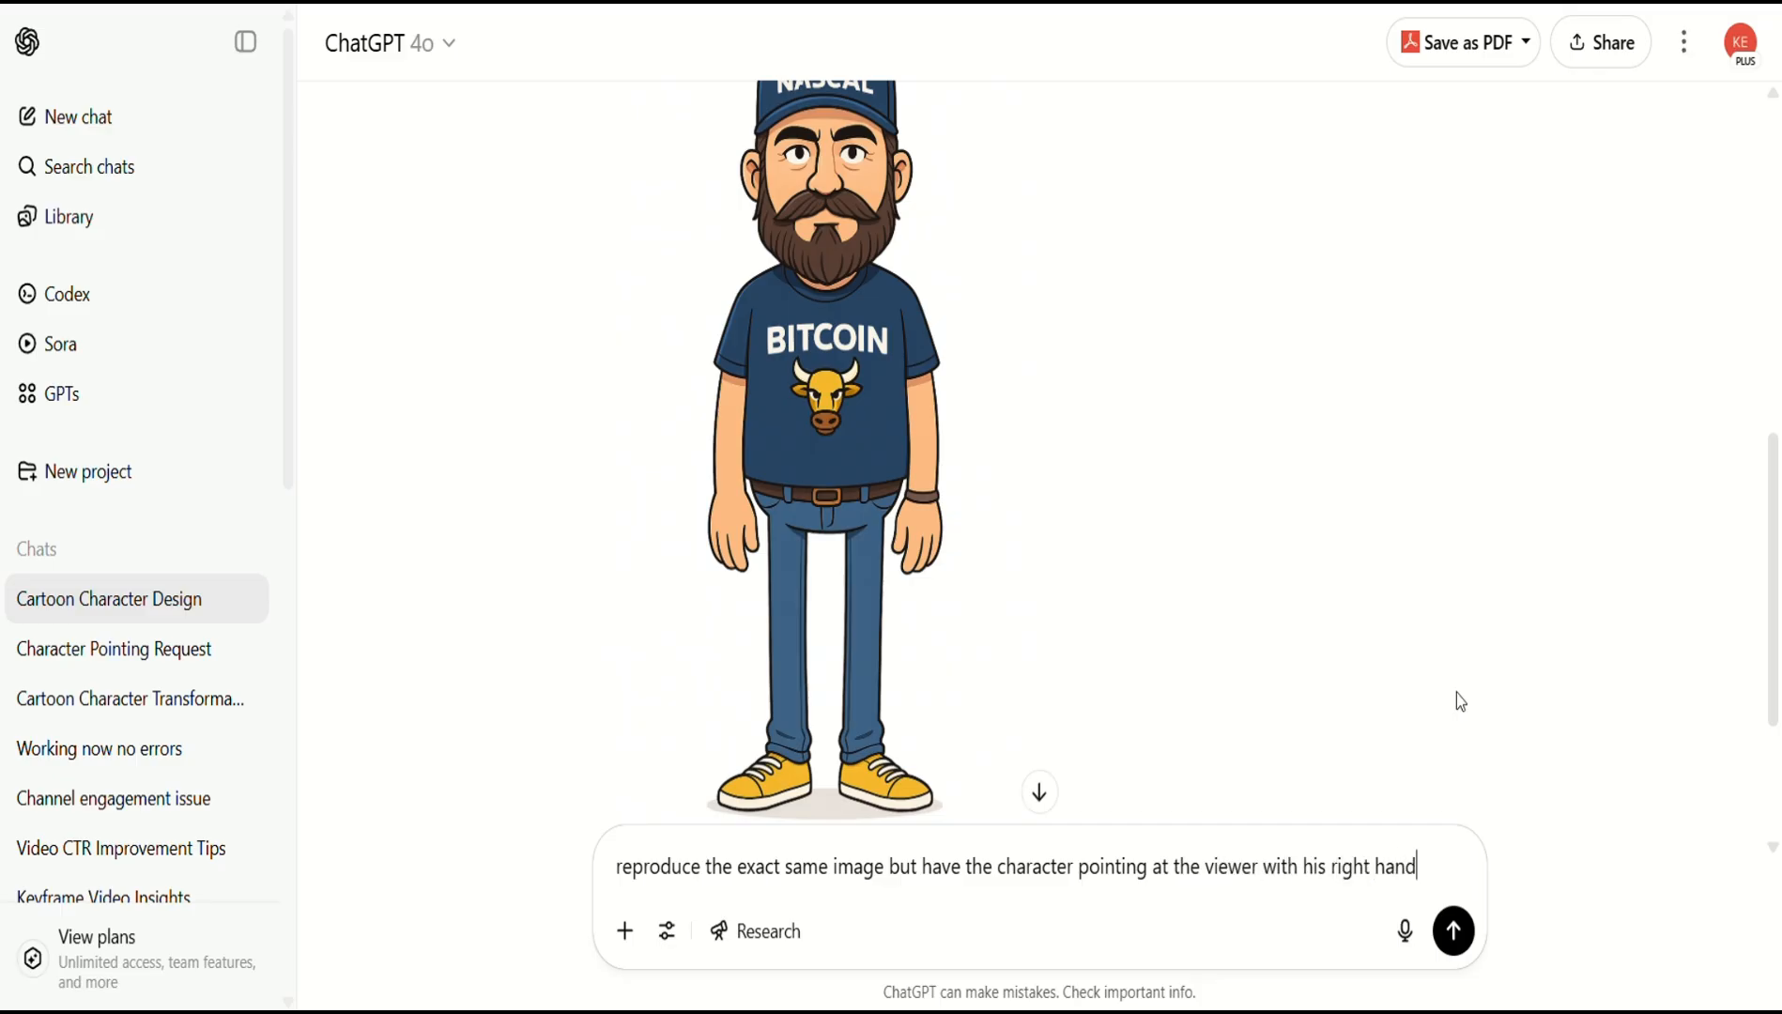
{"action": "key", "text": "Return"}
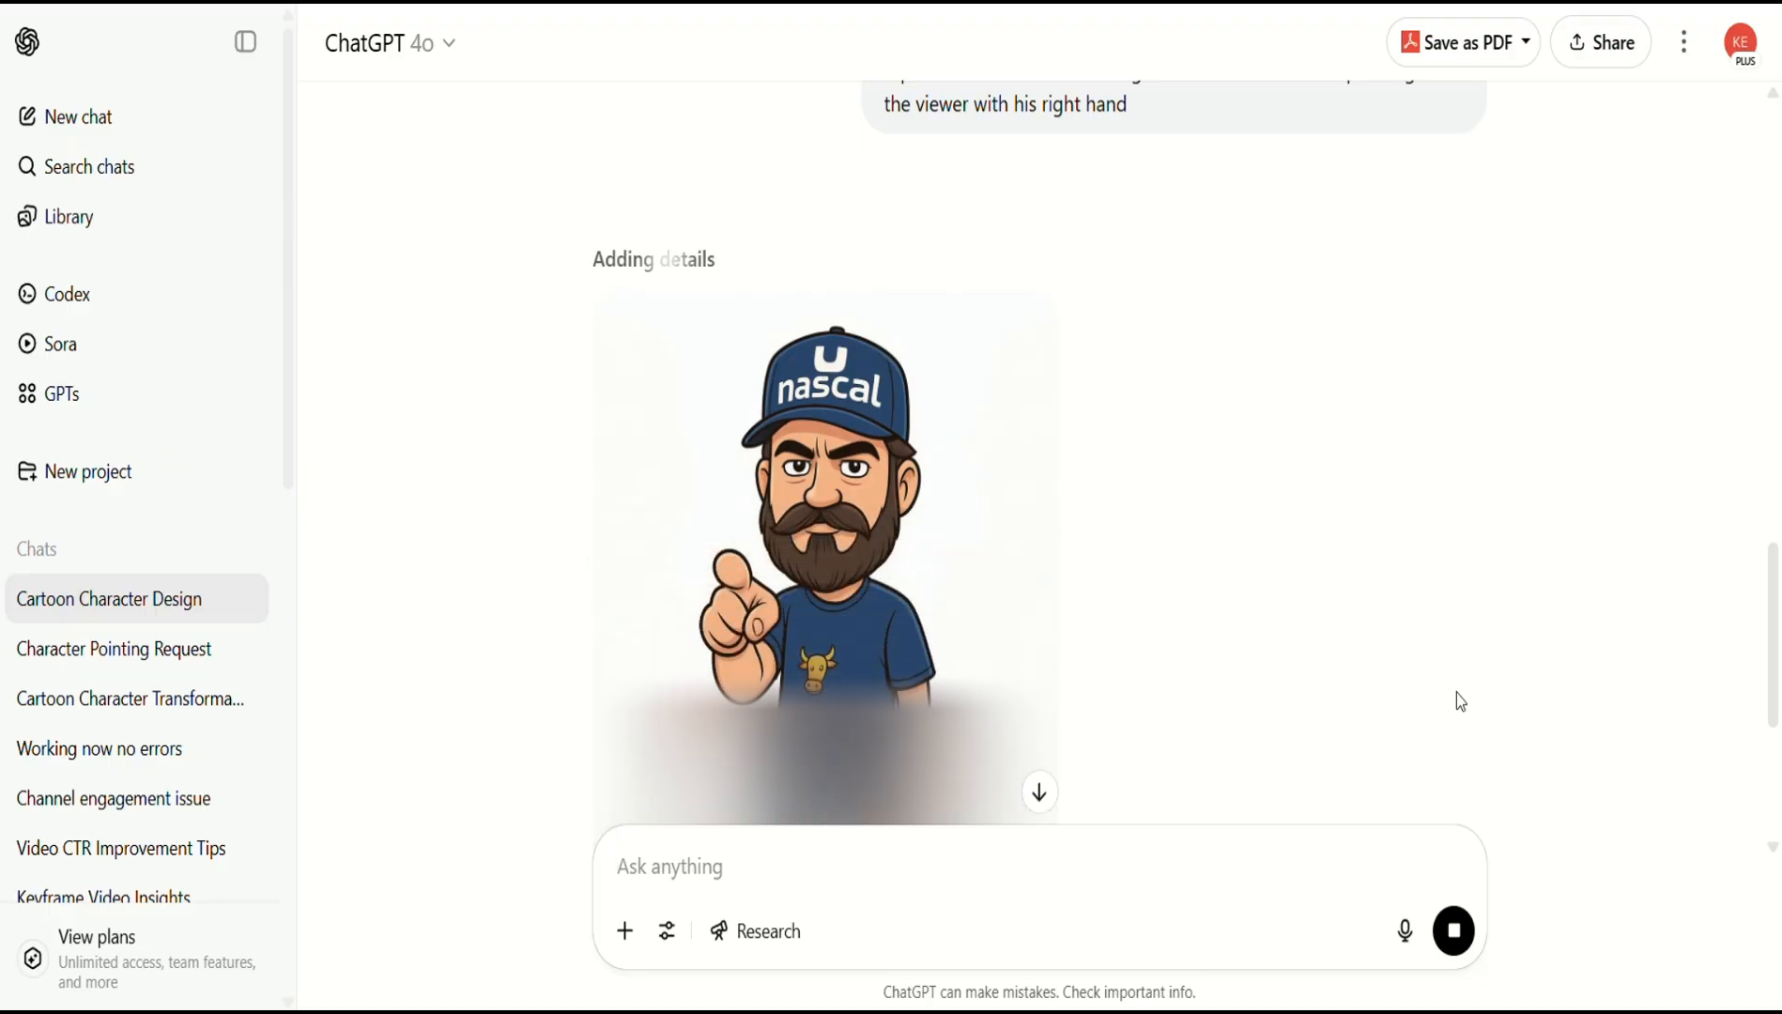
Scroll through the ChatGPT conversation to review the generated cartoon images.
{"action": "scroll", "coordinate": [1199, 557], "scroll_direction": "down", "scroll_amount": 3}
{"action": "scroll", "coordinate": [1199, 557], "scroll_direction": "up", "scroll_amount": 1}
{"action": "scroll", "coordinate": [959, 680], "scroll_direction": "down", "scroll_amount": 1}
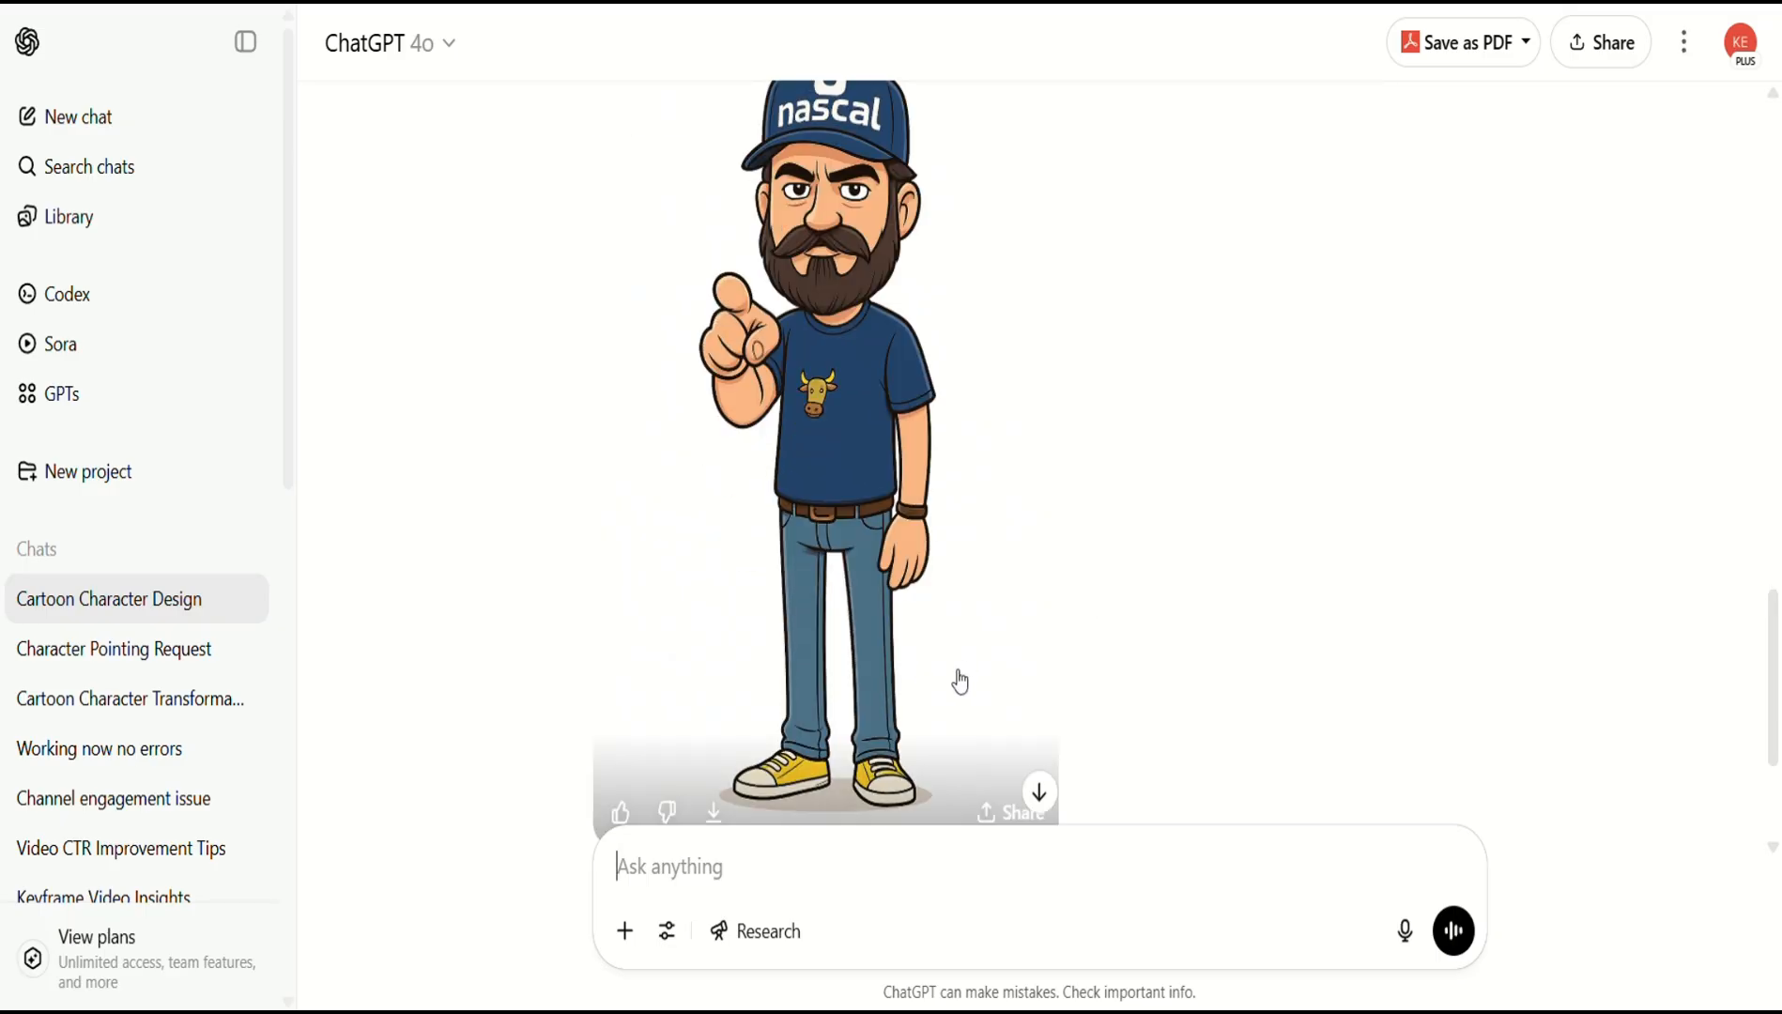
{"action": "scroll", "coordinate": [1166, 637], "scroll_direction": "up", "scroll_amount": 12}
{"action": "scroll", "coordinate": [1166, 636], "scroll_direction": "down", "scroll_amount": 9}
{"action": "scroll", "coordinate": [1169, 637], "scroll_direction": "up", "scroll_amount": 1}
{"action": "scroll", "coordinate": [1140, 635], "scroll_direction": "up", "scroll_amount": 10}
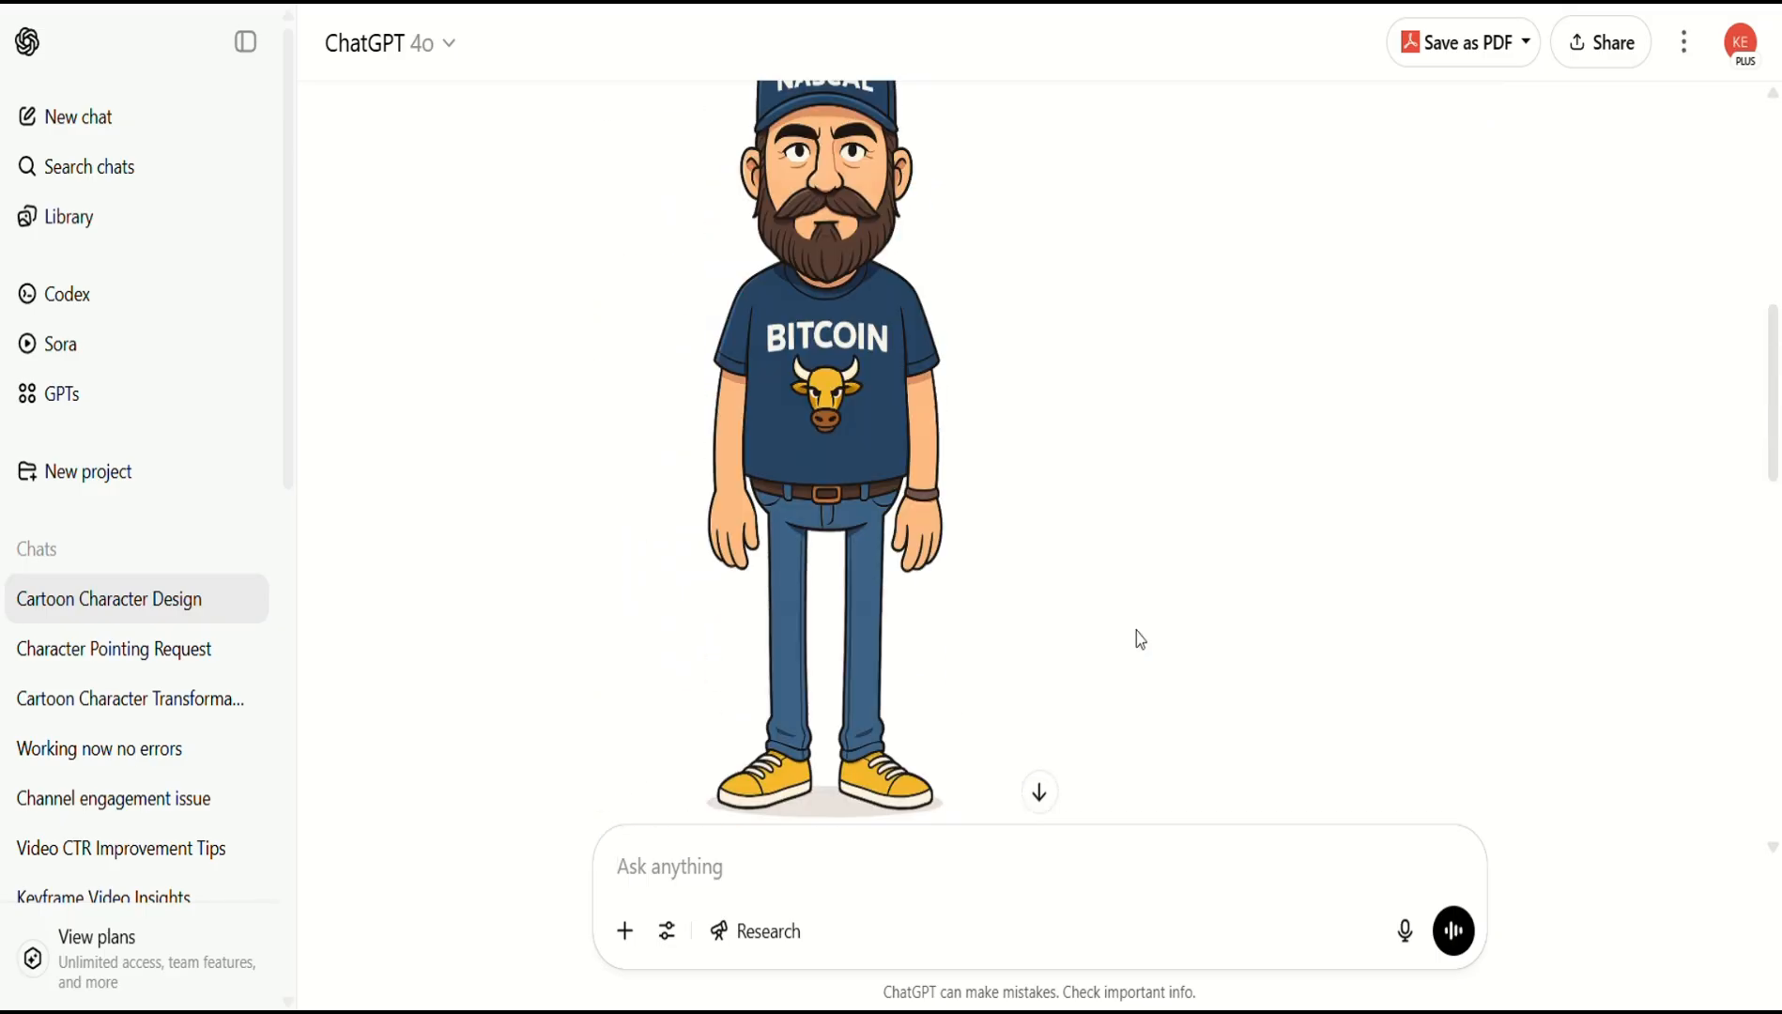
{"action": "scroll", "coordinate": [1136, 630], "scroll_direction": "down", "scroll_amount": 14}
{"action": "scroll", "coordinate": [1136, 631], "scroll_direction": "up", "scroll_amount": 10}
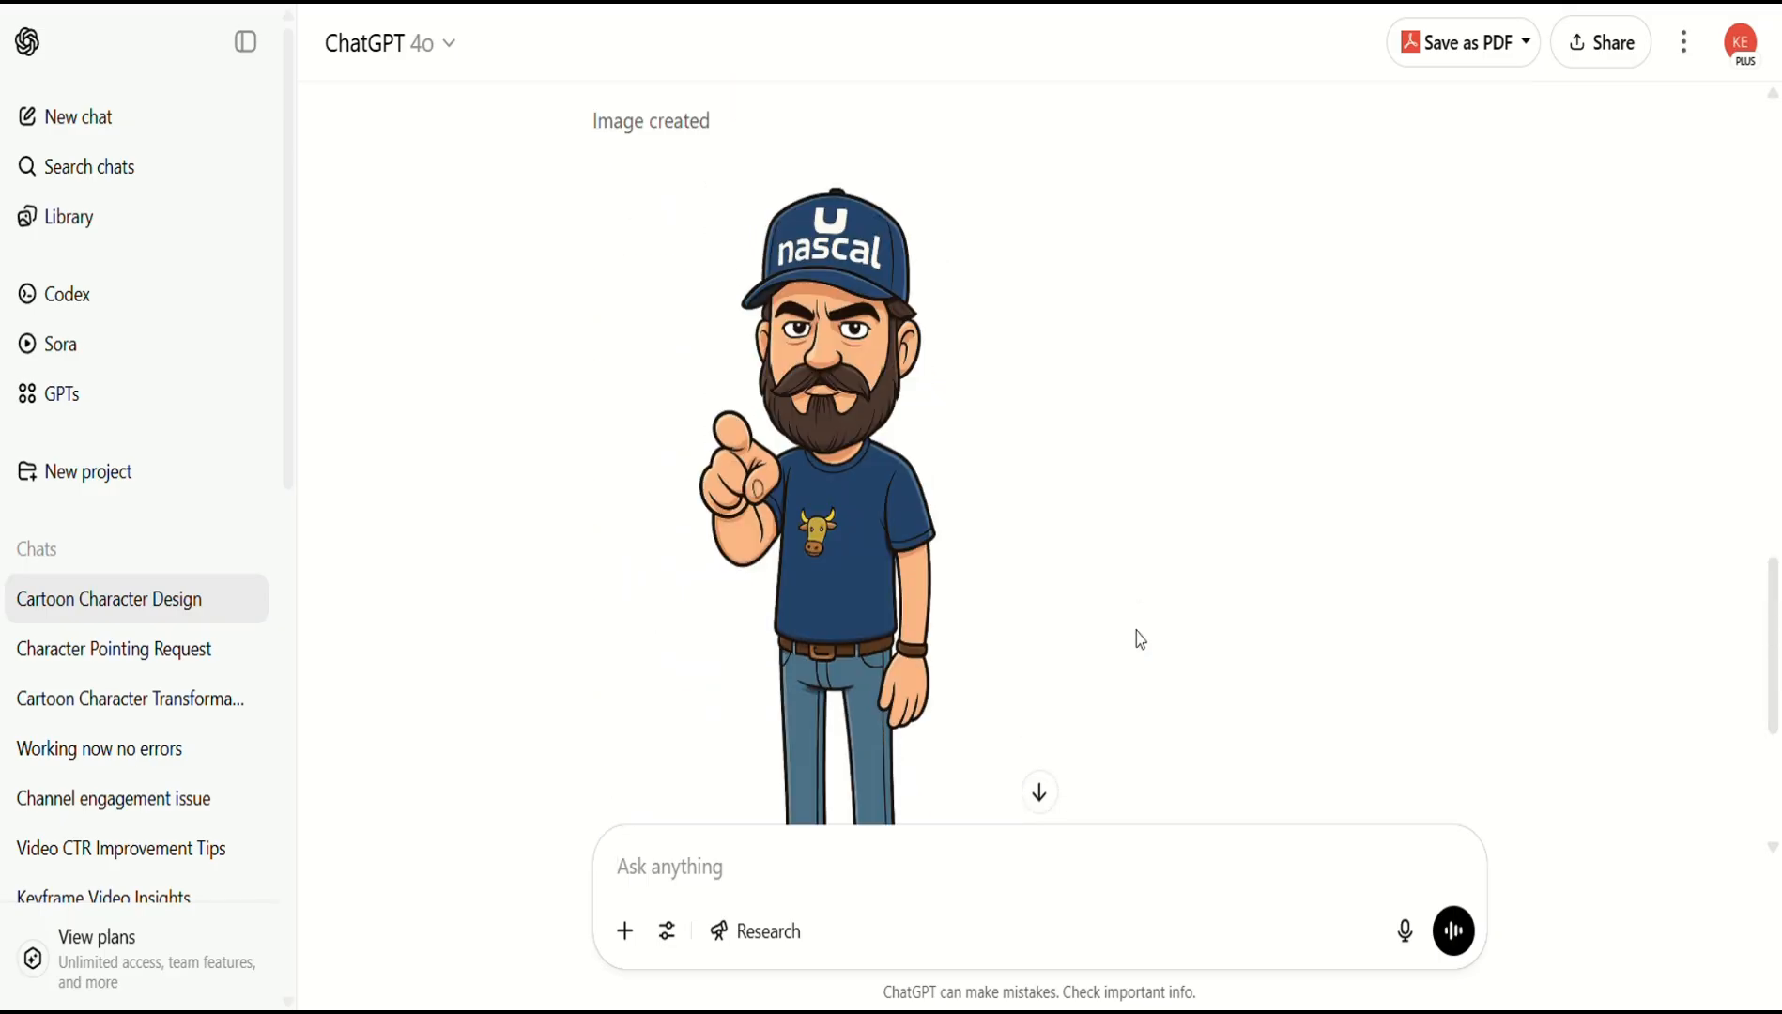
Attach the BITCOIN-shirt cartoon, draft a both-hands-up, palms-facing request, then launch Photopea.
{"action": "right_click", "coordinate": [987, 574]}
{"action": "left_click", "coordinate": [1037, 682]}
{"action": "key", "text": "ctrl+v"}
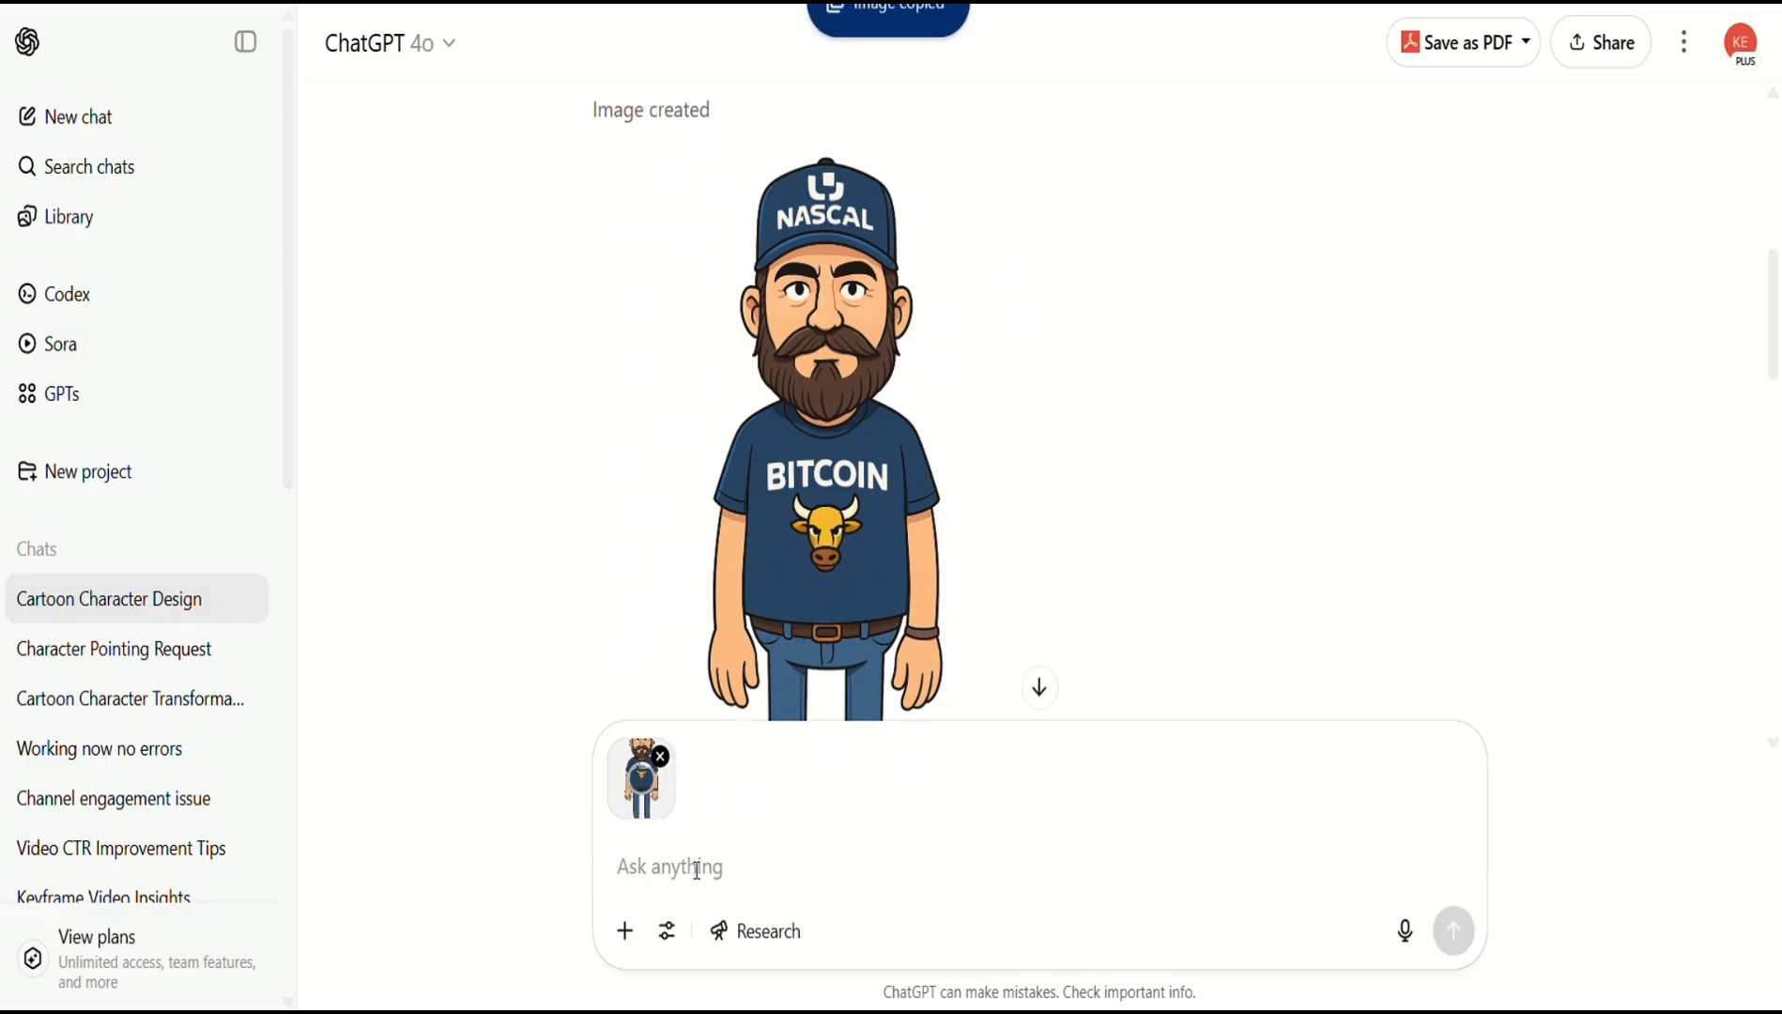
{"action": "type", "text": "reproduce this exact same im"}
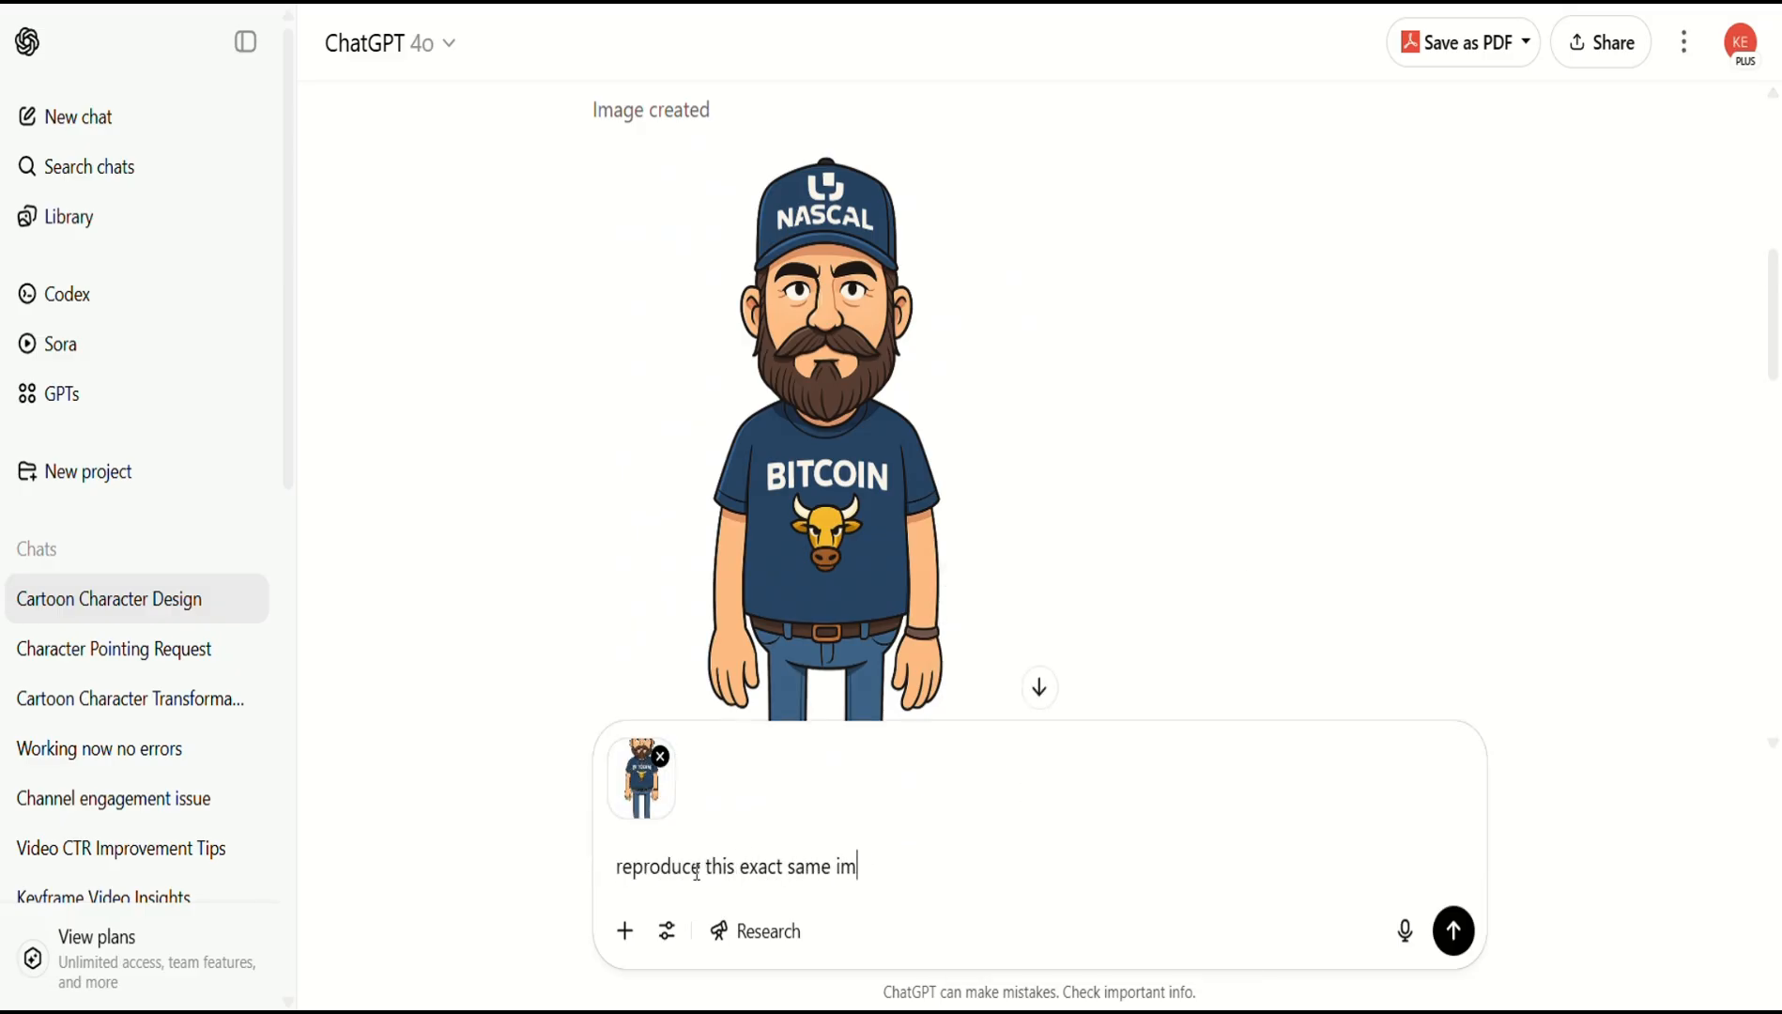
{"action": "type", "text": "age but have the ch"}
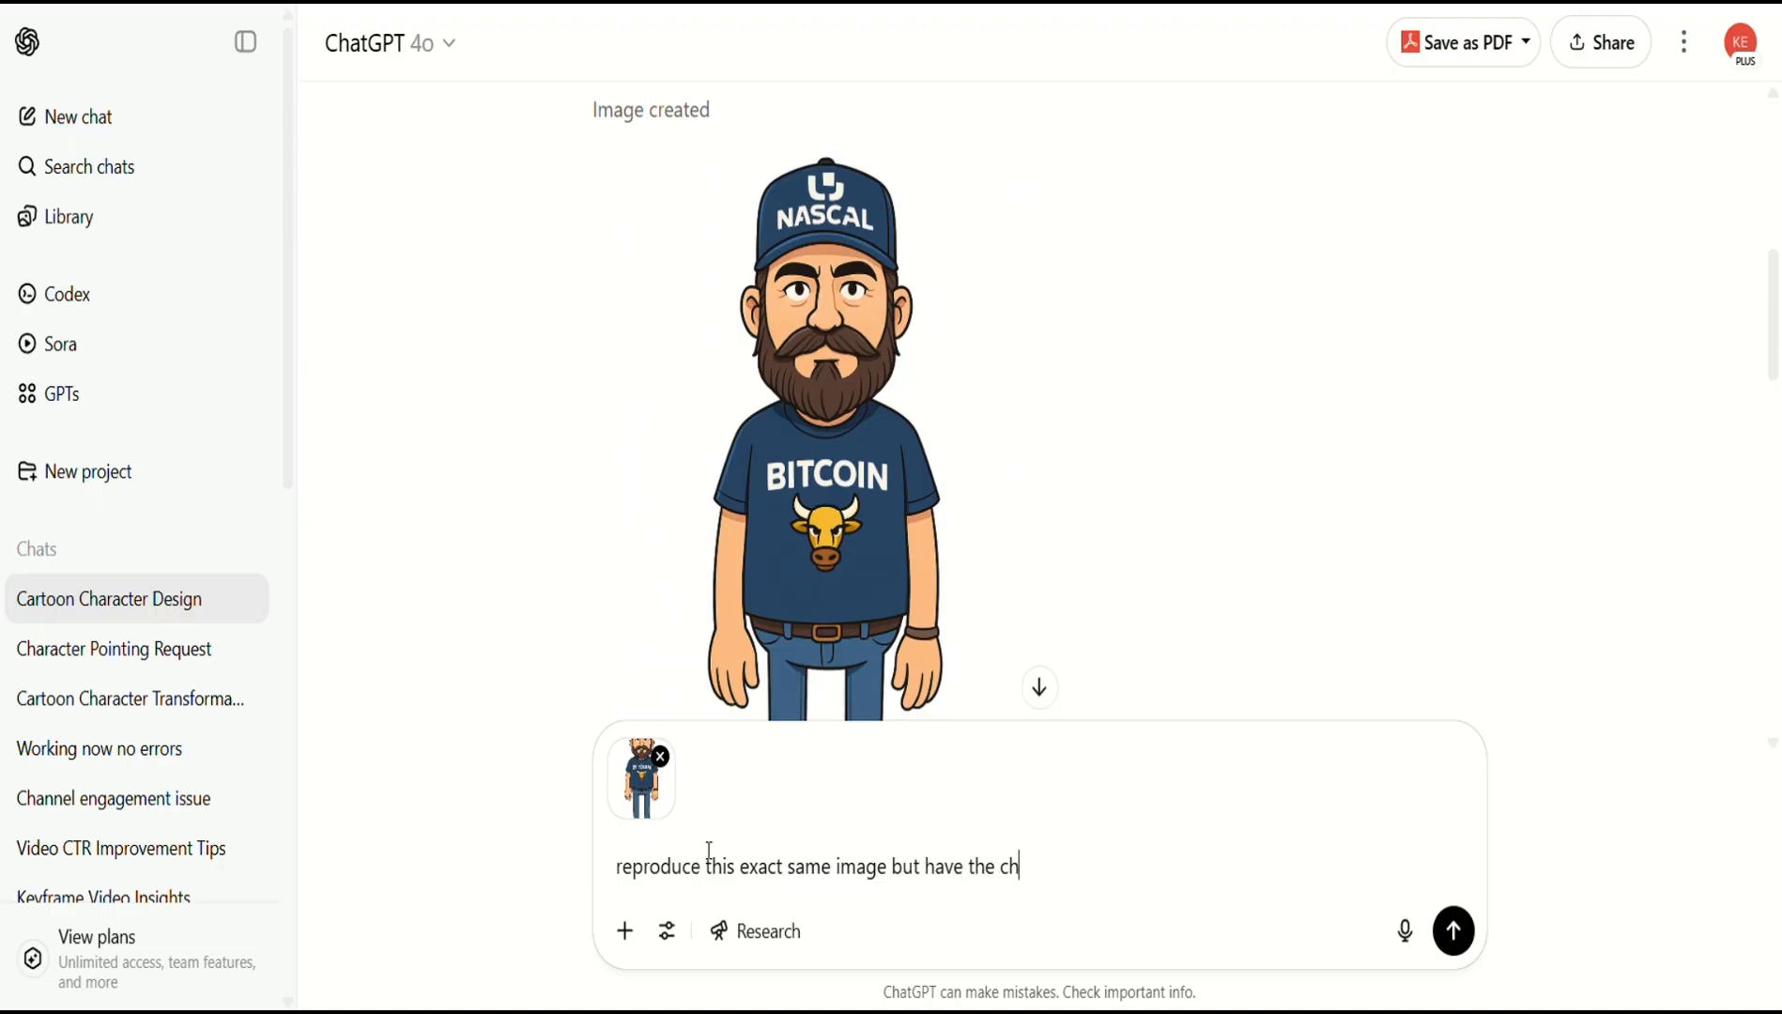
{"action": "type", "text": "aracter holding both hands up"}
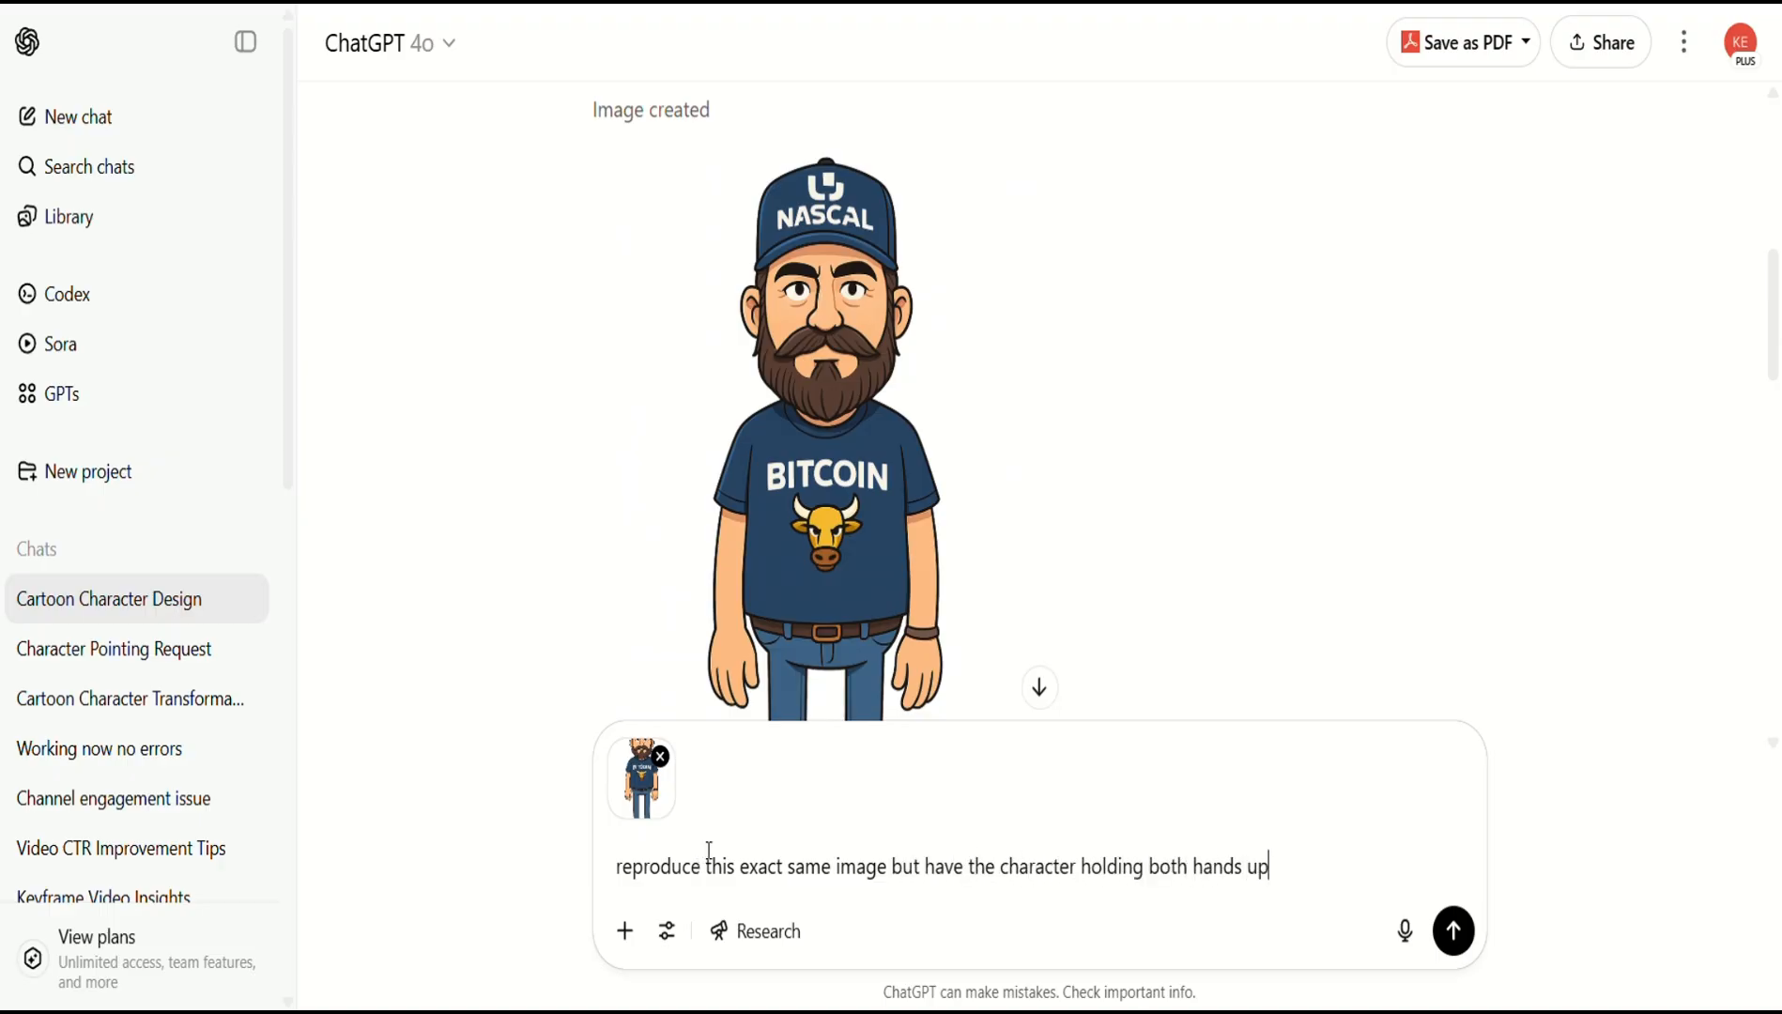
{"action": "type", "text": " with palms facing the viewer"}
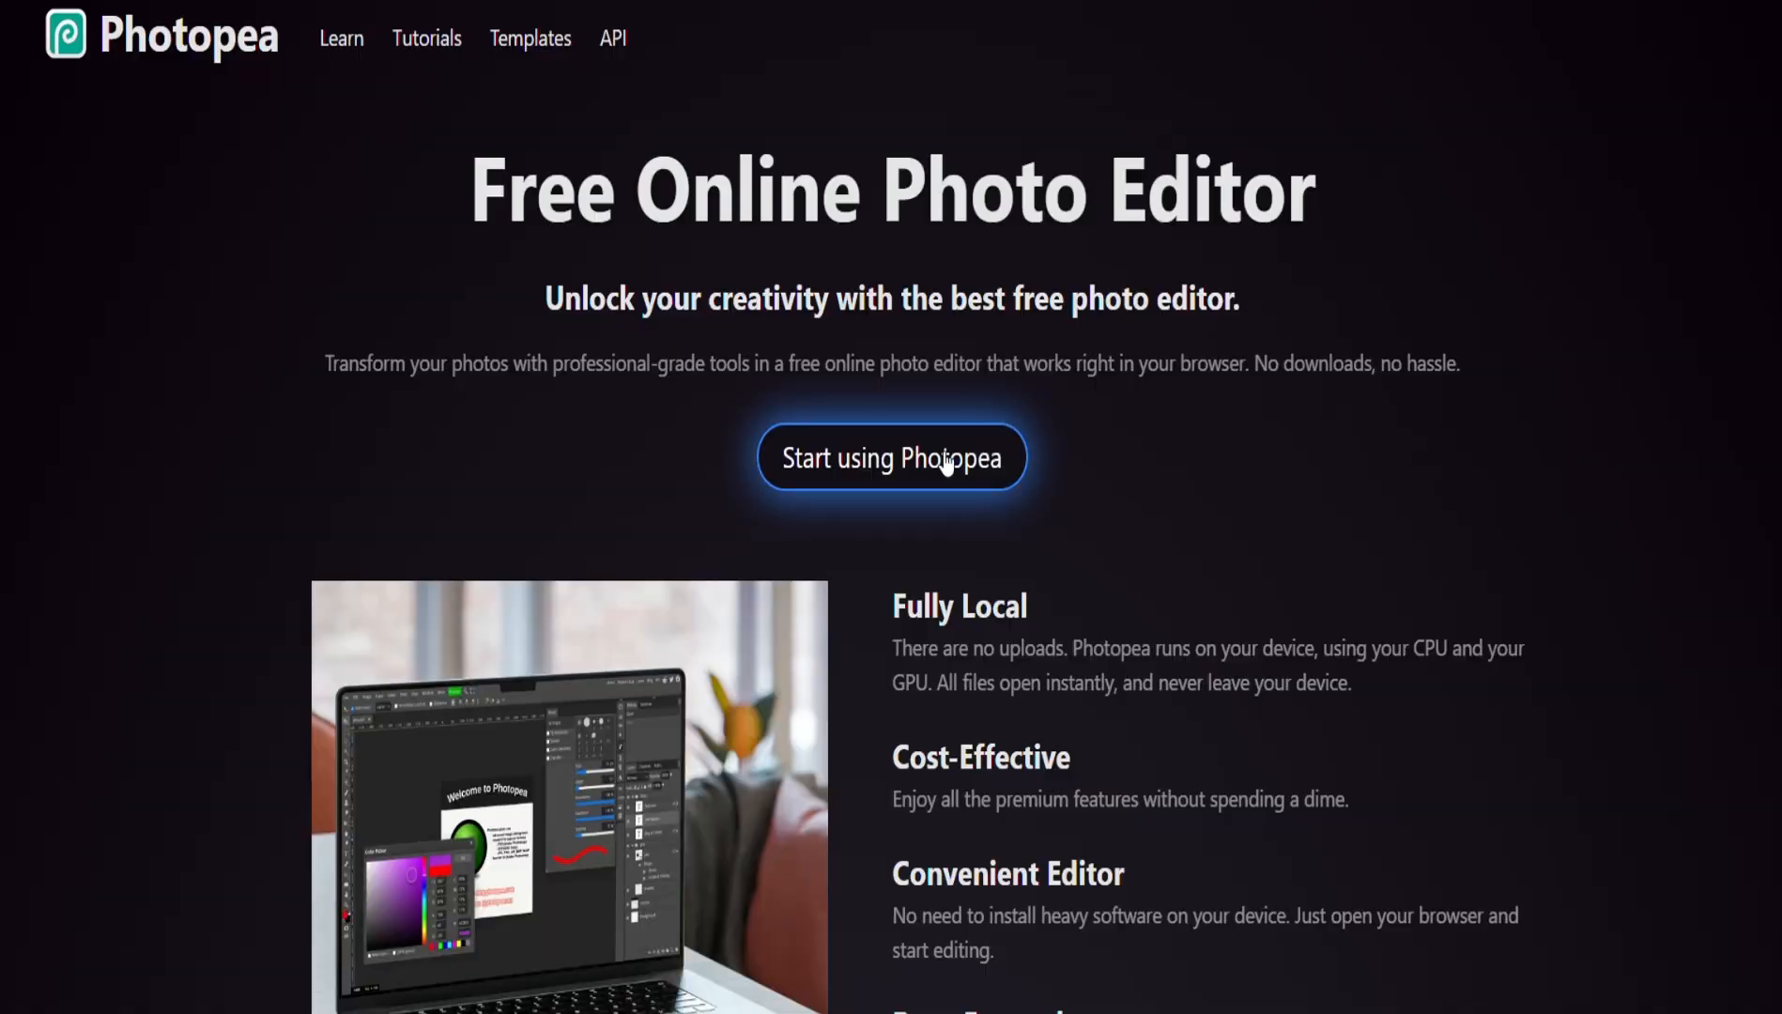
{"action": "left_click", "coordinate": [942, 457]}
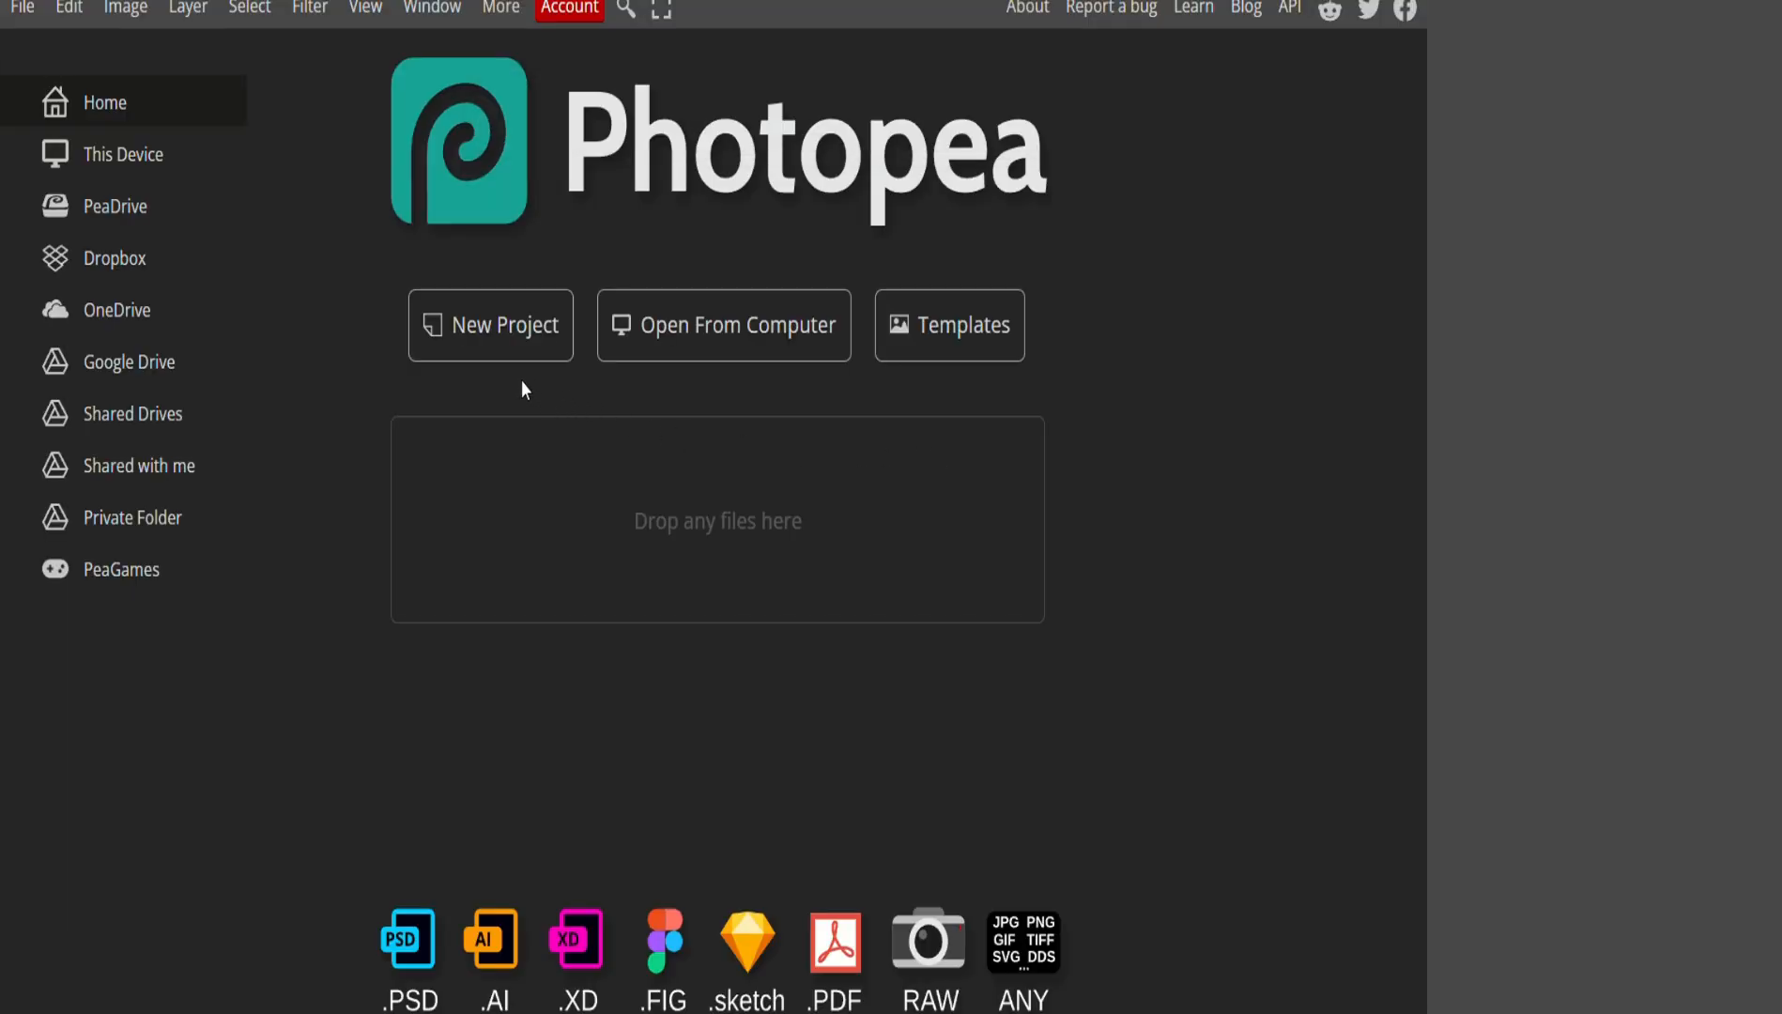
Create a blank 1080 × 1350 Insta Portrait document.
{"action": "left_click", "coordinate": [505, 353]}
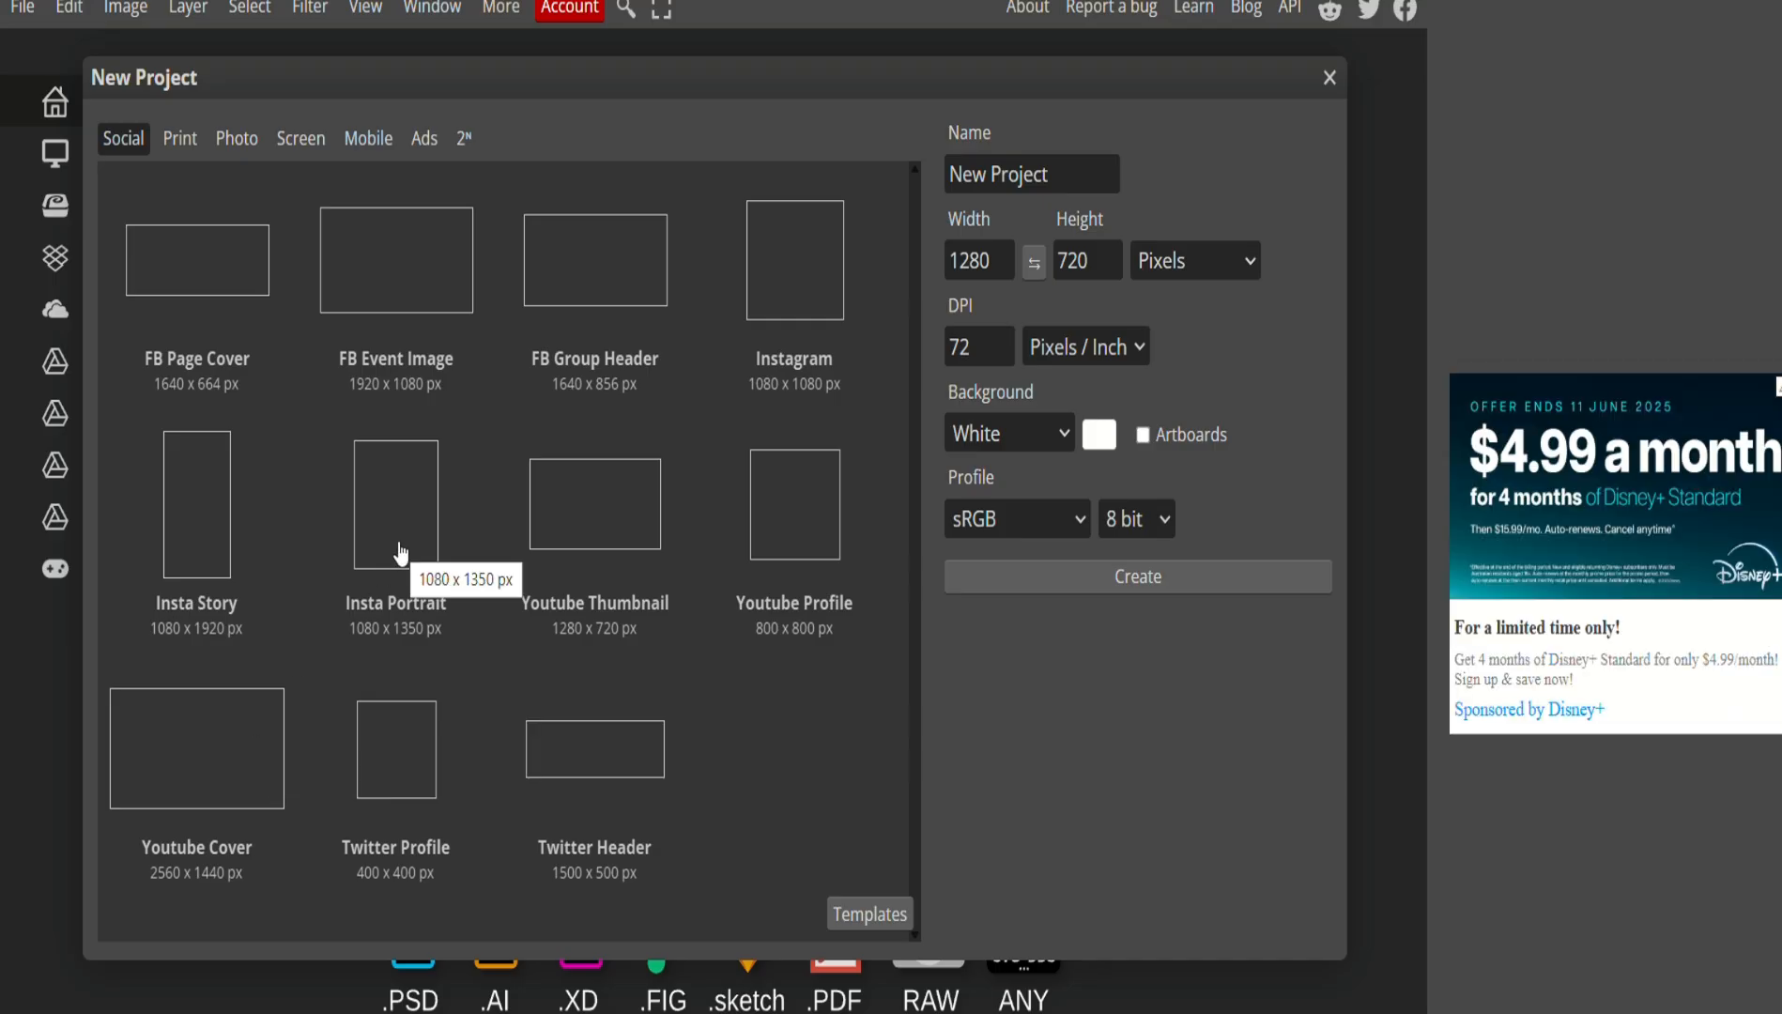
{"action": "left_click", "coordinate": [401, 554]}
{"action": "left_click", "coordinate": [1137, 575]}
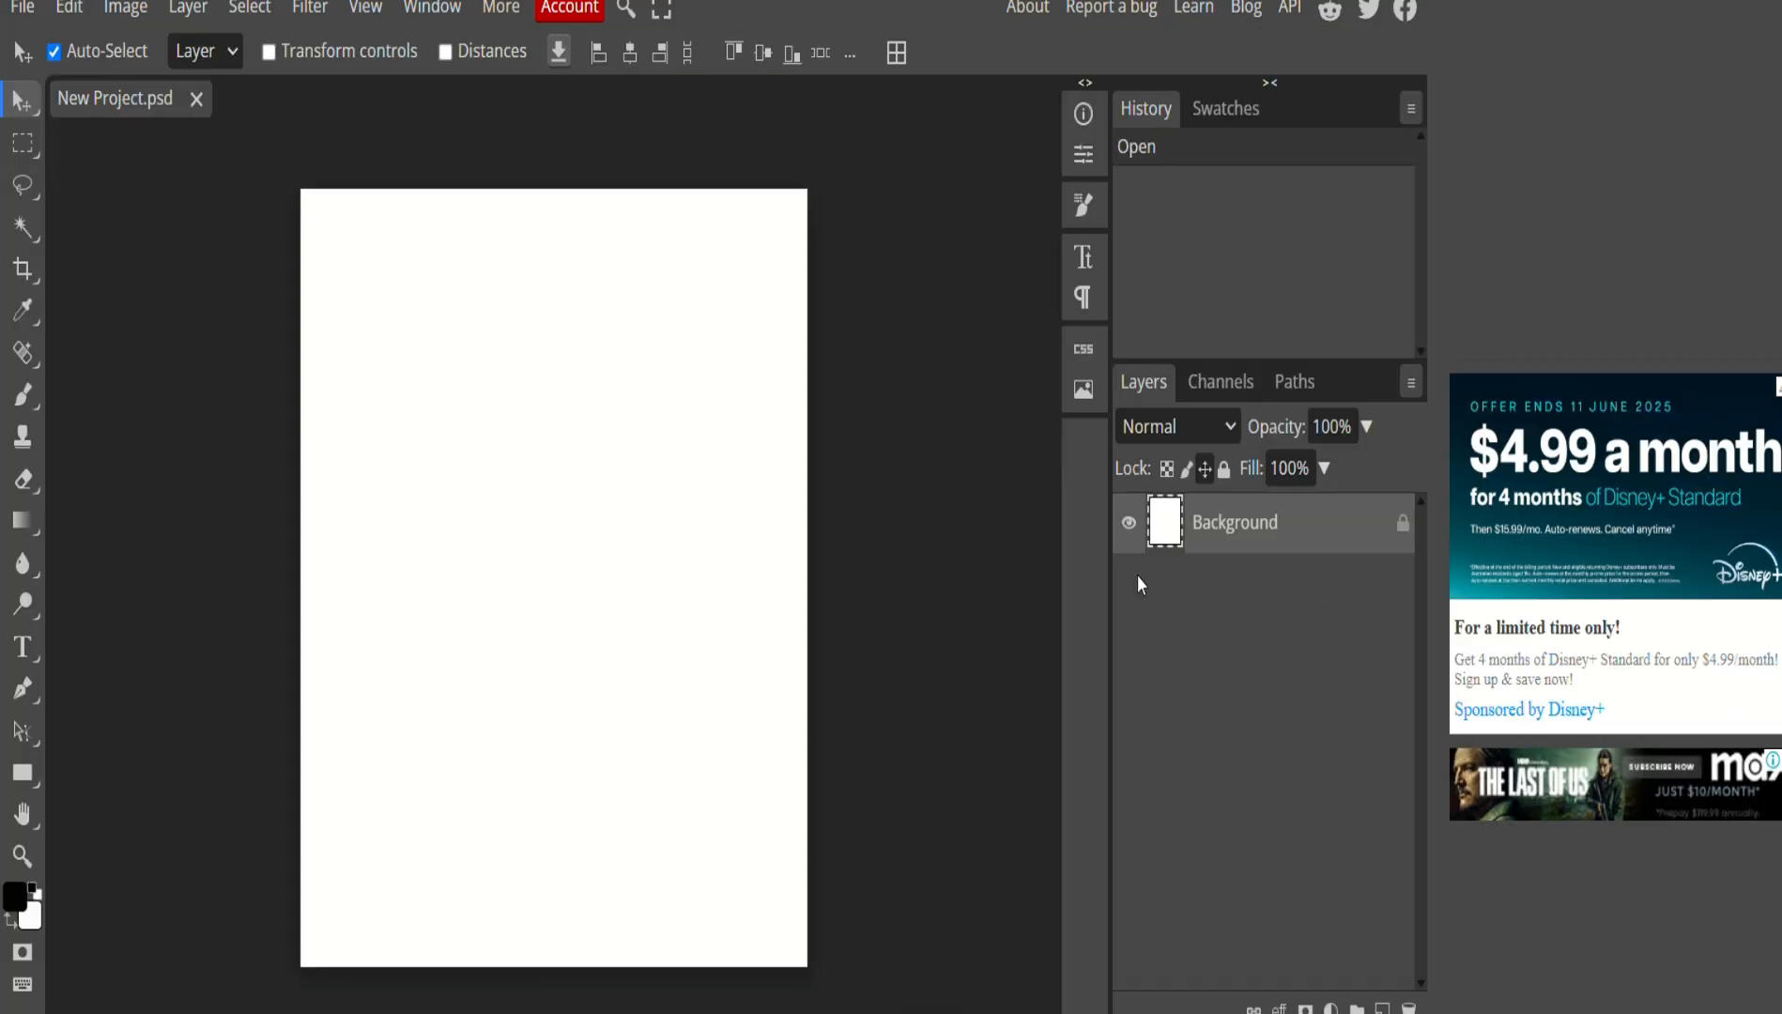
Open the 03_01_08 PM and 03_01_13 PM ChatGPT images from Downloads in their own tabs.
{"action": "left_click", "coordinate": [21, 8]}
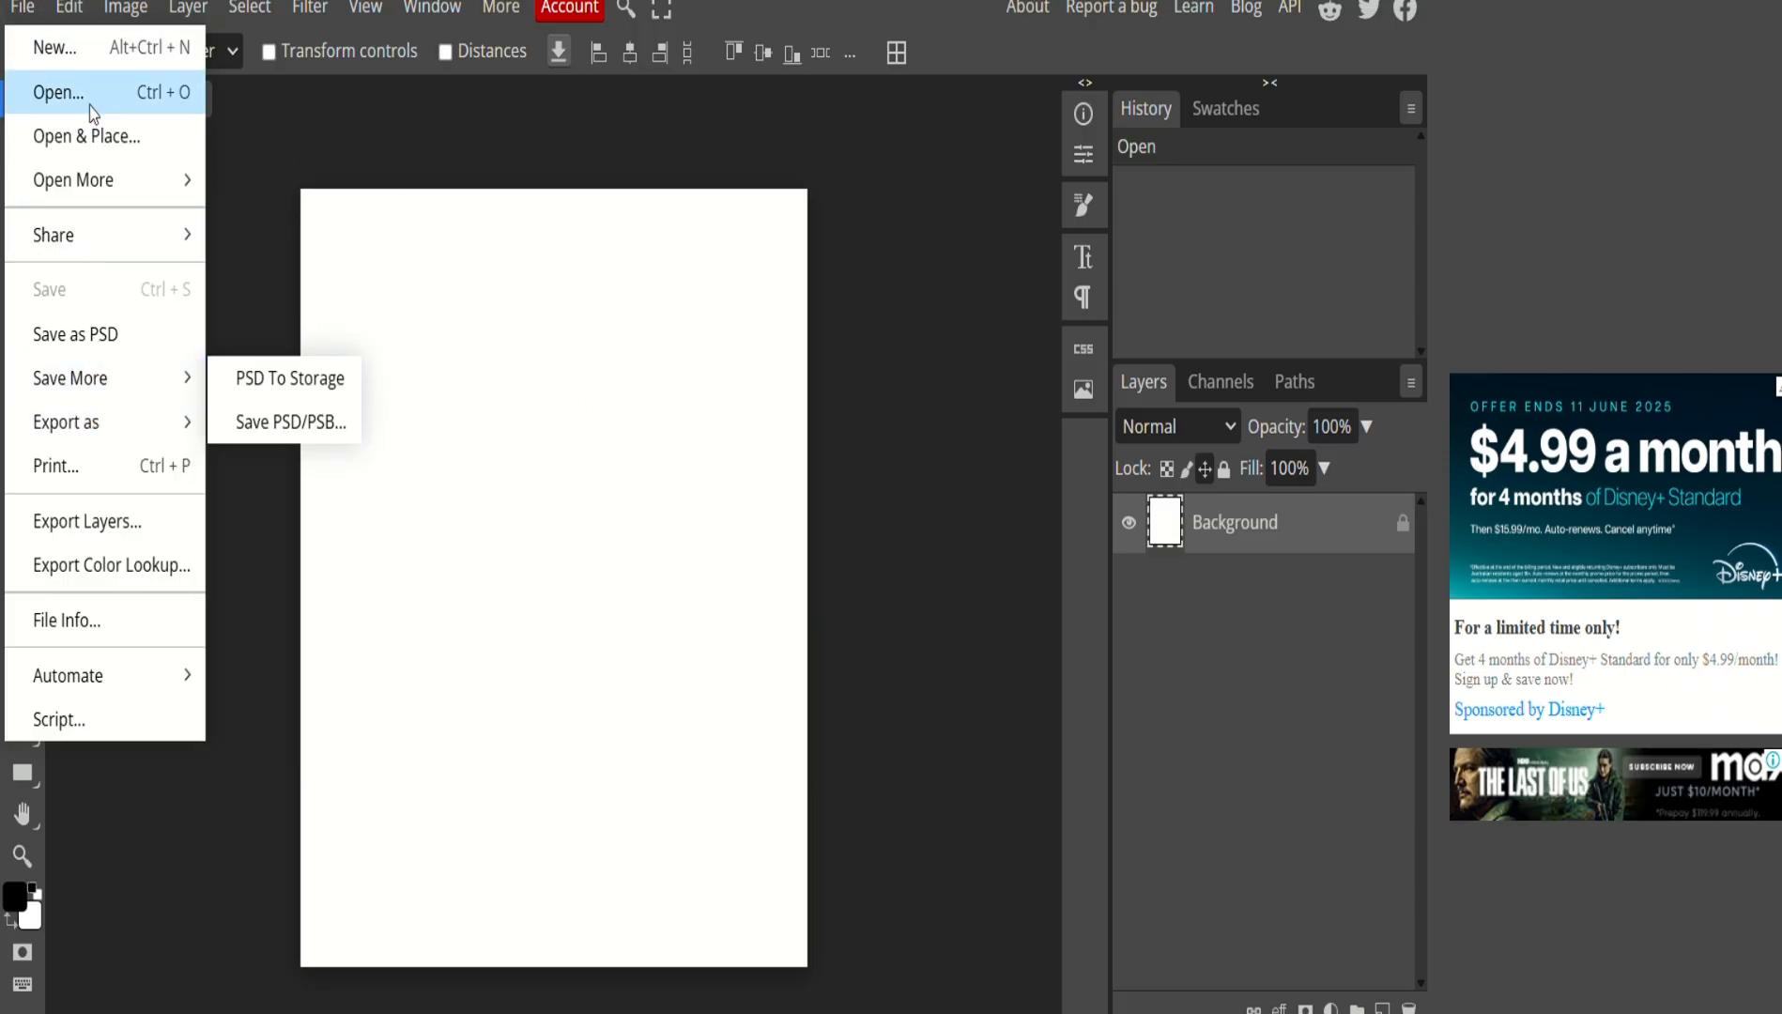
{"action": "left_click", "coordinate": [59, 91]}
{"action": "left_click", "coordinate": [253, 338]}
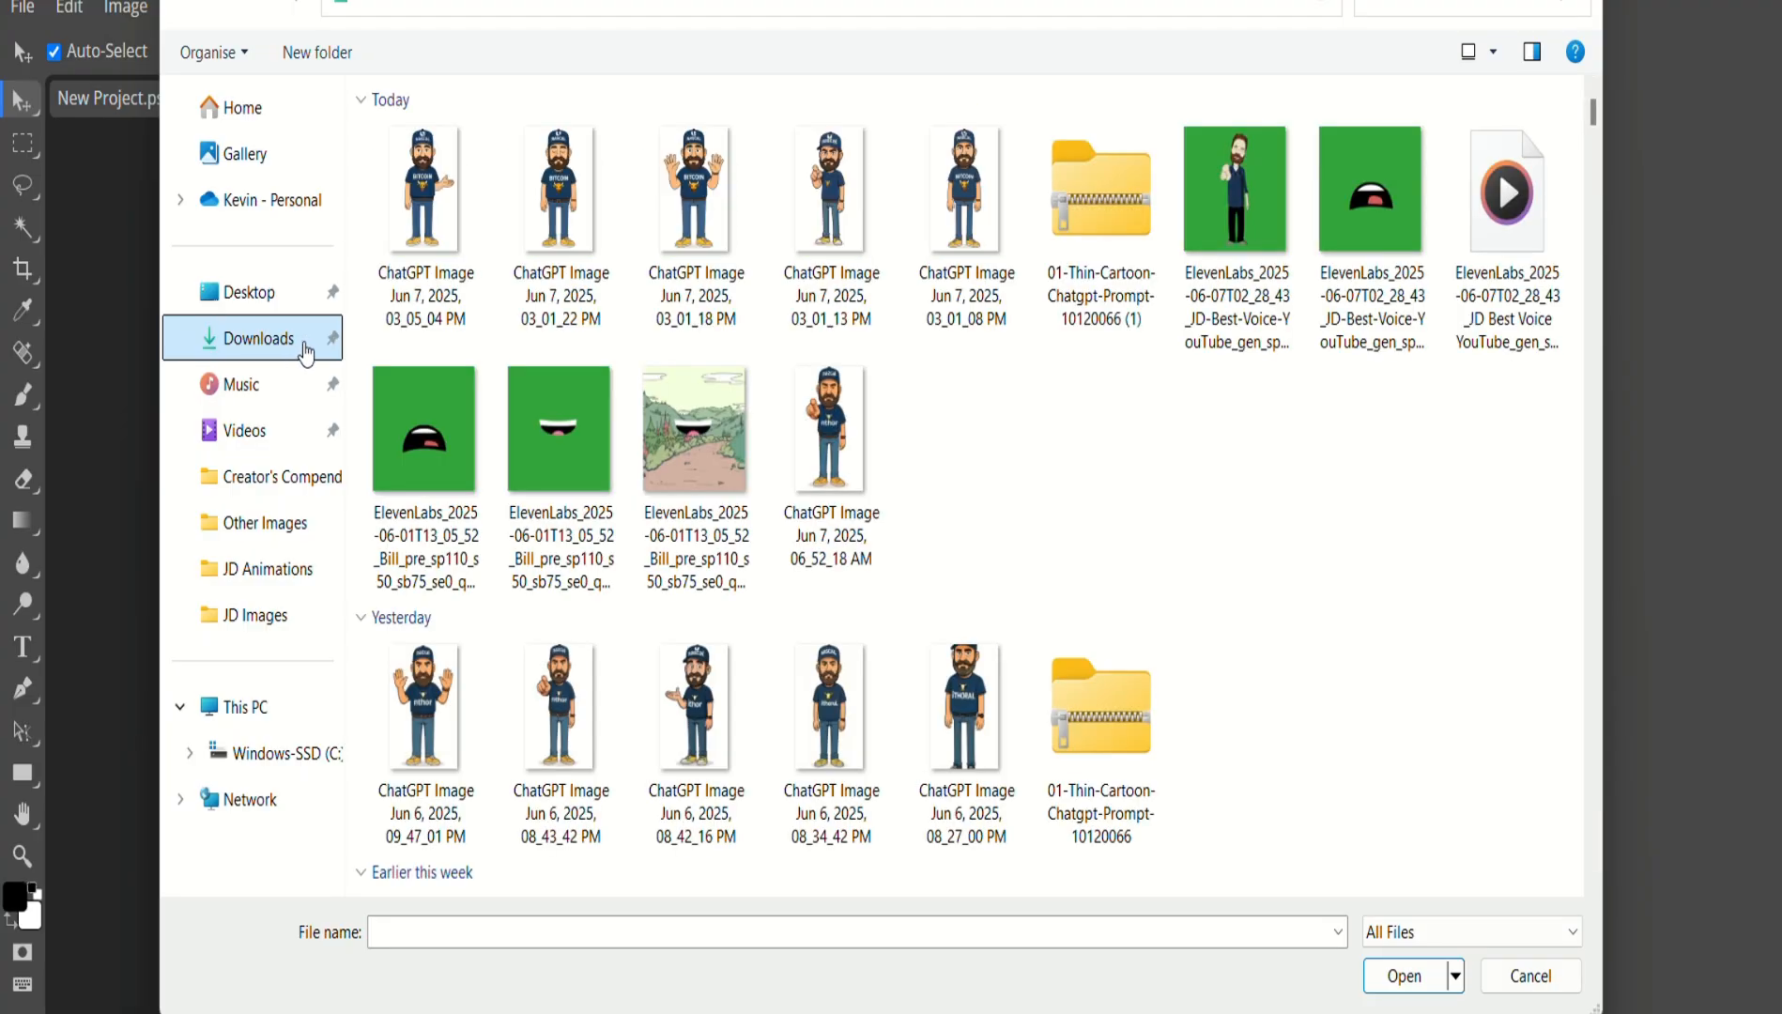
{"action": "left_click", "coordinate": [967, 230]}
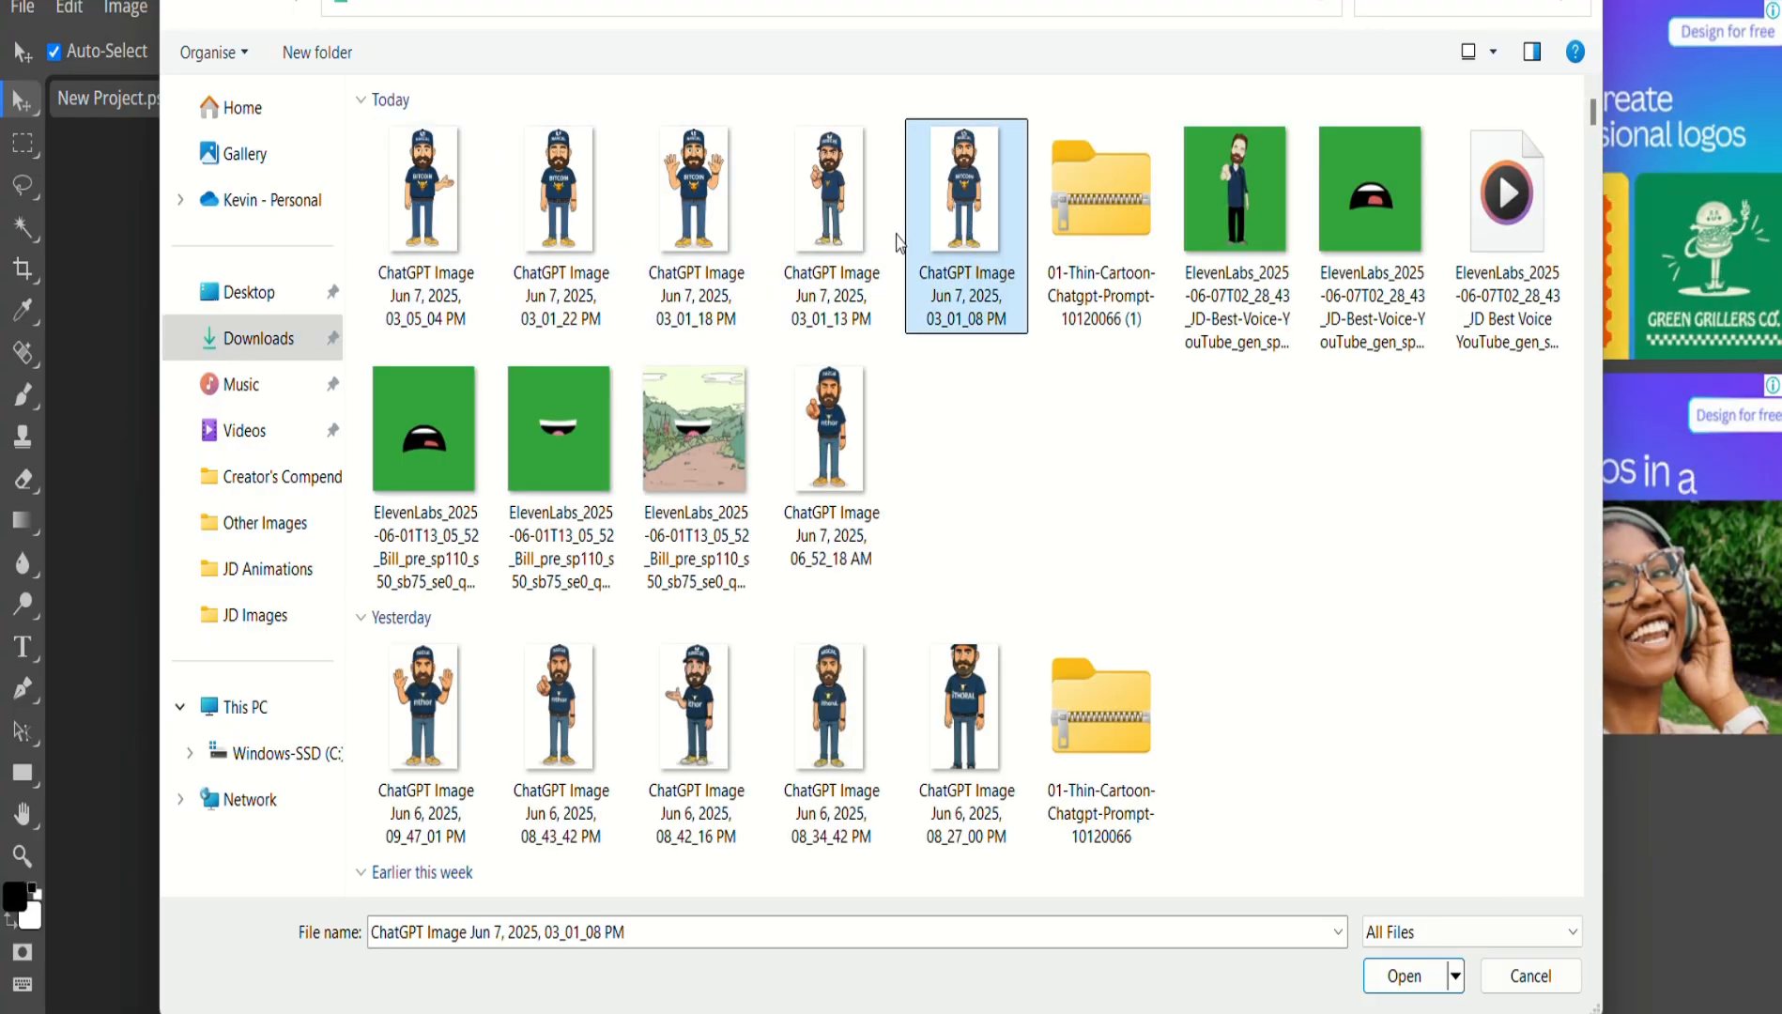
{"action": "left_click", "coordinate": [844, 232], "text": "ctrl"}
{"action": "left_click", "coordinate": [1394, 975]}
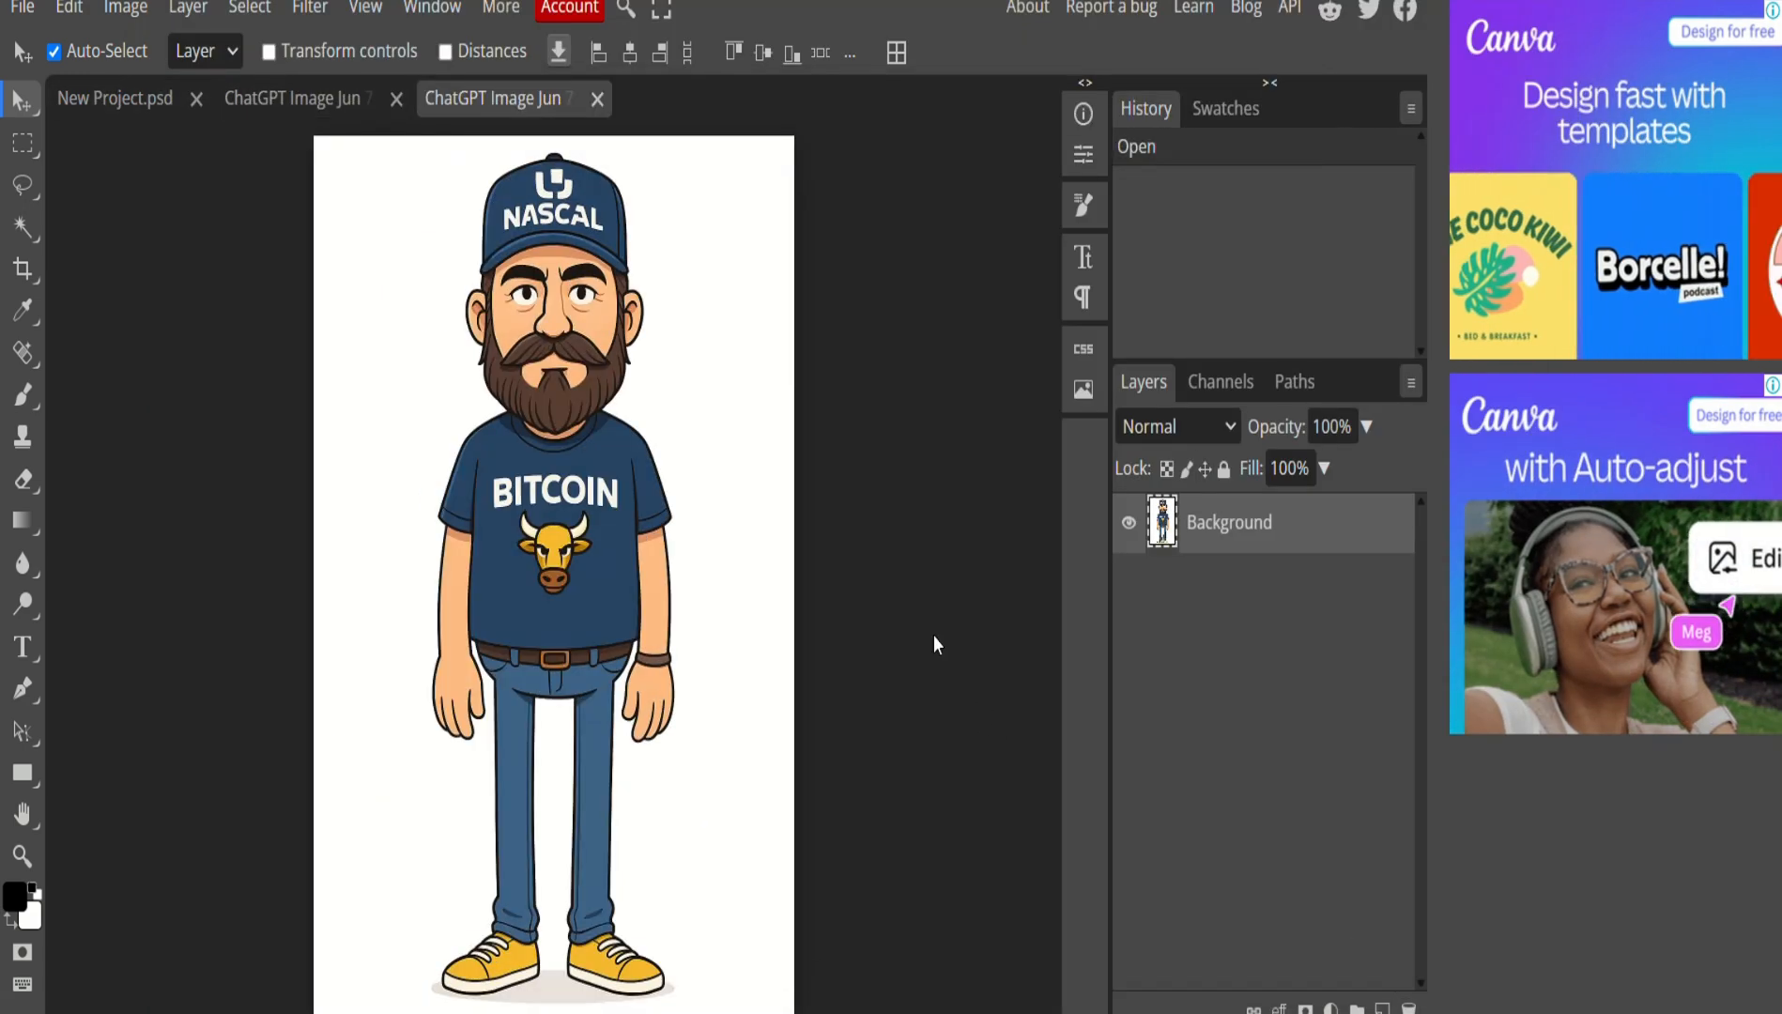
{"action": "left_click", "coordinate": [260, 104]}
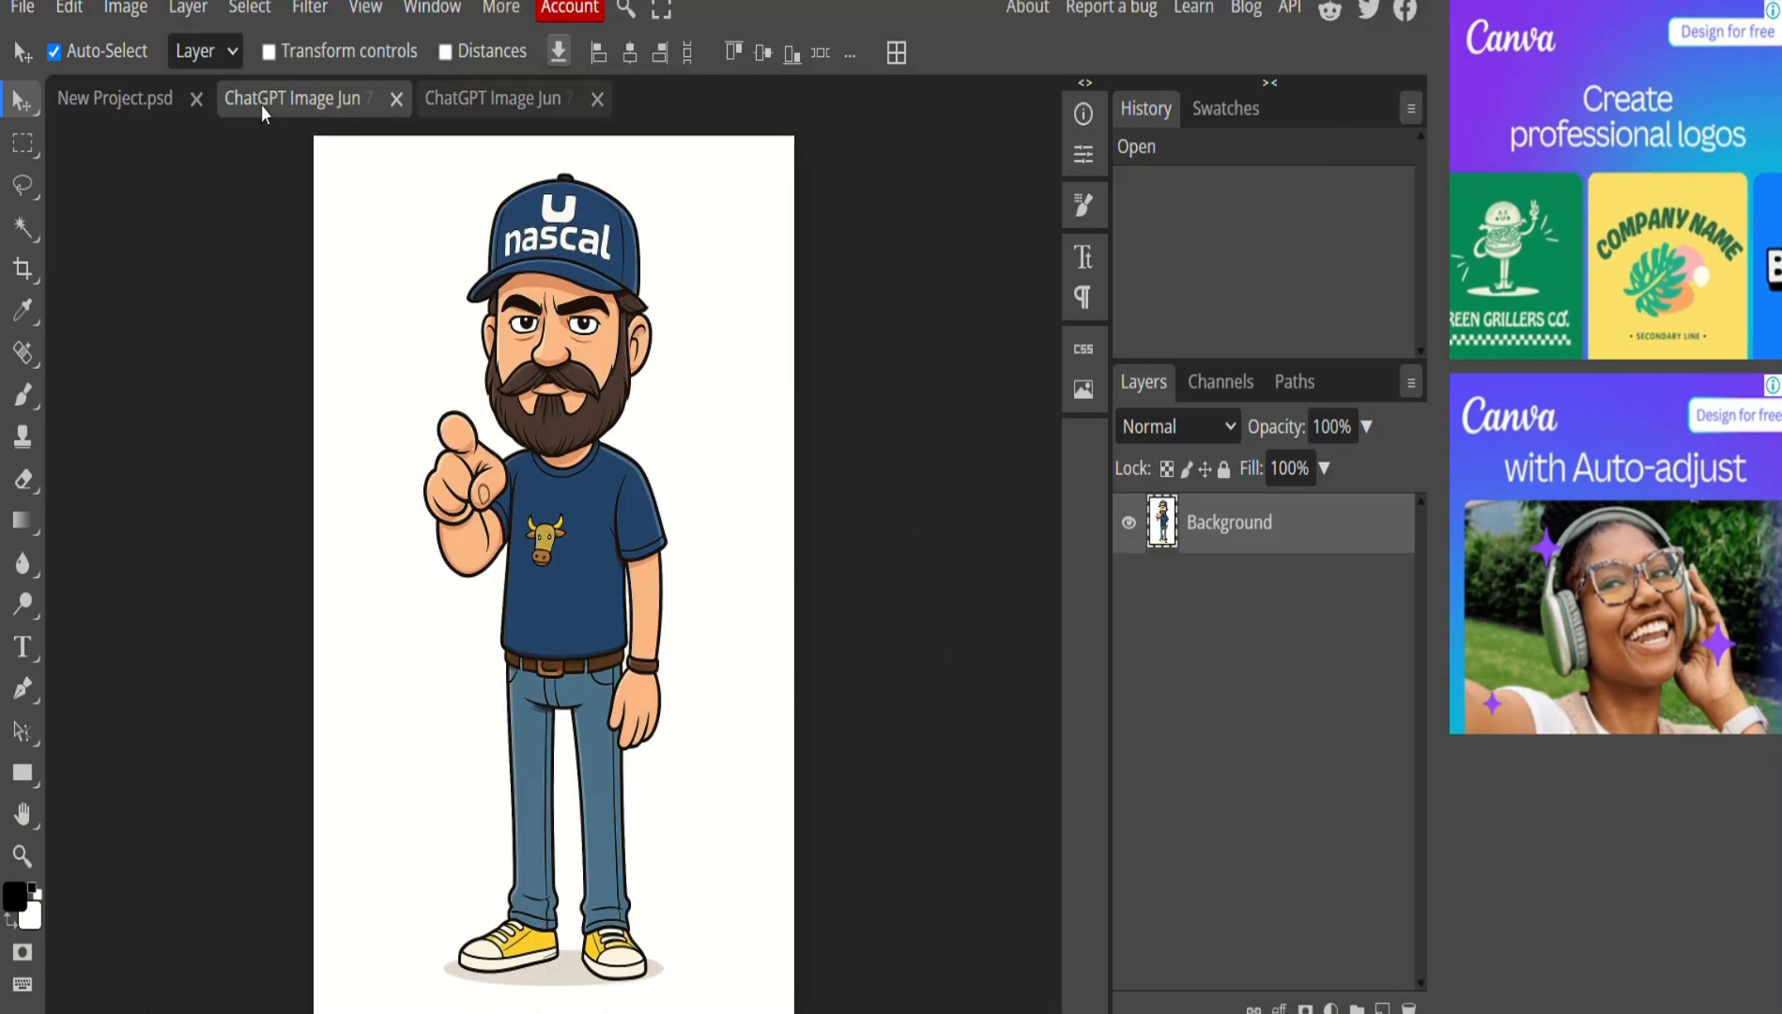
{"action": "left_click", "coordinate": [470, 98]}
{"action": "left_click", "coordinate": [335, 103]}
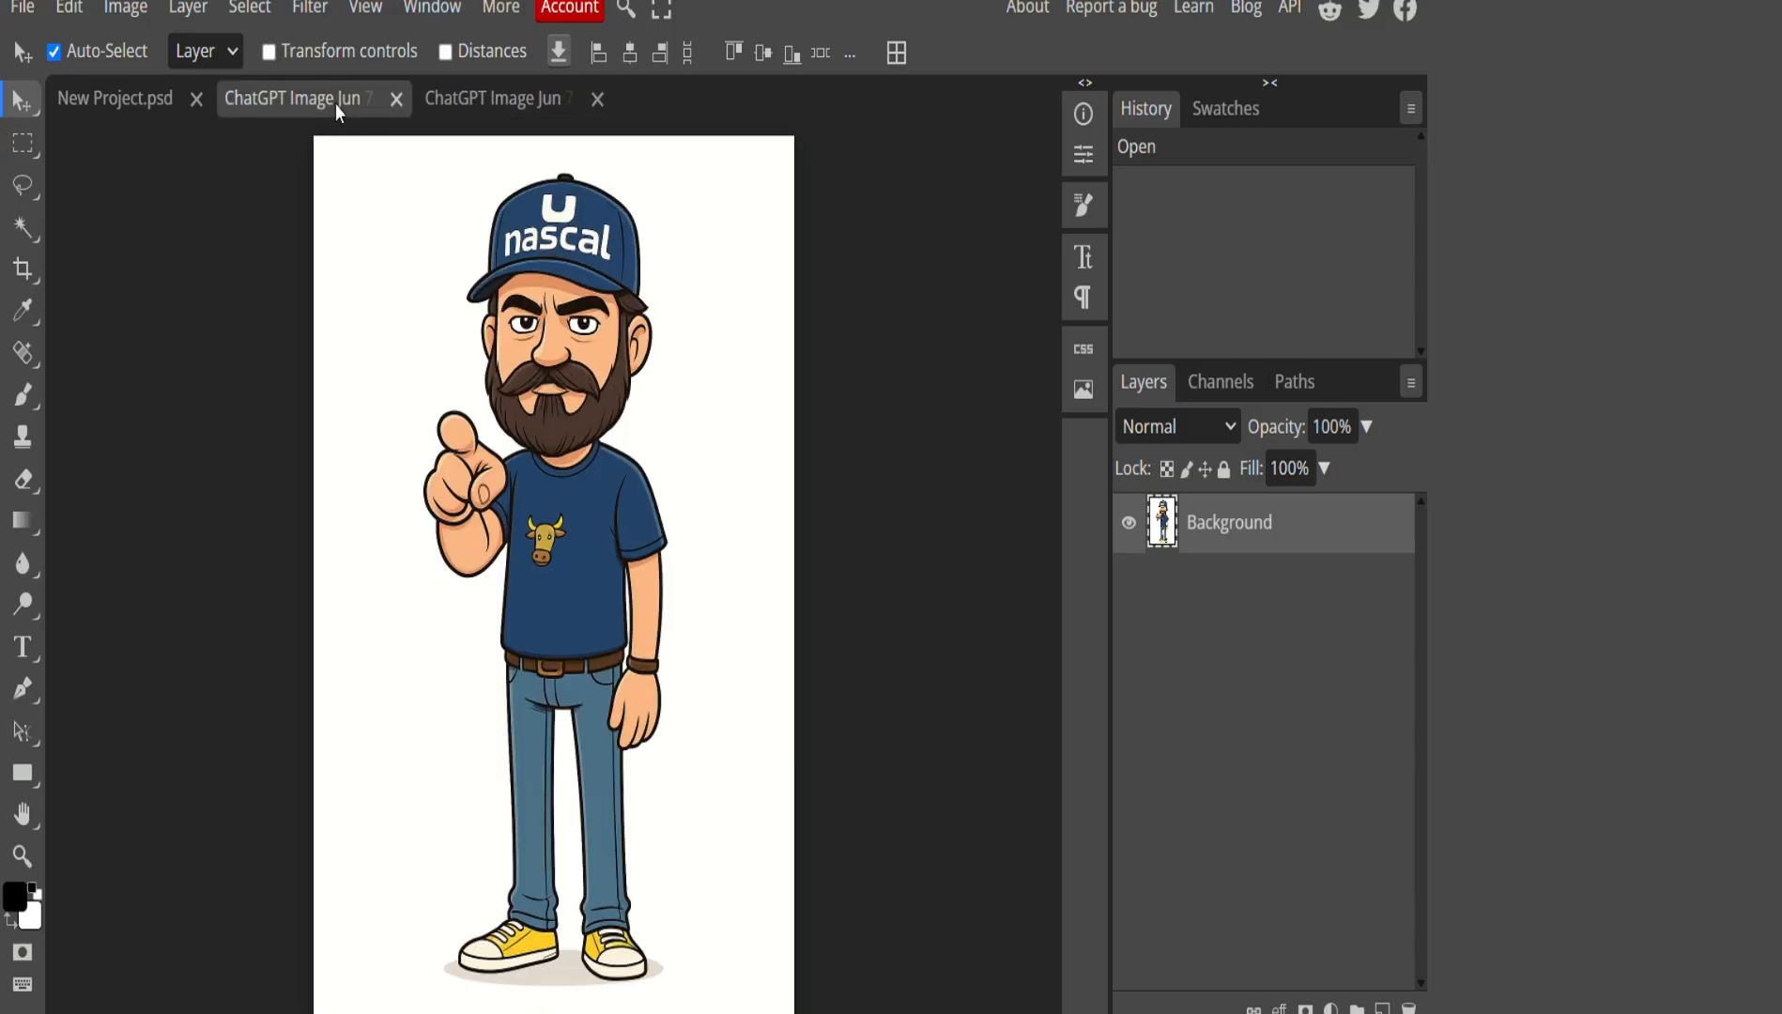
In the Bitcoin character image, lasso around the NASCAL logo on the cap.
{"action": "left_click", "coordinate": [494, 95]}
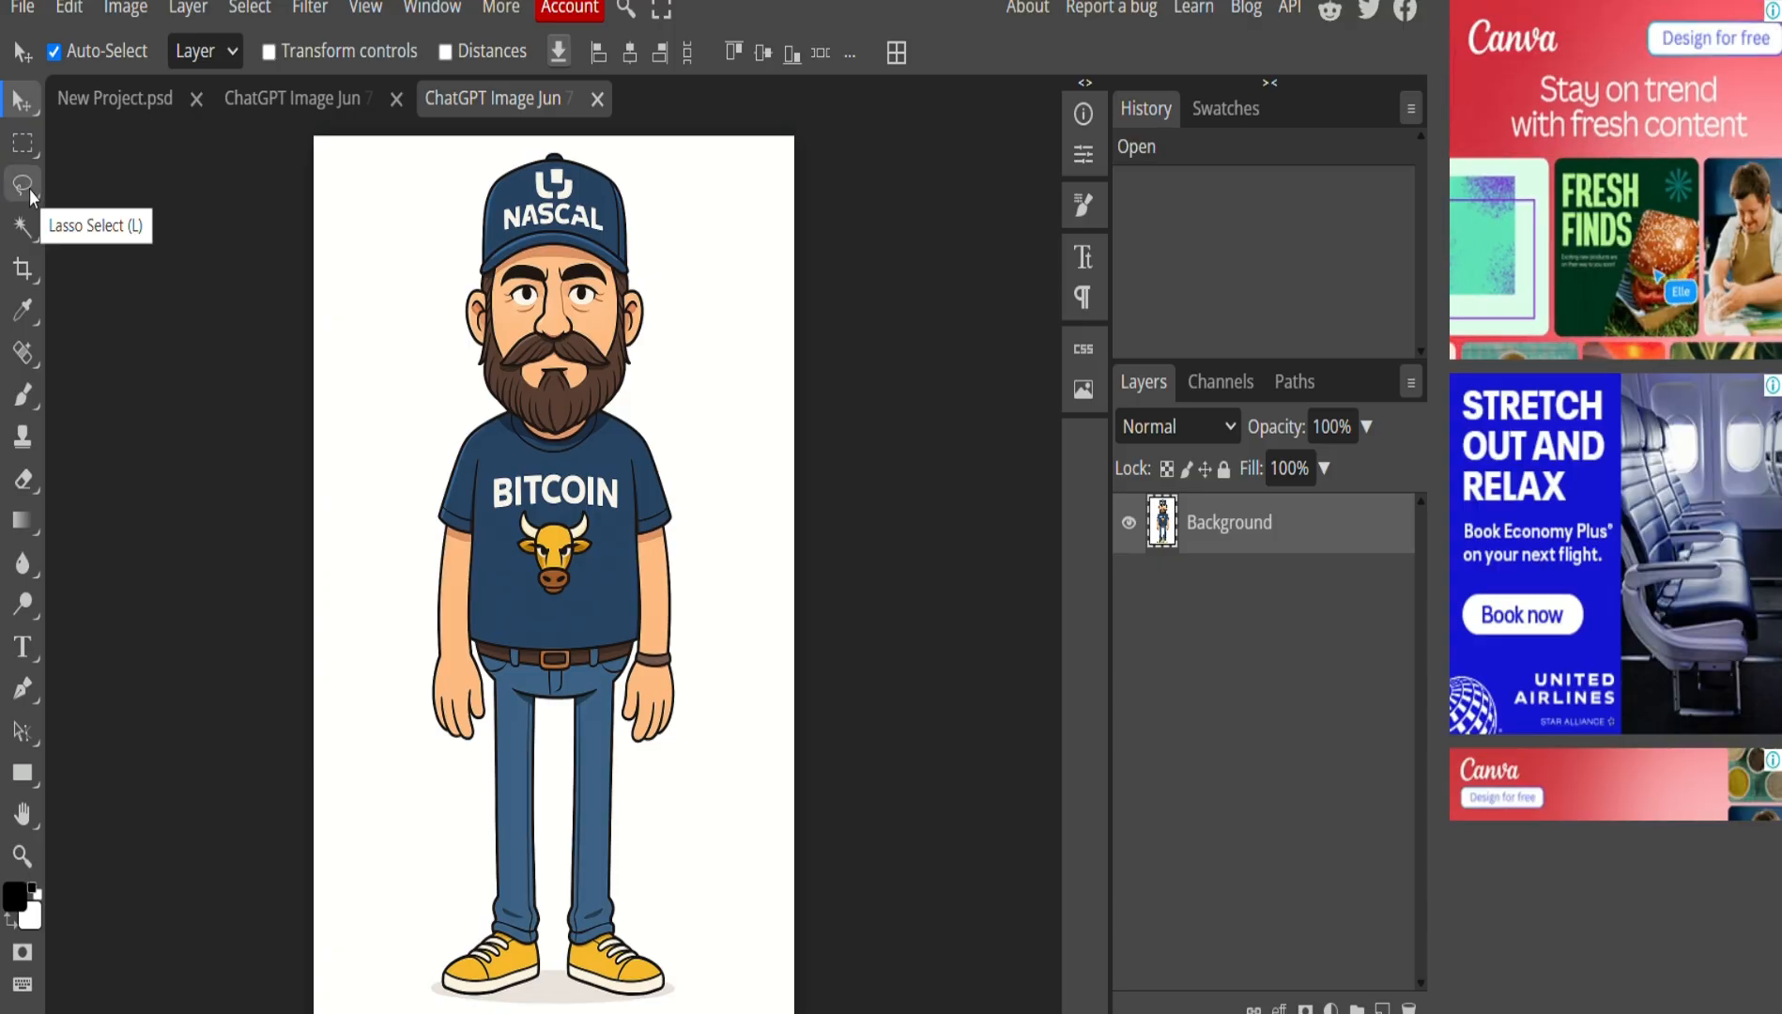
{"action": "left_click", "coordinate": [29, 191]}
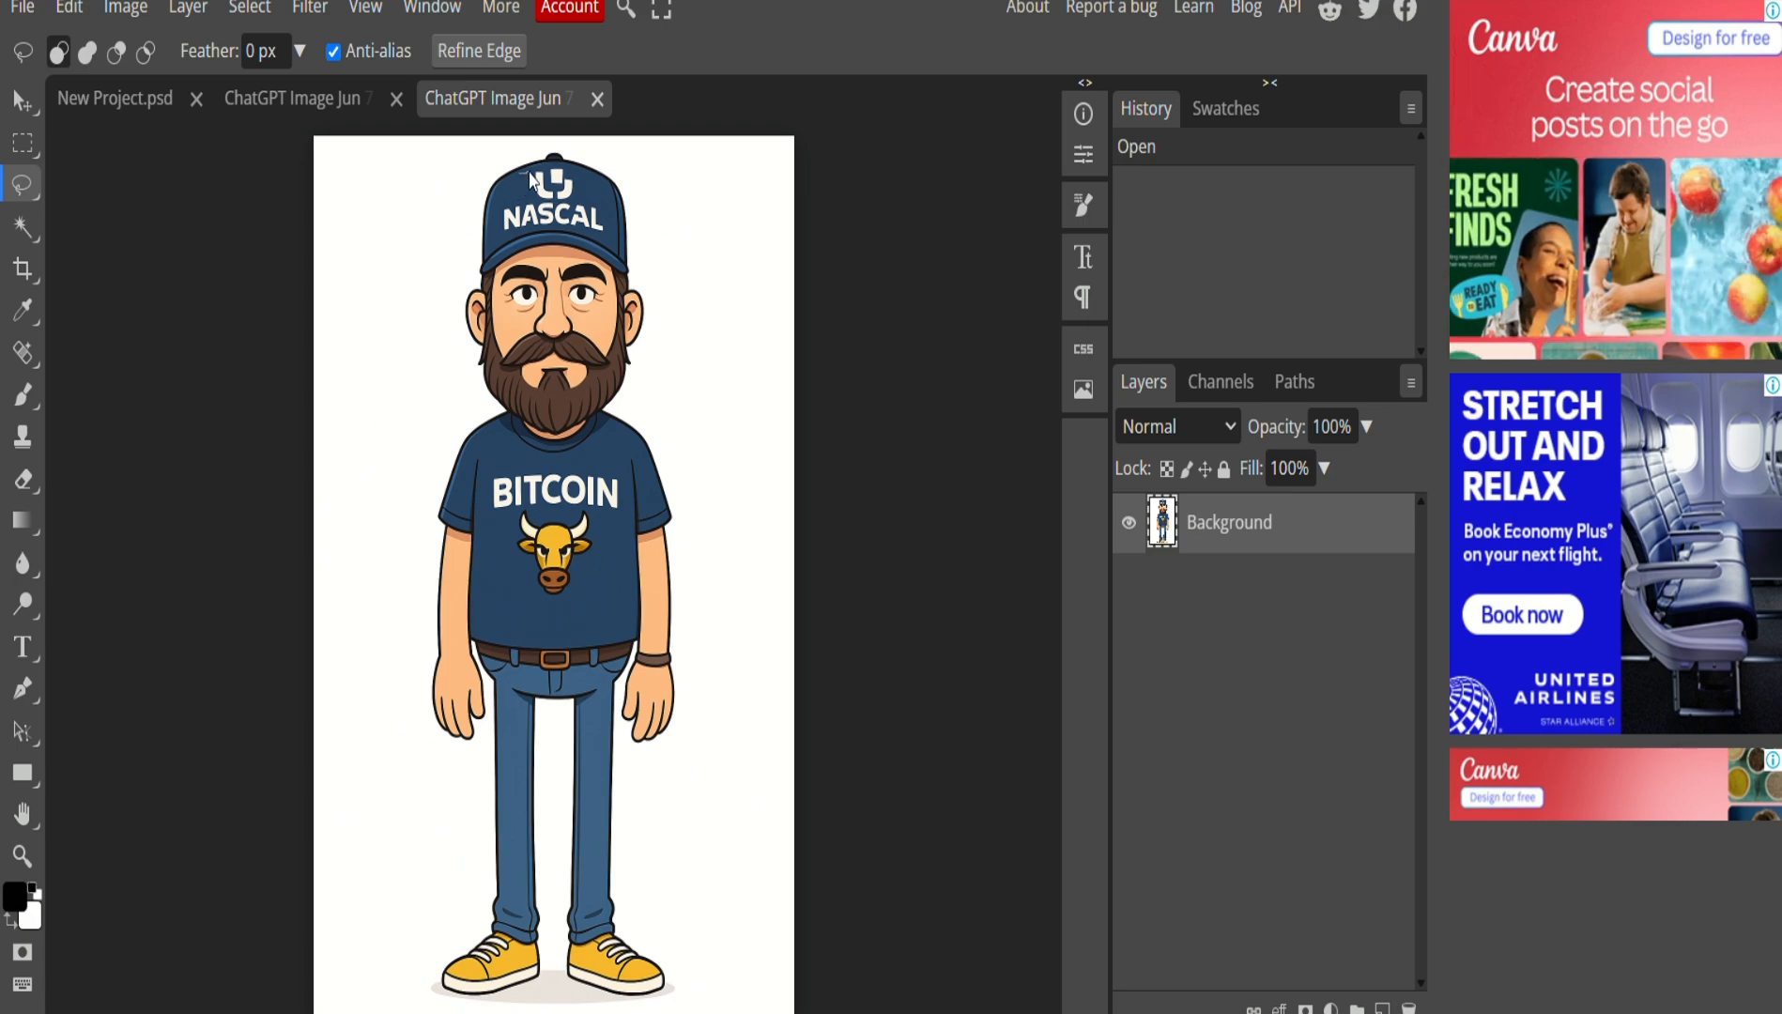
{"action": "mouse_move", "coordinate": [529, 172]}
{"action": "left_mouse_down"}
{"action": "mouse_move", "coordinate": [570, 167]}
{"action": "mouse_move", "coordinate": [606, 231]}
{"action": "mouse_move", "coordinate": [504, 242]}
{"action": "mouse_move", "coordinate": [518, 176]}
{"action": "mouse_move", "coordinate": [582, 167]}
{"action": "mouse_move", "coordinate": [618, 209]}
{"action": "left_mouse_up"}
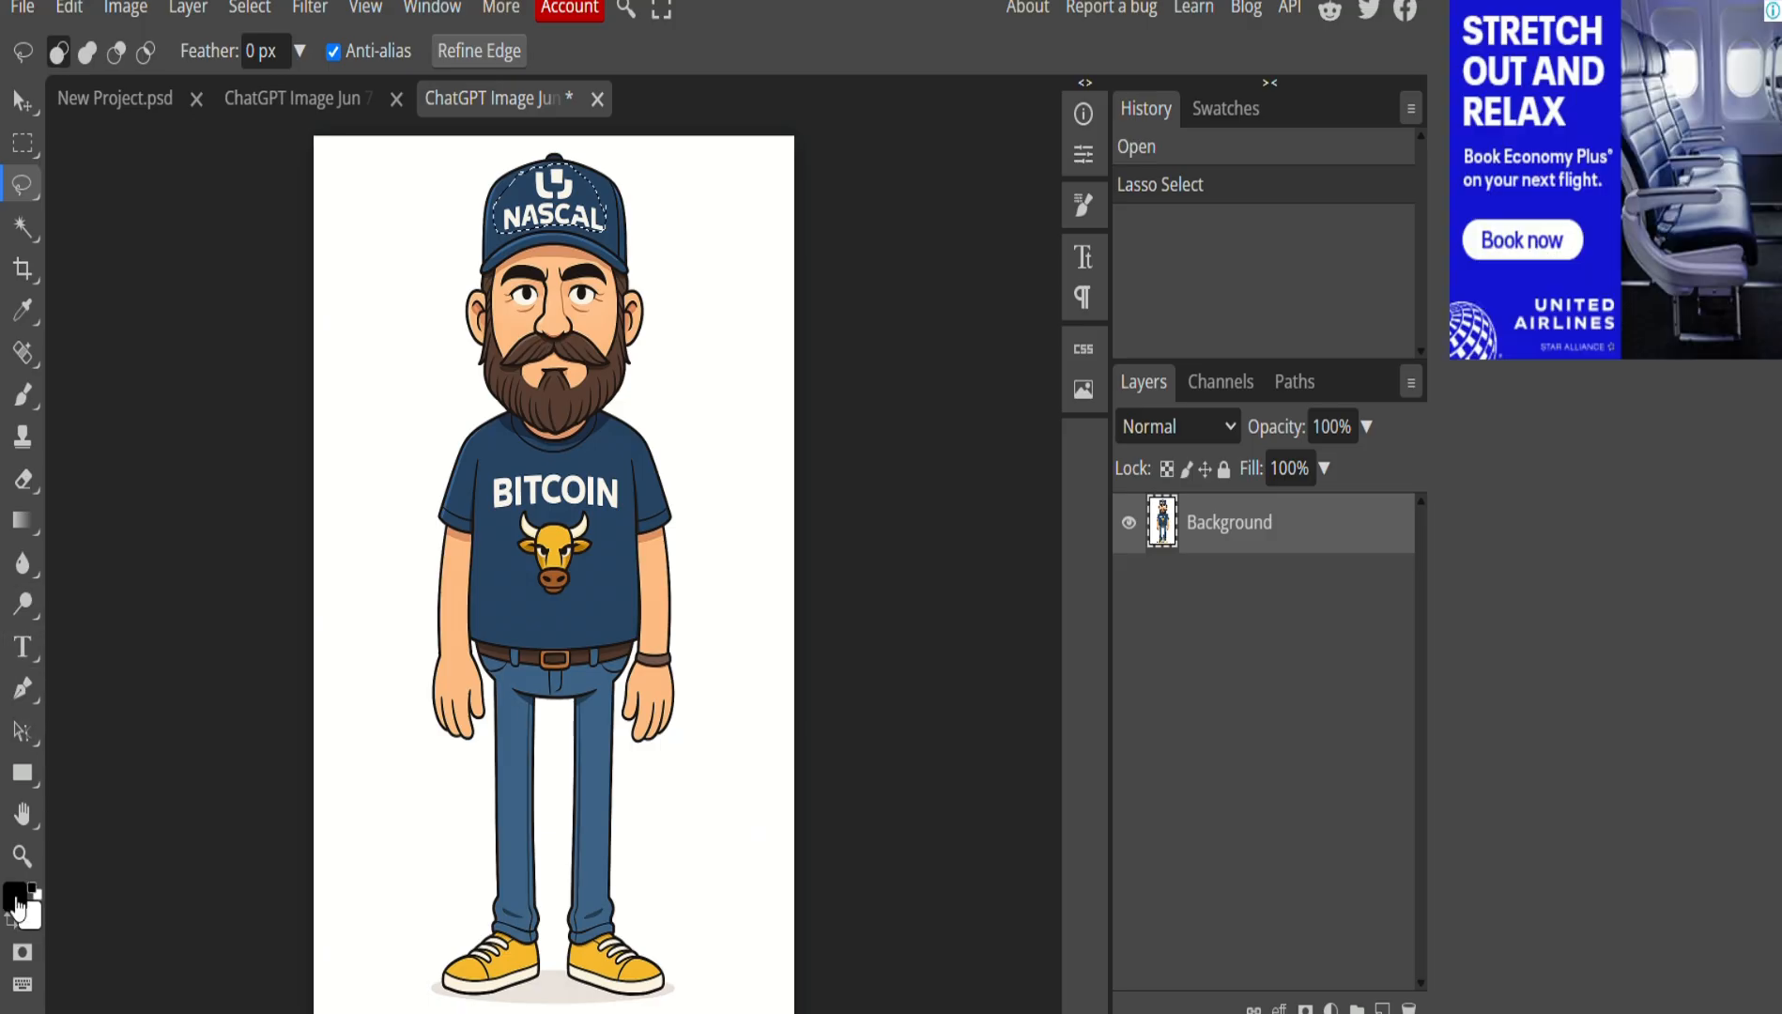
Sample the cap's navy 274564 as foreground, fill the logo selection with it, then deselect.
{"action": "left_click", "coordinate": [16, 899]}
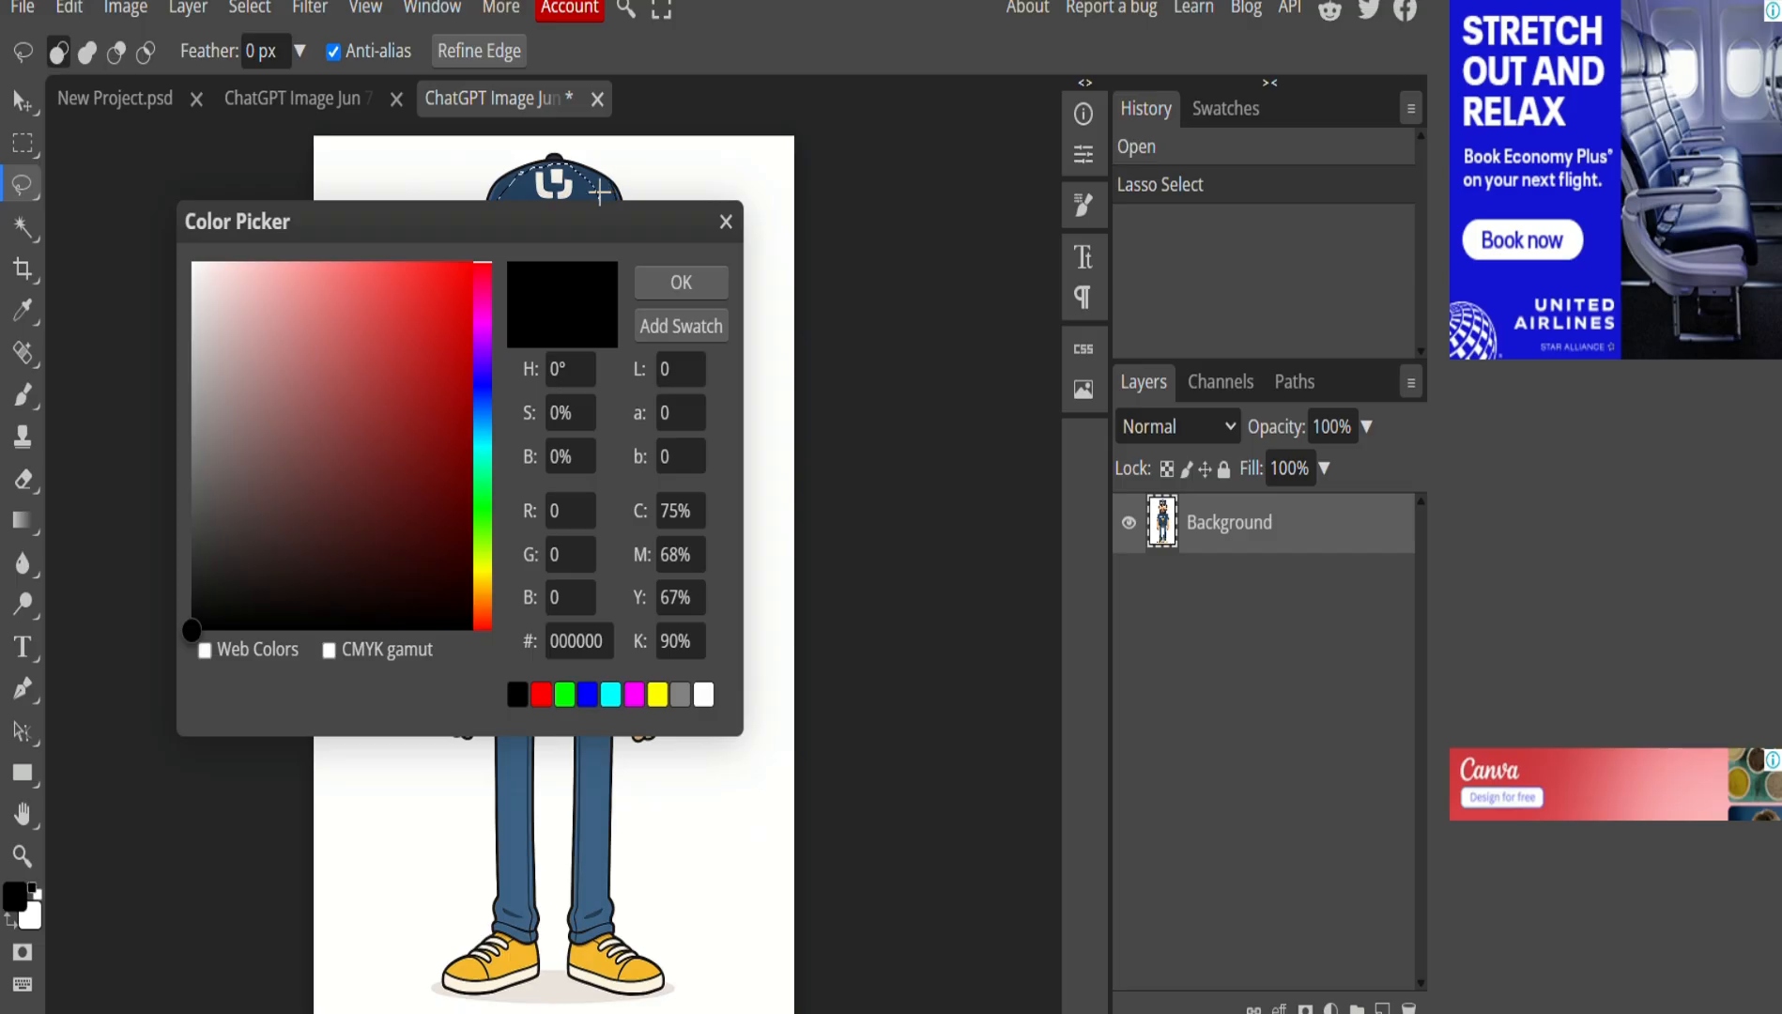
{"action": "left_click", "coordinate": [601, 192]}
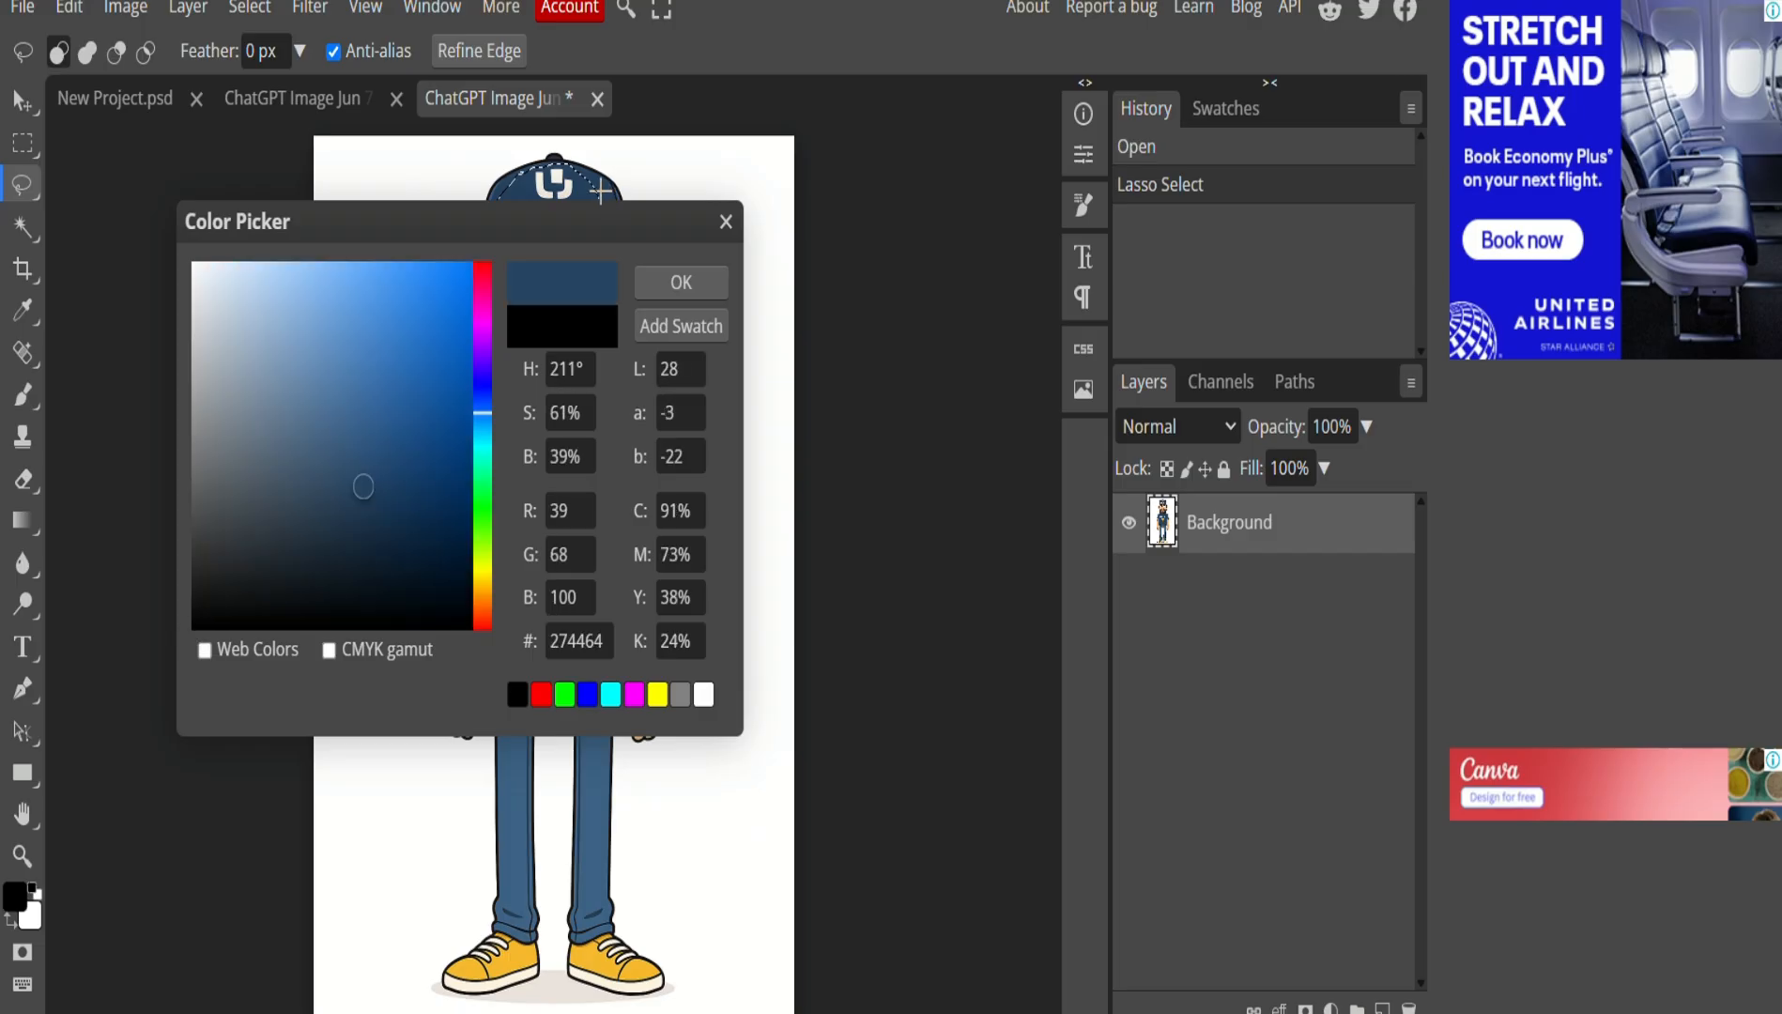
{"action": "left_click", "coordinate": [674, 280]}
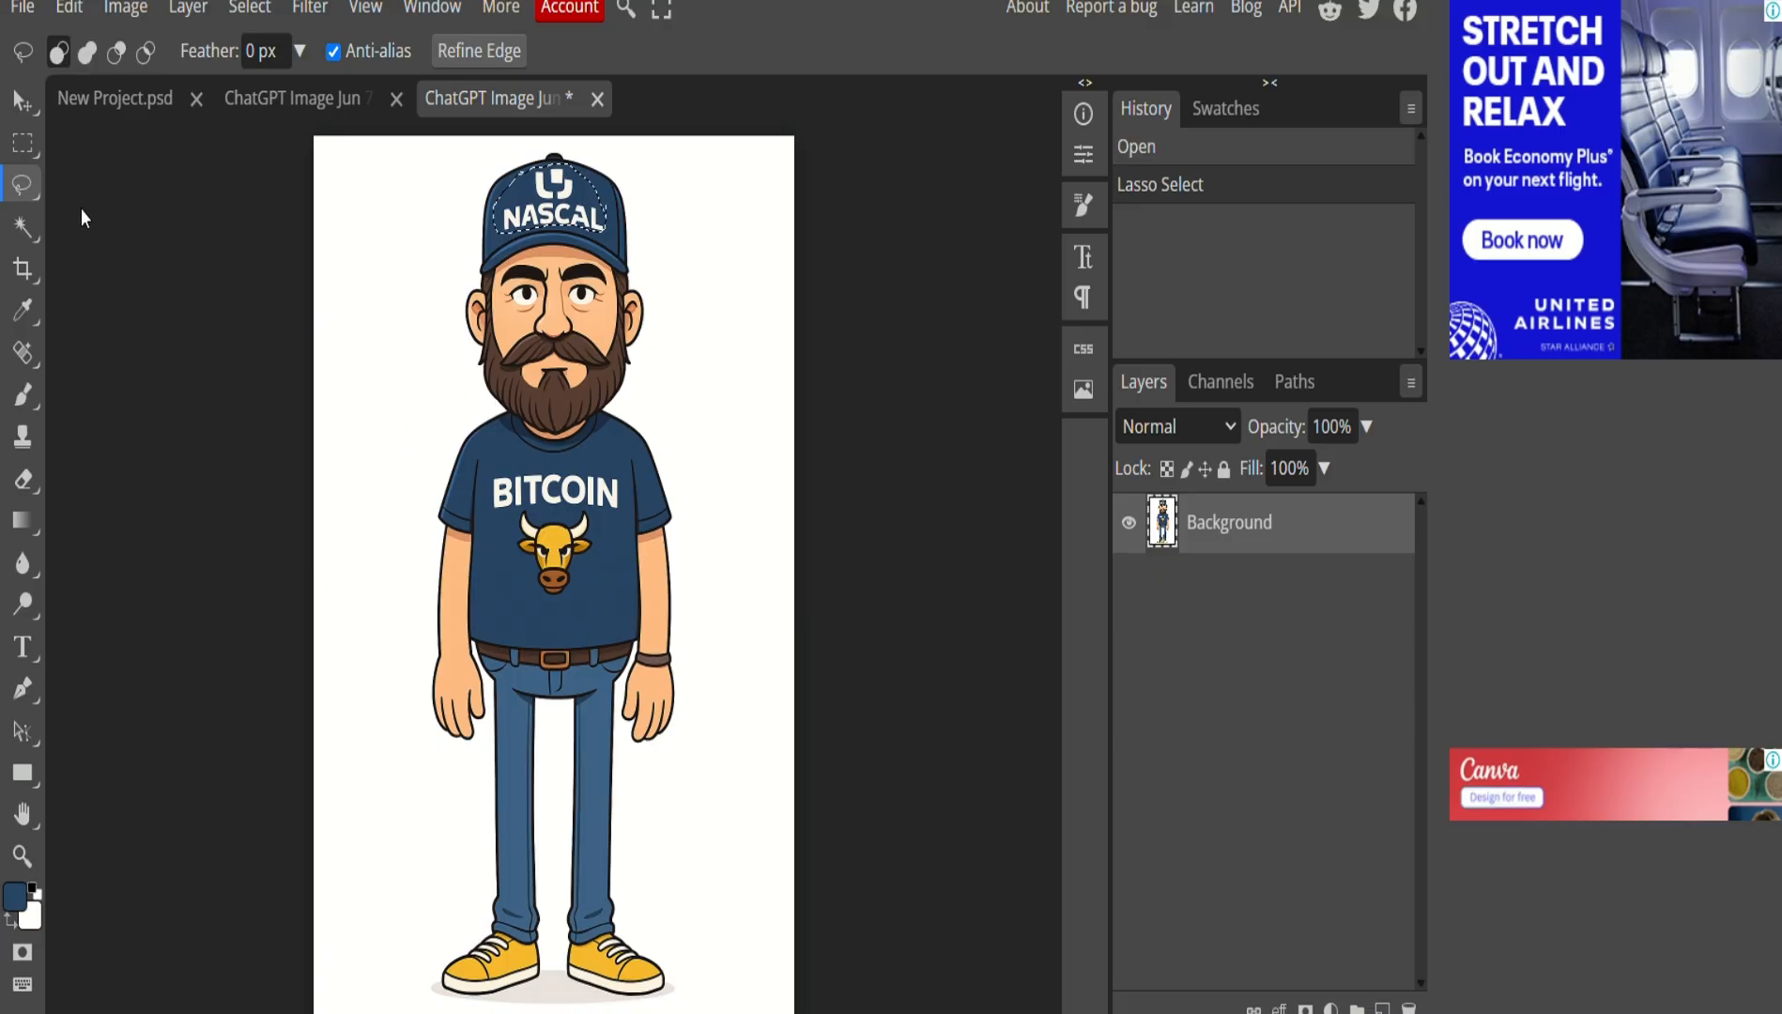
{"action": "left_click", "coordinate": [75, 17]}
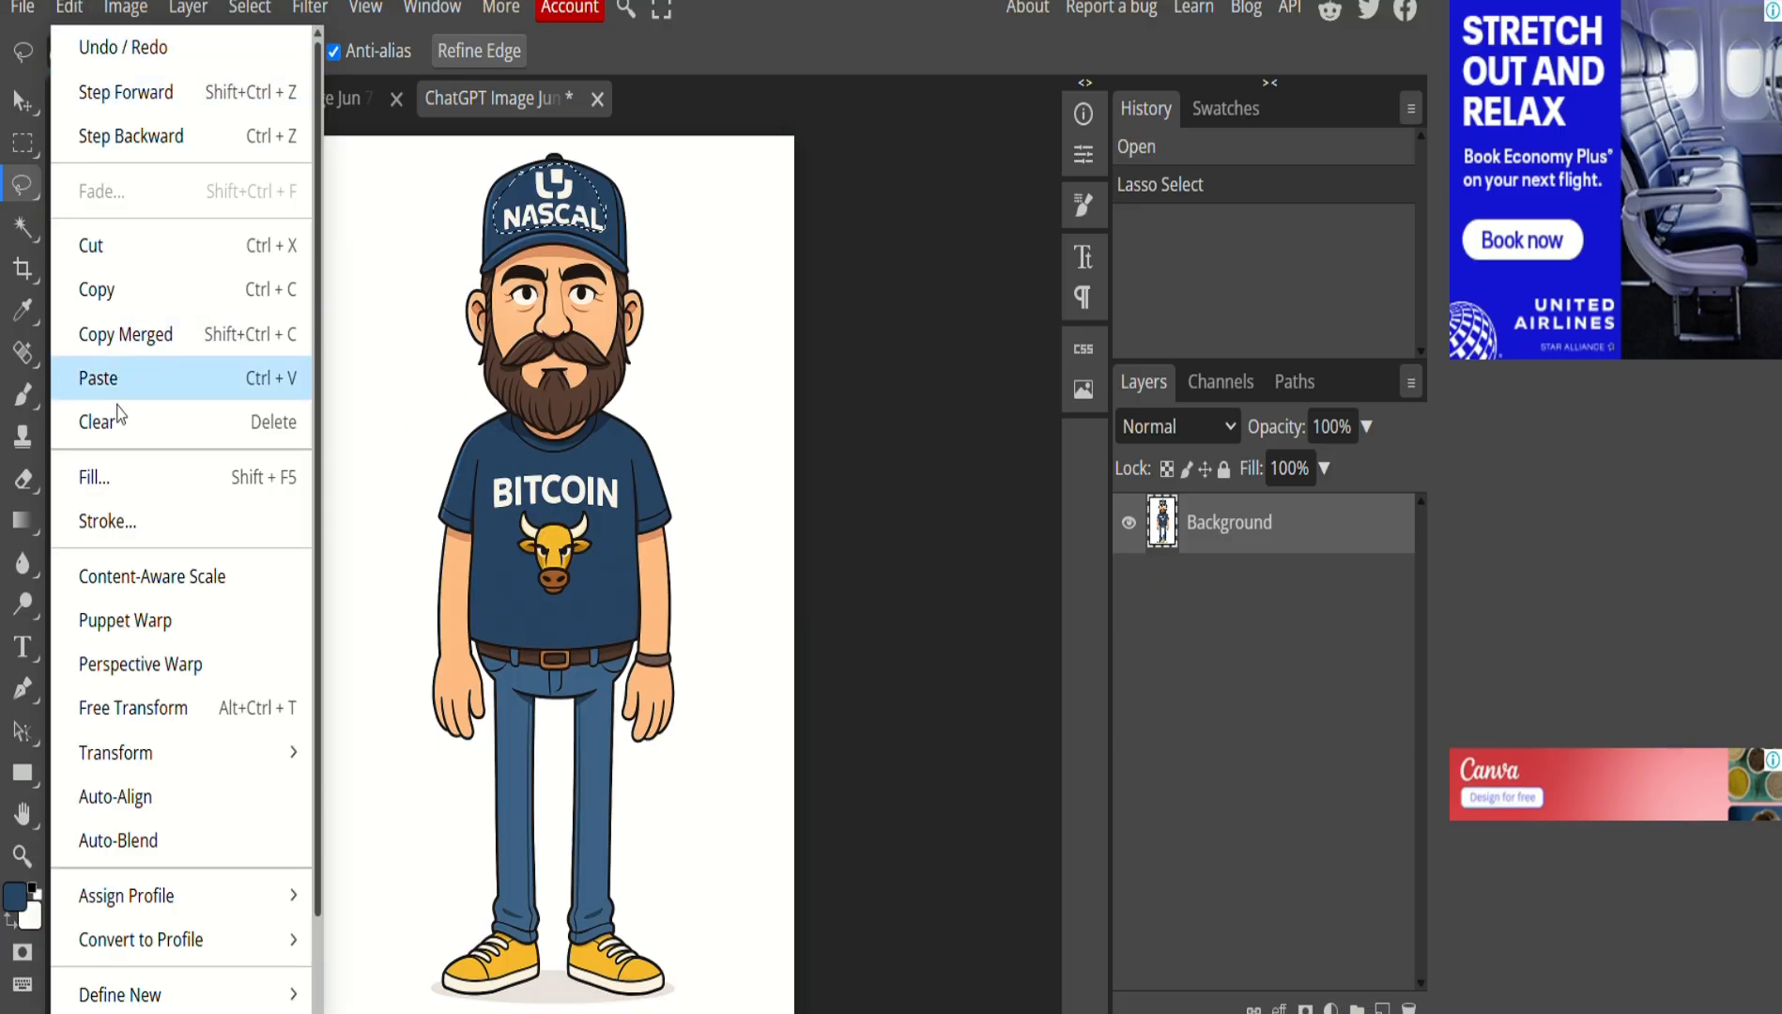
{"action": "left_click", "coordinate": [113, 476]}
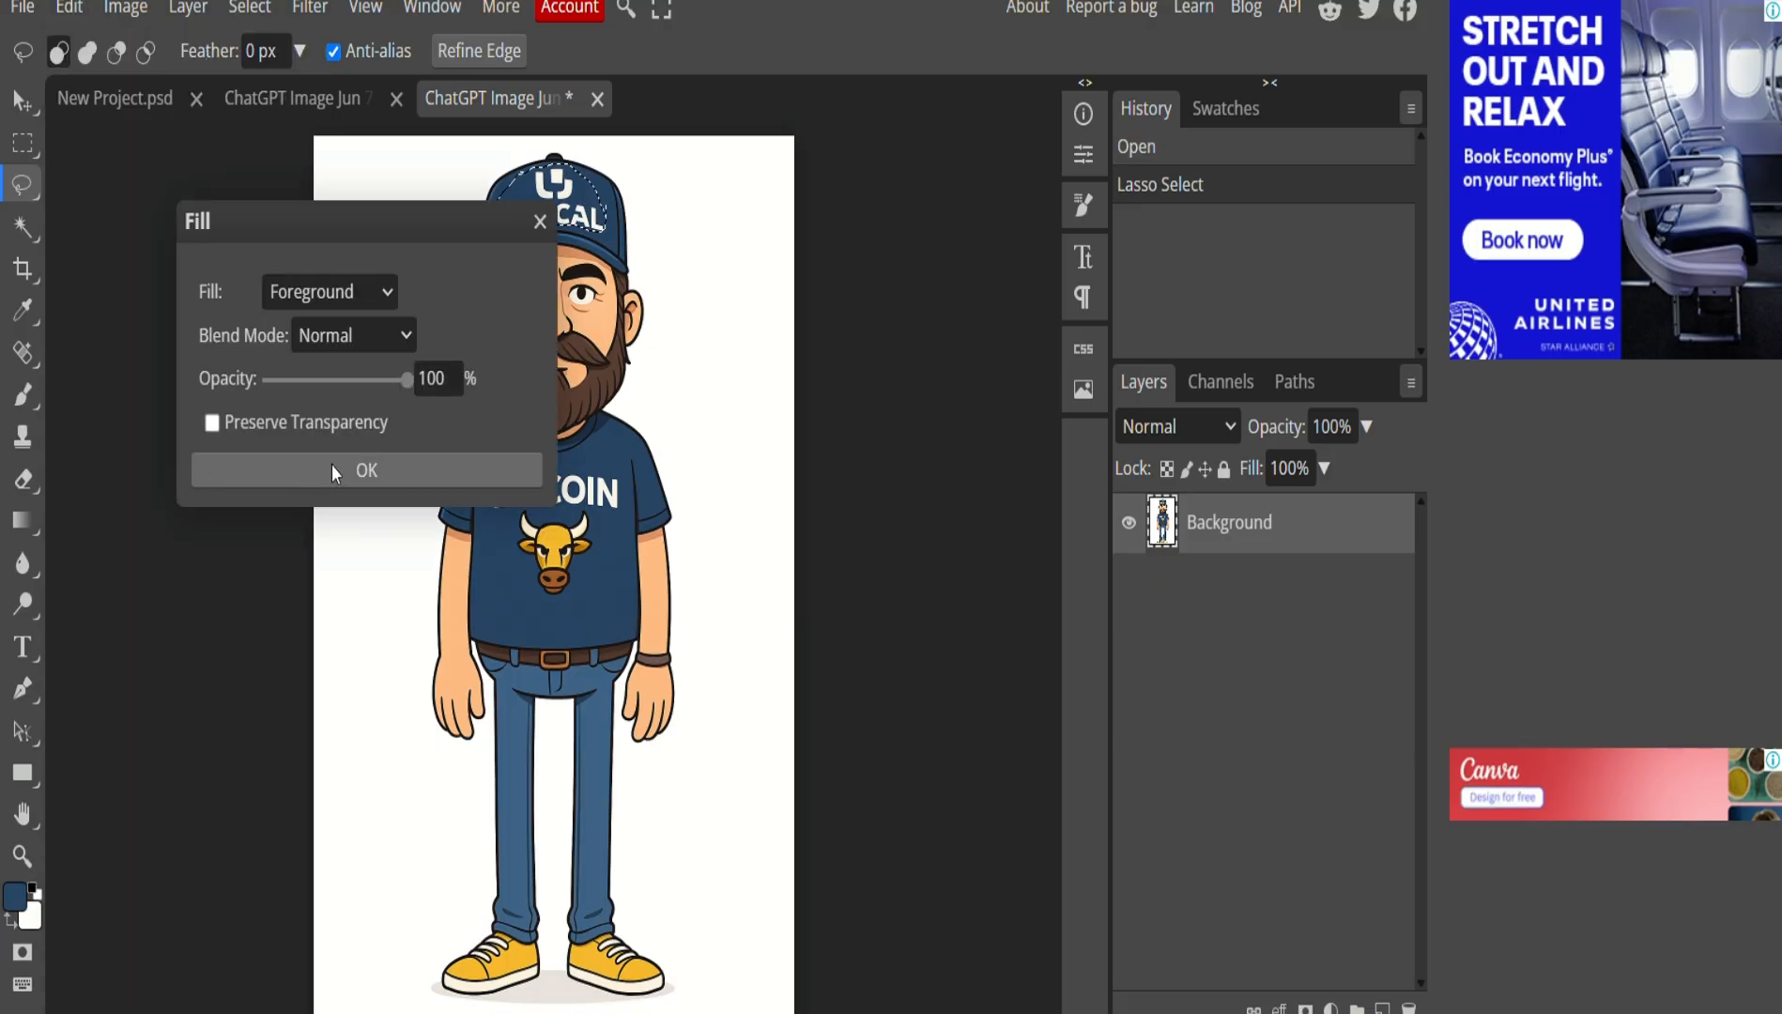
{"action": "left_click", "coordinate": [357, 476]}
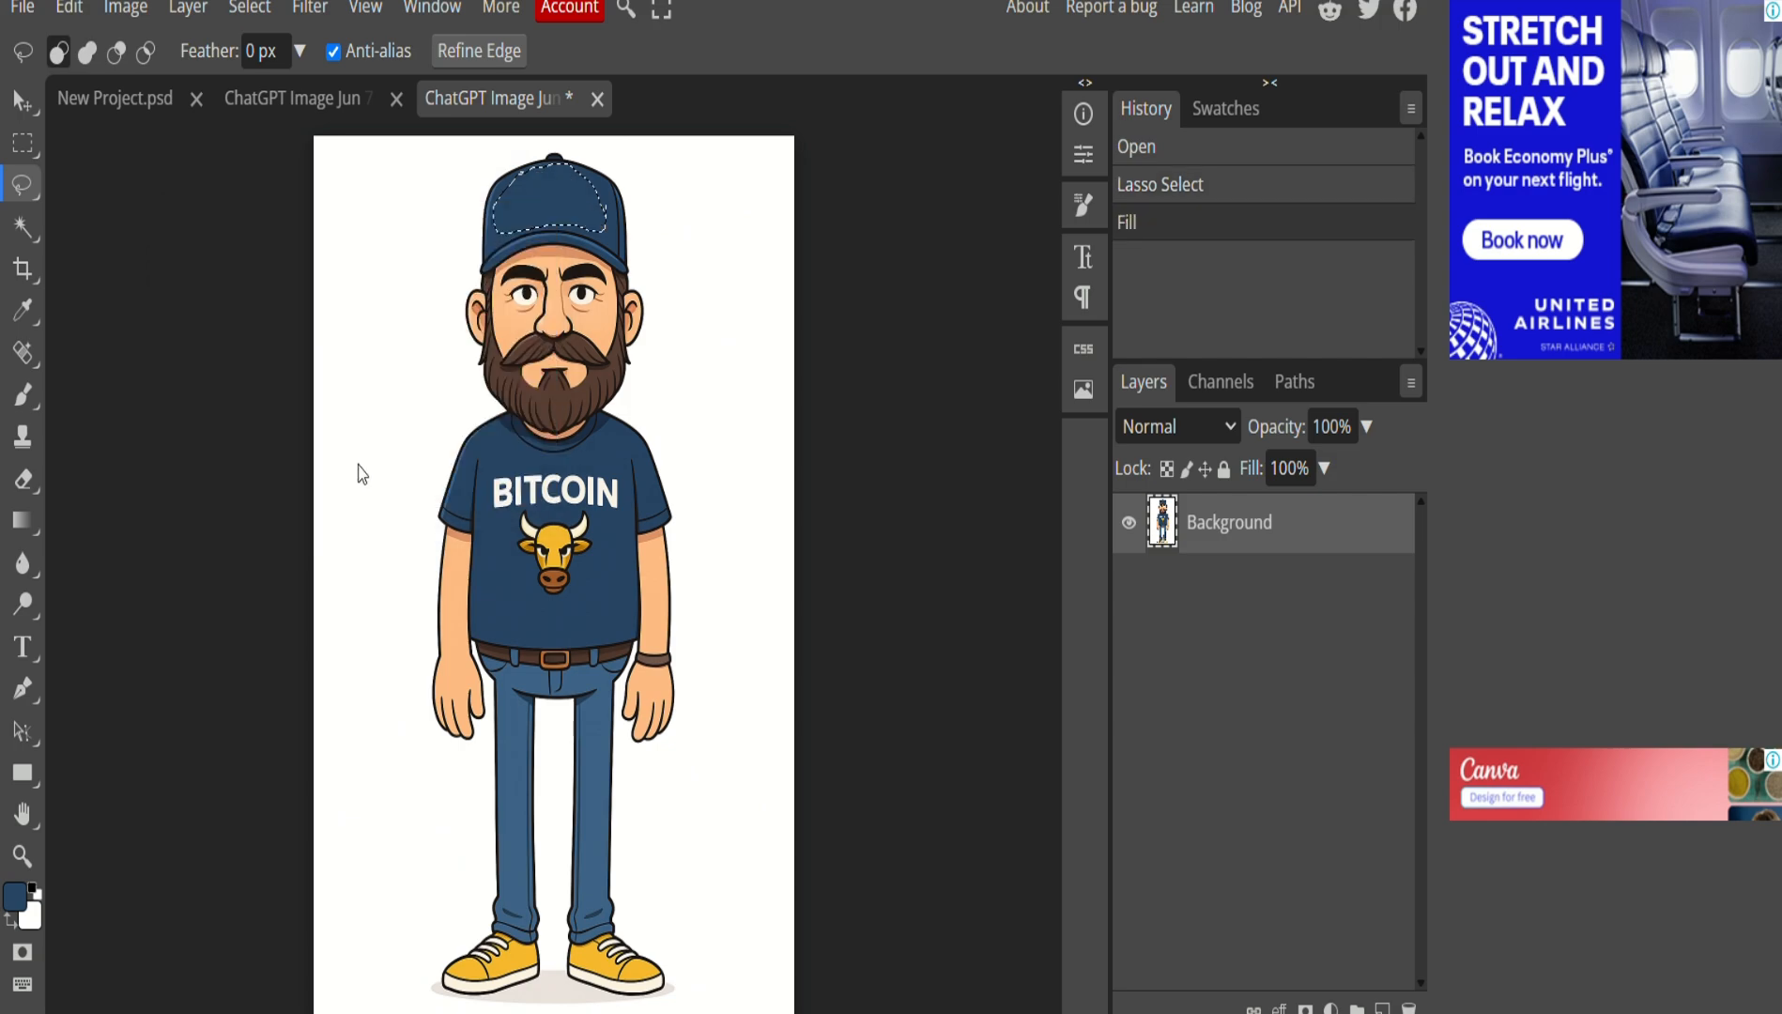
{"action": "key", "text": "ctrl+d"}
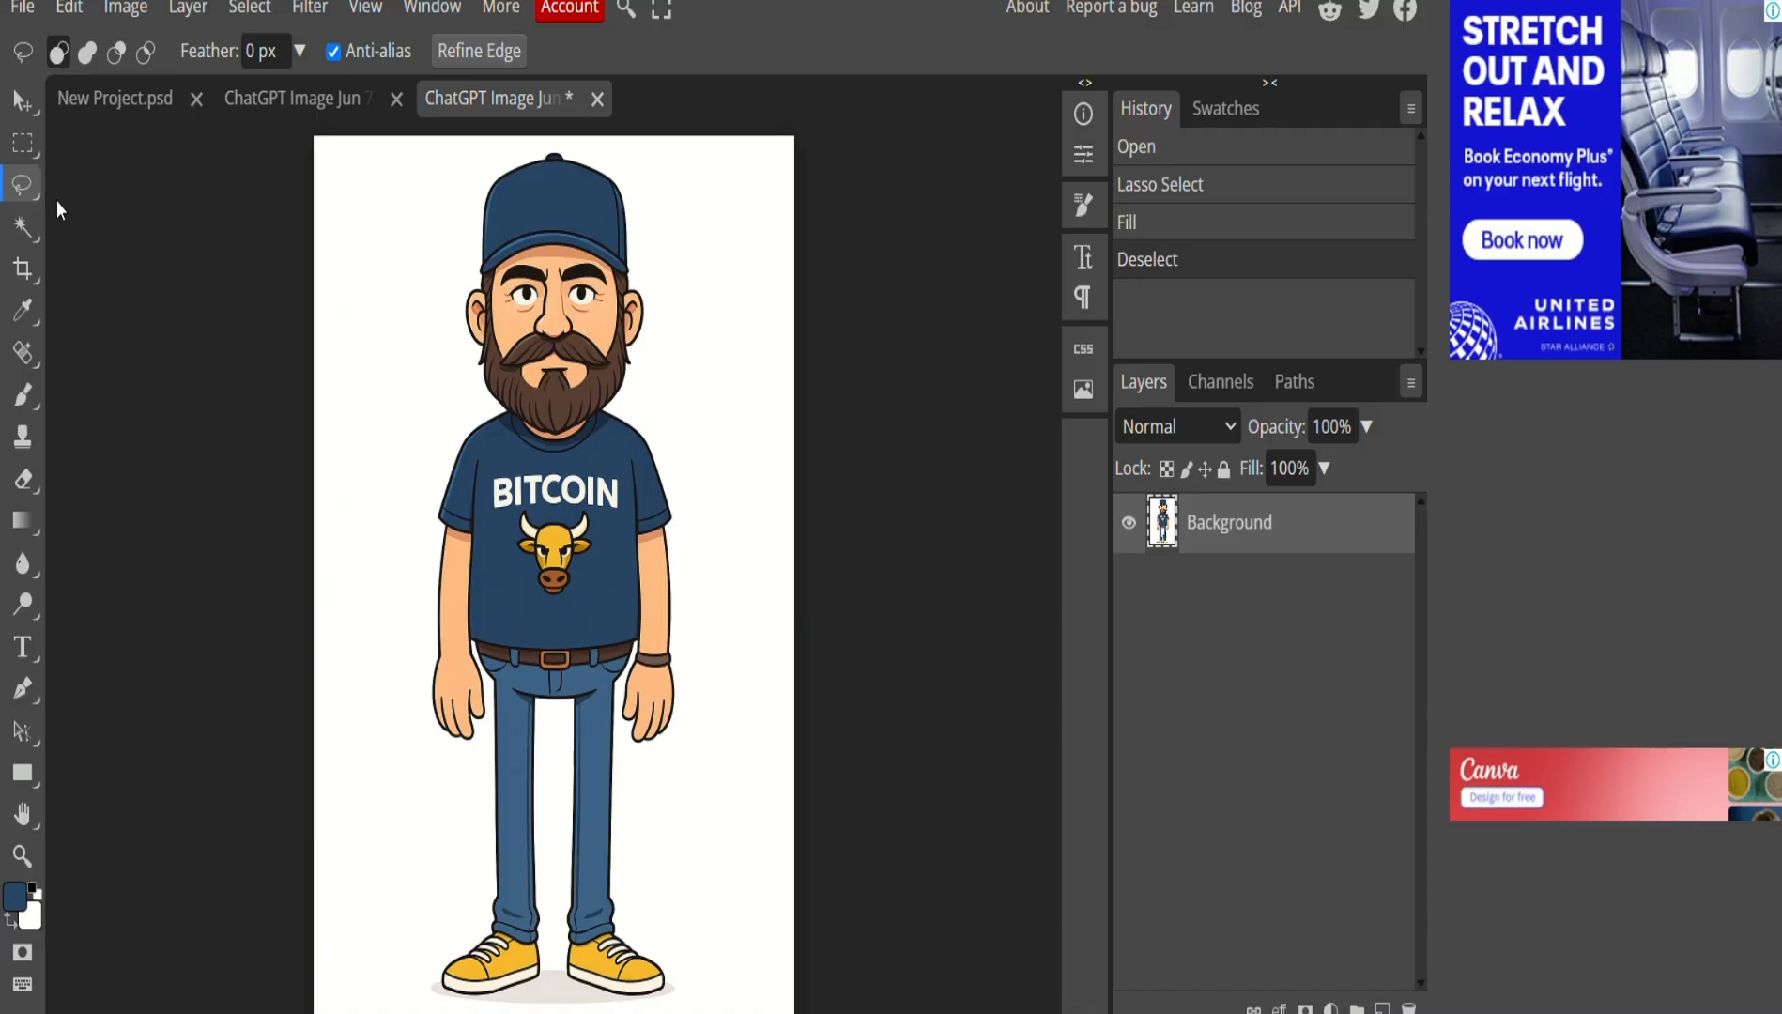
Lasso the BITCOIN shirt logo, fill it with navy, and deselect.
{"action": "mouse_move", "coordinate": [487, 465]}
{"action": "left_mouse_down"}
{"action": "mouse_move", "coordinate": [523, 483]}
{"action": "mouse_move", "coordinate": [591, 474]}
{"action": "left_mouse_up"}
{"action": "left_click_drag", "start_coordinate": [483, 474], "coordinate": [487, 468]}
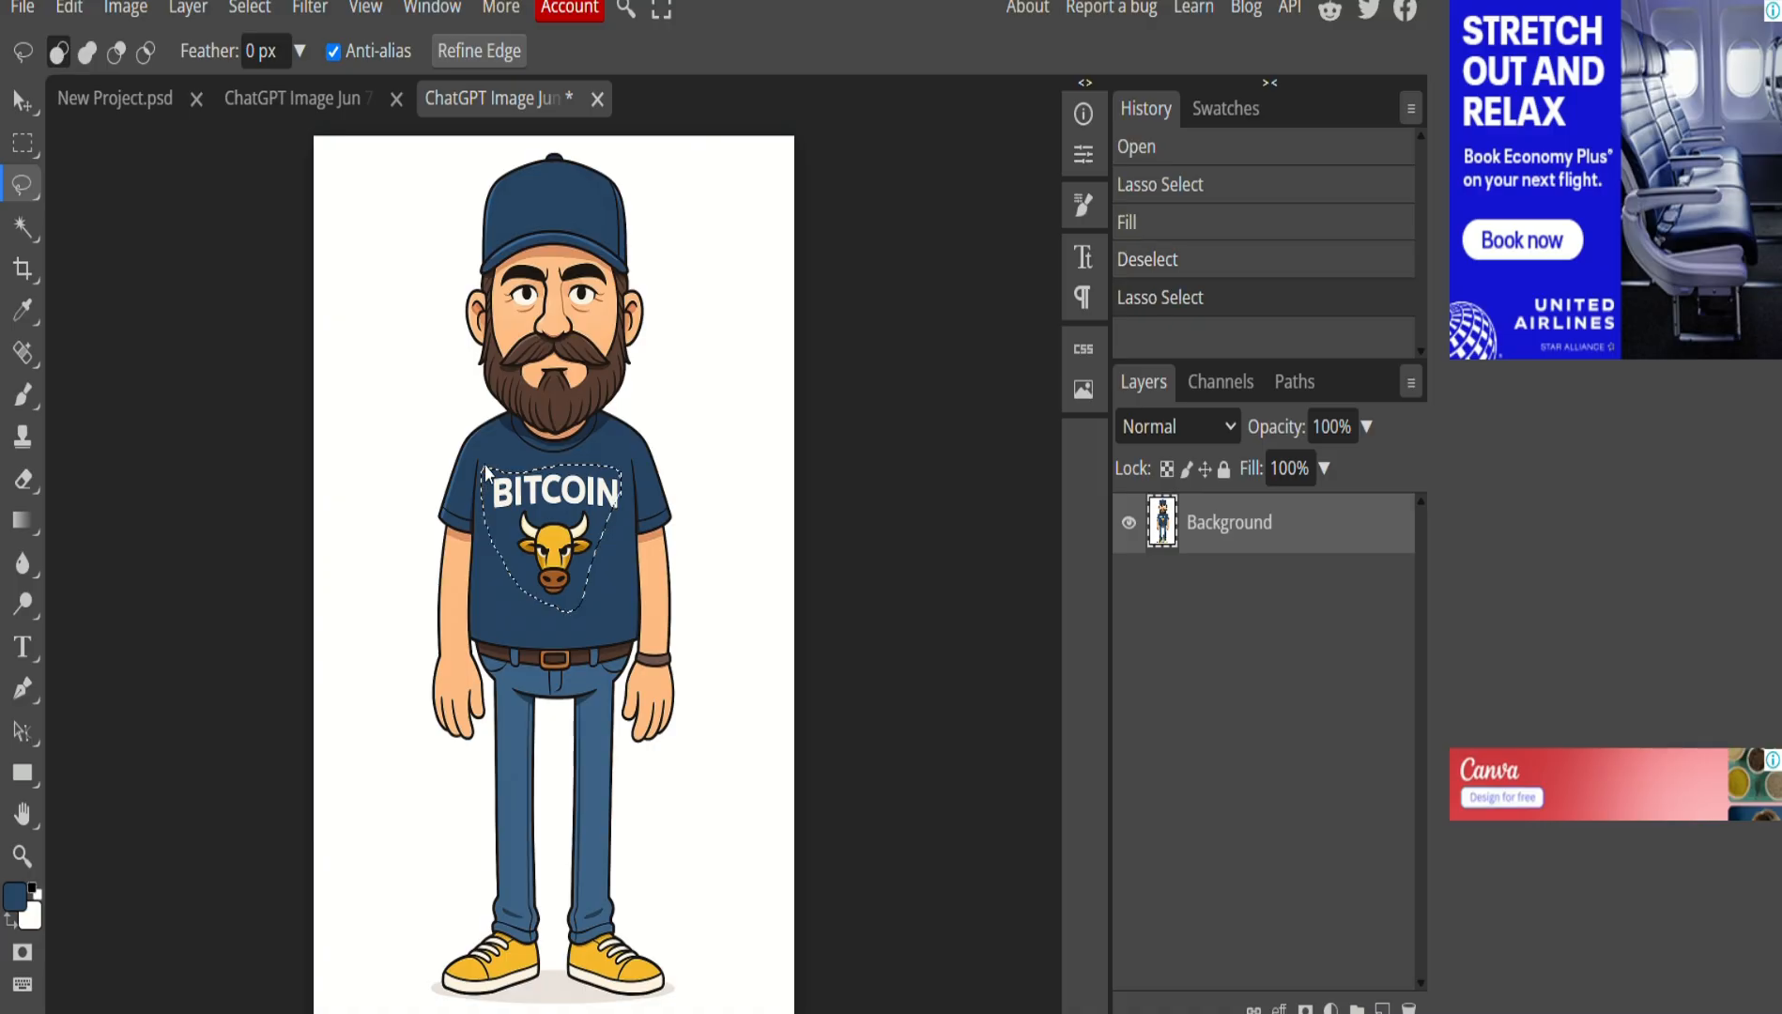
{"action": "left_click", "coordinate": [75, 8]}
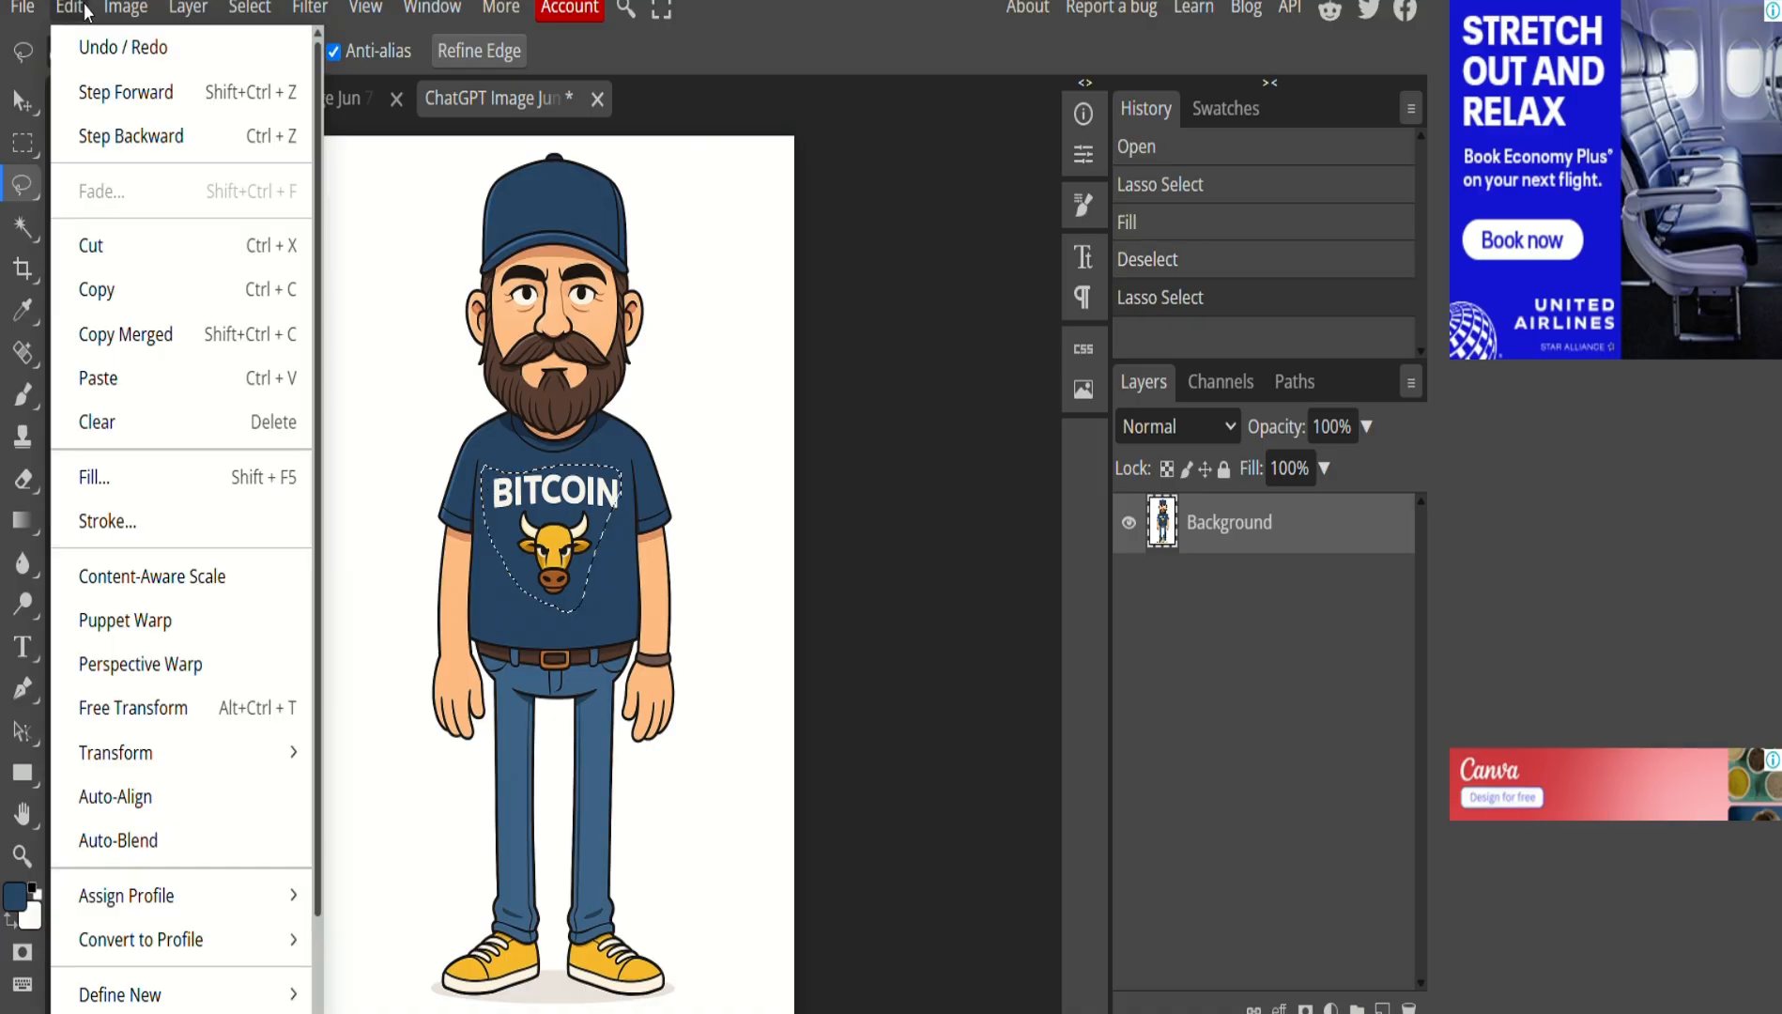
{"action": "left_click", "coordinate": [158, 469]}
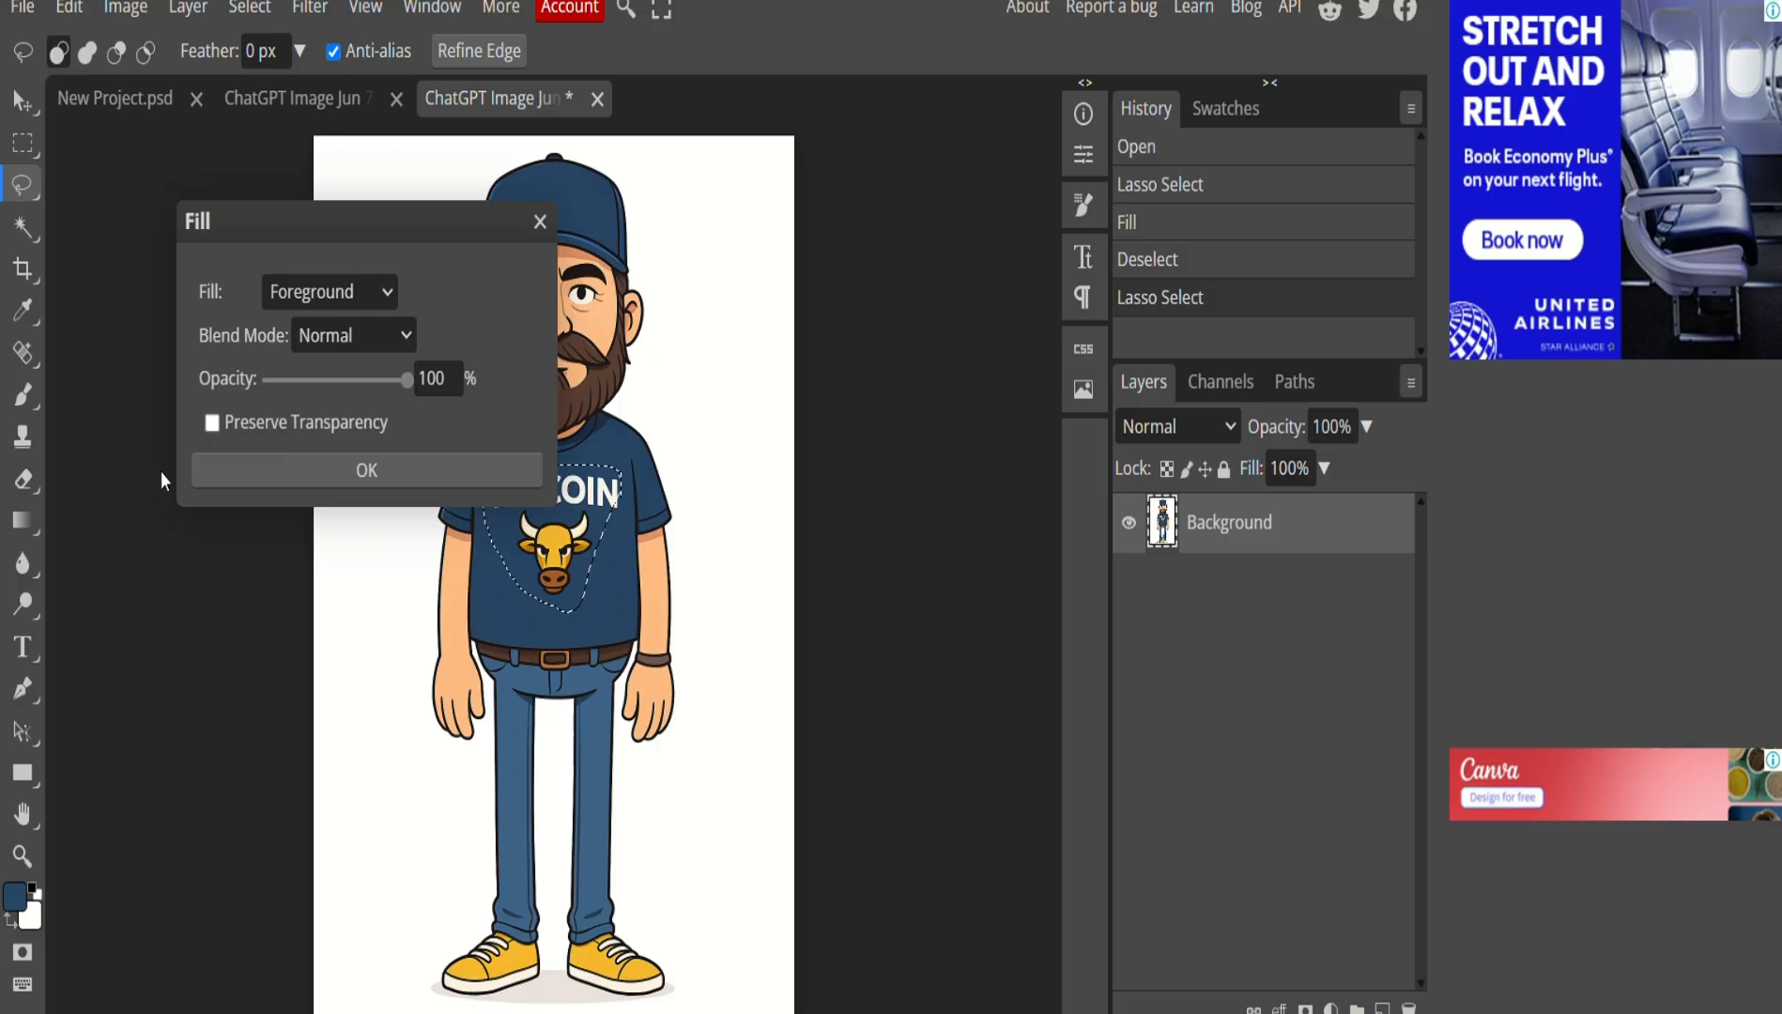
{"action": "left_click", "coordinate": [352, 484]}
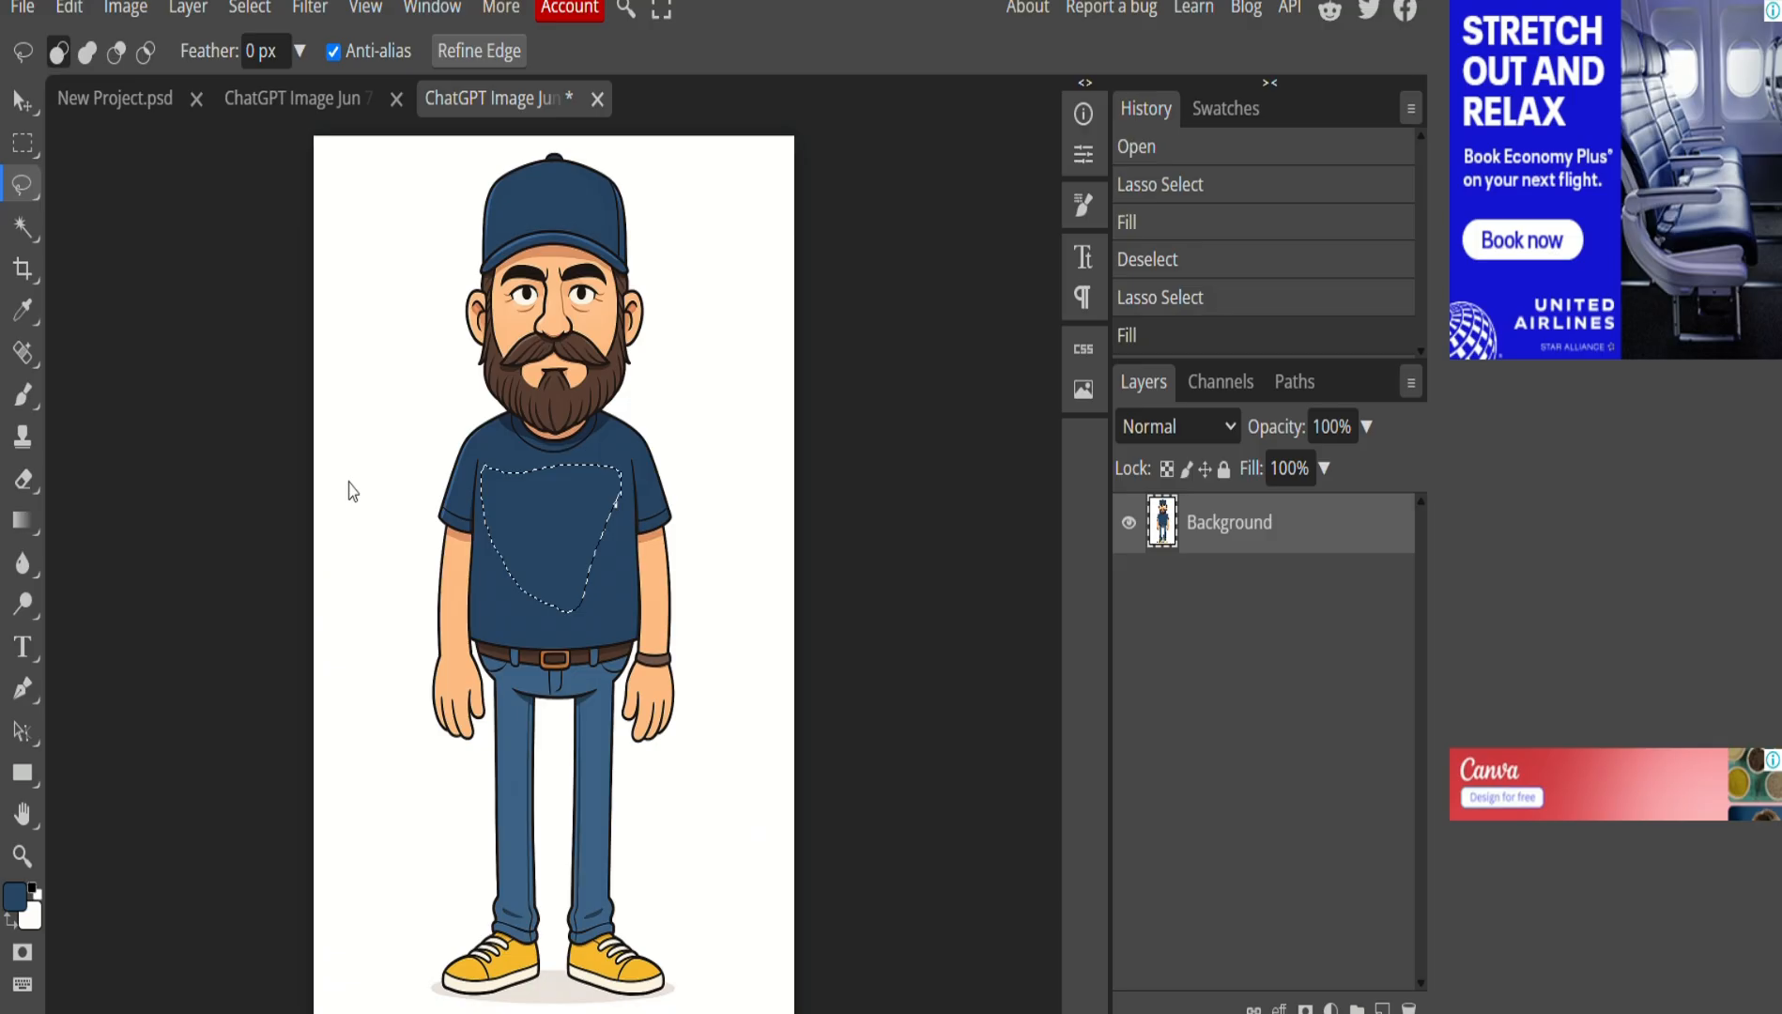
{"action": "left_click", "coordinate": [619, 455]}
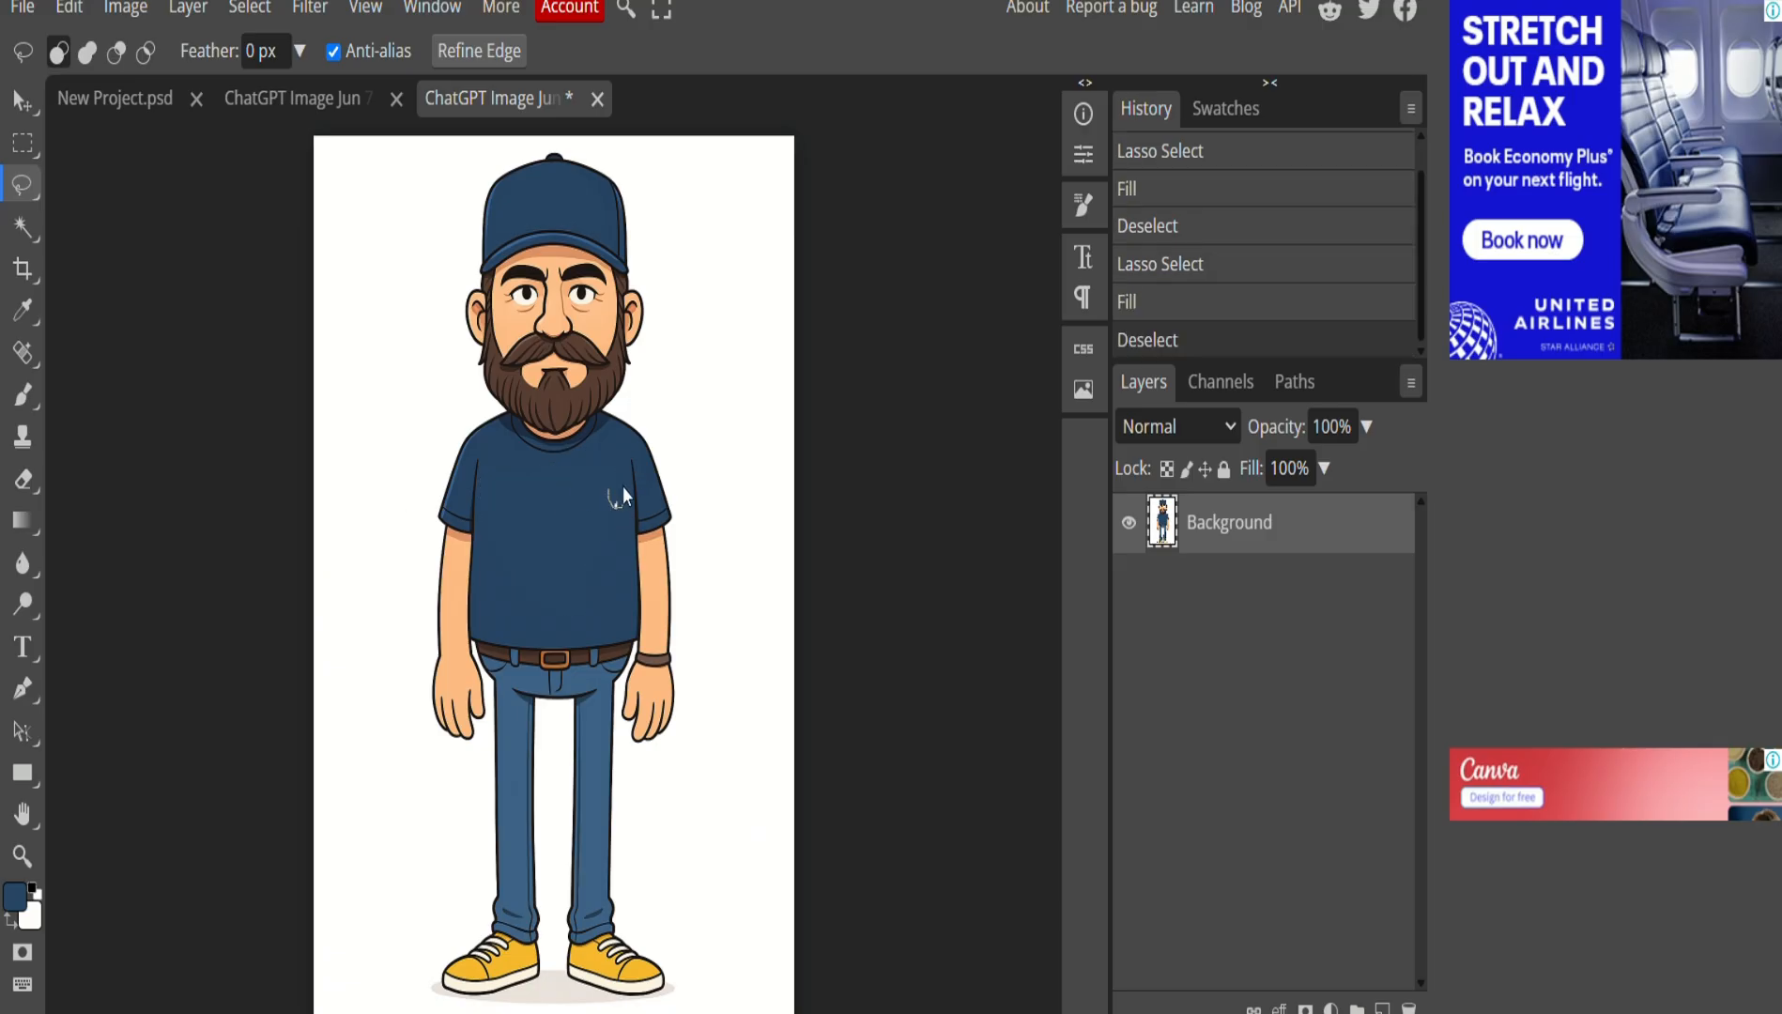
Lasso the leftover logo spot on the shirt, fill it navy, and deselect.
{"action": "left_click_drag", "start_coordinate": [602, 497], "coordinate": [599, 504]}
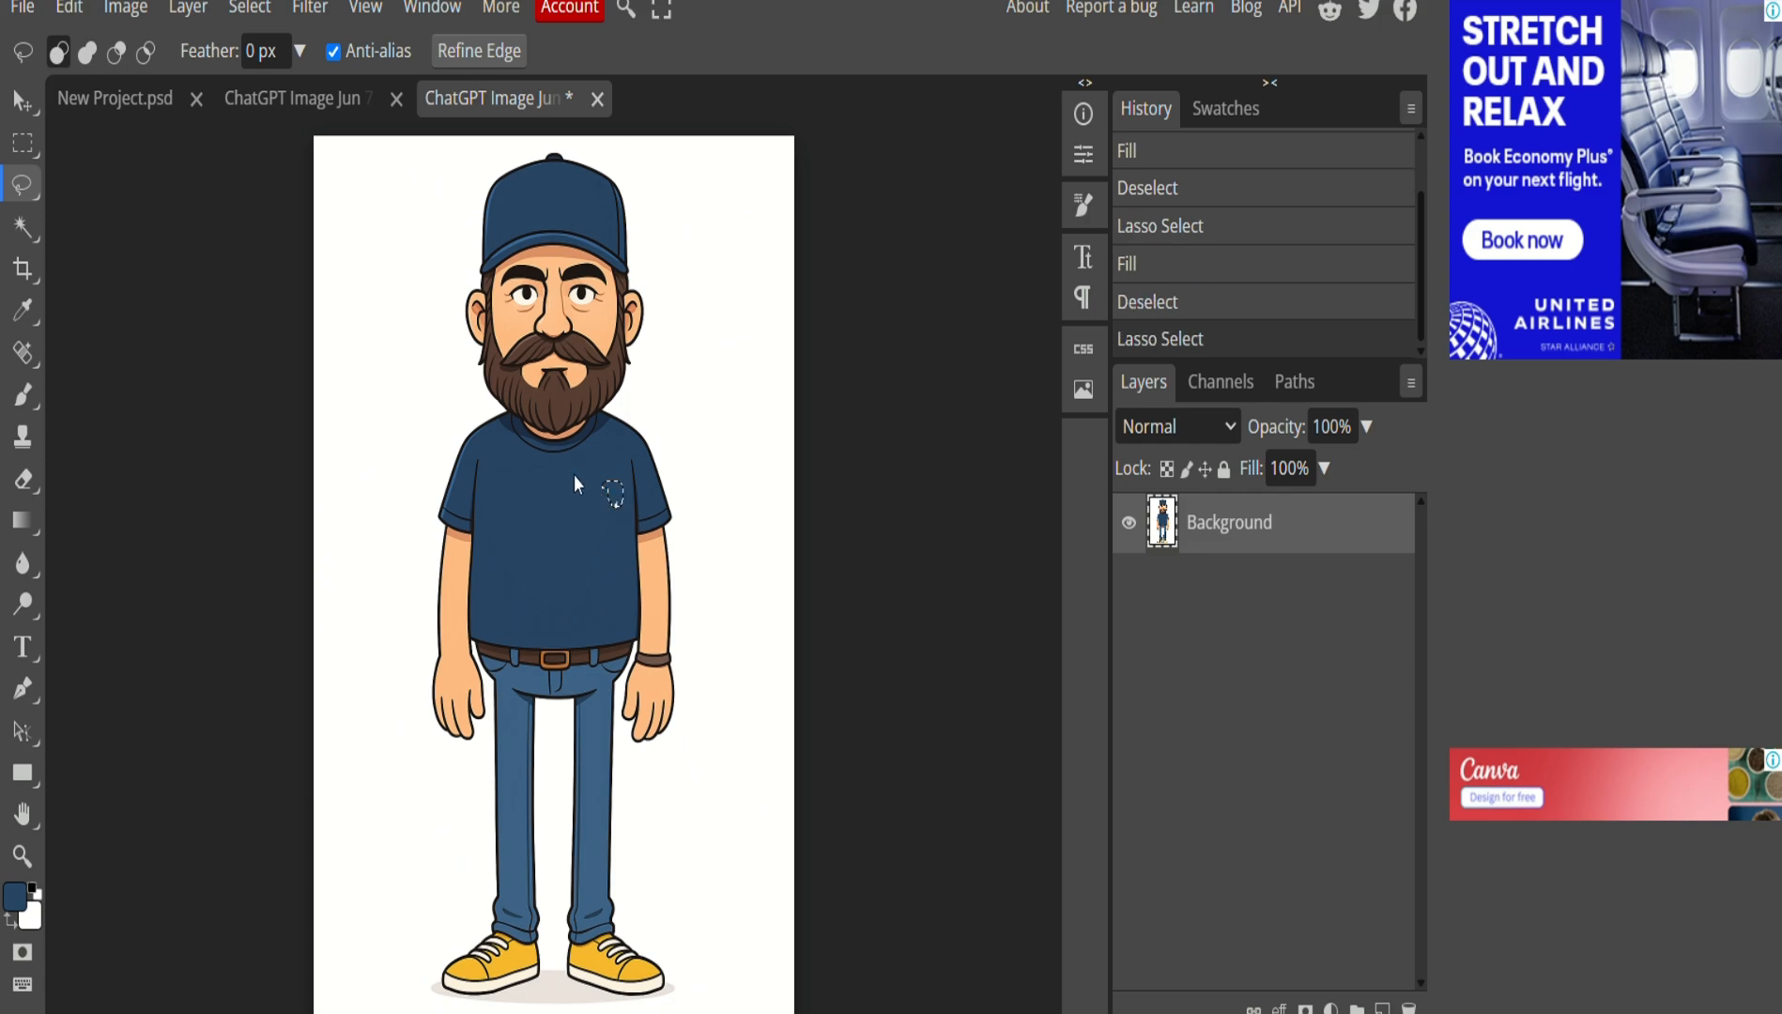
{"action": "left_click", "coordinate": [69, 8]}
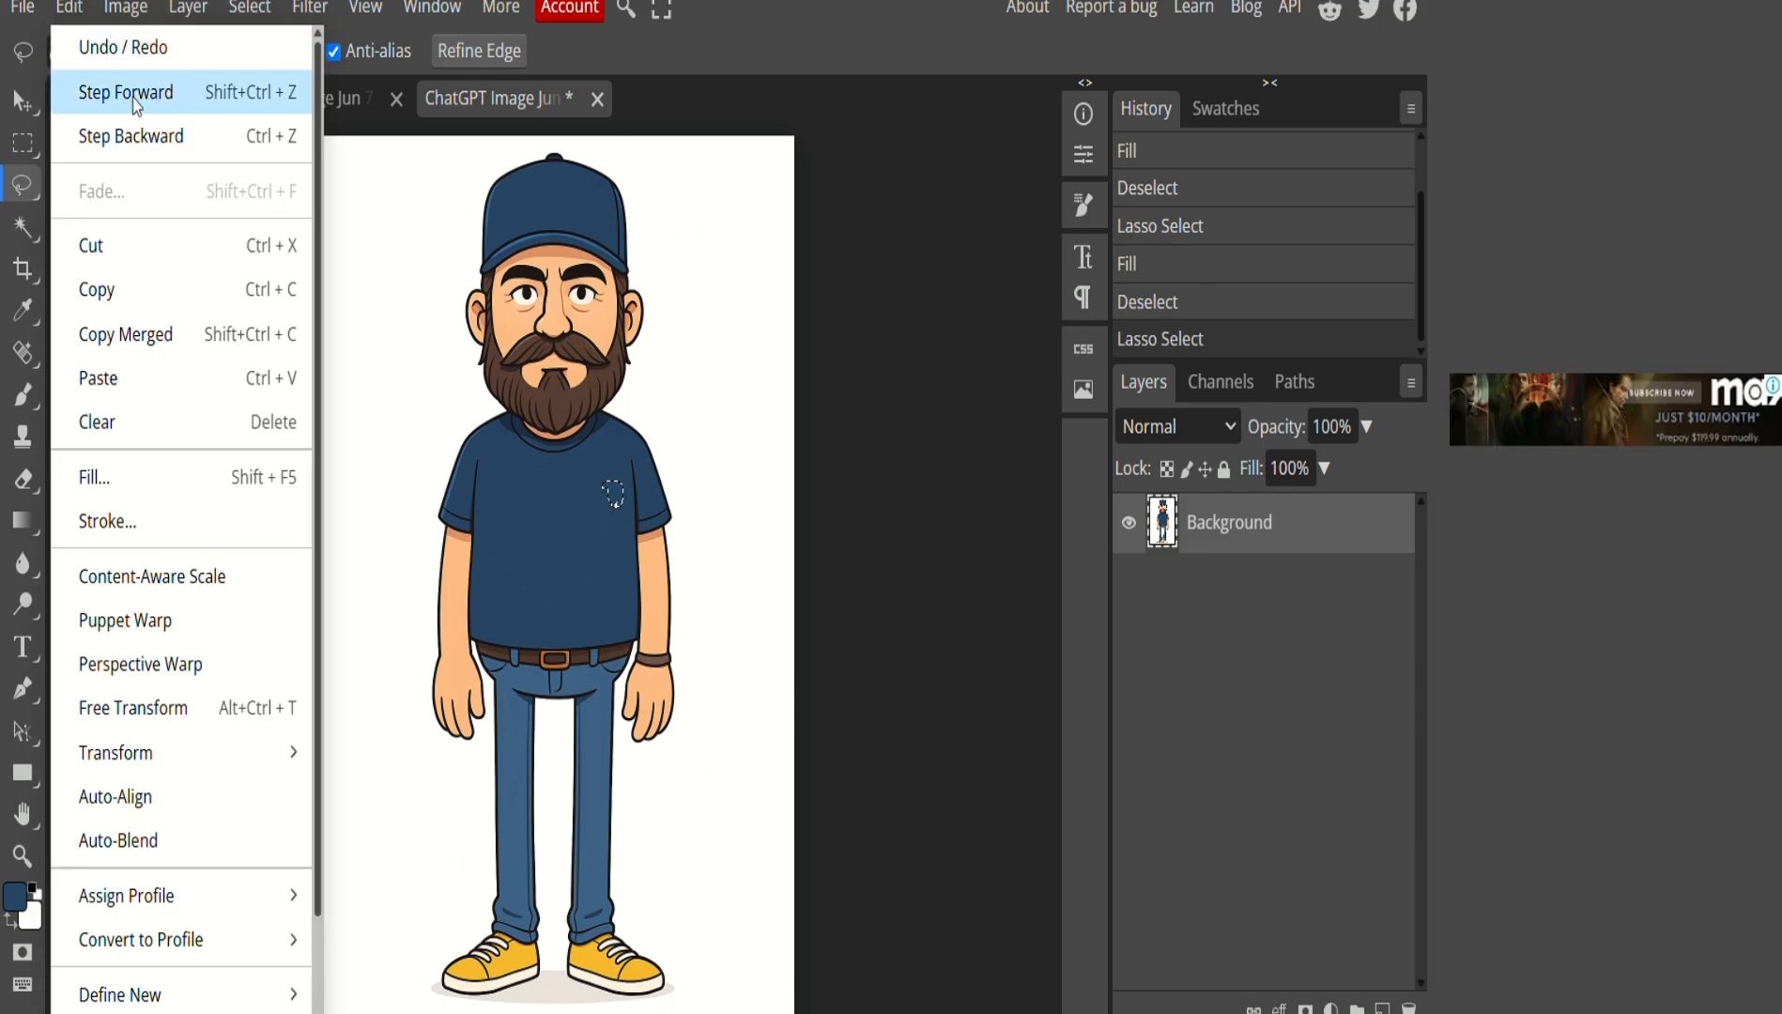
{"action": "left_click", "coordinate": [167, 481]}
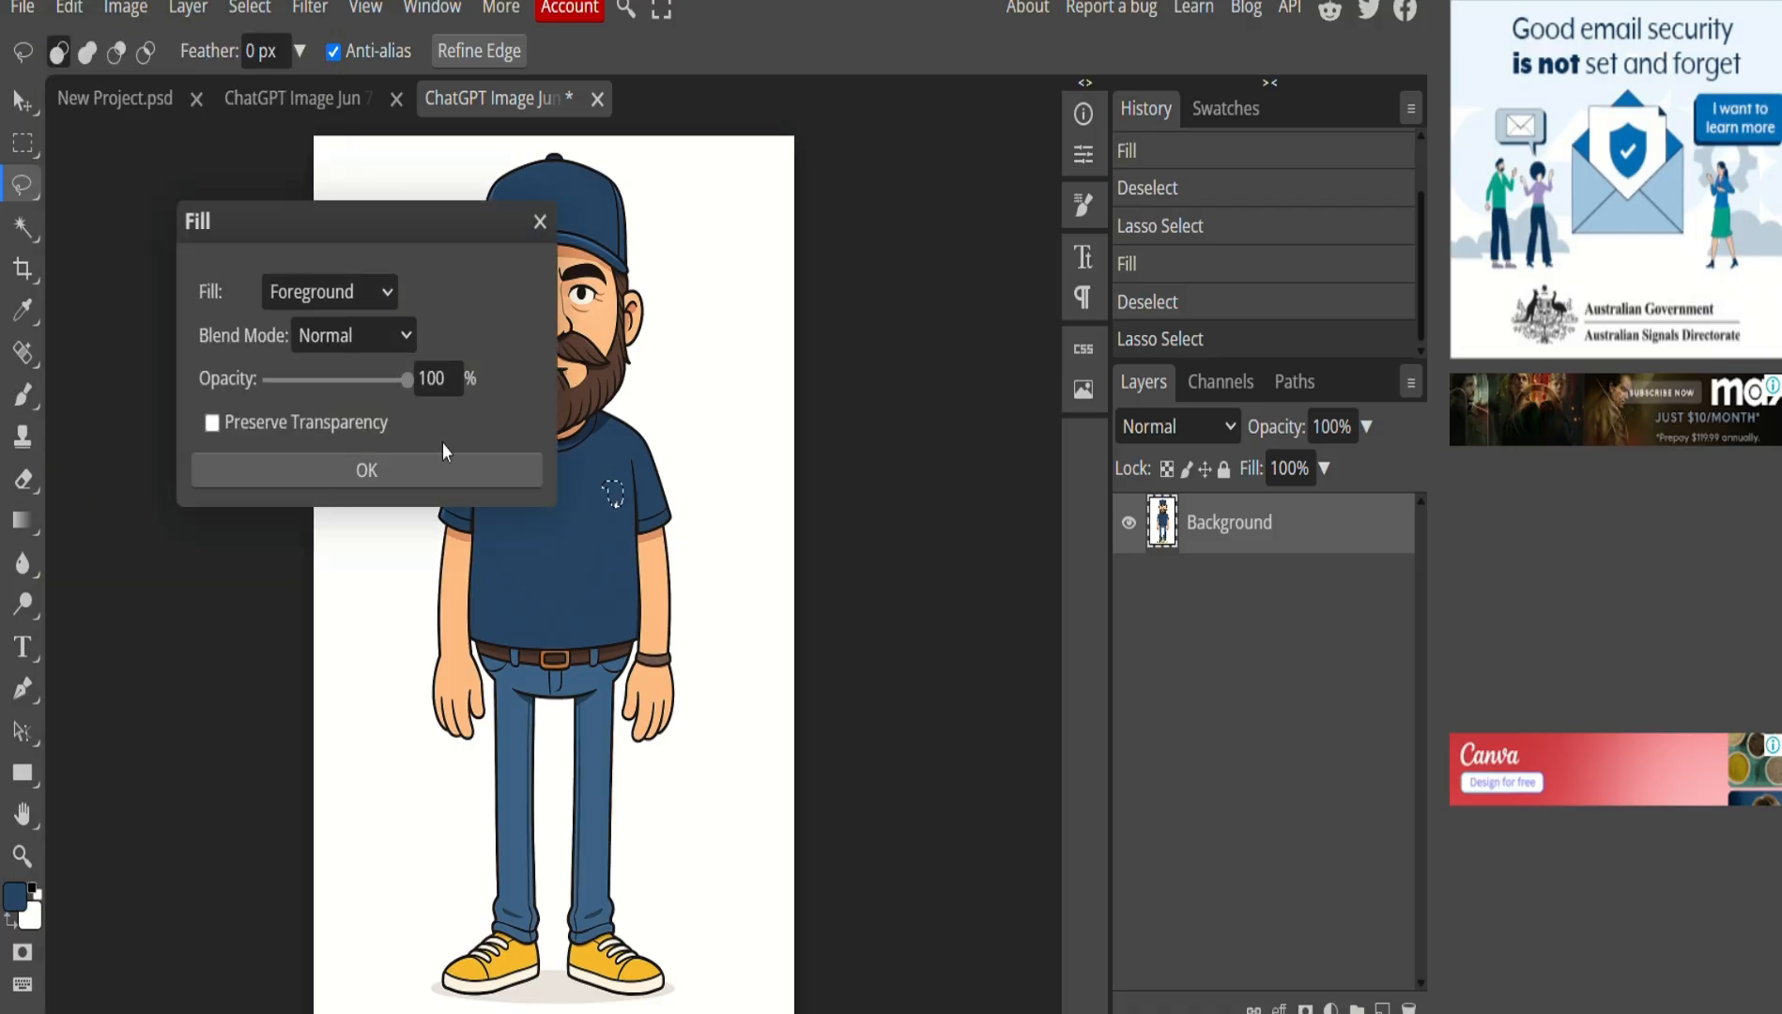
{"action": "left_click", "coordinate": [400, 467]}
{"action": "left_click", "coordinate": [554, 593]}
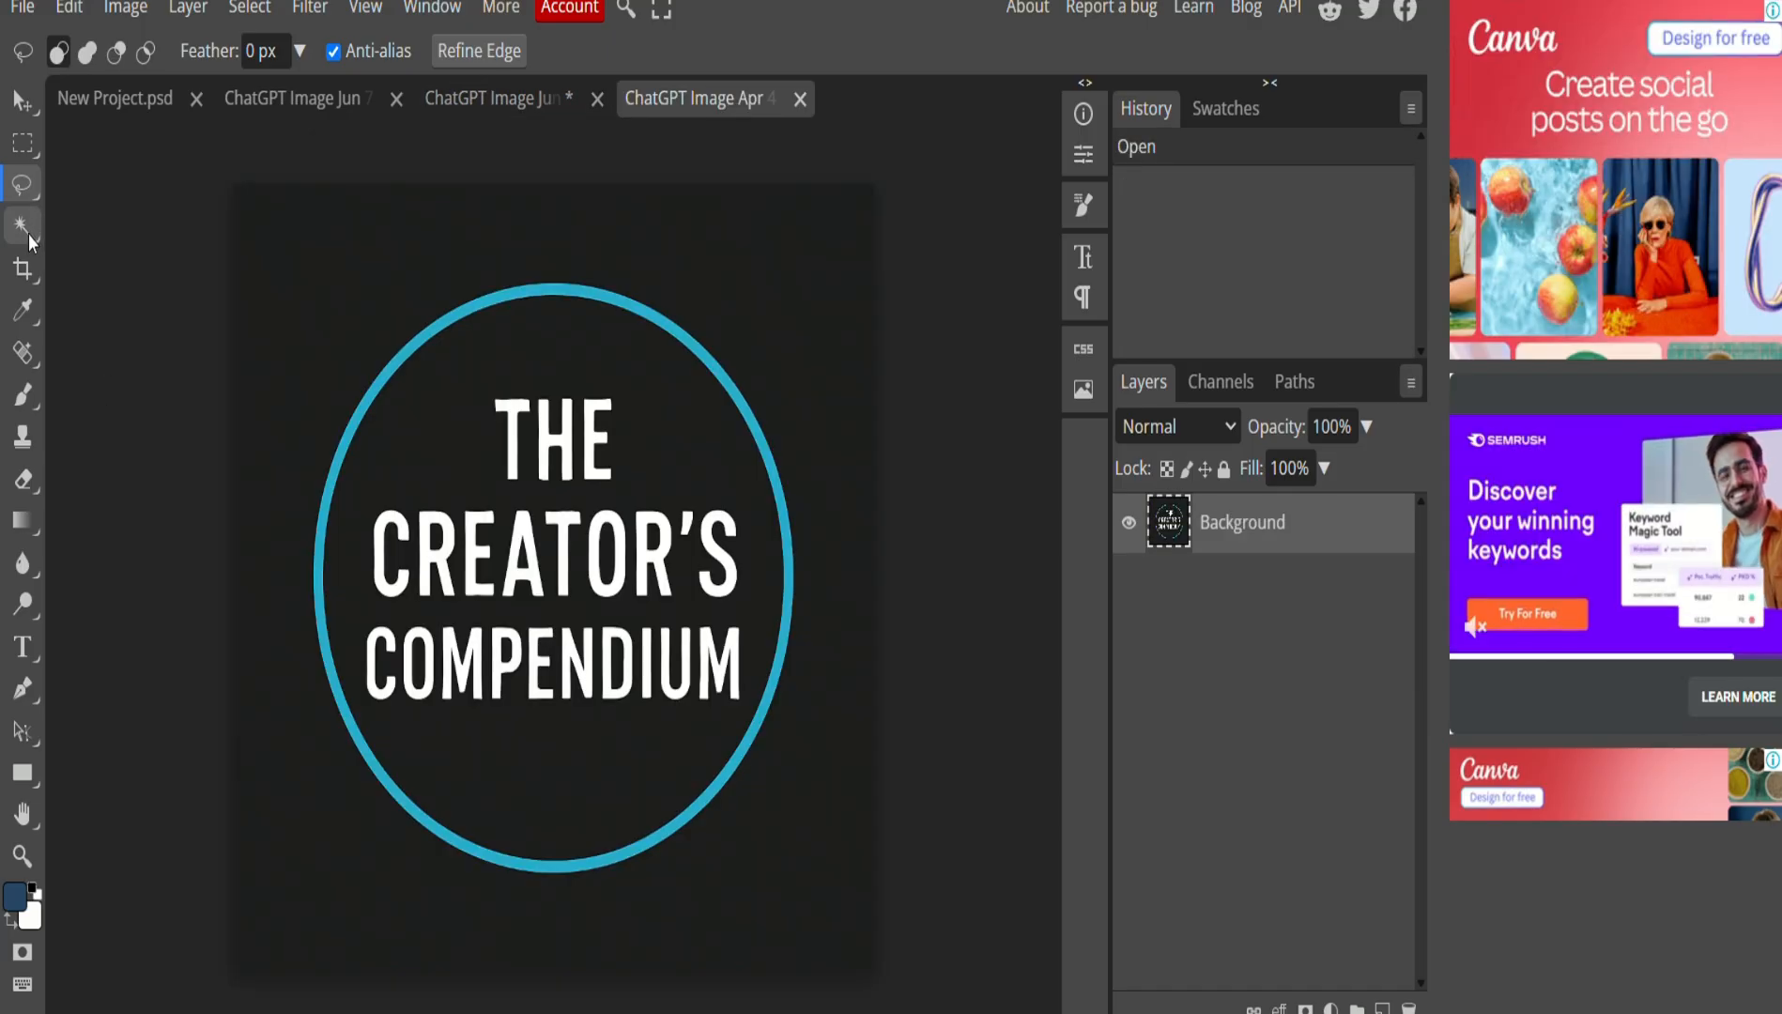
Magic-wand the dark background around the Creator's Compendium circle, fill it navy, and deselect.
{"action": "left_click", "coordinate": [26, 231]}
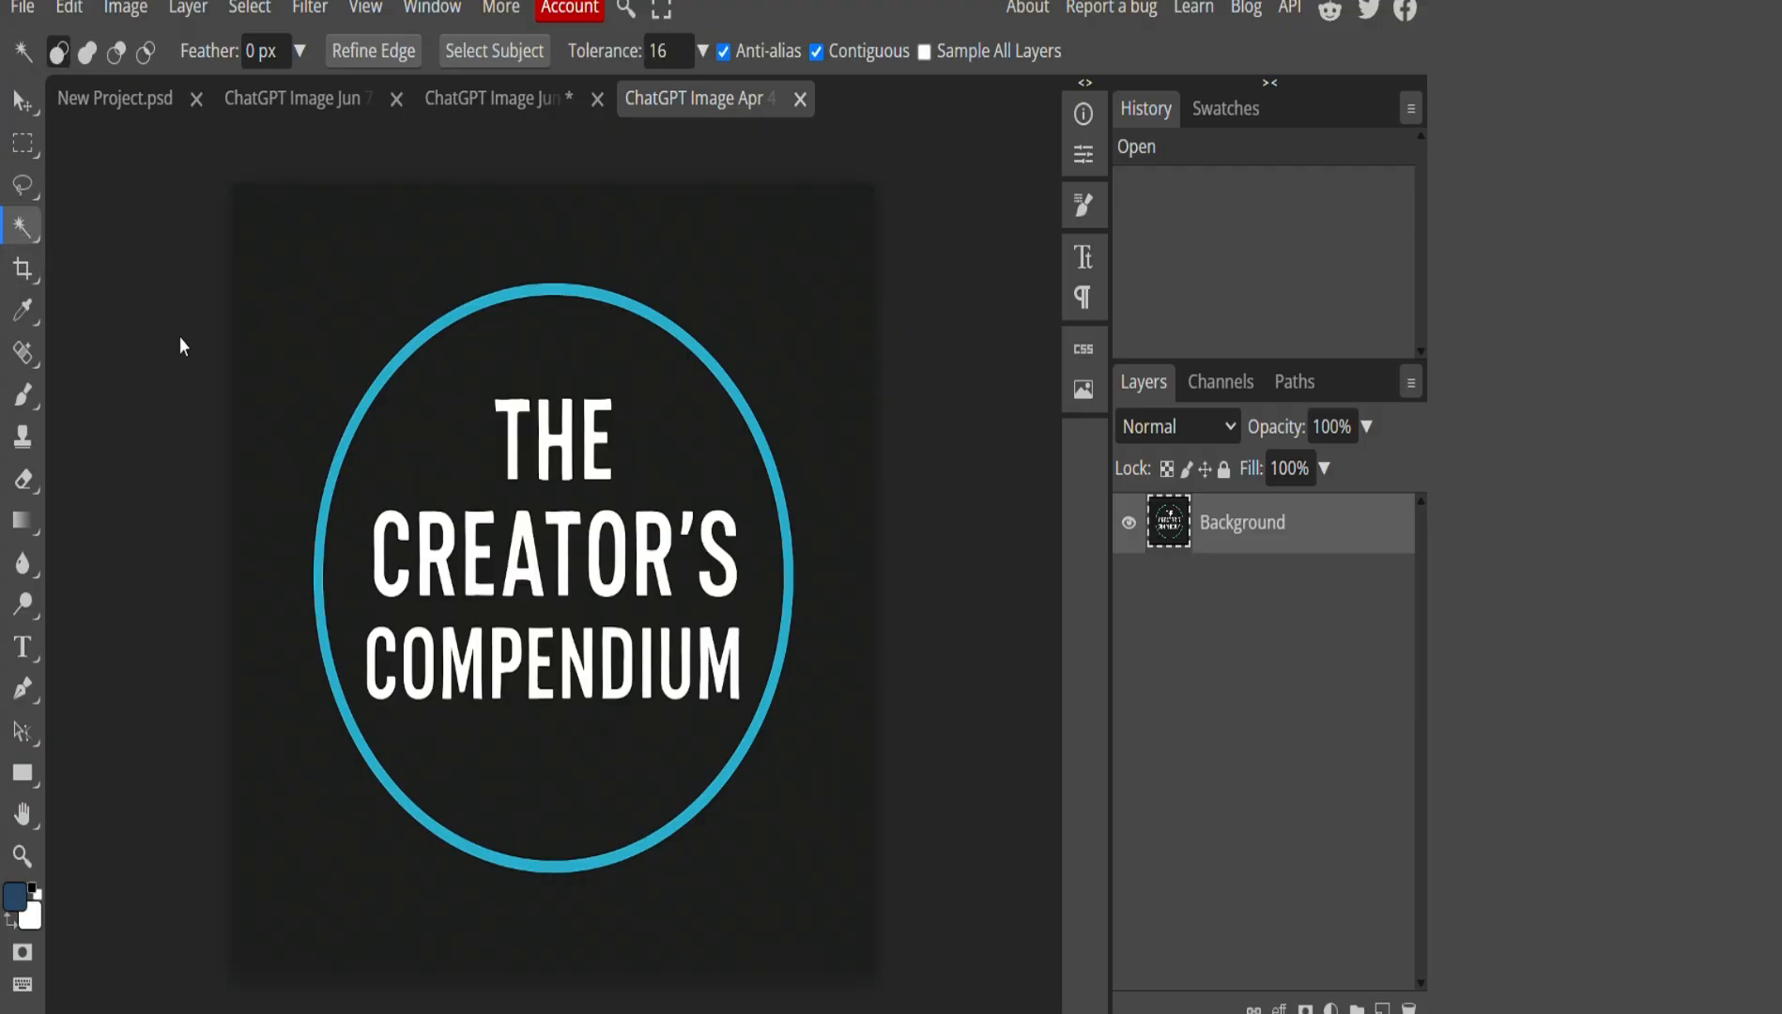
{"action": "left_click", "coordinate": [335, 311]}
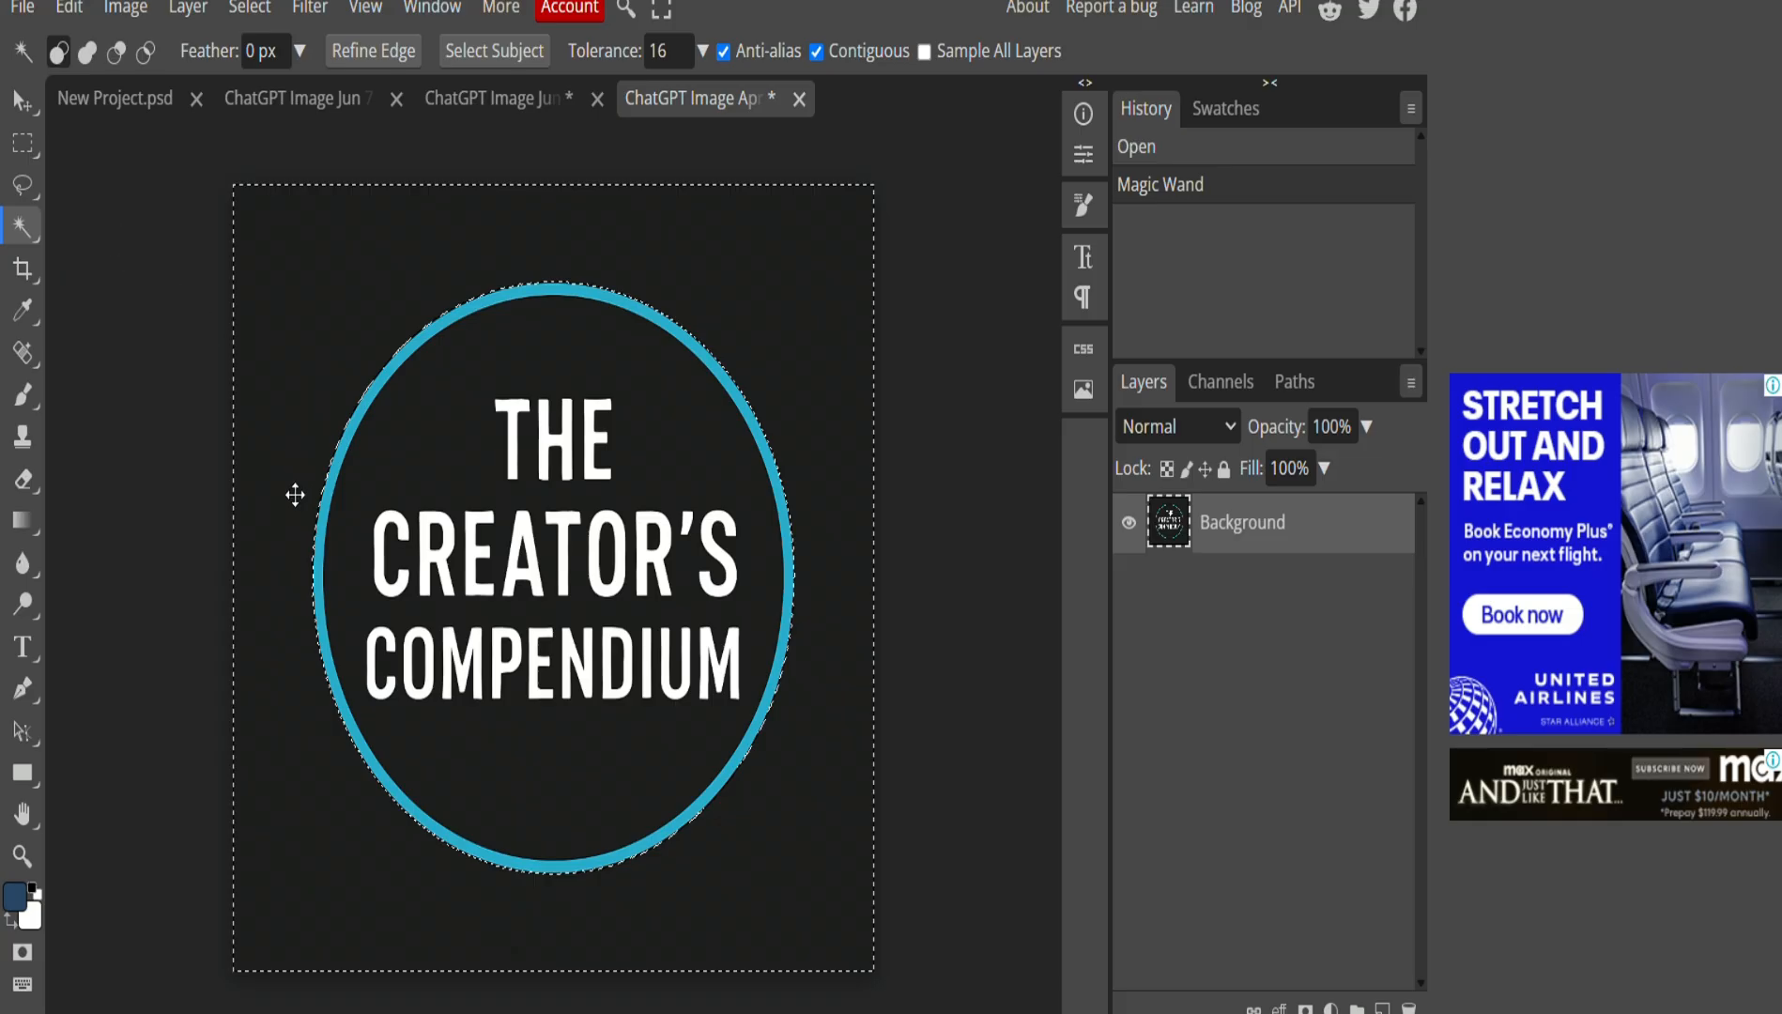
{"action": "left_click", "coordinate": [71, 9]}
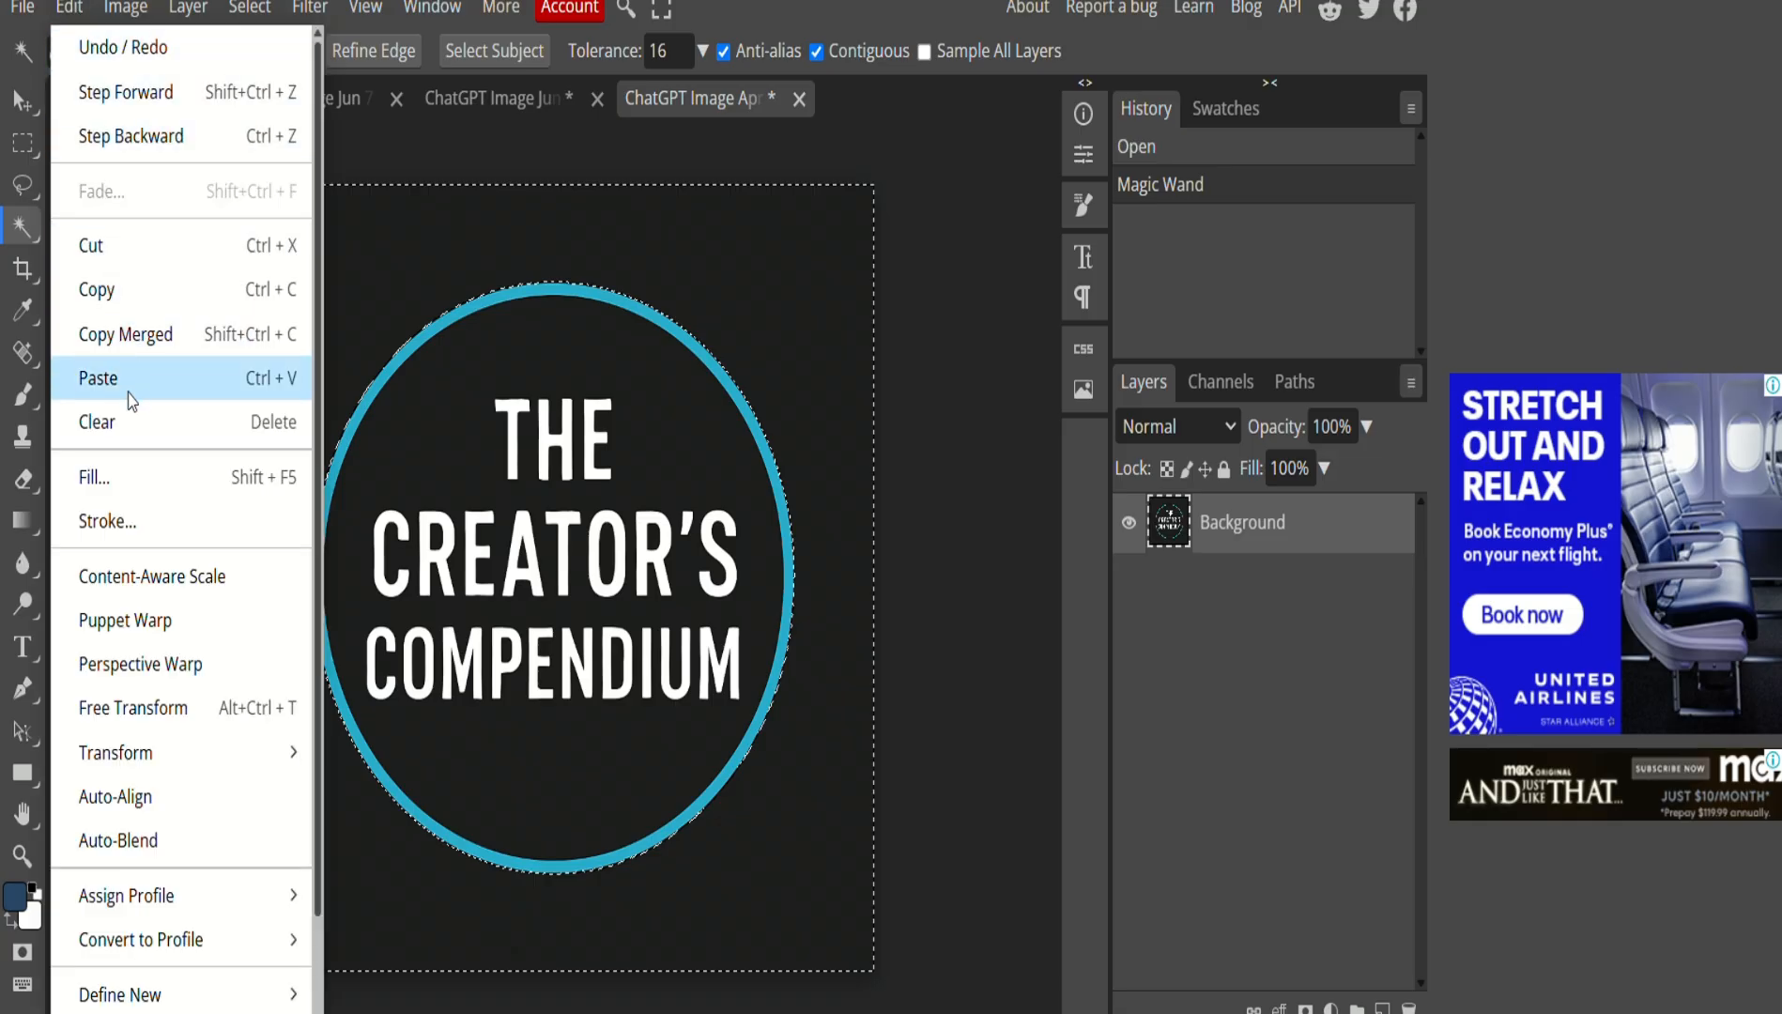
{"action": "left_click", "coordinate": [129, 481]}
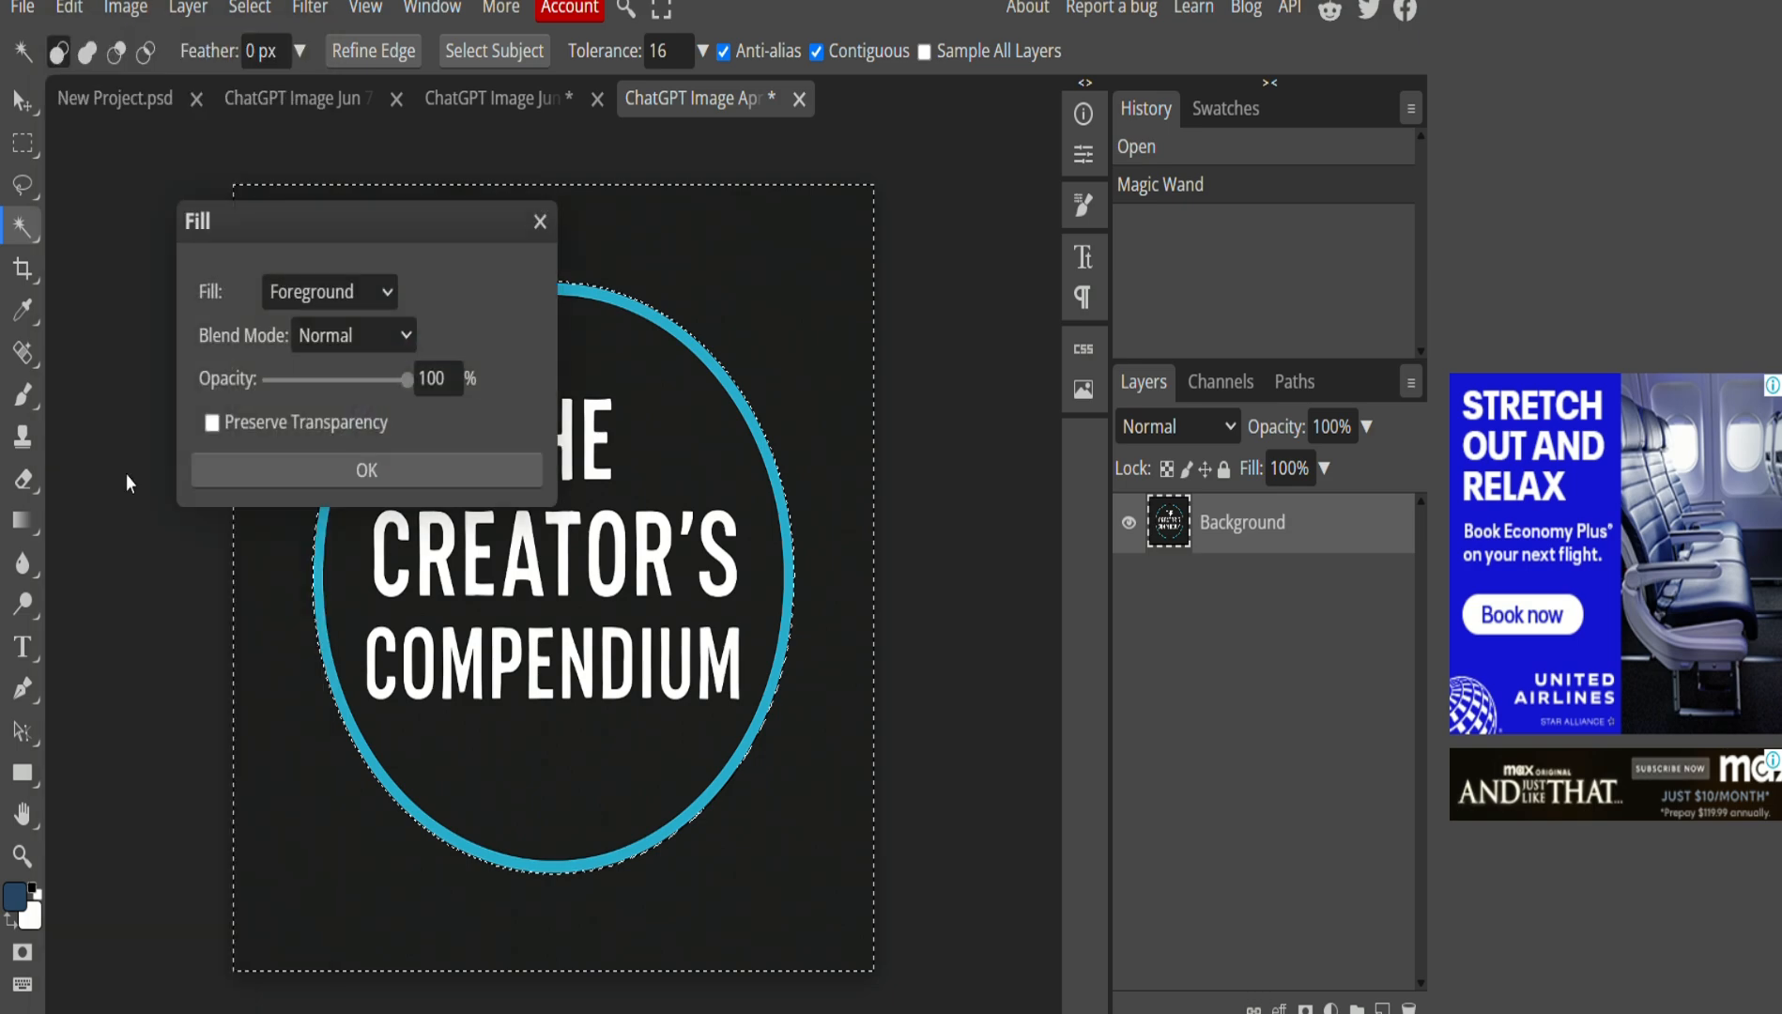
{"action": "left_click", "coordinate": [375, 464]}
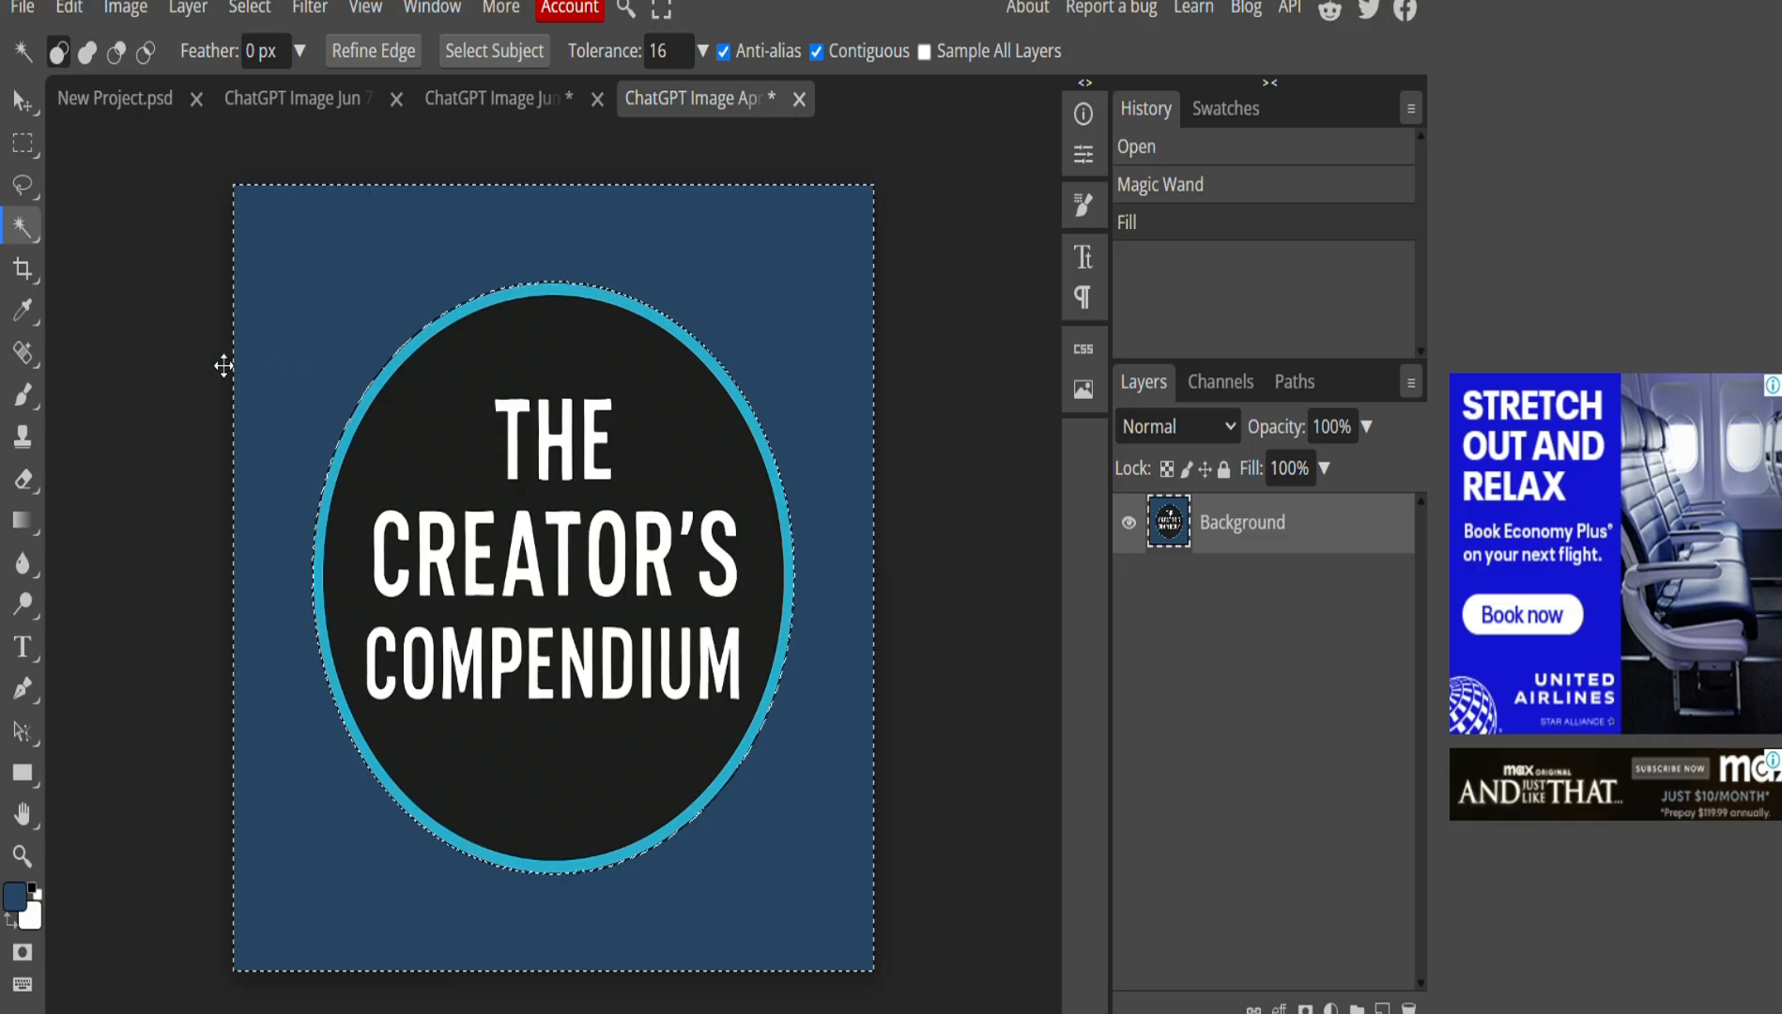
{"action": "left_click", "coordinate": [207, 372]}
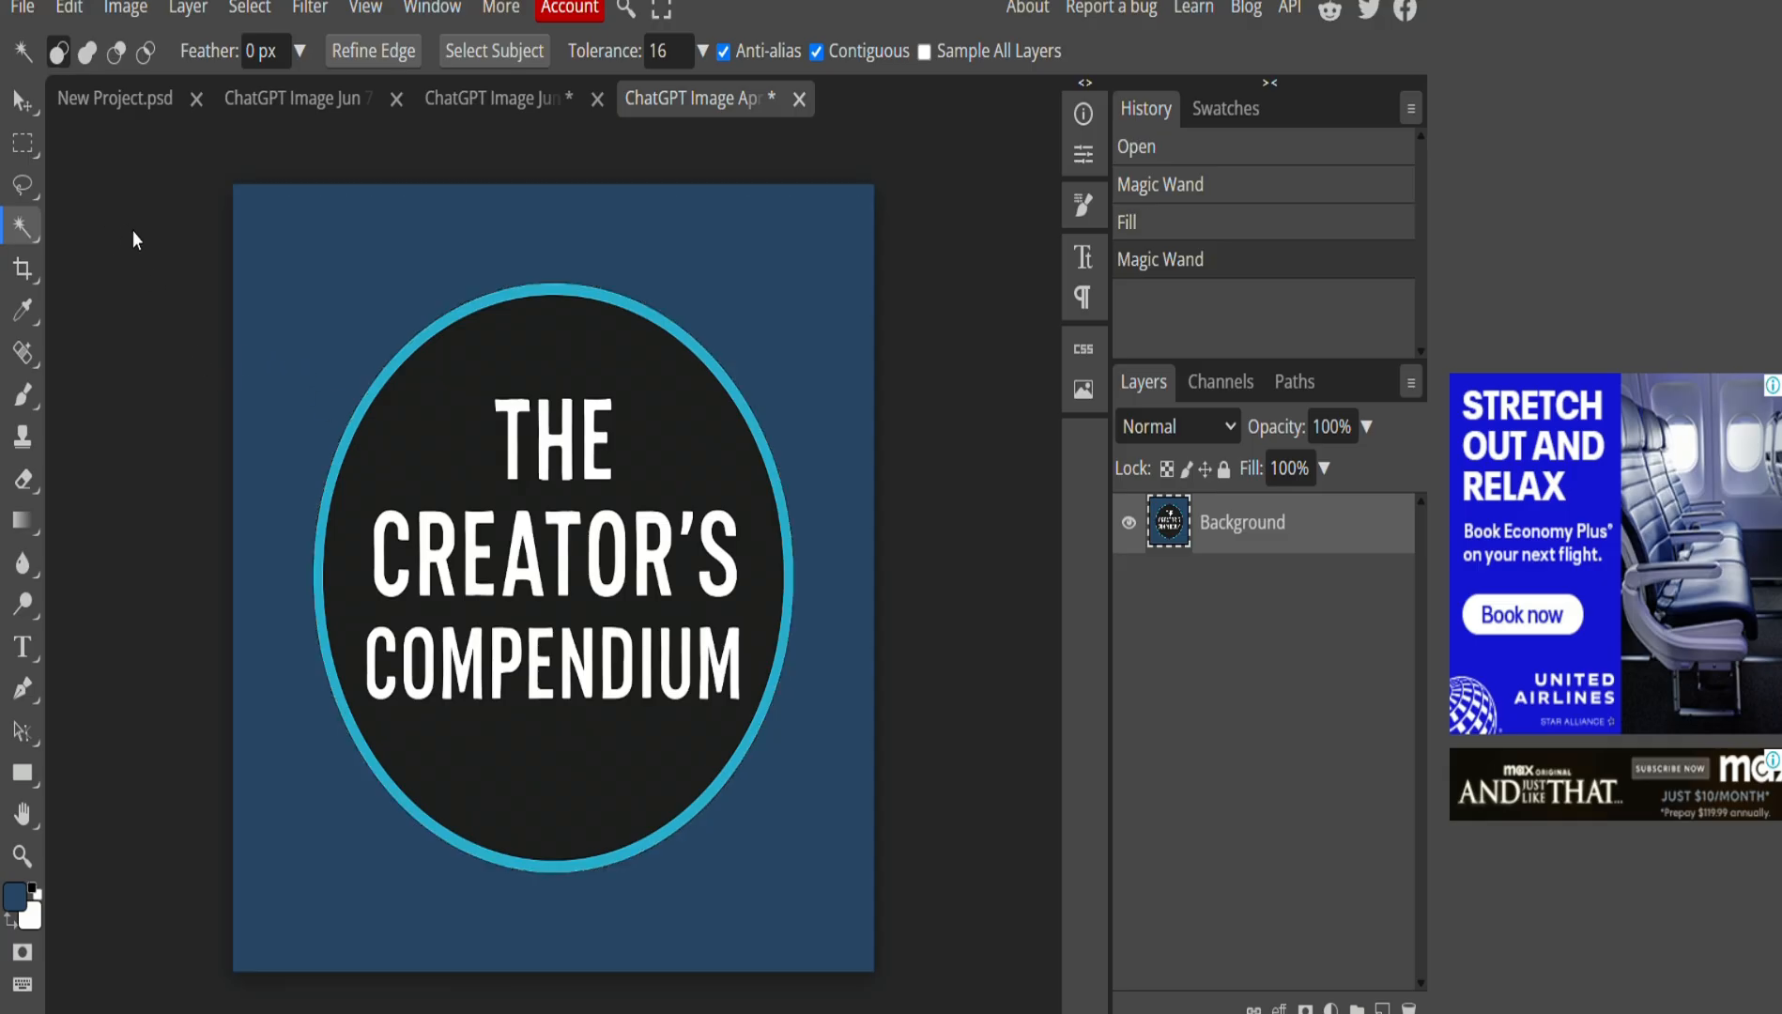
Copy the whole Creator's Compendium canvas and paste it into the cartoon man image.
{"action": "left_click", "coordinate": [23, 145]}
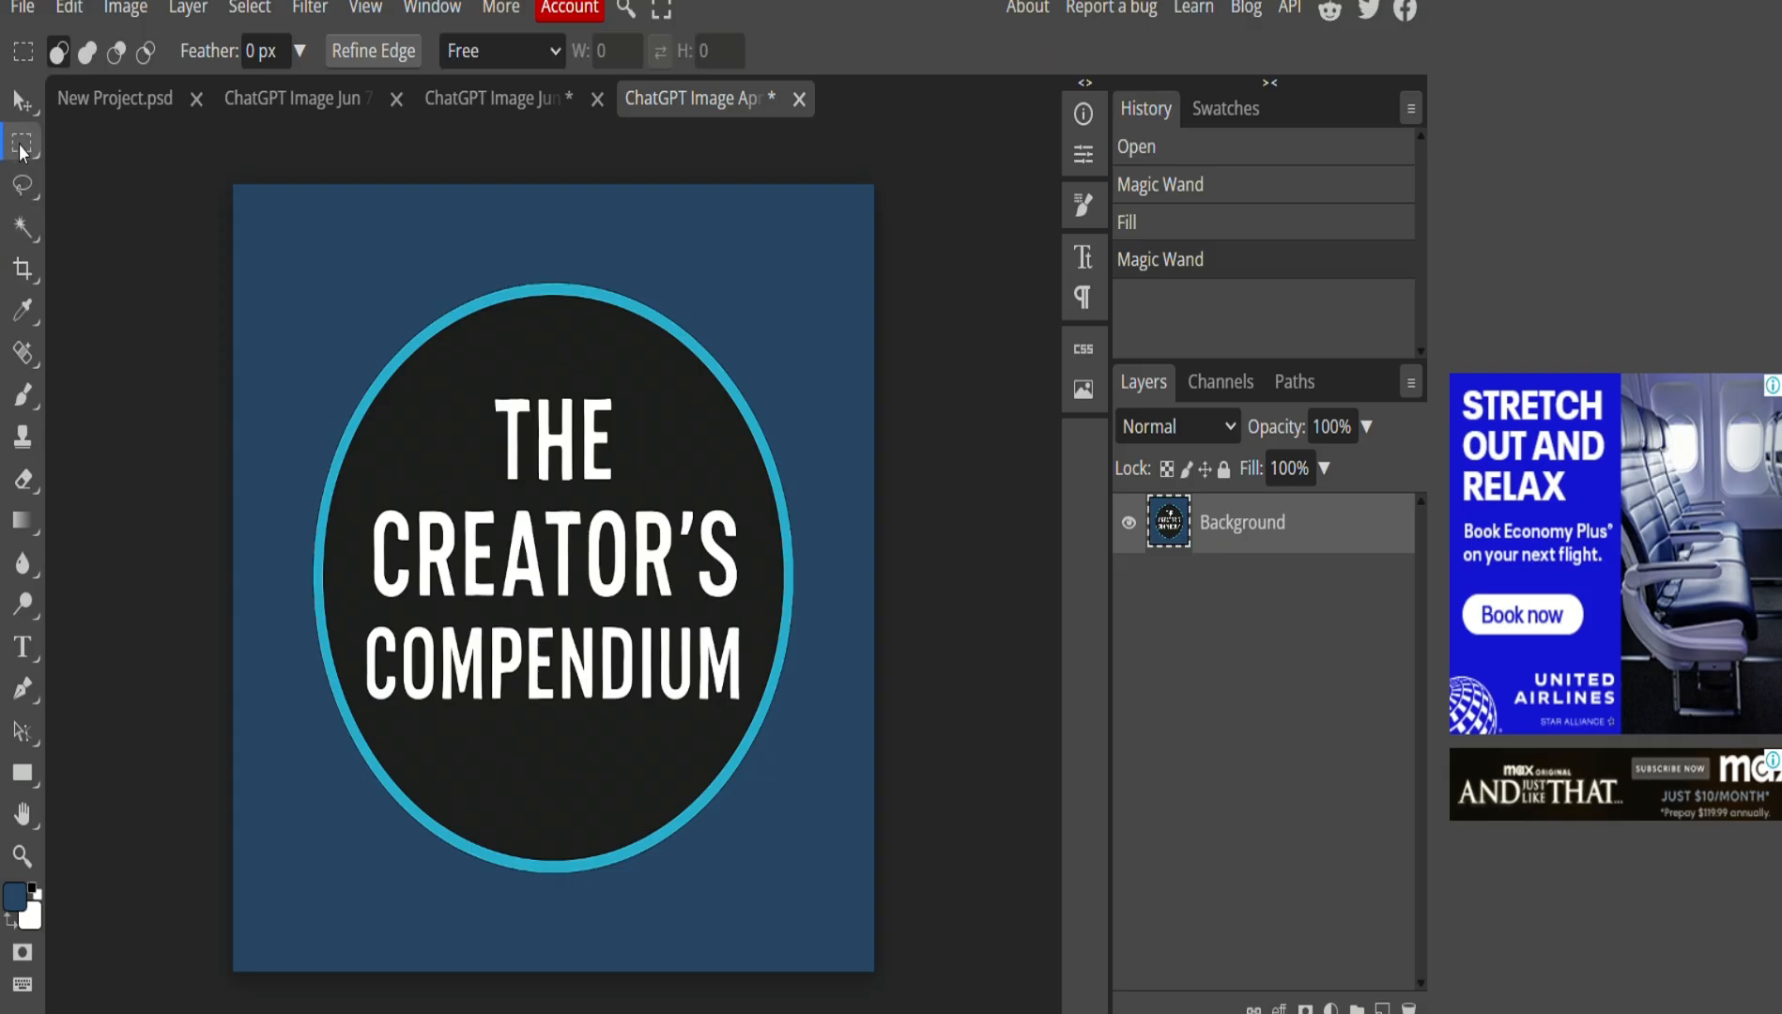
{"action": "left_click_drag", "start_coordinate": [195, 171], "coordinate": [917, 1006]}
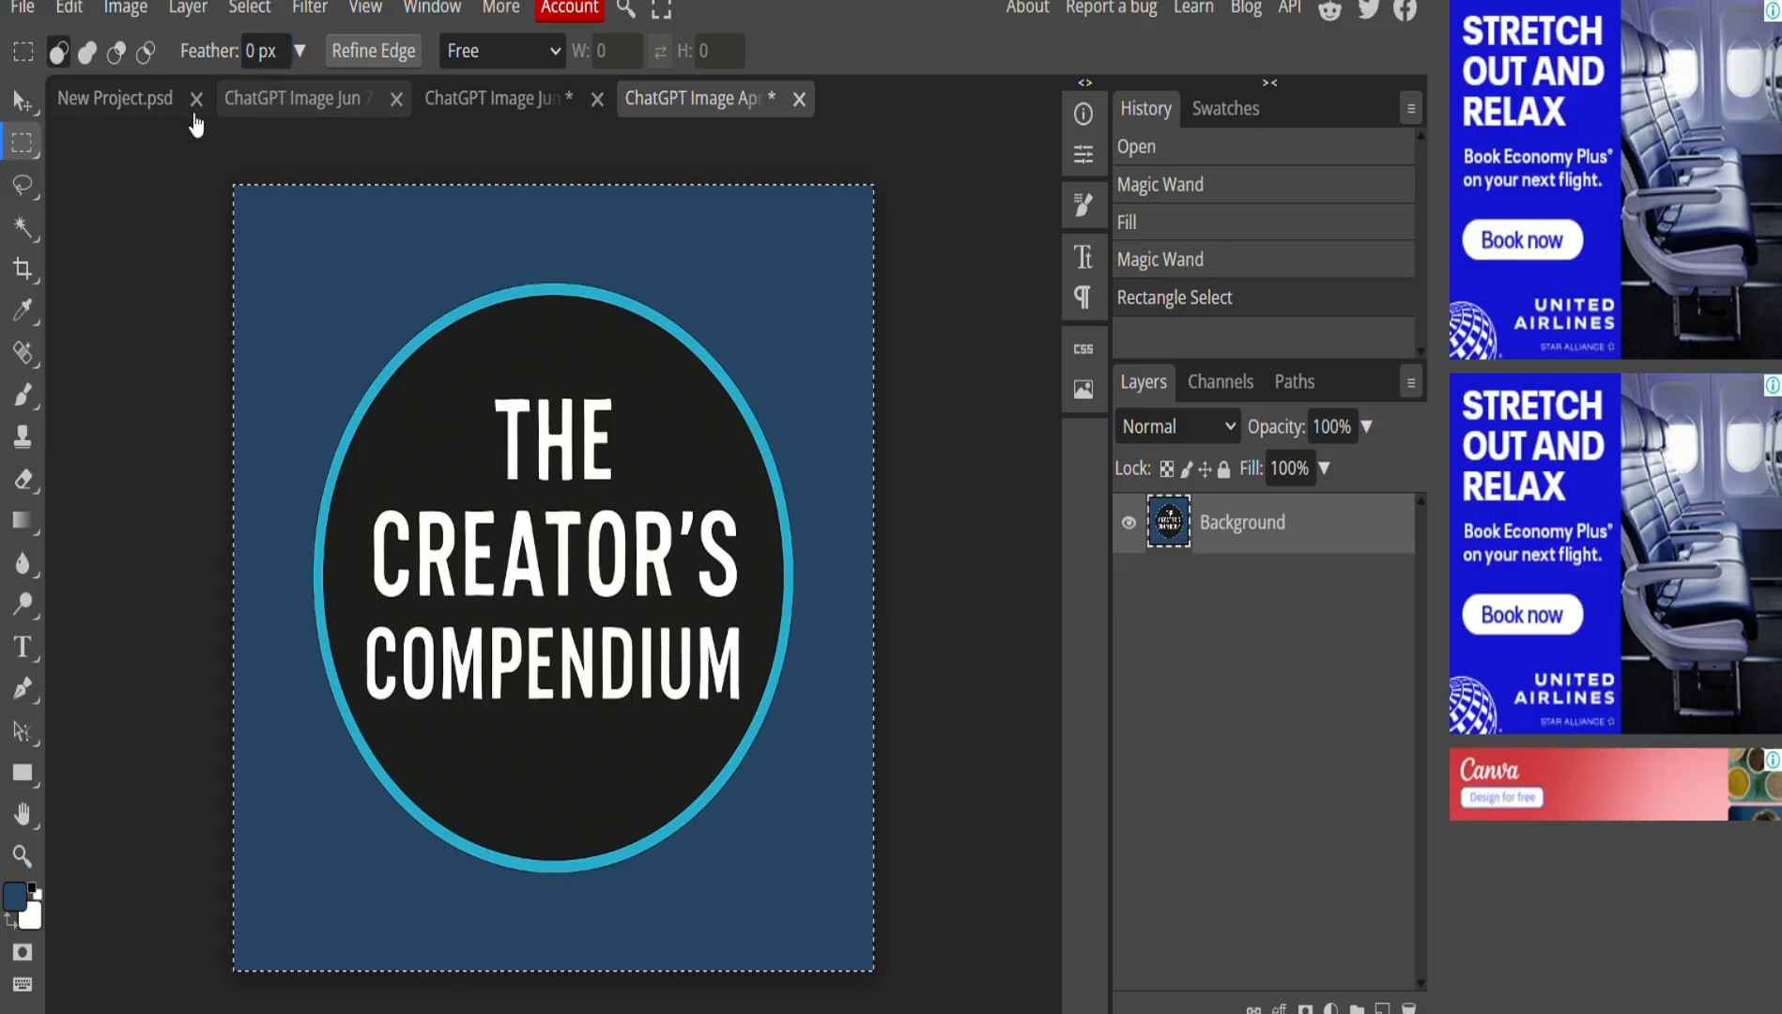
{"action": "left_click", "coordinate": [476, 104]}
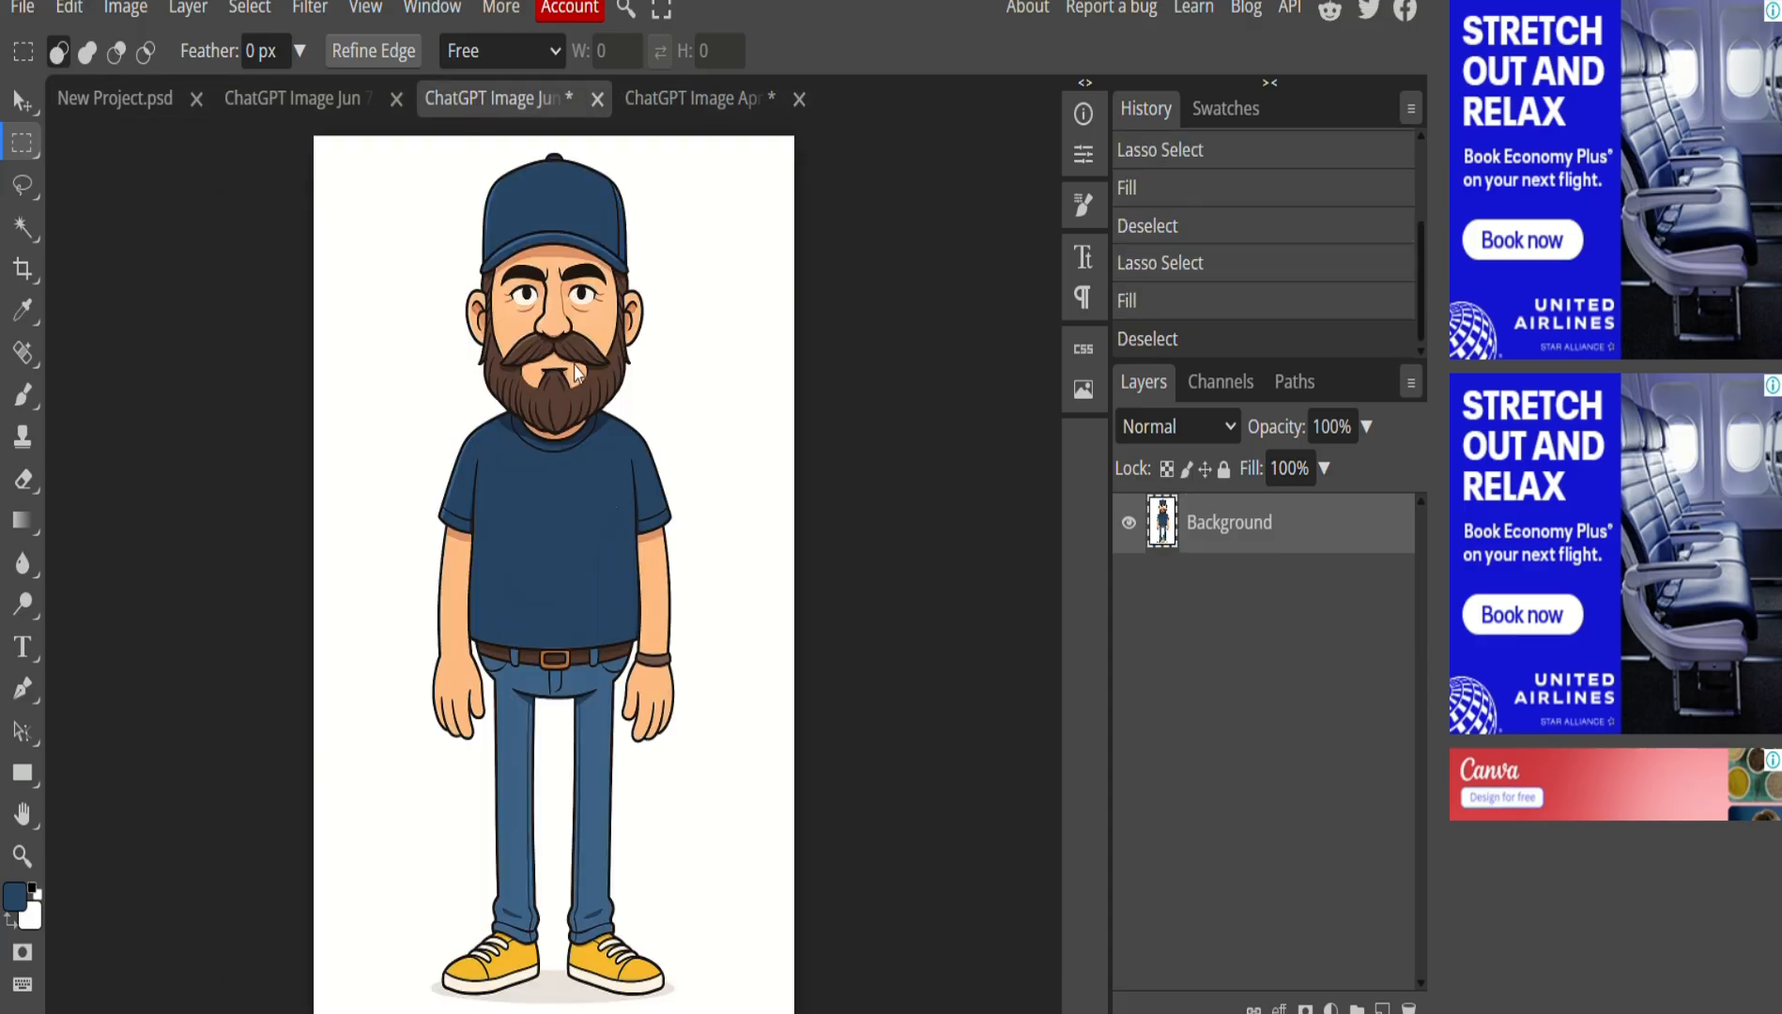
{"action": "key", "text": "ctrl+v"}
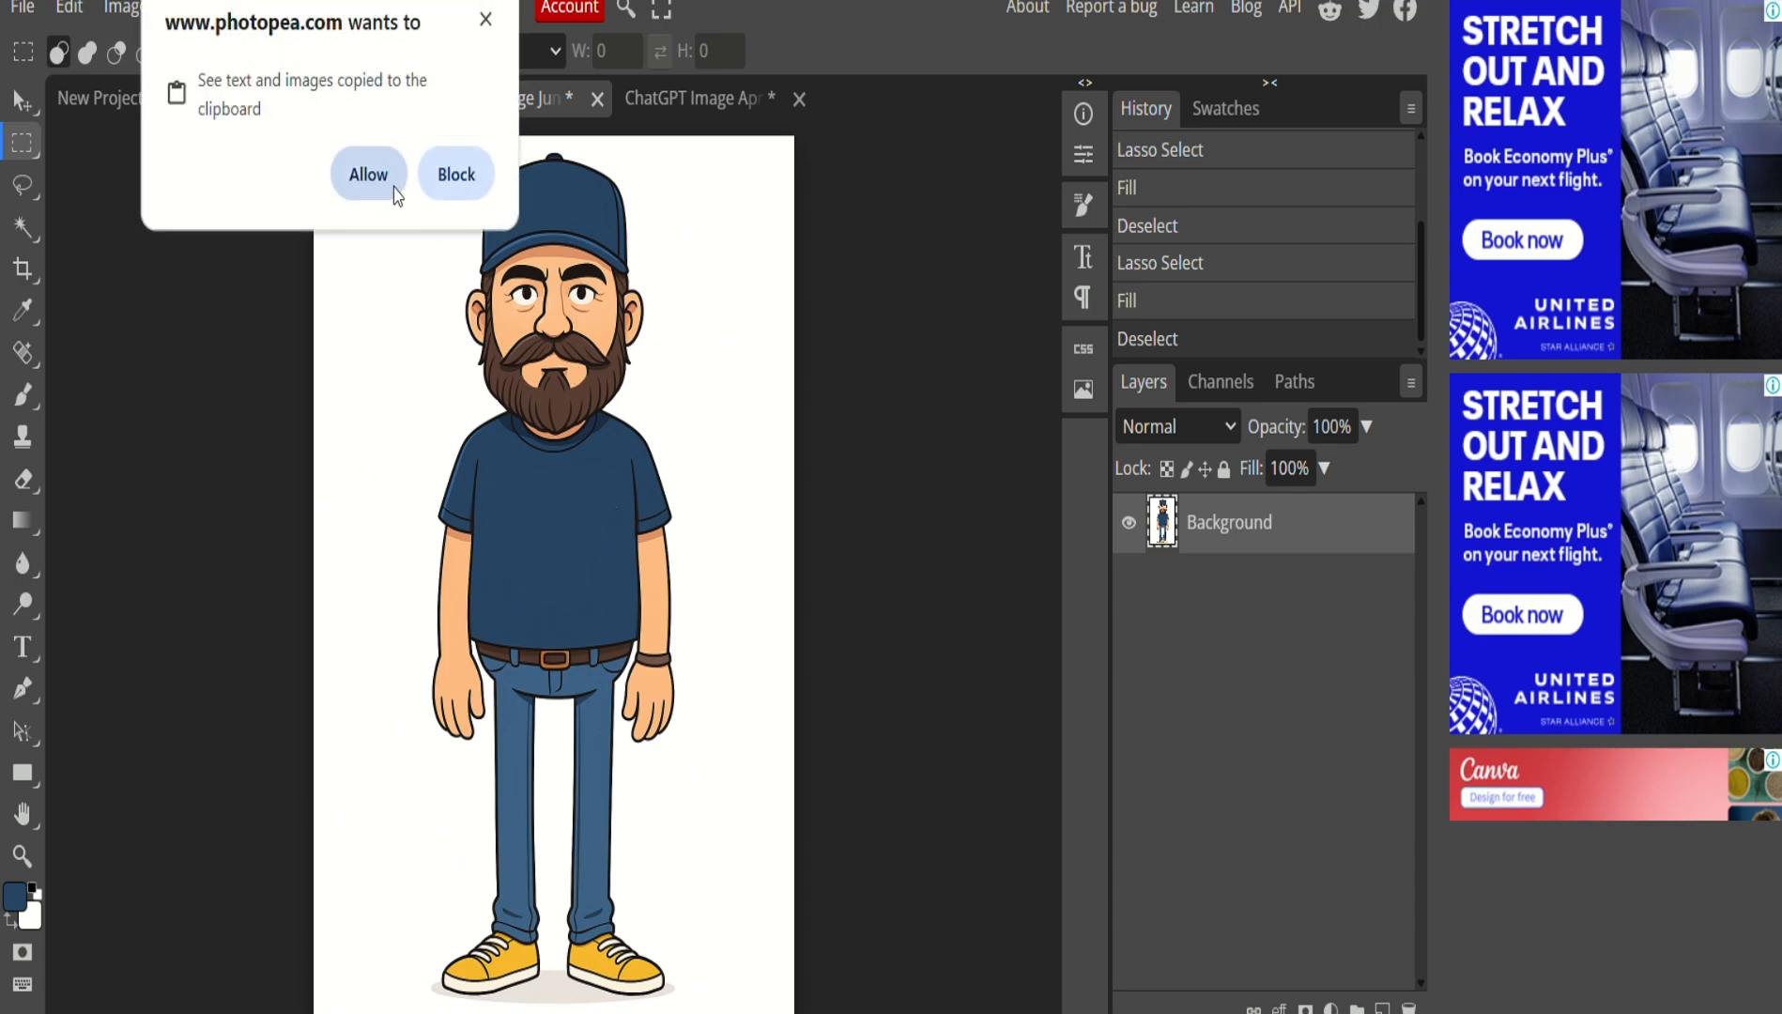
{"action": "left_click", "coordinate": [368, 174]}
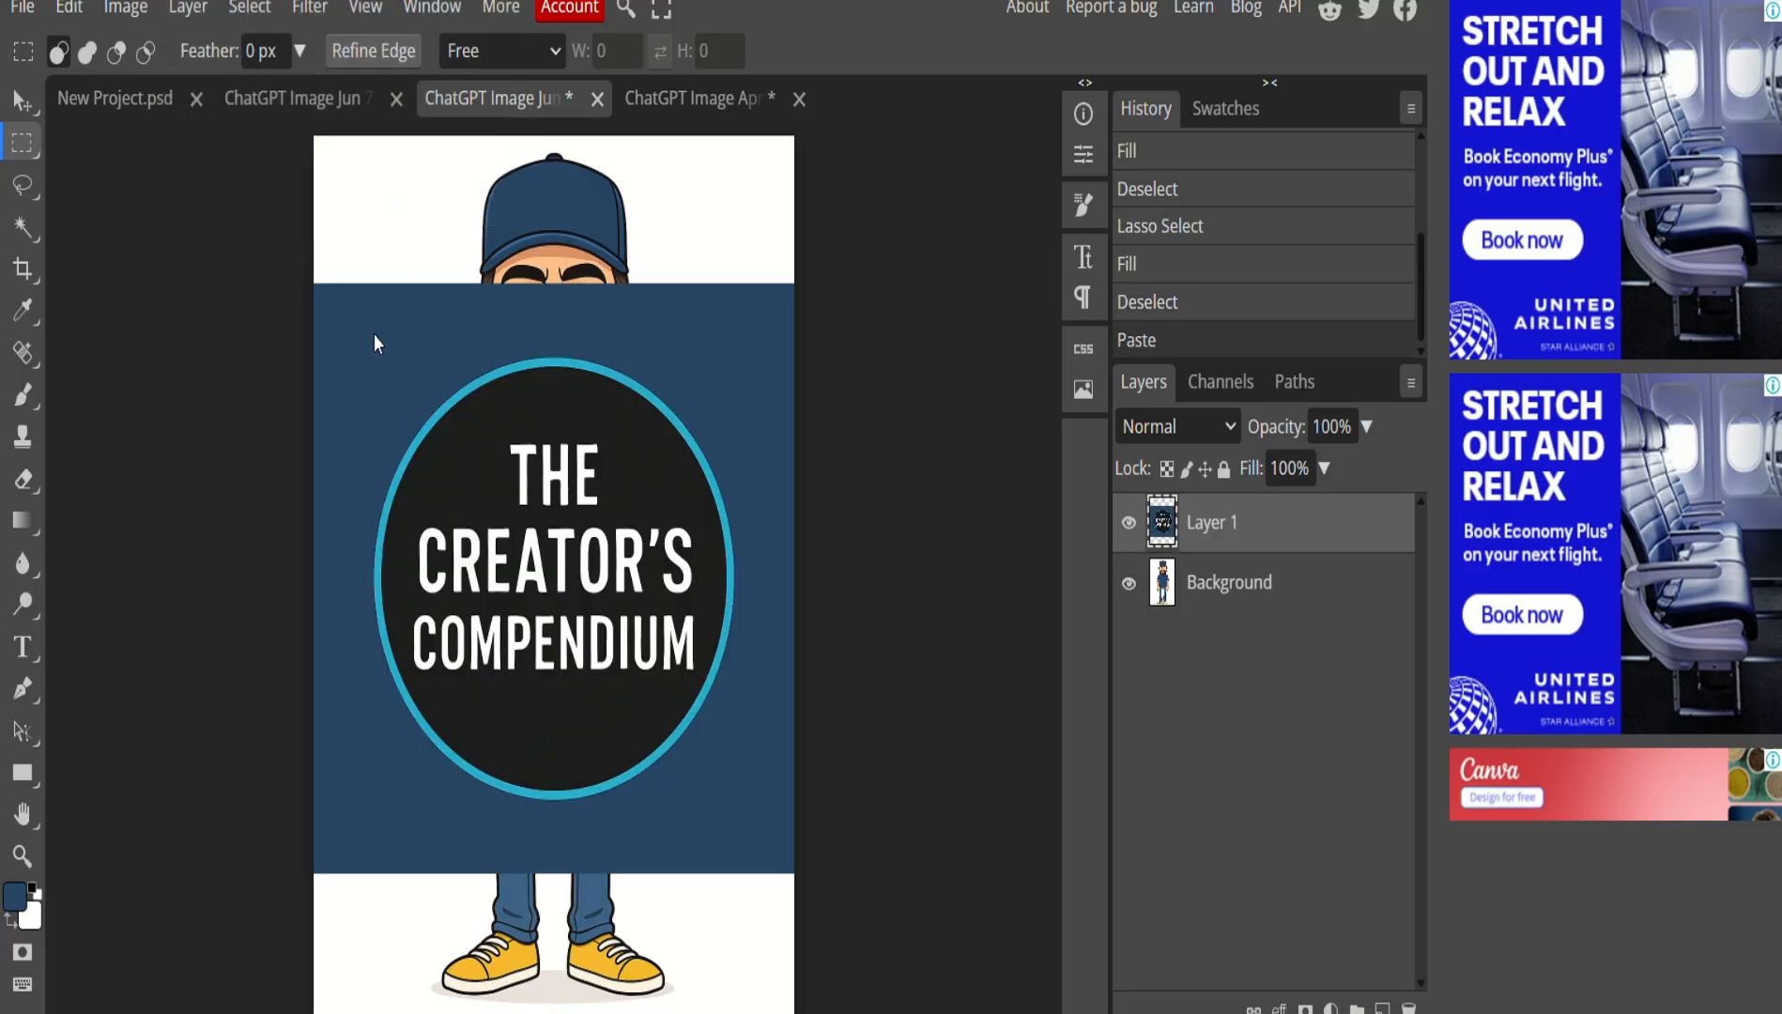
Start an Edit > Transform > Scale on the pasted logo layer.
{"action": "left_click", "coordinate": [70, 7]}
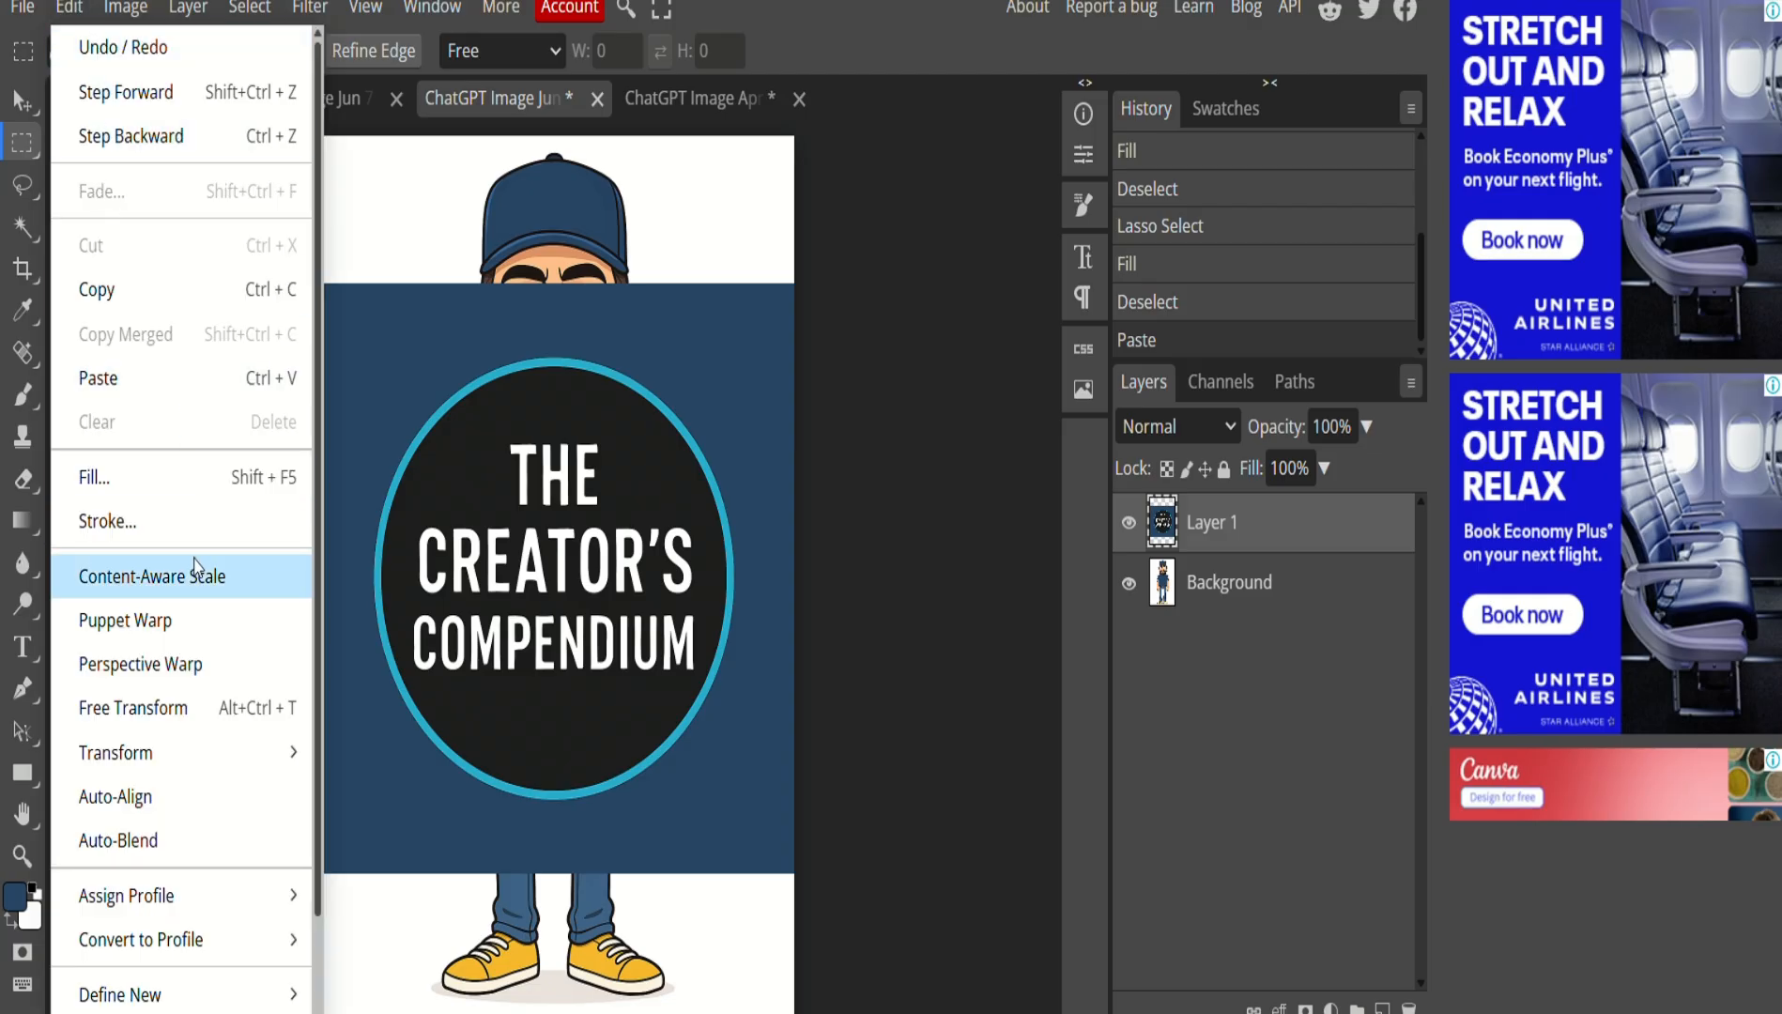
{"action": "mouse_move", "coordinate": [218, 752]}
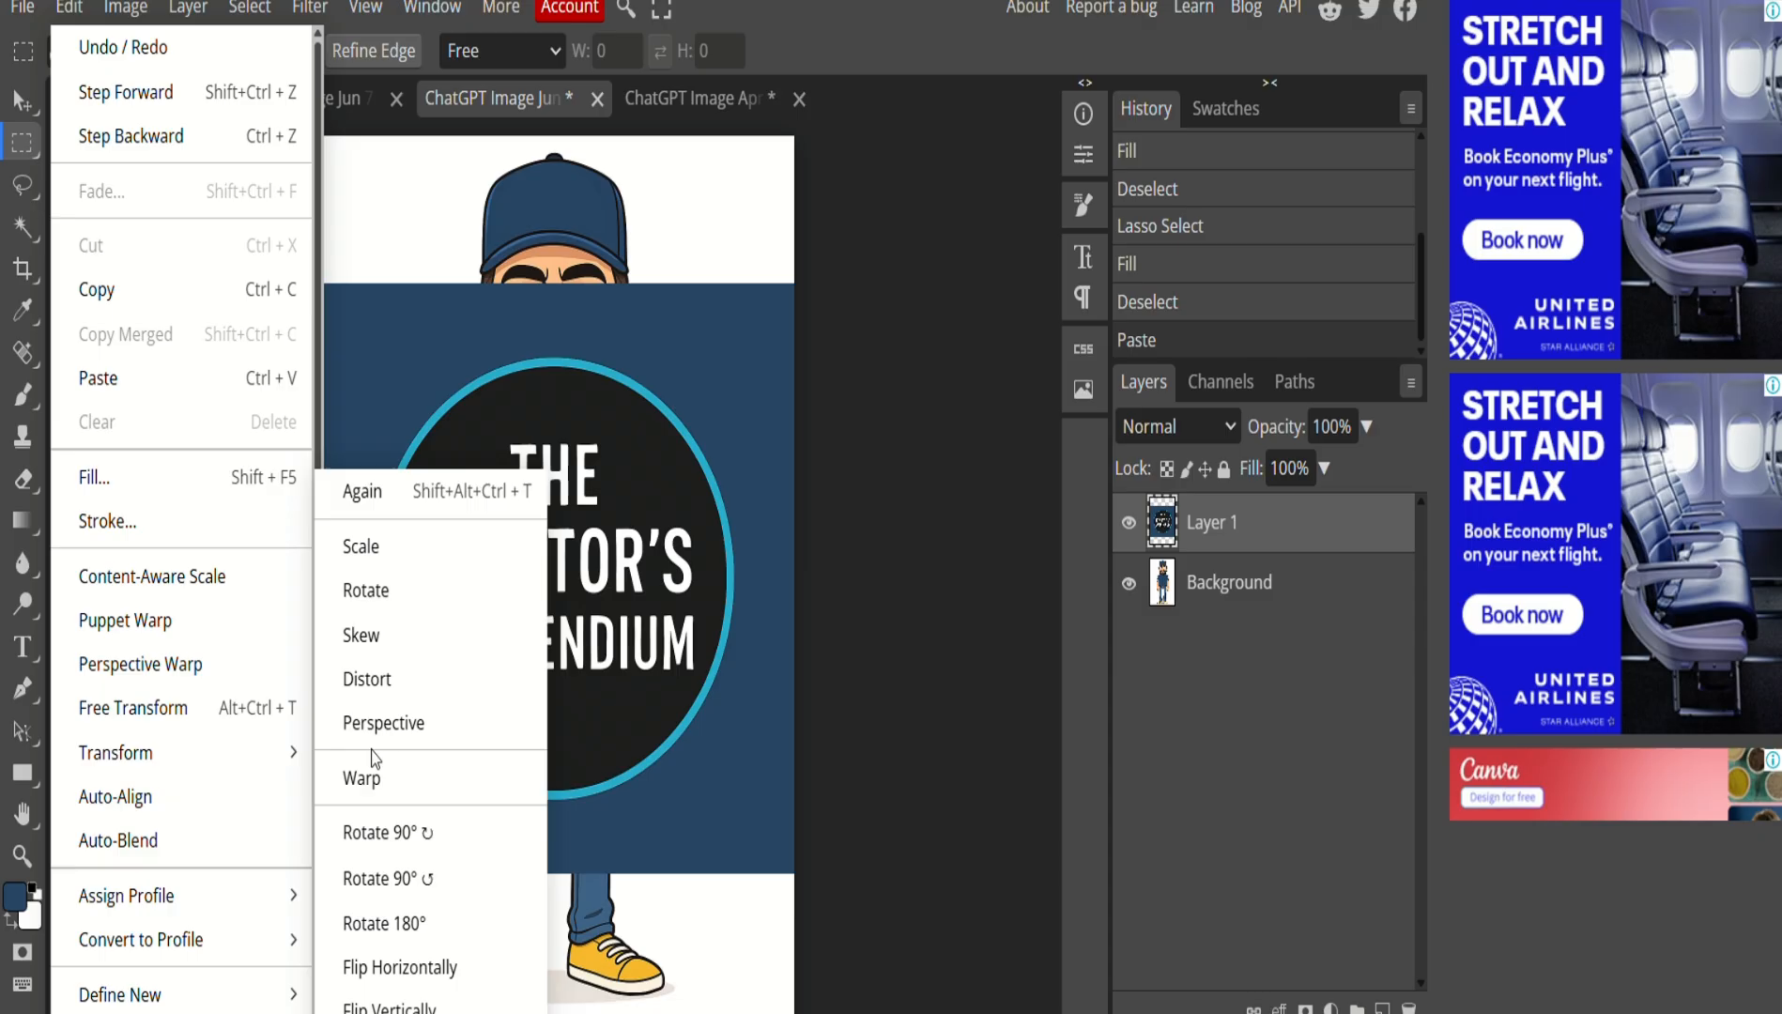
{"action": "left_click", "coordinate": [379, 559]}
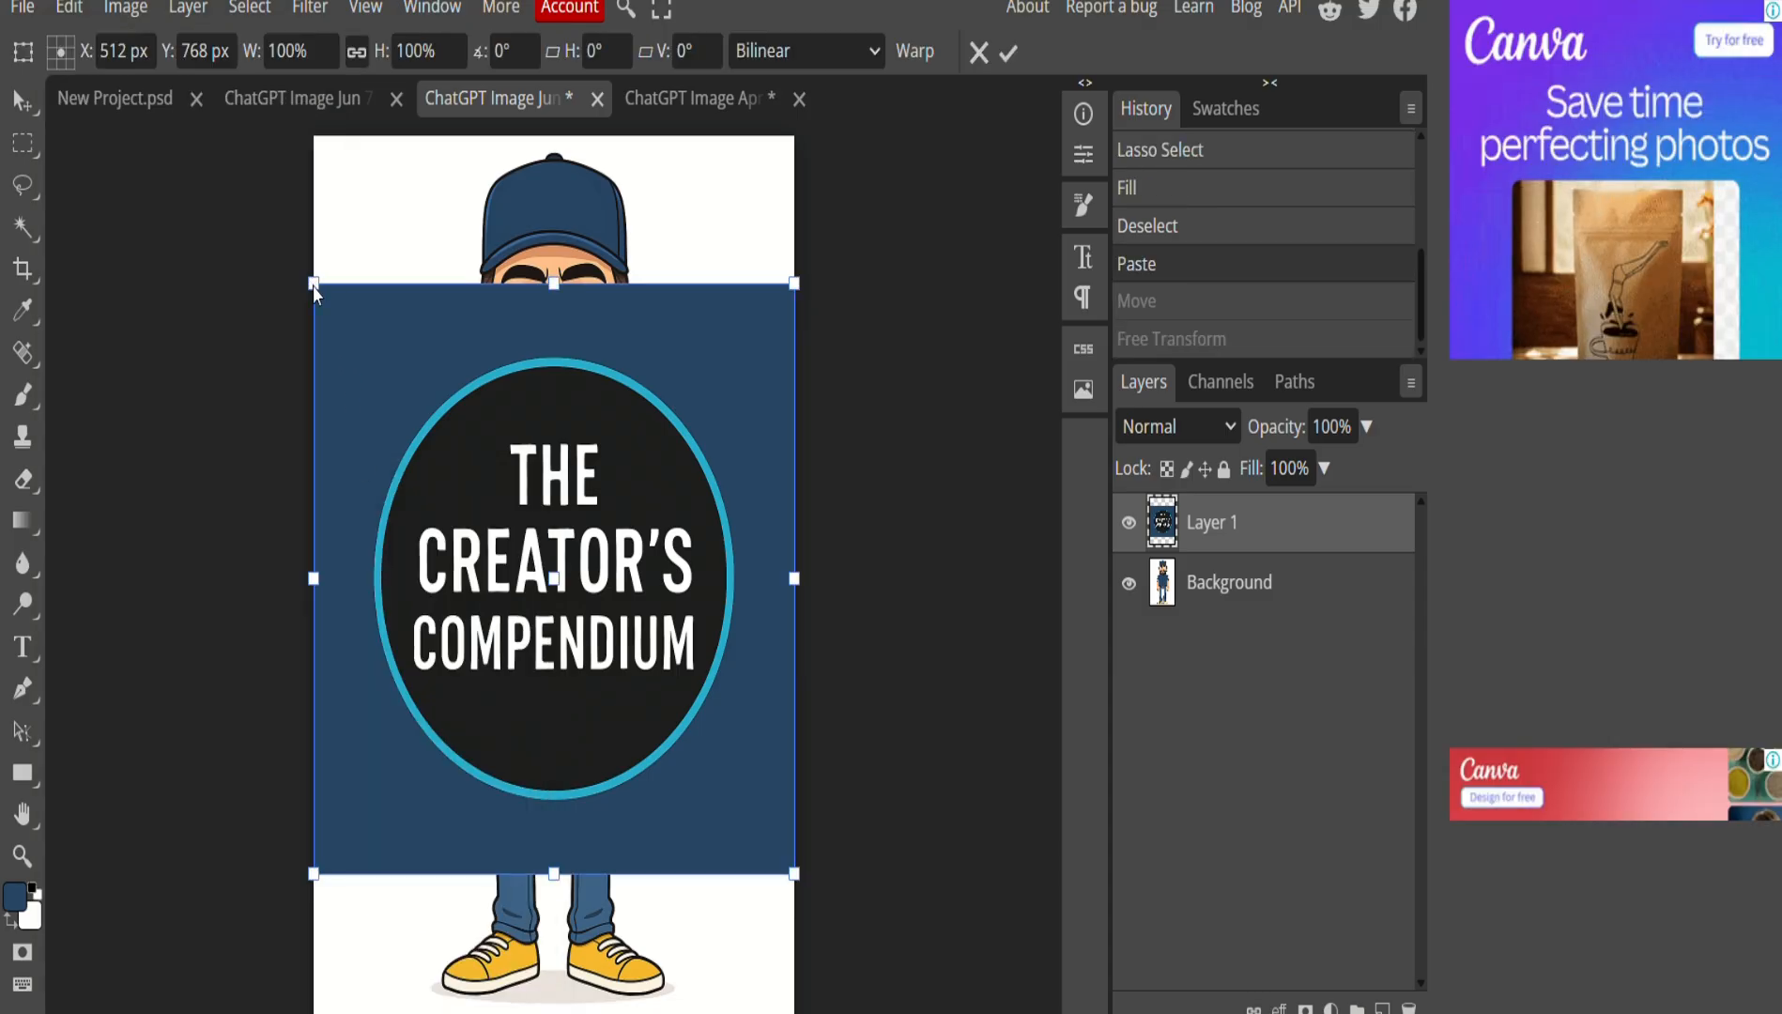
Scale the logo down to 27.88% on the man's T-shirt chest and commit it.
{"action": "left_click_drag", "start_coordinate": [313, 284], "coordinate": [515, 478]}
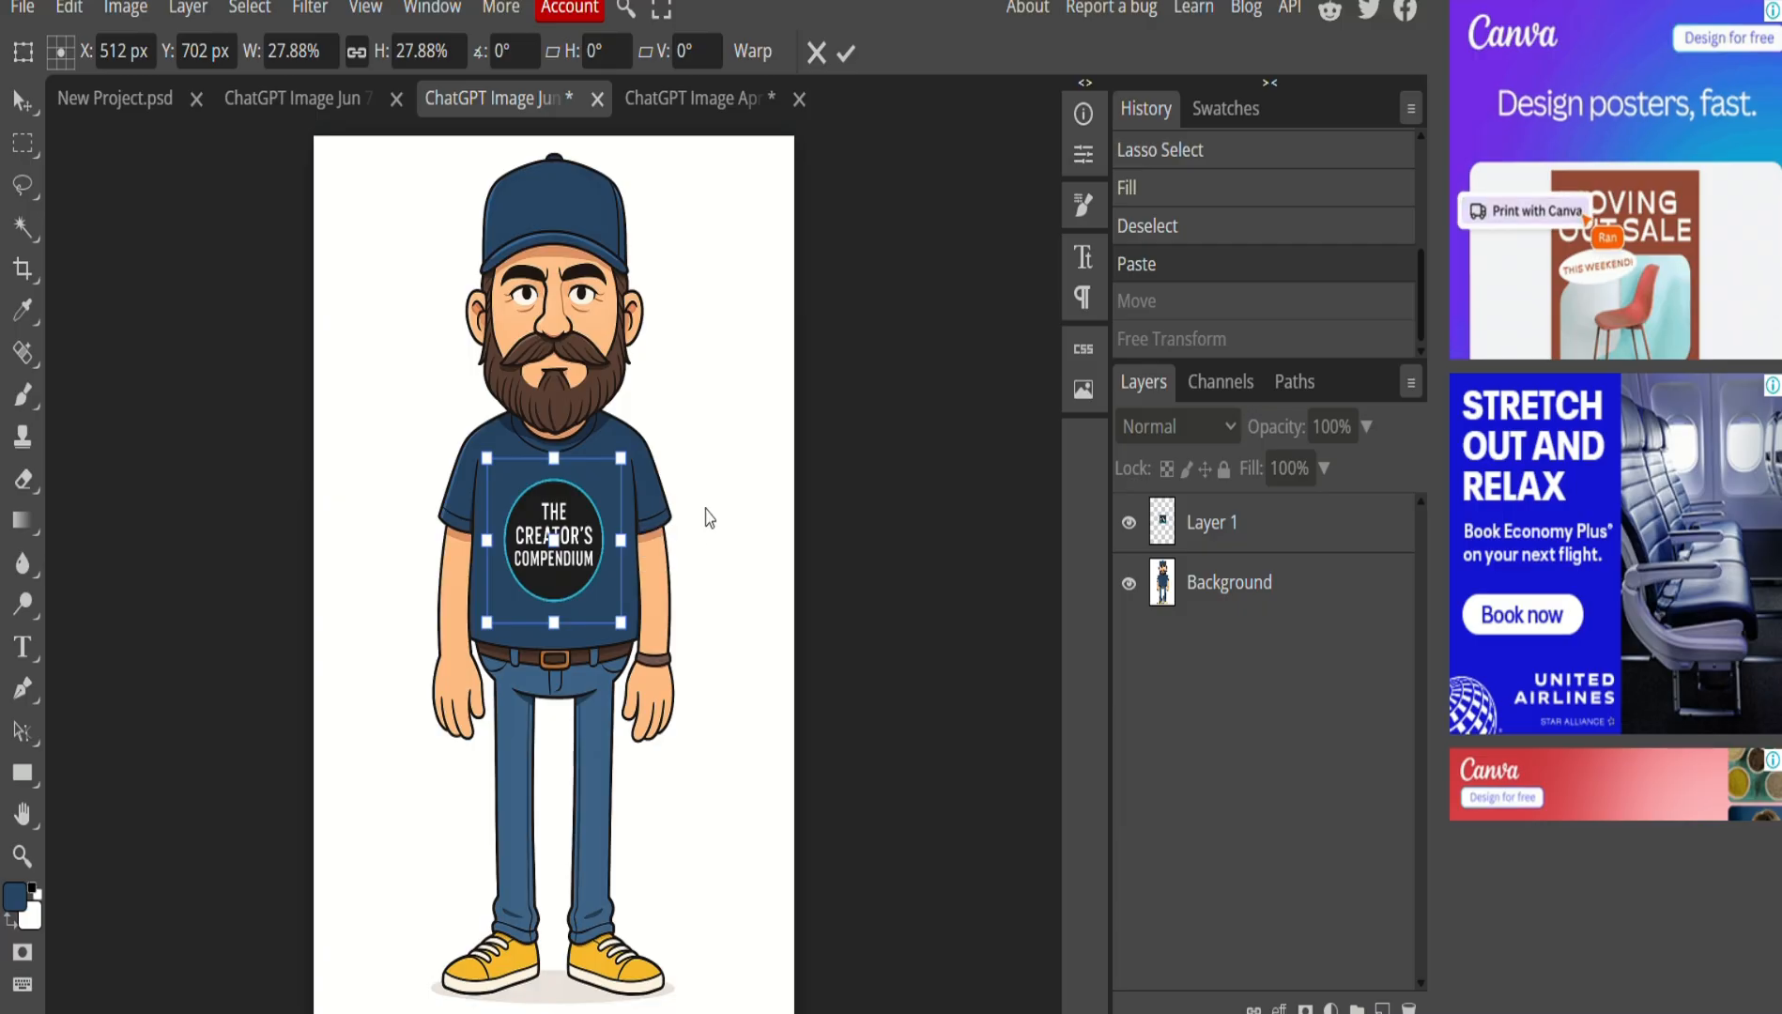
{"action": "left_click", "coordinate": [19, 146]}
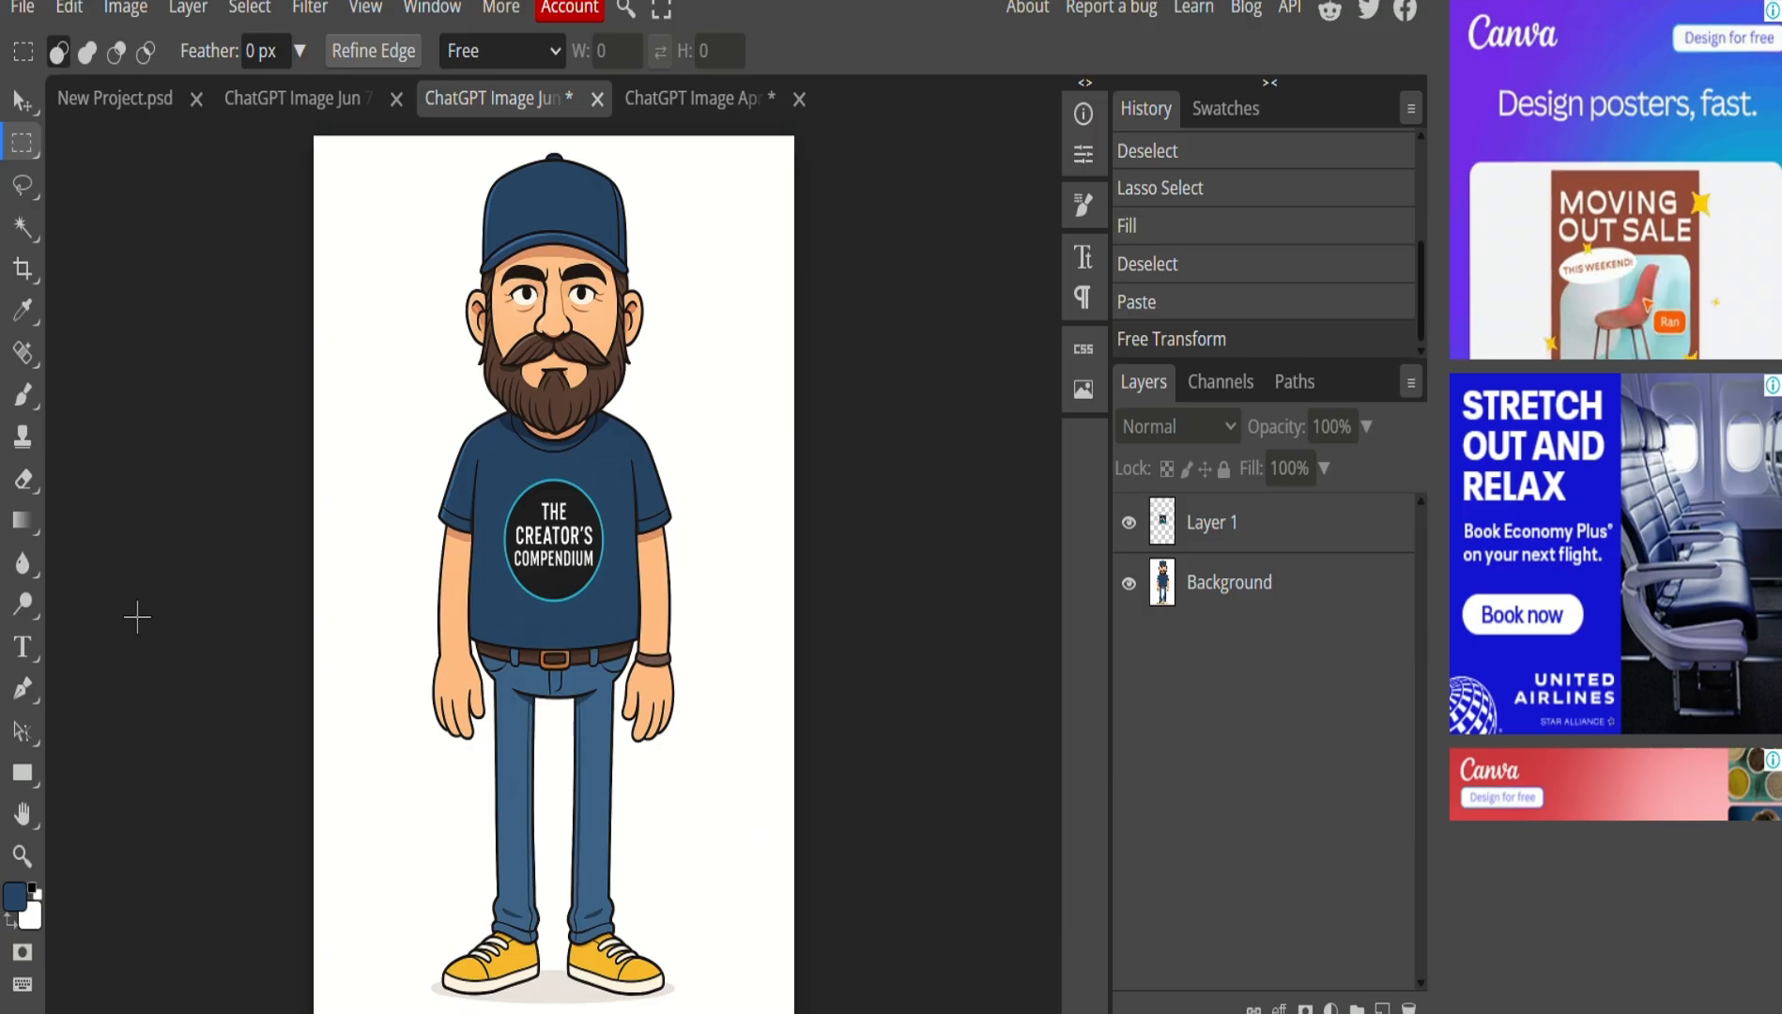
Start a new text layer on the cap with white as the text colour.
{"action": "left_click", "coordinate": [22, 646]}
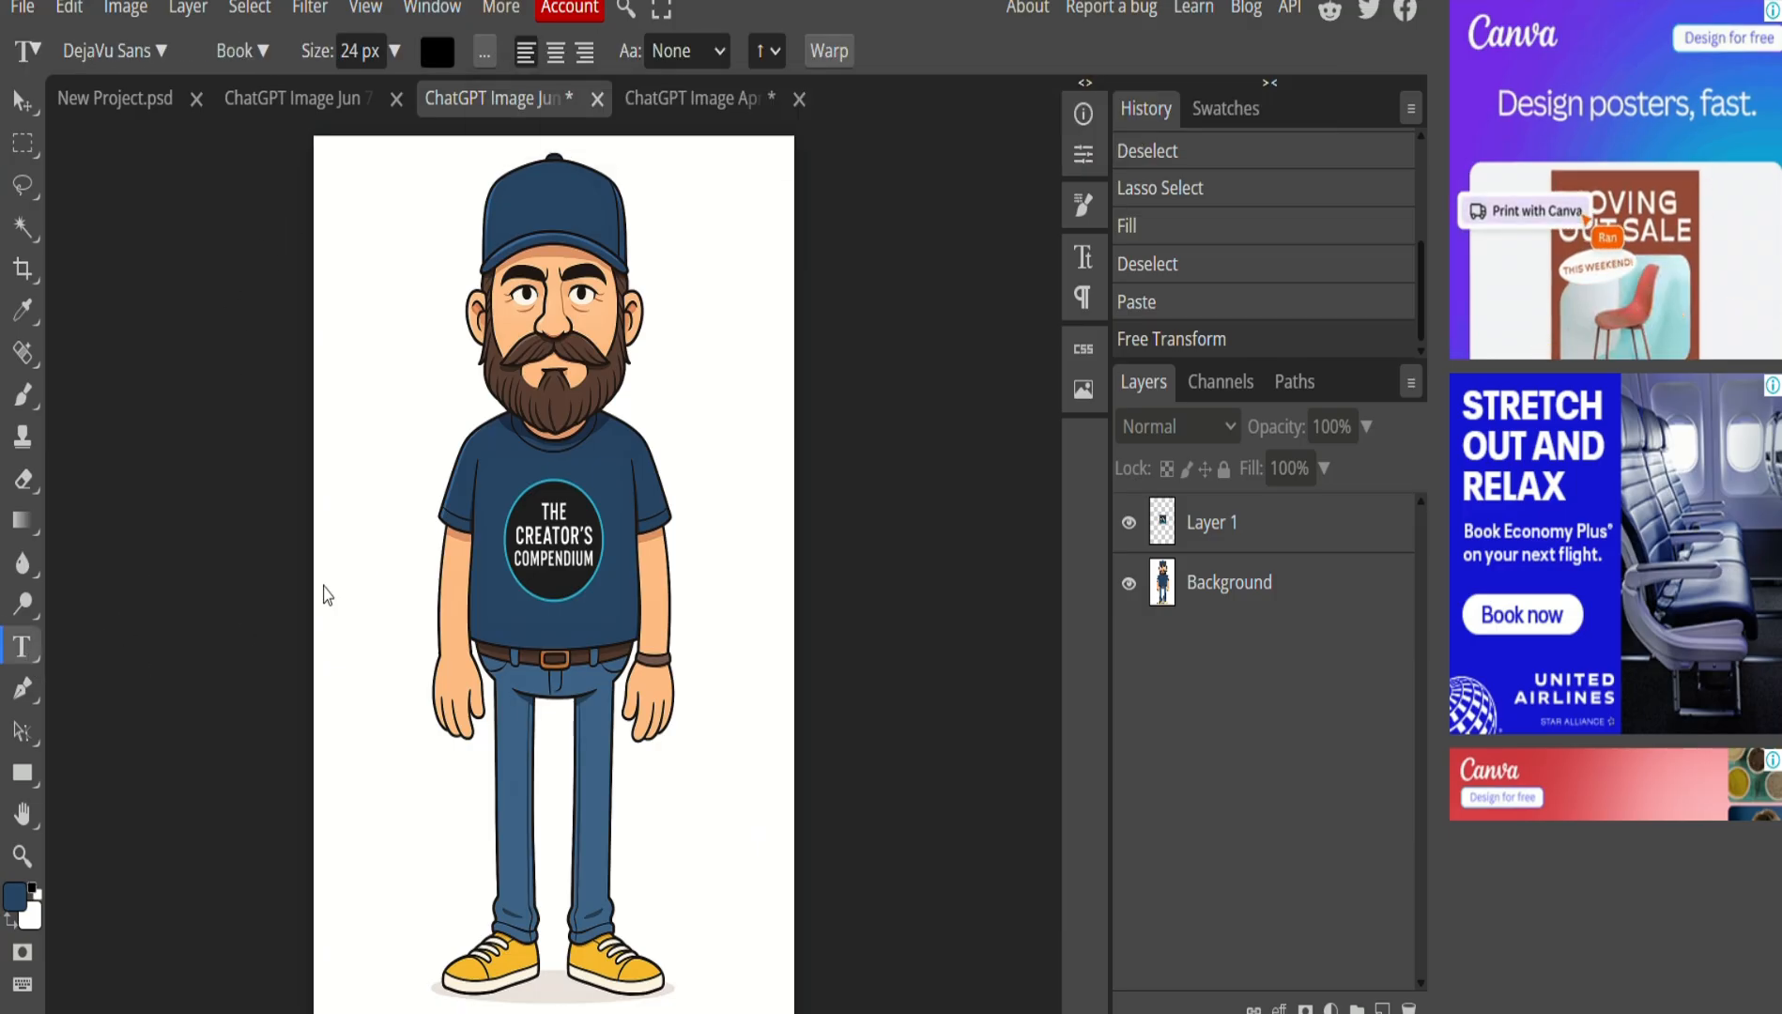
{"action": "left_click", "coordinate": [531, 195]}
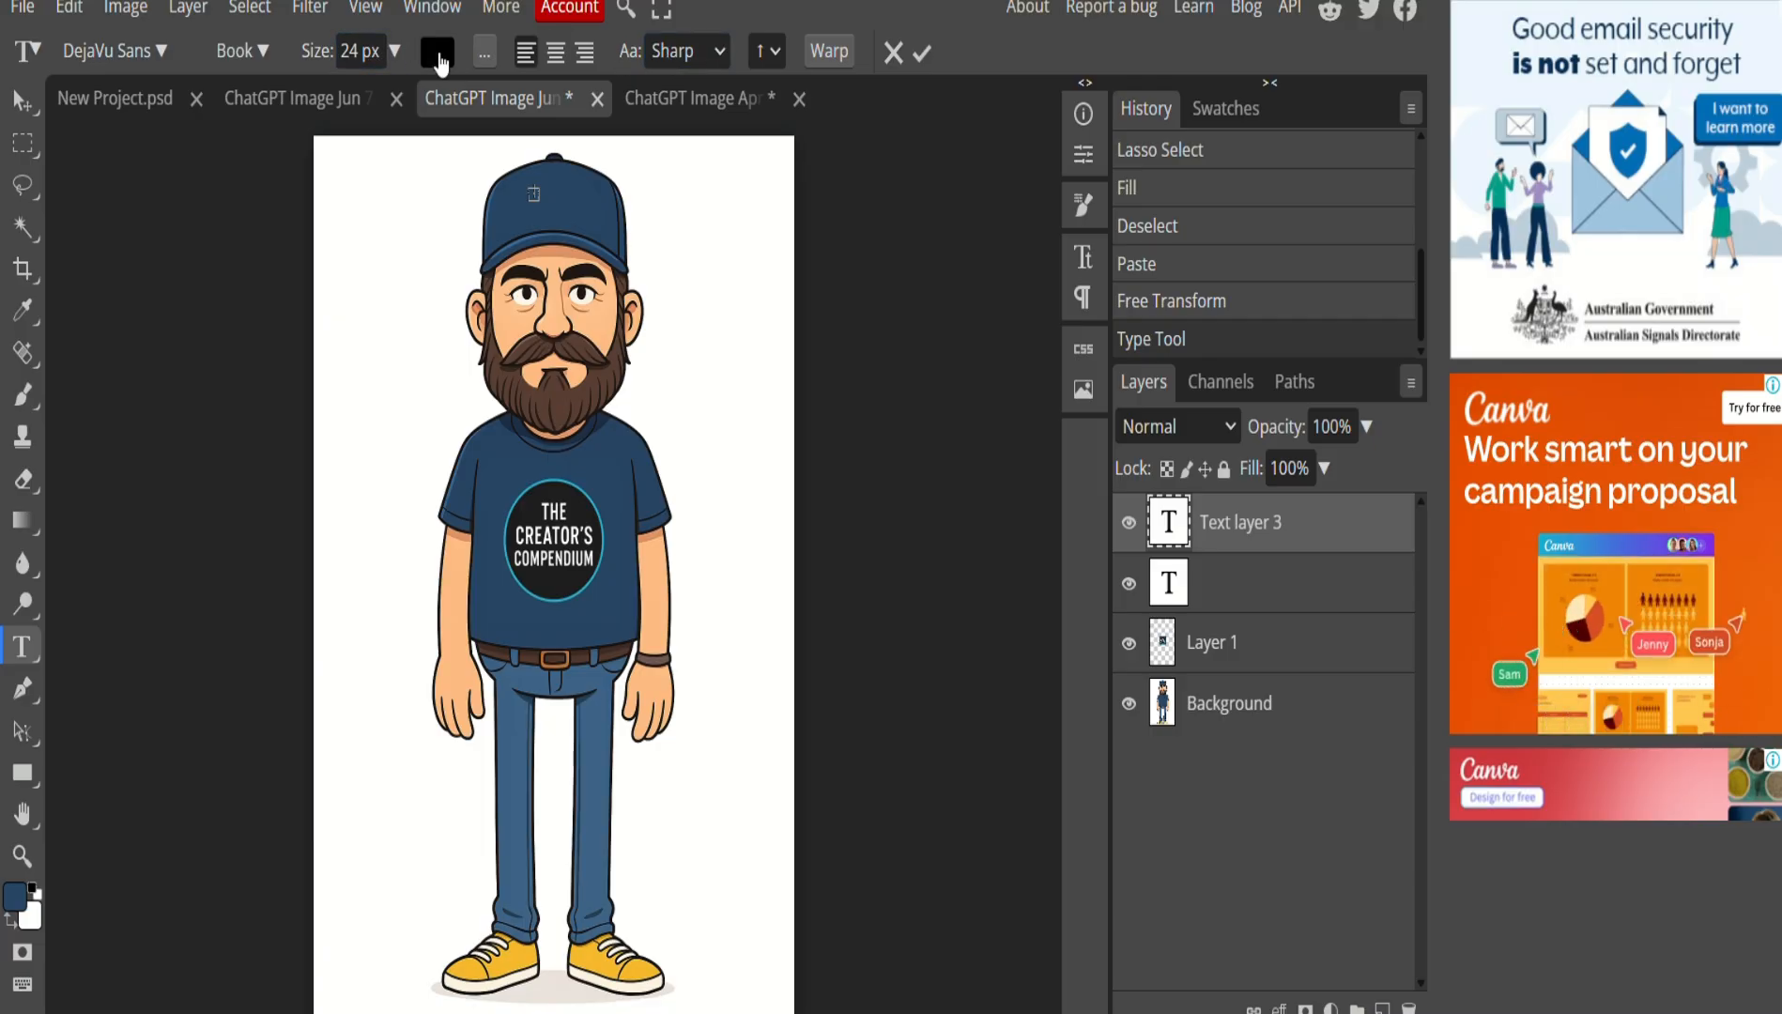
{"action": "left_click", "coordinate": [438, 54]}
{"action": "left_click", "coordinate": [195, 266]}
{"action": "left_click", "coordinate": [671, 283]}
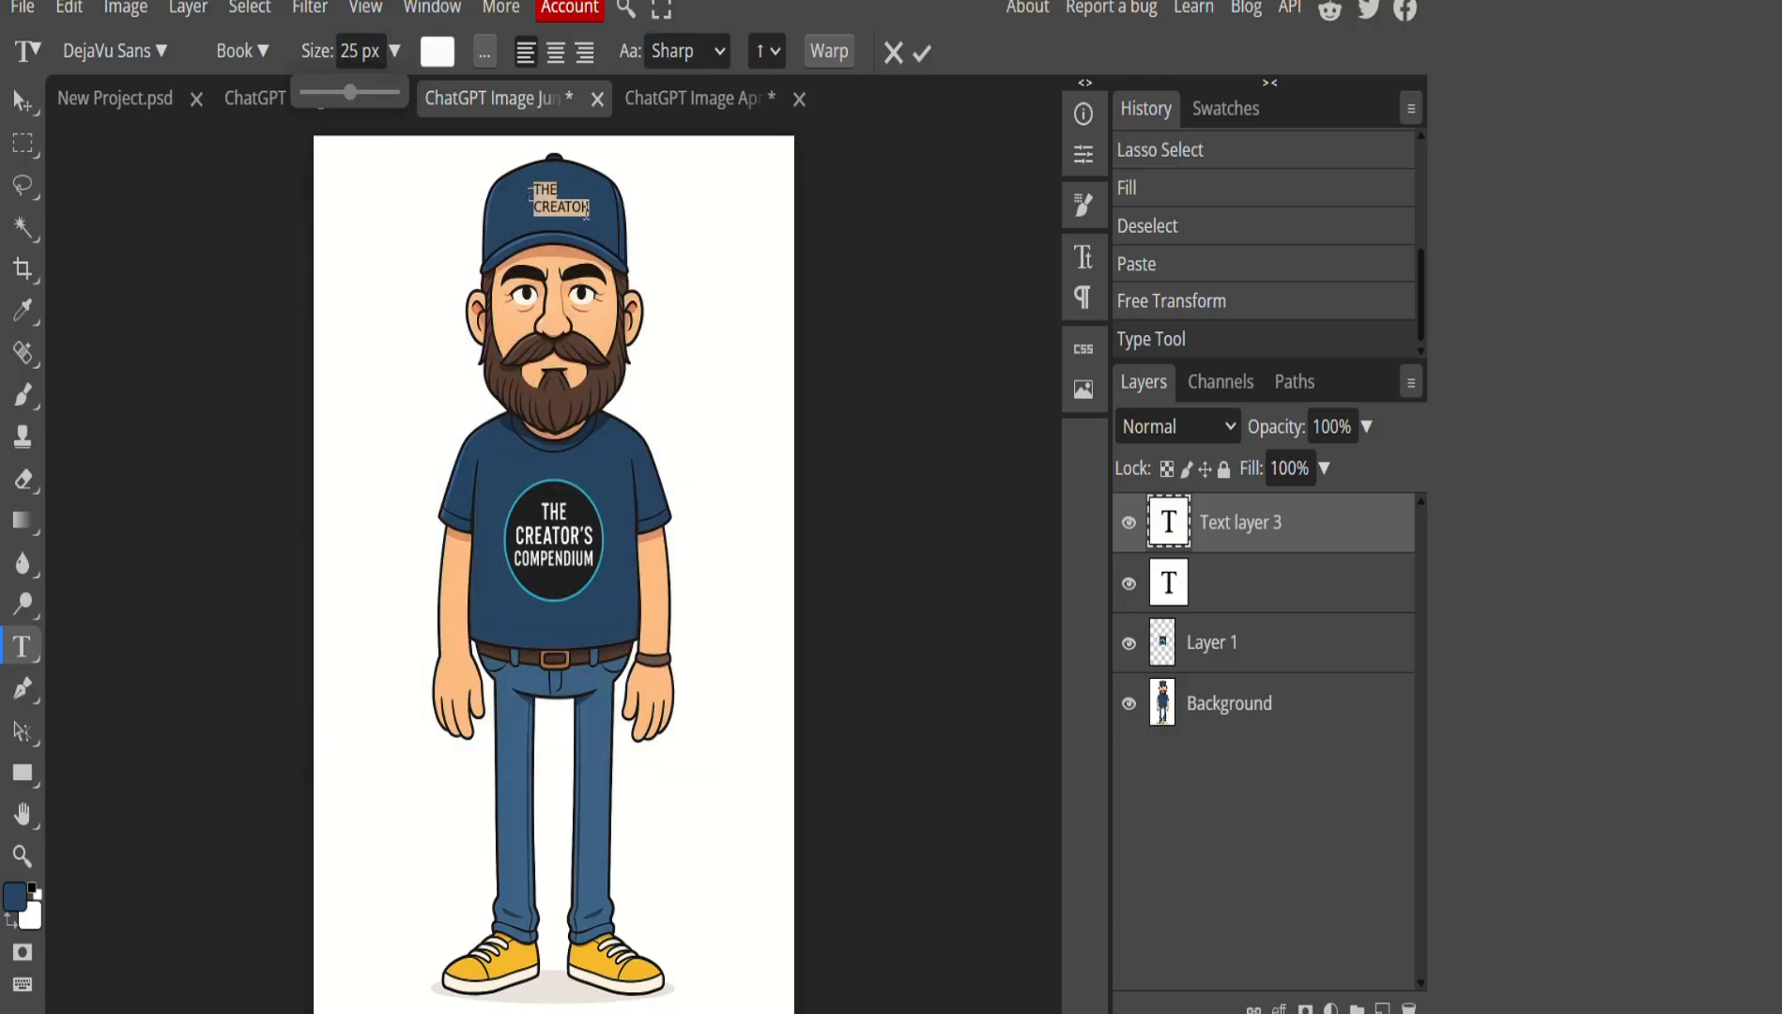
Enter 'THE CREATOR'S COMPENDIUM' over three lines and centre-align it.
{"action": "left_click", "coordinate": [588, 211]}
{"action": "type", "text": "'D"}
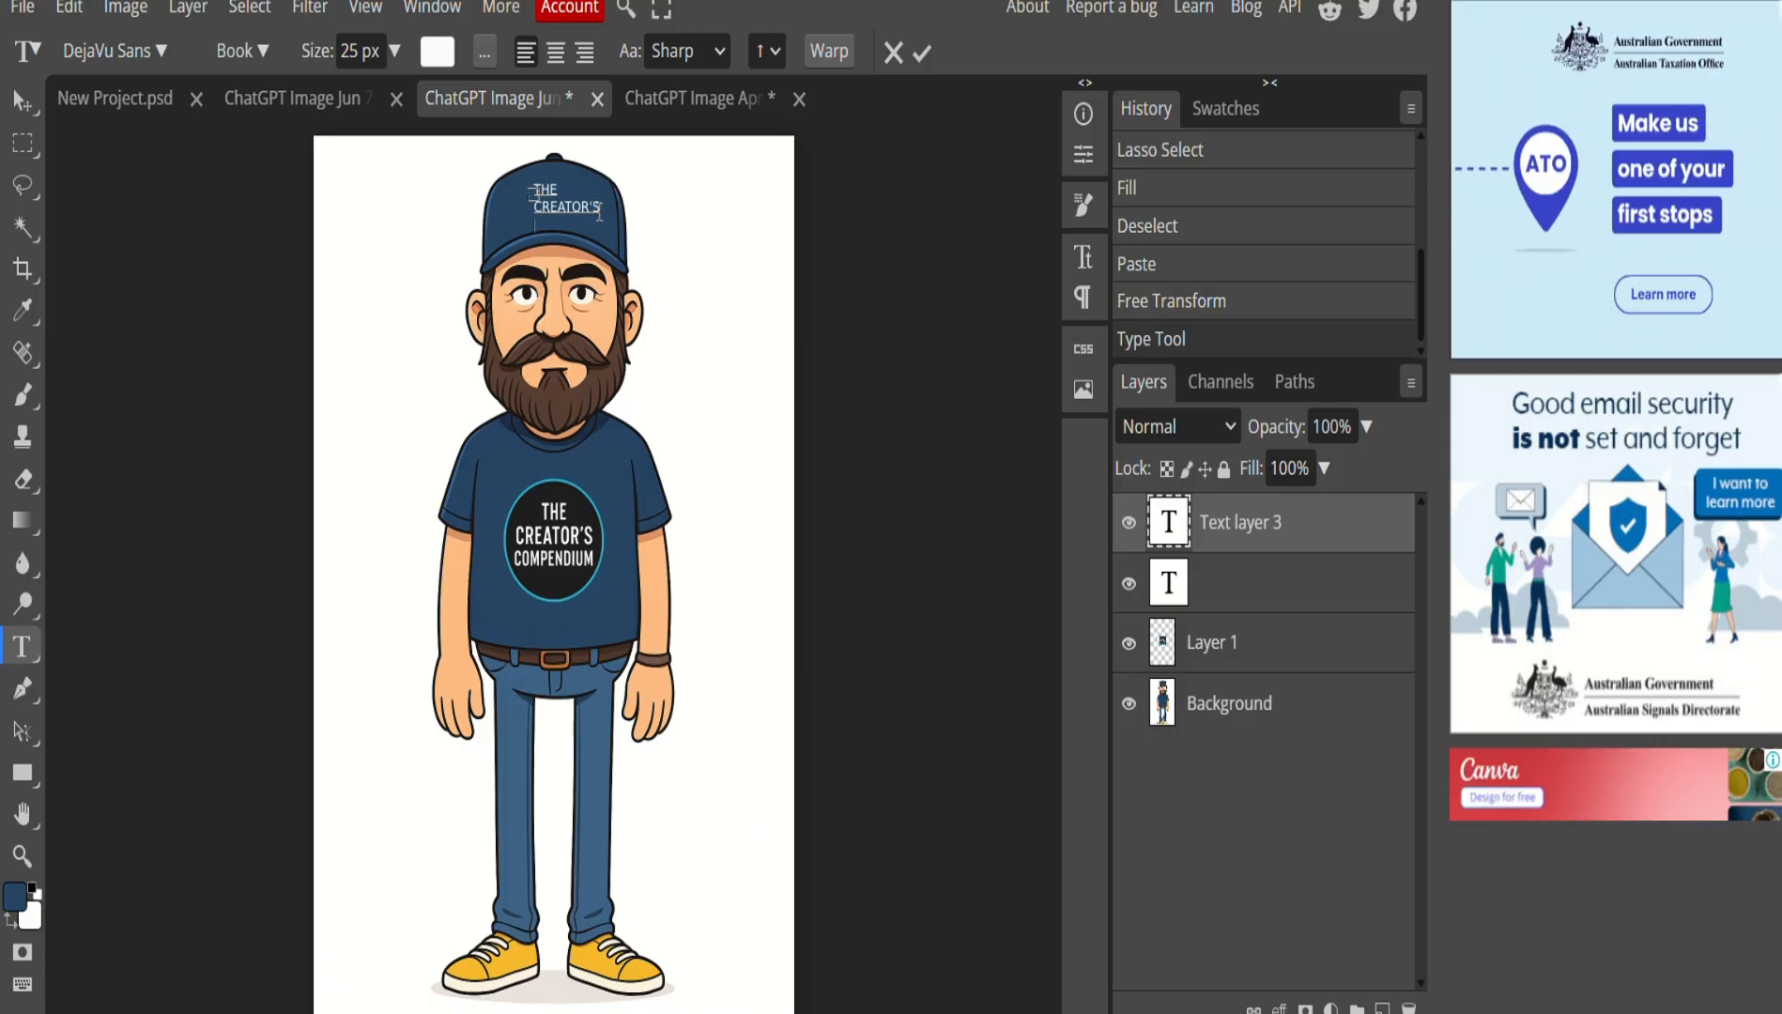
{"action": "key", "text": "Return"}
{"action": "type", "text": "COMPENDIUM"}
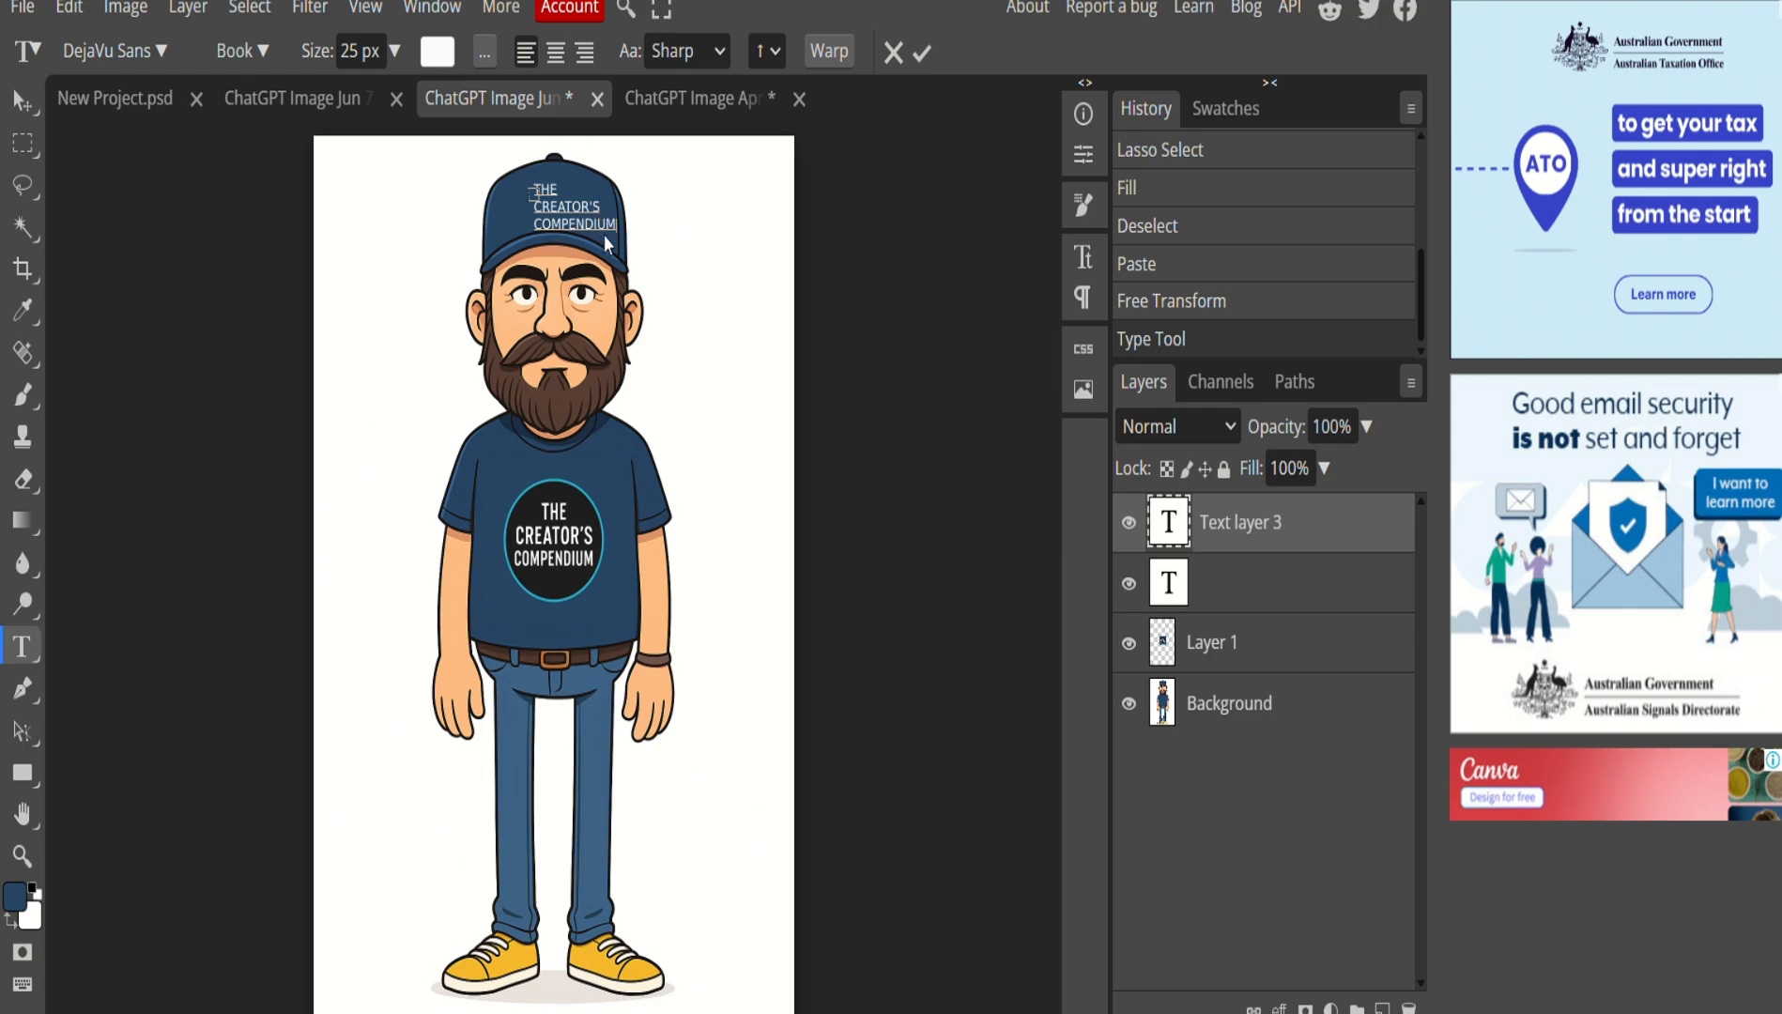
{"action": "left_click_drag", "start_coordinate": [615, 227], "coordinate": [522, 183]}
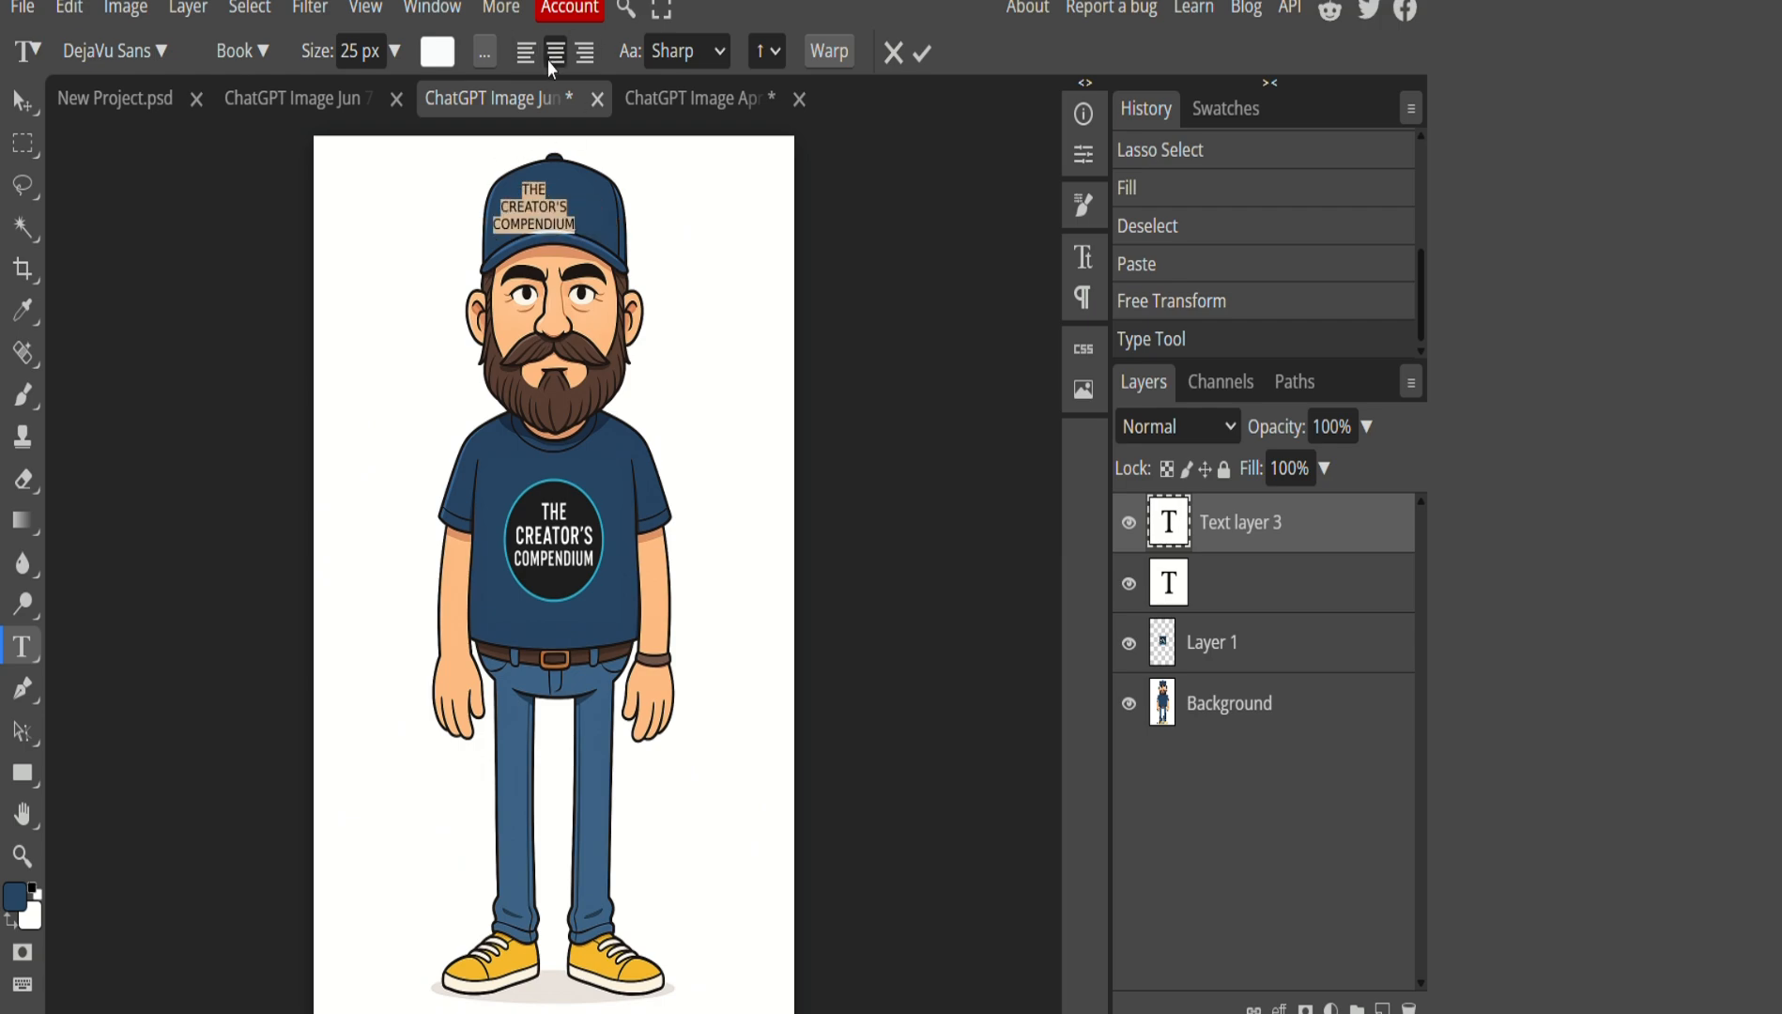
{"action": "left_click", "coordinate": [552, 54]}
{"action": "left_click", "coordinate": [548, 219]}
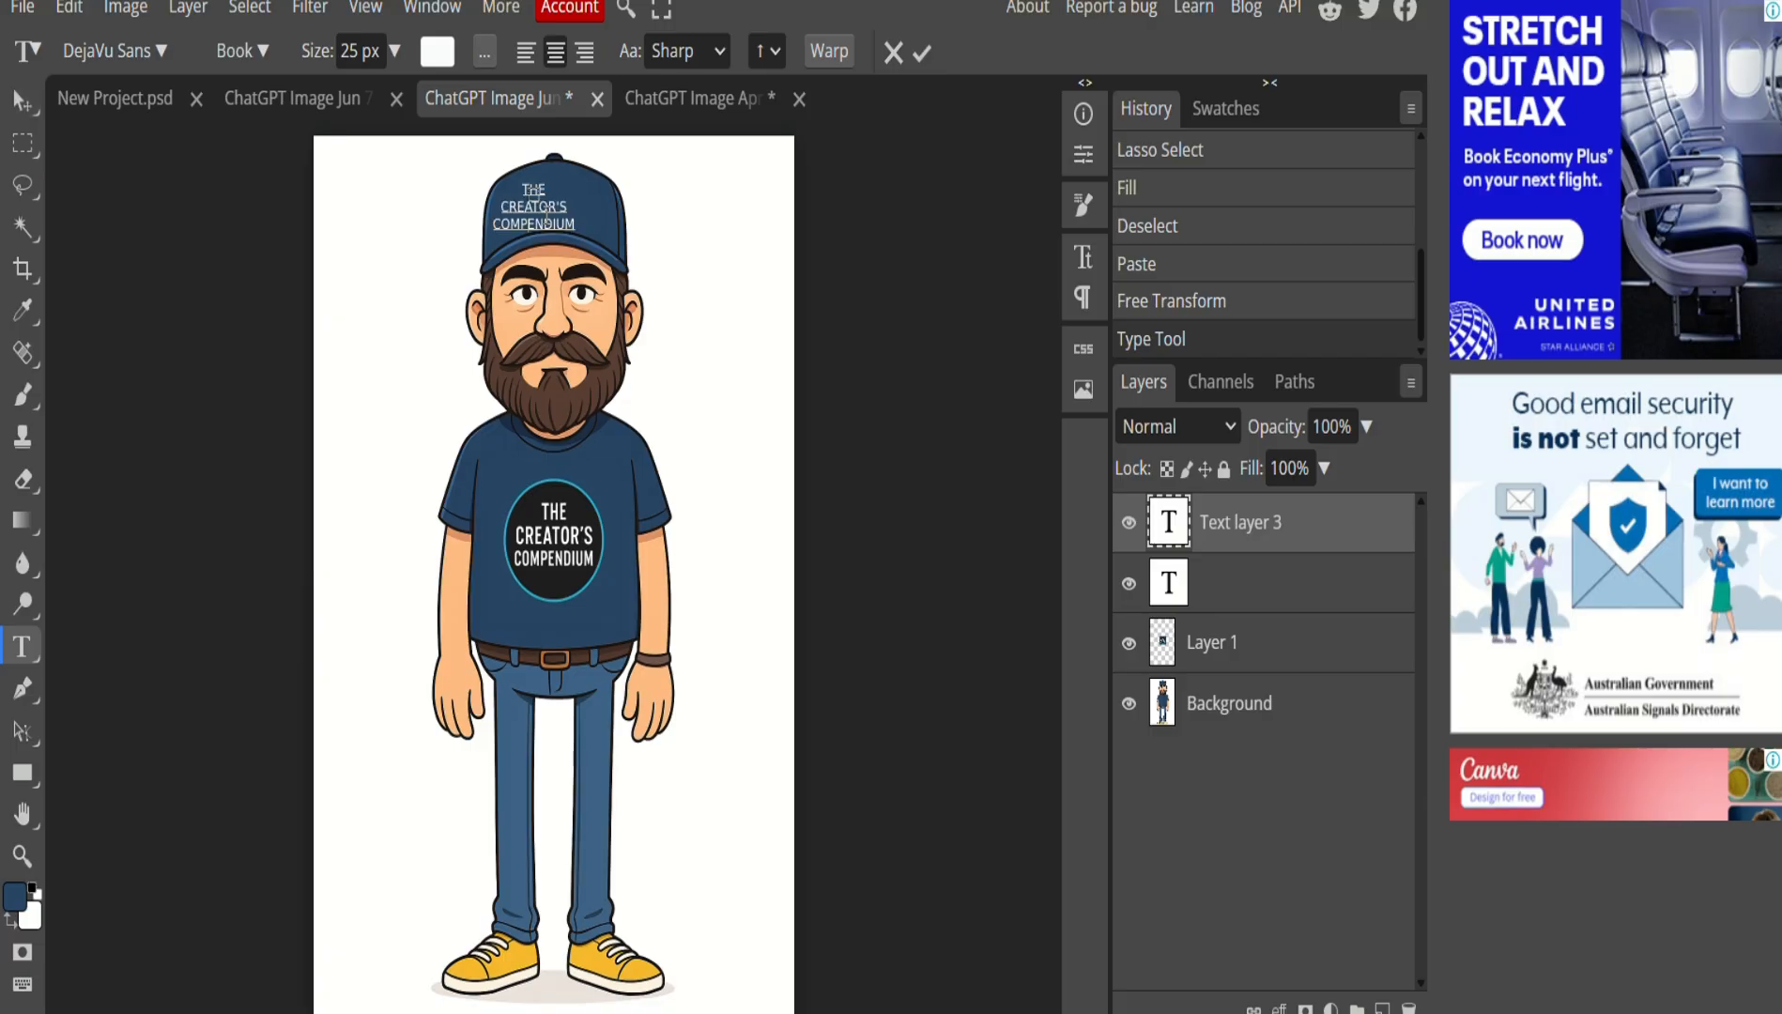
Move the cap text to the centre of the cap and reopen it for editing.
{"action": "left_click", "coordinate": [23, 100]}
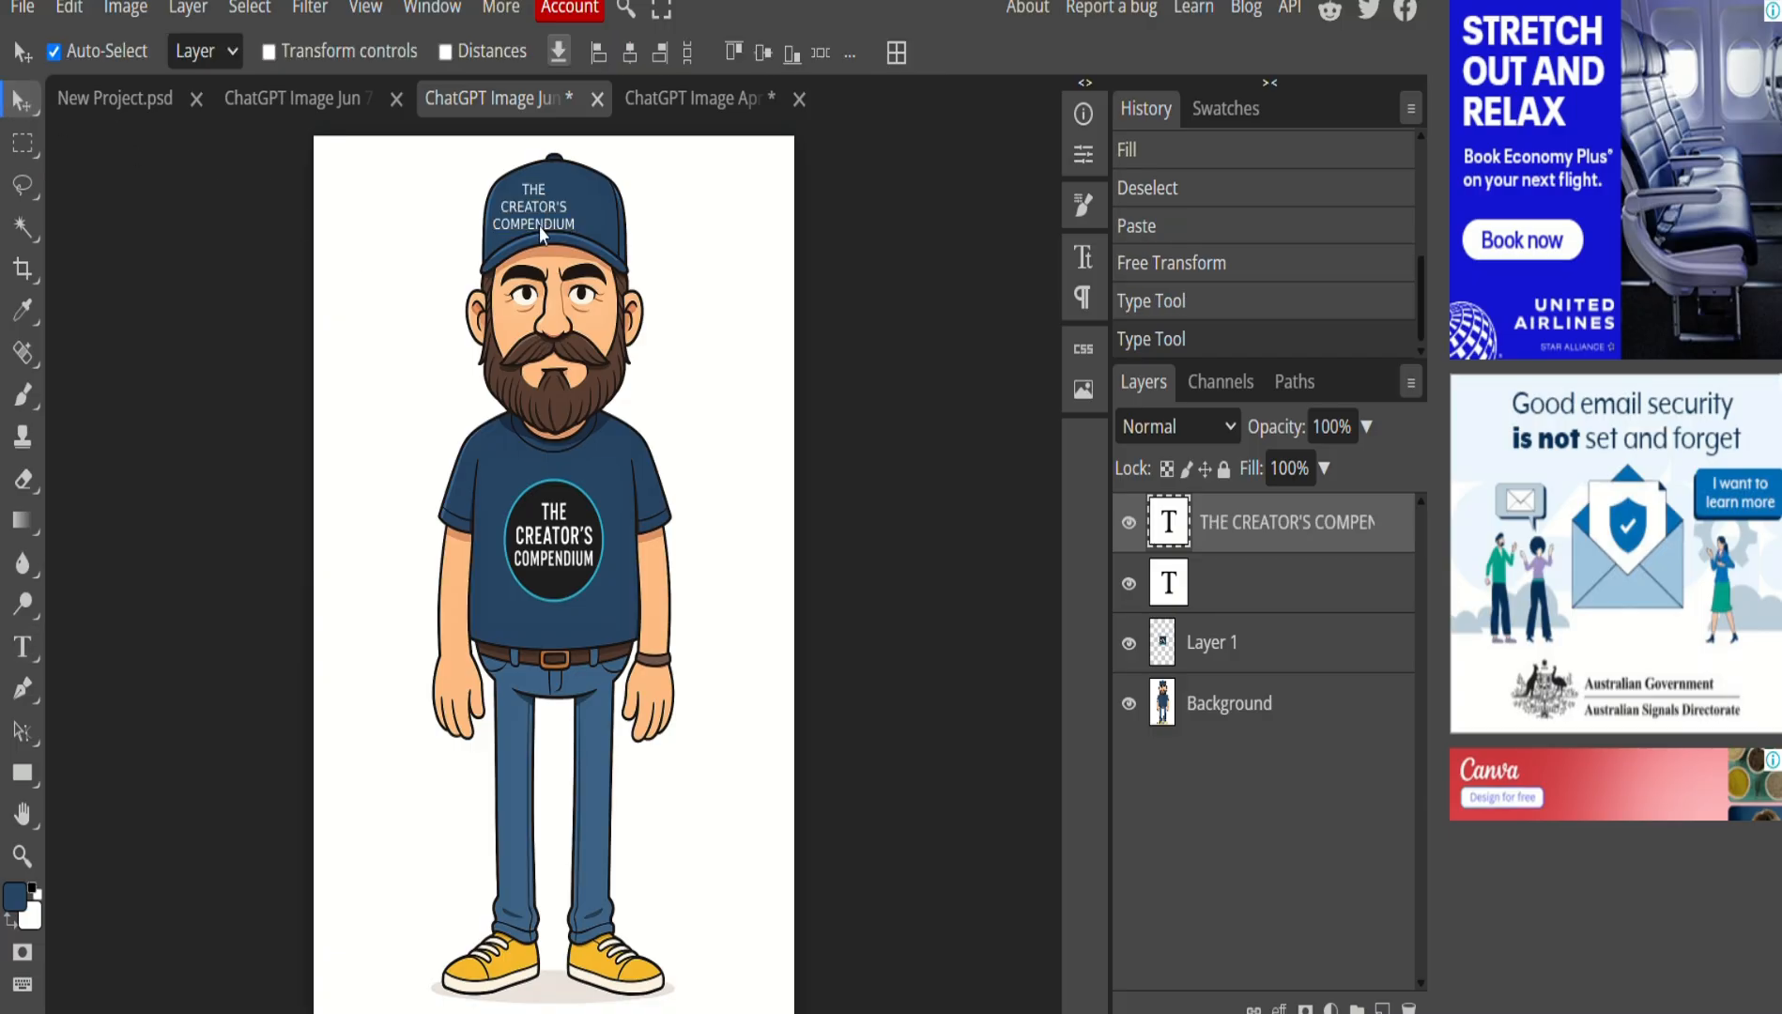
{"action": "left_click_drag", "start_coordinate": [541, 232], "coordinate": [556, 214]}
{"action": "left_click", "coordinate": [682, 253]}
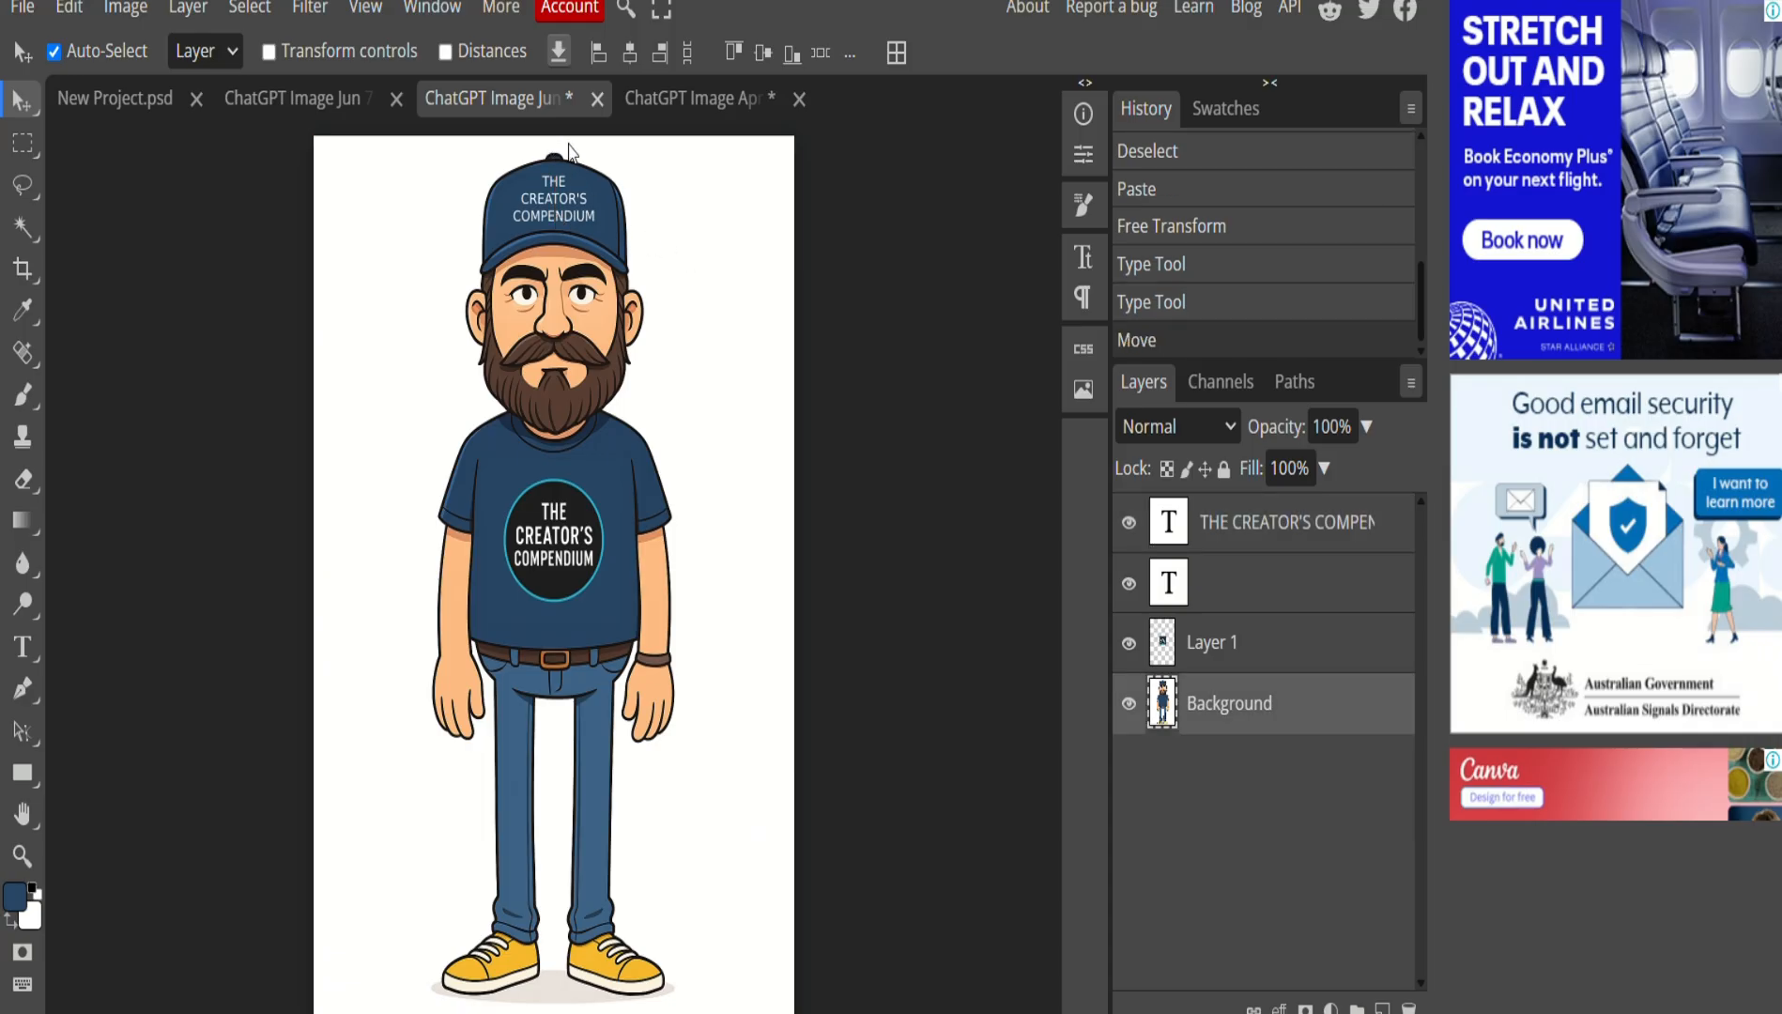
{"action": "double_click", "coordinate": [568, 213]}
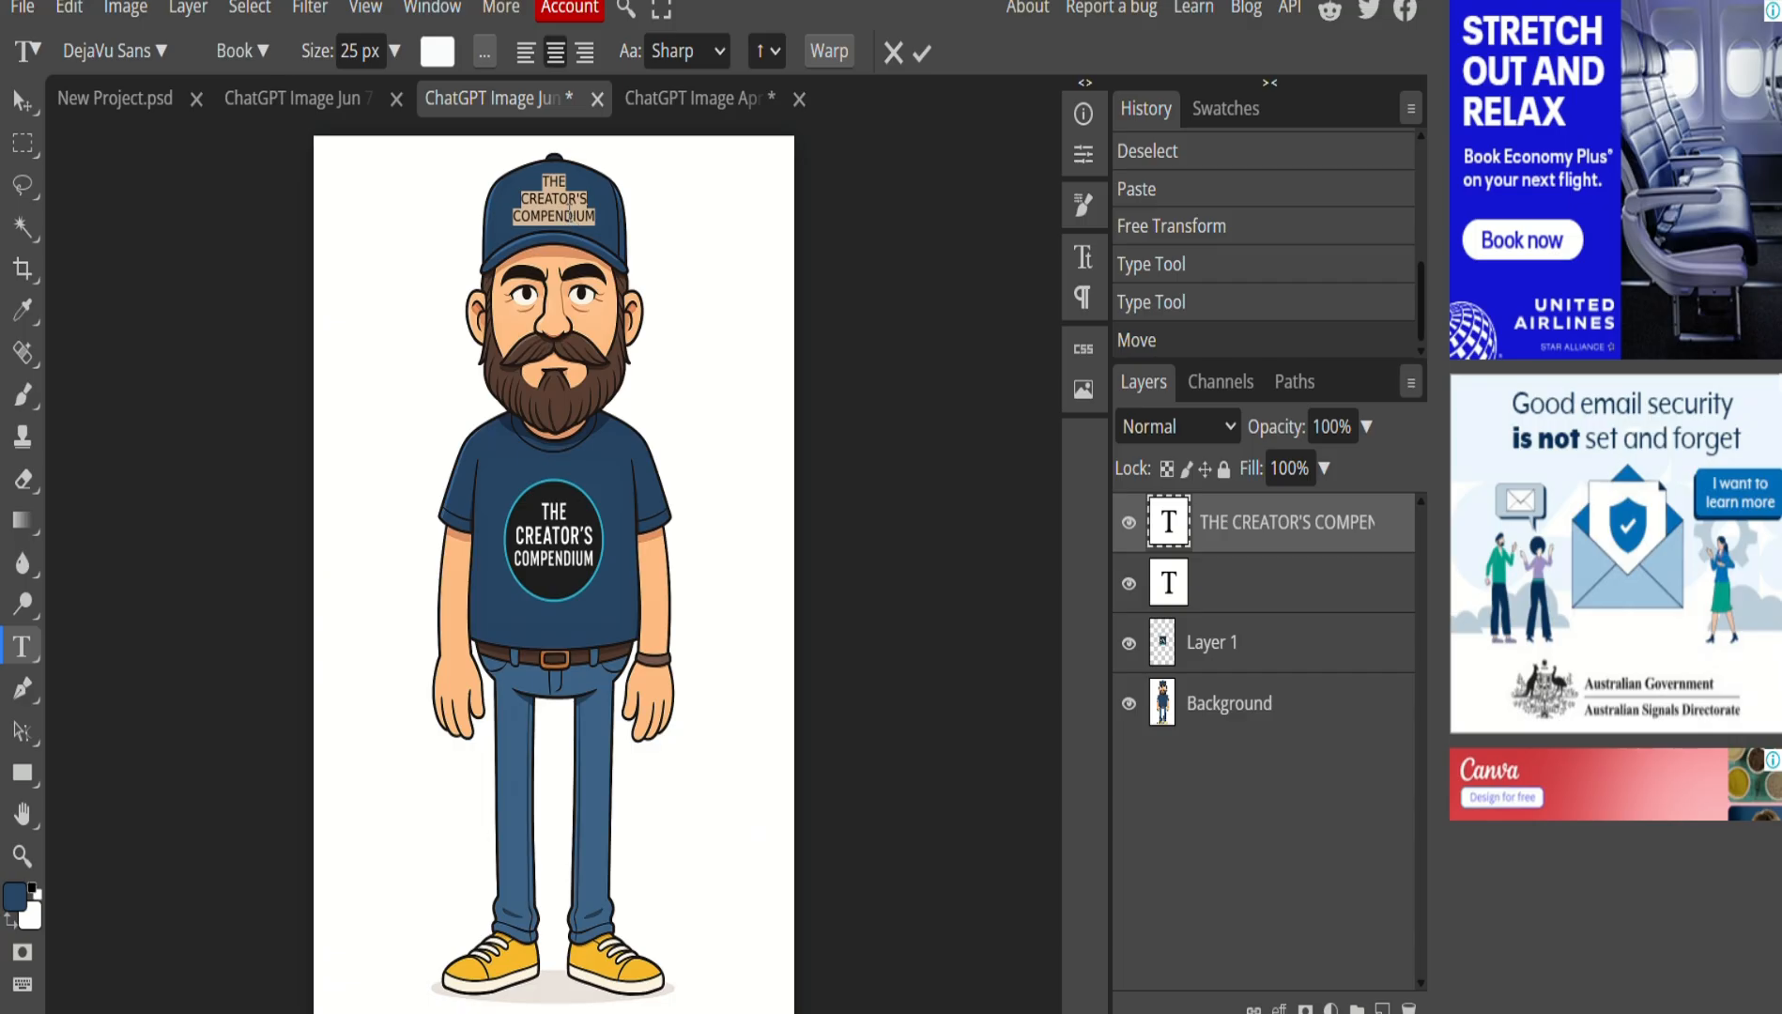
Warp the cap text with a horizontal Arc at 25% bend and position it on the cap.
{"action": "left_click", "coordinate": [847, 58]}
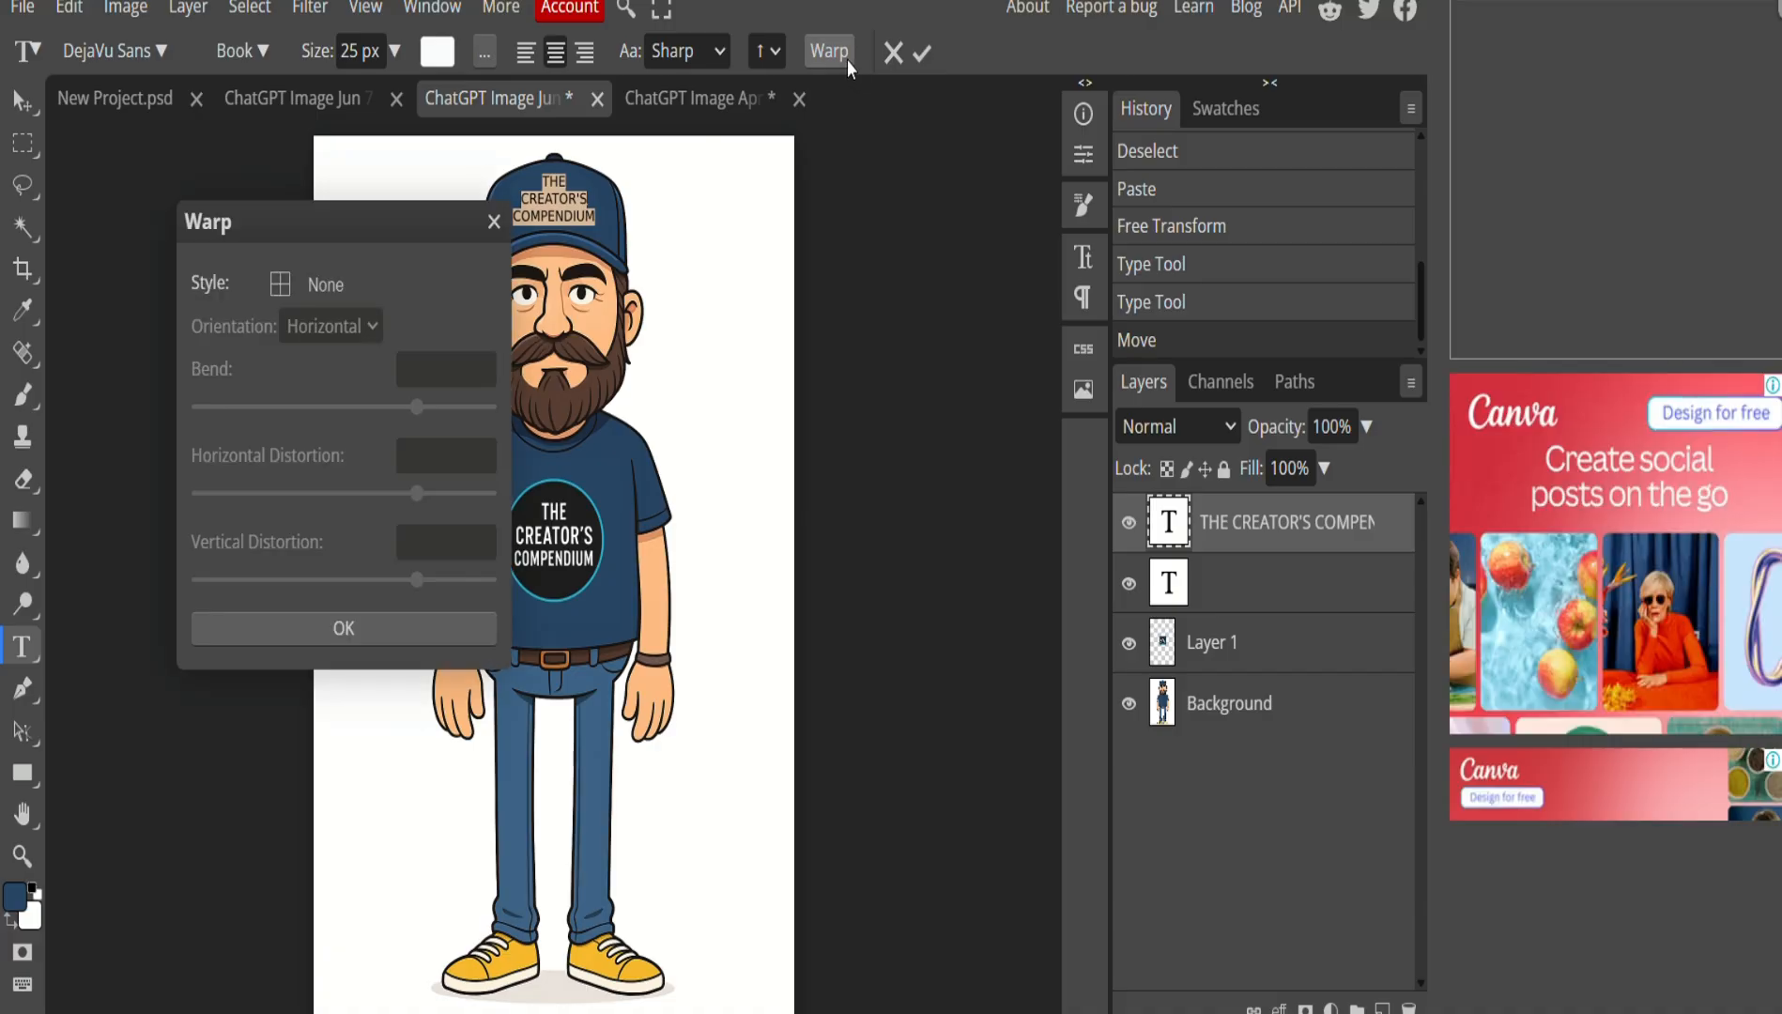
{"action": "left_click", "coordinate": [291, 282]}
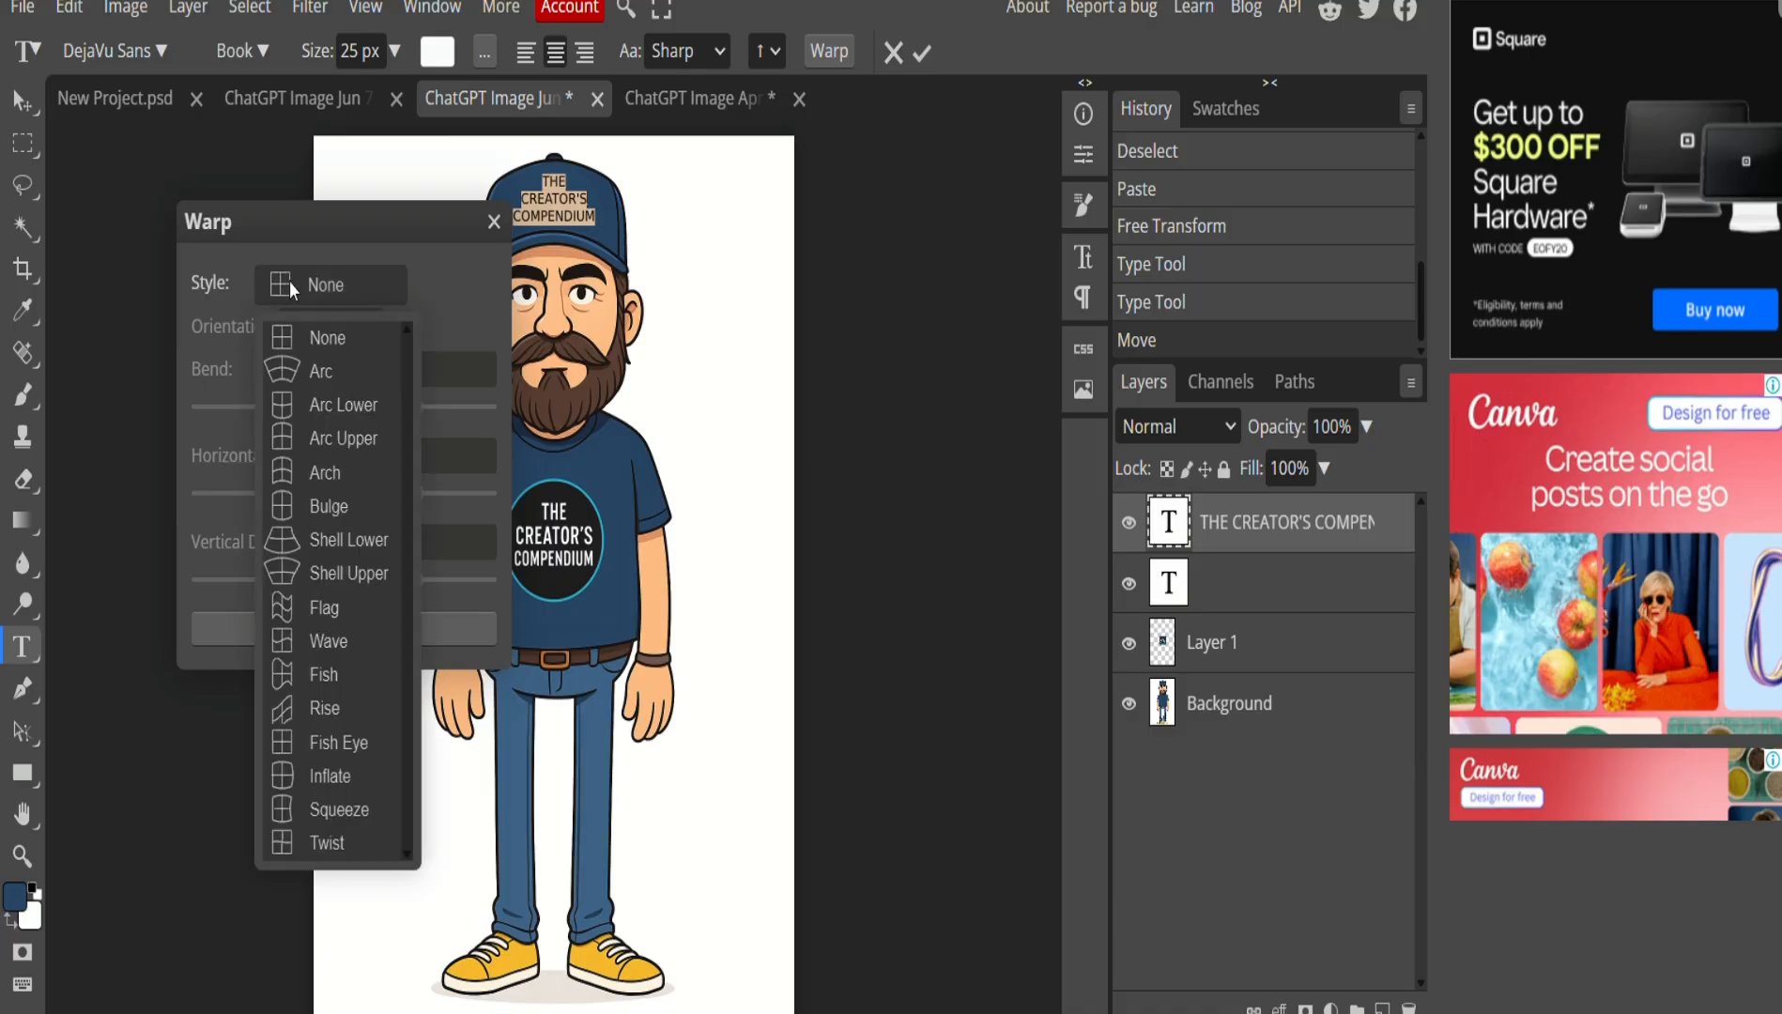
{"action": "left_click", "coordinate": [314, 387]}
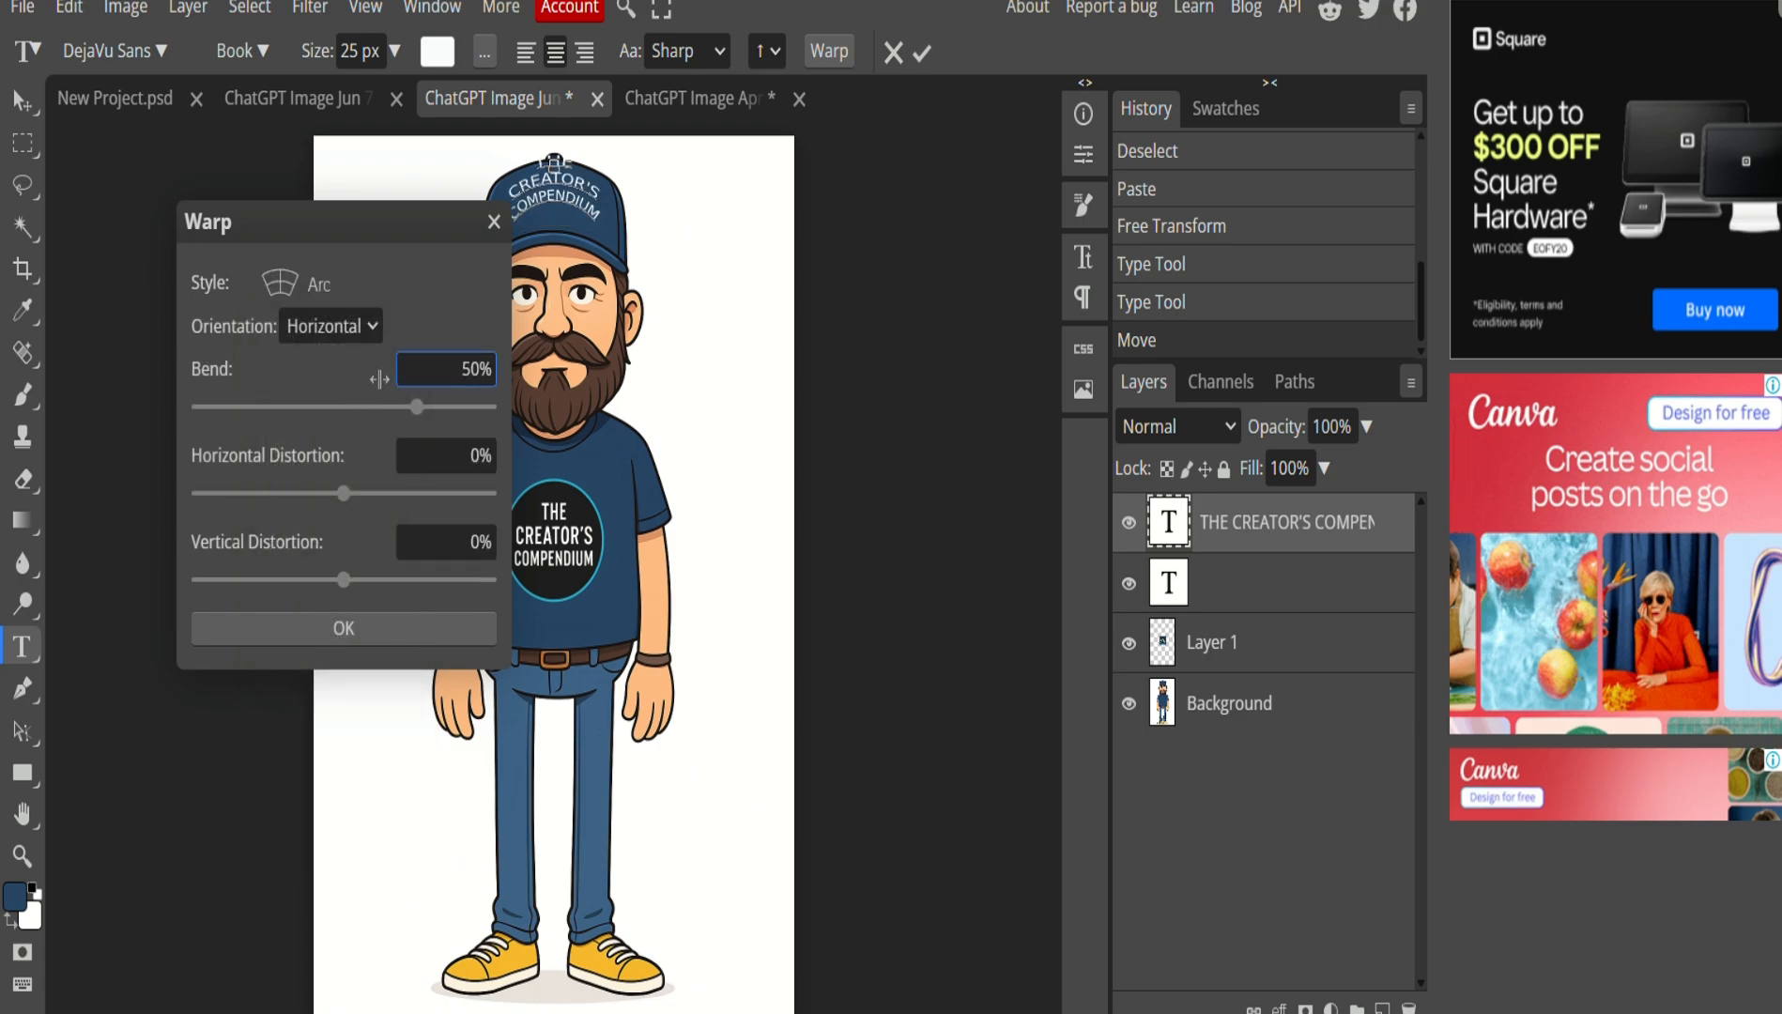
{"action": "left_click_drag", "start_coordinate": [414, 408], "coordinate": [382, 423]}
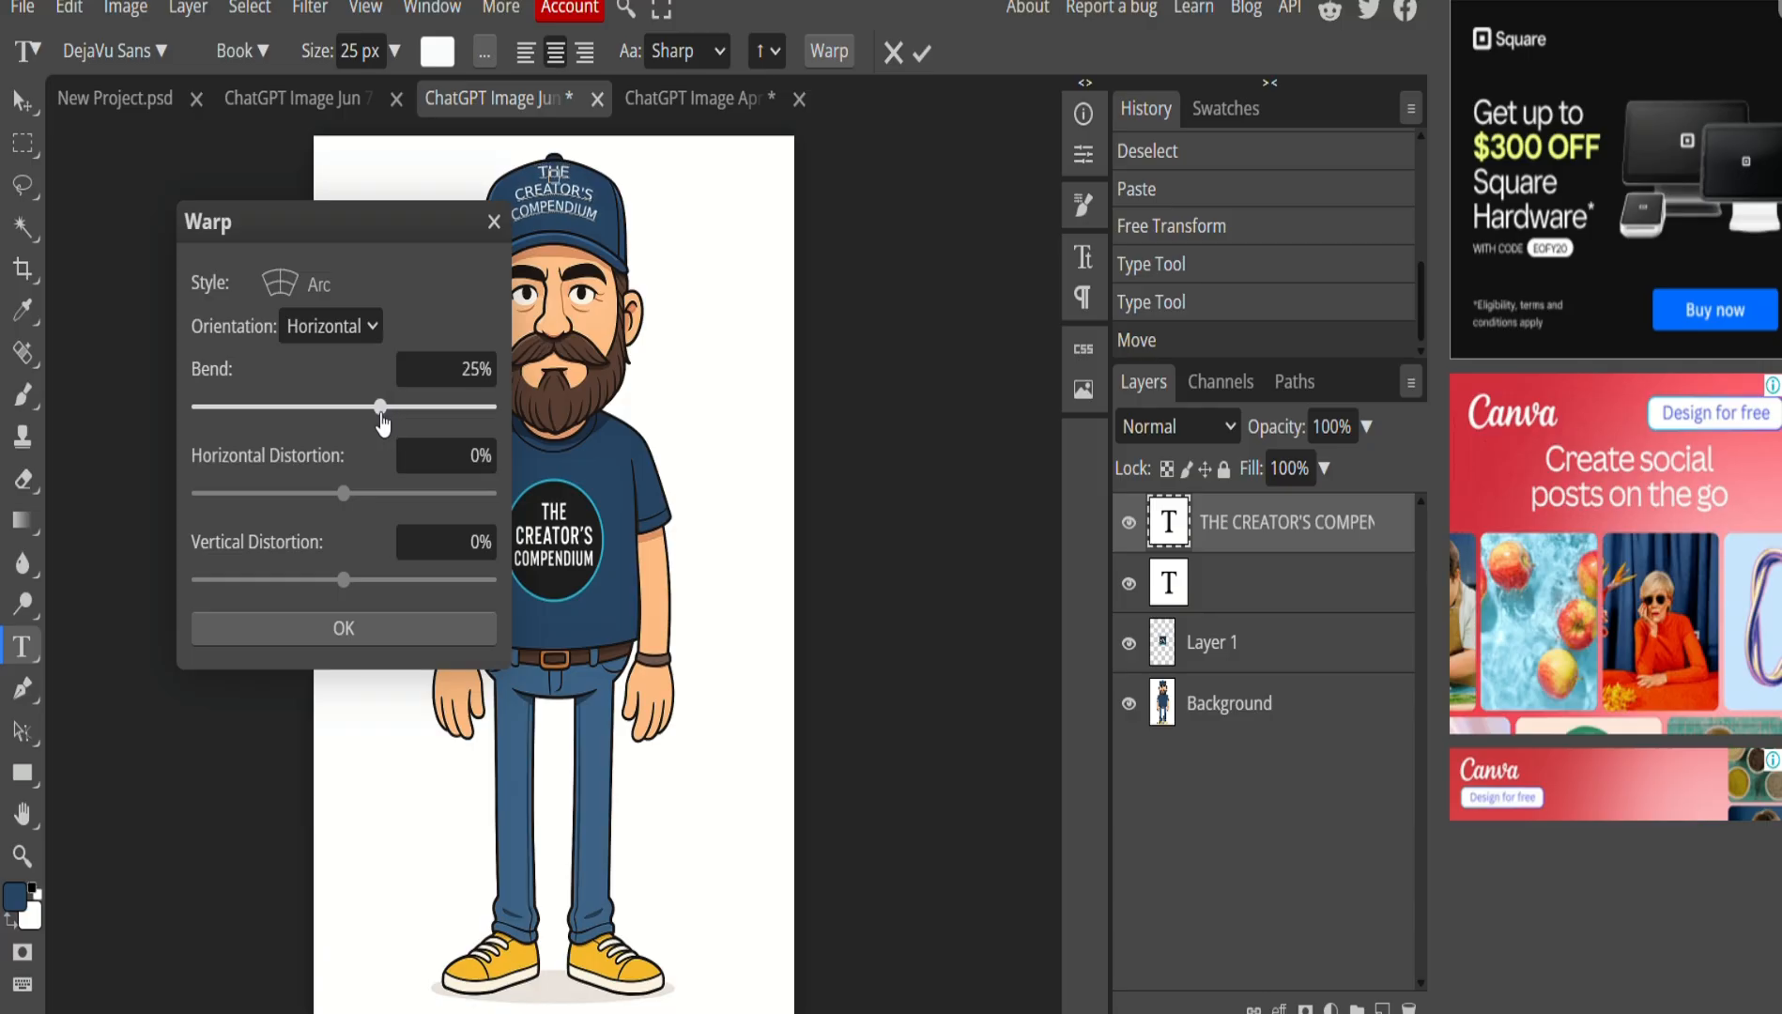
{"action": "left_click", "coordinate": [373, 635]}
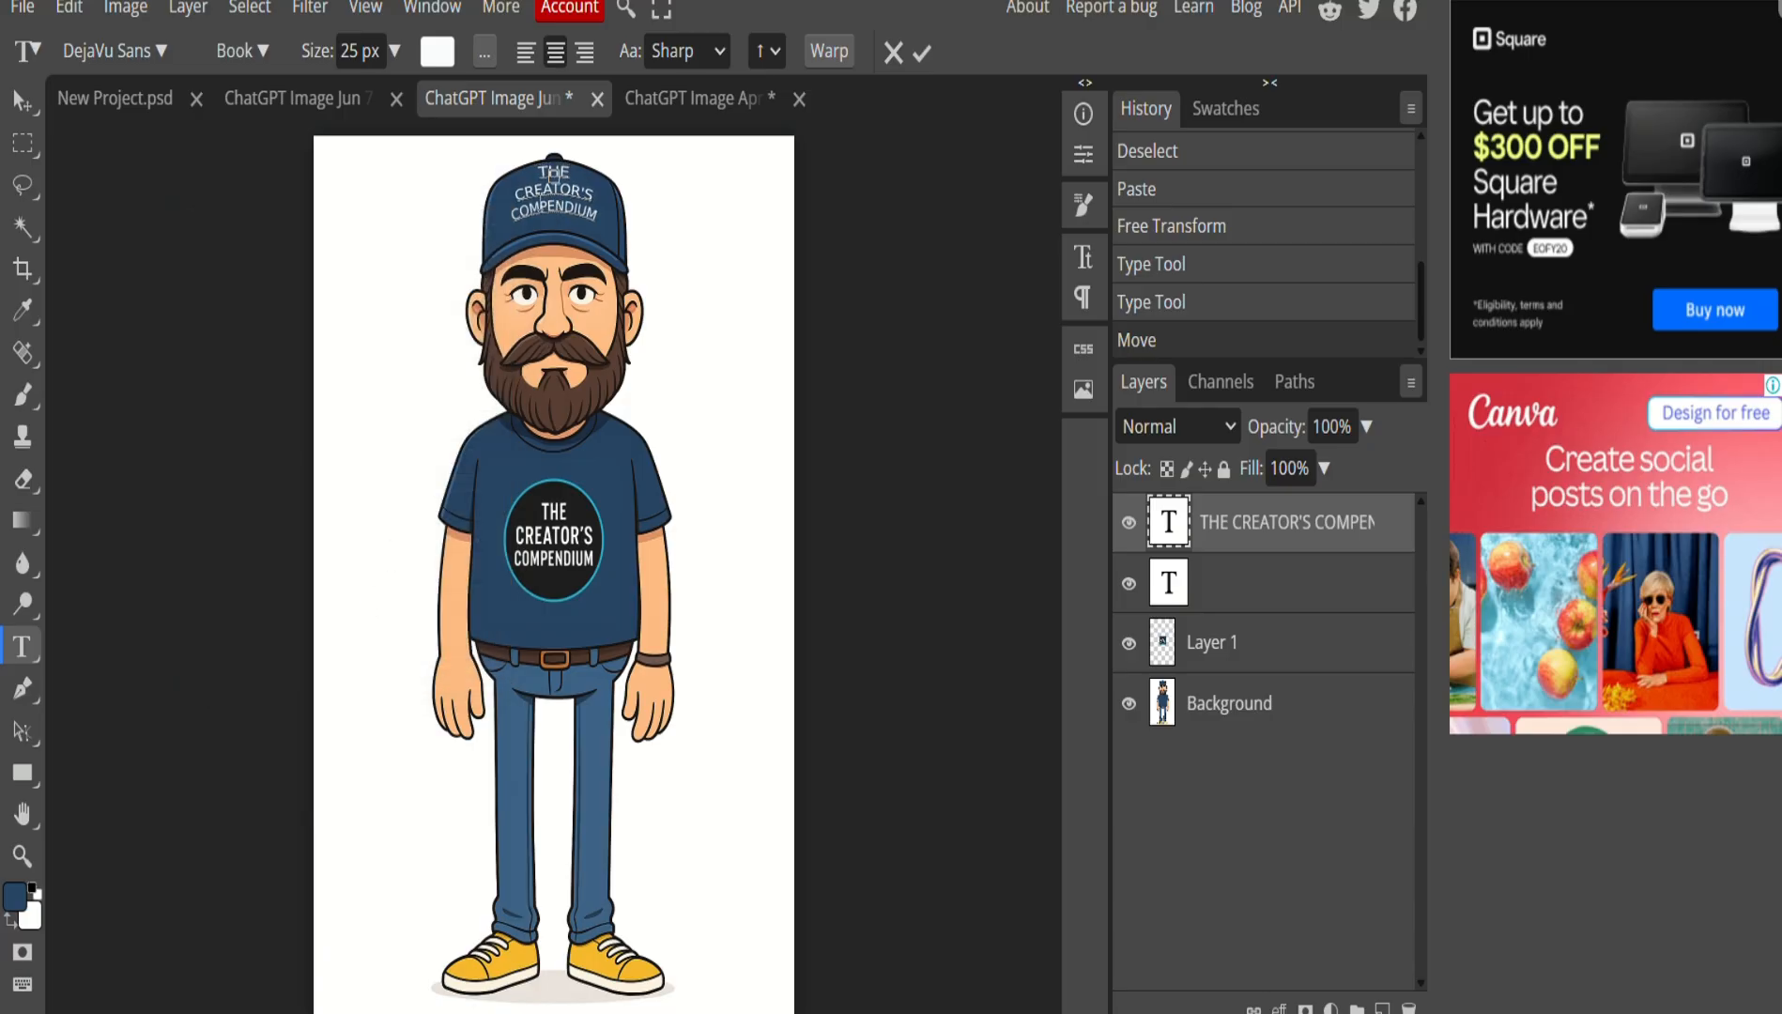
{"action": "left_click", "coordinate": [25, 103]}
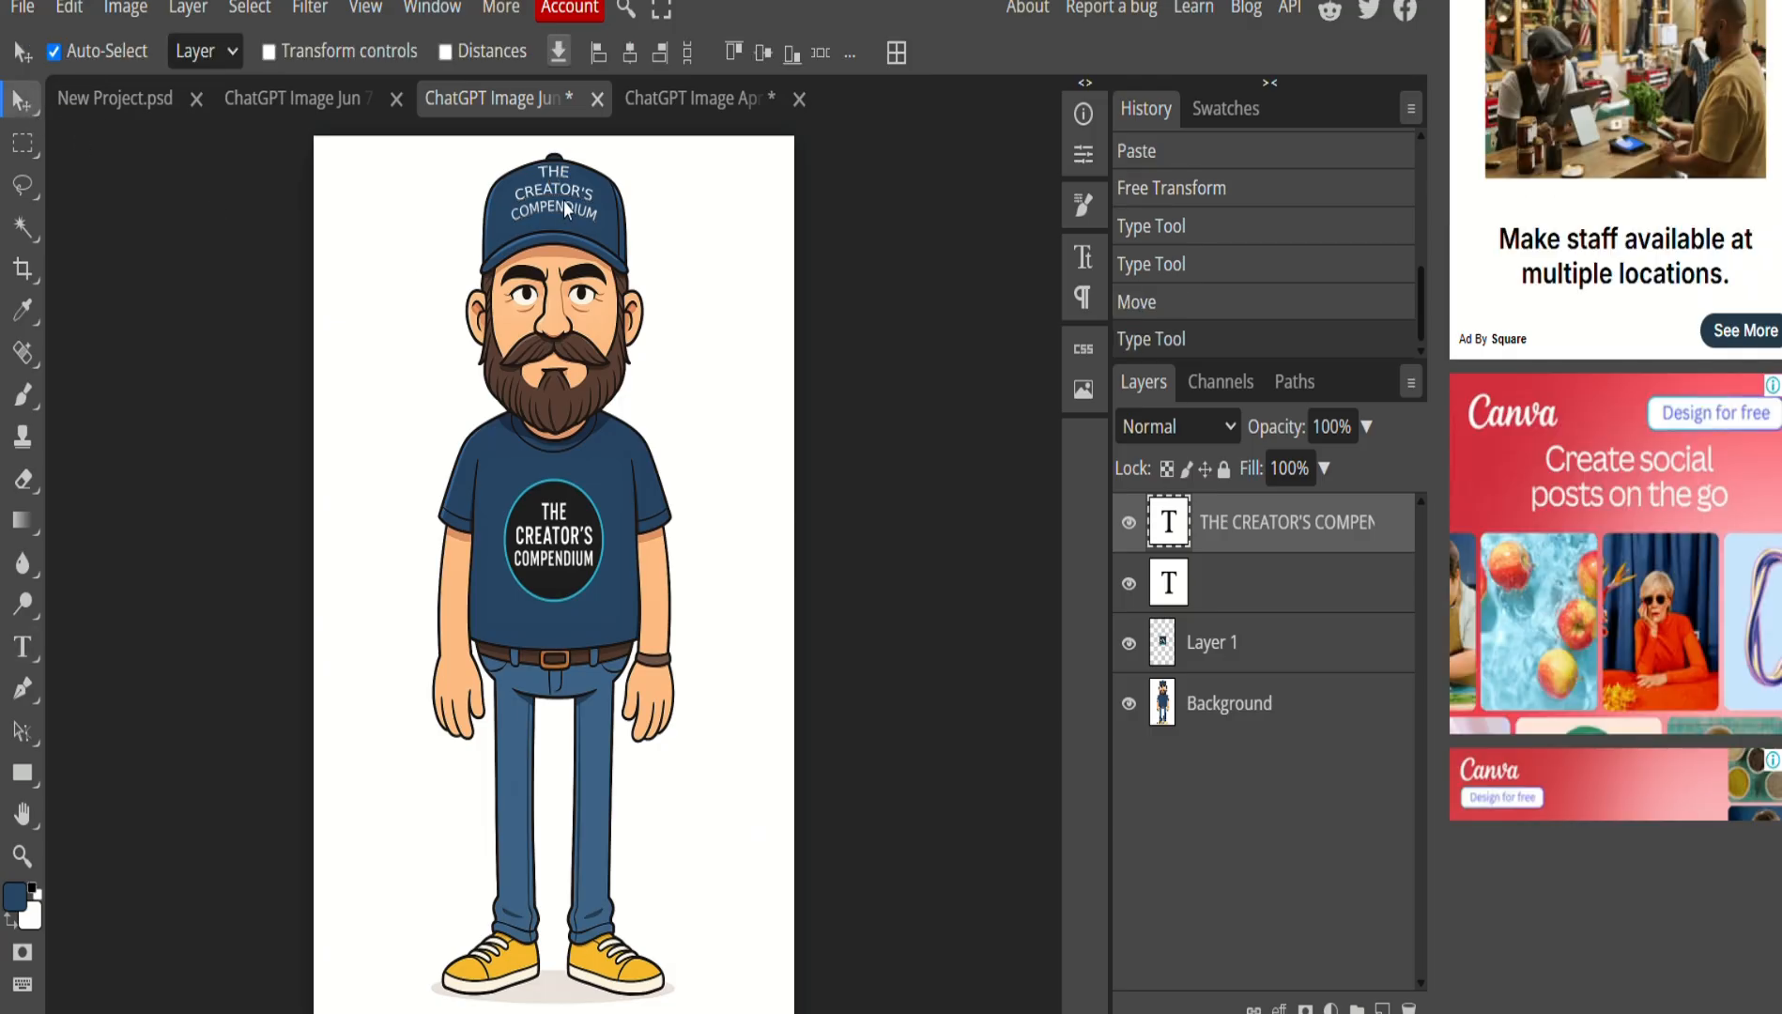
{"action": "left_click", "coordinate": [565, 208]}
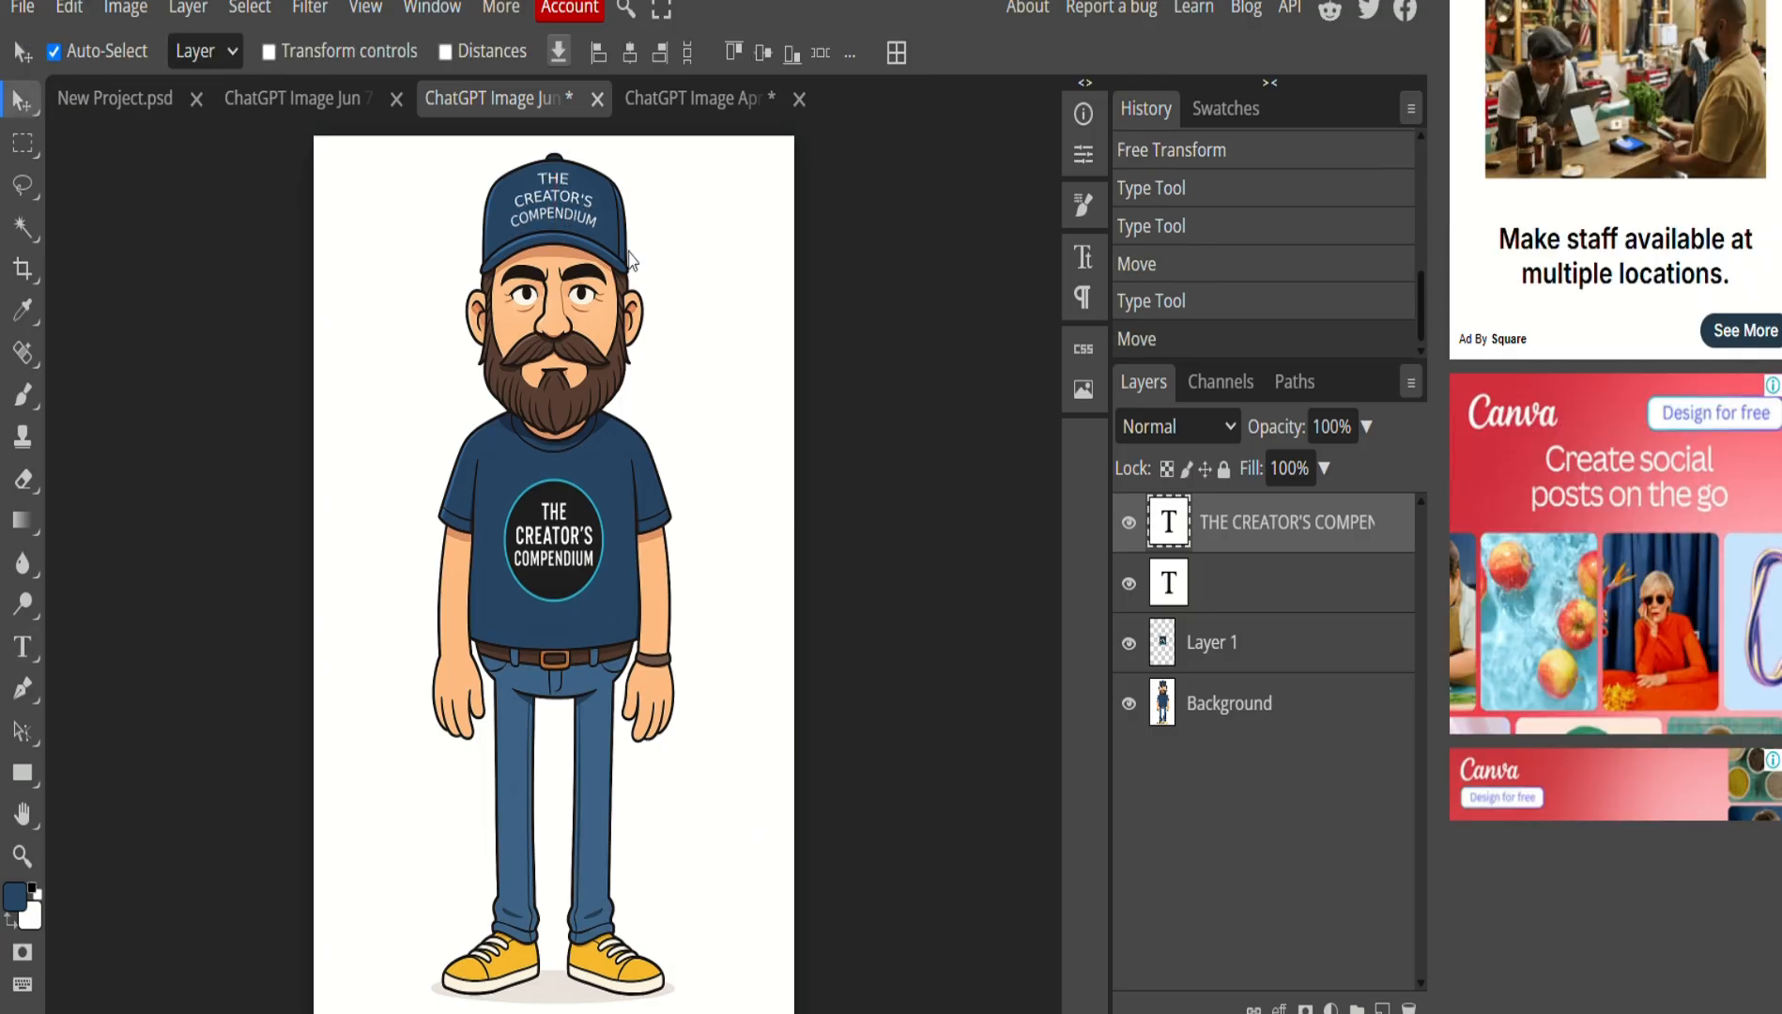
{"action": "left_click", "coordinate": [696, 278]}
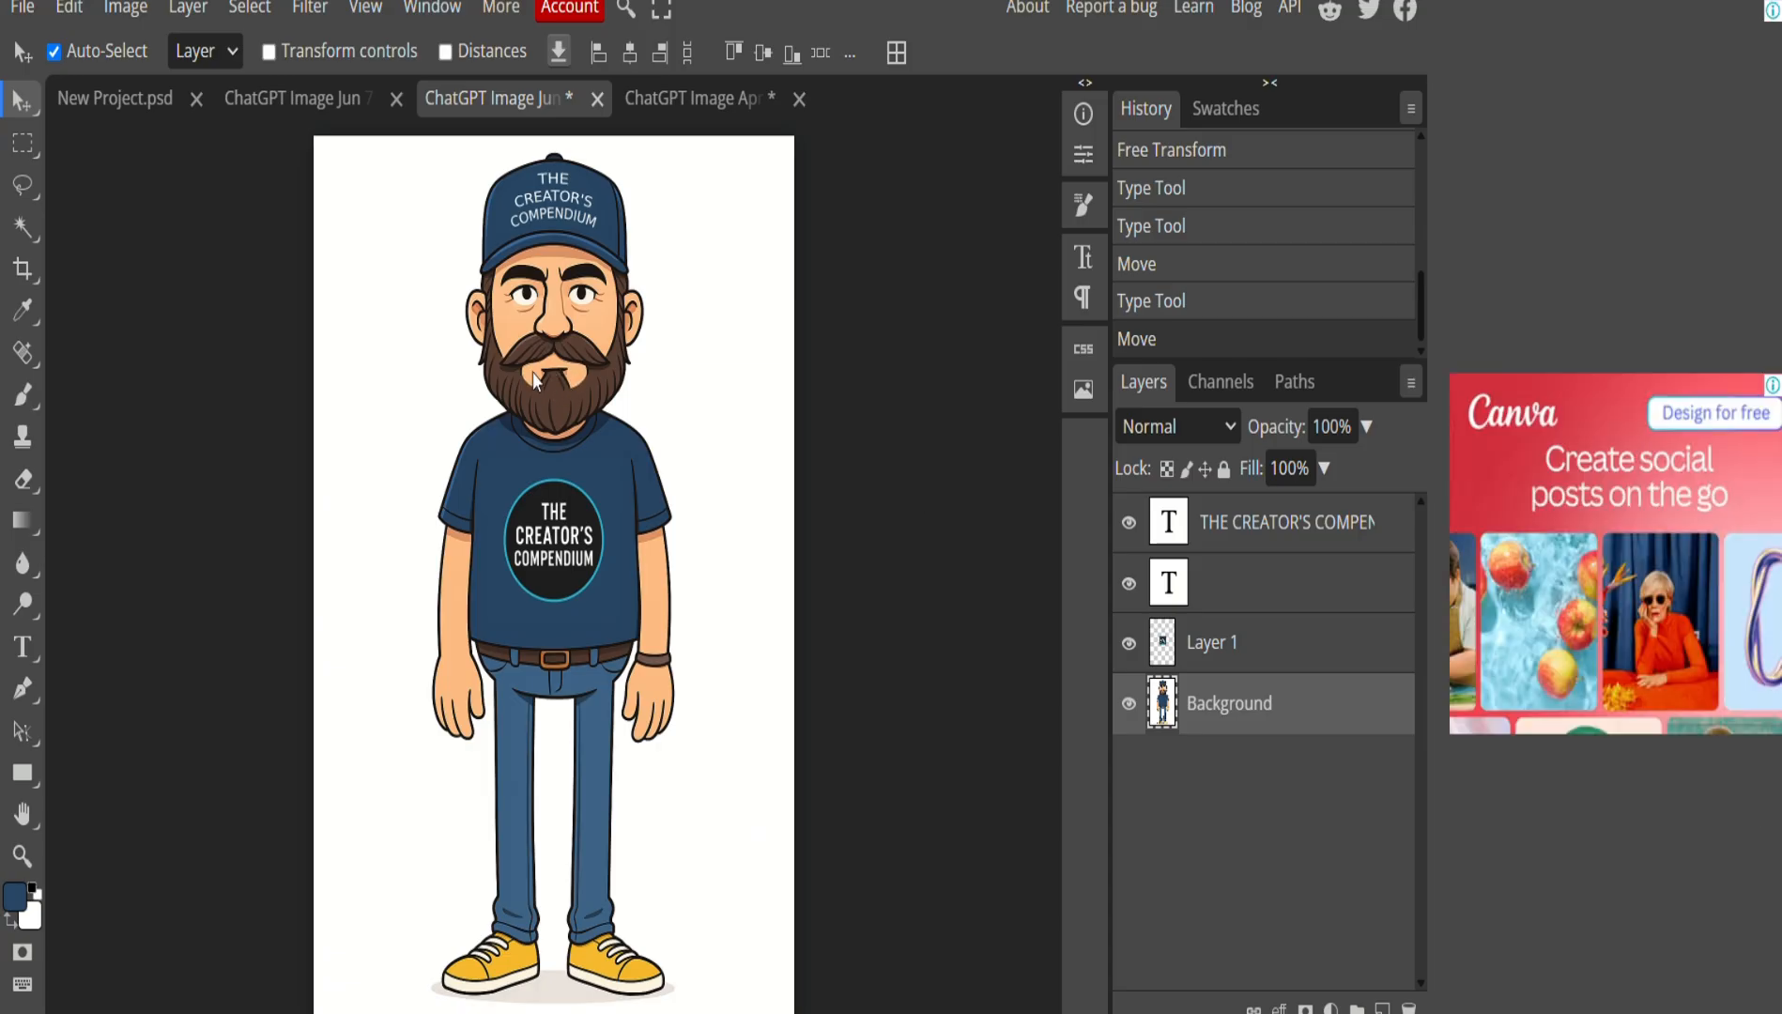
Zoom in on the chin and choose a plain painting brush.
{"action": "scroll", "coordinate": [535, 375], "scroll_direction": "up", "scroll_amount": 5}
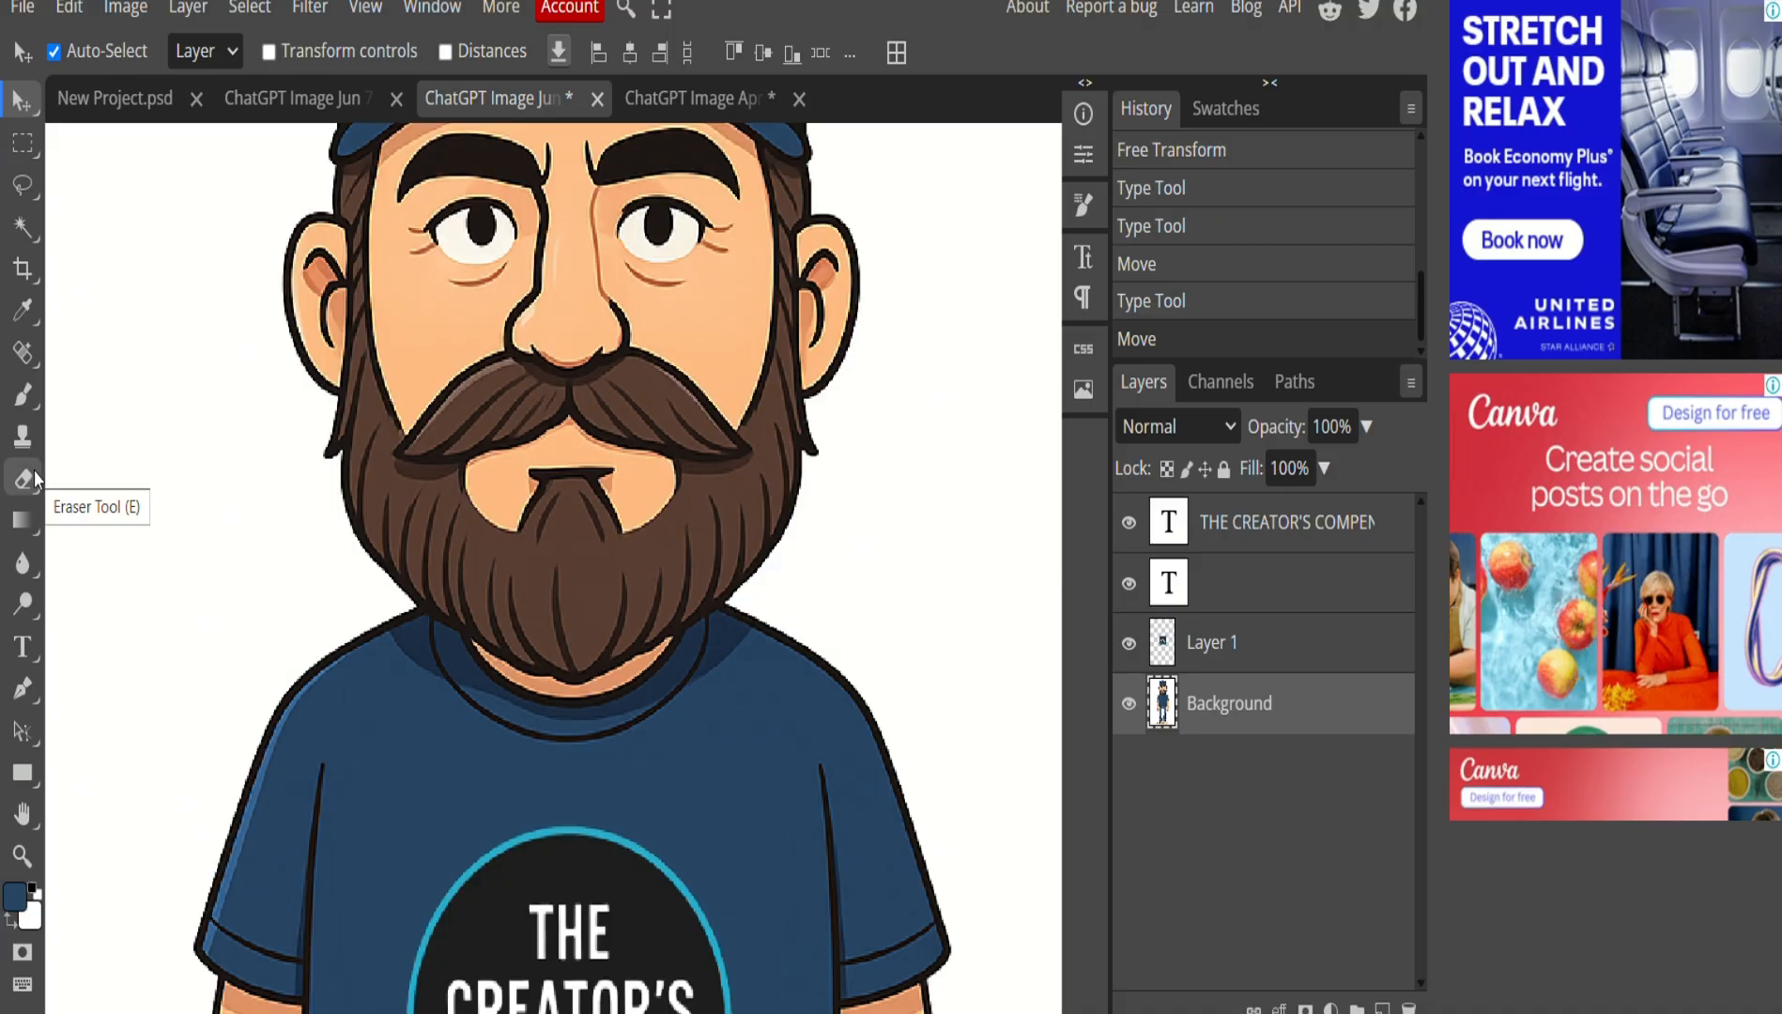
{"action": "left_click", "coordinate": [31, 397]}
{"action": "left_click", "coordinate": [92, 389]}
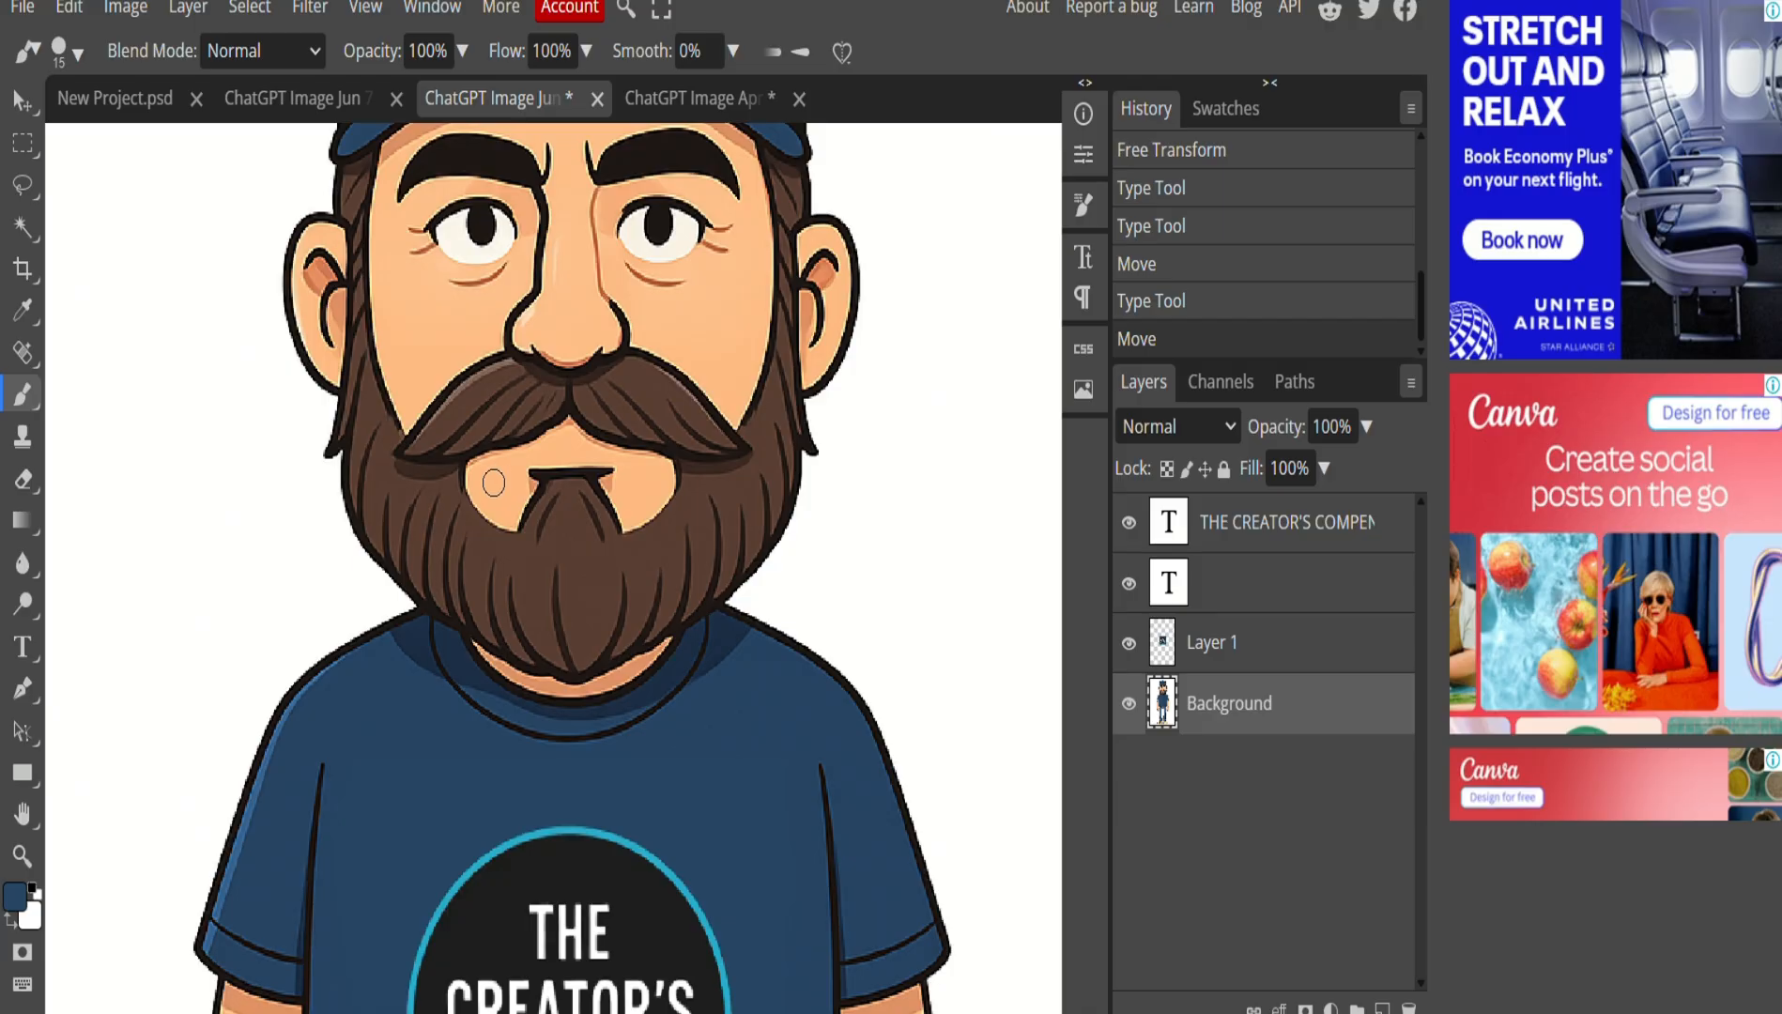
{"action": "right_click", "coordinate": [494, 483]}
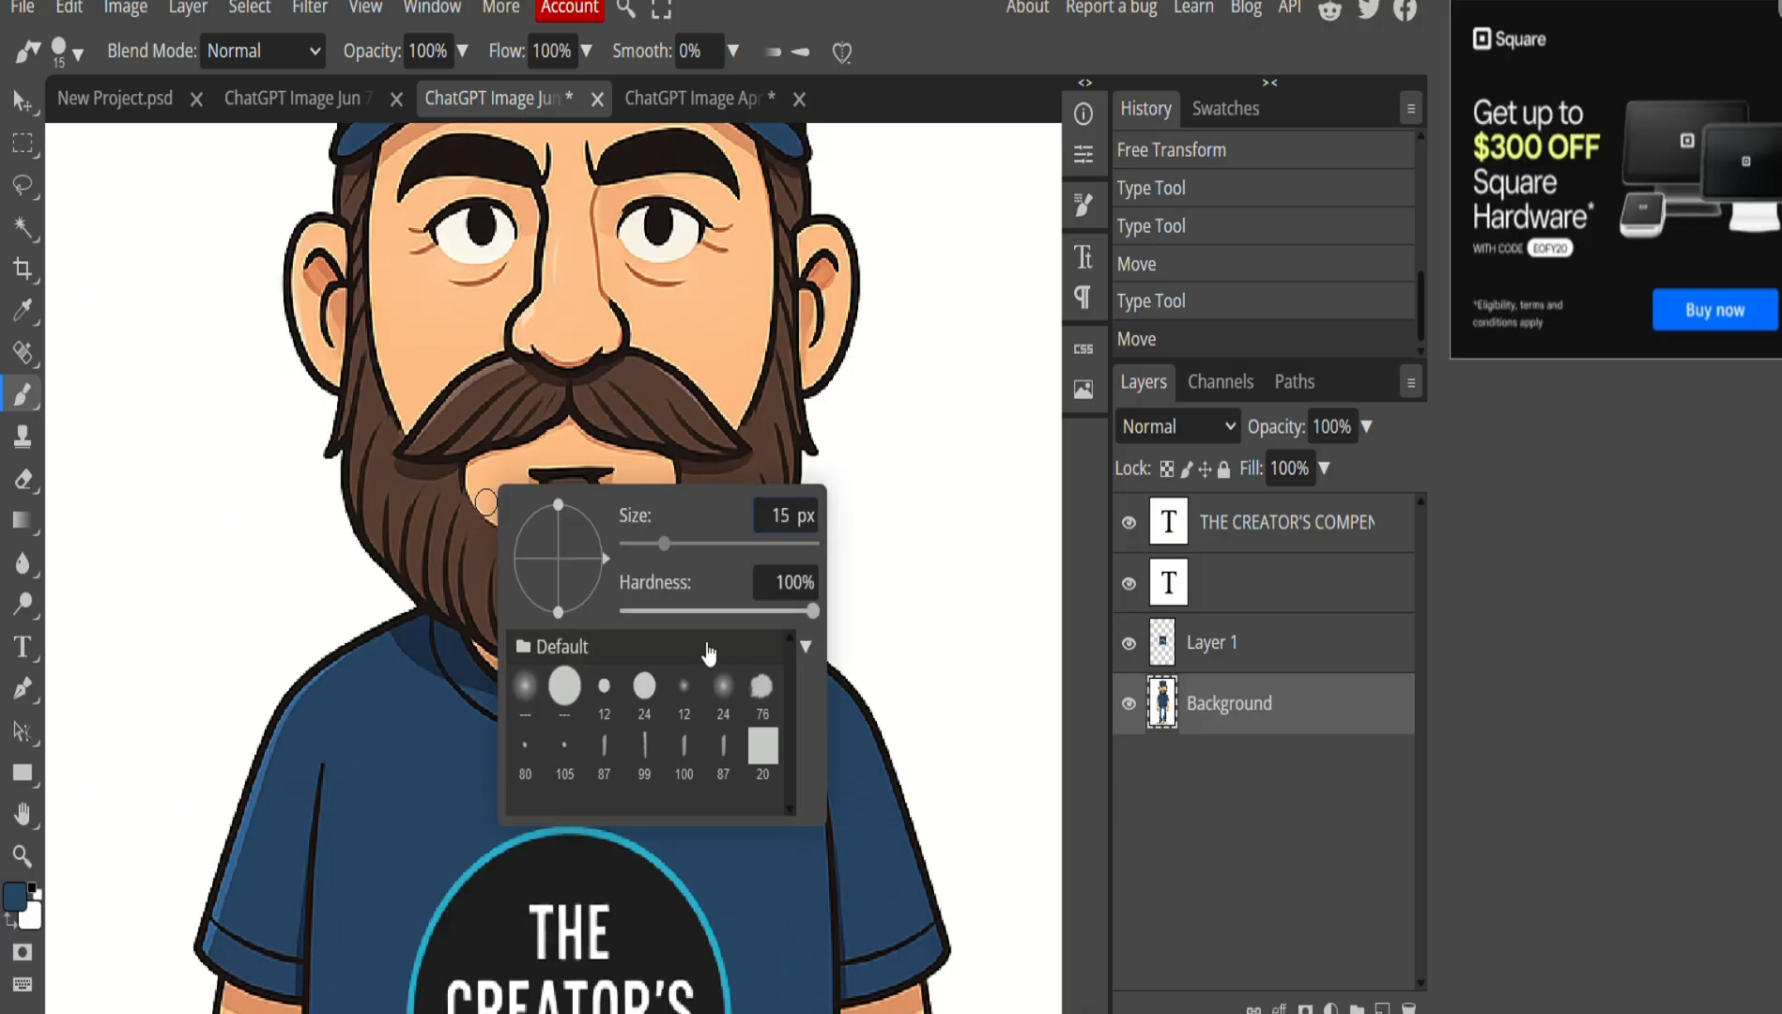
Sample the chin's peach skin tone and paint over the mouth line.
{"action": "left_click", "coordinate": [16, 898]}
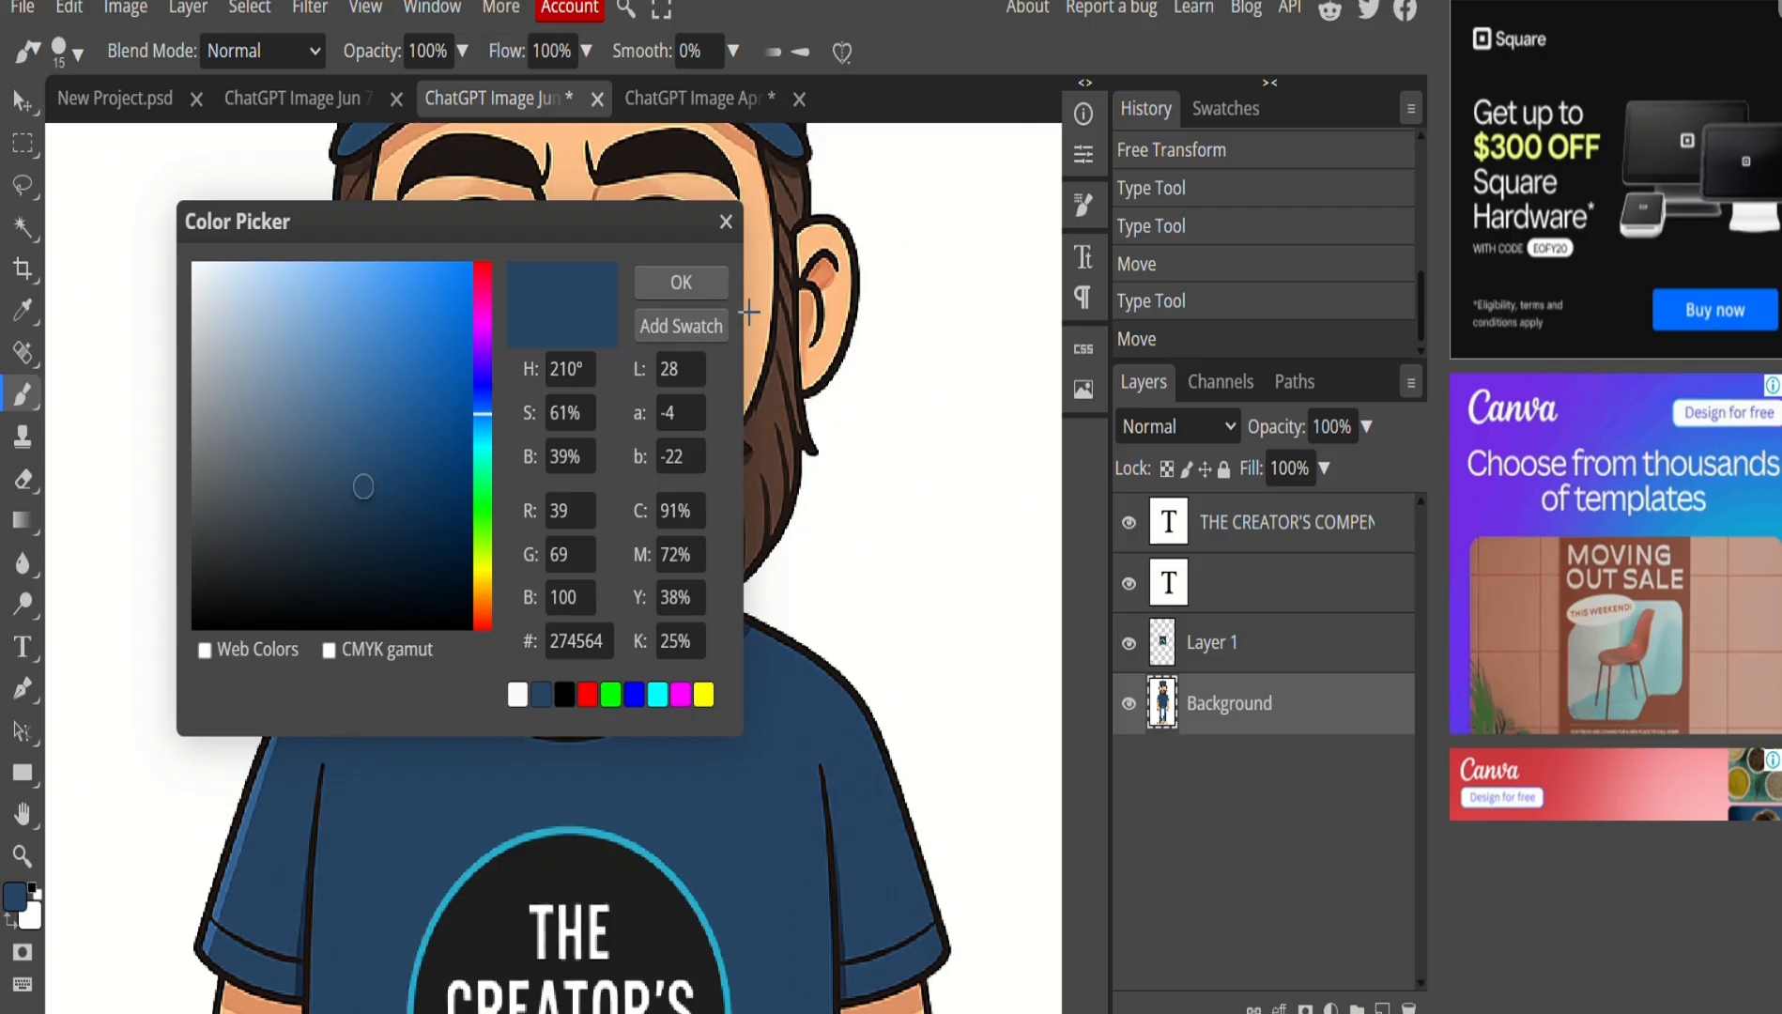
{"action": "left_click_drag", "start_coordinate": [636, 231], "coordinate": [758, 605]}
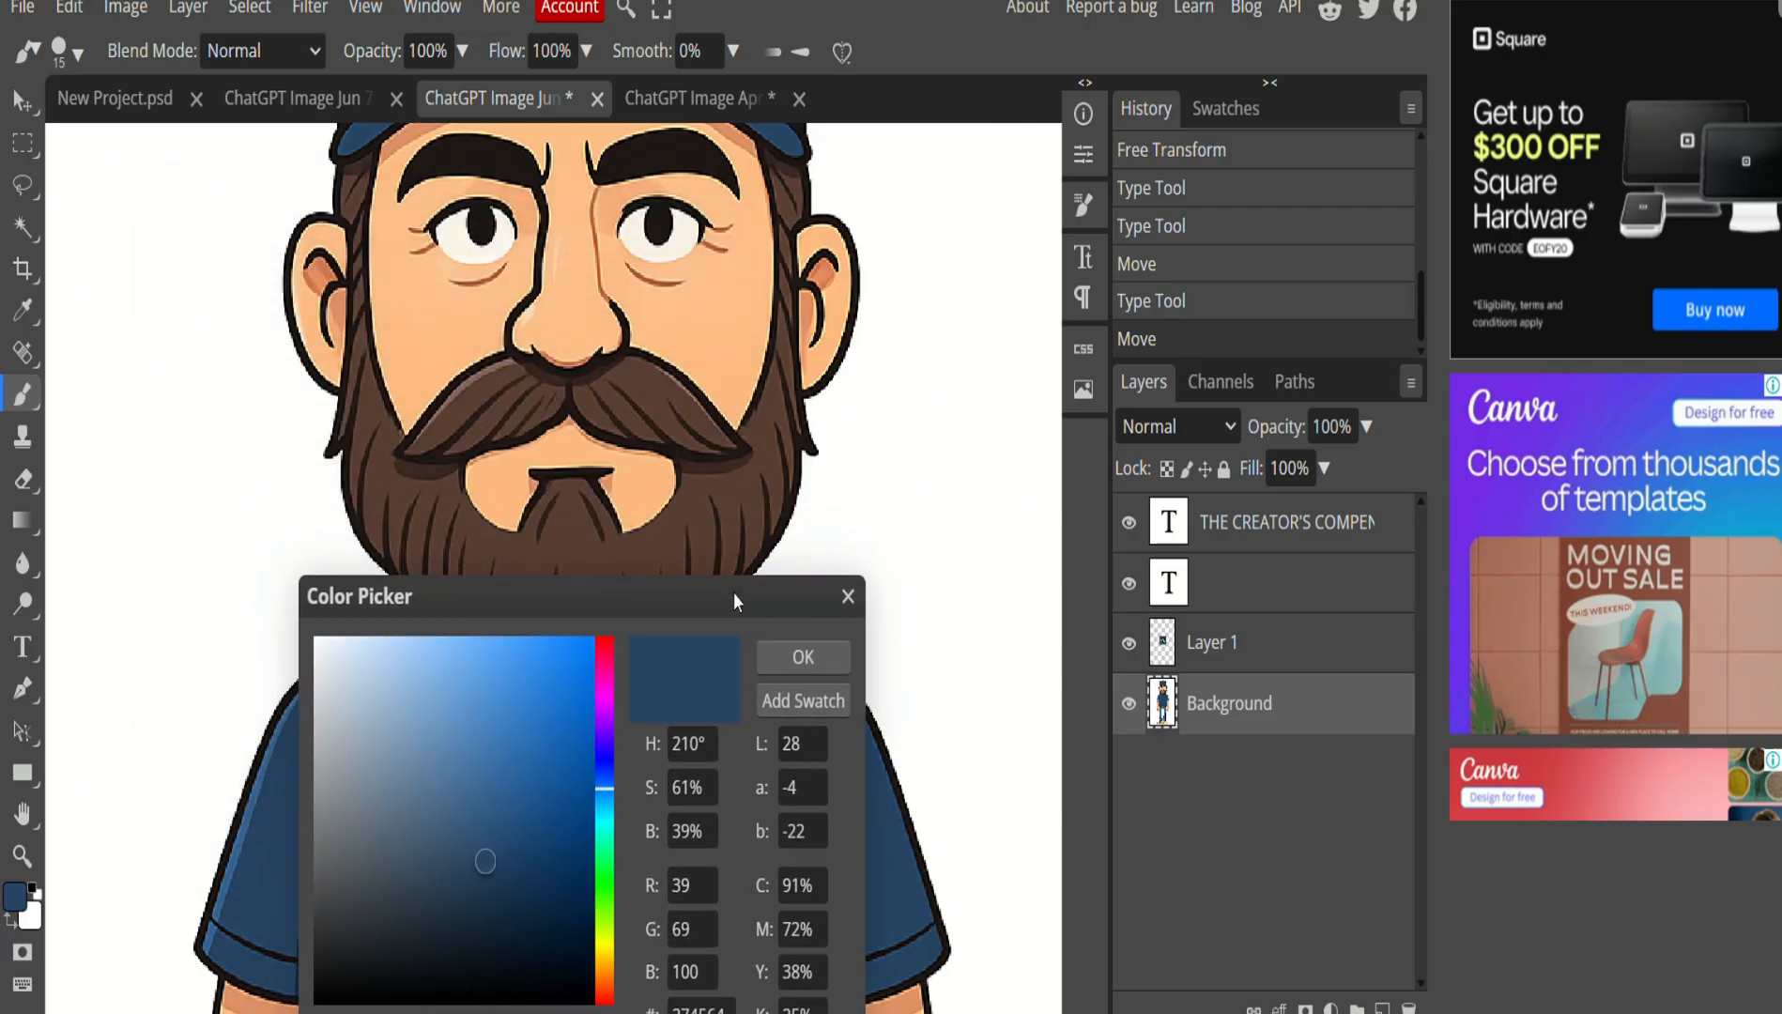
{"action": "left_click", "coordinate": [505, 485]}
{"action": "left_click", "coordinate": [803, 657]}
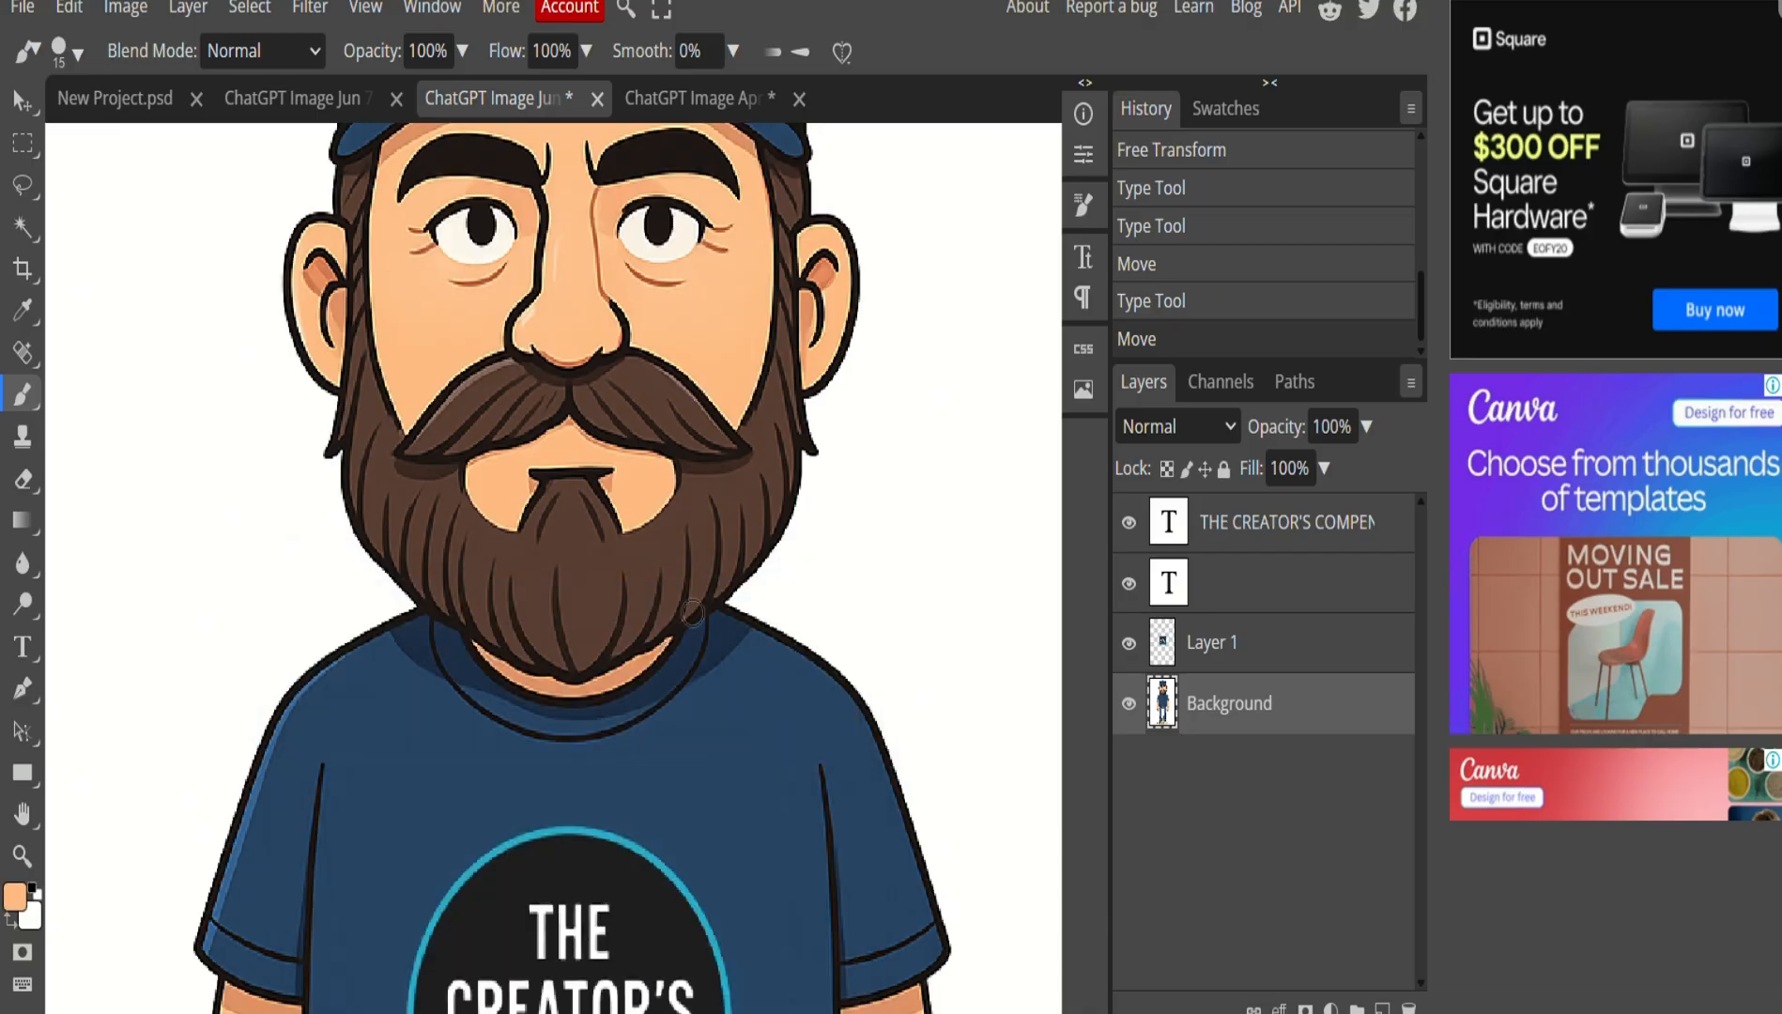
{"action": "mouse_move", "coordinate": [529, 478]}
{"action": "left_mouse_down"}
{"action": "mouse_move", "coordinate": [601, 467]}
{"action": "mouse_move", "coordinate": [623, 494]}
{"action": "left_mouse_up"}
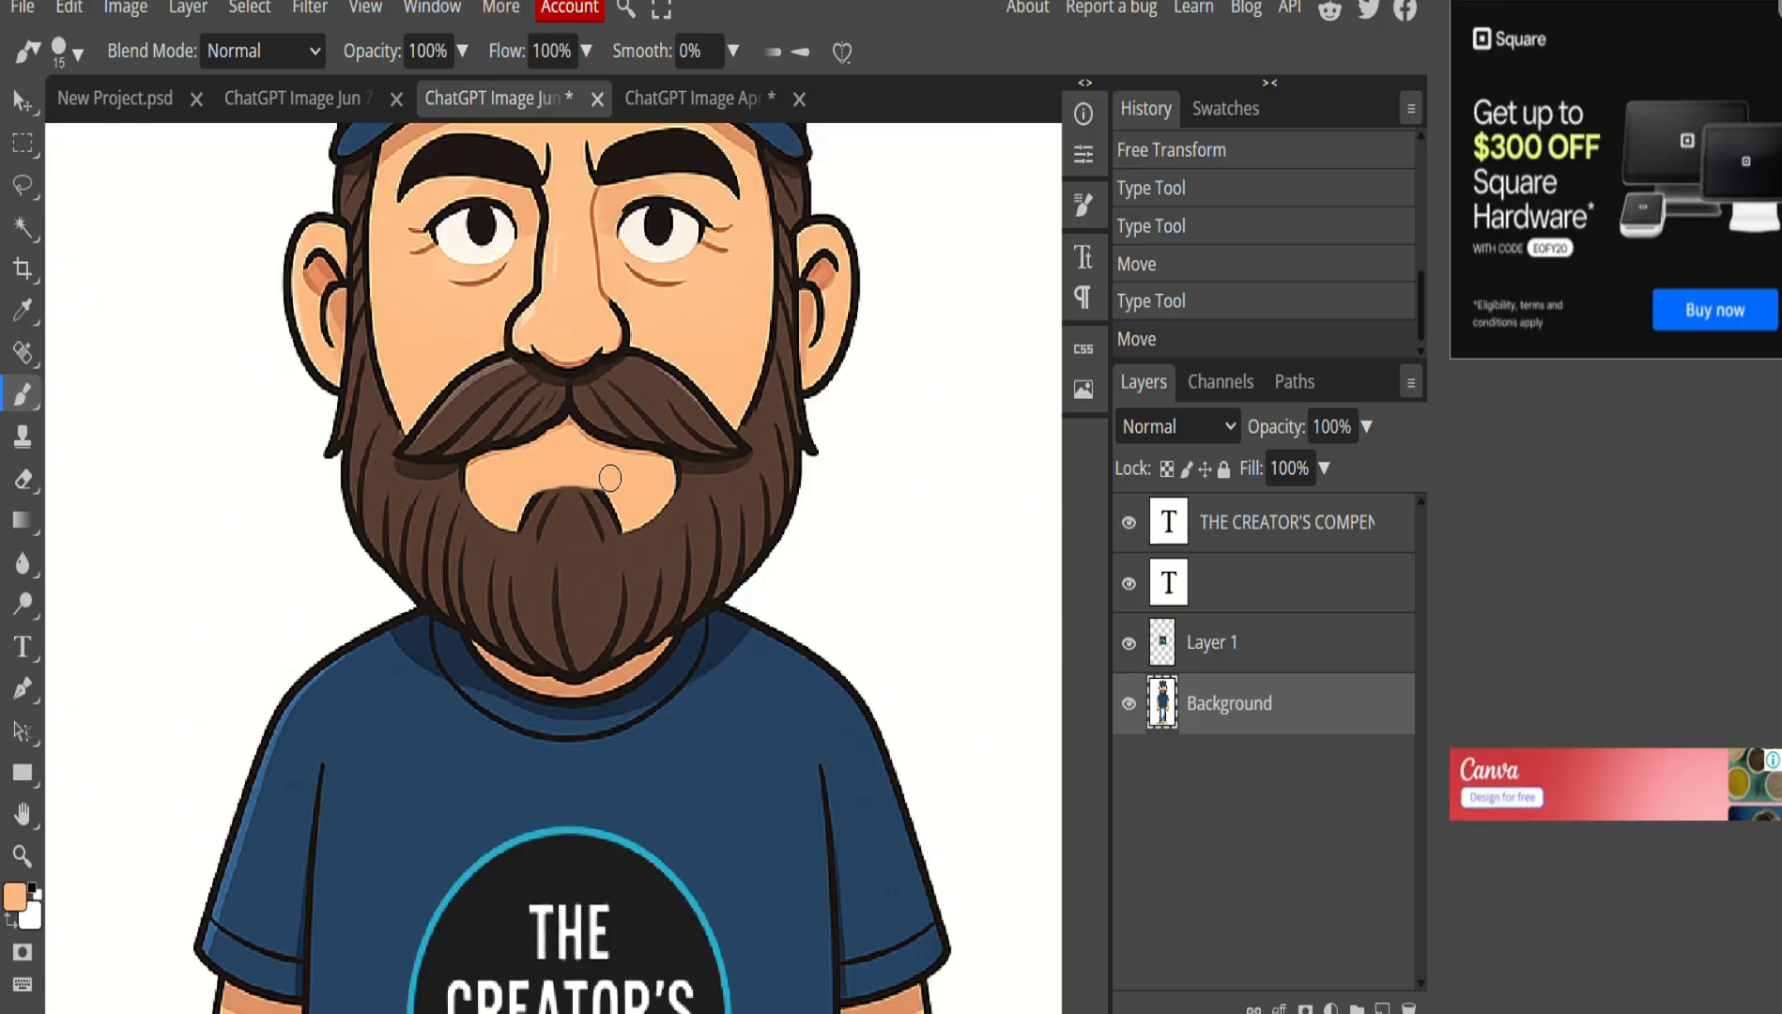
{"action": "left_click_drag", "start_coordinate": [616, 485], "coordinate": [533, 473]}
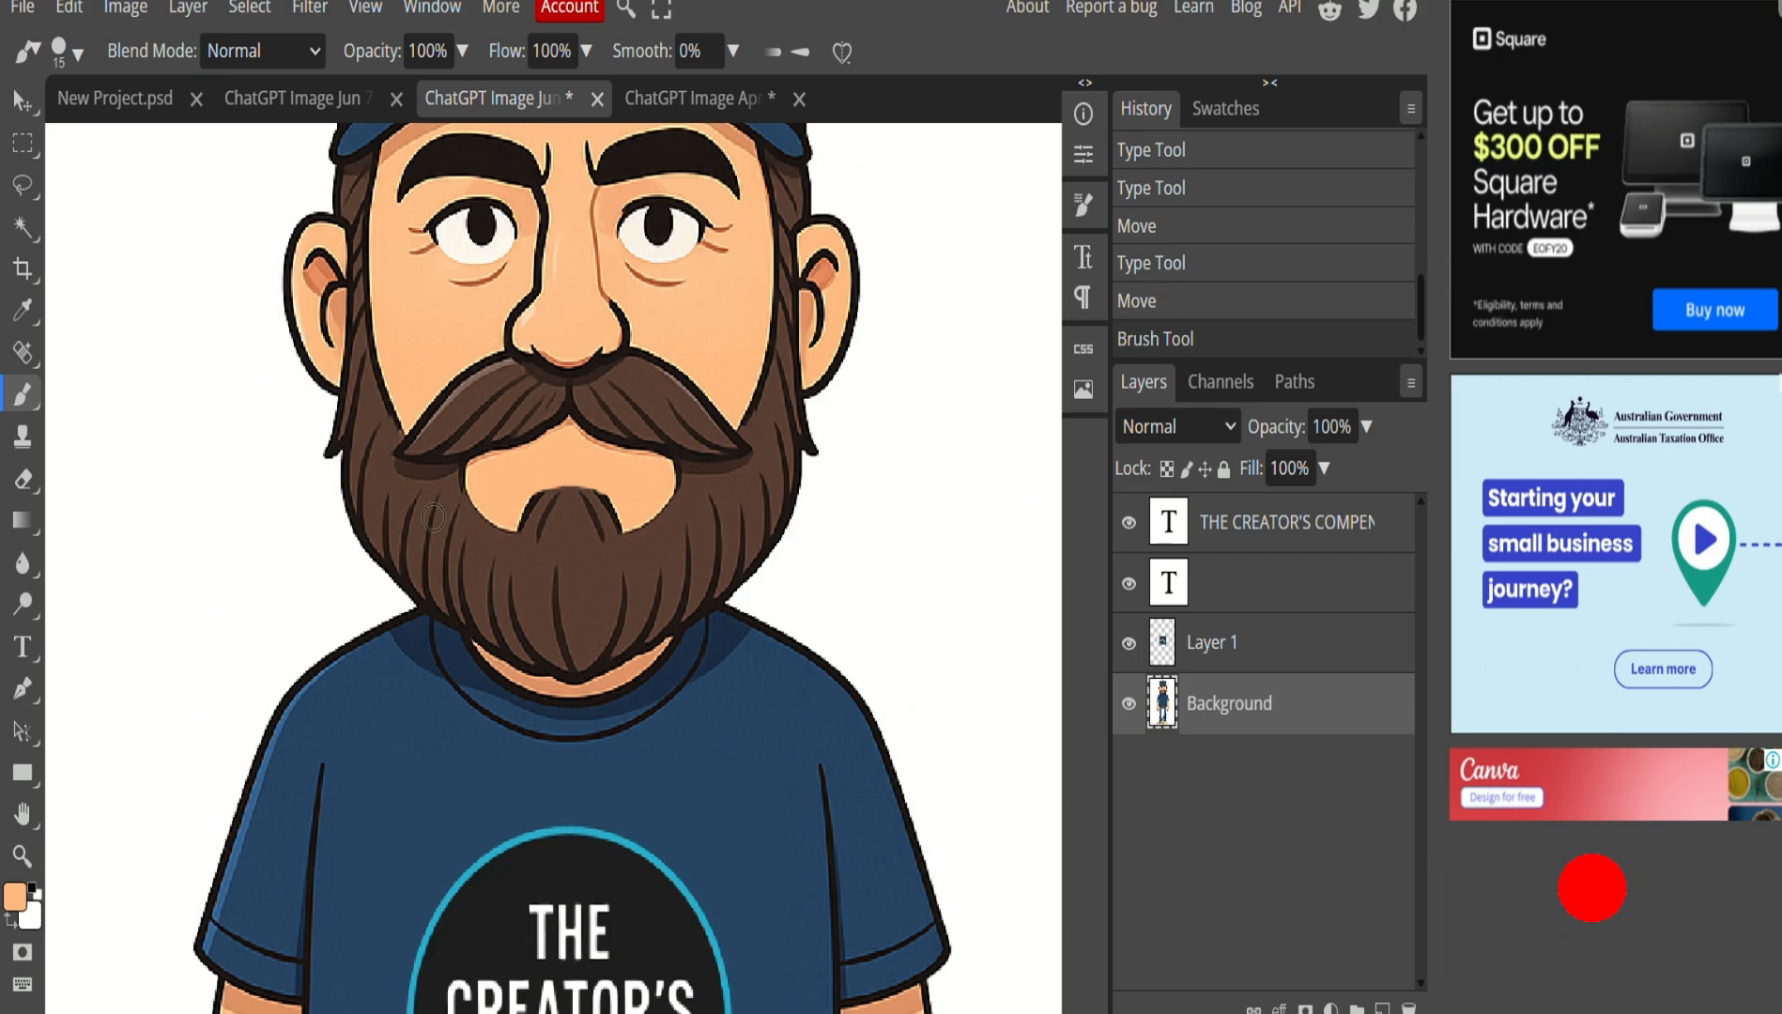
Flatten all layers of the edited character into one.
{"action": "scroll", "coordinate": [601, 527], "scroll_direction": "down", "scroll_amount": 5}
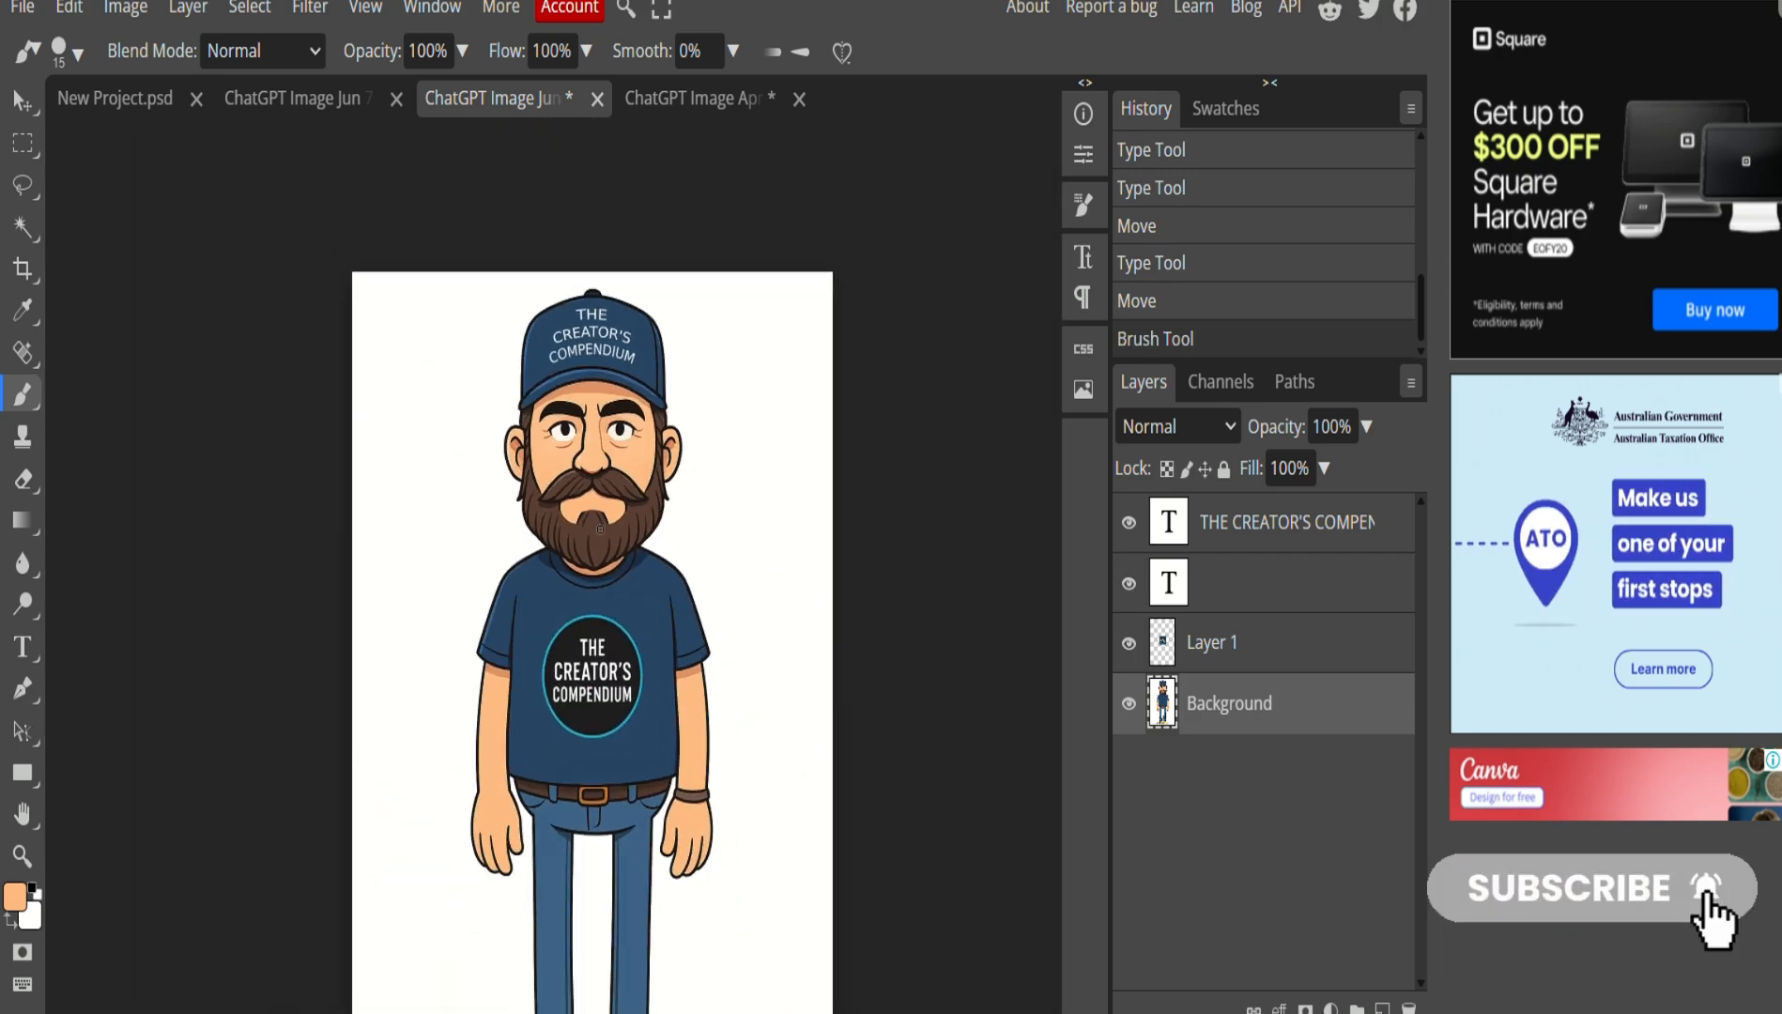
{"action": "scroll", "coordinate": [600, 528], "scroll_direction": "down", "scroll_amount": 1}
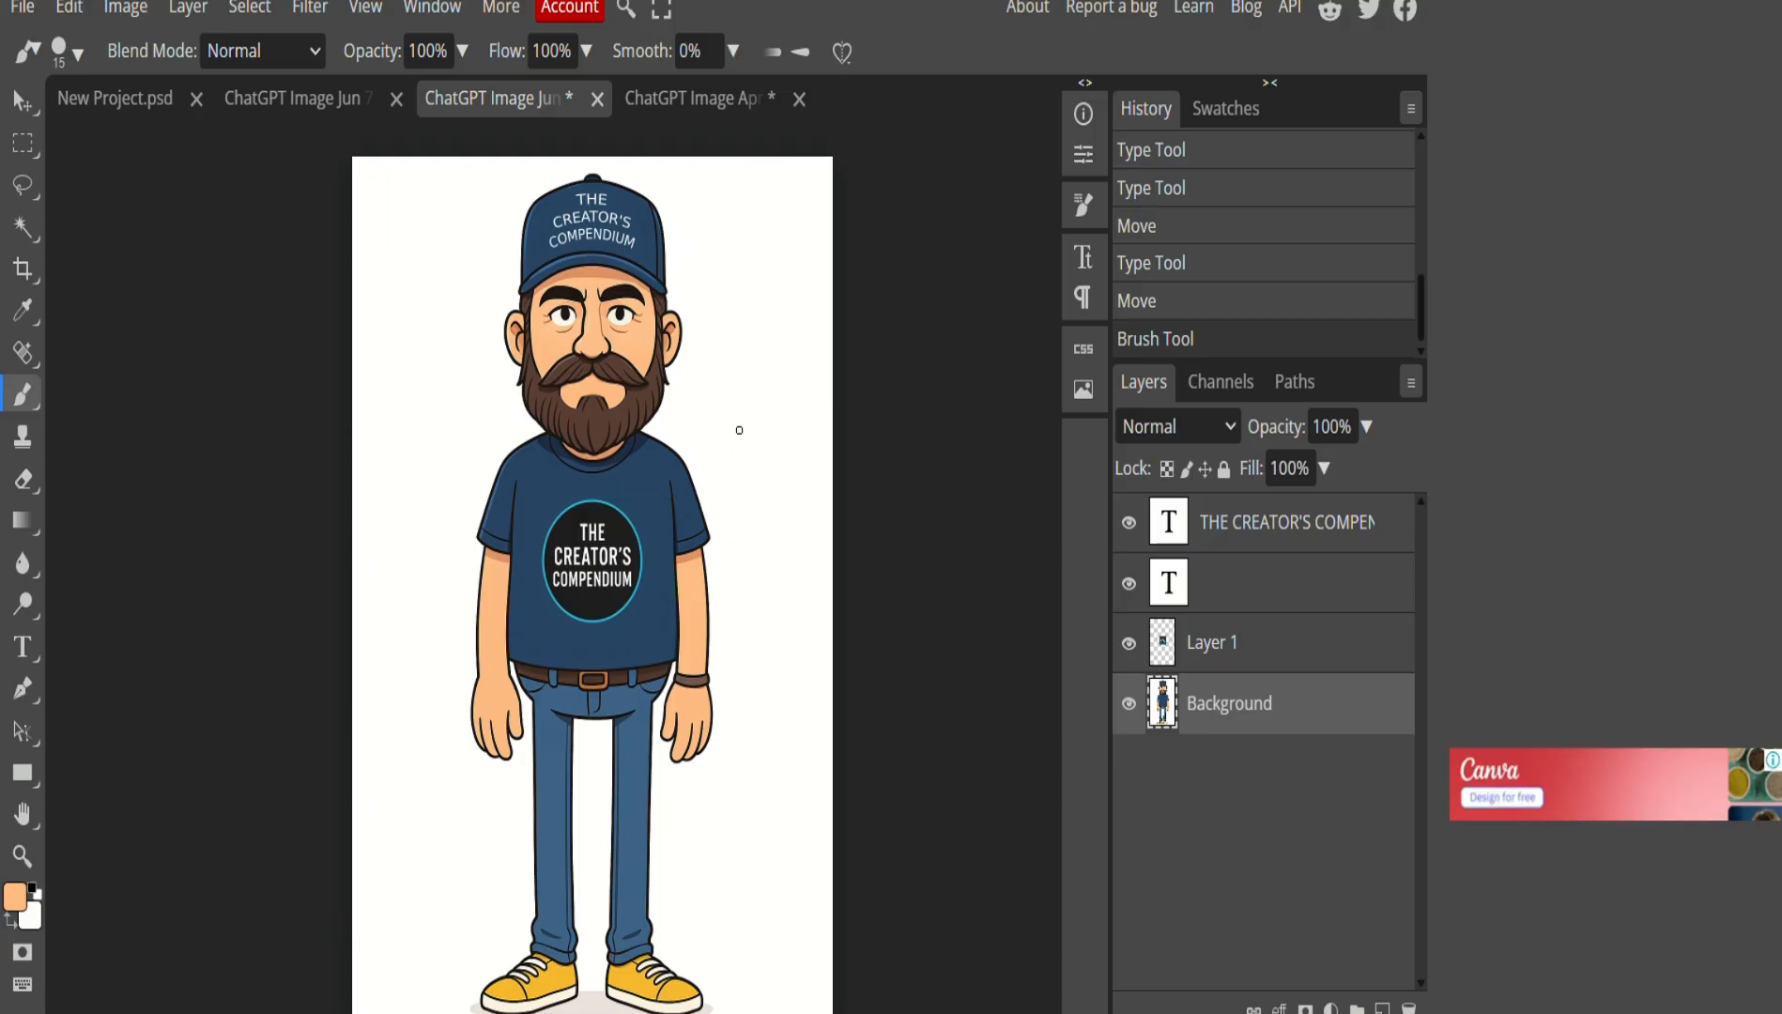
{"action": "left_click", "coordinate": [181, 17]}
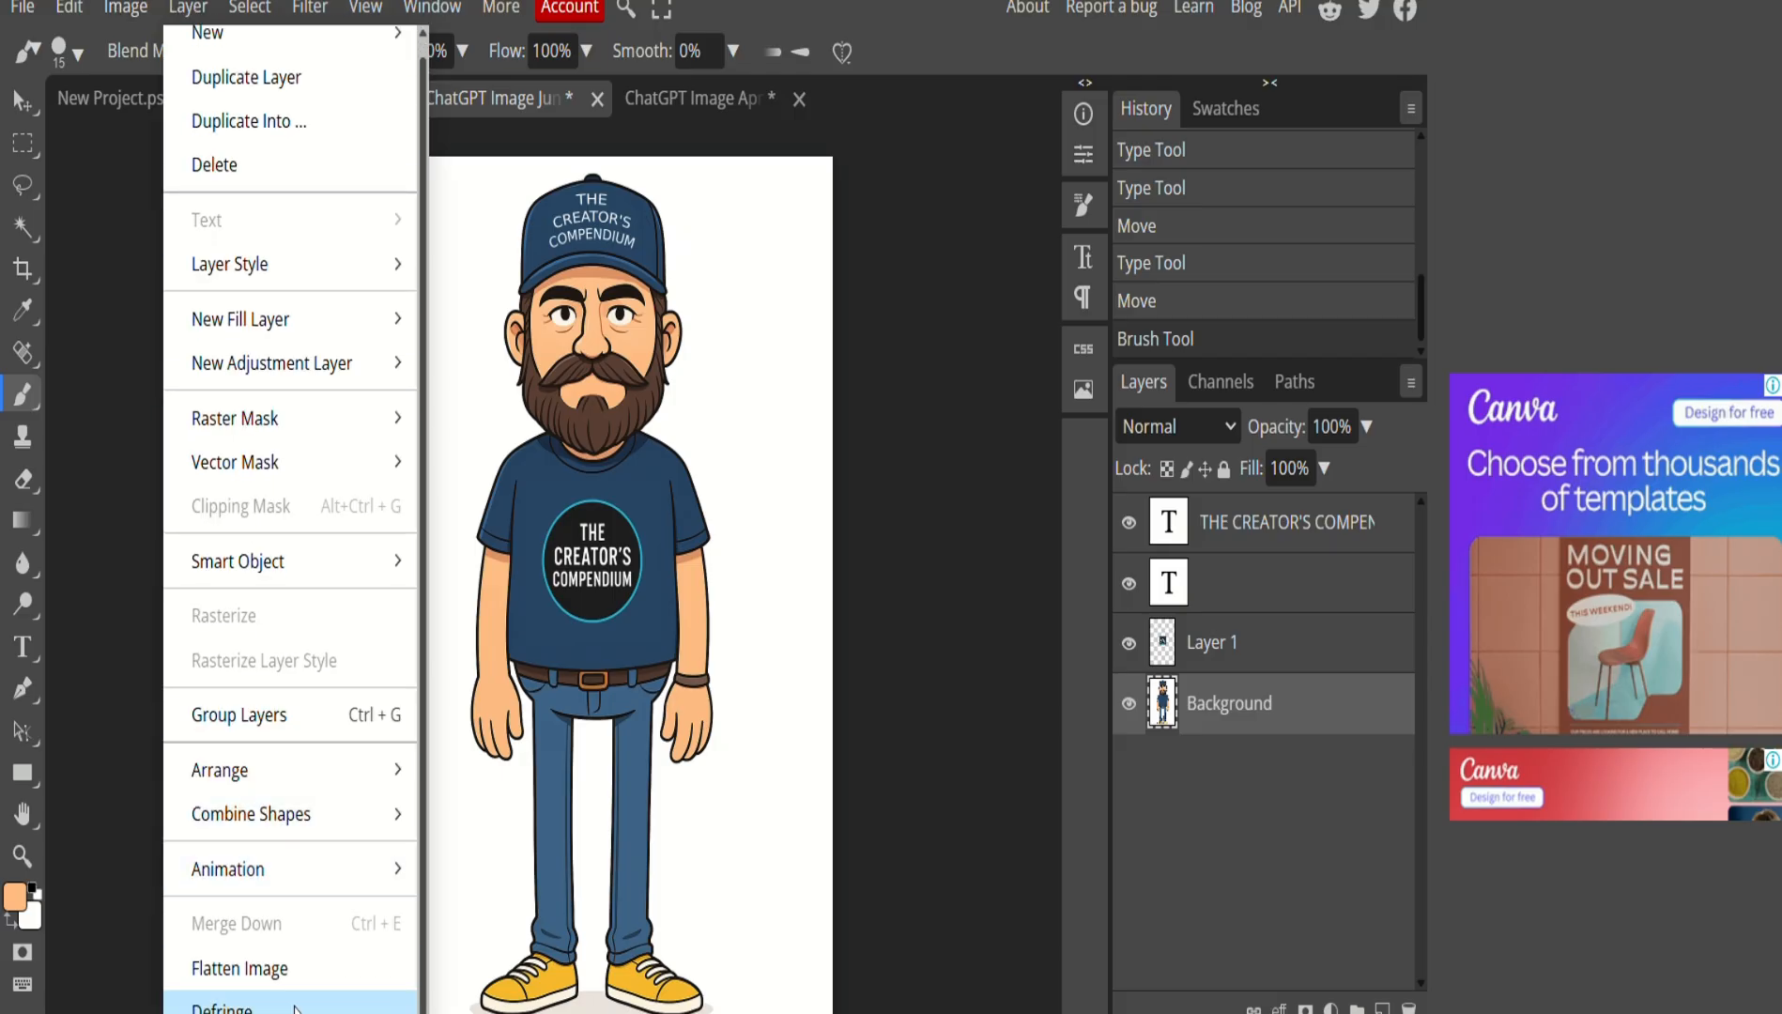
{"action": "left_click", "coordinate": [290, 987]}
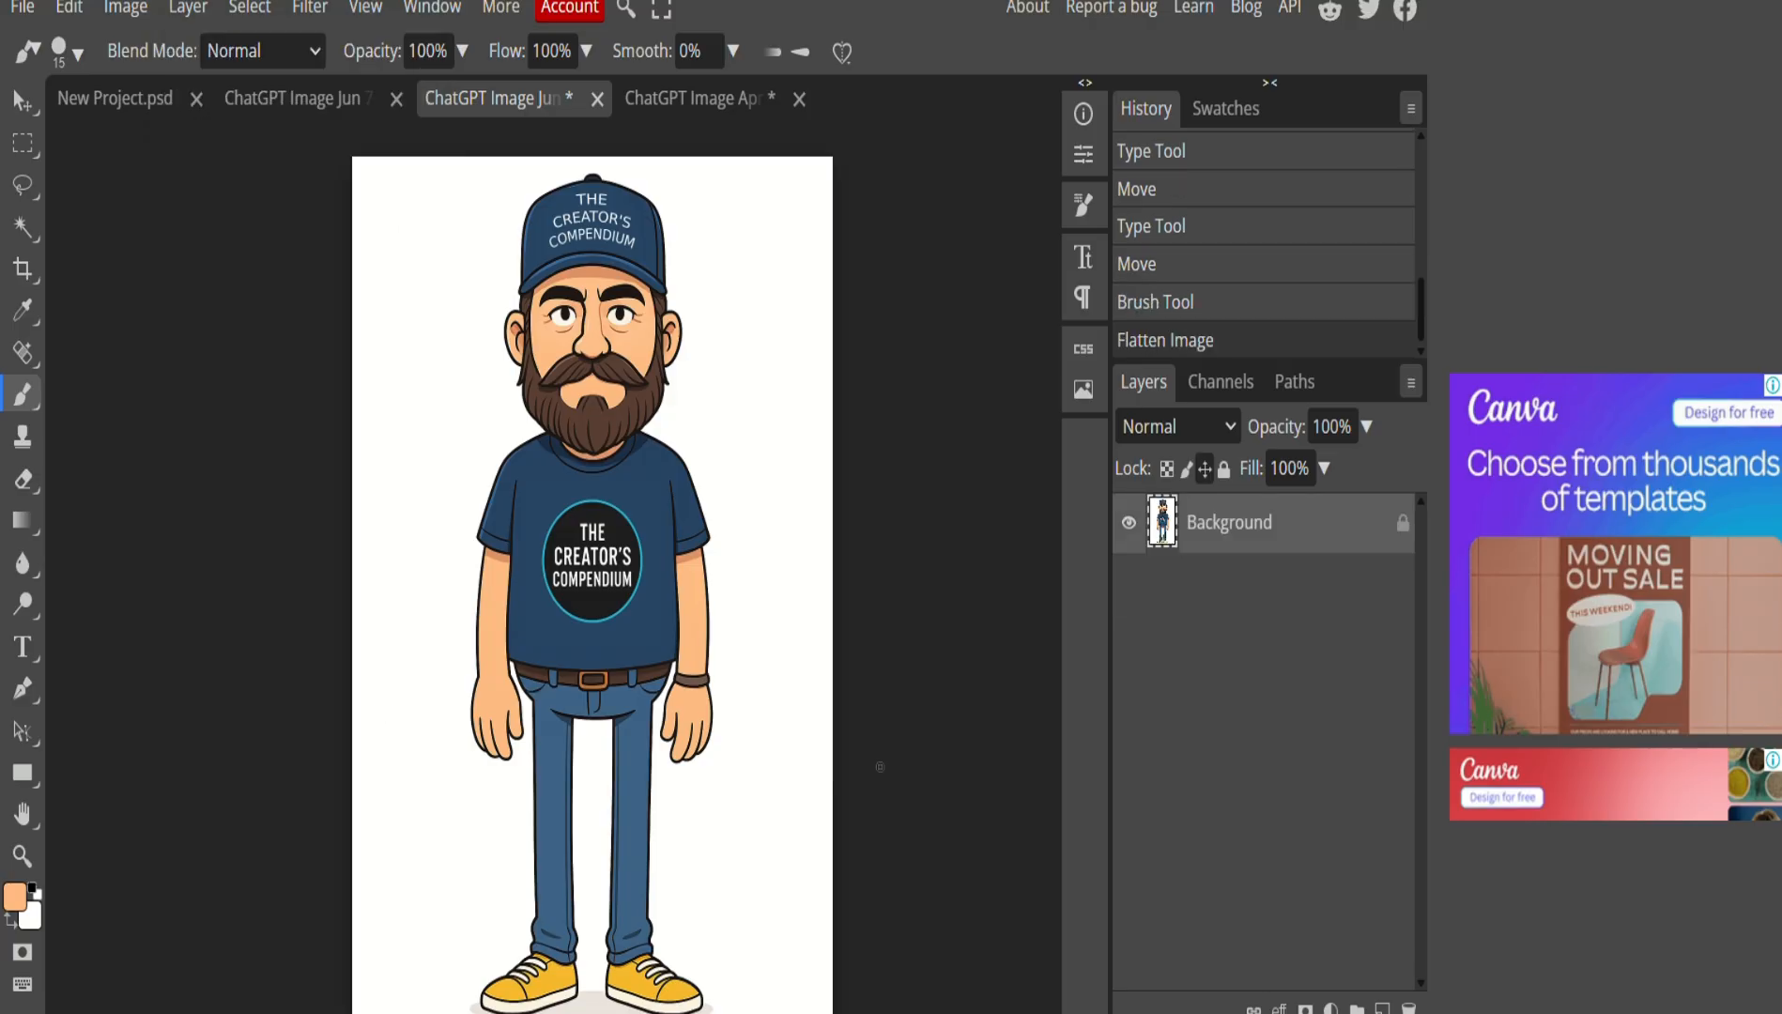
Export the image as a 1024×1536 PNG and save the download.
{"action": "left_click", "coordinate": [21, 7]}
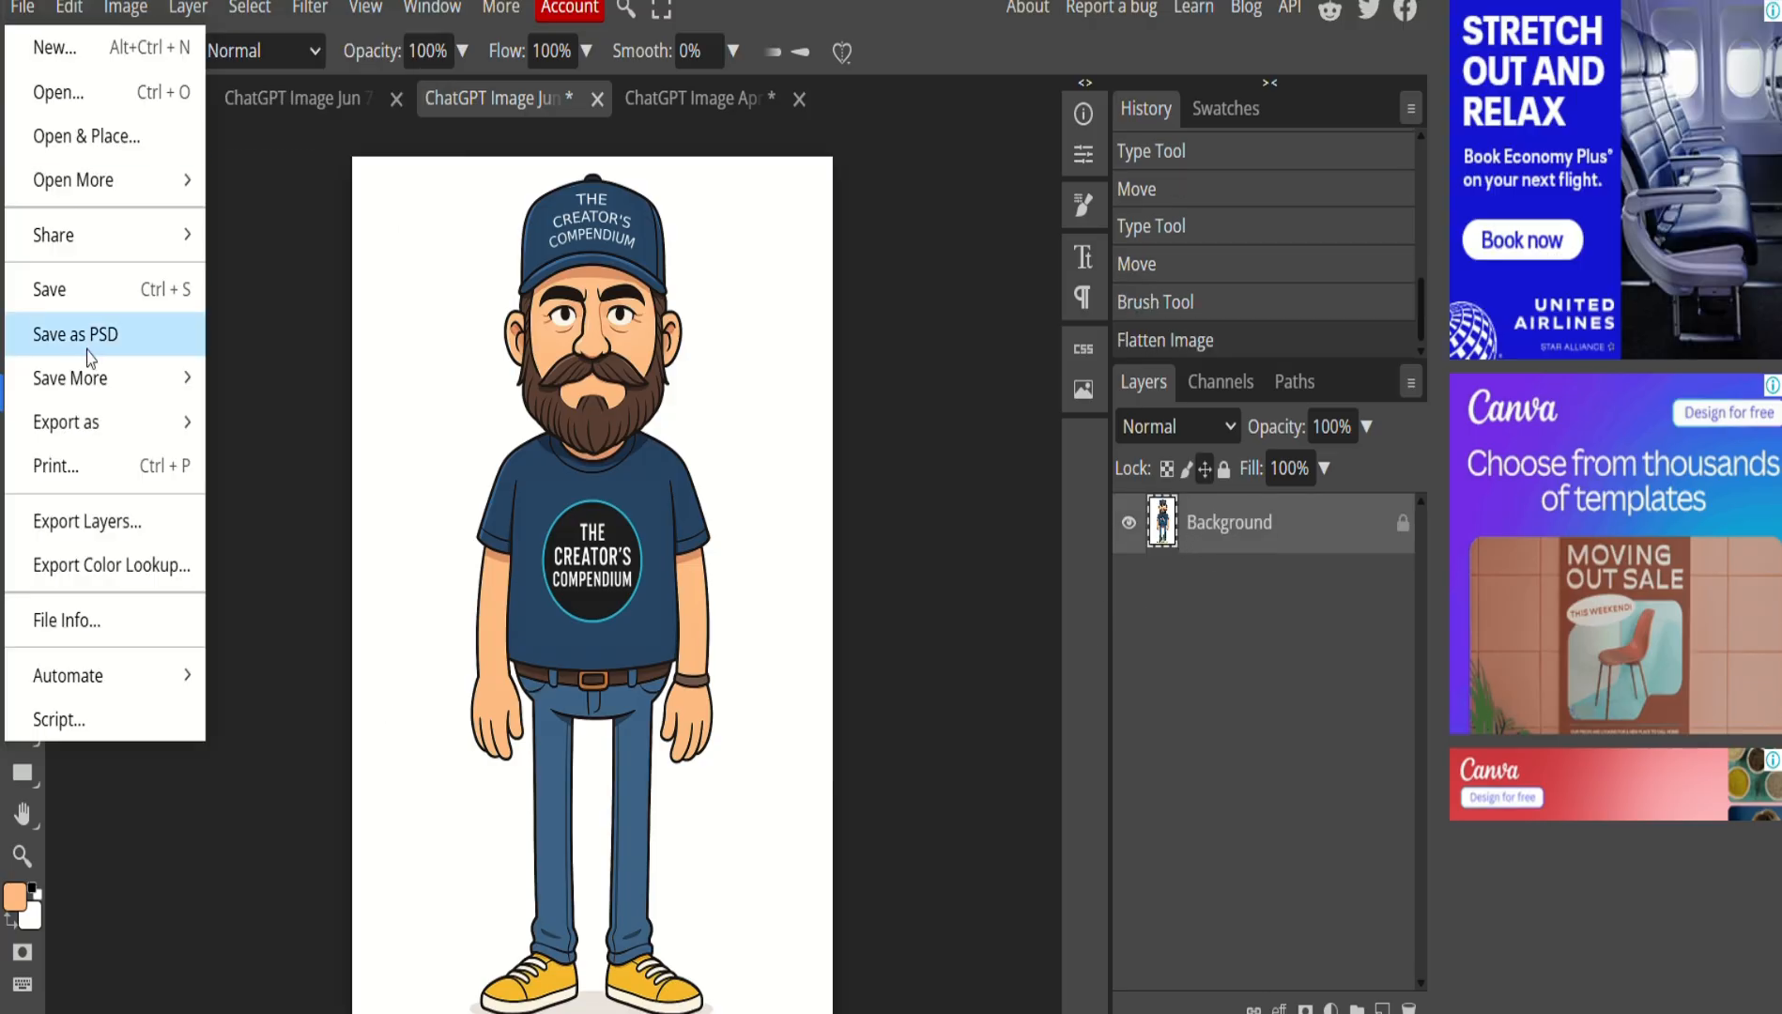
{"action": "mouse_move", "coordinate": [115, 416]}
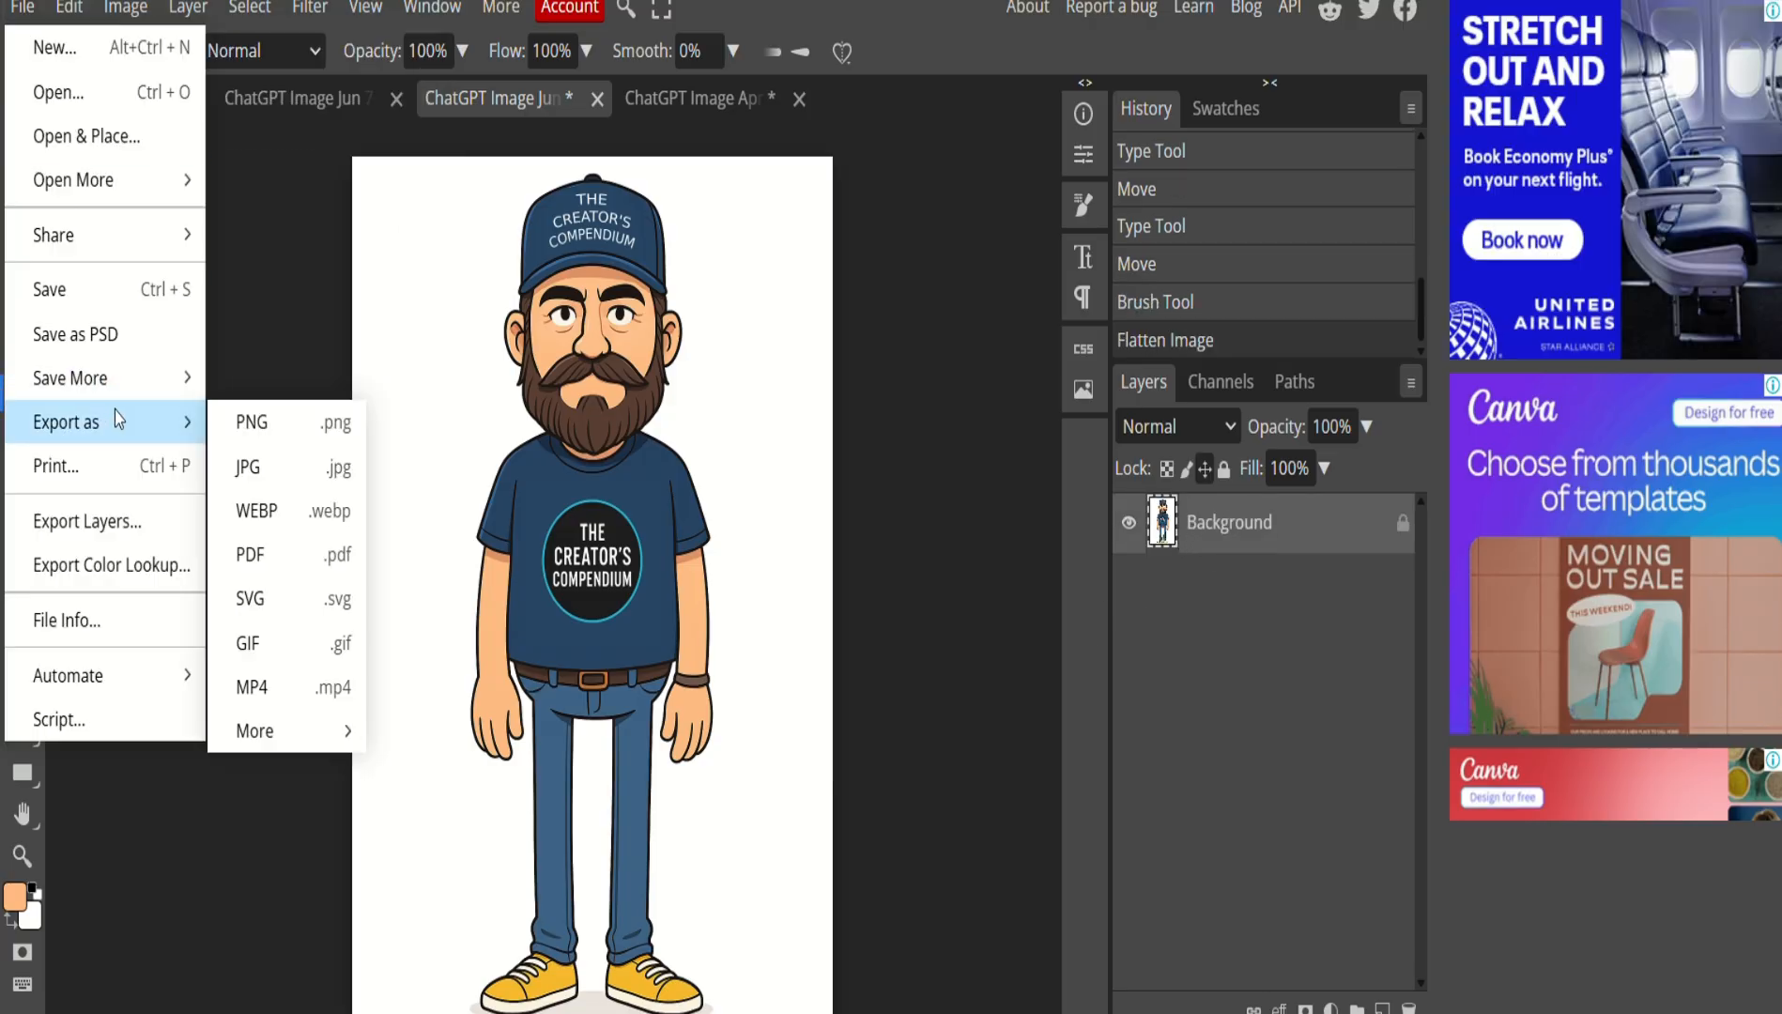
{"action": "left_click", "coordinate": [253, 422]}
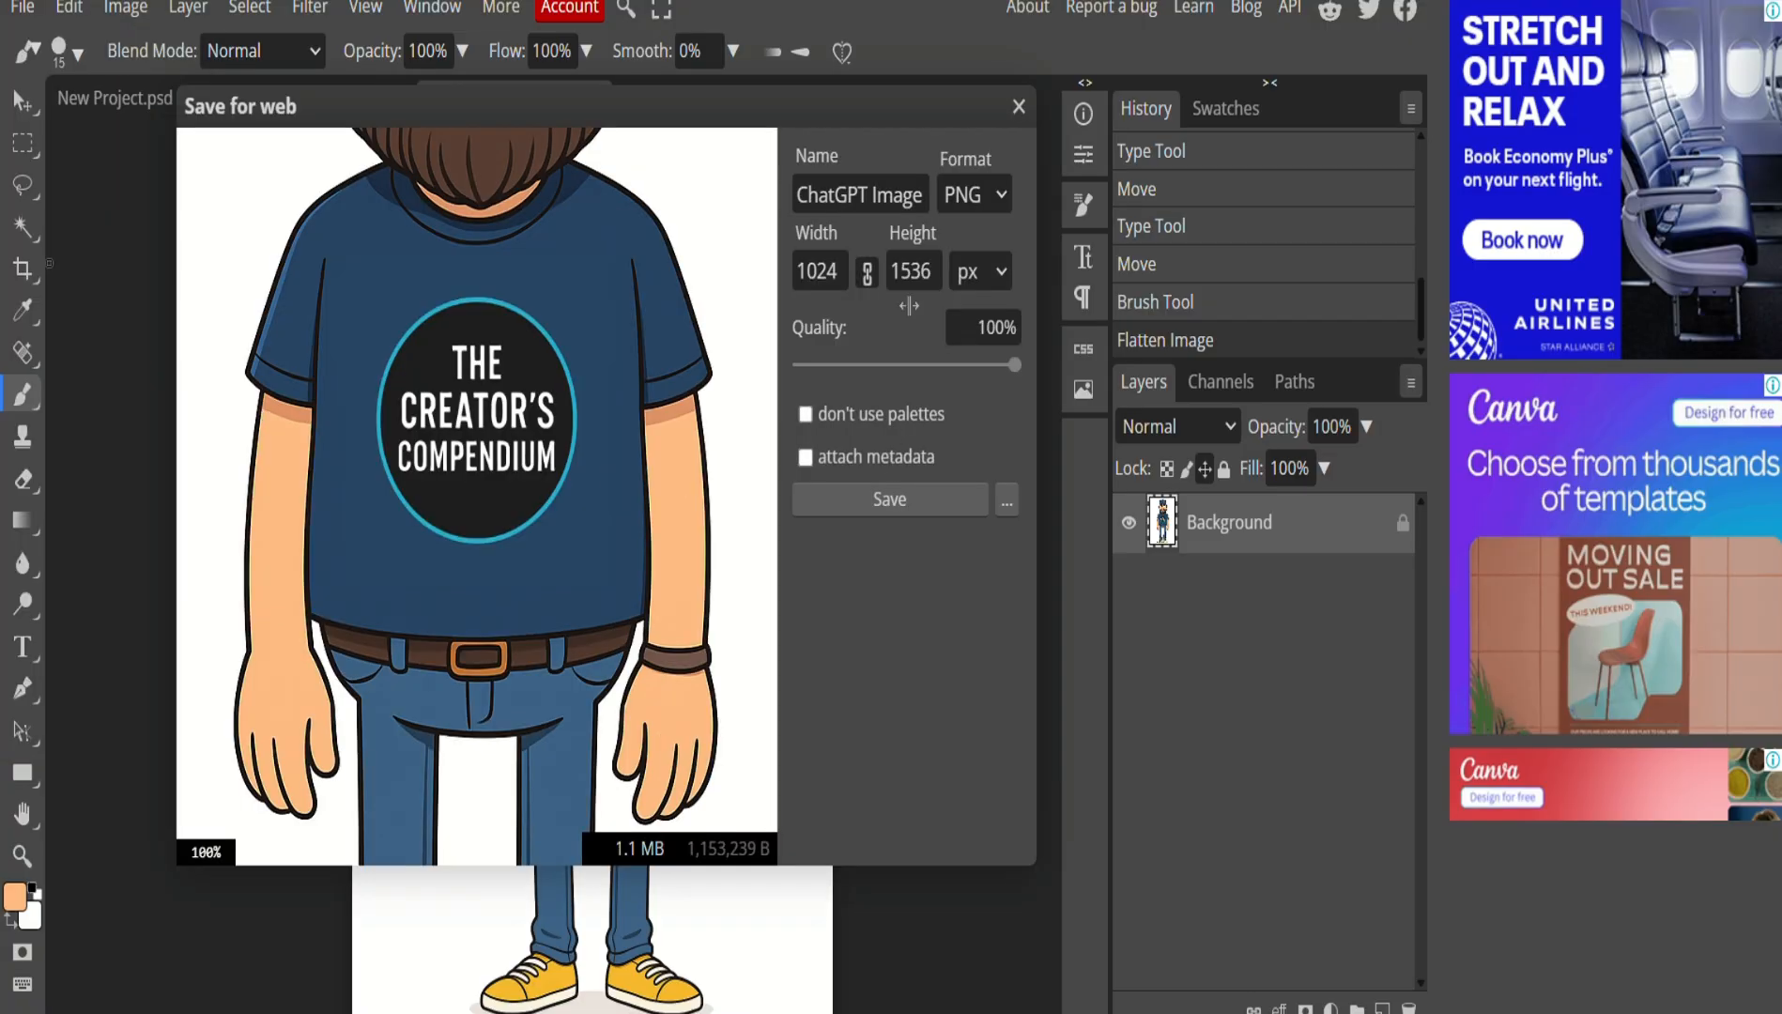
{"action": "left_click", "coordinate": [905, 502]}
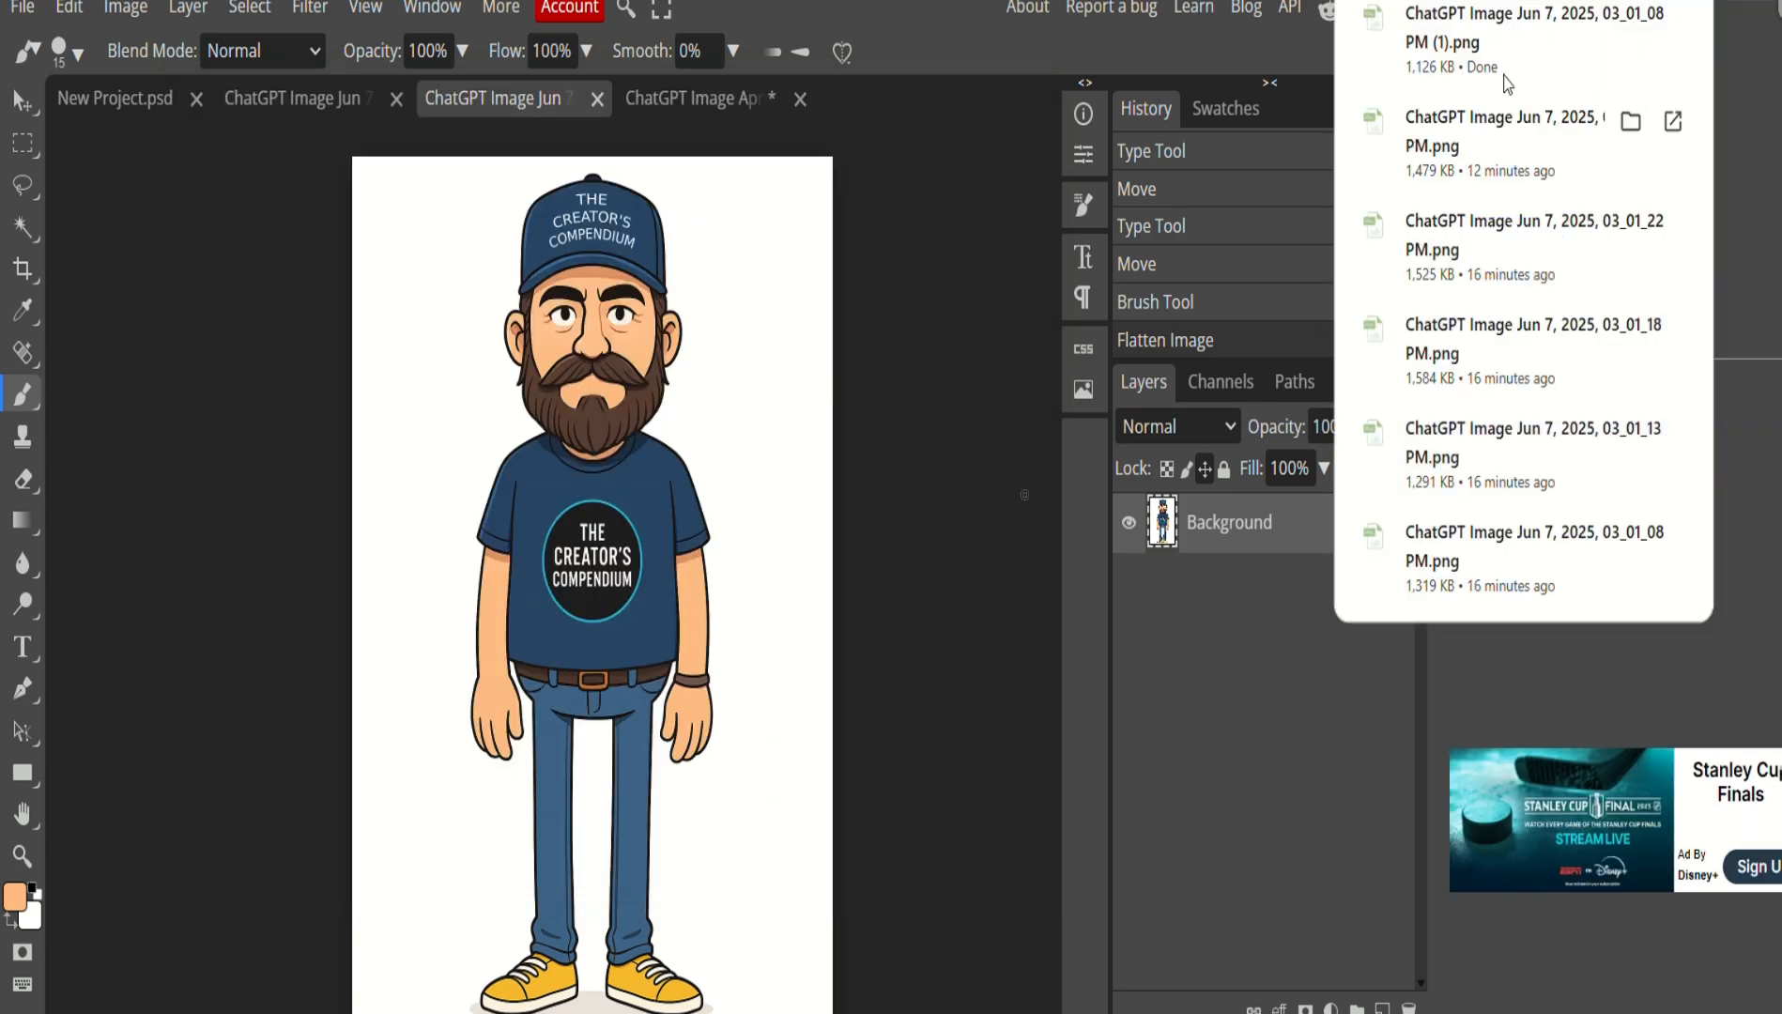
{"action": "left_click", "coordinate": [912, 427]}
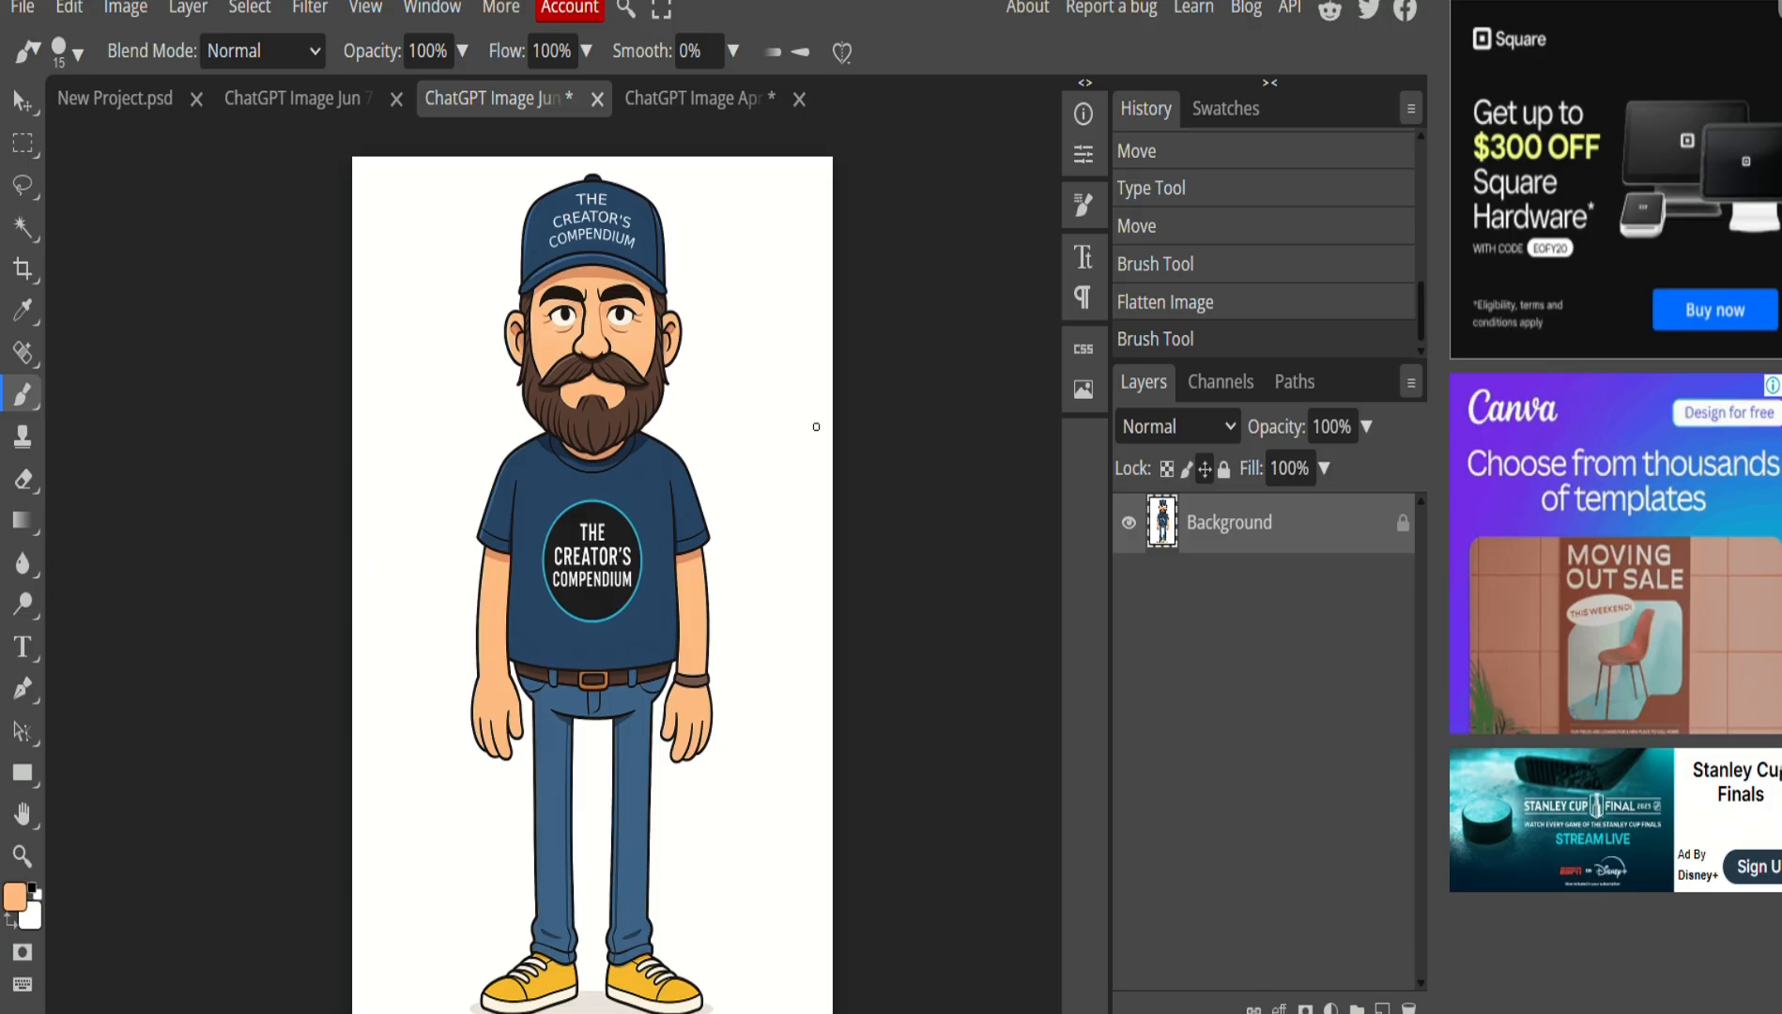
Lasso the pointing hand and arm in the pointing-pose cartoon.
{"action": "left_click", "coordinate": [338, 99]}
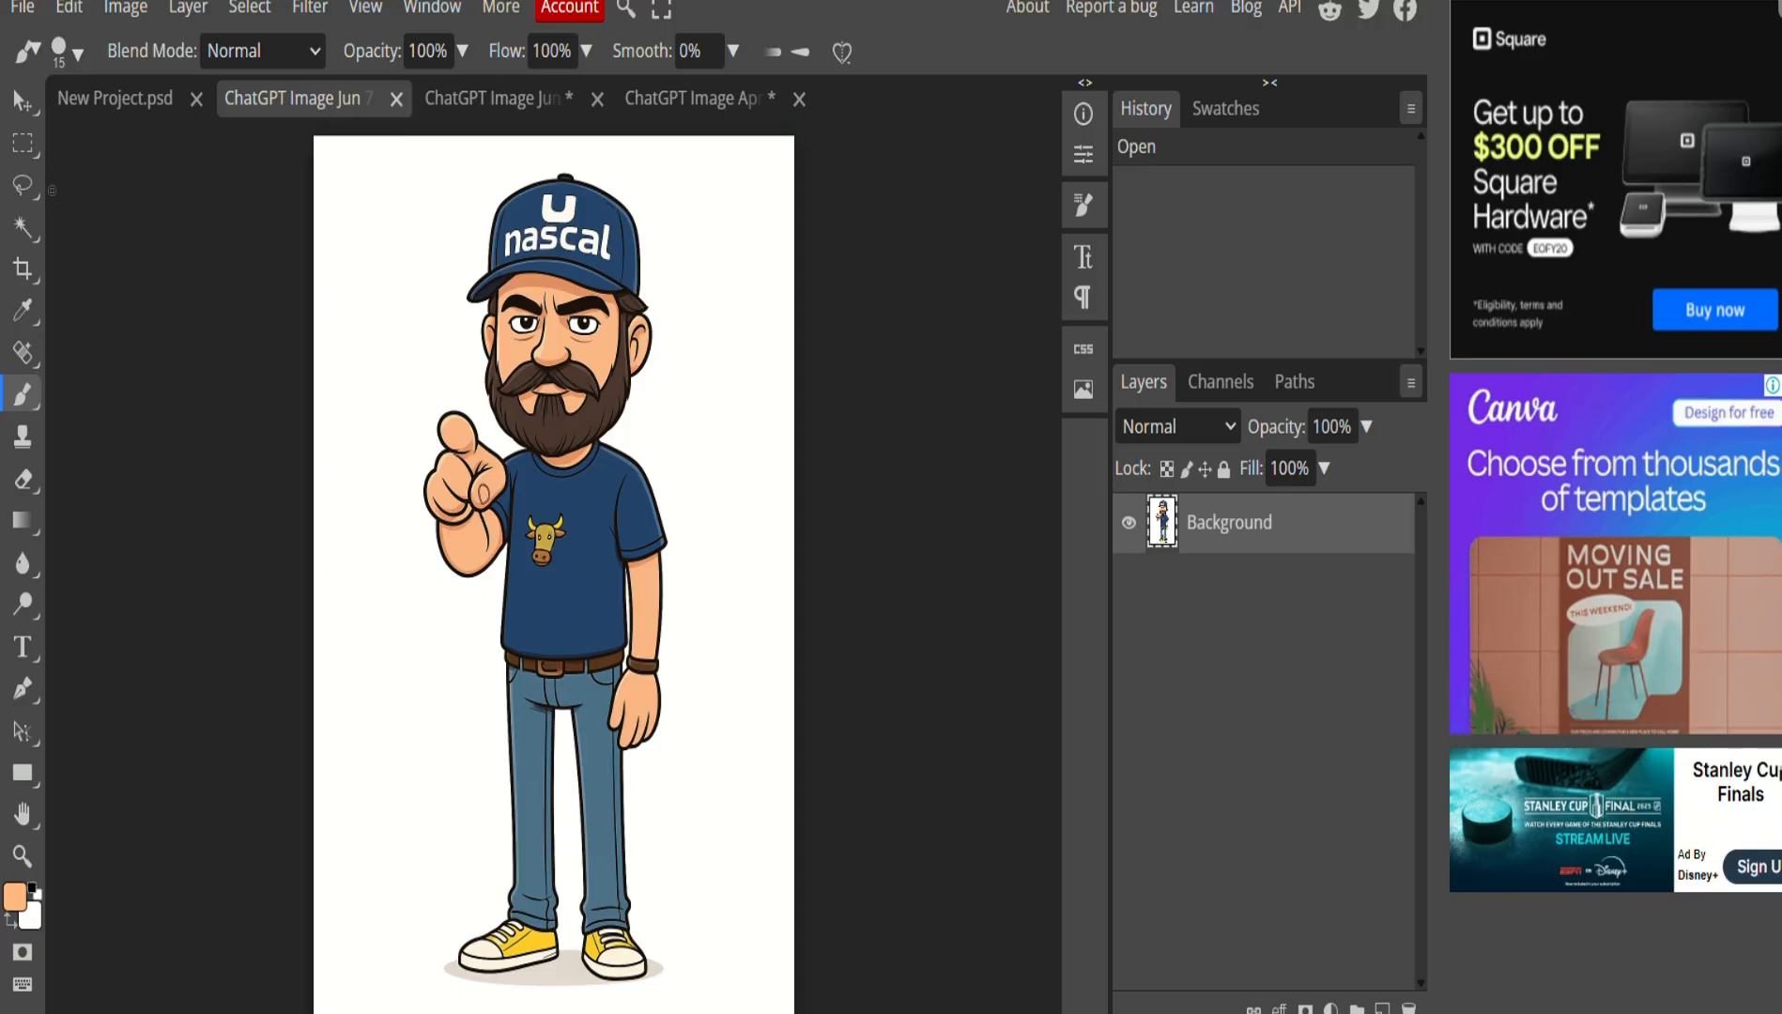
{"action": "left_click", "coordinate": [534, 96]}
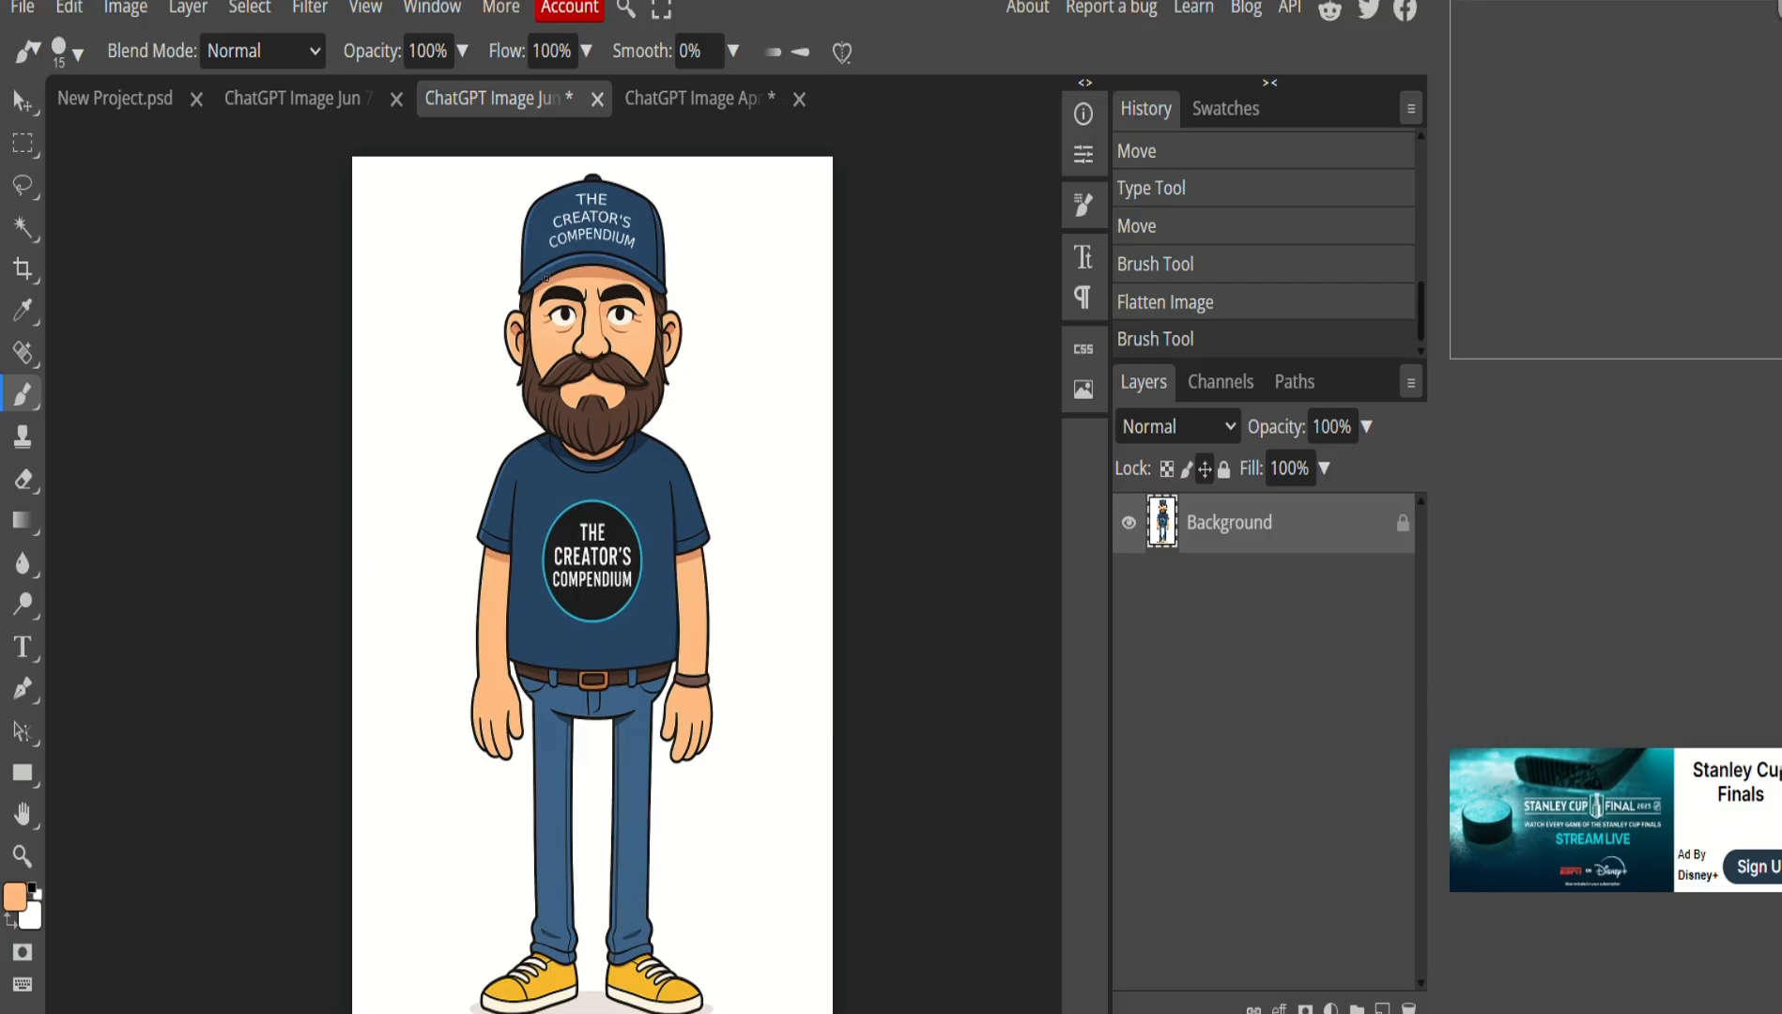
{"action": "left_click", "coordinate": [282, 99]}
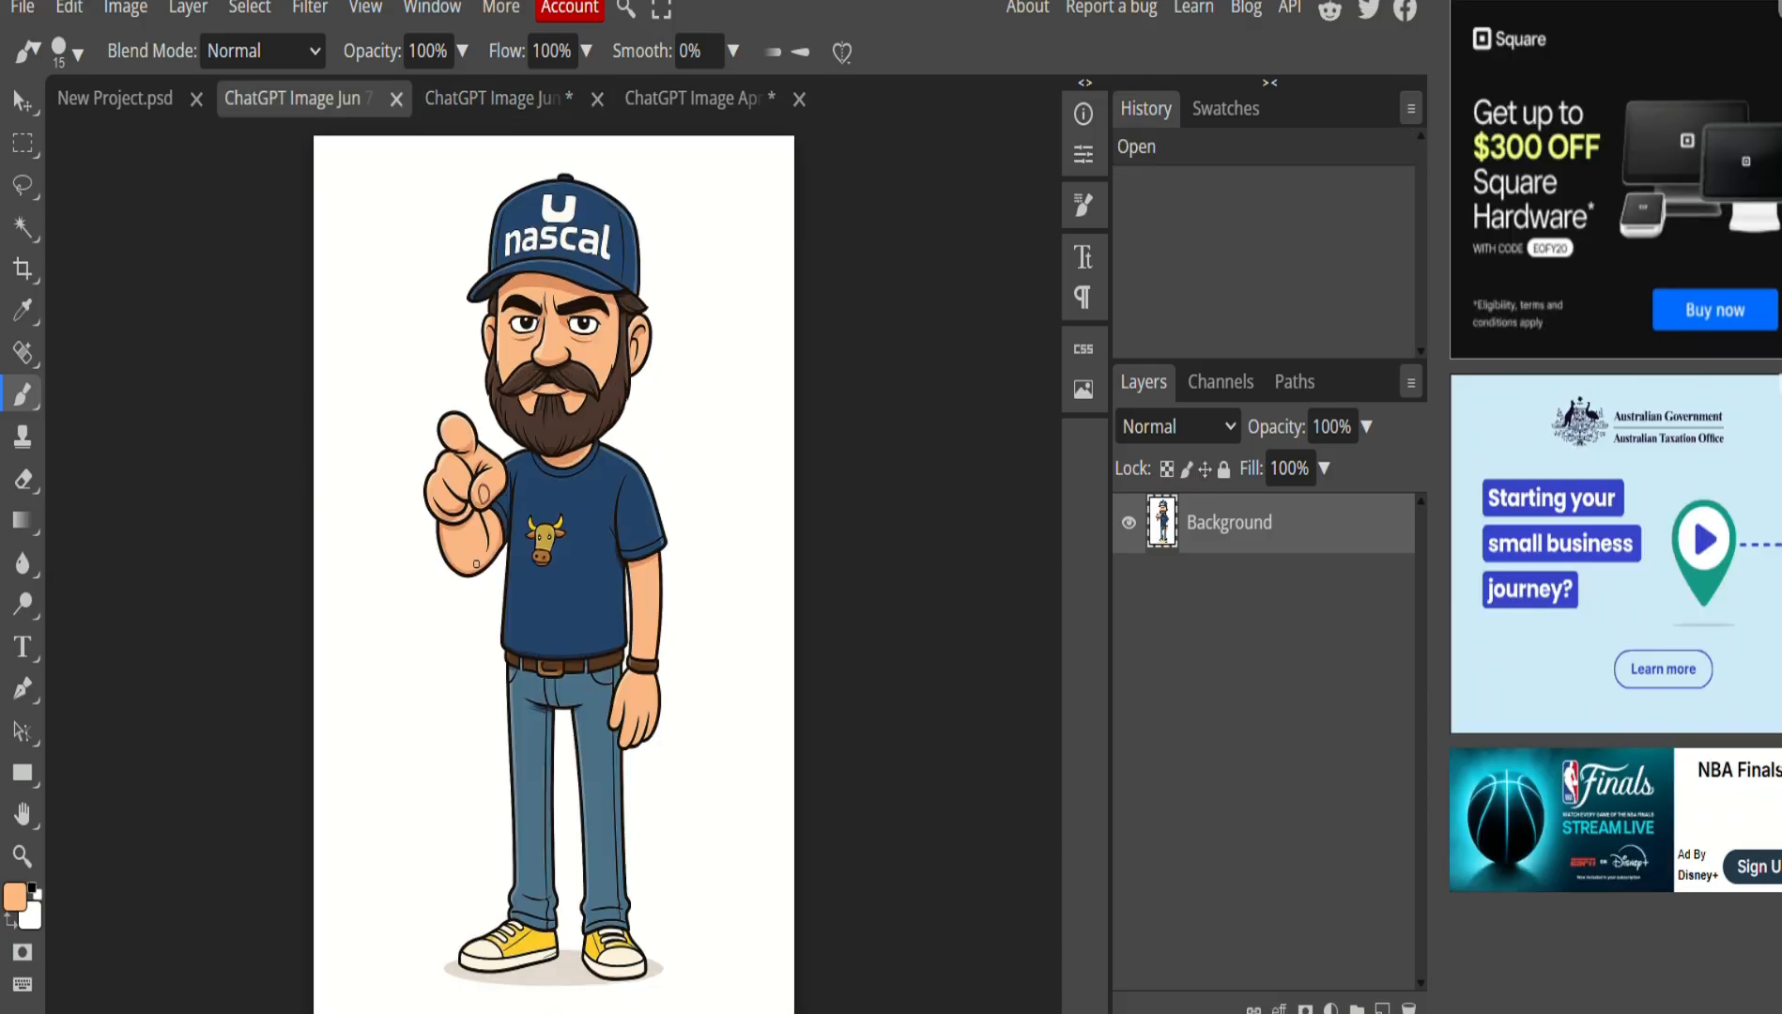
{"action": "scroll", "coordinate": [476, 563], "scroll_direction": "left", "scroll_amount": 2}
{"action": "scroll", "coordinate": [476, 563], "scroll_direction": "up", "scroll_amount": 2}
{"action": "scroll", "coordinate": [571, 627], "scroll_direction": "up", "scroll_amount": 2}
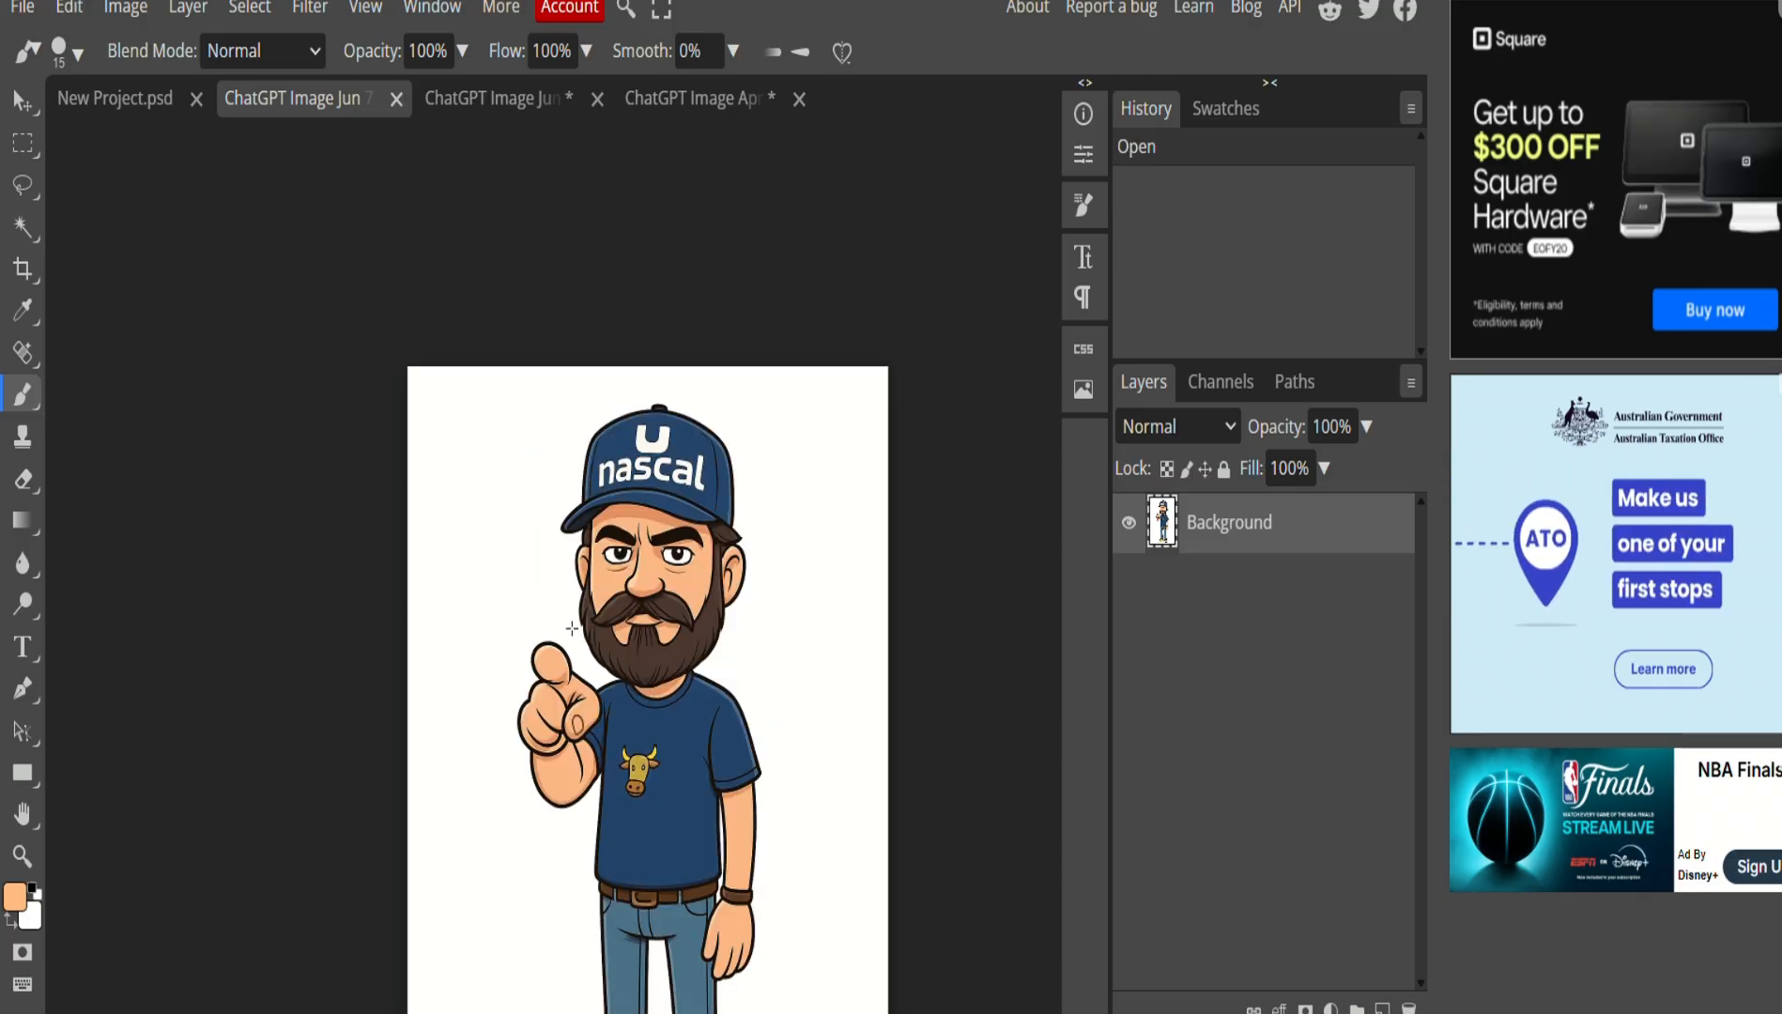
{"action": "scroll", "coordinate": [575, 601], "scroll_direction": "down", "scroll_amount": 3}
{"action": "scroll", "coordinate": [587, 563], "scroll_direction": "left", "scroll_amount": 2}
{"action": "scroll", "coordinate": [760, 529], "scroll_direction": "up", "scroll_amount": 2}
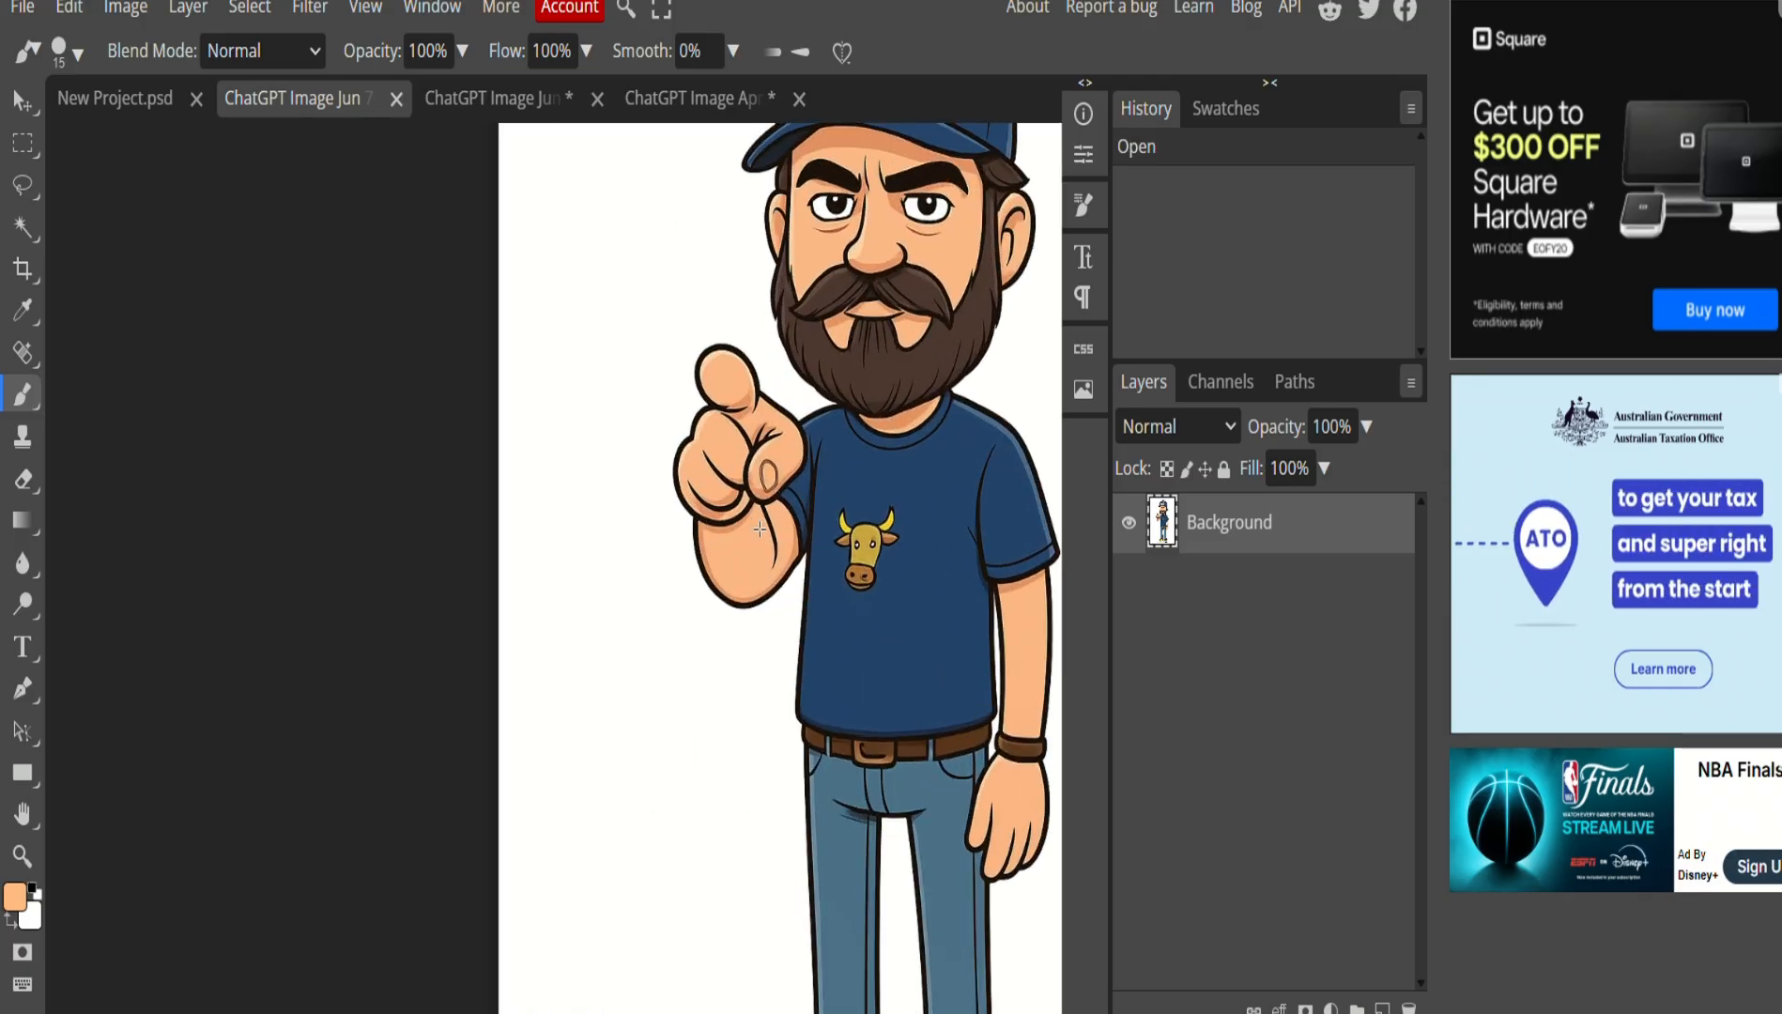
{"action": "scroll", "coordinate": [759, 529], "scroll_direction": "up", "scroll_amount": 2}
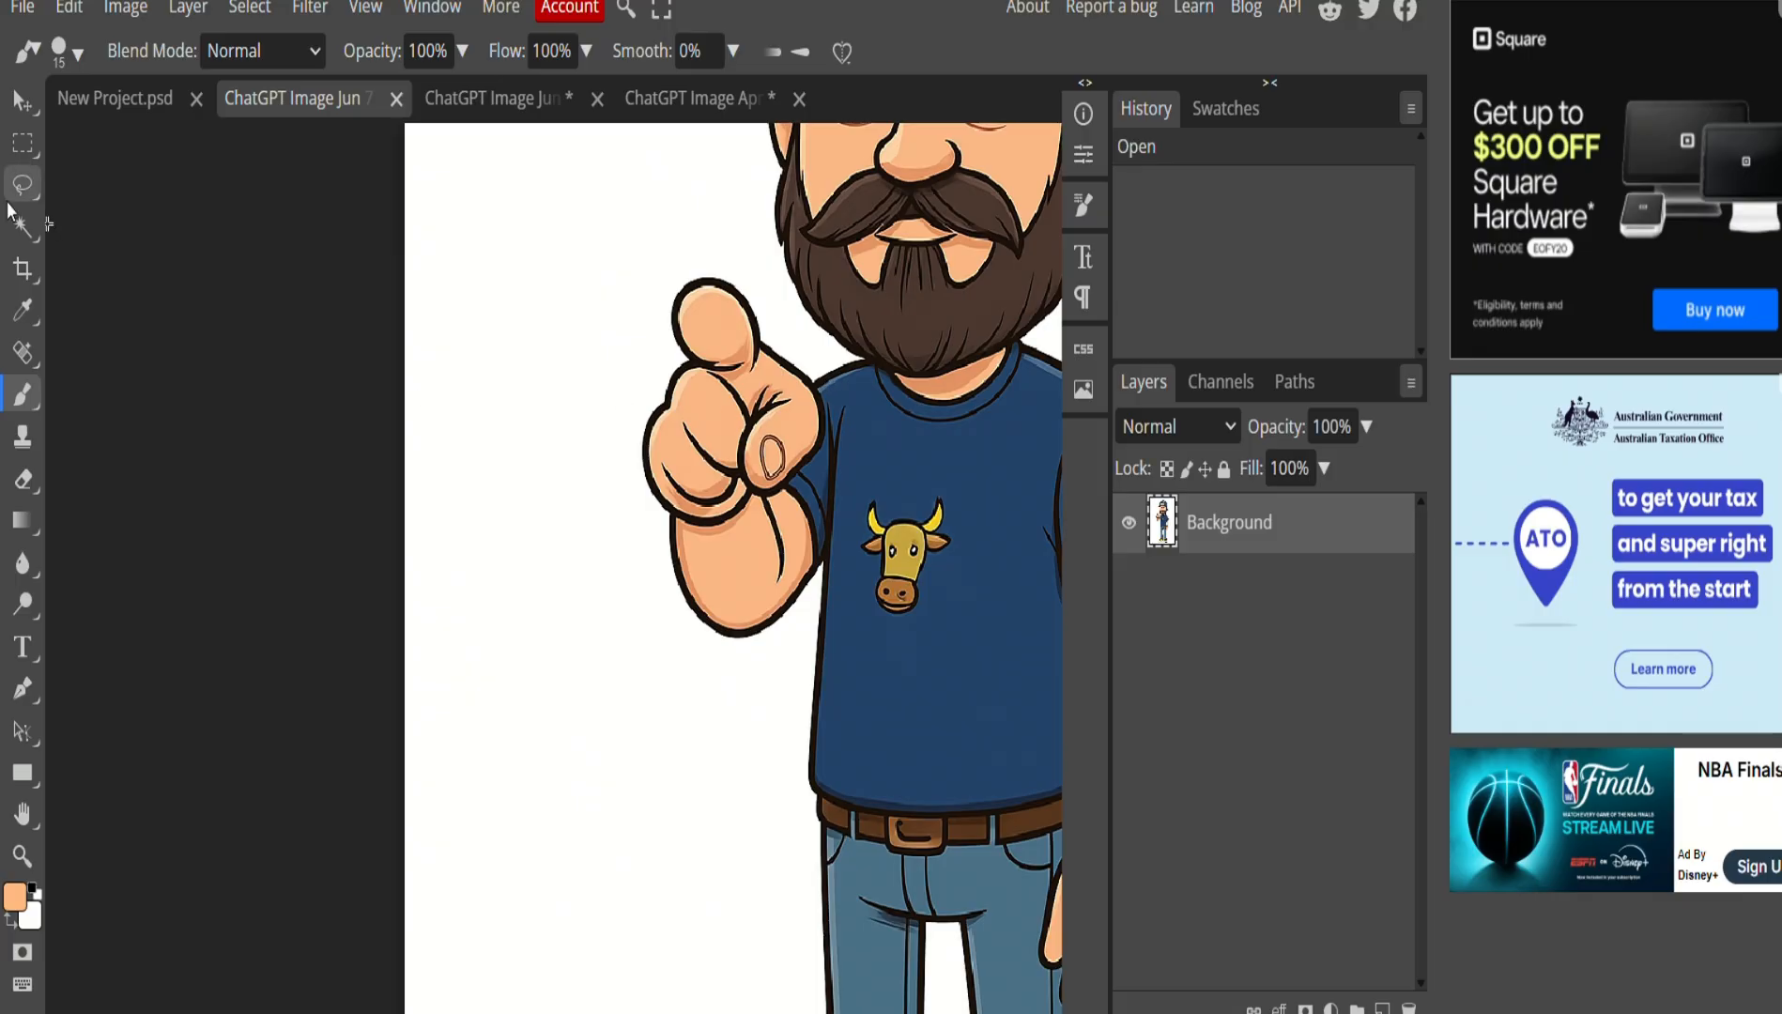
{"action": "left_click", "coordinate": [31, 185]}
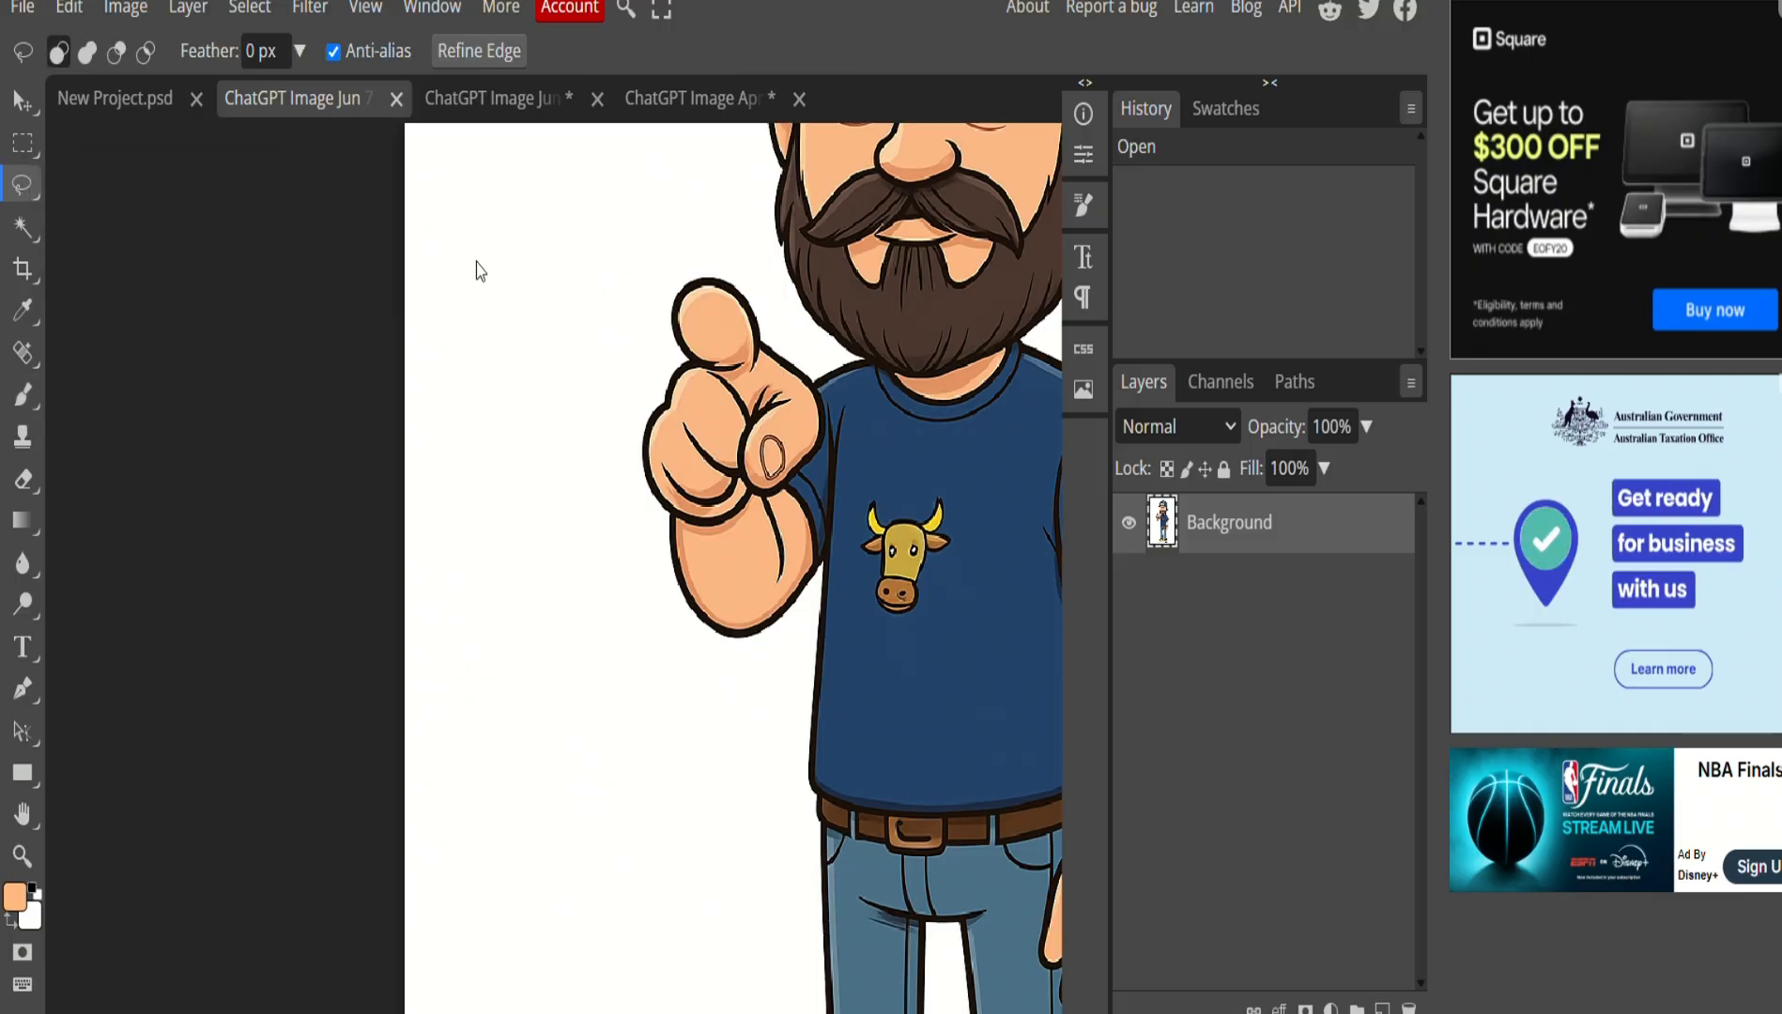
{"action": "left_click_drag", "start_coordinate": [834, 354], "coordinate": [842, 392]}
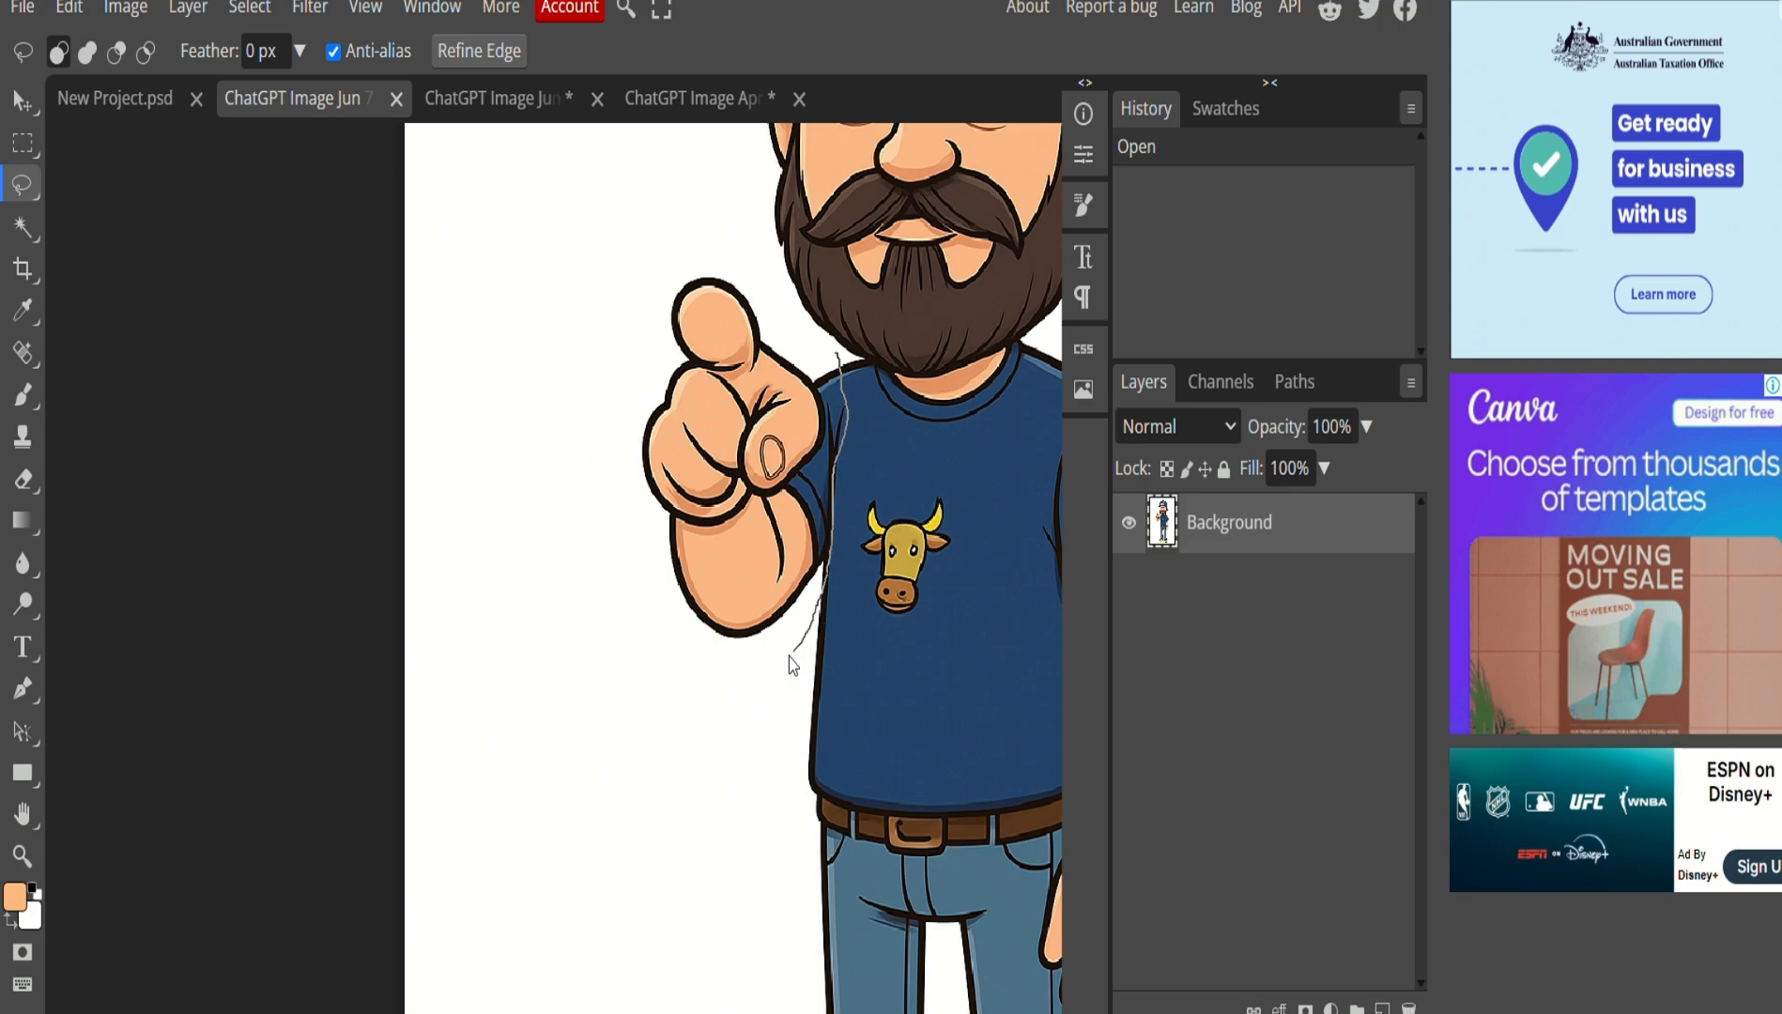
{"action": "mouse_move", "coordinate": [789, 665]}
{"action": "left_mouse_down"}
{"action": "mouse_move", "coordinate": [526, 525]}
{"action": "mouse_move", "coordinate": [609, 271]}
{"action": "mouse_move", "coordinate": [689, 239]}
{"action": "mouse_move", "coordinate": [831, 362]}
{"action": "left_mouse_up"}
Copy the hand and paste it onto the Creator's Compendium character as Layer 1.
{"action": "left_click", "coordinate": [69, 7]}
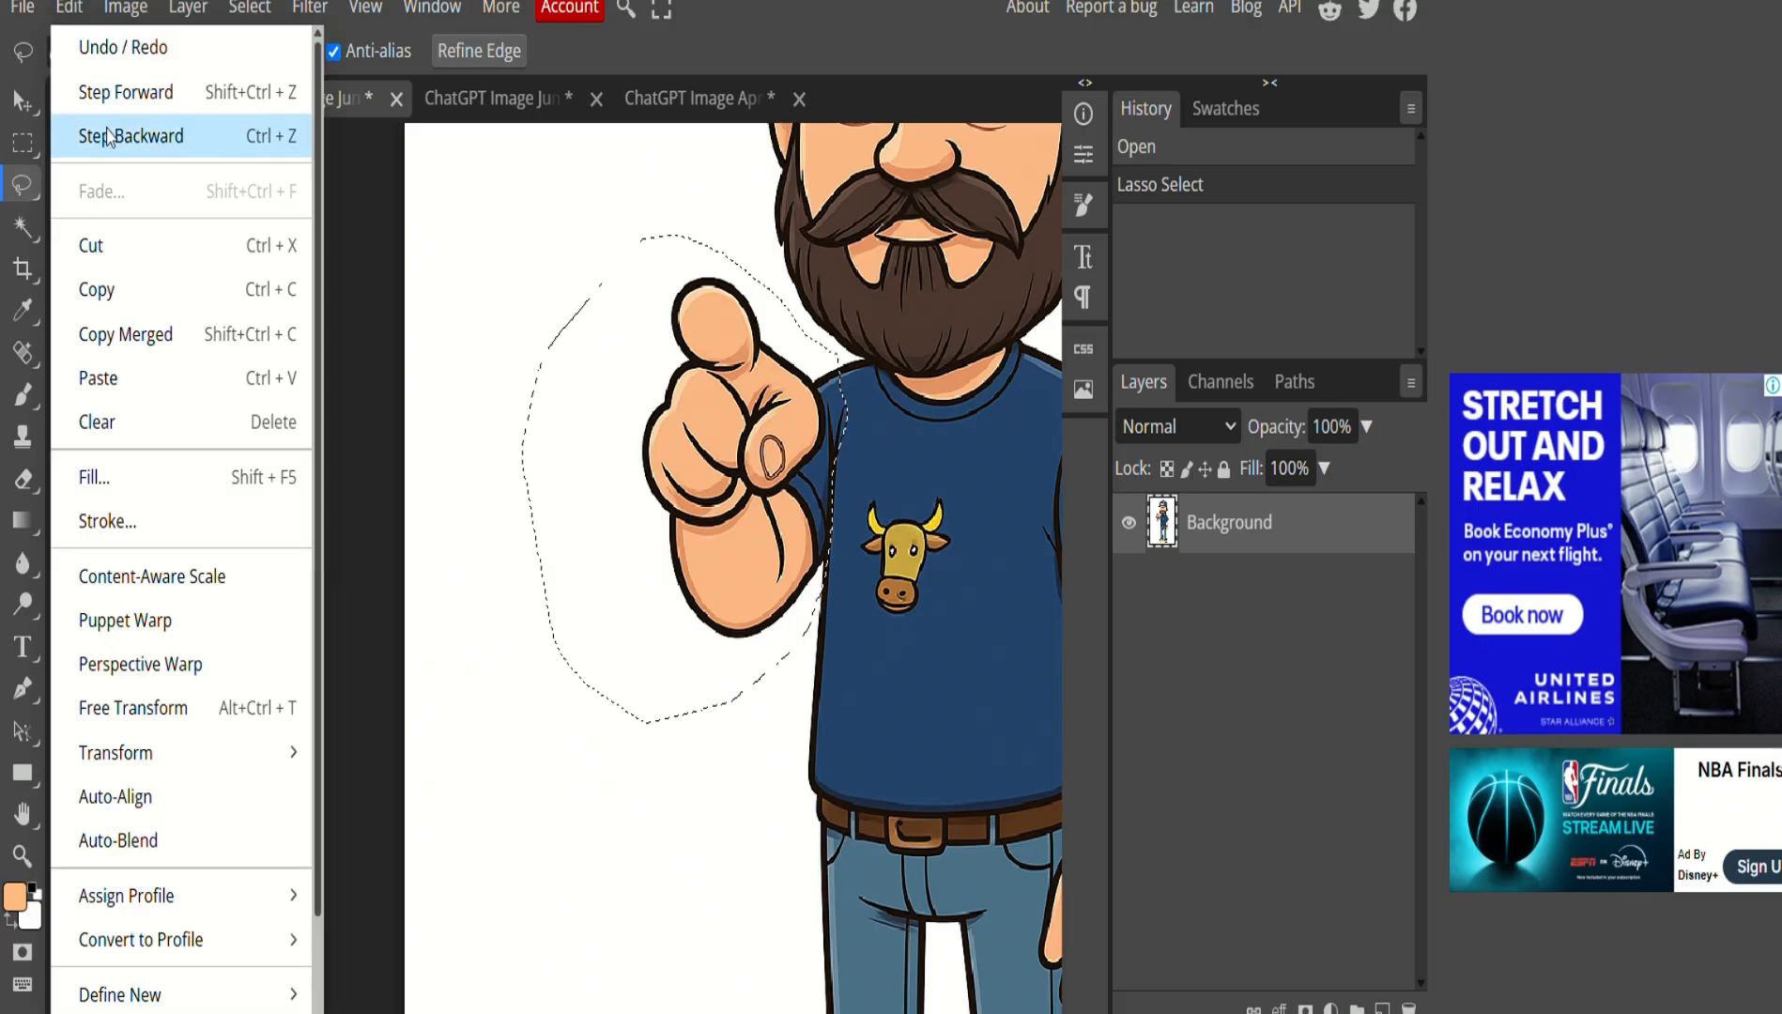
{"action": "left_click", "coordinate": [125, 285]}
{"action": "left_click", "coordinate": [446, 94]}
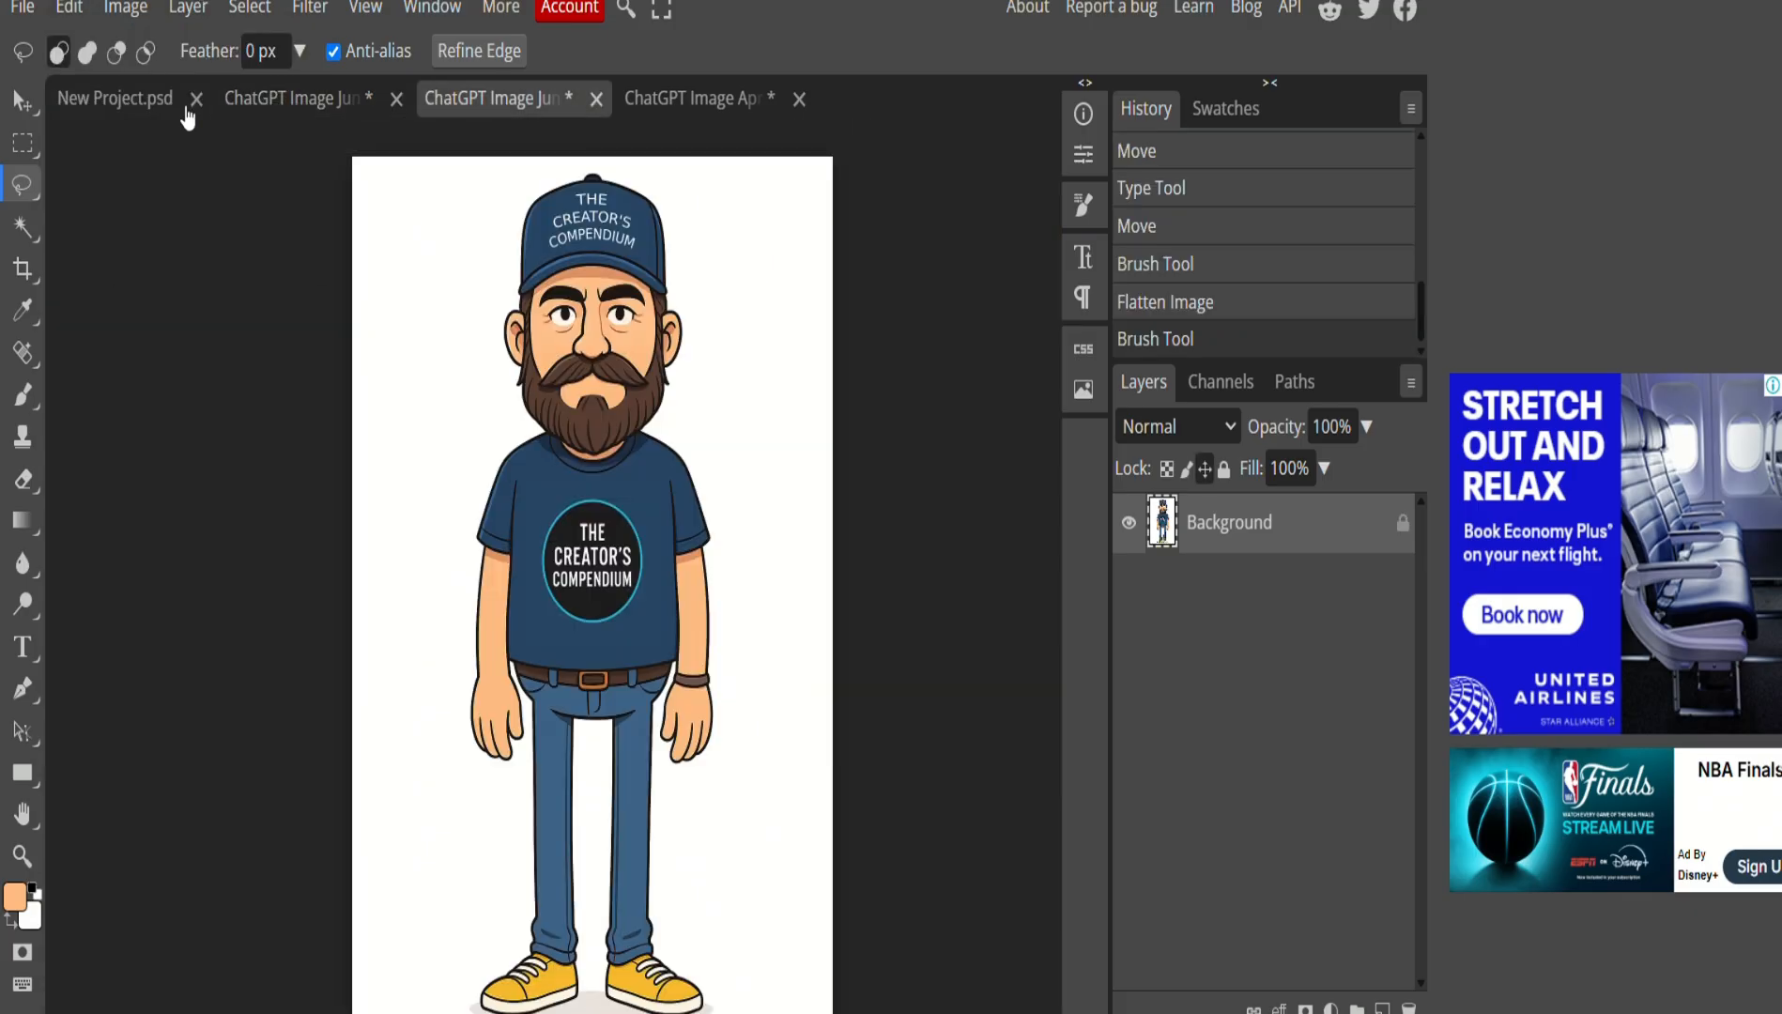
{"action": "left_click", "coordinate": [68, 8]}
{"action": "left_click", "coordinate": [149, 373]}
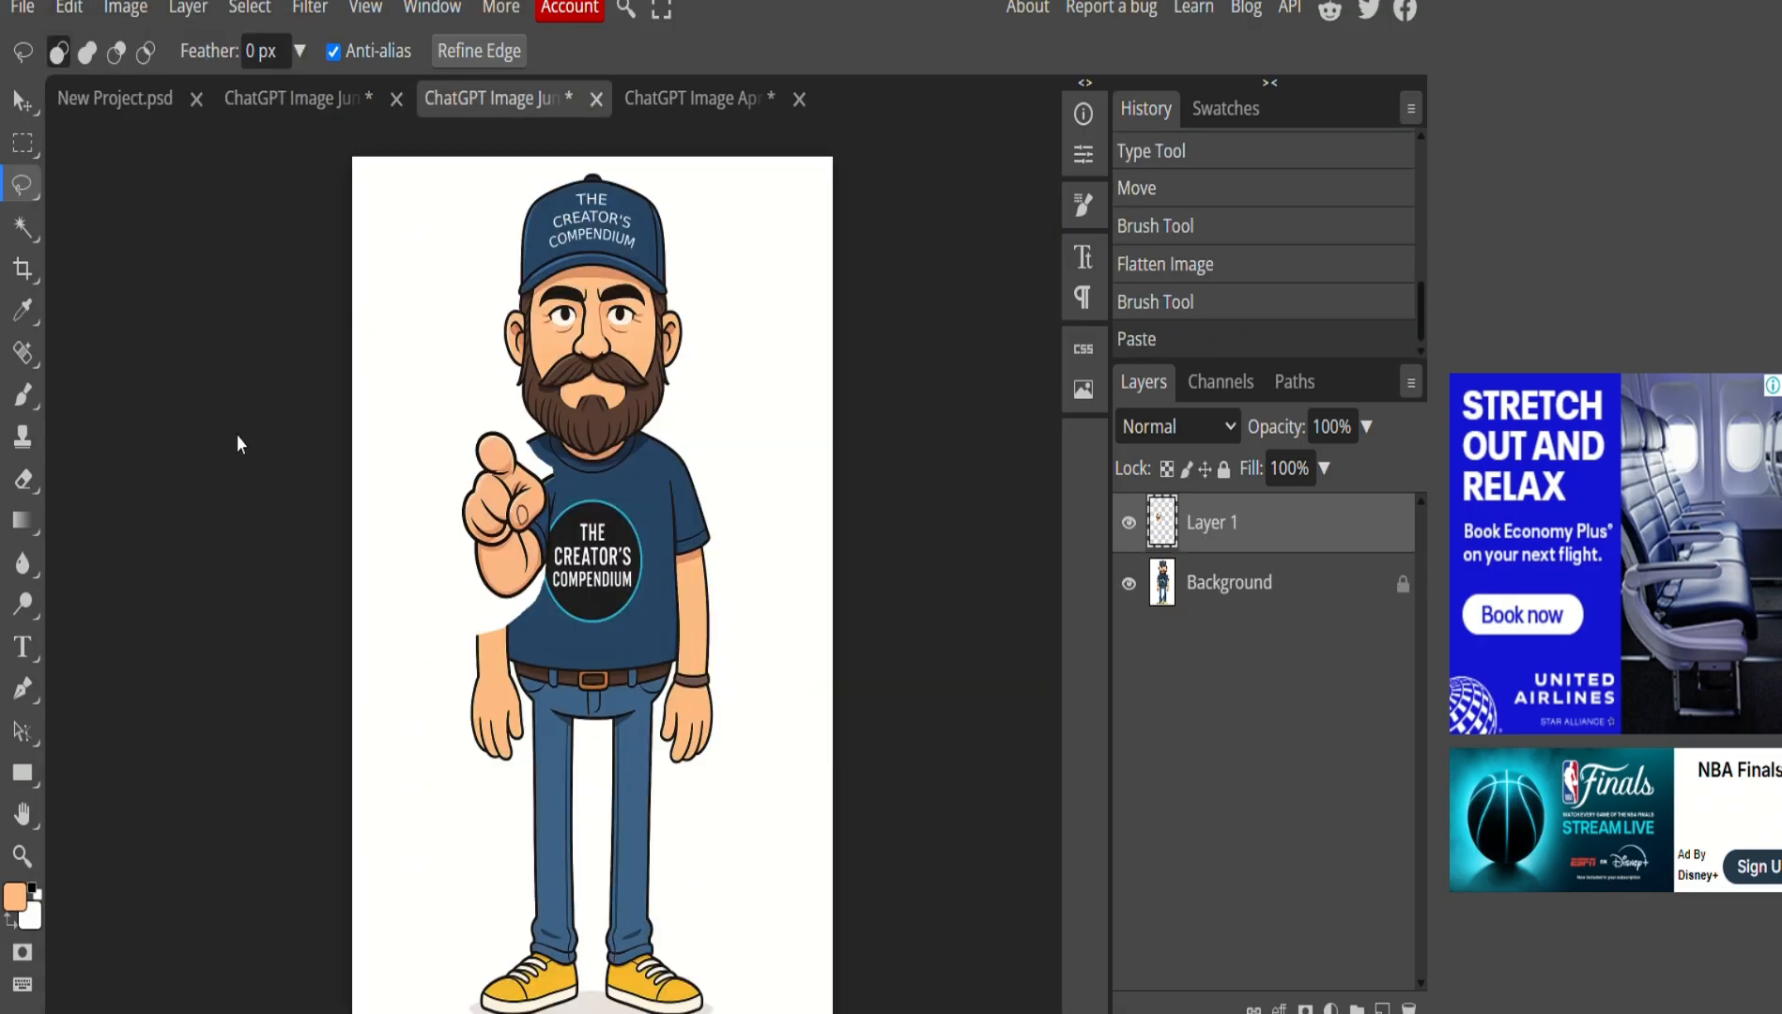
{"action": "left_click", "coordinate": [26, 107]}
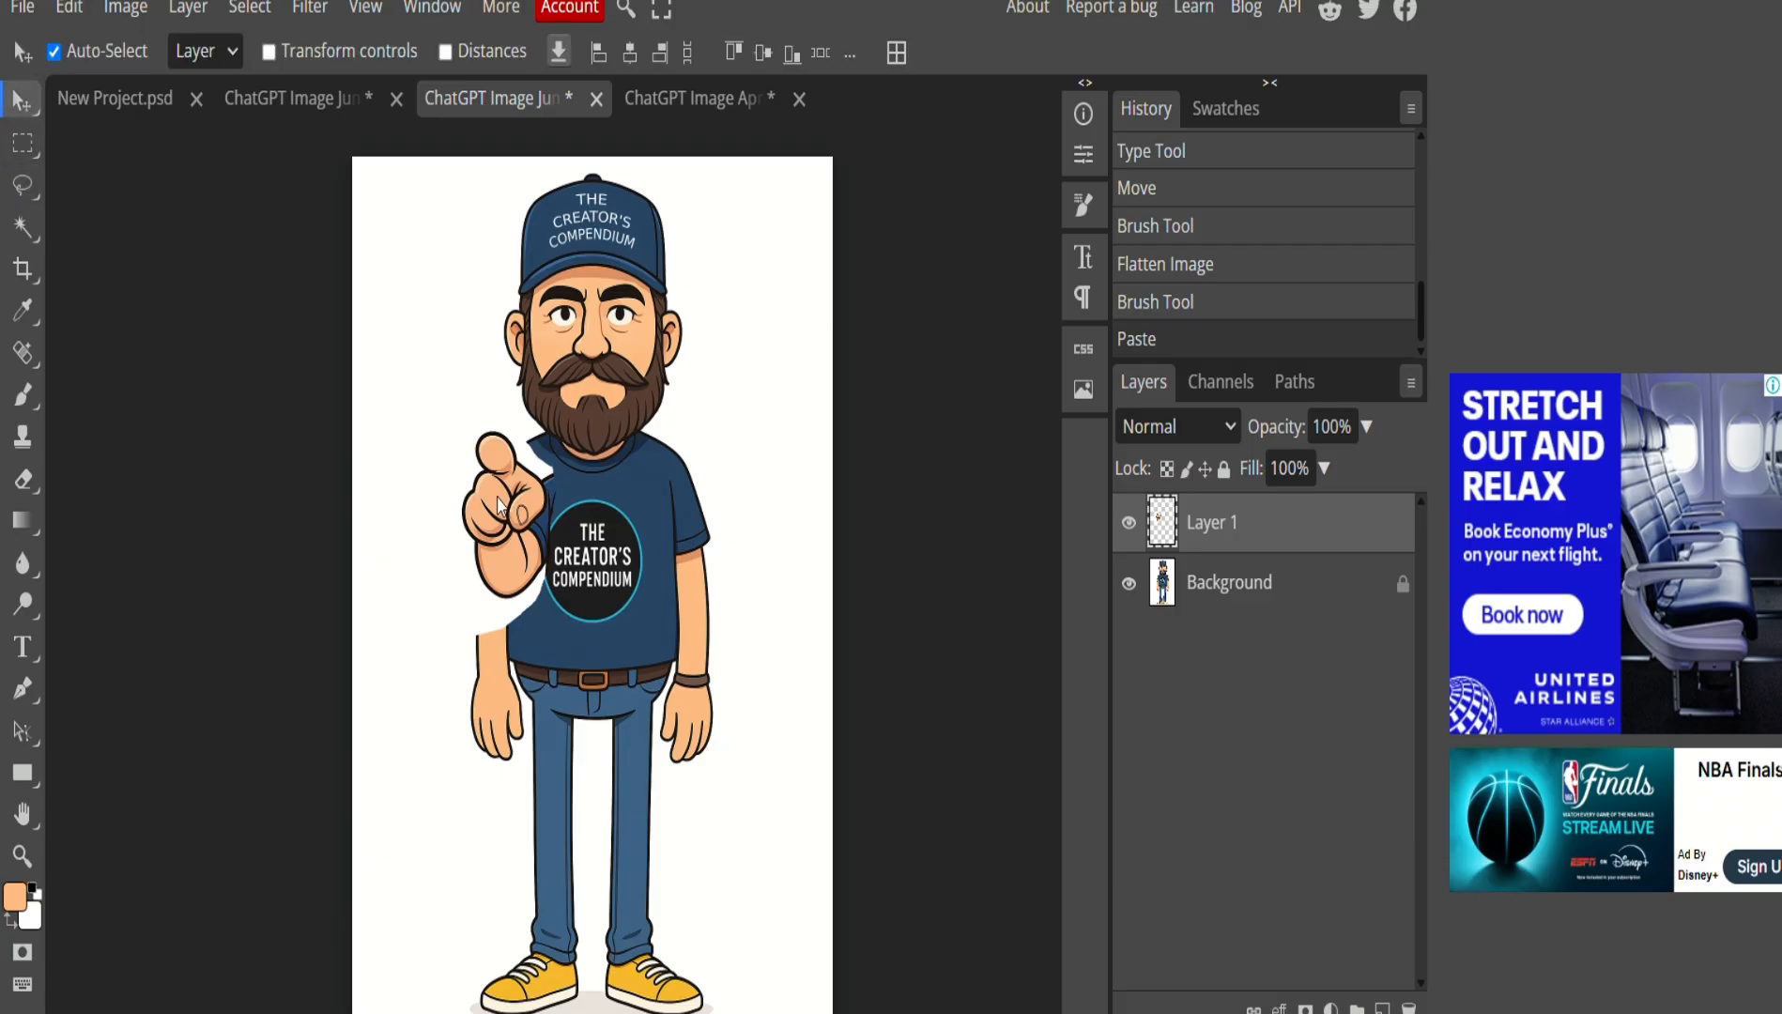
Move the pasted arm up onto the shoulder and erase its stray, rough edges.
{"action": "left_click_drag", "start_coordinate": [501, 547], "coordinate": [481, 514]}
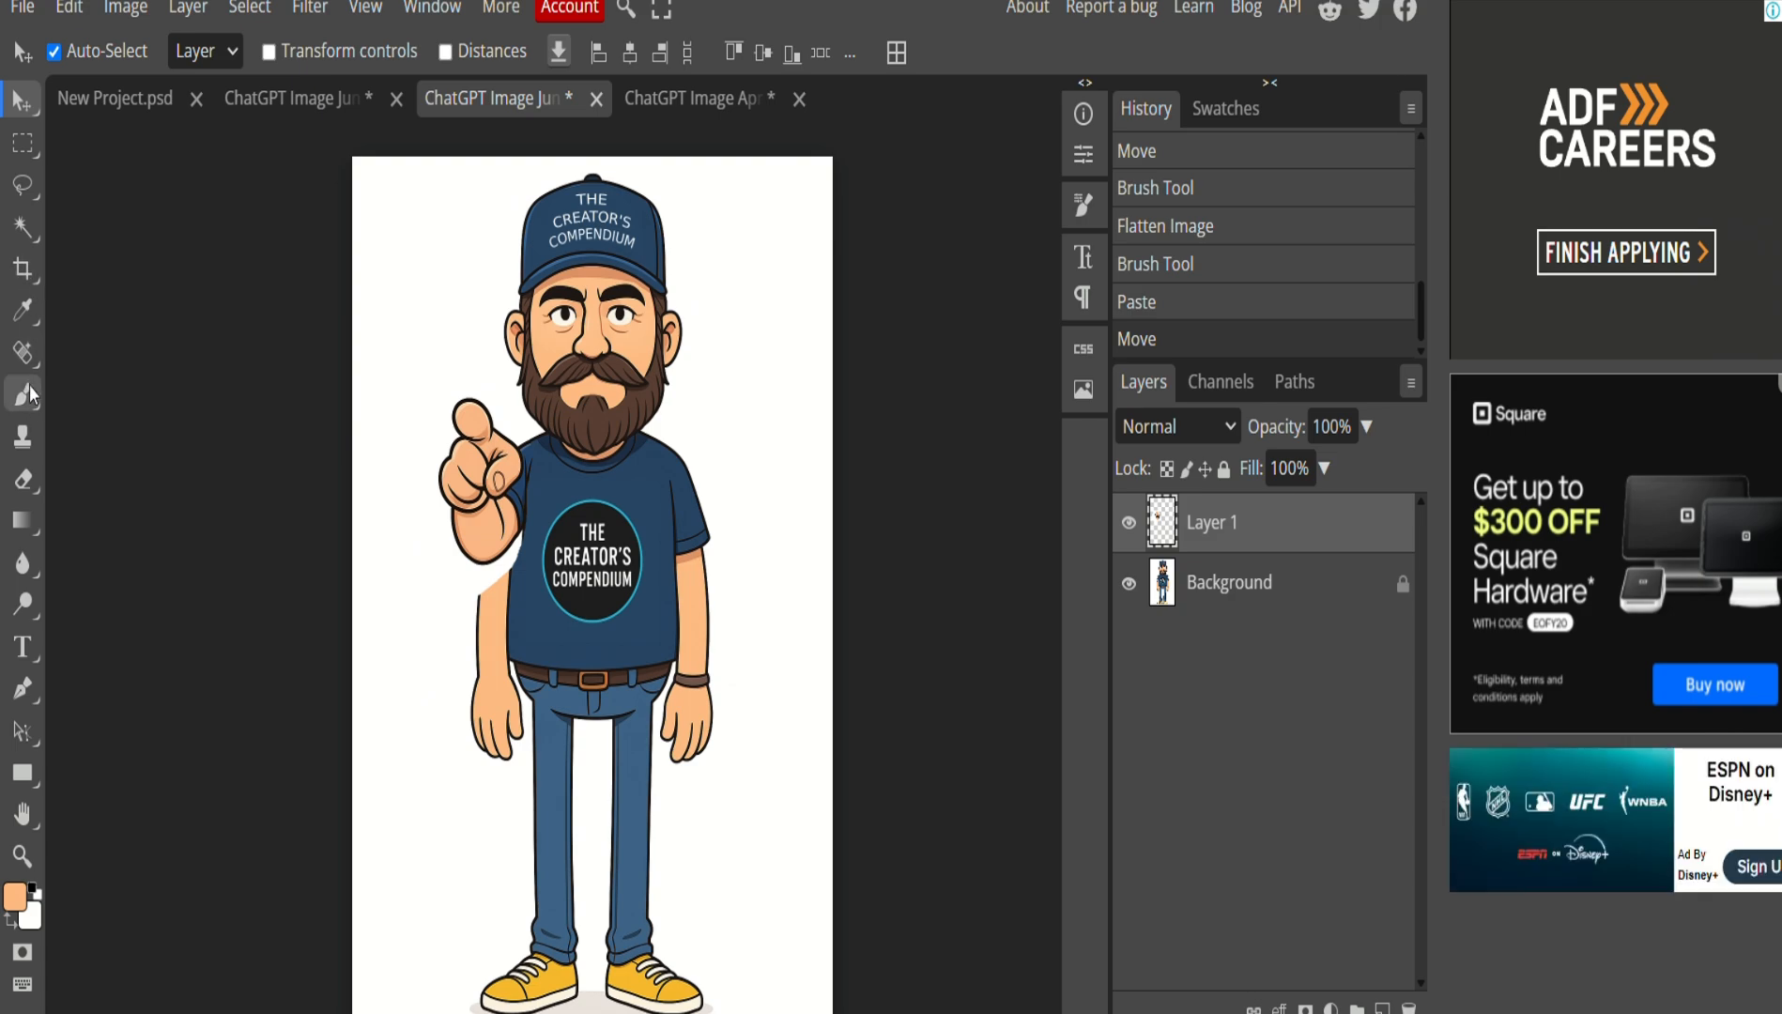
{"action": "left_click", "coordinate": [25, 478]}
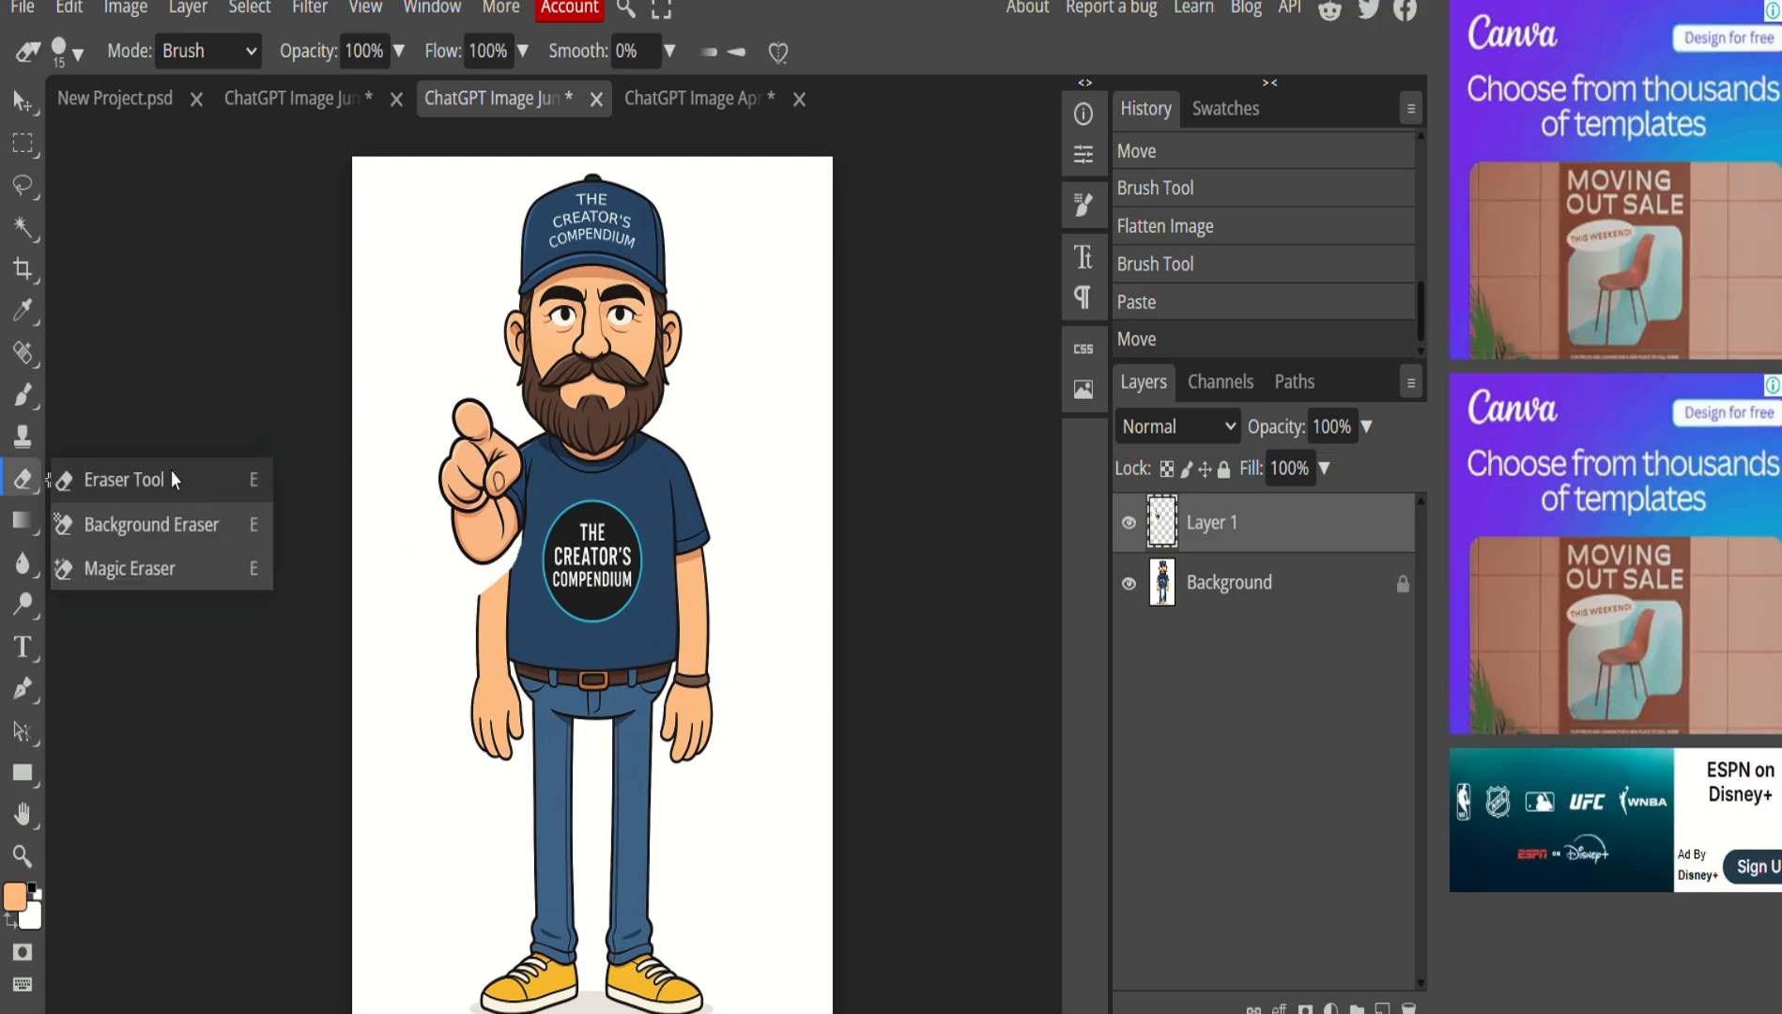
{"action": "left_click", "coordinate": [171, 472]}
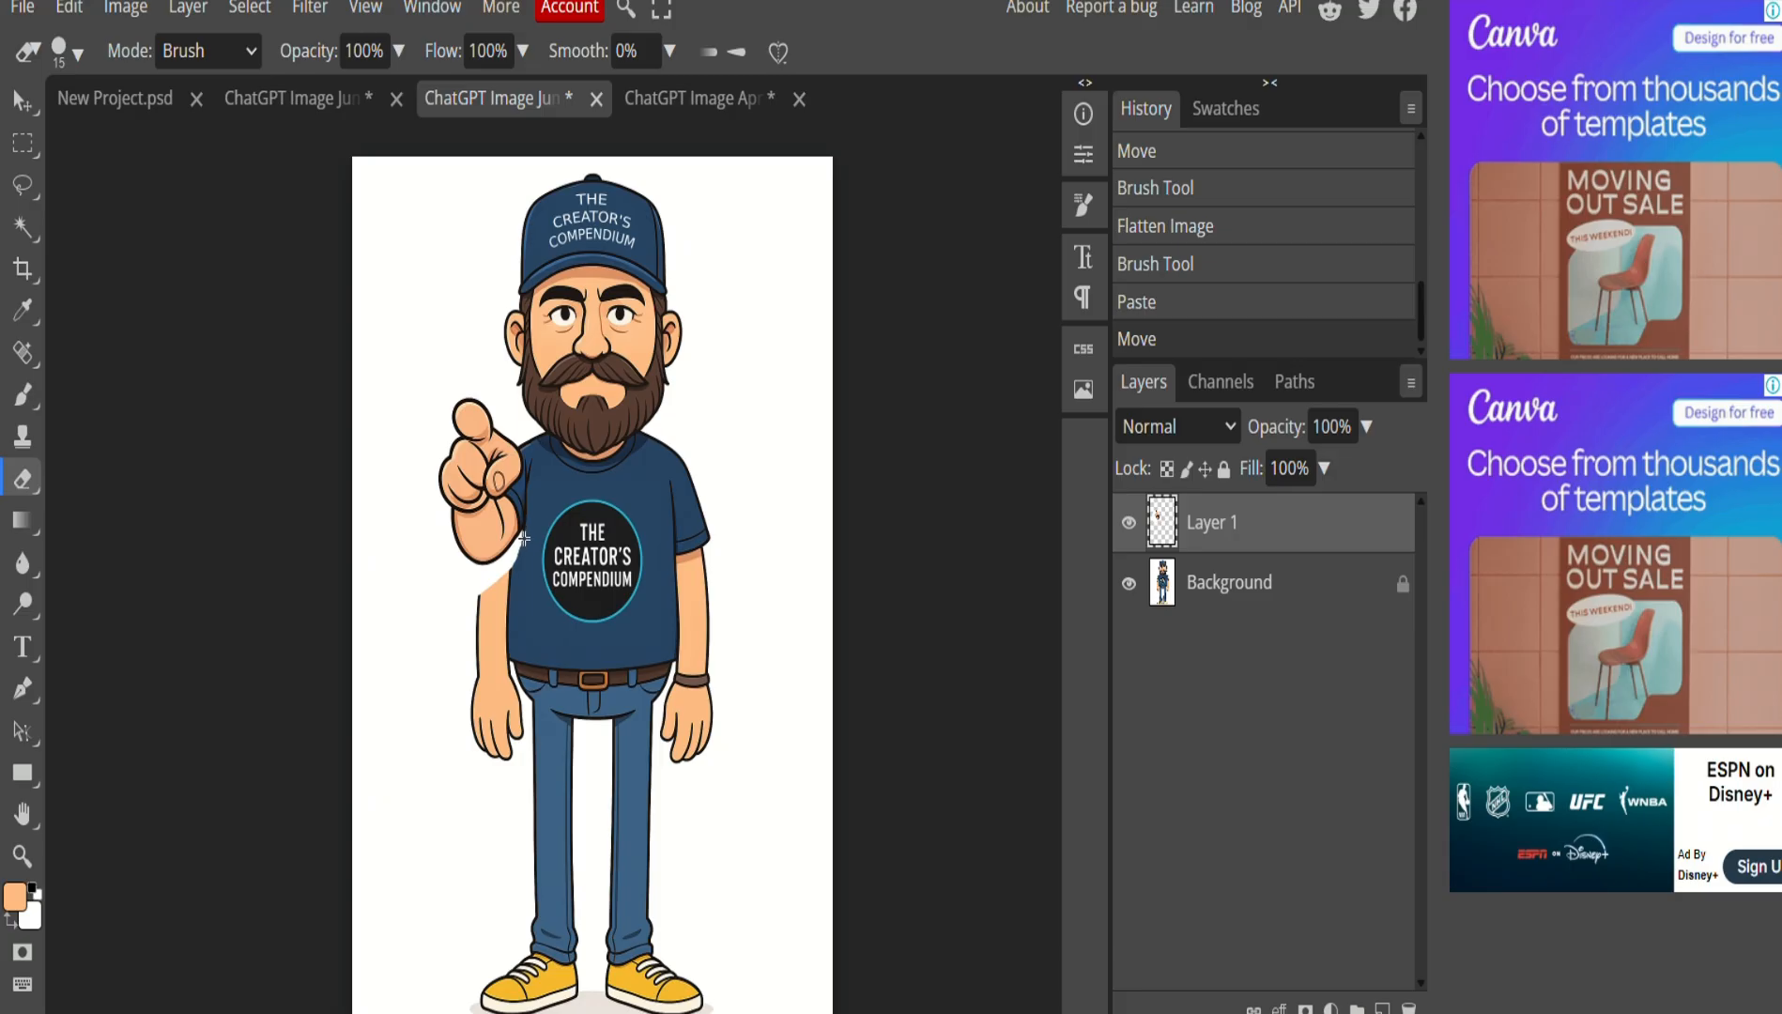
{"action": "left_click_drag", "start_coordinate": [522, 541], "coordinate": [422, 594]}
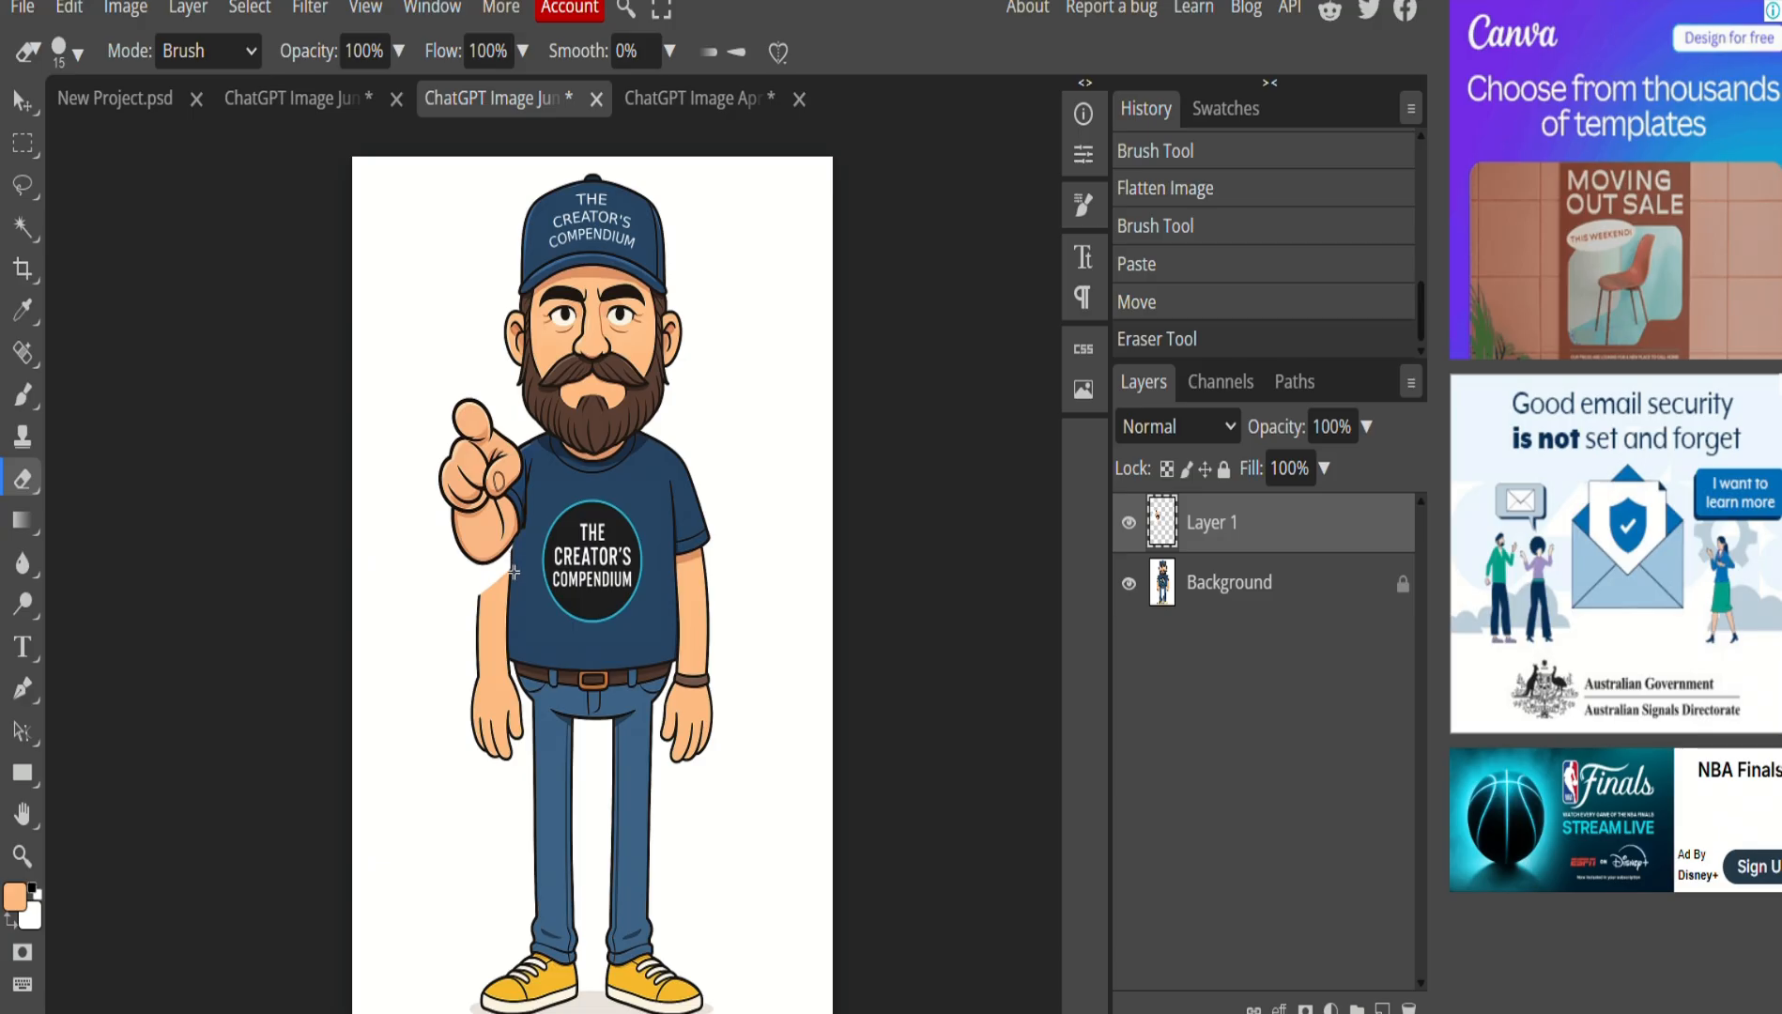
{"action": "left_click_drag", "start_coordinate": [517, 538], "coordinate": [531, 533]}
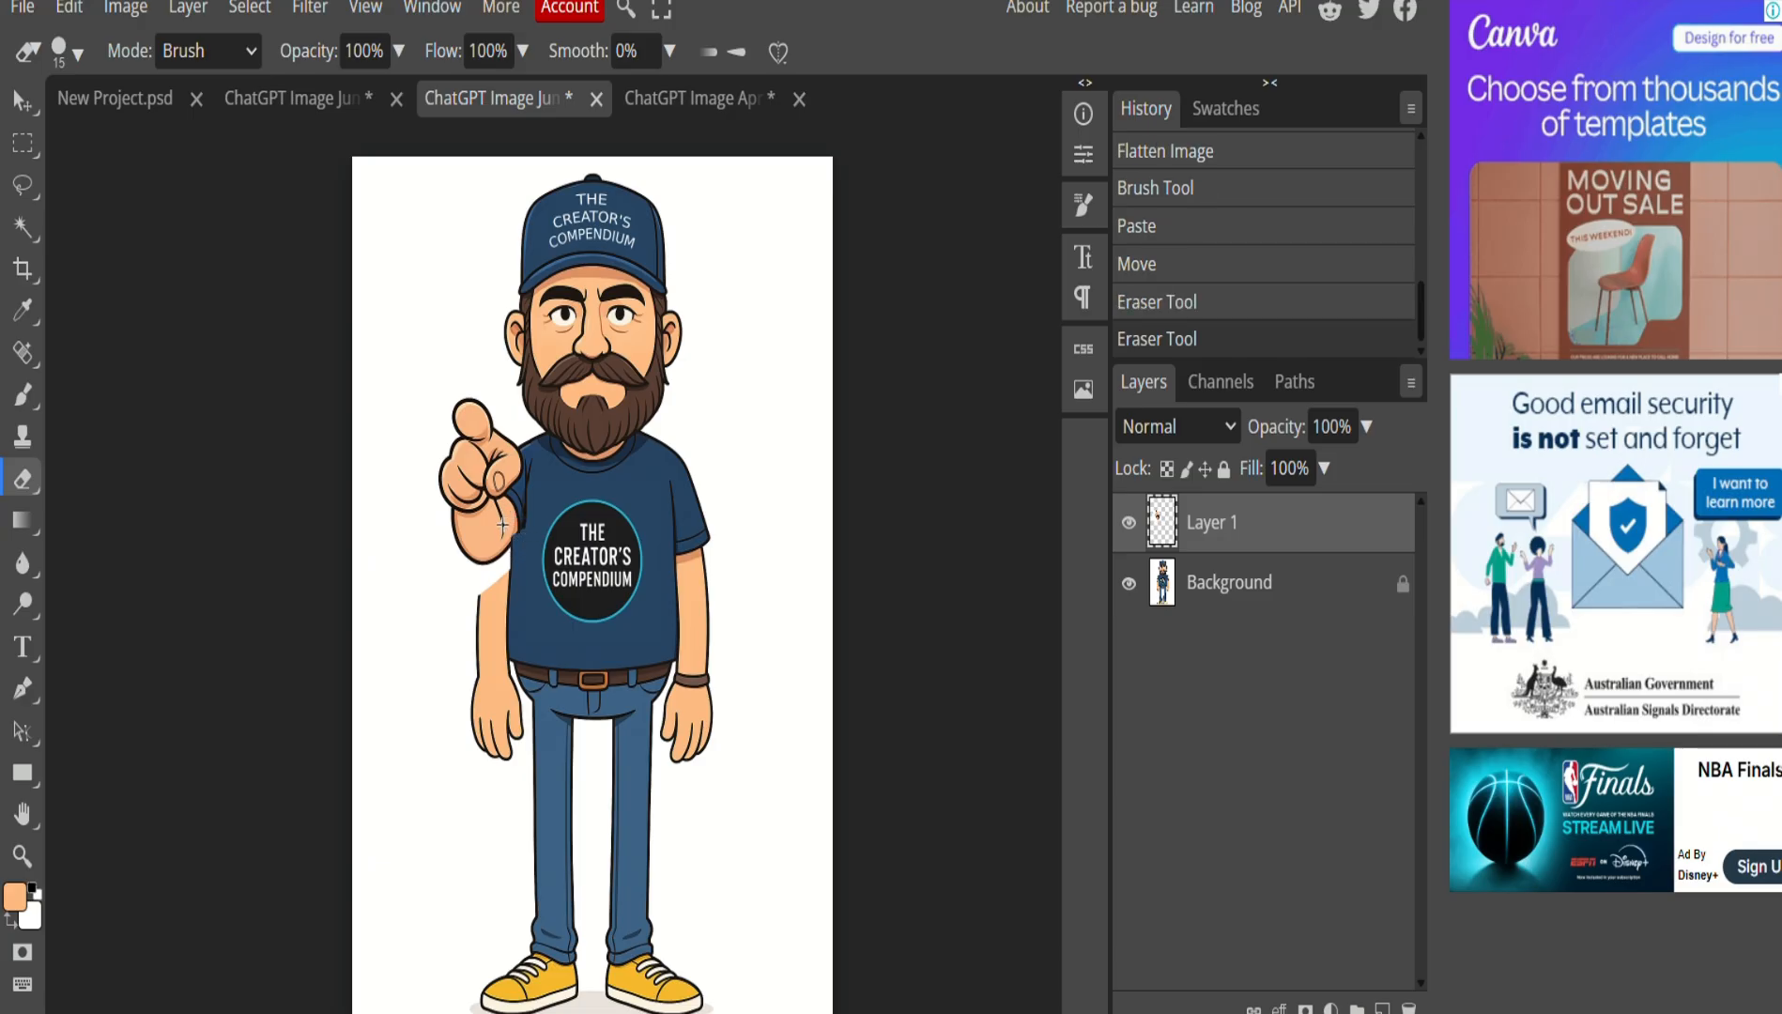
{"action": "scroll", "coordinate": [514, 642], "scroll_direction": "up", "scroll_amount": 3}
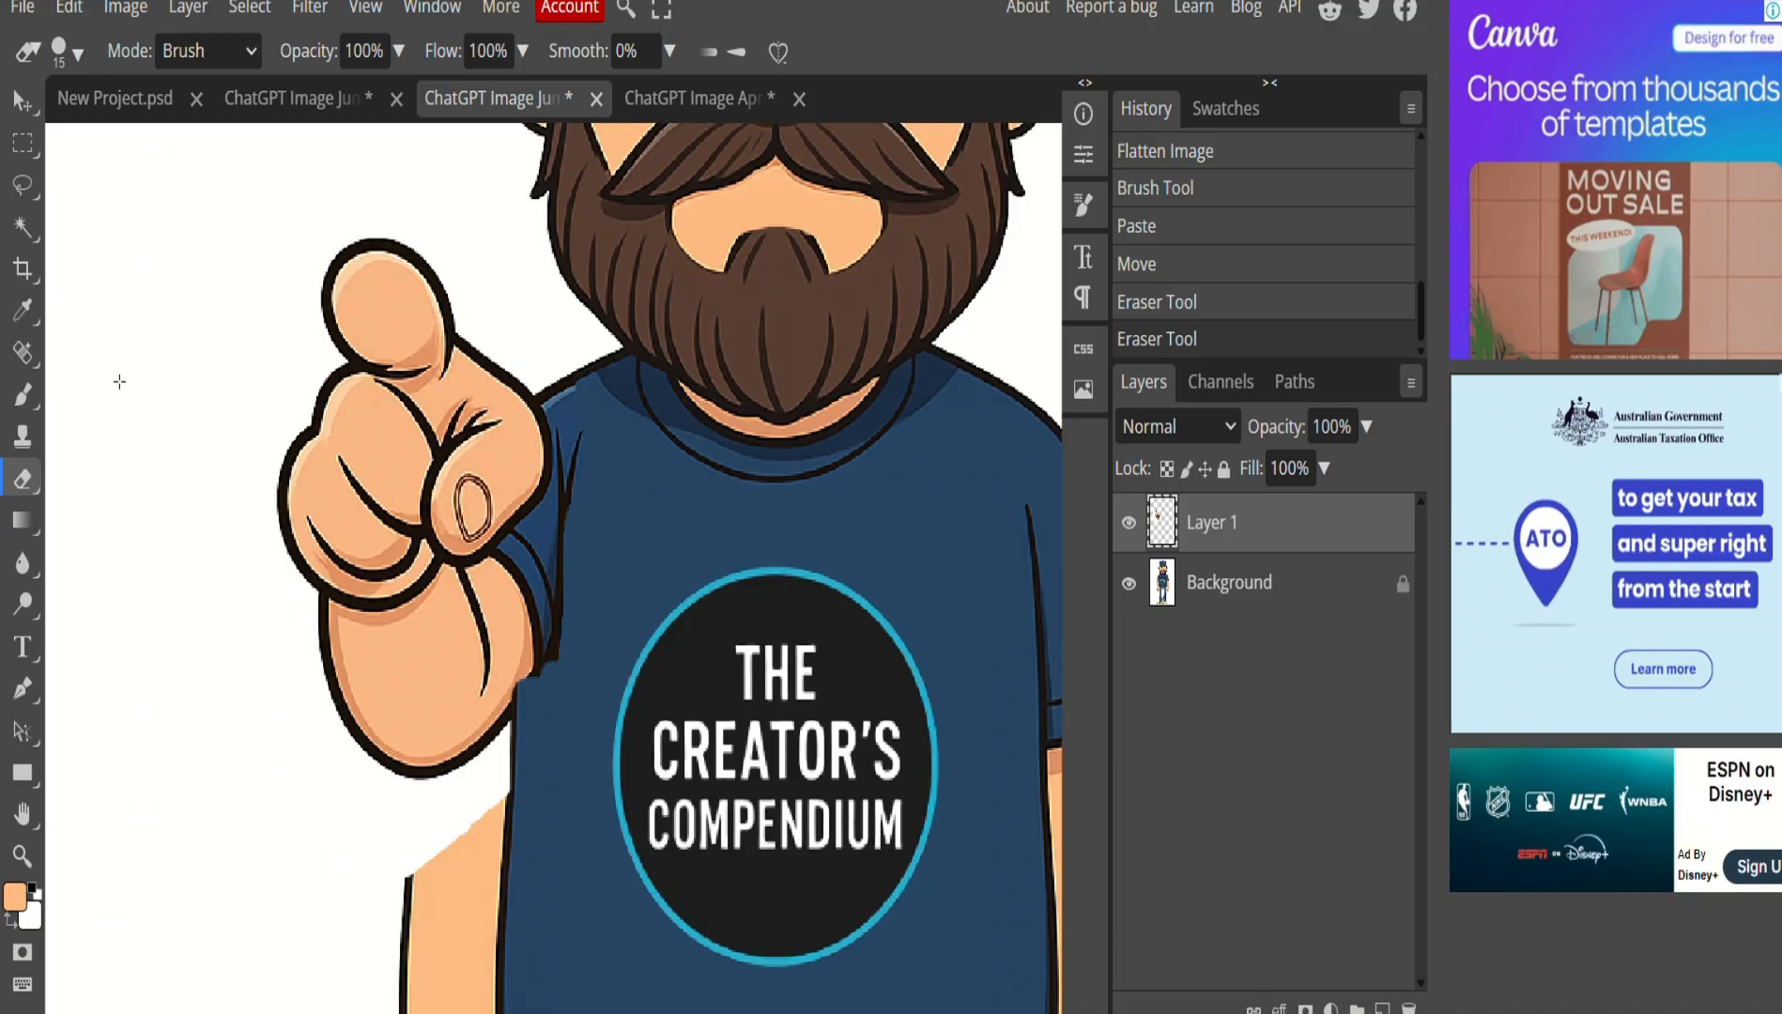
{"action": "key", "text": "ctrl+z"}
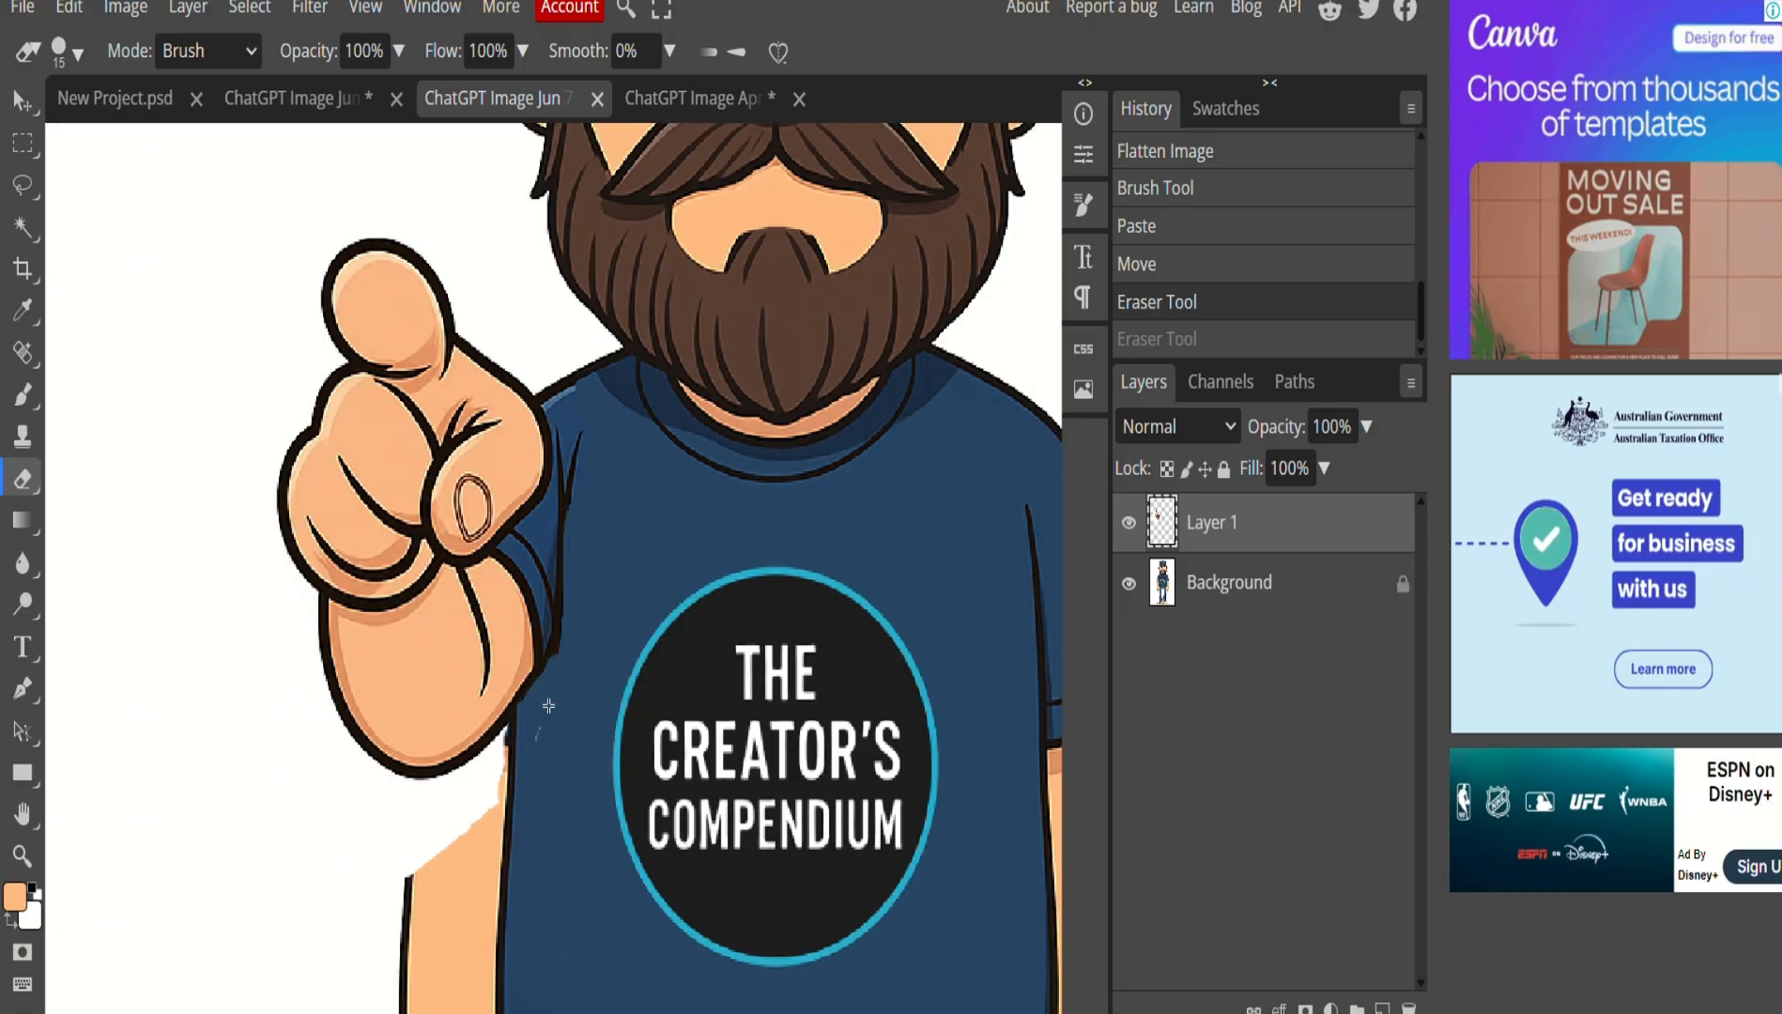
{"action": "left_click", "coordinate": [522, 766]}
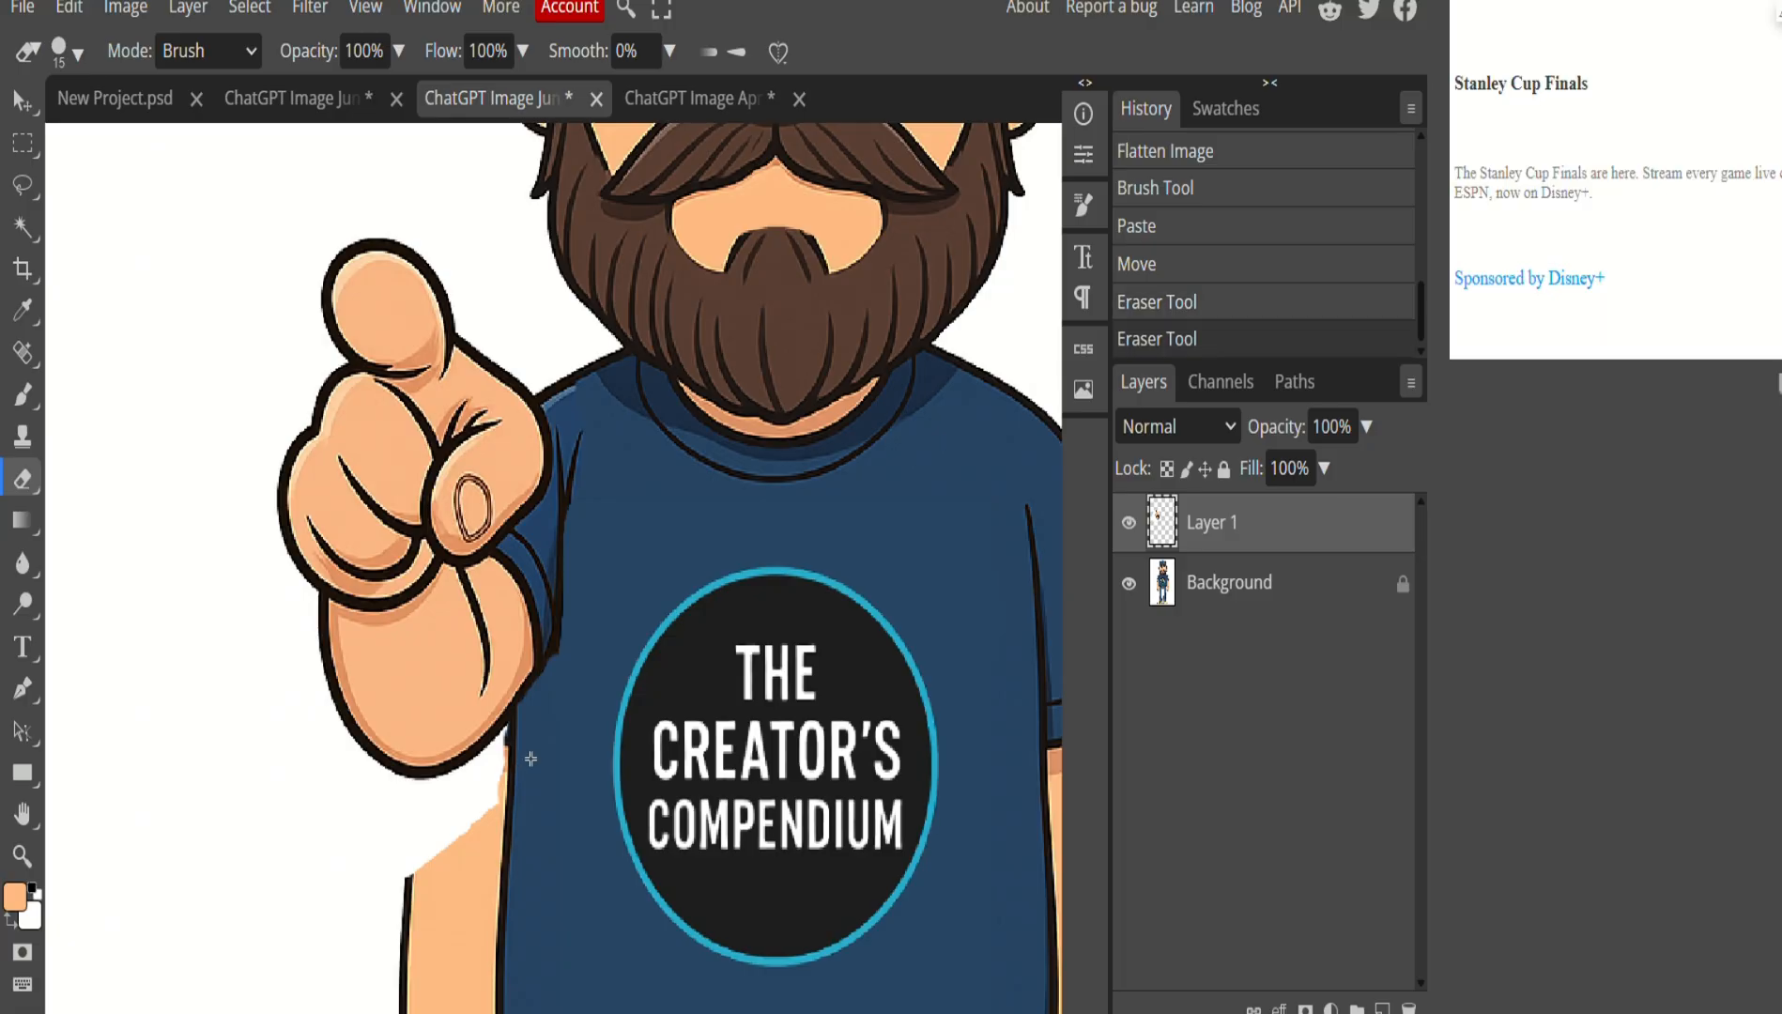
{"action": "left_click_drag", "start_coordinate": [561, 656], "coordinate": [573, 612]}
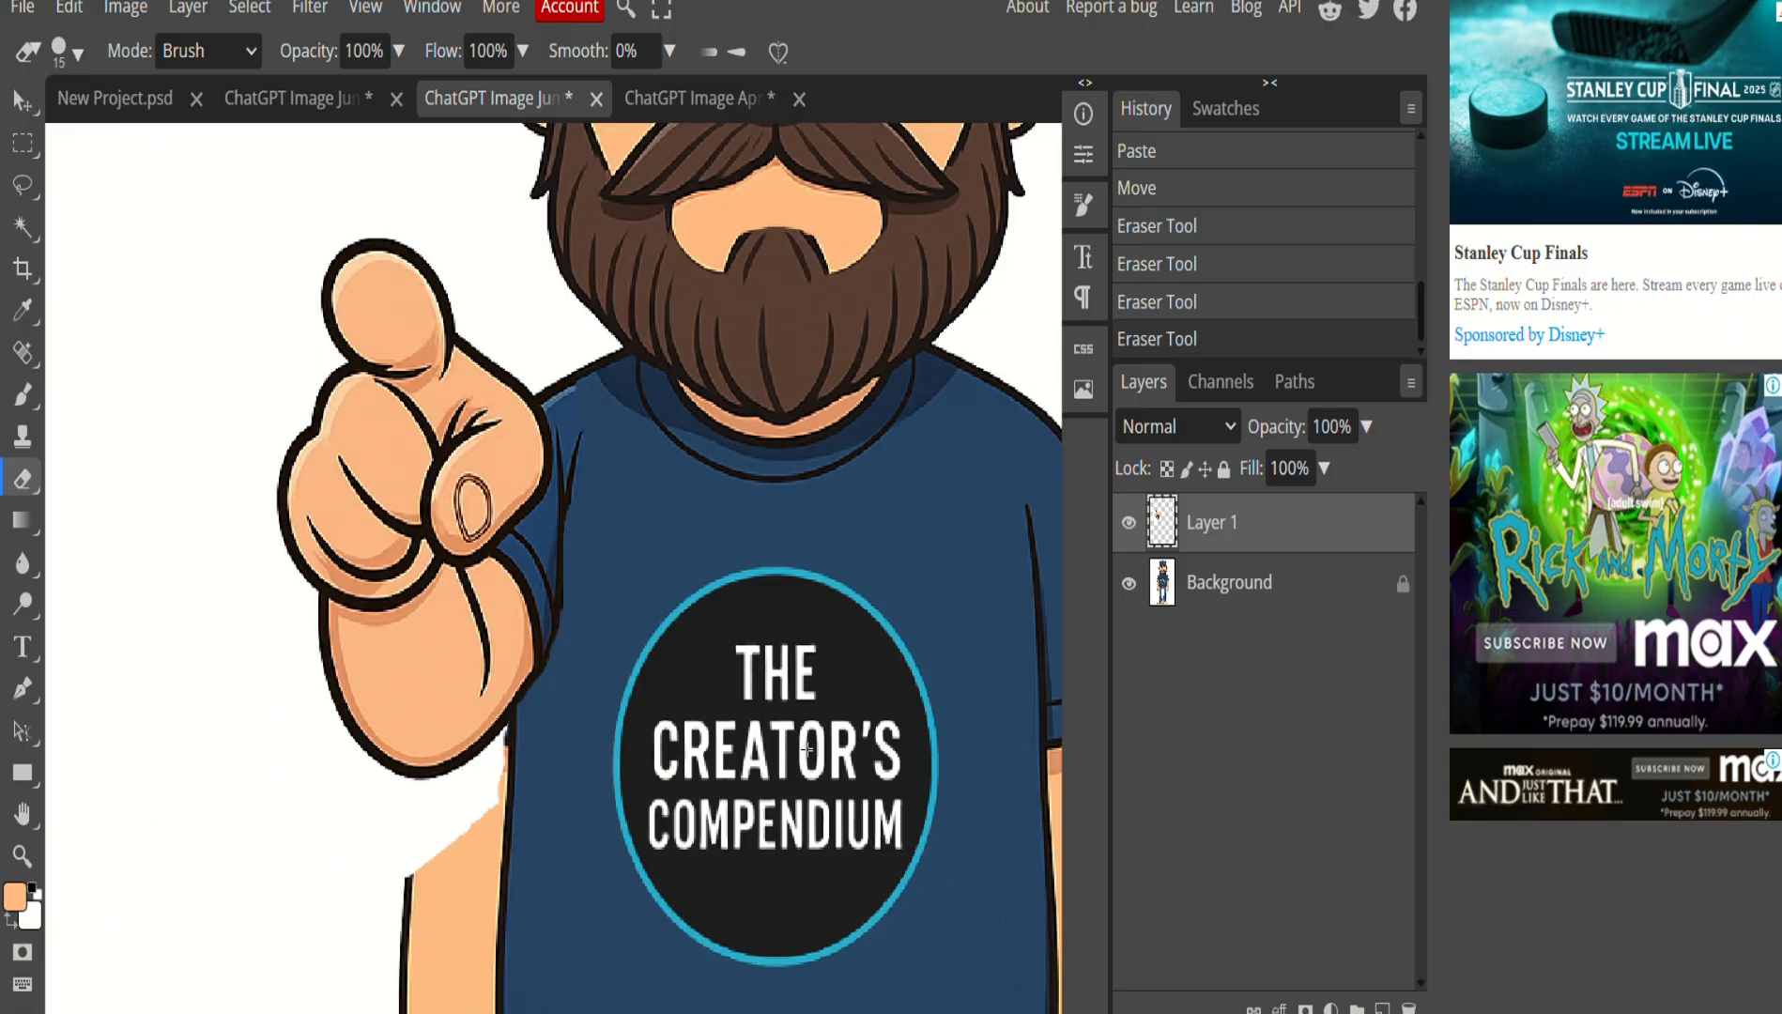
Toggle Layer 1's visibility on and off to compare the new arm with the original.
{"action": "left_click", "coordinate": [1206, 590]}
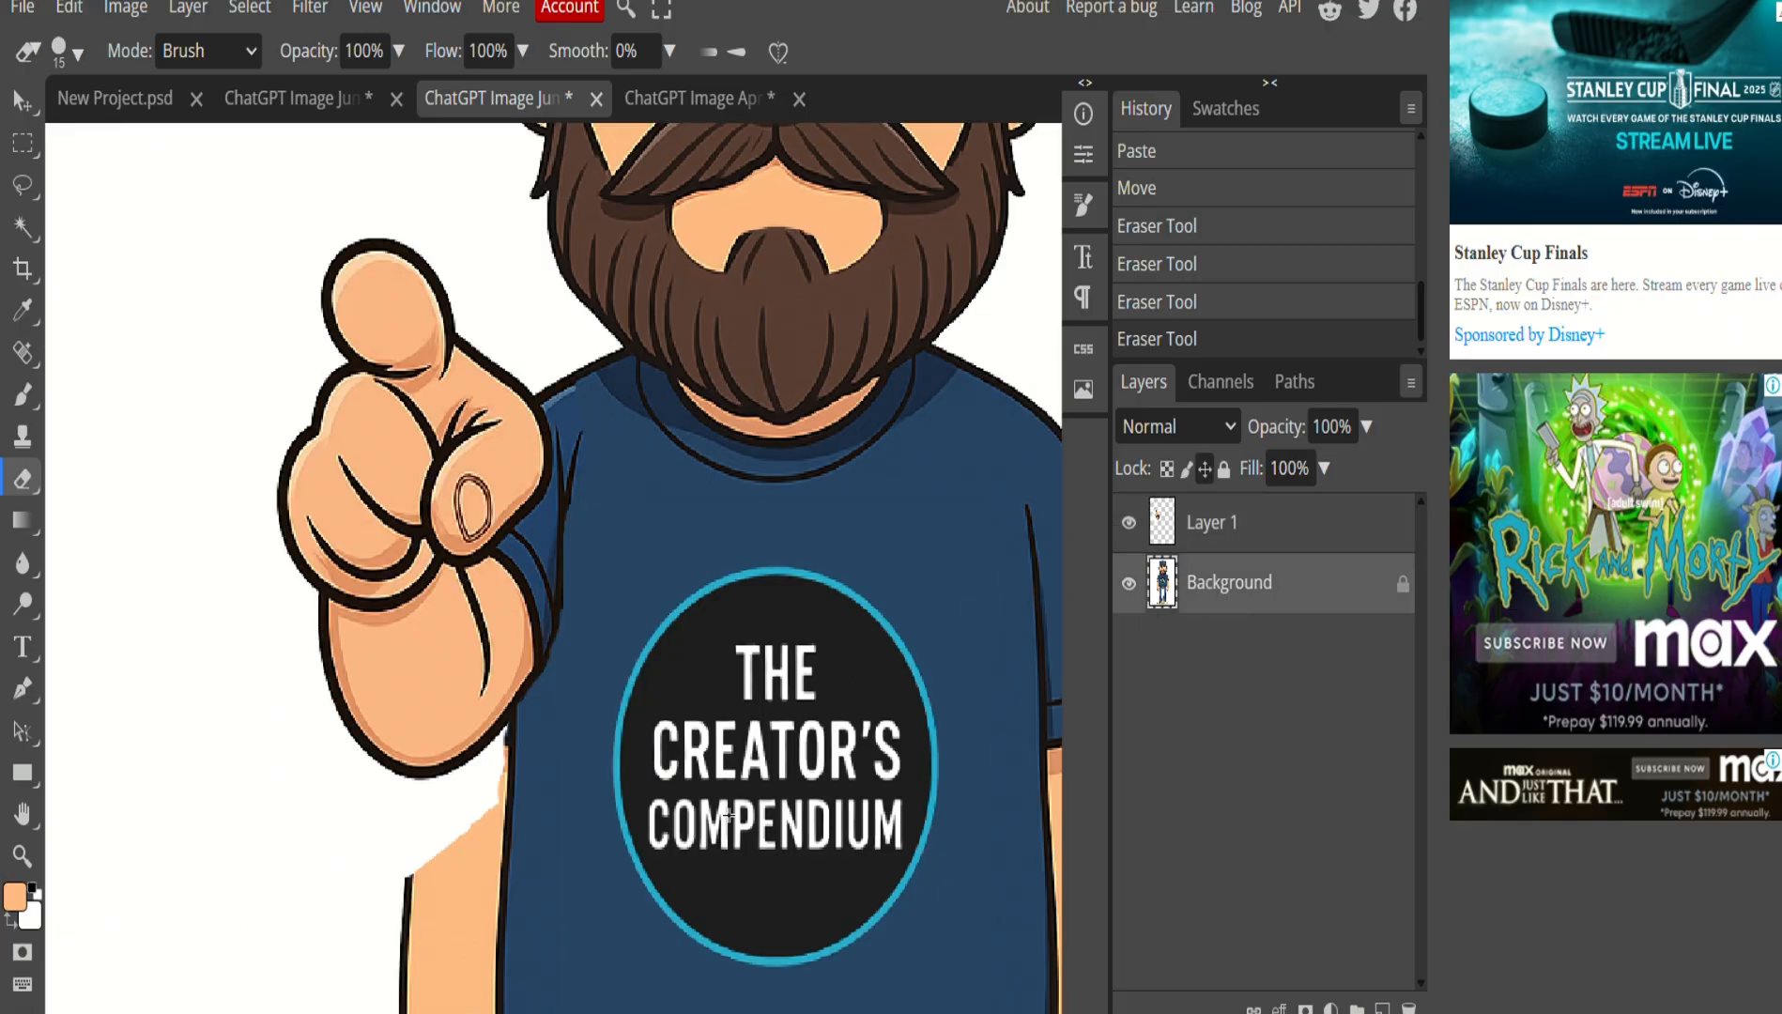
{"action": "left_click", "coordinate": [1129, 523]}
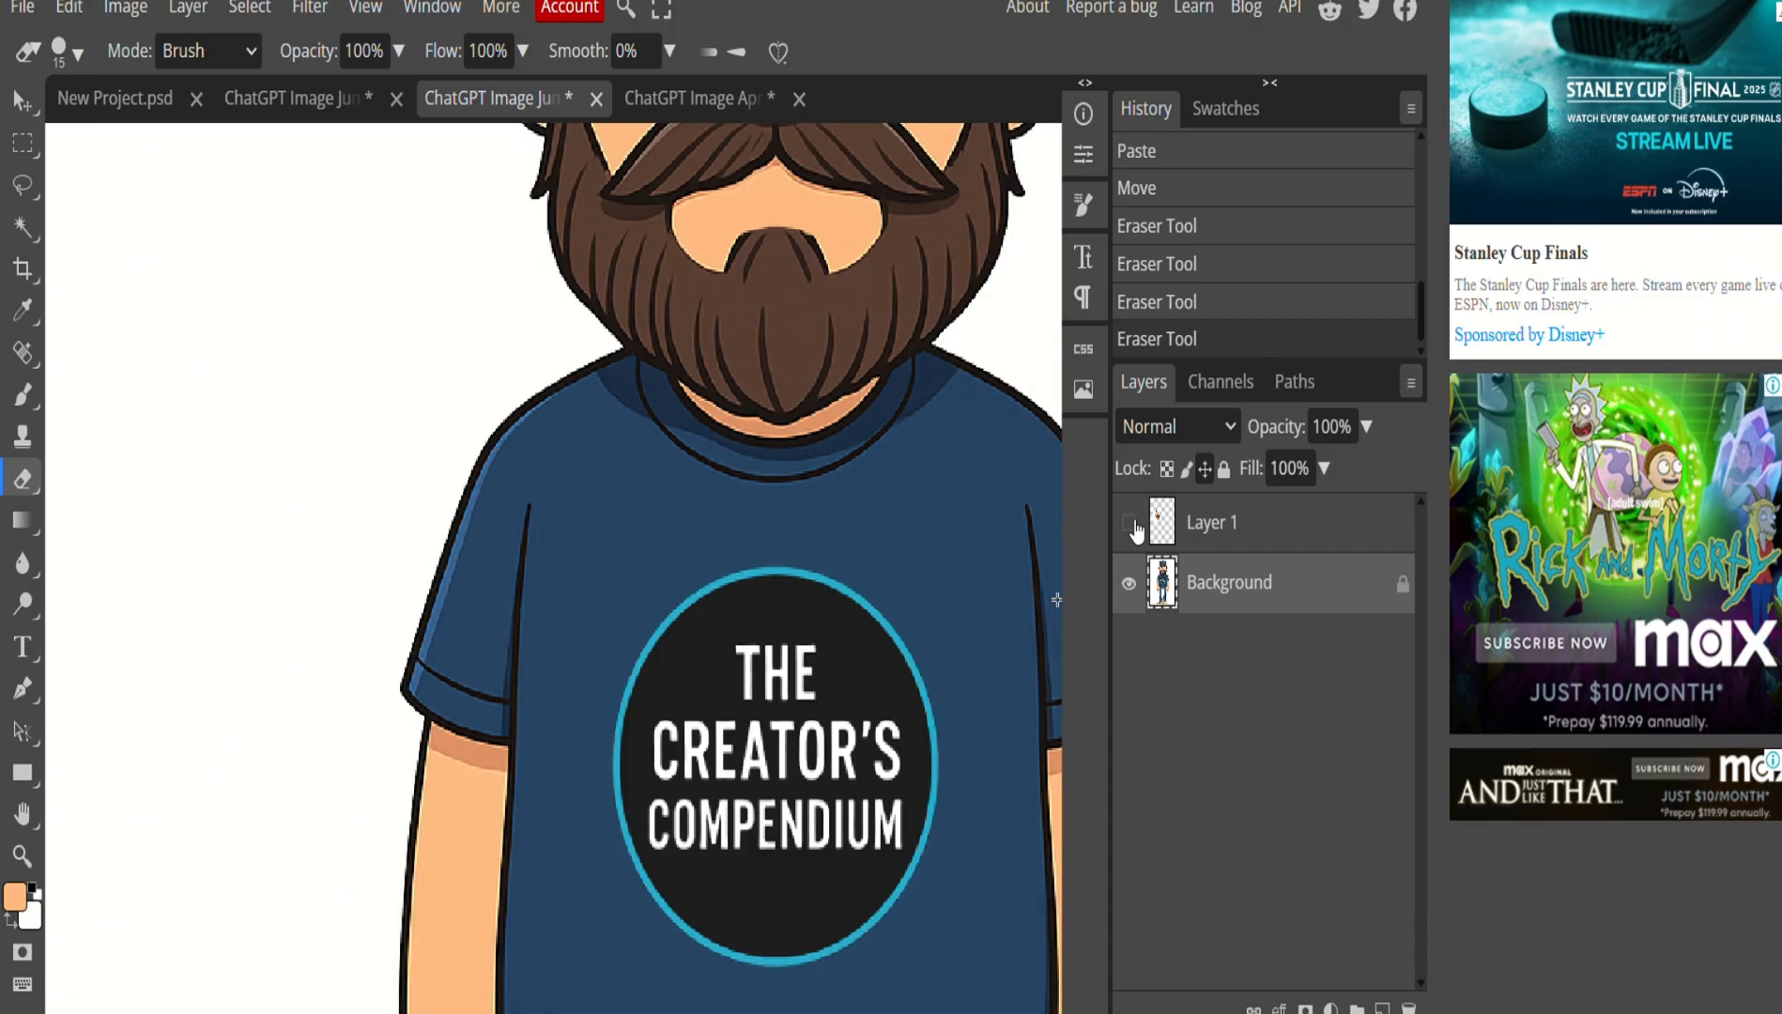
{"action": "left_click", "coordinate": [1129, 522]}
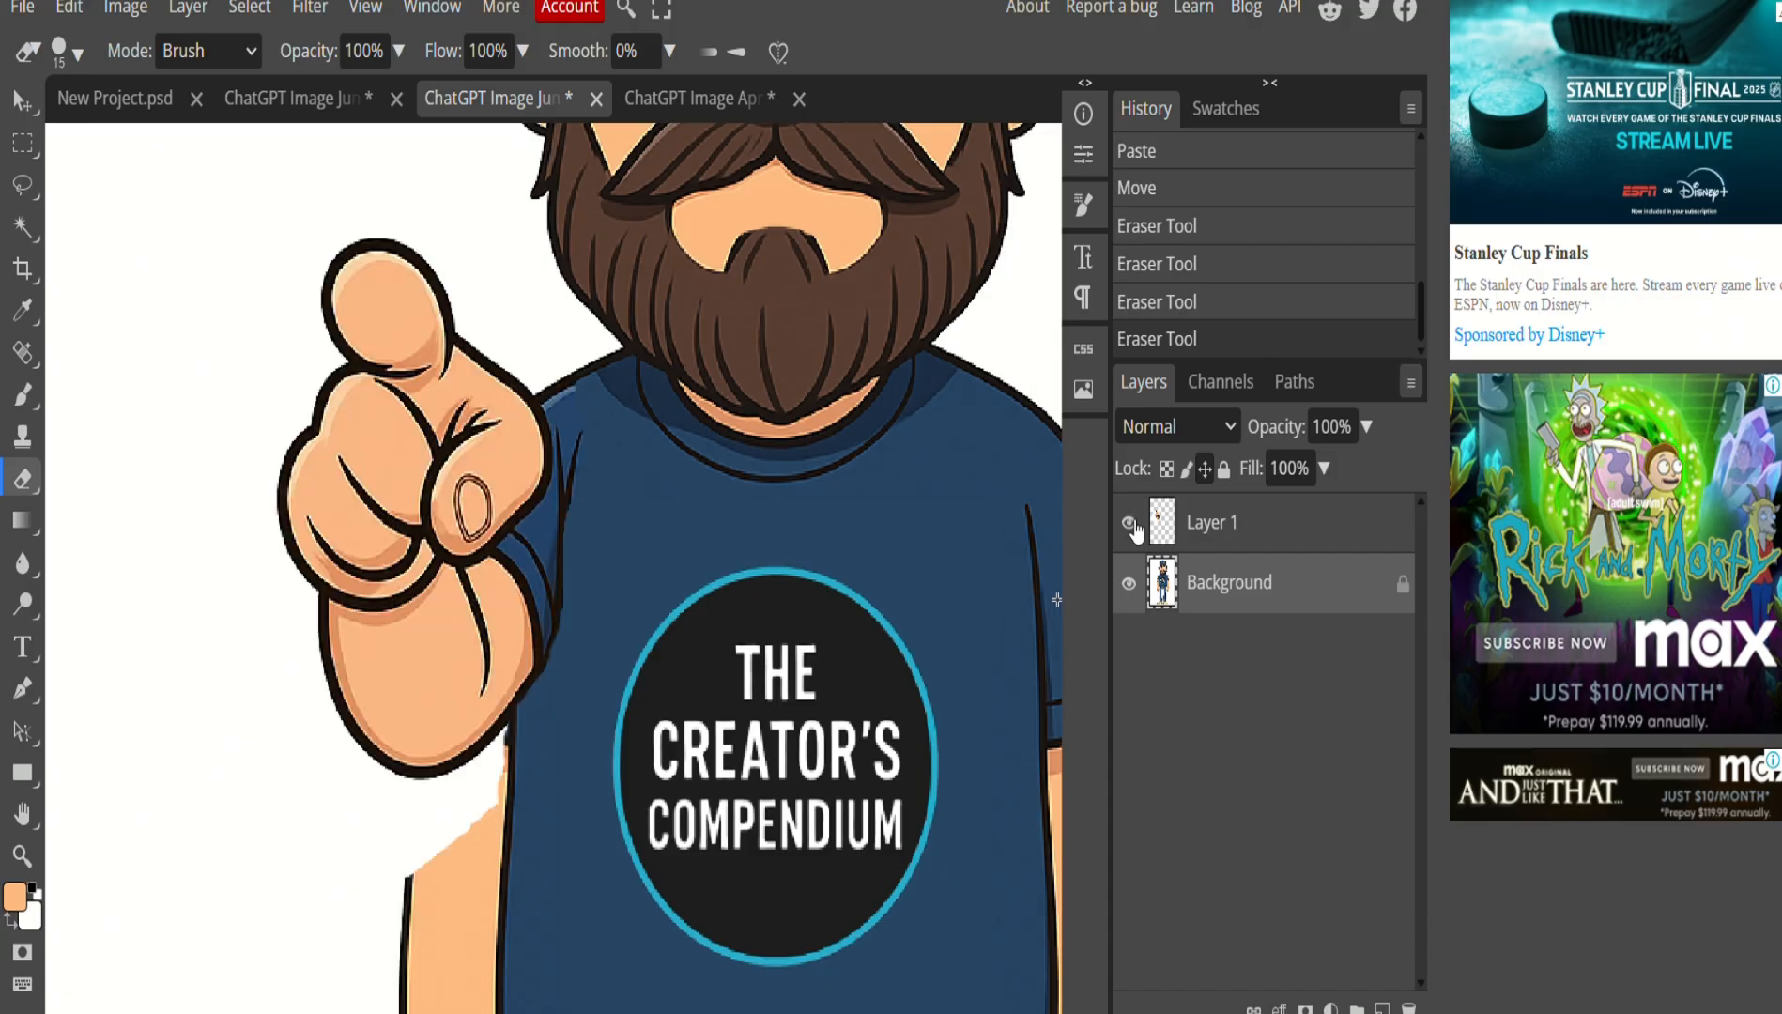
{"action": "left_click", "coordinate": [1129, 523]}
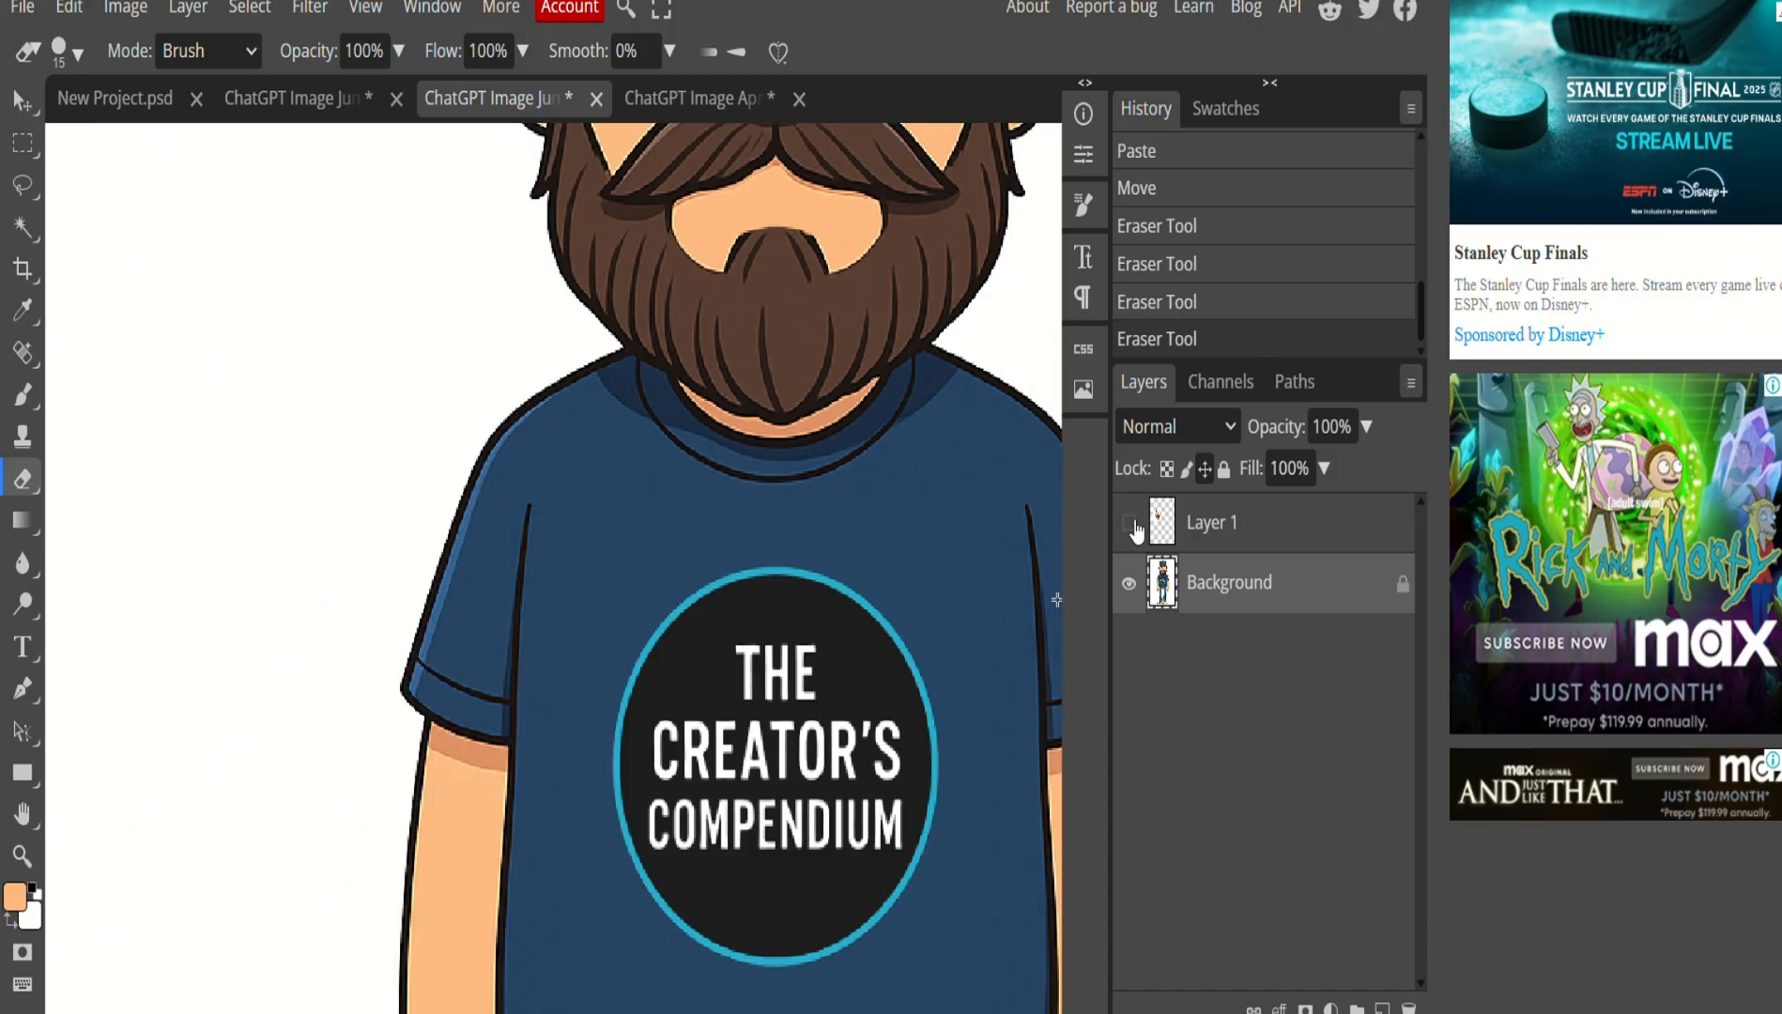
{"action": "left_click", "coordinate": [1129, 523]}
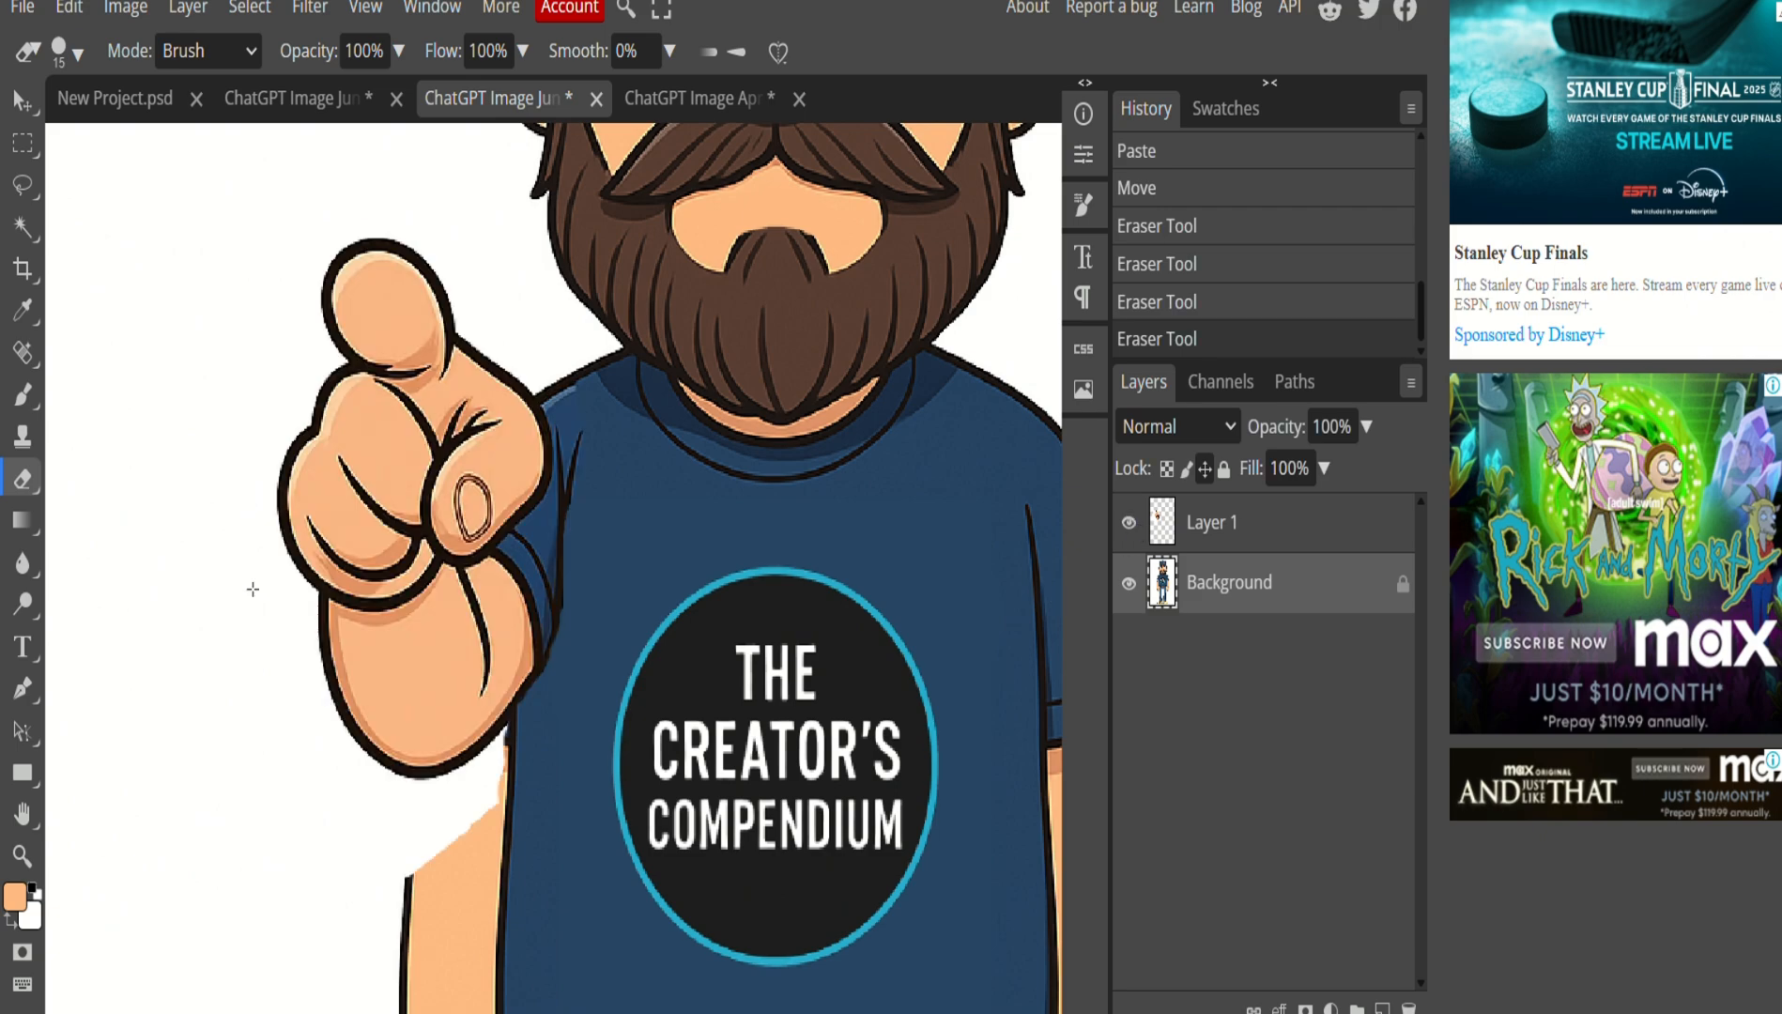
{"action": "left_click", "coordinate": [31, 184]}
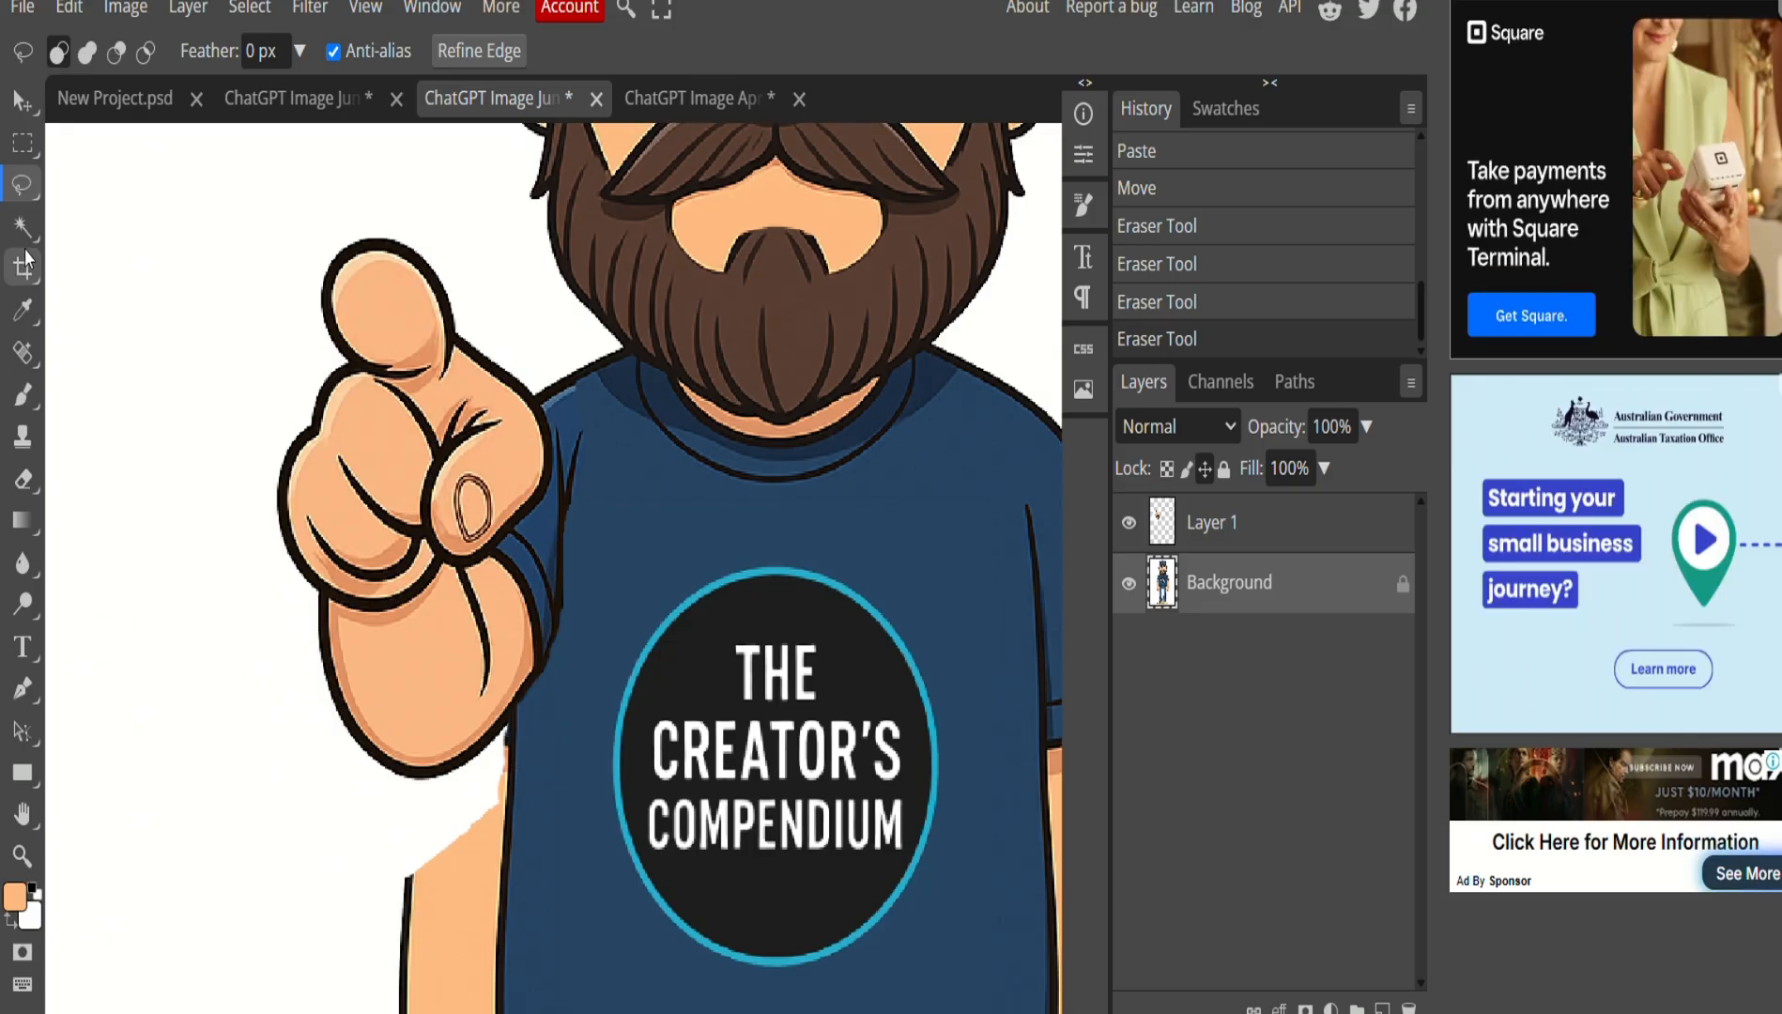
Trace the old hanging arm with the Magnetic Lasso and fill it with white.
{"action": "right_click", "coordinate": [31, 190]}
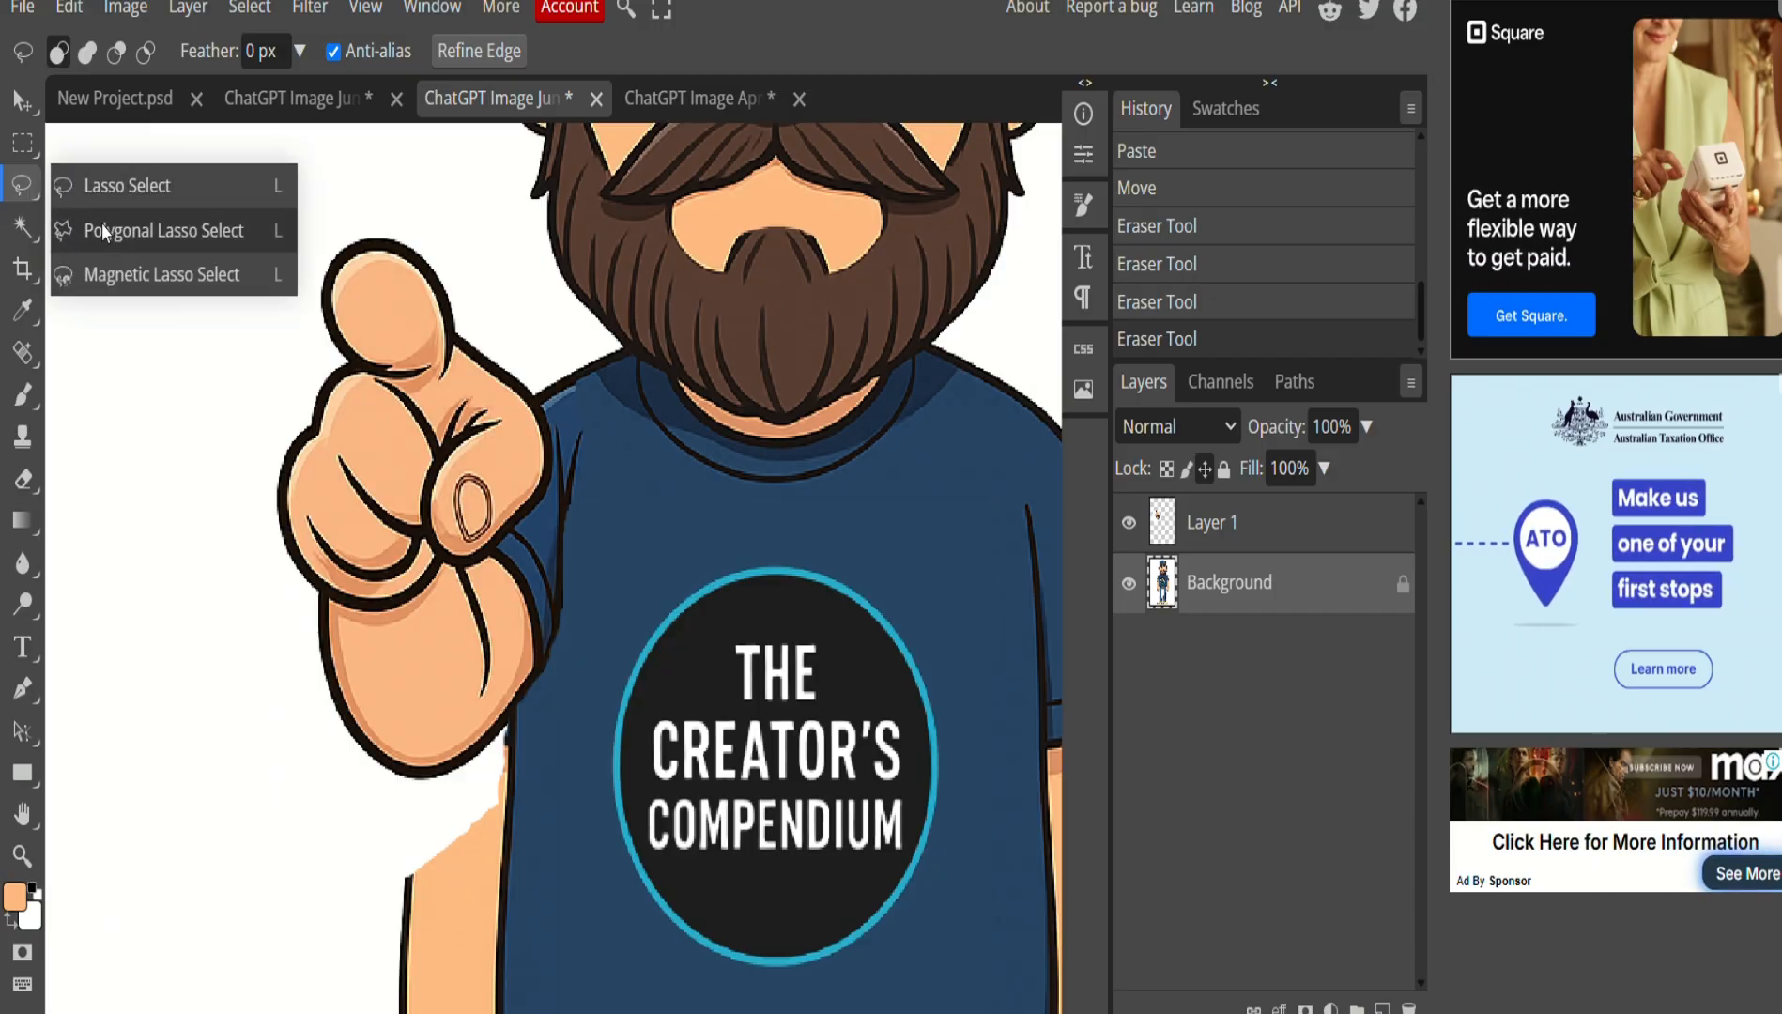
{"action": "left_click", "coordinate": [146, 268]}
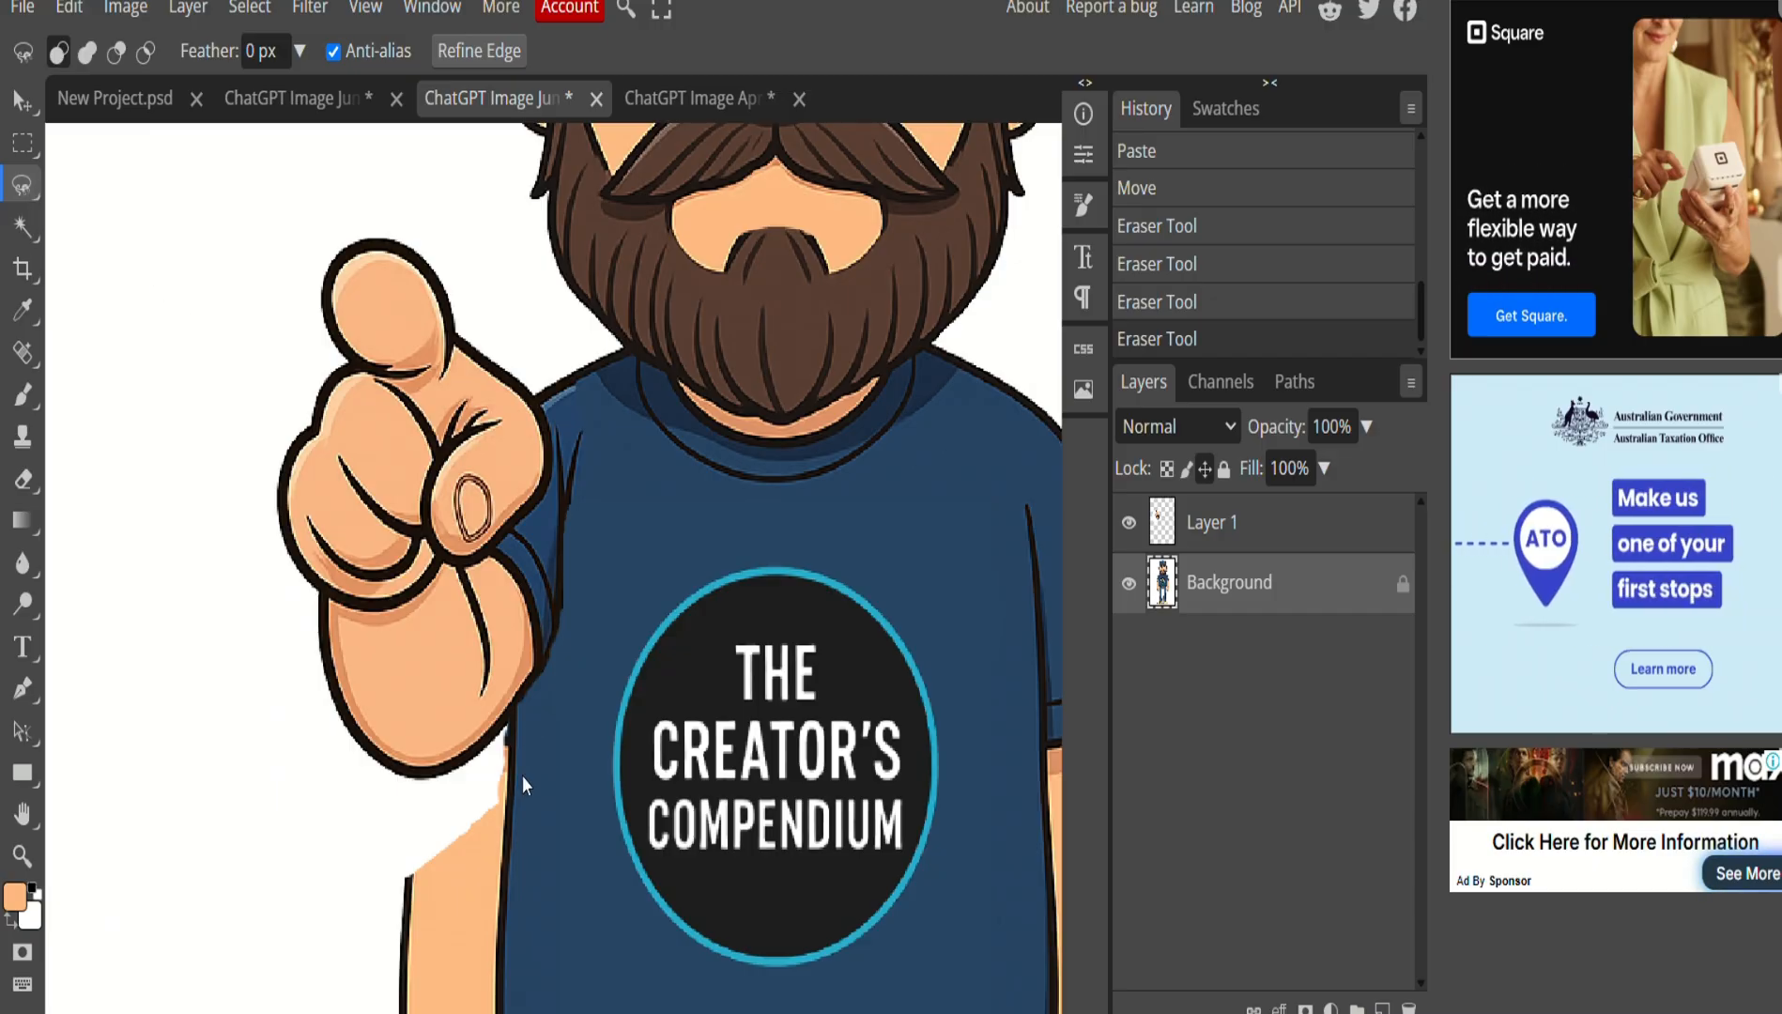
{"action": "left_click", "coordinate": [507, 726]}
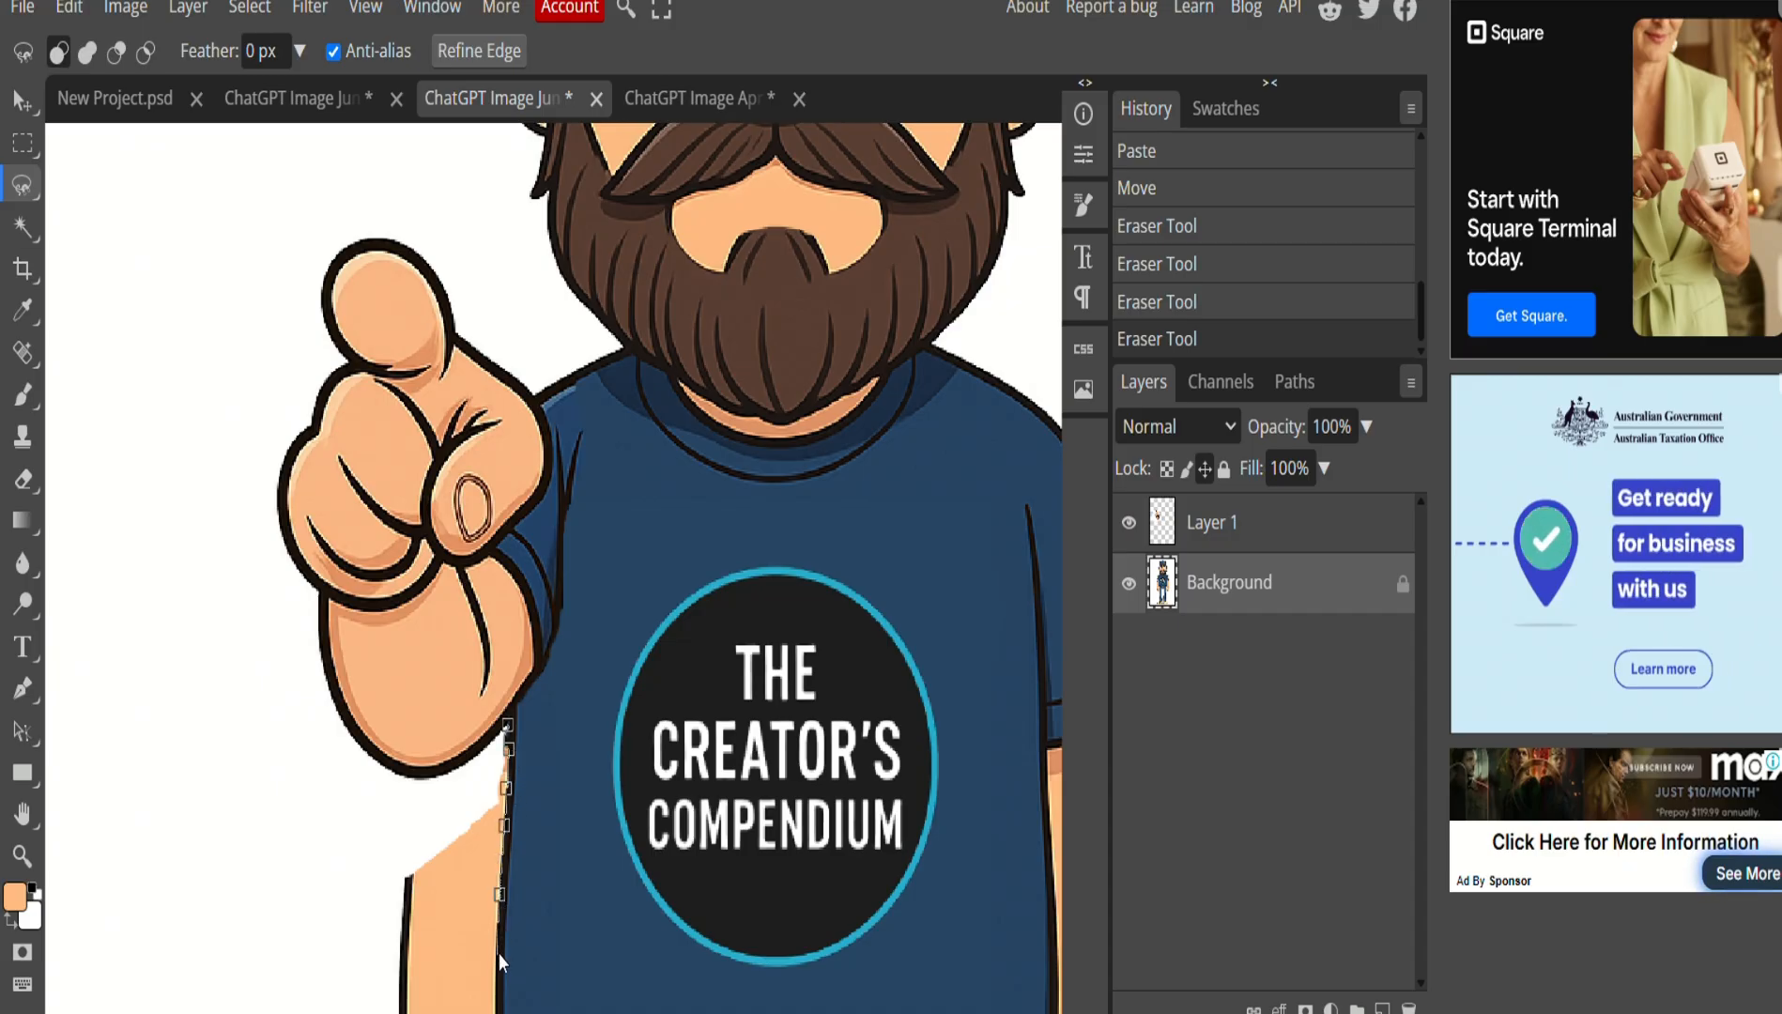
{"action": "scroll", "coordinate": [499, 961], "scroll_direction": "down", "scroll_amount": 3}
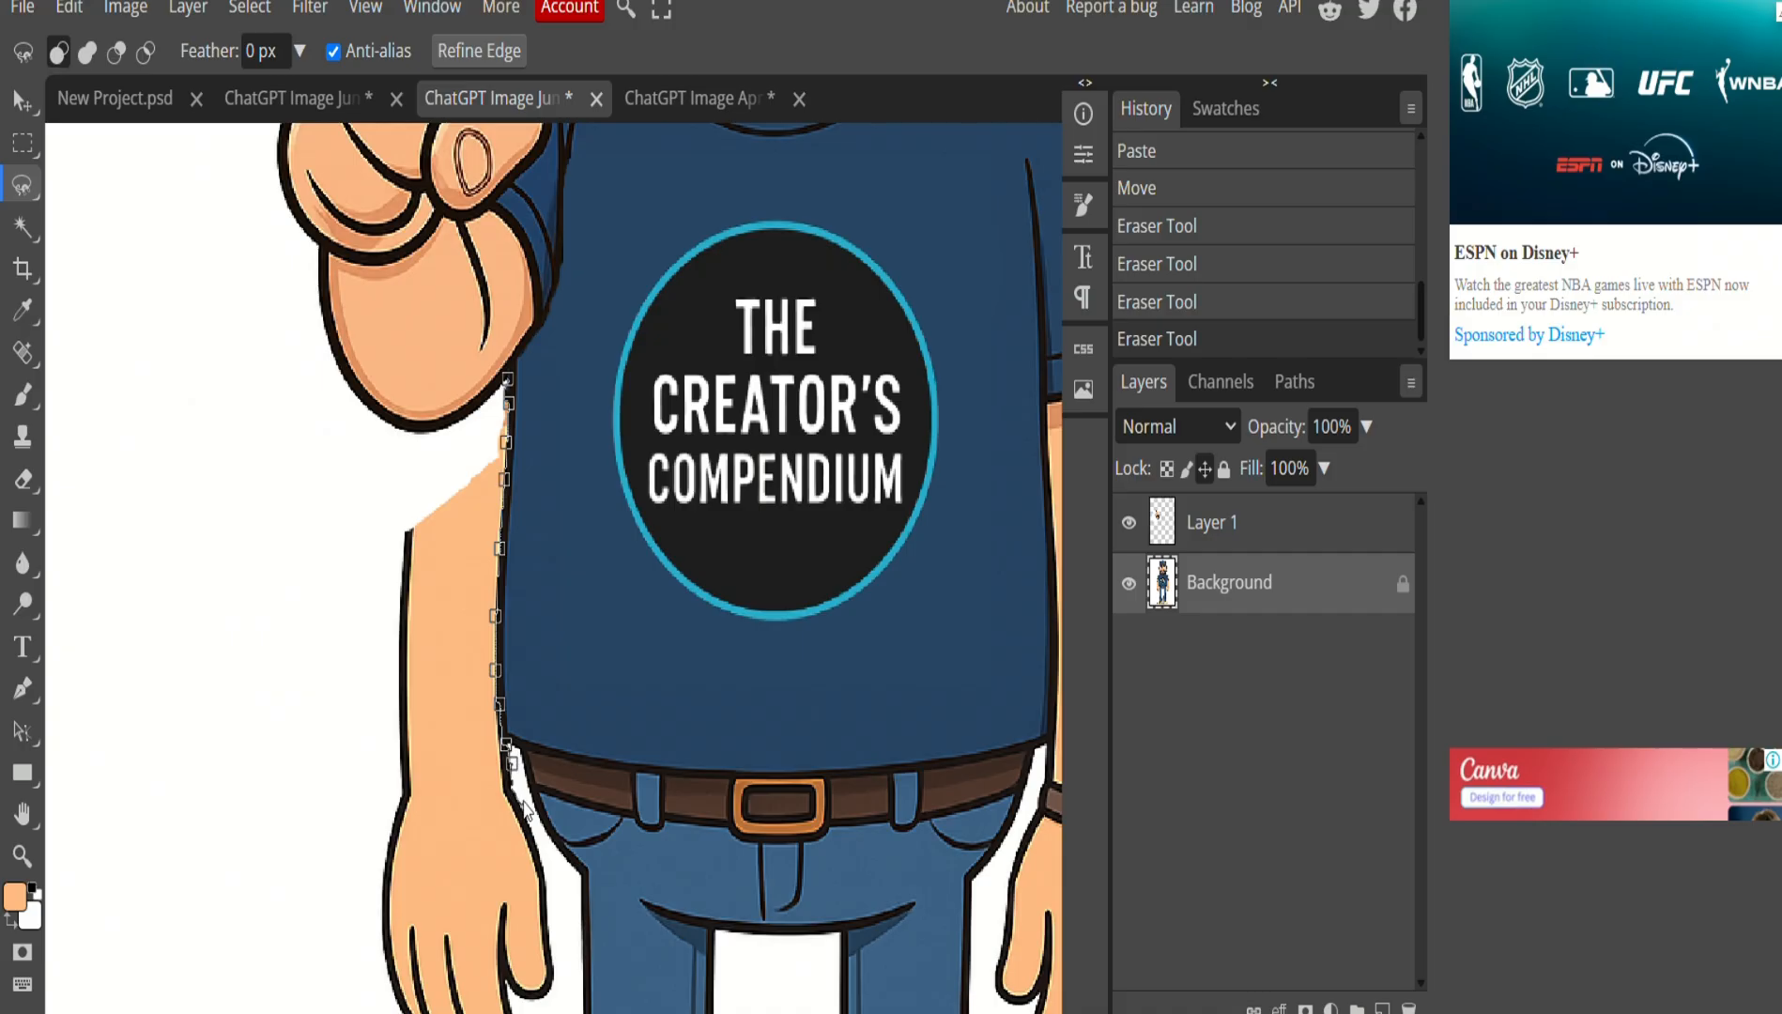
{"action": "scroll", "coordinate": [558, 976], "scroll_direction": "down", "scroll_amount": 4}
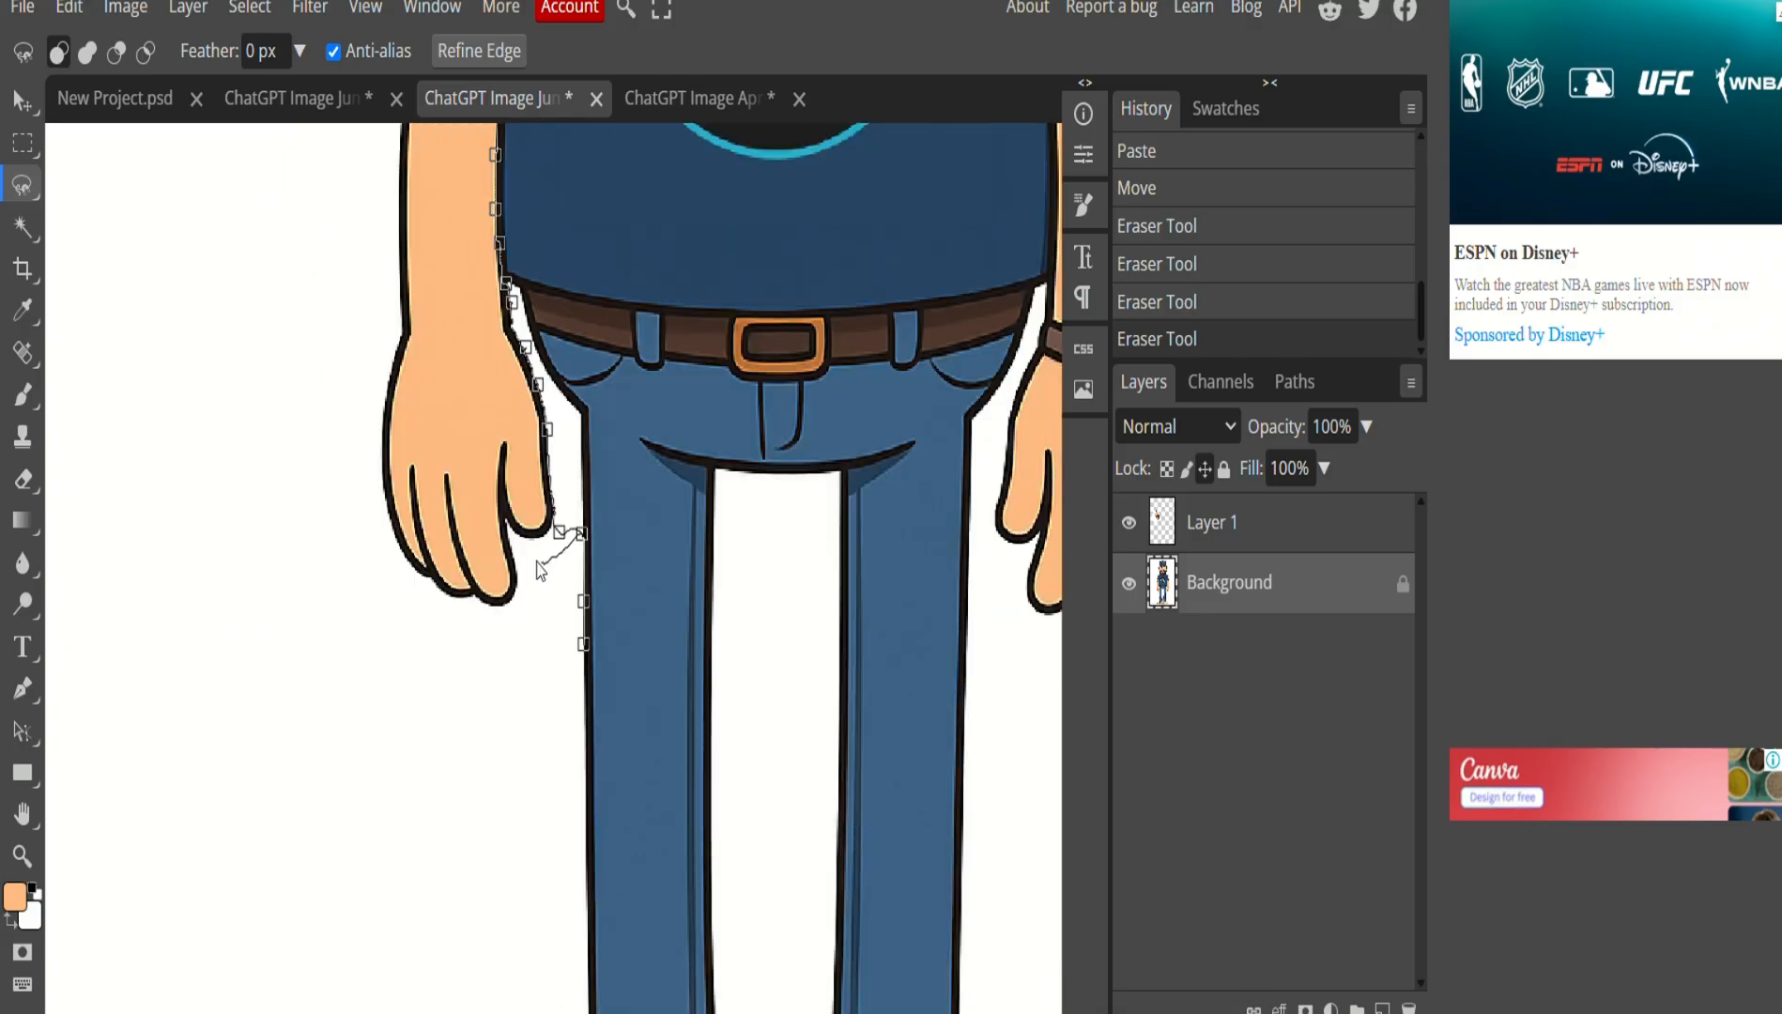
{"action": "double_click", "coordinate": [220, 355]}
{"action": "scroll", "coordinate": [296, 562], "scroll_direction": "up", "scroll_amount": 2}
{"action": "left_click", "coordinate": [68, 7]}
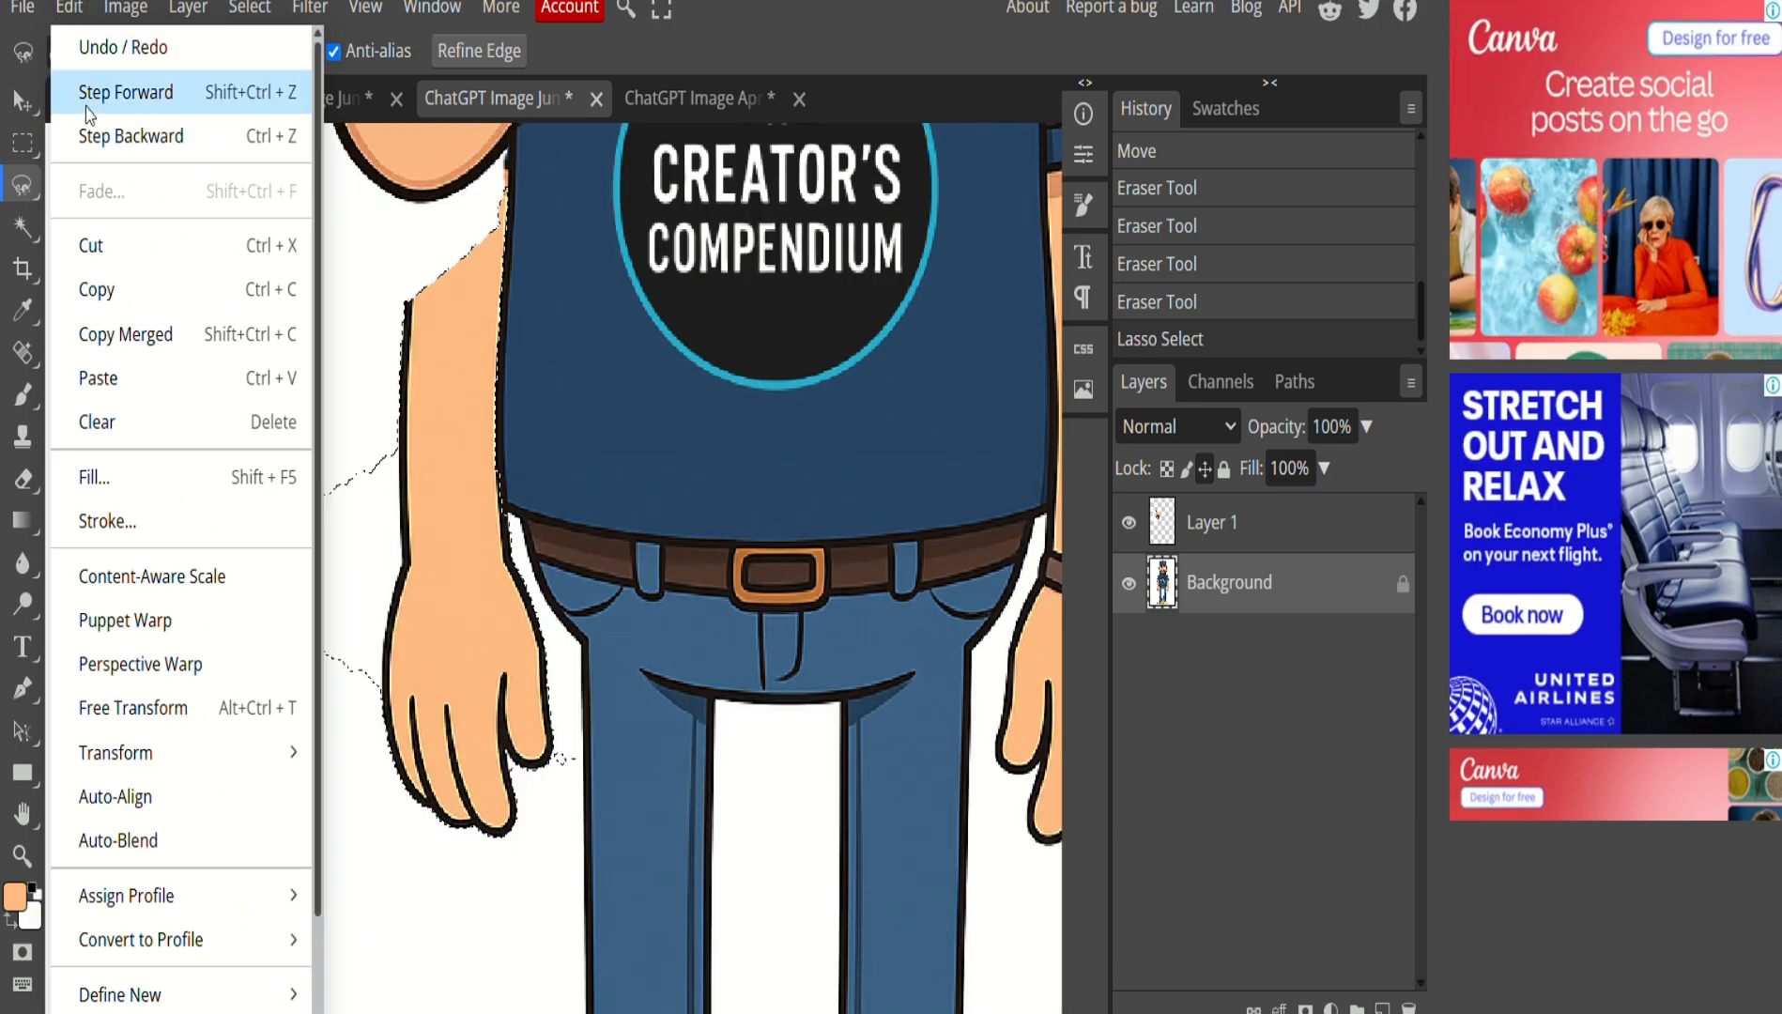
{"action": "left_click", "coordinate": [80, 473]}
{"action": "left_click", "coordinate": [363, 306]}
{"action": "left_click", "coordinate": [320, 397]}
{"action": "left_click", "coordinate": [422, 292]}
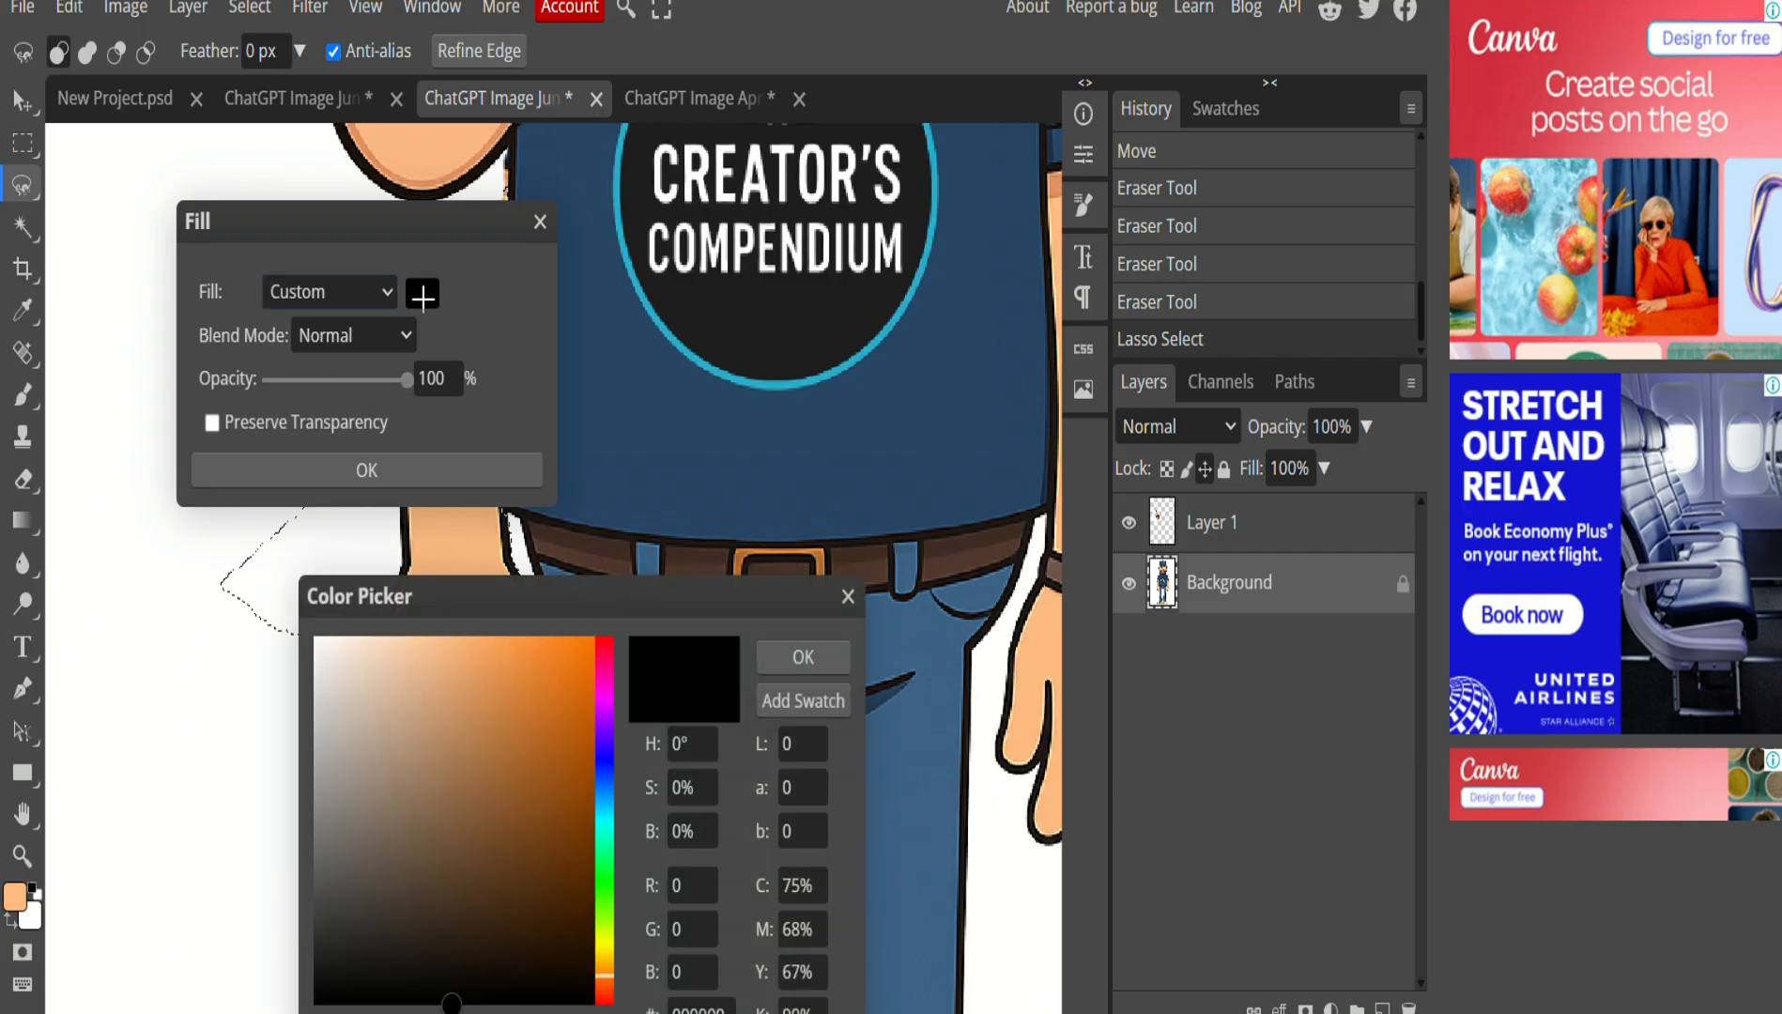
{"action": "left_click", "coordinate": [803, 656]}
{"action": "left_click", "coordinate": [370, 469]}
{"action": "key", "text": "ctrl+d"}
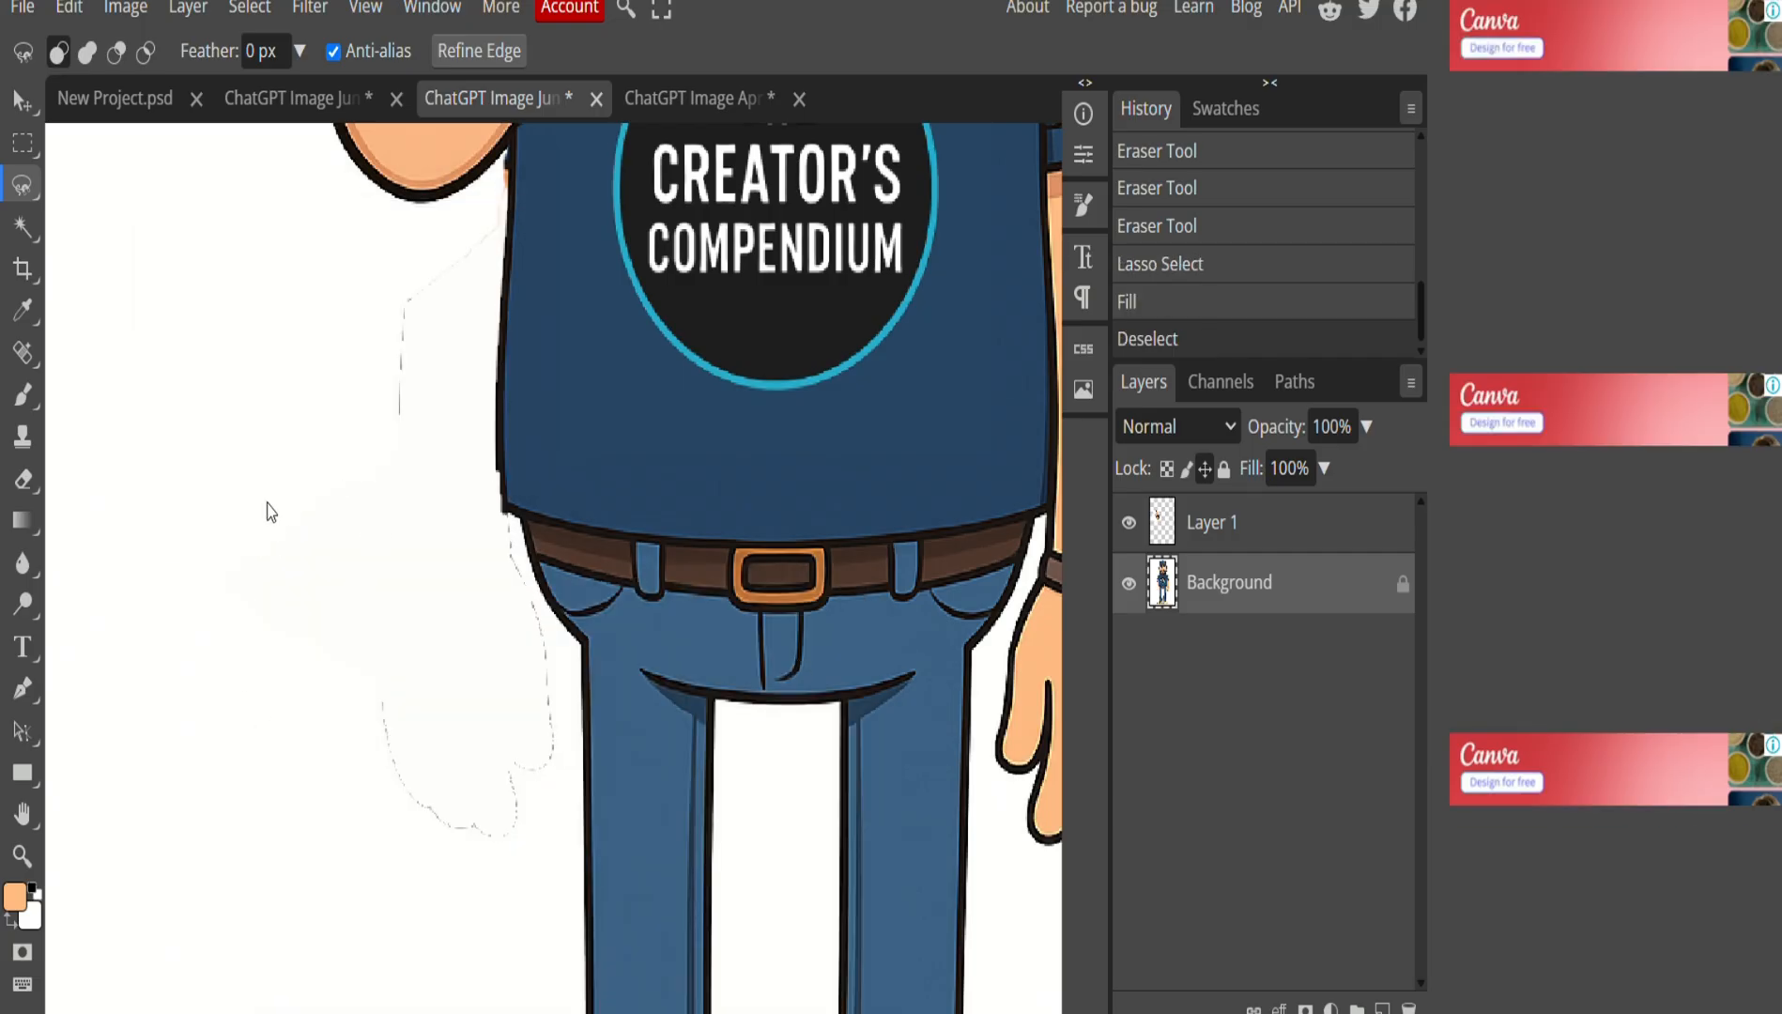
Select the leftover strips beside the arm and hip and wipe them to white.
{"action": "left_click", "coordinate": [23, 143]}
{"action": "left_click_drag", "start_coordinate": [381, 225], "coordinate": [497, 866]}
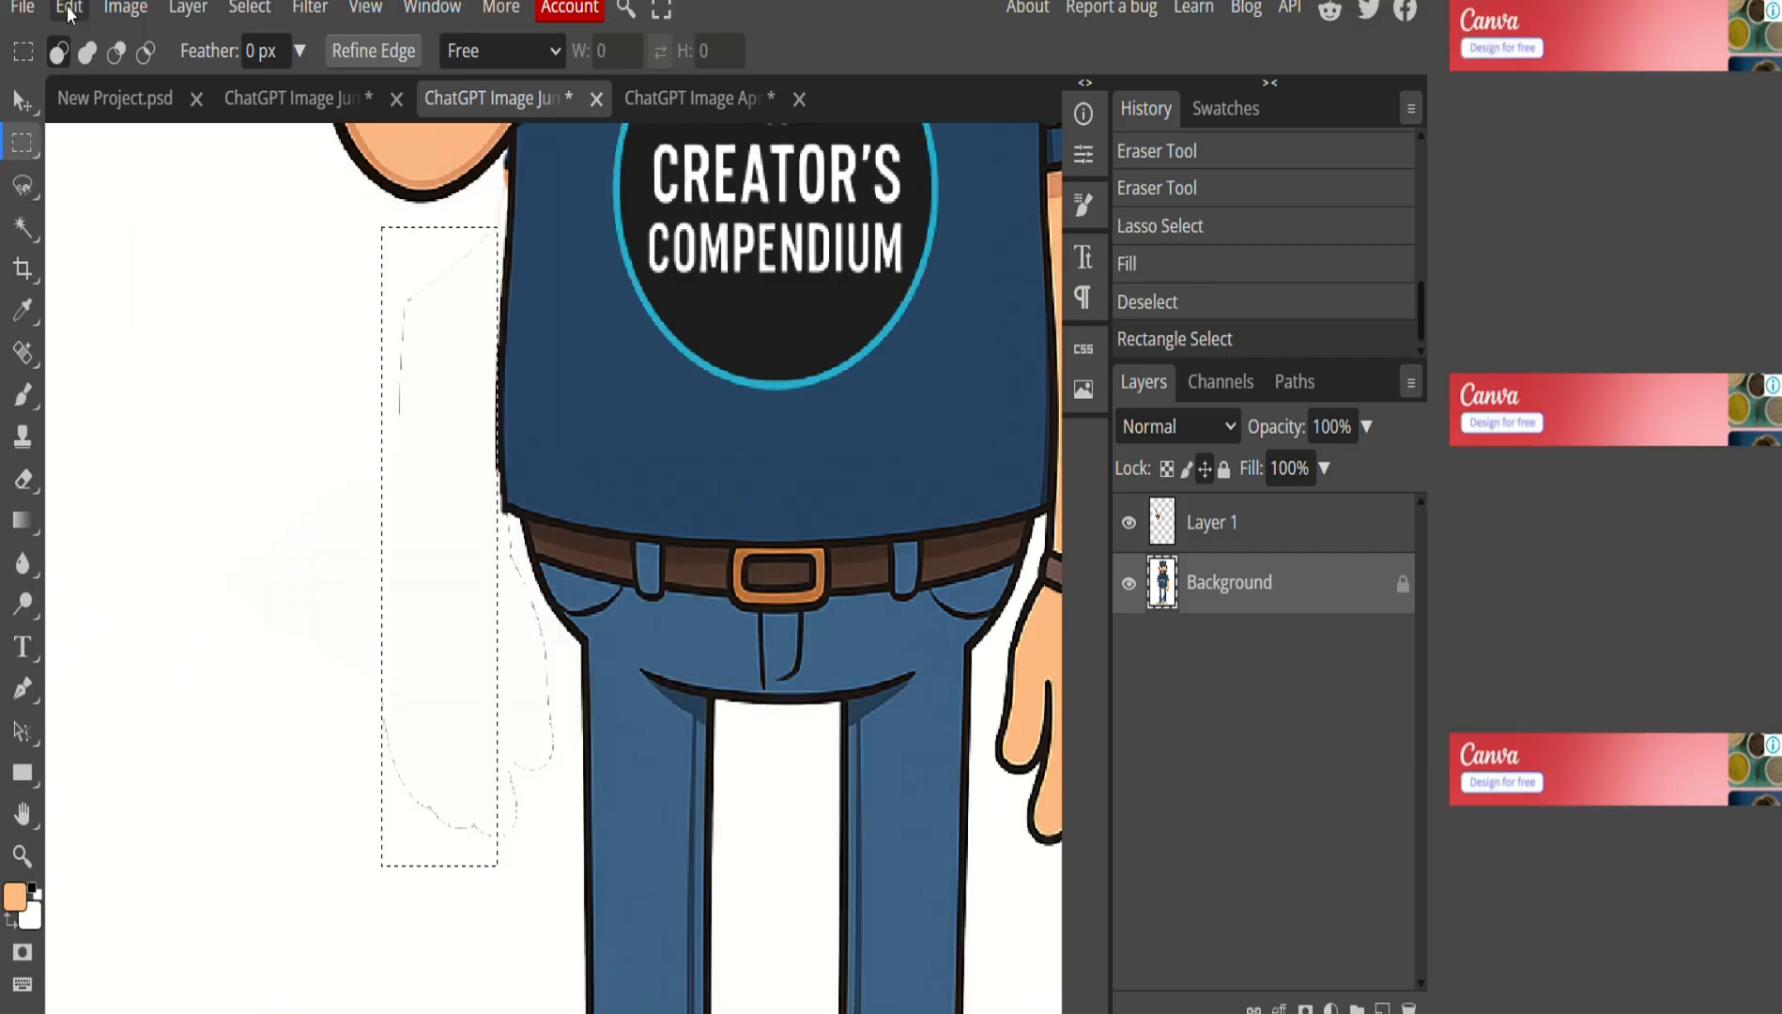
{"action": "key", "text": "shift+F5"}
{"action": "left_click", "coordinate": [366, 469]}
{"action": "key", "text": "ctrl+d"}
{"action": "left_click_drag", "start_coordinate": [493, 514], "coordinate": [518, 855]}
{"action": "left_click", "coordinate": [69, 7]}
{"action": "left_click", "coordinate": [148, 413]}
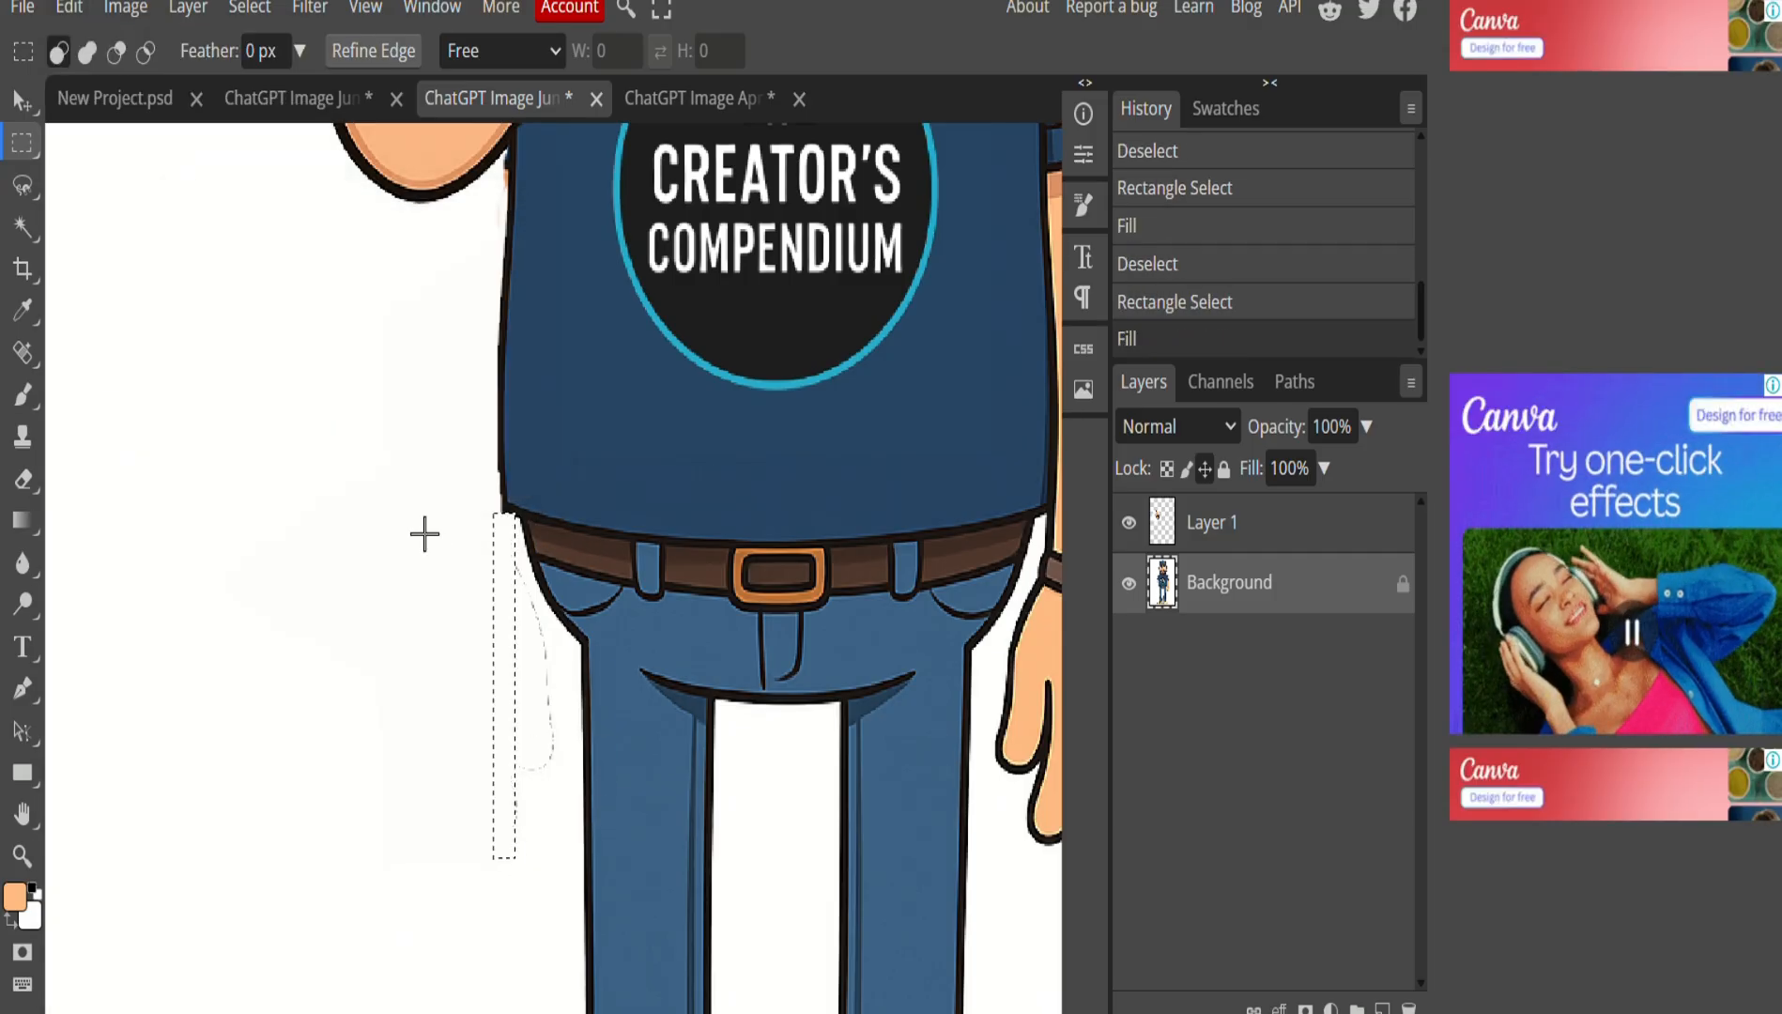
{"action": "key", "text": "ctrl+d"}
Lasso the faint smudge left of the hip and fill it with white.
{"action": "key", "text": "l"}
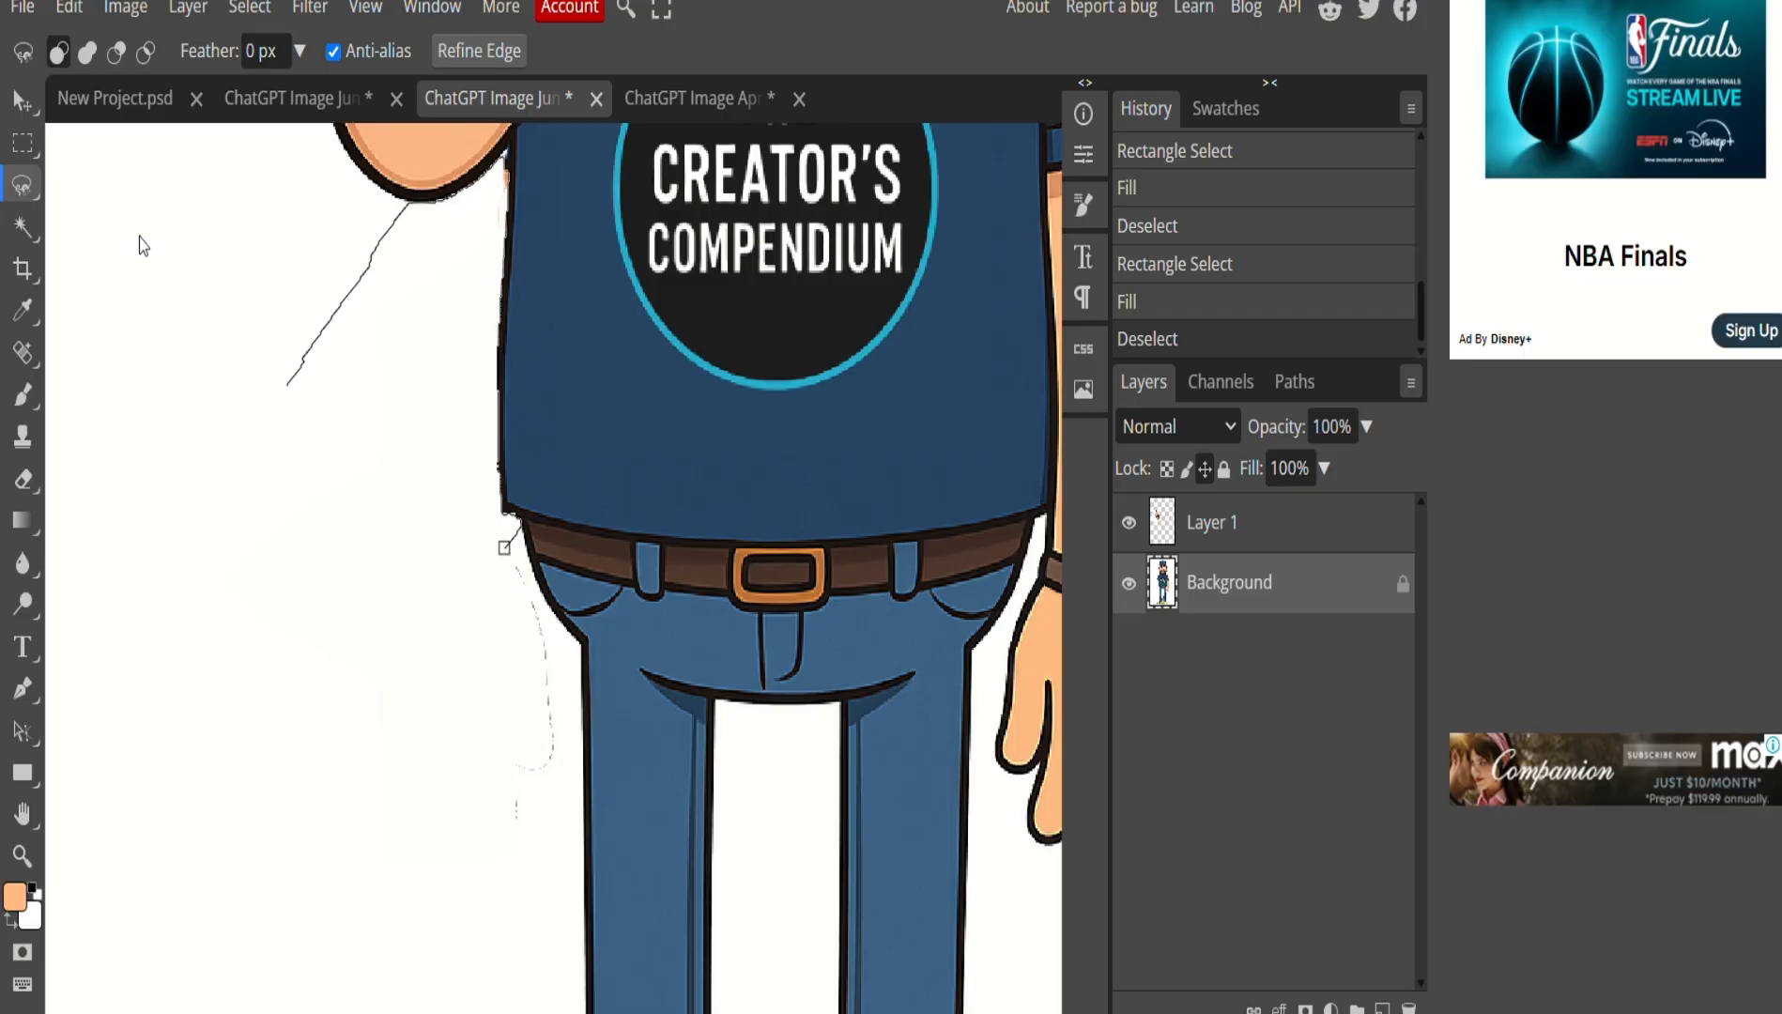
{"action": "scroll", "coordinate": [92, 205], "scroll_direction": "left", "scroll_amount": 4}
{"action": "scroll", "coordinate": [92, 205], "scroll_direction": "down", "scroll_amount": 3}
{"action": "mouse_move", "coordinate": [838, 302]}
{"action": "left_mouse_down"}
{"action": "mouse_move", "coordinate": [882, 389]}
{"action": "mouse_move", "coordinate": [712, 509]}
{"action": "mouse_move", "coordinate": [793, 277]}
{"action": "left_mouse_up"}
{"action": "left_click", "coordinate": [69, 7]}
{"action": "left_click", "coordinate": [131, 477]}
{"action": "left_click", "coordinate": [367, 469]}
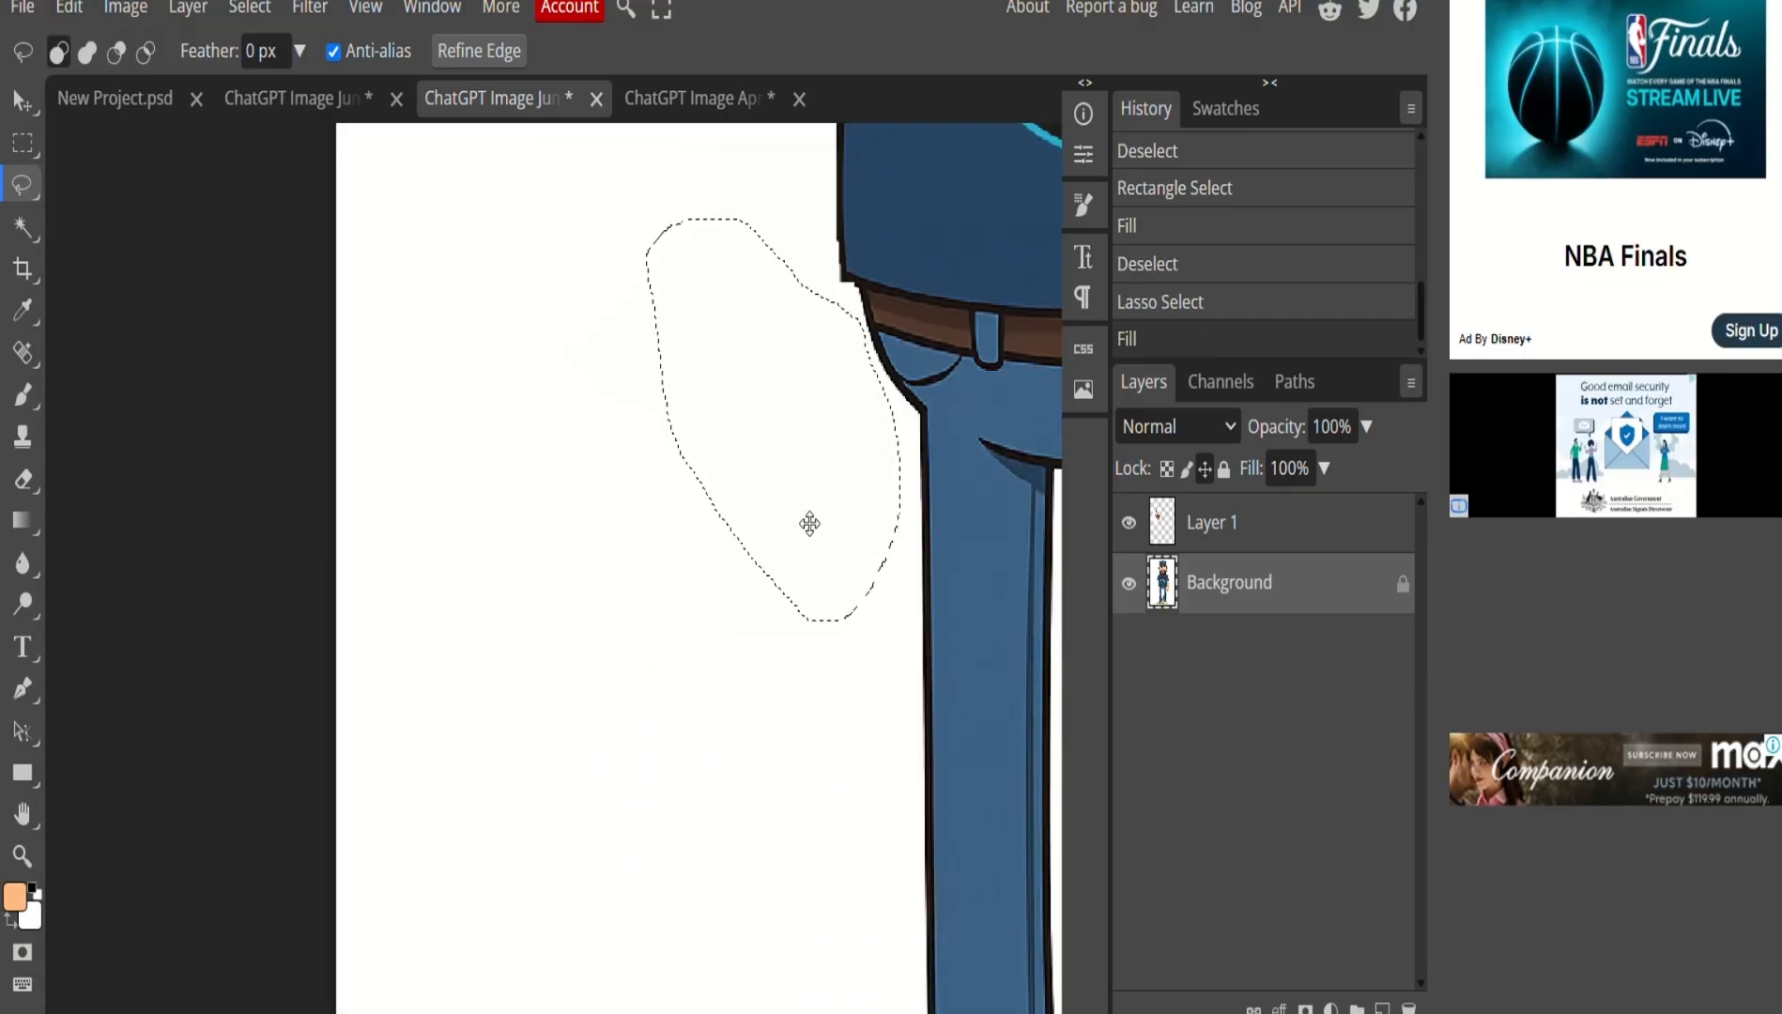
{"action": "scroll", "coordinate": [810, 522], "scroll_direction": "down", "scroll_amount": 3}
{"action": "scroll", "coordinate": [813, 522], "scroll_direction": "up", "scroll_amount": 3}
{"action": "scroll", "coordinate": [826, 620], "scroll_direction": "up", "scroll_amount": 6}
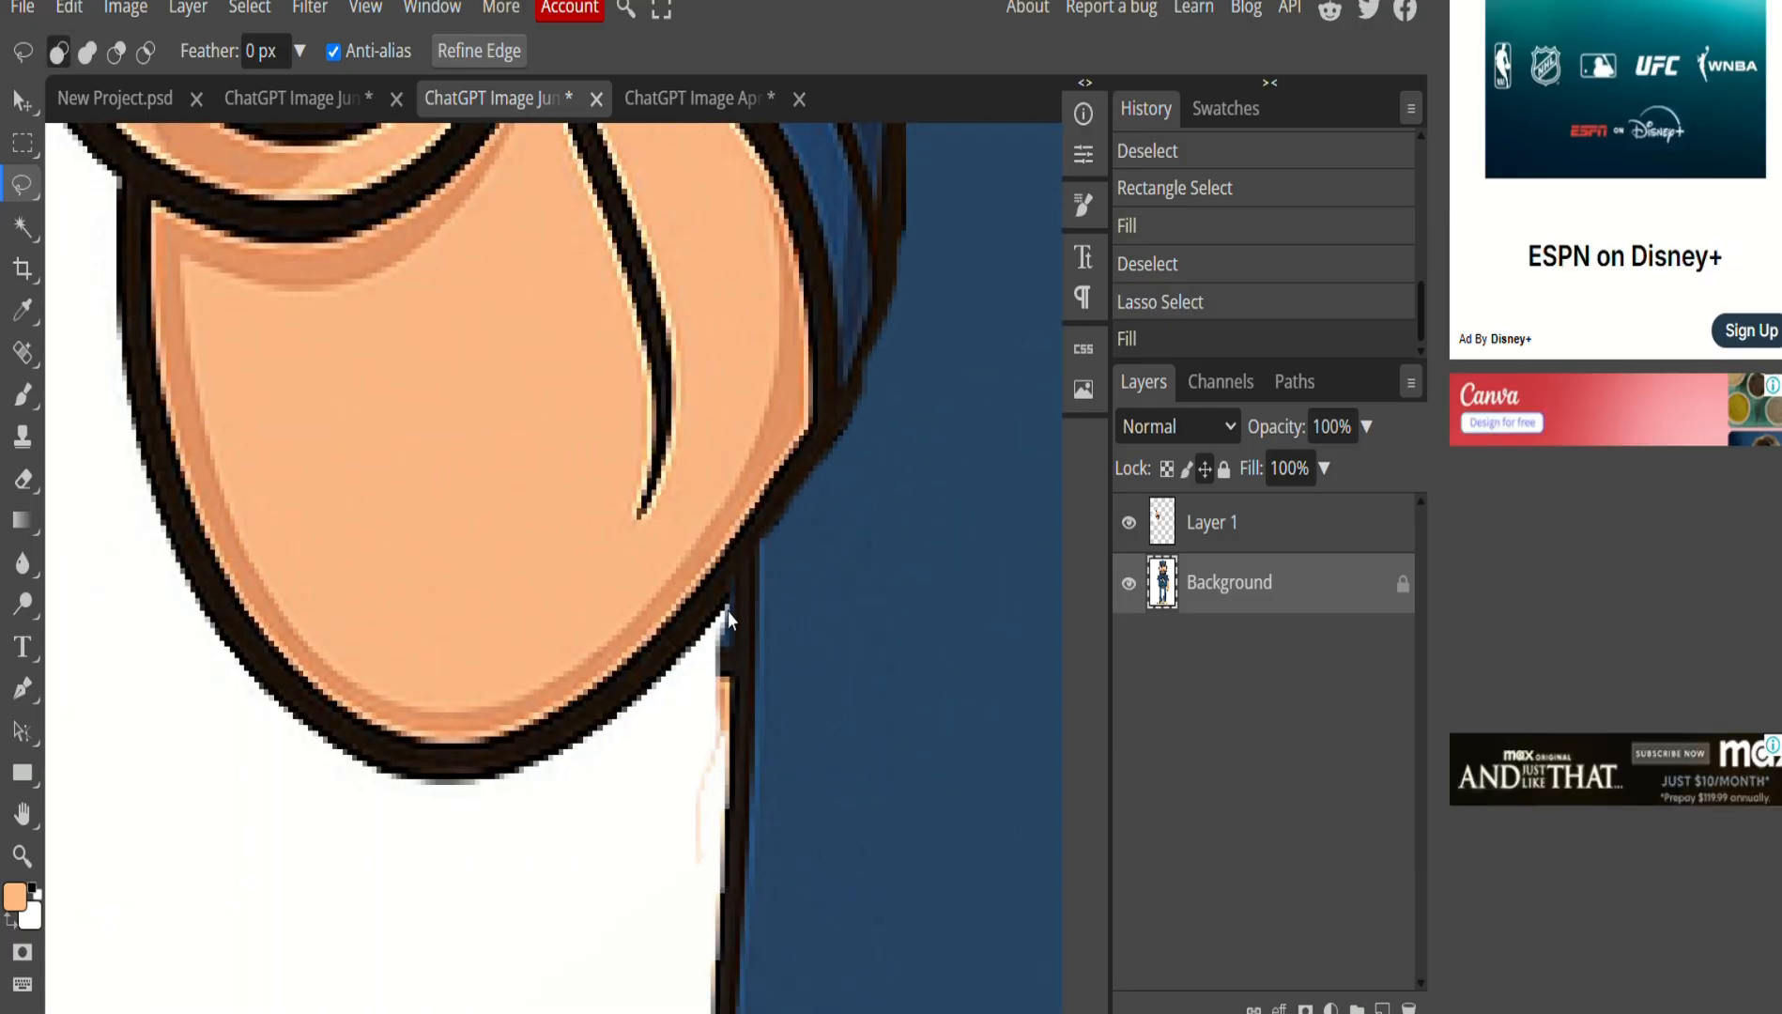
{"action": "key", "text": "ctrl+d"}
Outline the stray line under the hand and fill it with white.
{"action": "left_click_drag", "start_coordinate": [730, 621], "coordinate": [729, 795]}
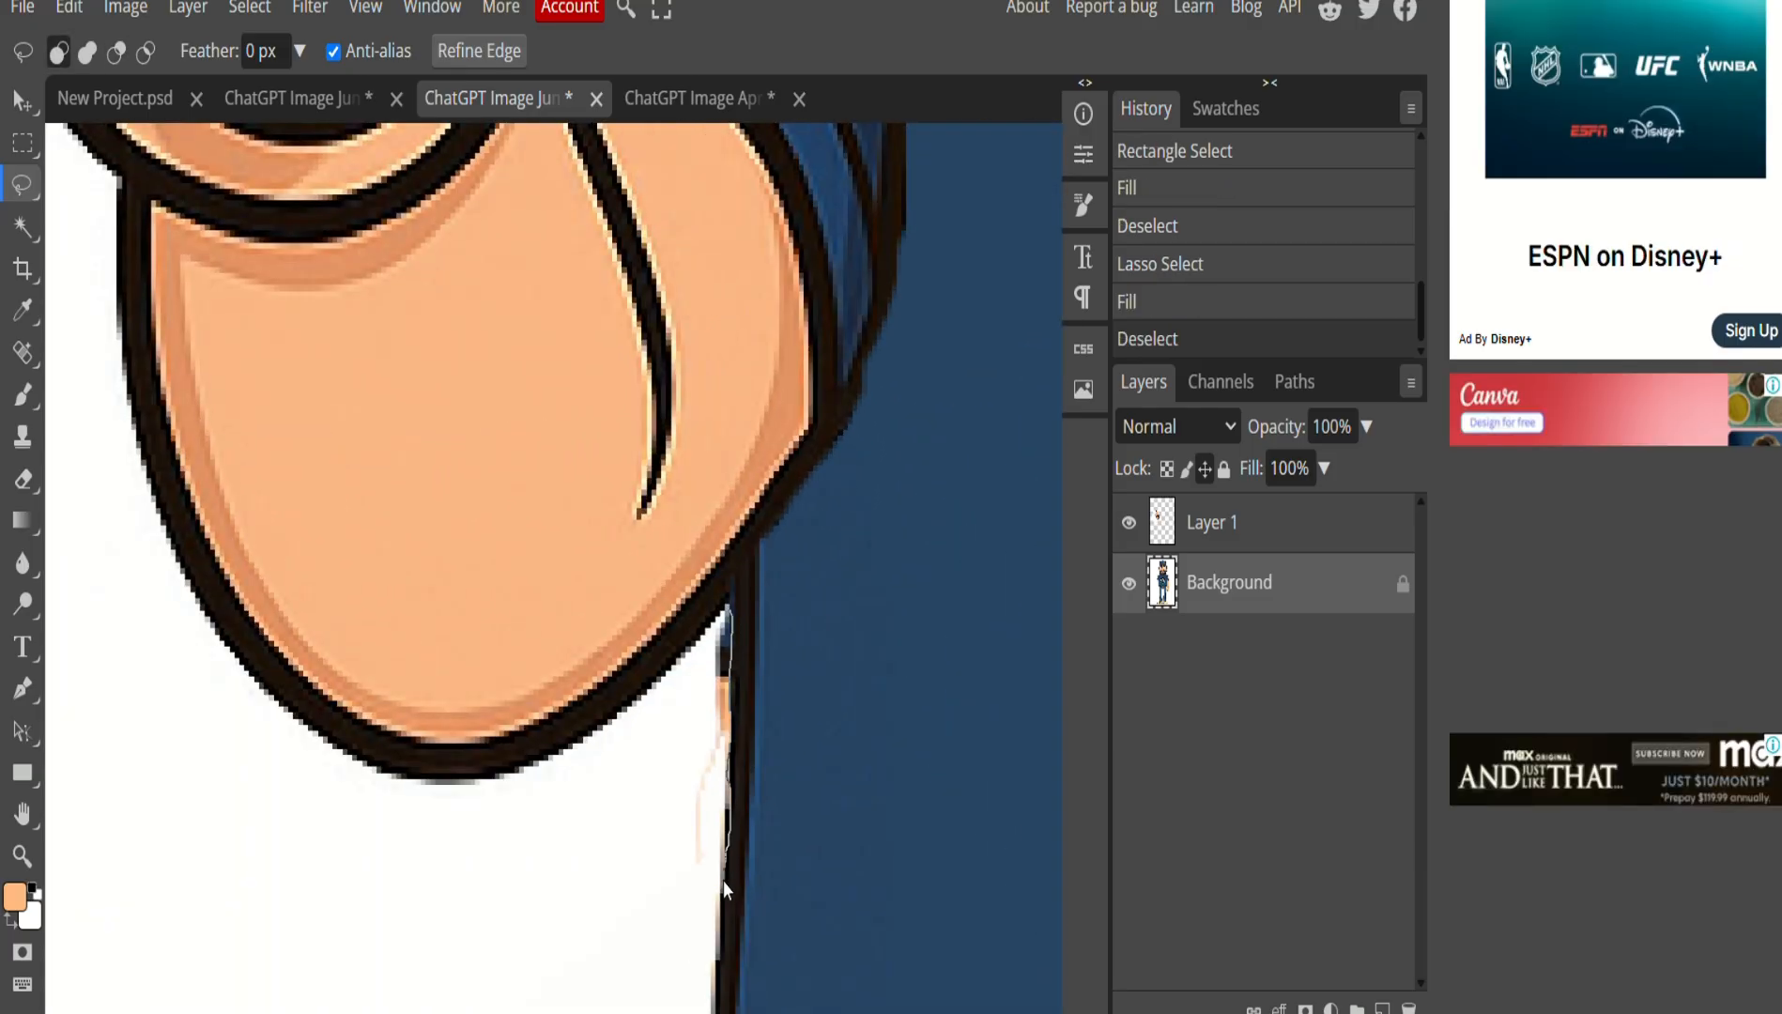
{"action": "mouse_move", "coordinate": [714, 976]}
{"action": "left_mouse_down"}
{"action": "mouse_move", "coordinate": [674, 821]}
{"action": "mouse_move", "coordinate": [729, 623]}
{"action": "left_mouse_up"}
{"action": "left_click", "coordinate": [69, 8]}
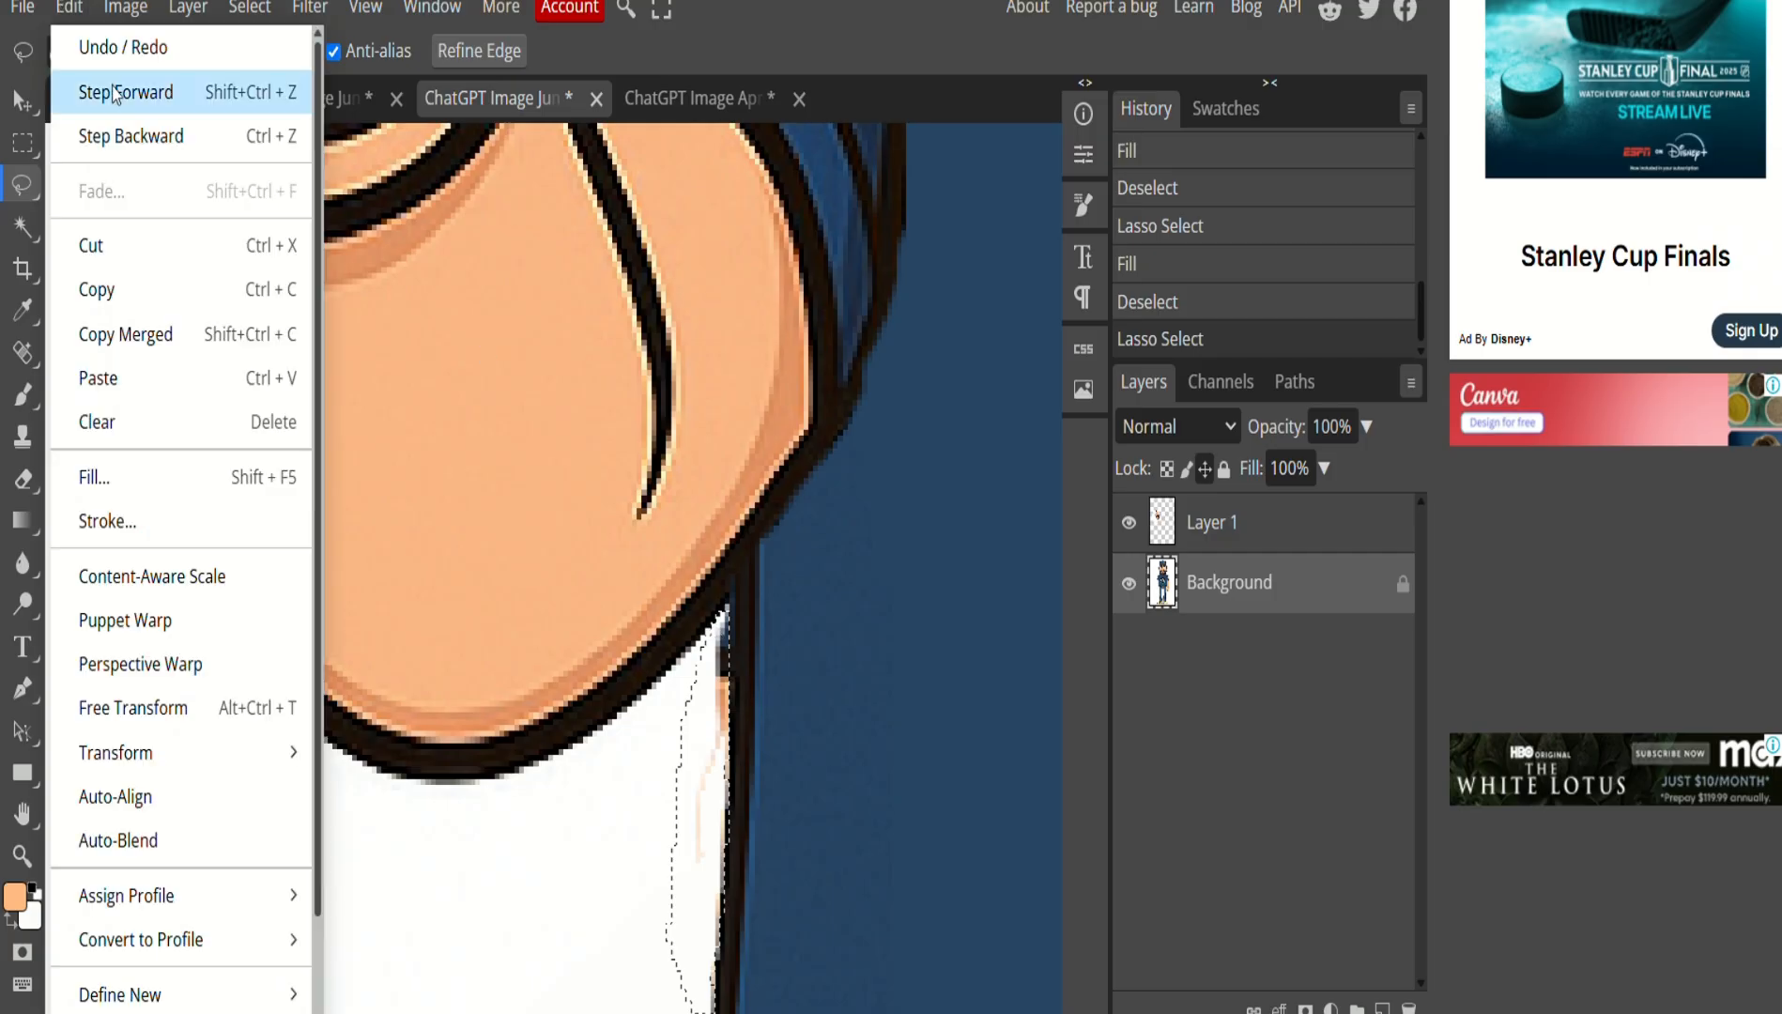
{"action": "left_click", "coordinate": [132, 471]}
{"action": "left_click", "coordinate": [366, 469]}
{"action": "scroll", "coordinate": [637, 704], "scroll_direction": "down", "scroll_amount": 8}
Flatten the pointing-arm Layer 1 into the Background with Layer > Flatten Image.
{"action": "key", "text": "ctrl+d"}
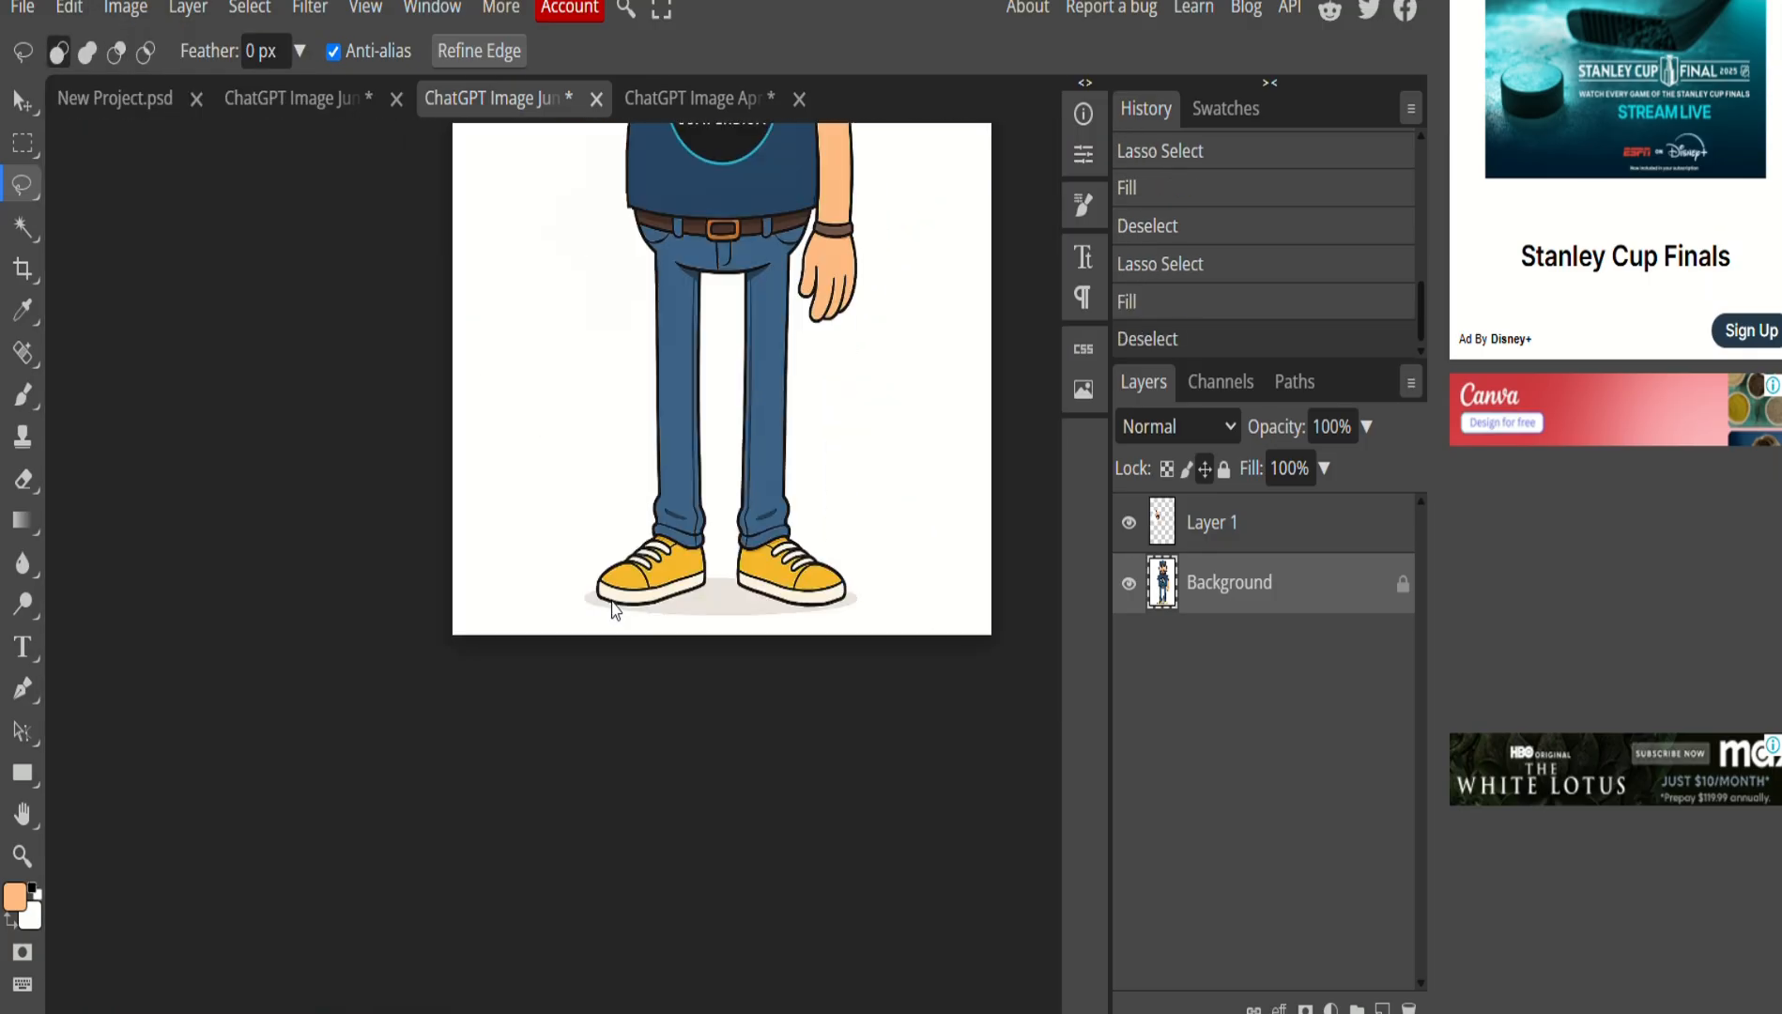
{"action": "scroll", "coordinate": [608, 608], "scroll_direction": "up", "scroll_amount": 1}
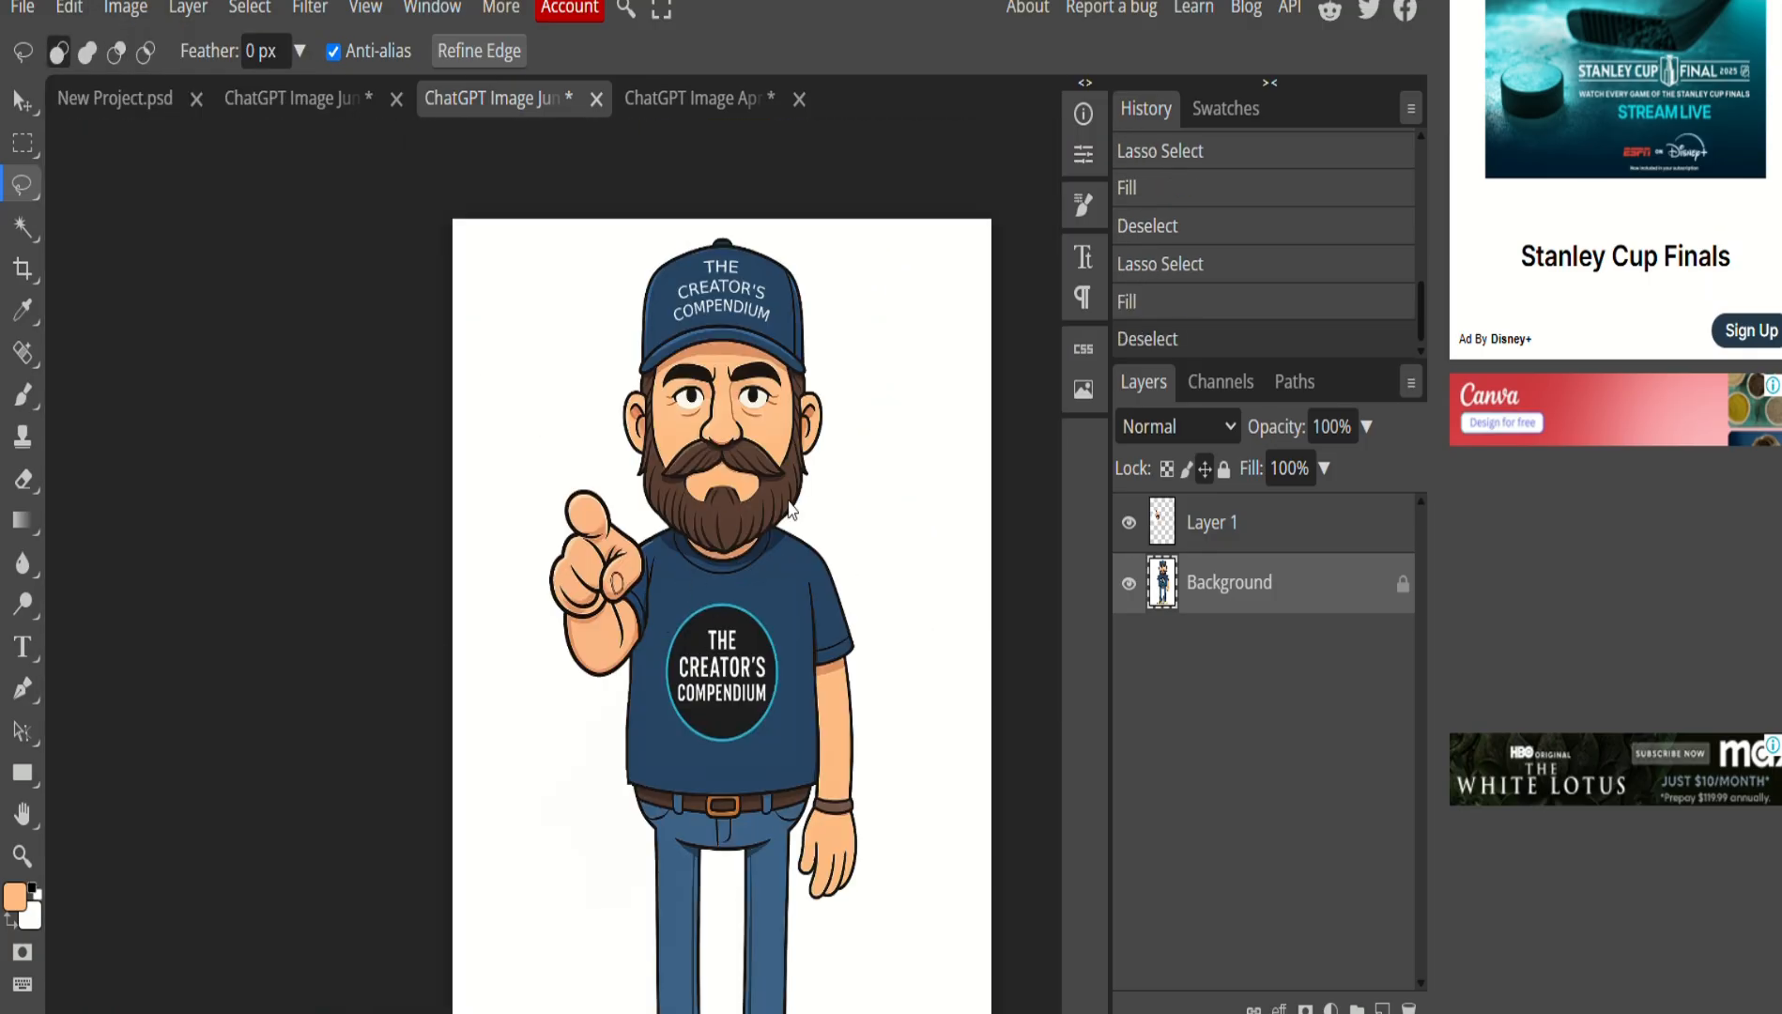
{"action": "scroll", "coordinate": [813, 533], "scroll_direction": "up", "scroll_amount": 2}
{"action": "scroll", "coordinate": [802, 611], "scroll_direction": "down", "scroll_amount": 8}
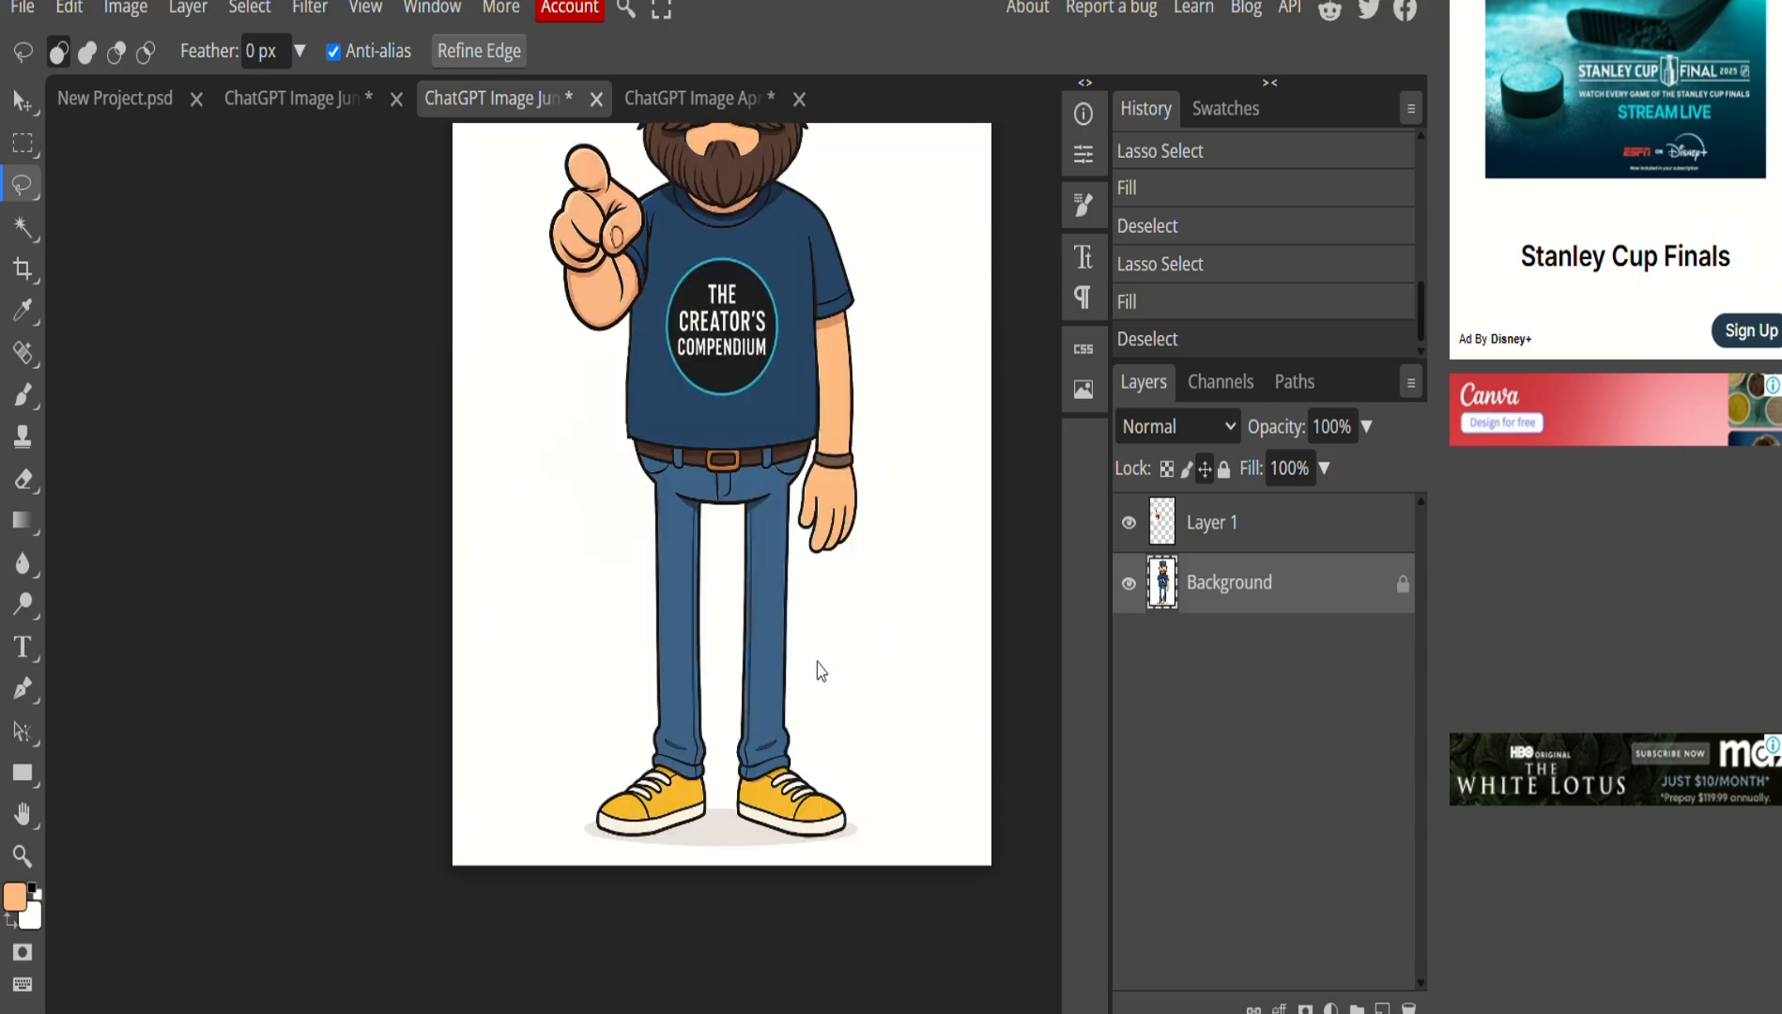
{"action": "scroll", "coordinate": [819, 668], "scroll_direction": "up", "scroll_amount": 2}
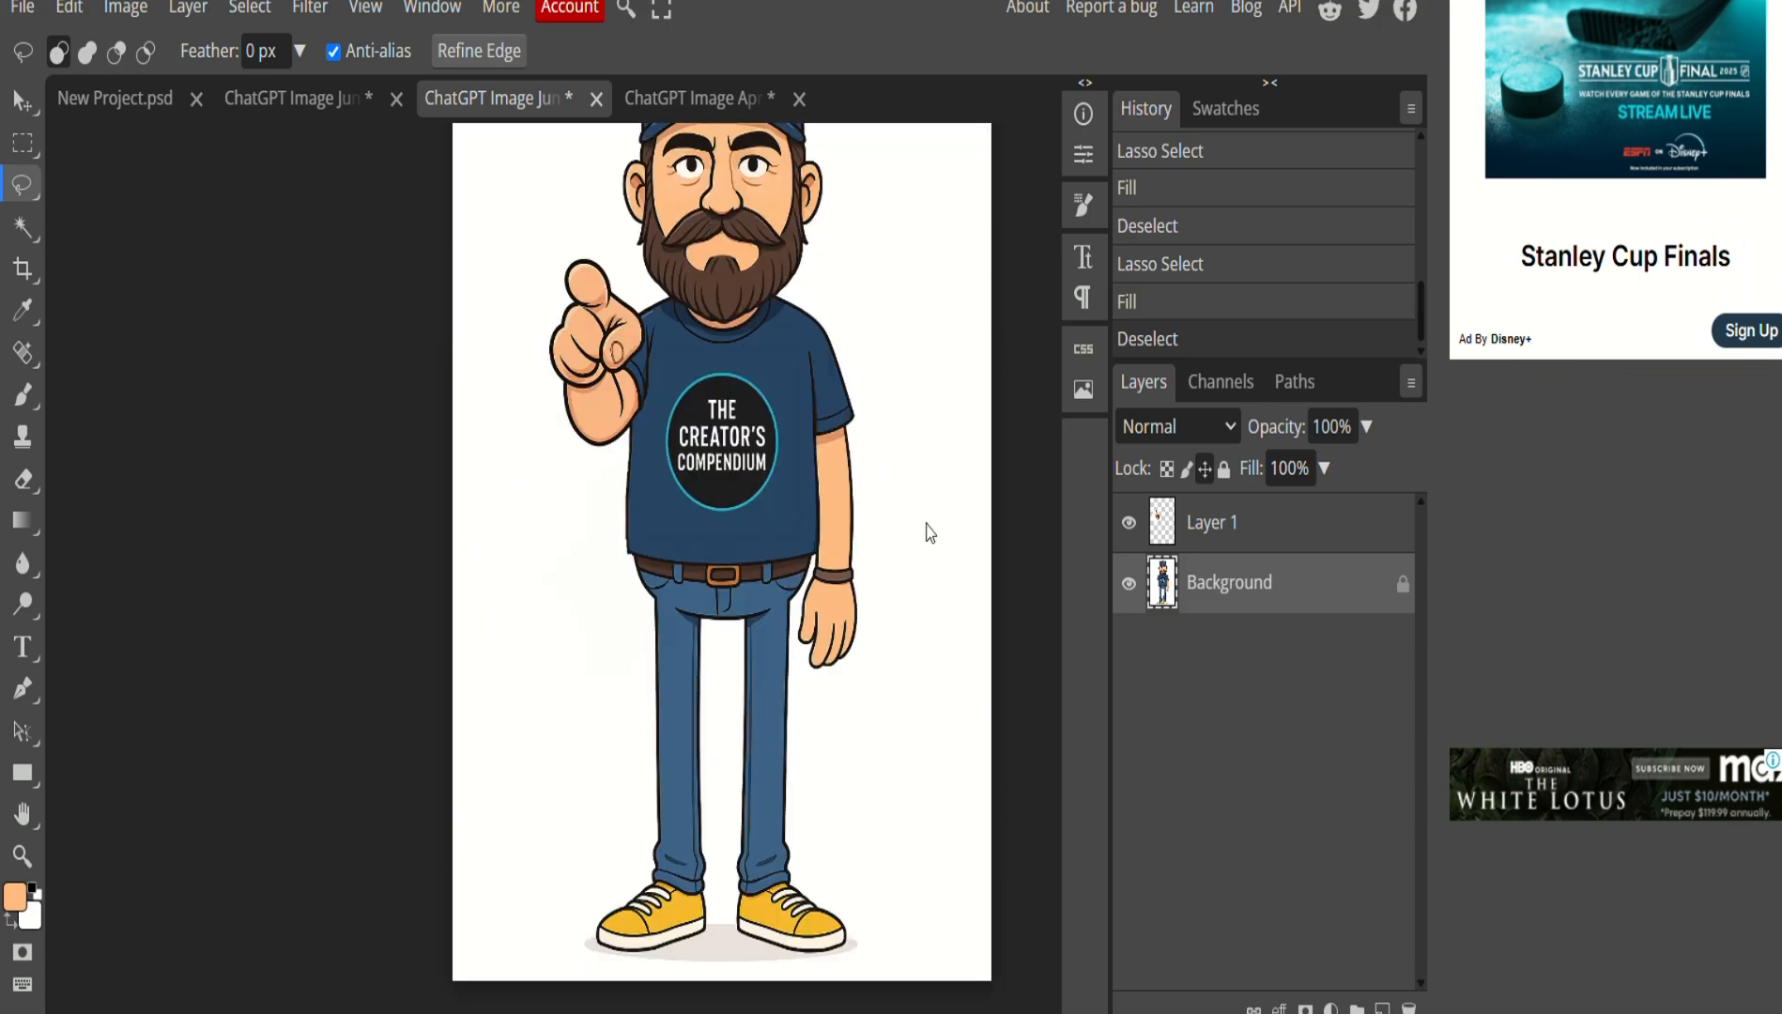
{"action": "scroll", "coordinate": [927, 531], "scroll_direction": "up", "scroll_amount": 2}
{"action": "left_click", "coordinate": [1254, 534]}
{"action": "left_click", "coordinate": [1257, 601]}
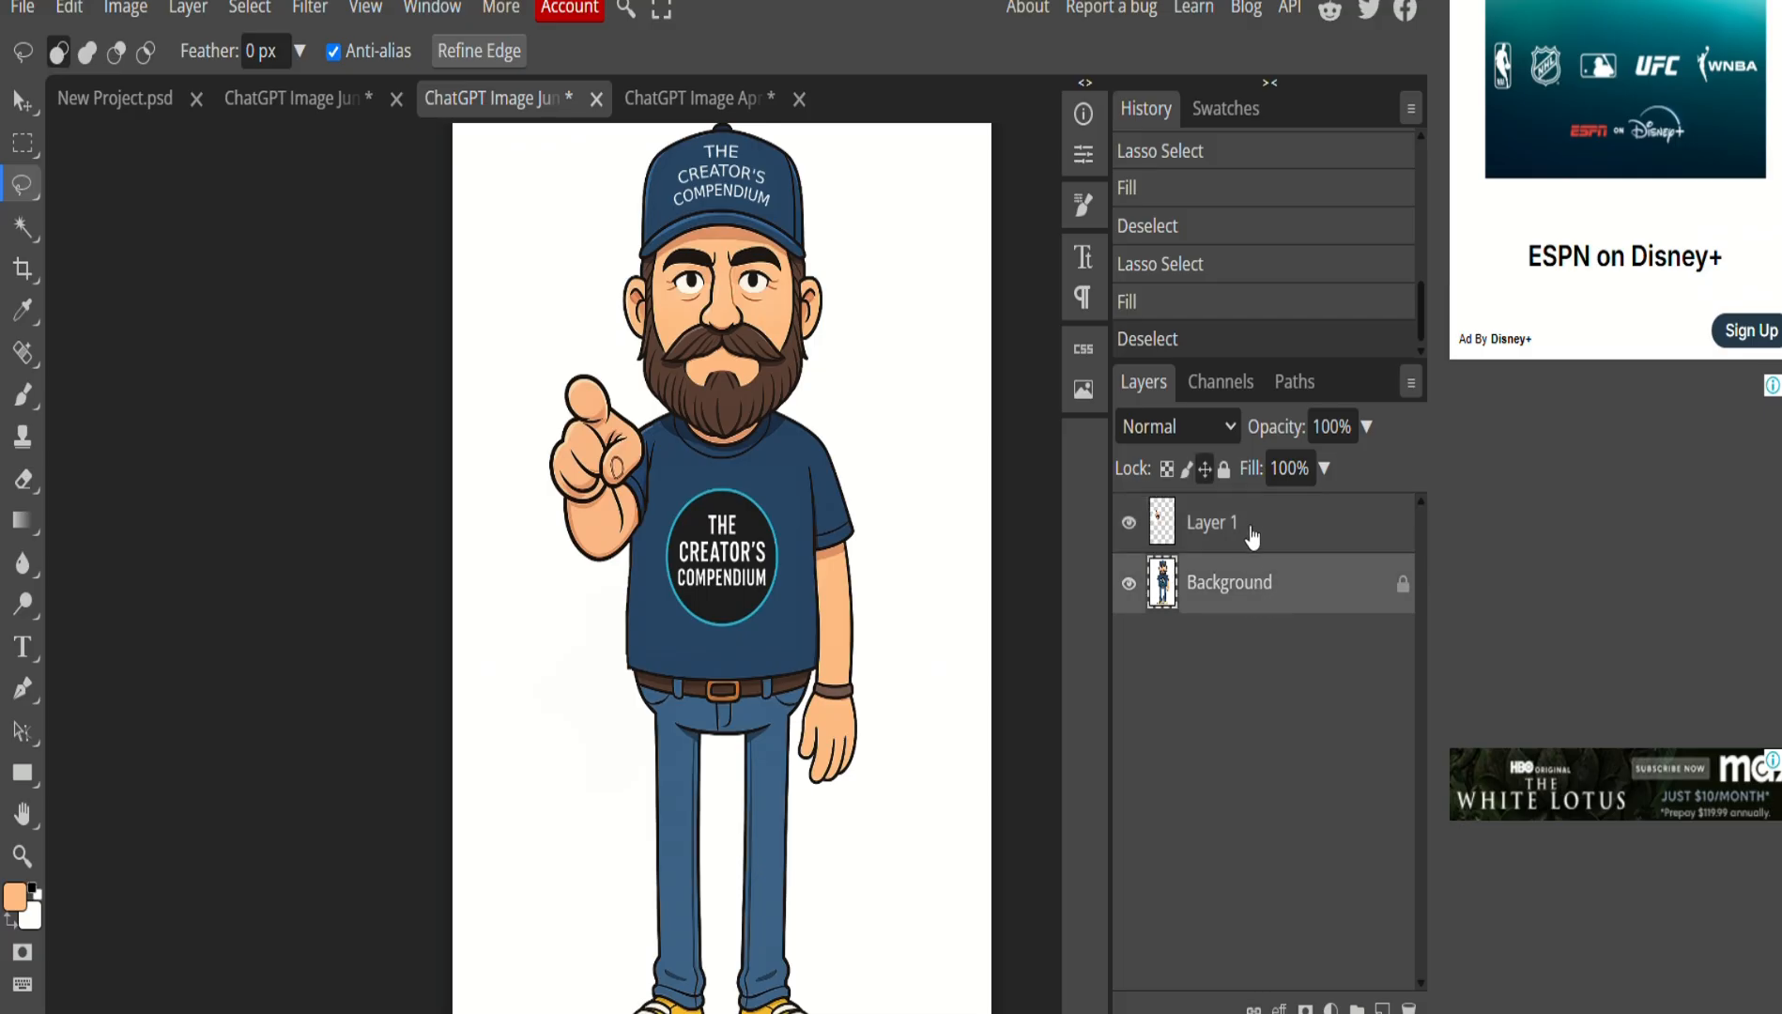
{"action": "left_click", "coordinate": [1247, 528]}
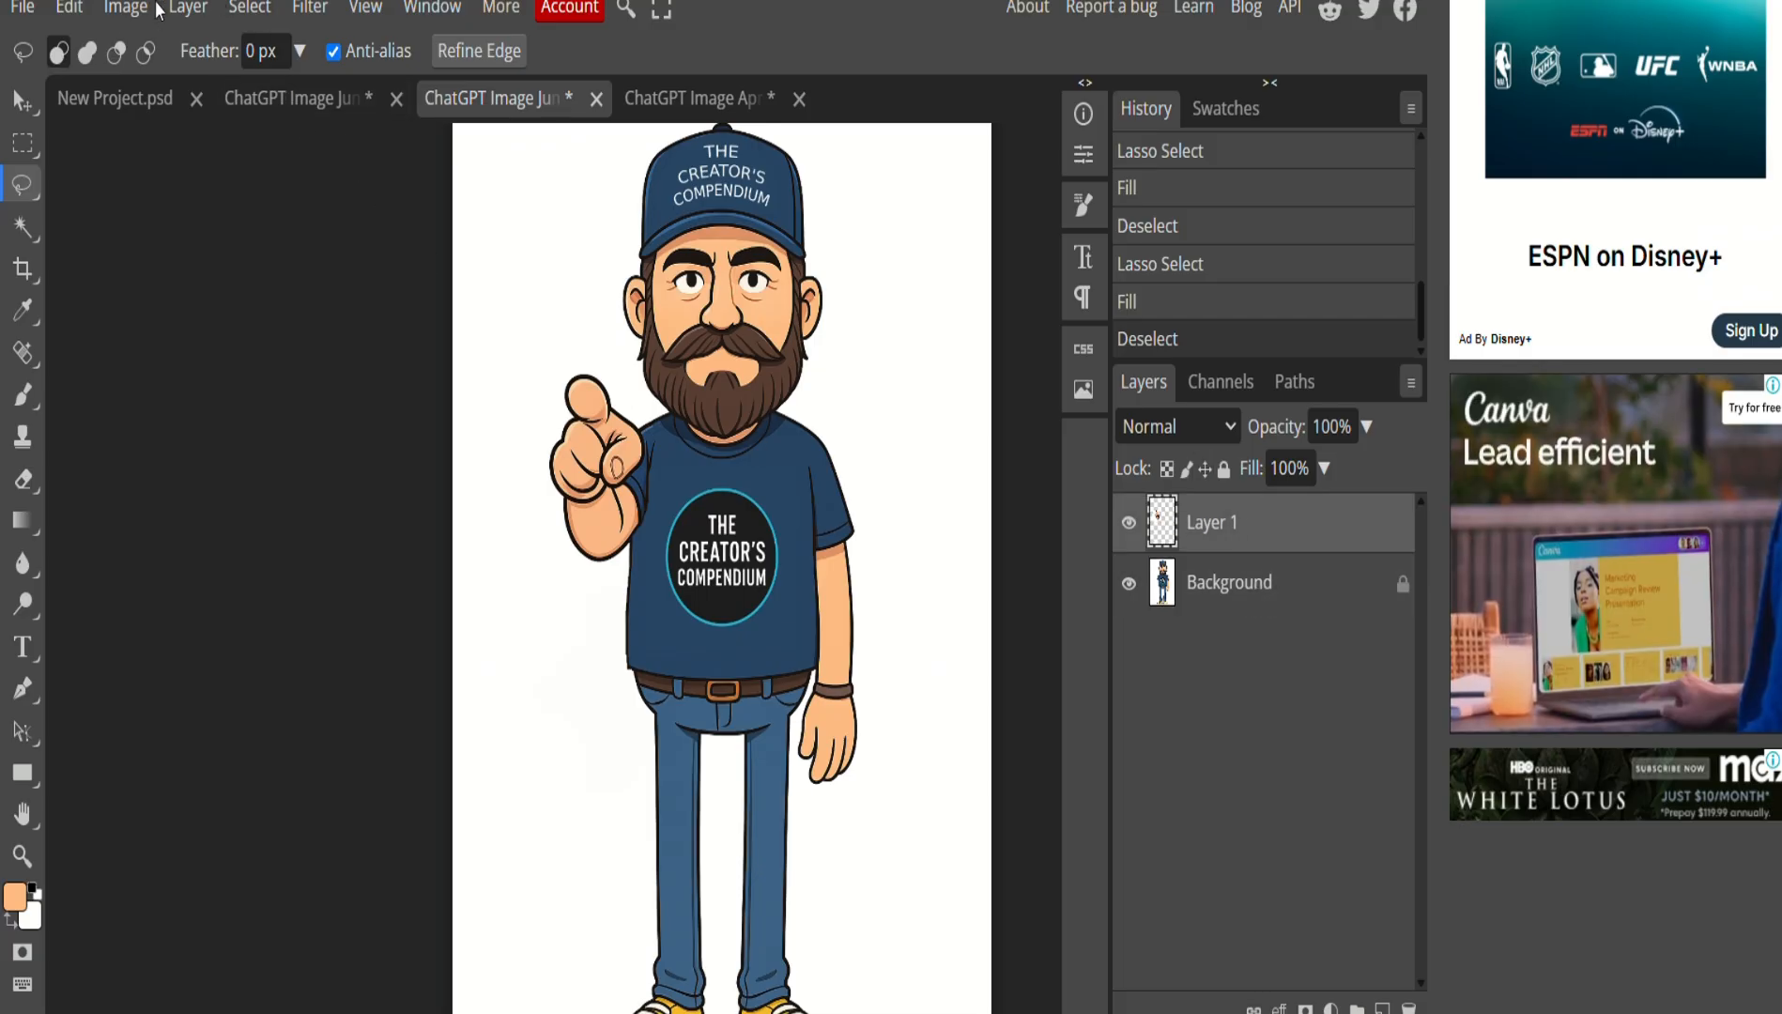
{"action": "left_click", "coordinate": [188, 7]}
{"action": "mouse_move", "coordinate": [282, 348]}
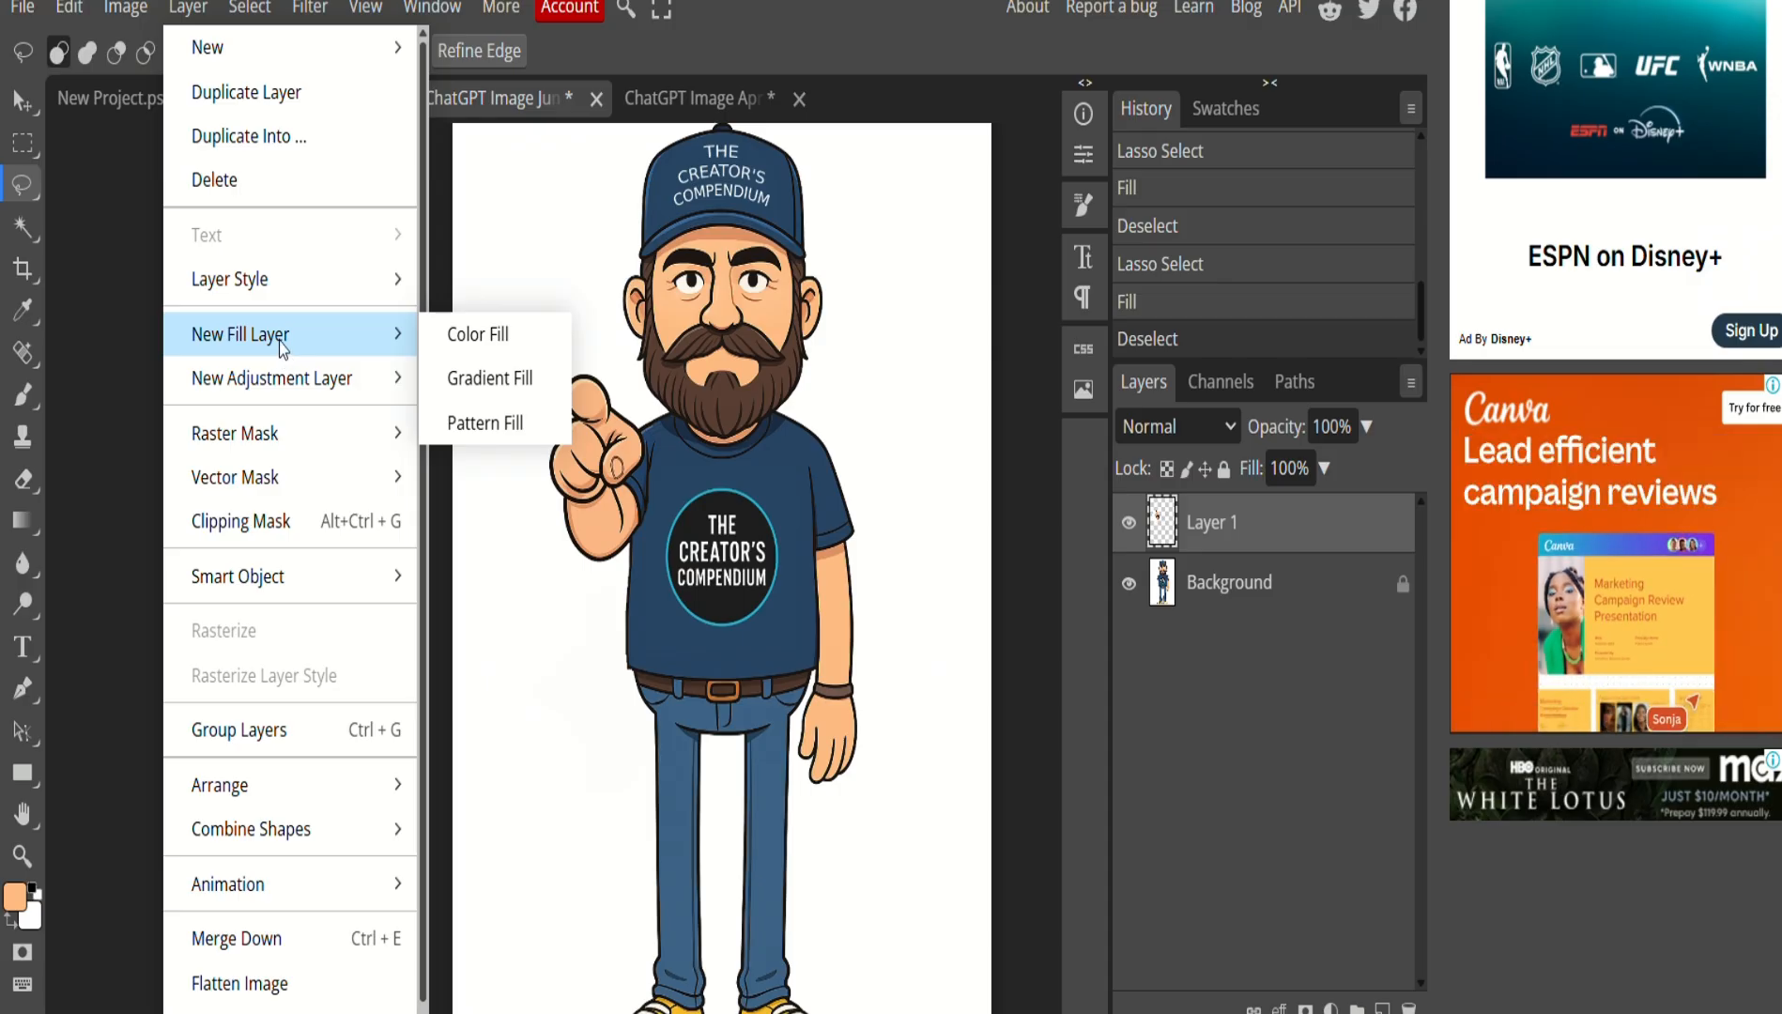
{"action": "left_click", "coordinate": [314, 965]}
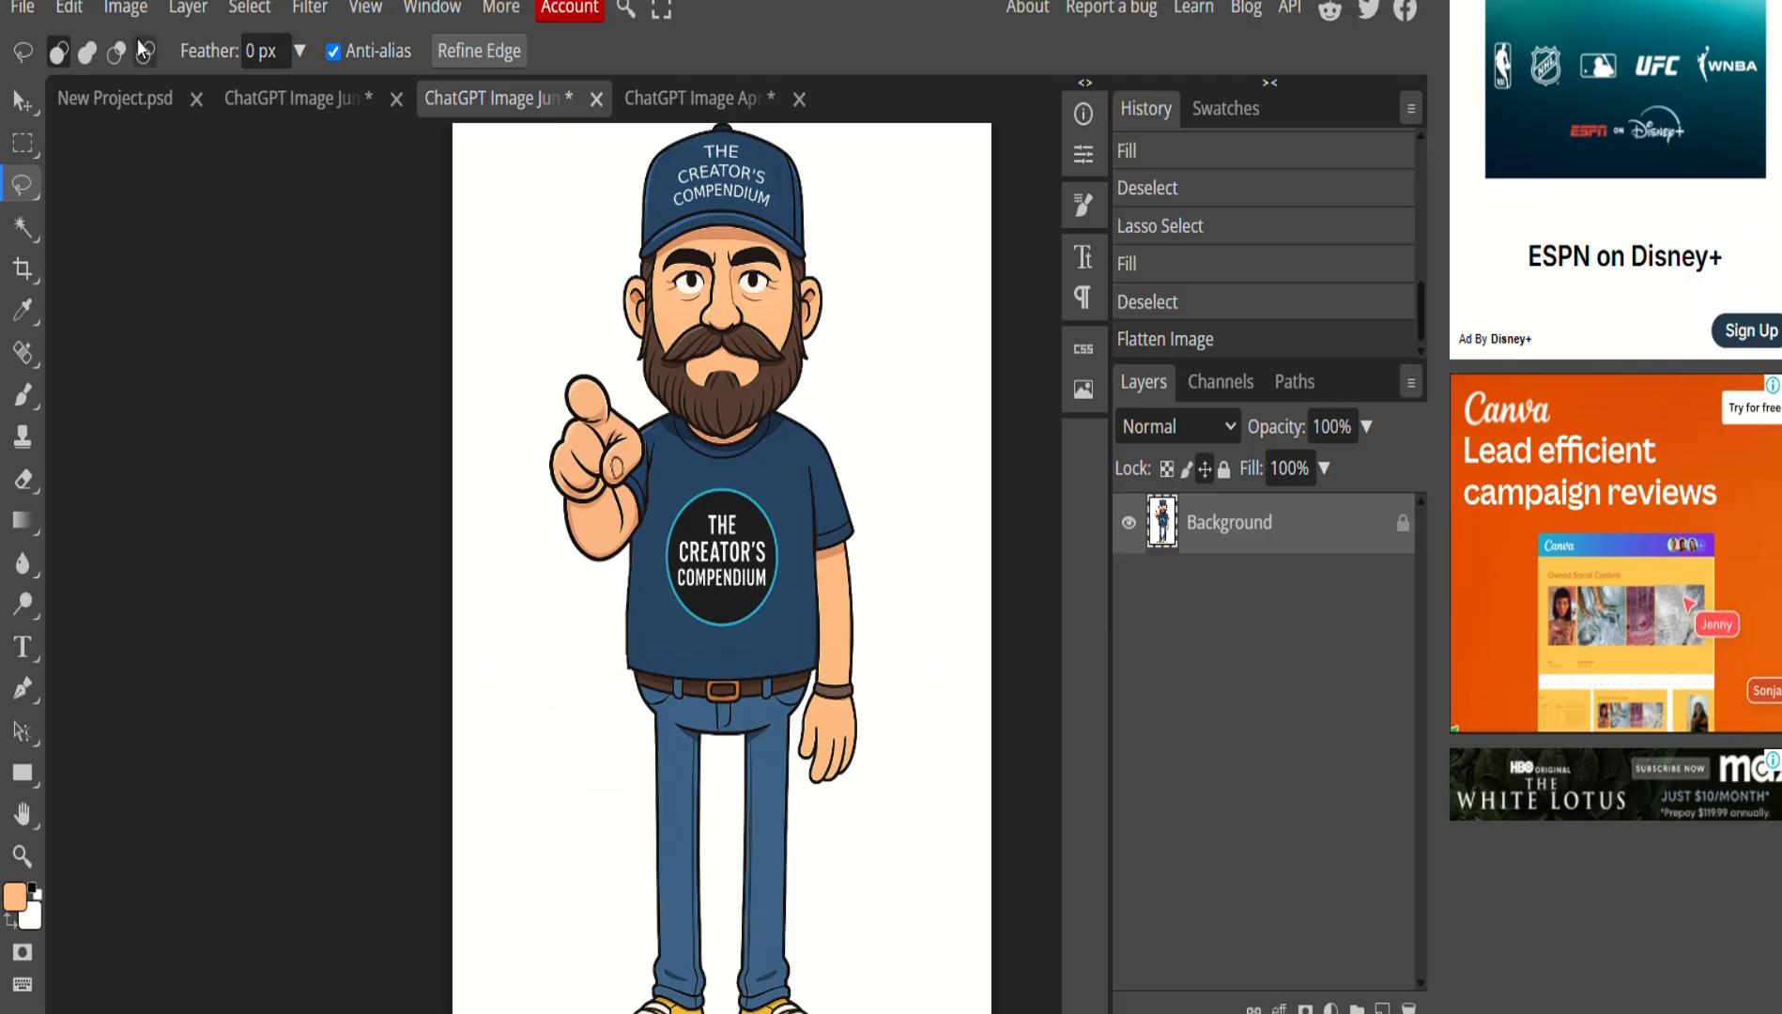
Export the pointing pose as a PNG named jd_POINTING.
{"action": "left_click", "coordinate": [23, 9]}
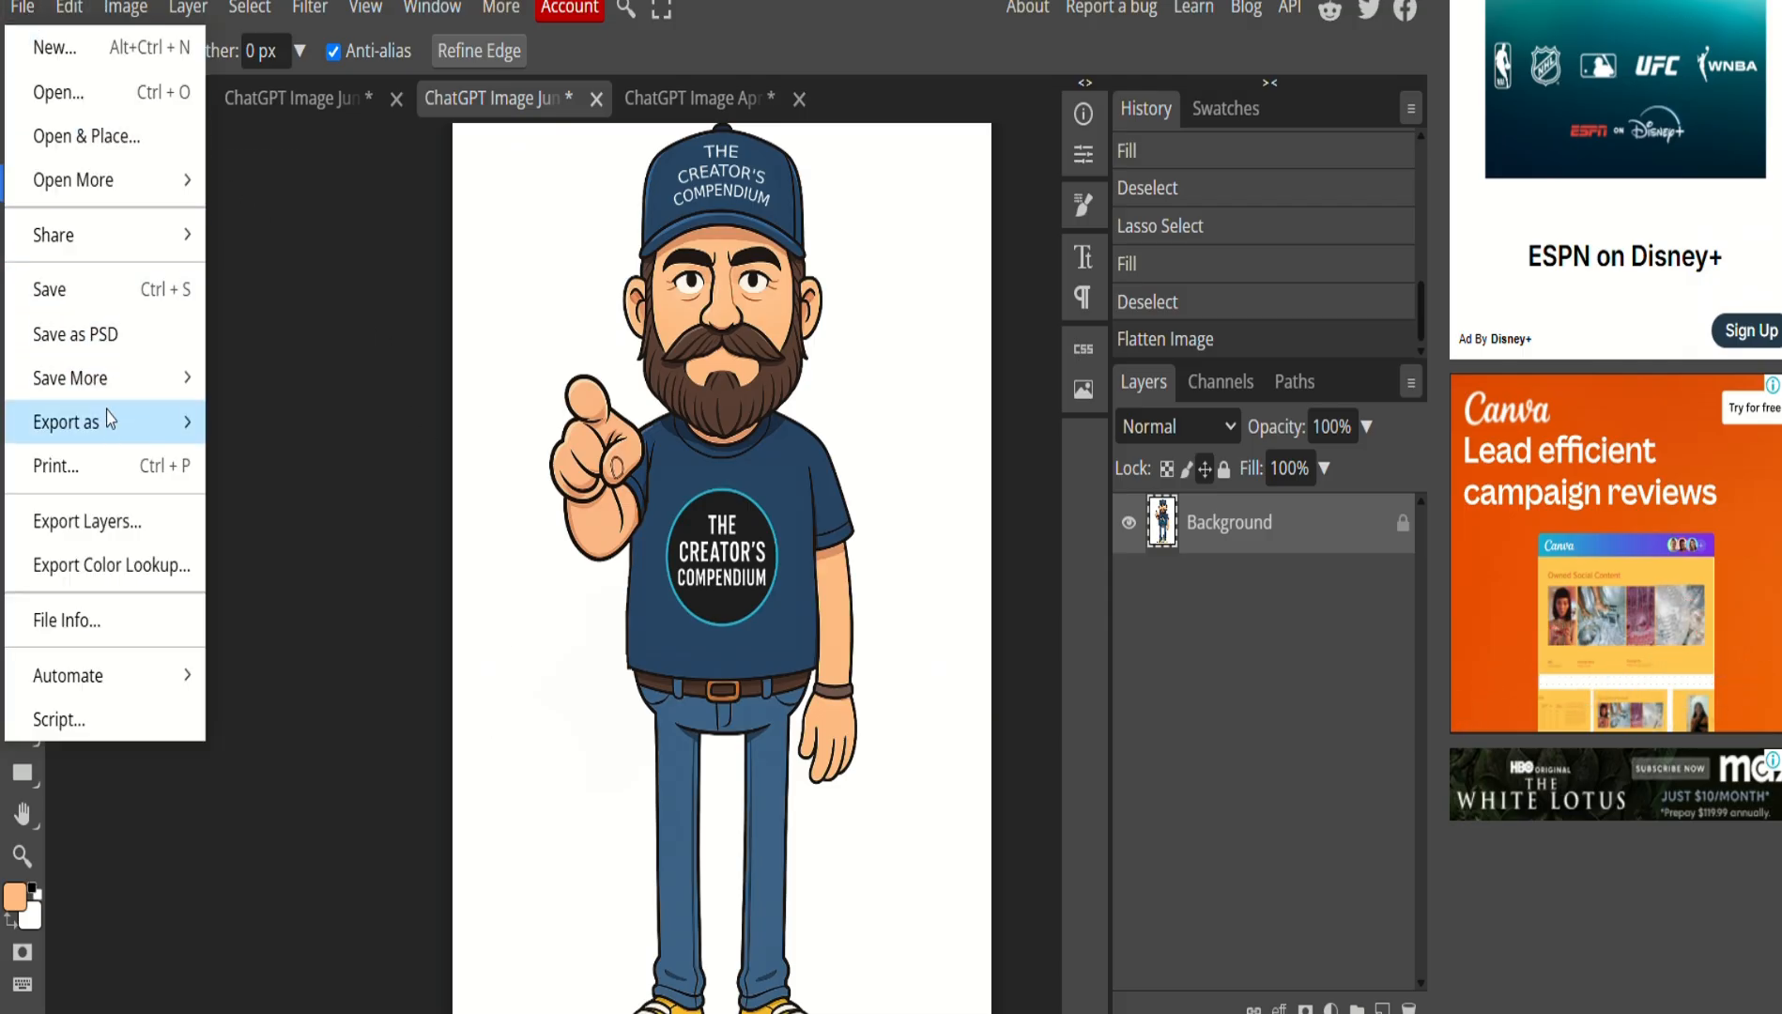
{"action": "mouse_move", "coordinate": [117, 430]}
{"action": "left_click", "coordinate": [267, 421]}
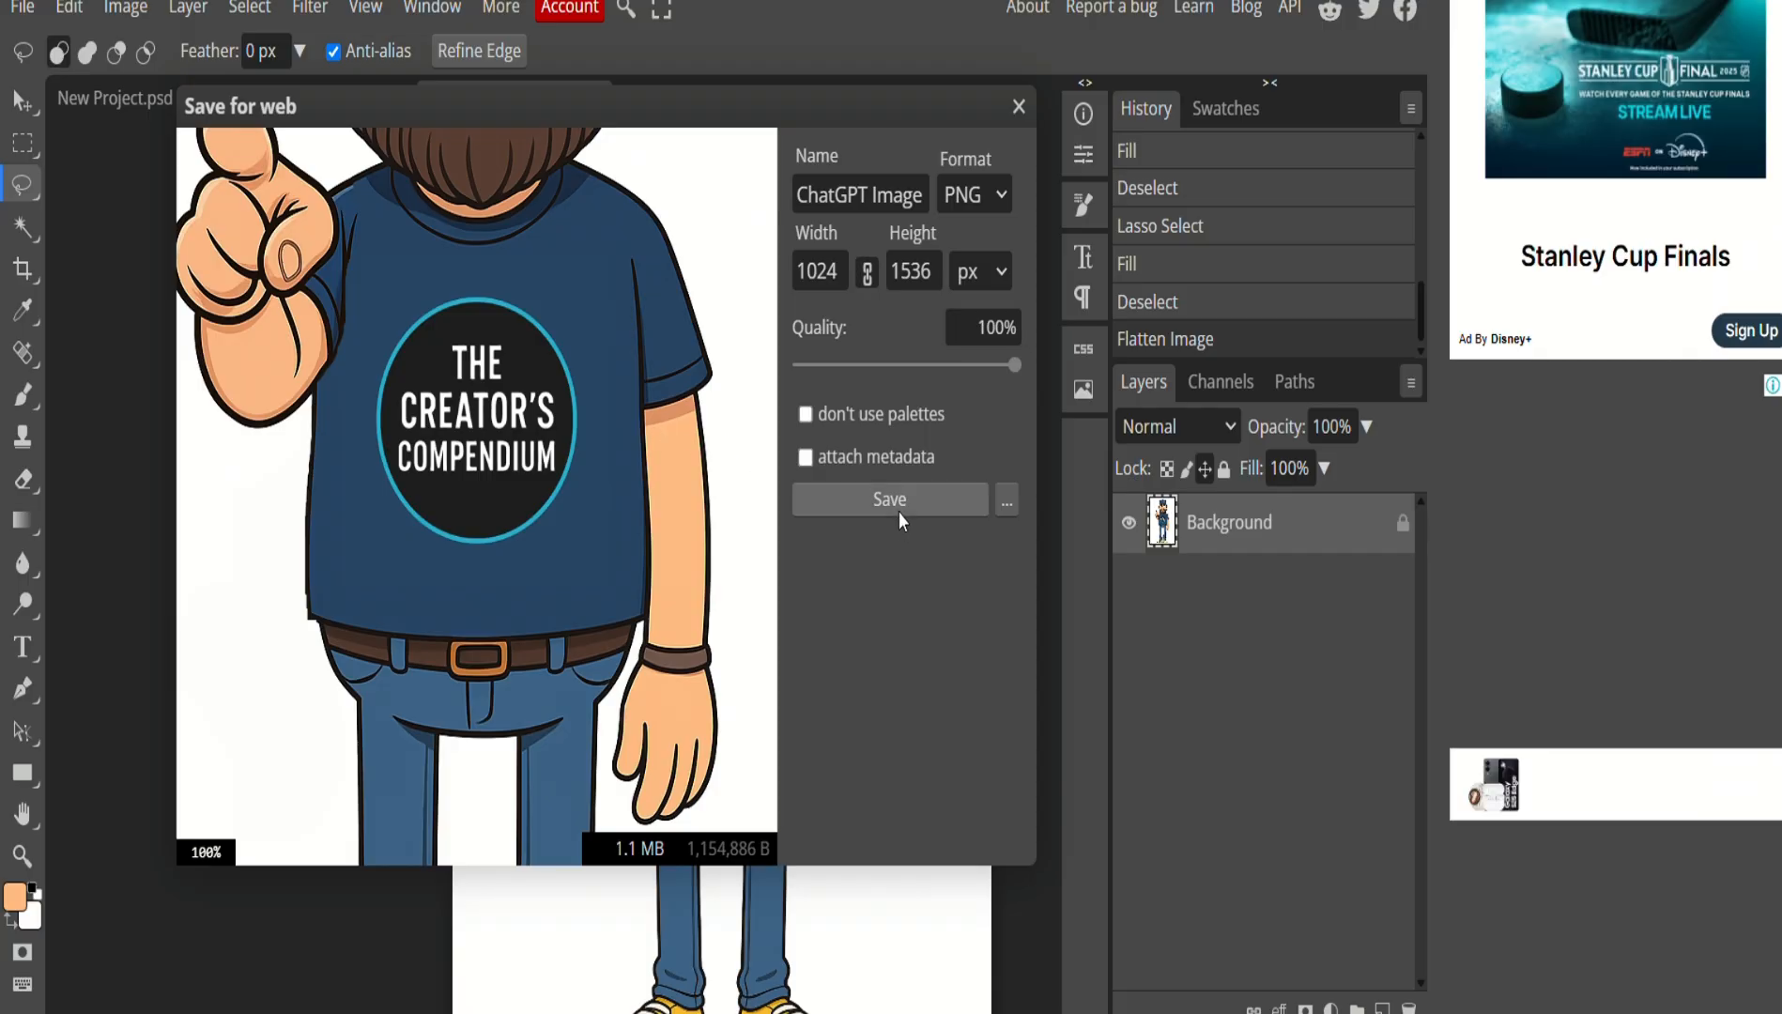
{"action": "left_click", "coordinate": [924, 192]}
{"action": "left_click_drag", "start_coordinate": [924, 192], "coordinate": [771, 199]}
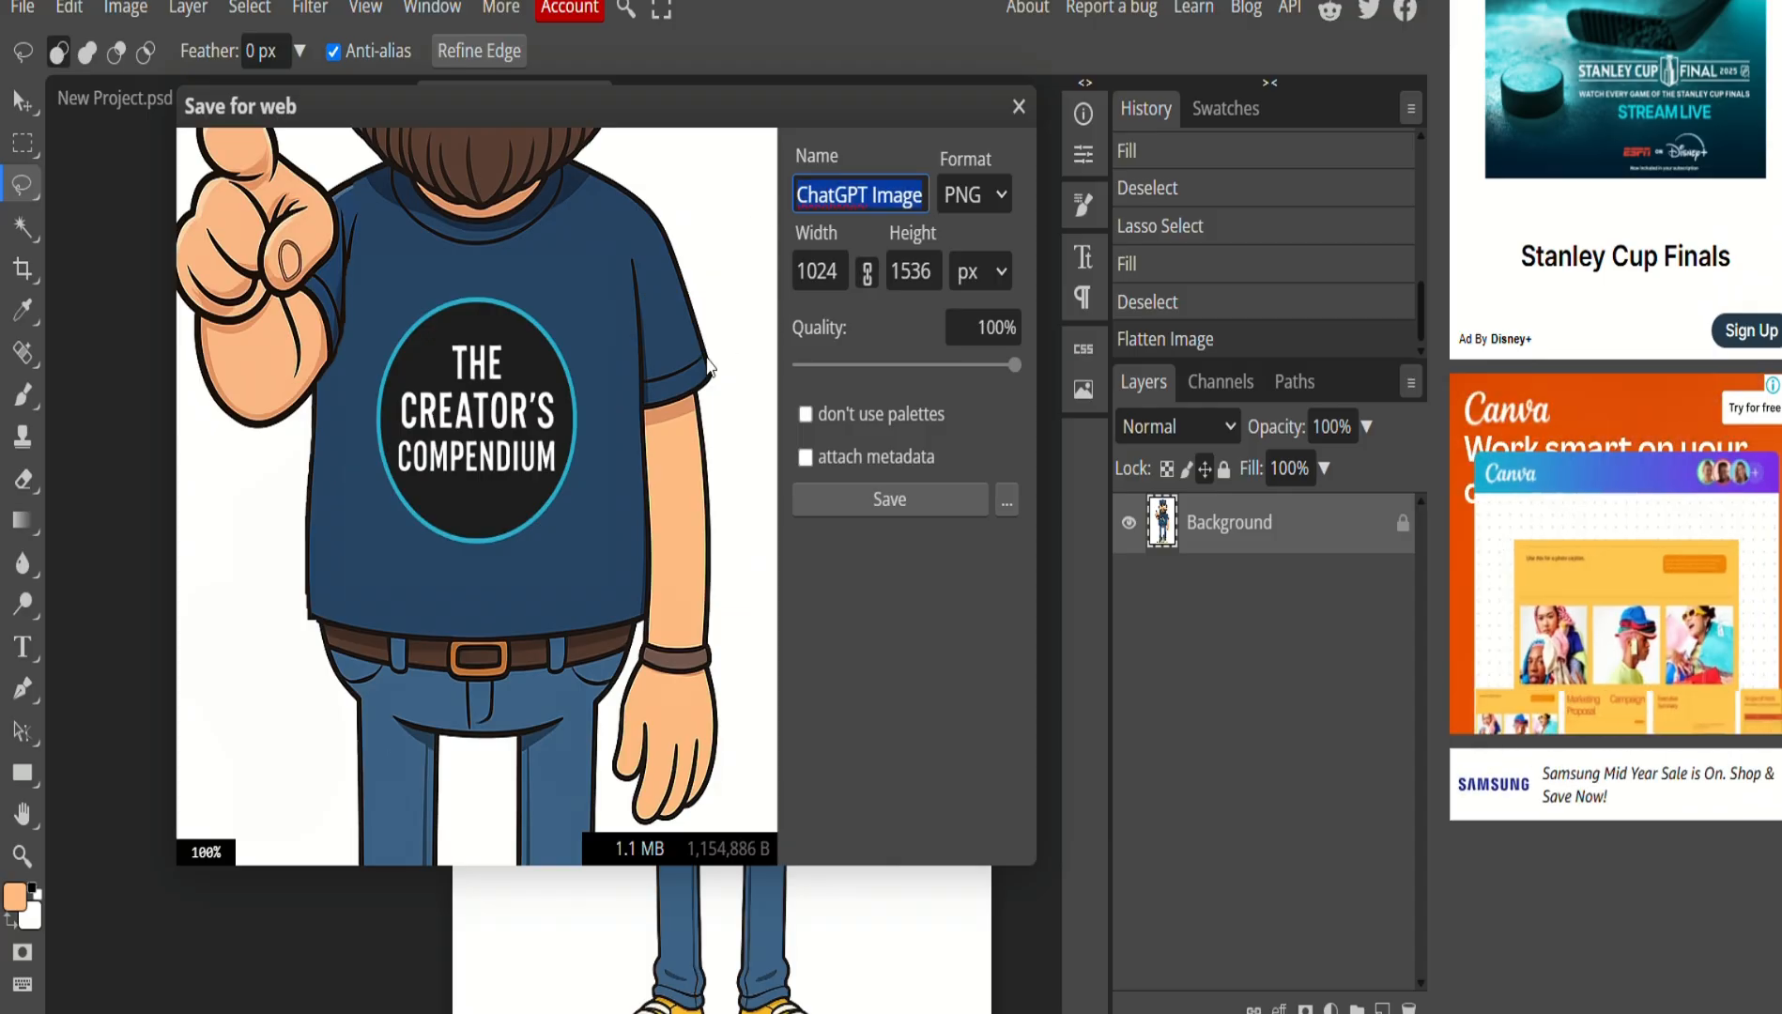
{"action": "key", "text": "BackSpace"}
{"action": "type", "text": "jdJun 7, 2025, 0"}
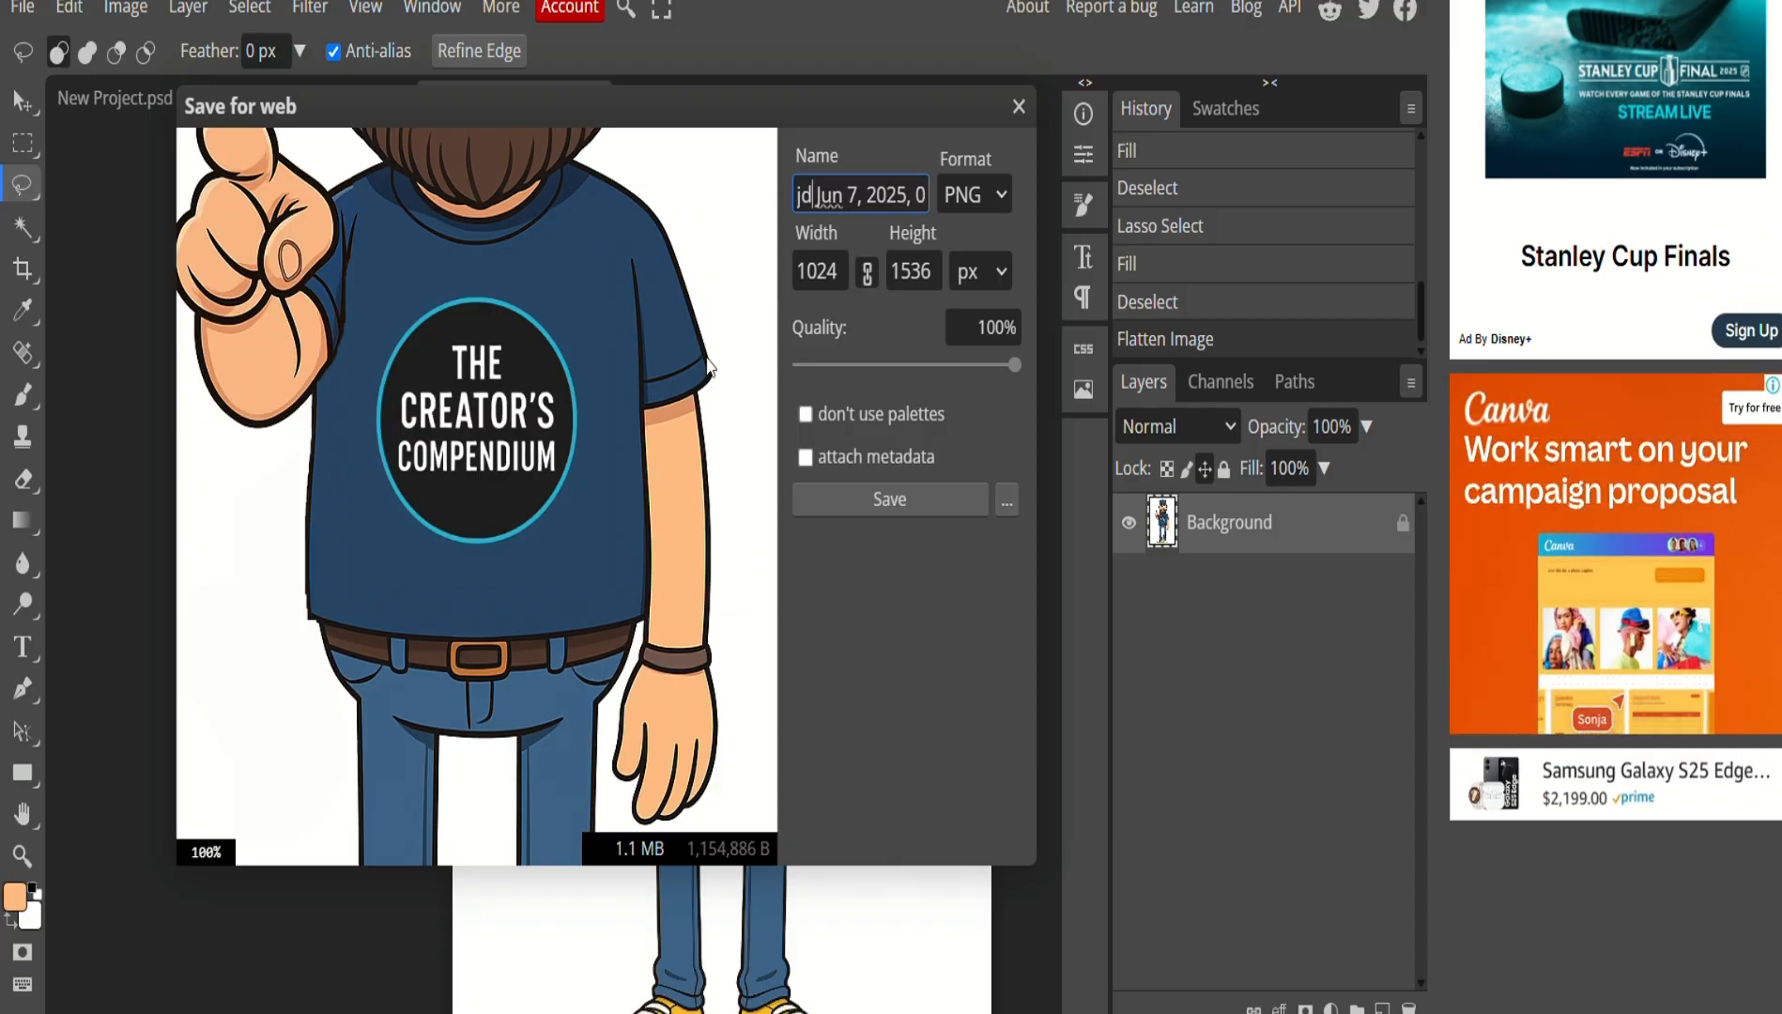
{"action": "key", "text": "Delete"}
{"action": "key", "text": "Delete"}
{"action": "key", "text": "Delete"}
{"action": "key", "text": "Delete"}
{"action": "key", "text": "Delete"}
{"action": "key", "text": "Delete"}
{"action": "key", "text": "Delete"}
{"action": "key", "text": "Delete"}
{"action": "key", "text": "Delete"}
{"action": "key", "text": "Delete"}
{"action": "key", "text": "Delete"}
{"action": "key", "text": "Delete"}
{"action": "key", "text": "Delete"}
{"action": "key", "text": "Delete"}
{"action": "key", "text": "Delete"}
{"action": "key", "text": "Delete"}
{"action": "key", "text": "Delete"}
{"action": "key", "text": "Delete"}
{"action": "key", "text": "Delete"}
{"action": "key", "text": "Delete"}
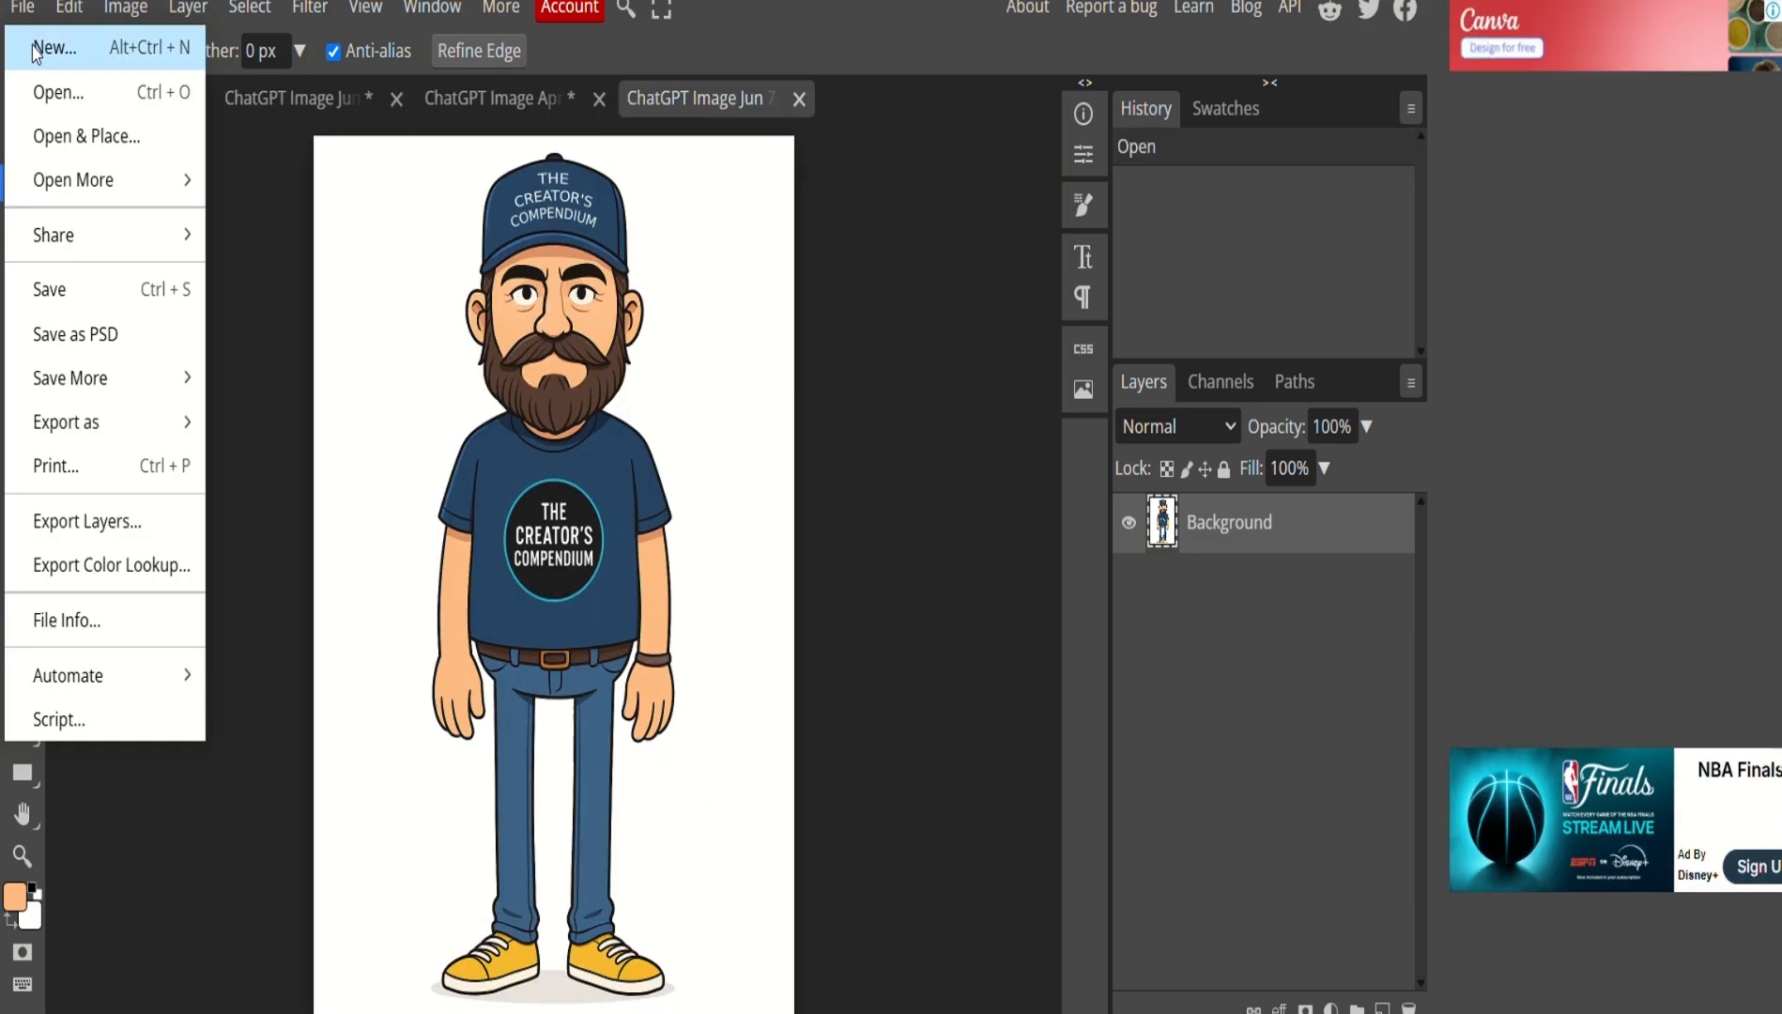
{"action": "left_click", "coordinate": [155, 165]}
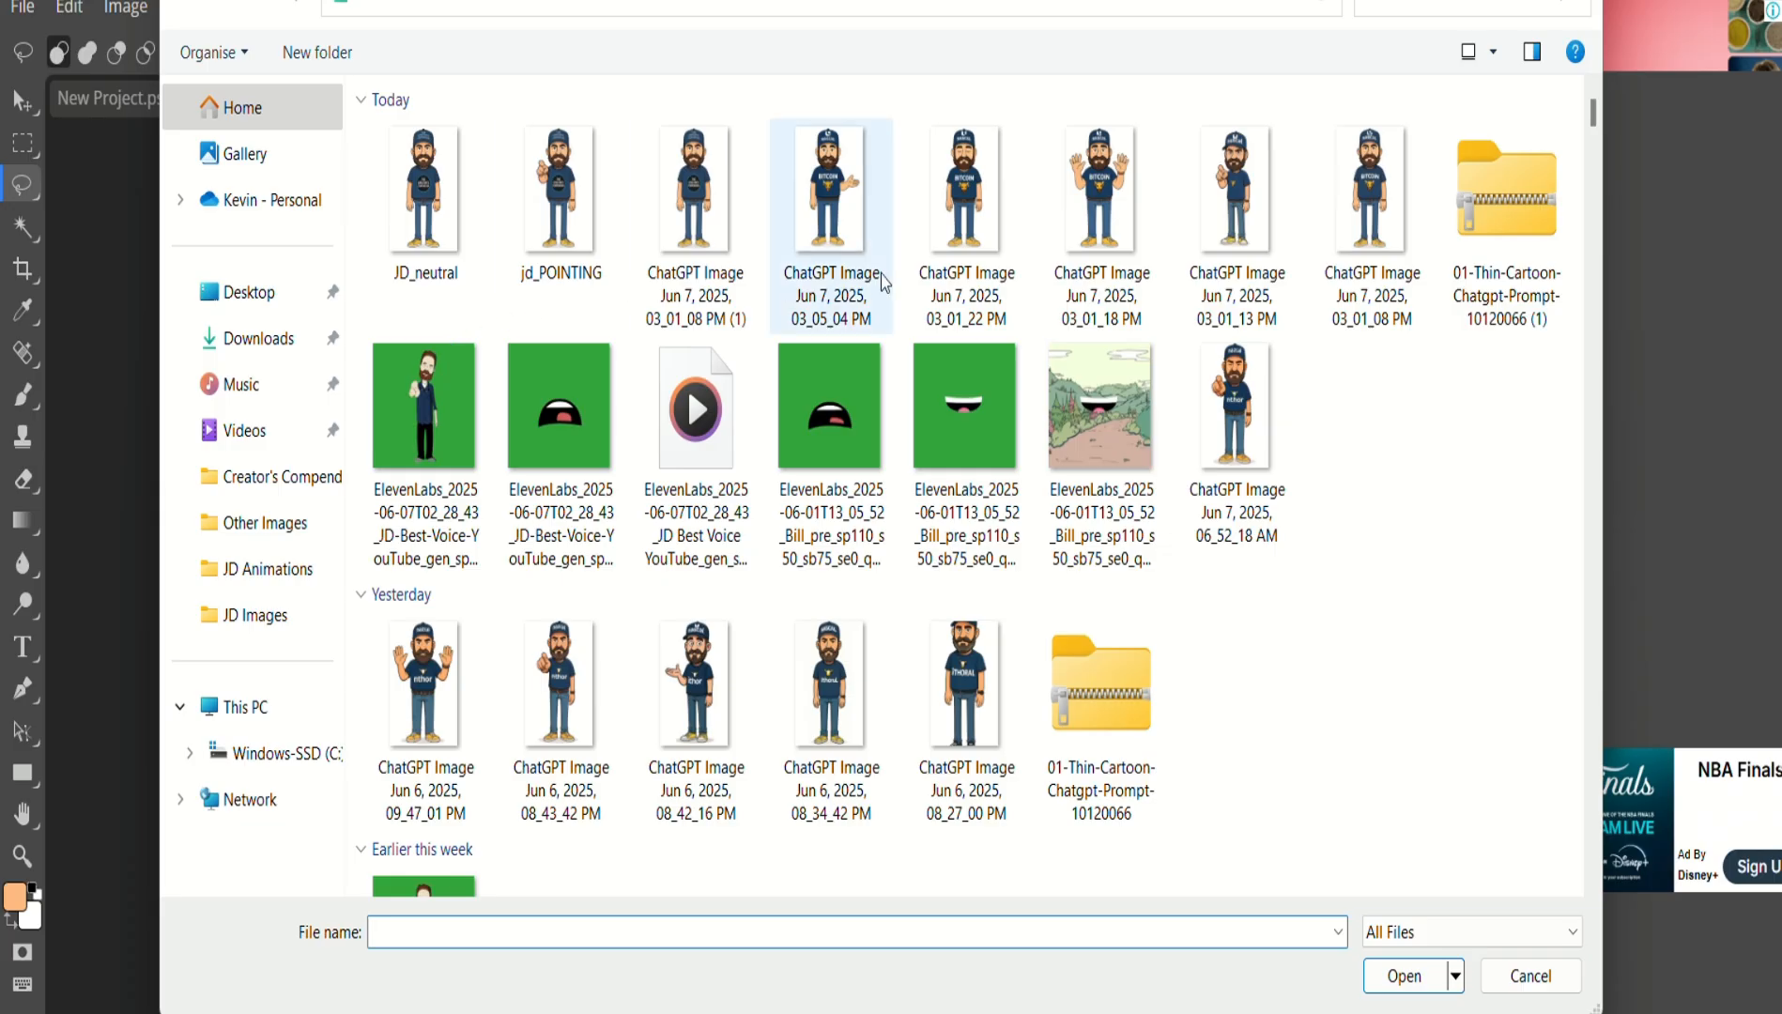
Open the closed-eyes character image and select its closed left eye.
{"action": "left_click", "coordinate": [971, 240]}
{"action": "left_click", "coordinate": [1408, 976]}
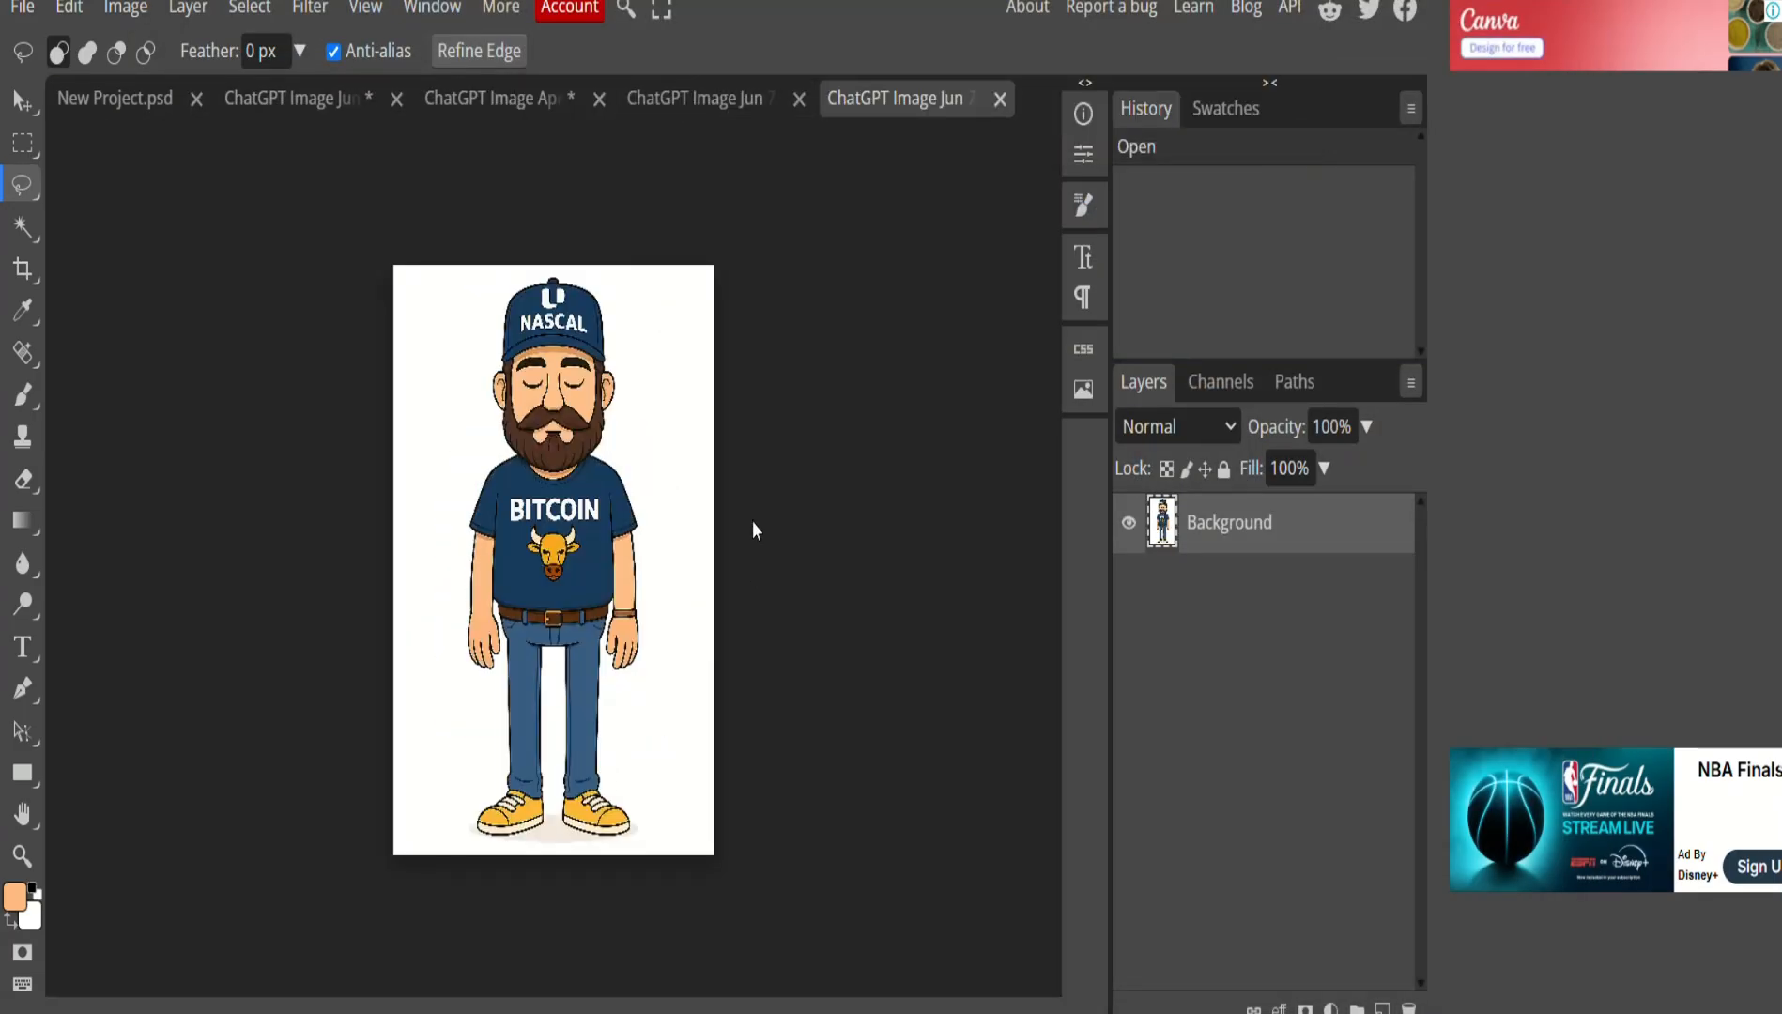
{"action": "scroll", "coordinate": [568, 429], "scroll_direction": "up", "scroll_amount": 3}
{"action": "scroll", "coordinate": [531, 404], "scroll_direction": "up", "scroll_amount": 3}
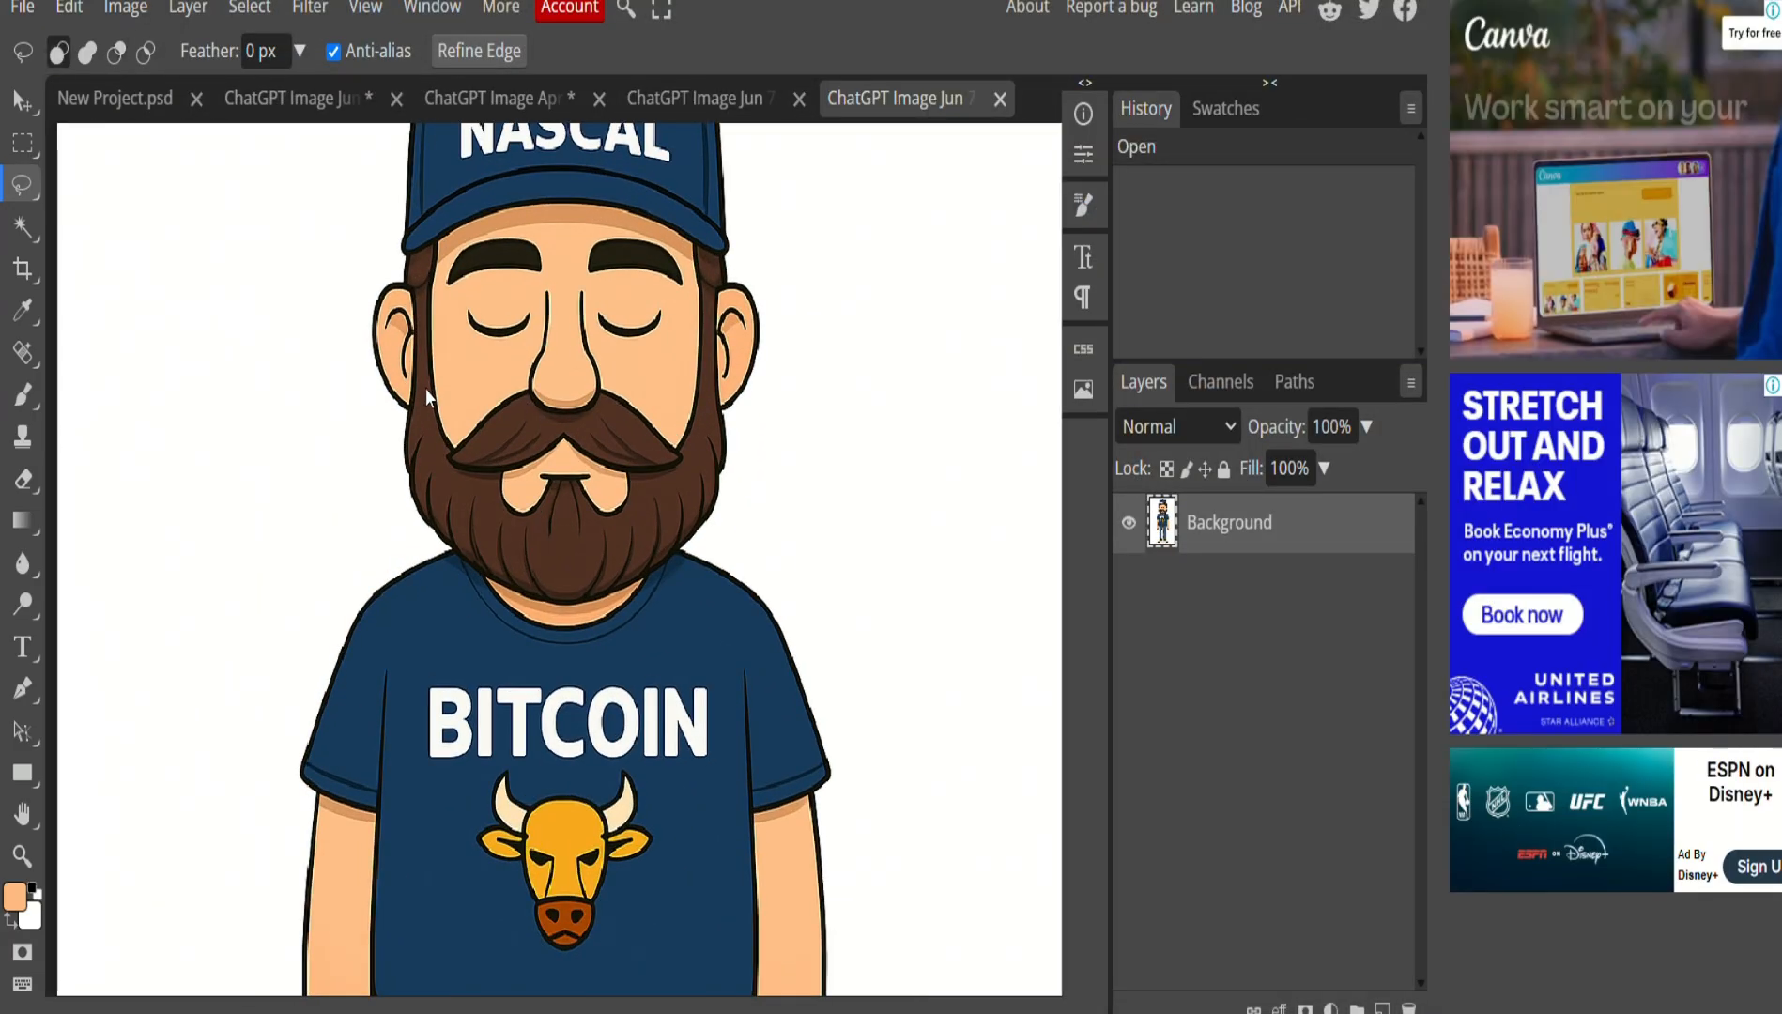
{"action": "mouse_move", "coordinate": [458, 305]}
{"action": "left_mouse_down"}
{"action": "mouse_move", "coordinate": [539, 311]}
{"action": "mouse_move", "coordinate": [537, 339]}
{"action": "mouse_move", "coordinate": [488, 369]}
{"action": "mouse_move", "coordinate": [454, 356]}
{"action": "mouse_move", "coordinate": [459, 305]}
{"action": "left_mouse_up"}
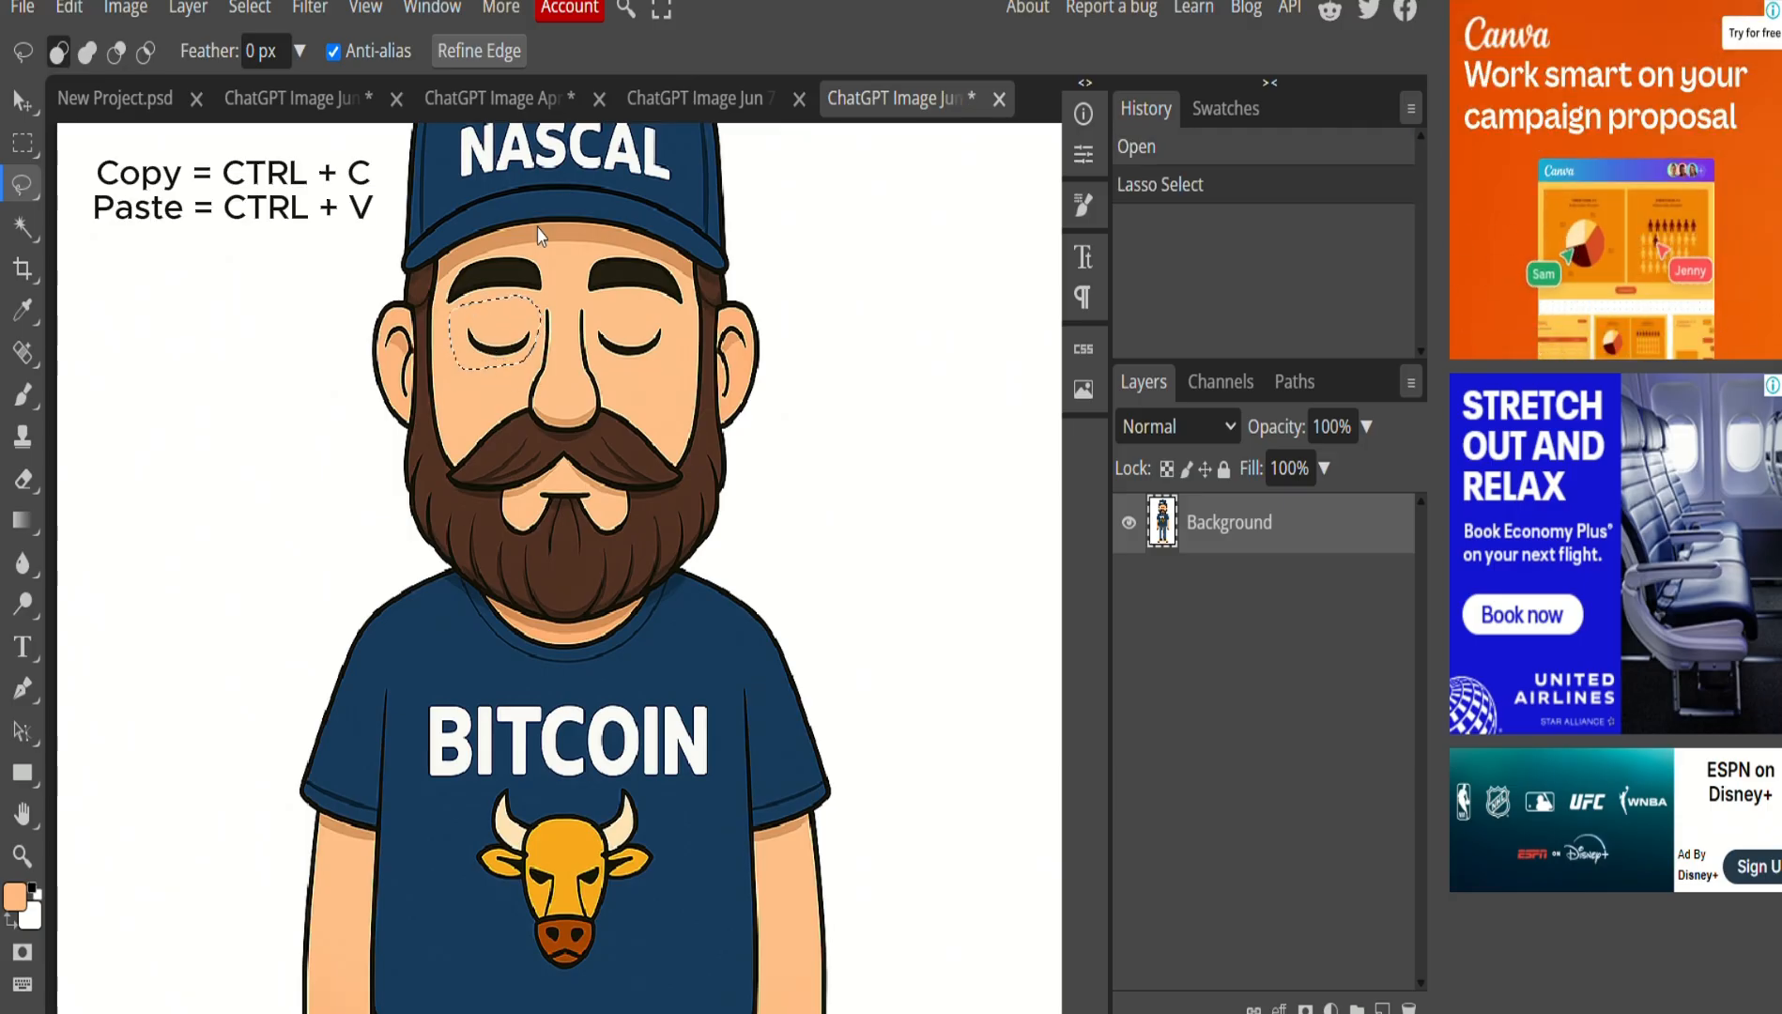
Paste two closed-eye copies onto the Creator's Compendium character, covering the left and right eyes.
{"action": "left_click", "coordinate": [567, 101]}
{"action": "left_click", "coordinate": [695, 98]}
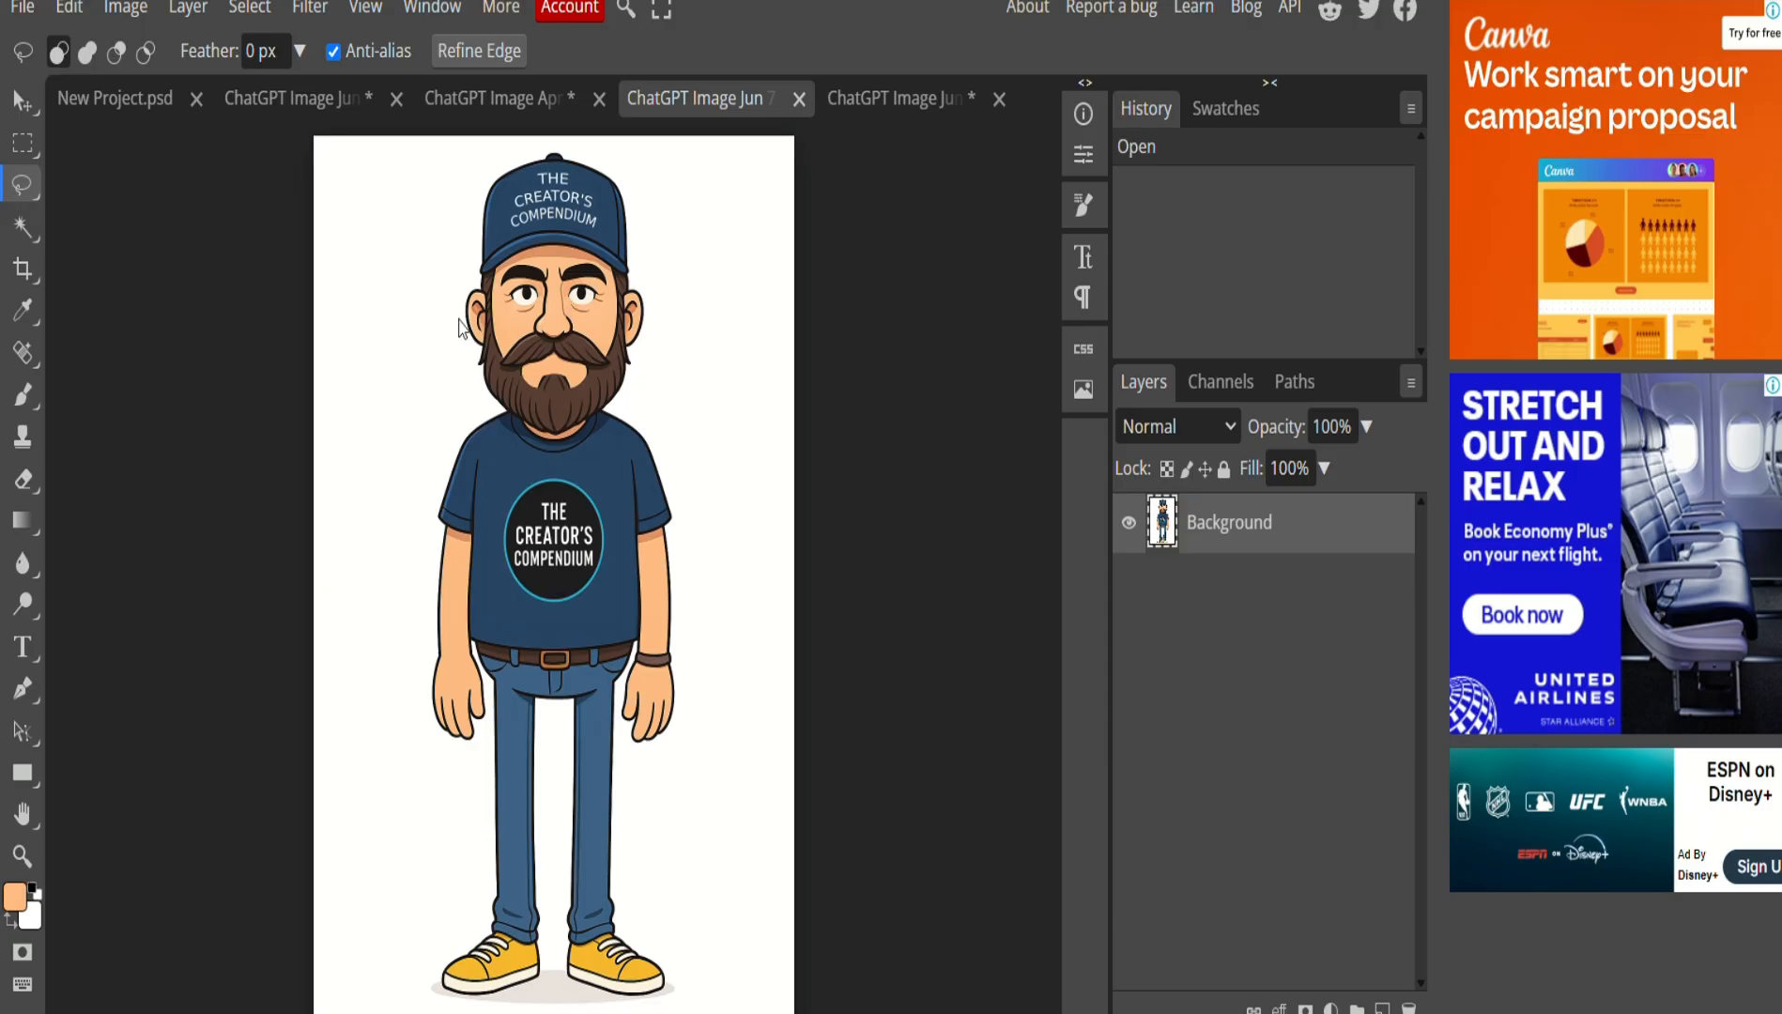
{"action": "scroll", "coordinate": [458, 324], "scroll_direction": "up", "scroll_amount": 4}
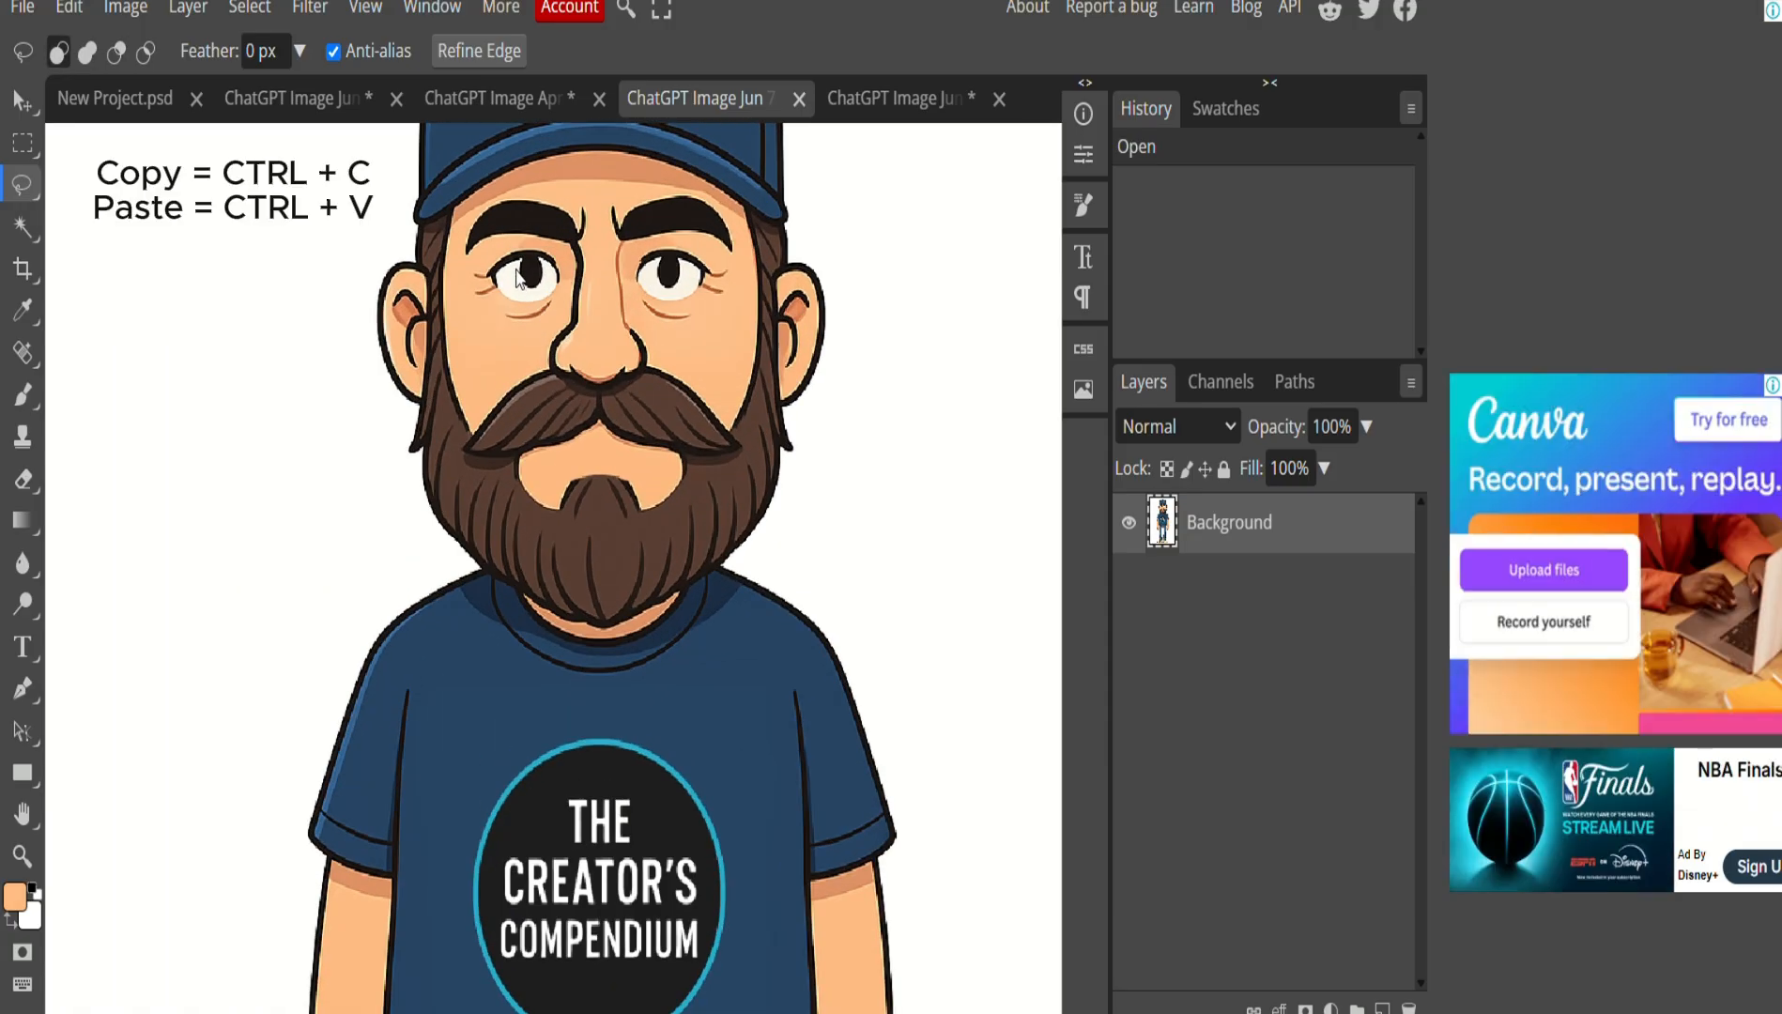
{"action": "key", "text": "ctrl+v"}
{"action": "key", "text": "v"}
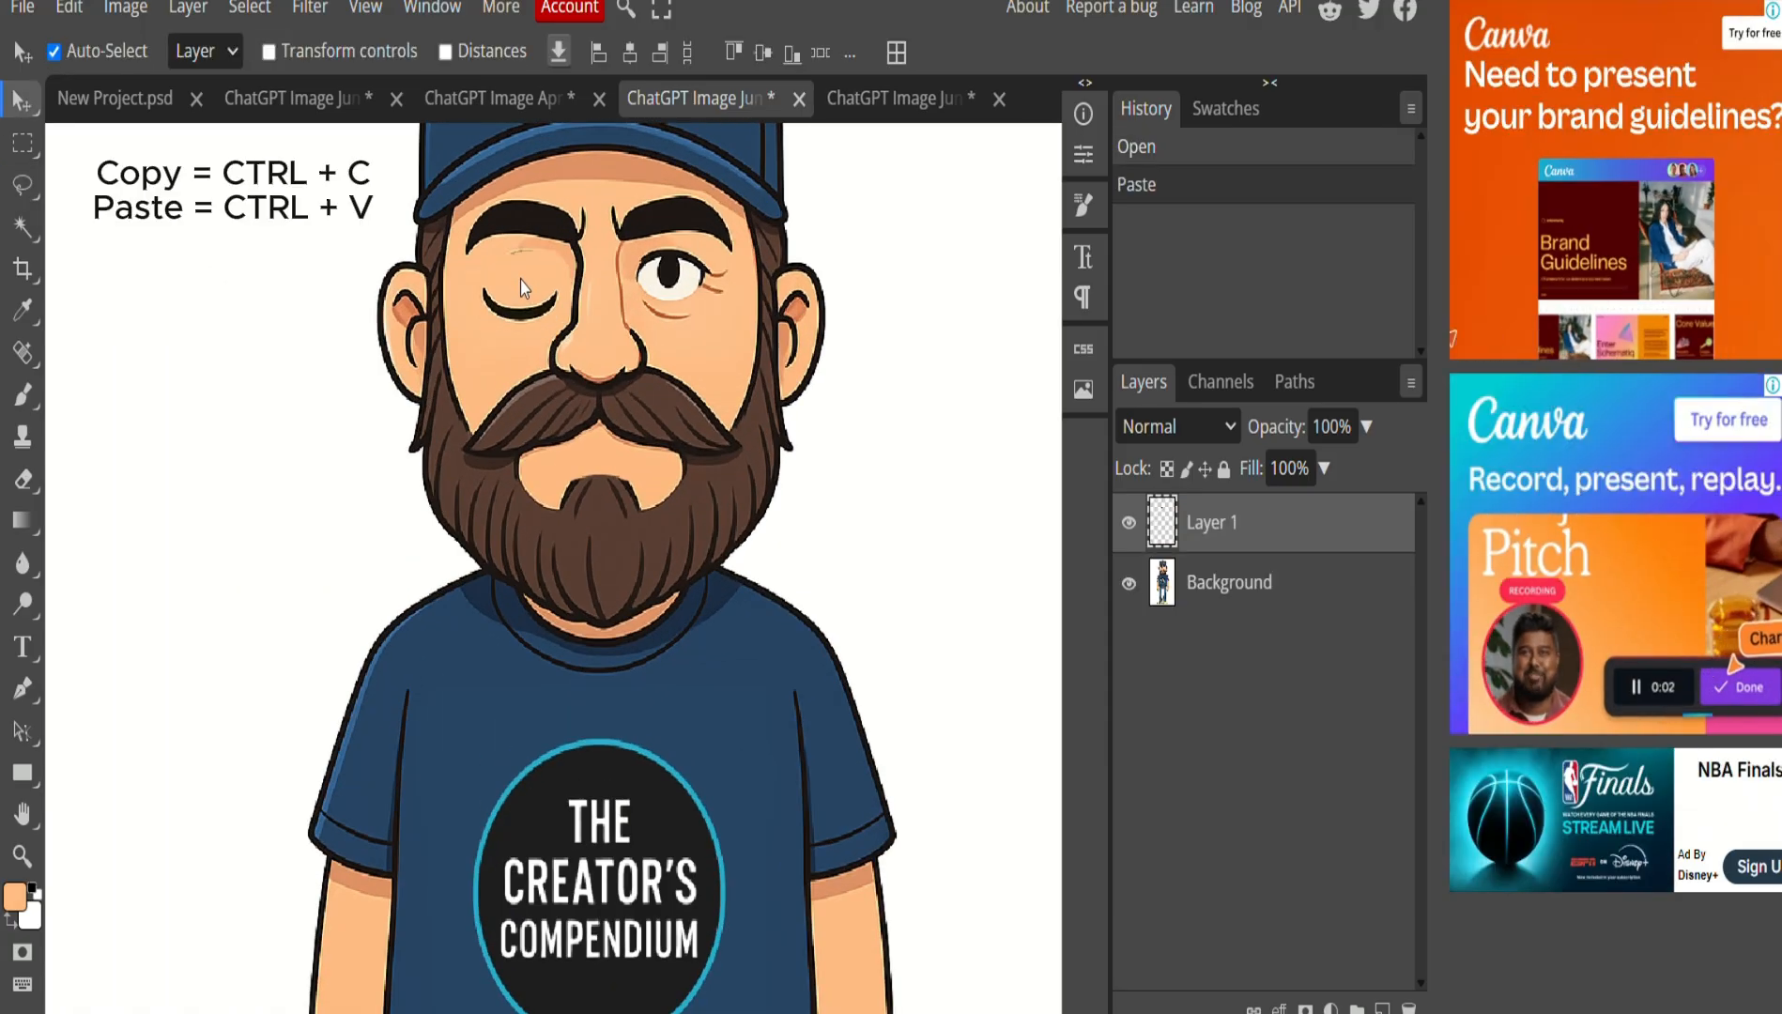
{"action": "left_click_drag", "start_coordinate": [521, 282], "coordinate": [521, 273]}
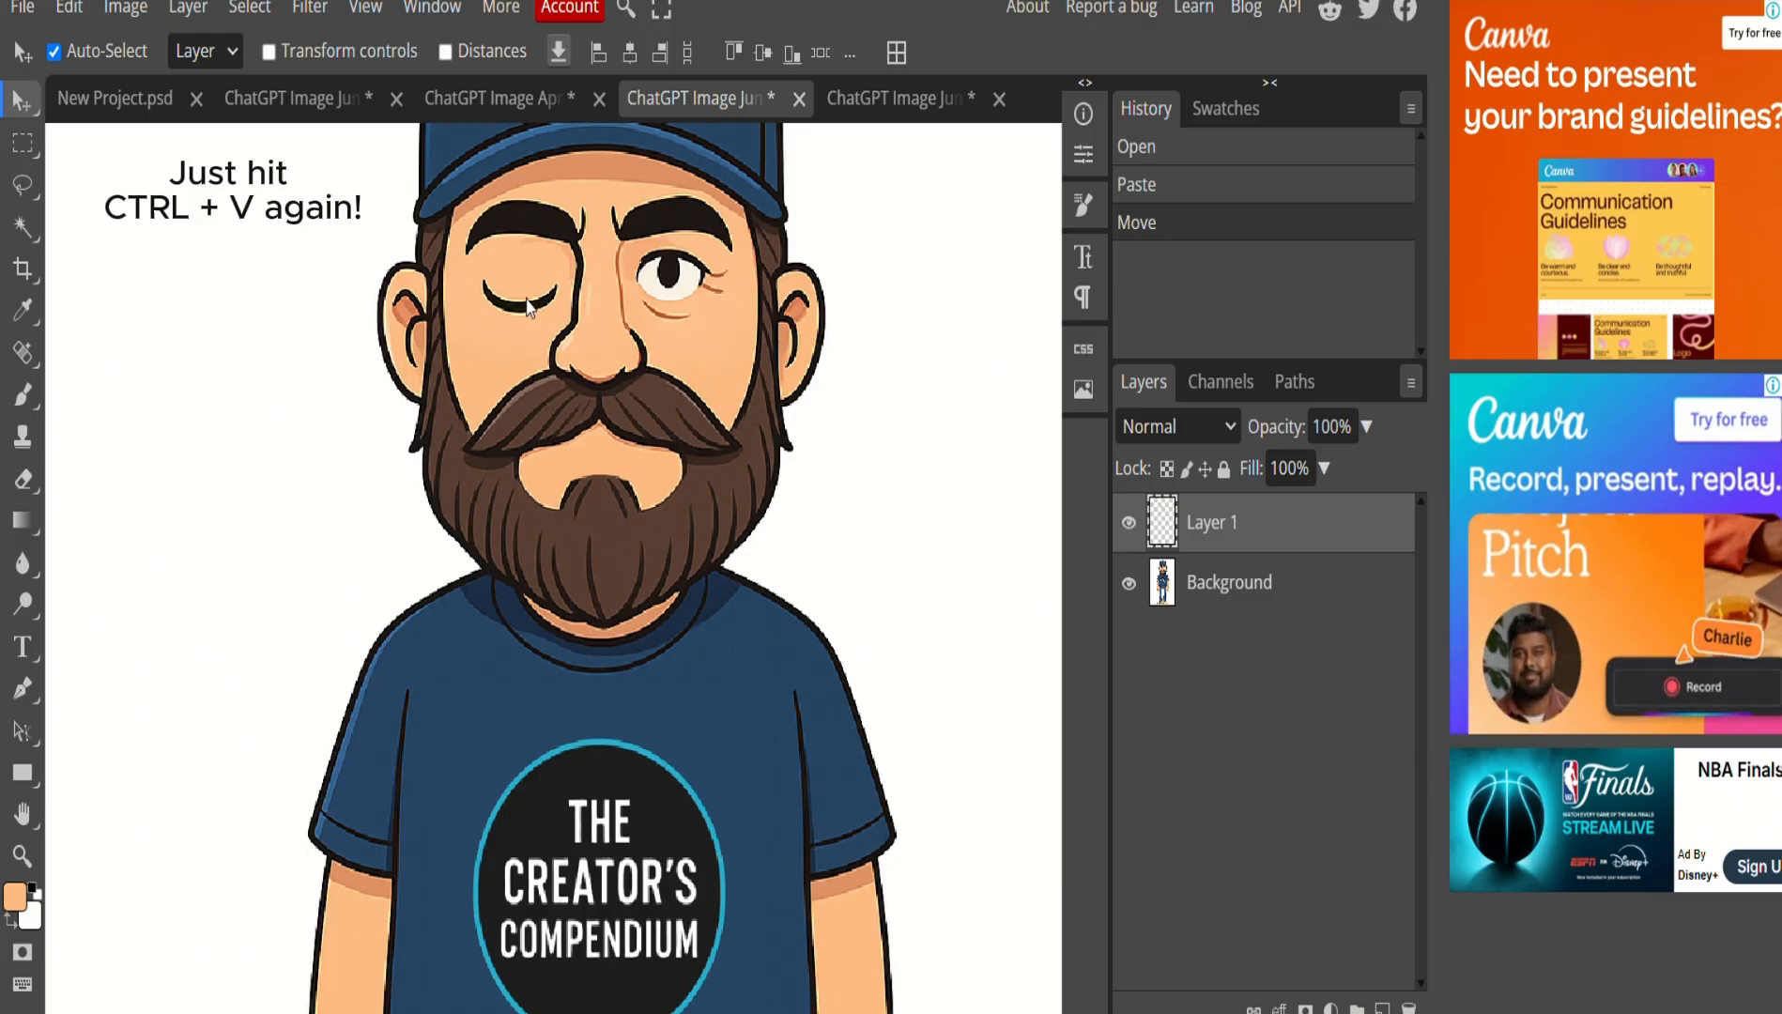
{"action": "key", "text": "ctrl+v"}
{"action": "left_click_drag", "start_coordinate": [529, 310], "coordinate": [685, 302]}
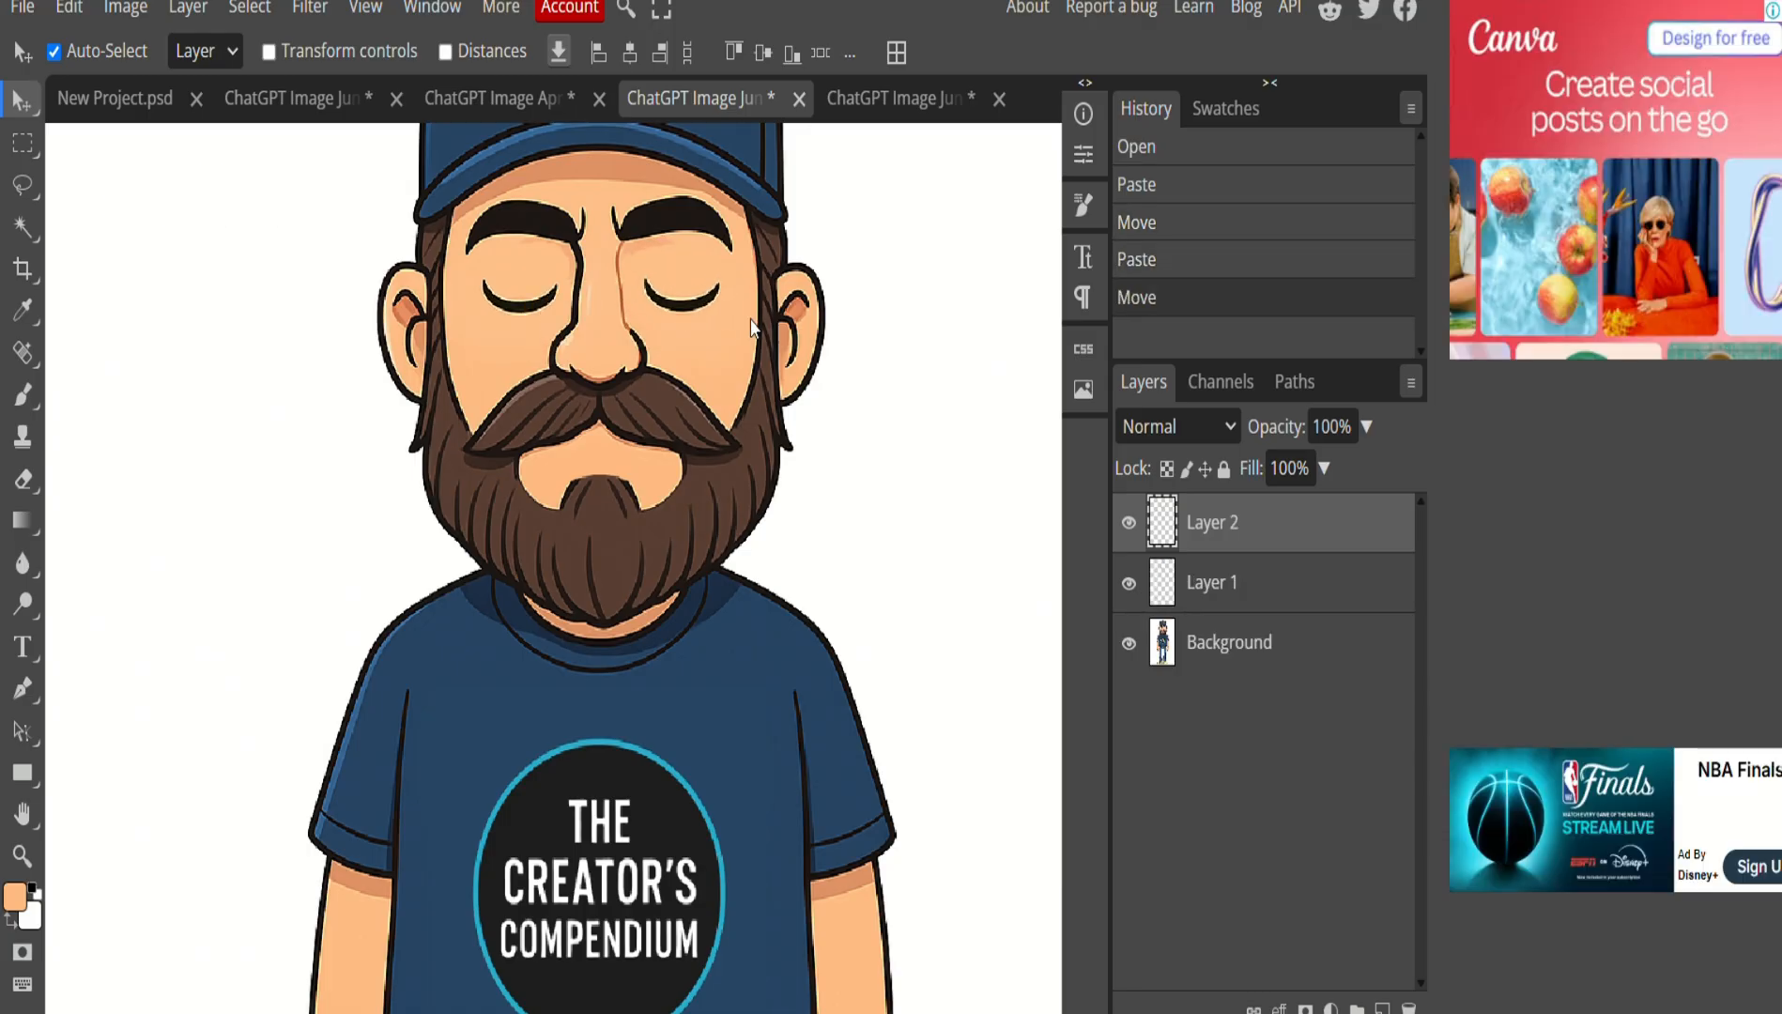
{"action": "scroll", "coordinate": [658, 580], "scroll_direction": "down", "scroll_amount": 5}
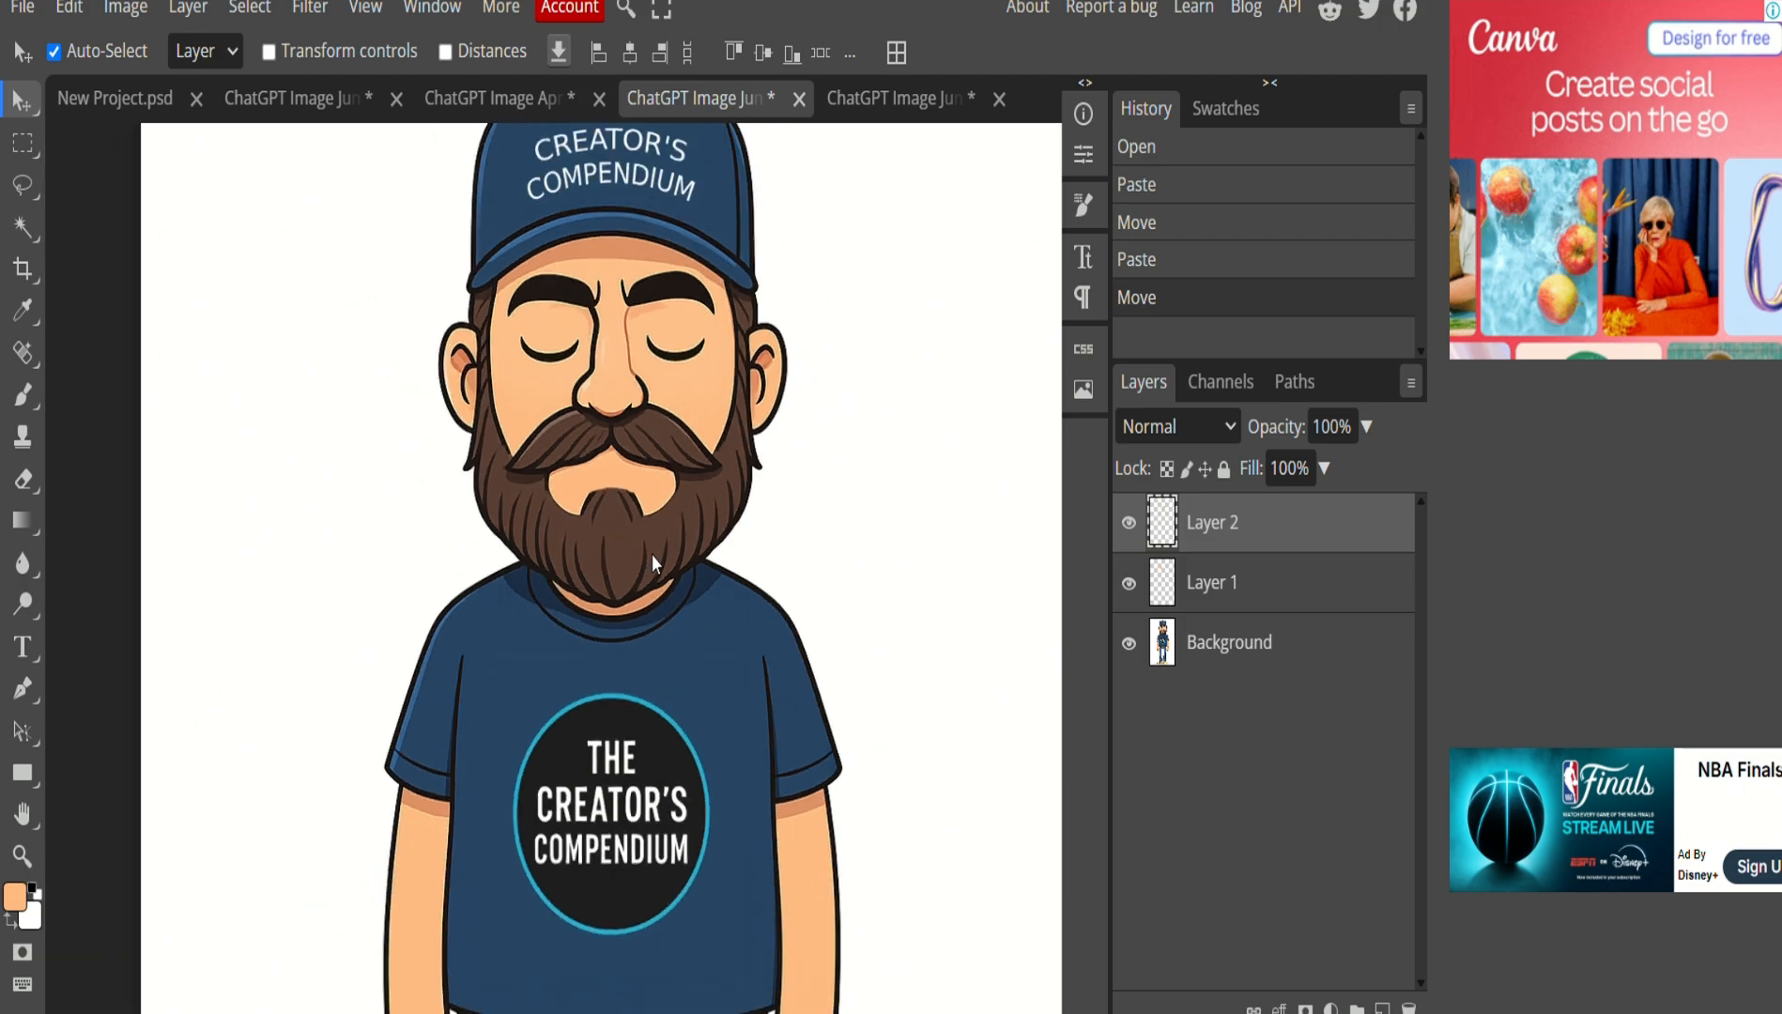
{"action": "scroll", "coordinate": [660, 578], "scroll_direction": "up", "scroll_amount": 1}
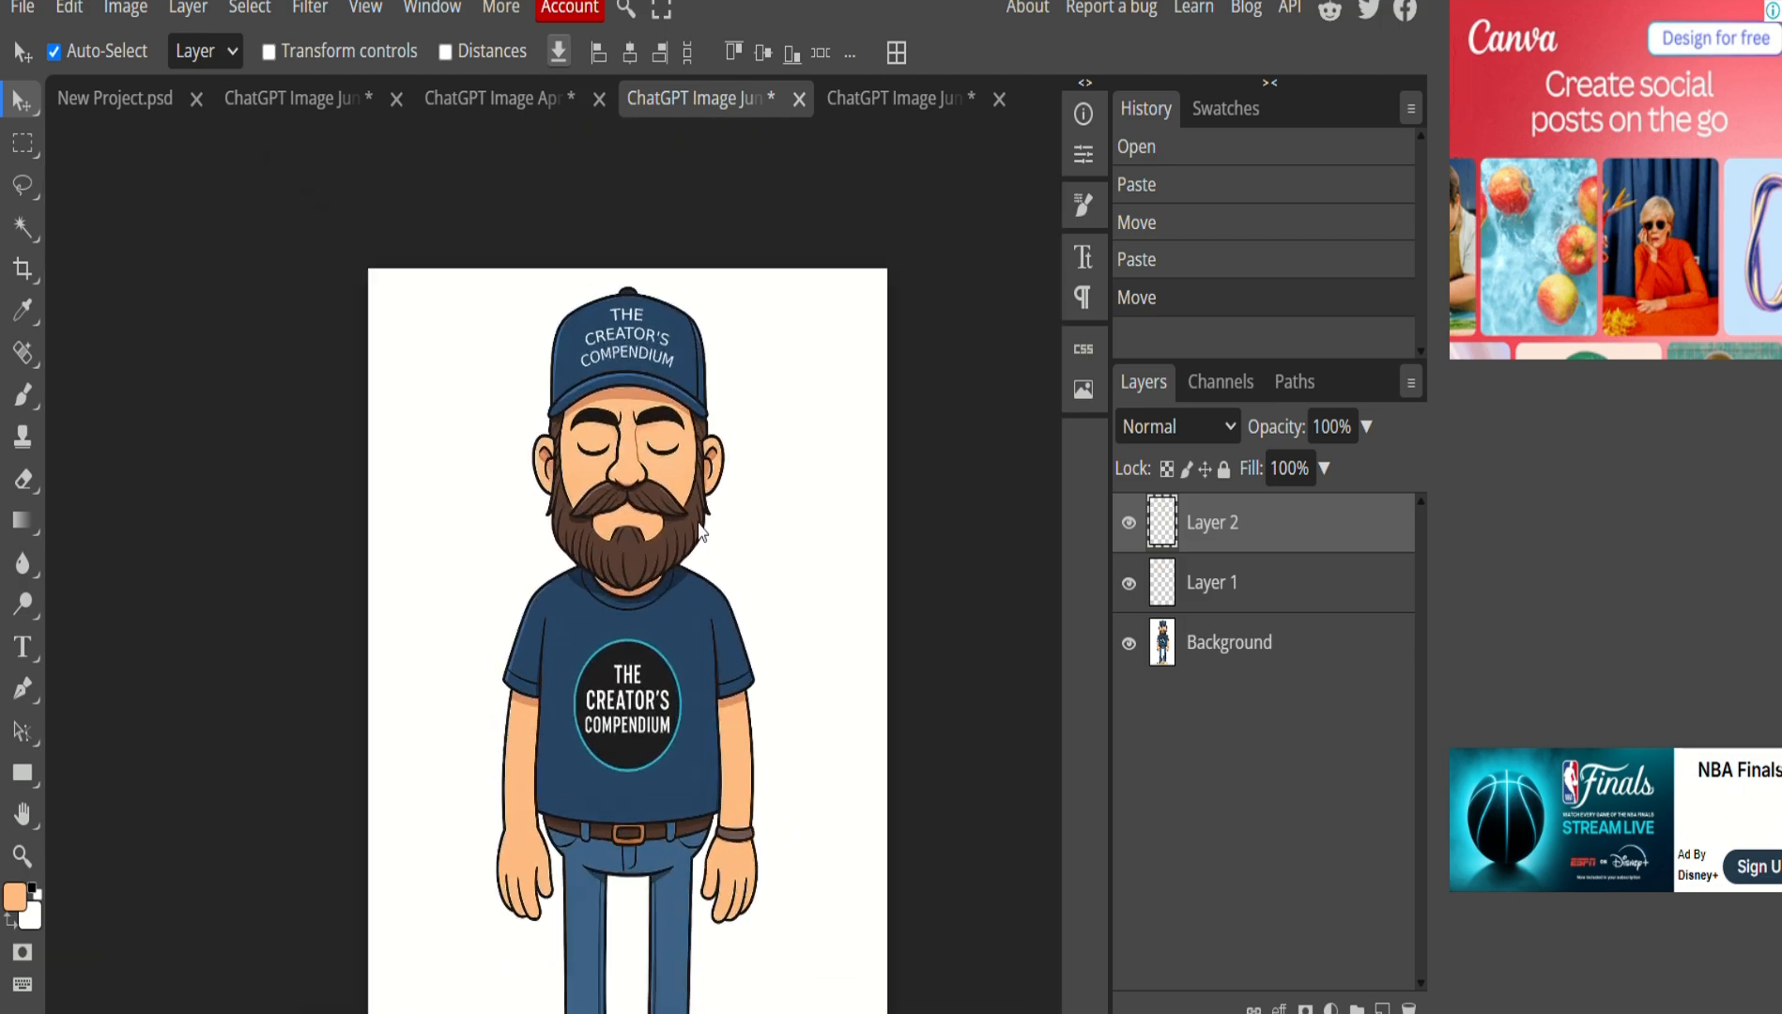
Flatten the eyelid layers into the Background with Layer > Flatten Image.
{"action": "left_click", "coordinate": [21, 7]}
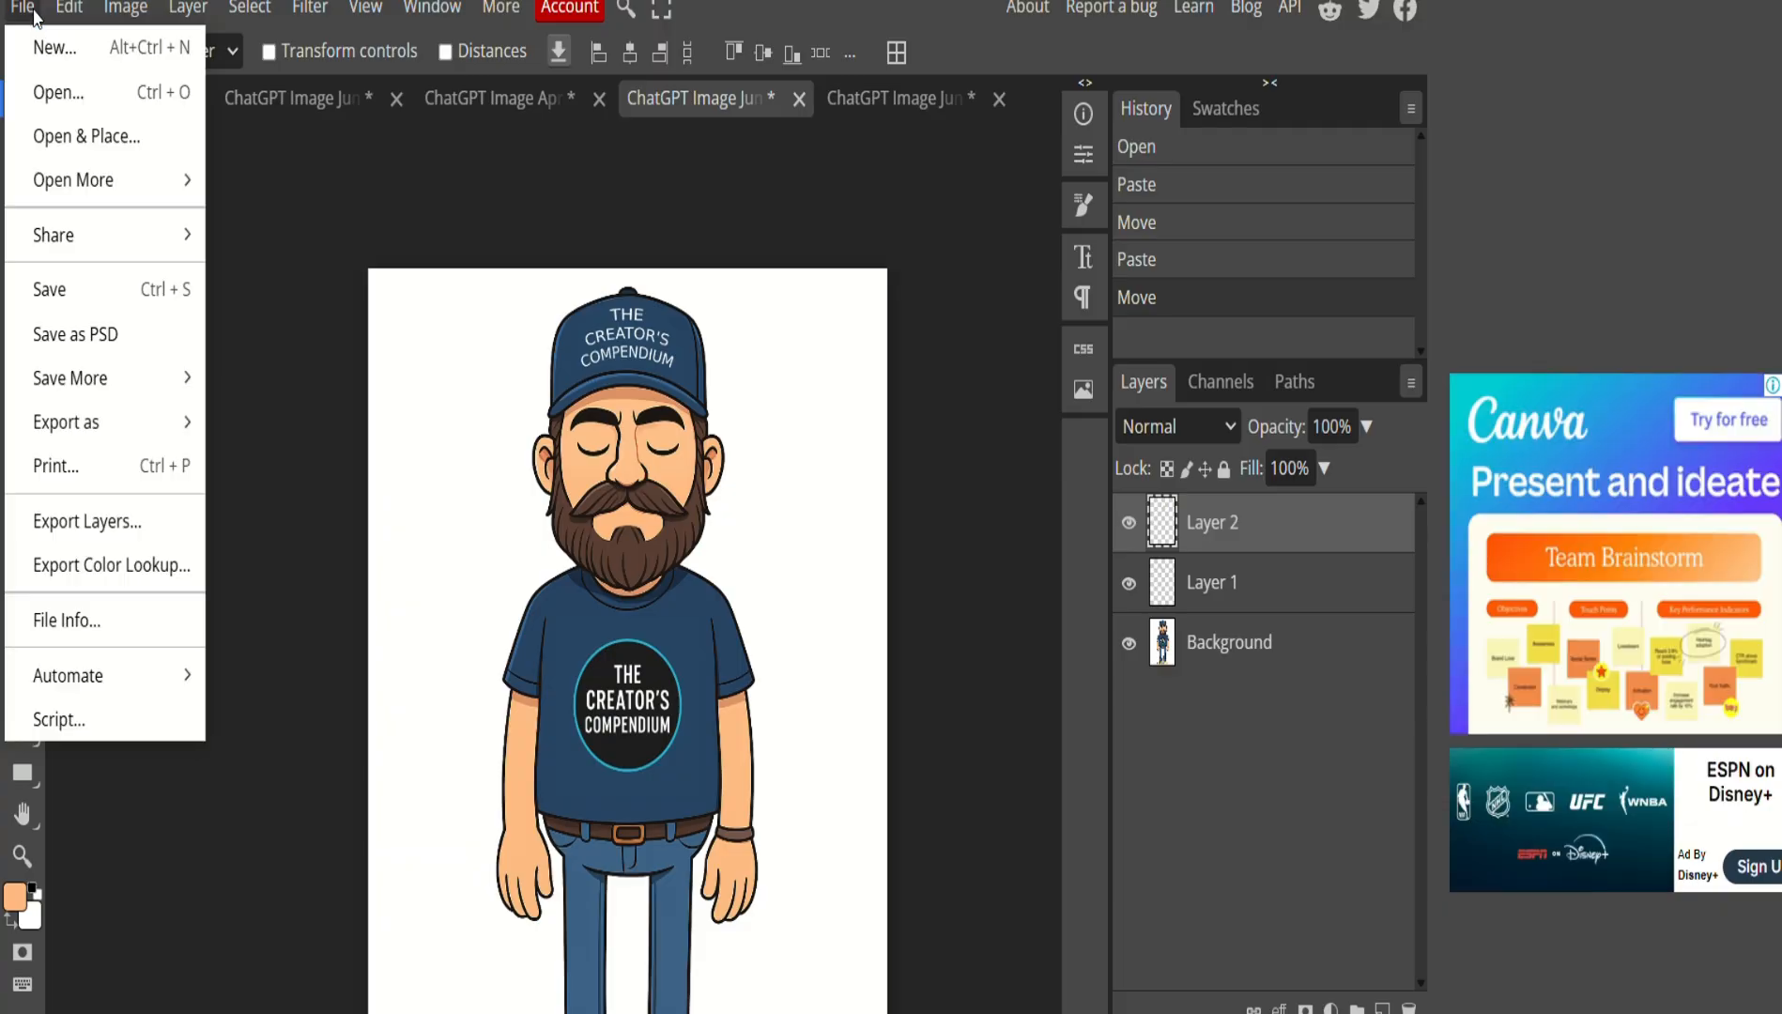
{"action": "left_click", "coordinate": [1249, 610]}
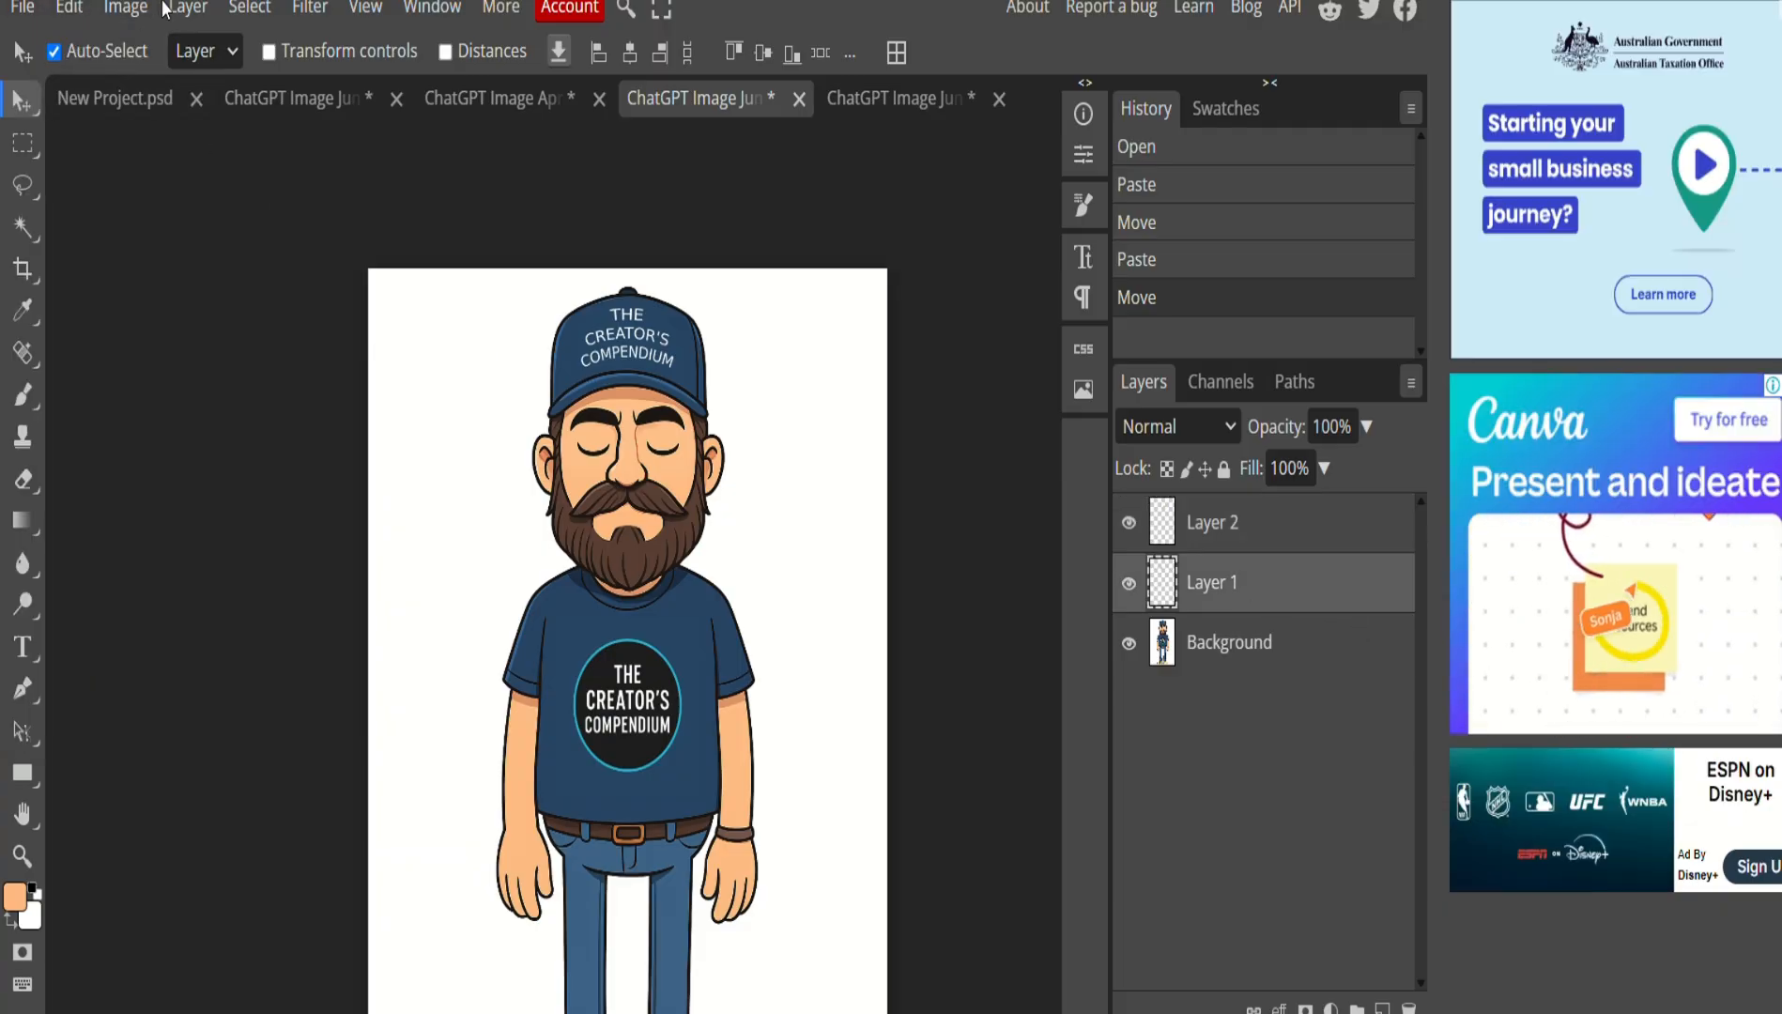
{"action": "left_click", "coordinate": [188, 7]}
{"action": "left_click", "coordinate": [240, 983]}
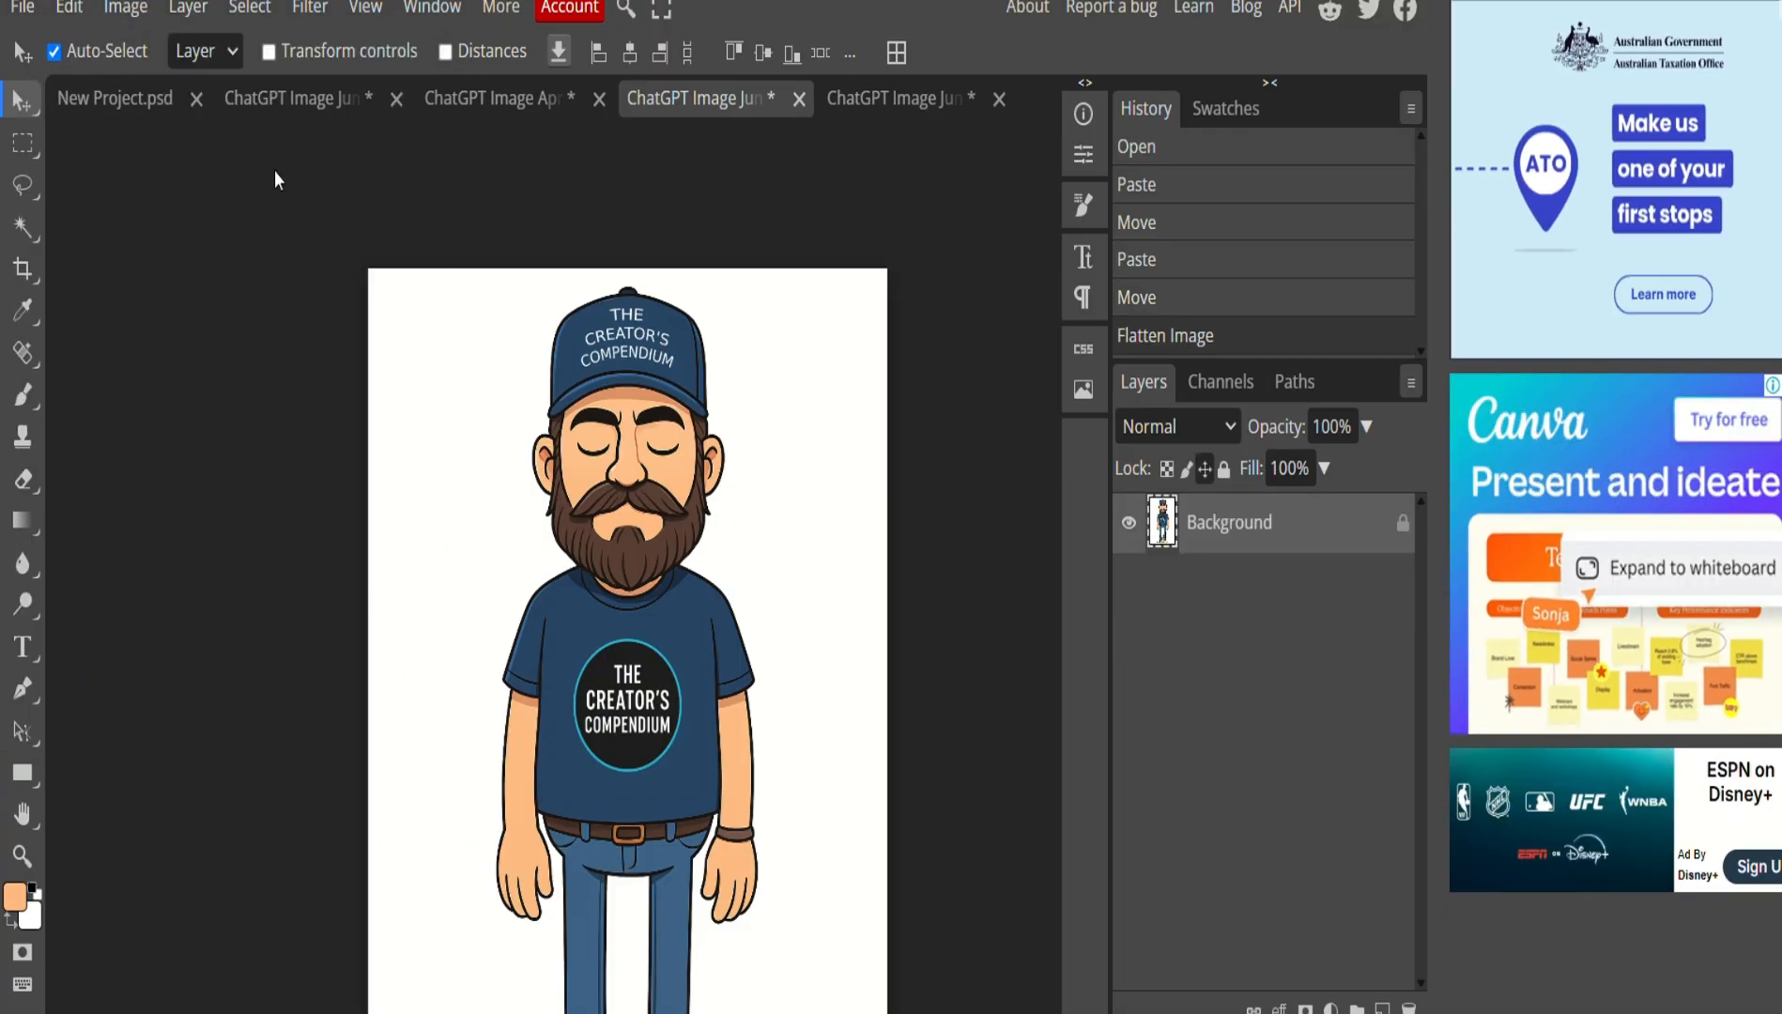
Export the blinking pose as the PNG file JD_blinking.
{"action": "left_click", "coordinate": [22, 7]}
{"action": "mouse_move", "coordinate": [162, 425]}
{"action": "left_click", "coordinate": [249, 422]}
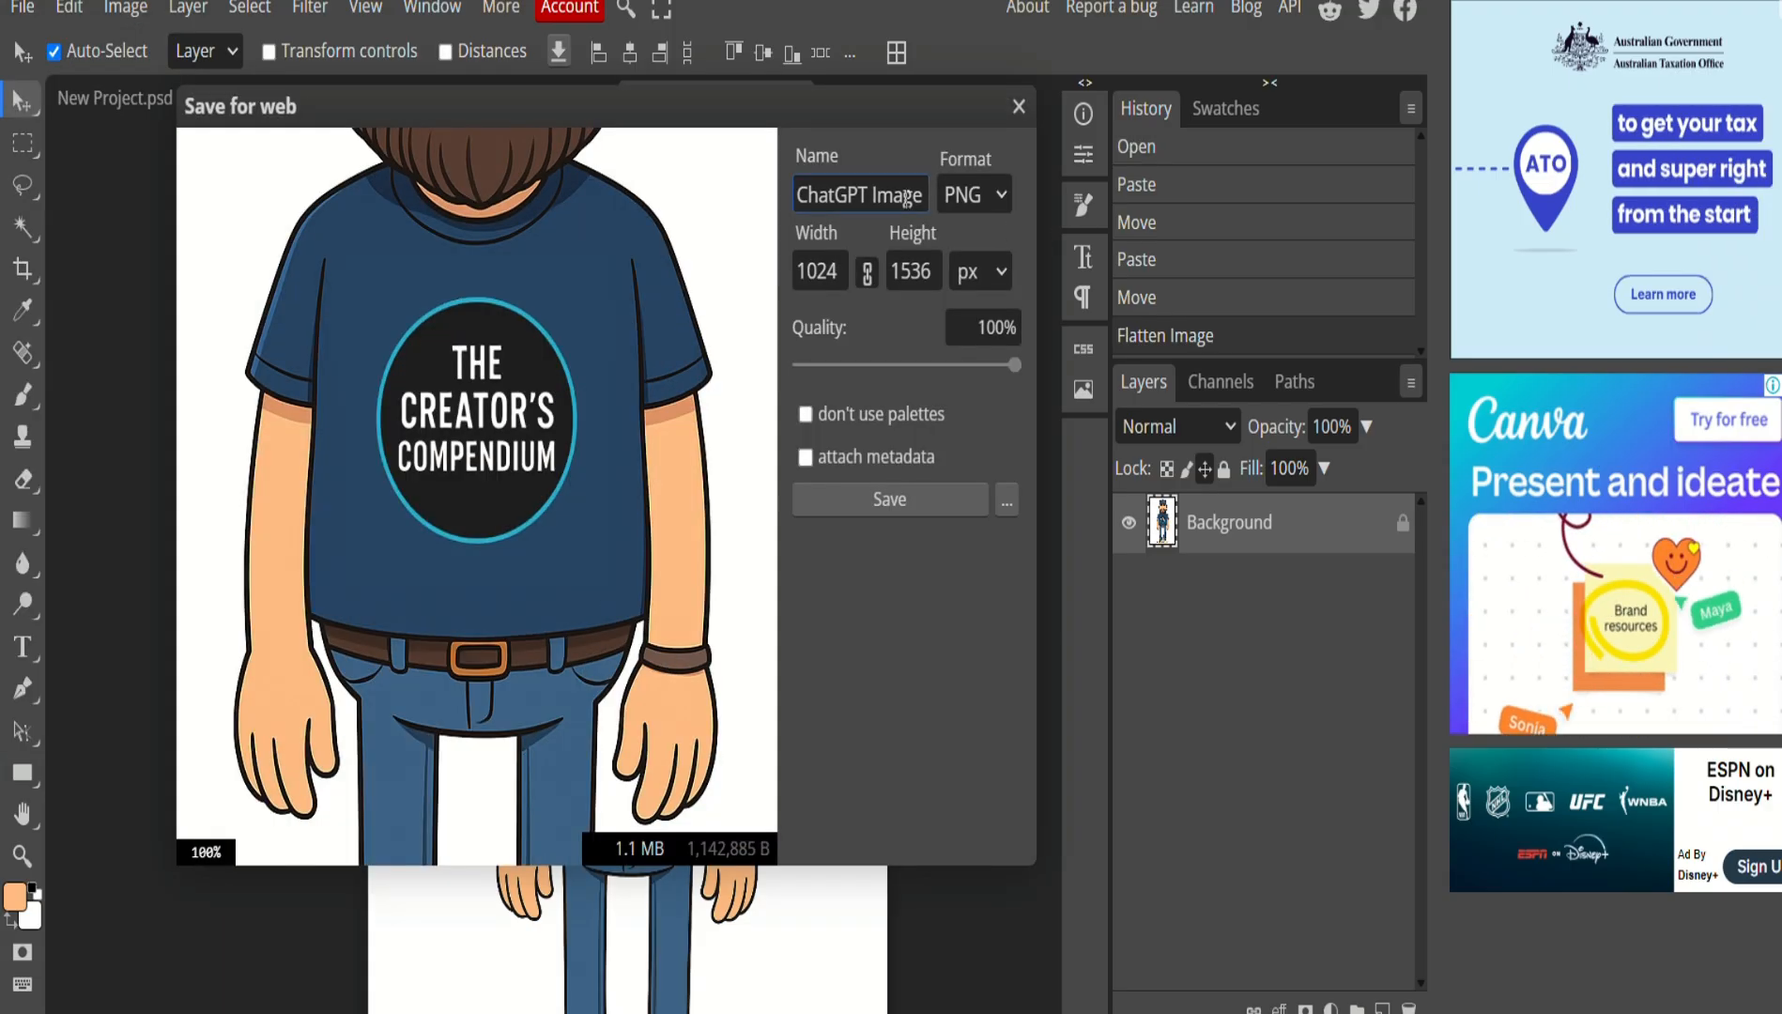
{"action": "type", "text": "JD"}
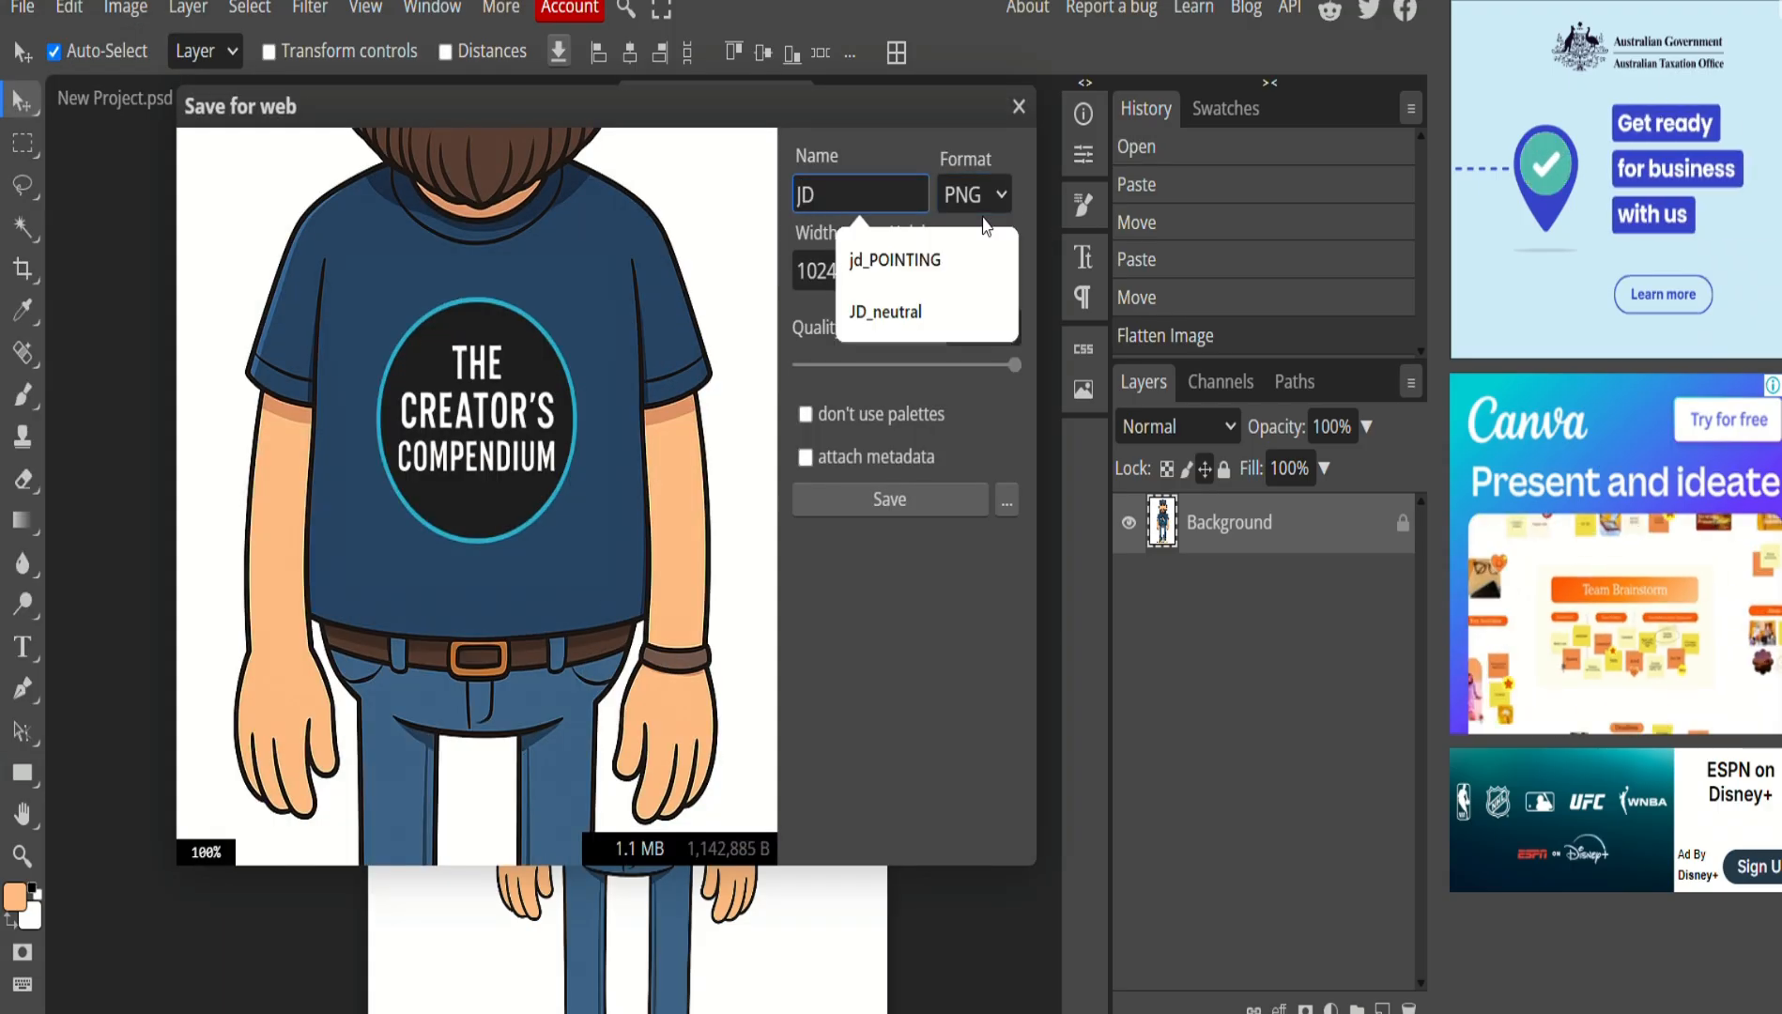
{"action": "type", "text": "_blinking"}
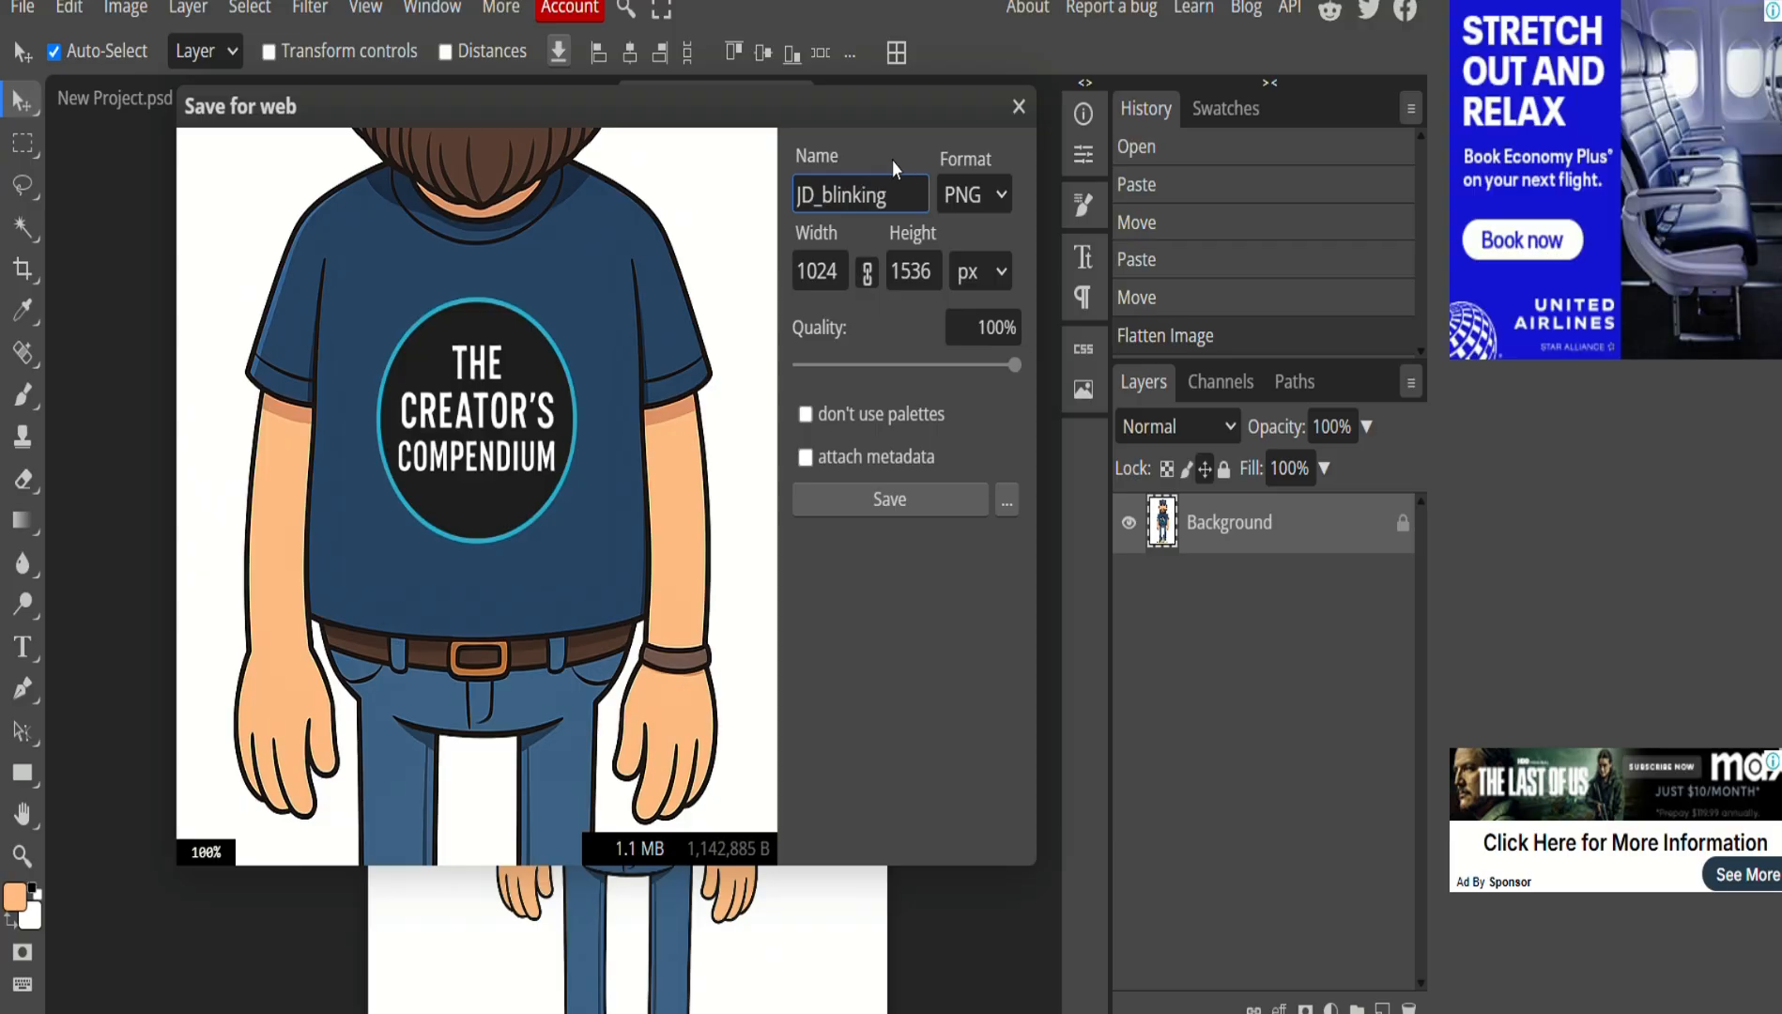
{"action": "left_click", "coordinate": [922, 507]}
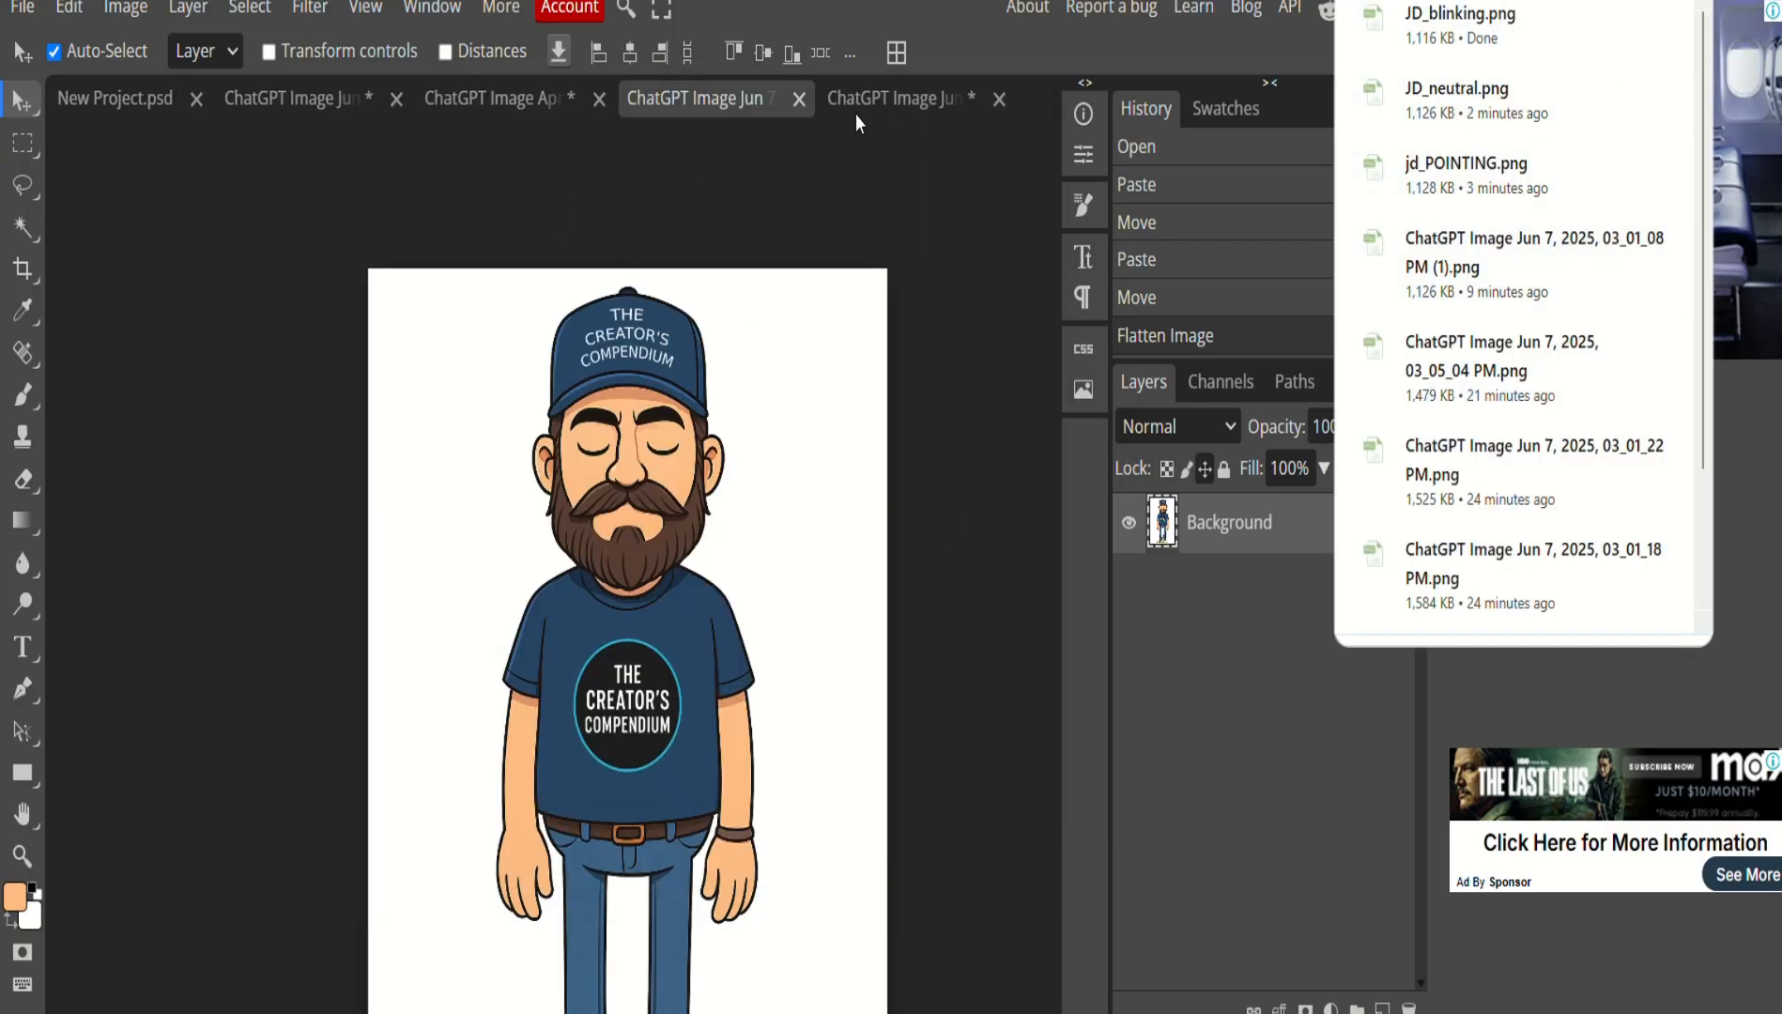
Undo the flatten and delete the two eyelid layers to reopen the eyes.
{"action": "left_click", "coordinate": [70, 10]}
{"action": "left_click", "coordinate": [103, 47]}
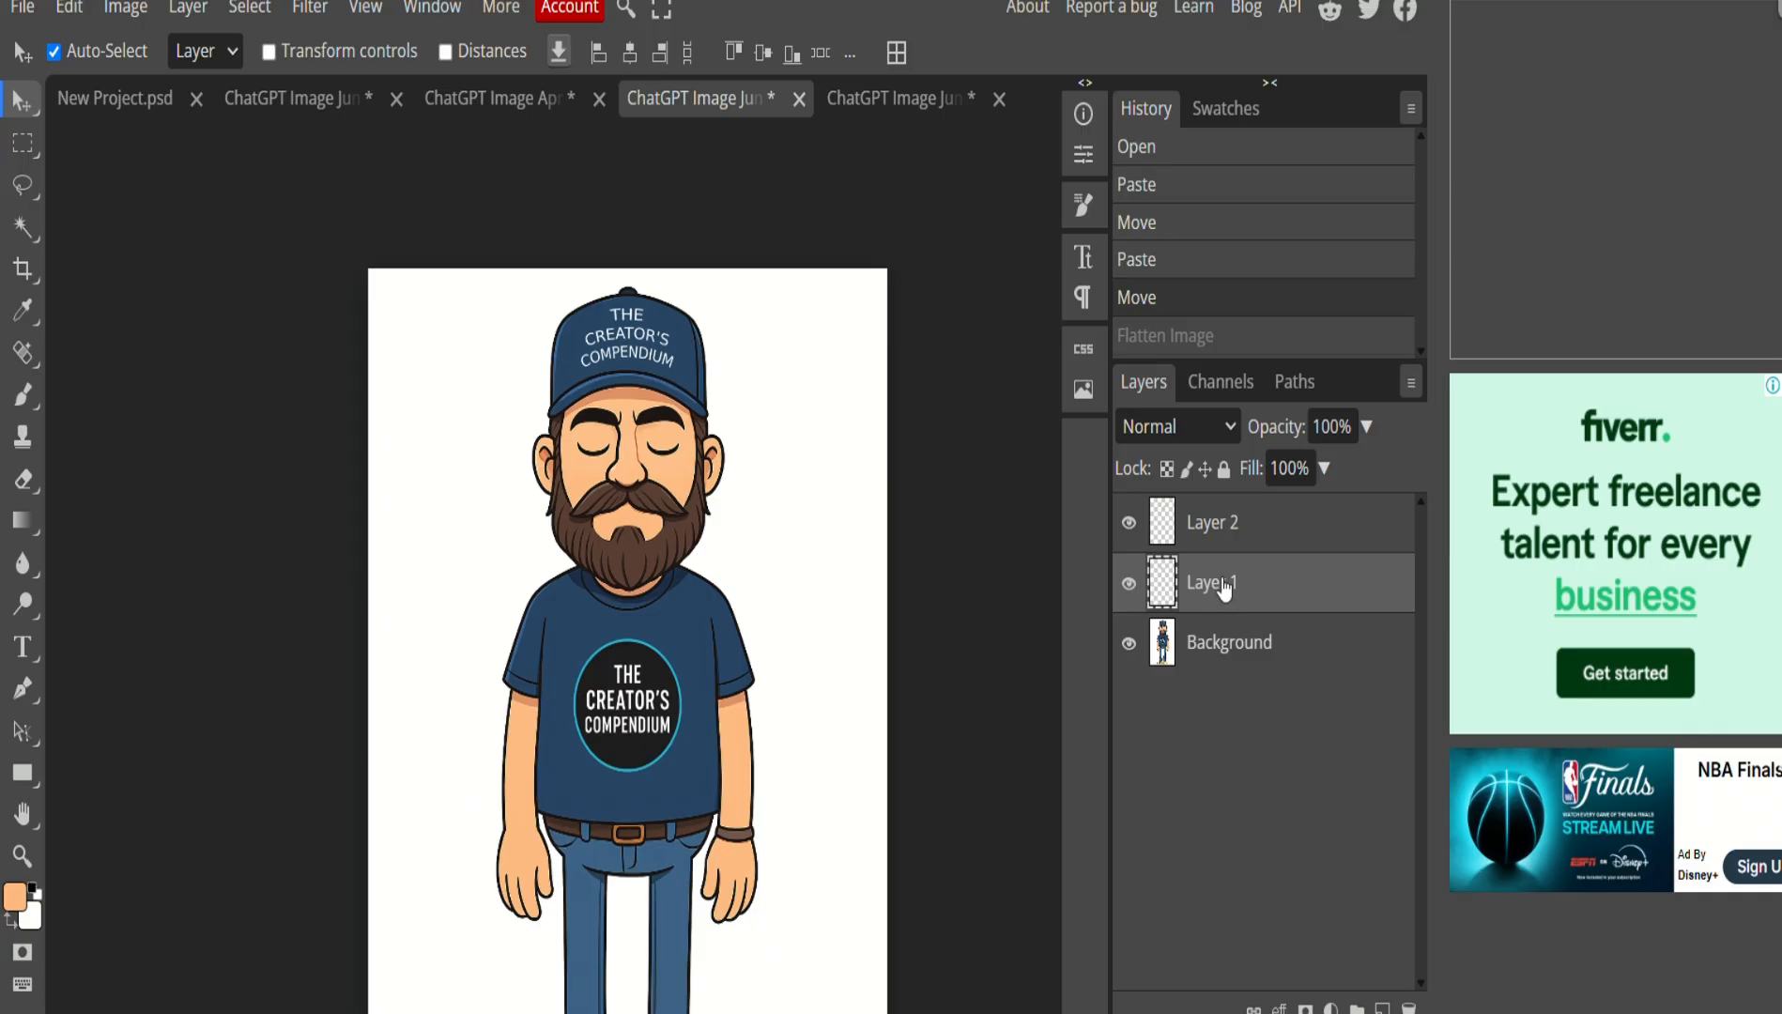
{"action": "key", "text": "Delete"}
{"action": "key", "text": "Delete"}
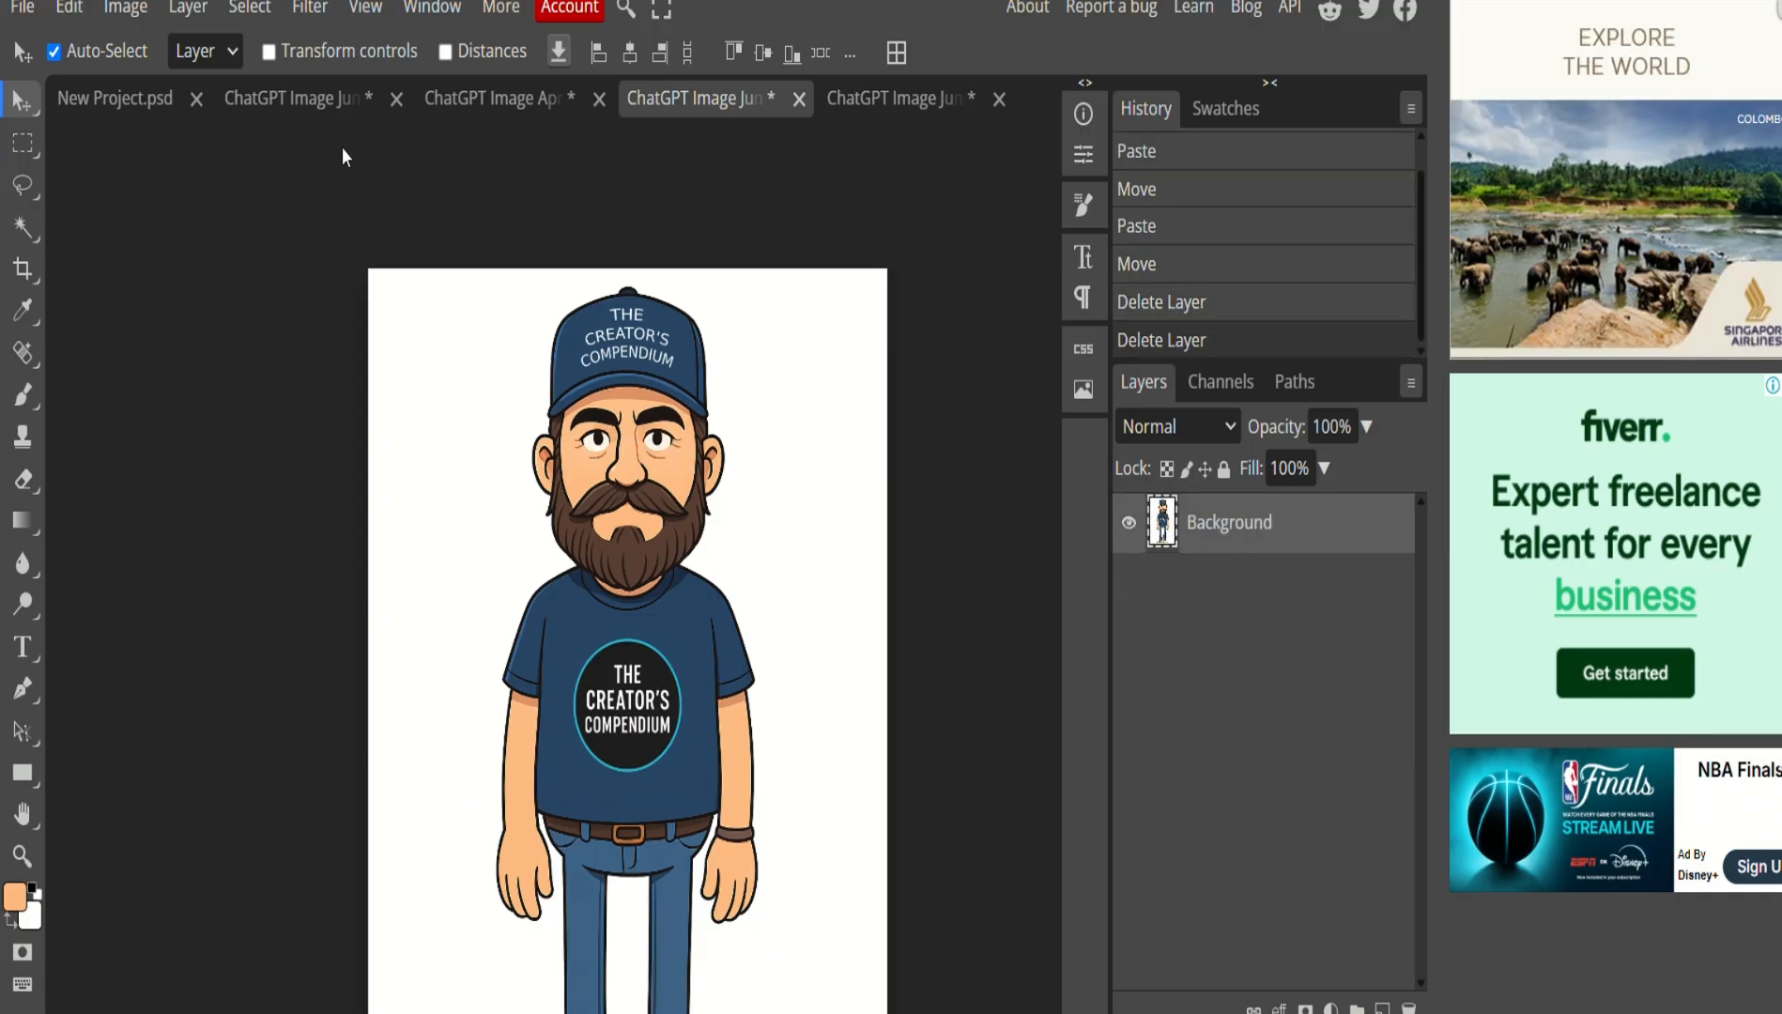
Open the file chooser and pick the ChatGPT Image Jun 7, 2025, 03_05_04 PM file.
{"action": "left_click", "coordinate": [34, 9]}
{"action": "left_click", "coordinate": [111, 105]}
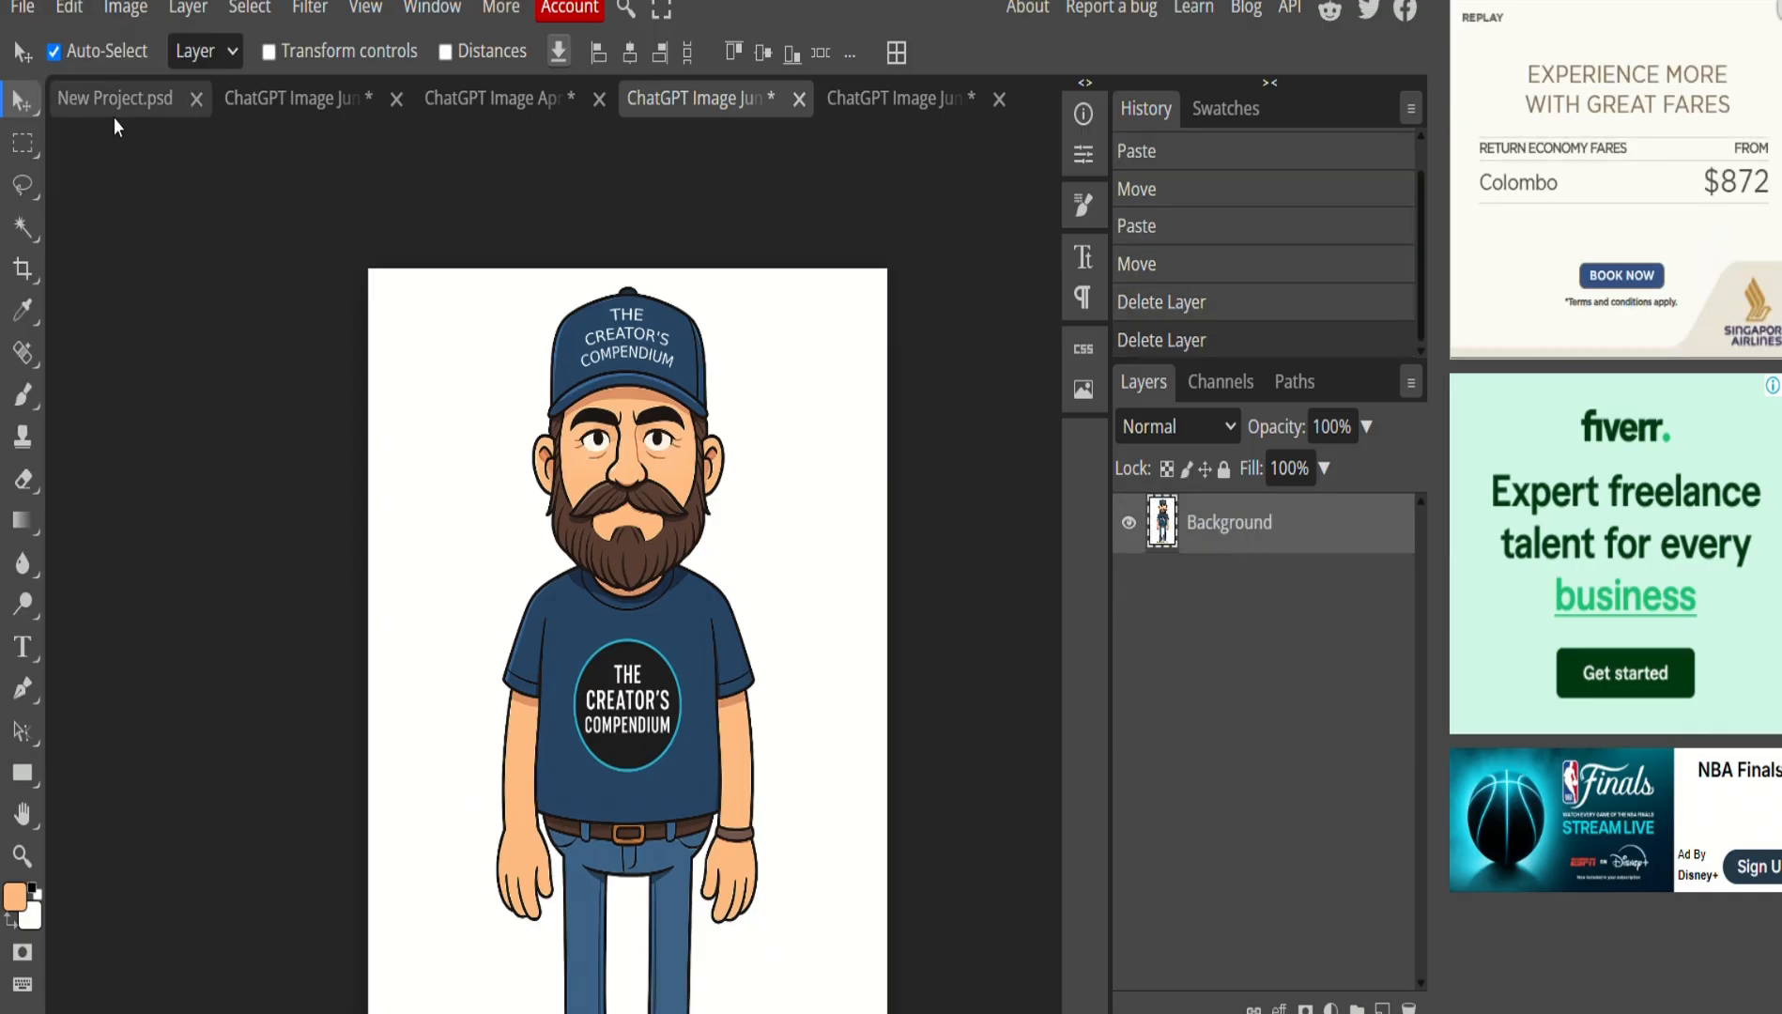
{"action": "left_click", "coordinate": [926, 299]}
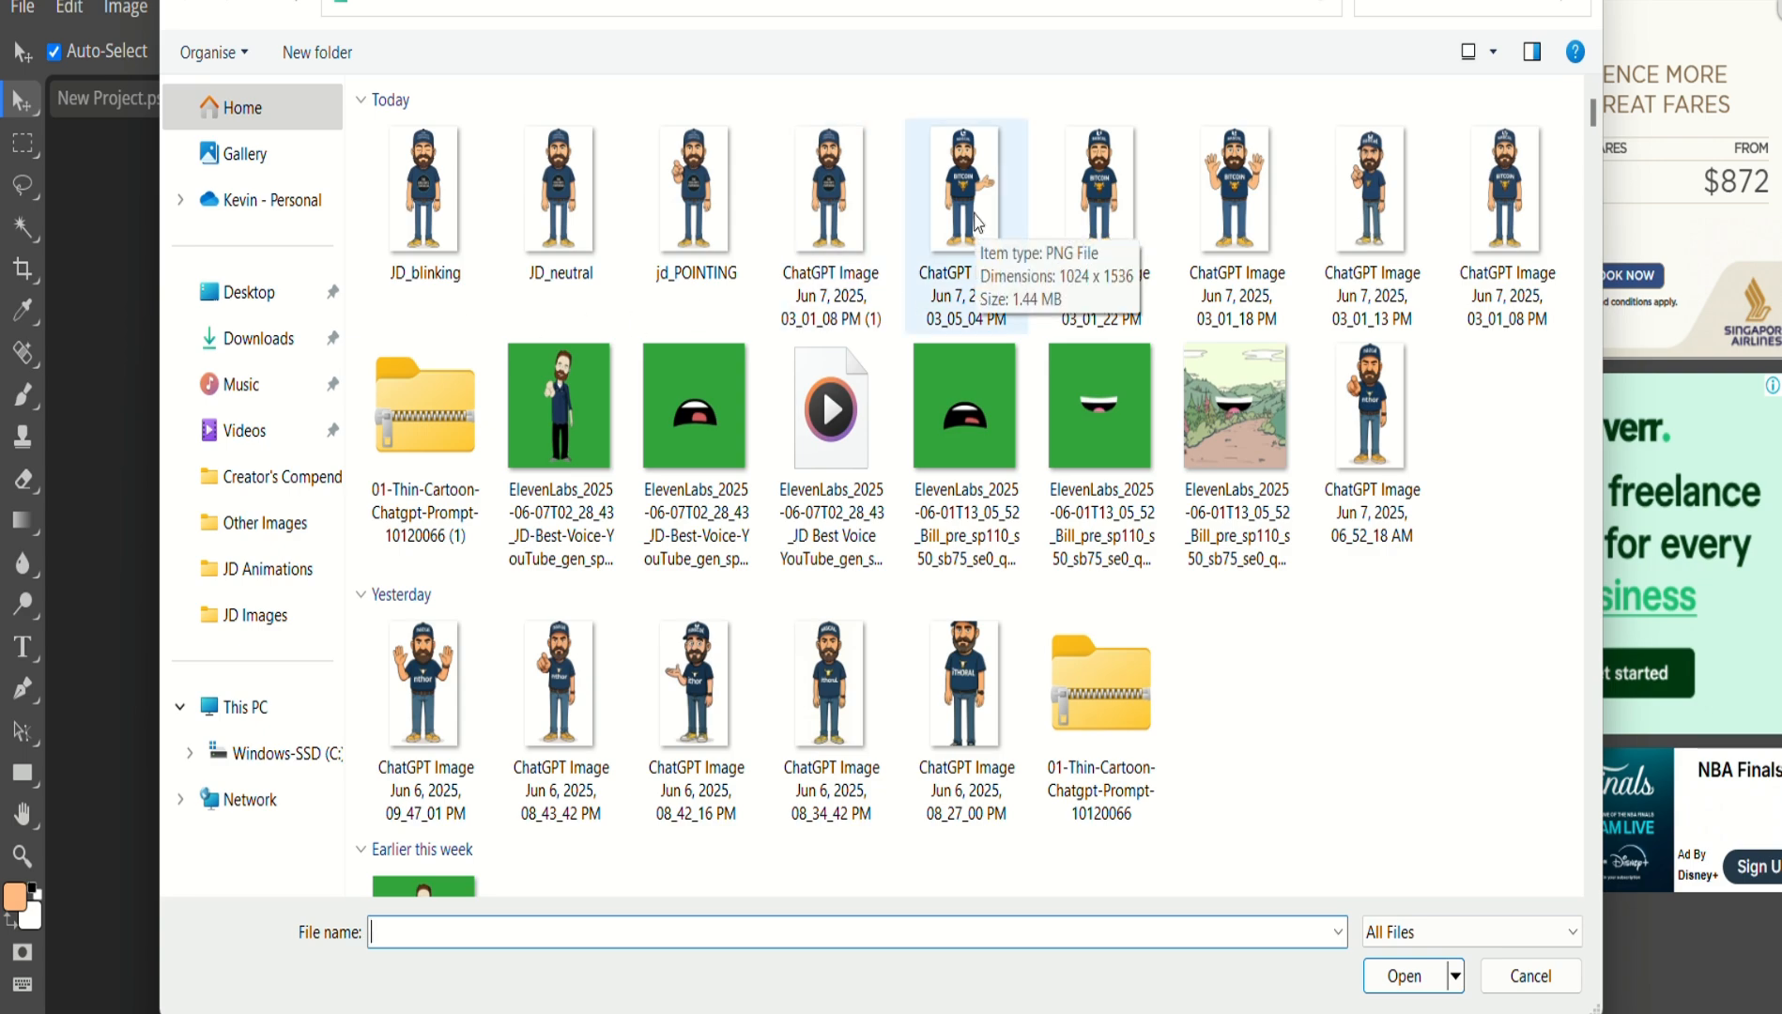
Open the 03_05_04 PM image and lasso the outstretched hand.
{"action": "key", "text": "Return"}
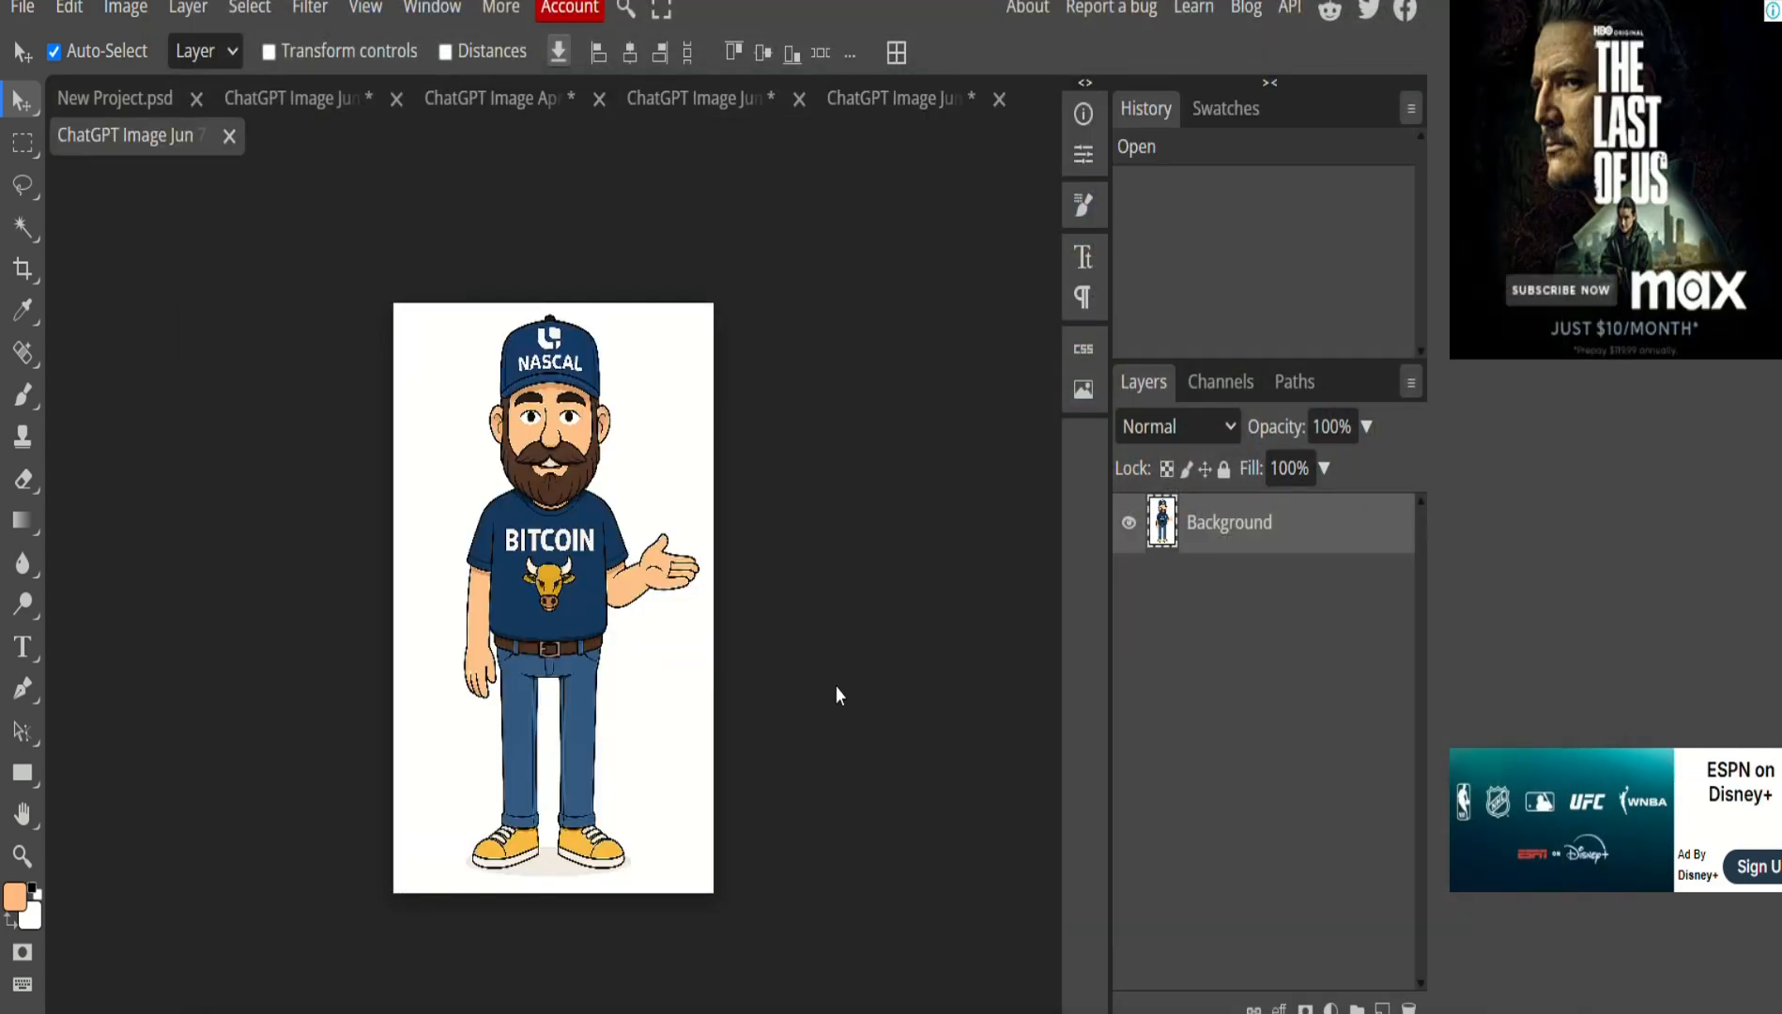
{"action": "scroll", "coordinate": [589, 554], "scroll_direction": "up", "scroll_amount": 3}
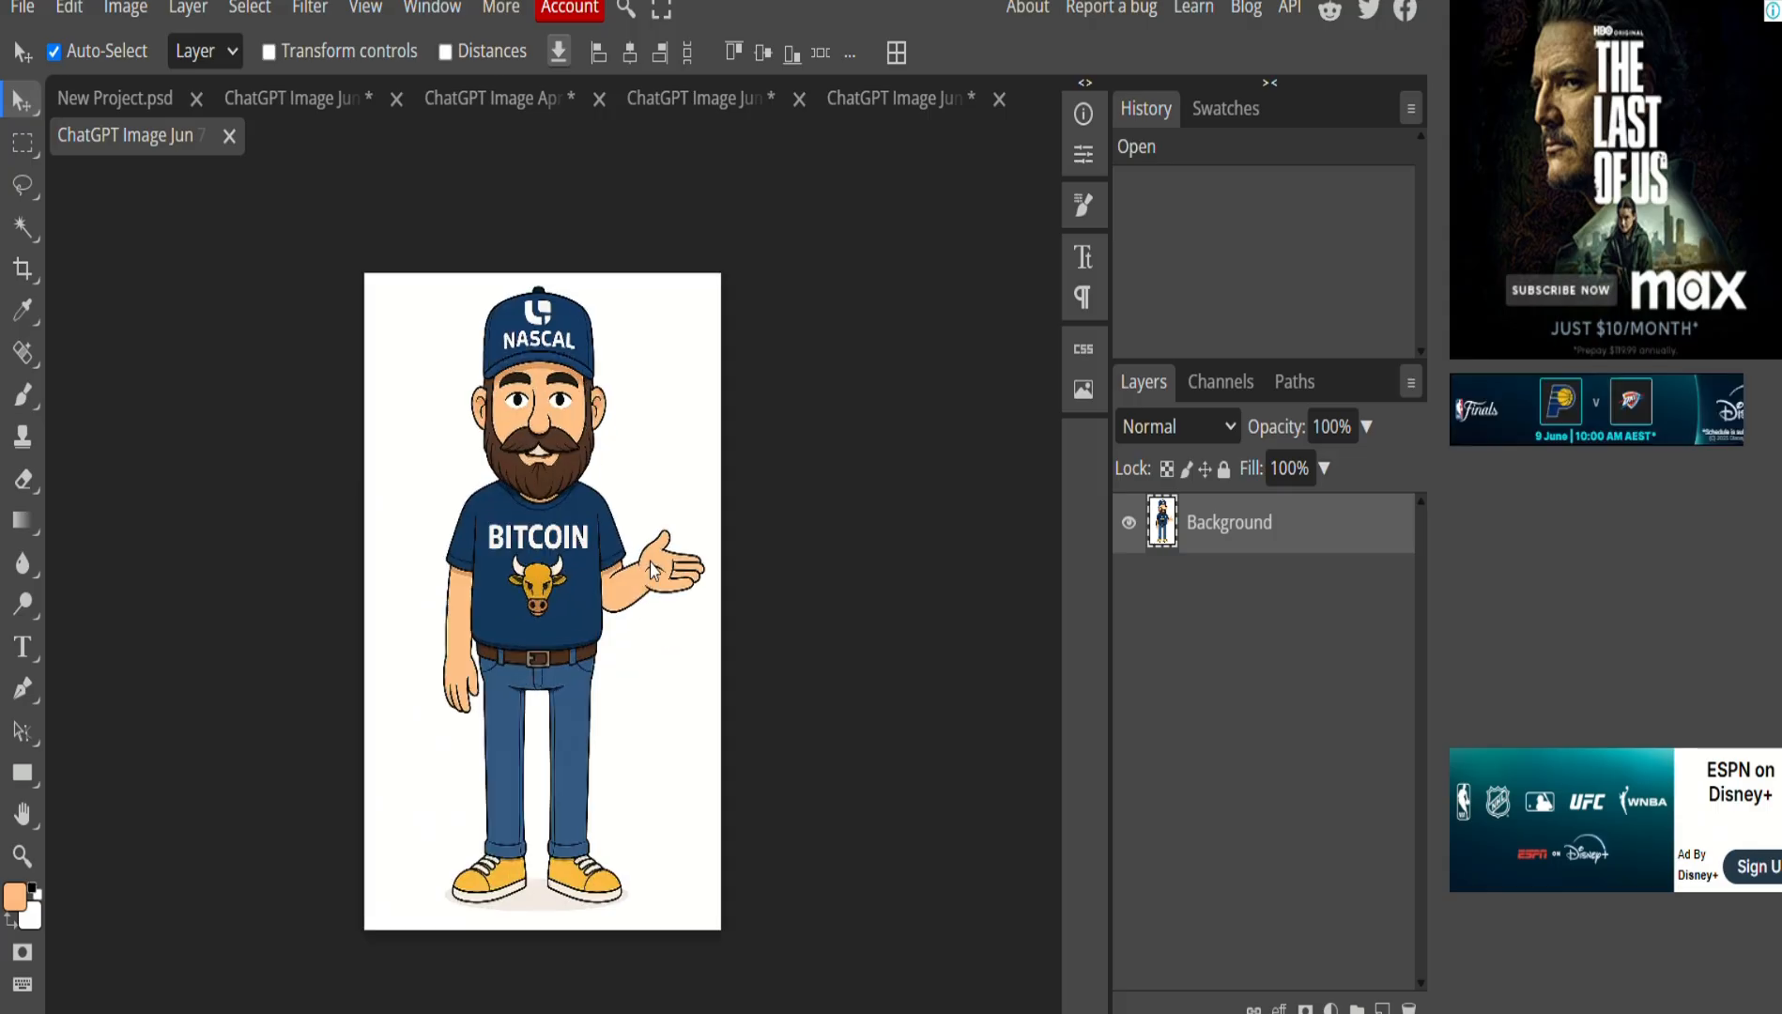
{"action": "key", "text": "l"}
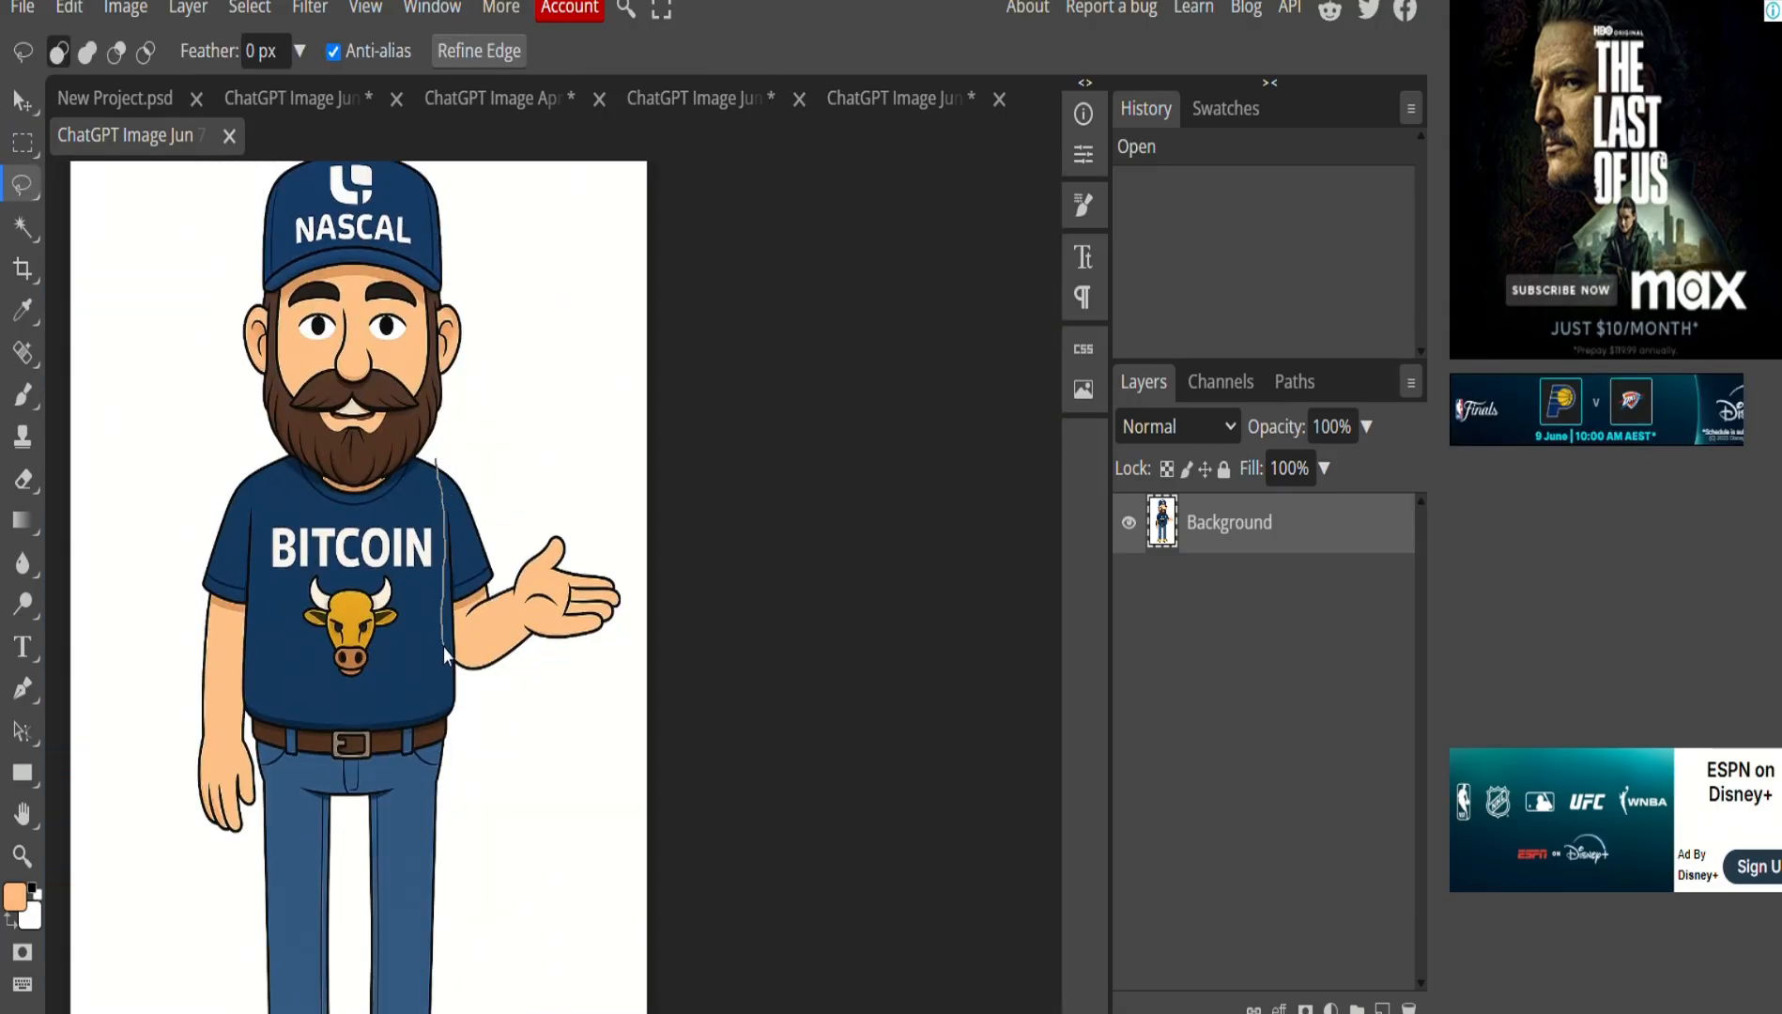
{"action": "mouse_move", "coordinate": [619, 643]}
{"action": "left_mouse_down"}
{"action": "mouse_move", "coordinate": [630, 577]}
{"action": "mouse_move", "coordinate": [508, 452]}
{"action": "mouse_move", "coordinate": [441, 460]}
{"action": "left_mouse_up"}
Paste the copied hand into the Creator's Compendium document as a new layer.
{"action": "left_click", "coordinate": [867, 98]}
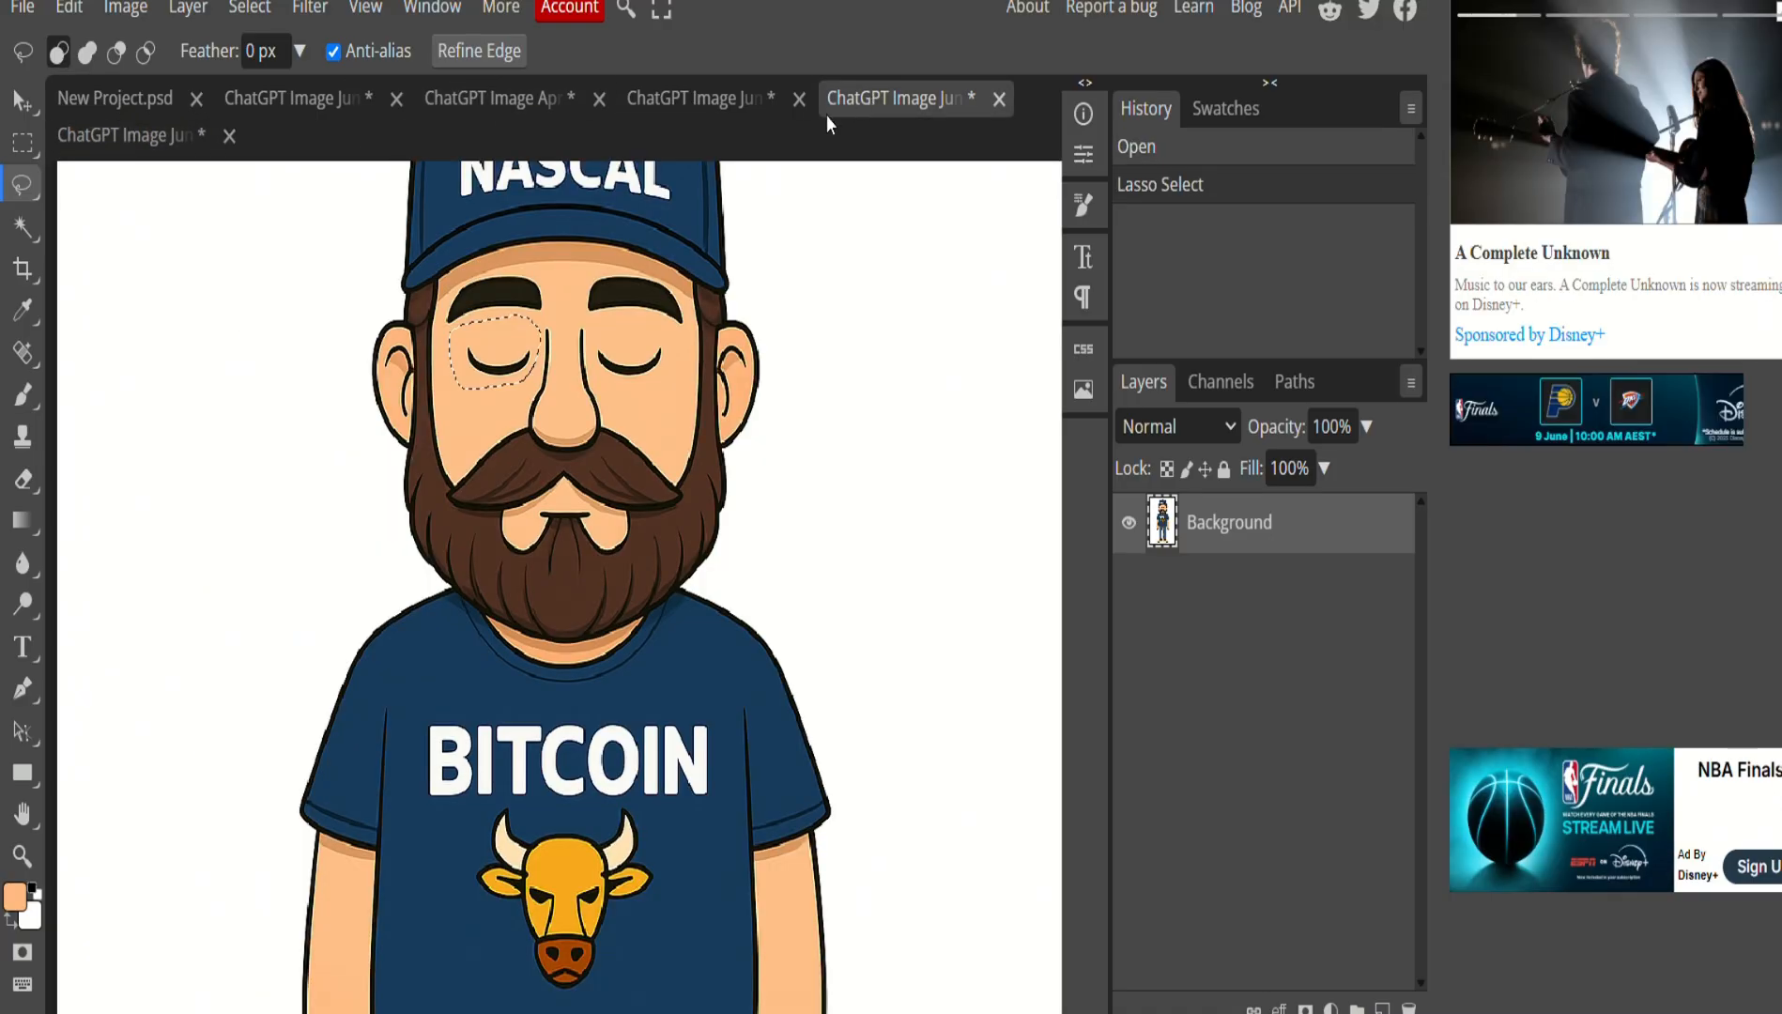
{"action": "left_click", "coordinate": [849, 483]}
{"action": "scroll", "coordinate": [843, 510], "scroll_direction": "up", "scroll_amount": 3}
{"action": "scroll", "coordinate": [826, 493], "scroll_direction": "down", "scroll_amount": 3}
{"action": "left_click", "coordinate": [704, 98]}
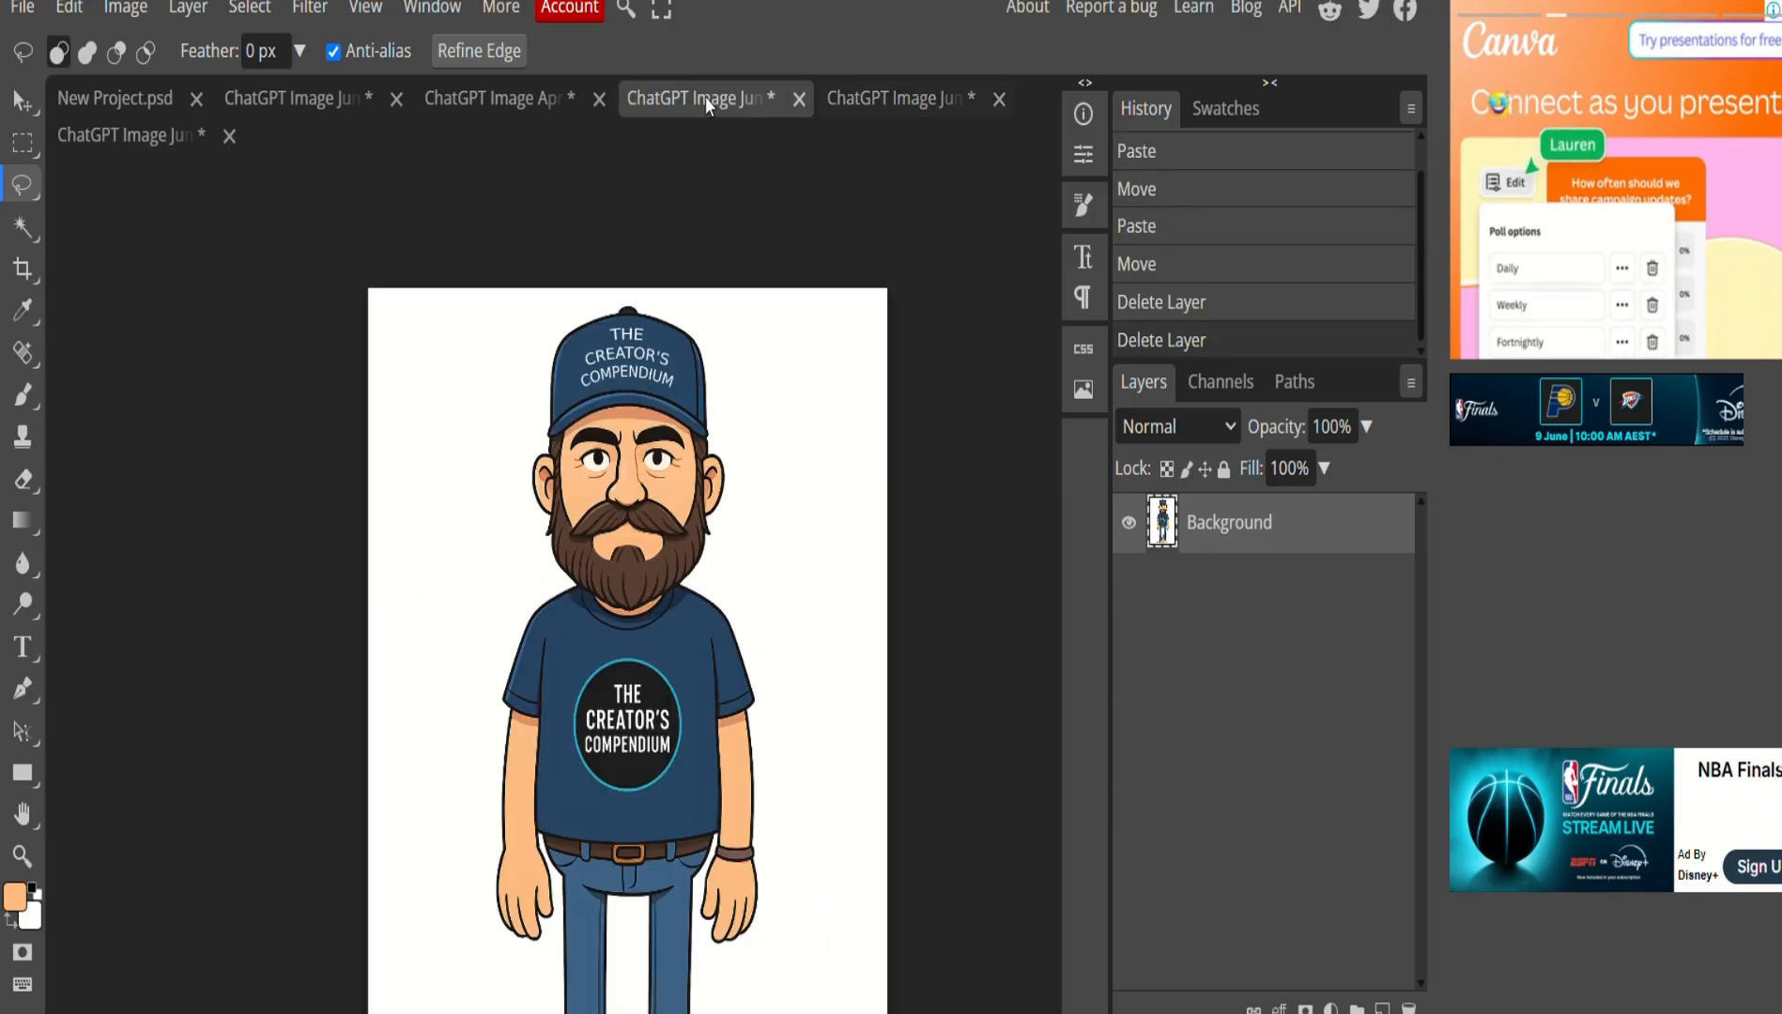
{"action": "scroll", "coordinate": [718, 582], "scroll_direction": "right", "scroll_amount": 3}
{"action": "scroll", "coordinate": [384, 672], "scroll_direction": "left", "scroll_amount": 1}
{"action": "scroll", "coordinate": [430, 664], "scroll_direction": "right", "scroll_amount": 1}
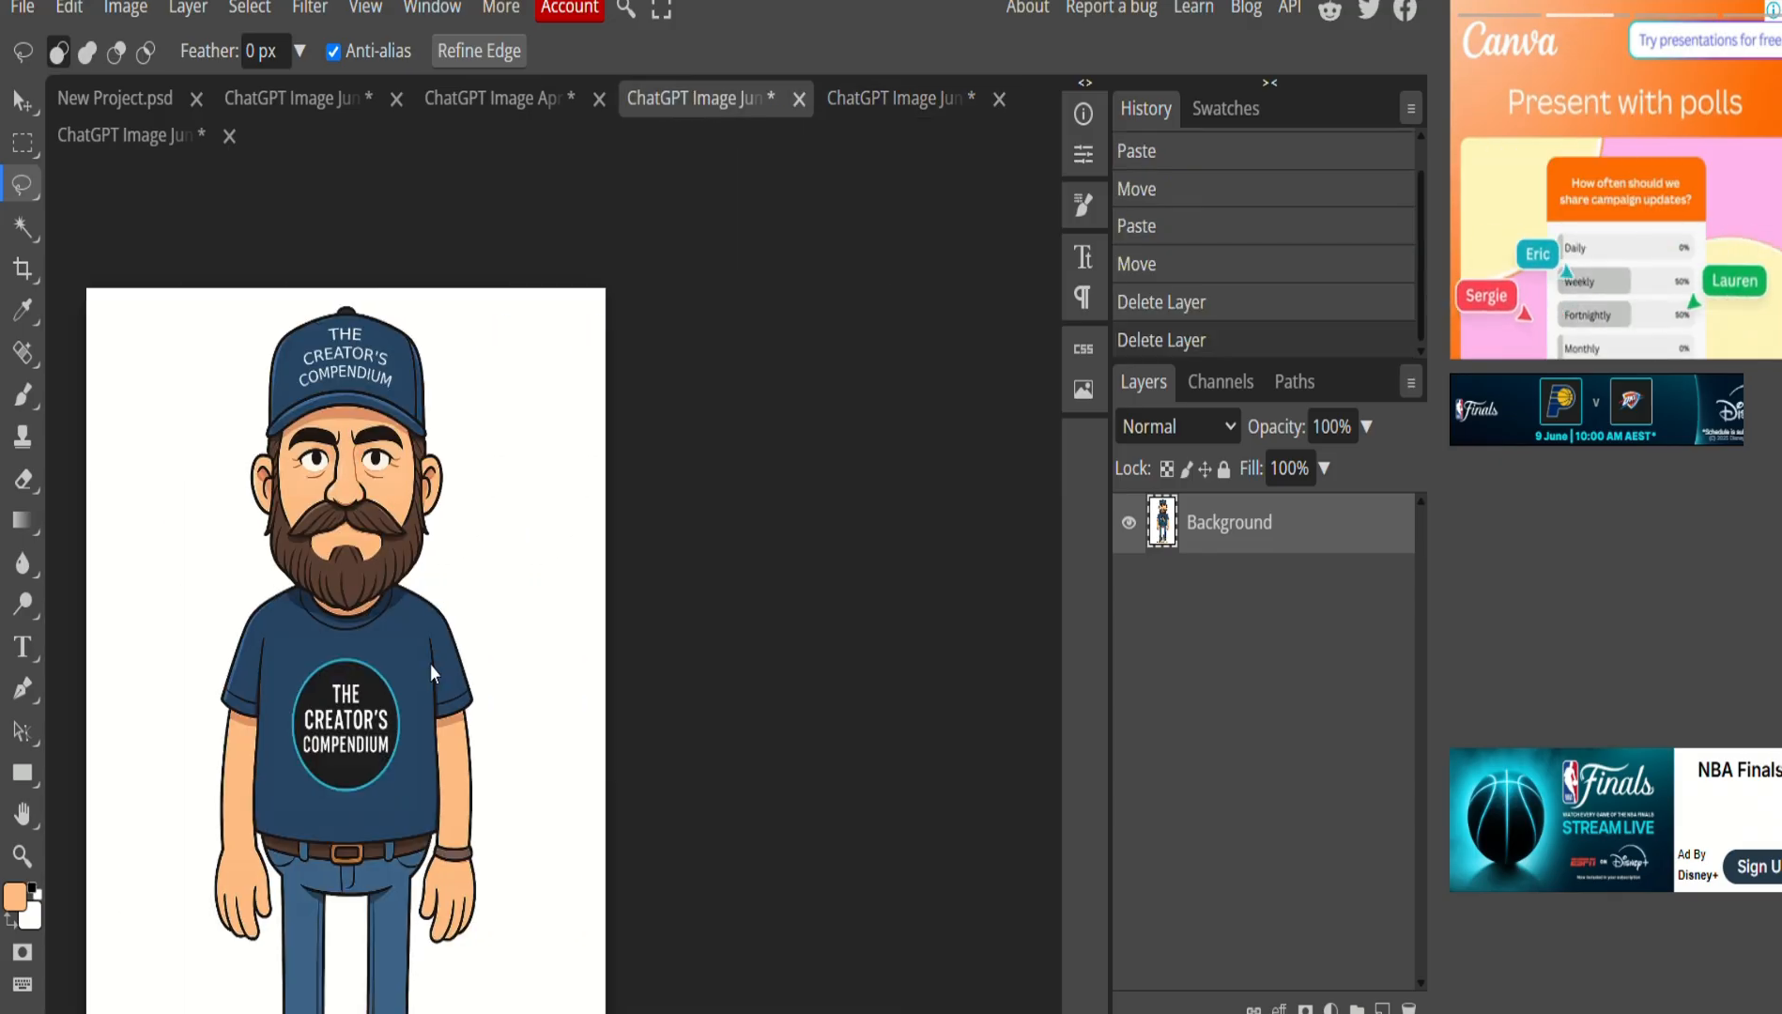
{"action": "scroll", "coordinate": [430, 664], "scroll_direction": "left", "scroll_amount": 1}
{"action": "scroll", "coordinate": [430, 663], "scroll_direction": "down", "scroll_amount": 2}
{"action": "scroll", "coordinate": [434, 662], "scroll_direction": "up", "scroll_amount": 4}
{"action": "scroll", "coordinate": [563, 697], "scroll_direction": "down", "scroll_amount": 1}
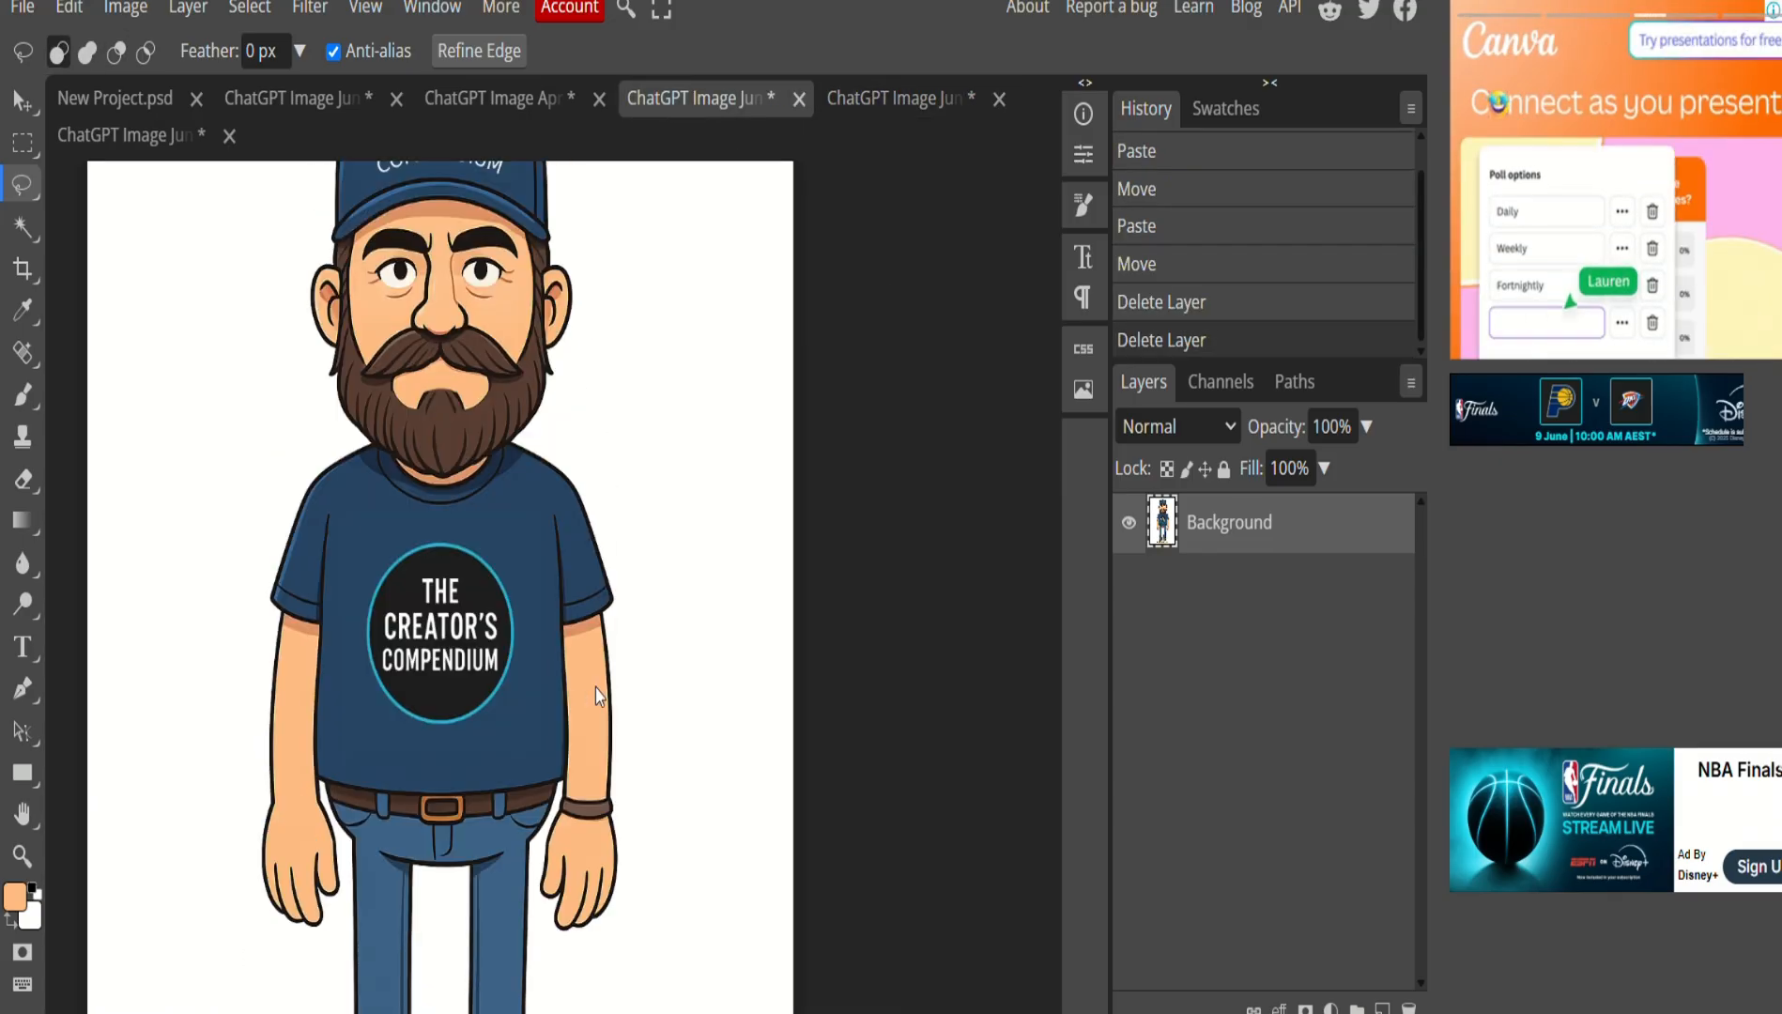
{"action": "key", "text": "ctrl+v"}
Move Layer 1 so the pasted hand meets the shoulder, then select the Background layer with the Lasso.
{"action": "left_click", "coordinate": [22, 104]}
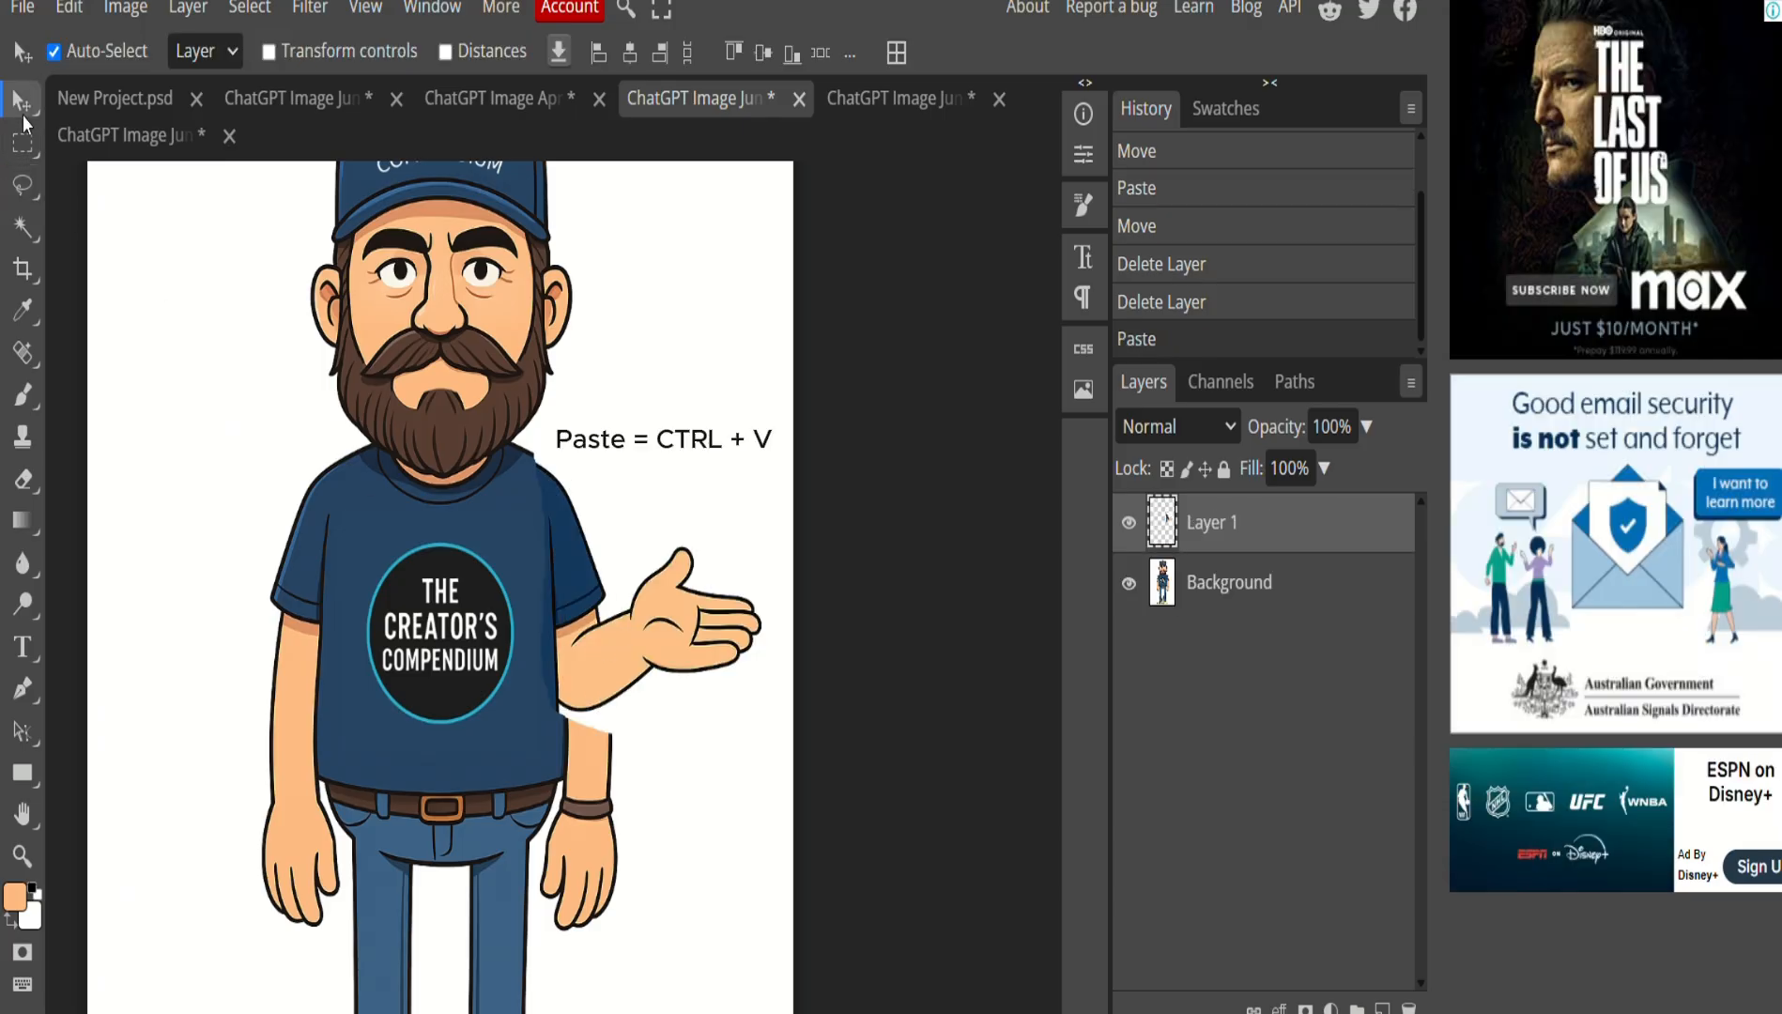
{"action": "left_click_drag", "start_coordinate": [589, 632], "coordinate": [599, 632]}
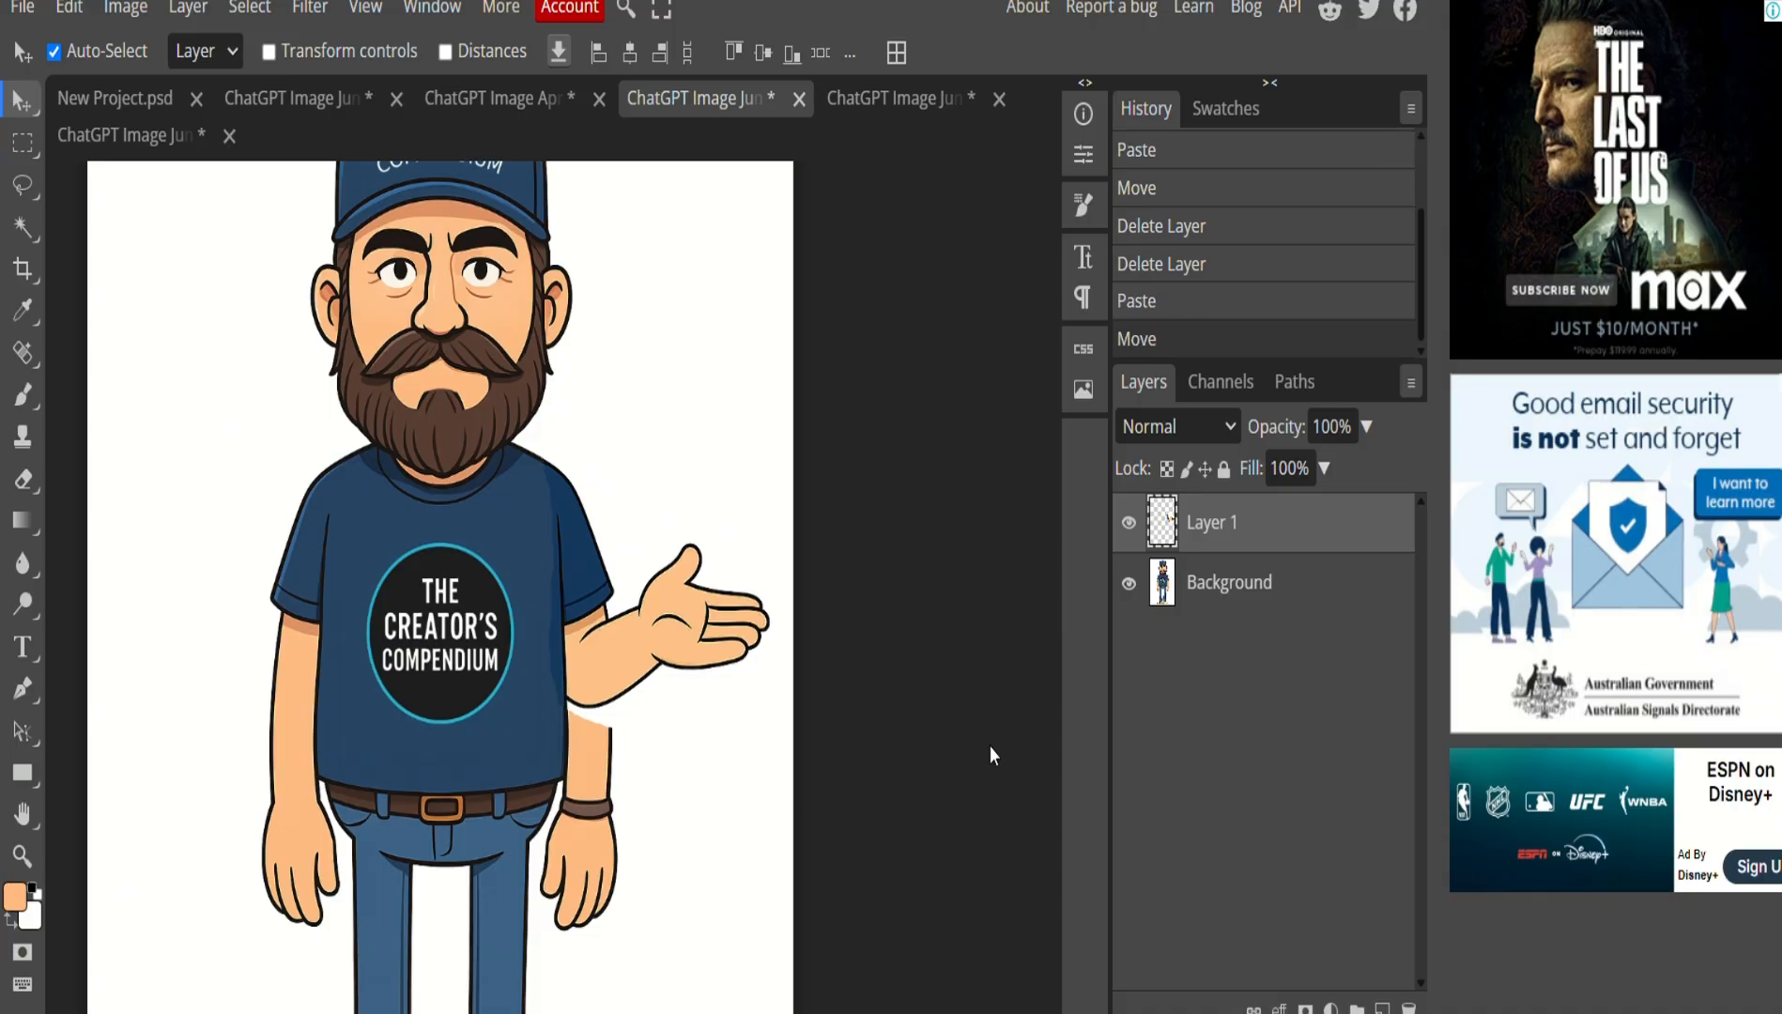
{"action": "left_click", "coordinate": [1241, 608]}
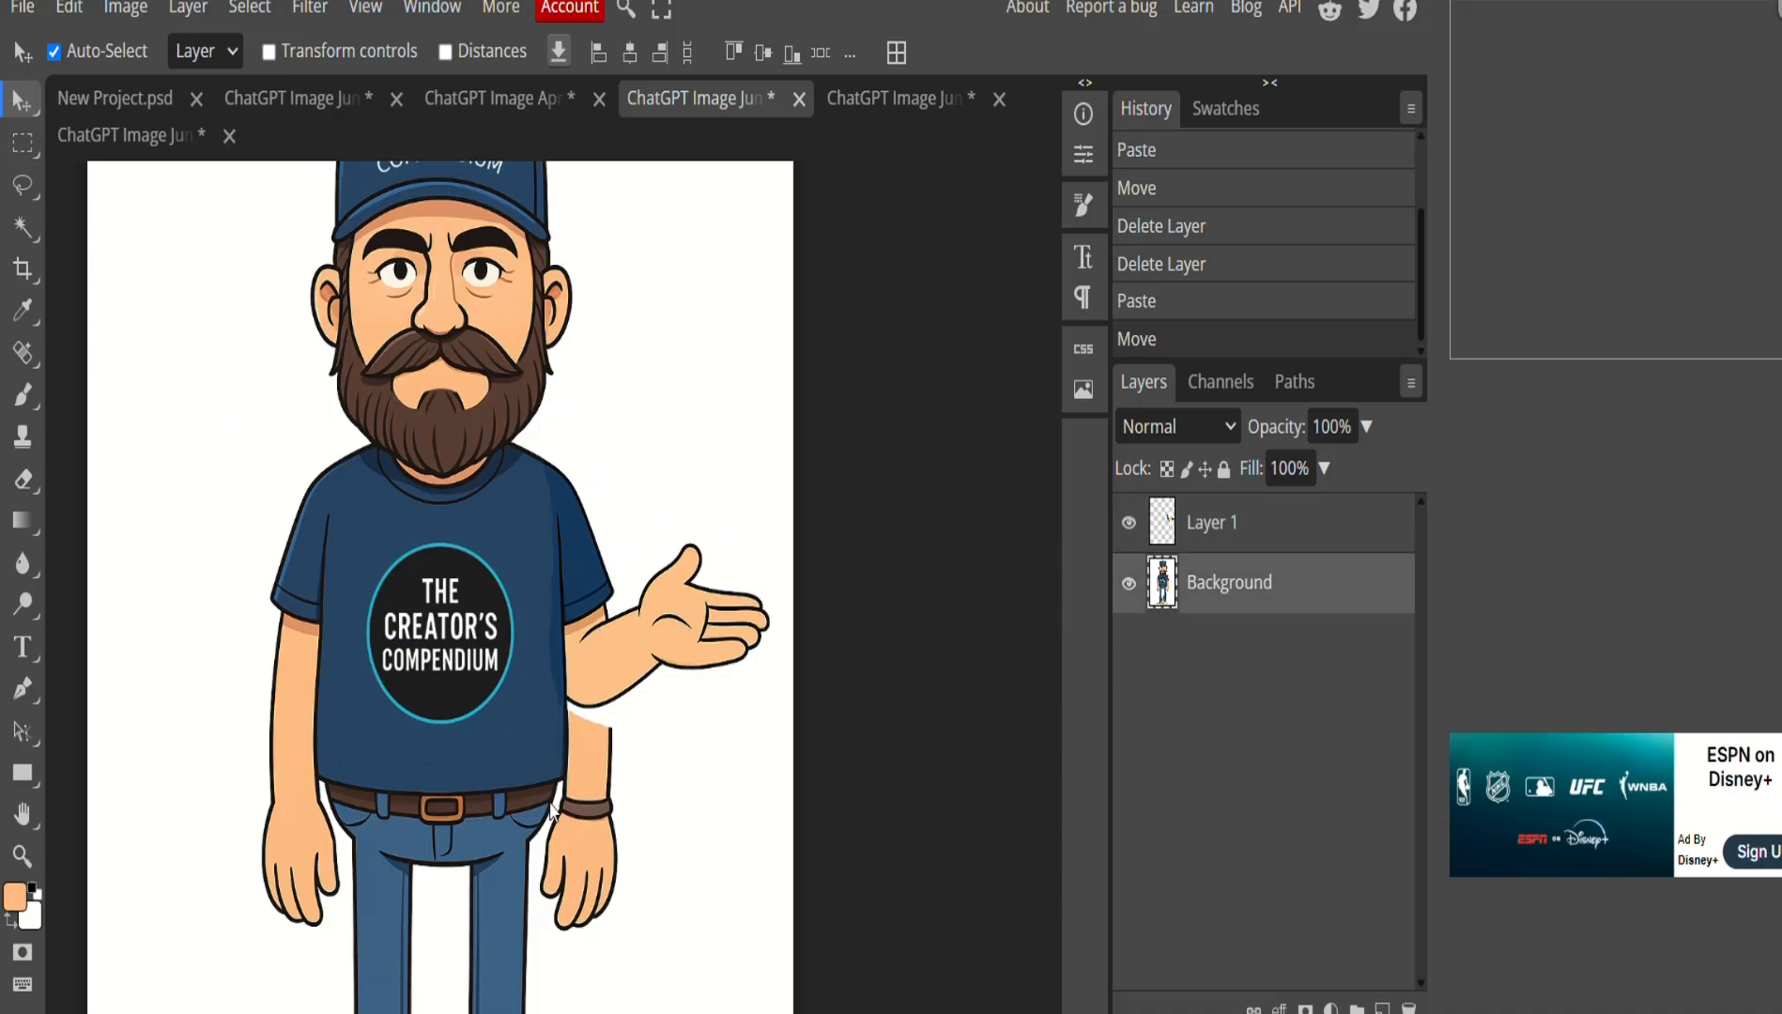
{"action": "key", "text": "l"}
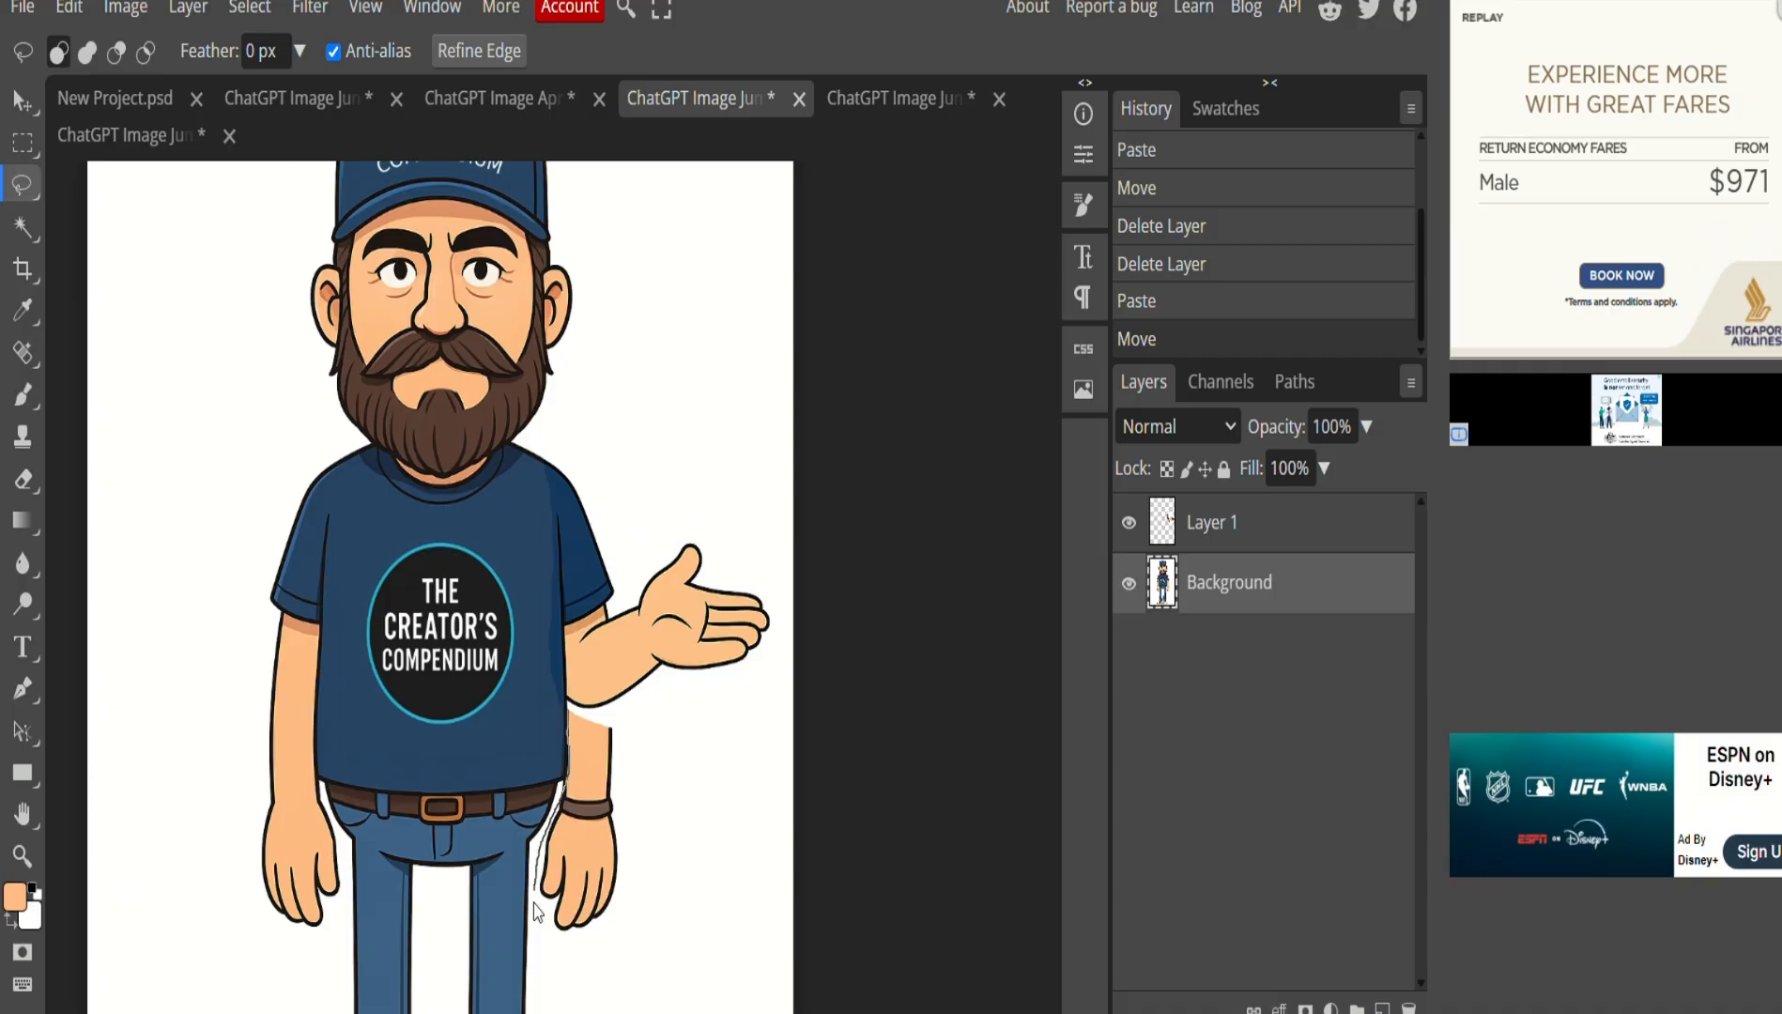
Fill the old hanging arm beside the shirt with white and deselect.
{"action": "left_click_drag", "start_coordinate": [606, 908], "coordinate": [631, 775]}
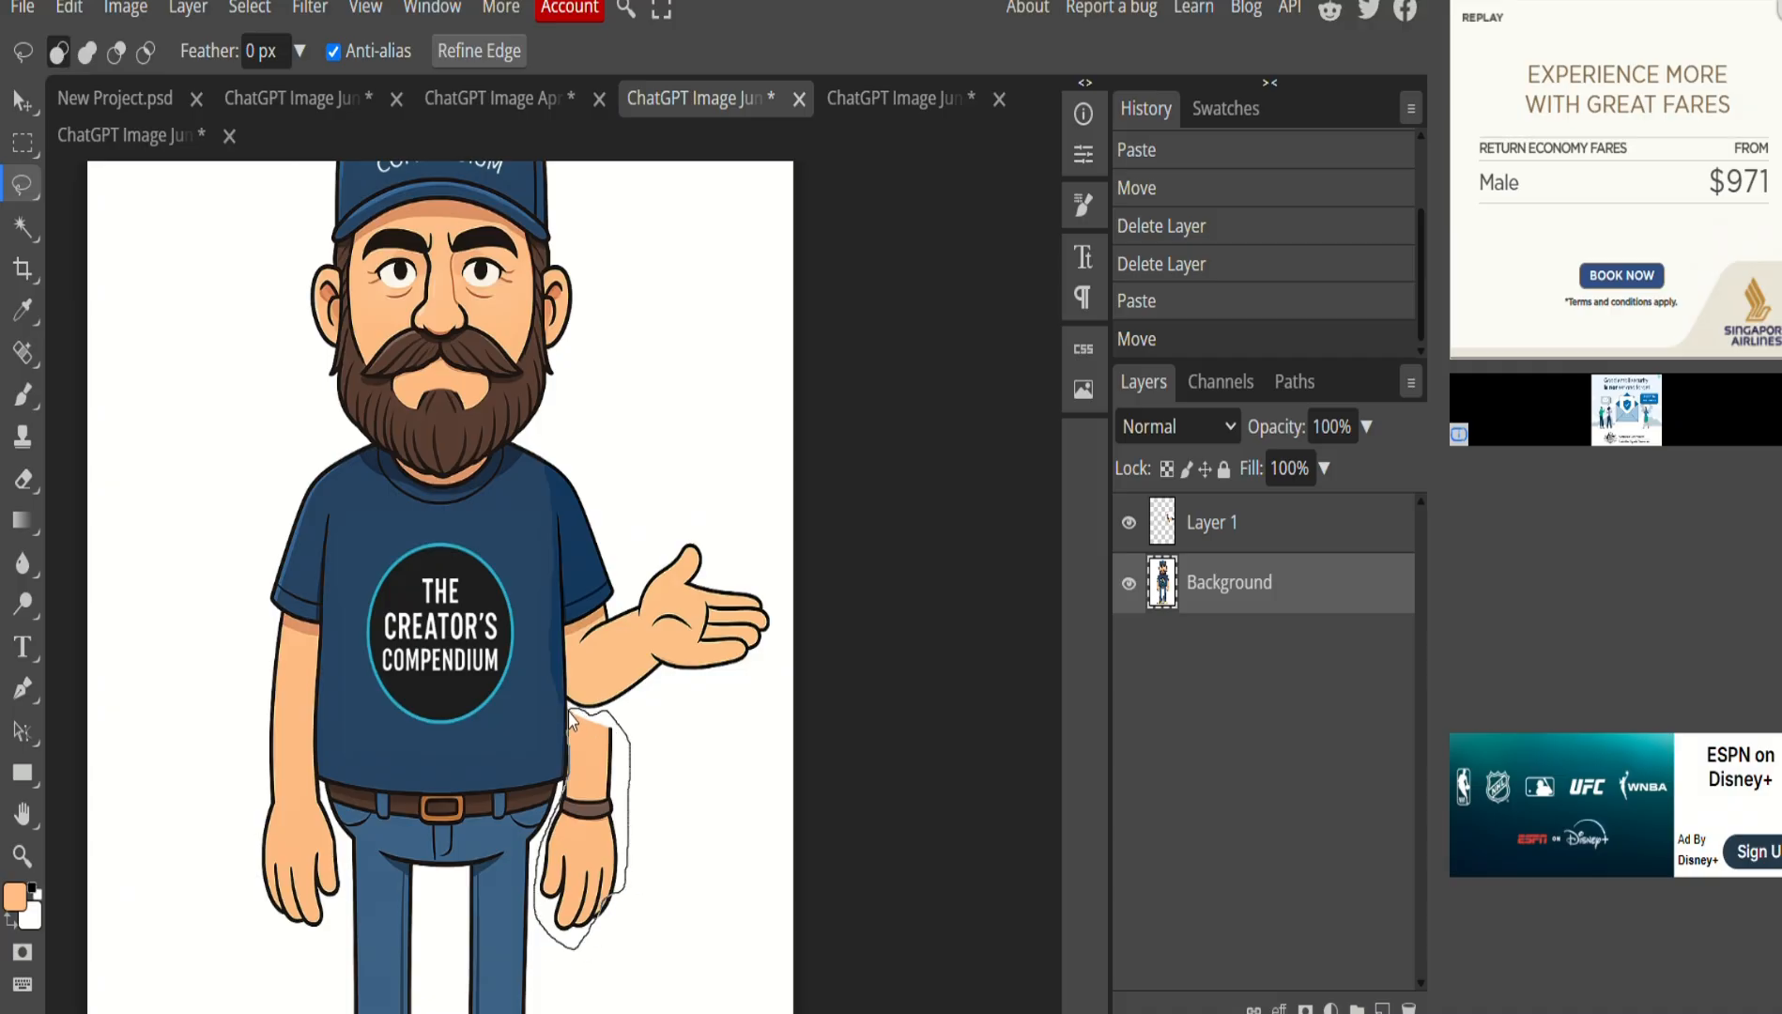
{"action": "left_click_drag", "start_coordinate": [571, 721], "coordinate": [570, 717]}
{"action": "left_click", "coordinate": [69, 7]}
{"action": "left_click", "coordinate": [141, 479]}
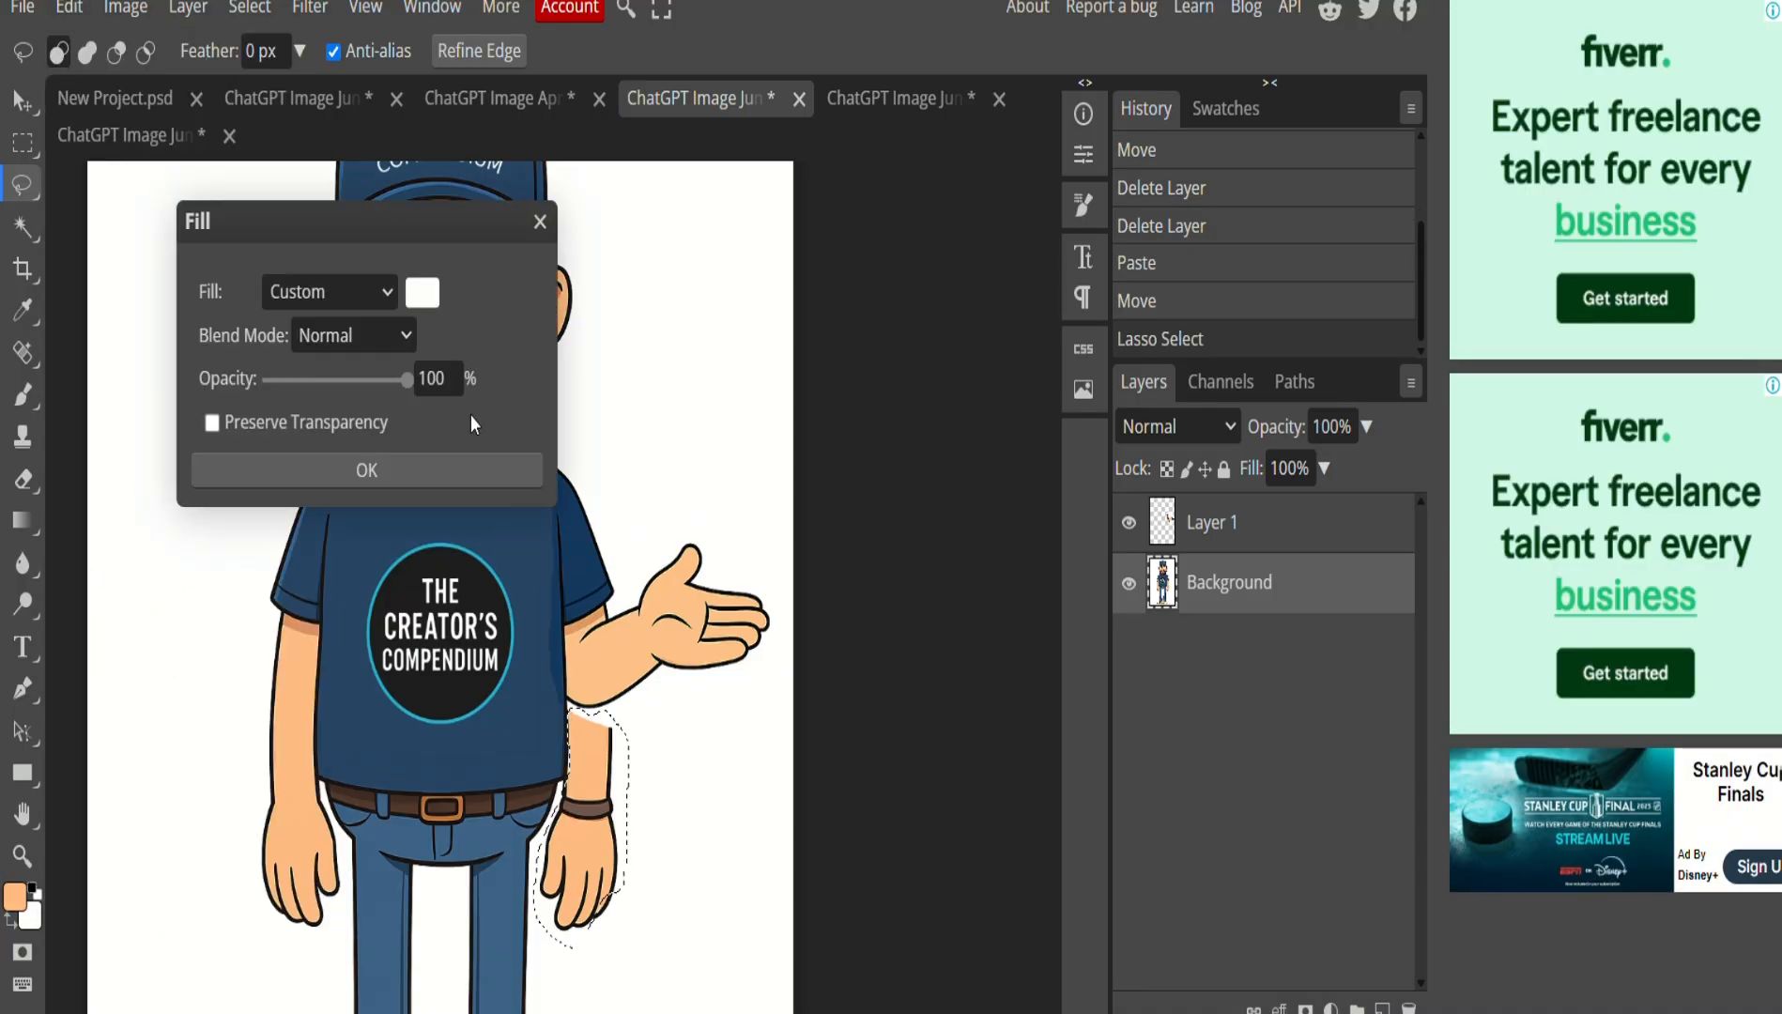
{"action": "left_click", "coordinate": [479, 470]}
{"action": "key", "text": "ctrl+d"}
Fill the leftover hand area below the arm with white.
{"action": "left_click_drag", "start_coordinate": [665, 853], "coordinate": [660, 824]}
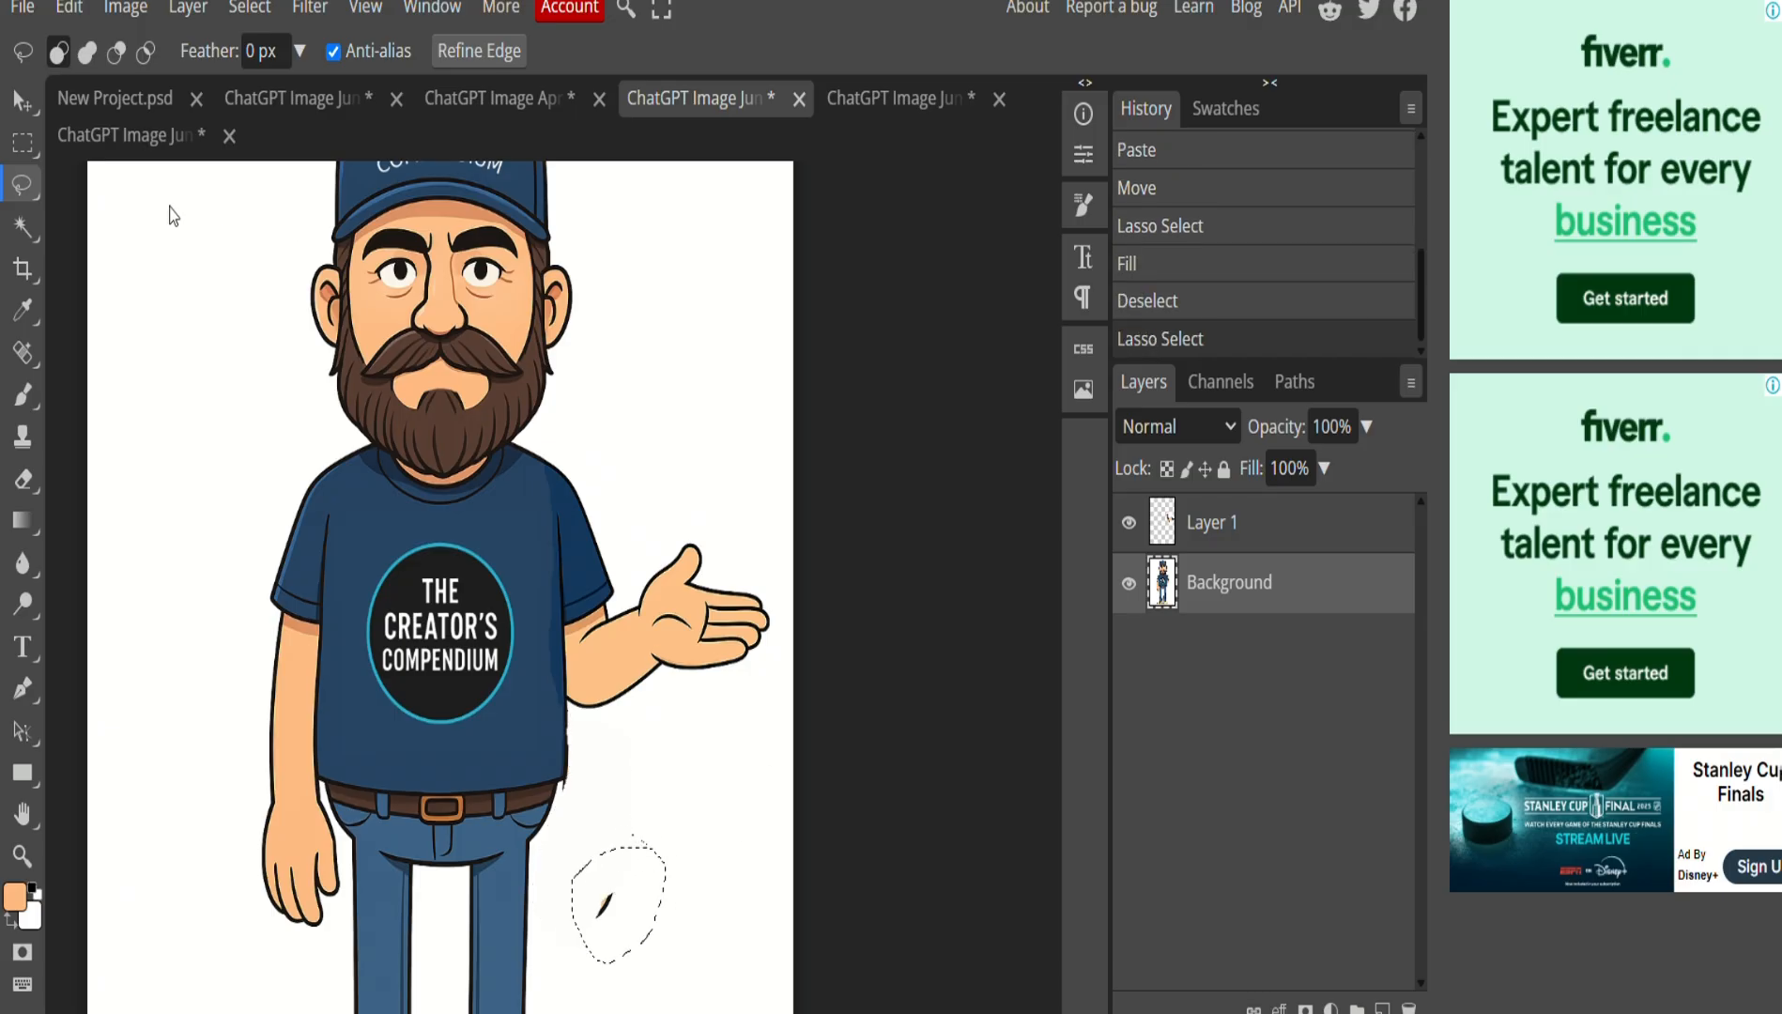
{"action": "left_click", "coordinate": [69, 8]}
{"action": "left_click", "coordinate": [112, 469]}
{"action": "left_click", "coordinate": [366, 469]}
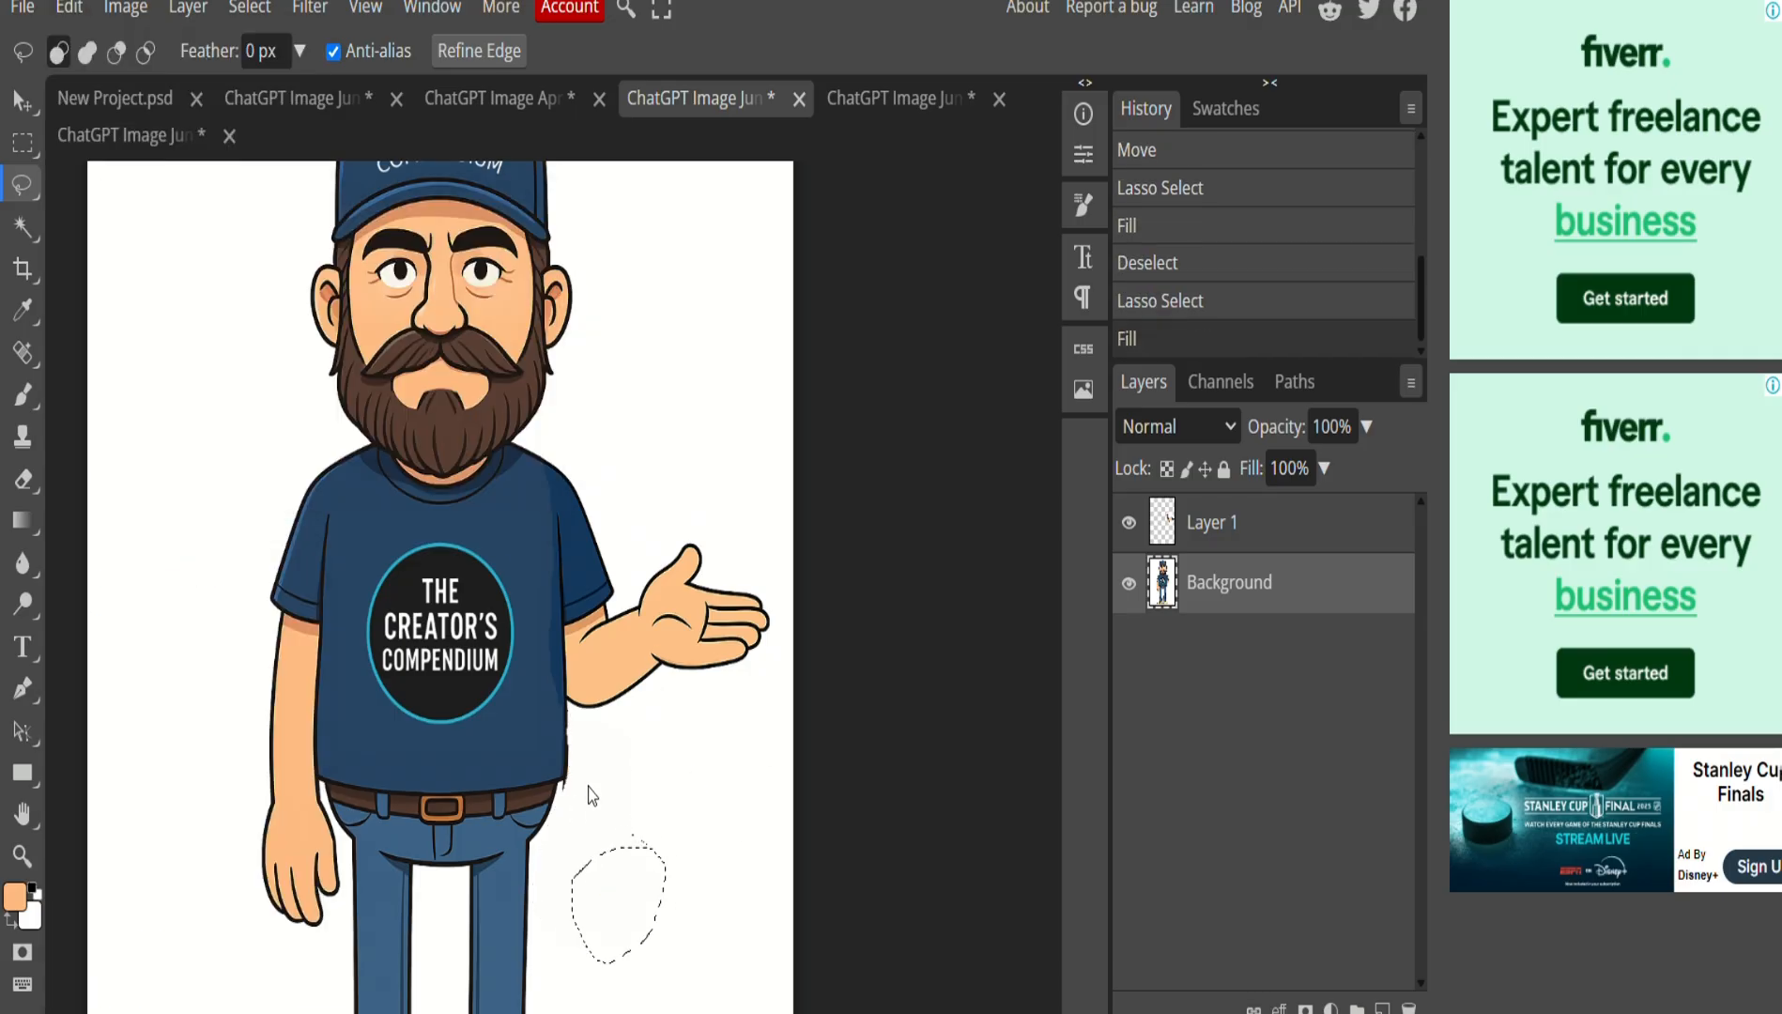
Fill the traced patch along the shirt's right edge and clear the selection.
{"action": "scroll", "coordinate": [567, 779], "scroll_direction": "up", "scroll_amount": 5}
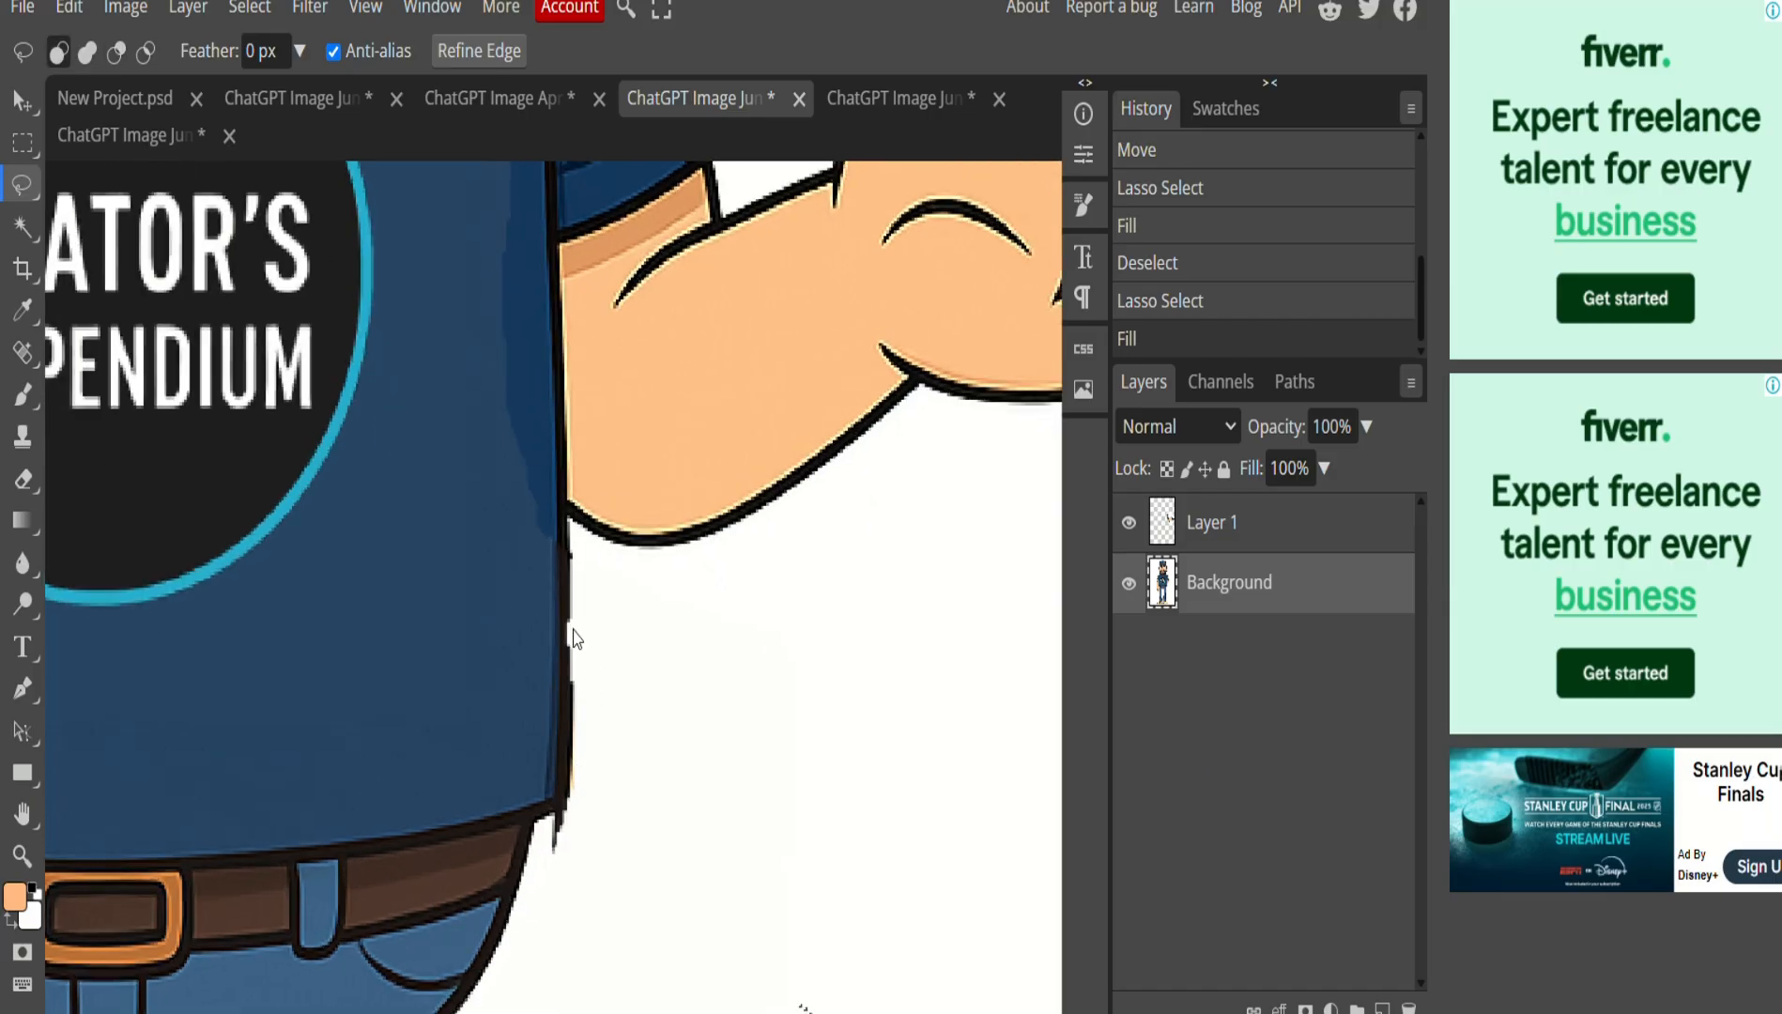
{"action": "left_click_drag", "start_coordinate": [569, 690], "coordinate": [563, 779]}
{"action": "mouse_move", "coordinate": [552, 856]}
{"action": "left_mouse_down"}
{"action": "mouse_move", "coordinate": [587, 822]}
{"action": "mouse_move", "coordinate": [574, 627]}
{"action": "left_mouse_up"}
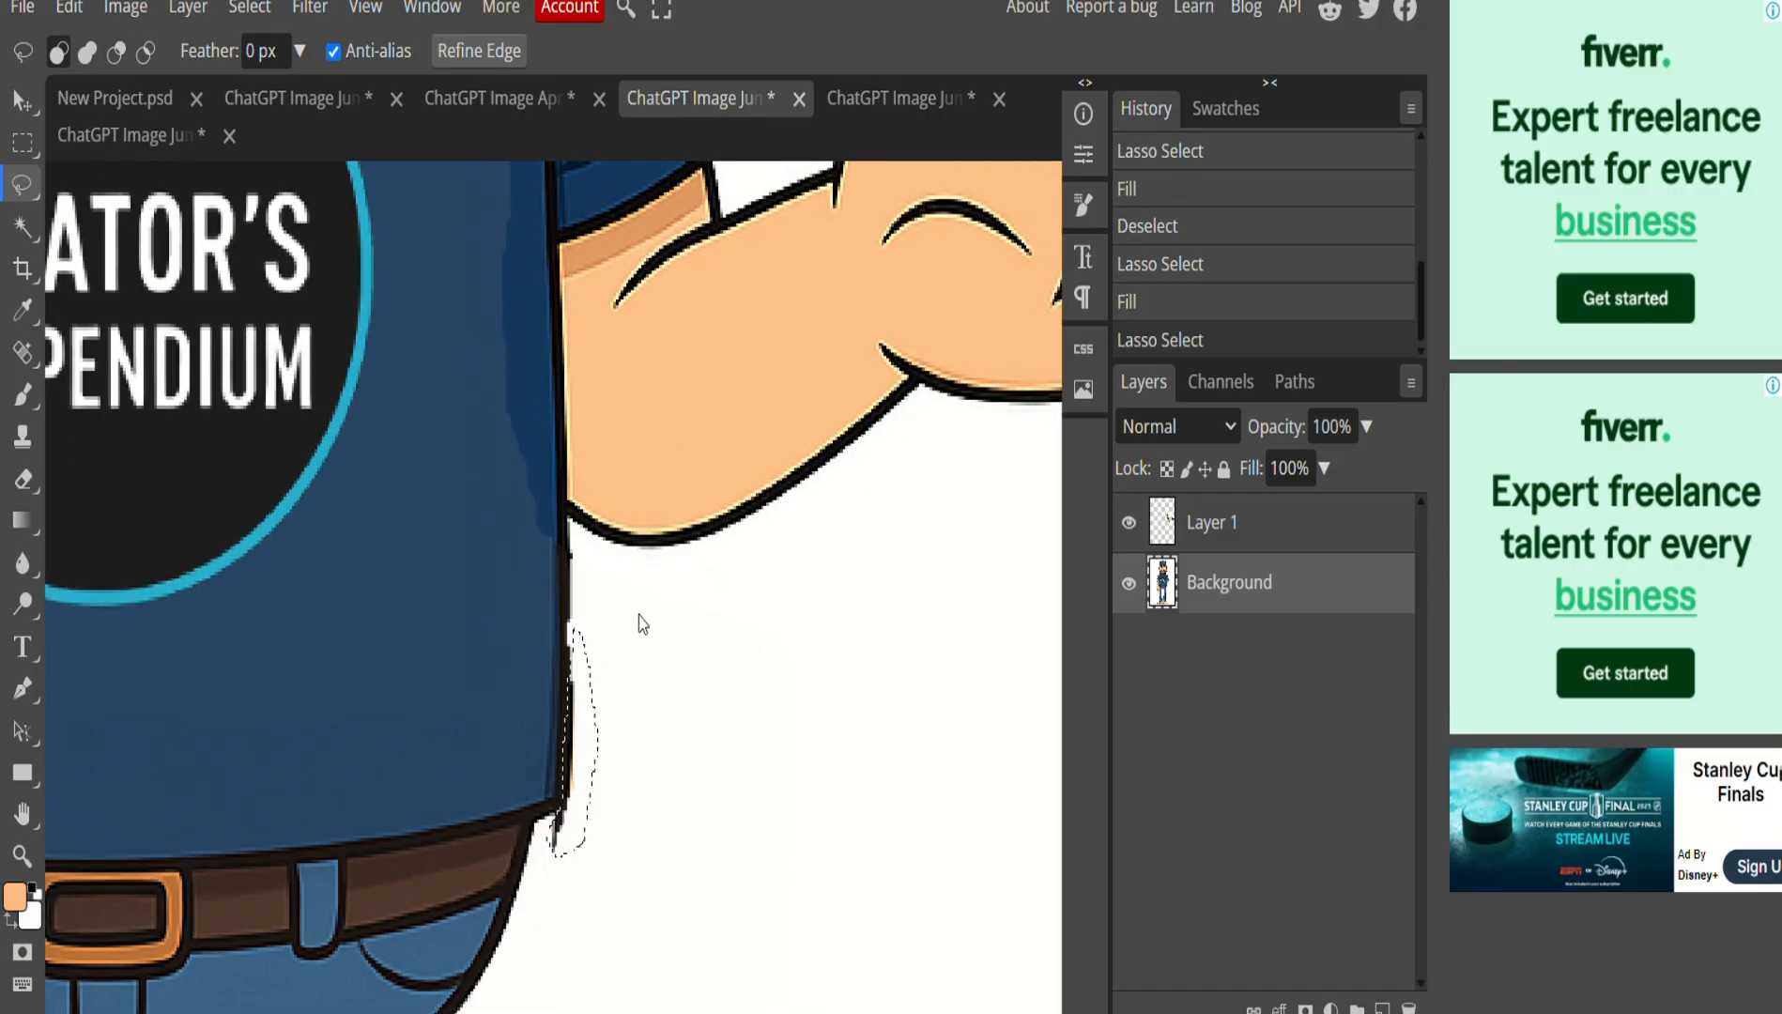
{"action": "left_click", "coordinate": [68, 8]}
{"action": "left_click", "coordinate": [112, 477]}
{"action": "left_click", "coordinate": [363, 471]}
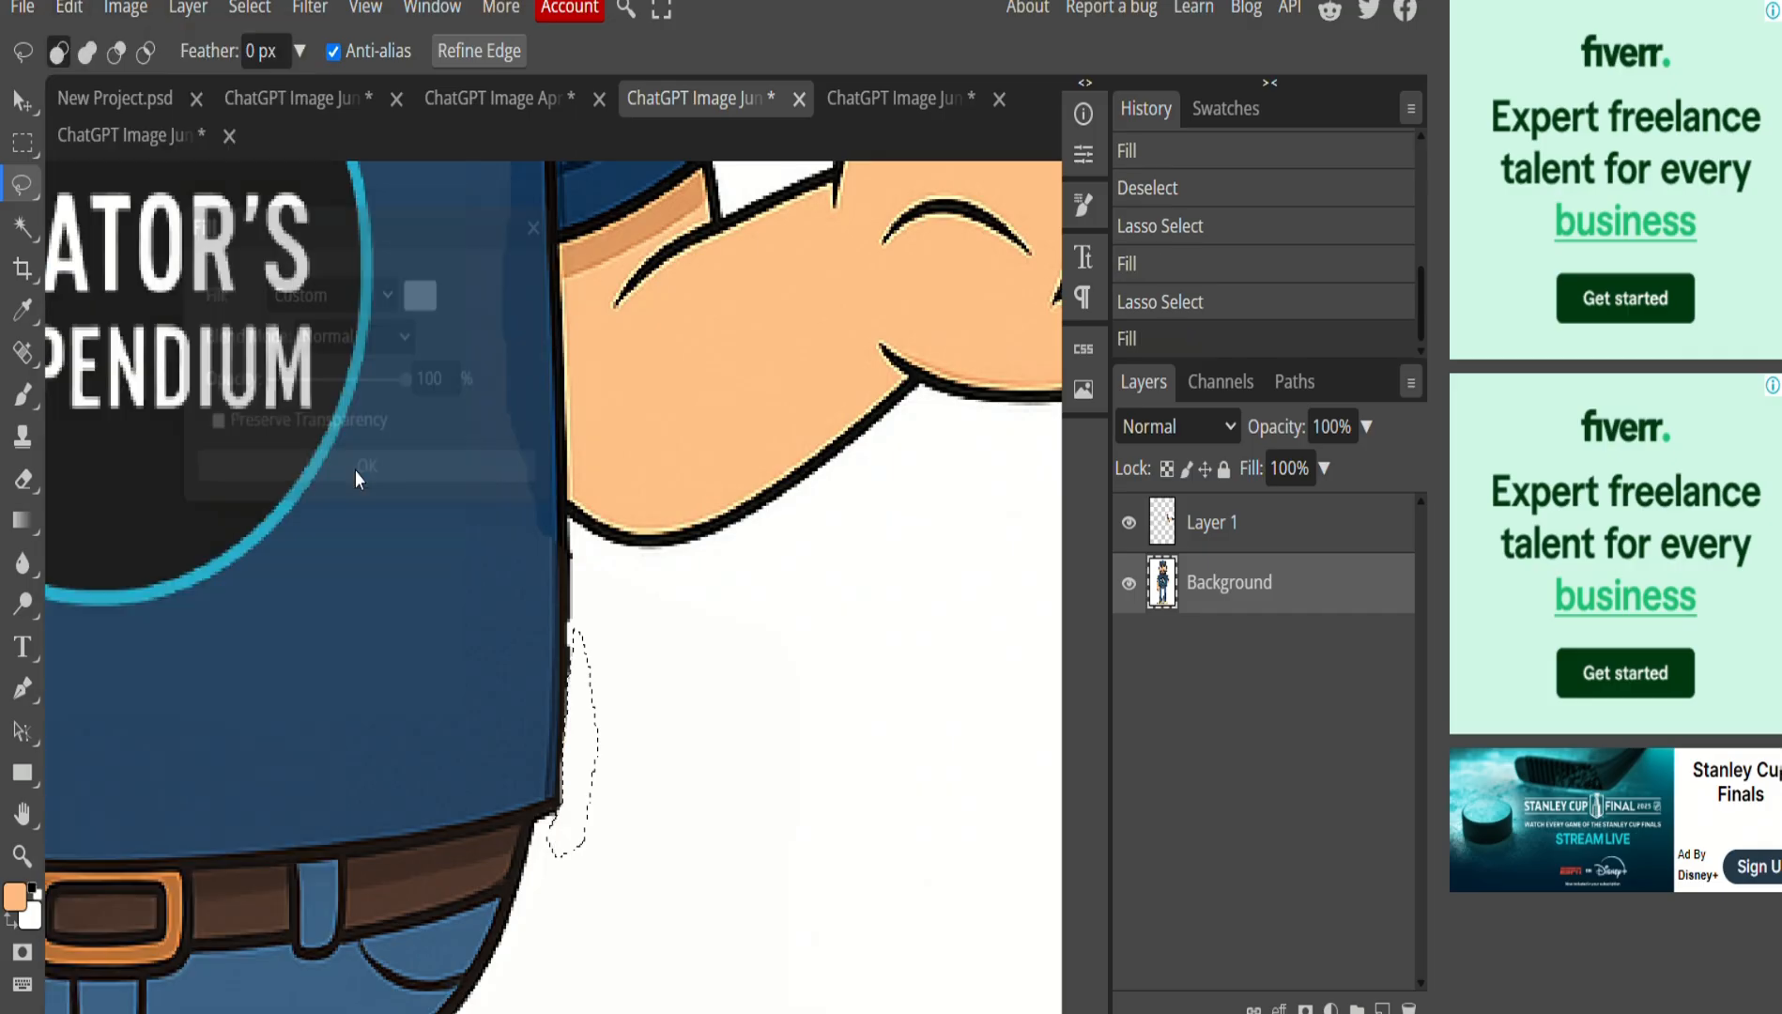
{"action": "scroll", "coordinate": [735, 701], "scroll_direction": "down", "scroll_amount": 4}
{"action": "key", "text": "ctrl+d"}
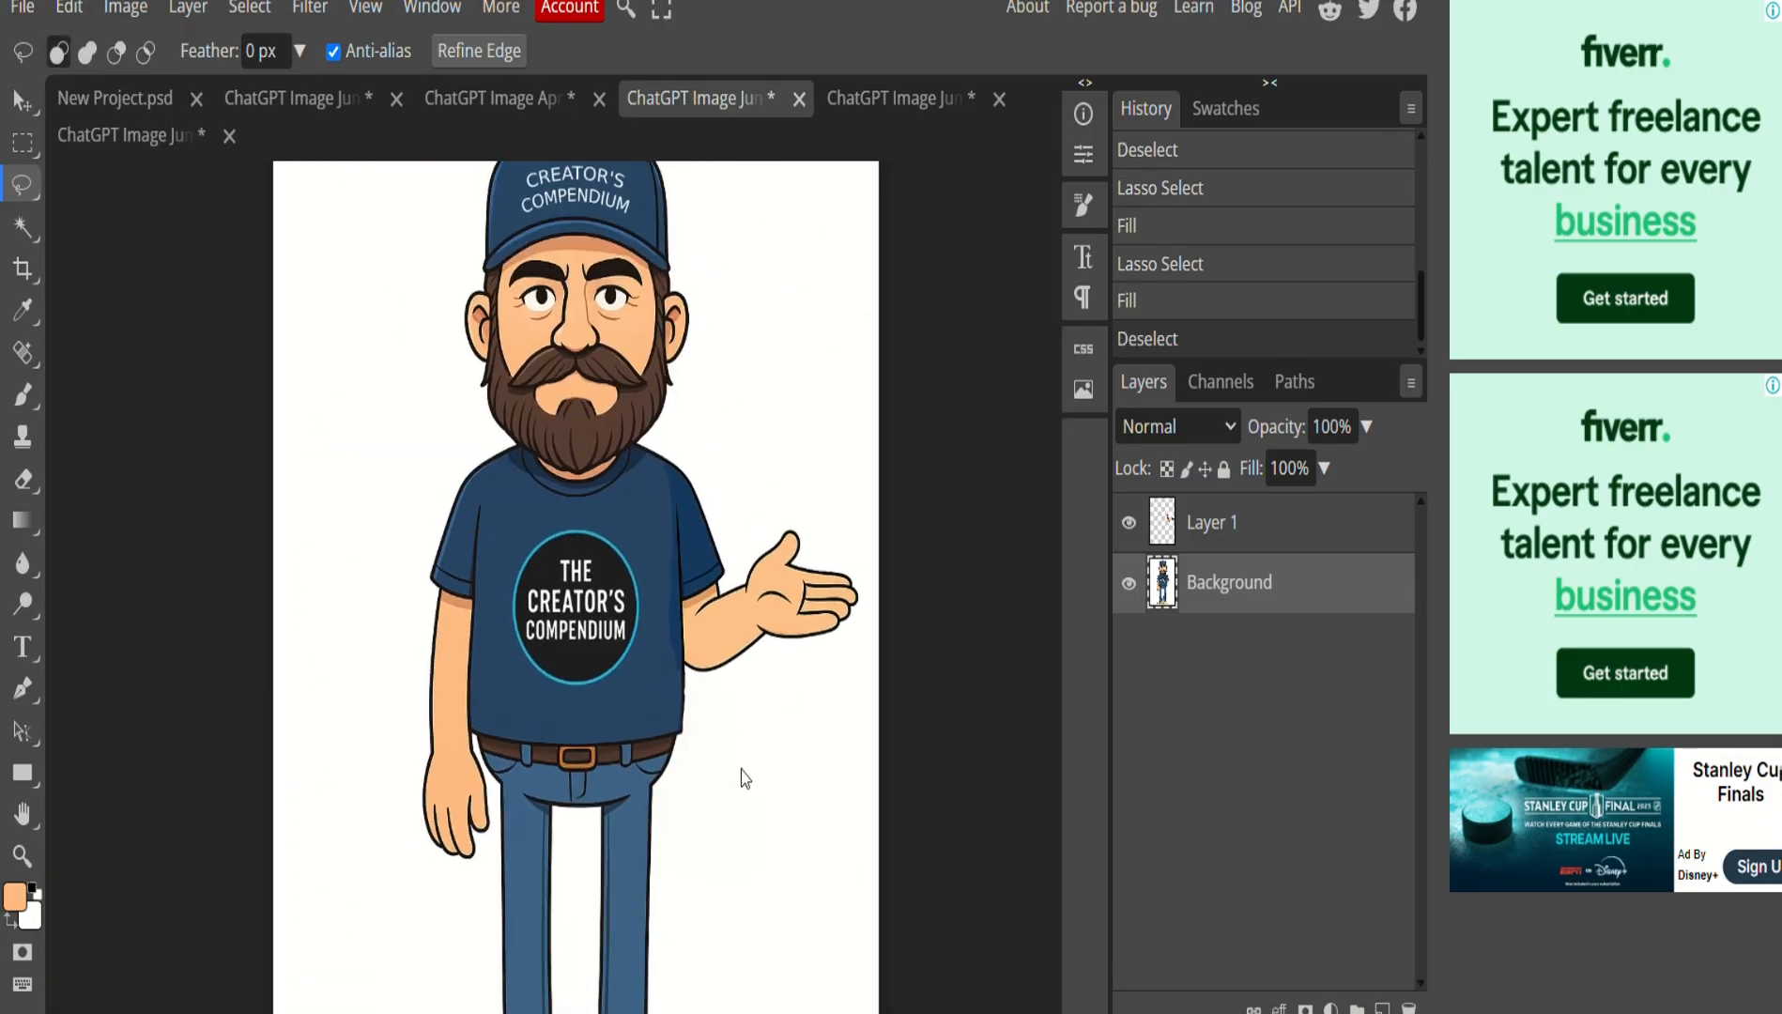
{"action": "scroll", "coordinate": [738, 751], "scroll_direction": "down", "scroll_amount": 4}
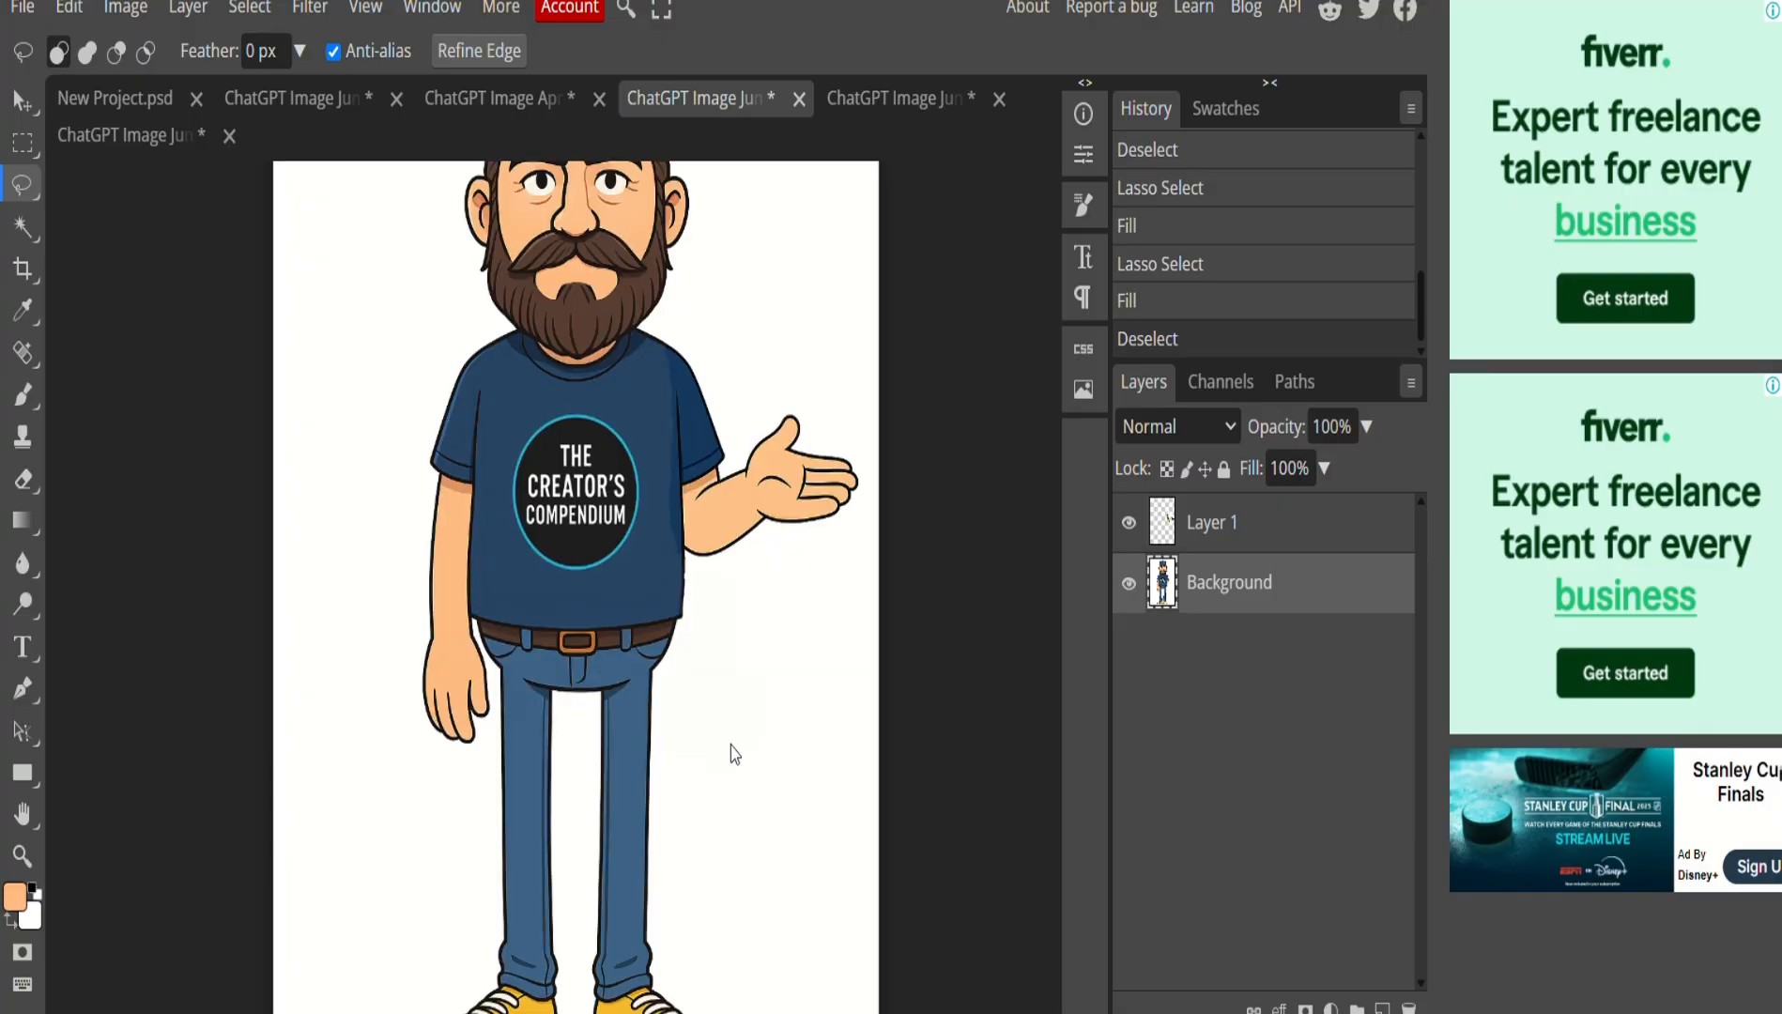
{"action": "scroll", "coordinate": [729, 742], "scroll_direction": "up", "scroll_amount": 2}
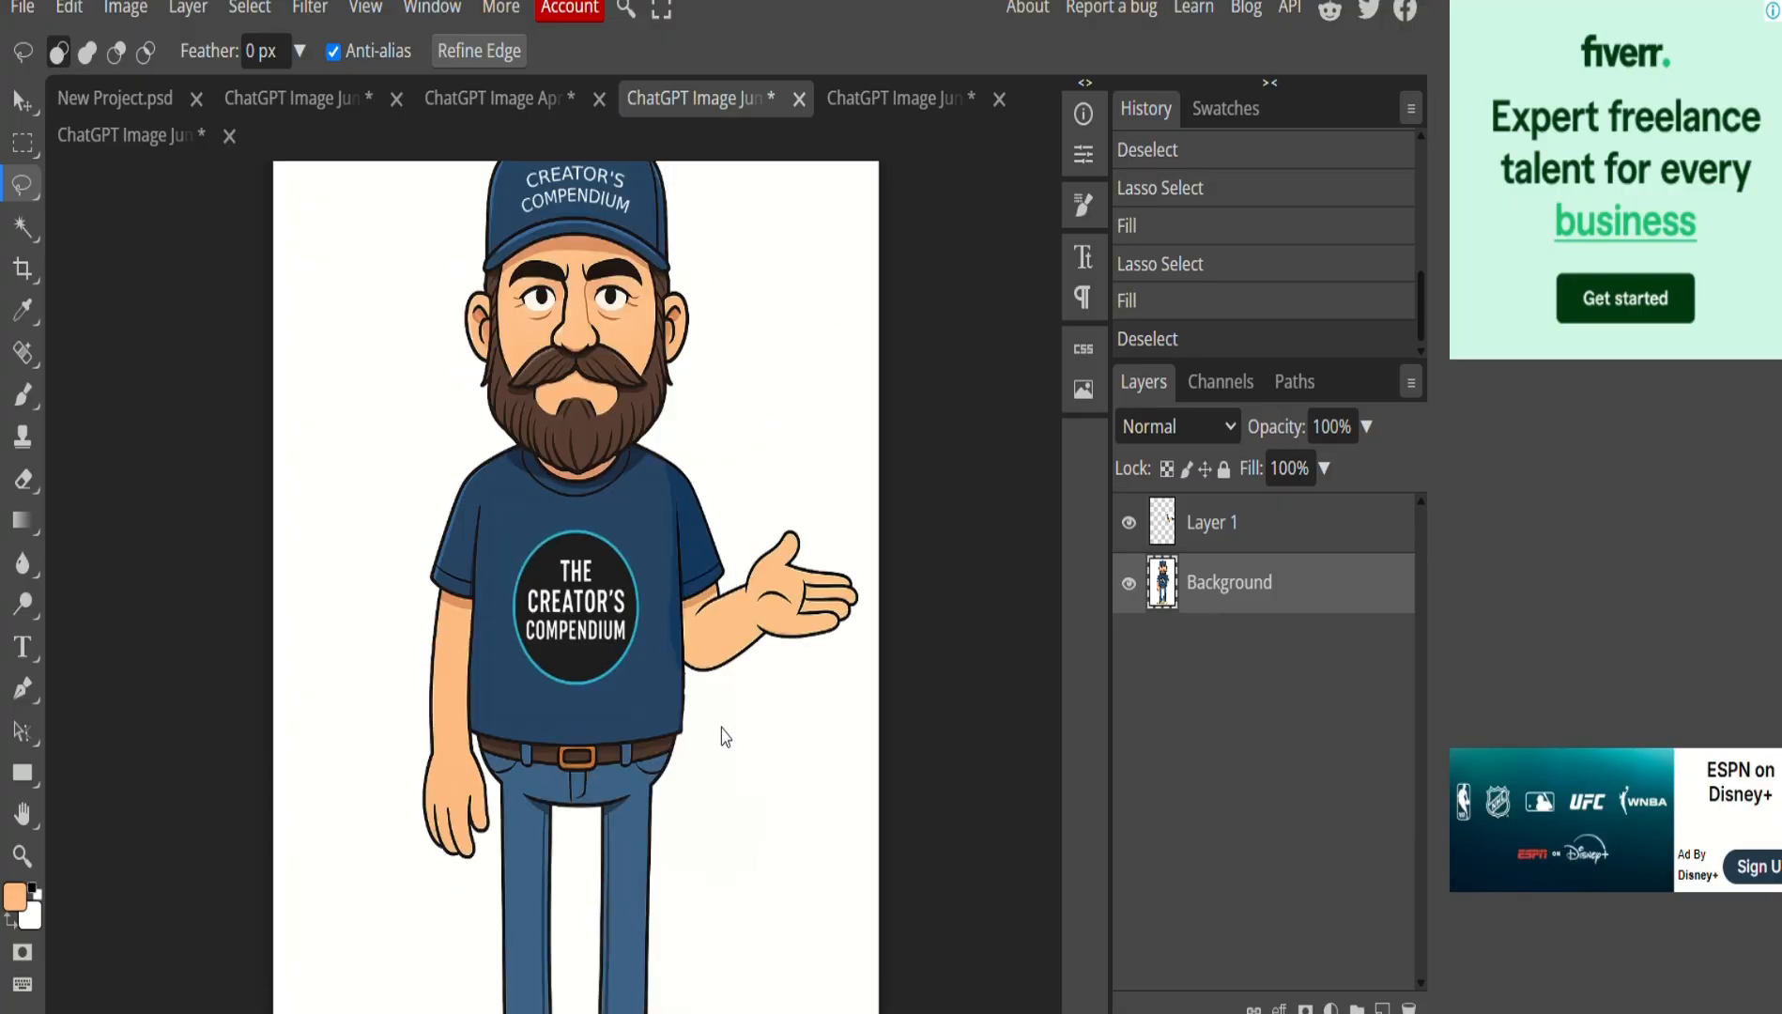
Export the image as a PNG named JD_hand_out.
{"action": "left_click", "coordinate": [20, 7]}
{"action": "mouse_move", "coordinate": [106, 424]}
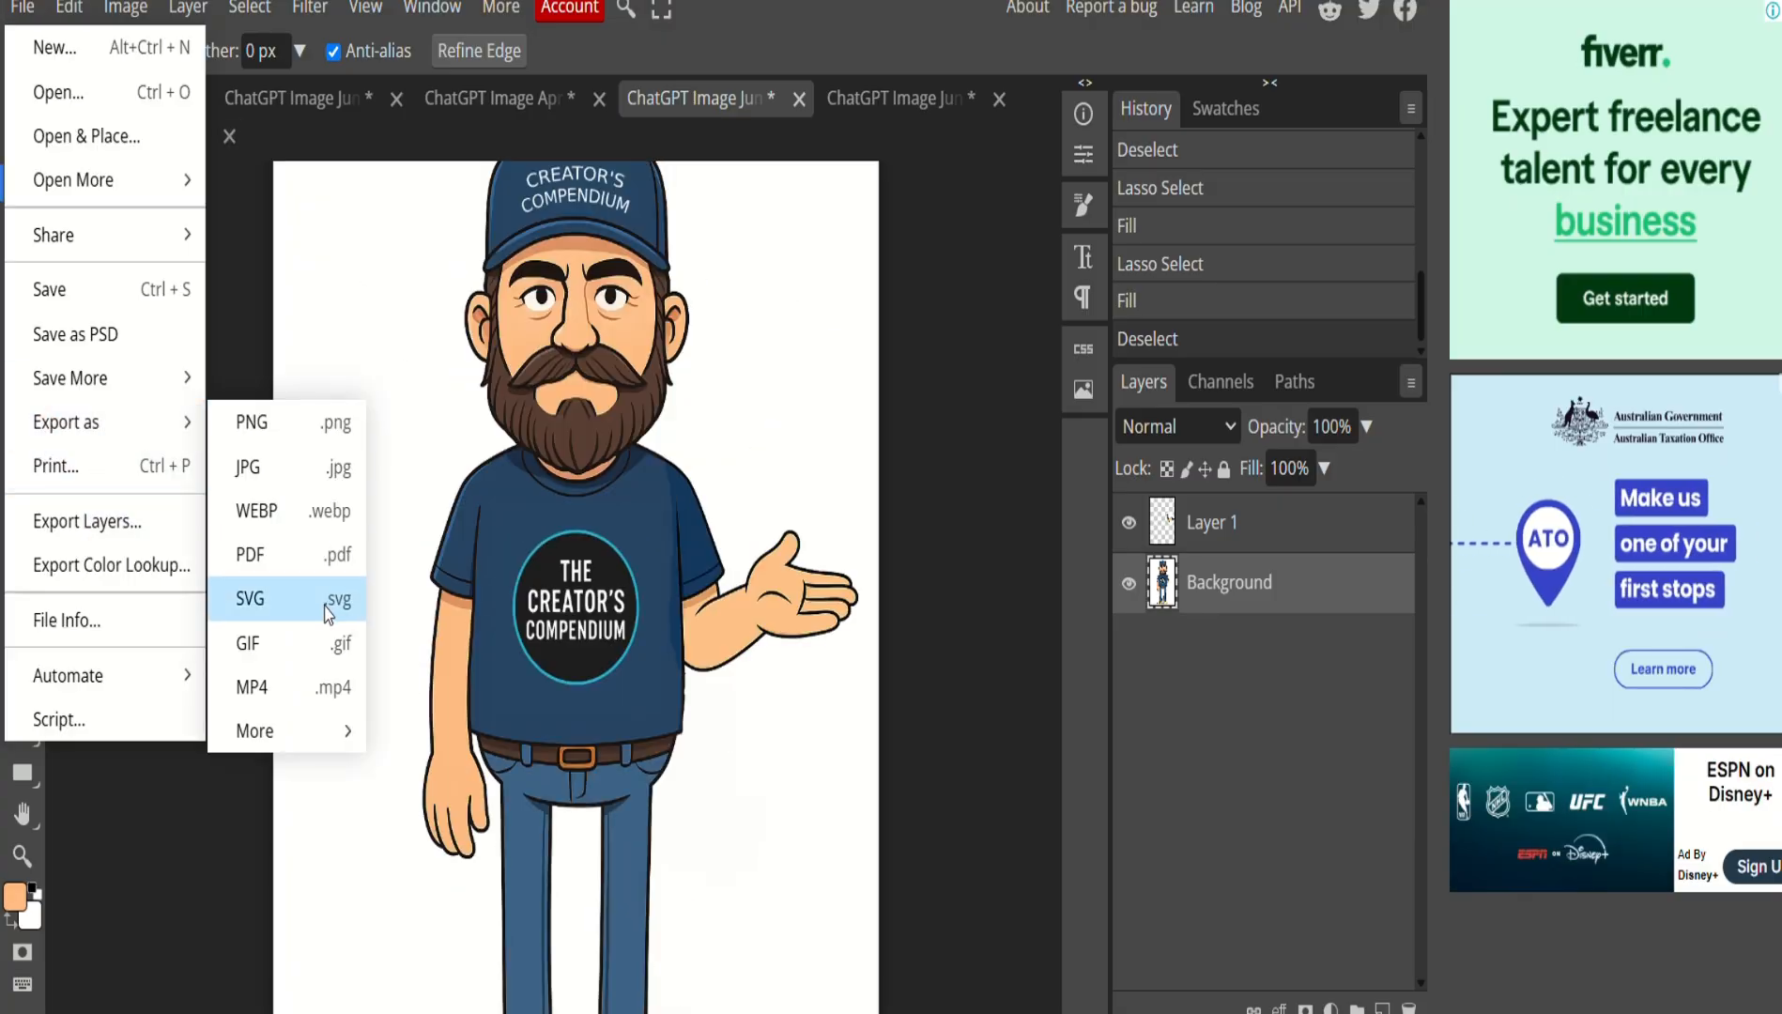
{"action": "left_click", "coordinate": [303, 424]}
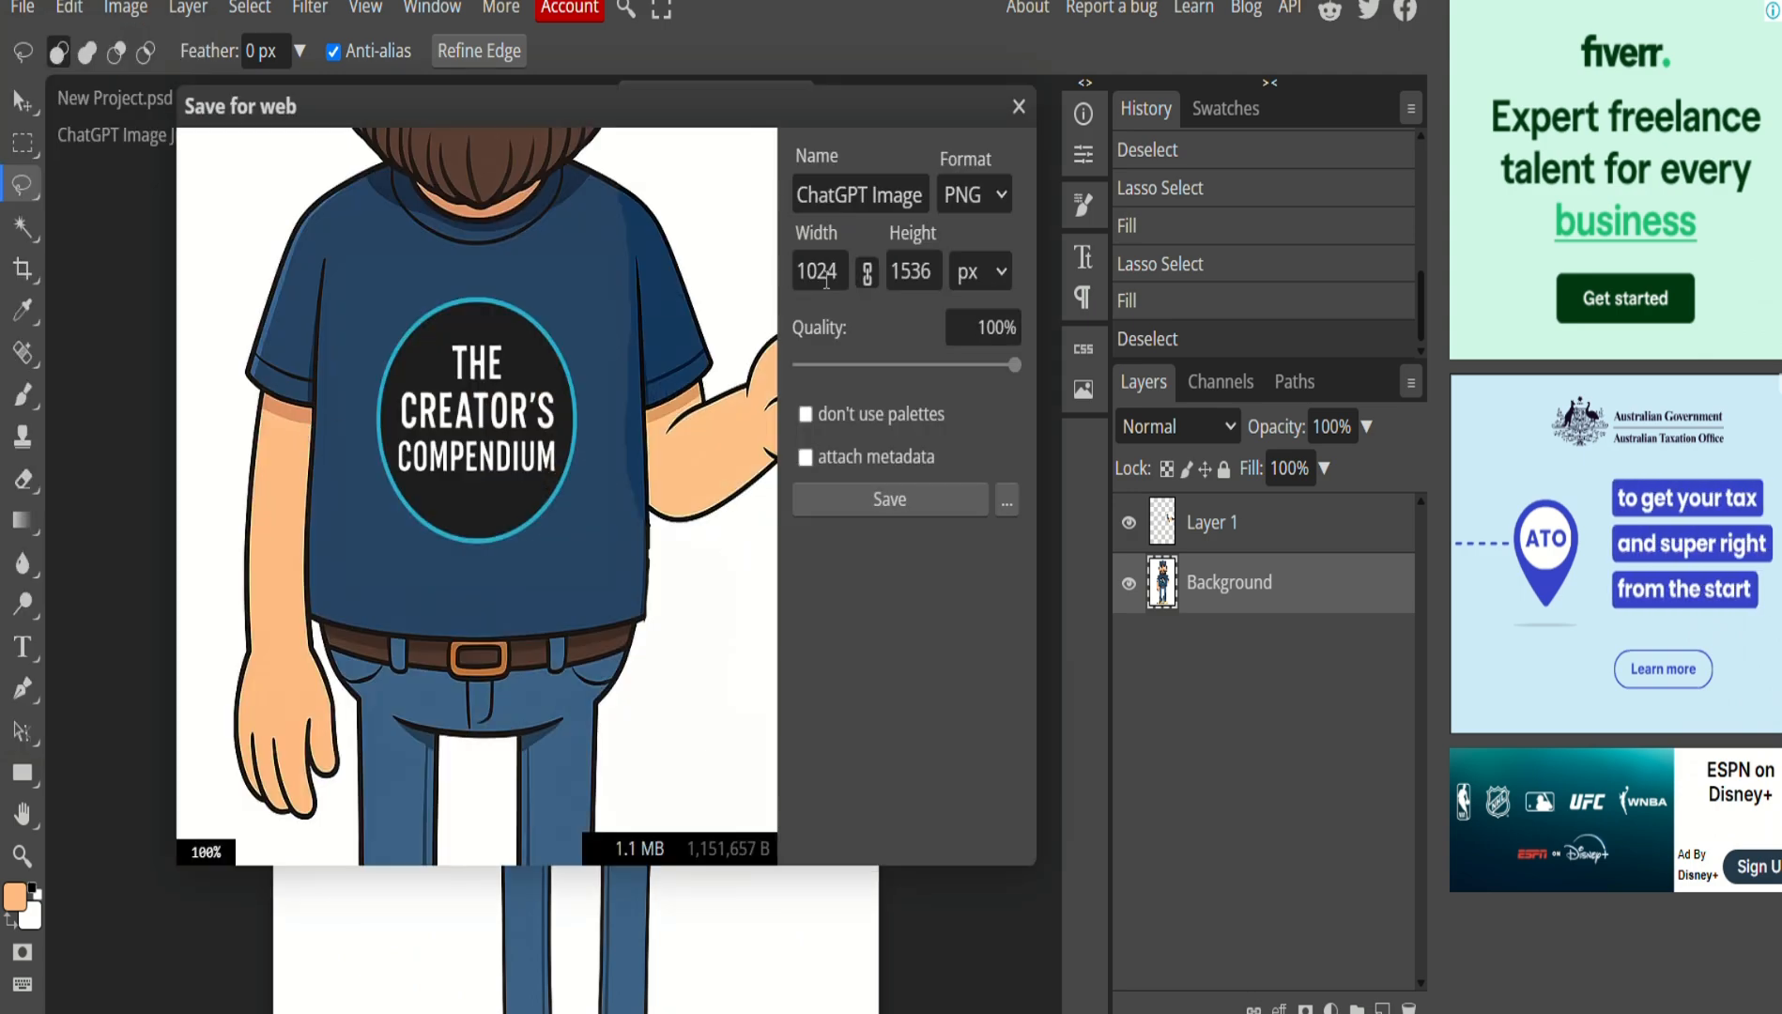
{"action": "type", "text": "JD"}
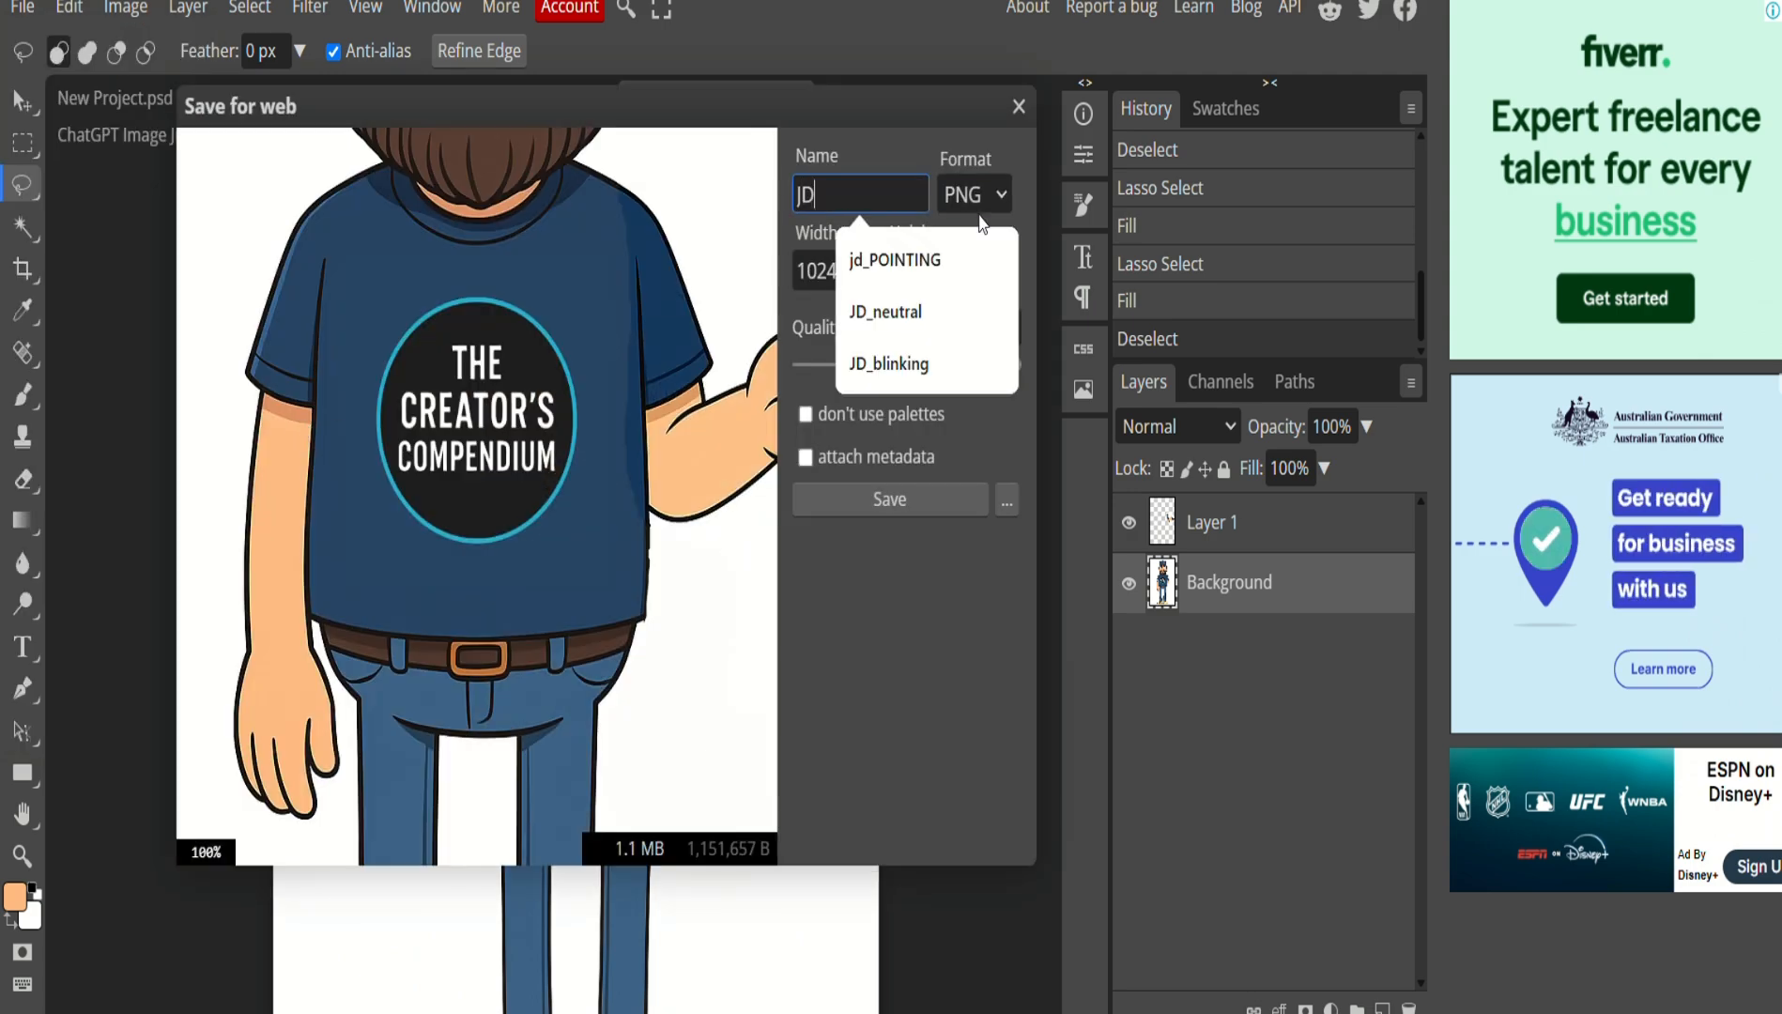
{"action": "type", "text": "_"}
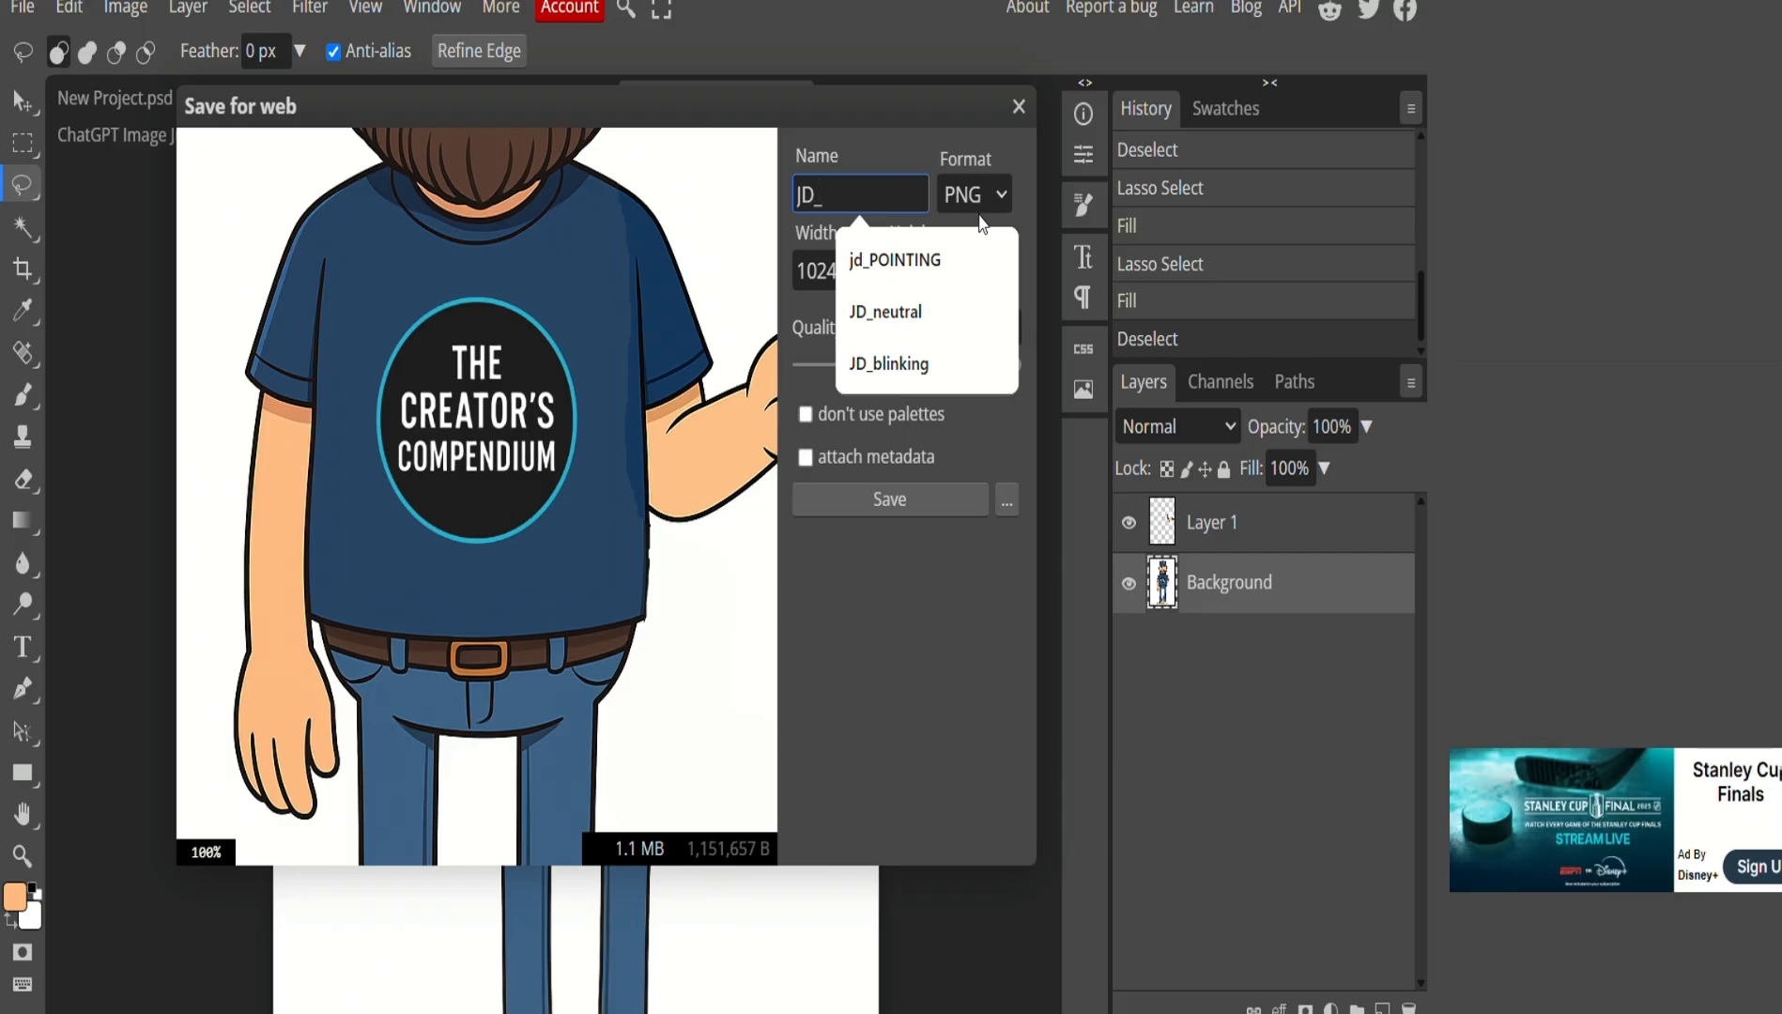
{"action": "type", "text": "hand_out"}
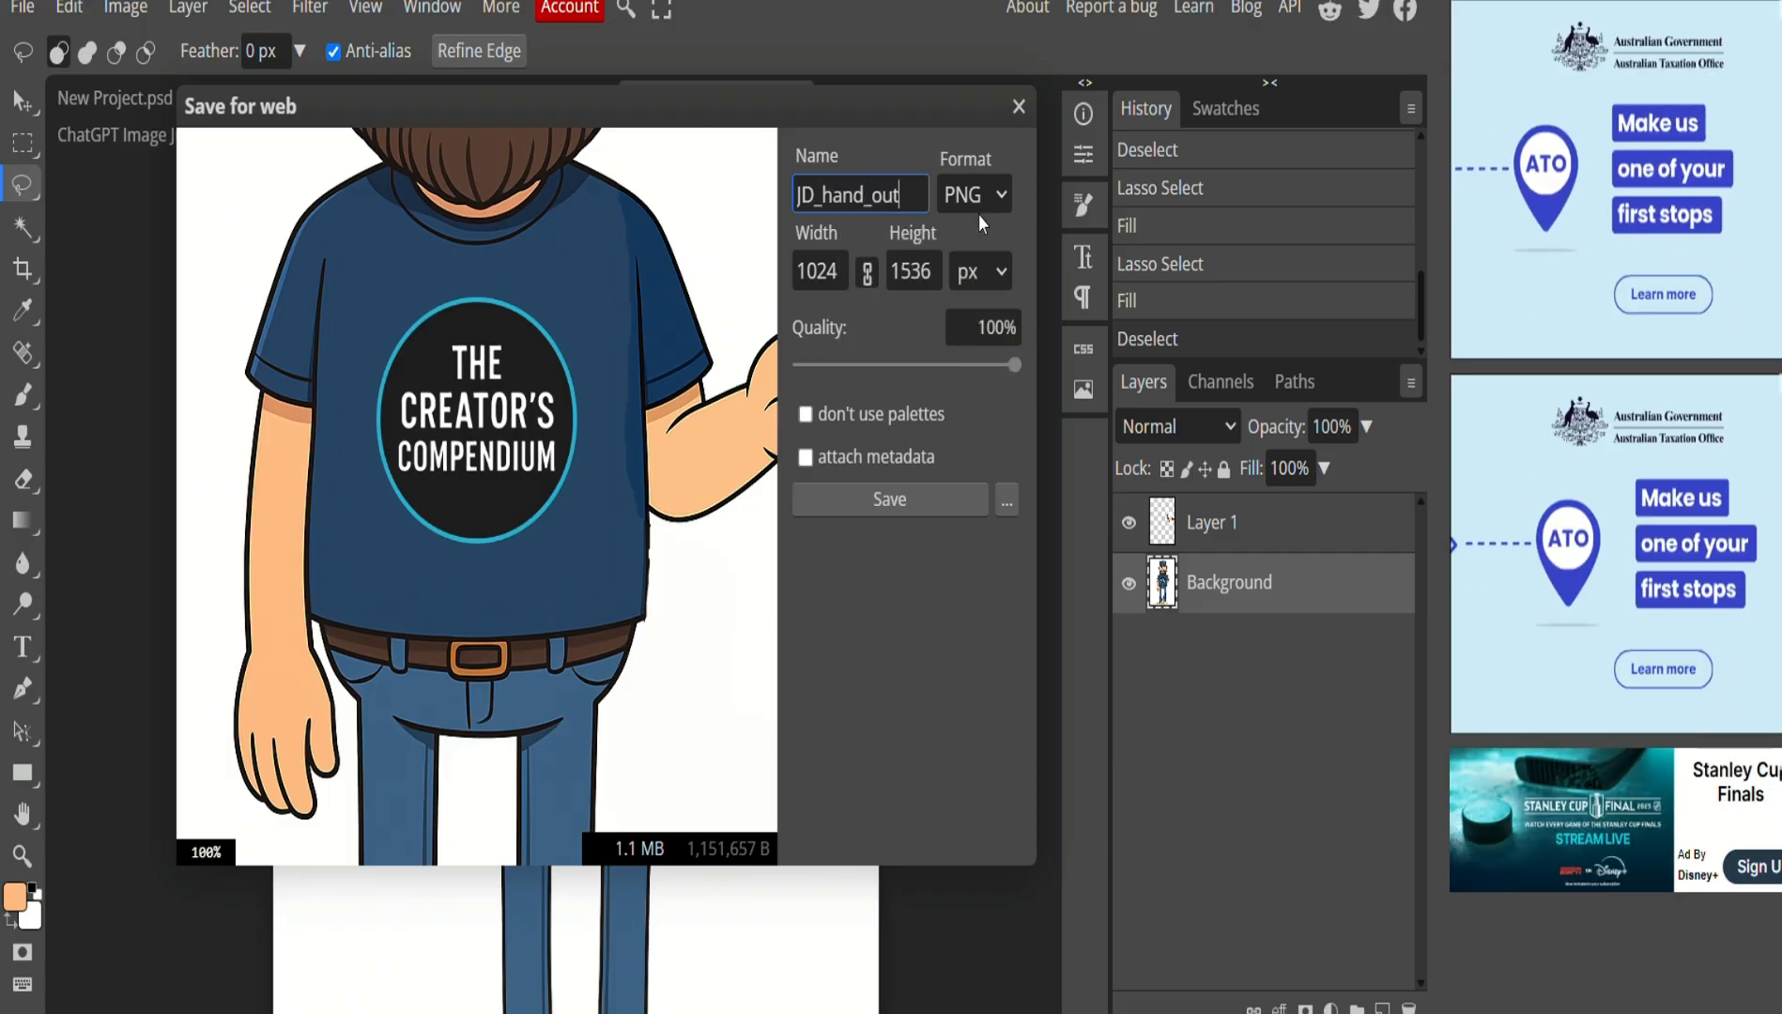
{"action": "key", "text": "Return"}
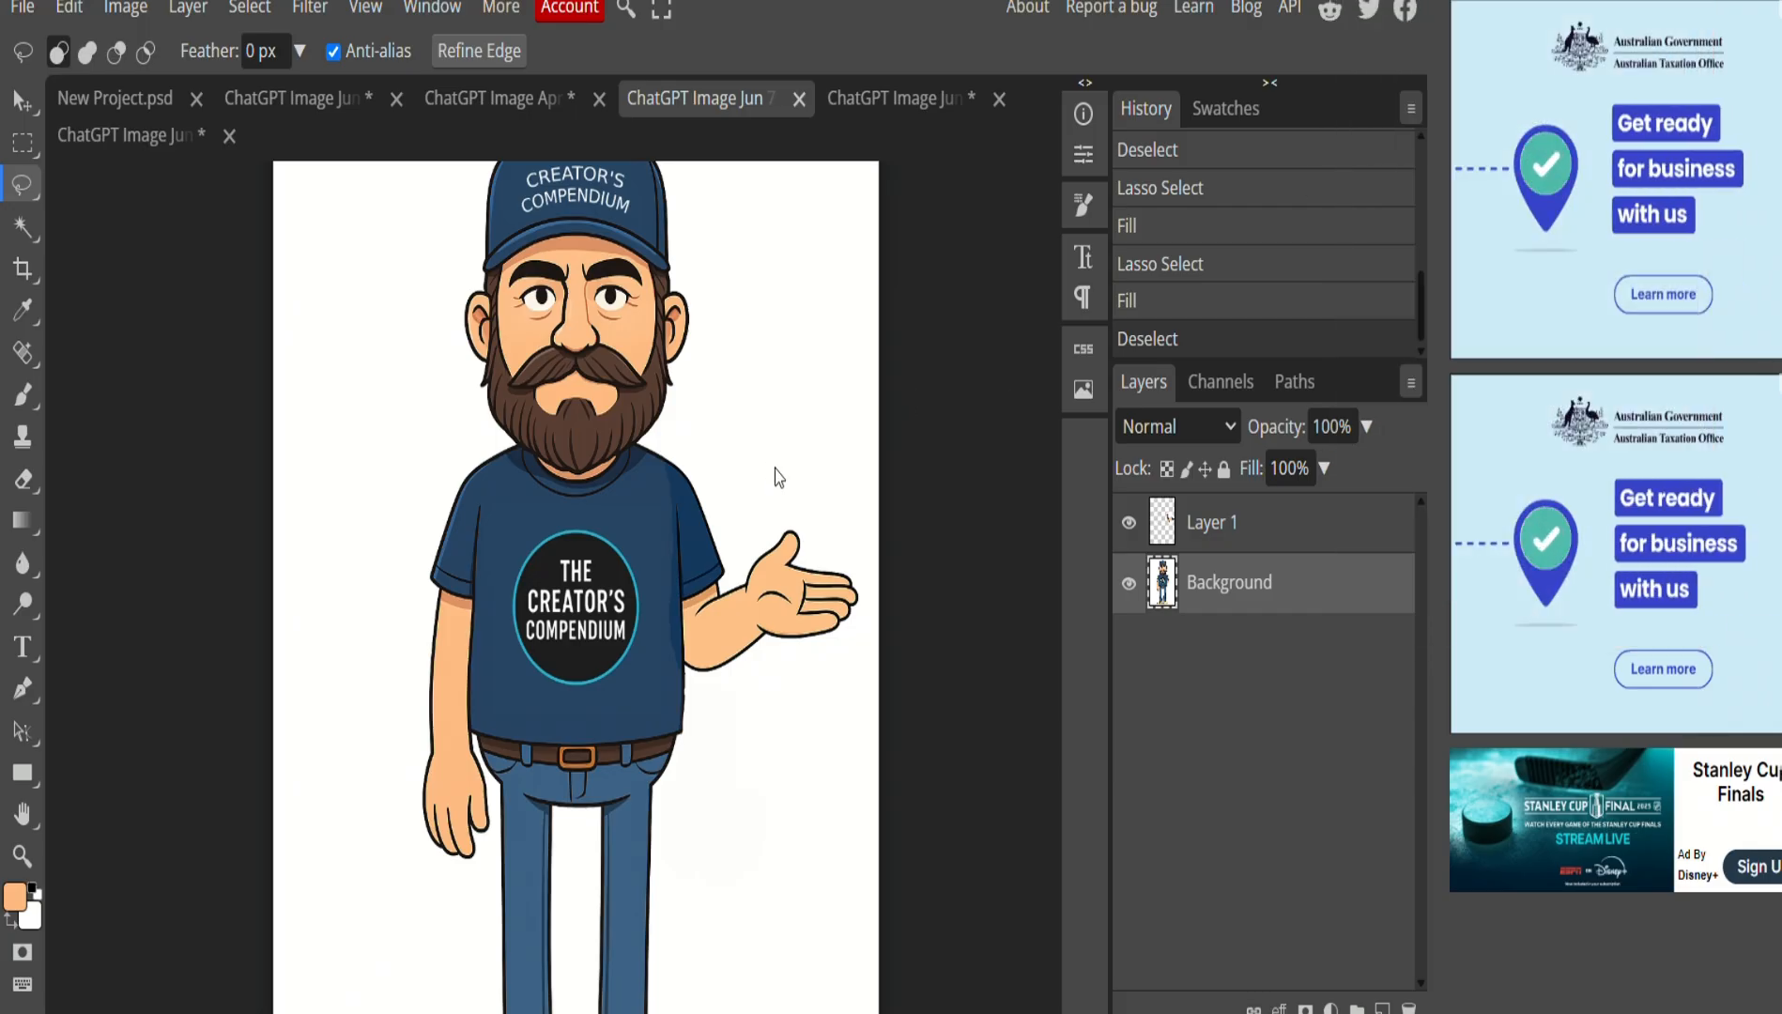
Magic Wand-select the white gap between the legs plus the surrounding white background.
{"action": "scroll", "coordinate": [868, 564], "scroll_direction": "down", "scroll_amount": 3}
{"action": "scroll", "coordinate": [871, 573], "scroll_direction": "up", "scroll_amount": 3}
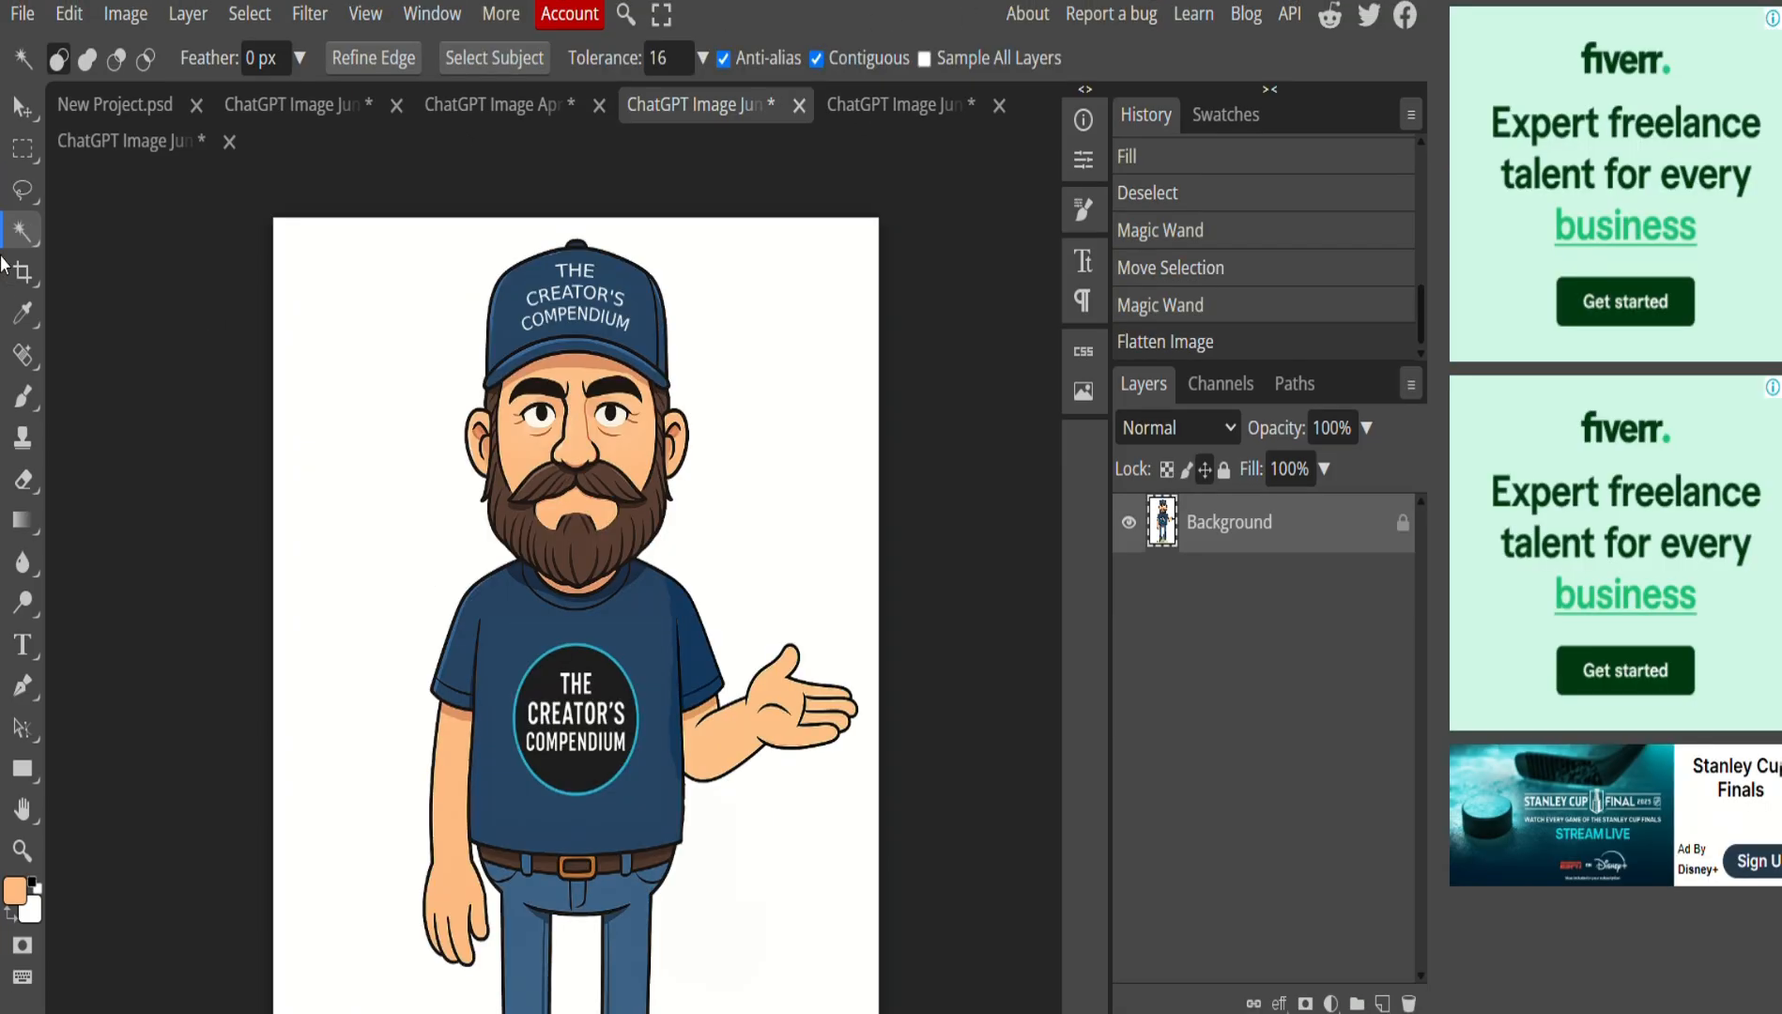
{"action": "left_click", "coordinate": [21, 233]}
{"action": "left_click", "coordinate": [110, 231]}
{"action": "left_click", "coordinate": [364, 340]}
{"action": "scroll", "coordinate": [796, 540], "scroll_direction": "down", "scroll_amount": 4}
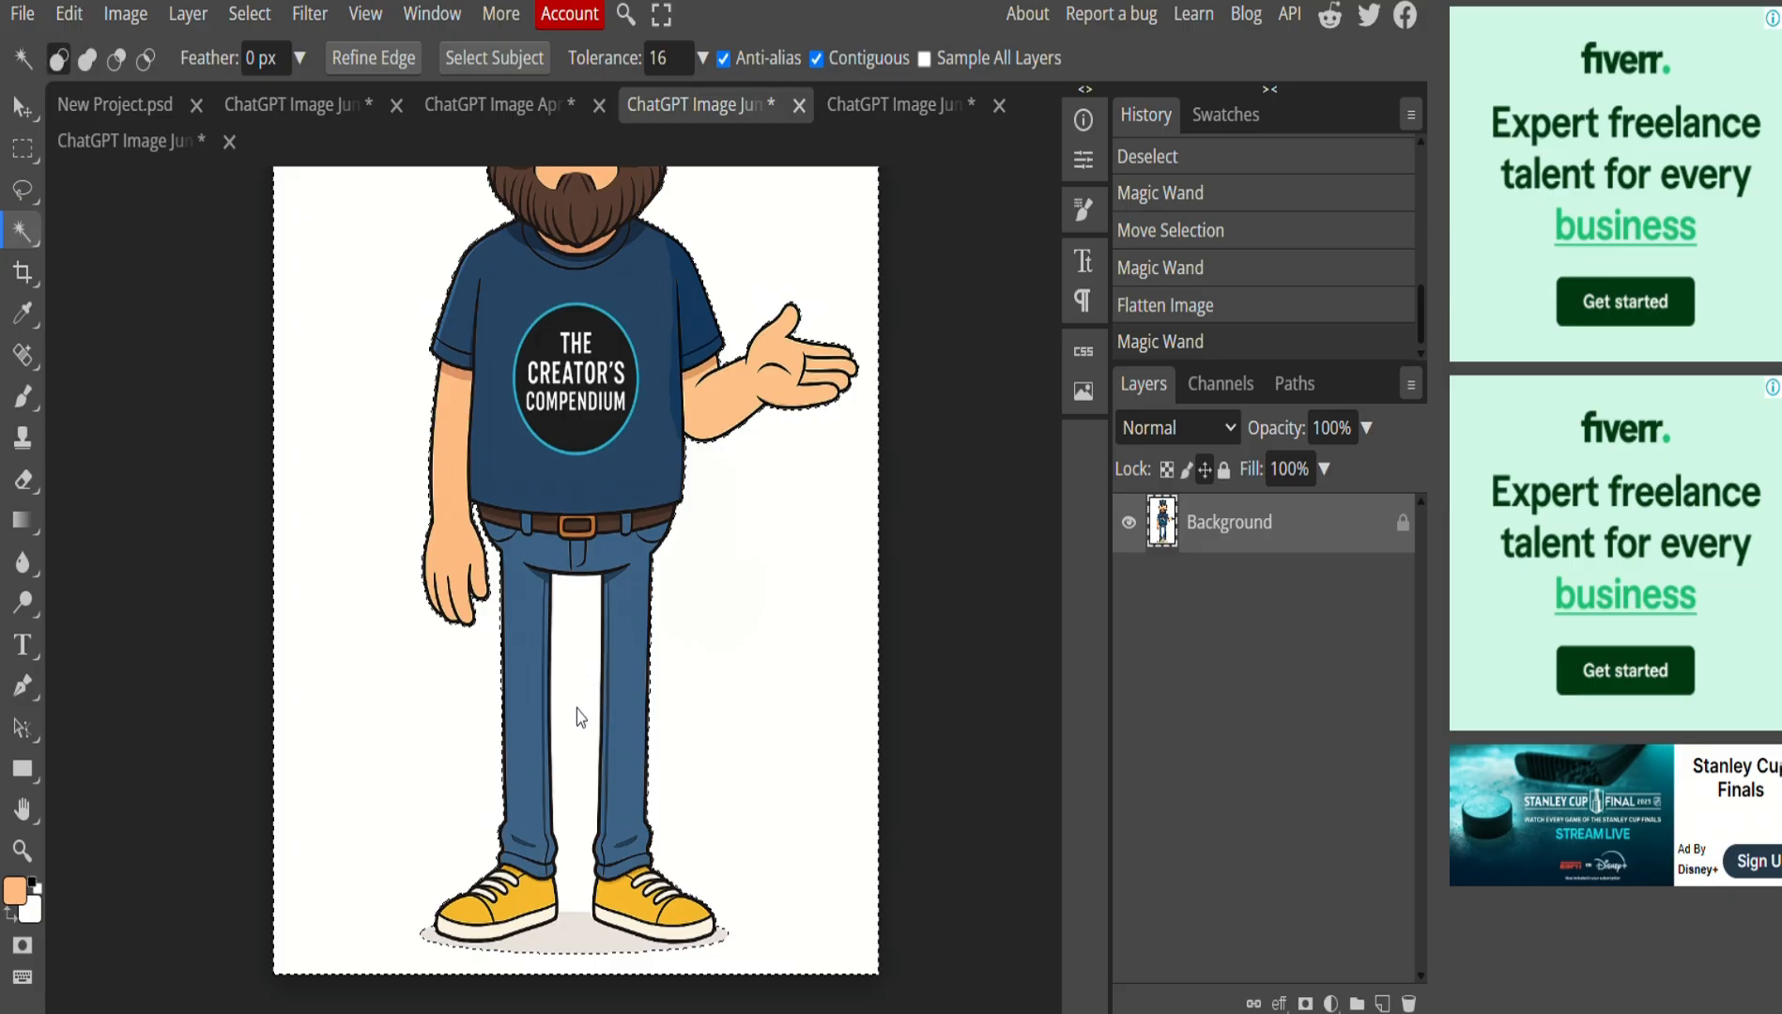
{"action": "left_click", "coordinate": [577, 709]}
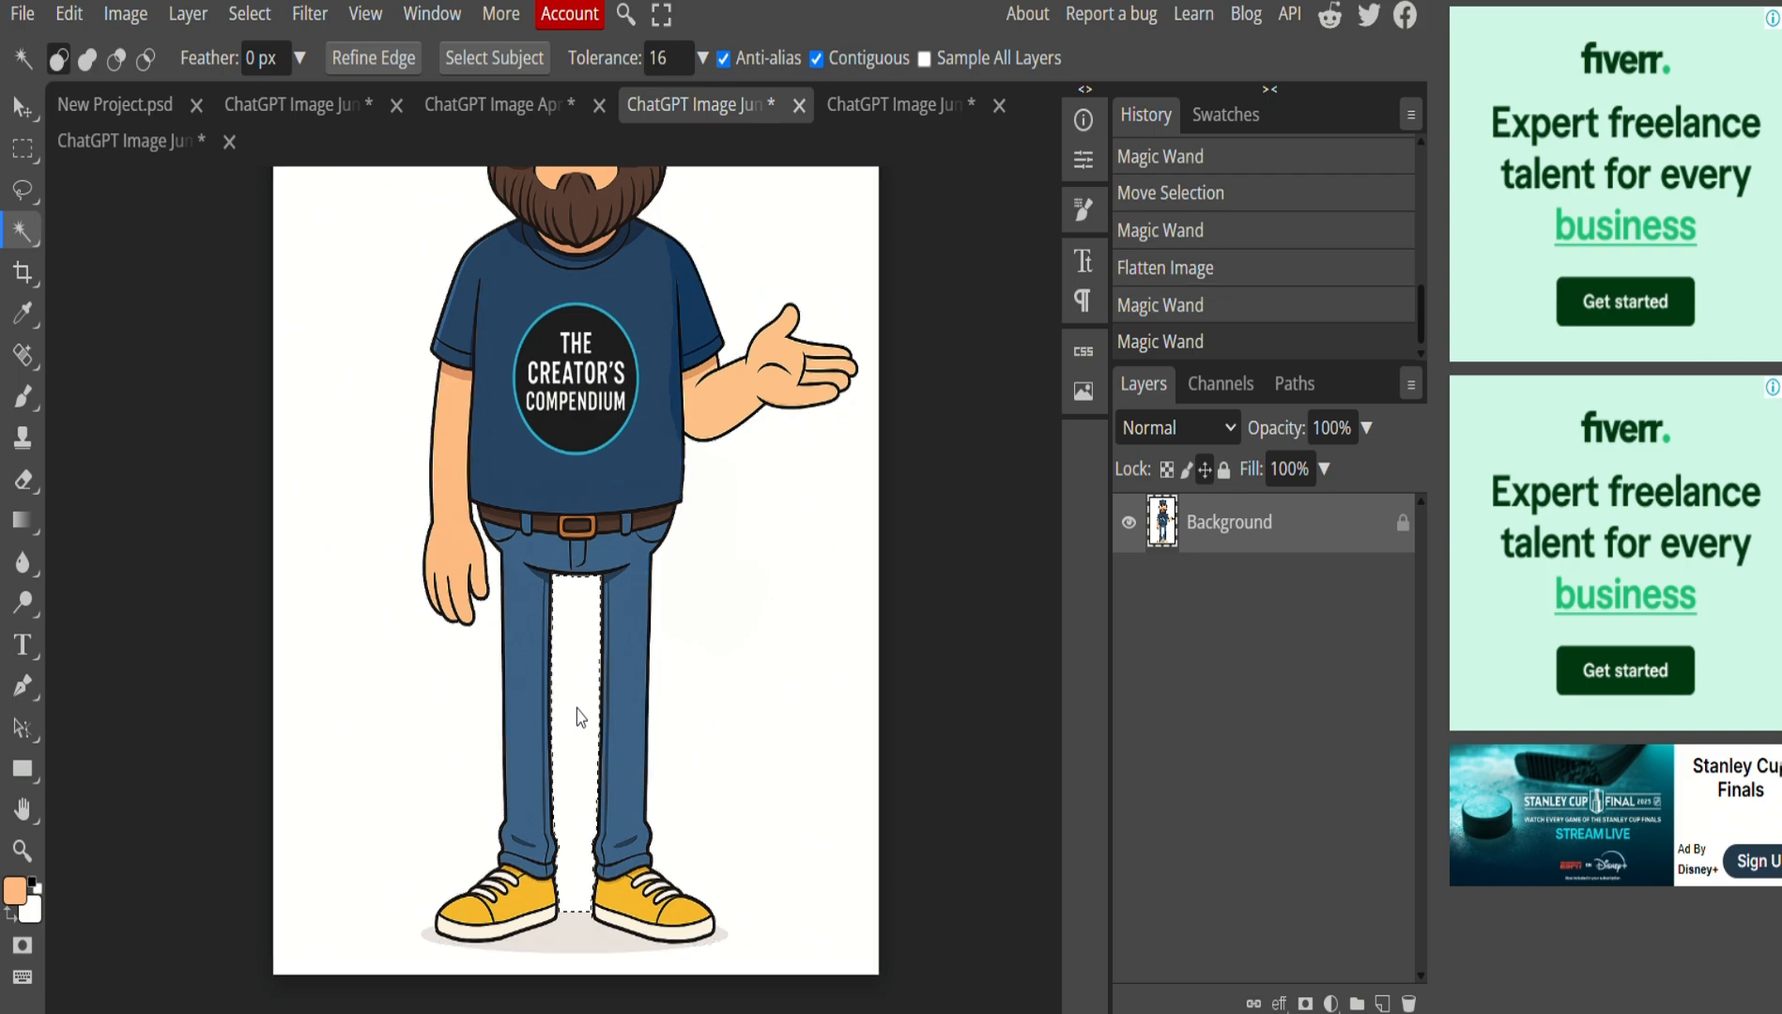
{"action": "left_click", "coordinate": [447, 744], "text": "alt"}
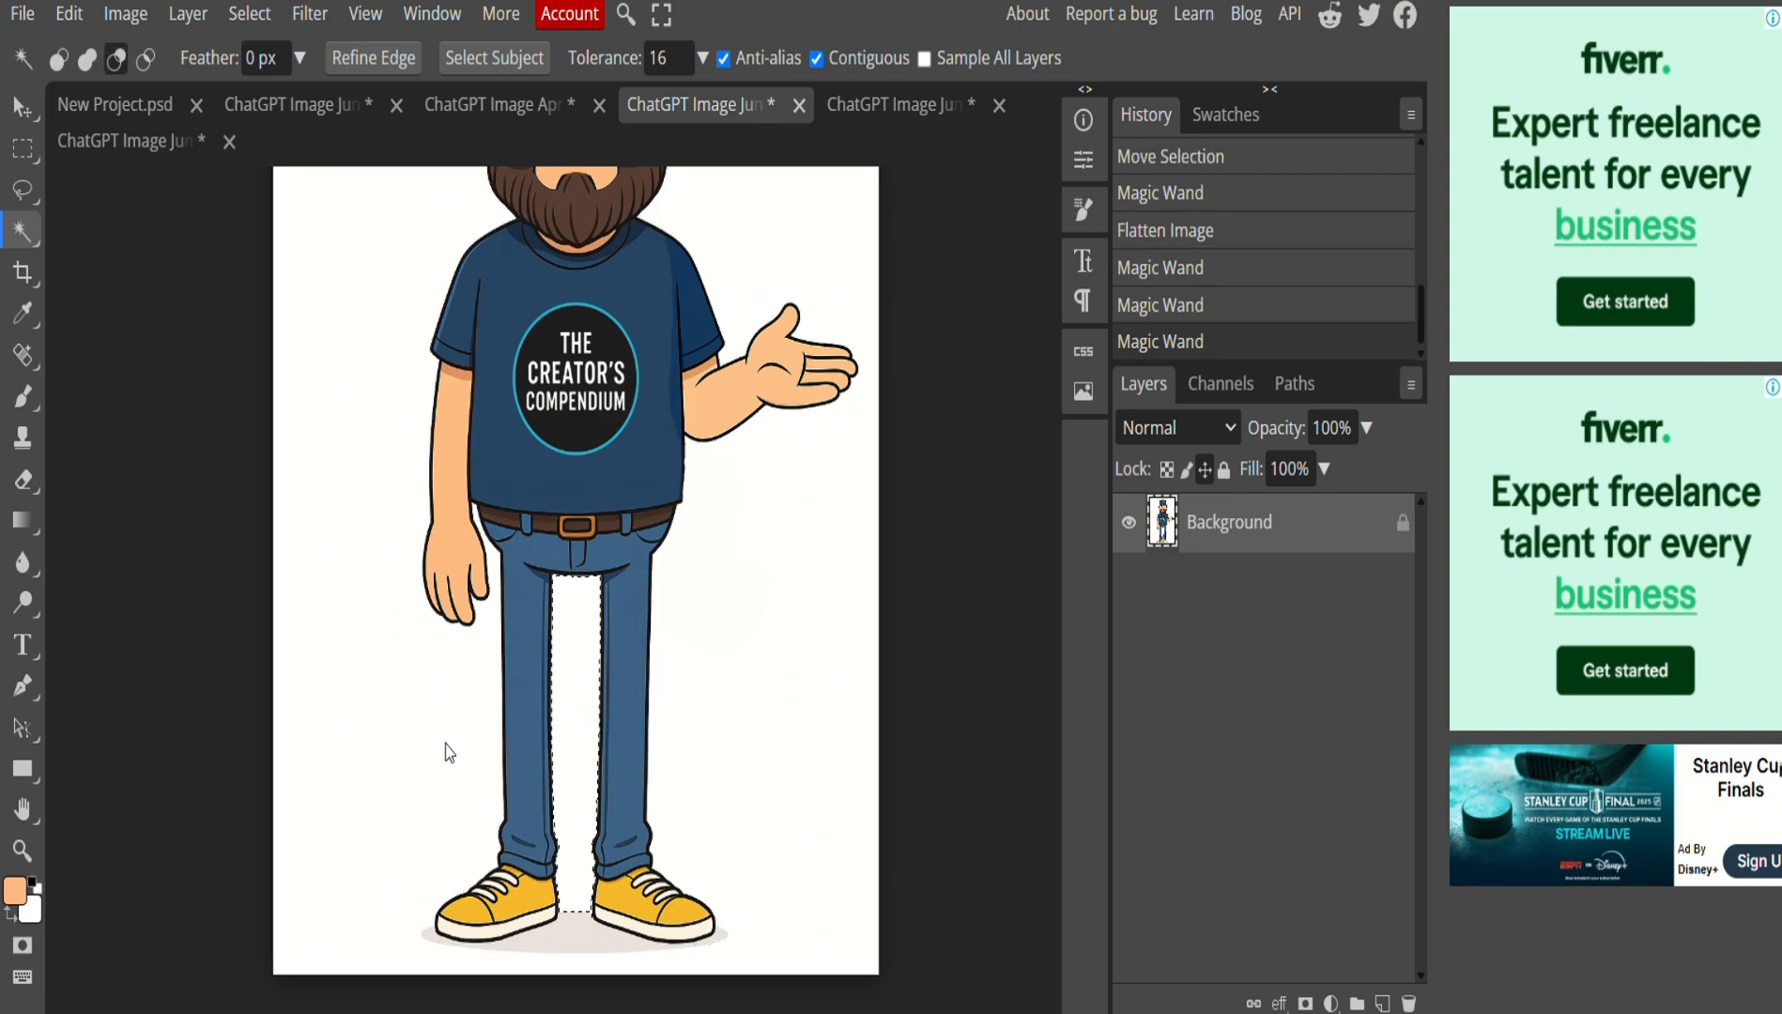
{"action": "left_click", "coordinate": [448, 751], "text": "shift"}
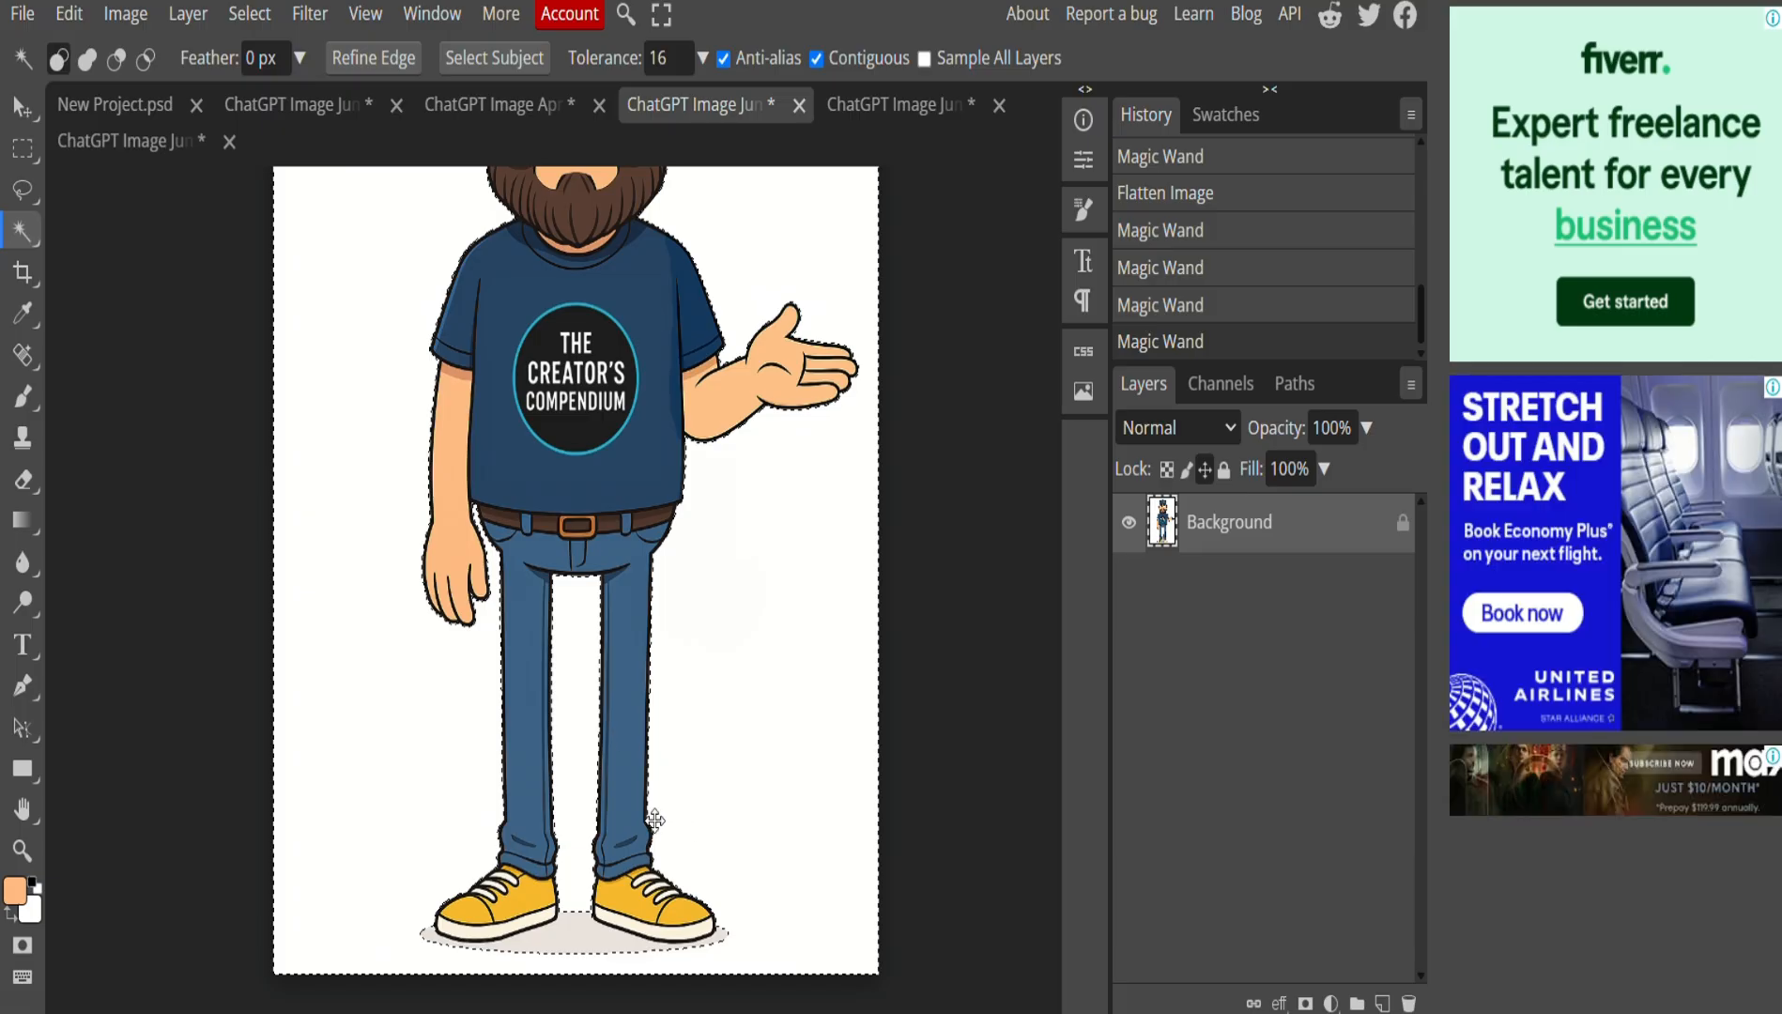
{"action": "scroll", "coordinate": [641, 768], "scroll_direction": "up", "scroll_amount": 3}
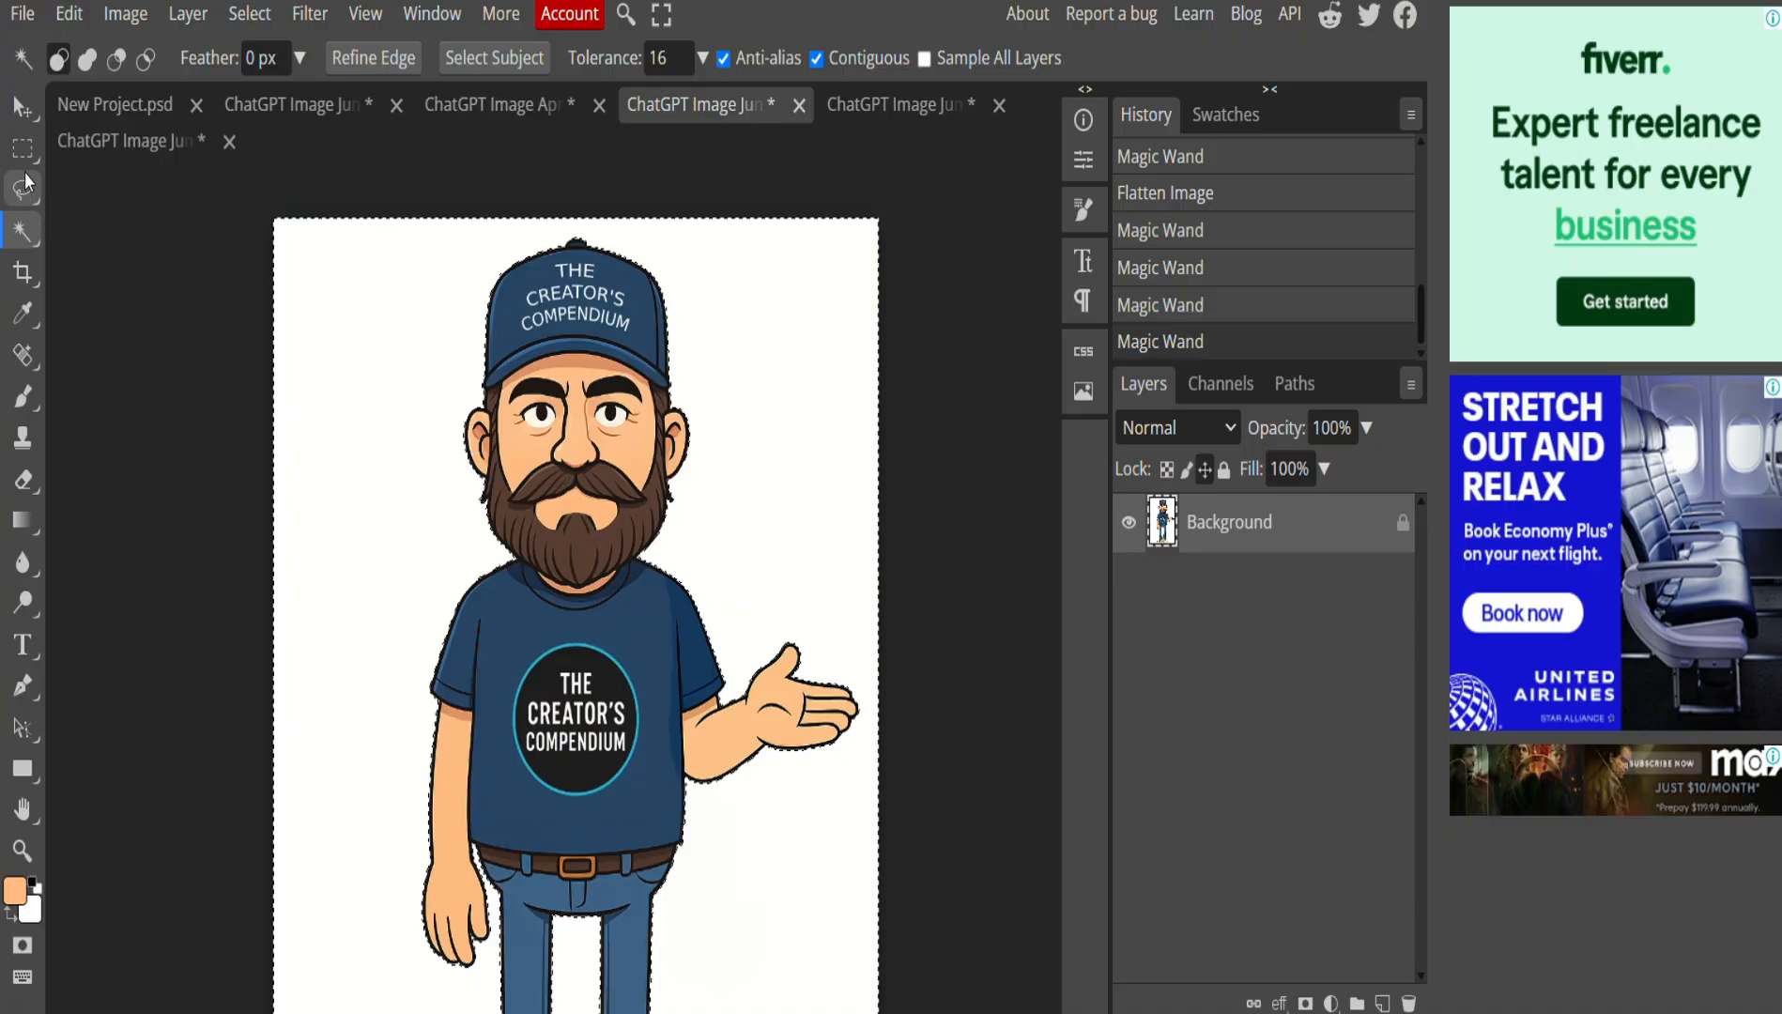
Fill the selected background with a custom, slightly darkened bright green.
{"action": "left_click", "coordinate": [66, 20]}
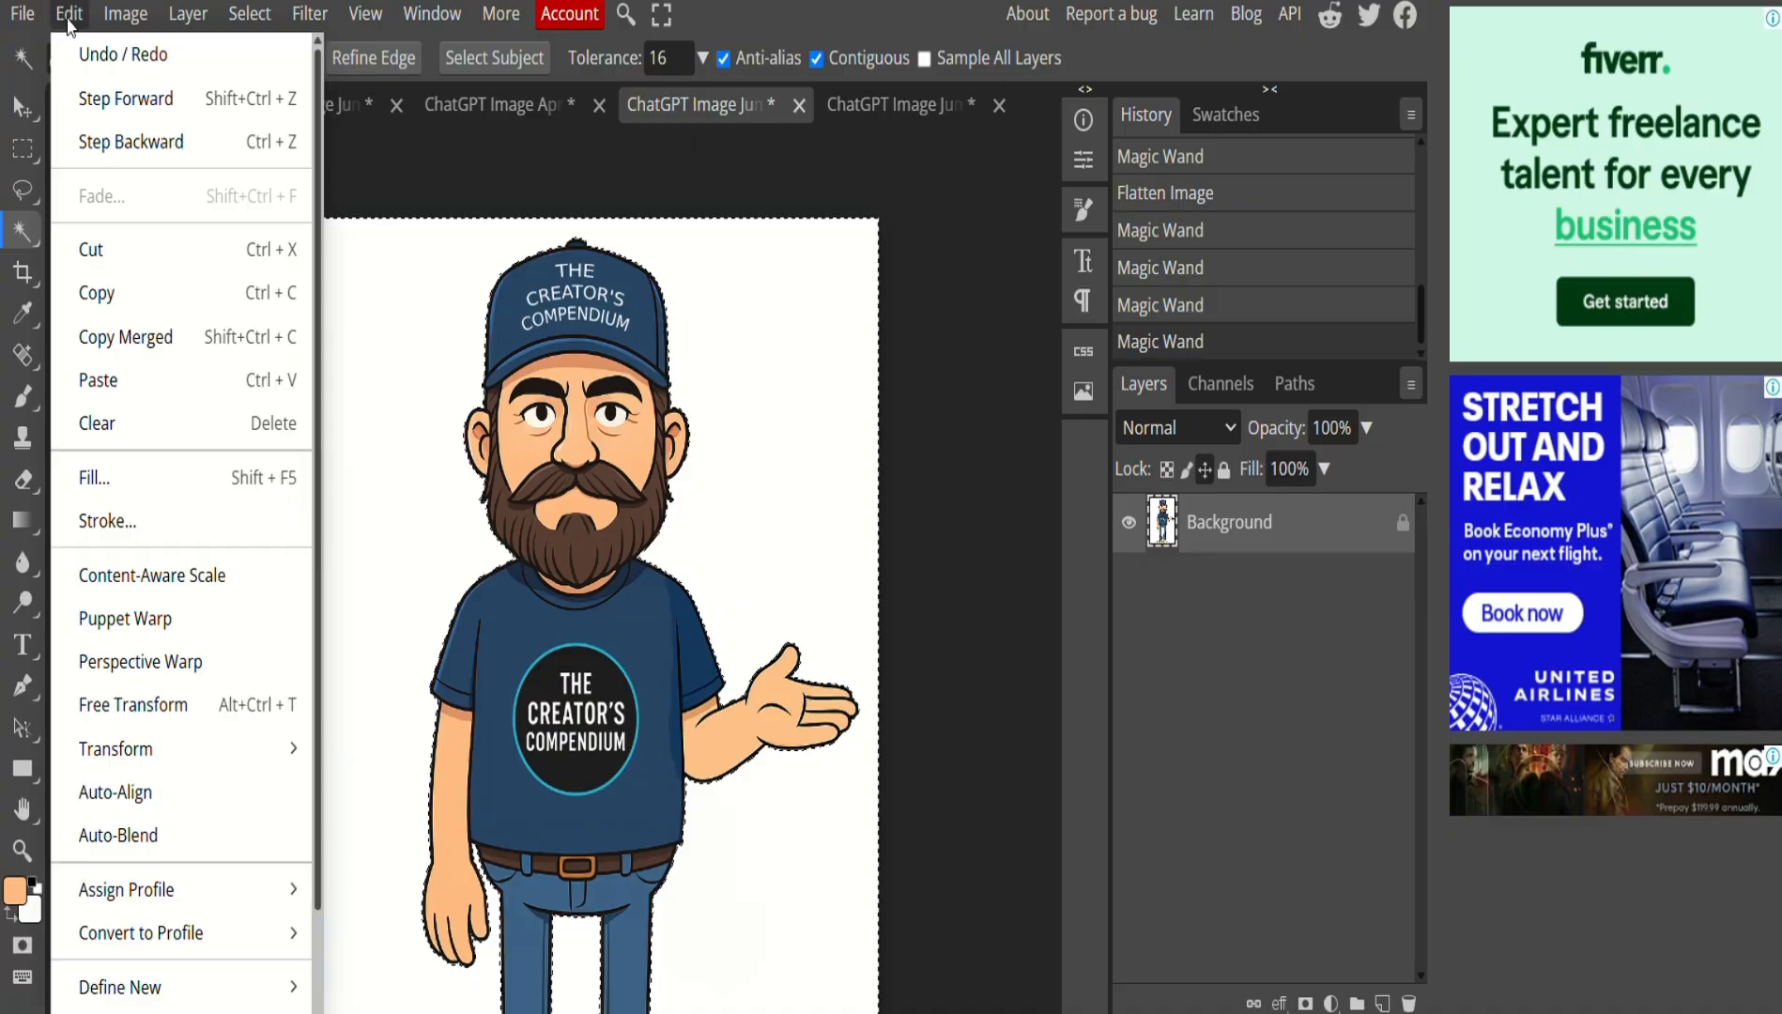
{"action": "left_click", "coordinate": [133, 475]}
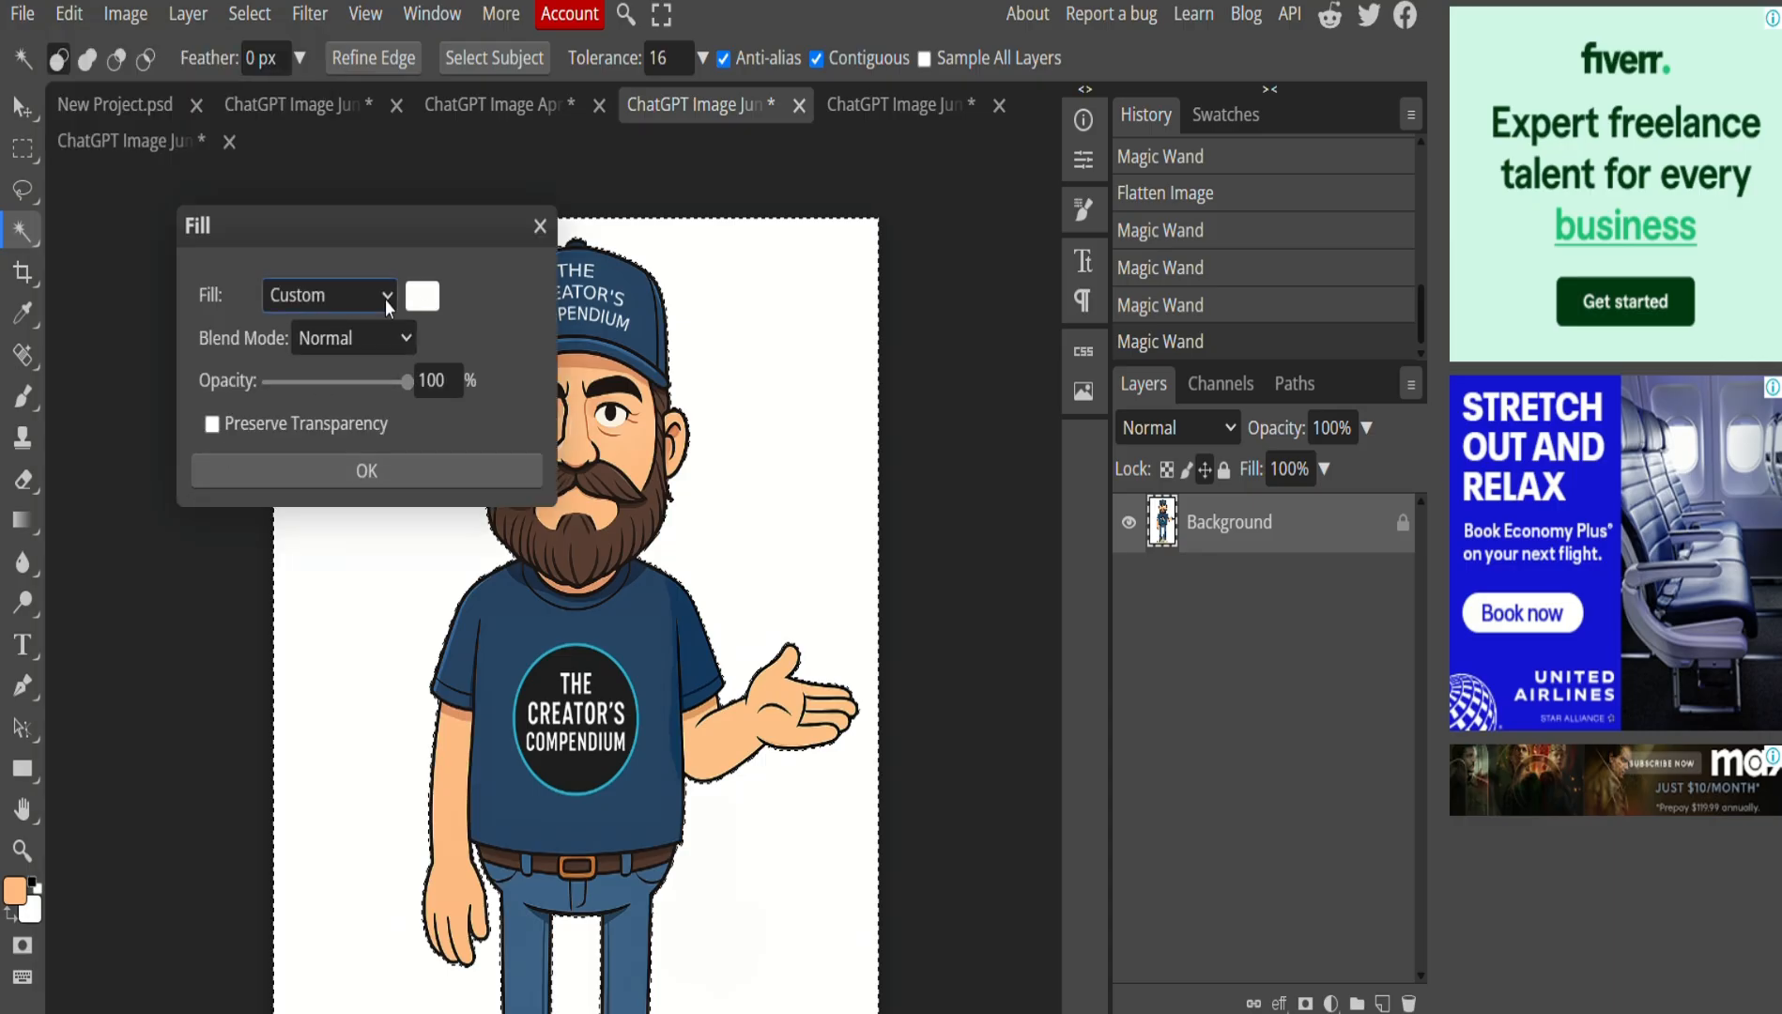
{"action": "left_click", "coordinate": [423, 296]}
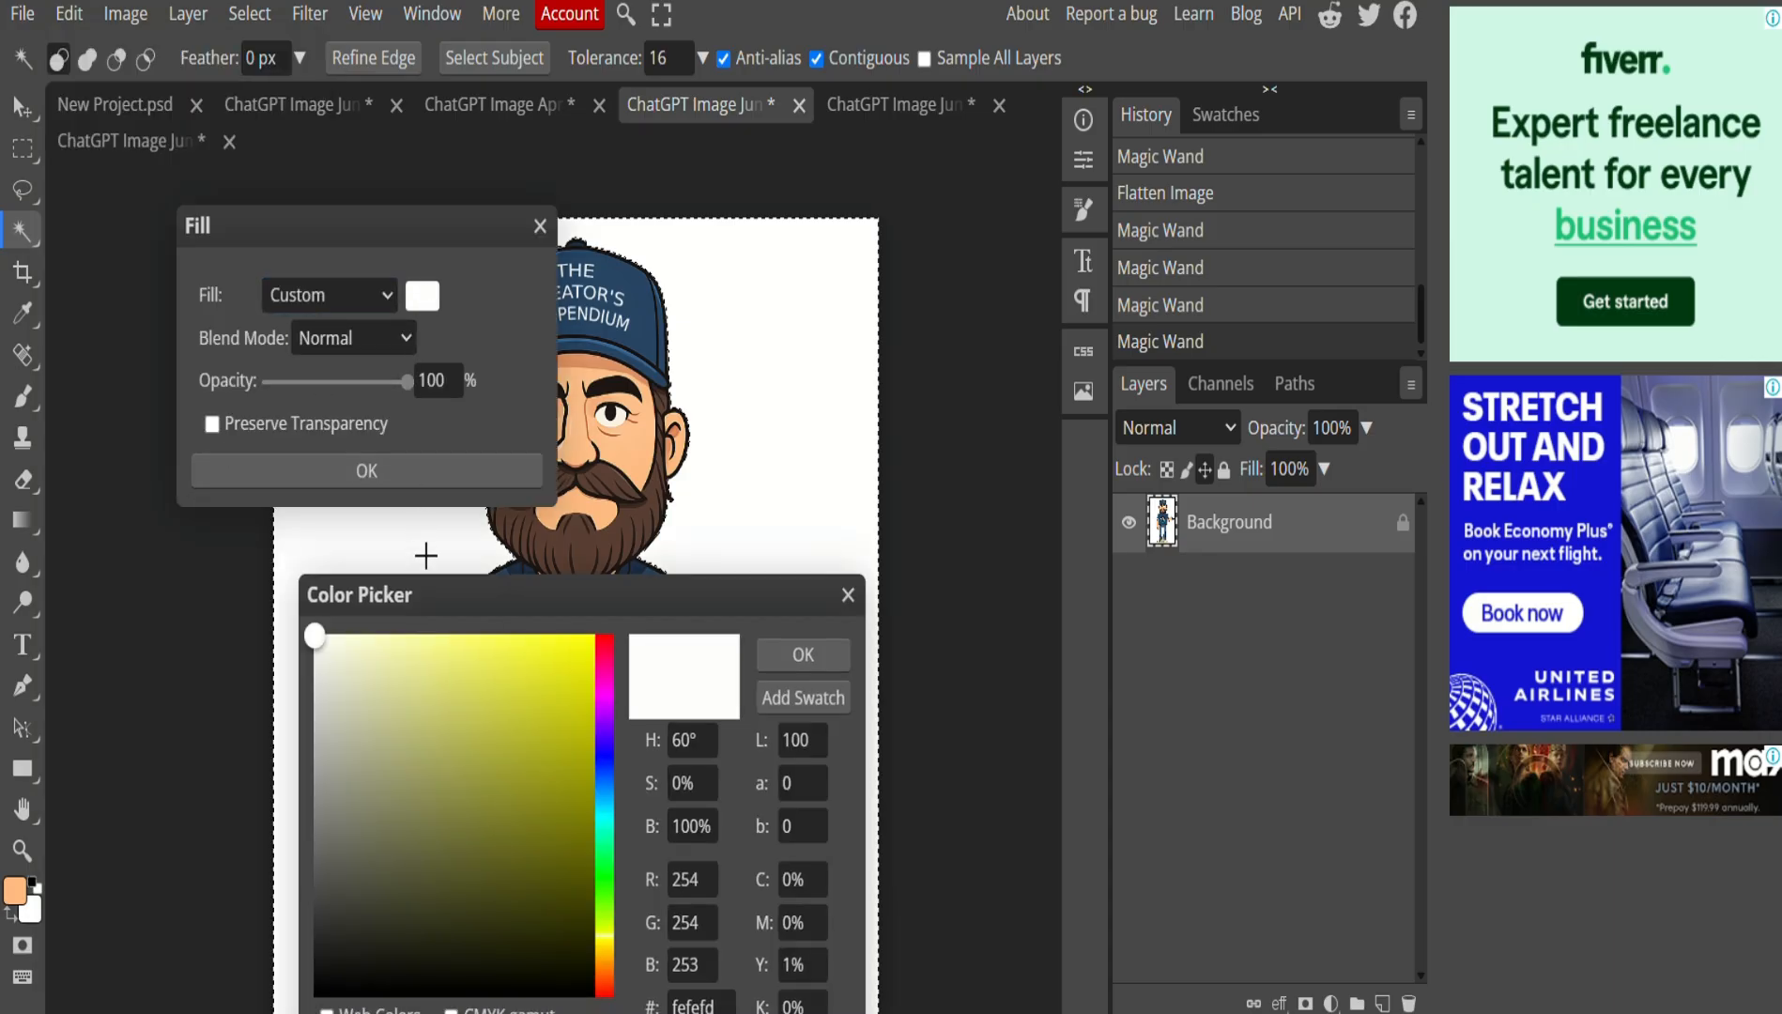
{"action": "left_click_drag", "start_coordinate": [606, 866], "coordinate": [610, 881]}
{"action": "left_click", "coordinate": [533, 664]}
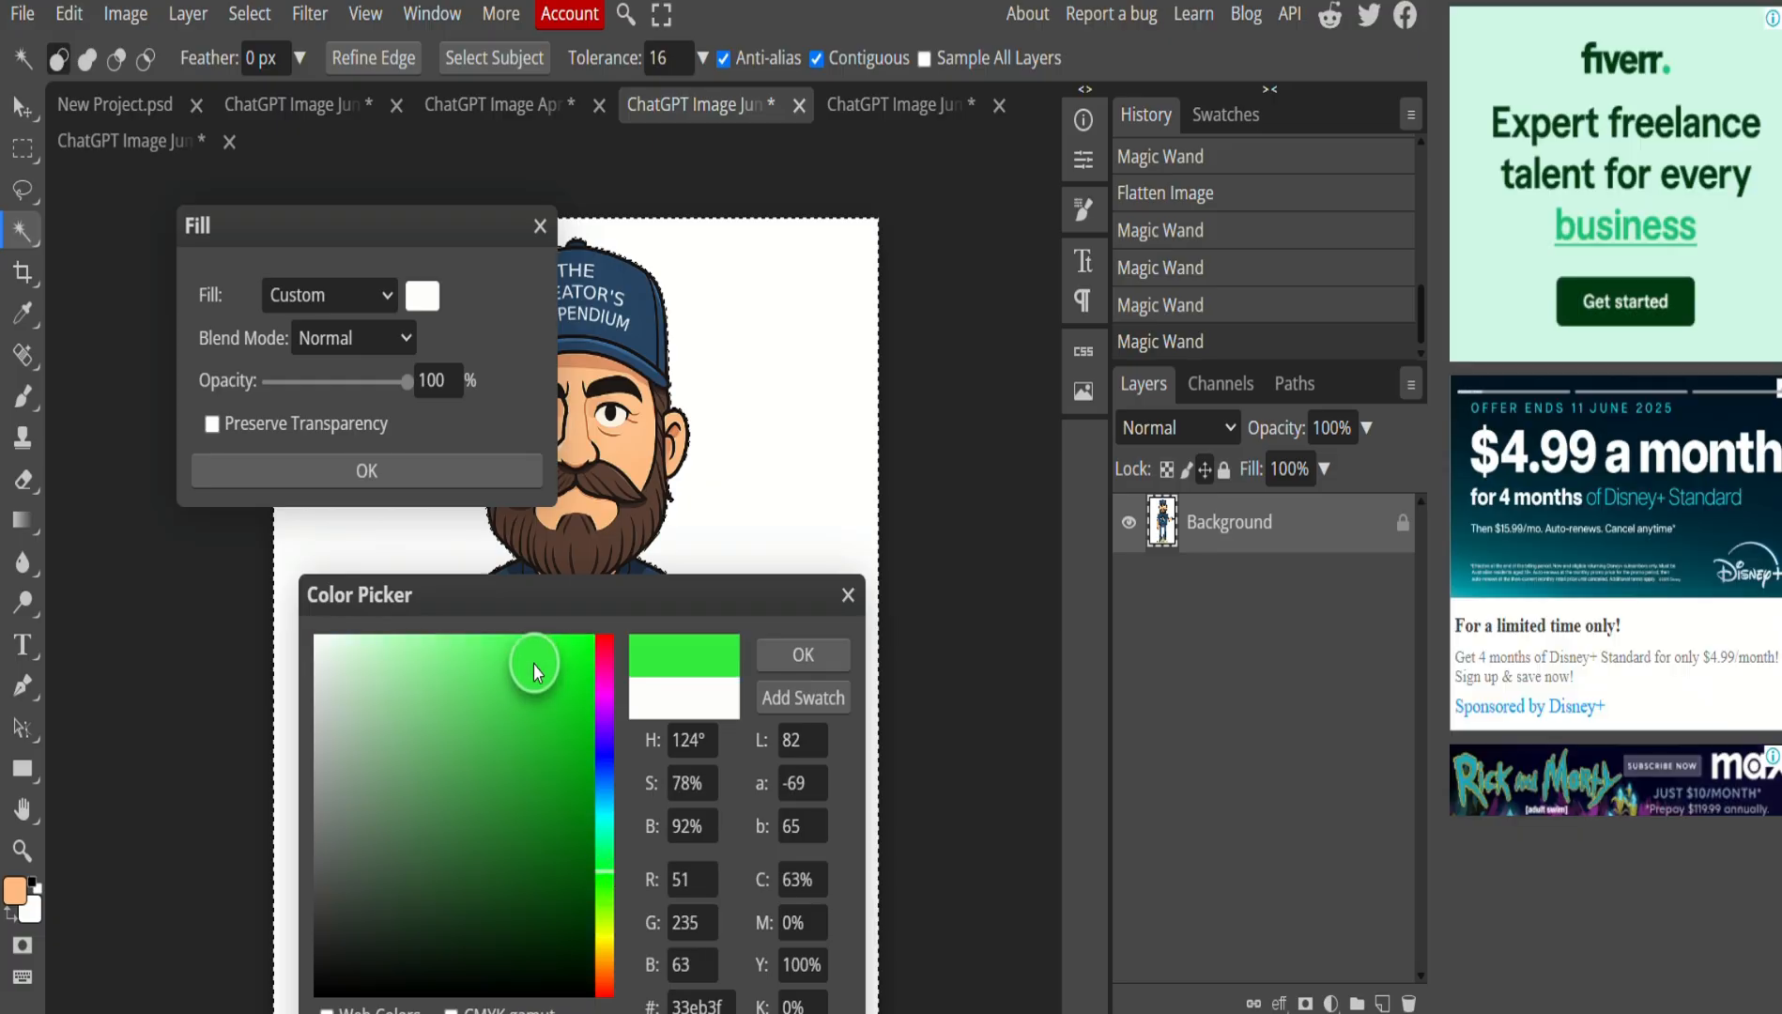
{"action": "left_click", "coordinate": [540, 702]}
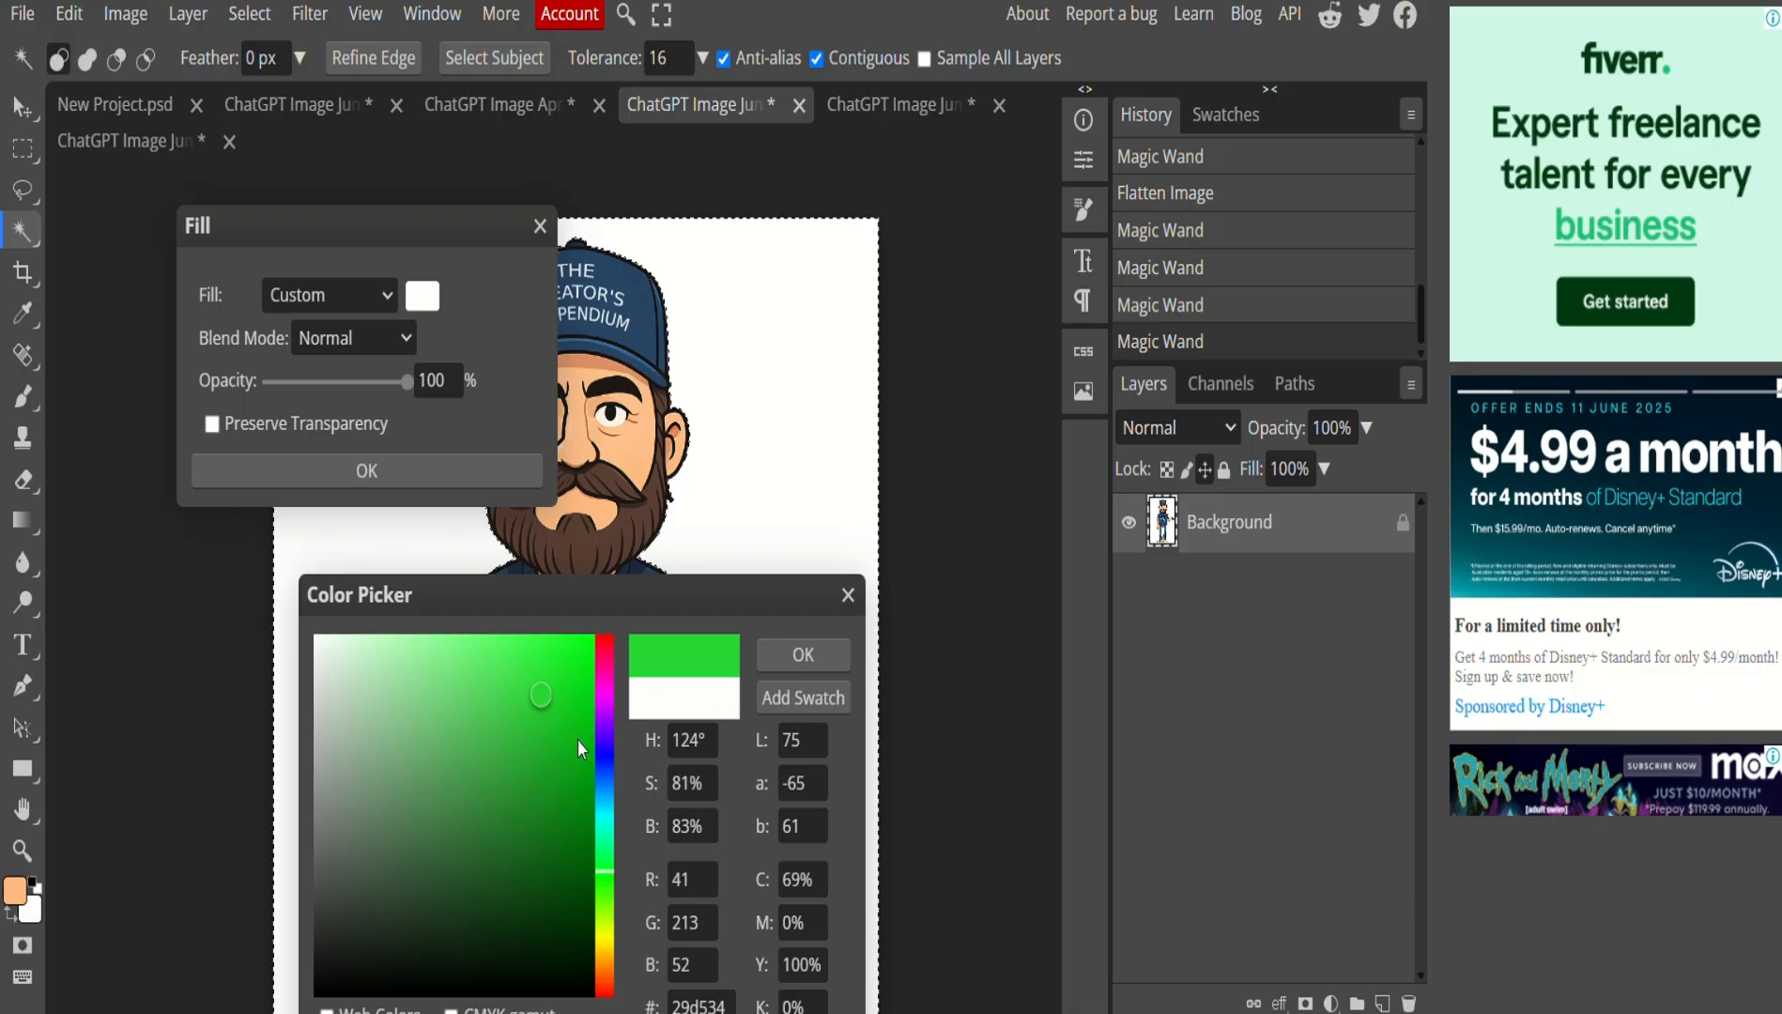
{"action": "left_click", "coordinate": [536, 751]}
{"action": "left_click", "coordinate": [803, 655]}
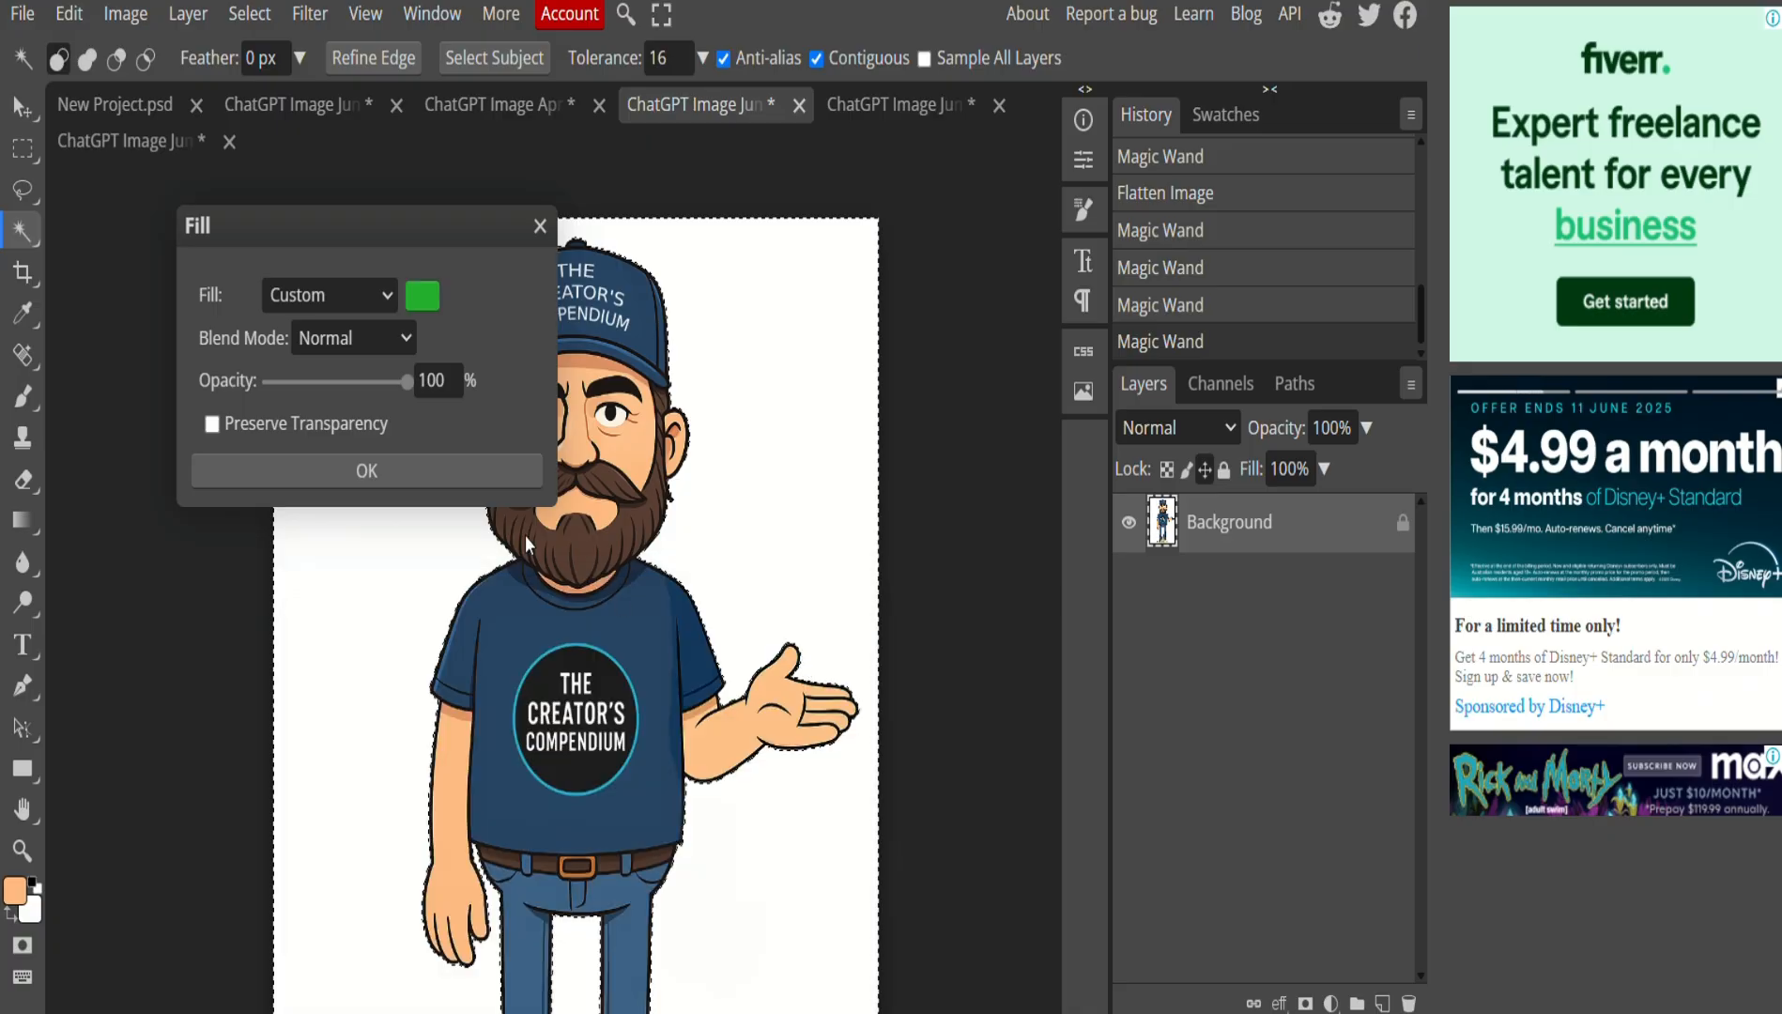
{"action": "left_click", "coordinate": [389, 477]}
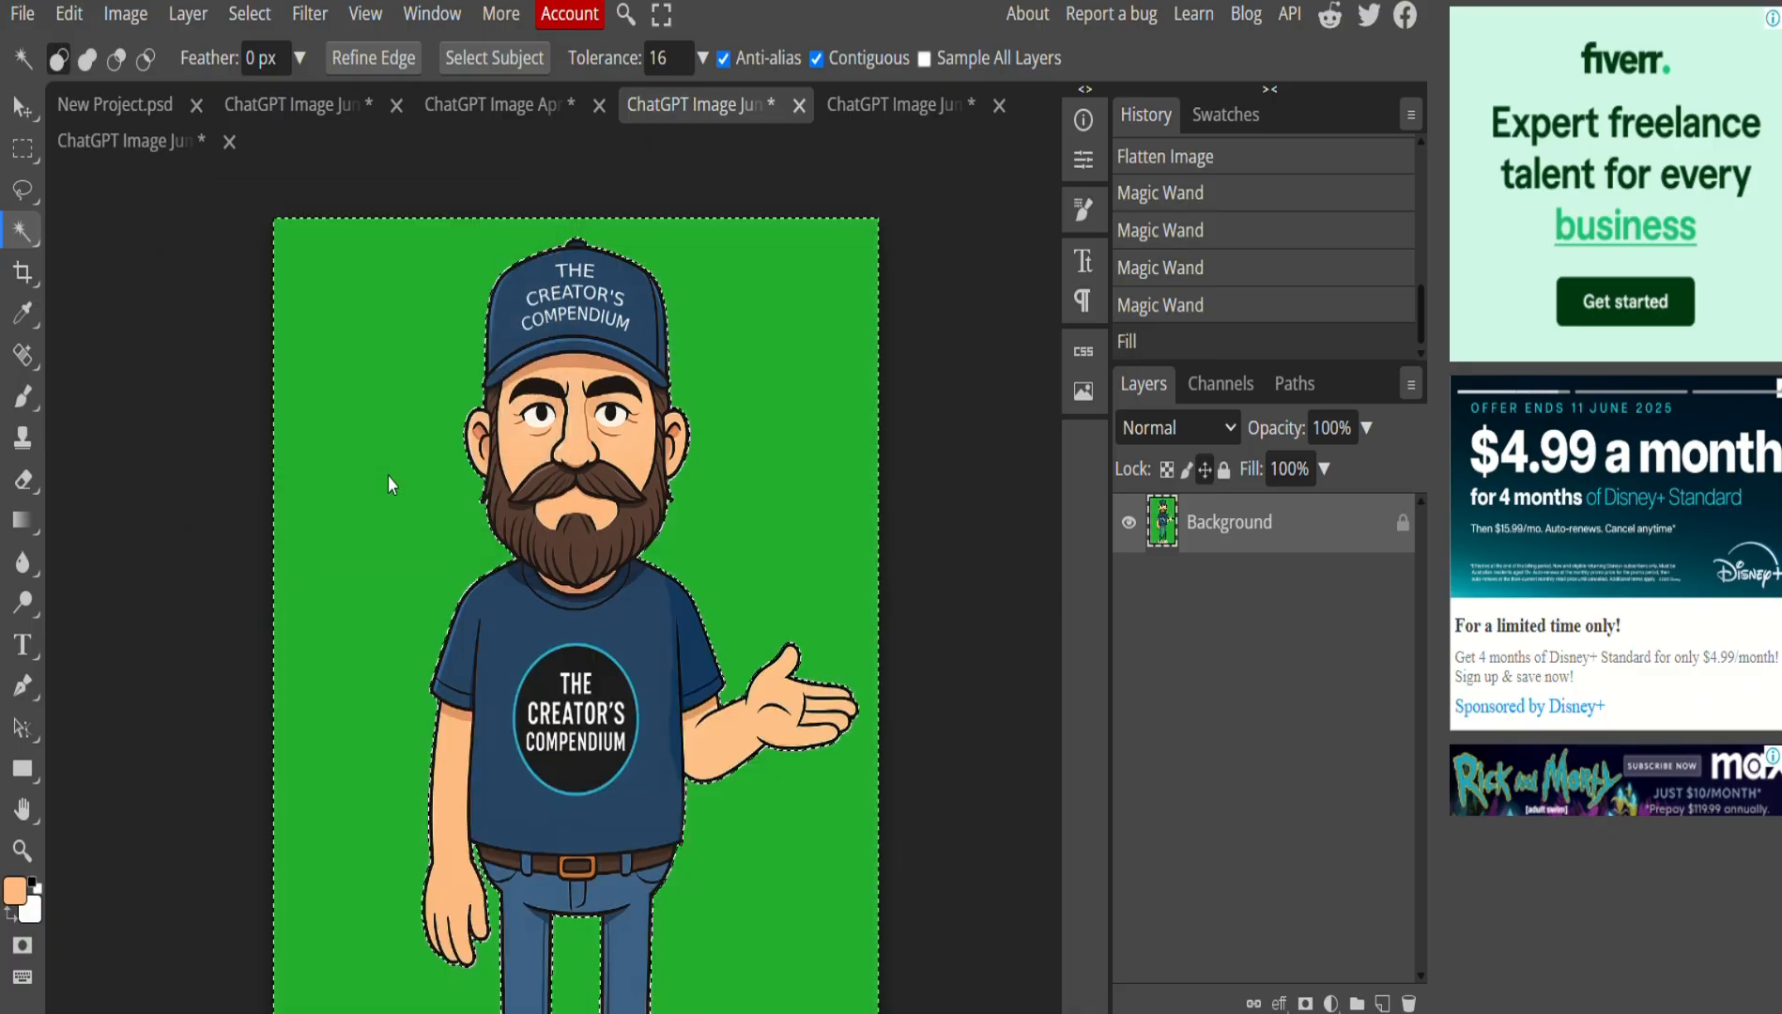
Deselect, then select the grey shadow under the shoes.
{"action": "left_click", "coordinate": [972, 452]}
{"action": "scroll", "coordinate": [704, 667], "scroll_direction": "down", "scroll_amount": 5}
{"action": "scroll", "coordinate": [706, 669], "scroll_direction": "up", "scroll_amount": 2}
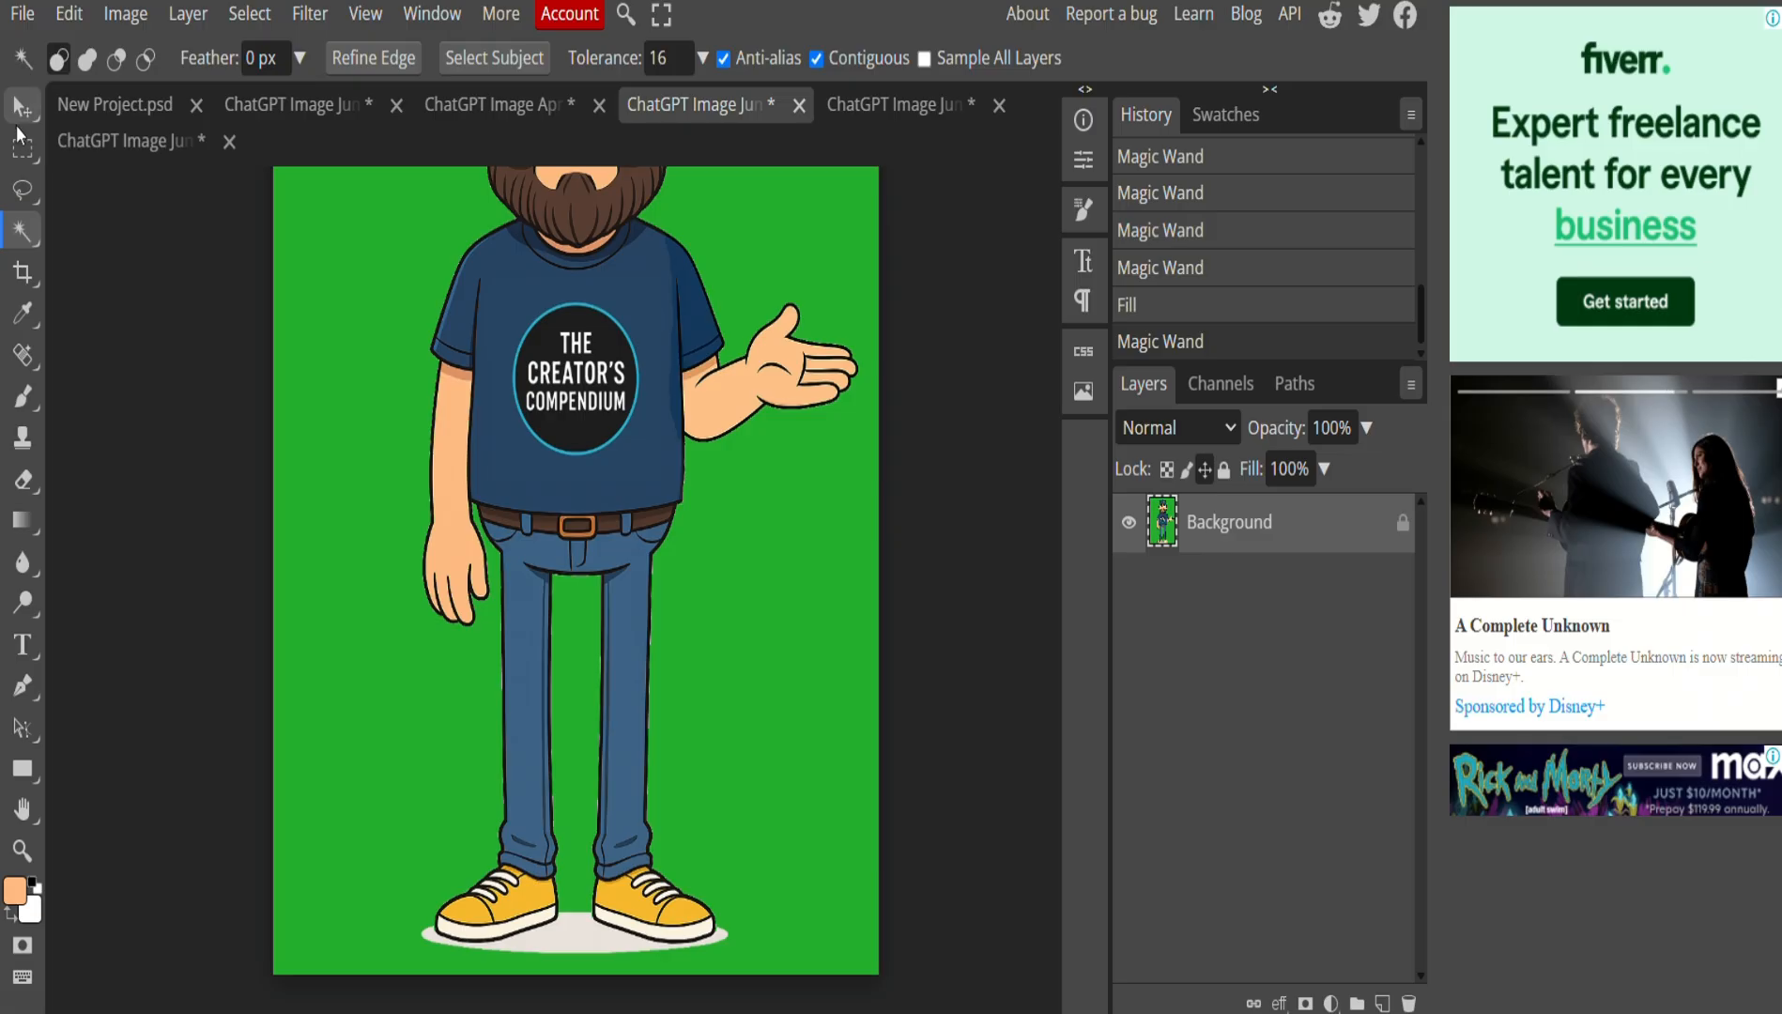
{"action": "left_click", "coordinate": [572, 933]}
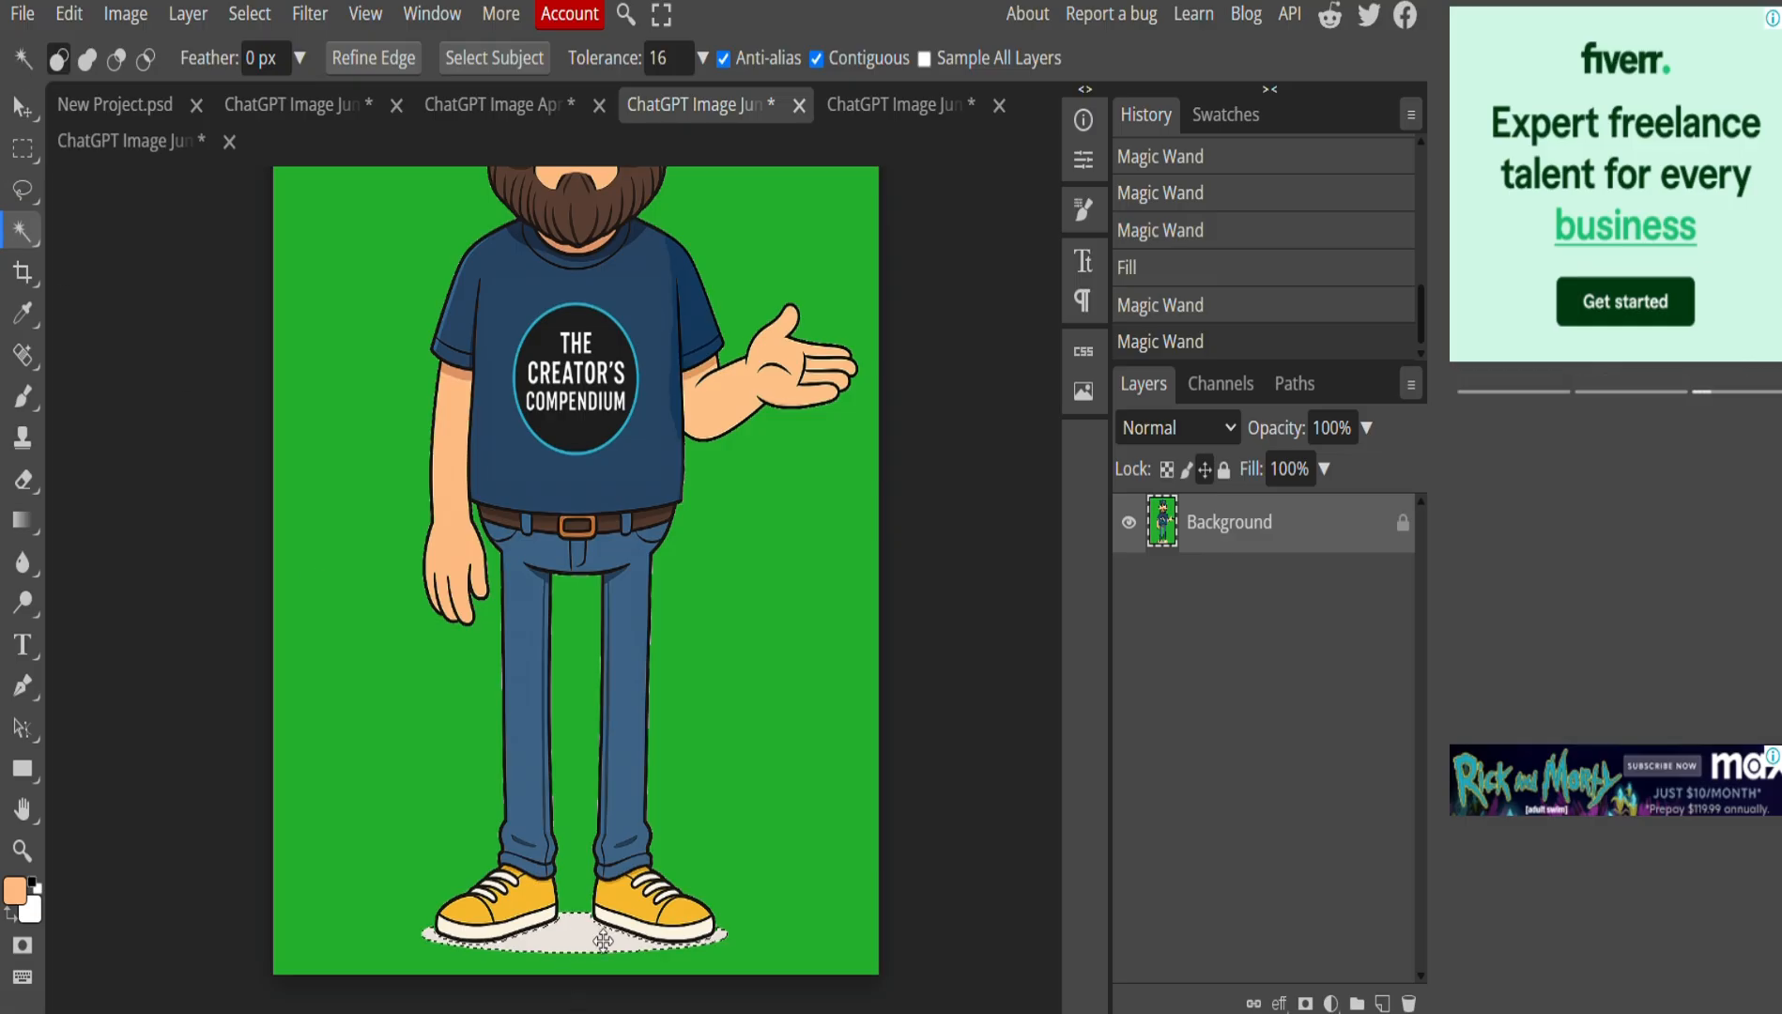
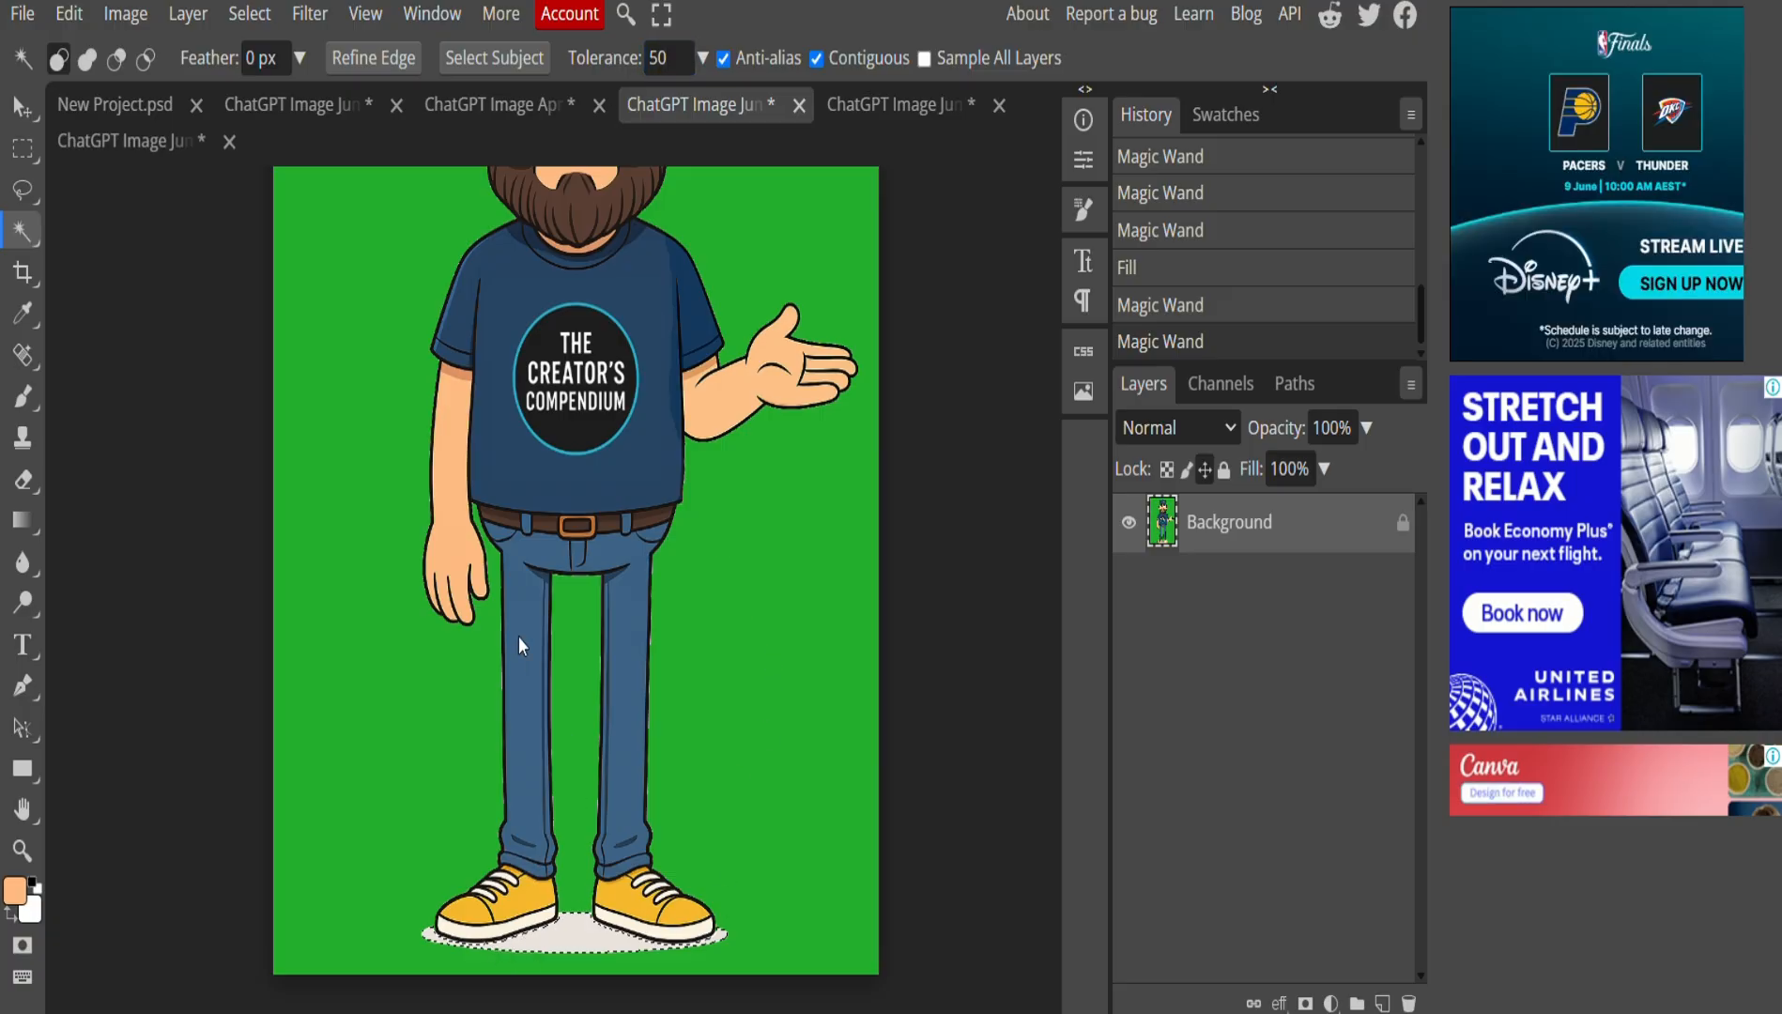
Fill the selected shoe shadow with the custom green, then deselect.
{"action": "left_click", "coordinate": [69, 13]}
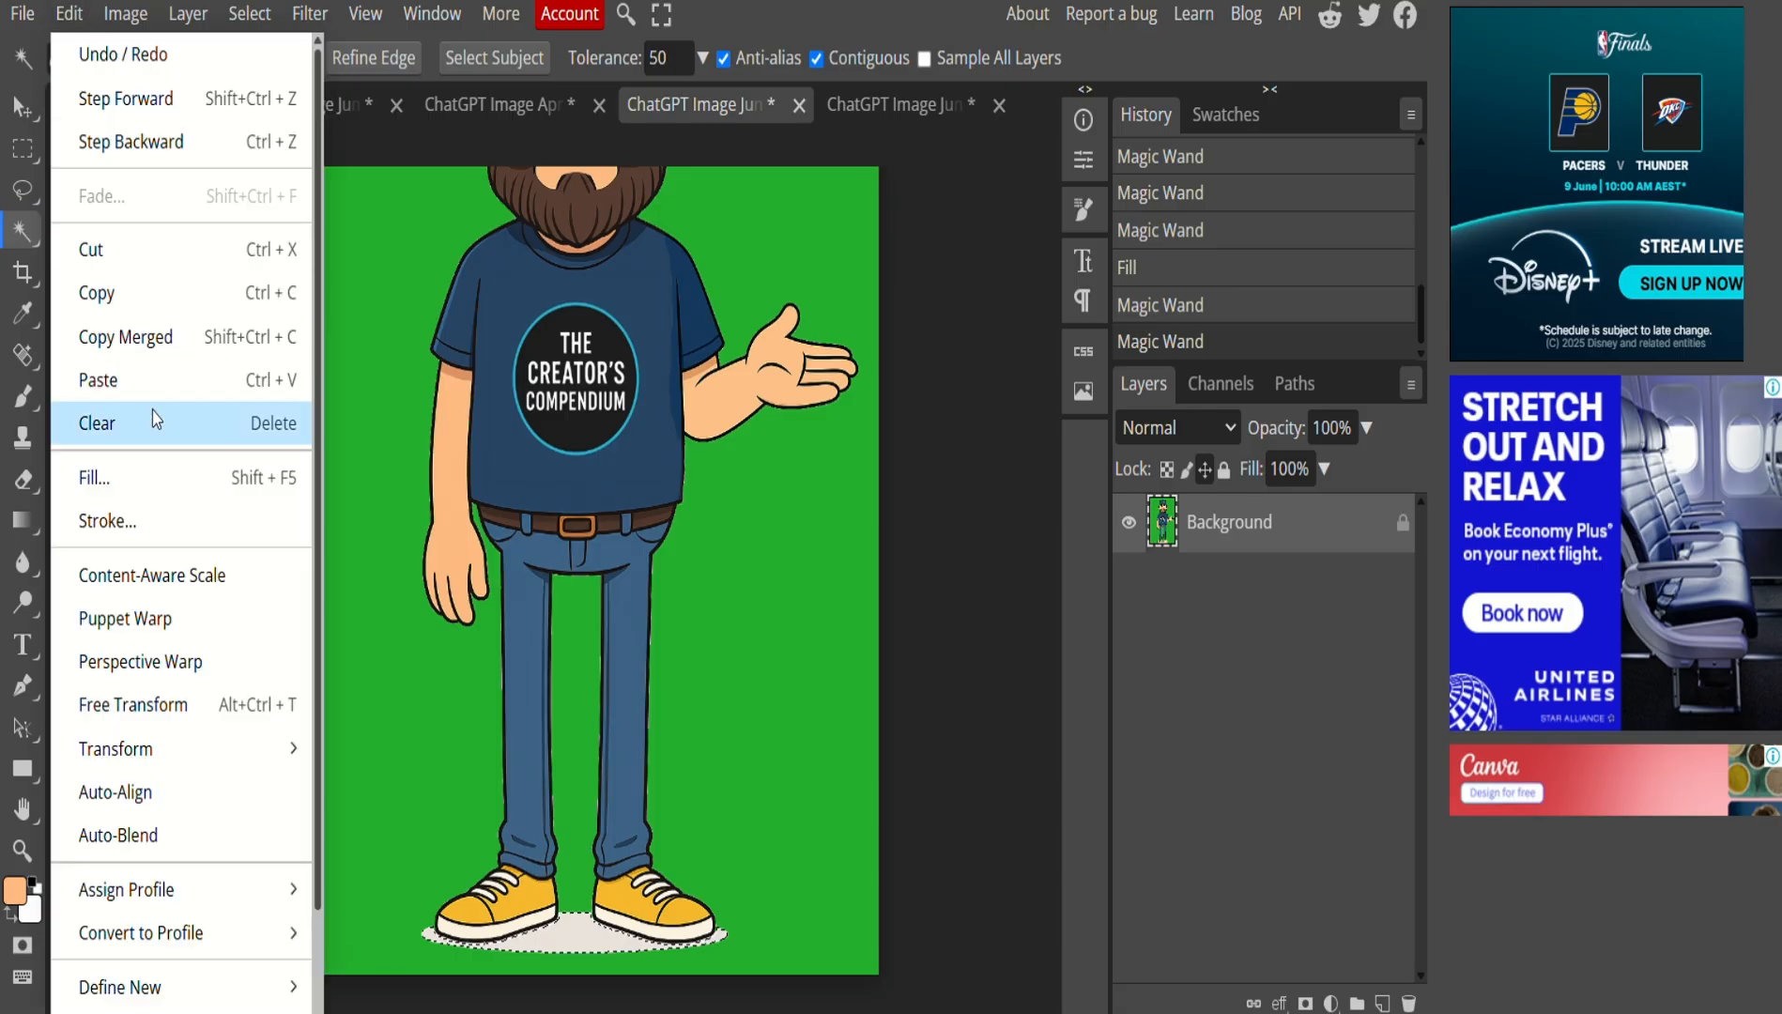
{"action": "left_click", "coordinate": [144, 475]}
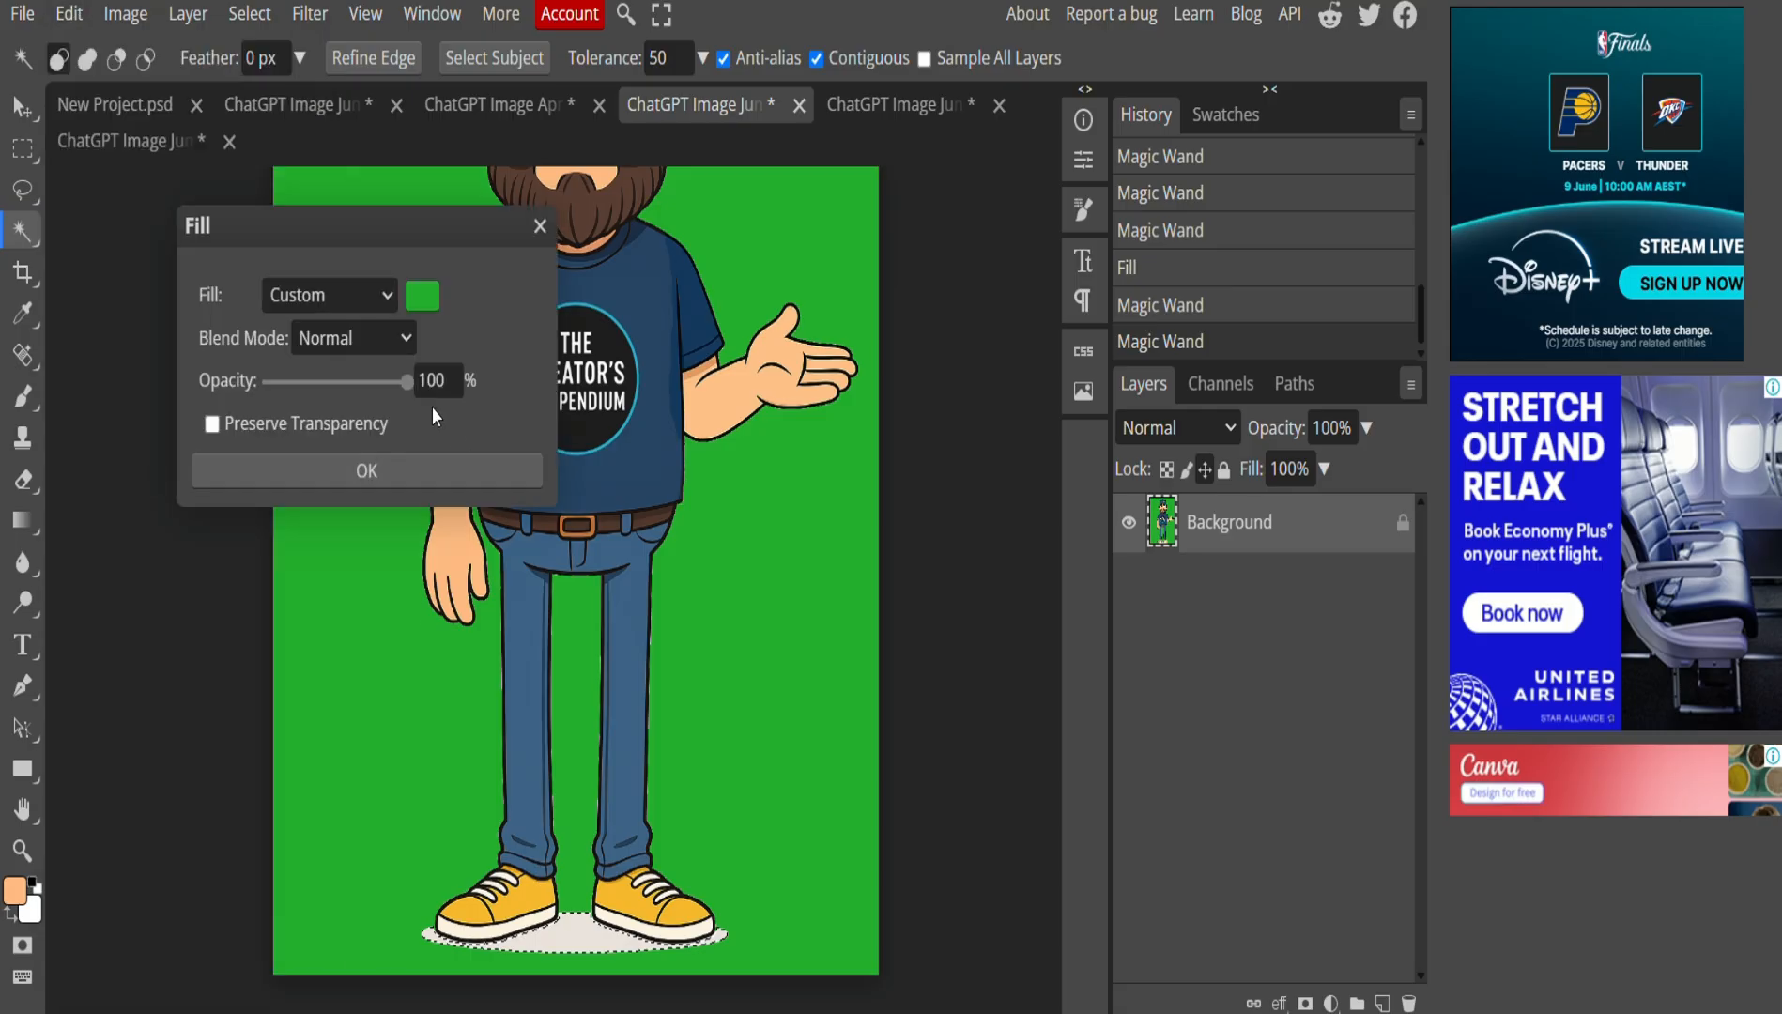
{"action": "left_click", "coordinate": [359, 470]}
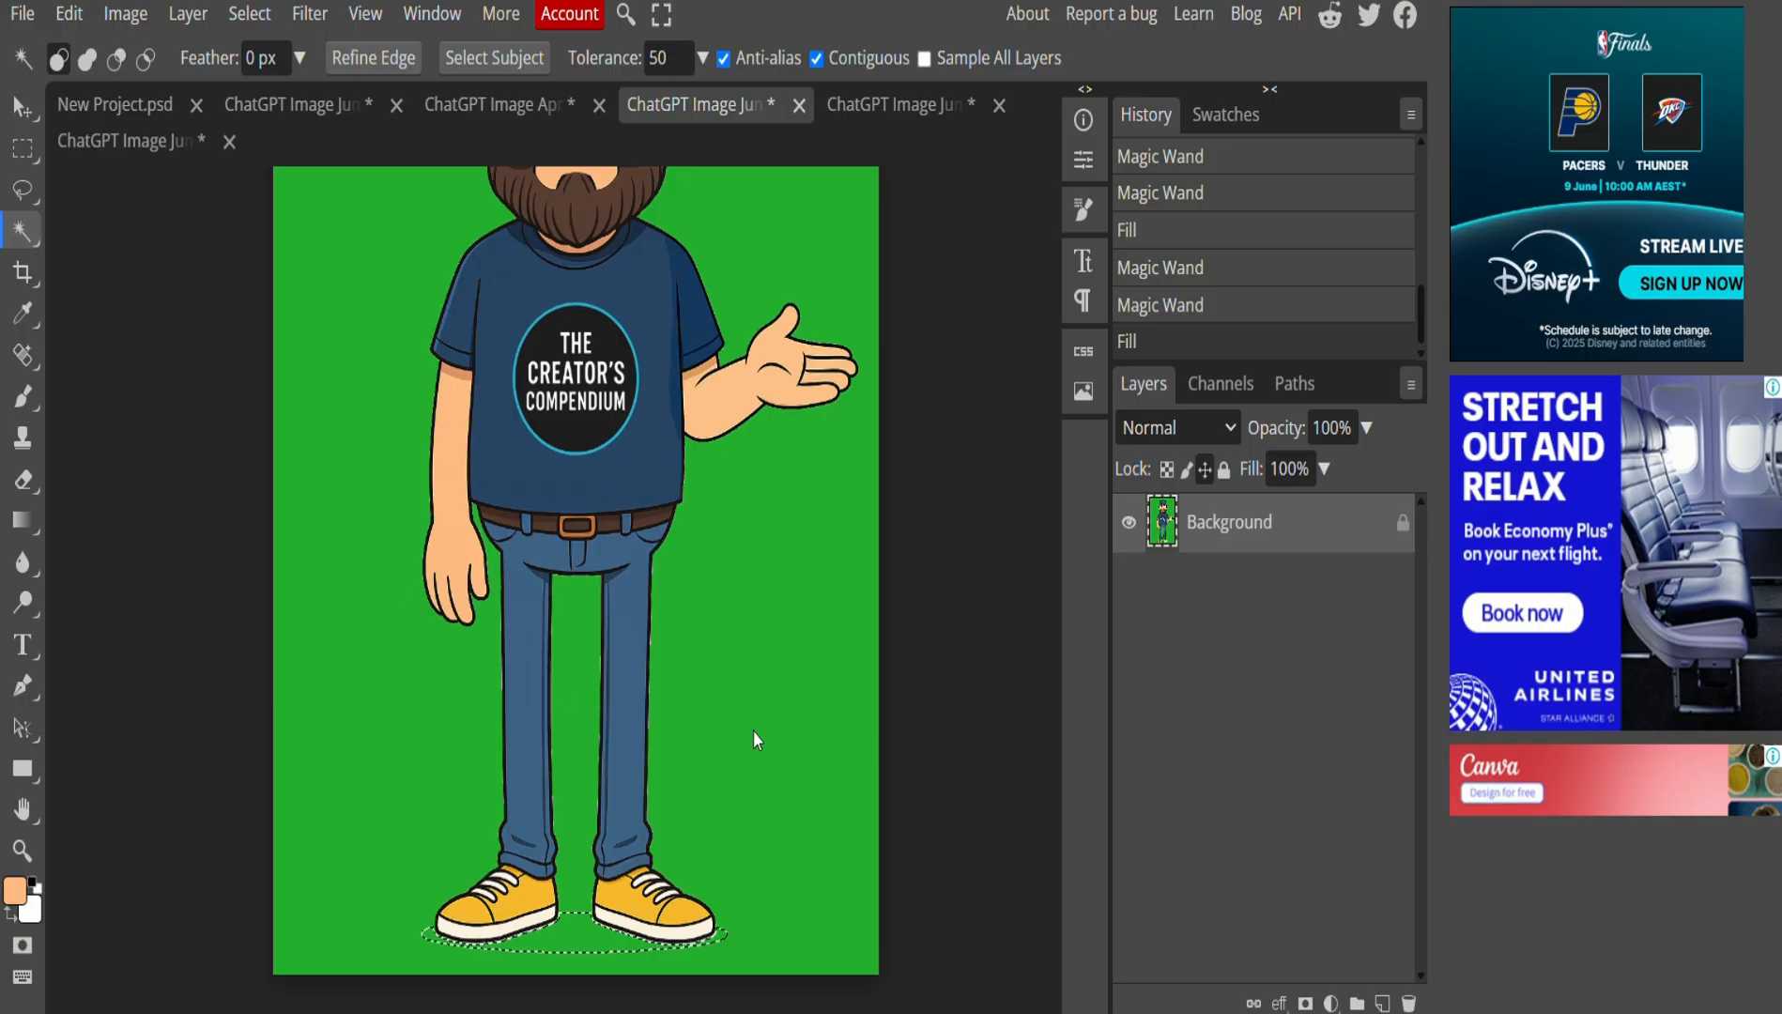
{"action": "key", "text": "ctrl+d"}
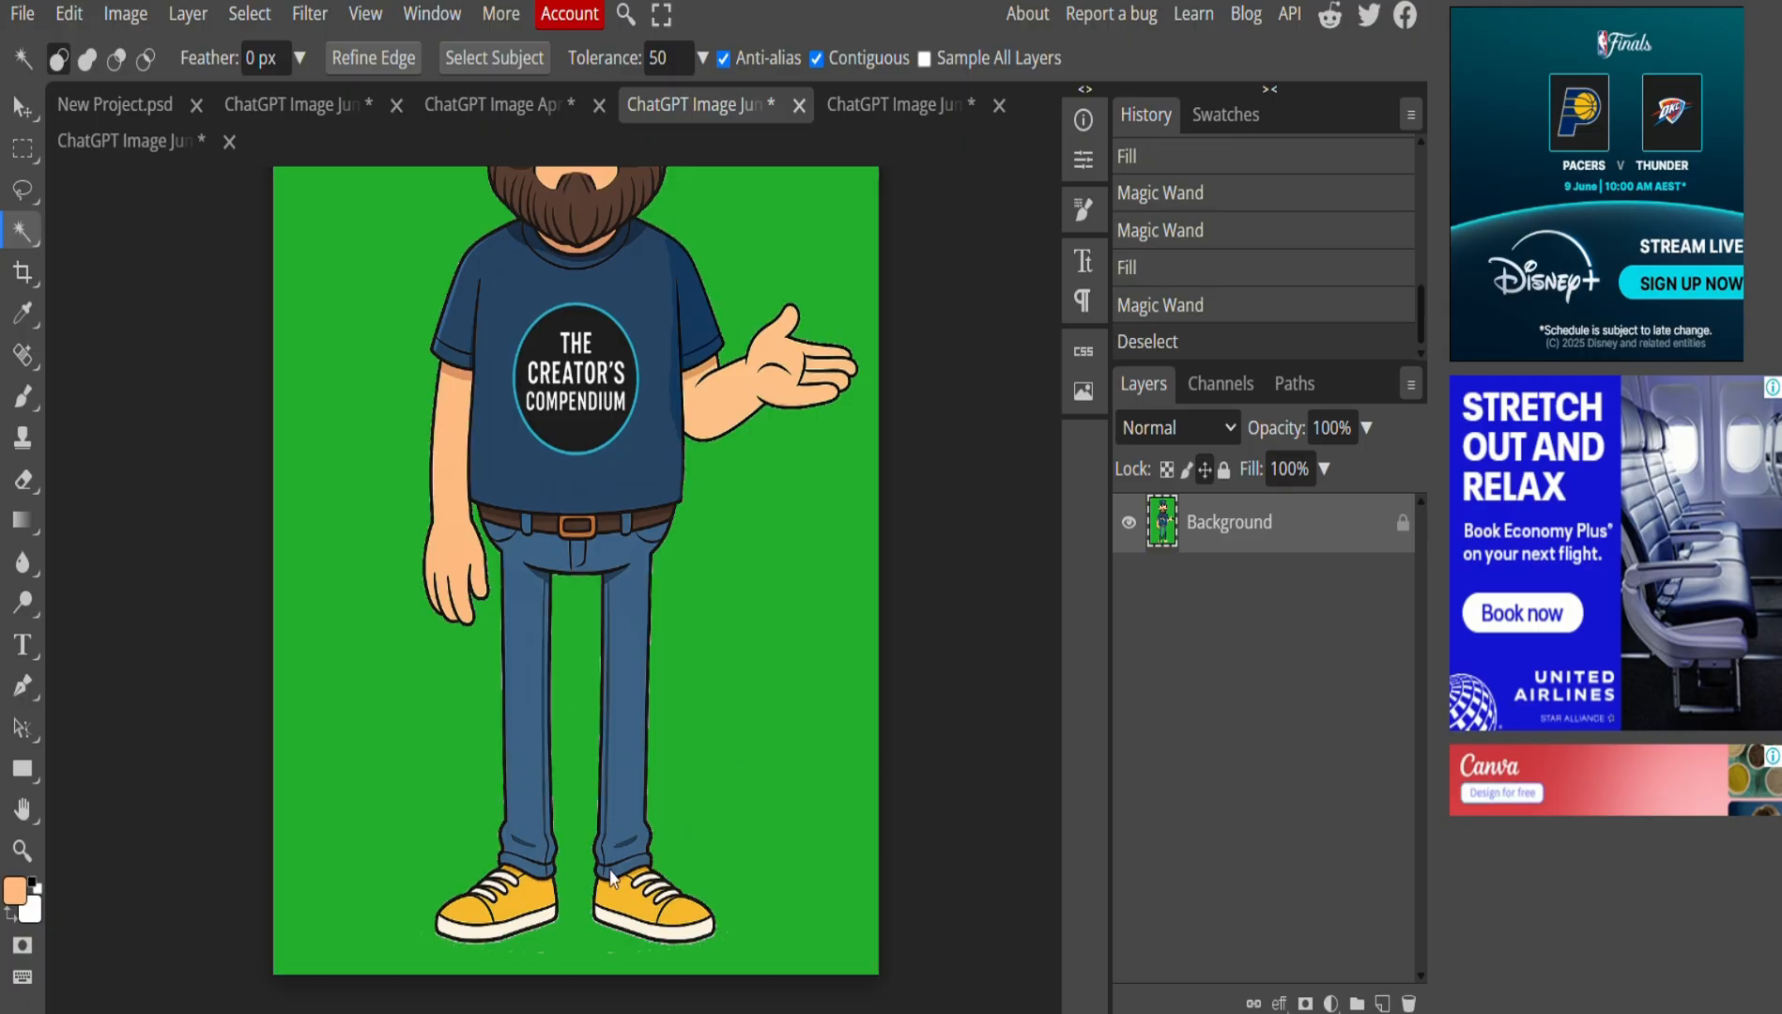
{"action": "scroll", "coordinate": [555, 925], "scroll_direction": "down", "scroll_amount": 1}
{"action": "scroll", "coordinate": [549, 859], "scroll_direction": "down", "scroll_amount": 1}
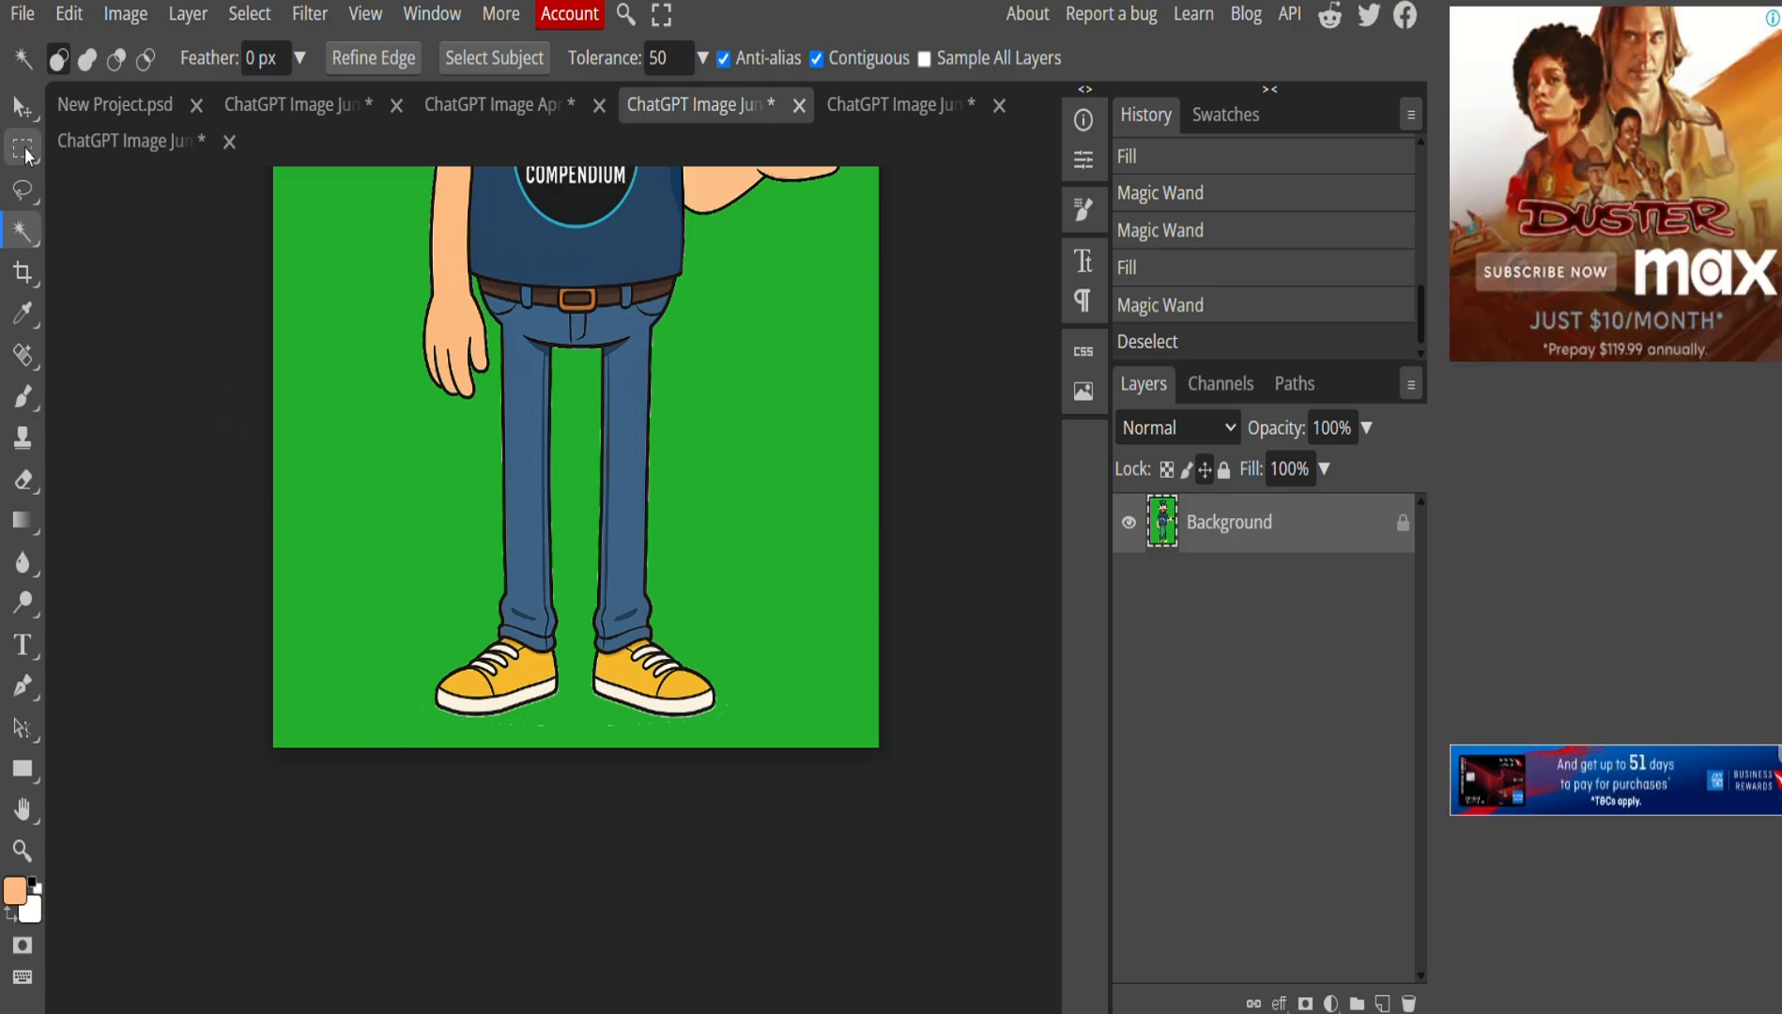
{"action": "scroll", "coordinate": [572, 487], "scroll_direction": "up", "scroll_amount": 4}
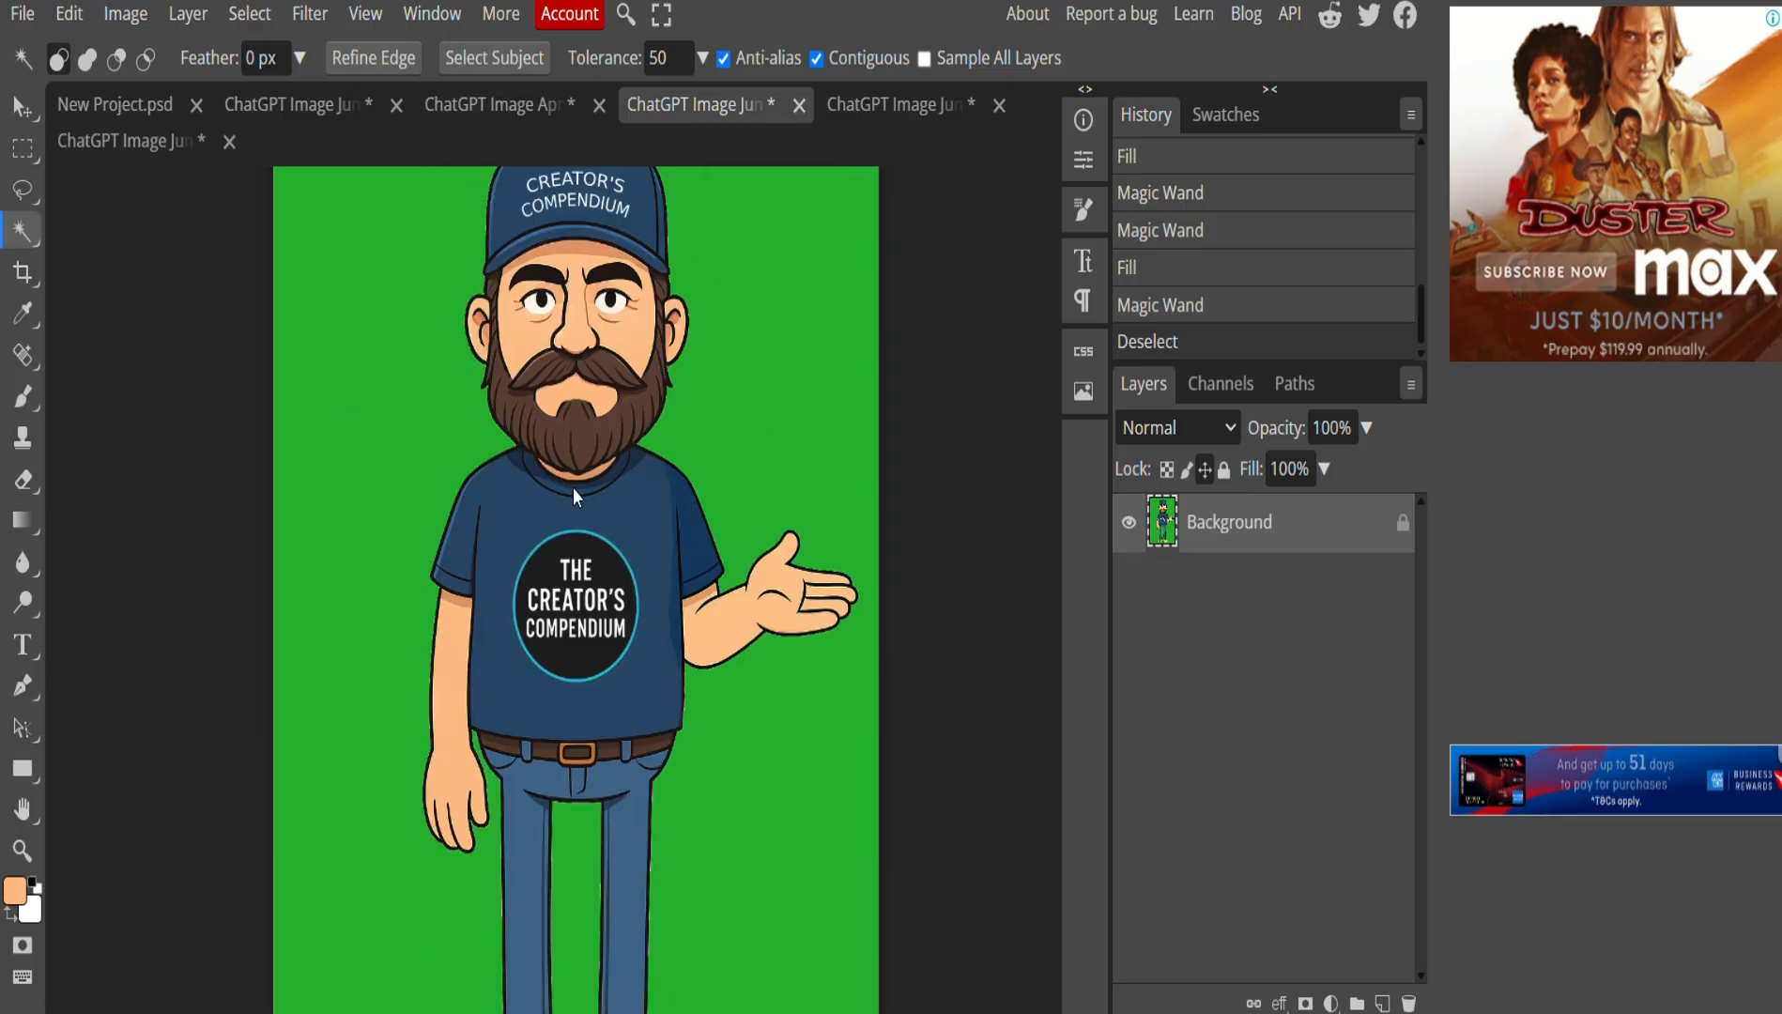
{"action": "scroll", "coordinate": [705, 484], "scroll_direction": "down", "scroll_amount": 1}
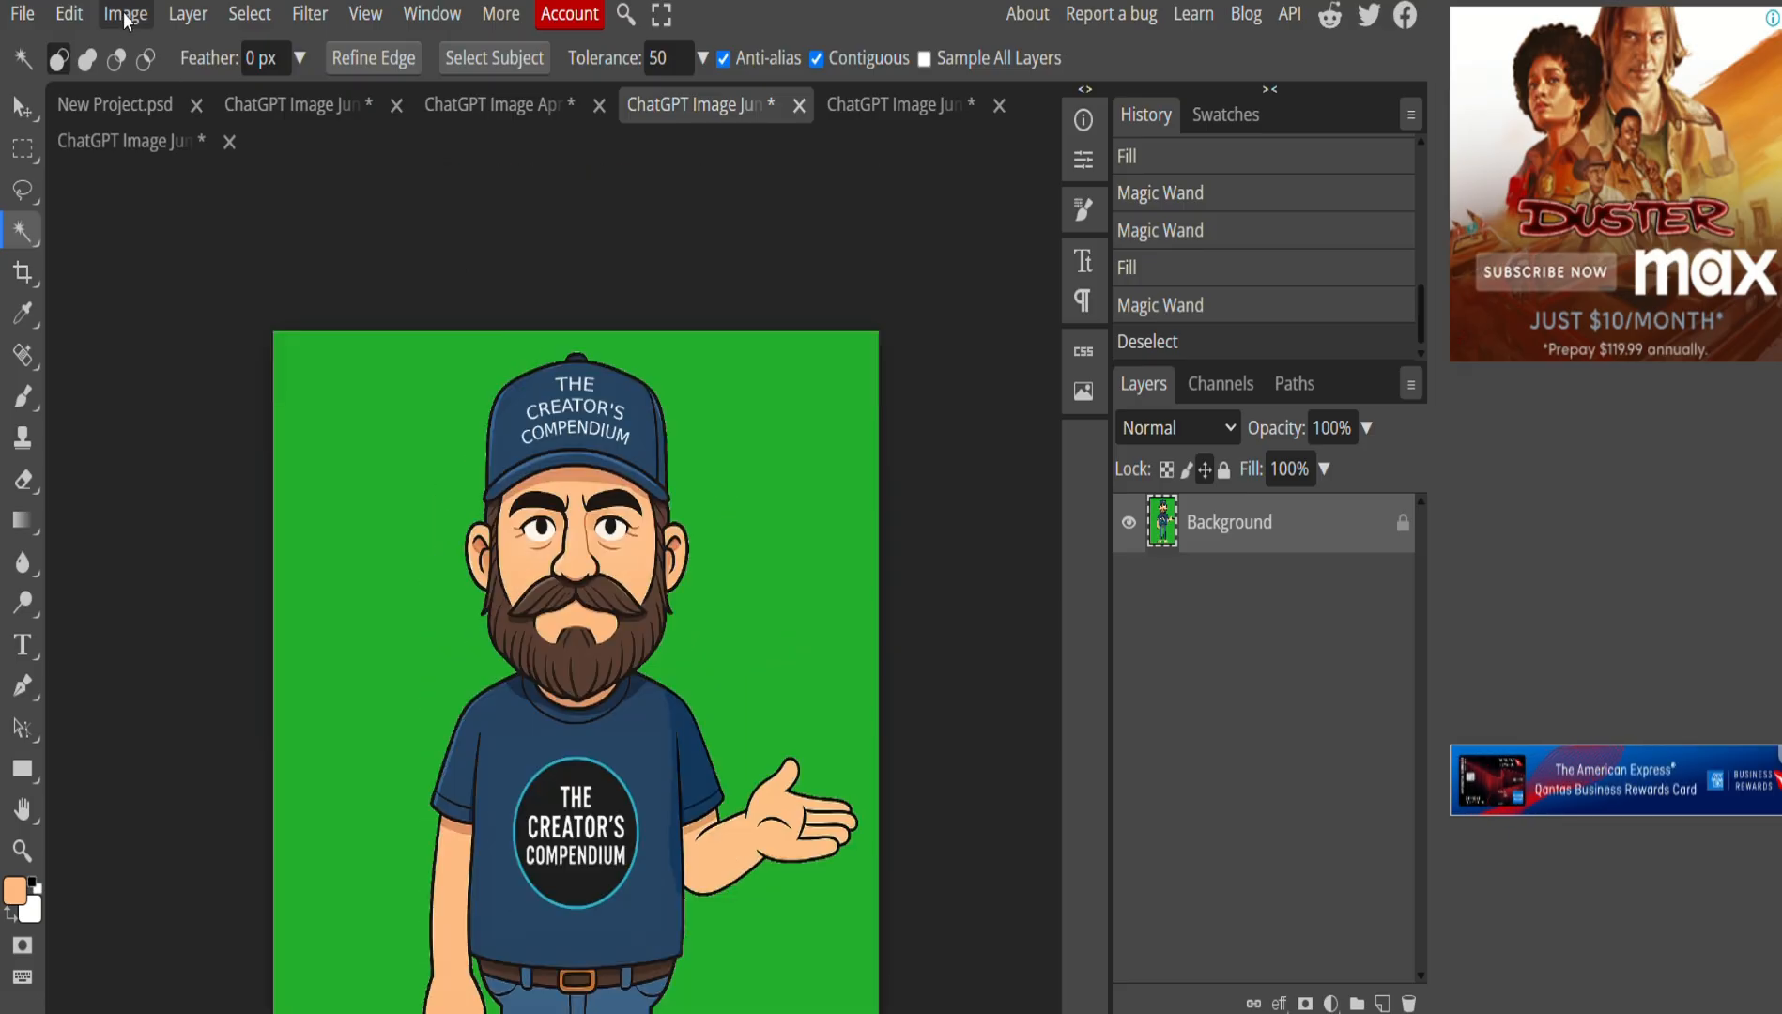
Export the green-background character image as a PNG named JD_hand_out1.
{"action": "left_click", "coordinate": [23, 15]}
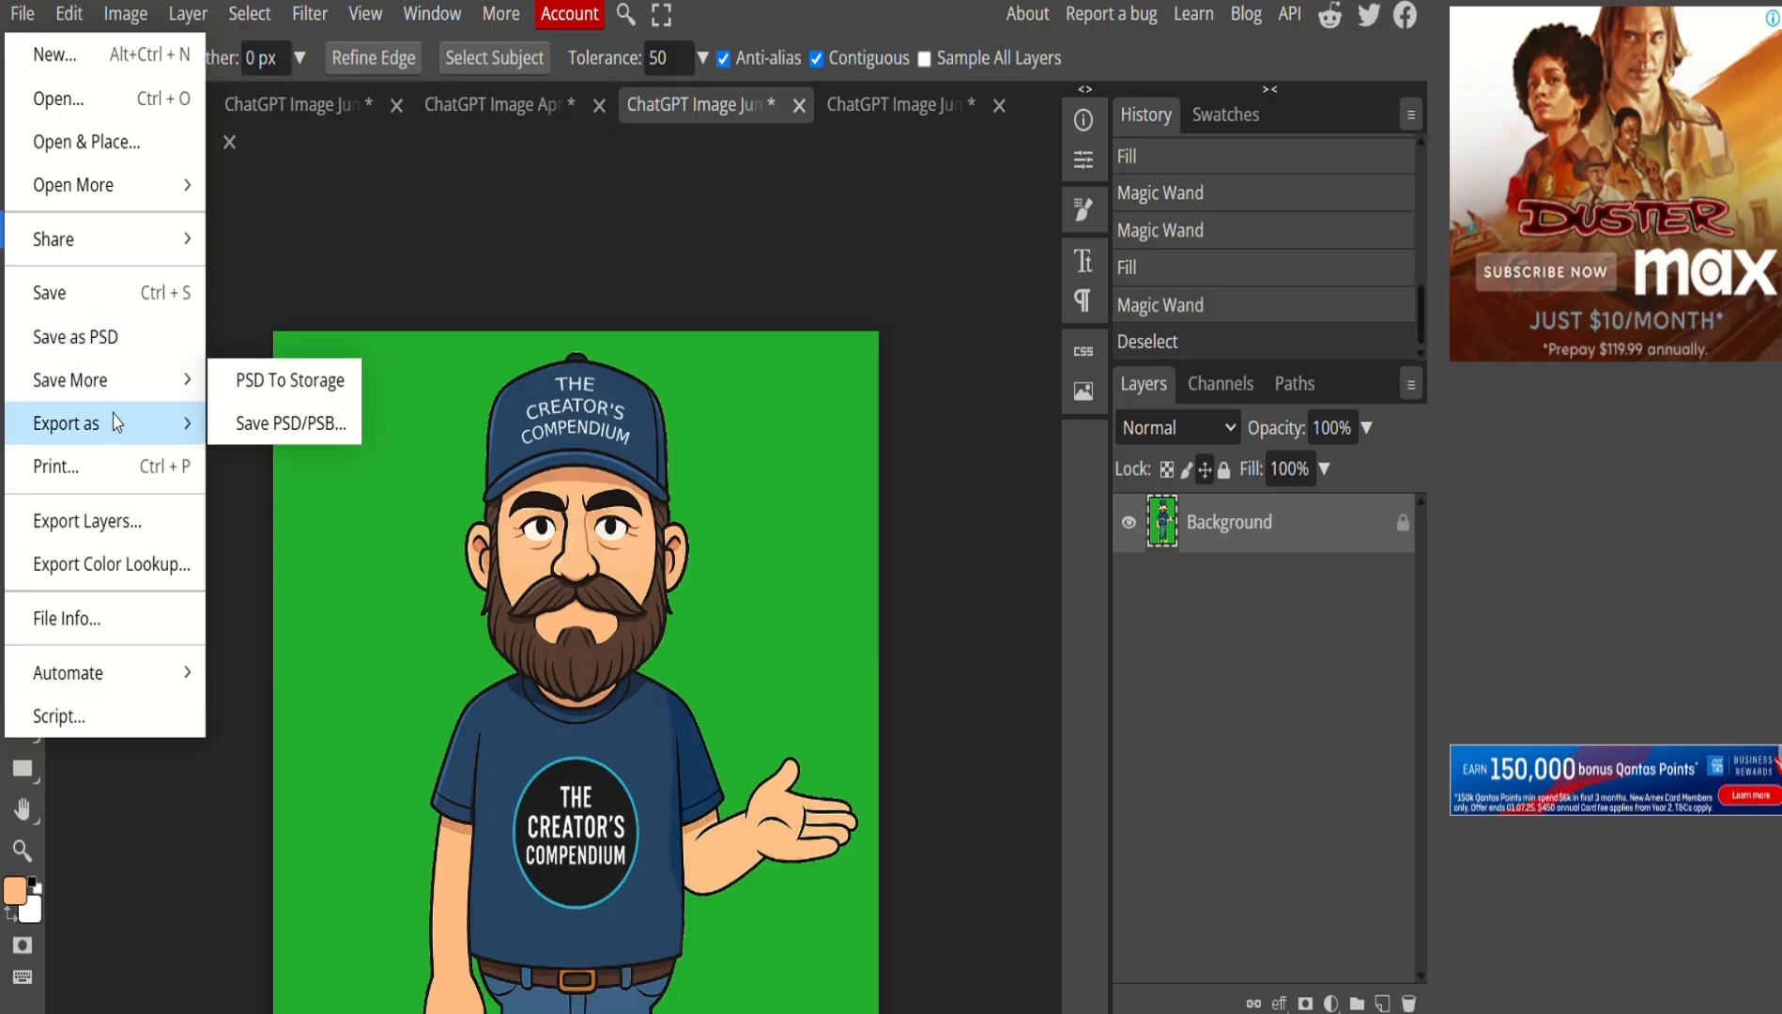
{"action": "mouse_move", "coordinate": [117, 425]}
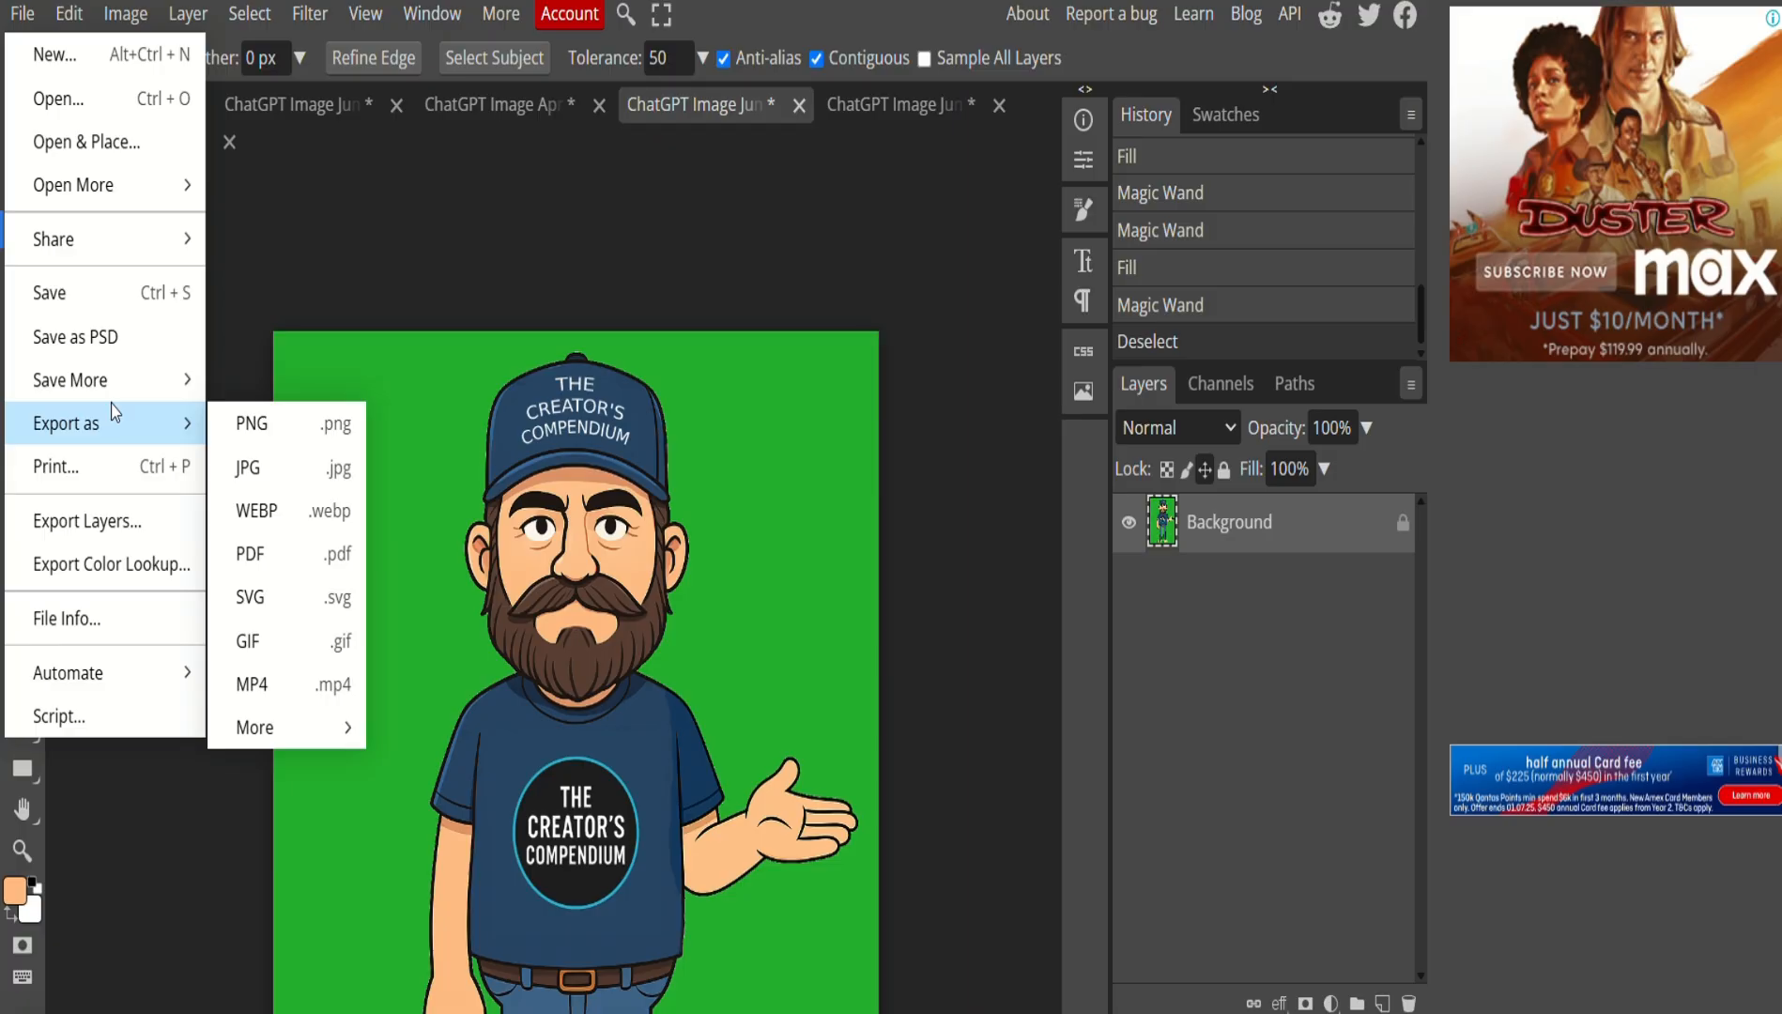
{"action": "left_click", "coordinate": [249, 422]}
{"action": "type", "text": "JD"}
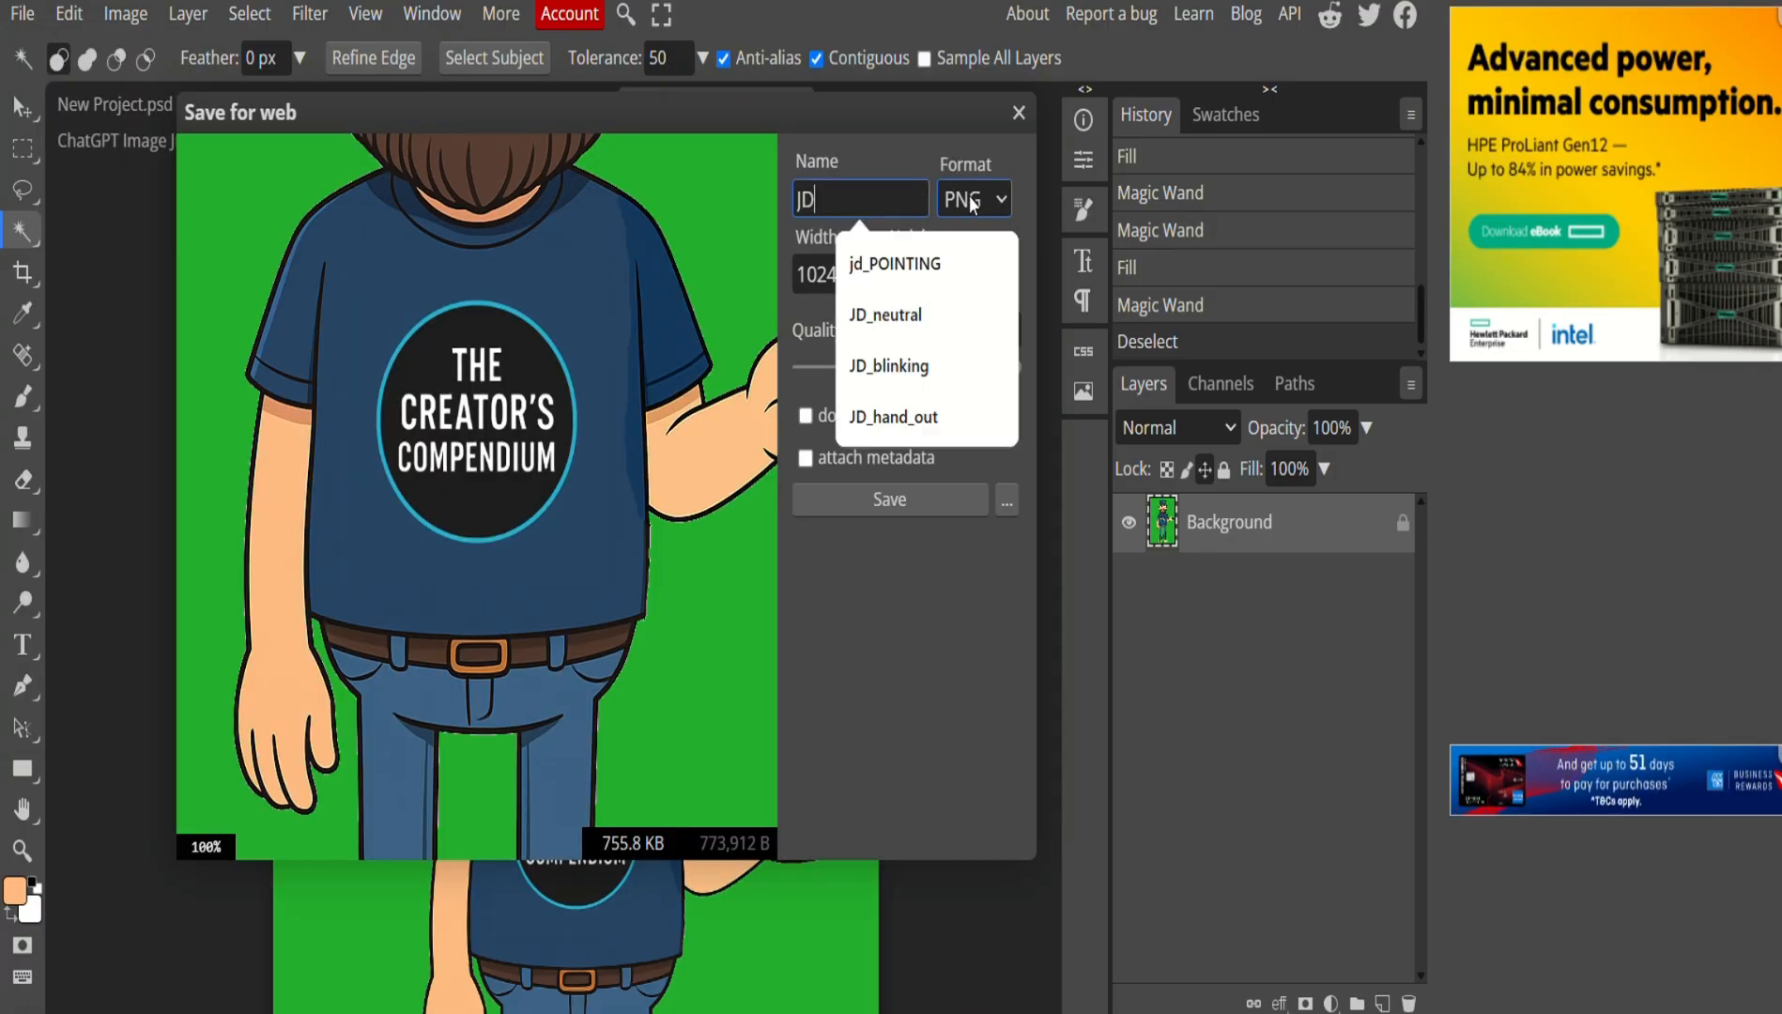
{"action": "type", "text": "-hand_out1"}
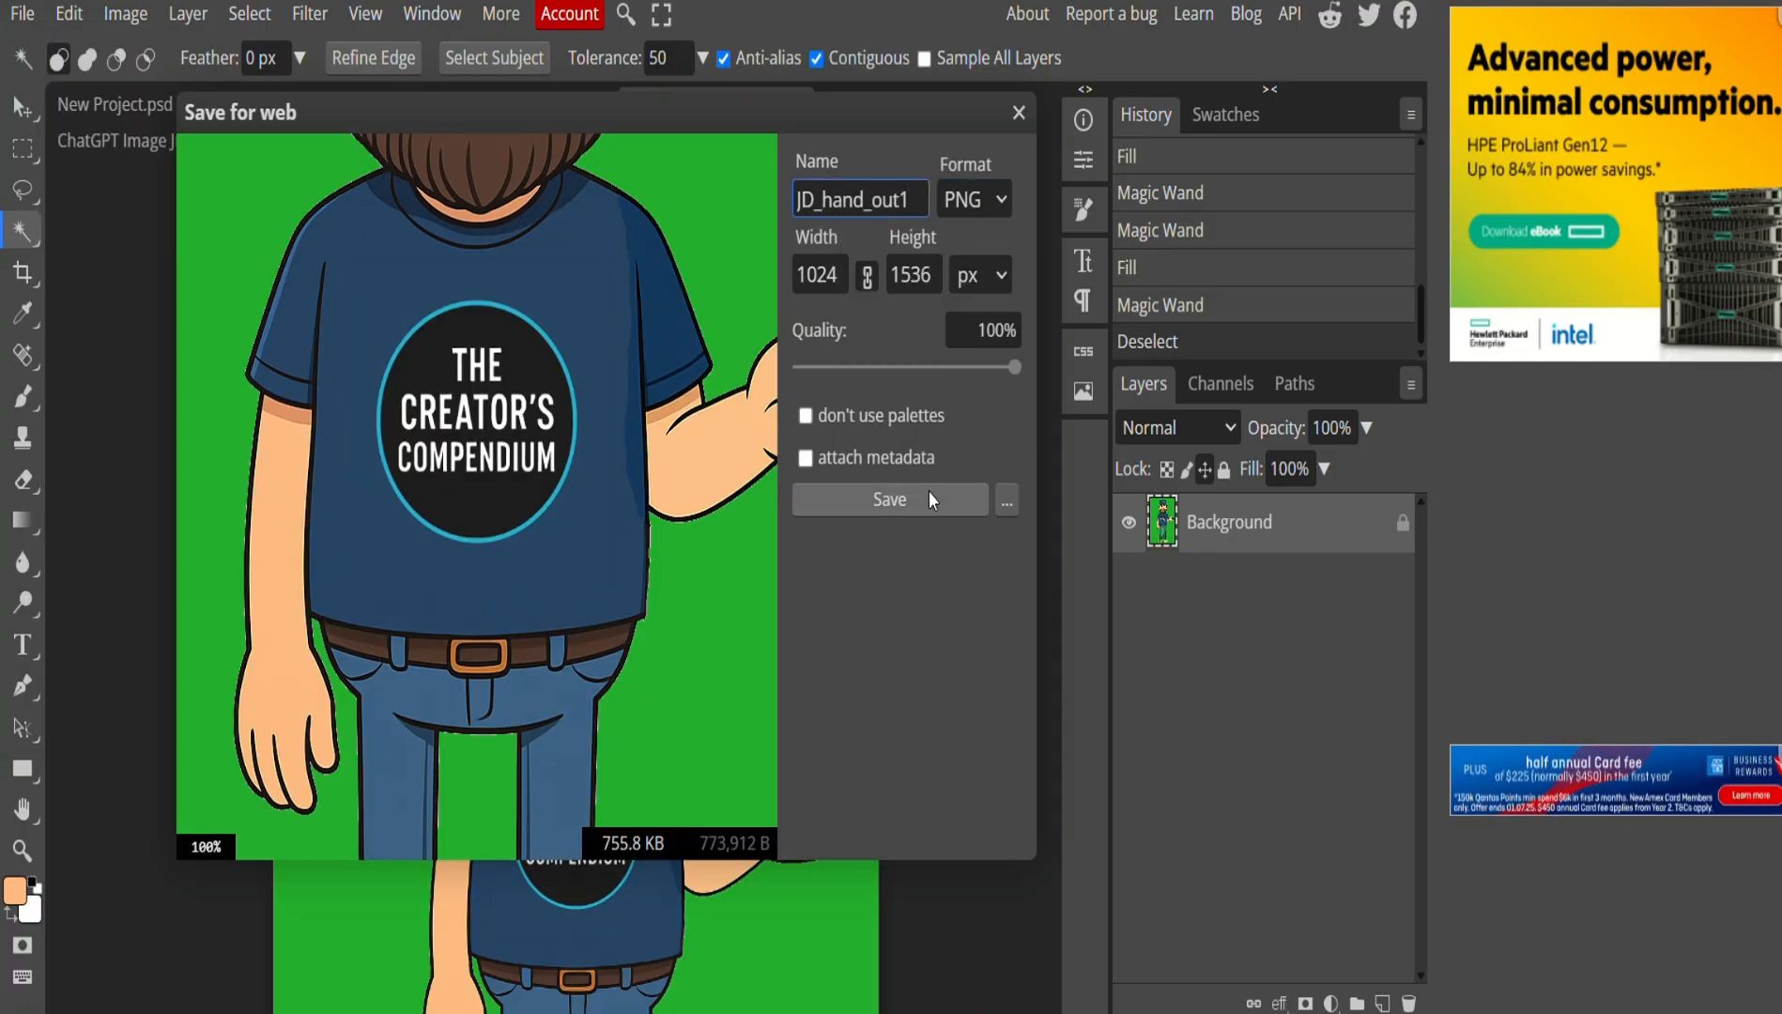
{"action": "left_click", "coordinate": [929, 491]}
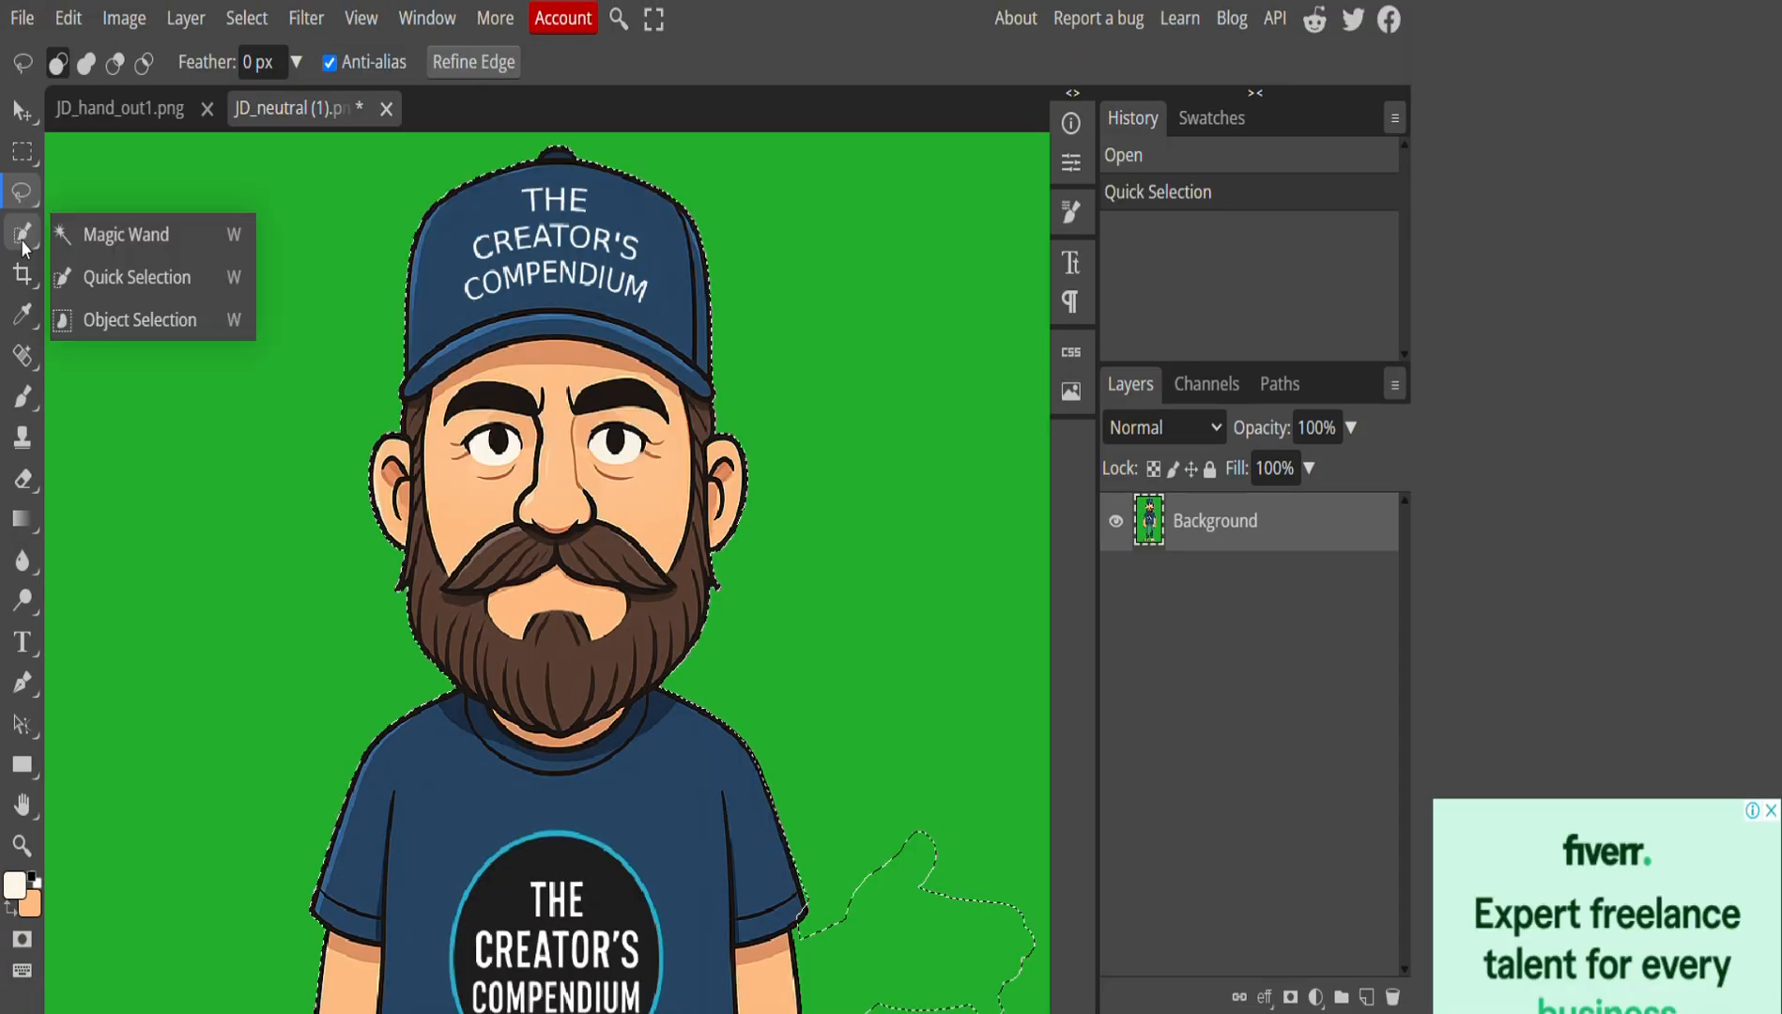
Magnetic-lasso around the head, cap and beard, then clear them to transparency.
{"action": "left_click", "coordinate": [22, 236]}
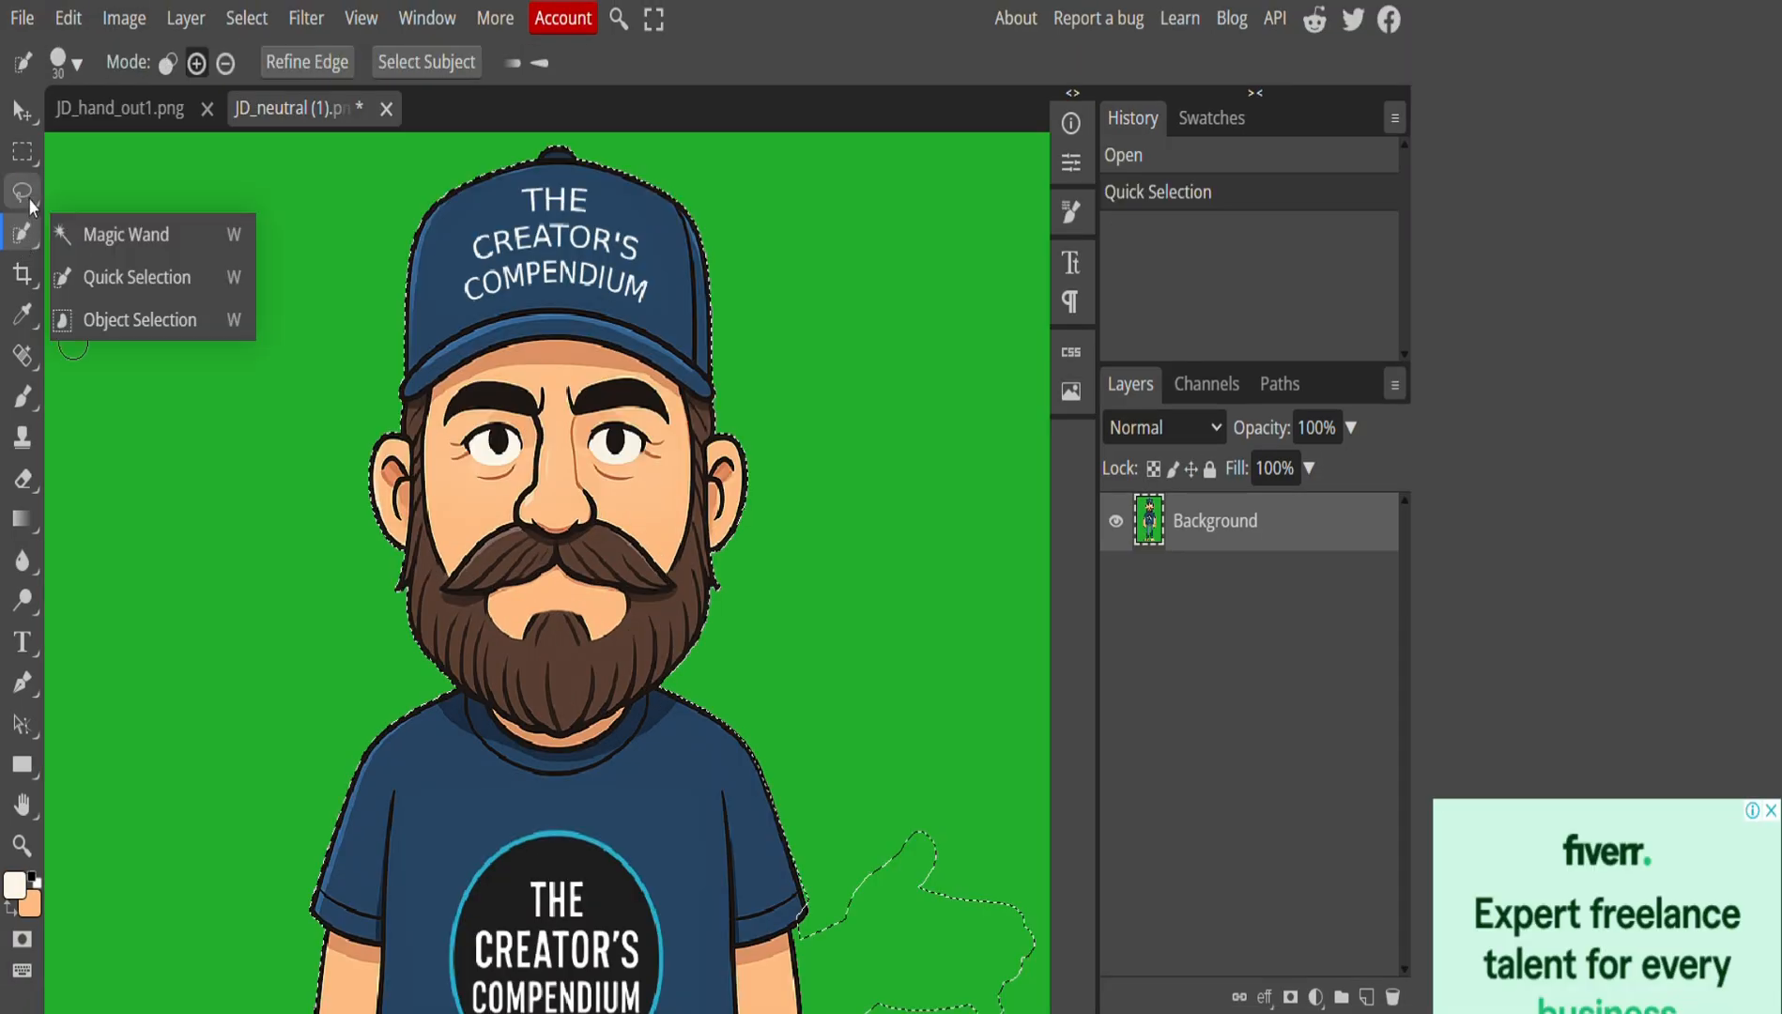
{"action": "mouse_move", "coordinate": [30, 202]}
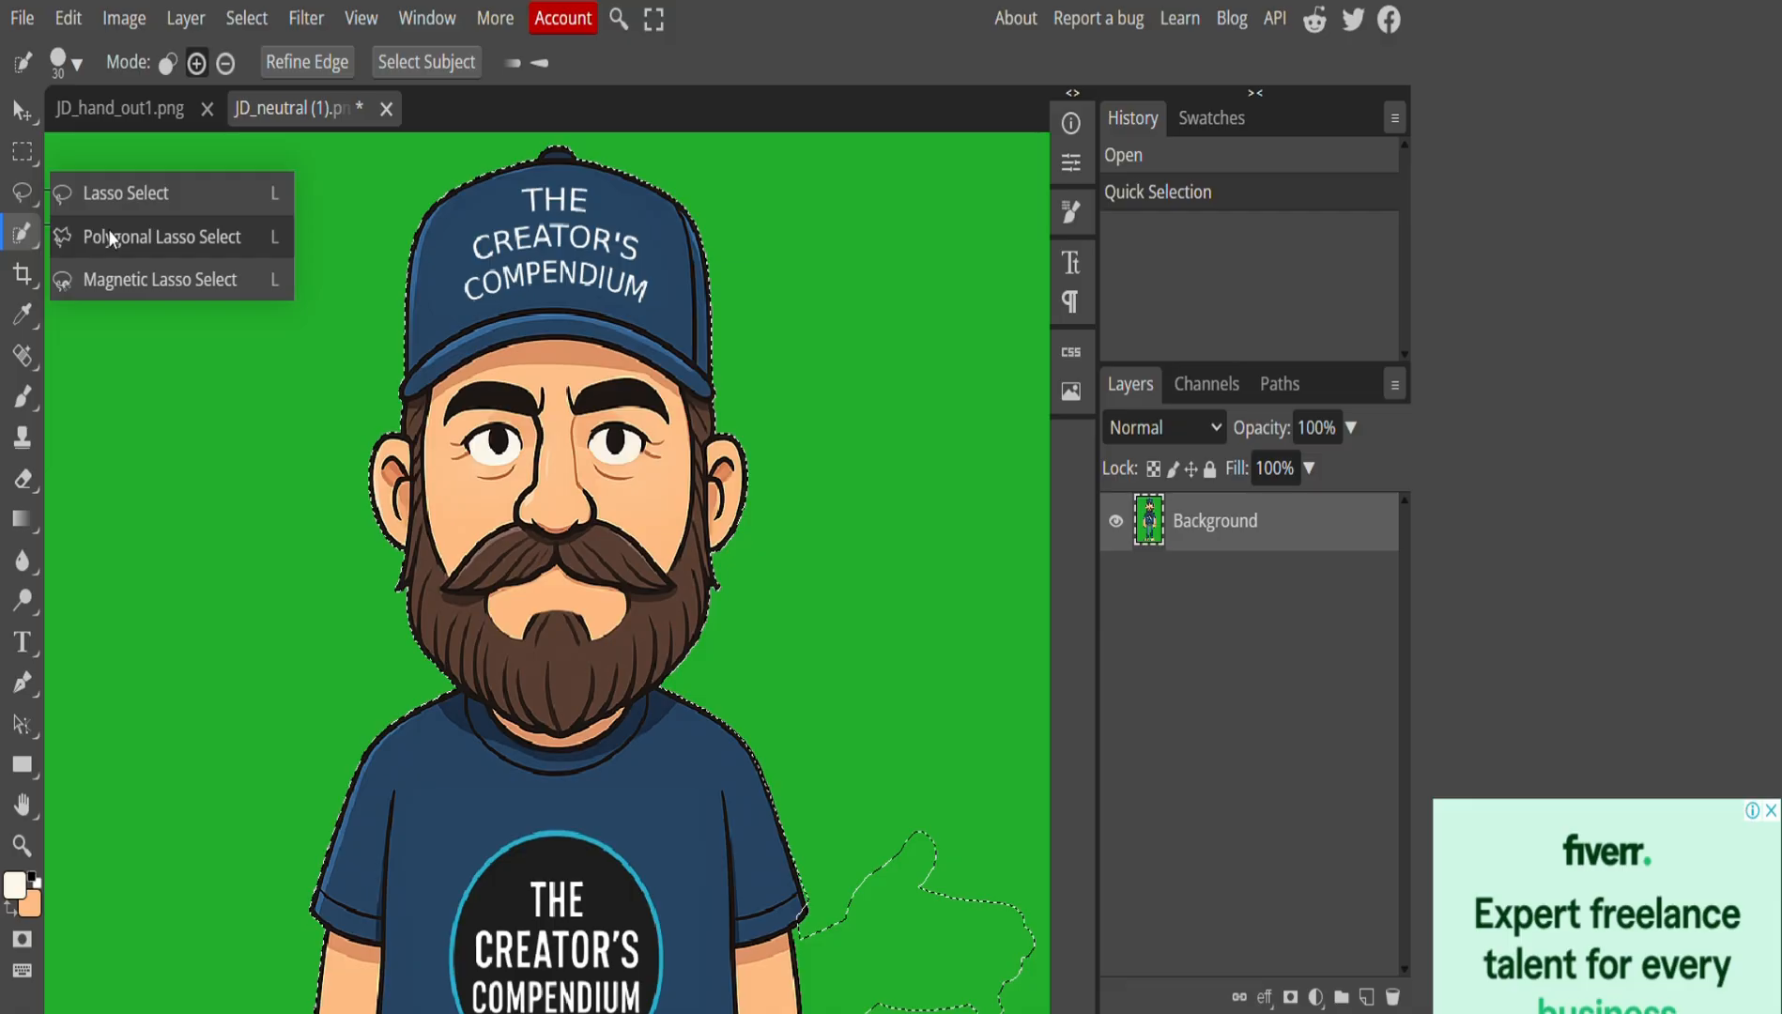
{"action": "left_click", "coordinate": [124, 275]}
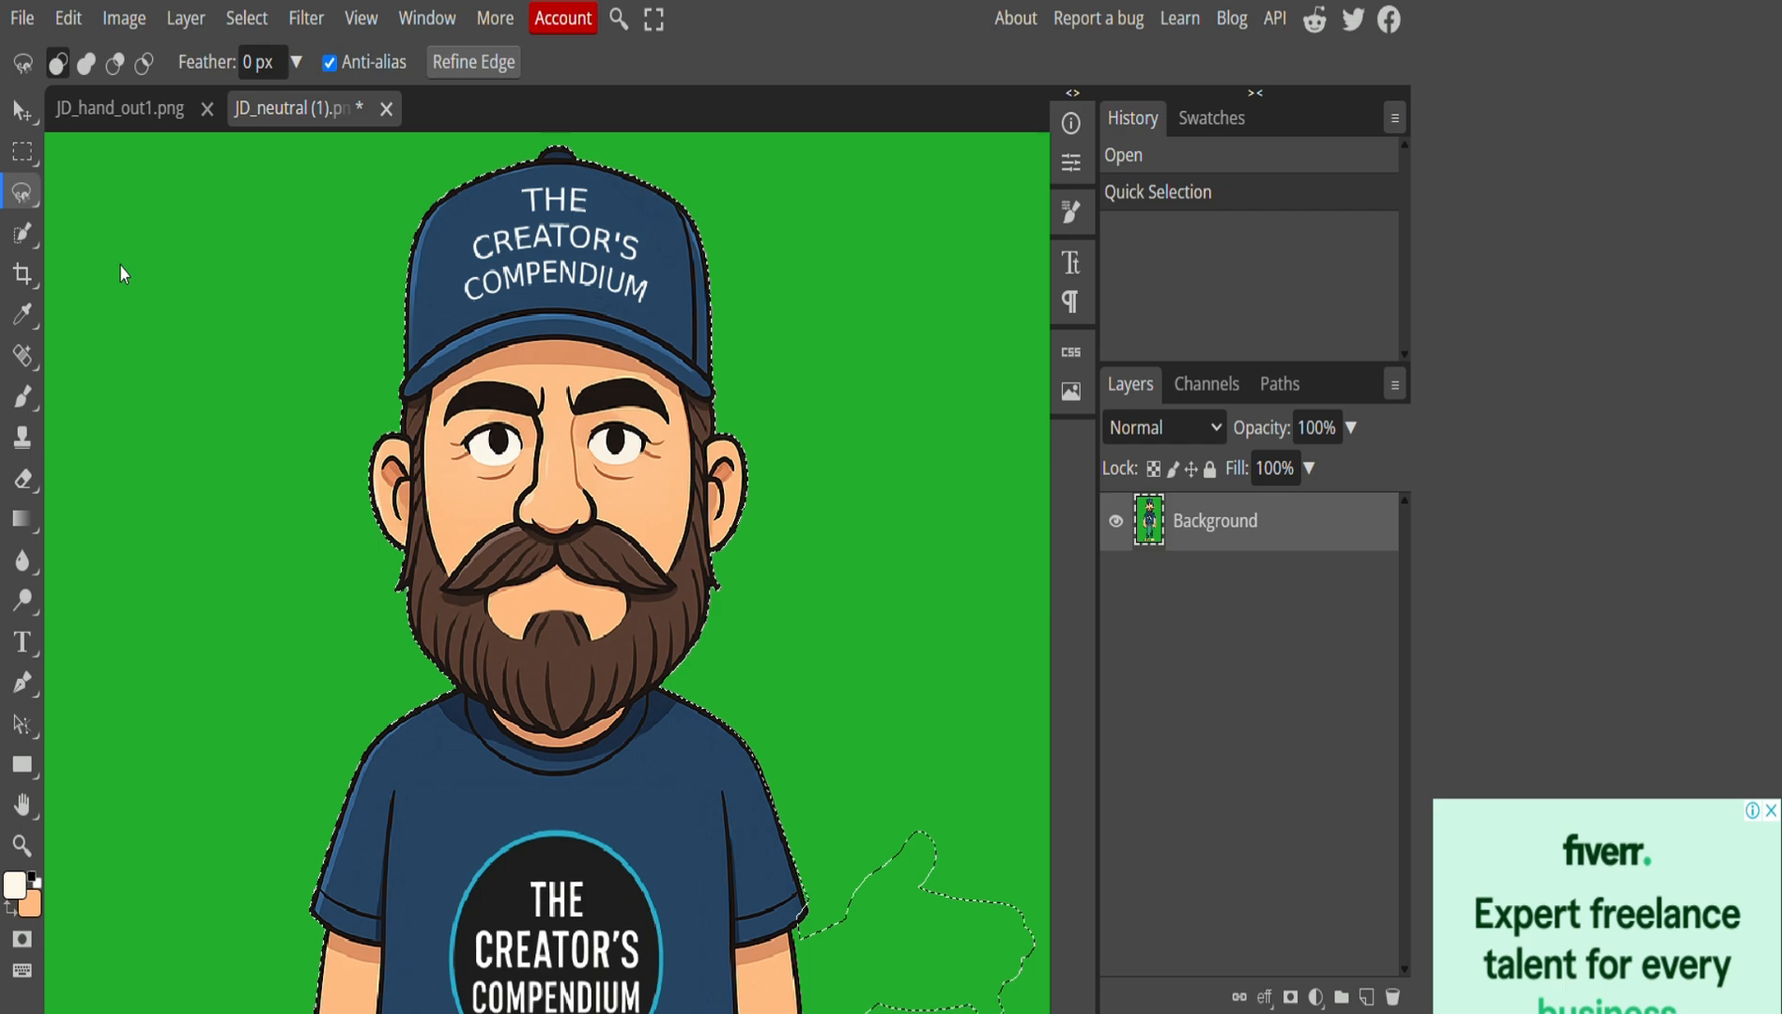
{"action": "left_click", "coordinate": [367, 502]}
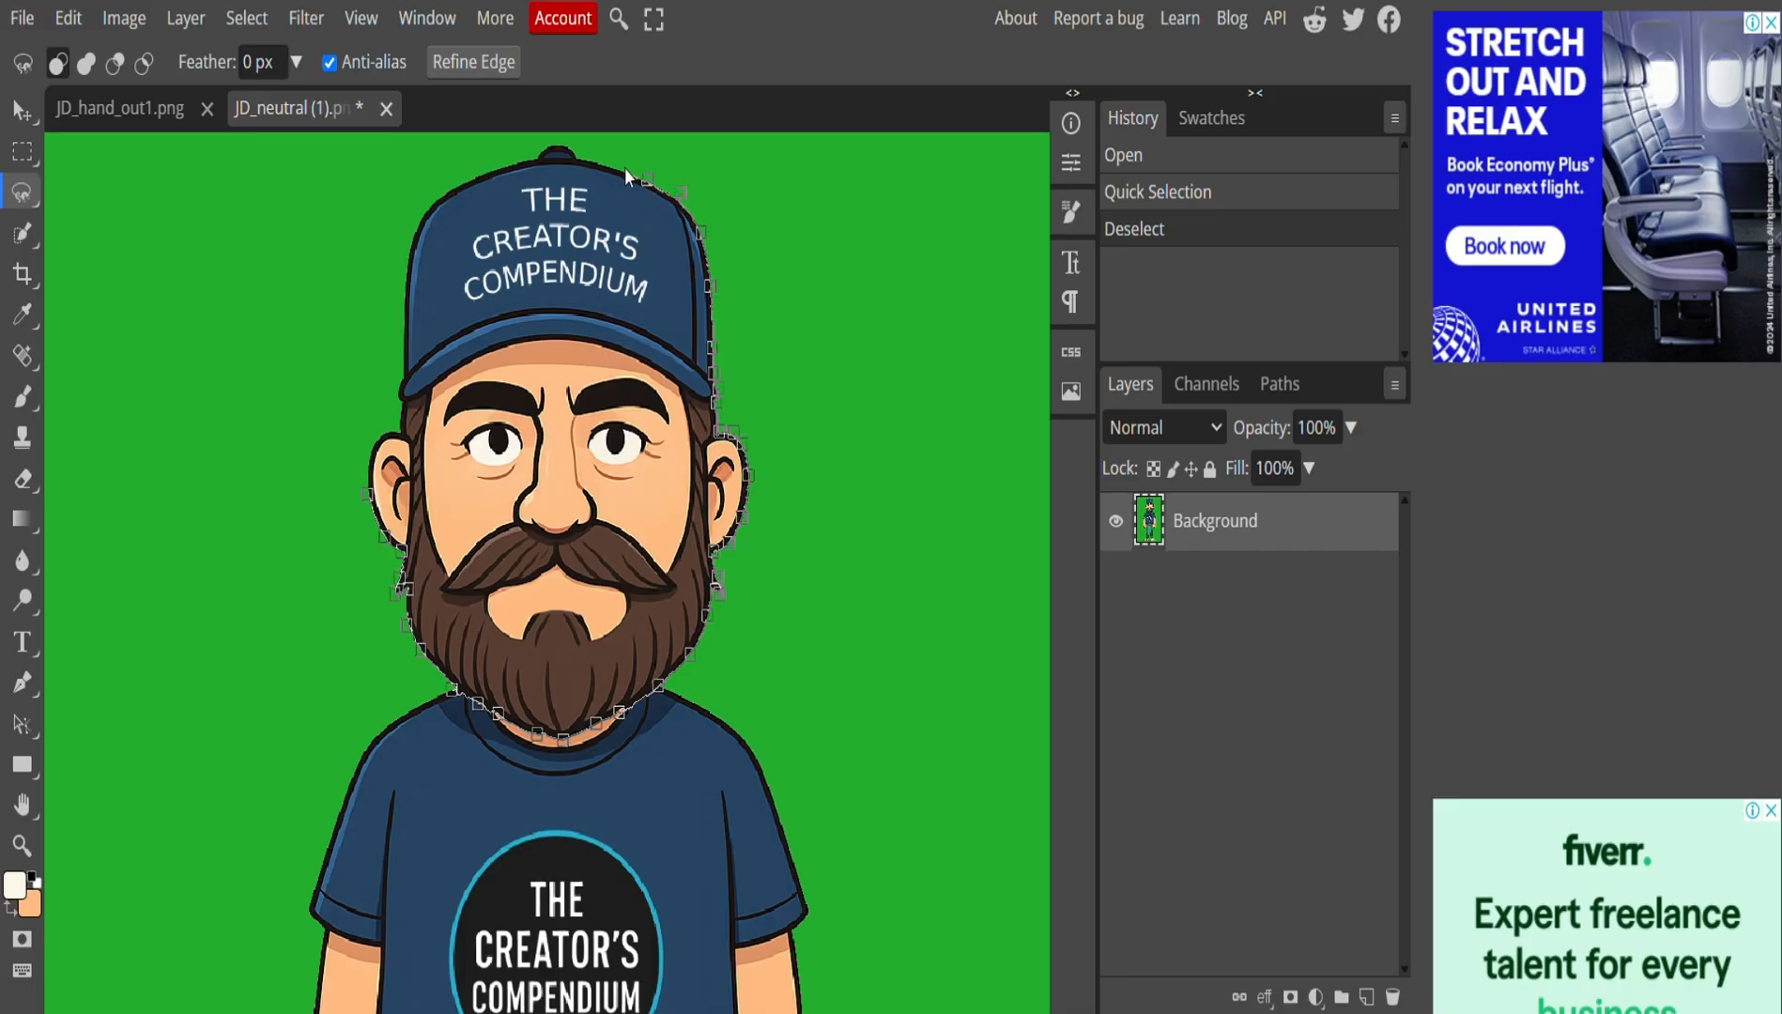
{"action": "scroll", "coordinate": [565, 157], "scroll_direction": "up", "scroll_amount": 2}
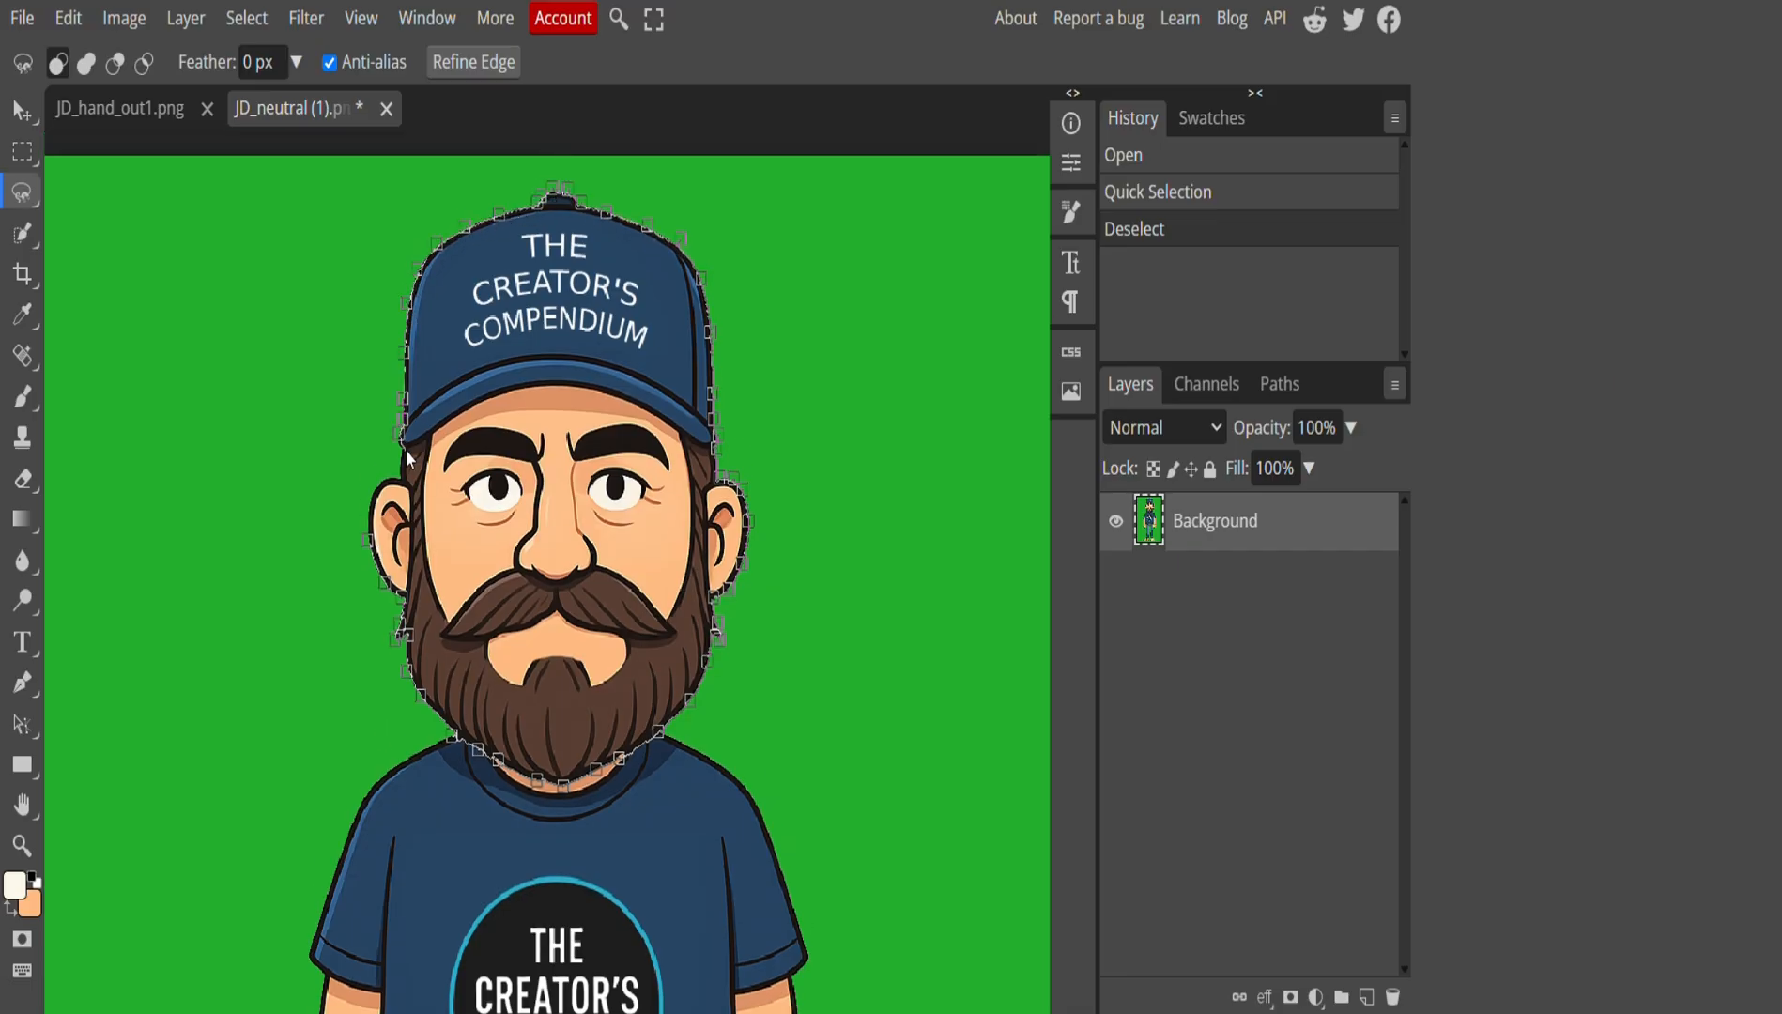
{"action": "left_click", "coordinate": [375, 515]}
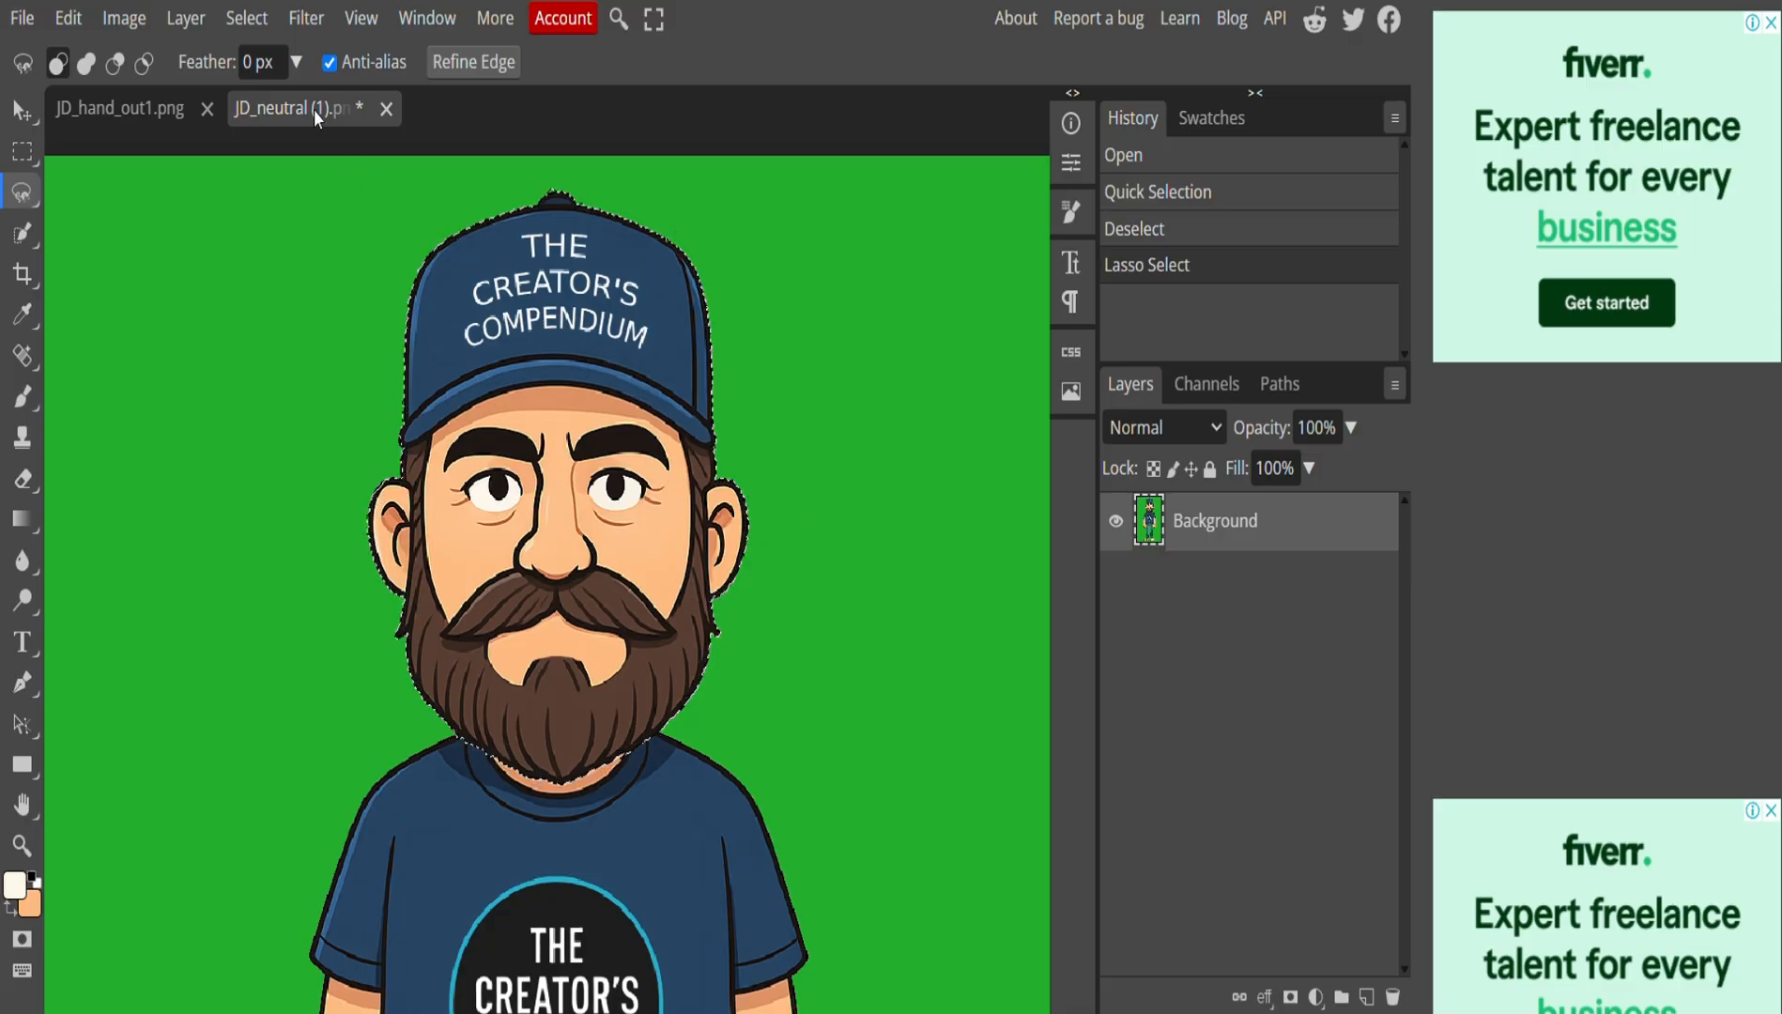
{"action": "left_click", "coordinate": [67, 18]}
{"action": "left_click", "coordinate": [112, 261]}
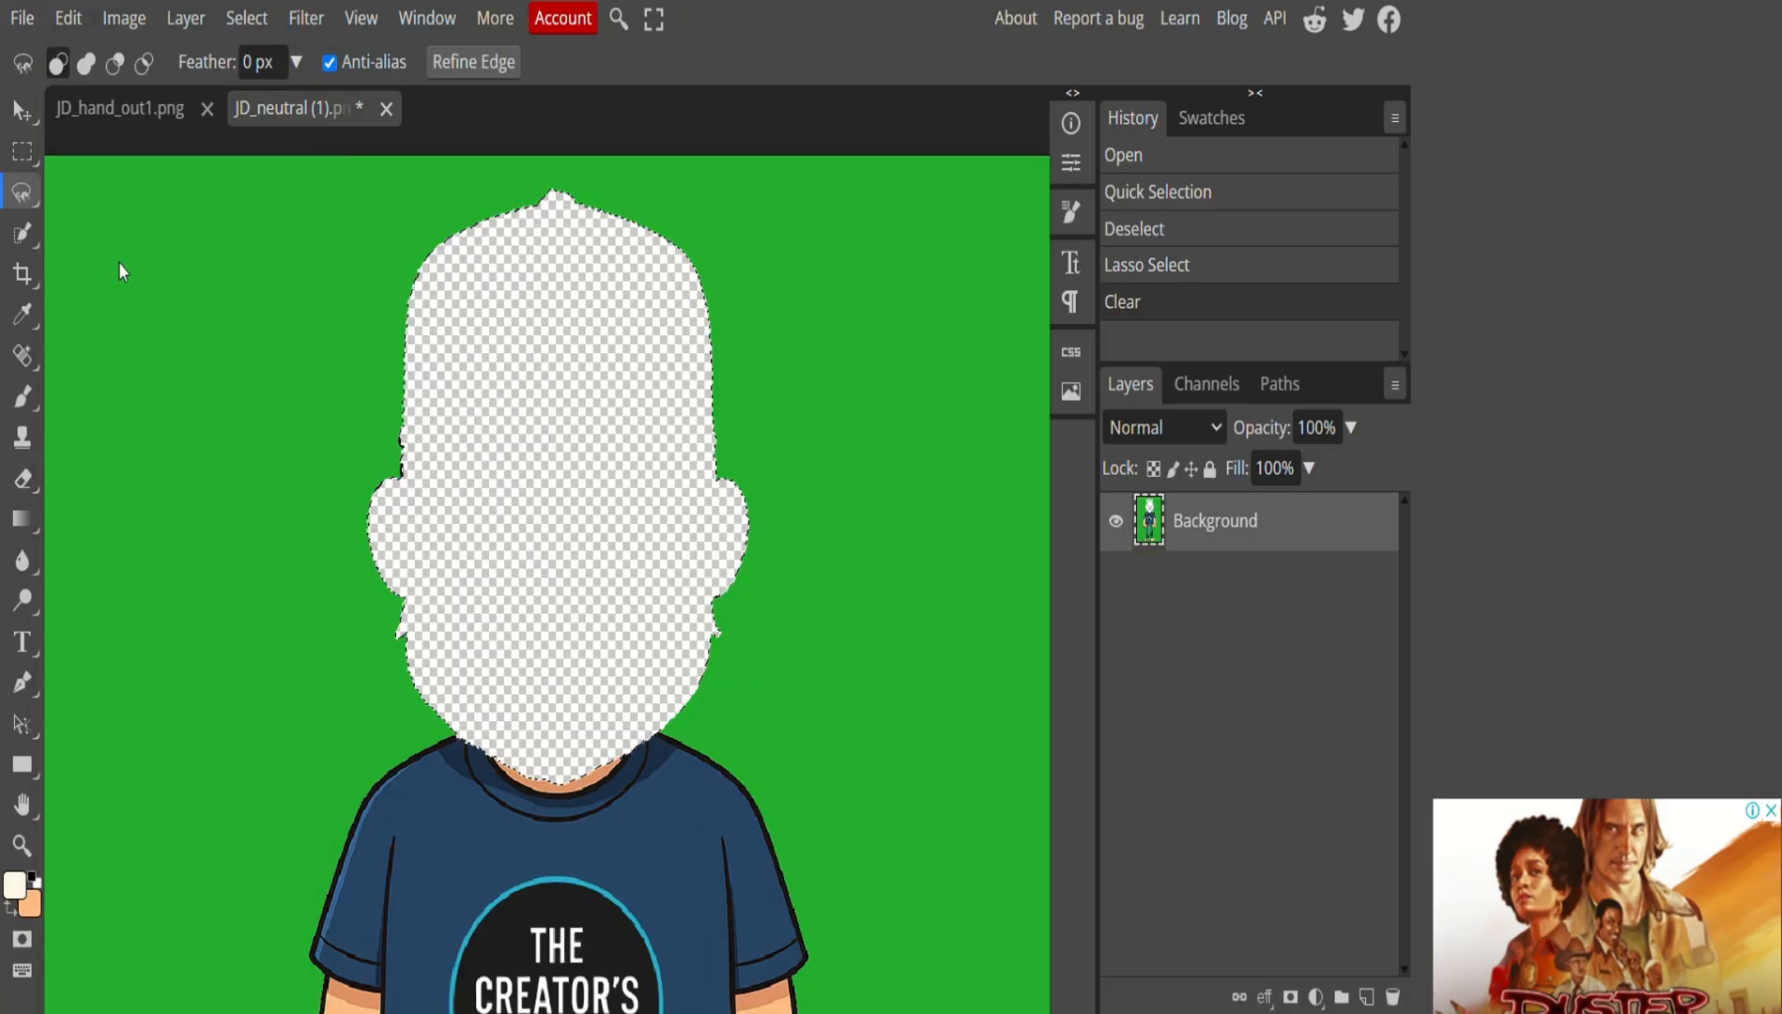
Rectangle-select the empty head area and fill it with green.
{"action": "left_click", "coordinate": [21, 151]}
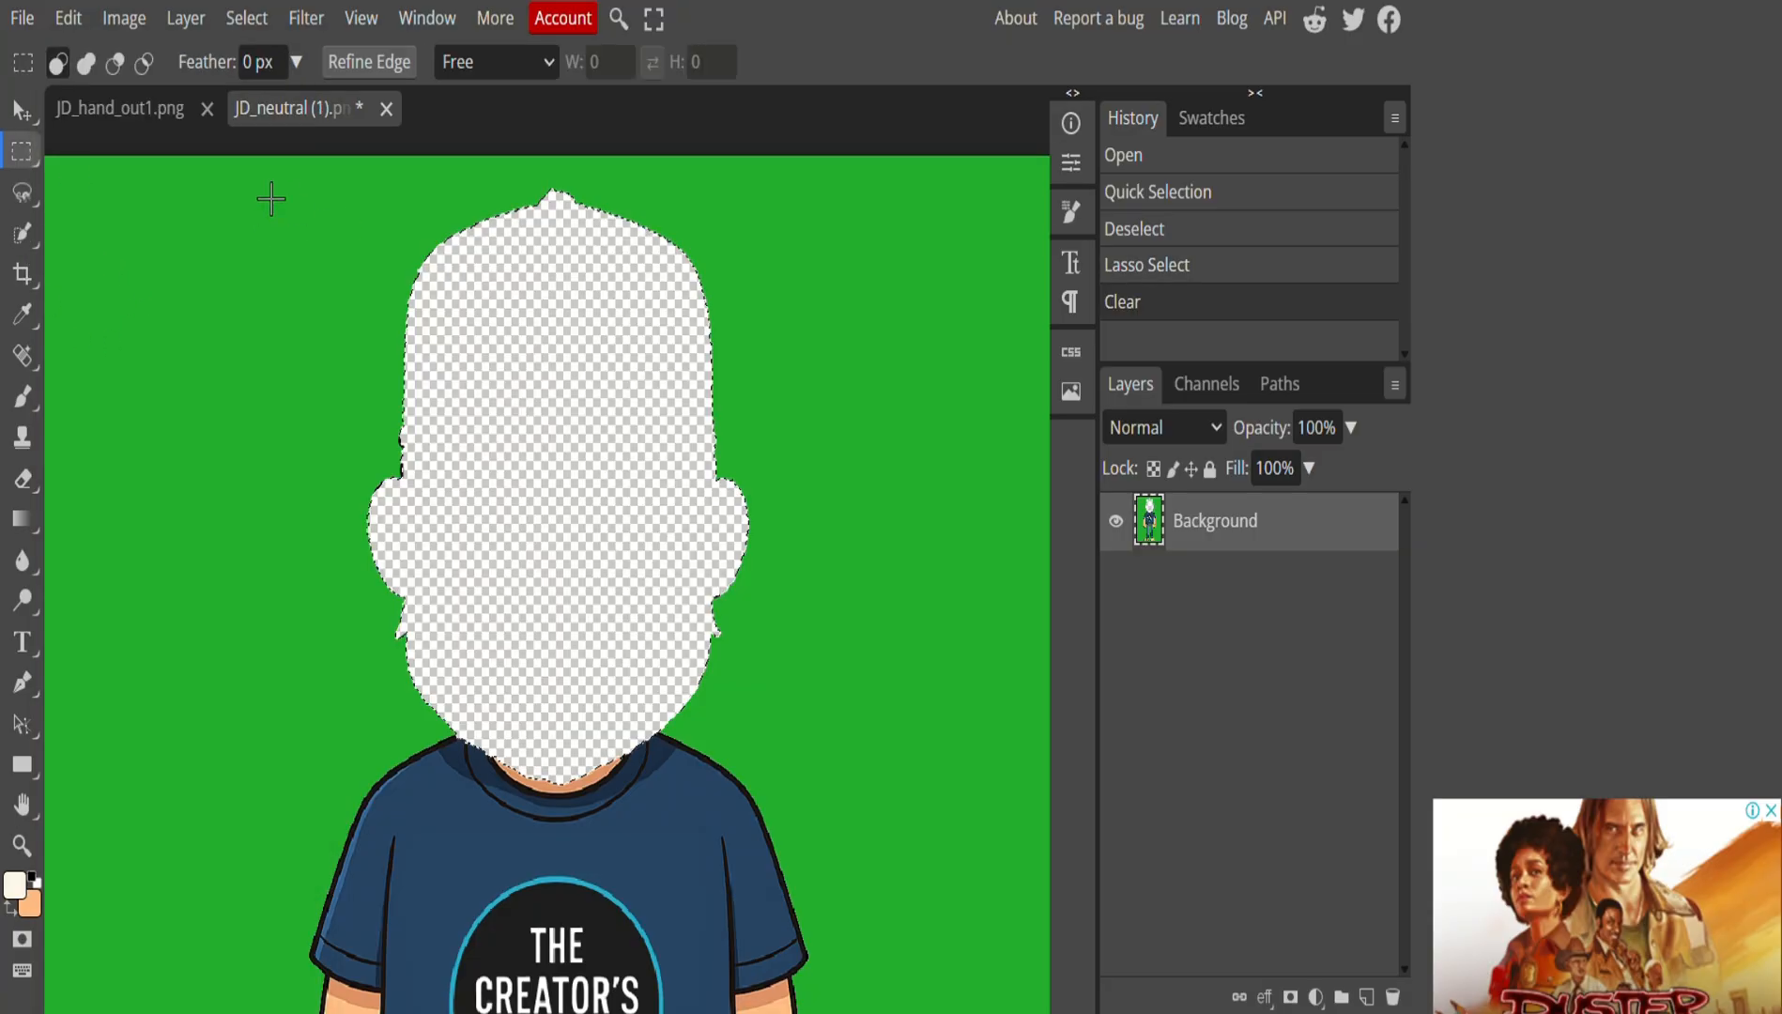
{"action": "left_click_drag", "start_coordinate": [249, 181], "coordinate": [820, 735]}
{"action": "left_click", "coordinate": [66, 26]}
{"action": "left_click", "coordinate": [103, 473]}
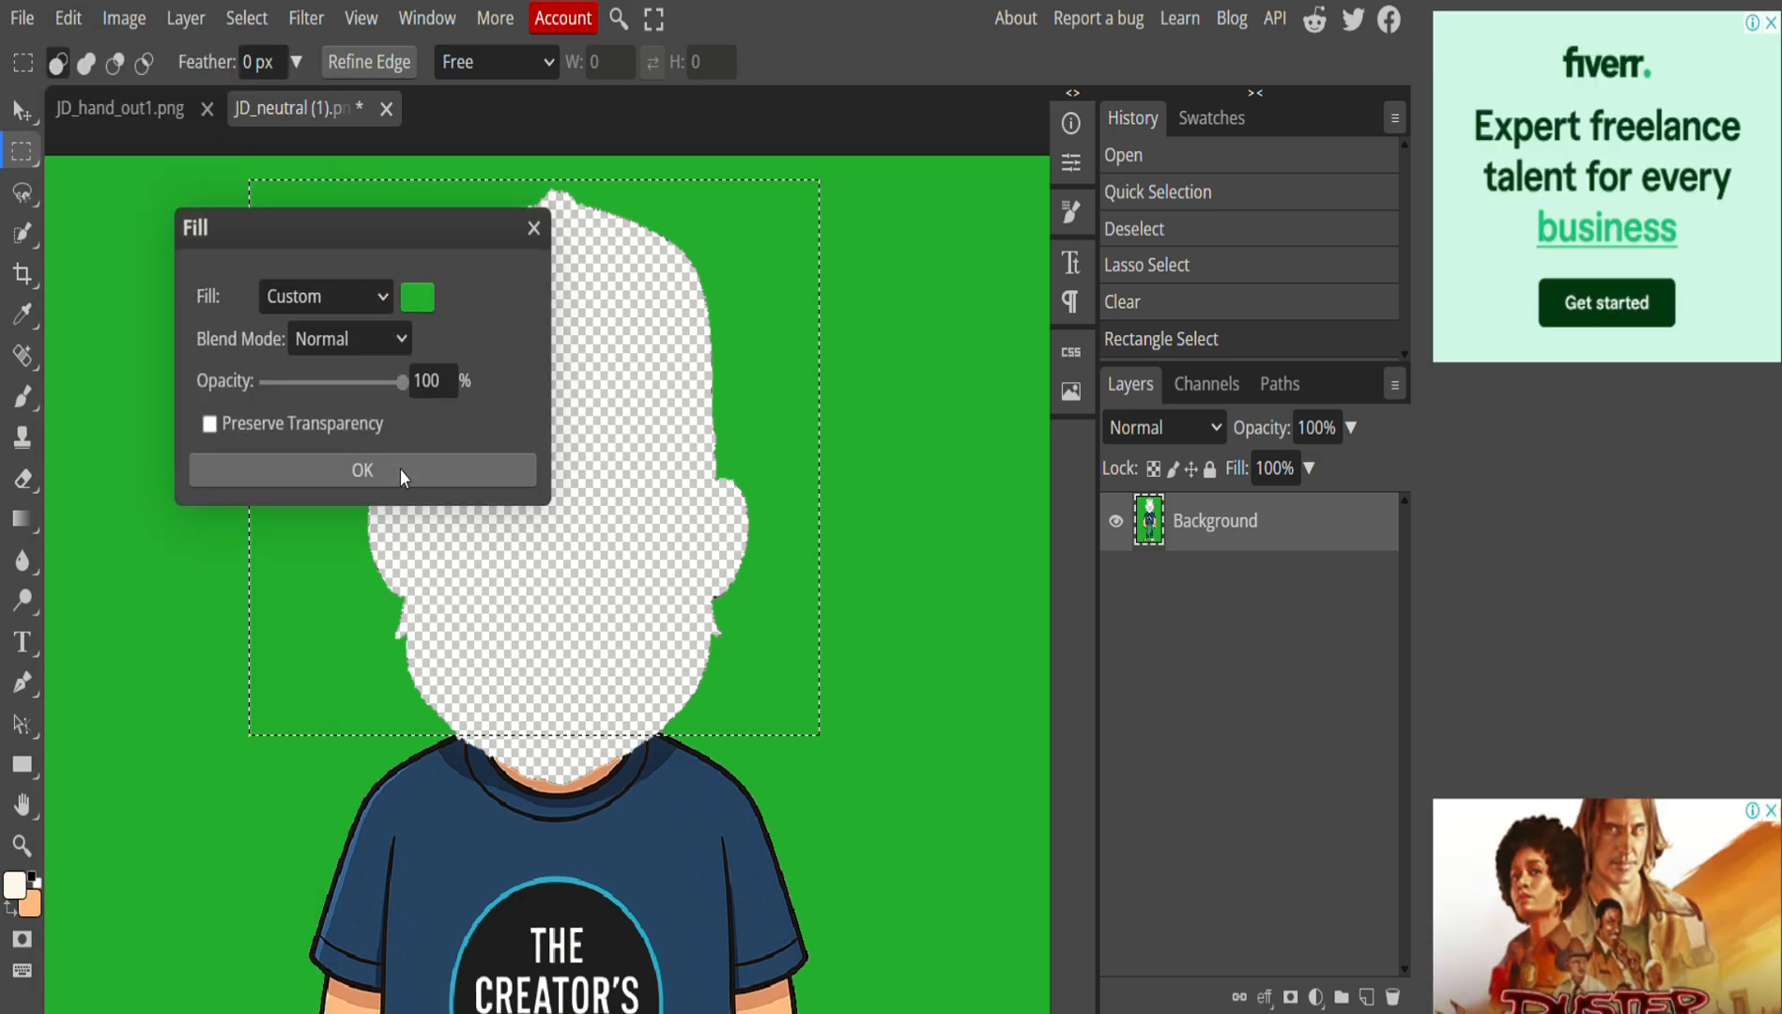
{"action": "left_click", "coordinate": [400, 470]}
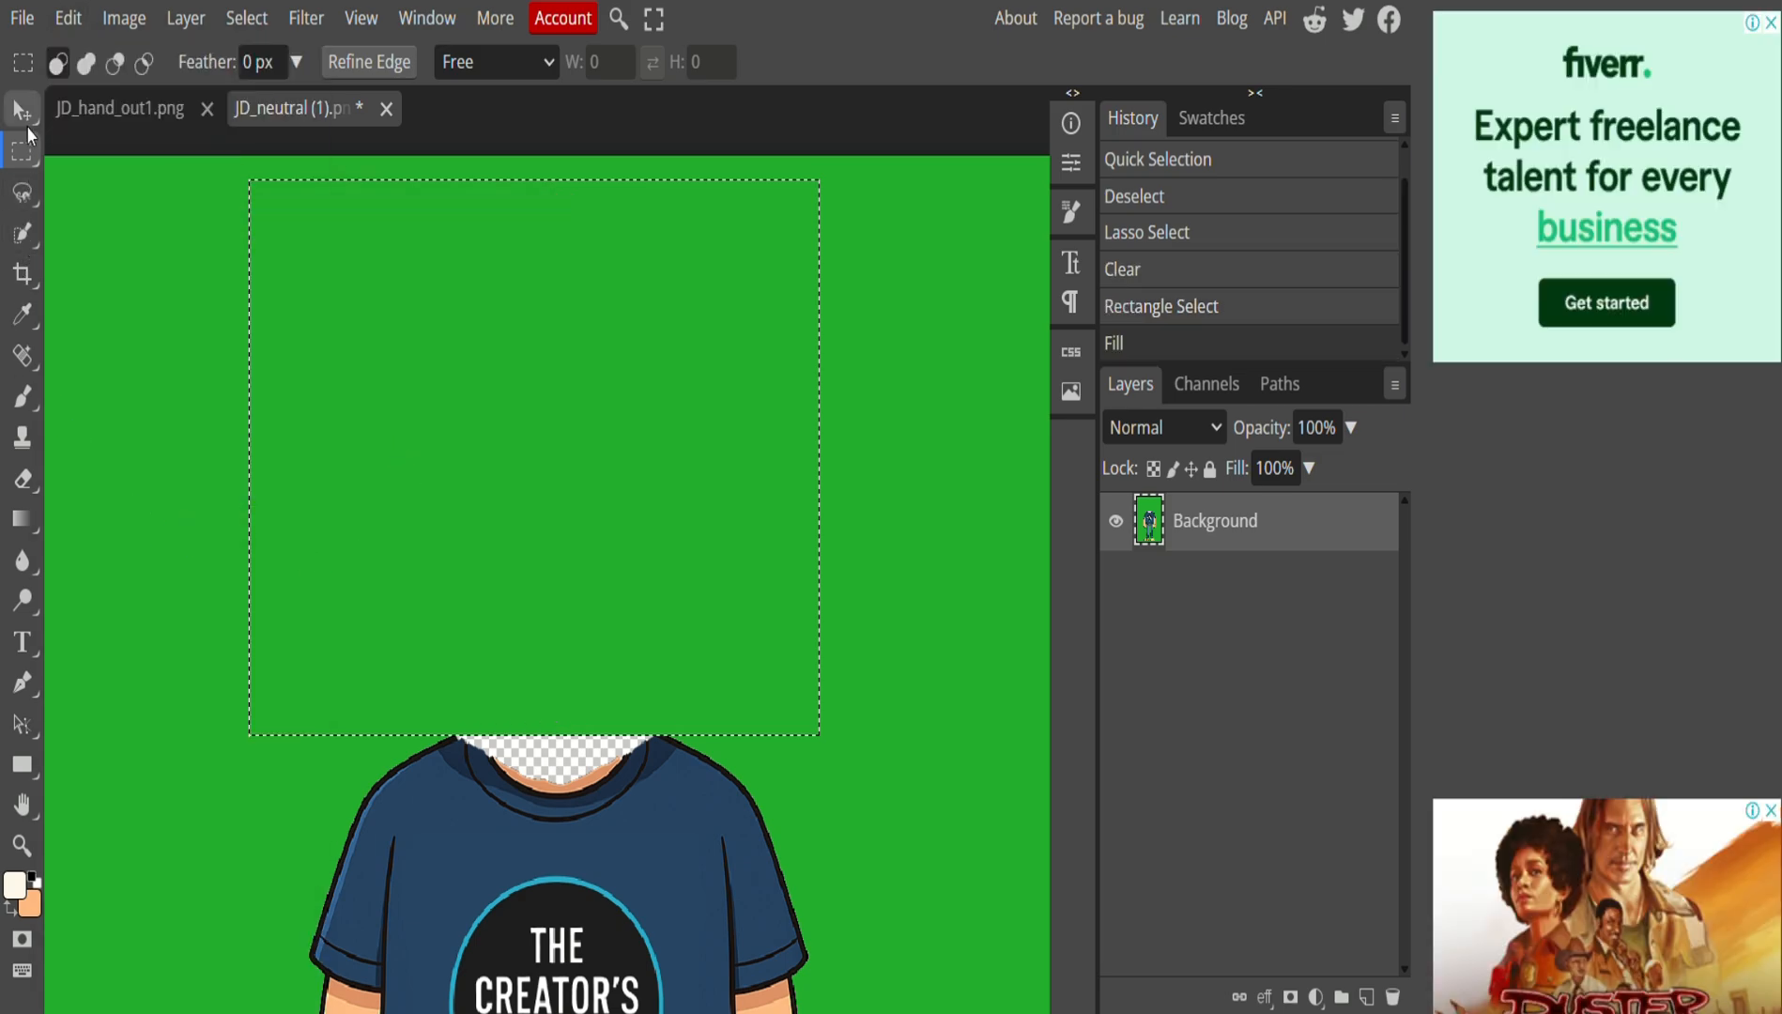
Magic Wand the neck gap, fill it green, deselect, and paste the copied head as a new layer.
{"action": "left_click", "coordinate": [25, 203]}
{"action": "left_click", "coordinate": [26, 234]}
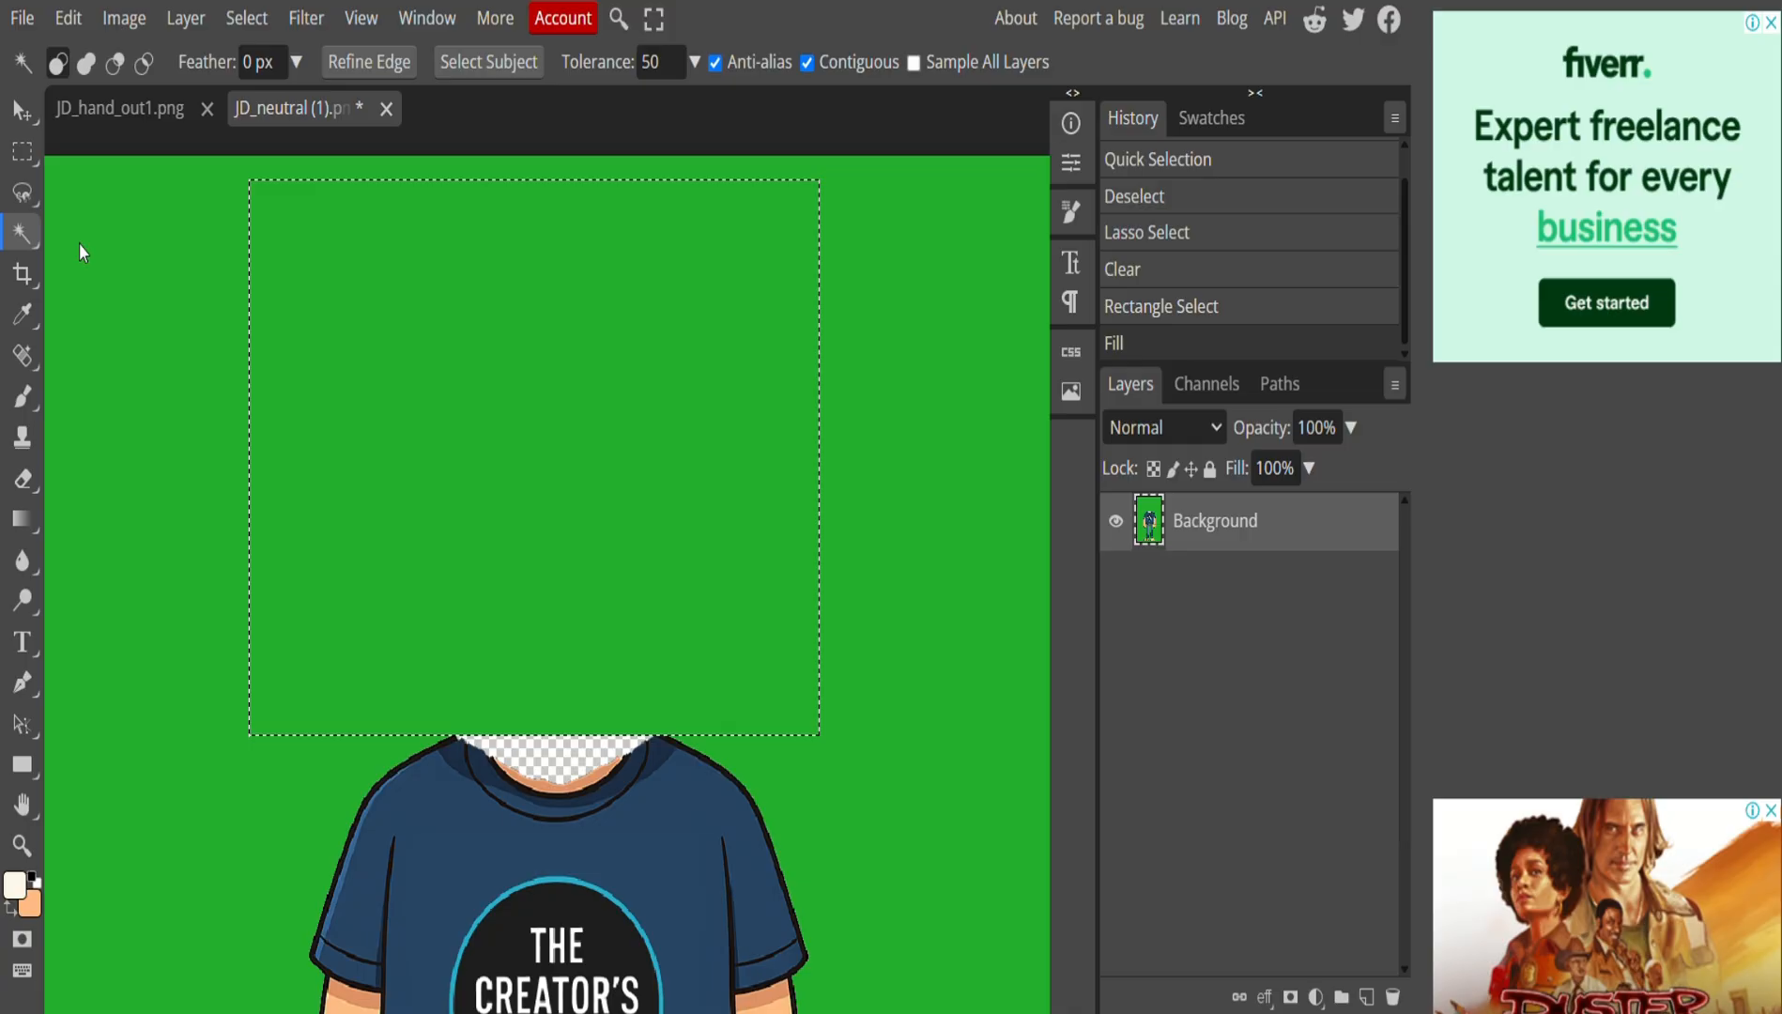
{"action": "left_click", "coordinate": [539, 763]}
{"action": "left_click", "coordinate": [68, 18]}
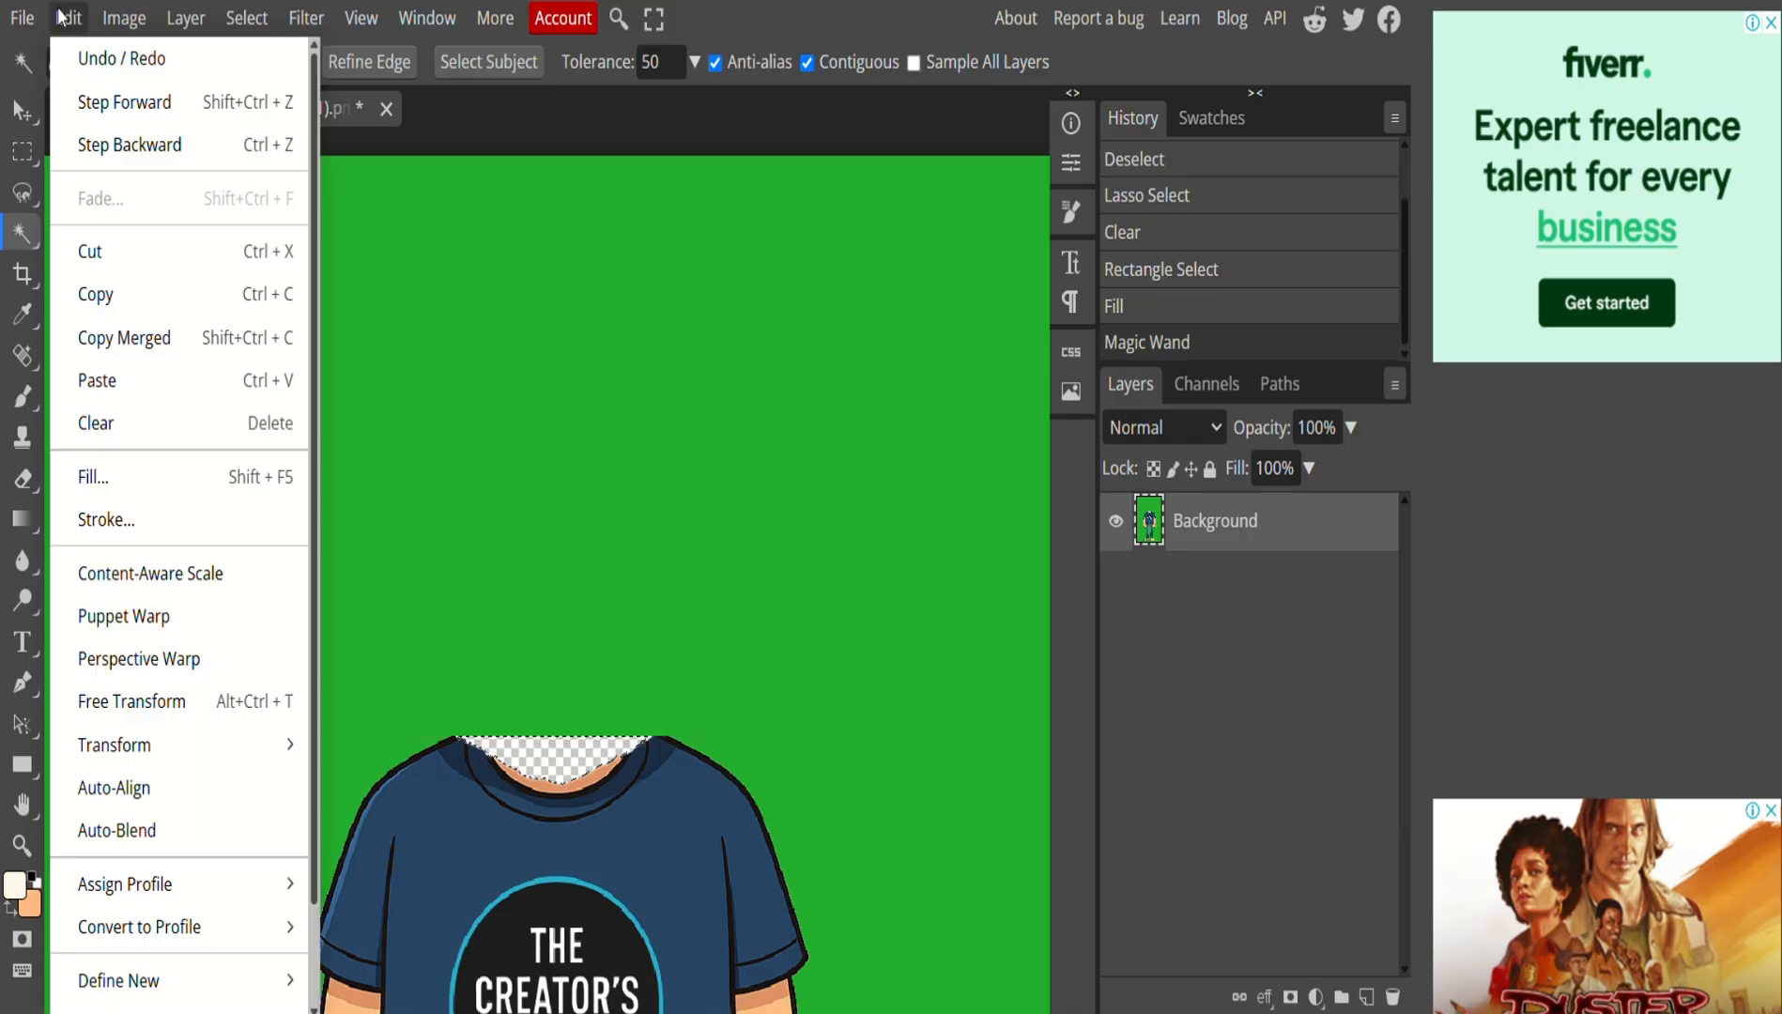
{"action": "left_click", "coordinate": [126, 479]}
{"action": "left_click", "coordinate": [456, 468]}
{"action": "left_click", "coordinate": [556, 512]}
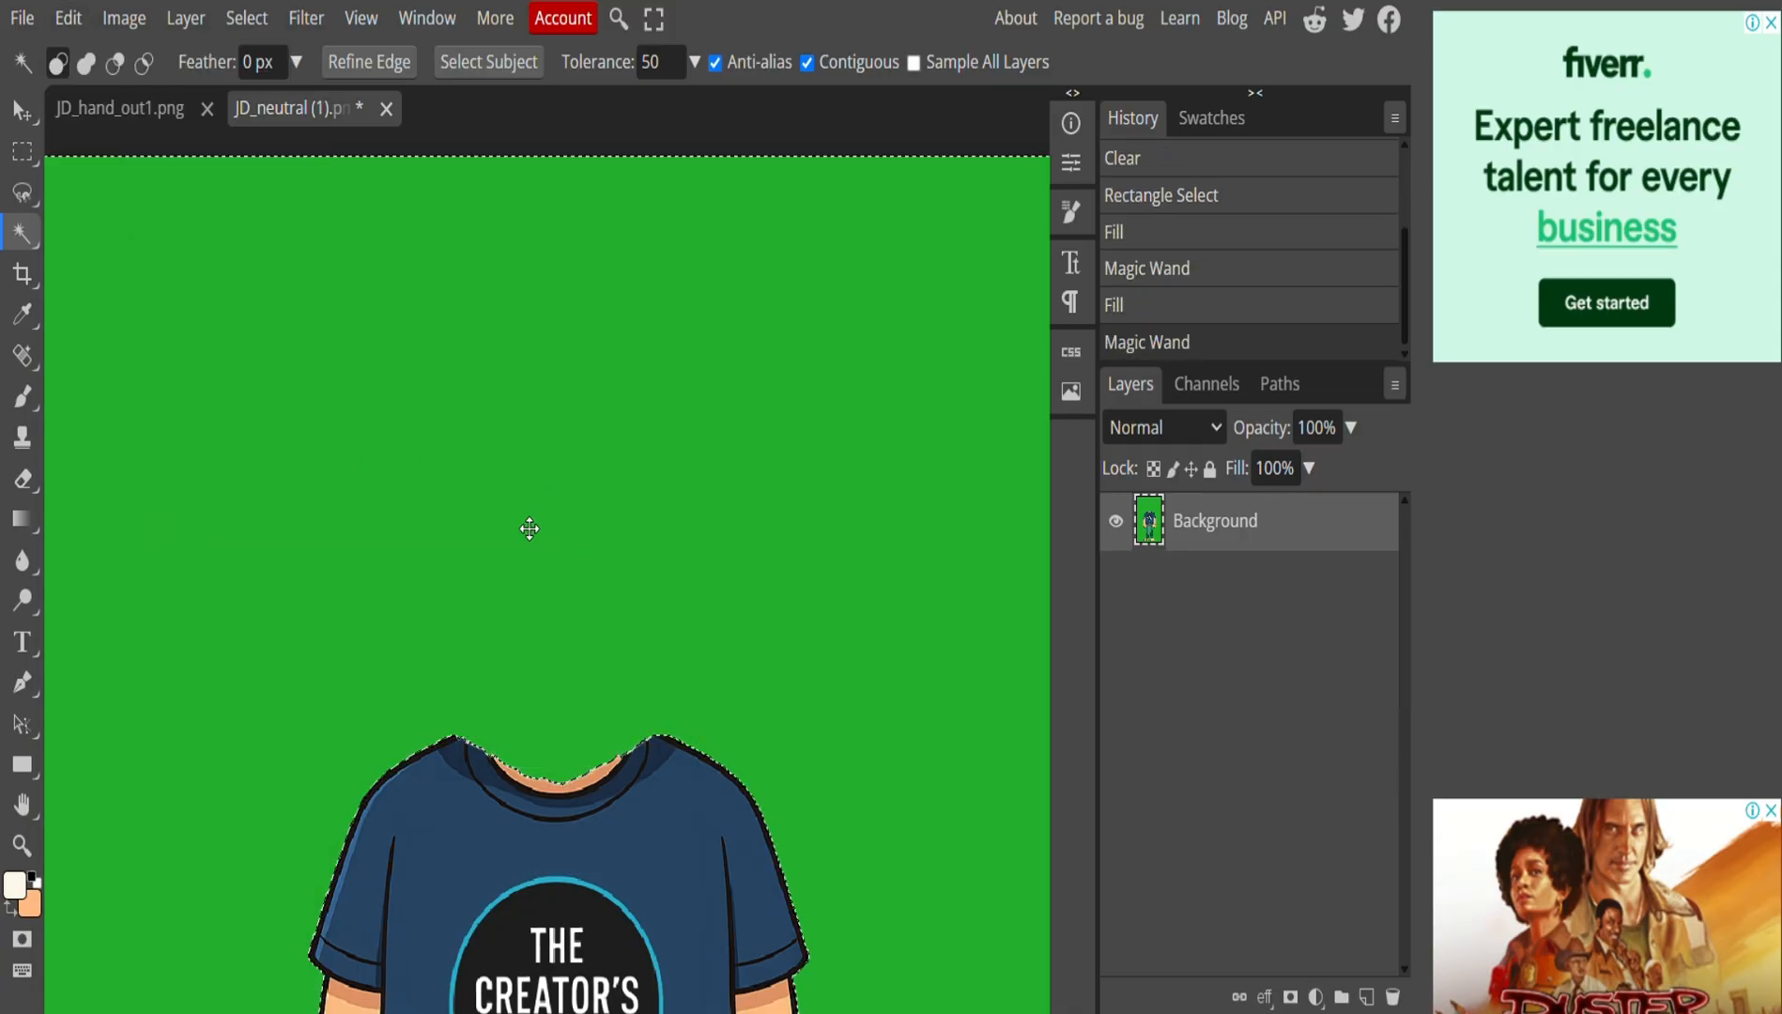
{"action": "key", "text": "ctrl+d"}
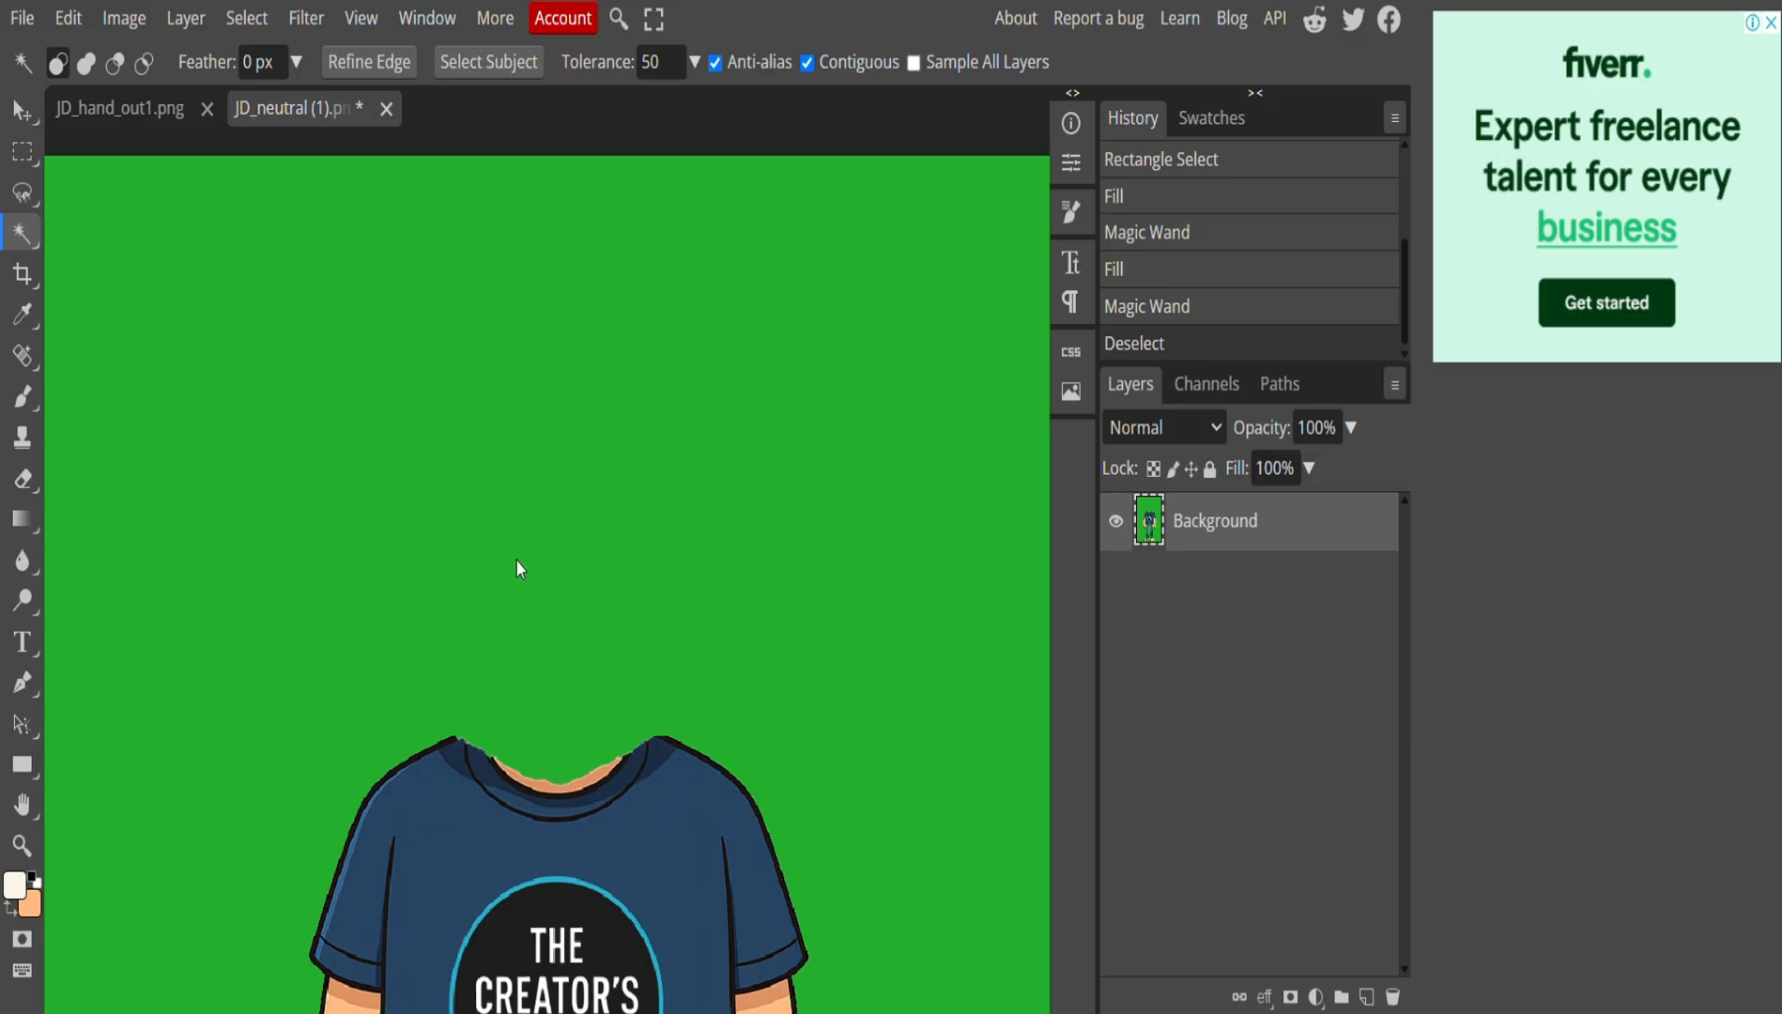
{"action": "key", "text": "ctrl+v"}
Rotate the pasted head 12.3° clockwise and nudge it right and down over the shirt.
{"action": "key", "text": "v"}
{"action": "left_click", "coordinate": [69, 18]}
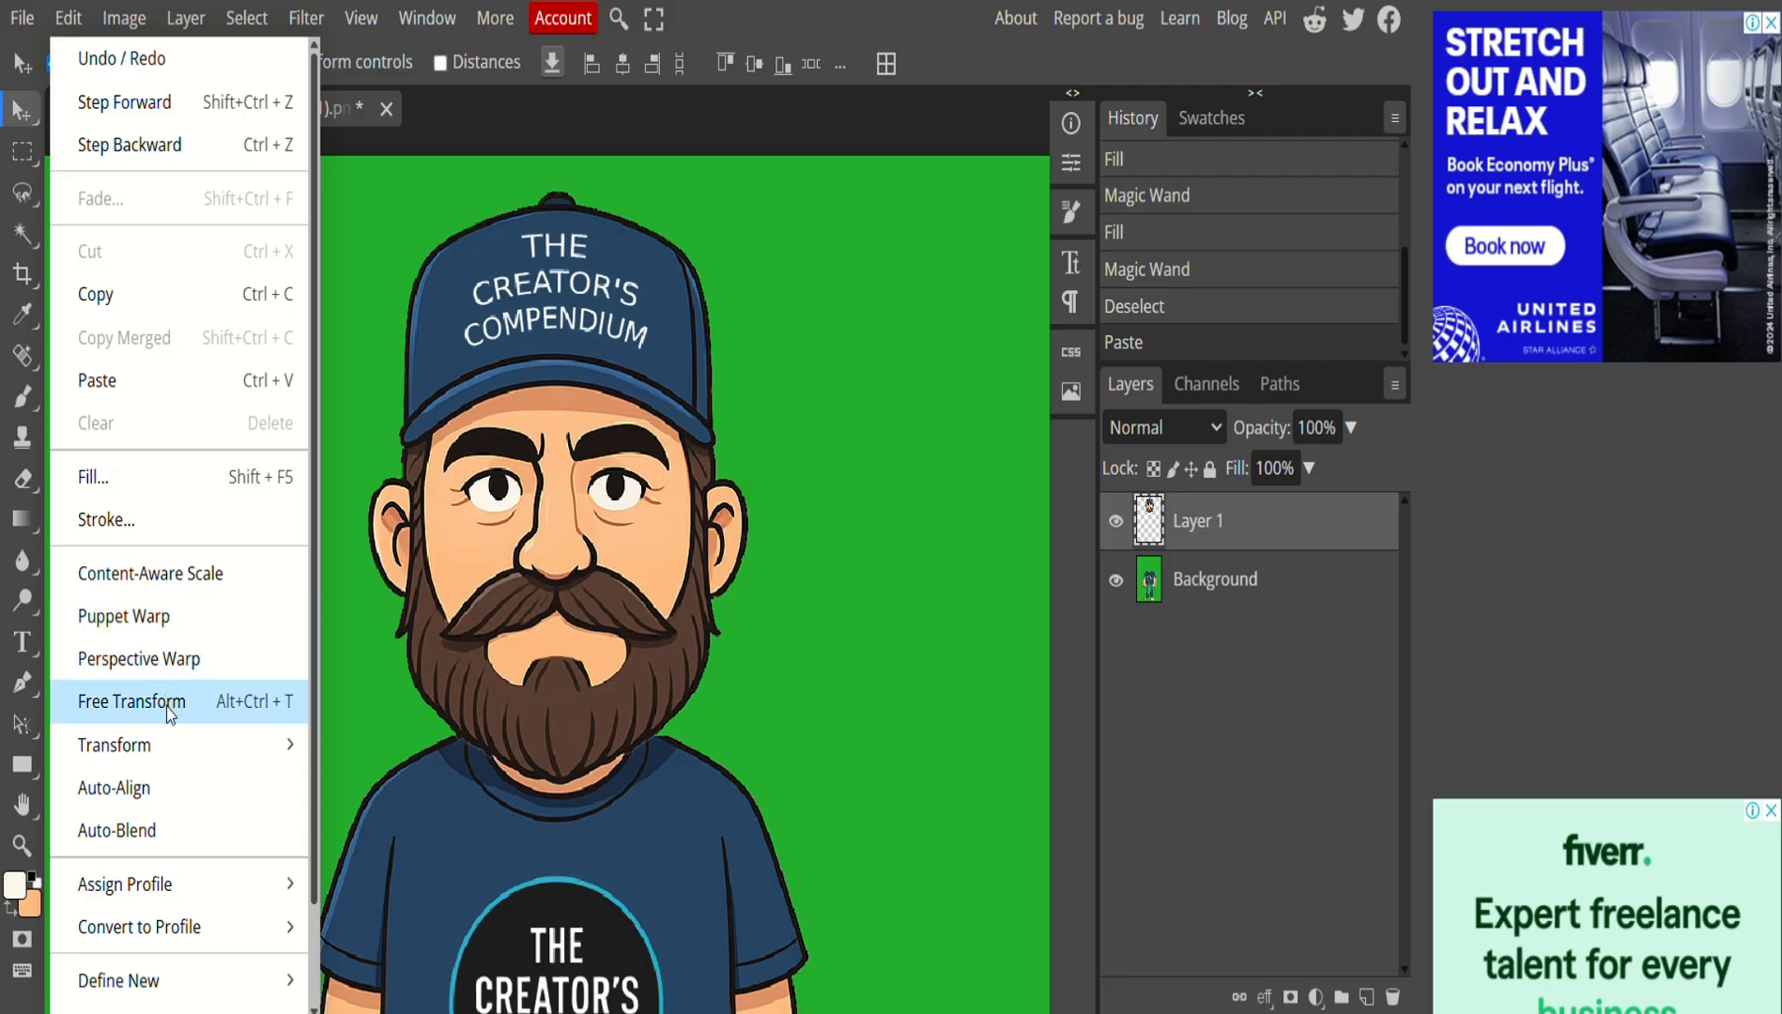
{"action": "mouse_move", "coordinate": [178, 744]}
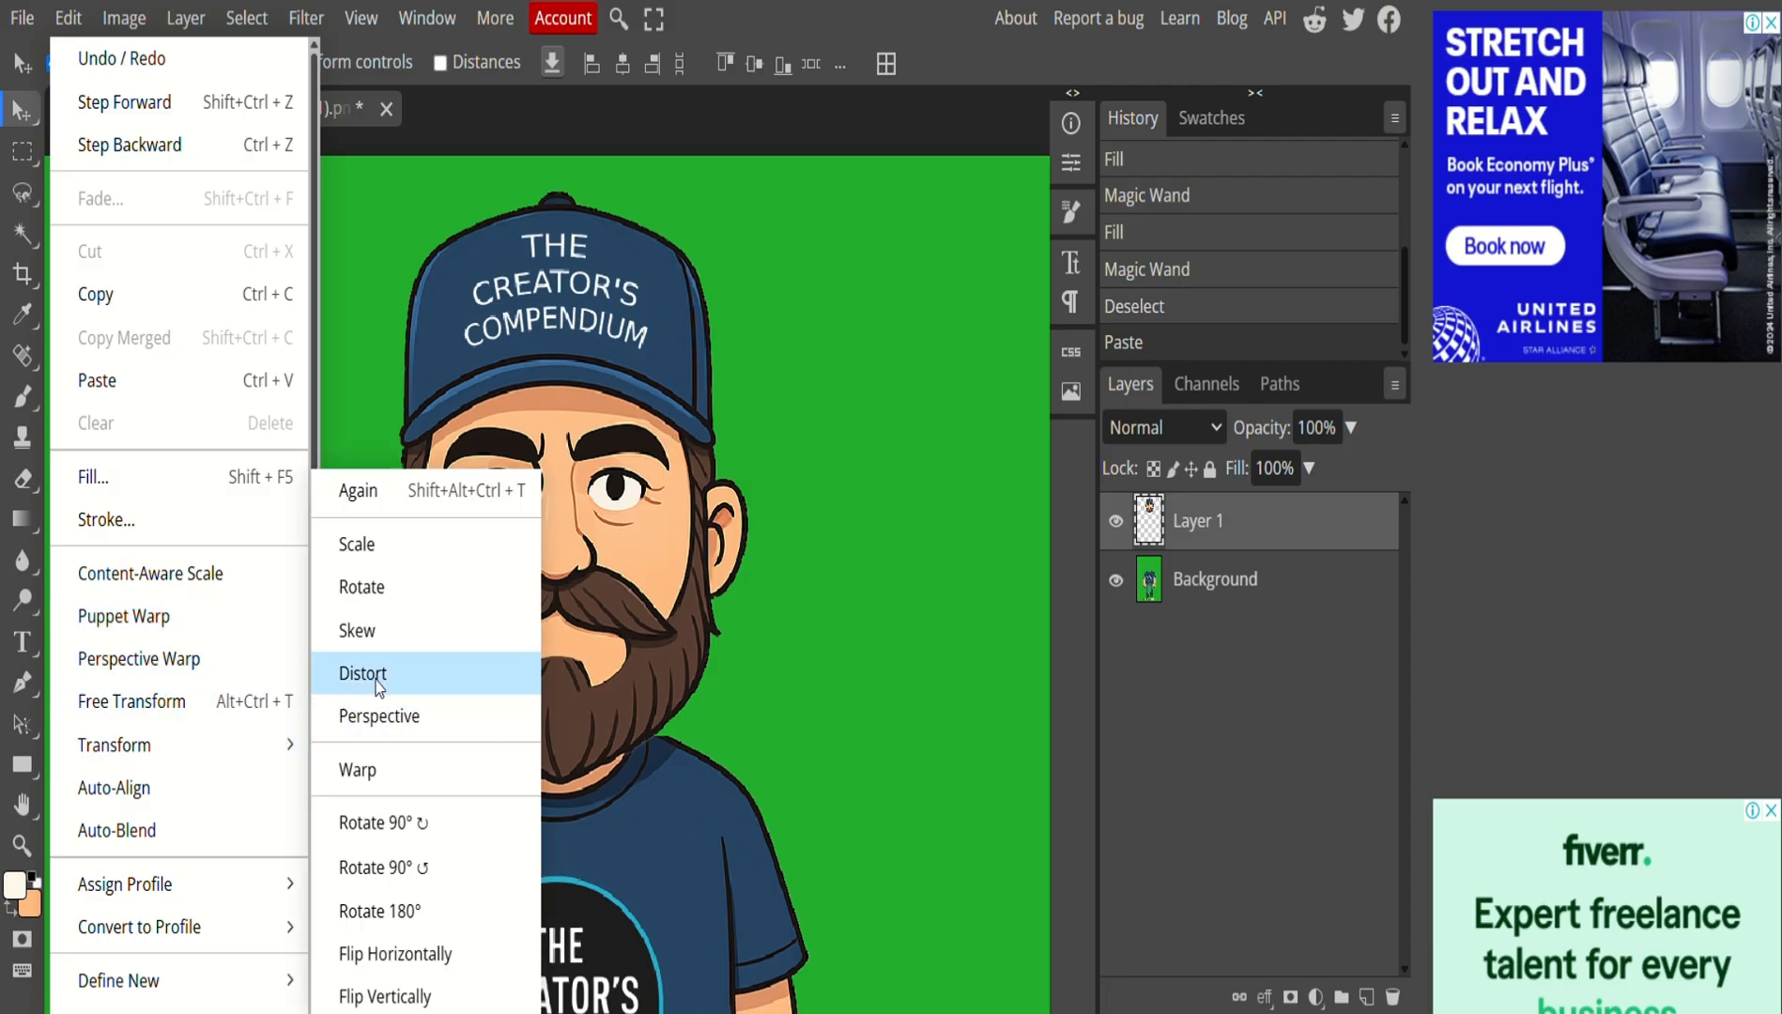
{"action": "left_click", "coordinate": [379, 586]}
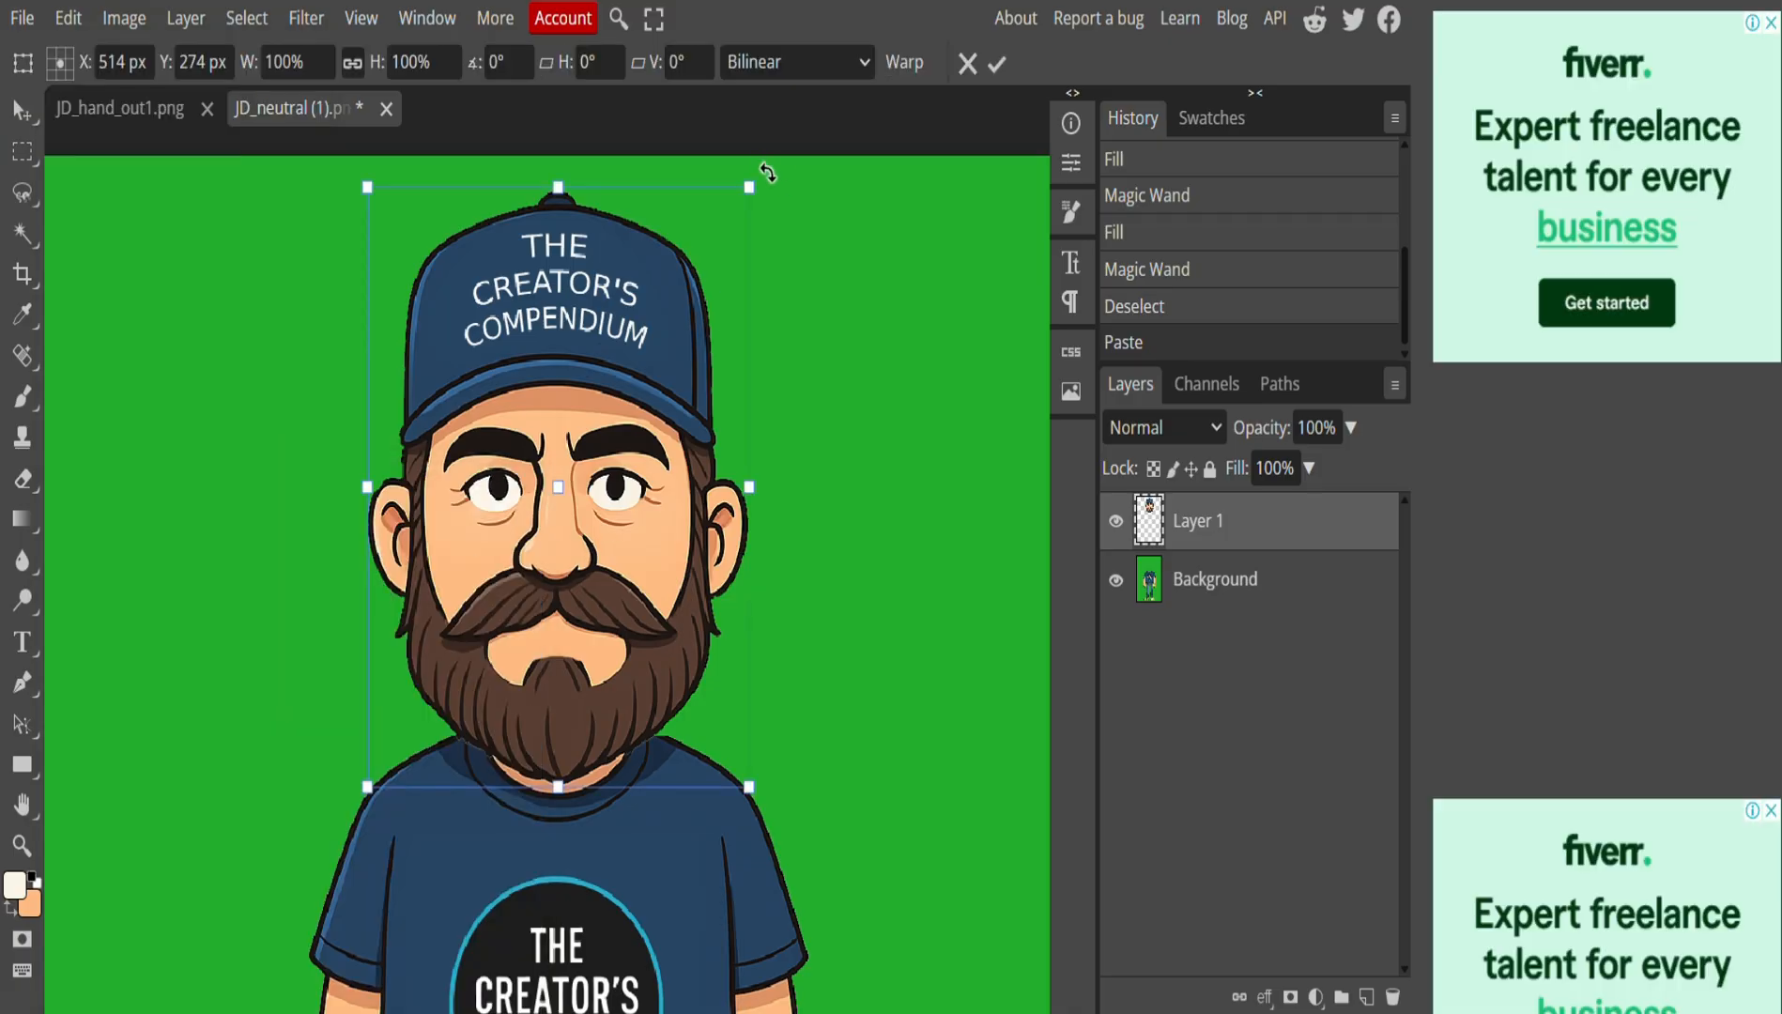
{"action": "left_click_drag", "start_coordinate": [767, 171], "coordinate": [820, 233]}
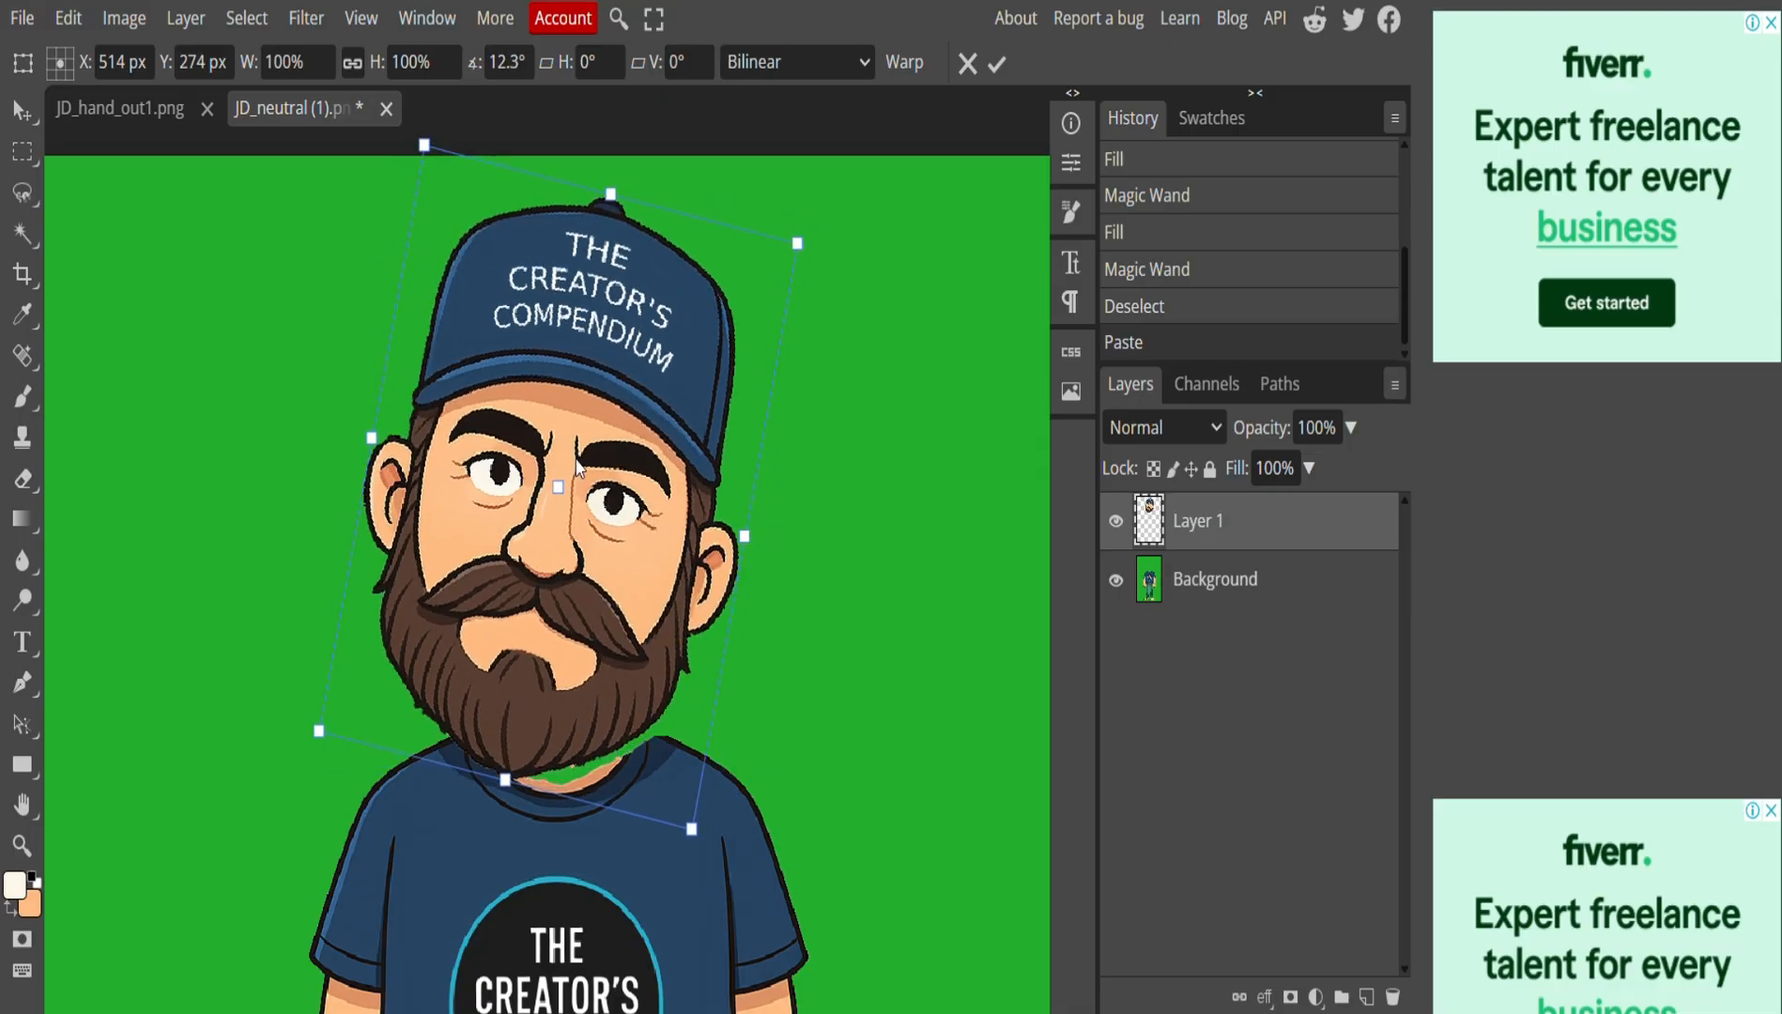
{"action": "left_click_drag", "start_coordinate": [575, 461], "coordinate": [615, 471]}
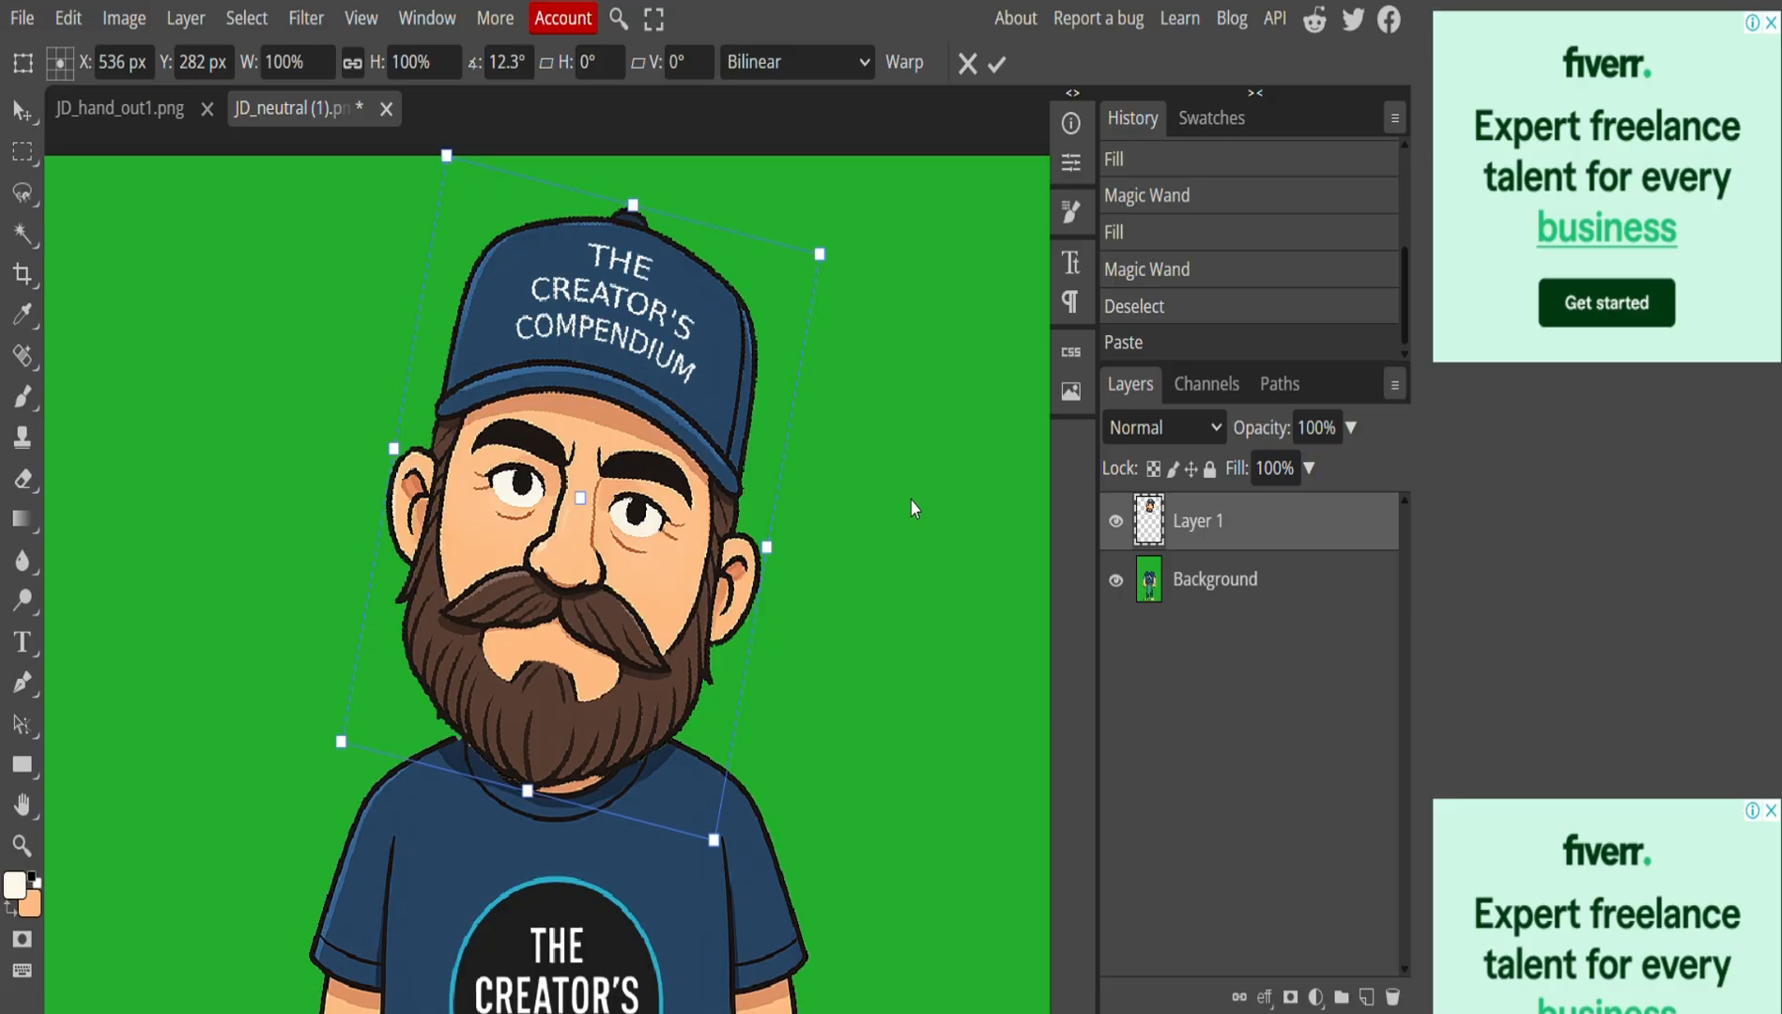
{"action": "key", "text": "Return"}
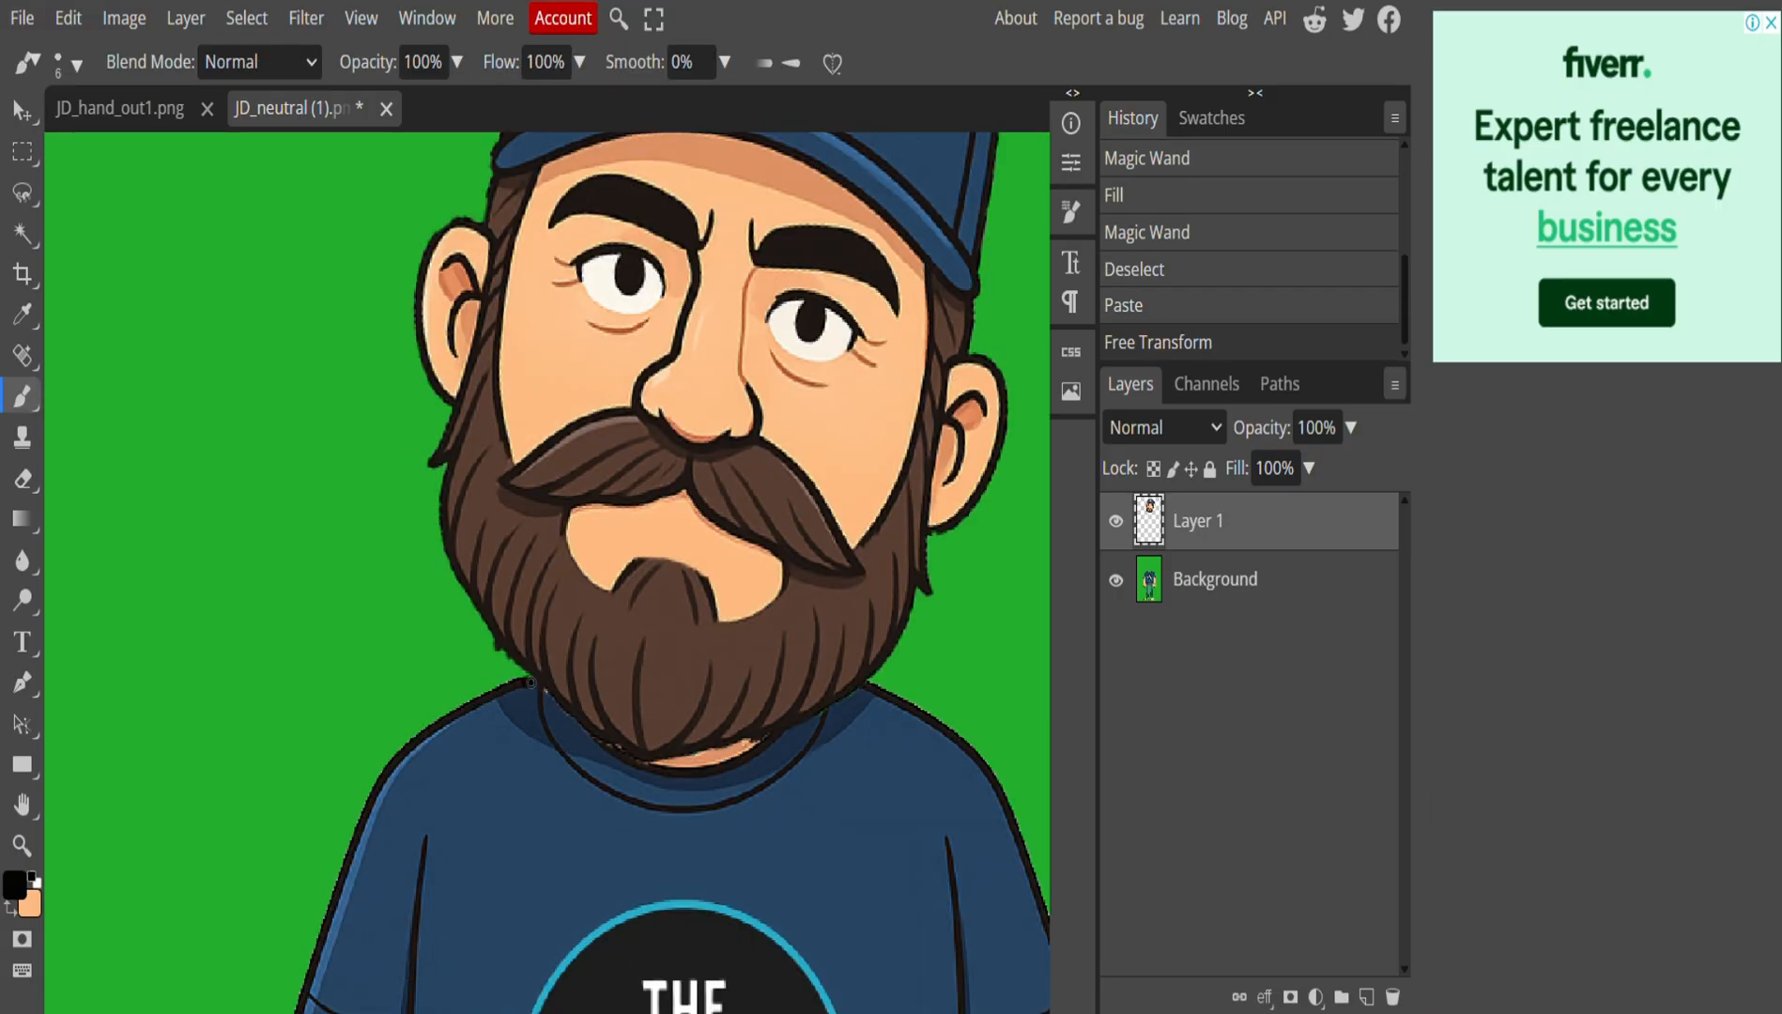
Paint a short black stroke along the beard edge.
{"action": "mouse_move", "coordinate": [530, 681]}
{"action": "left_mouse_down"}
{"action": "mouse_move", "coordinate": [586, 705]}
{"action": "mouse_move", "coordinate": [590, 736]}
{"action": "mouse_move", "coordinate": [542, 685]}
{"action": "left_mouse_up"}
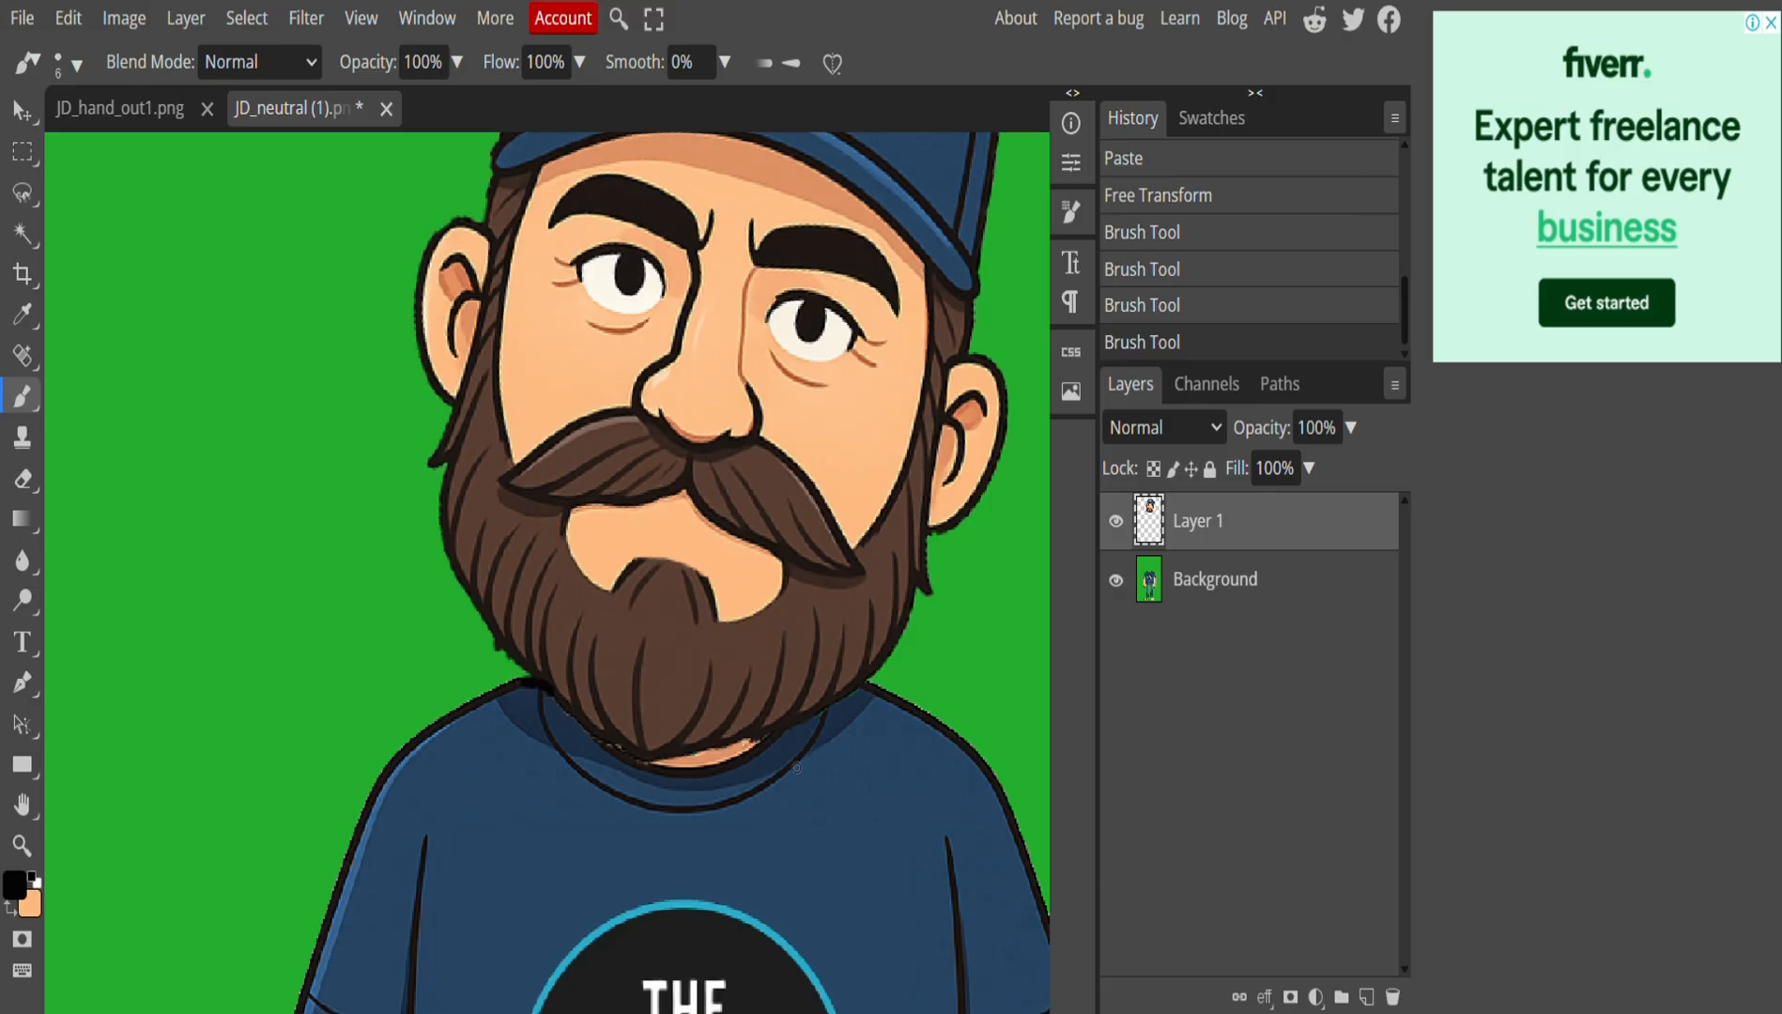
{"action": "scroll", "coordinate": [765, 747], "scroll_direction": "down", "scroll_amount": 3}
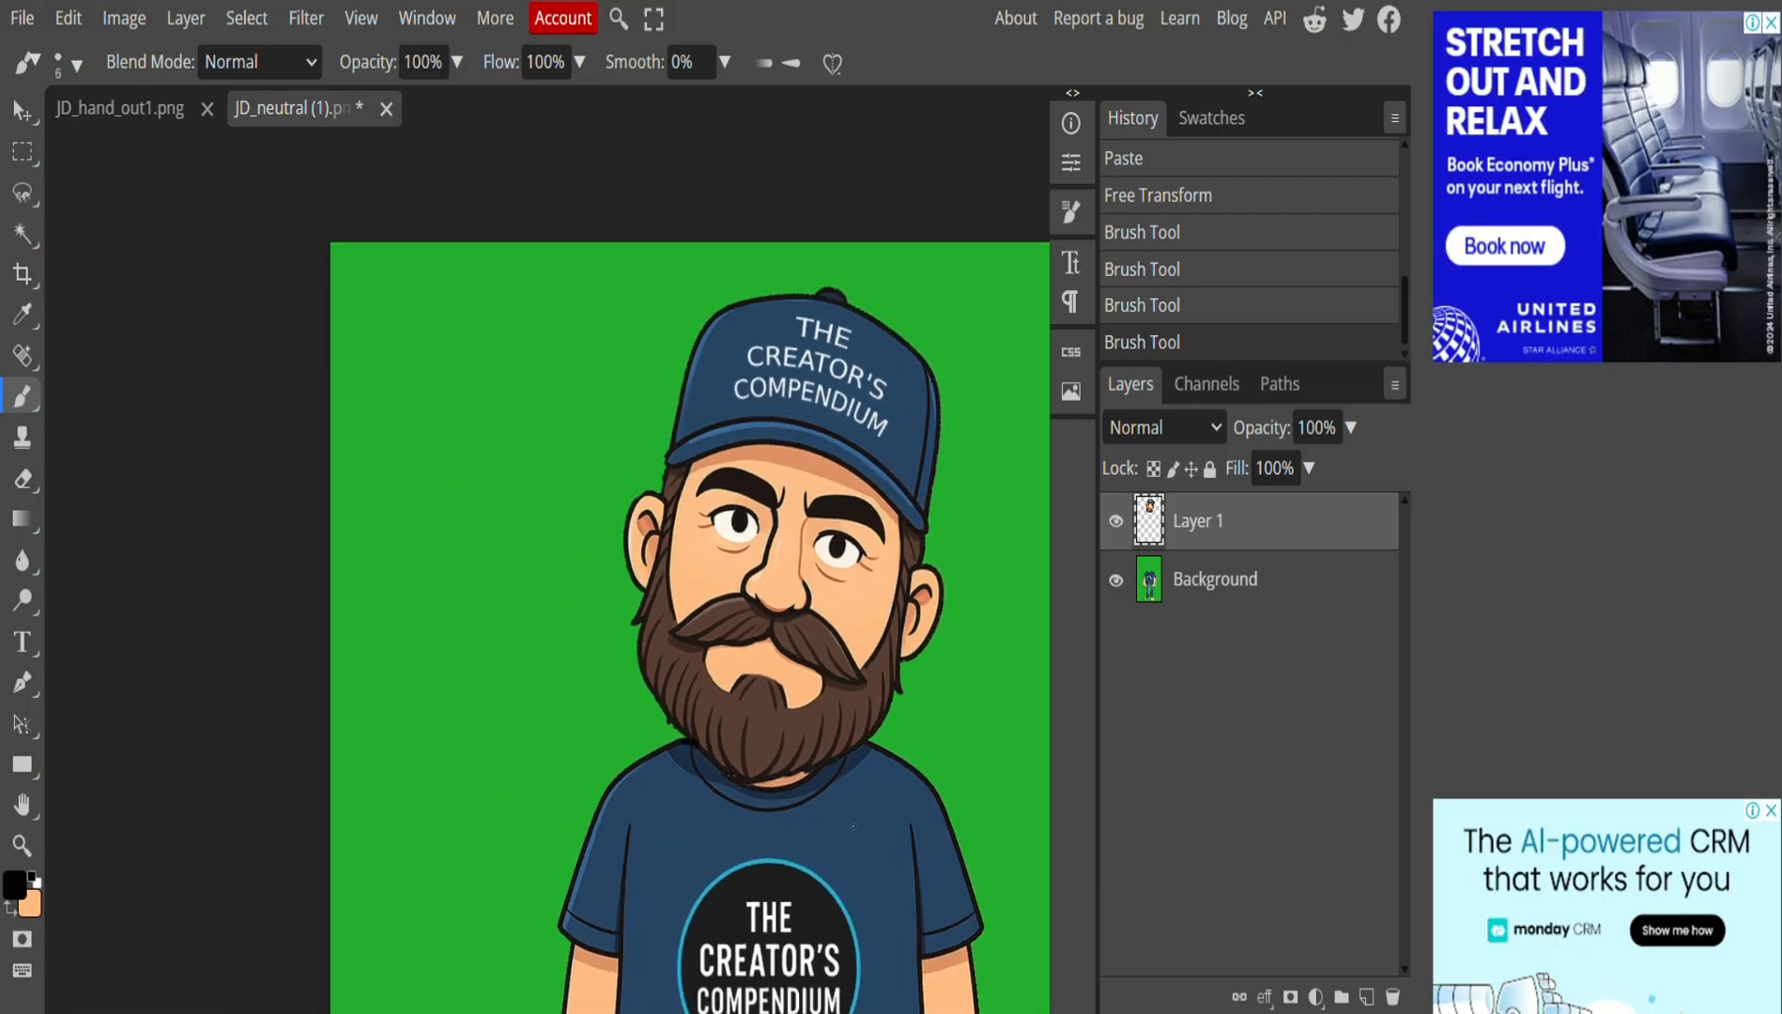
{"action": "scroll", "coordinate": [766, 748], "scroll_direction": "down", "scroll_amount": 3}
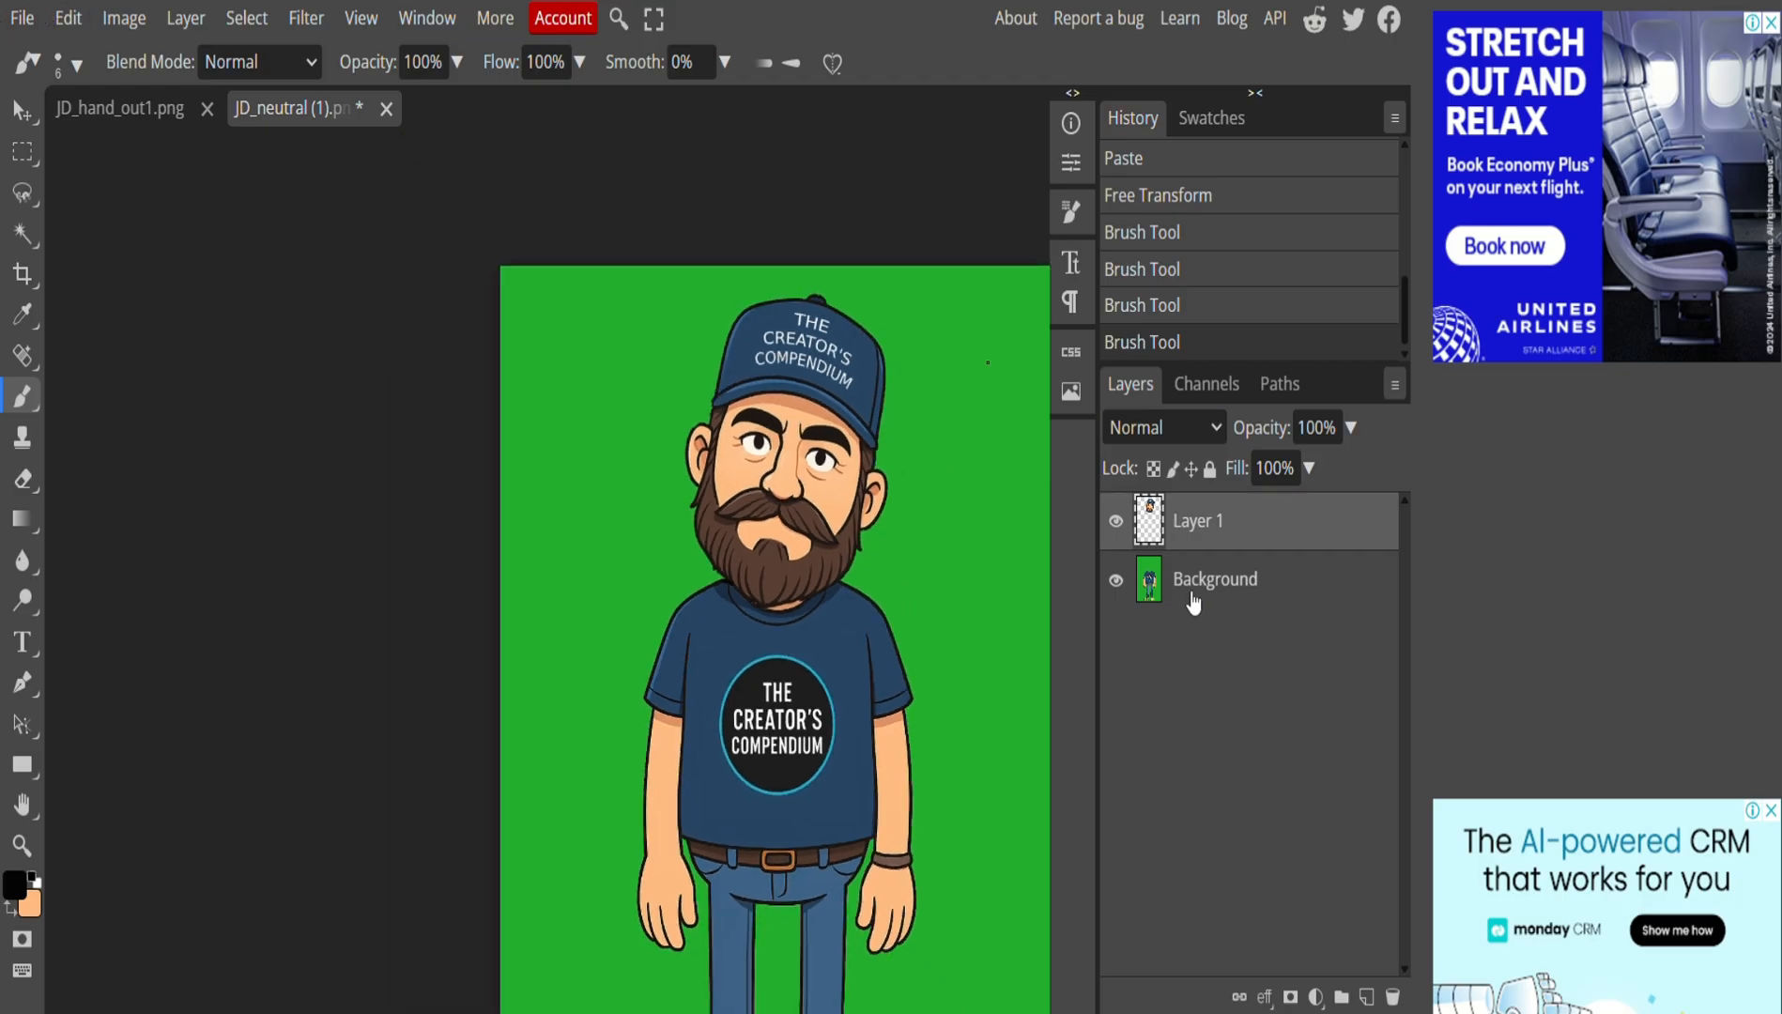
Flatten the neutral image into a single background layer.
{"action": "left_click", "coordinate": [185, 21]}
{"action": "left_click", "coordinate": [249, 967]}
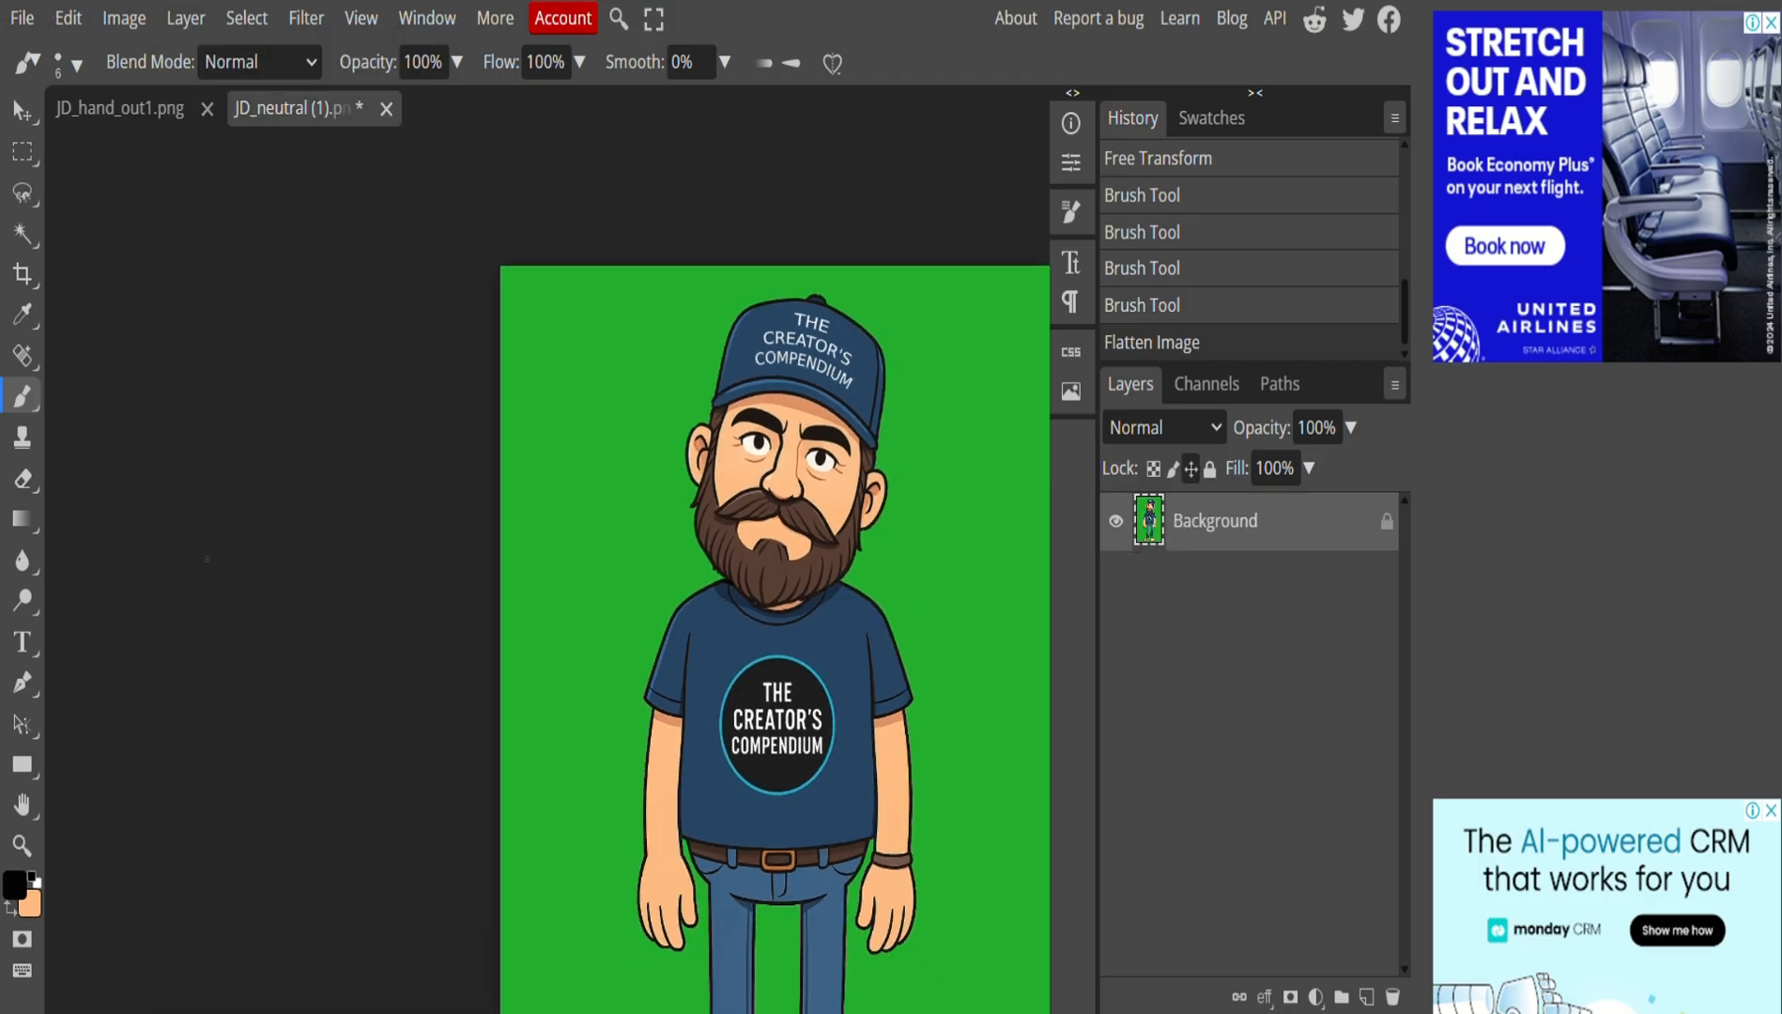
{"action": "left_click", "coordinate": [25, 19]}
Export the flattened image as JD_head_tilt.png.
{"action": "mouse_move", "coordinate": [105, 427]}
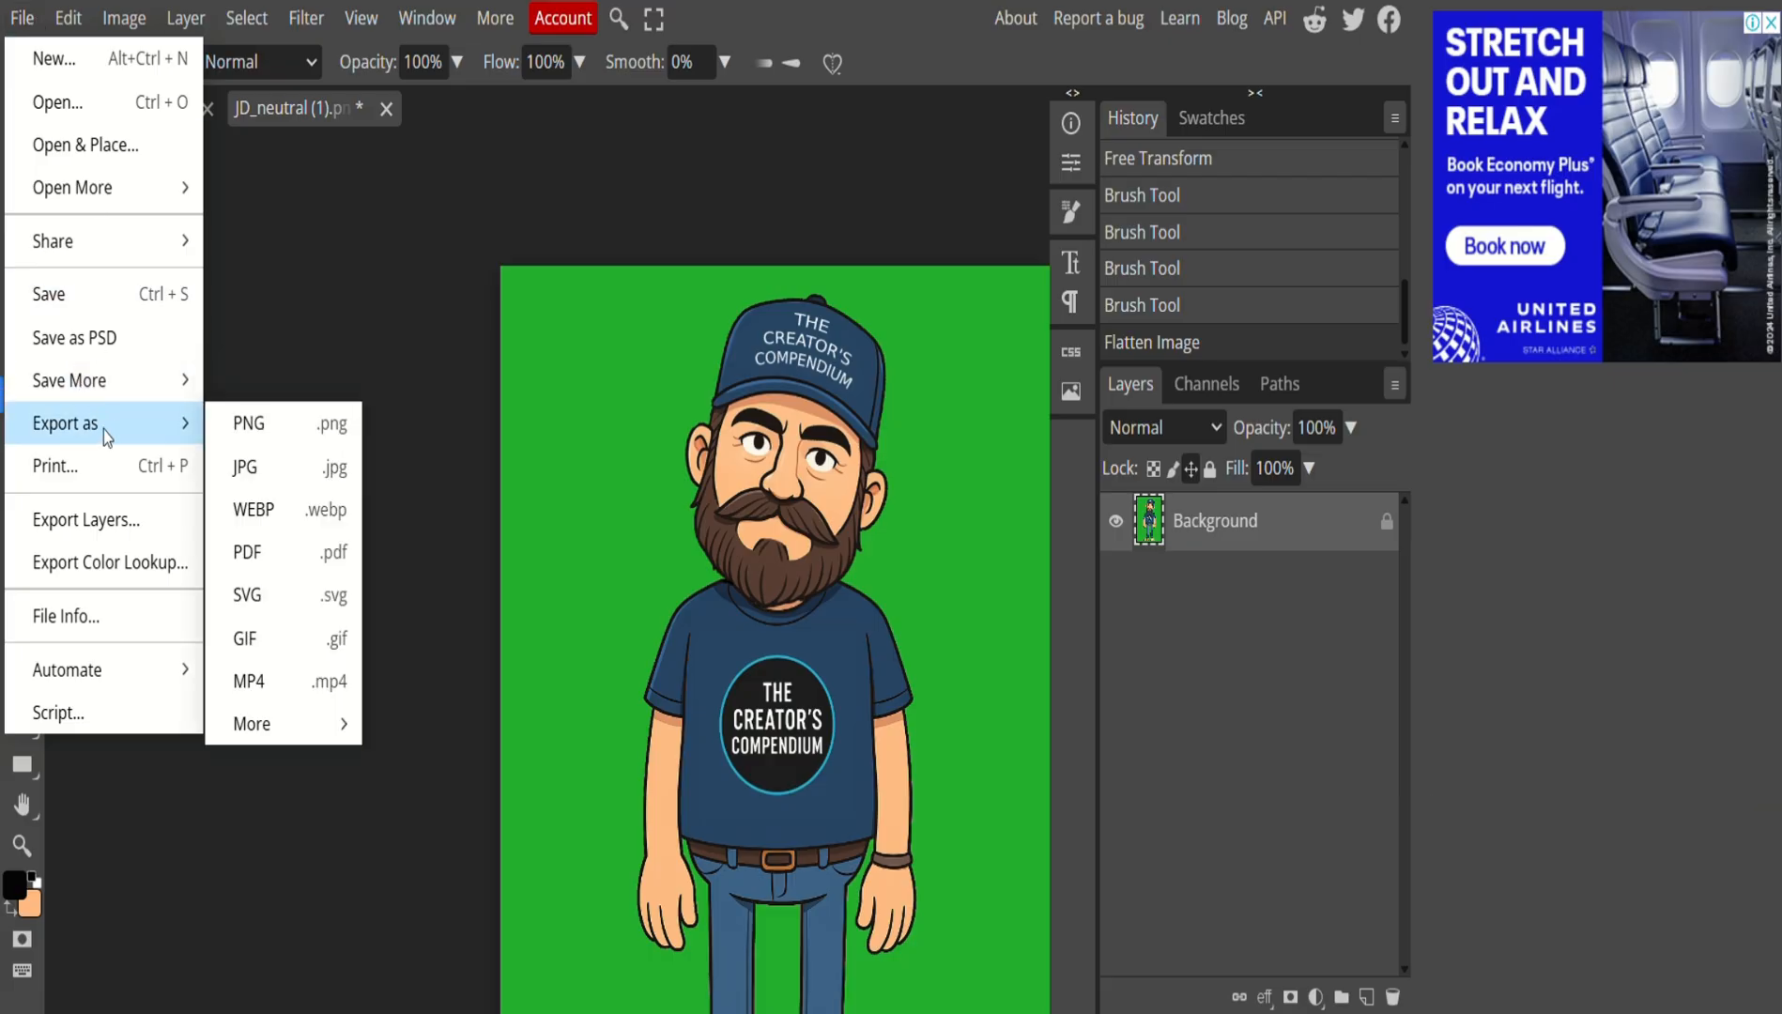
{"action": "left_click", "coordinate": [282, 436]}
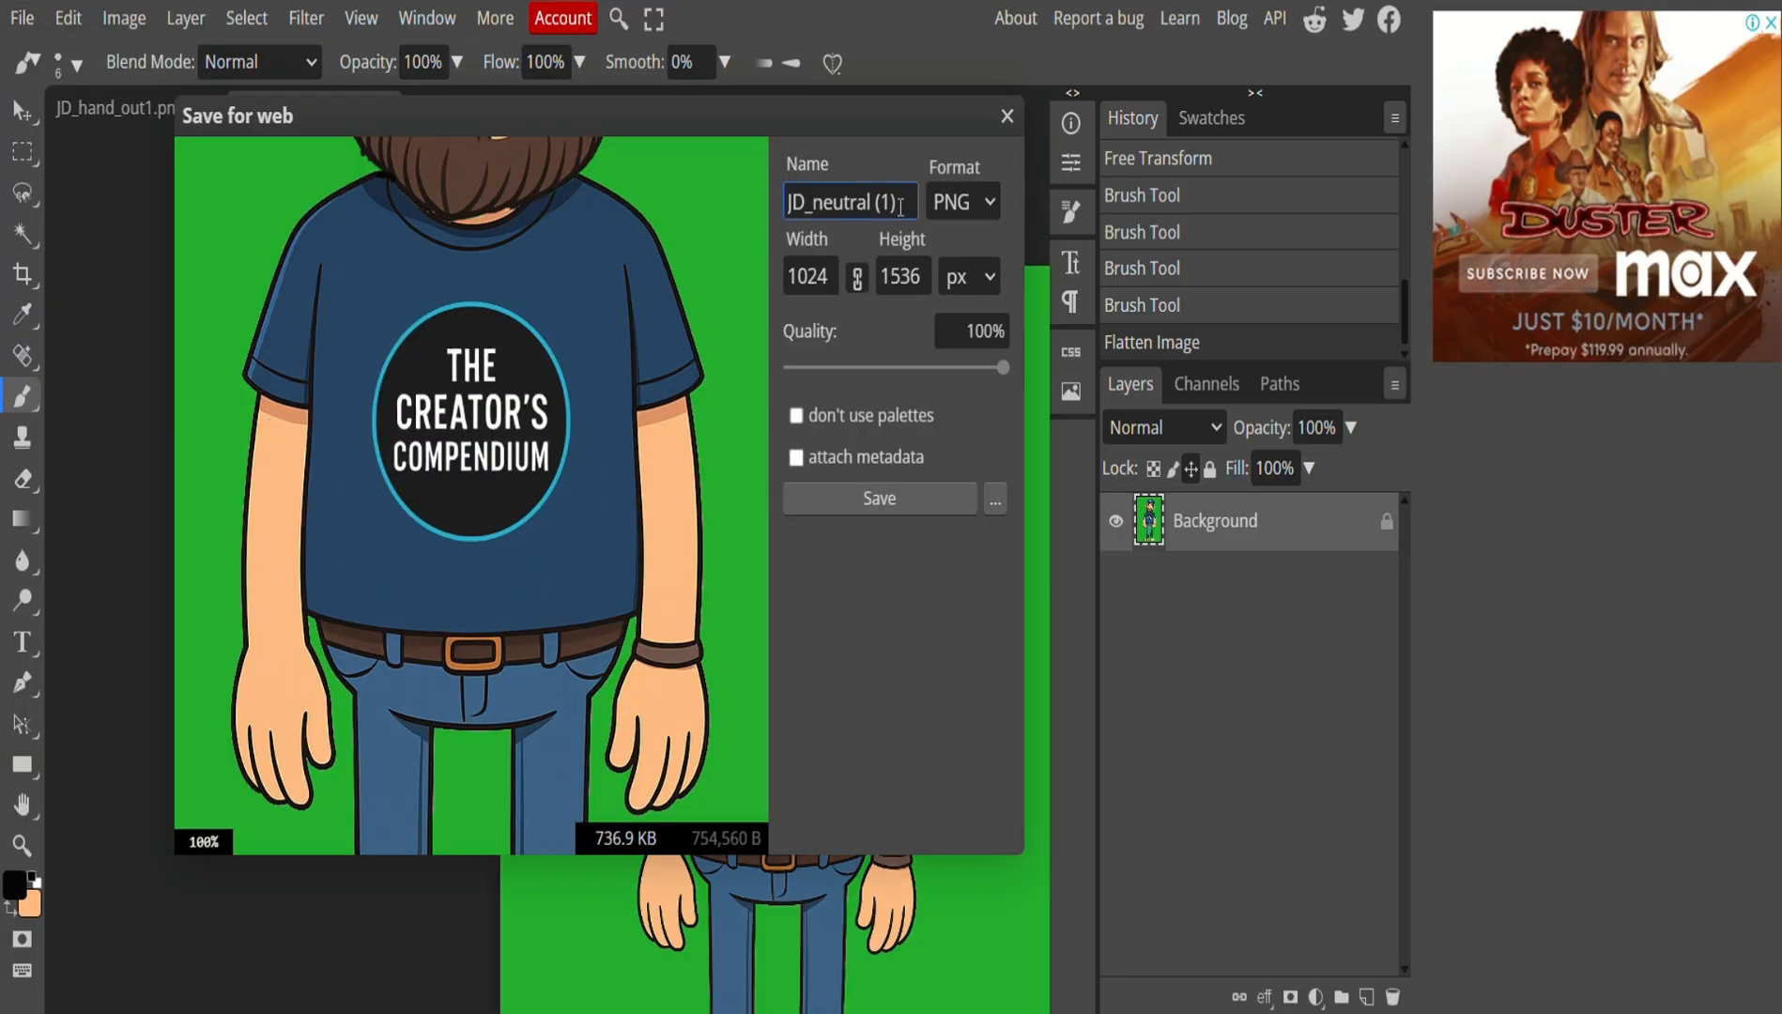
{"action": "key", "text": "BackSpace"}
{"action": "key", "text": "BackSpace"}
{"action": "key", "text": "BackSpace"}
{"action": "key", "text": "BackSpace"}
{"action": "key", "text": "BackSpace"}
{"action": "key", "text": "BackSpace"}
{"action": "key", "text": "BackSpace"}
{"action": "type", "text": "head_tilt"}
{"action": "left_click", "coordinate": [862, 497]}
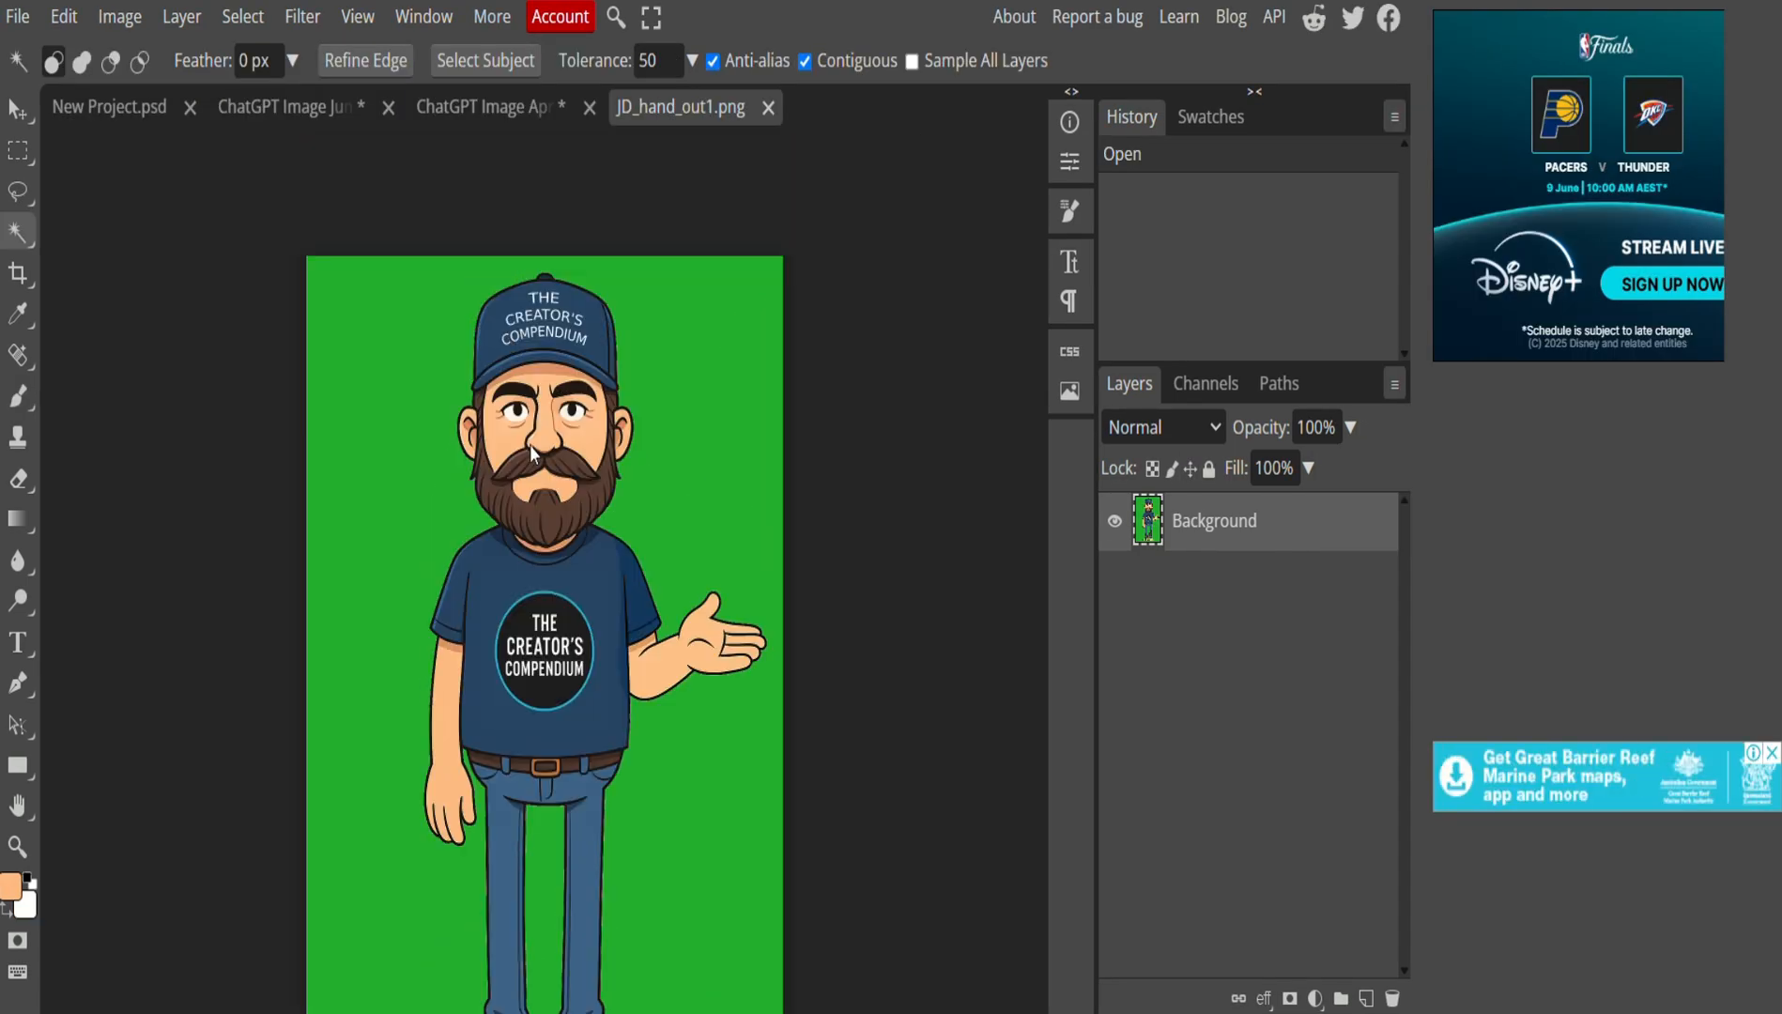
{"action": "scroll", "coordinate": [531, 422], "scroll_direction": "up", "scroll_amount": 5}
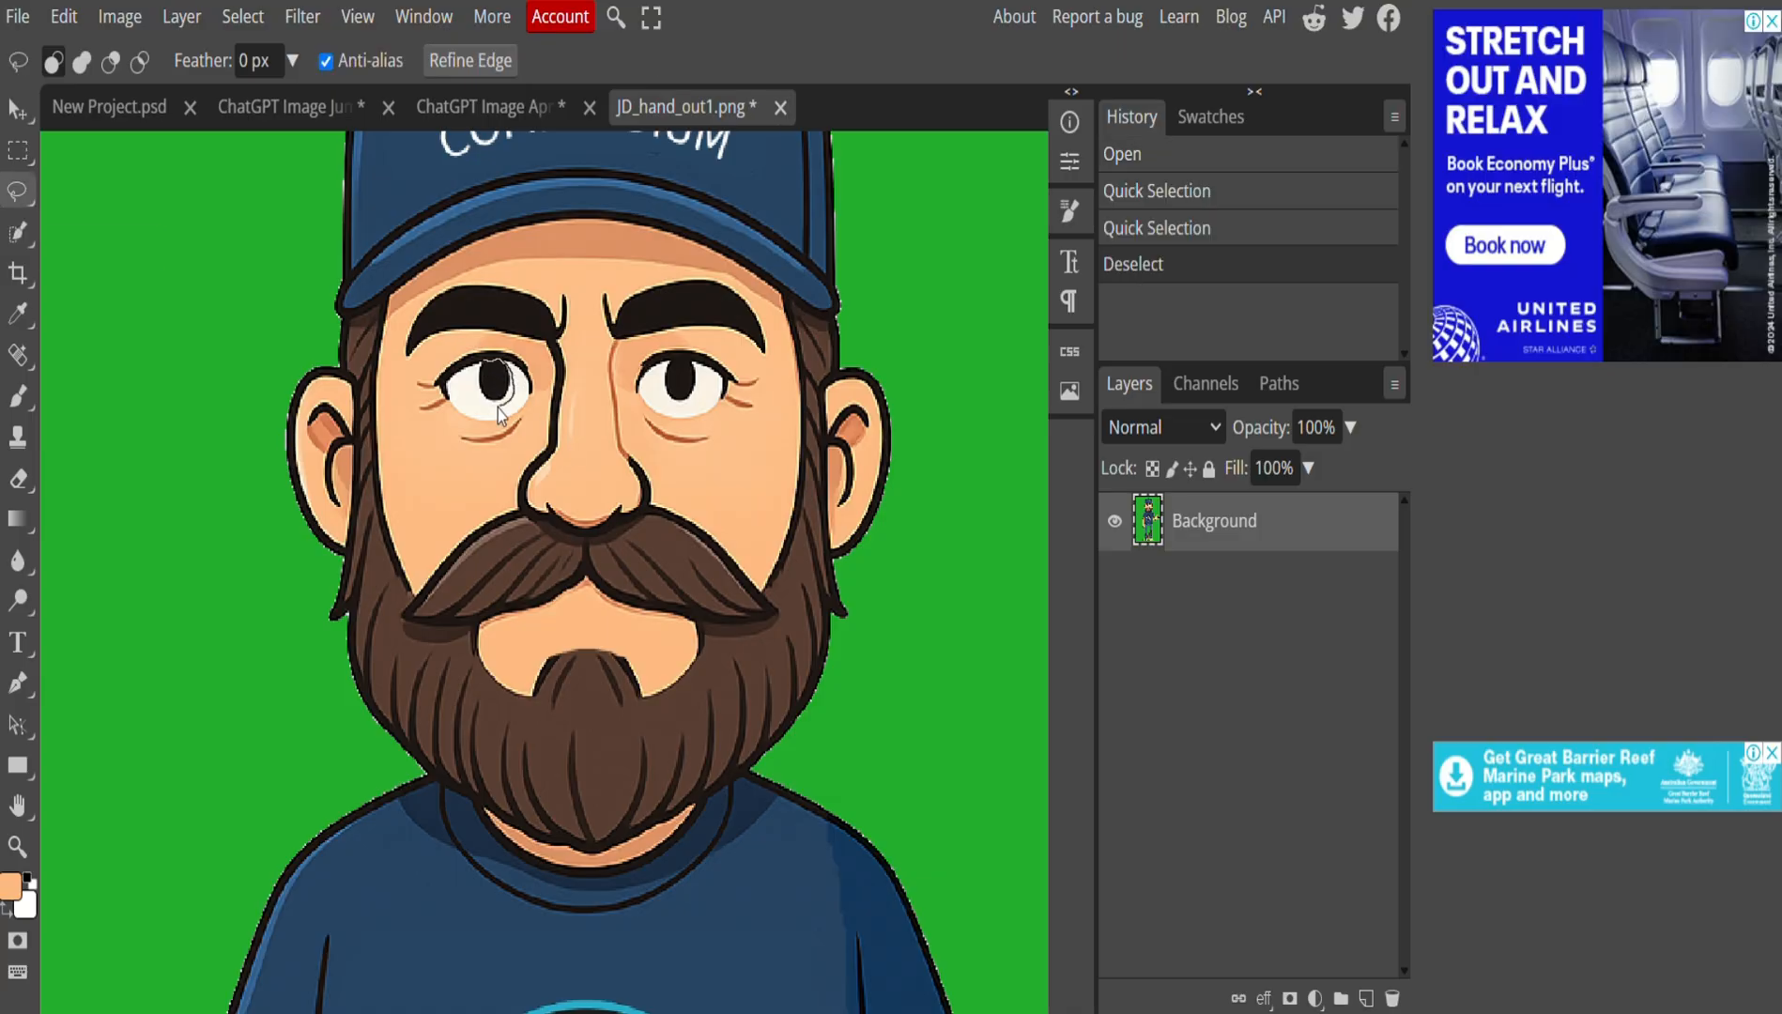
Copy the left pupil onto Layer 1, move it aside, and paste a second copy to Layer 2.
{"action": "left_click_drag", "start_coordinate": [481, 373], "coordinate": [483, 376]}
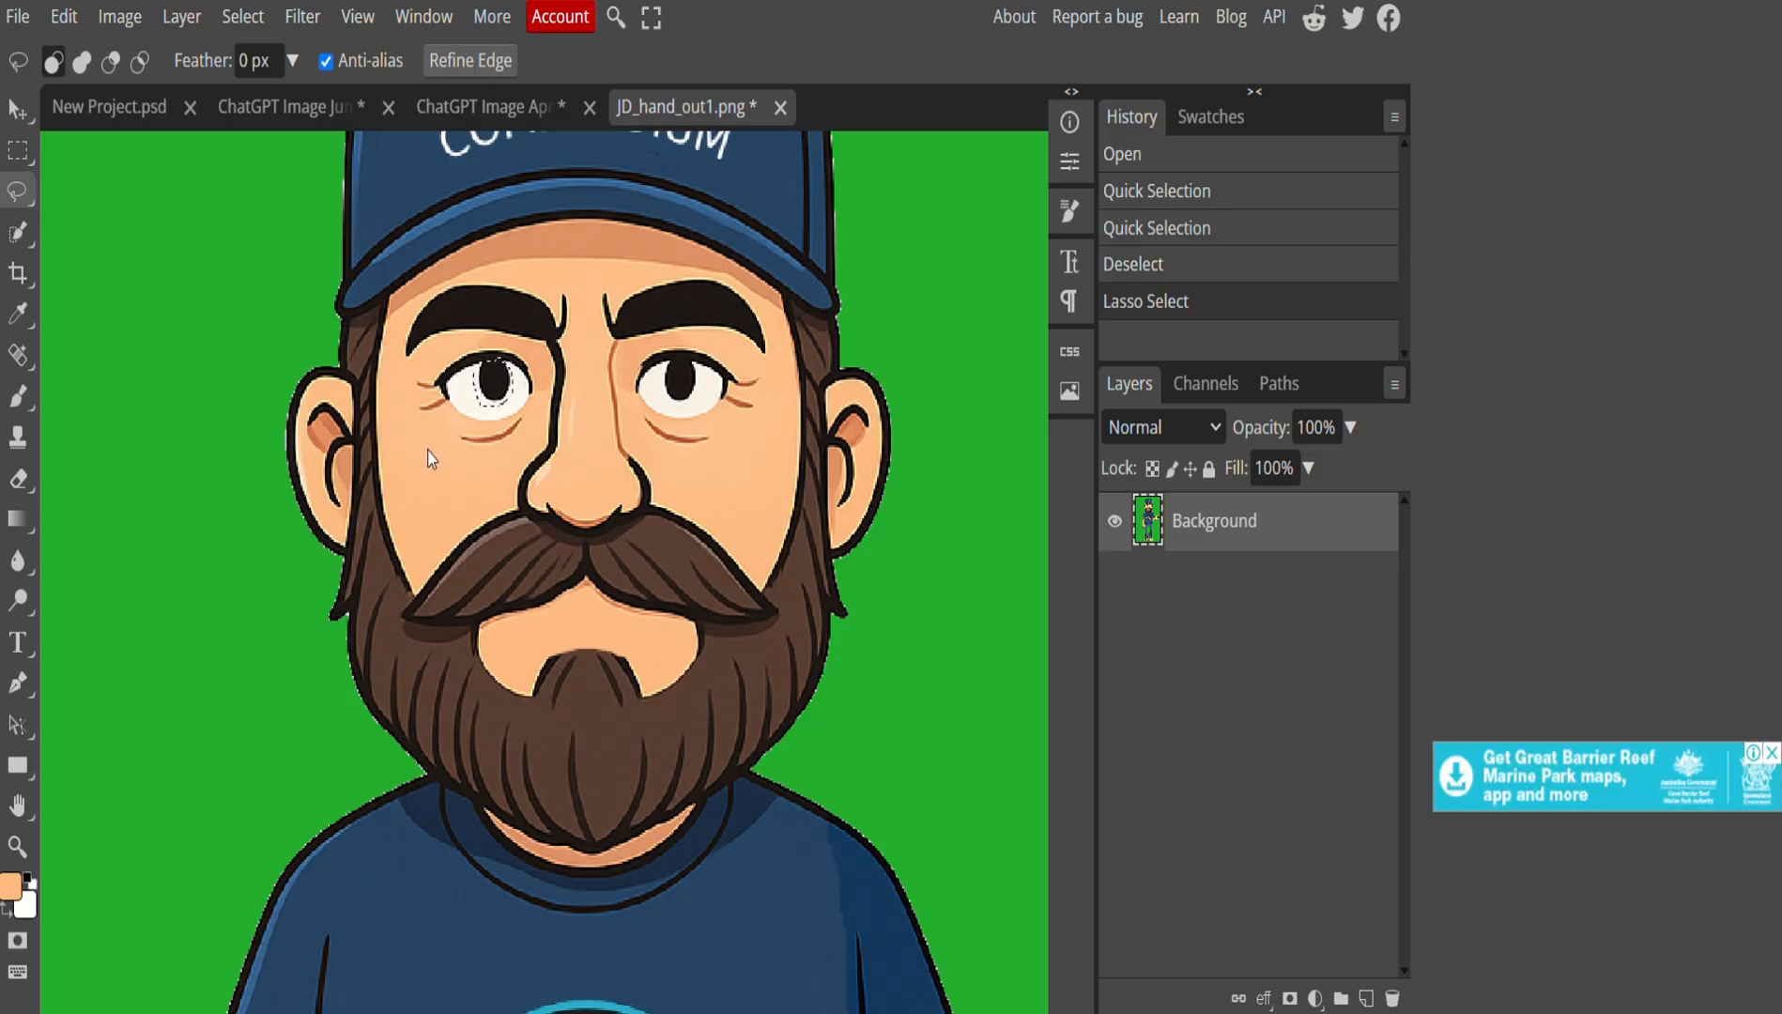
{"action": "key", "text": "ctrl+v"}
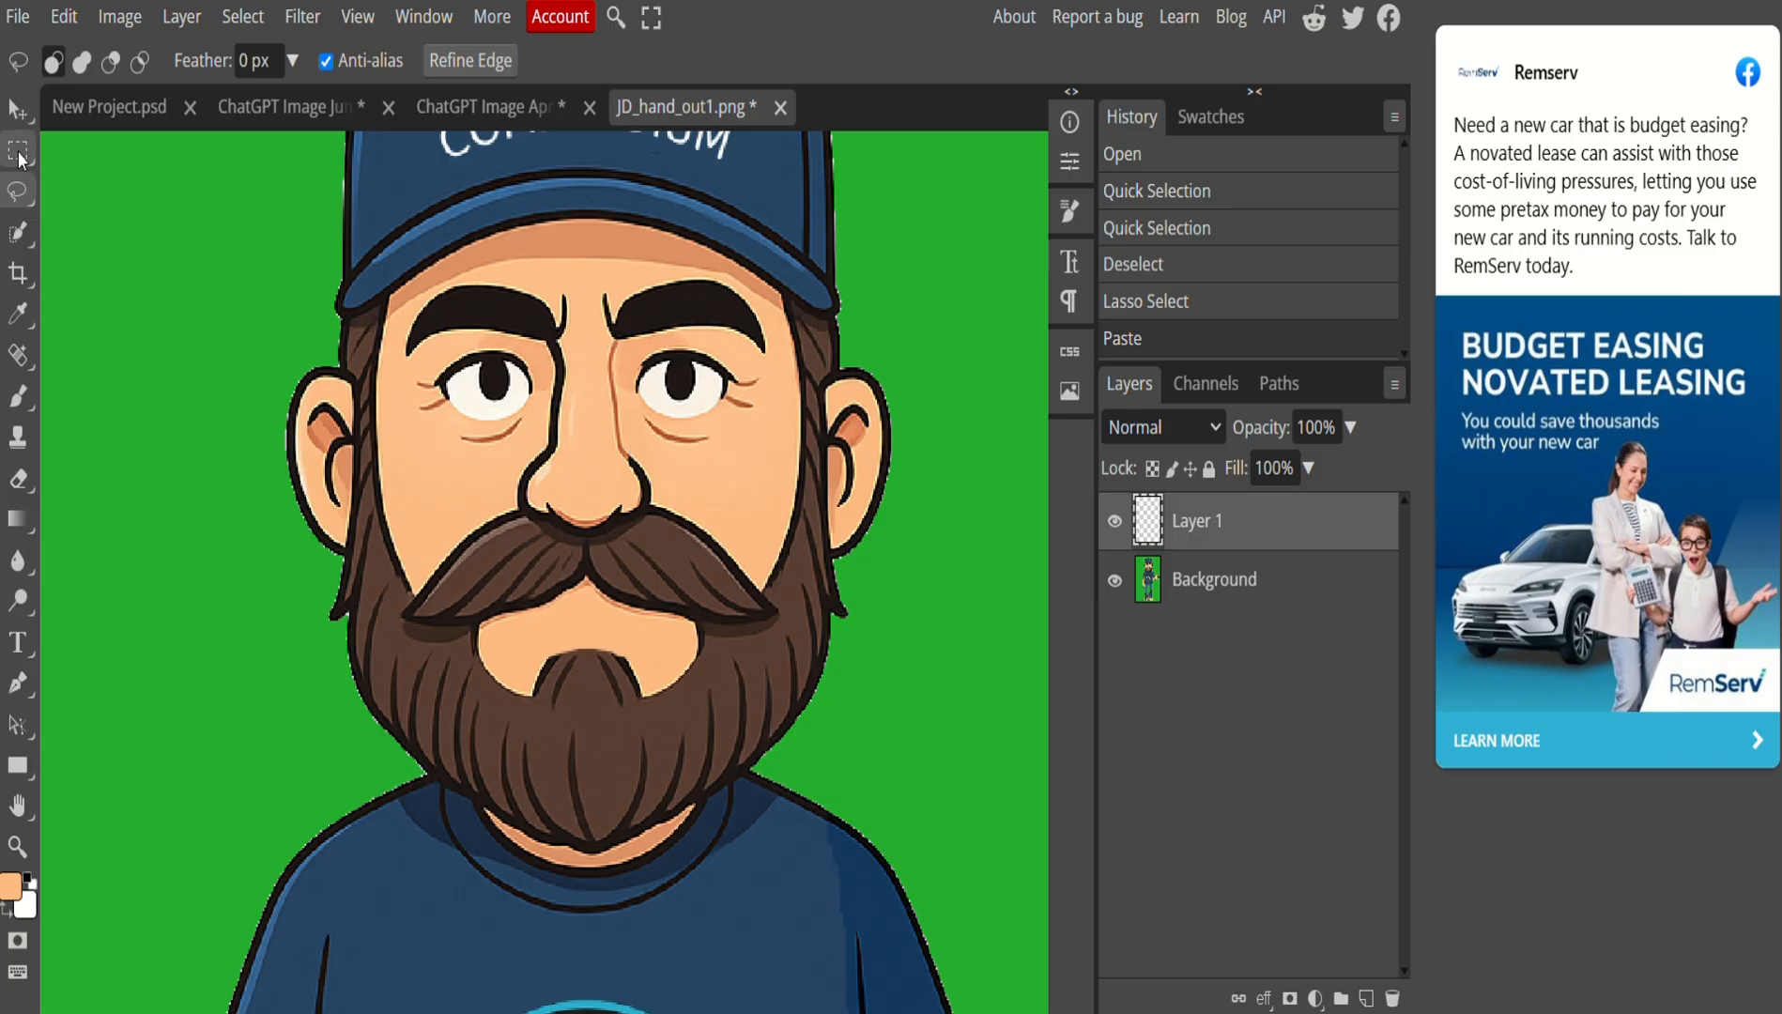
{"action": "left_click", "coordinate": [17, 109]}
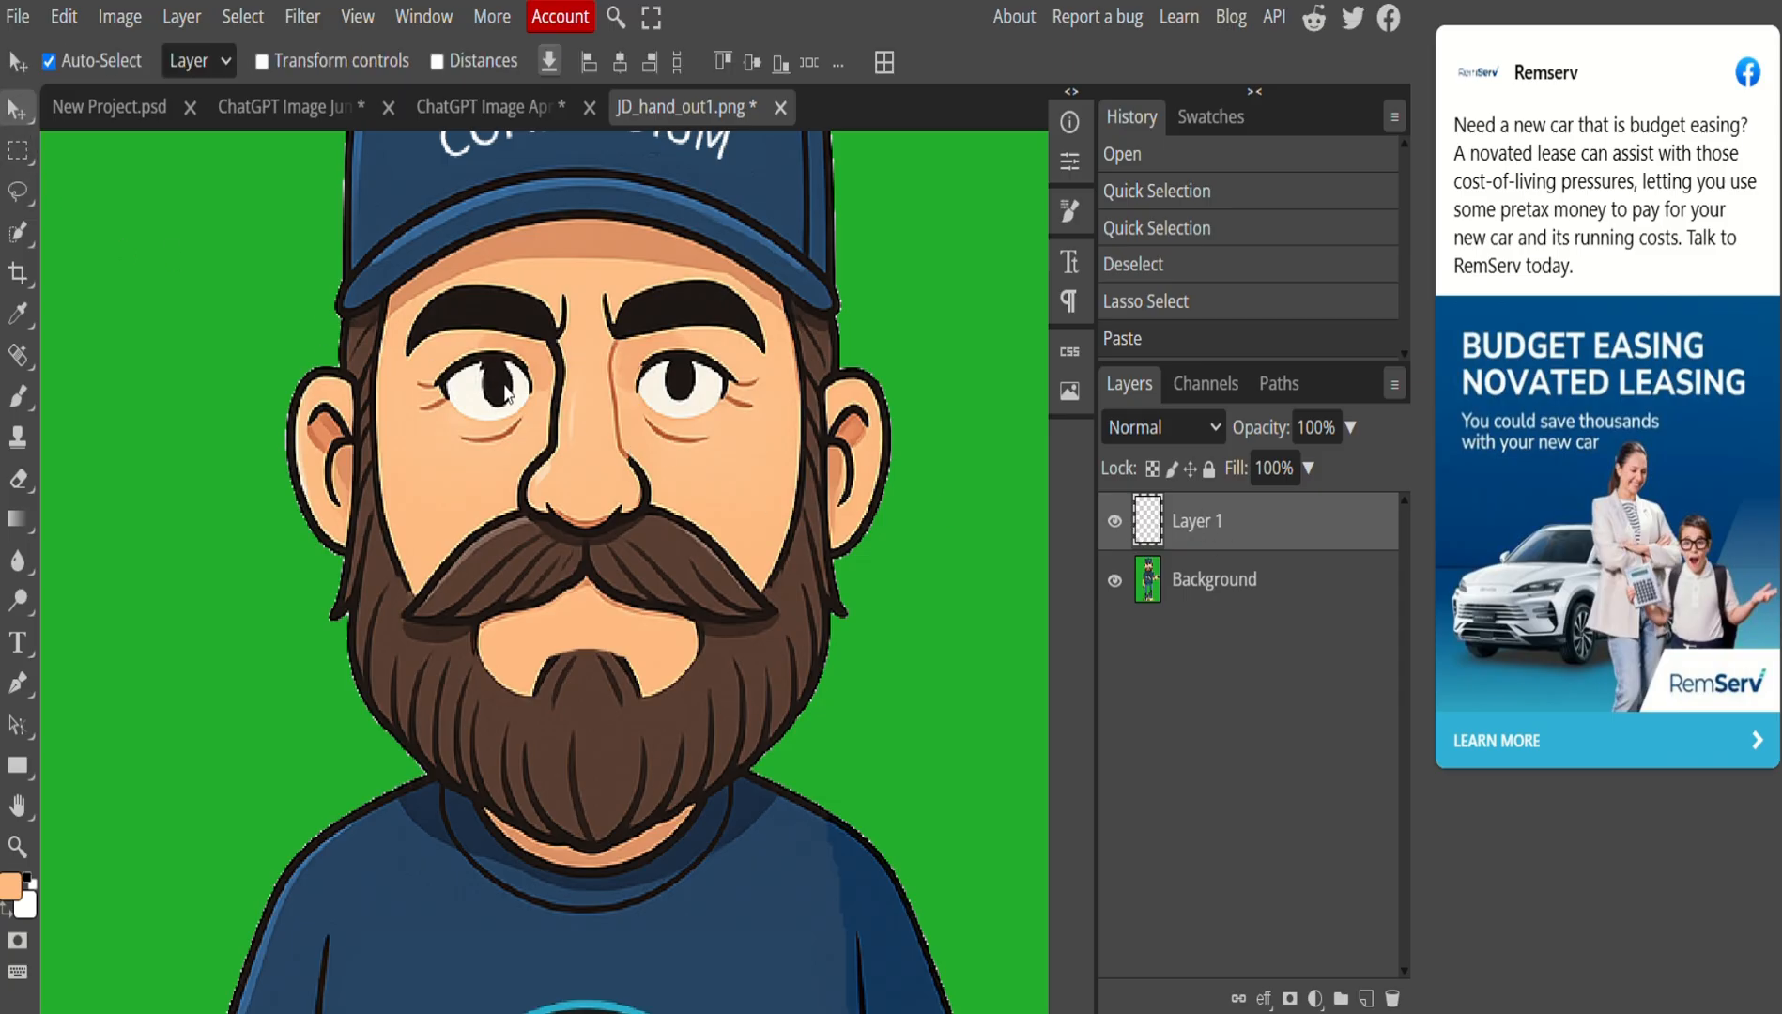
{"action": "mouse_move", "coordinate": [511, 395]}
{"action": "left_mouse_down"}
{"action": "mouse_move", "coordinate": [708, 396]}
{"action": "mouse_move", "coordinate": [503, 405]}
{"action": "mouse_move", "coordinate": [493, 449]}
{"action": "mouse_move", "coordinate": [679, 458]}
{"action": "left_mouse_up"}
{"action": "key", "text": "ctrl+v"}
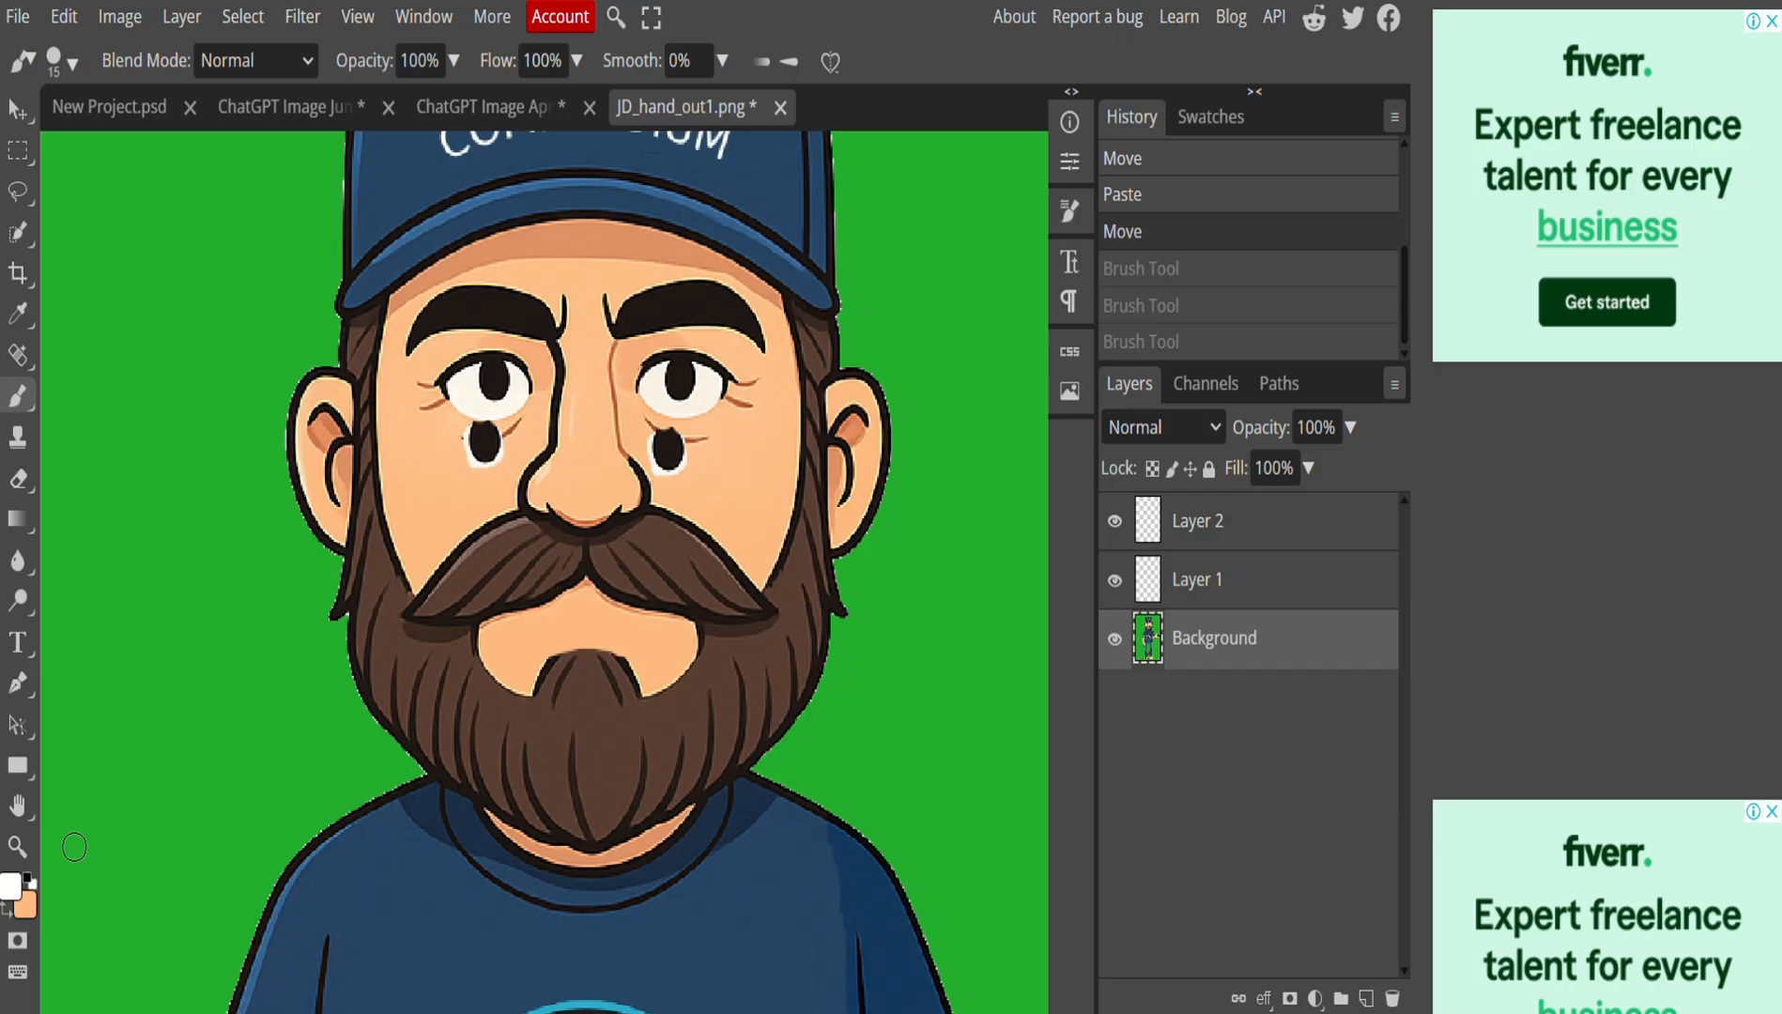
Sample the cream eye-white colour and paint over both original pupils.
{"action": "left_click", "coordinate": [10, 884]}
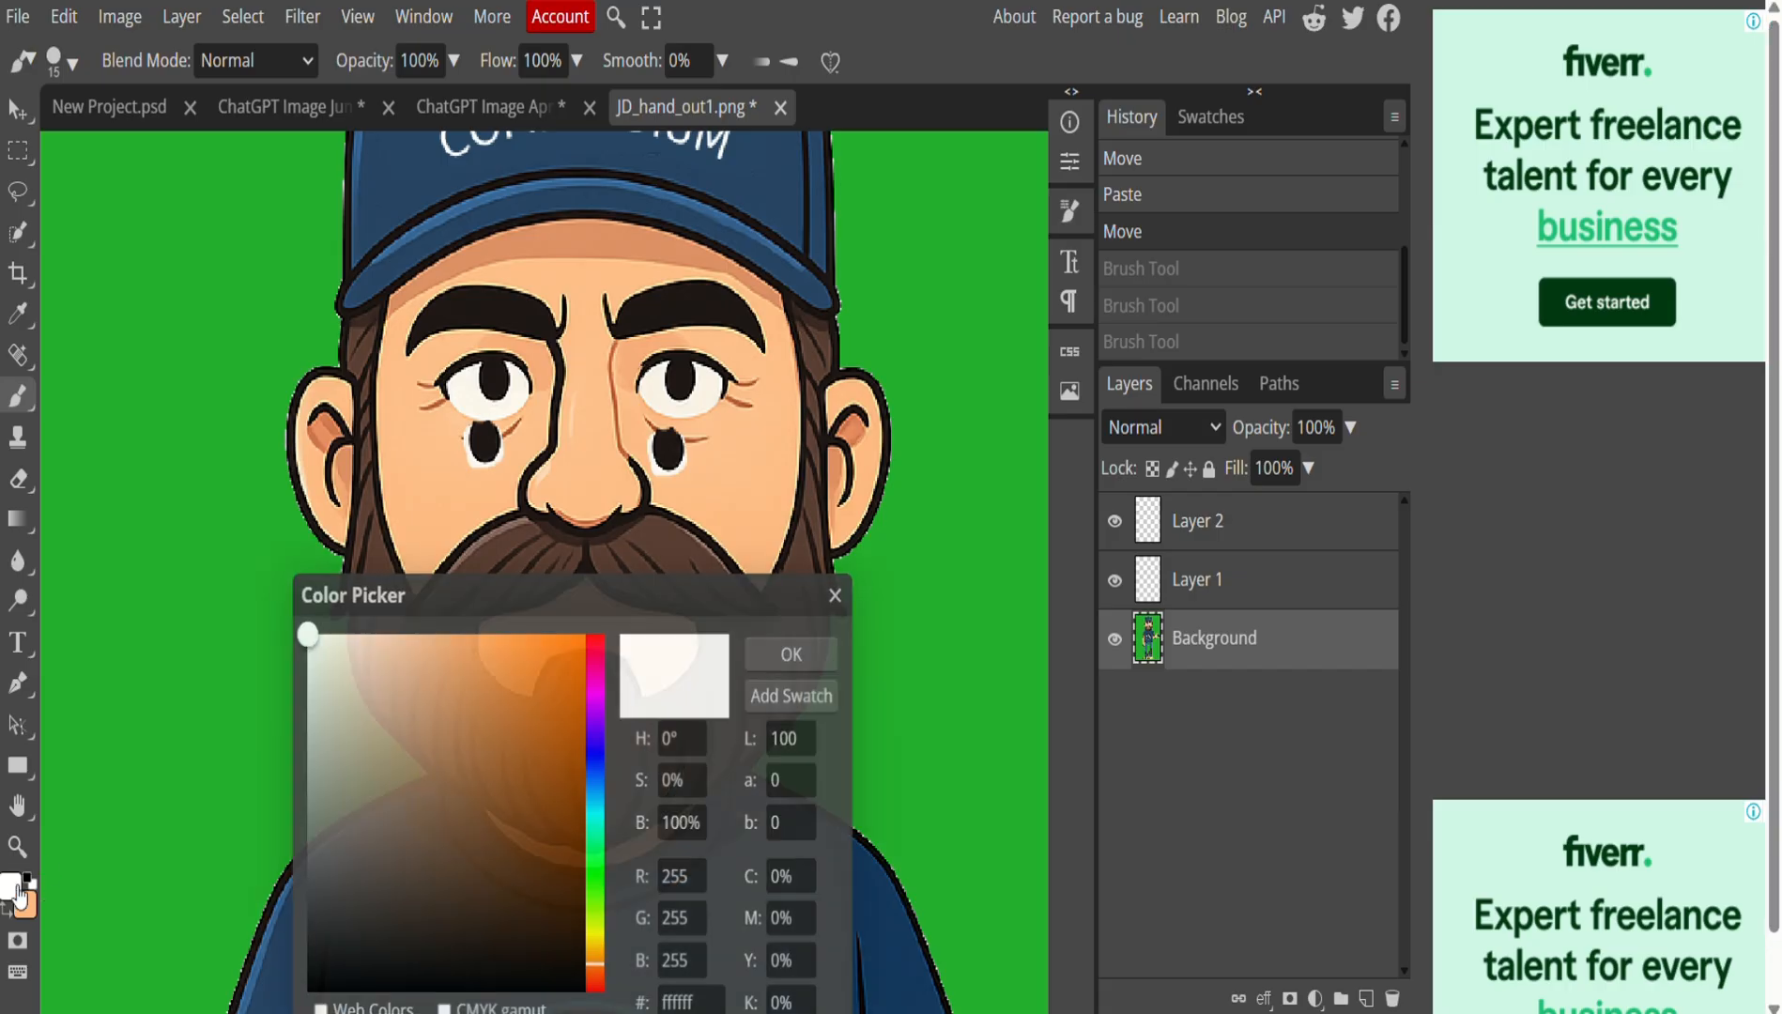
{"action": "left_click", "coordinate": [469, 399]}
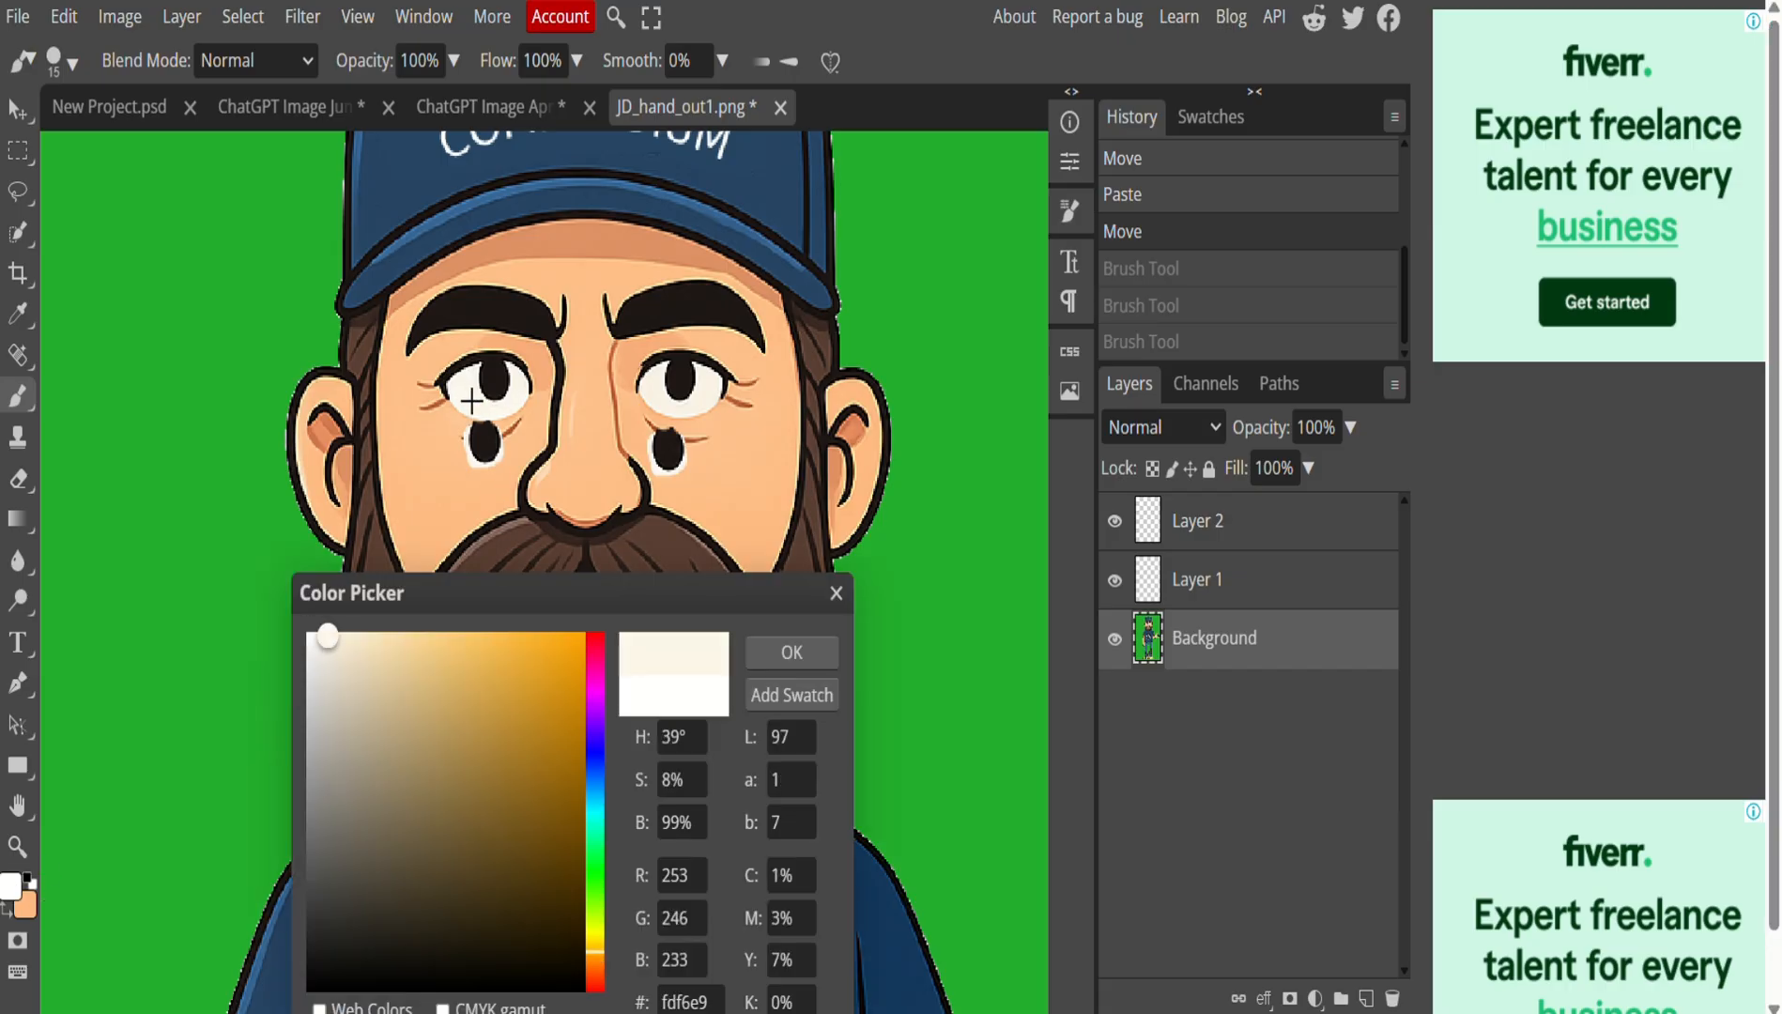
{"action": "left_click", "coordinate": [791, 651]}
{"action": "left_click_drag", "start_coordinate": [490, 383], "coordinate": [507, 377]}
{"action": "left_click_drag", "start_coordinate": [684, 373], "coordinate": [683, 402]}
{"action": "left_click", "coordinate": [683, 403]}
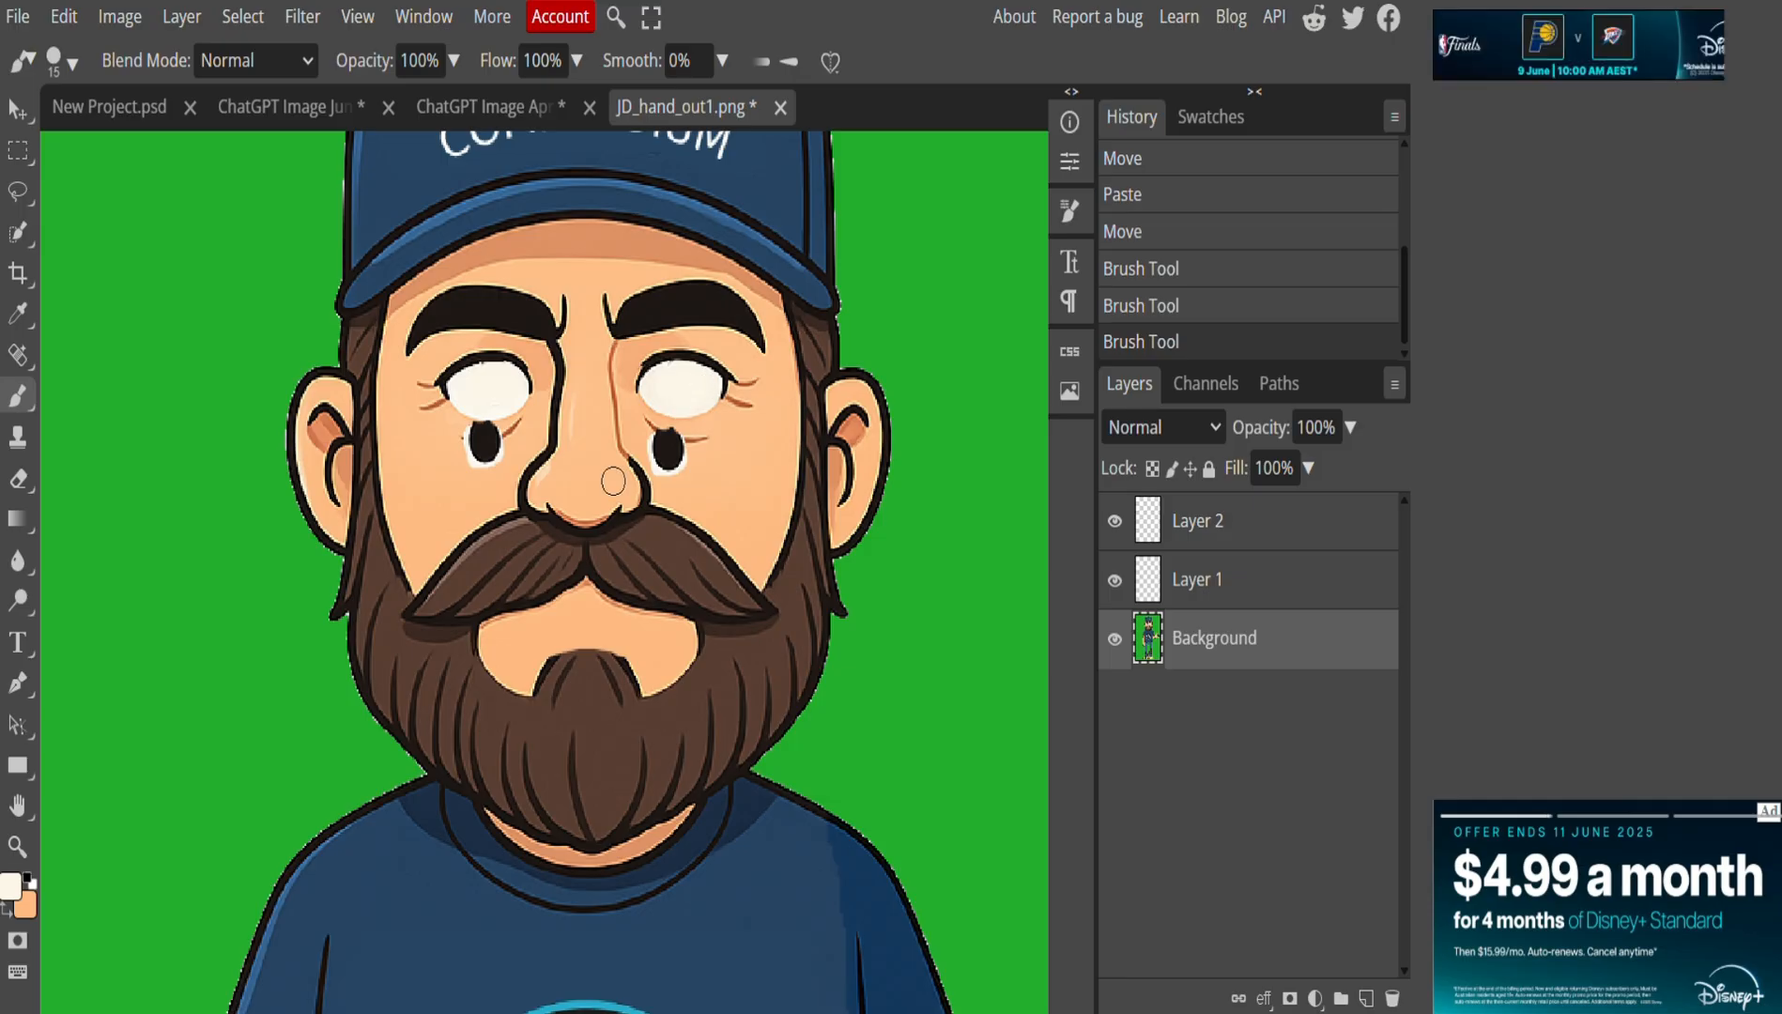
Move the Layer 1 pupil copy up into the left eye.
{"action": "left_click", "coordinate": [1197, 580]}
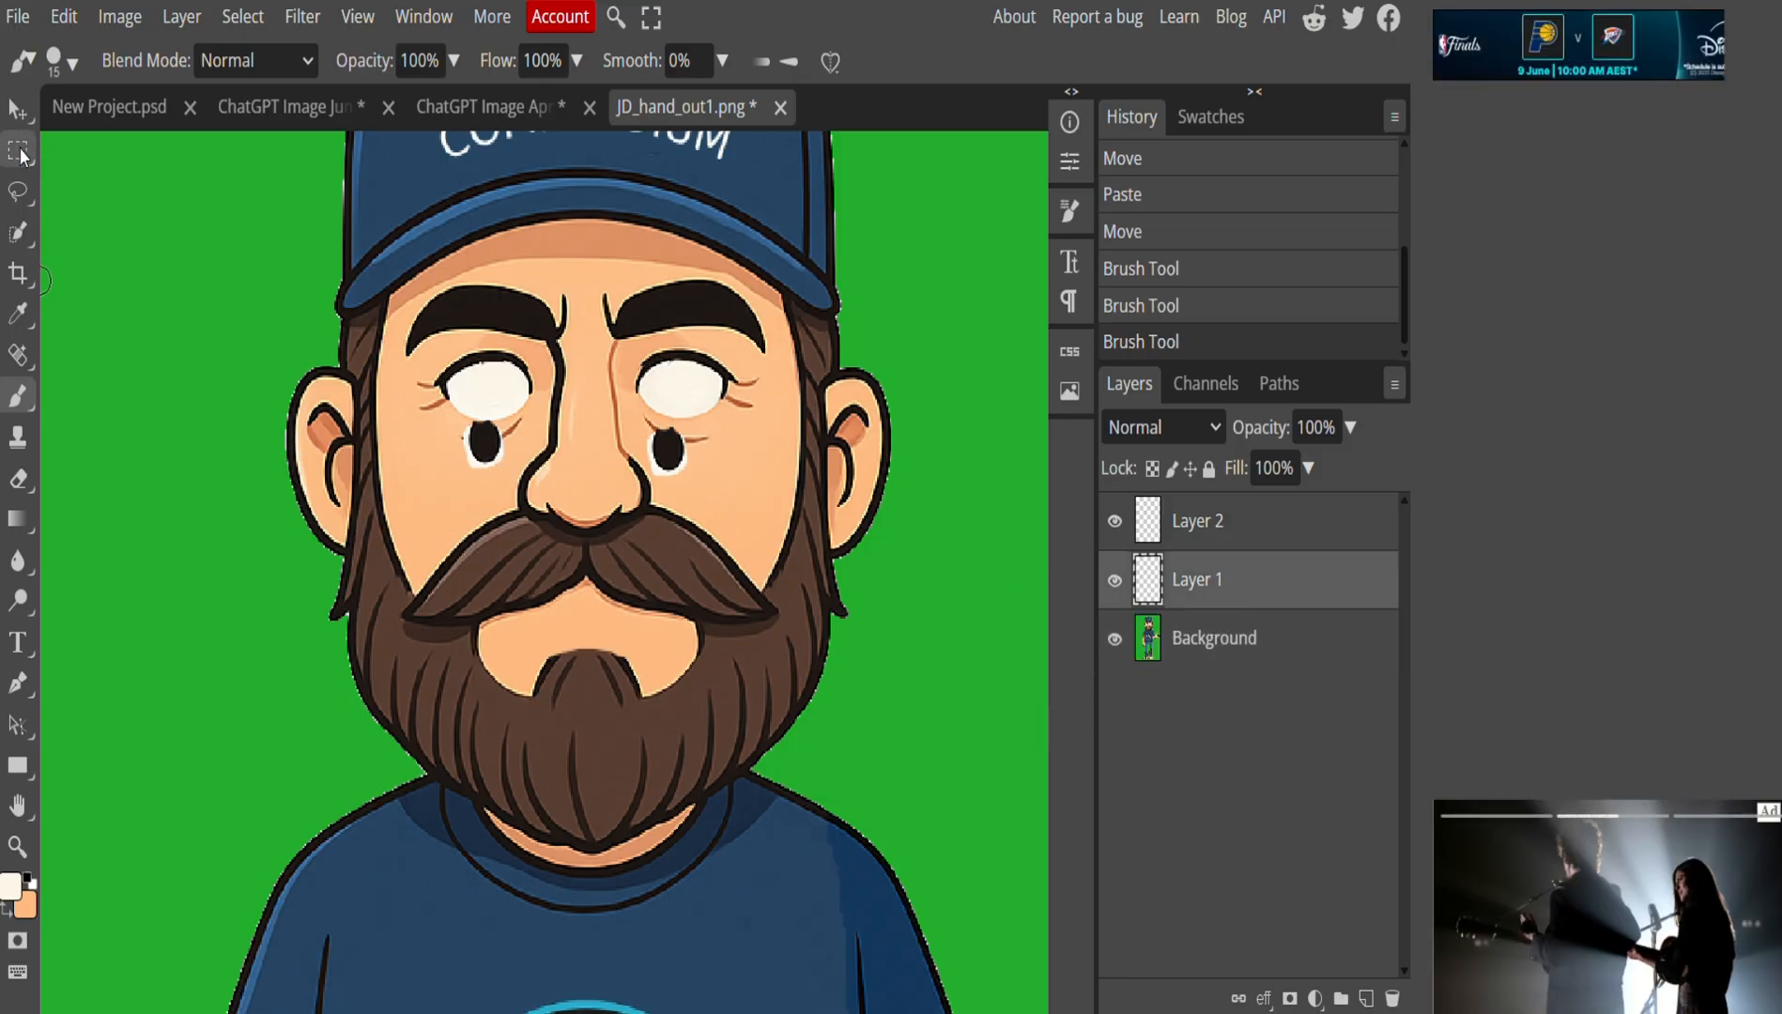
{"action": "left_click", "coordinate": [22, 125]}
{"action": "left_click_drag", "start_coordinate": [504, 449], "coordinate": [485, 398]}
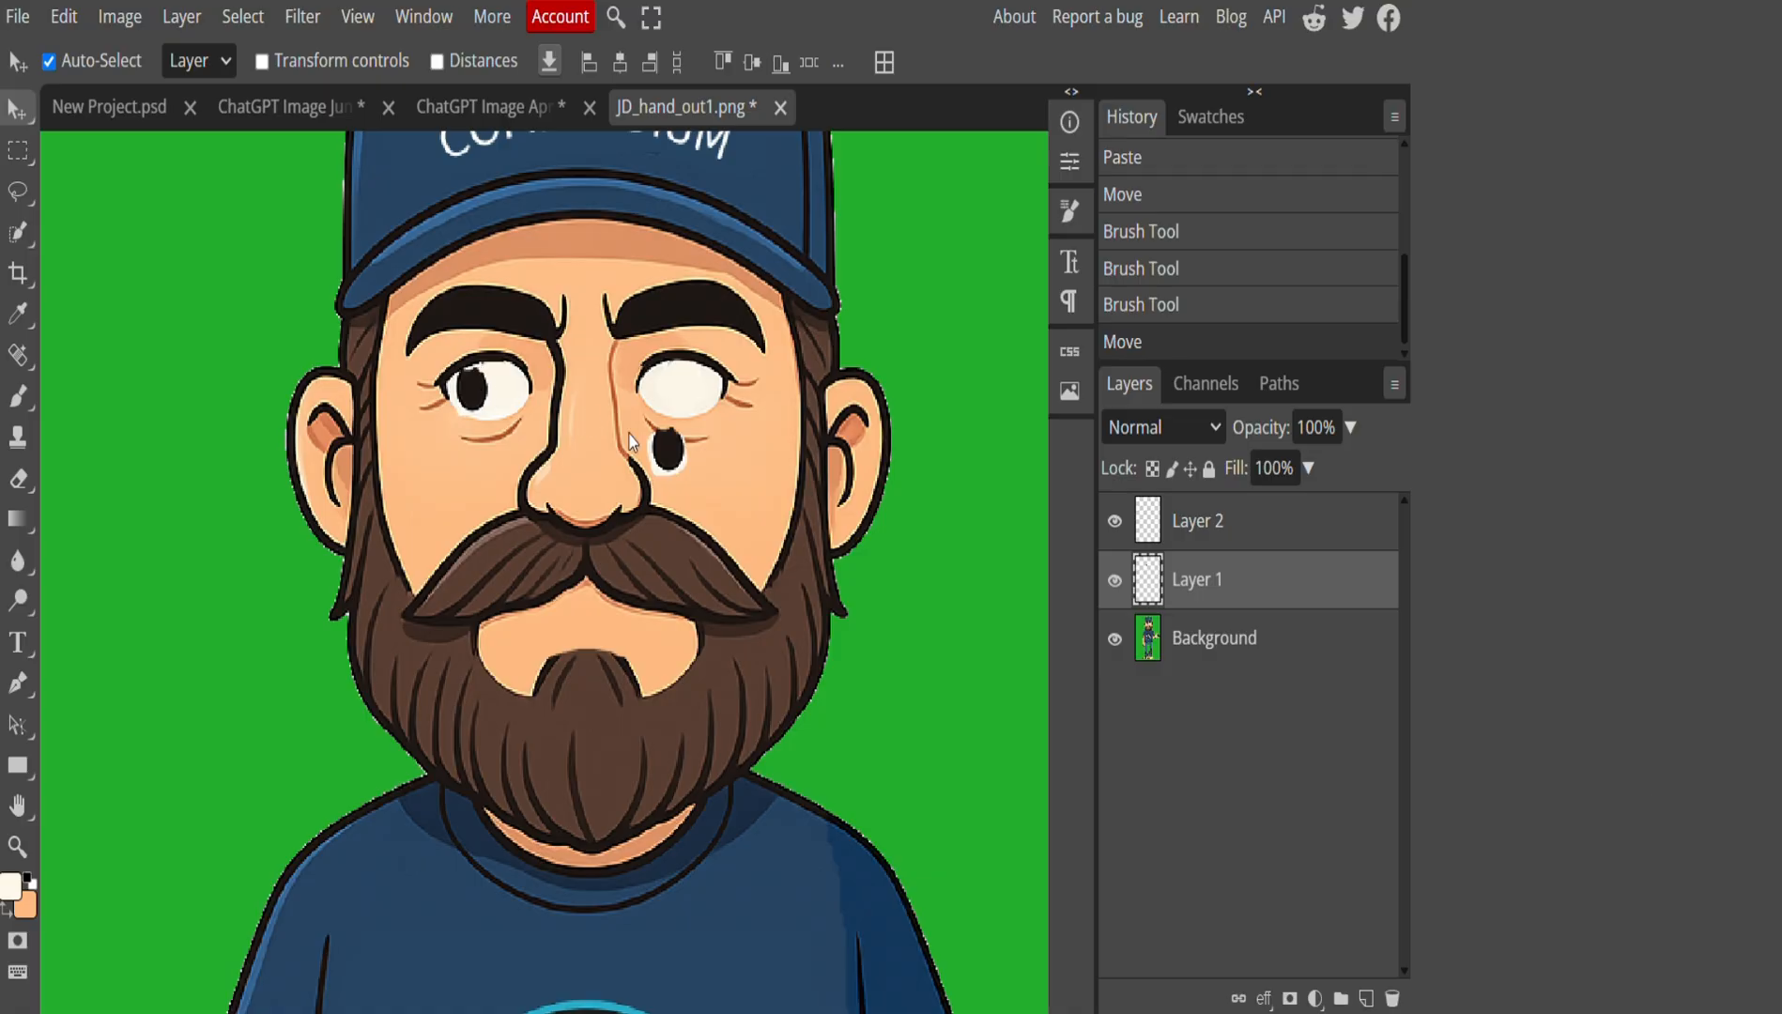
Trim pupil overspill with the Eraser and move the Layer 2 pupil into the right eye.
{"action": "left_click", "coordinate": [18, 479]}
{"action": "left_click_drag", "start_coordinate": [489, 426], "coordinate": [497, 419]}
{"action": "left_click_drag", "start_coordinate": [484, 424], "coordinate": [507, 402]}
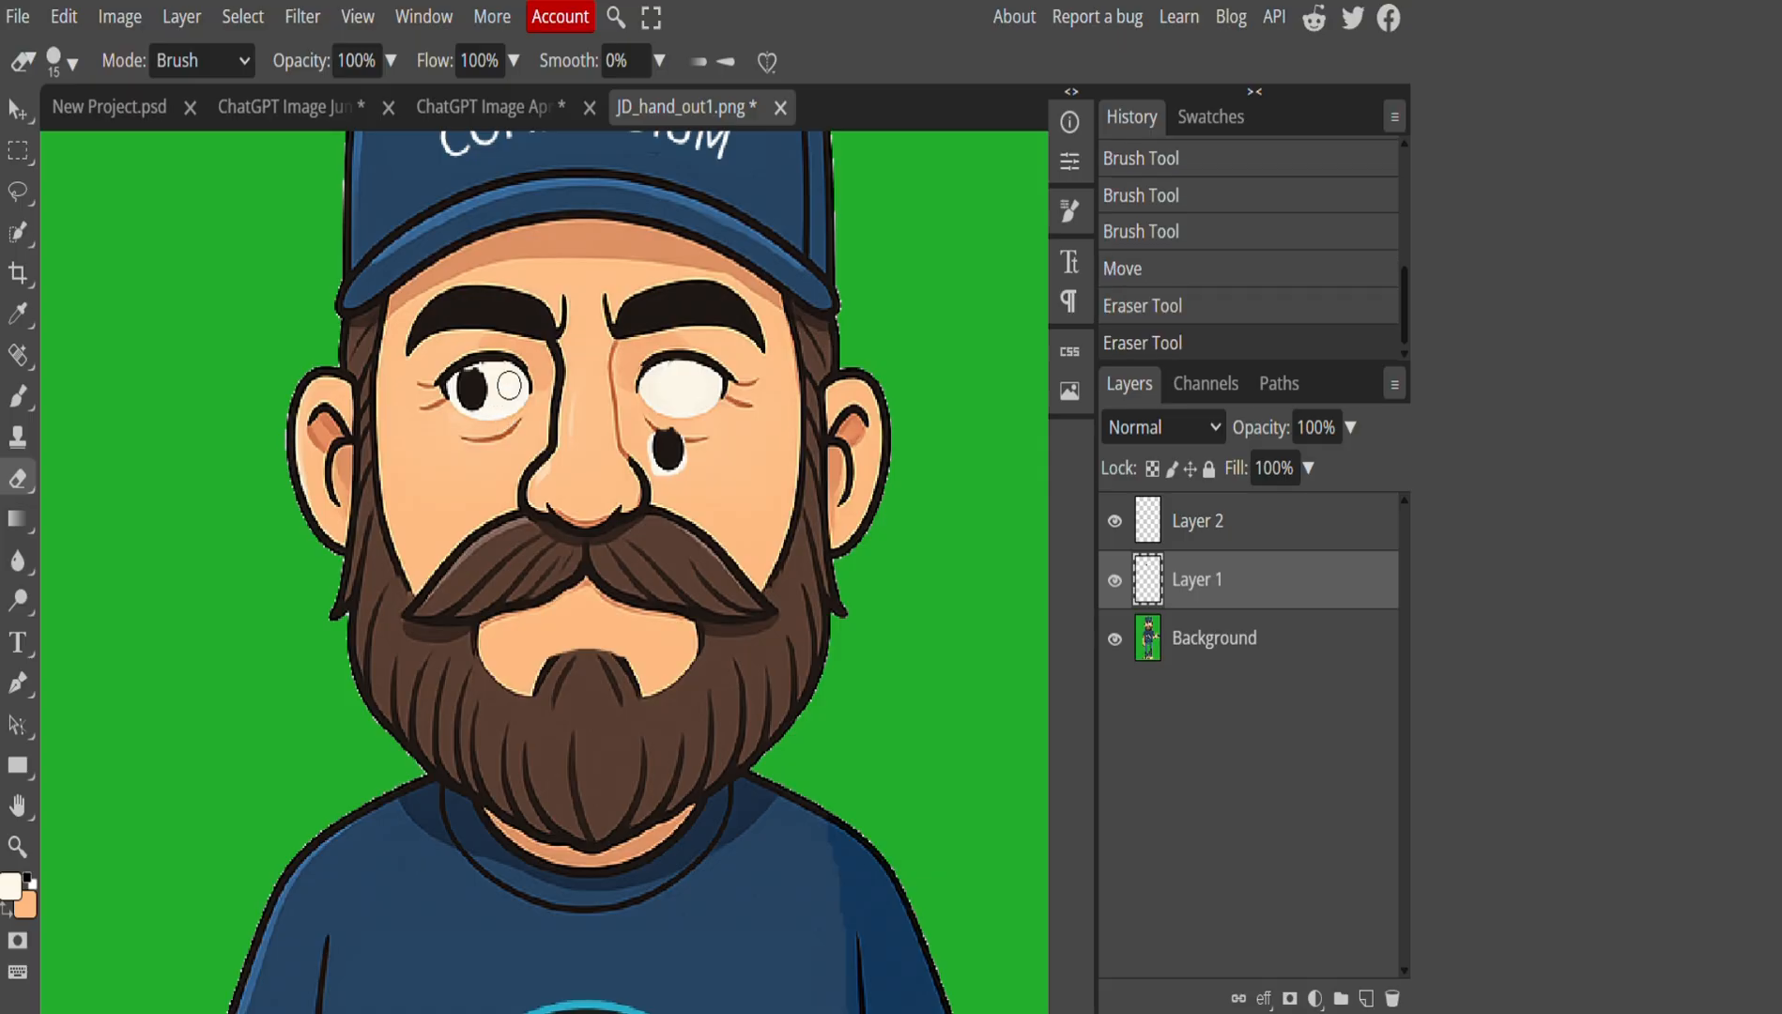
{"action": "left_click", "coordinate": [18, 110]}
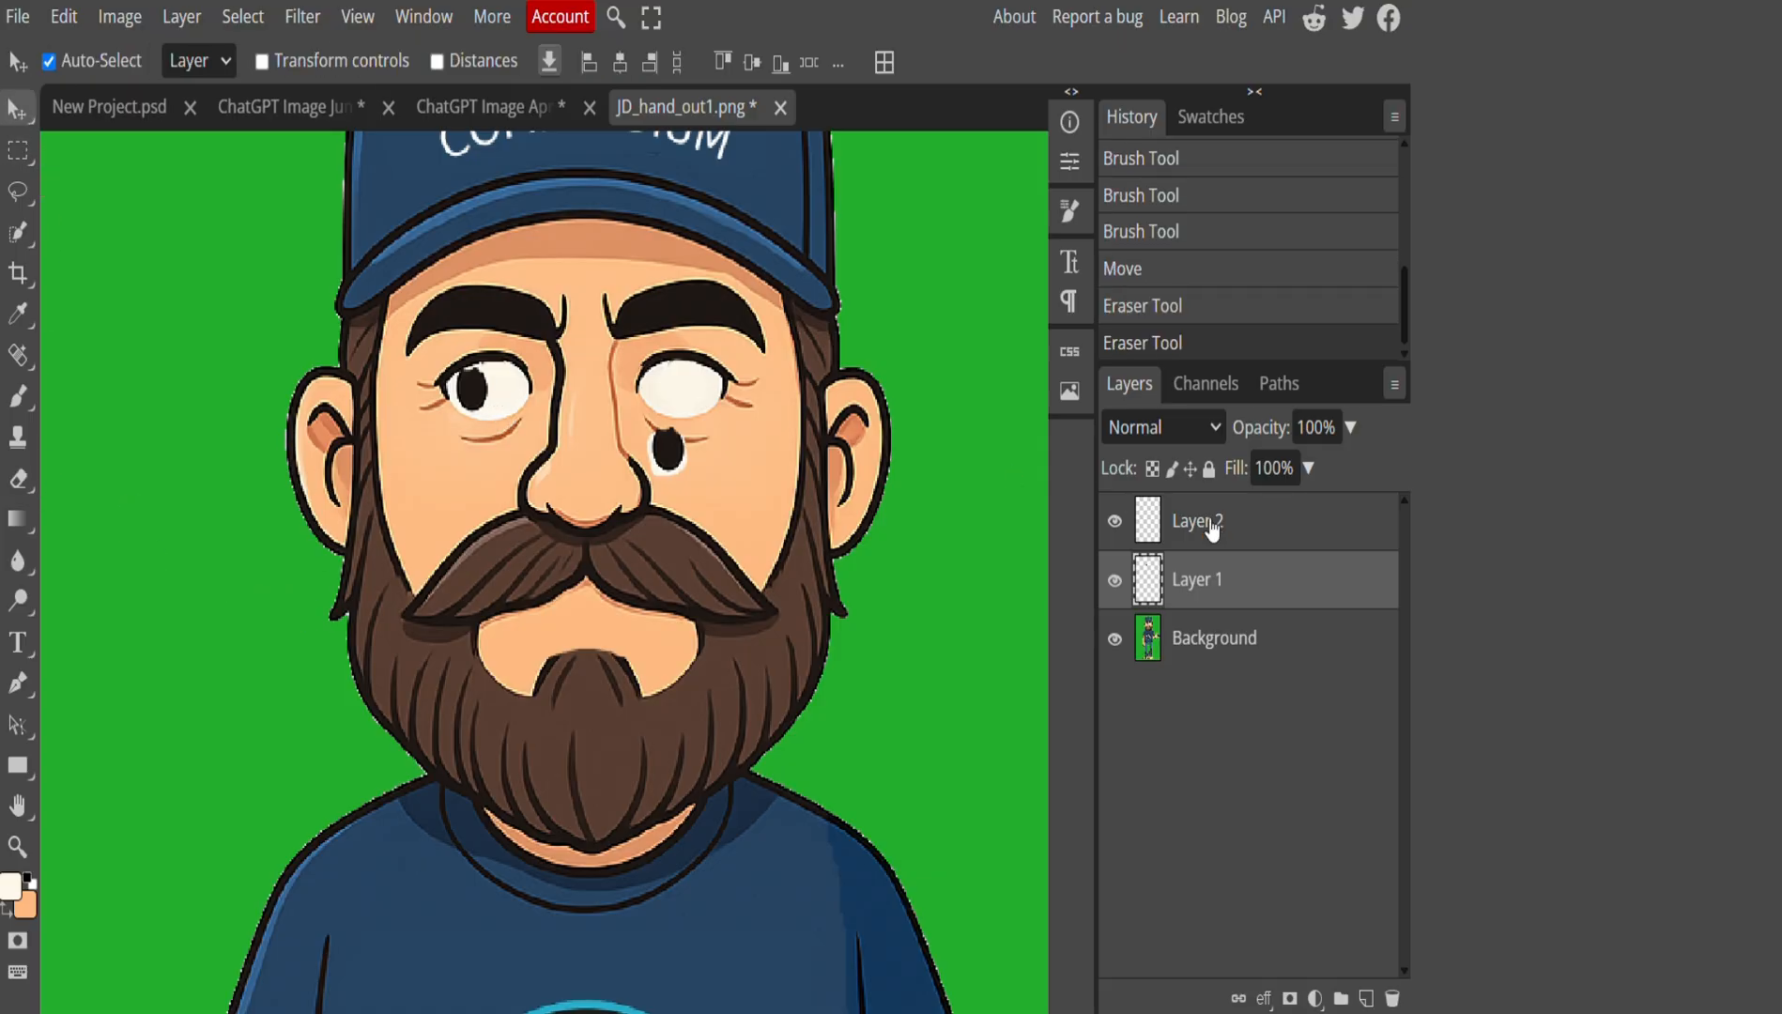
{"action": "left_click", "coordinate": [1206, 522]}
{"action": "left_click_drag", "start_coordinate": [666, 460], "coordinate": [664, 394]}
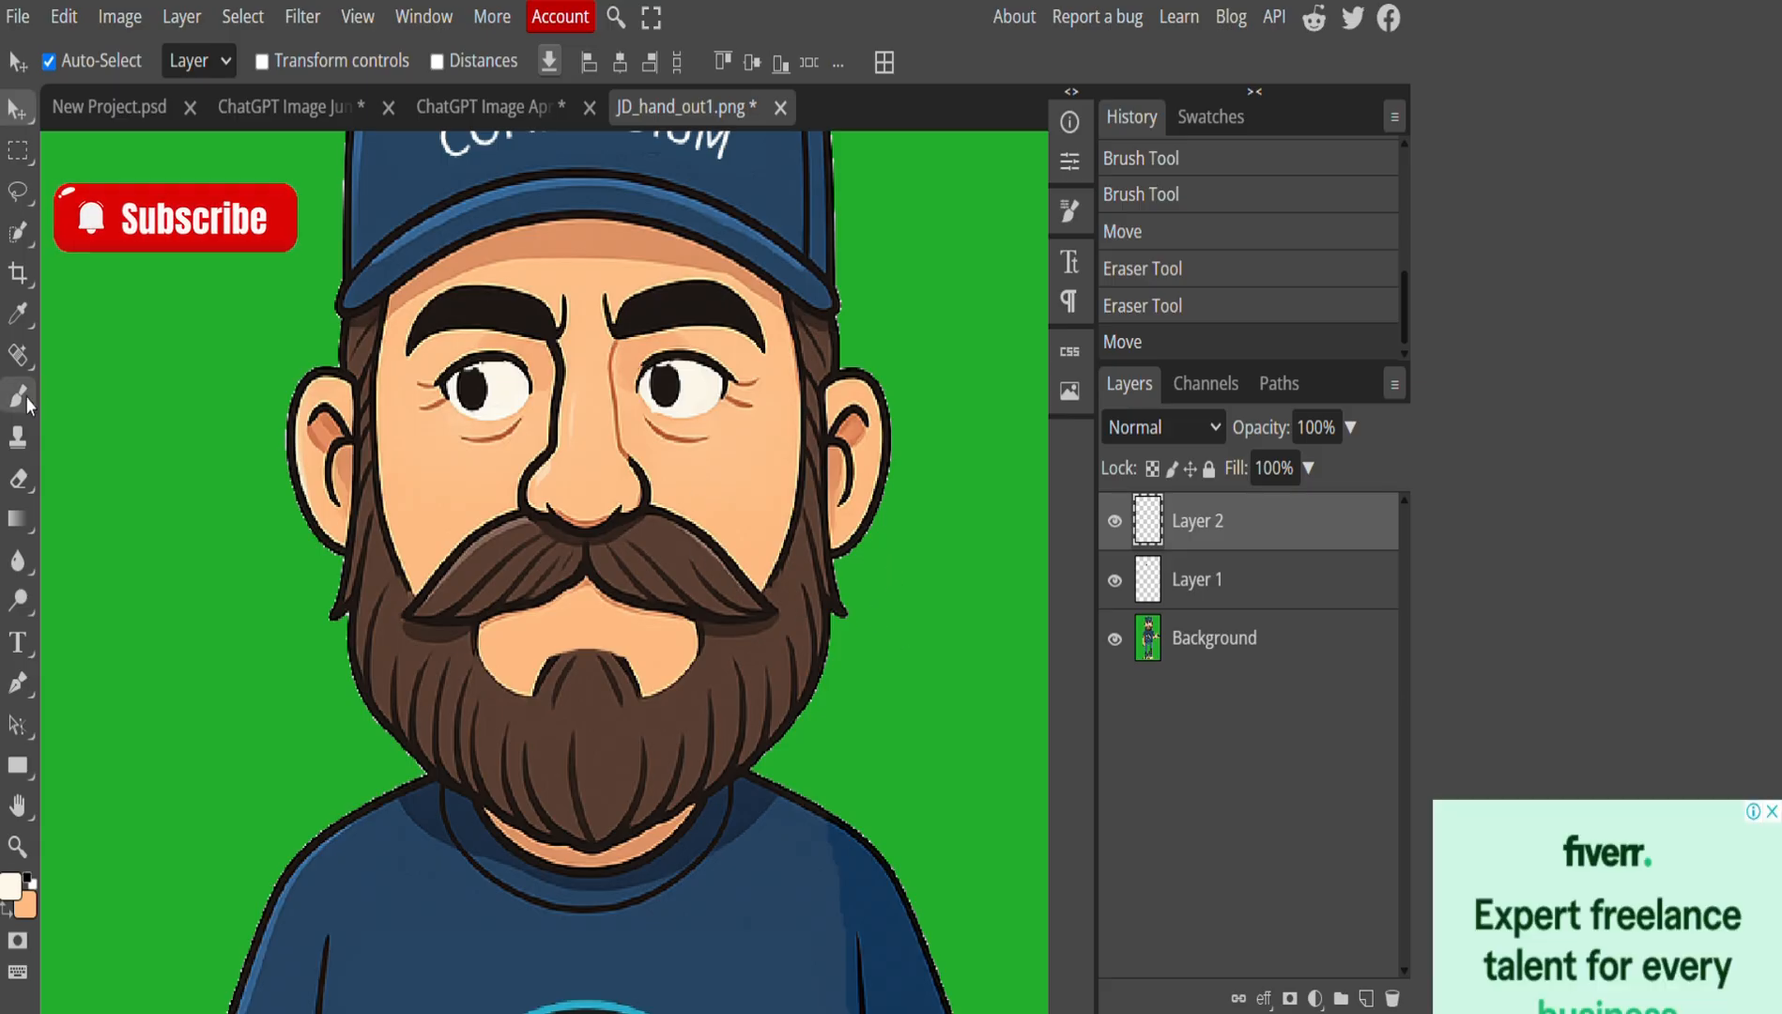
{"action": "left_click", "coordinate": [18, 477]}
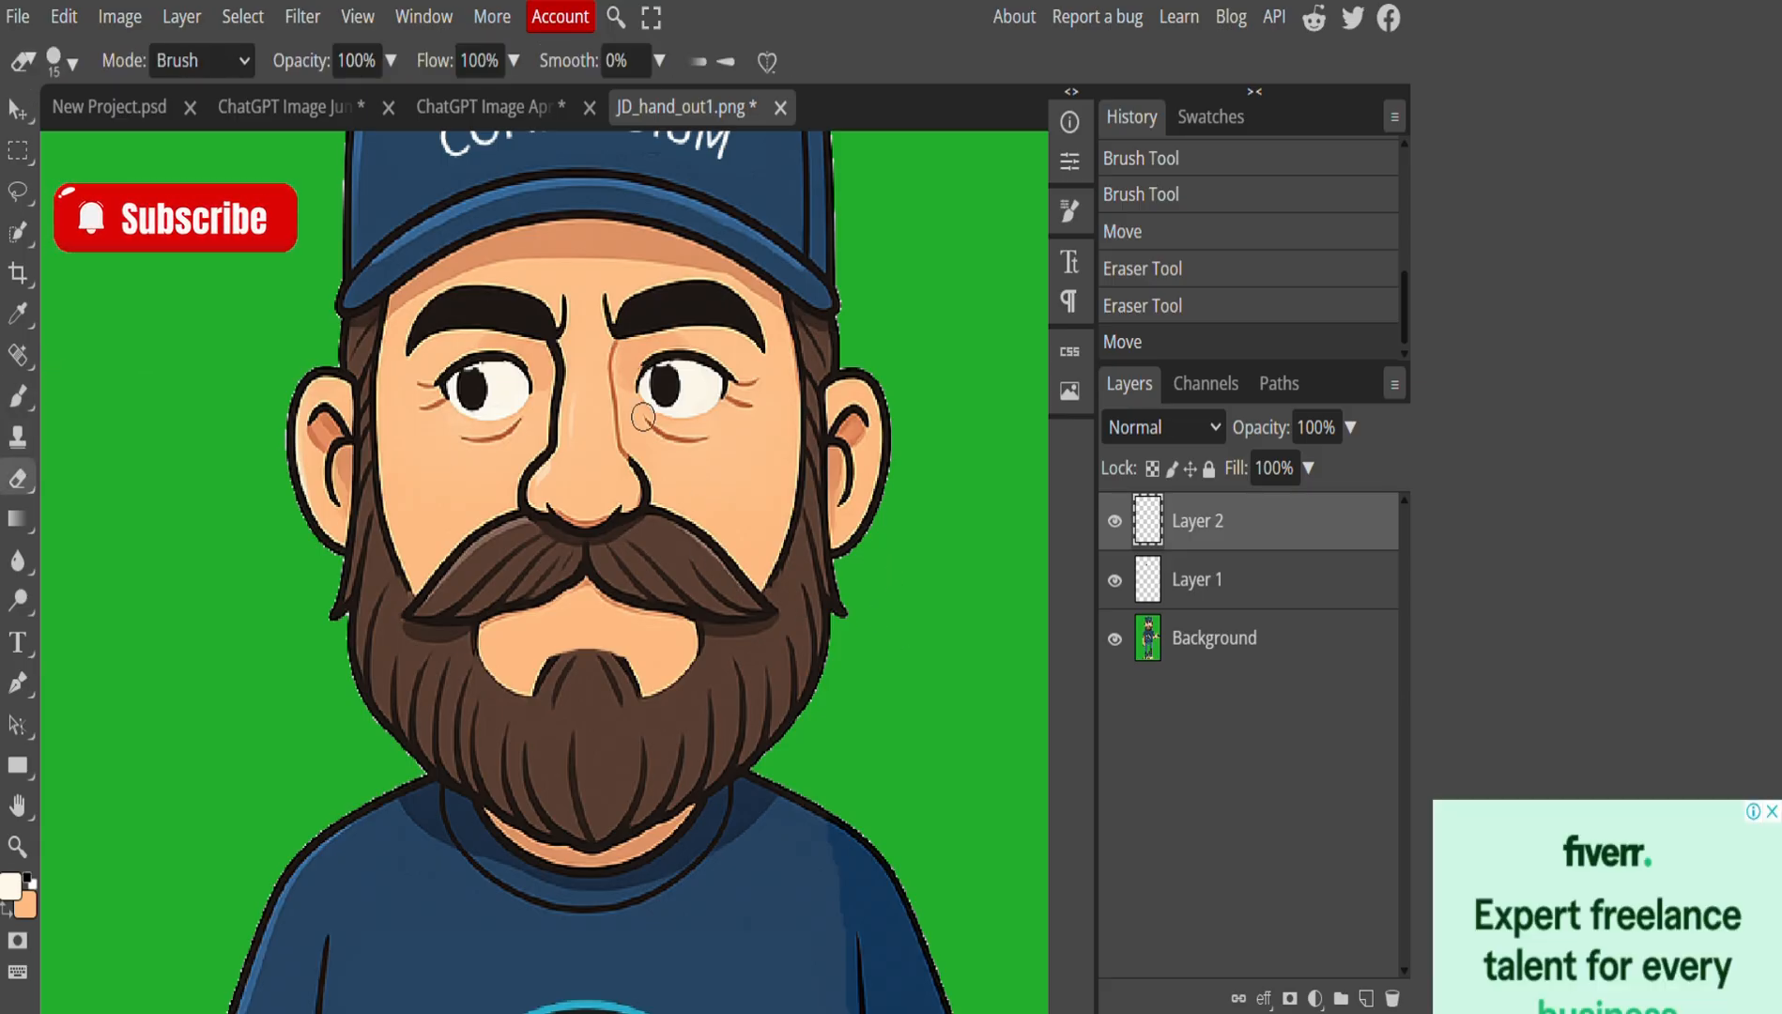
{"action": "left_click_drag", "start_coordinate": [644, 405], "coordinate": [642, 386]}
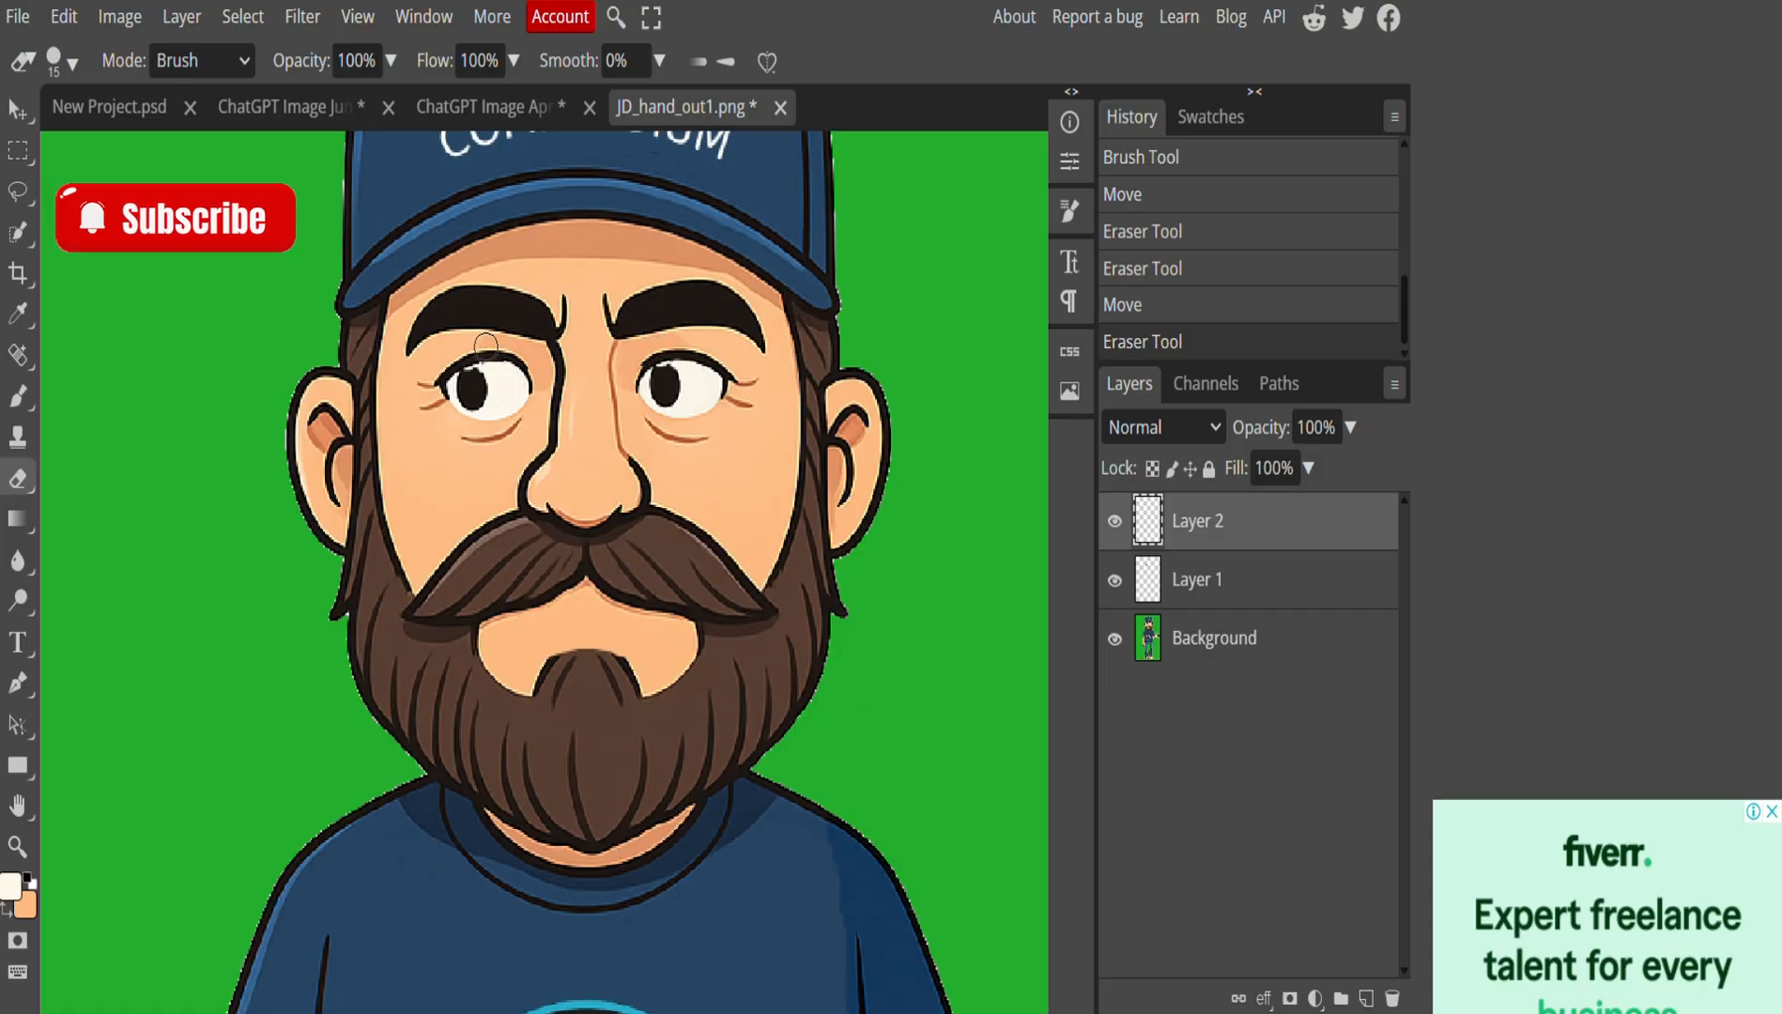
{"action": "left_click_drag", "start_coordinate": [490, 360], "coordinate": [507, 363]}
Shift both pupils about 40 px right so the eyes glance toward the hand.
{"action": "left_click", "coordinate": [1176, 579]}
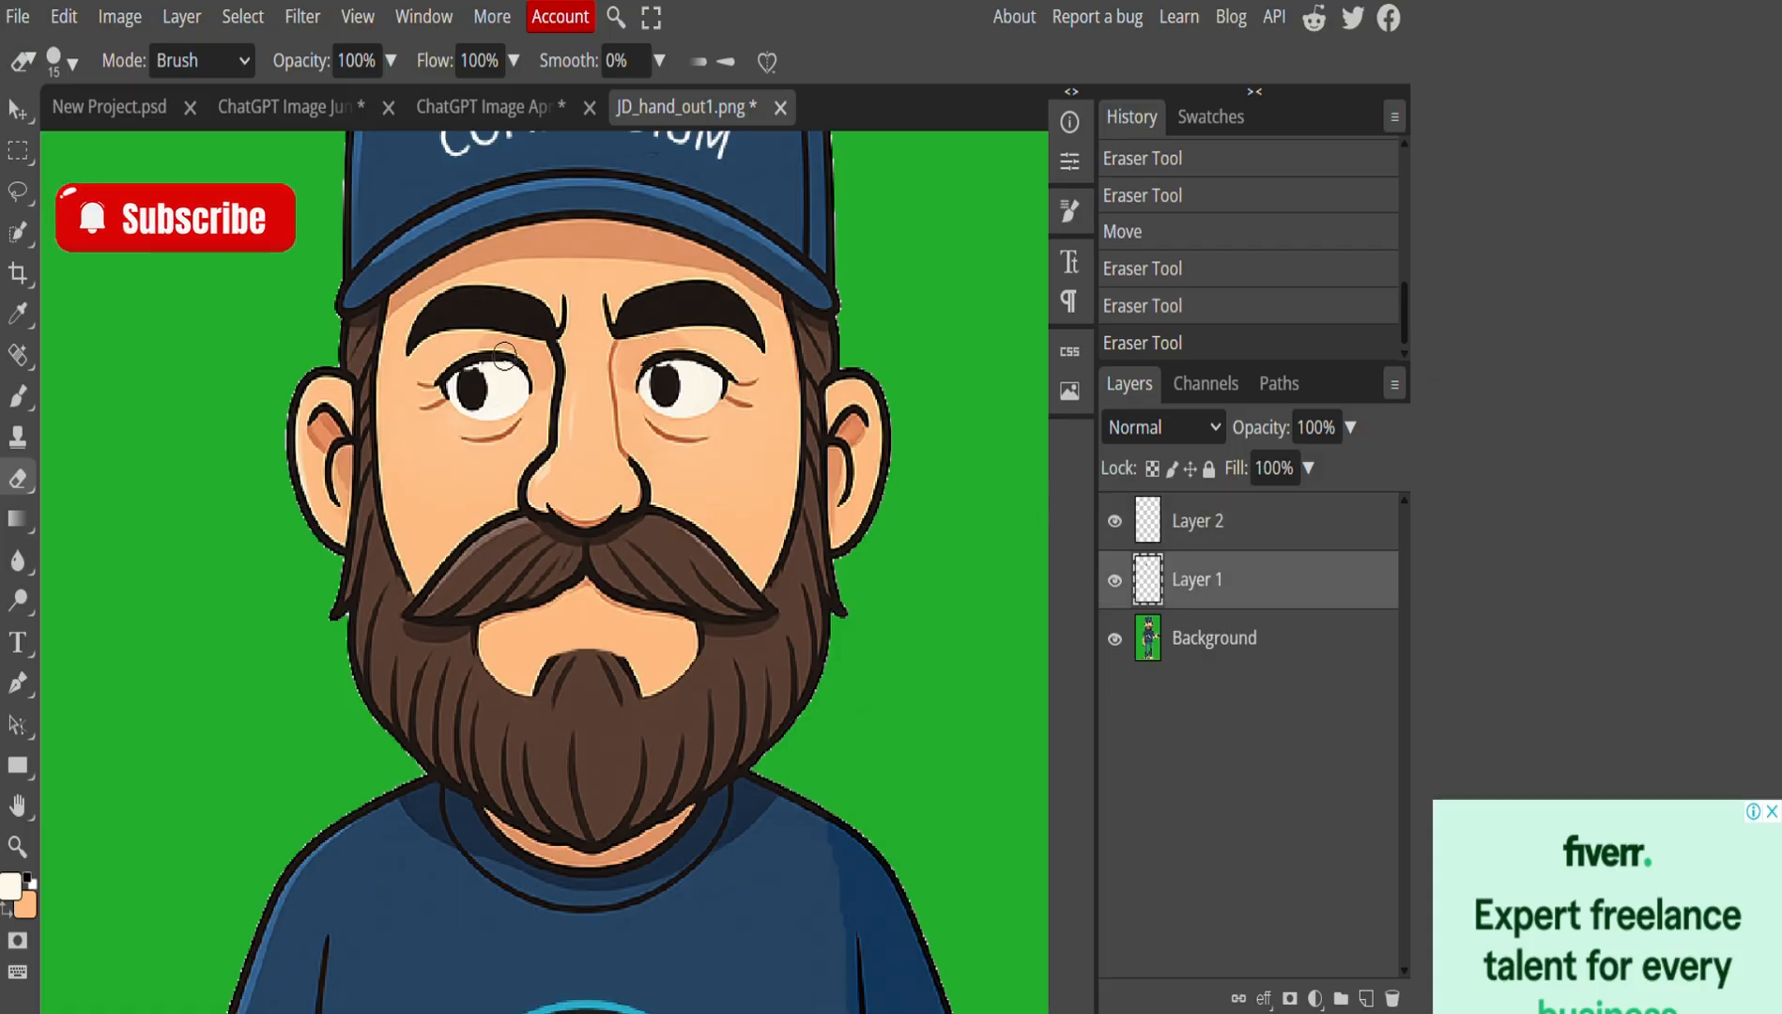
{"action": "scroll", "coordinate": [629, 263], "scroll_direction": "down", "scroll_amount": 6}
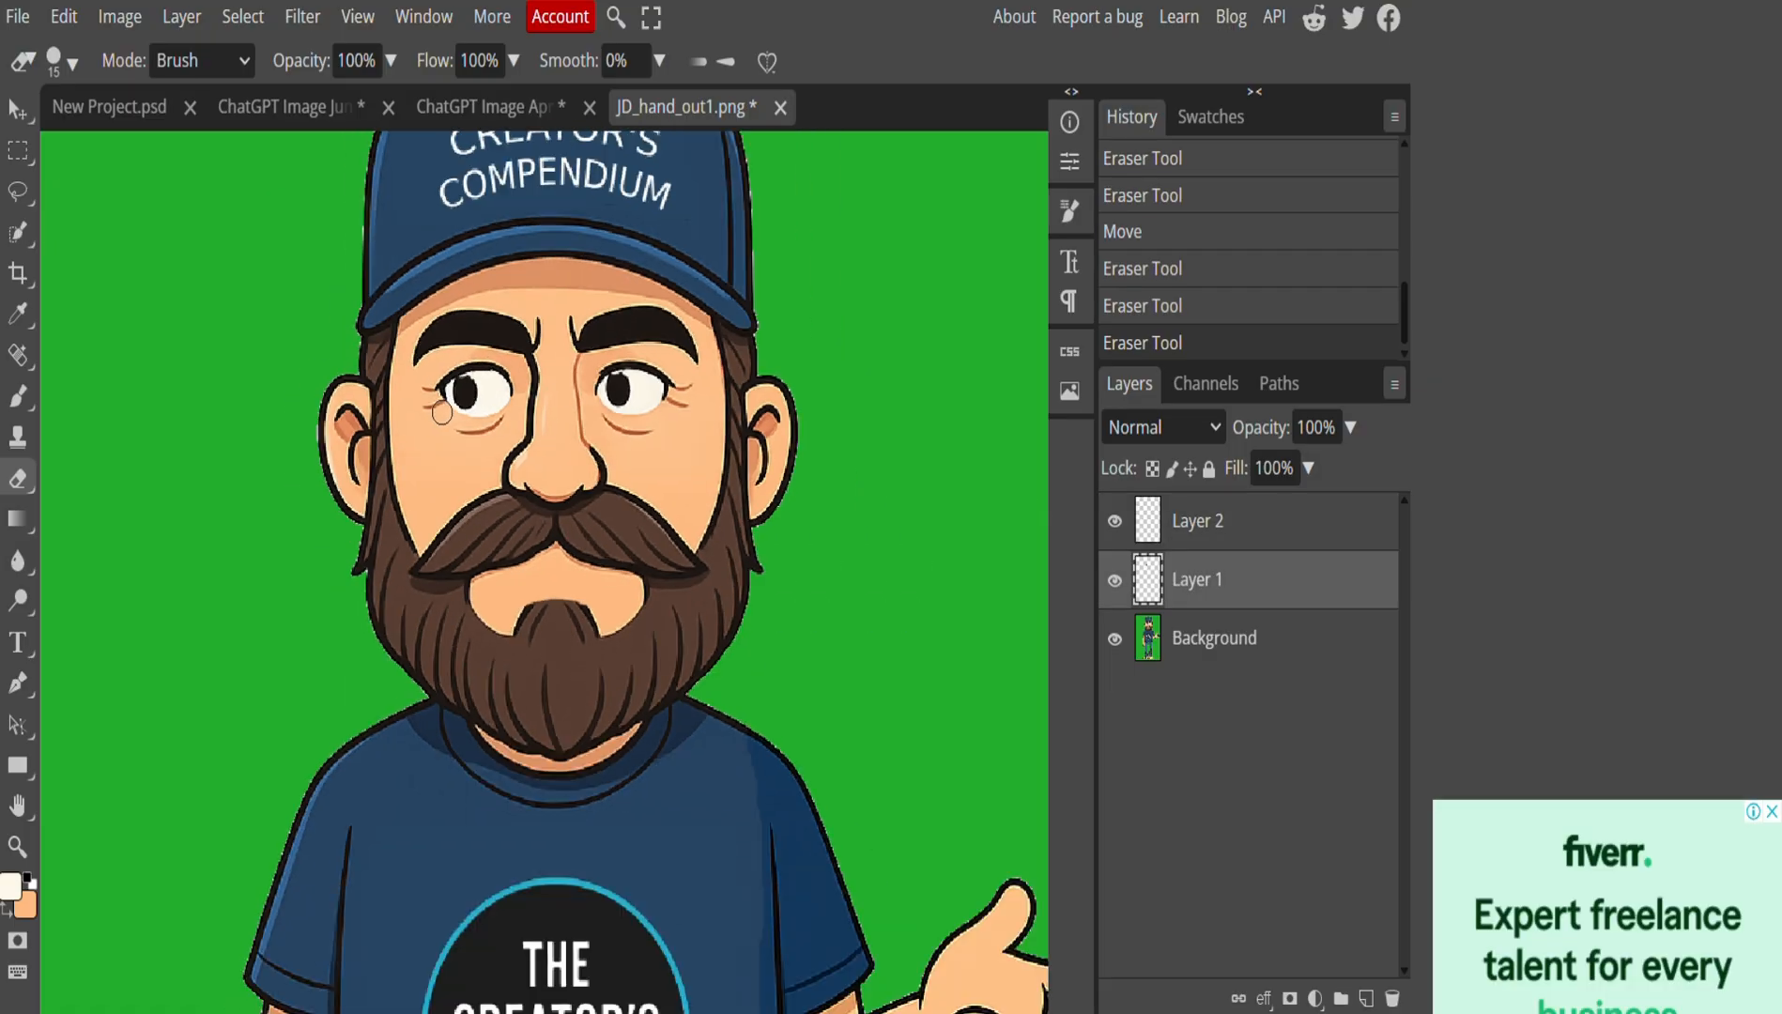
{"action": "scroll", "coordinate": [442, 427], "scroll_direction": "up", "scroll_amount": 6}
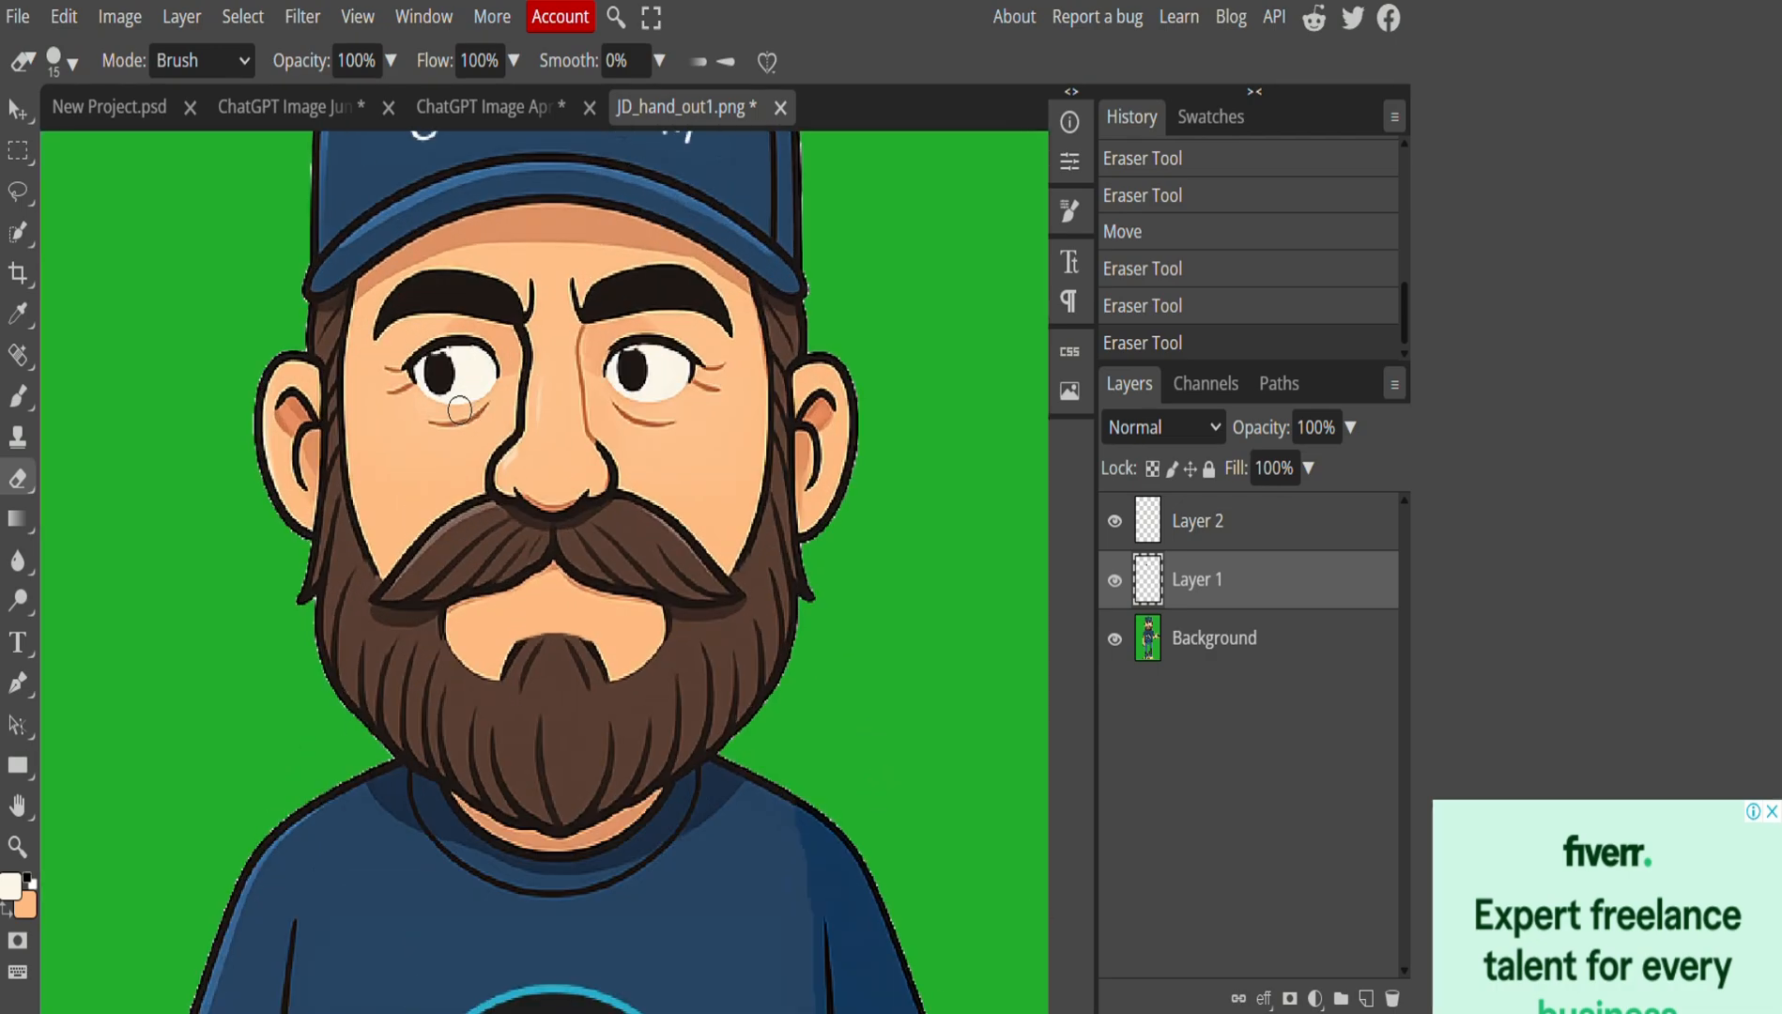
{"action": "left_click", "coordinate": [17, 111]}
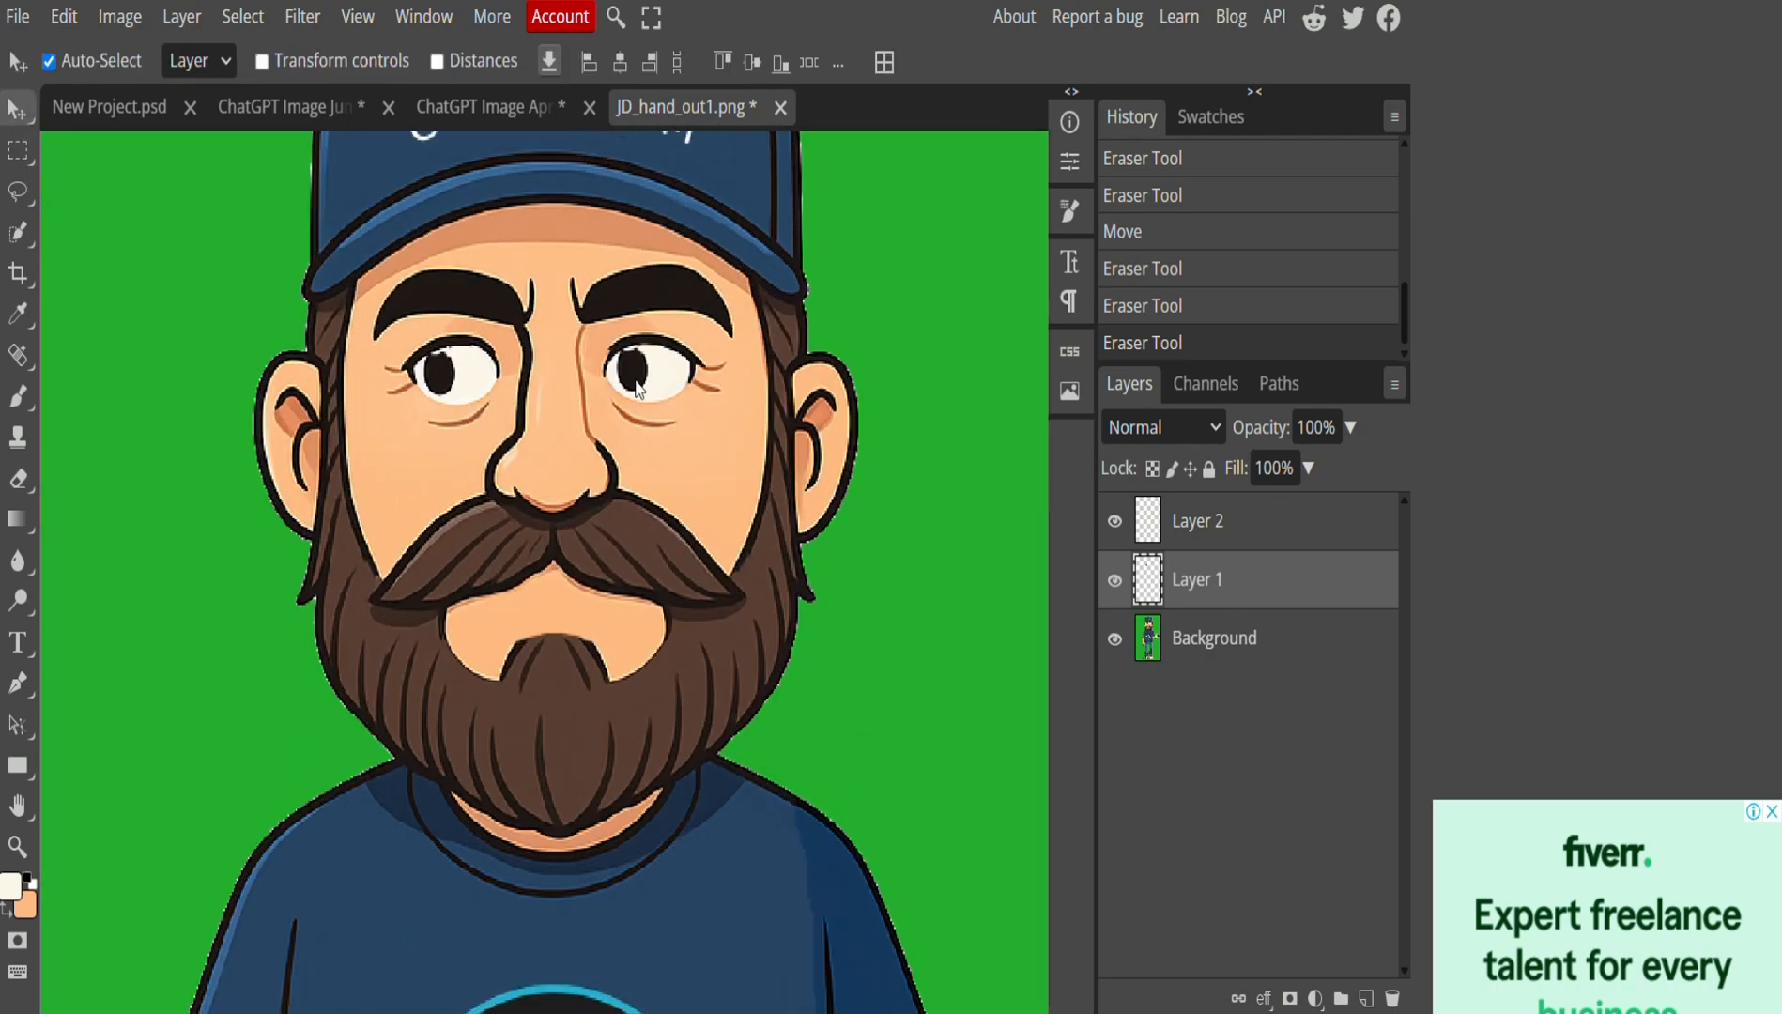
{"action": "left_click_drag", "start_coordinate": [636, 387], "coordinate": [674, 388]}
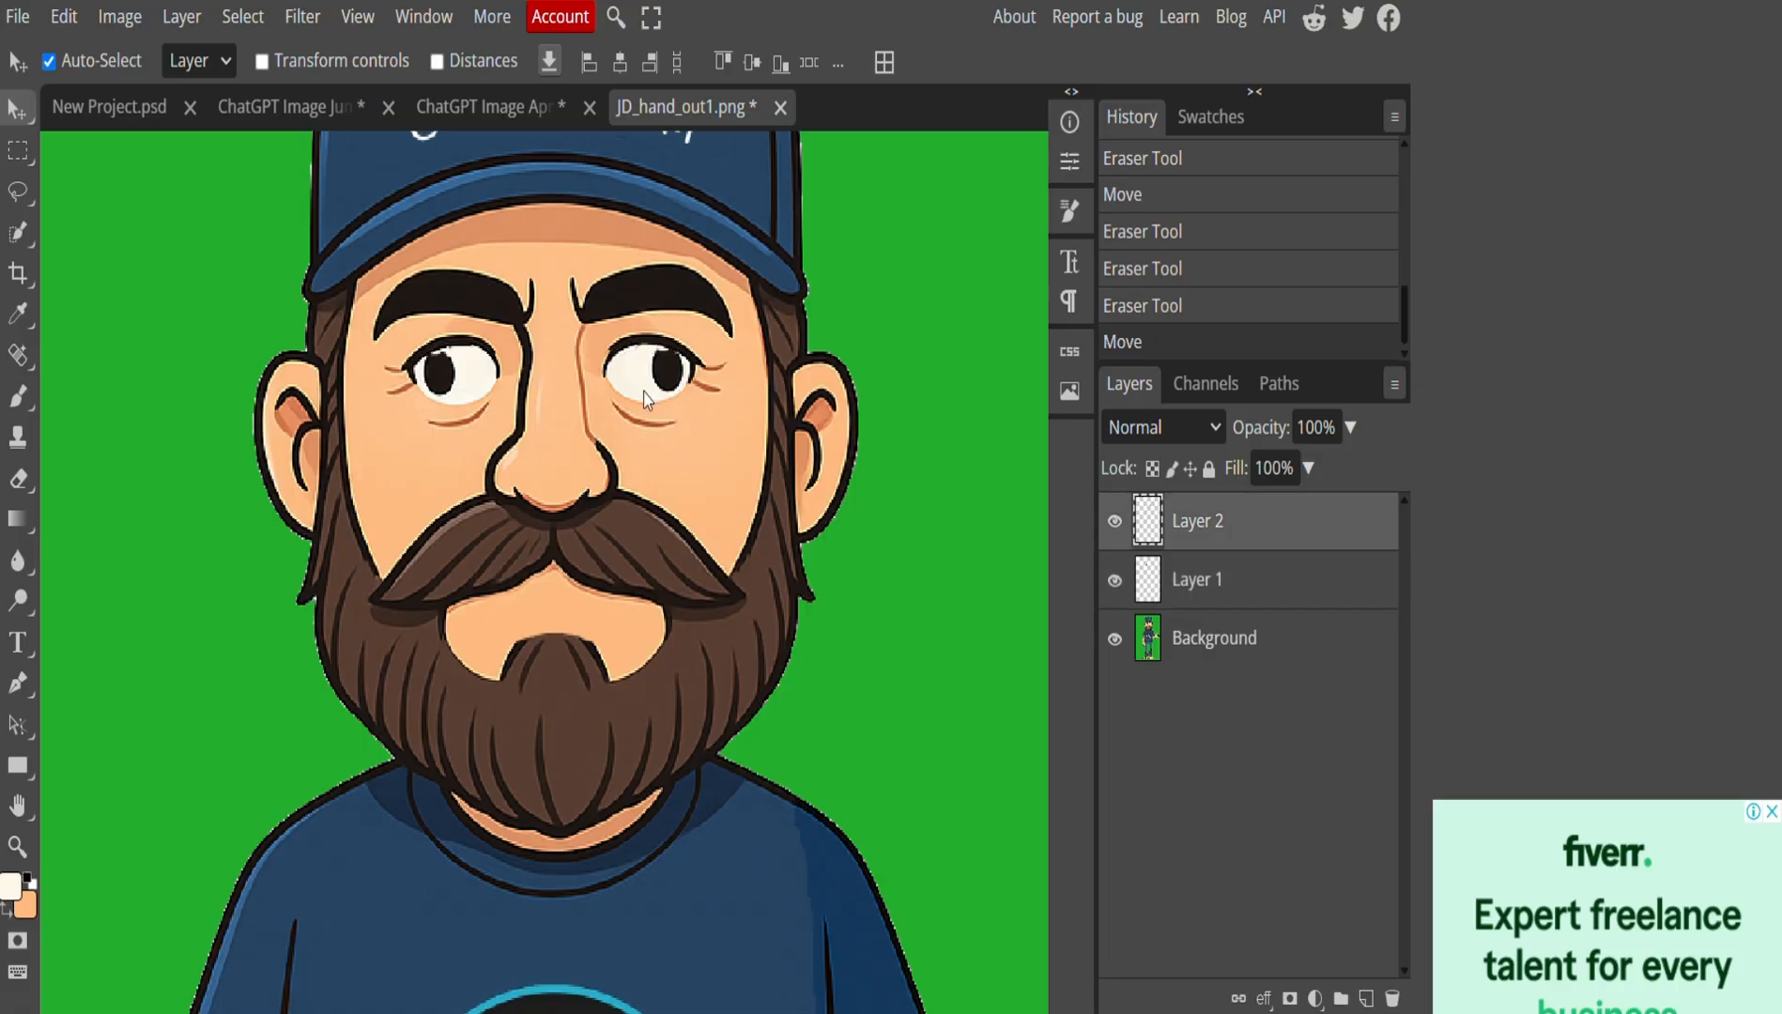
{"action": "left_click", "coordinate": [1165, 576]}
{"action": "left_click_drag", "start_coordinate": [444, 380], "coordinate": [486, 381]}
{"action": "left_click", "coordinate": [681, 379]}
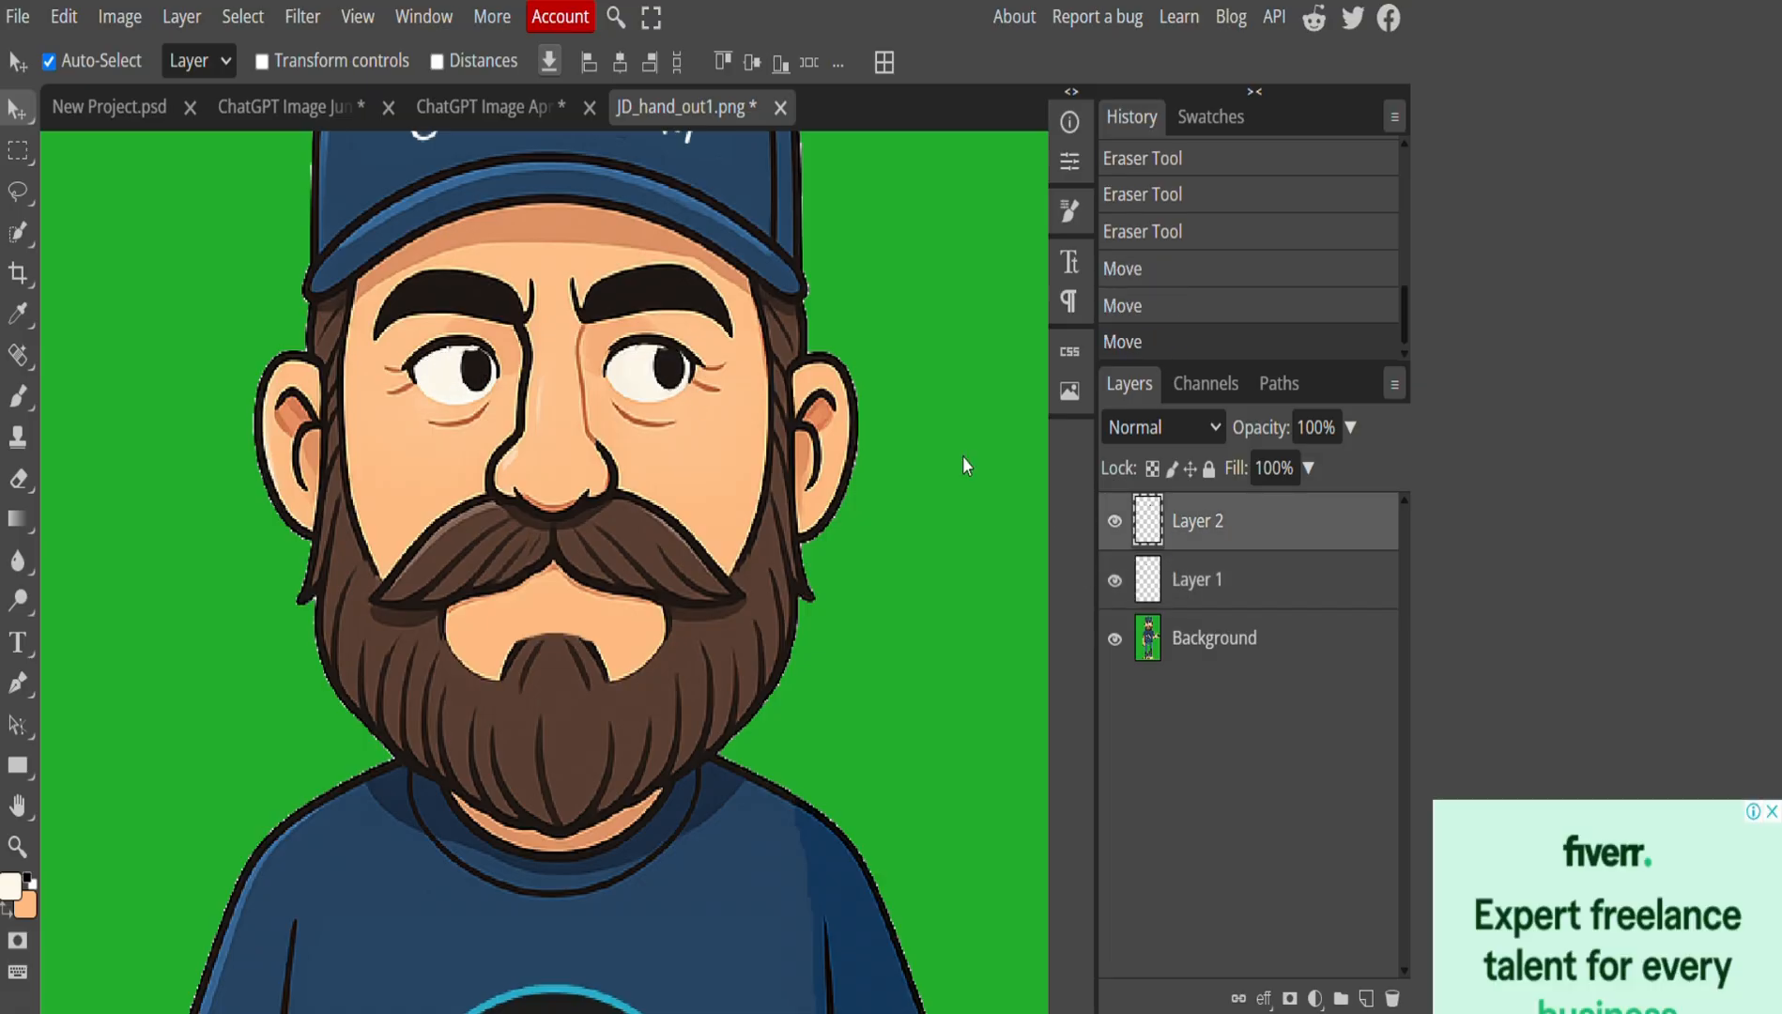
{"action": "scroll", "coordinate": [607, 519], "scroll_direction": "down", "scroll_amount": 5}
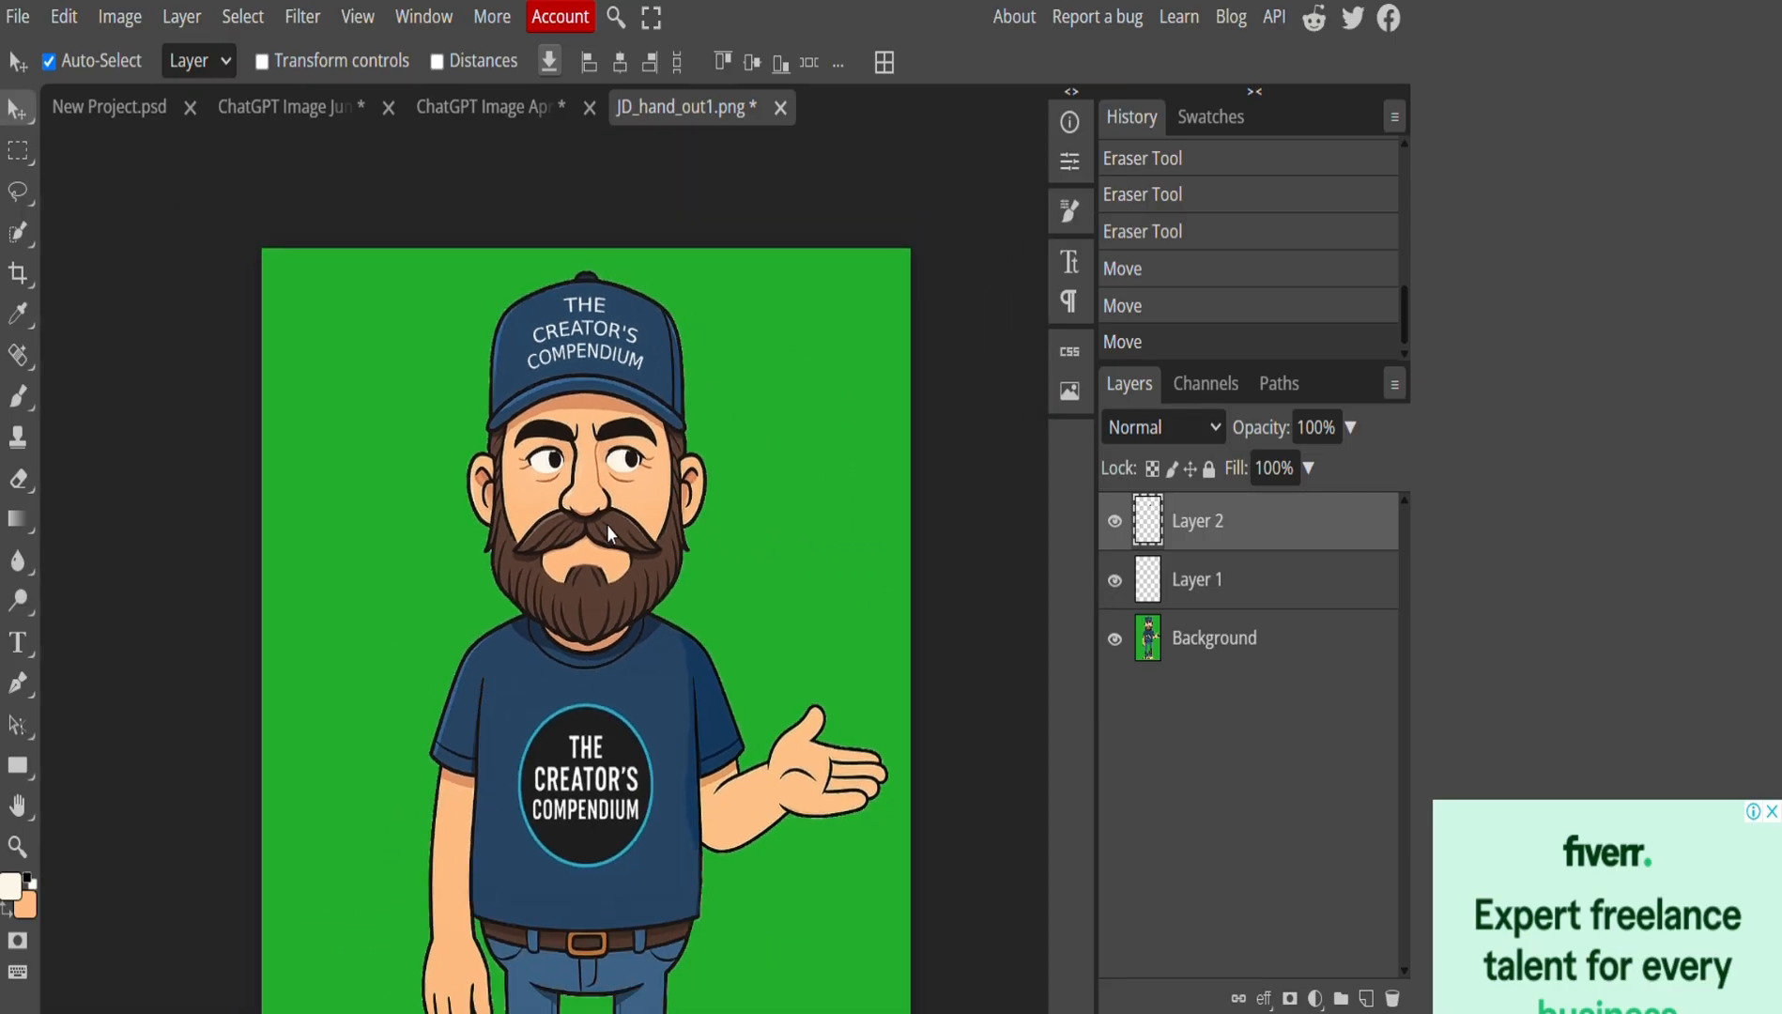
Flatten the presenter image's layers into a single background layer.
{"action": "scroll", "coordinate": [608, 526], "scroll_direction": "up", "scroll_amount": 2}
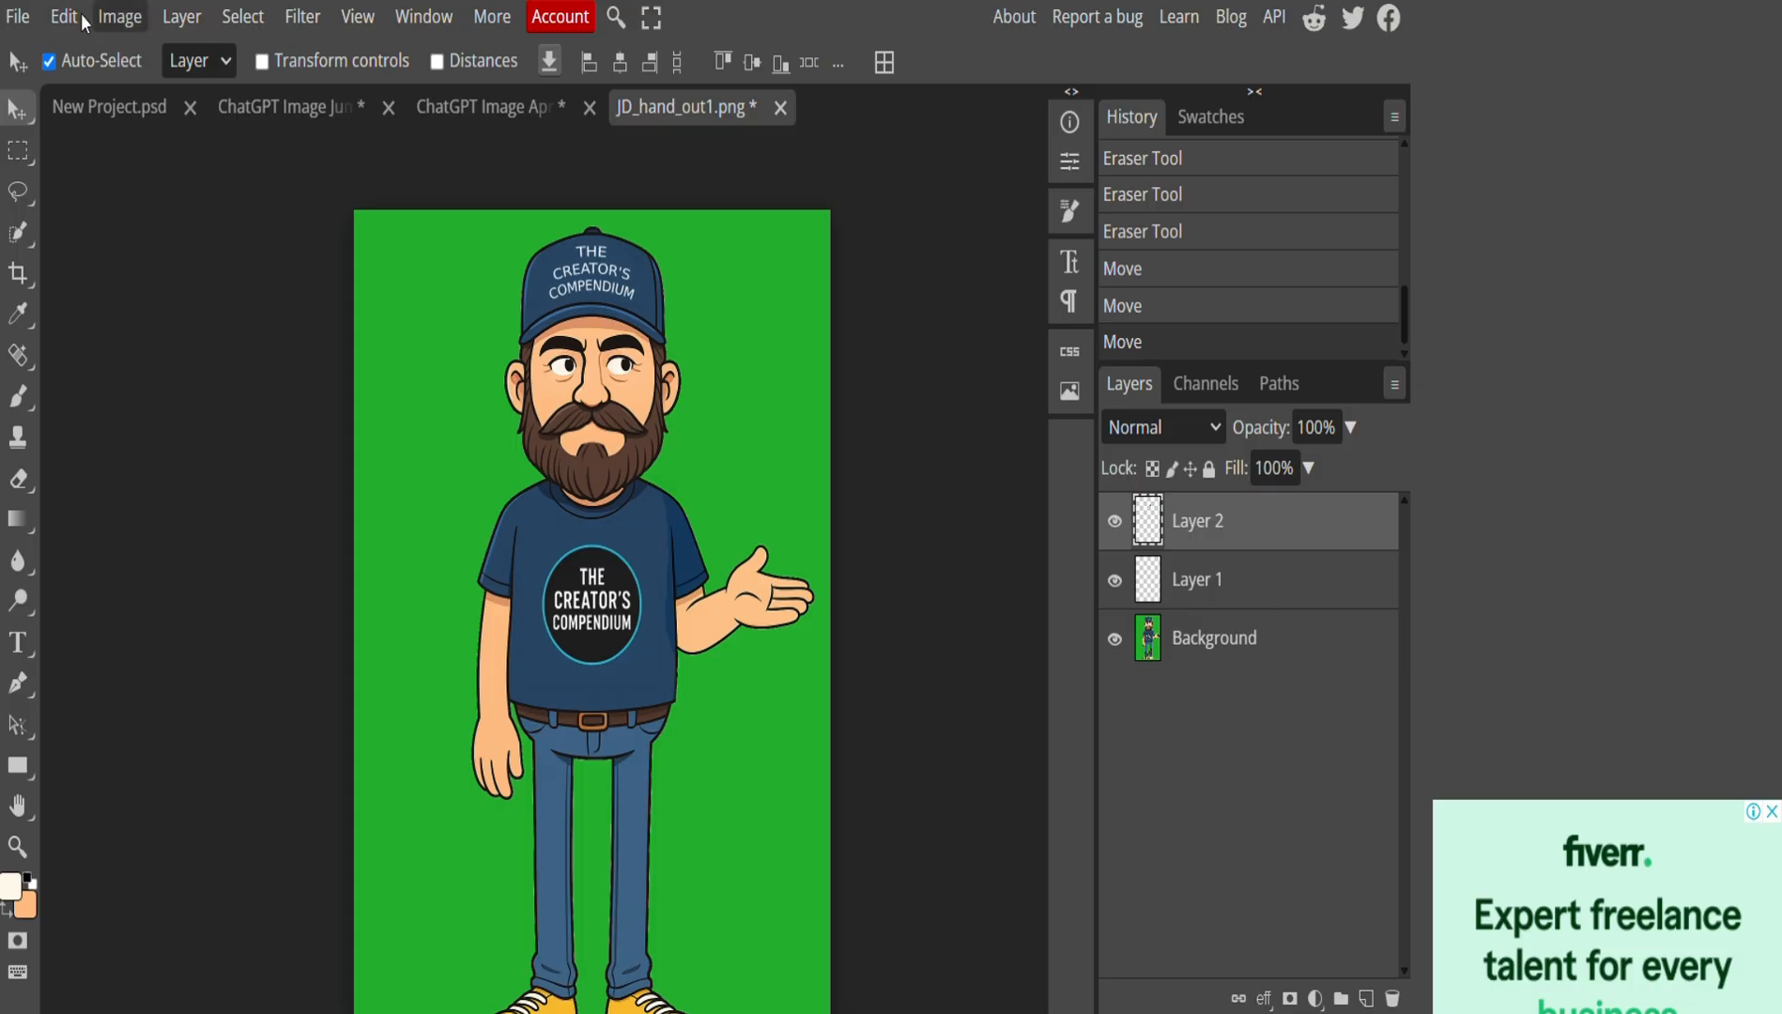
{"action": "left_click", "coordinate": [181, 16]}
{"action": "left_click", "coordinate": [261, 969]}
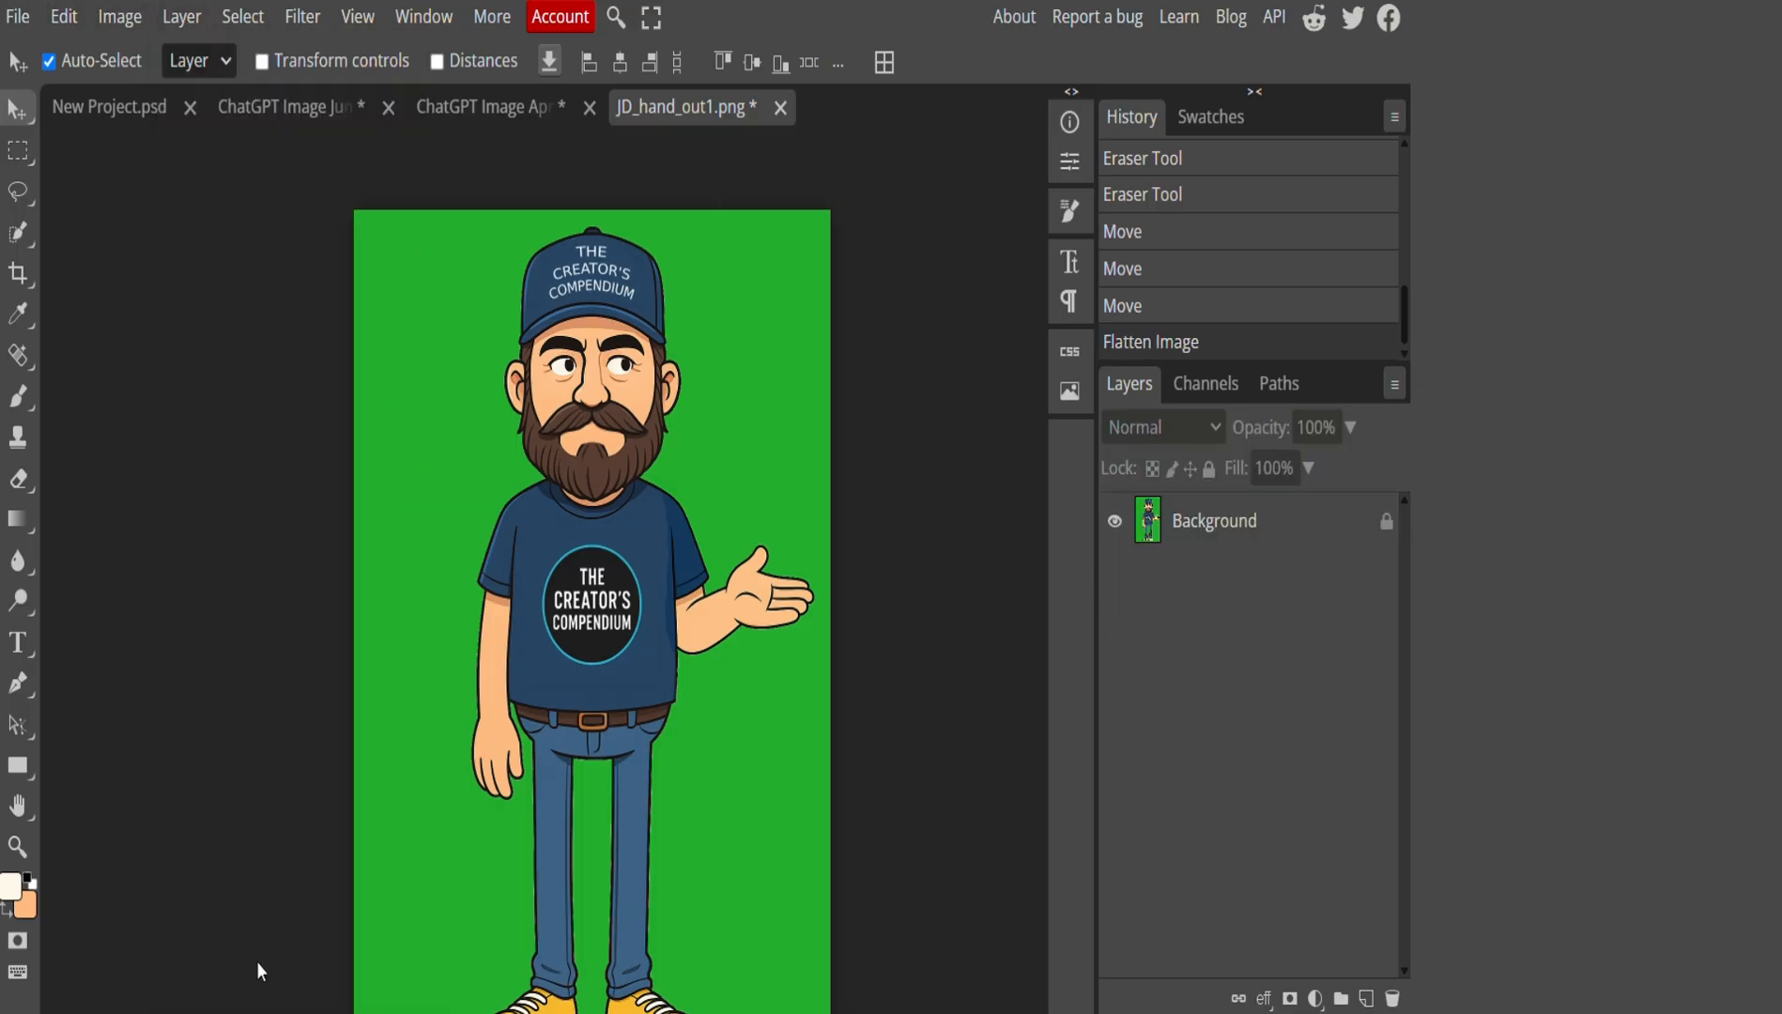
{"action": "left_click", "coordinate": [1229, 527]}
Export the image as PNG named JD_look_right and save it.
{"action": "left_click", "coordinate": [18, 16]}
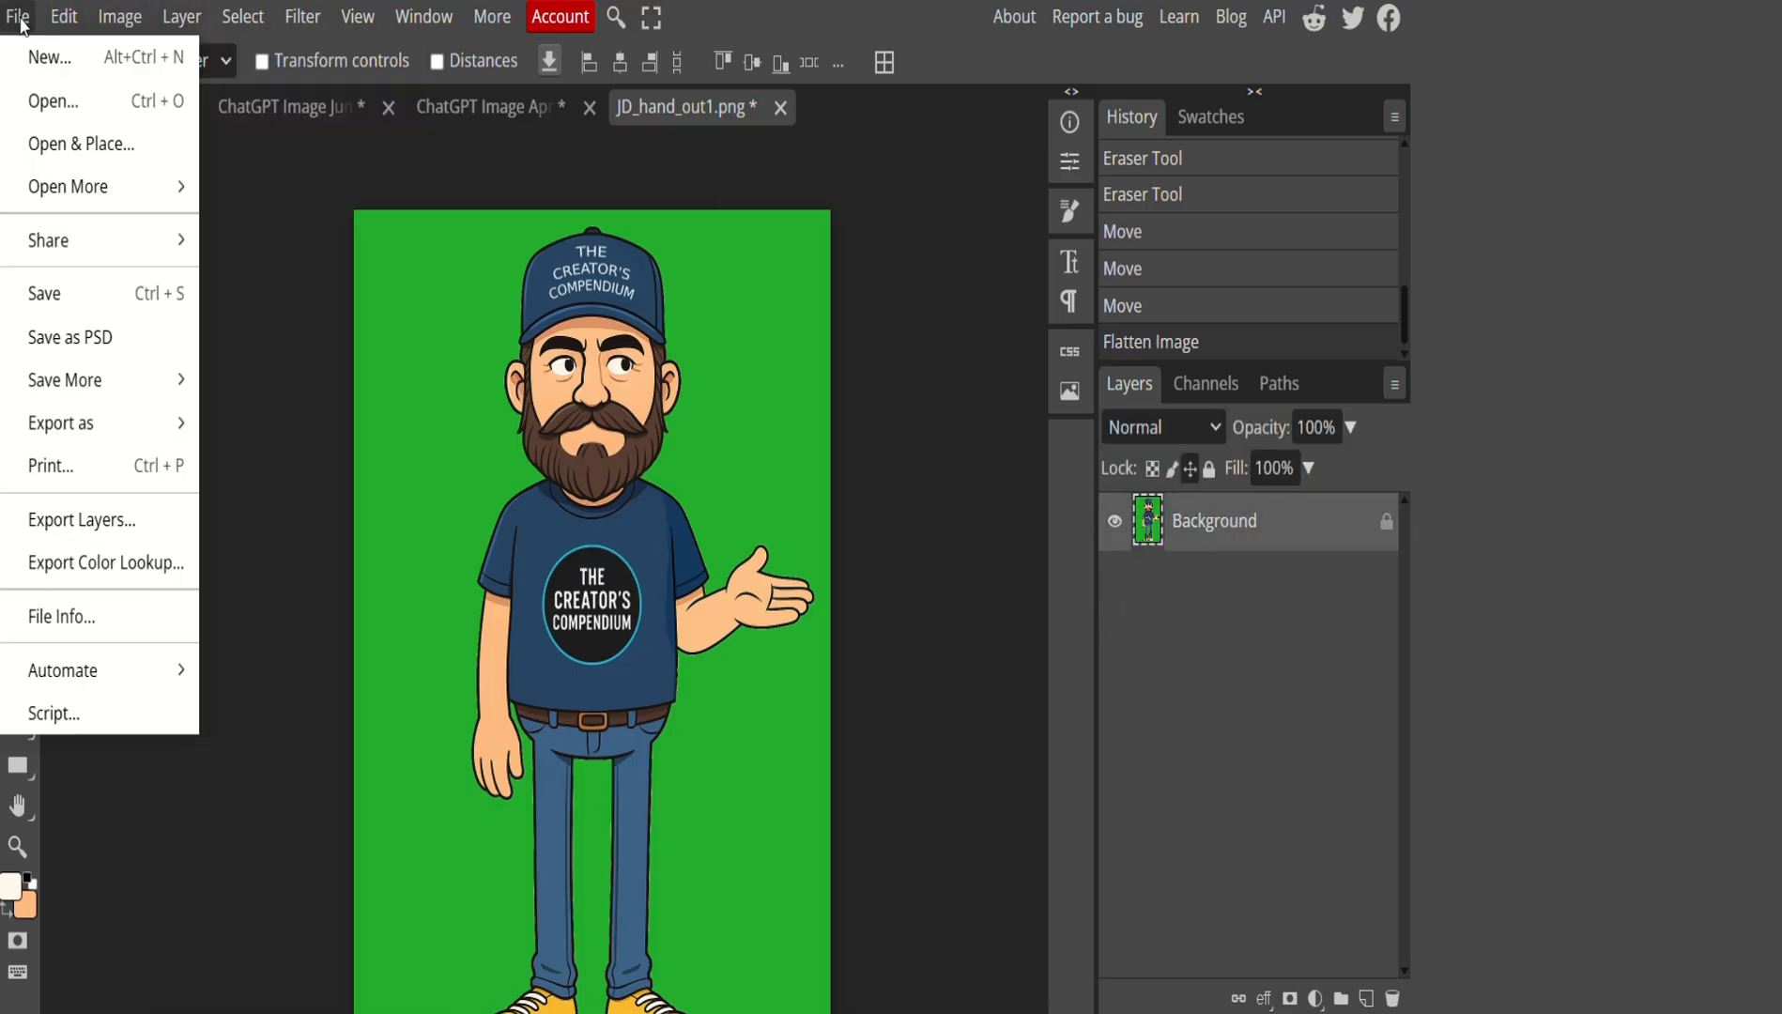
{"action": "mouse_move", "coordinate": [119, 428]}
{"action": "left_click", "coordinate": [296, 435]}
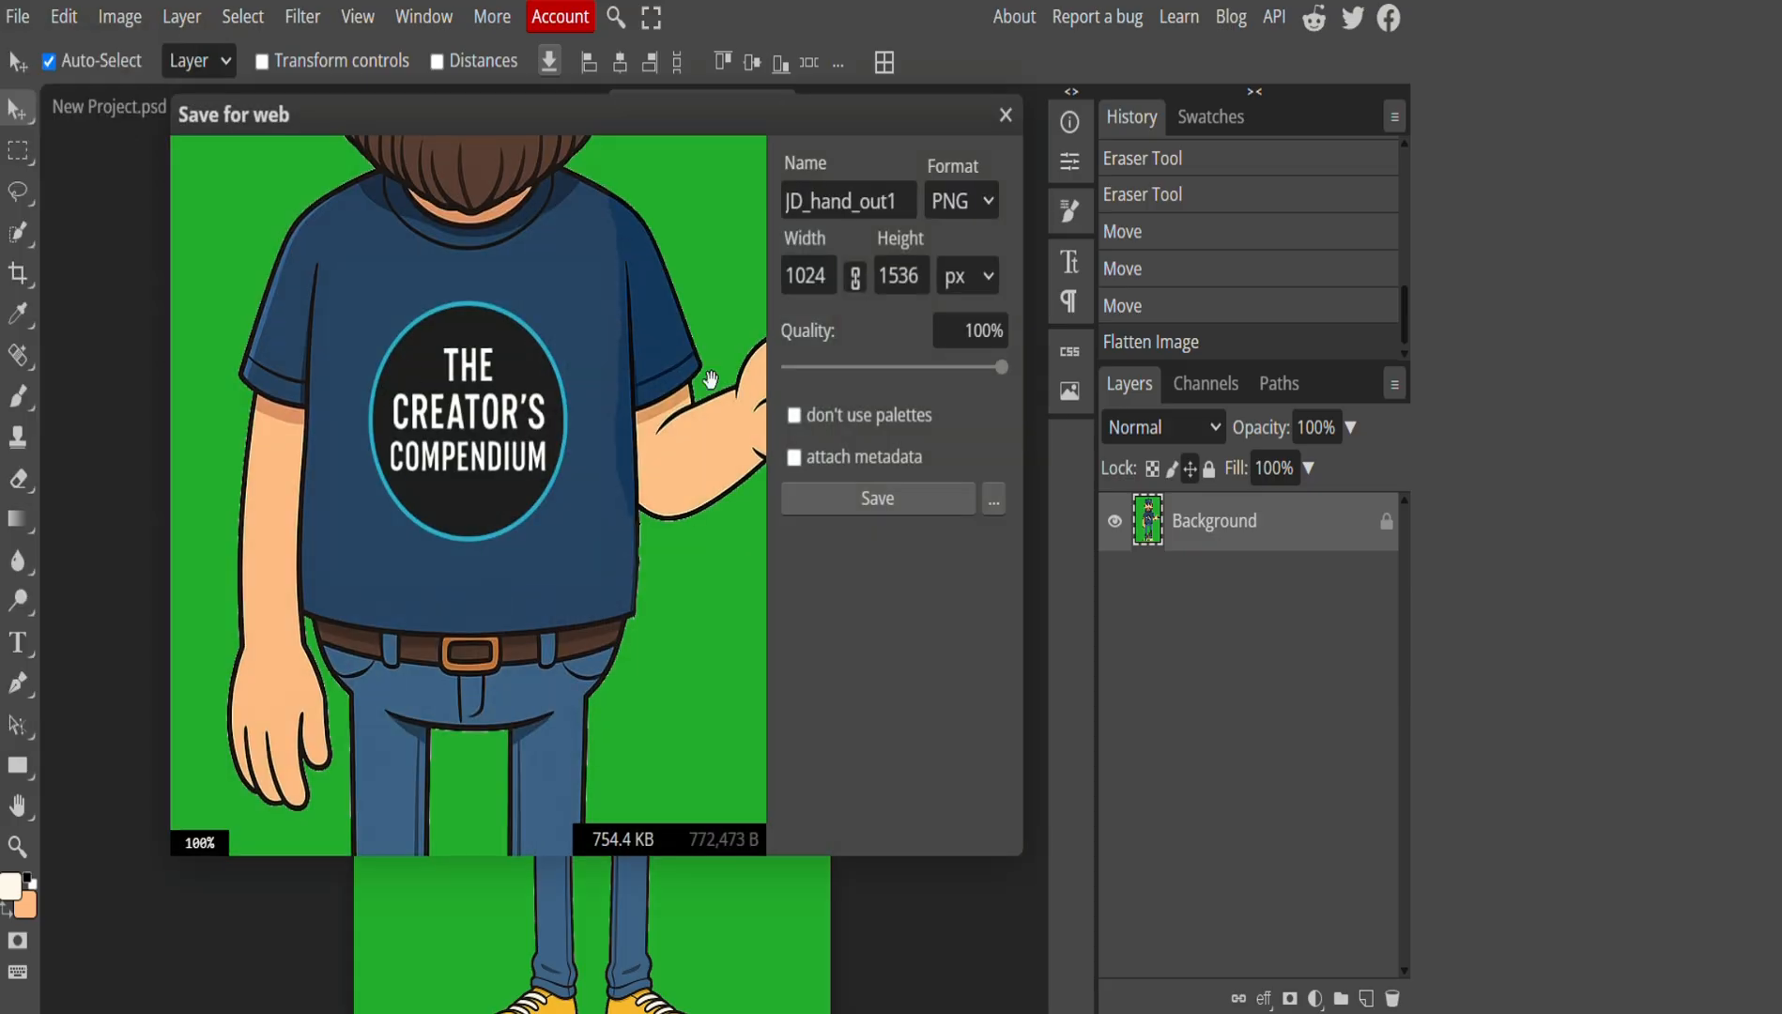
{"action": "left_click_drag", "start_coordinate": [912, 201], "coordinate": [807, 222]}
{"action": "type", "text": "look_right"}
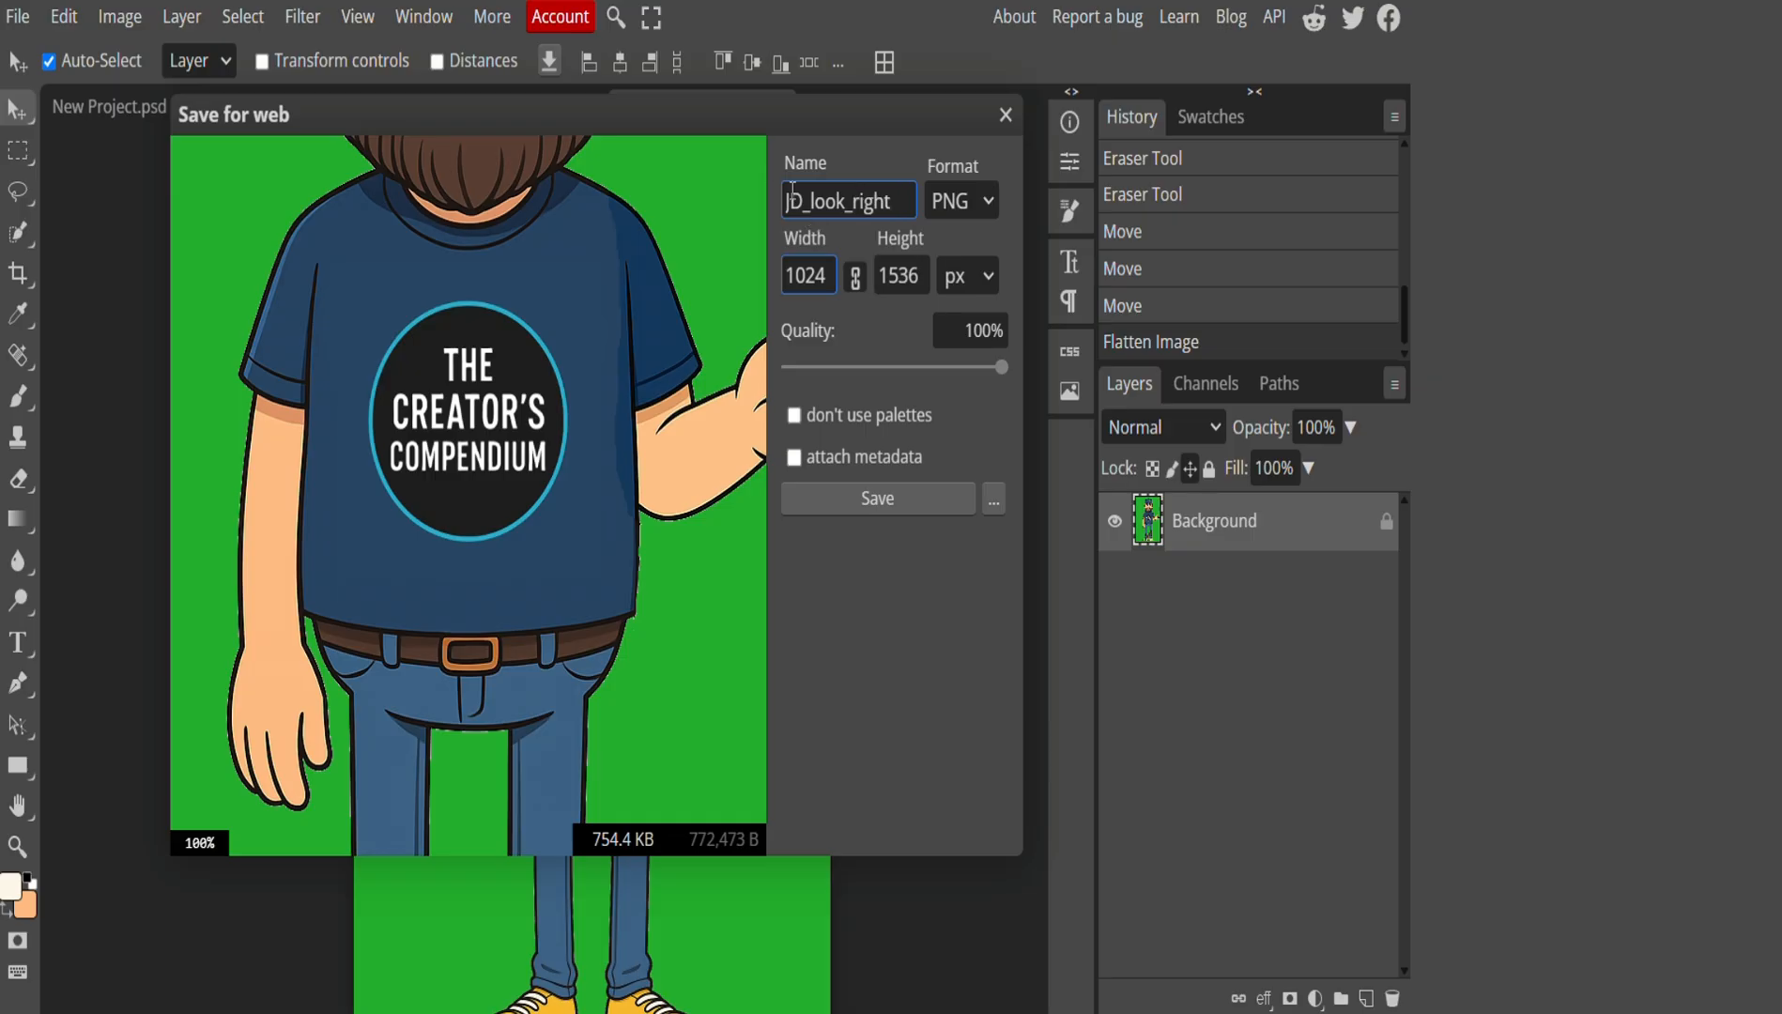
{"action": "left_click", "coordinate": [877, 499]}
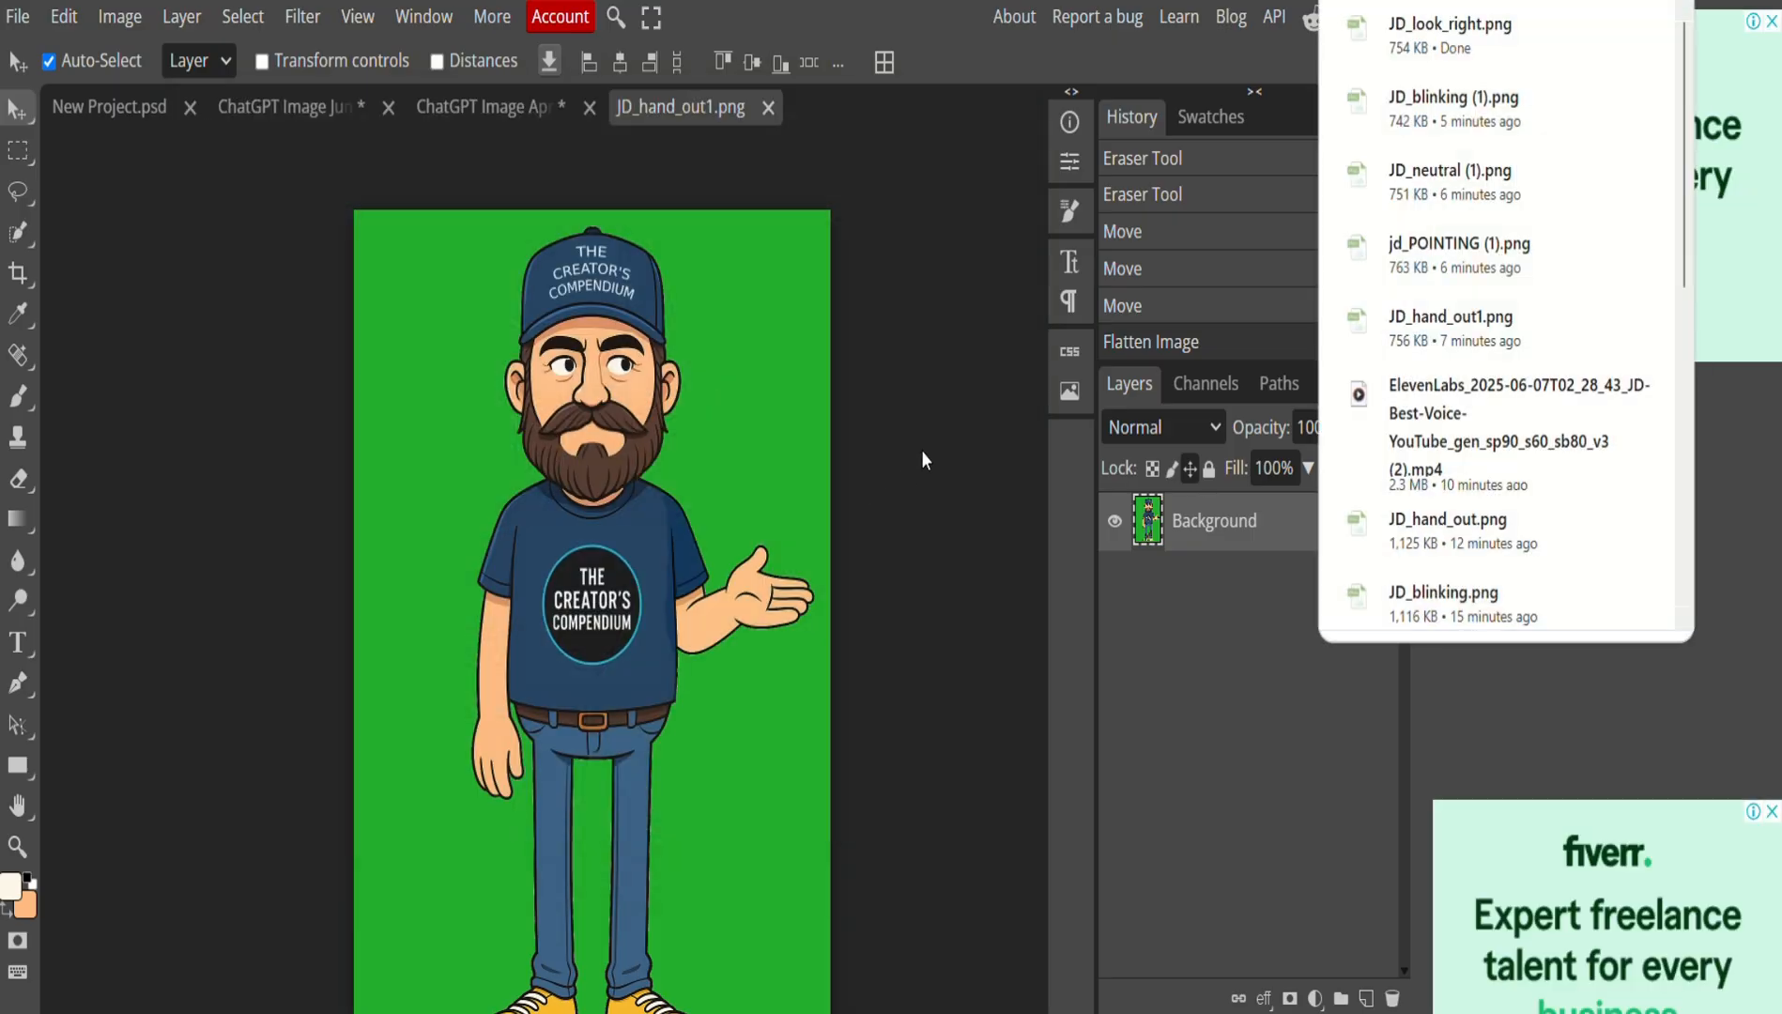
{"action": "left_click", "coordinate": [943, 432]}
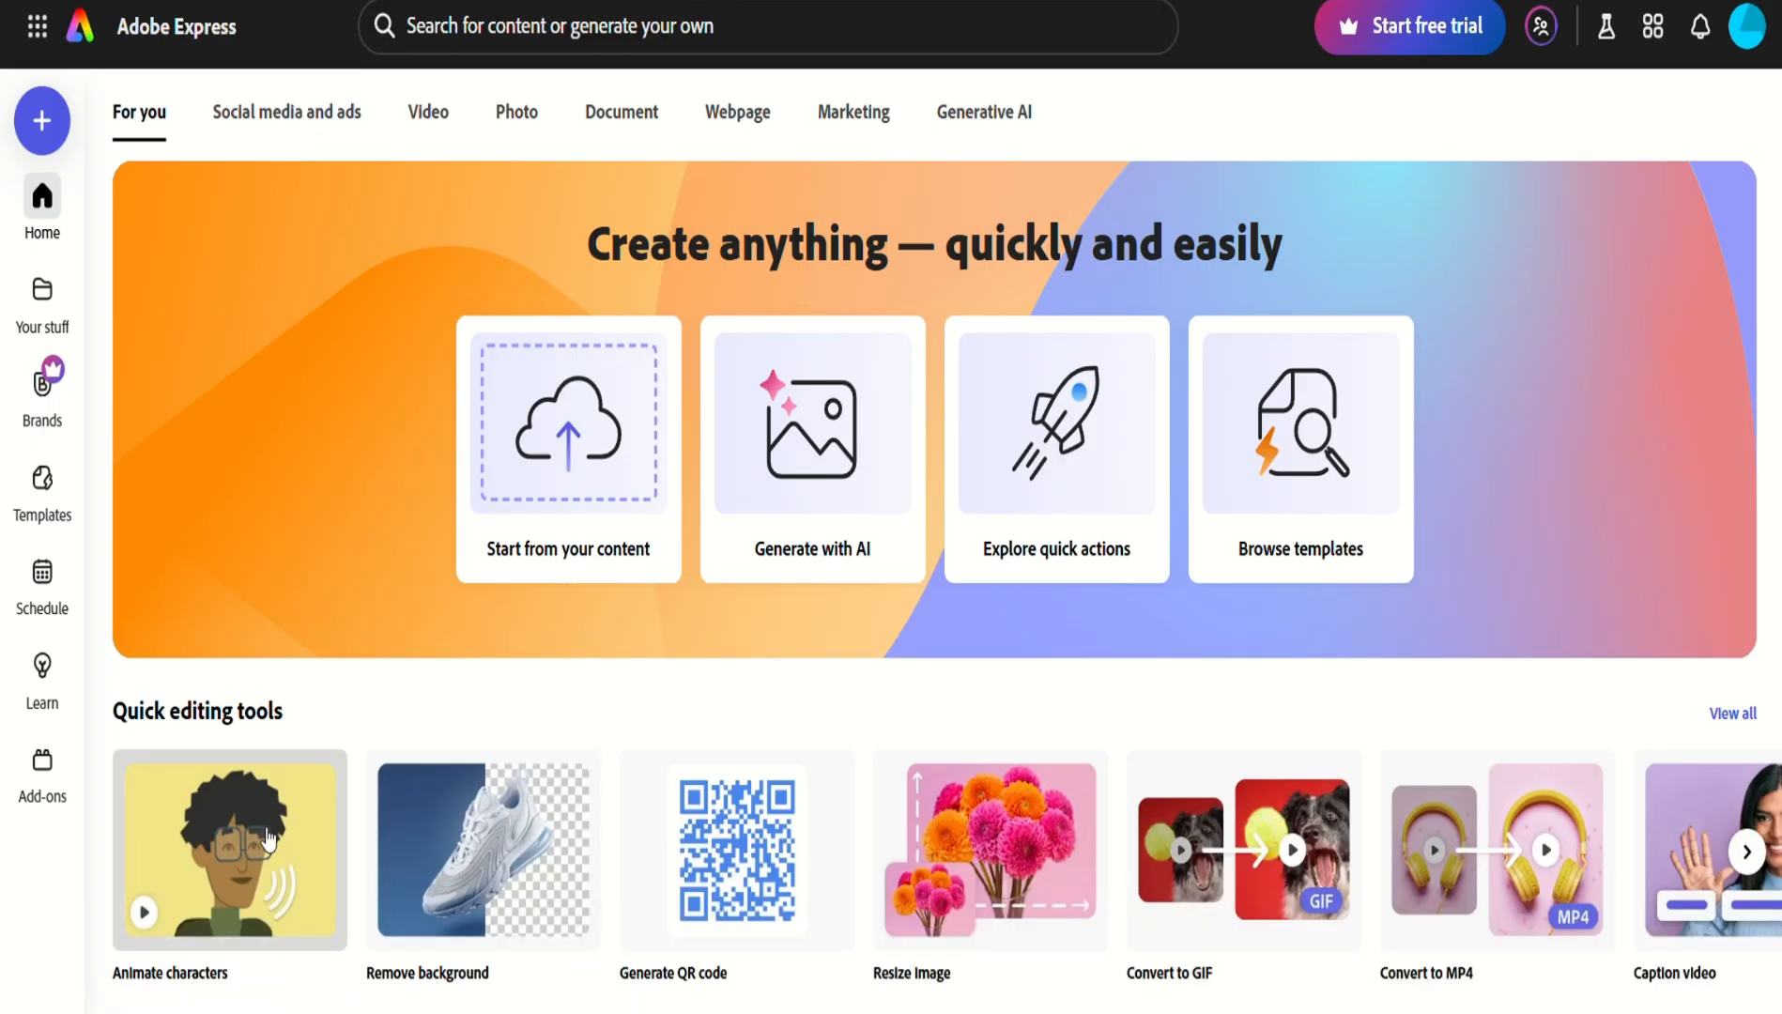
Open Animate characters, show All categories, and choose the Grumpy mouth-only character.
{"action": "left_click", "coordinate": [267, 835]}
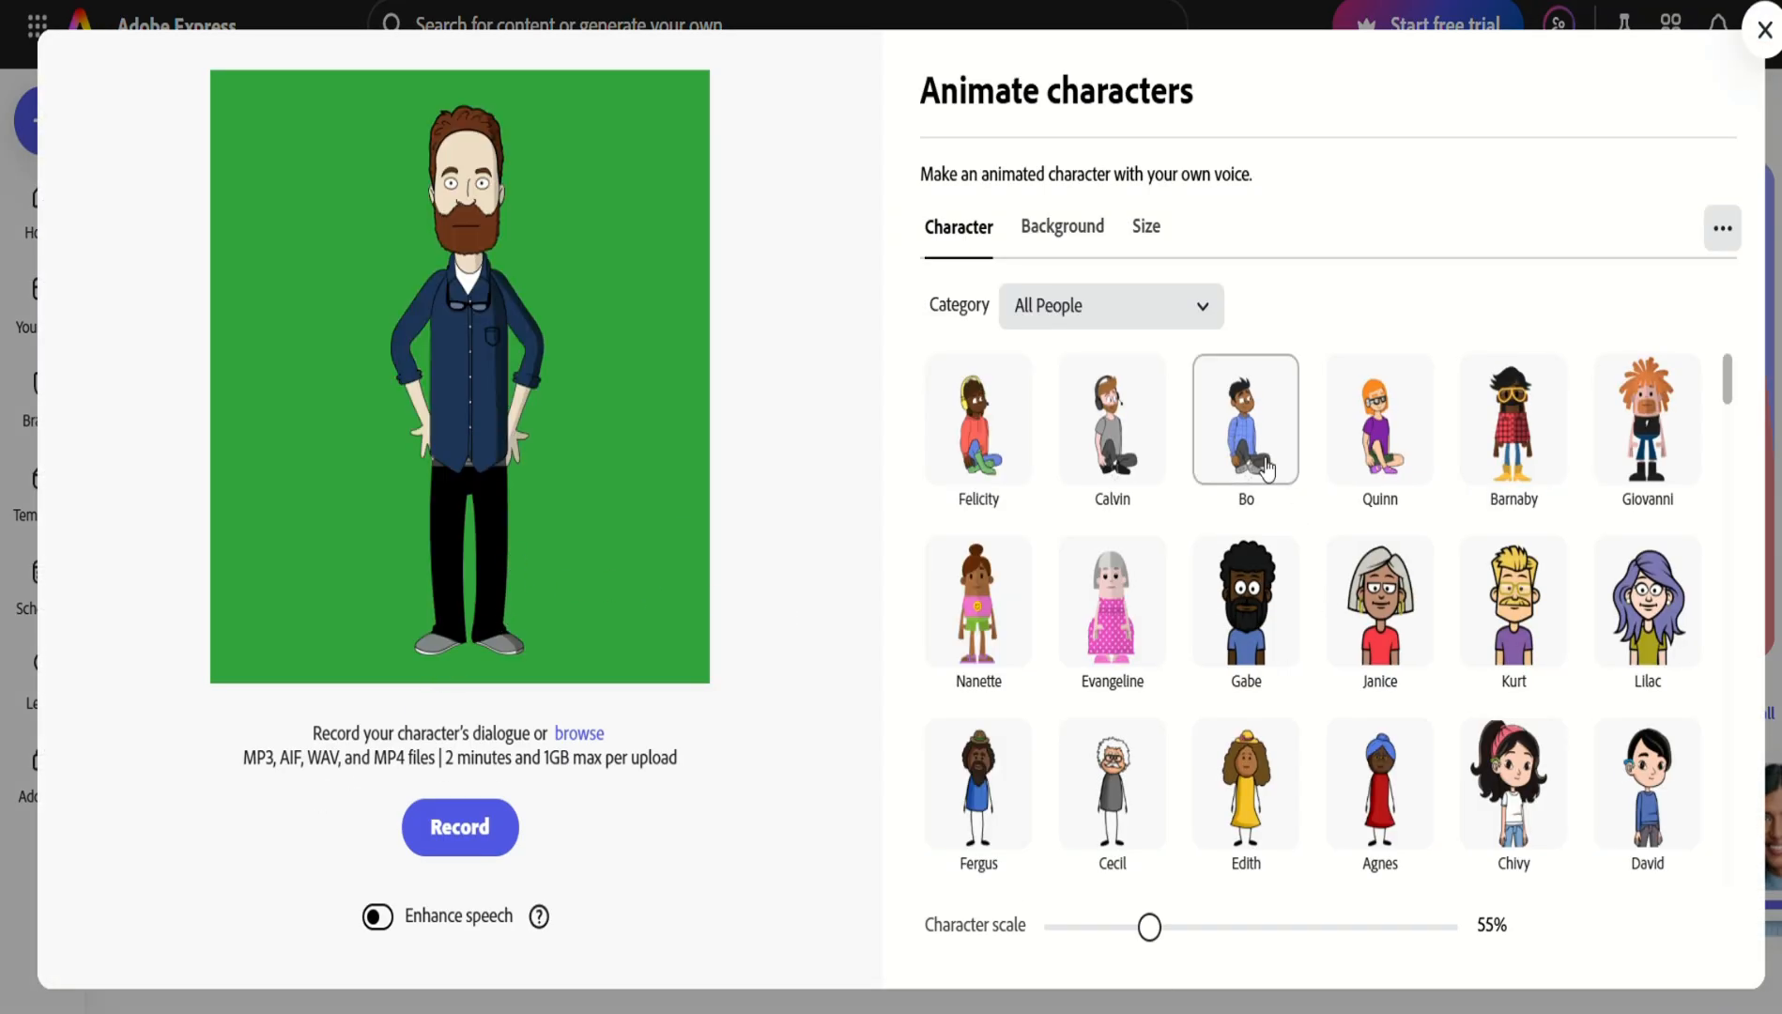
{"action": "left_click", "coordinate": [1190, 318]}
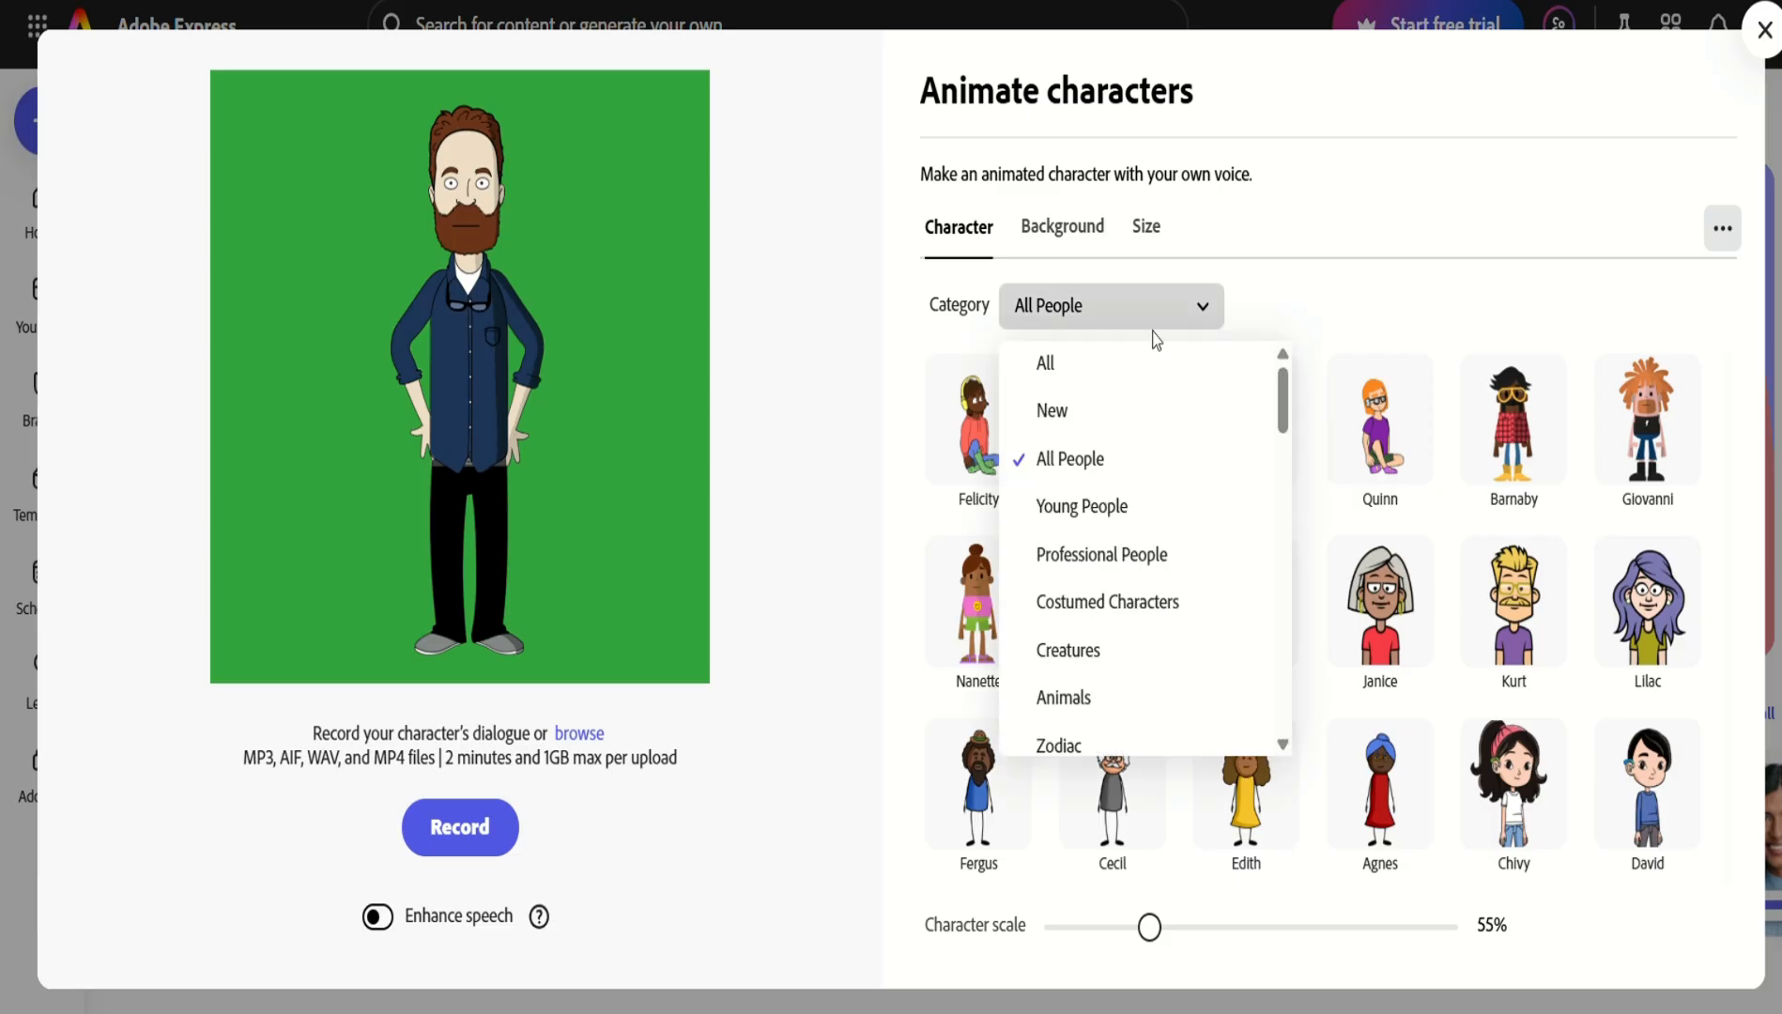
{"action": "left_click", "coordinate": [1100, 380]}
{"action": "scroll", "coordinate": [1316, 648], "scroll_direction": "down", "scroll_amount": 10}
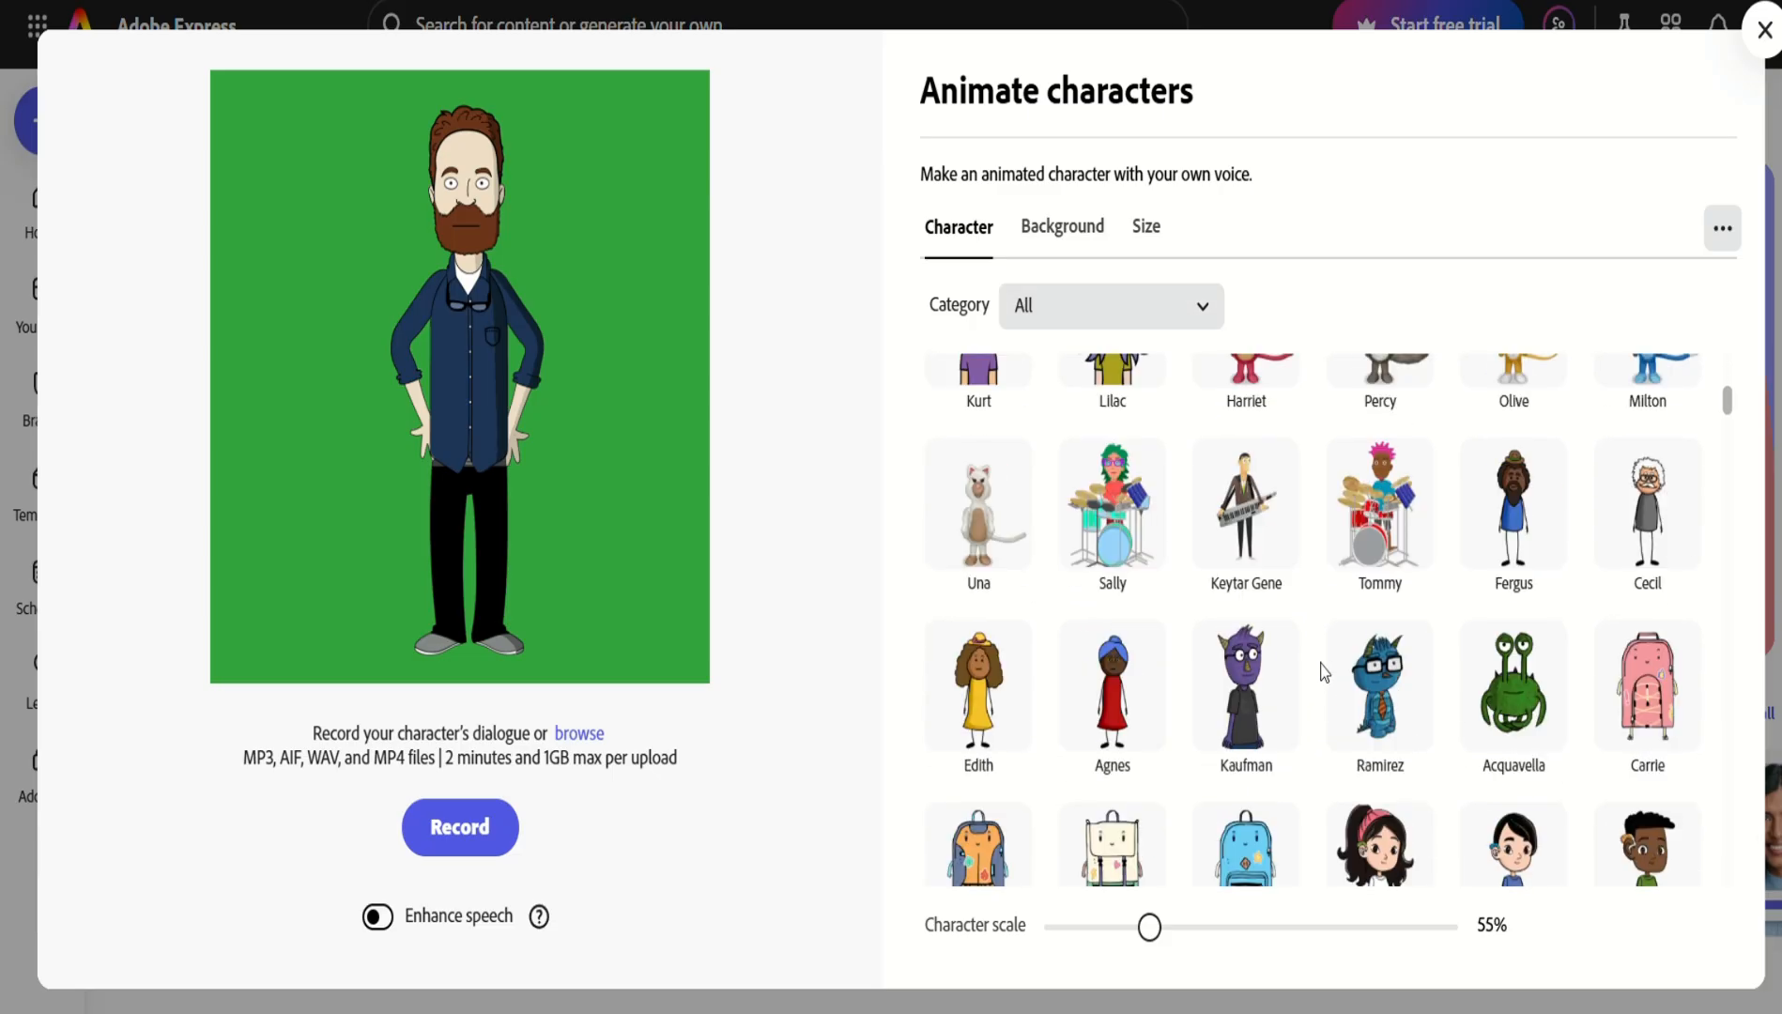
{"action": "scroll", "coordinate": [1380, 706], "scroll_direction": "down", "scroll_amount": 20}
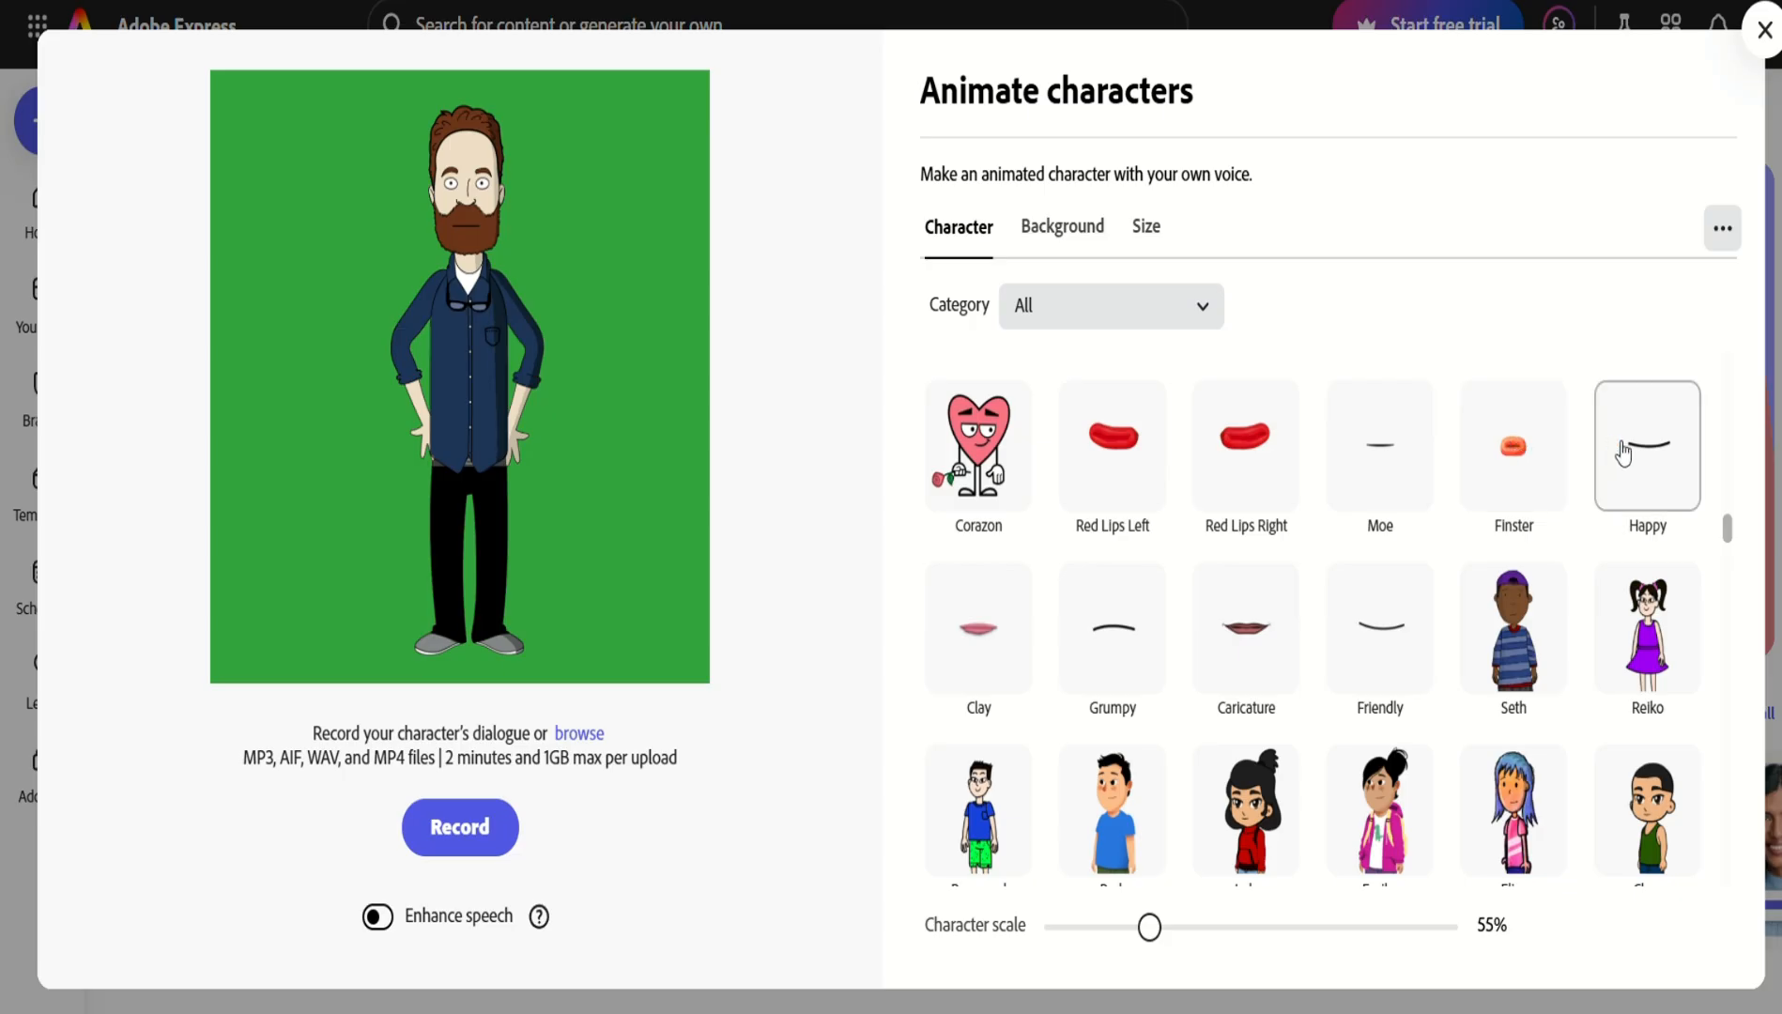
{"action": "left_click", "coordinate": [1114, 652]}
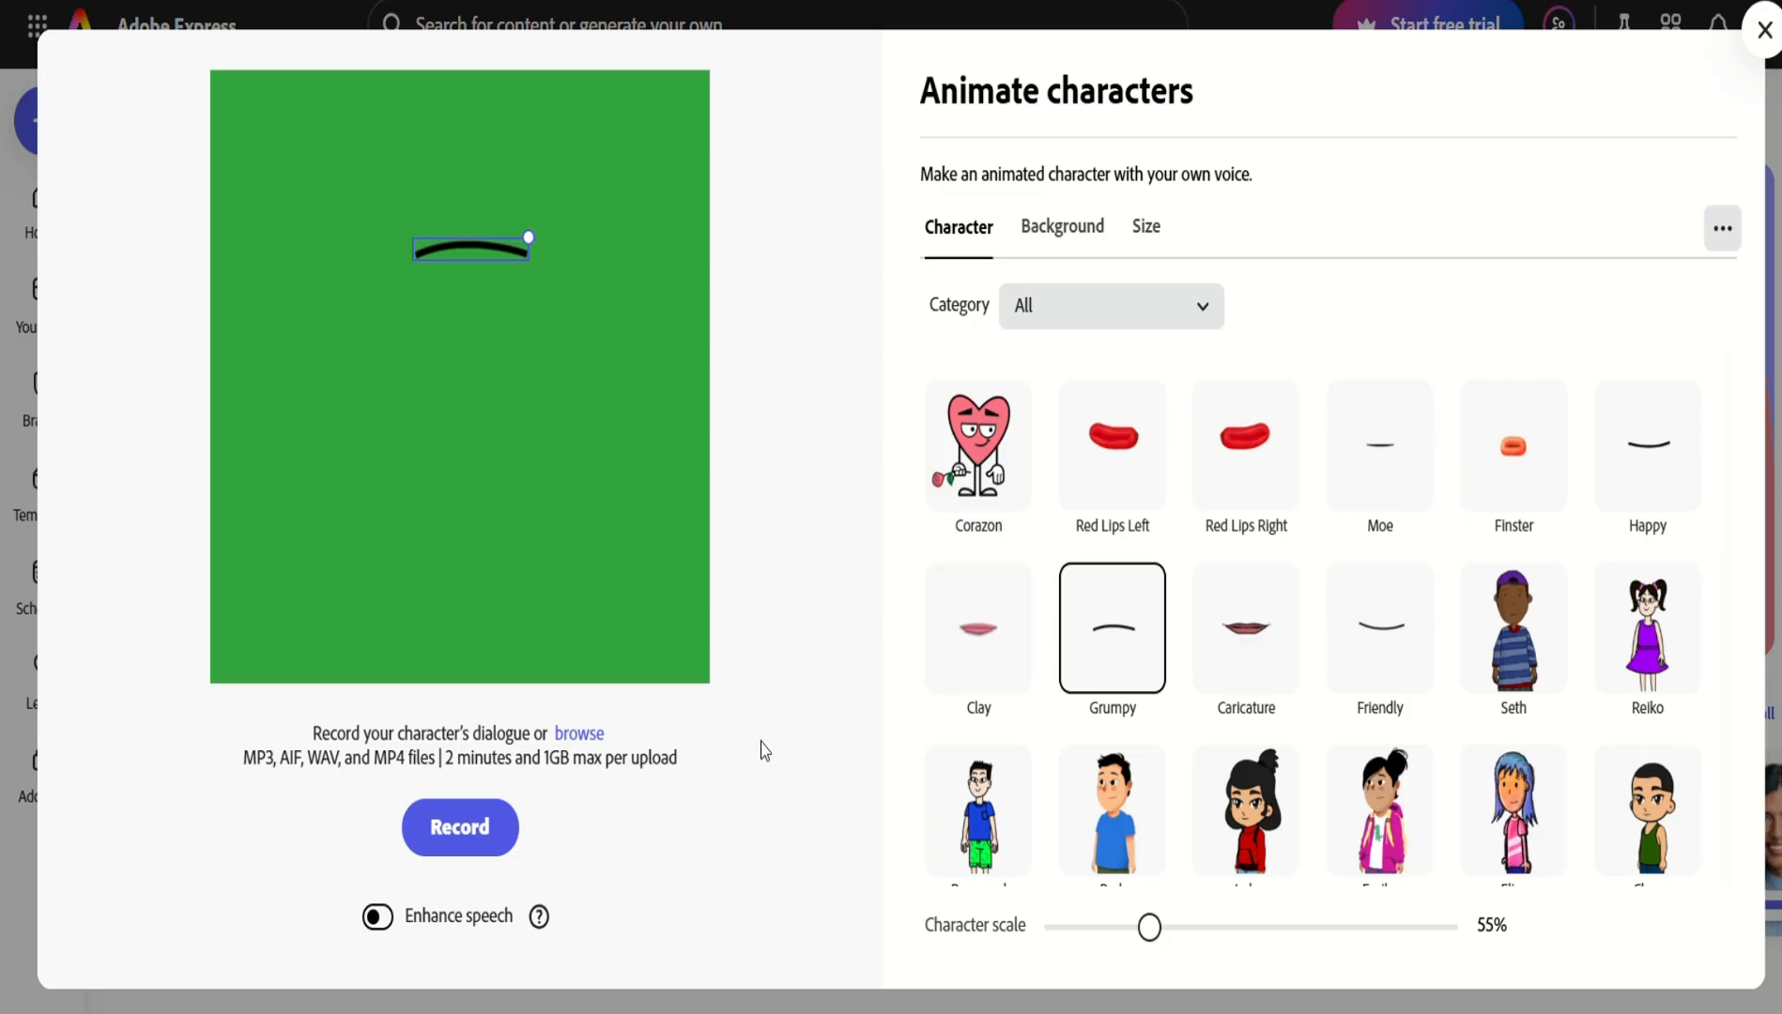
Upload the ElevenLabs JD Best Voice recording to lip-sync the Grumpy mouth, then pause the preview.
{"action": "left_click", "coordinate": [579, 733]}
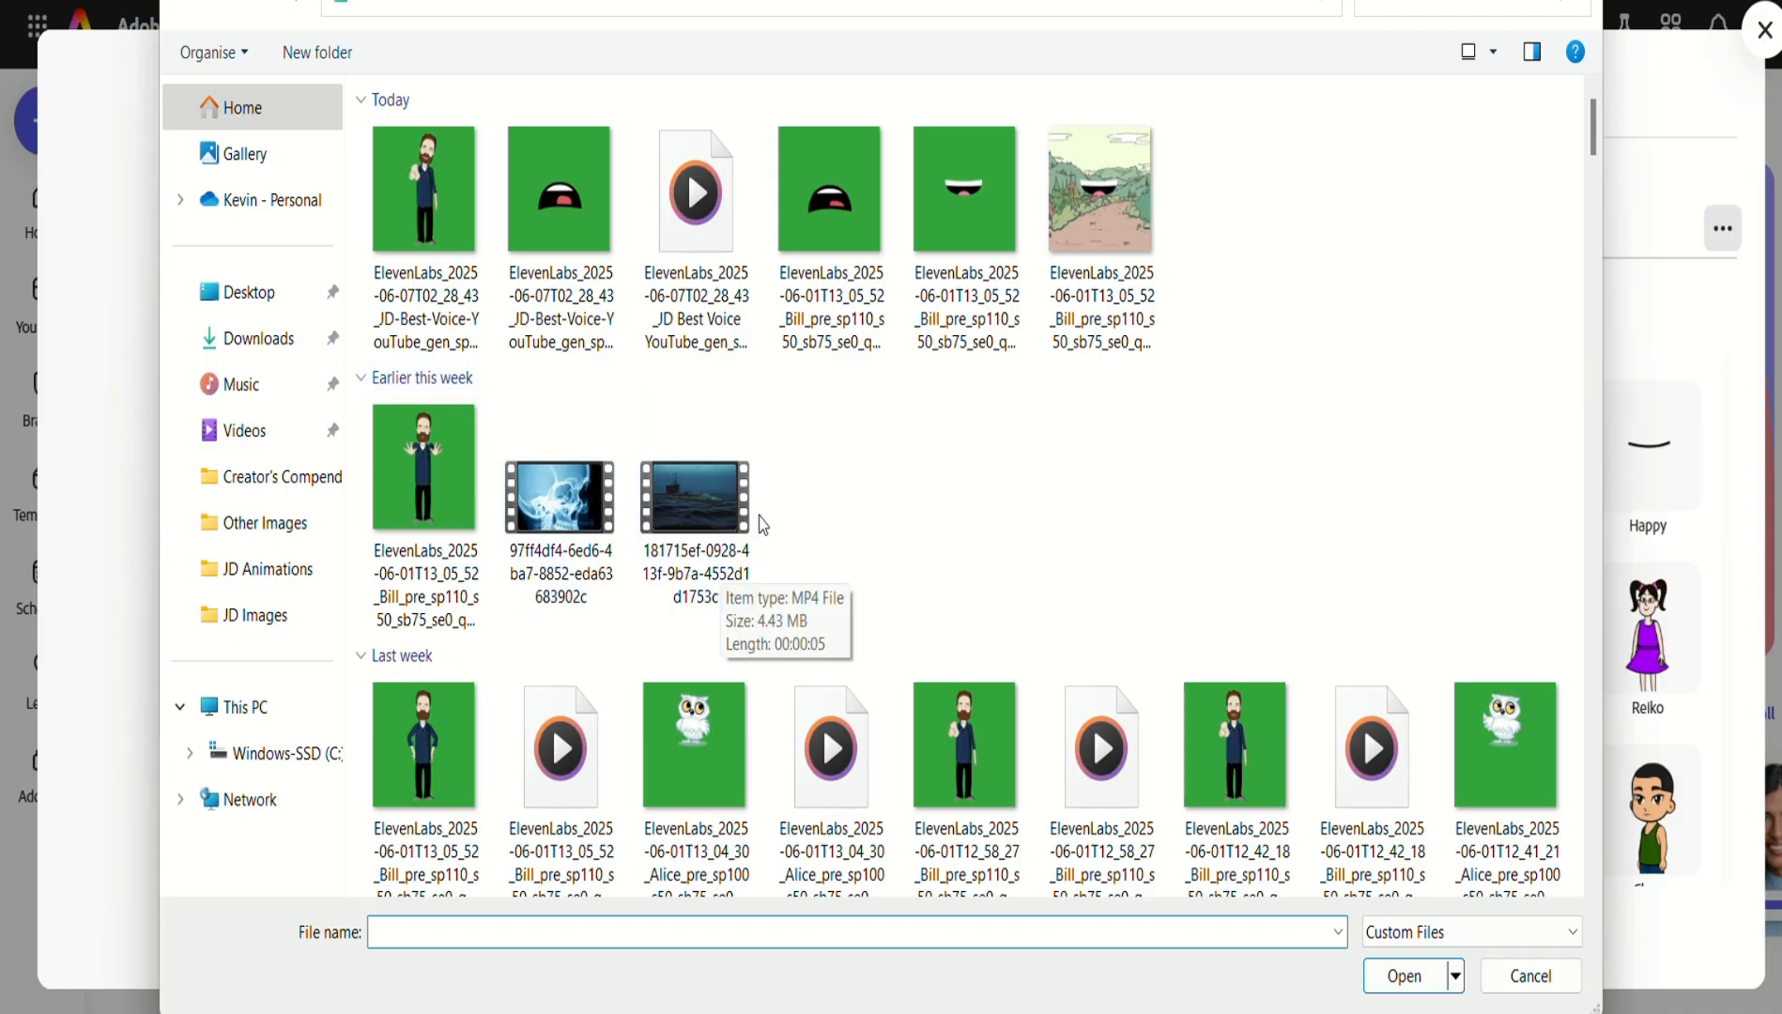
{"action": "left_click", "coordinate": [696, 303]}
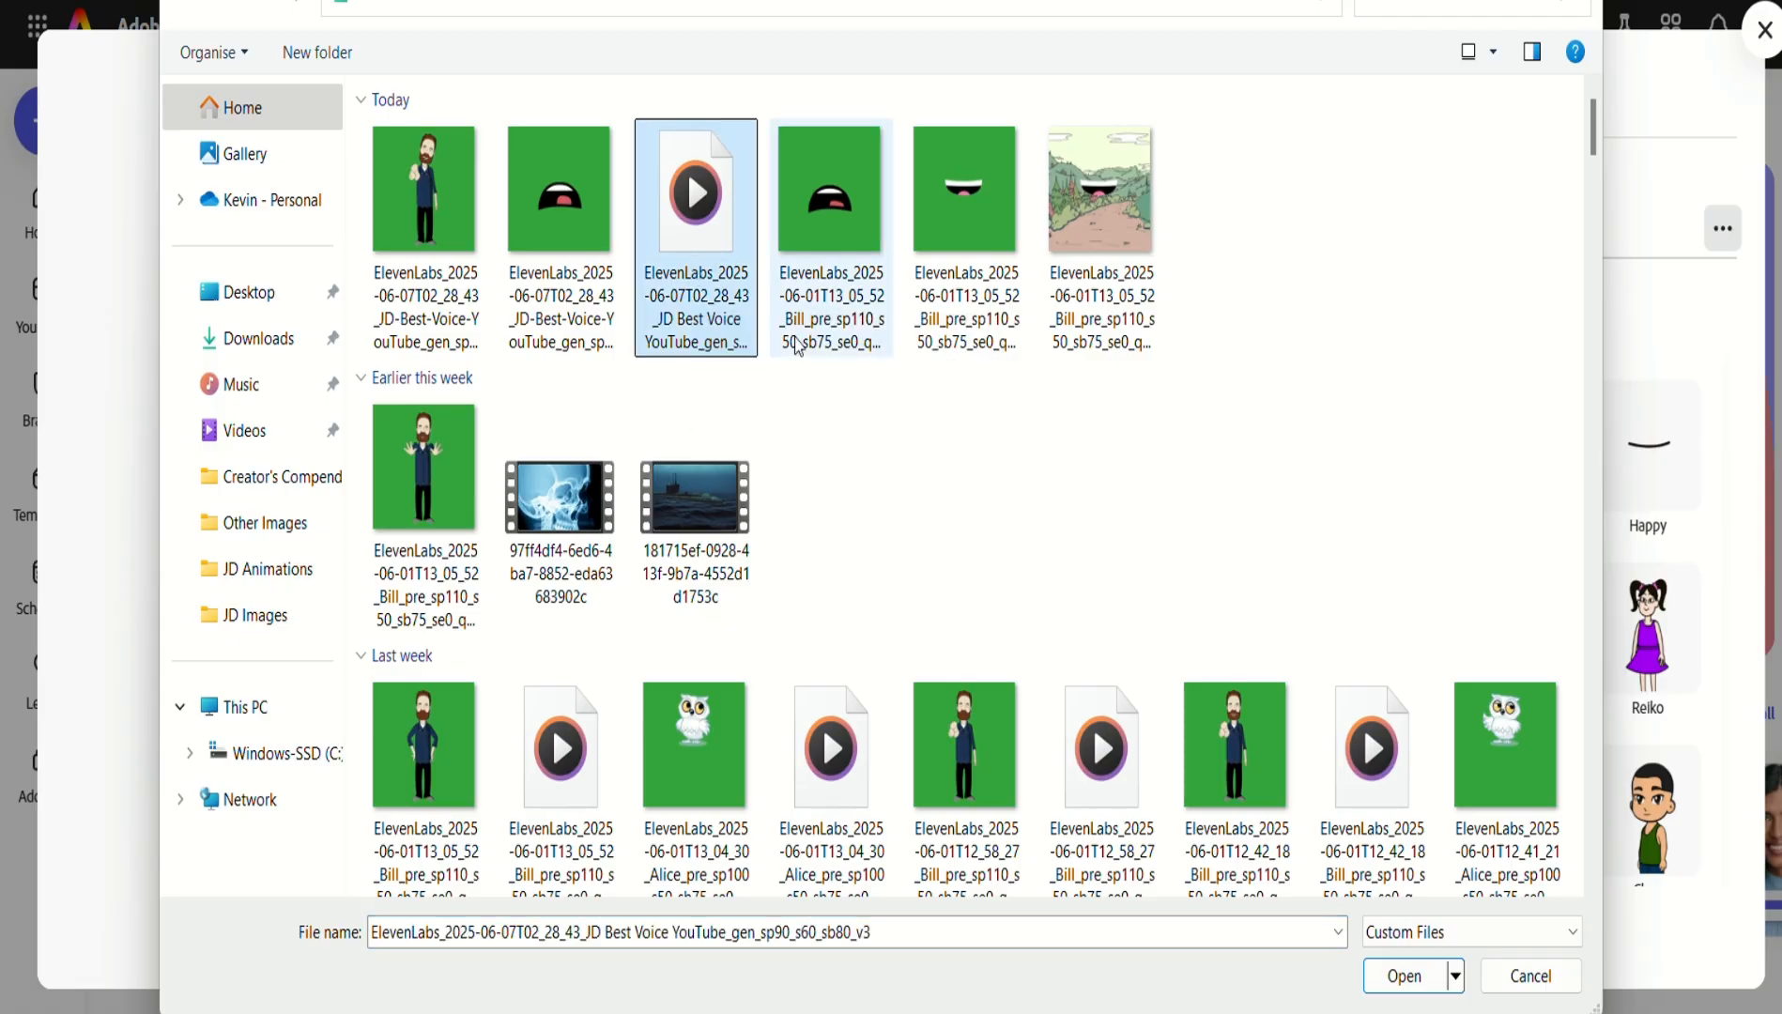
{"action": "left_click", "coordinate": [1398, 976]}
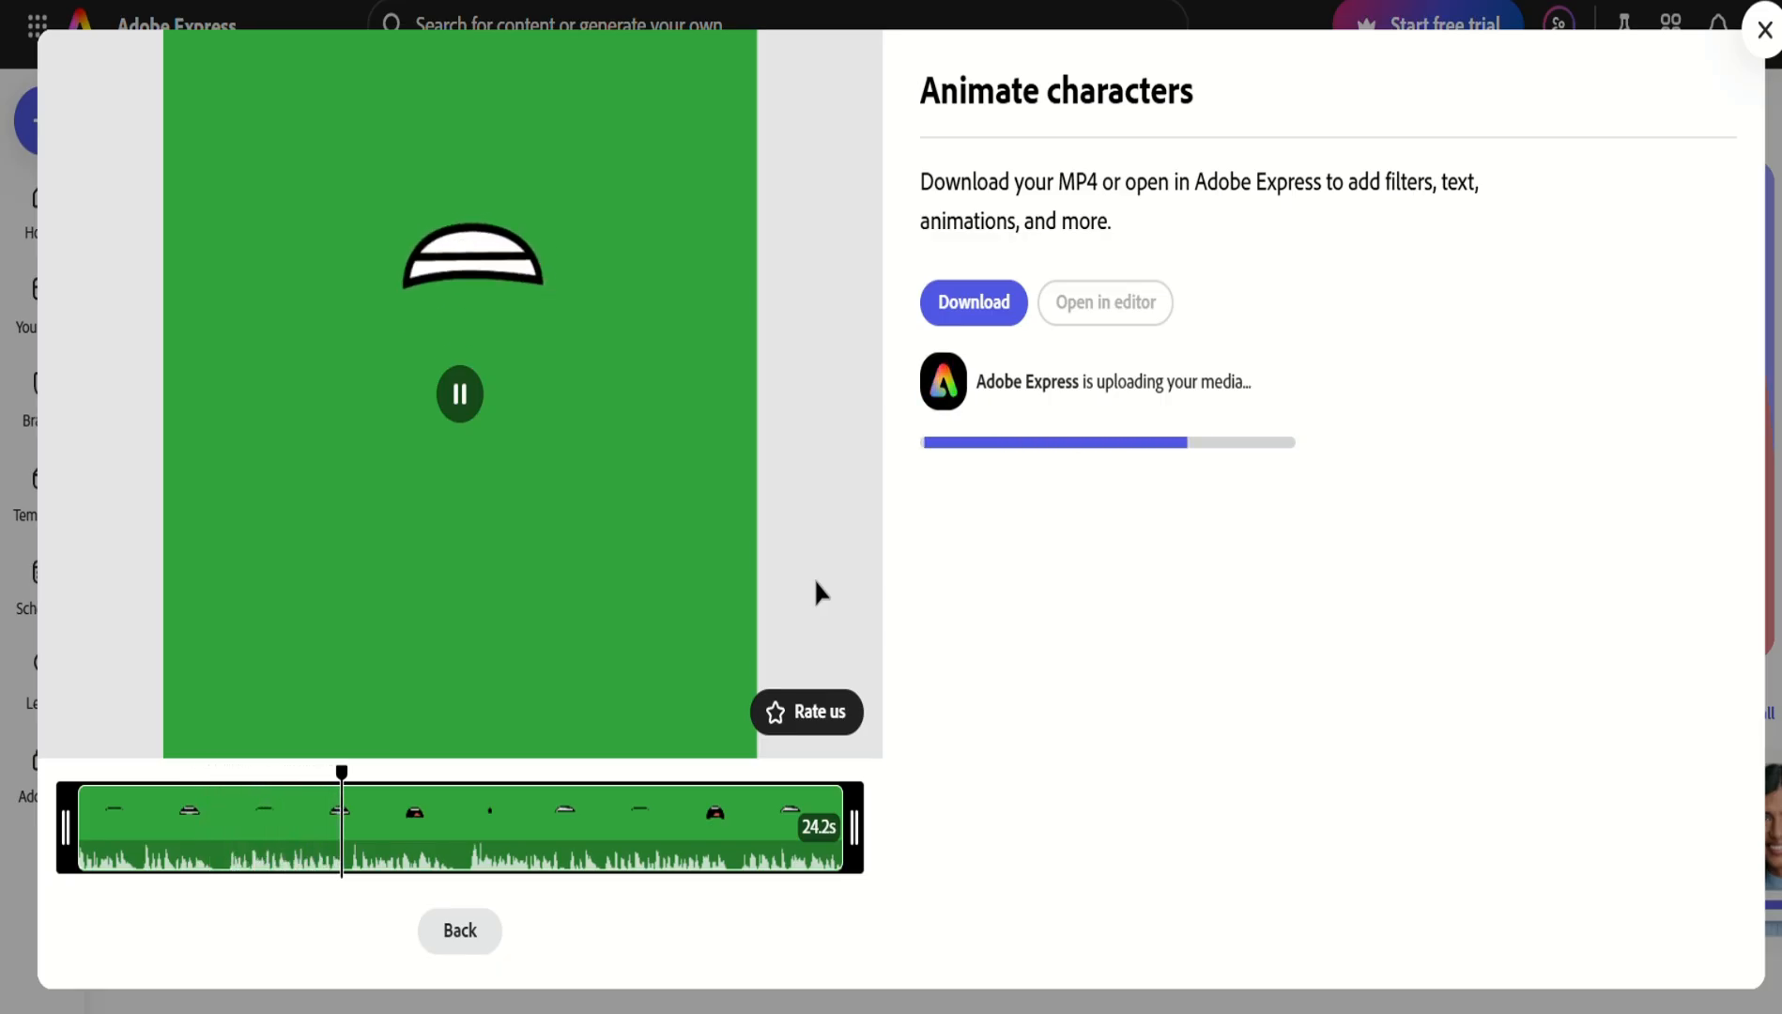
{"action": "left_click", "coordinate": [461, 402]}
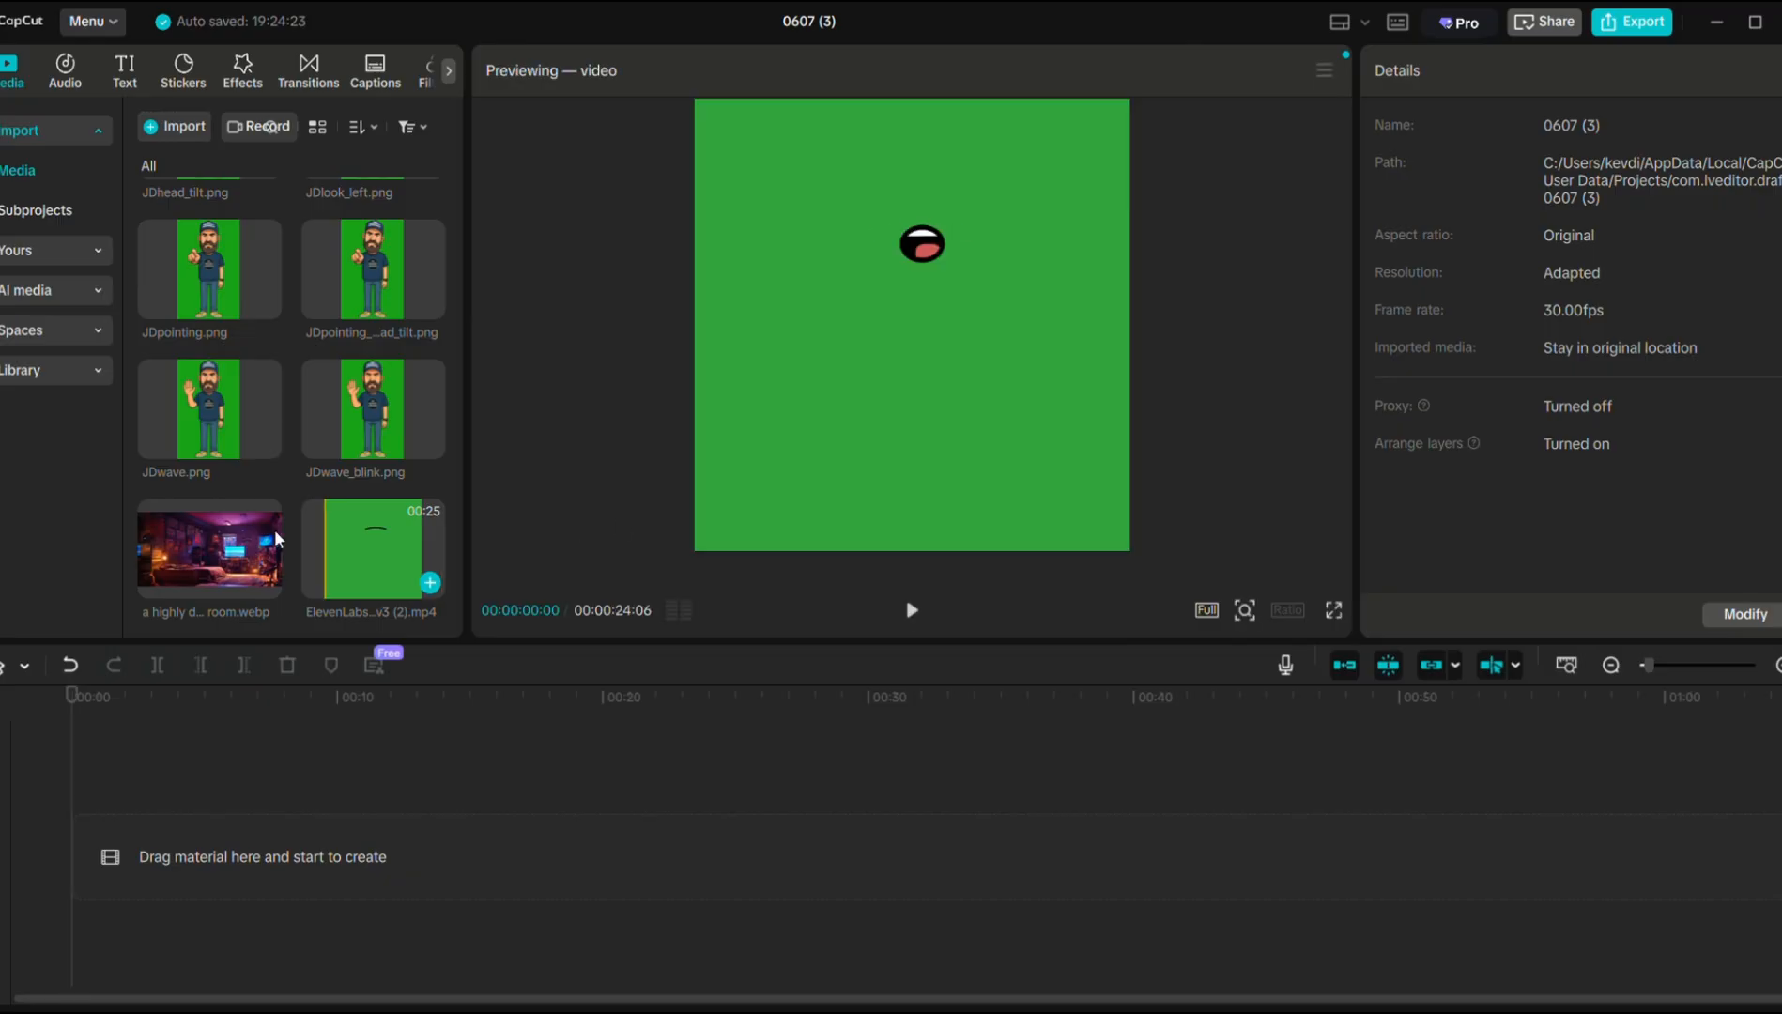
{"action": "scroll", "coordinate": [254, 526], "scroll_direction": "up", "scroll_amount": 4}
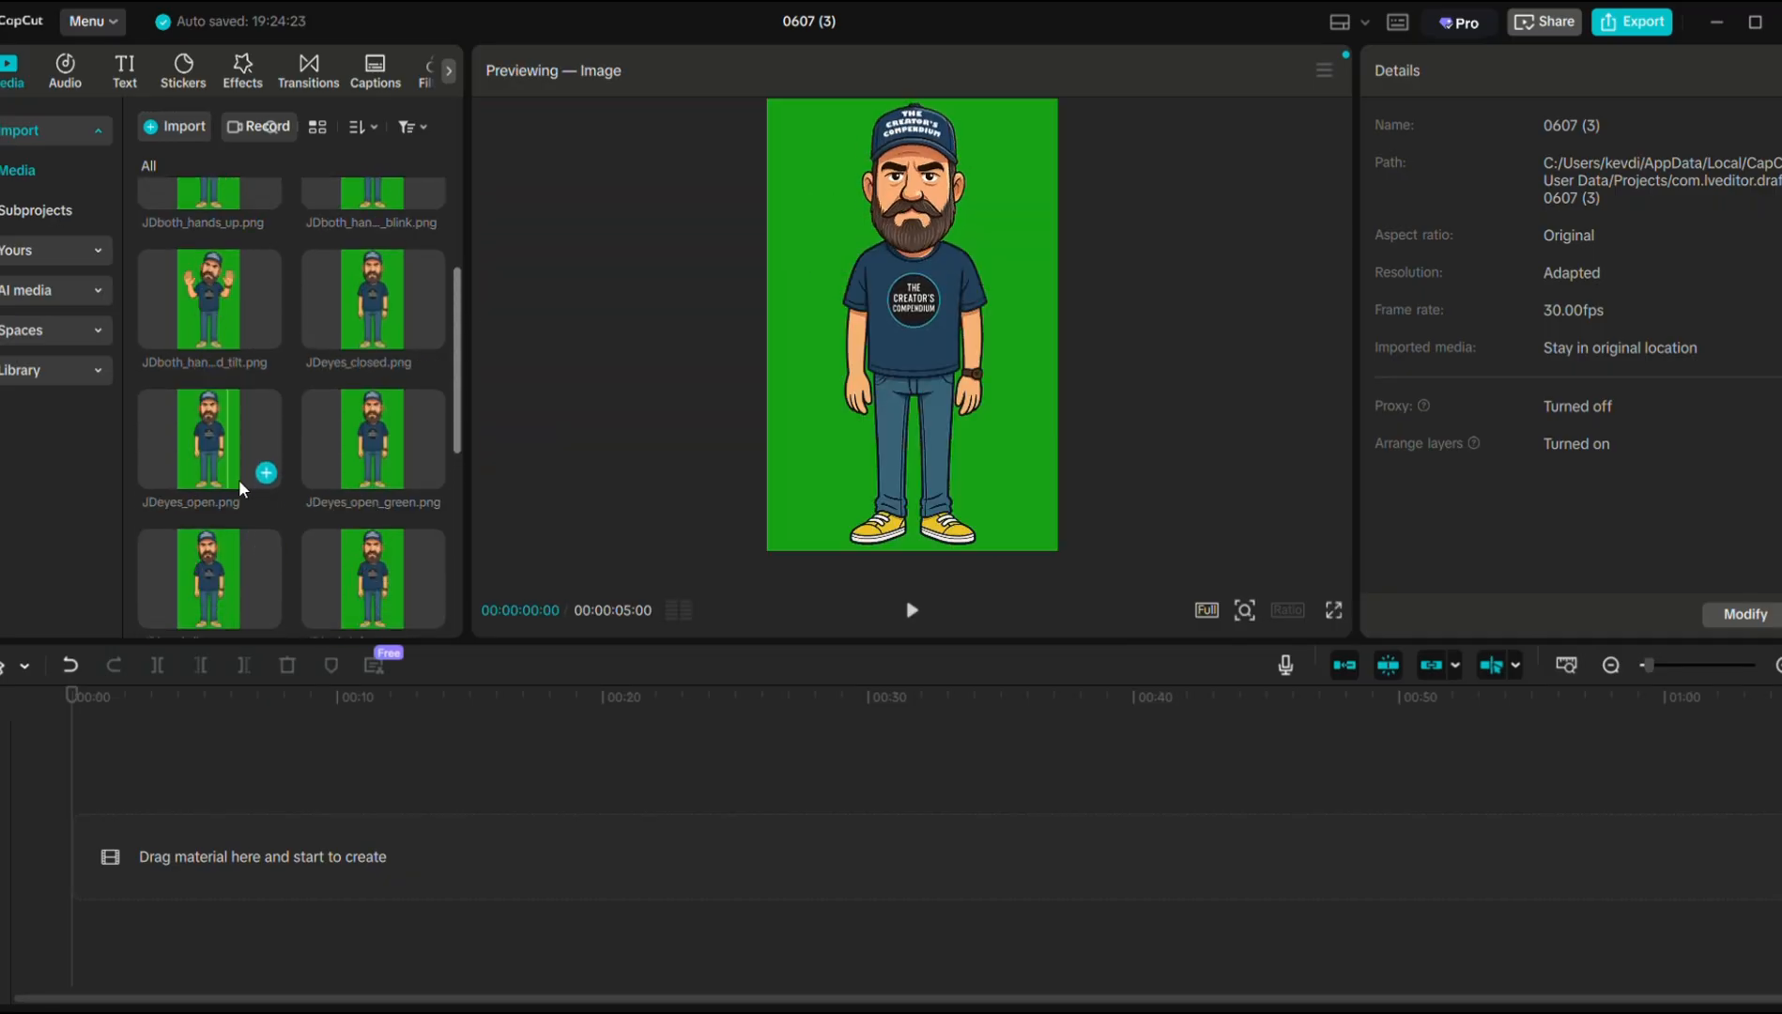
Add room.webp to the timeline and stretch it to about 24 seconds (00:00:24:14).
{"action": "scroll", "coordinate": [241, 488], "scroll_direction": "down", "scroll_amount": 3}
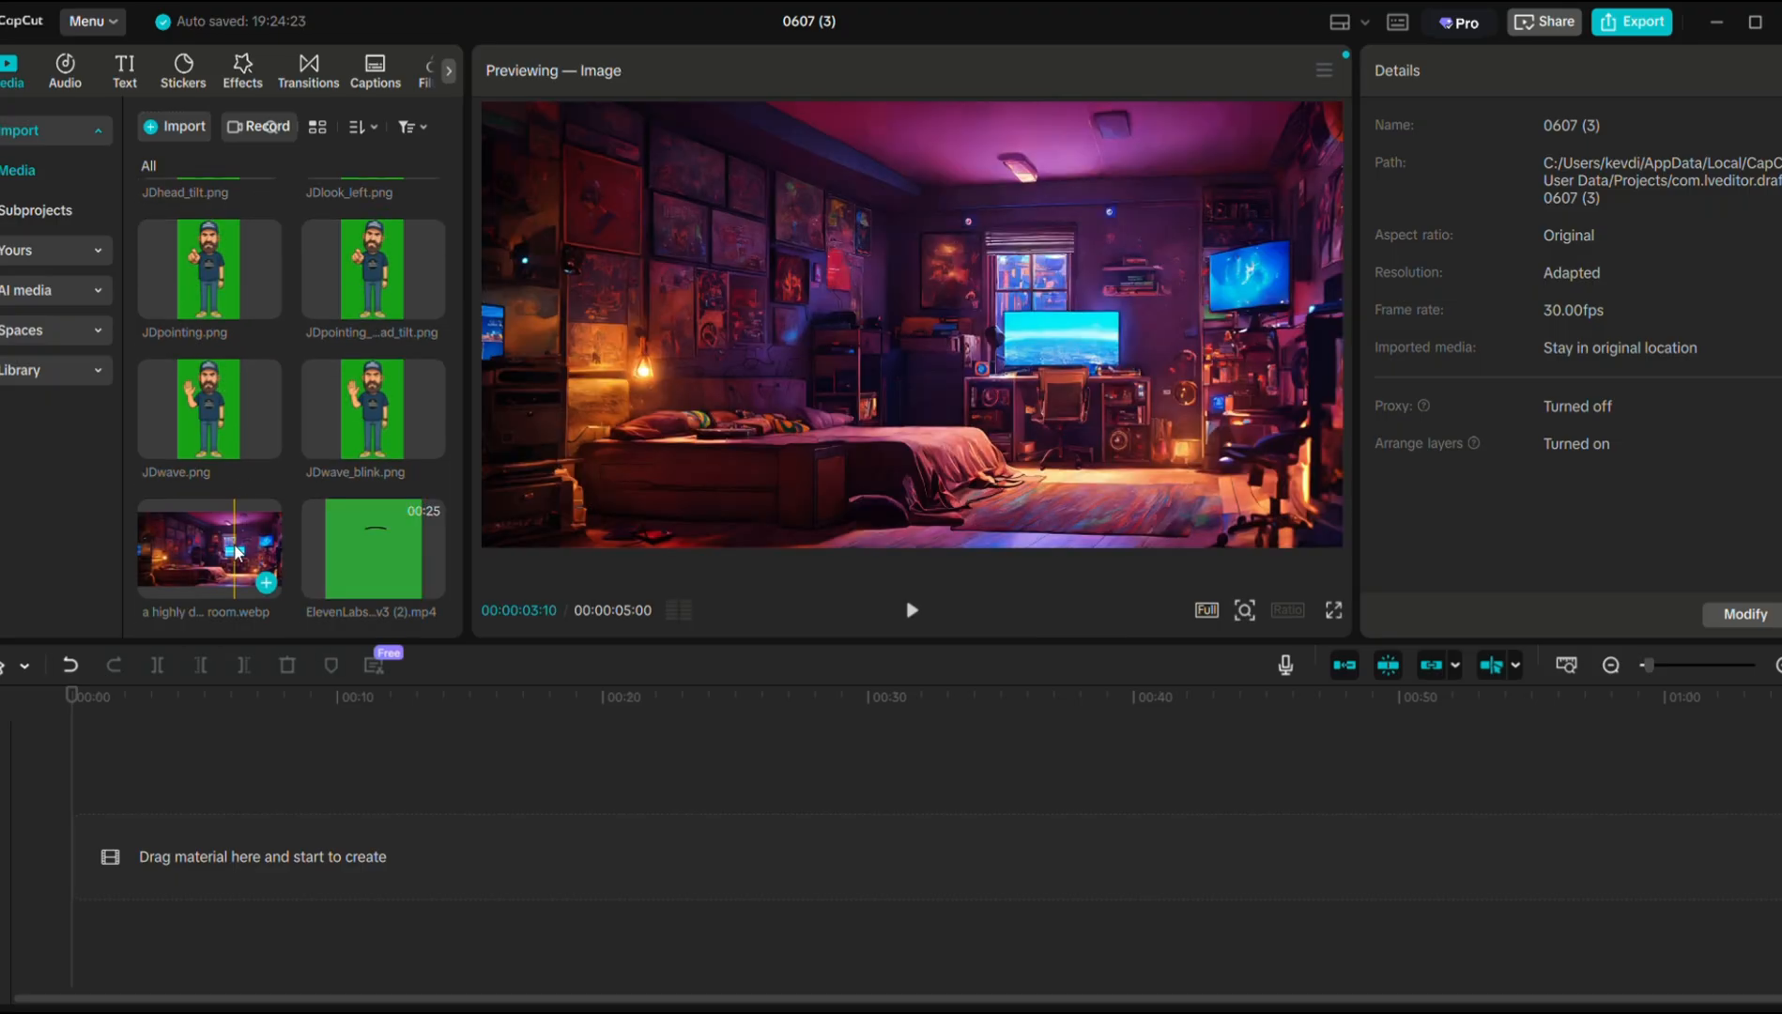
{"action": "left_click_drag", "start_coordinate": [247, 512], "coordinate": [186, 852]}
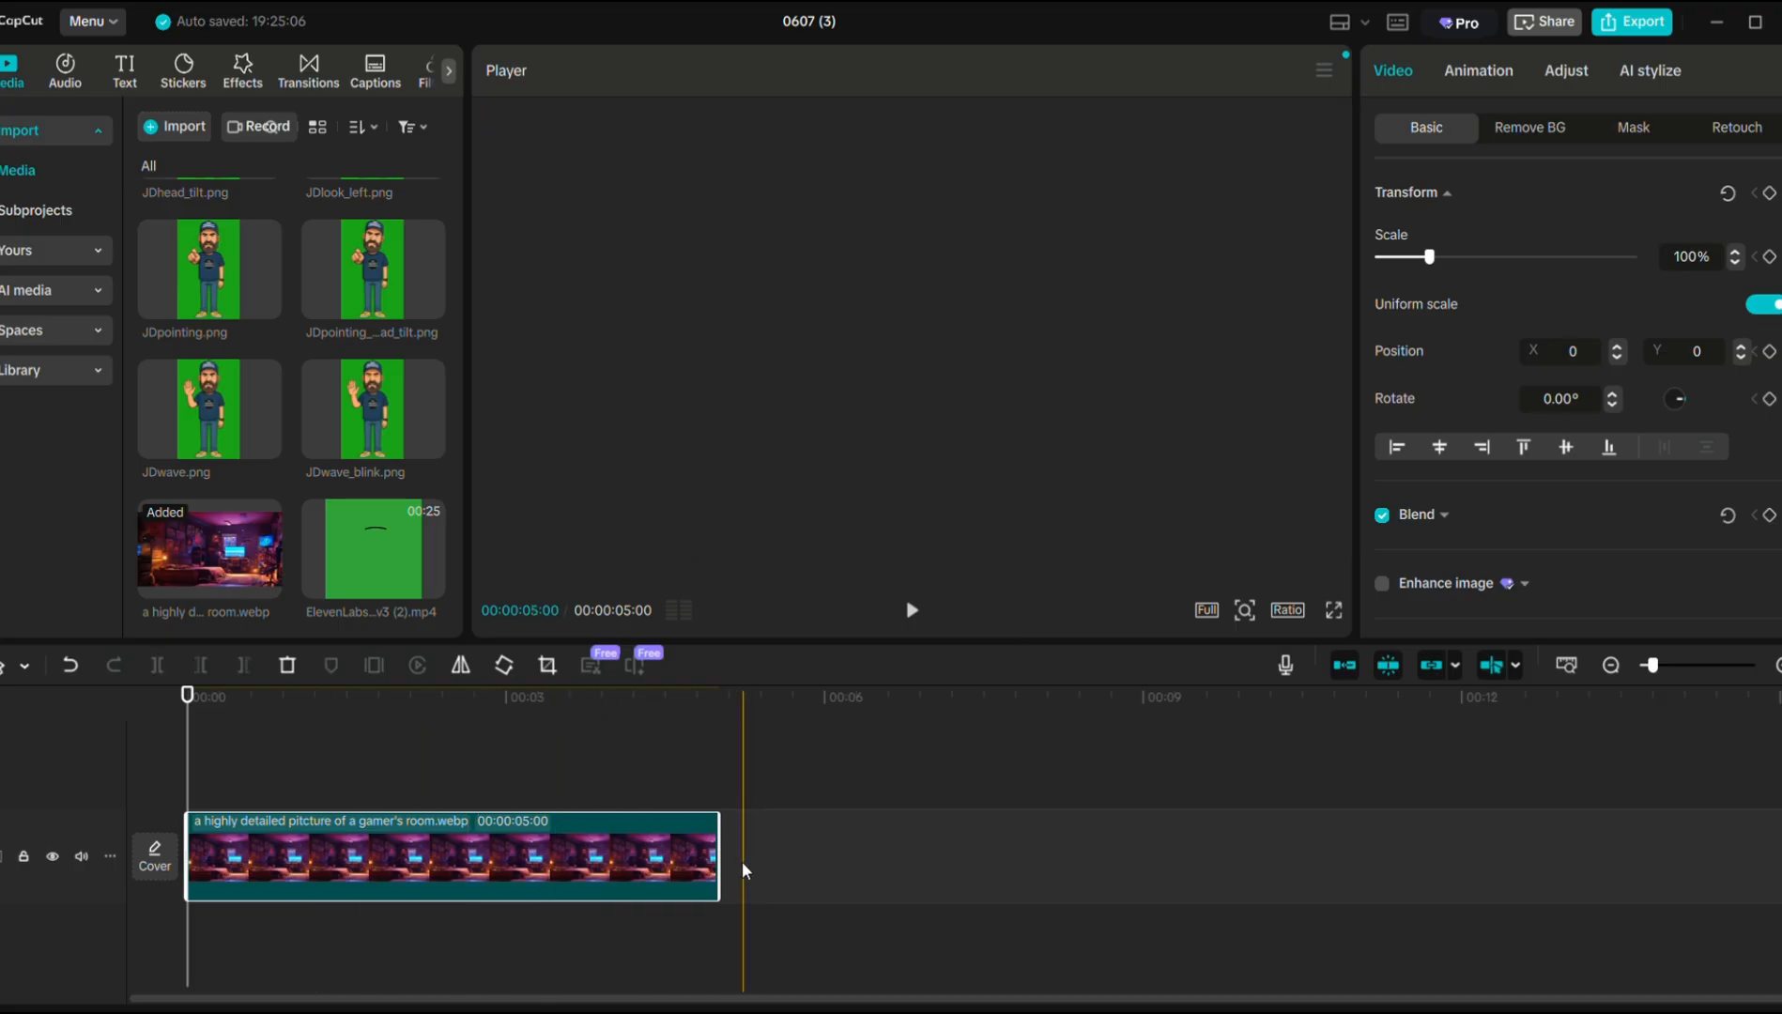
{"action": "left_click_drag", "start_coordinate": [721, 858], "coordinate": [1714, 862]}
{"action": "left_click", "coordinate": [1612, 666]}
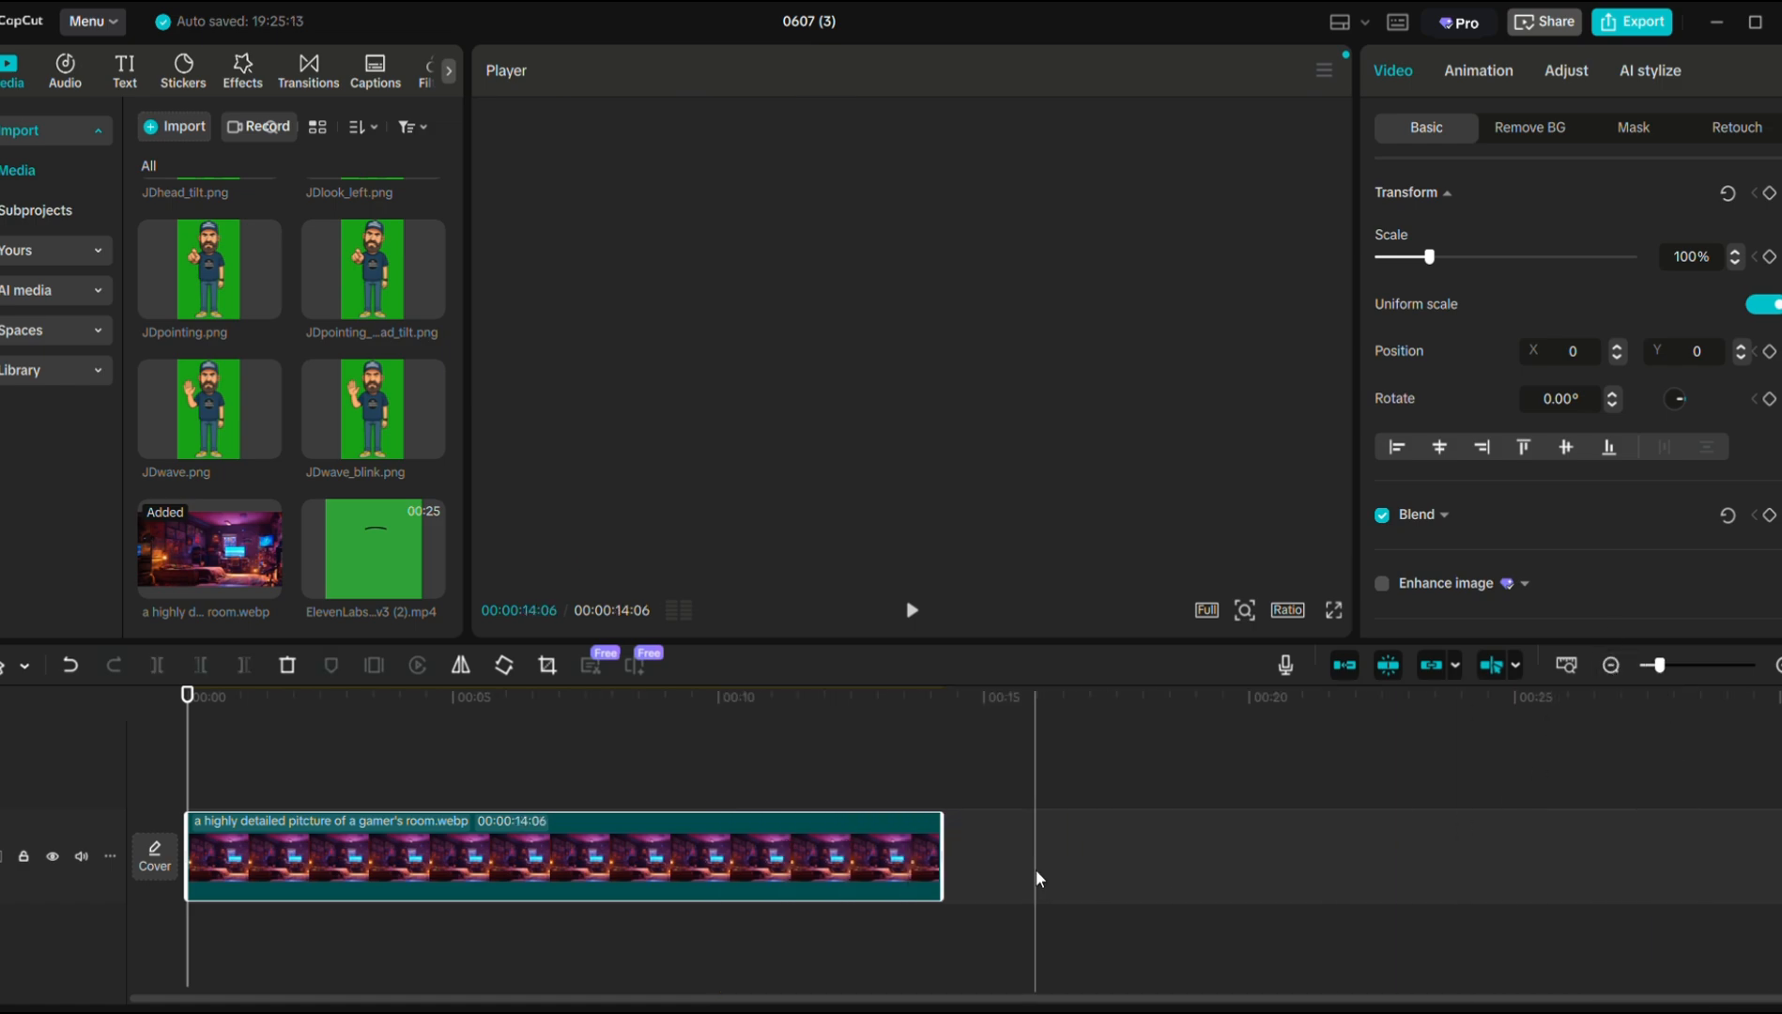
{"action": "left_click_drag", "start_coordinate": [946, 868], "coordinate": [1485, 846]}
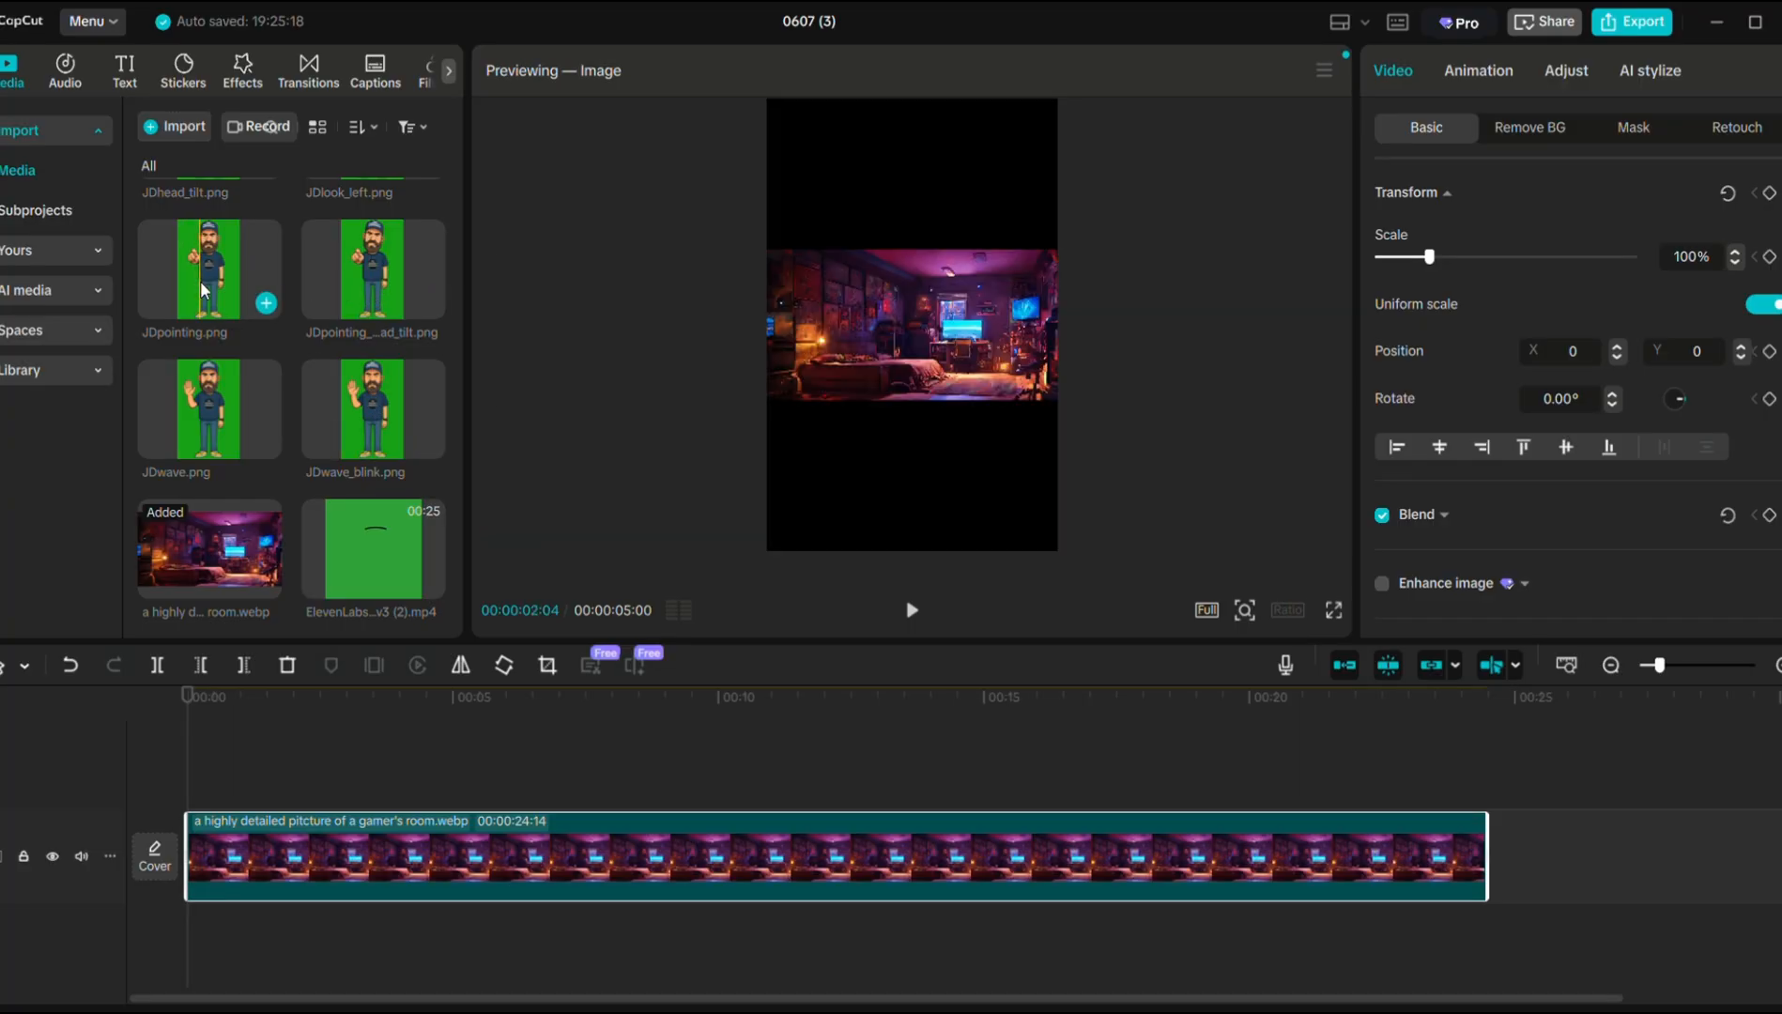
Add JDeyes_open_green.png above the room clip and shorten it to 4 seconds.
{"action": "scroll", "coordinate": [199, 272], "scroll_direction": "up", "scroll_amount": 2}
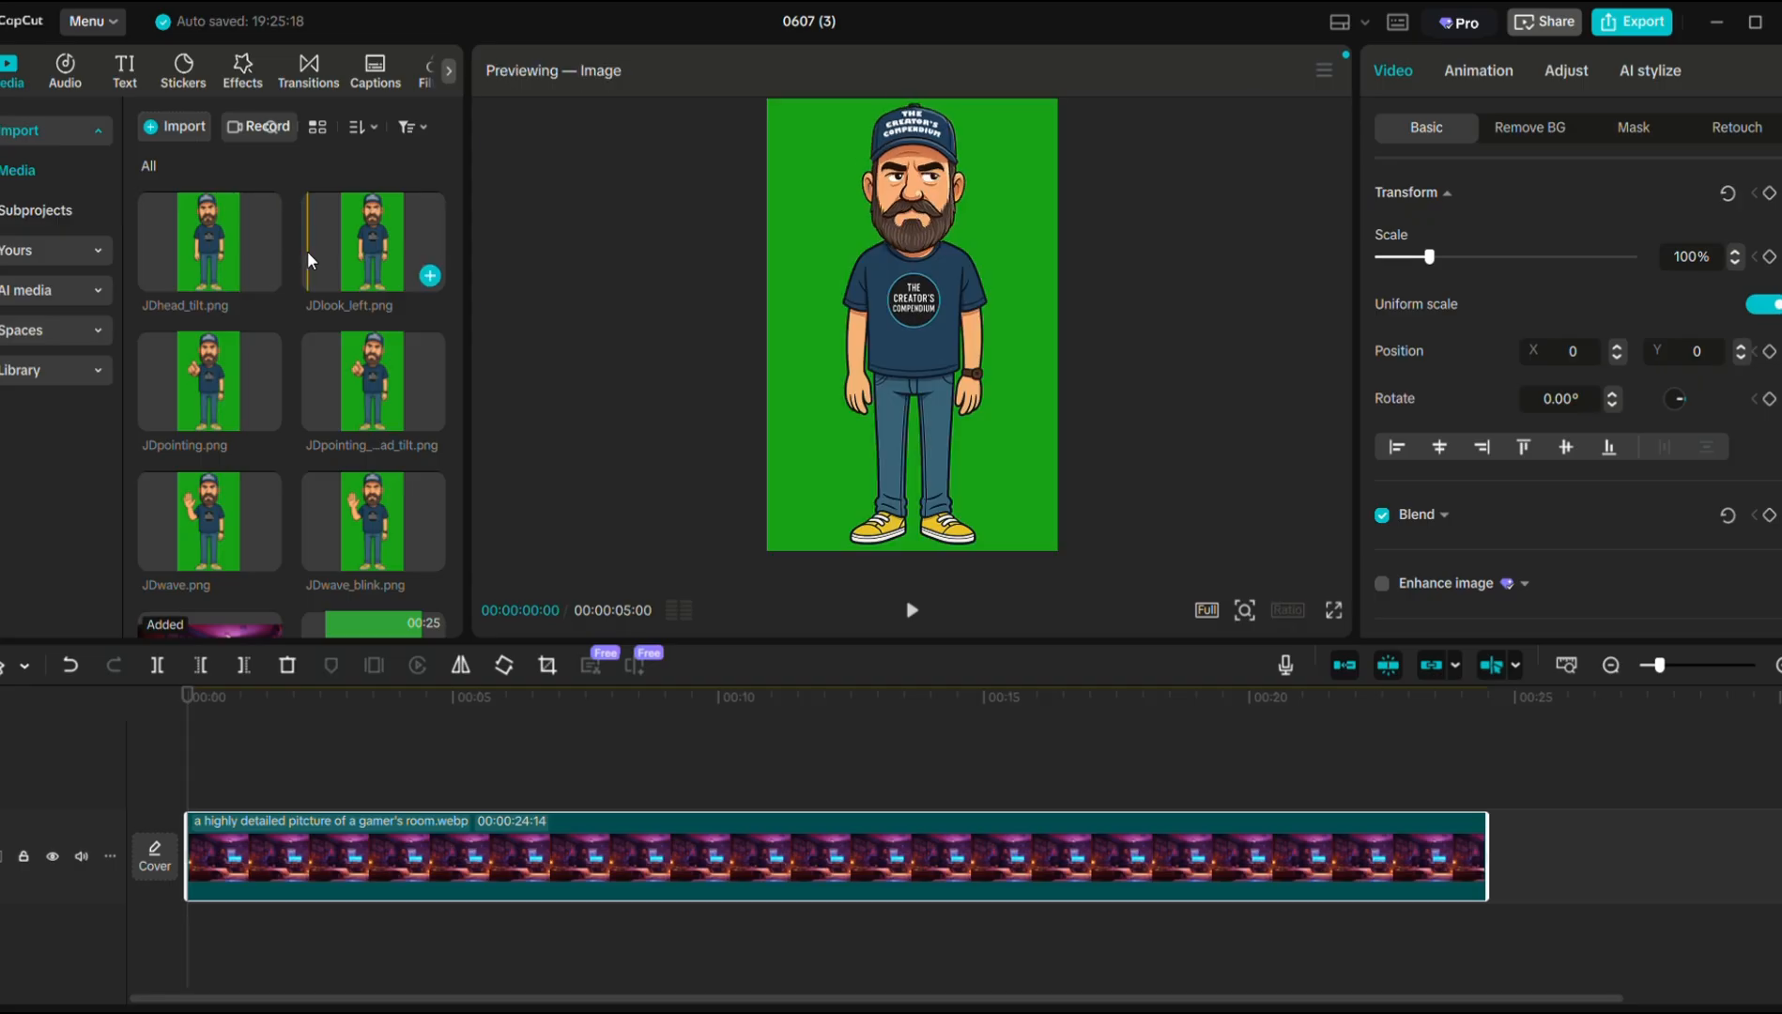
{"action": "scroll", "coordinate": [310, 260], "scroll_direction": "up", "scroll_amount": 2}
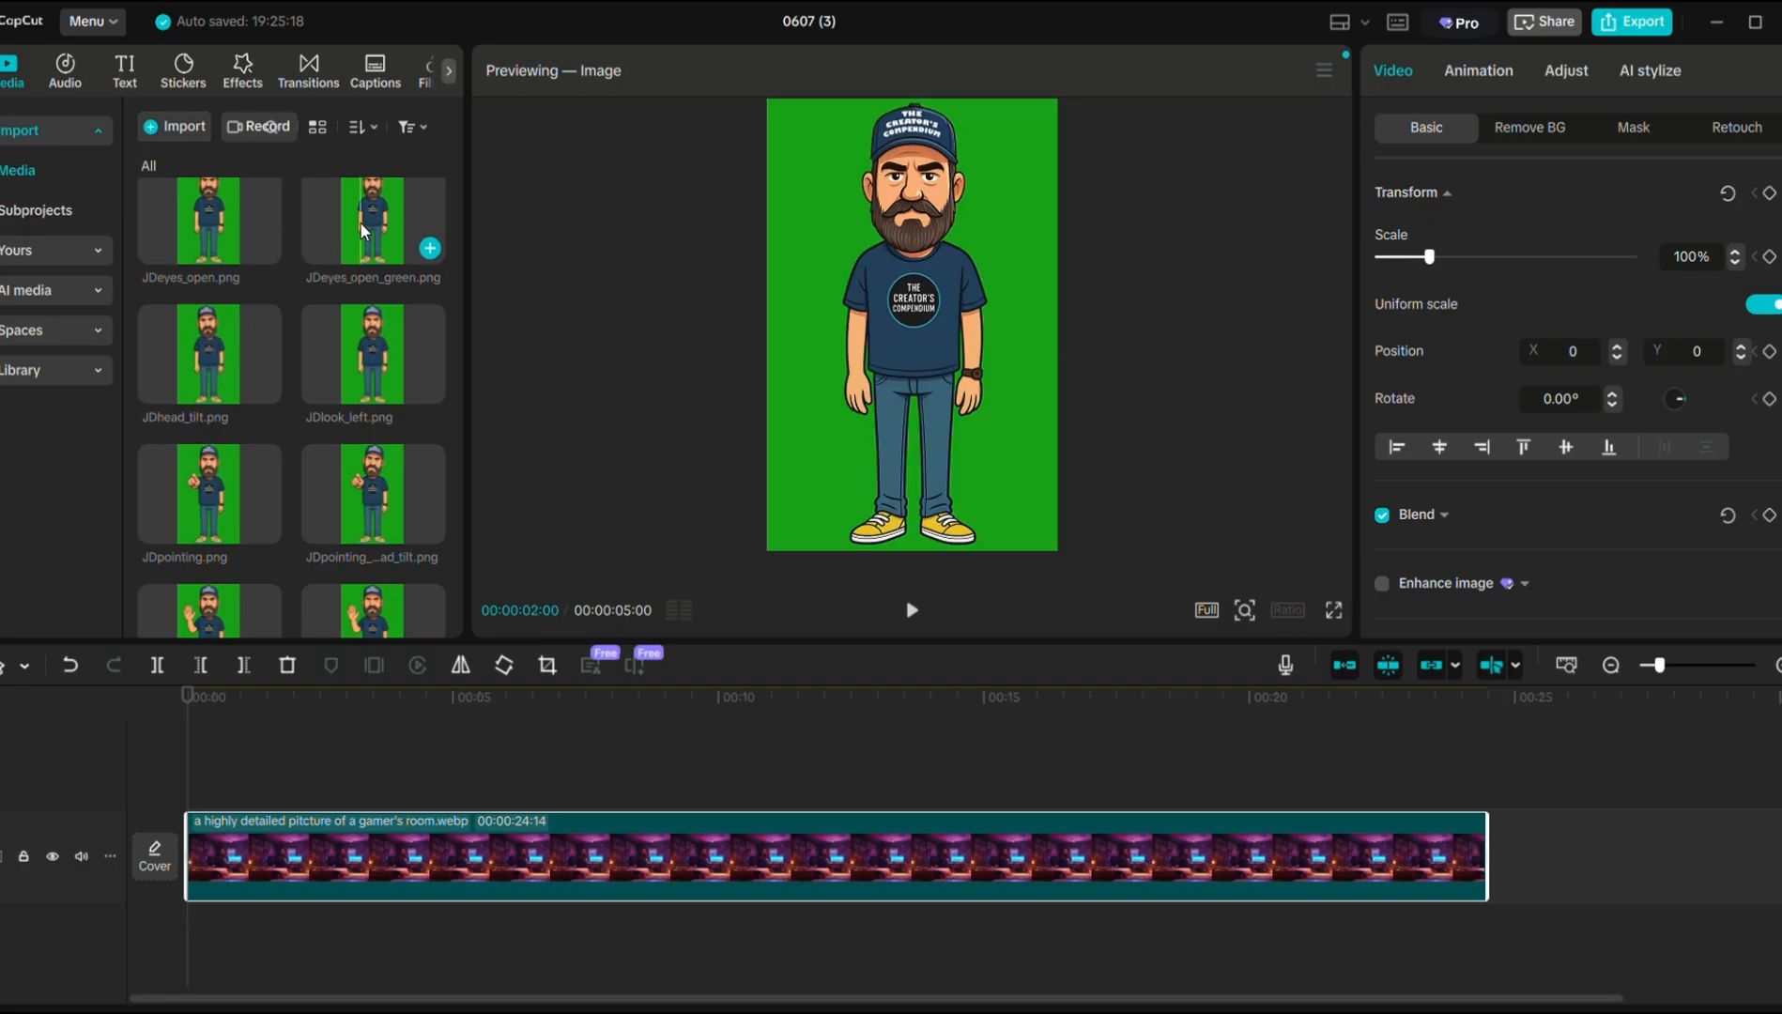
{"action": "left_click_drag", "start_coordinate": [376, 230], "coordinate": [199, 779]}
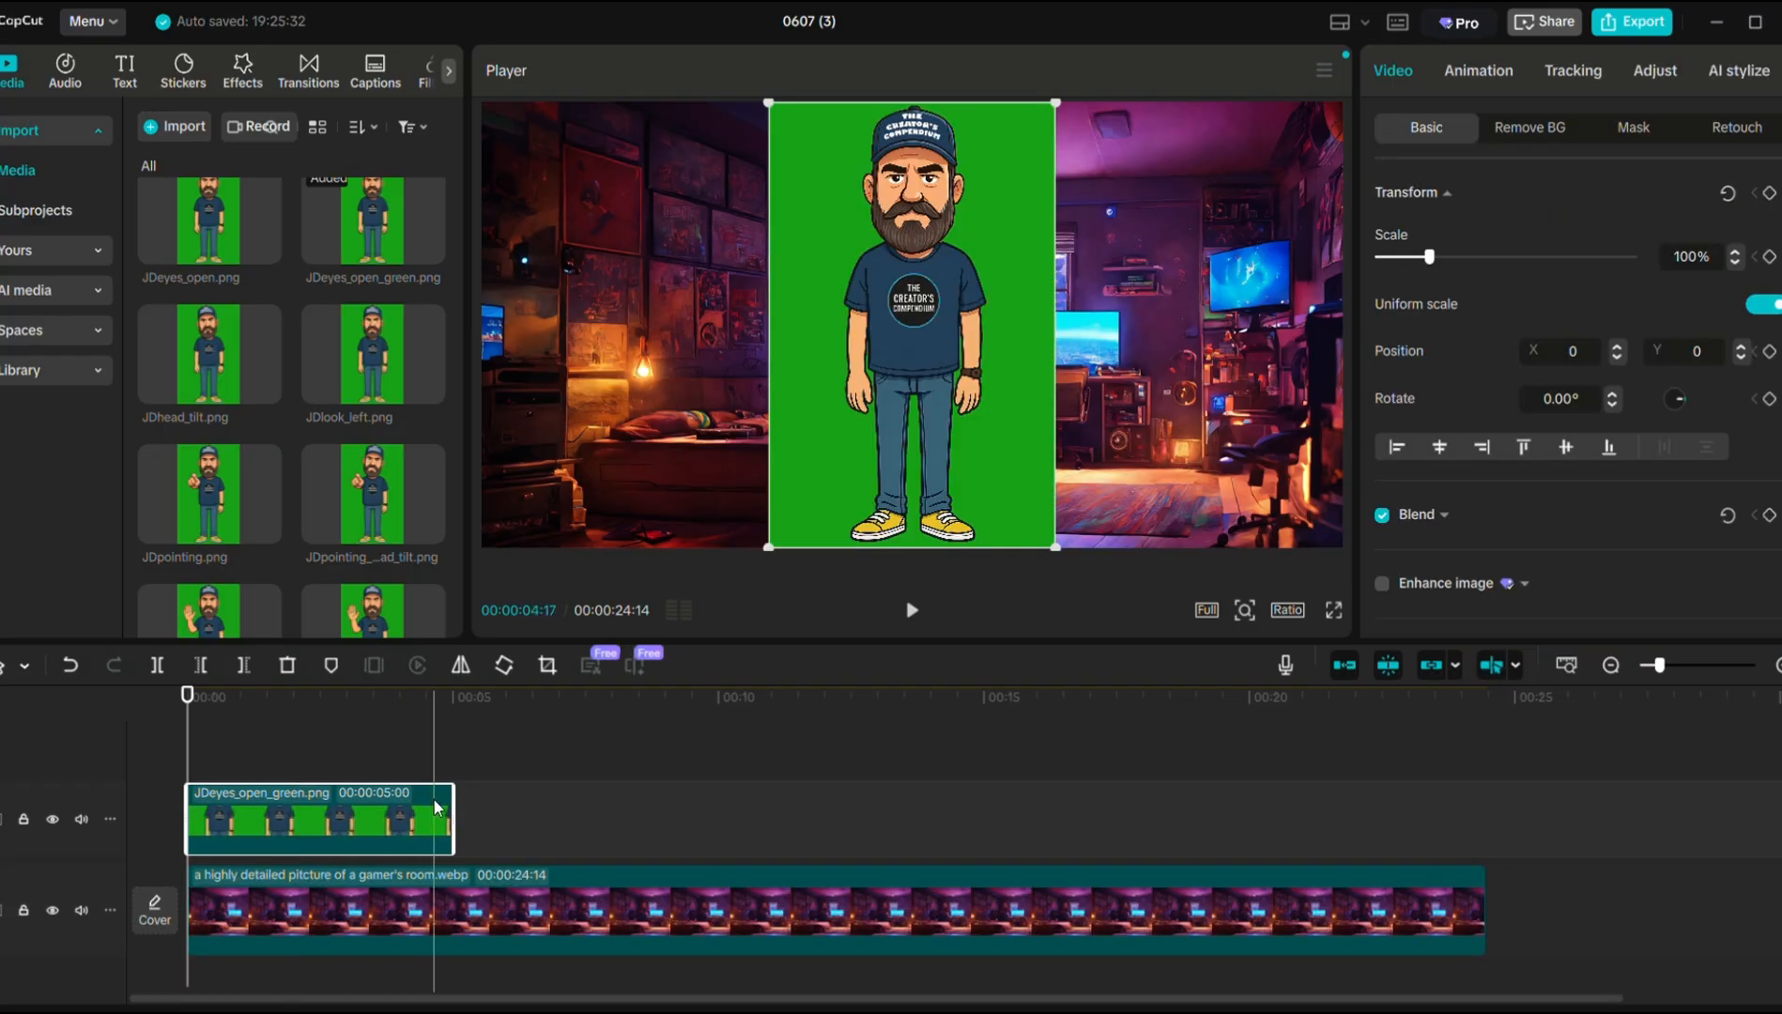
{"action": "left_click_drag", "start_coordinate": [448, 804], "coordinate": [404, 804]}
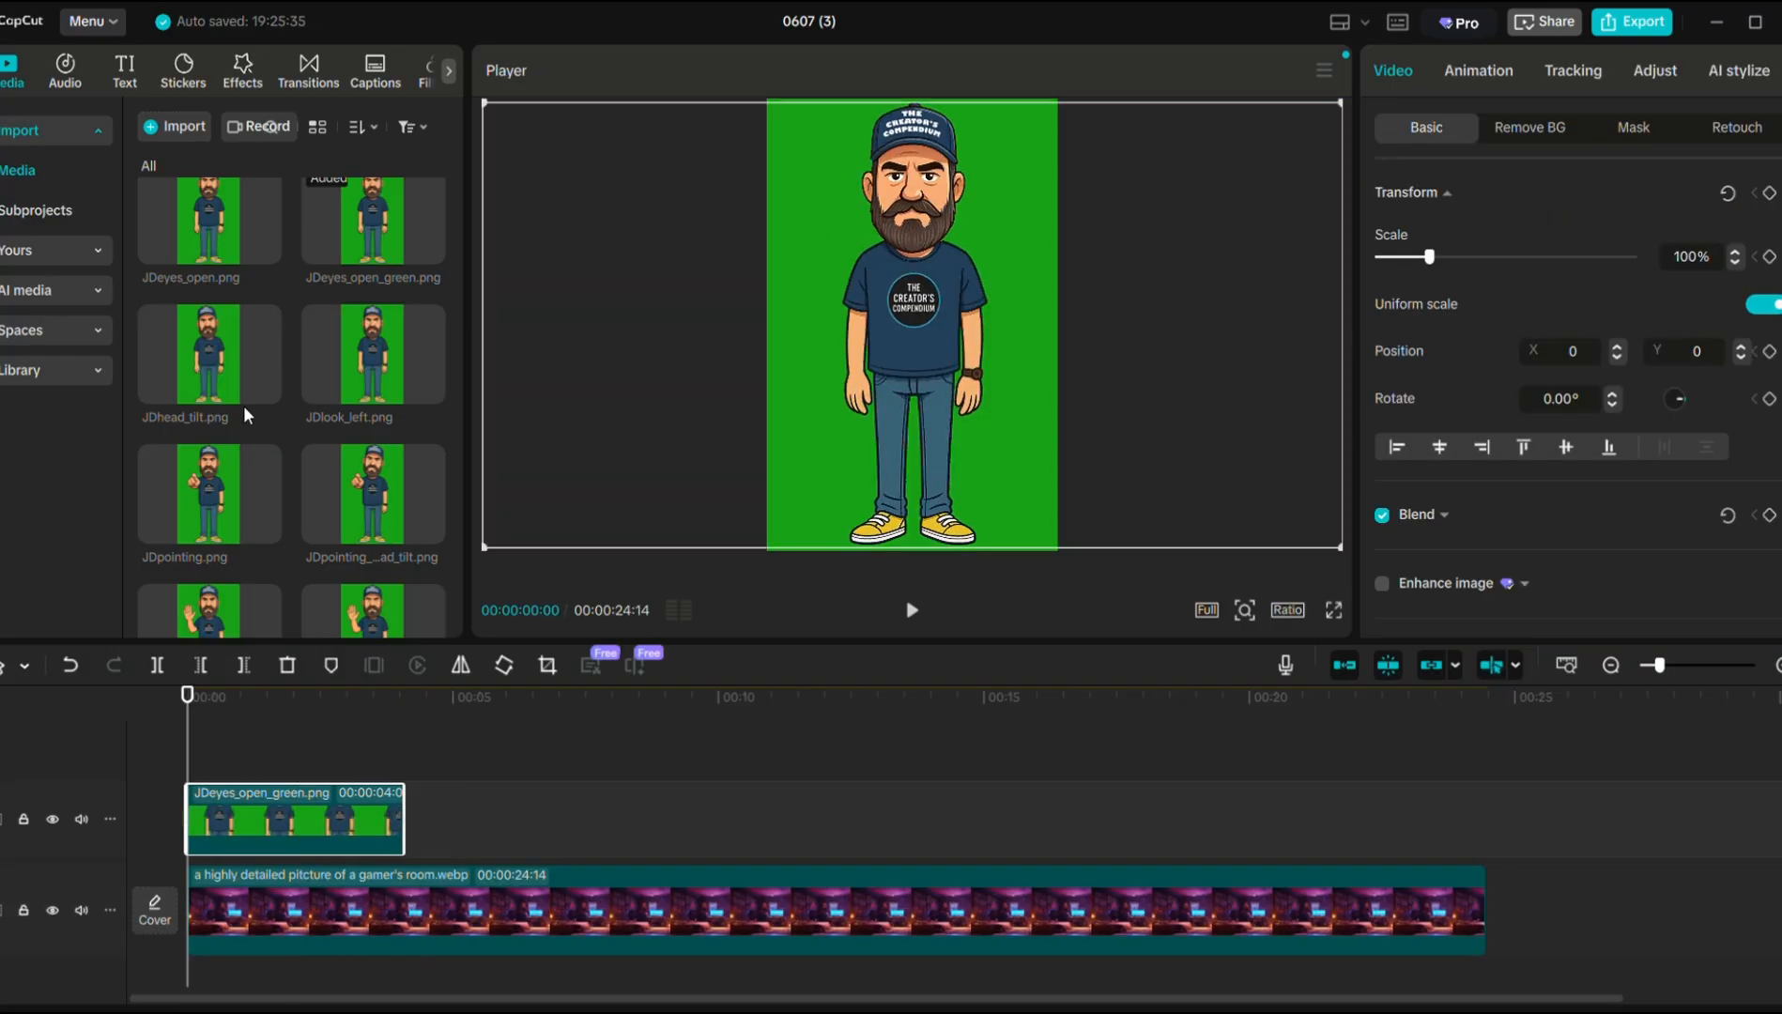
Add several more character pose images in sequence on the overlay track, trimming each.
{"action": "scroll", "coordinate": [210, 239], "scroll_direction": "up", "scroll_amount": 2}
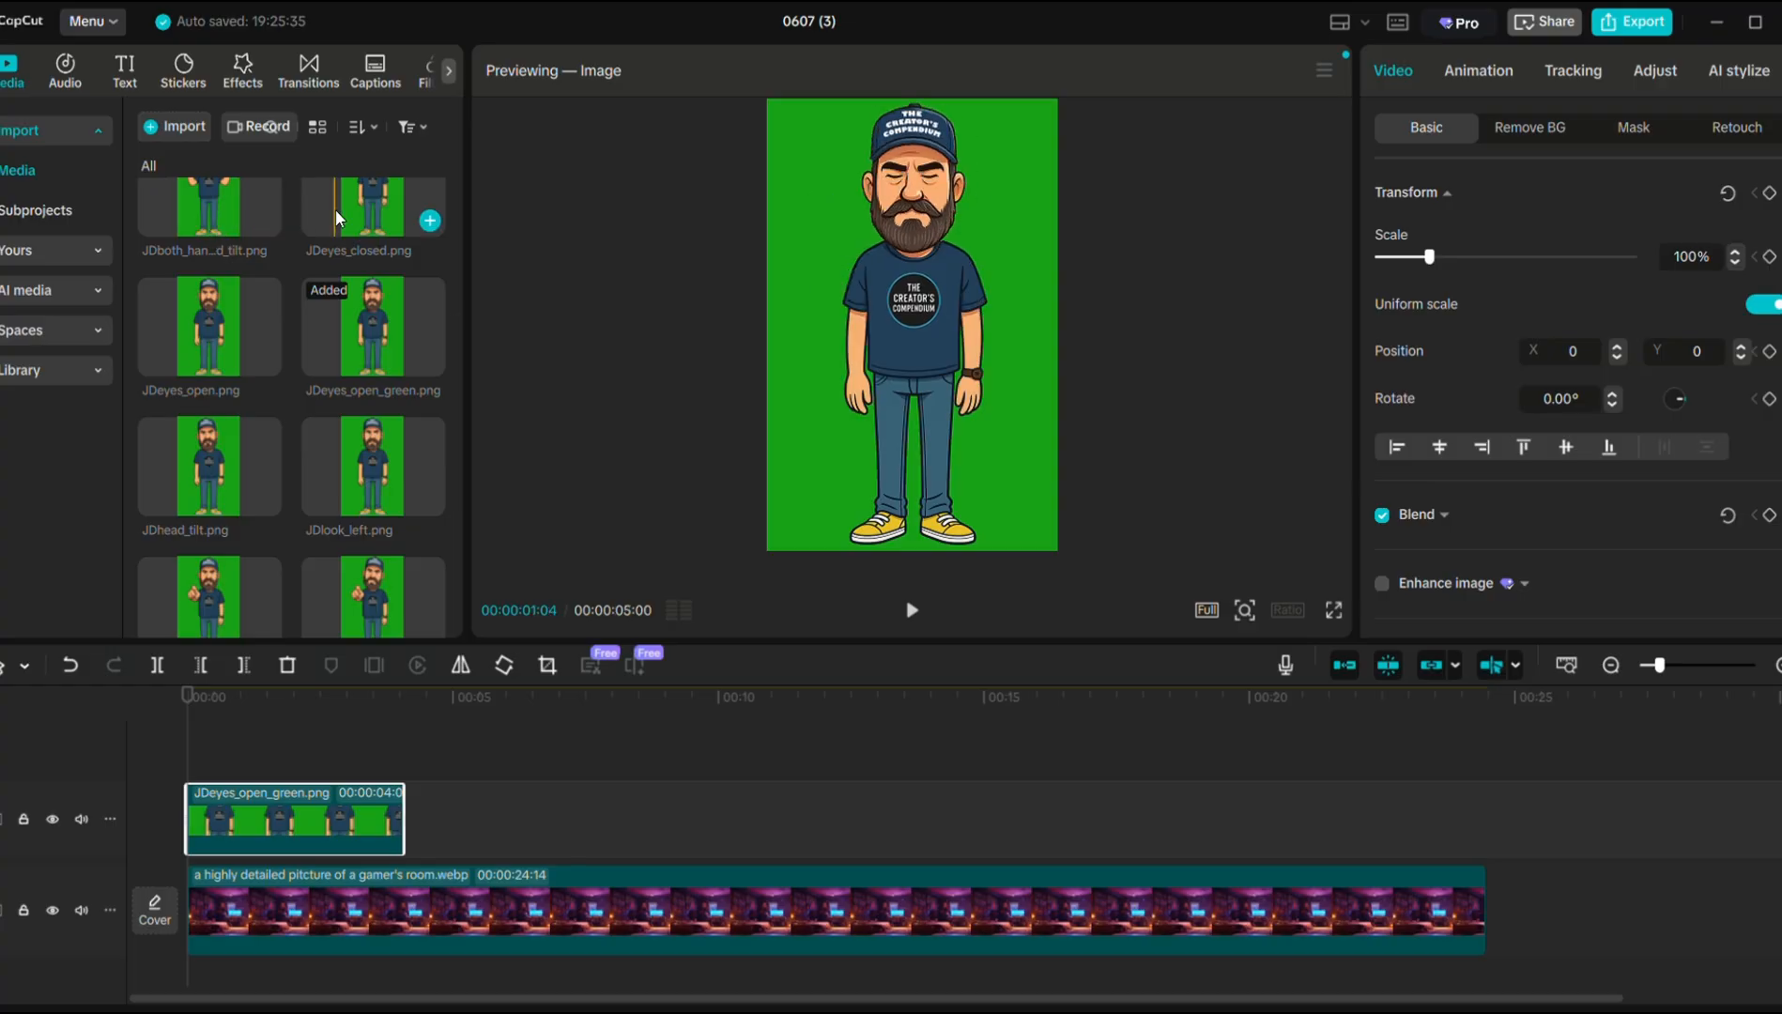
{"action": "left_click_drag", "start_coordinate": [358, 220], "coordinate": [415, 821]}
{"action": "left_click_drag", "start_coordinate": [668, 821], "coordinate": [420, 824]}
{"action": "scroll", "coordinate": [395, 279], "scroll_direction": "up", "scroll_amount": 1}
{"action": "left_click_drag", "start_coordinate": [380, 438], "coordinate": [451, 821]}
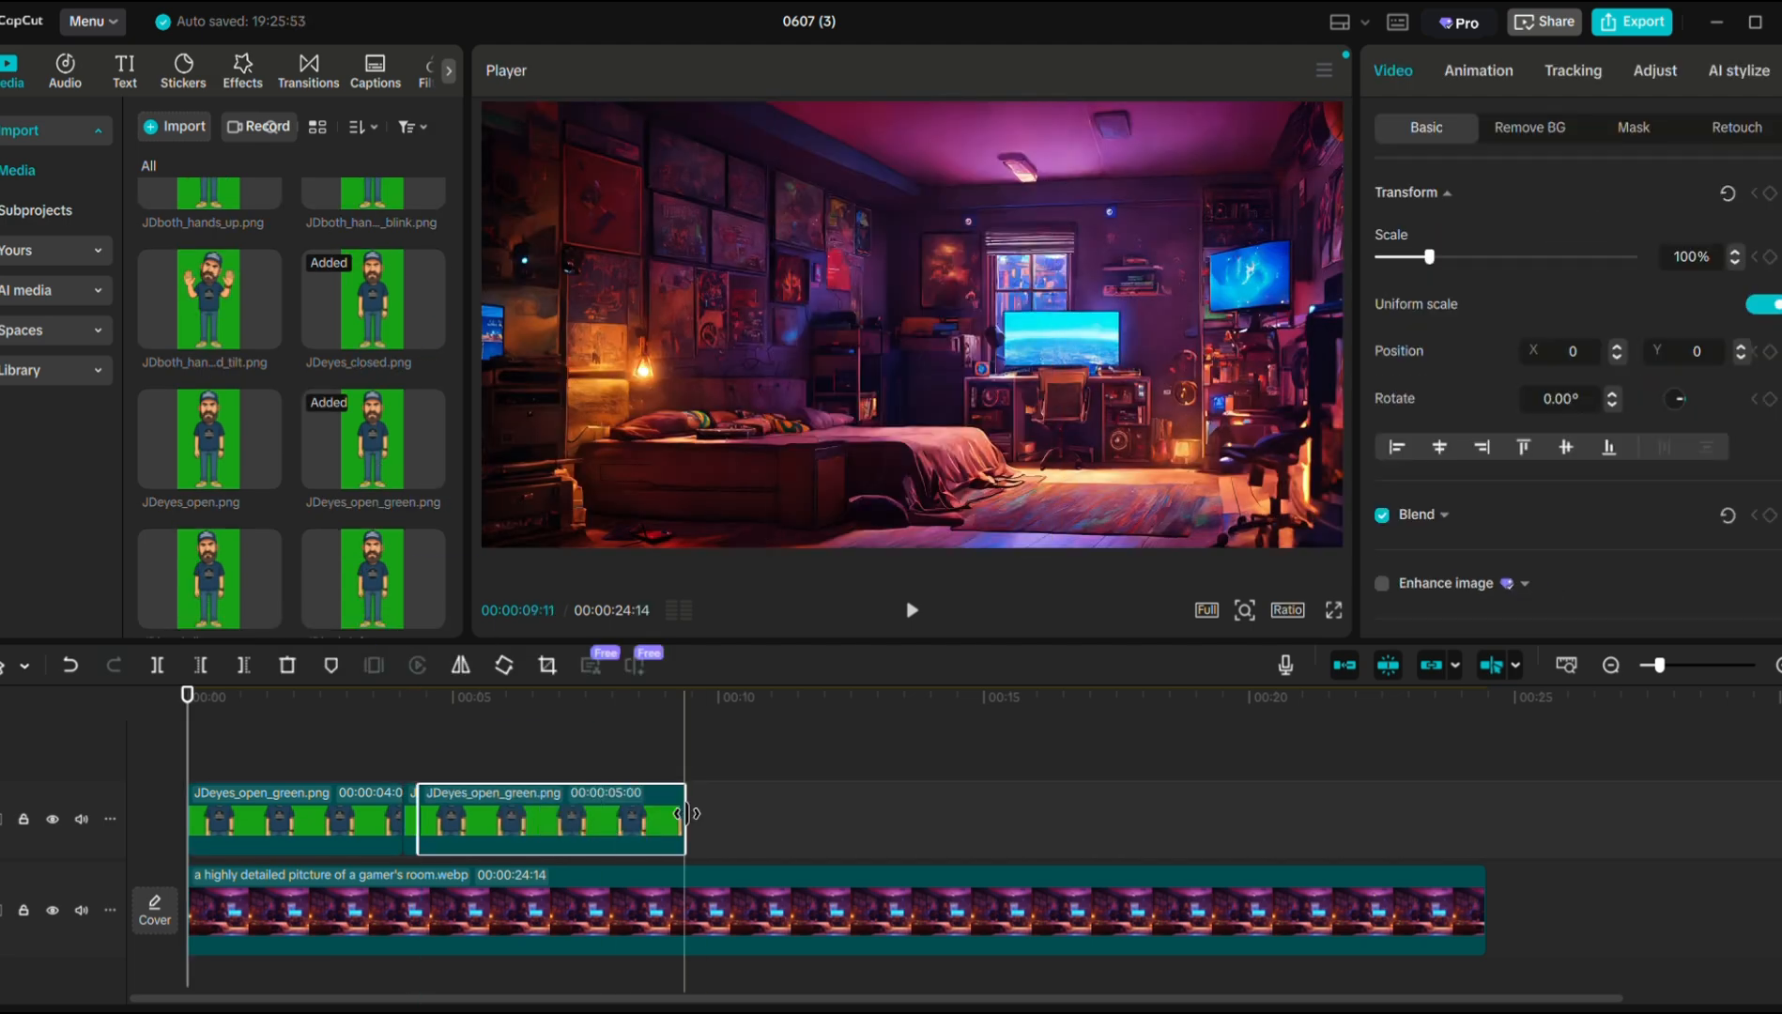
{"action": "left_click_drag", "start_coordinate": [683, 822], "coordinate": [517, 821]}
{"action": "scroll", "coordinate": [207, 325], "scroll_direction": "up", "scroll_amount": 2}
{"action": "left_click_drag", "start_coordinate": [208, 235], "coordinate": [564, 822]}
{"action": "scroll", "coordinate": [331, 574], "scroll_direction": "down", "scroll_amount": 2}
{"action": "scroll", "coordinate": [331, 575], "scroll_direction": "down", "scroll_amount": 3}
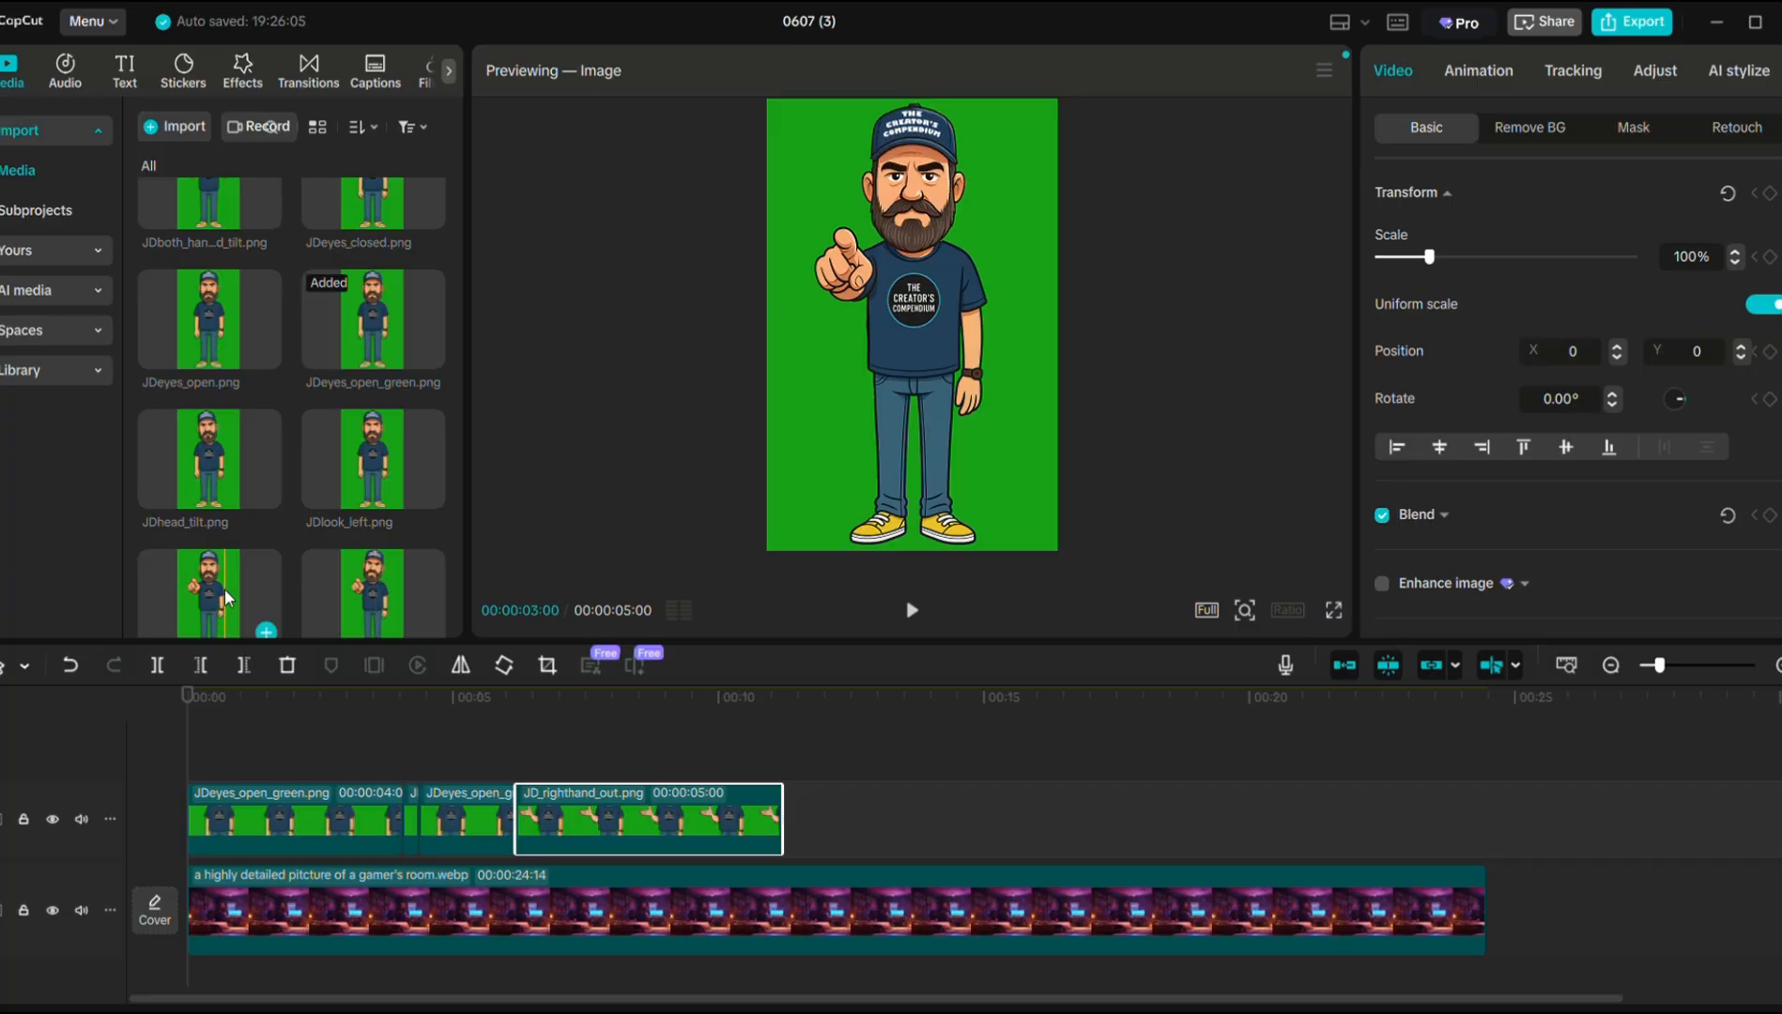
{"action": "left_click_drag", "start_coordinate": [225, 319], "coordinate": [792, 819]}
Append JDeyes_open, JDpointing, JDpointing_head_tilt, JDboth_hands_up and JDlook_left, trimmed to the background.
{"action": "left_click_drag", "start_coordinate": [209, 592], "coordinate": [901, 820]}
{"action": "left_click_drag", "start_coordinate": [1146, 816], "coordinate": [1082, 814]}
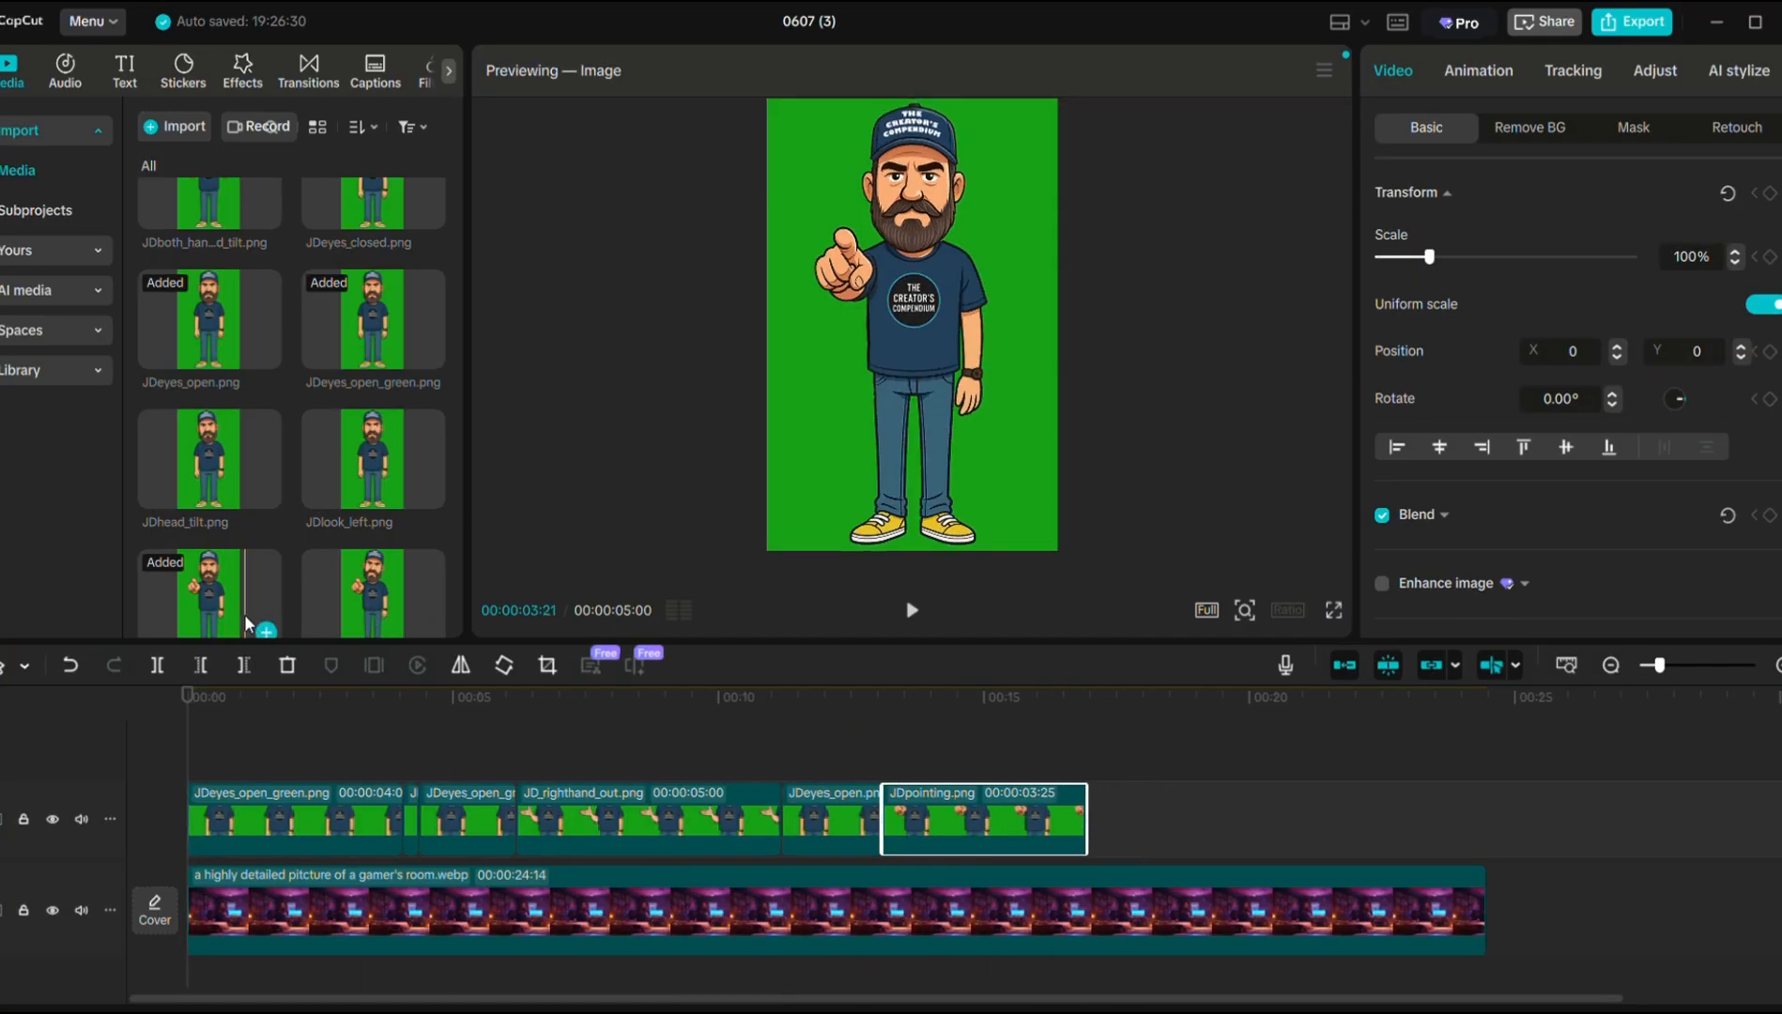
{"action": "left_click_drag", "start_coordinate": [373, 601], "coordinate": [1233, 819]}
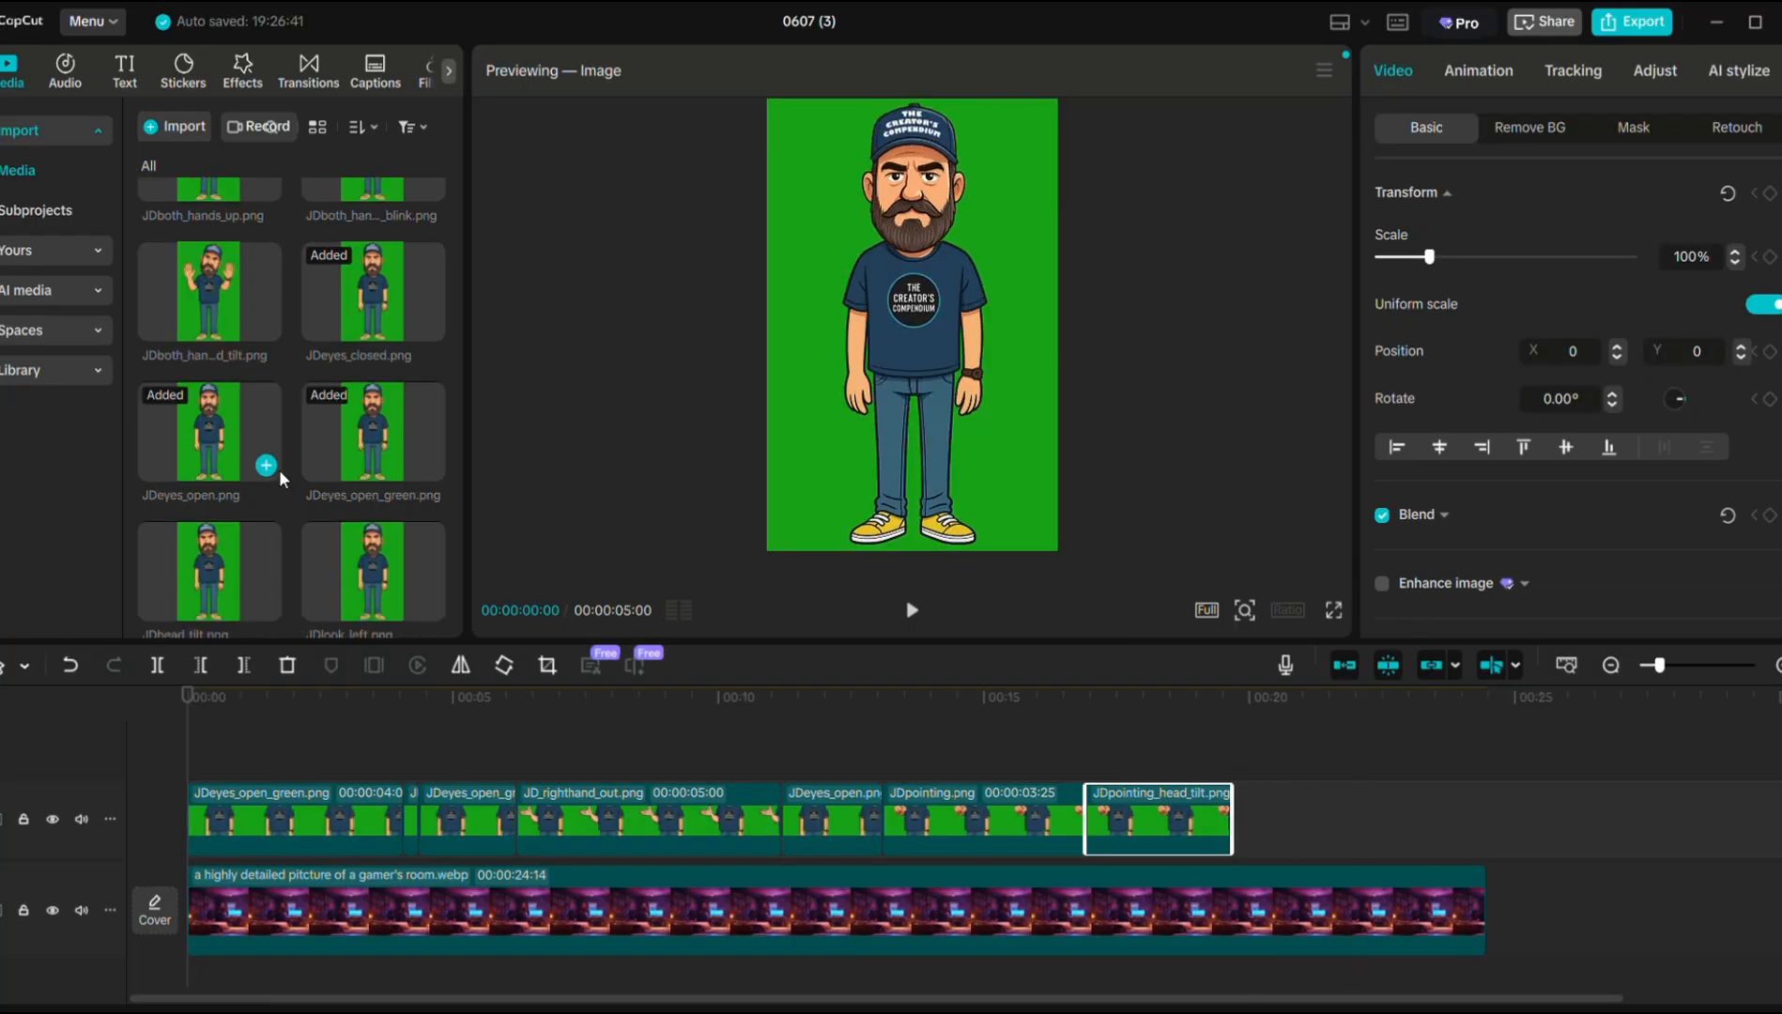
{"action": "scroll", "coordinate": [267, 376], "scroll_direction": "up", "scroll_amount": 3}
{"action": "left_click_drag", "start_coordinate": [223, 392], "coordinate": [1258, 819]}
{"action": "left_click_drag", "start_coordinate": [1498, 819], "coordinate": [1336, 819]}
{"action": "scroll", "coordinate": [380, 438], "scroll_direction": "down", "scroll_amount": 3}
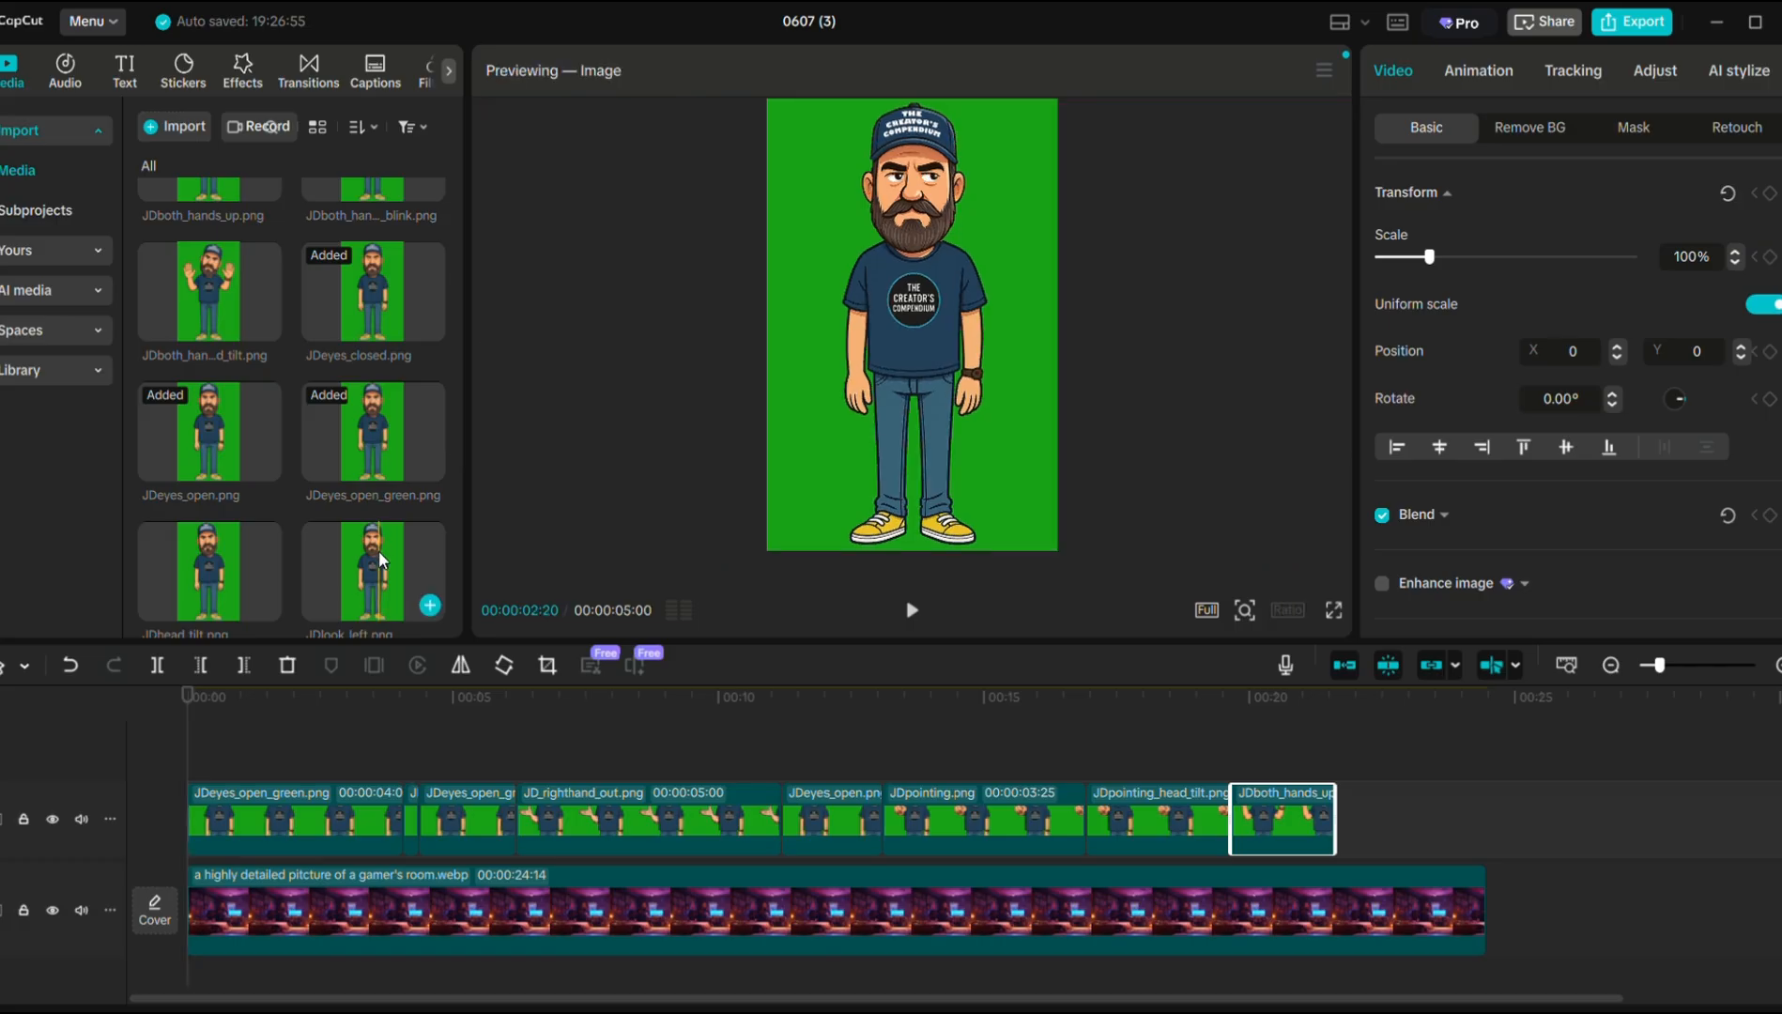
{"action": "left_click_drag", "start_coordinate": [380, 570], "coordinate": [1351, 819]}
{"action": "left_click_drag", "start_coordinate": [1600, 818], "coordinate": [1488, 818]}
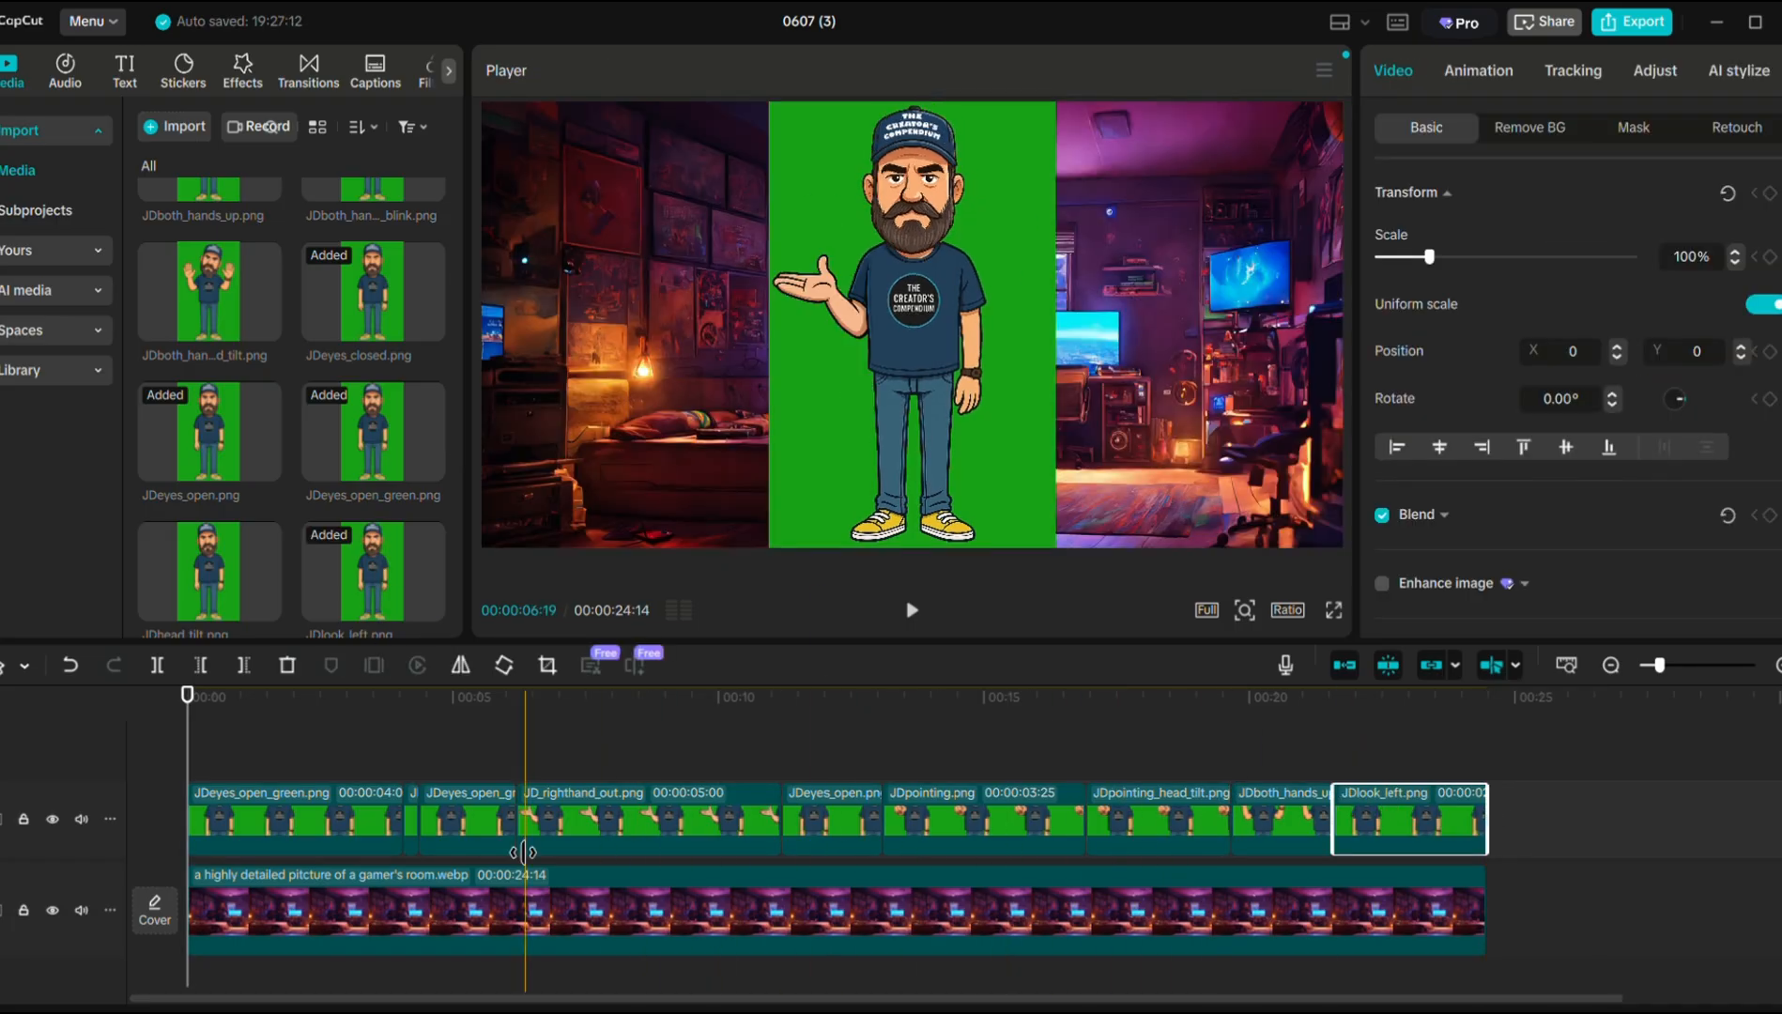
Select the first six character clips together.
{"action": "left_click", "coordinate": [310, 815]}
{"action": "scroll", "coordinate": [418, 803], "scroll_direction": "up", "scroll_amount": 3}
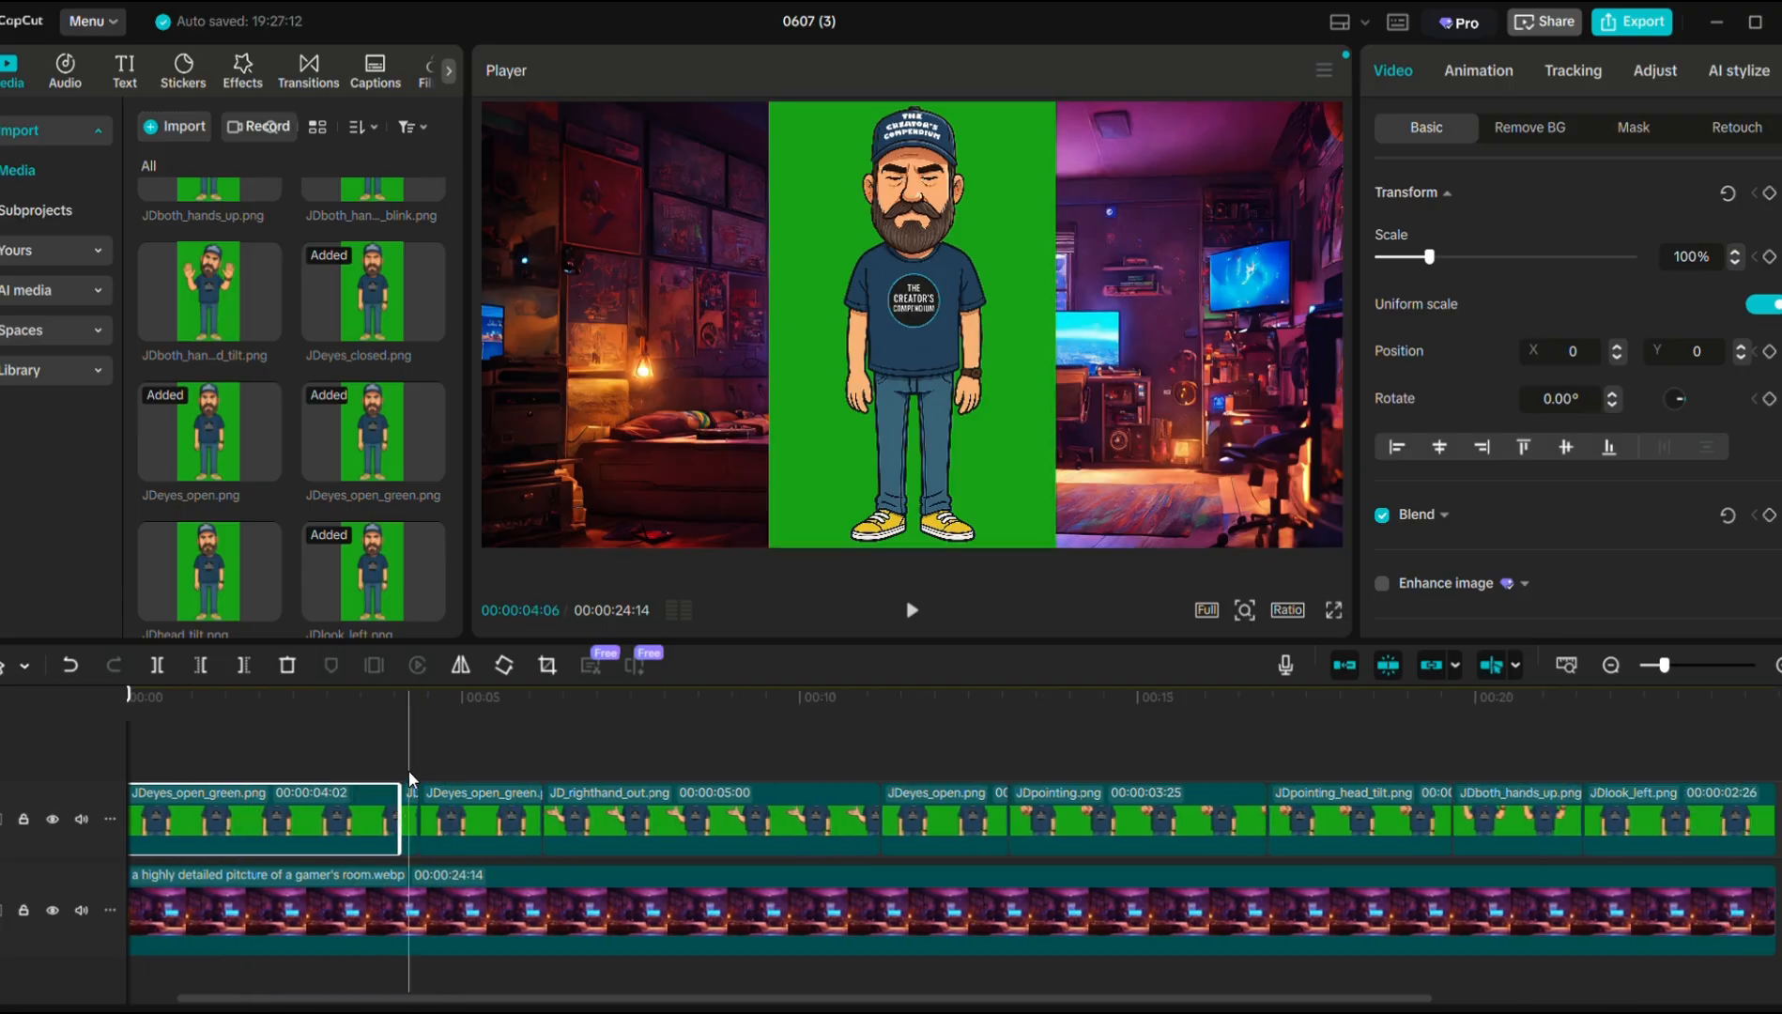
{"action": "left_click", "coordinate": [408, 771]}
{"action": "left_click_drag", "start_coordinate": [233, 755], "coordinate": [1142, 826]}
Merge the six selected clips into a compound clip and chroma-key out its green backdrop.
{"action": "right_click", "coordinate": [1141, 826]}
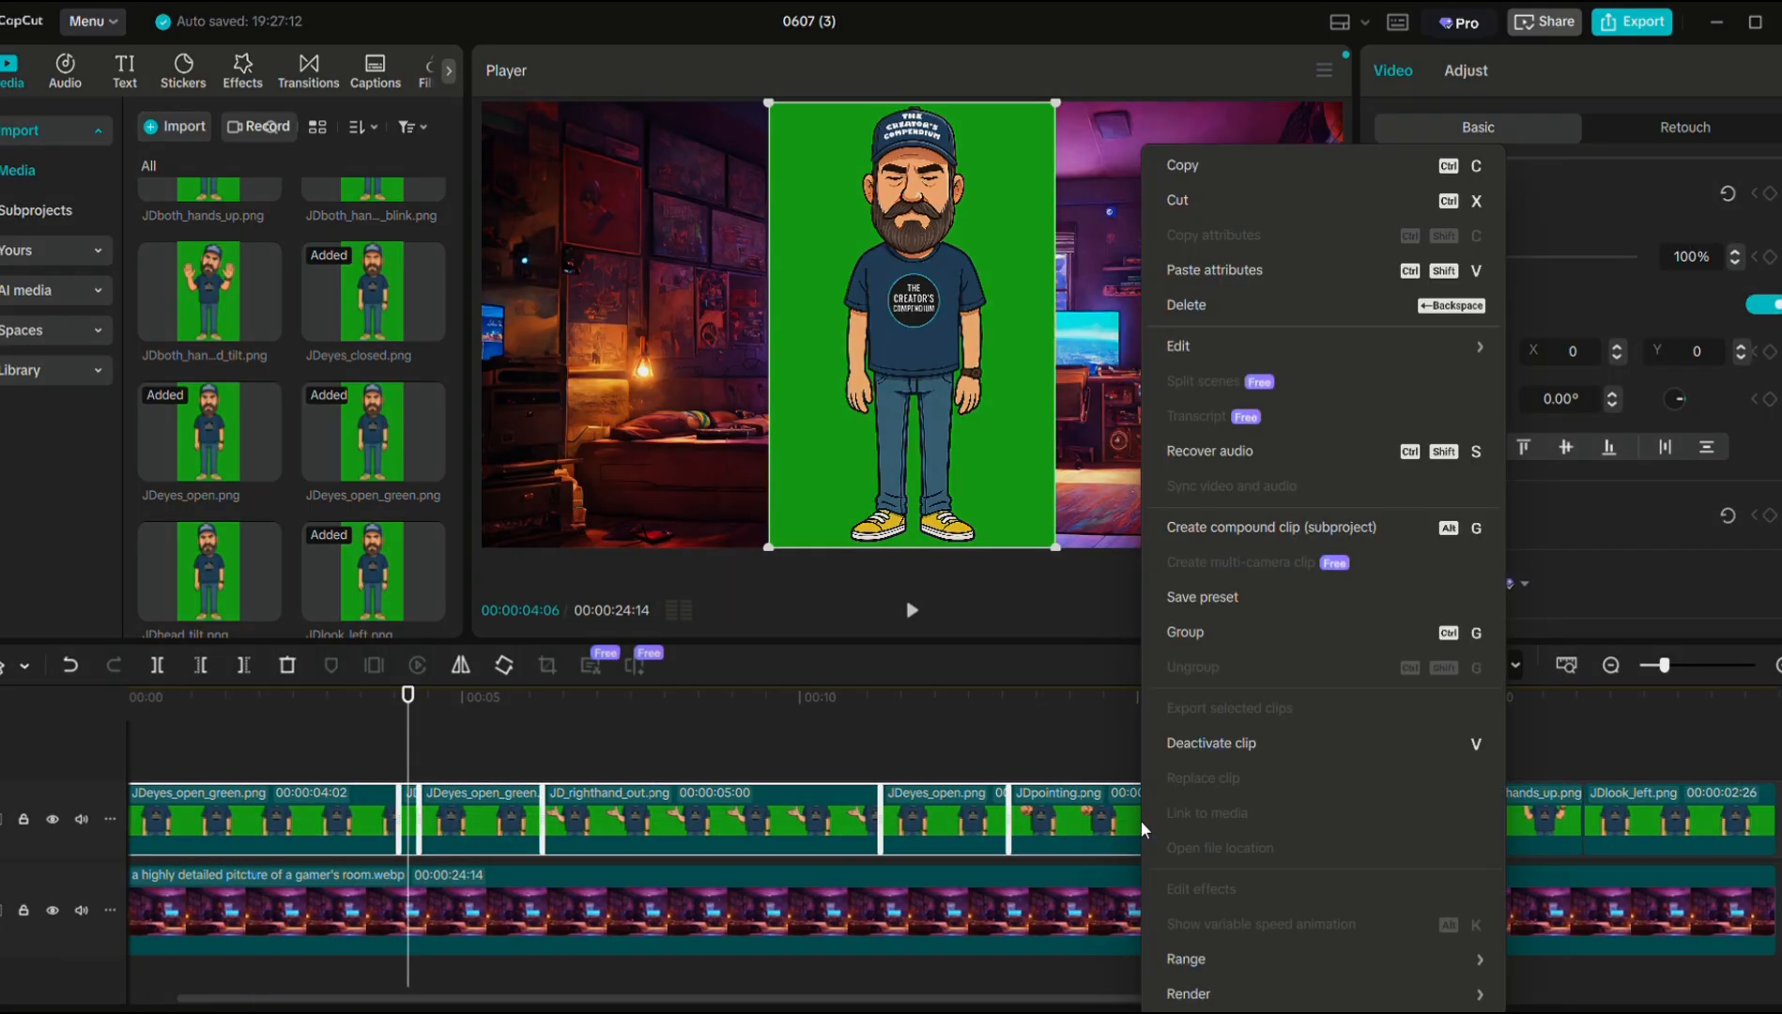
{"action": "left_click", "coordinate": [1241, 525]}
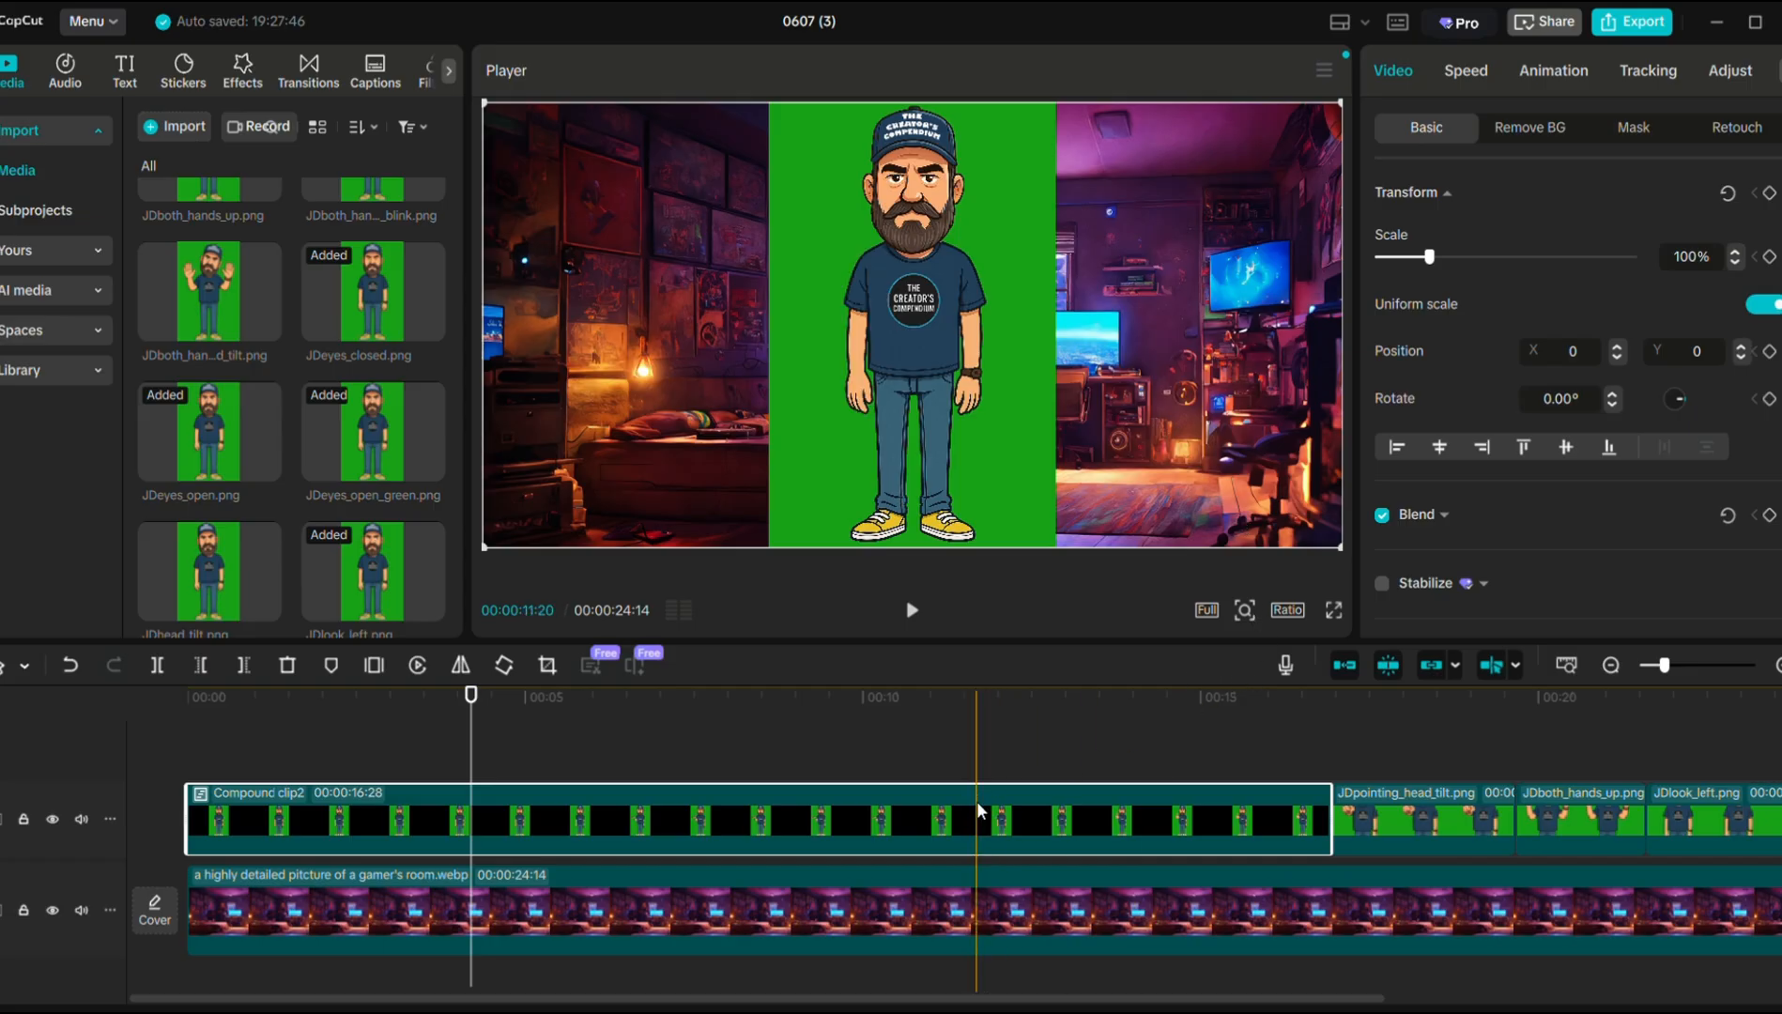
{"action": "left_click", "coordinate": [1515, 130]}
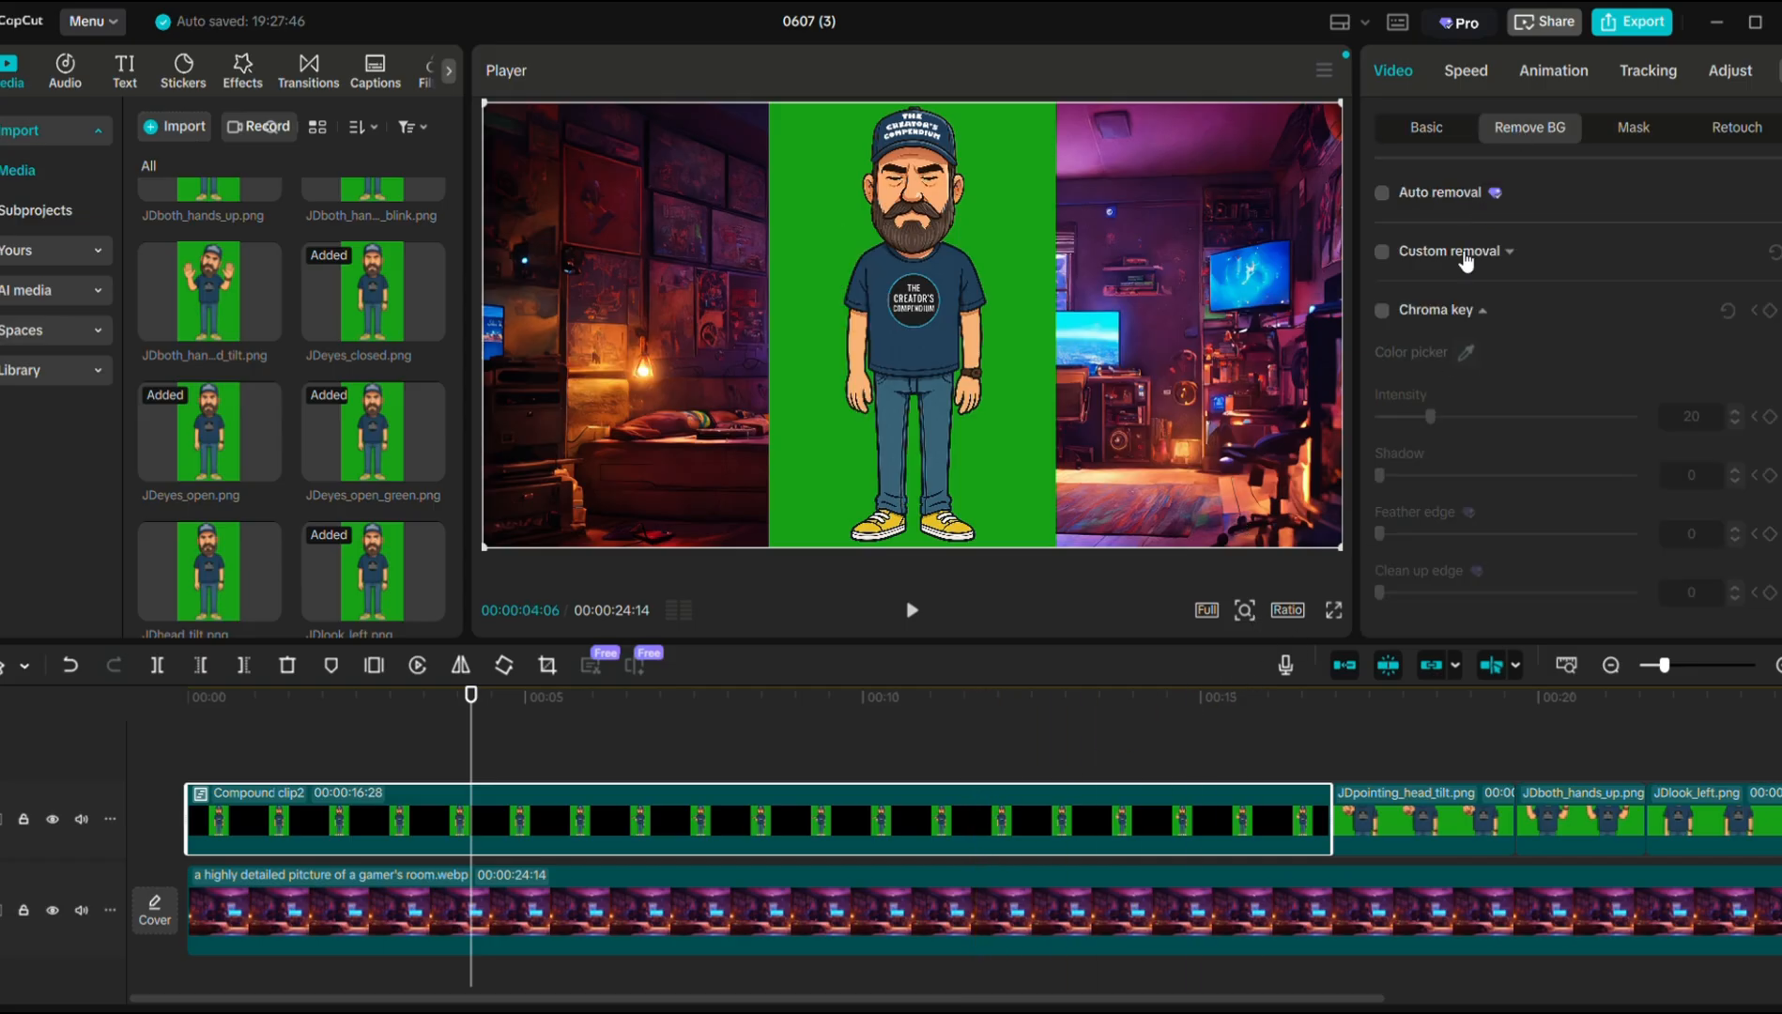
{"action": "left_click", "coordinate": [1381, 312]}
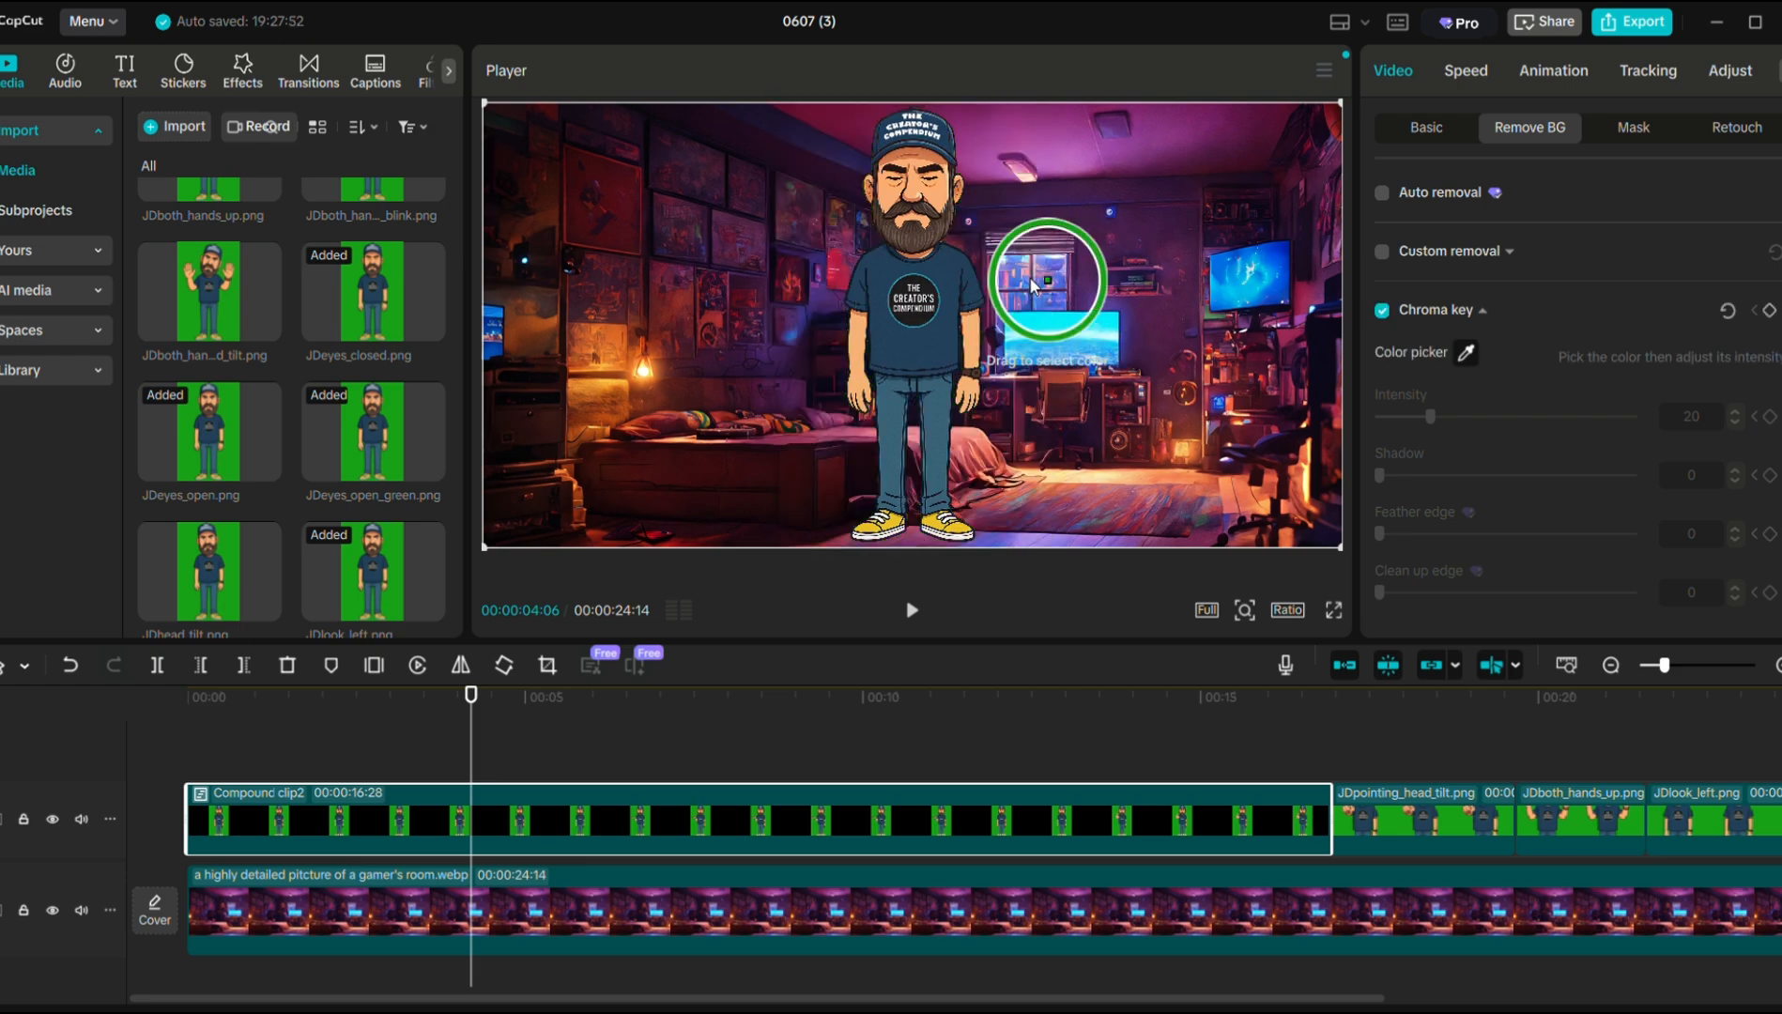
{"action": "left_click", "coordinate": [996, 247]}
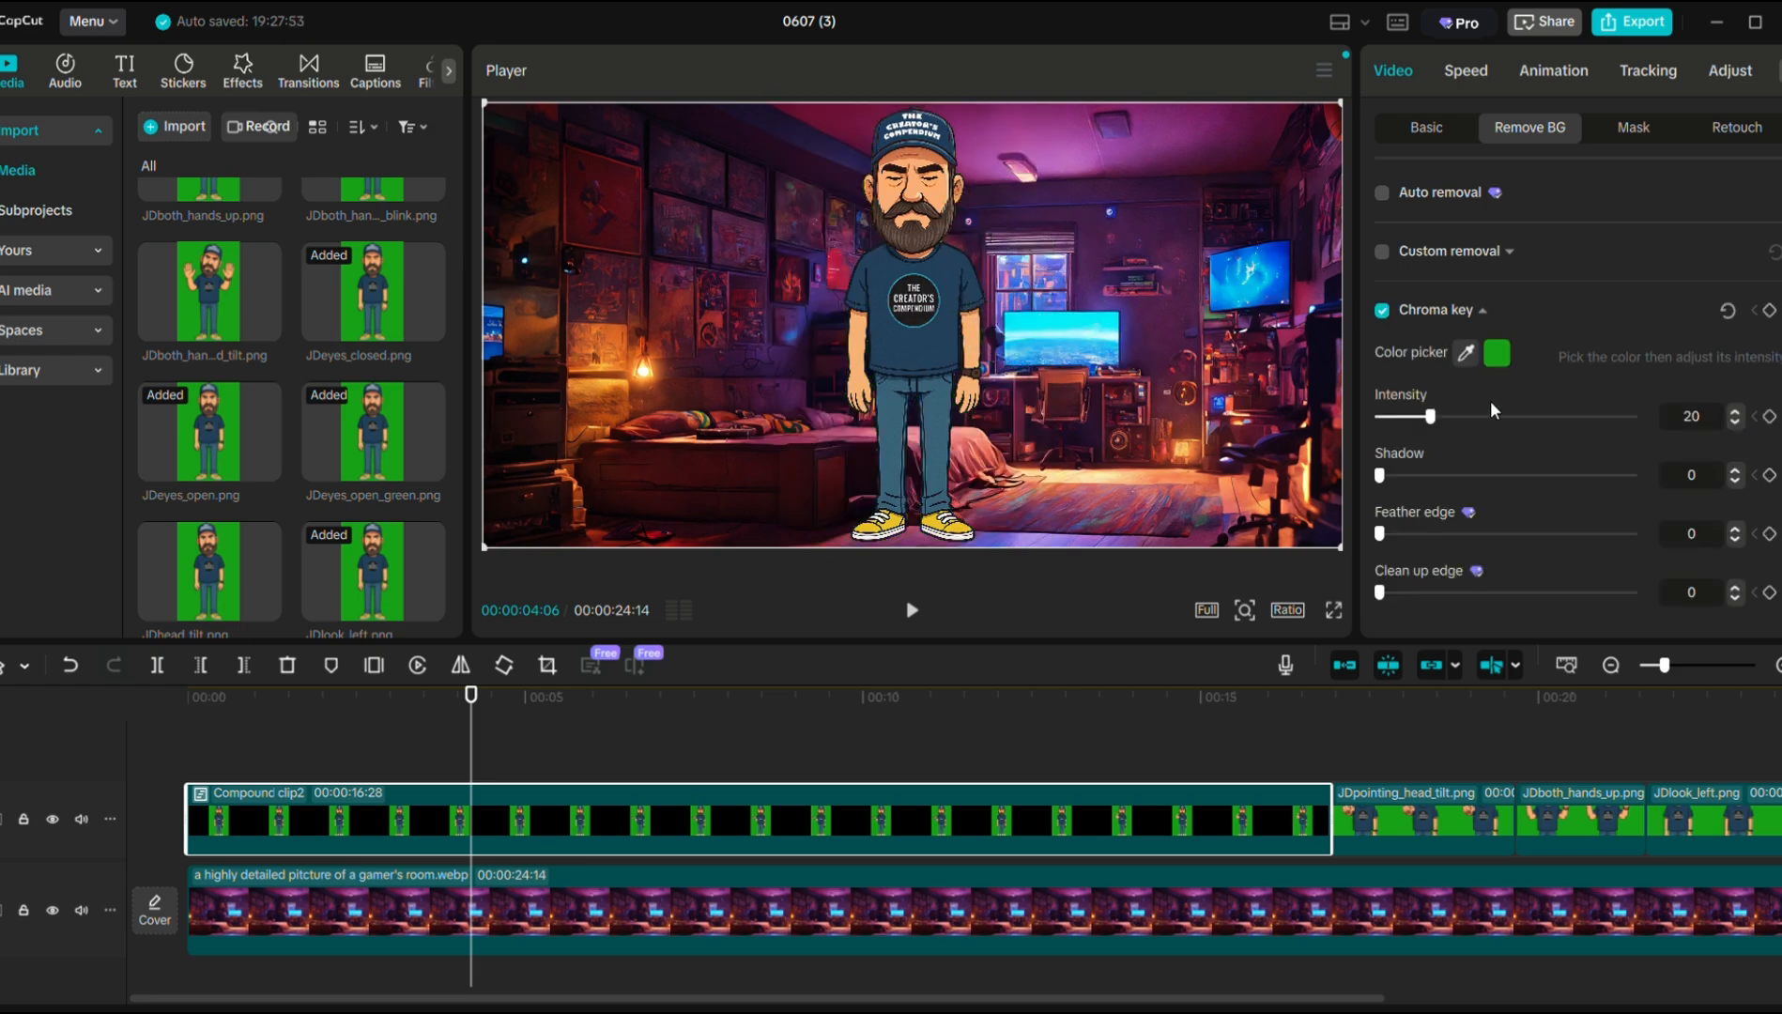
Scale the compound clip to 140% and lower it to Y -490.
{"action": "left_click", "coordinate": [1429, 132]}
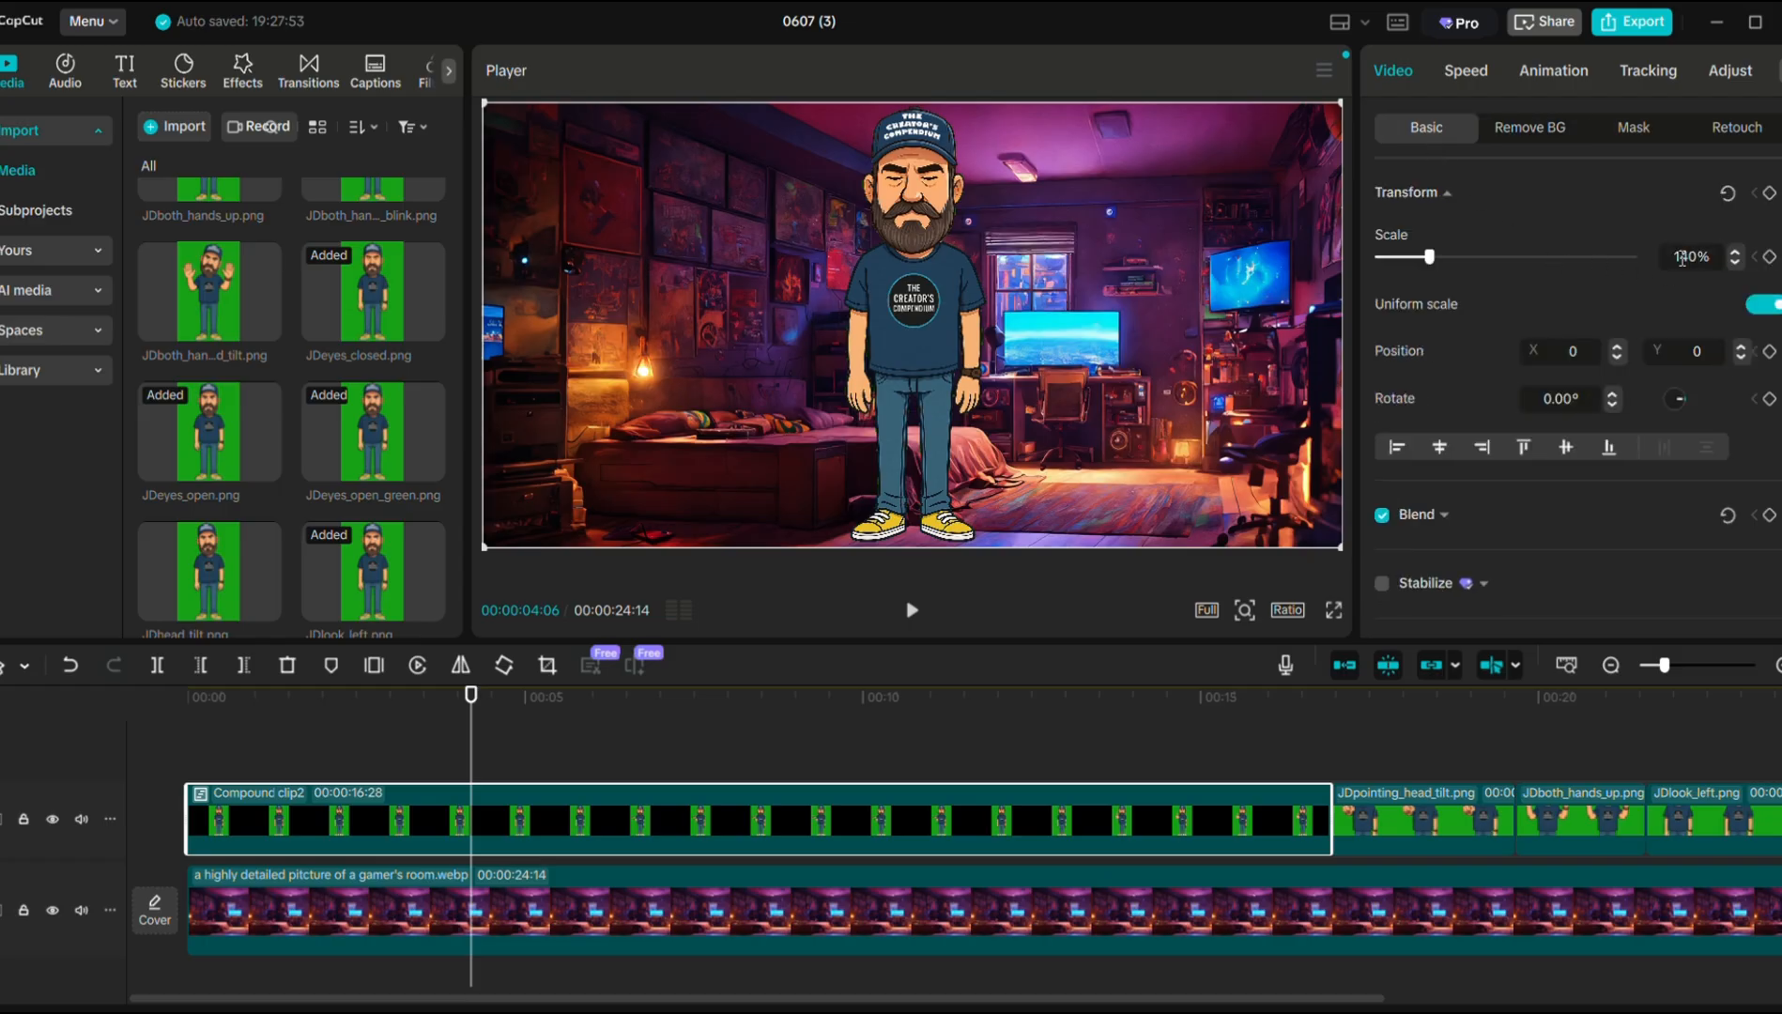
{"action": "key", "text": "Return"}
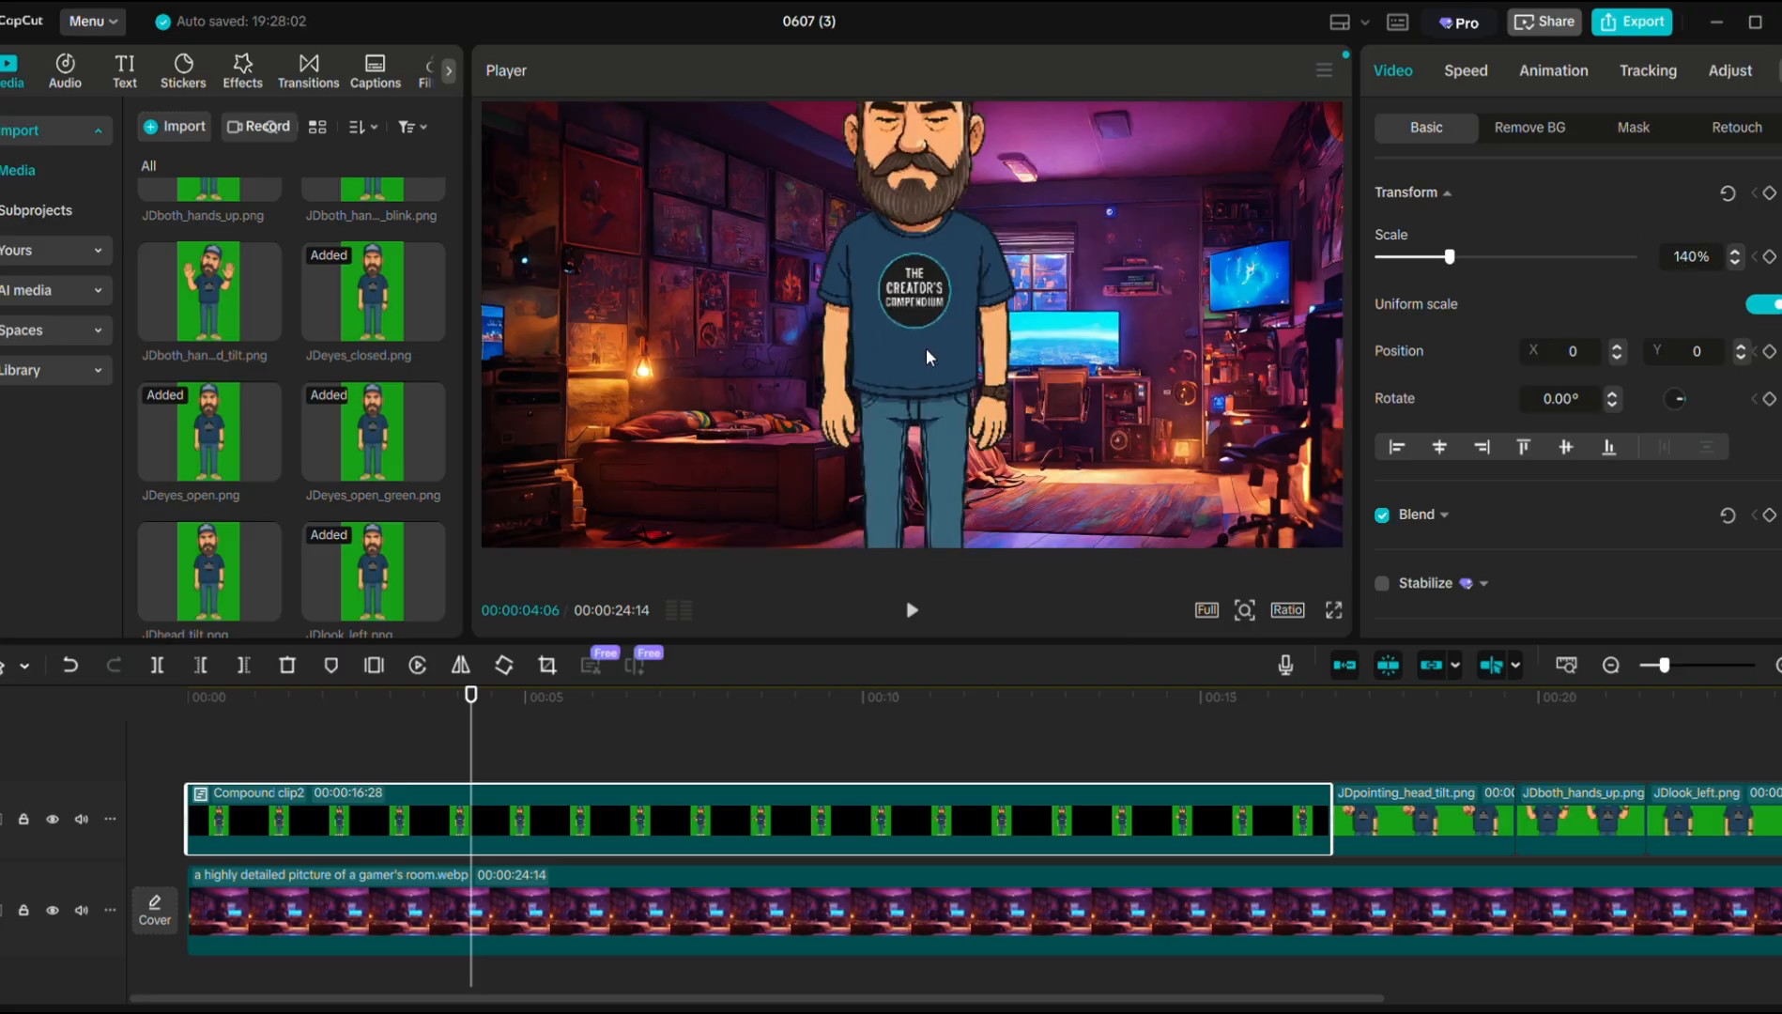
{"action": "left_click_drag", "start_coordinate": [911, 342], "coordinate": [908, 425]}
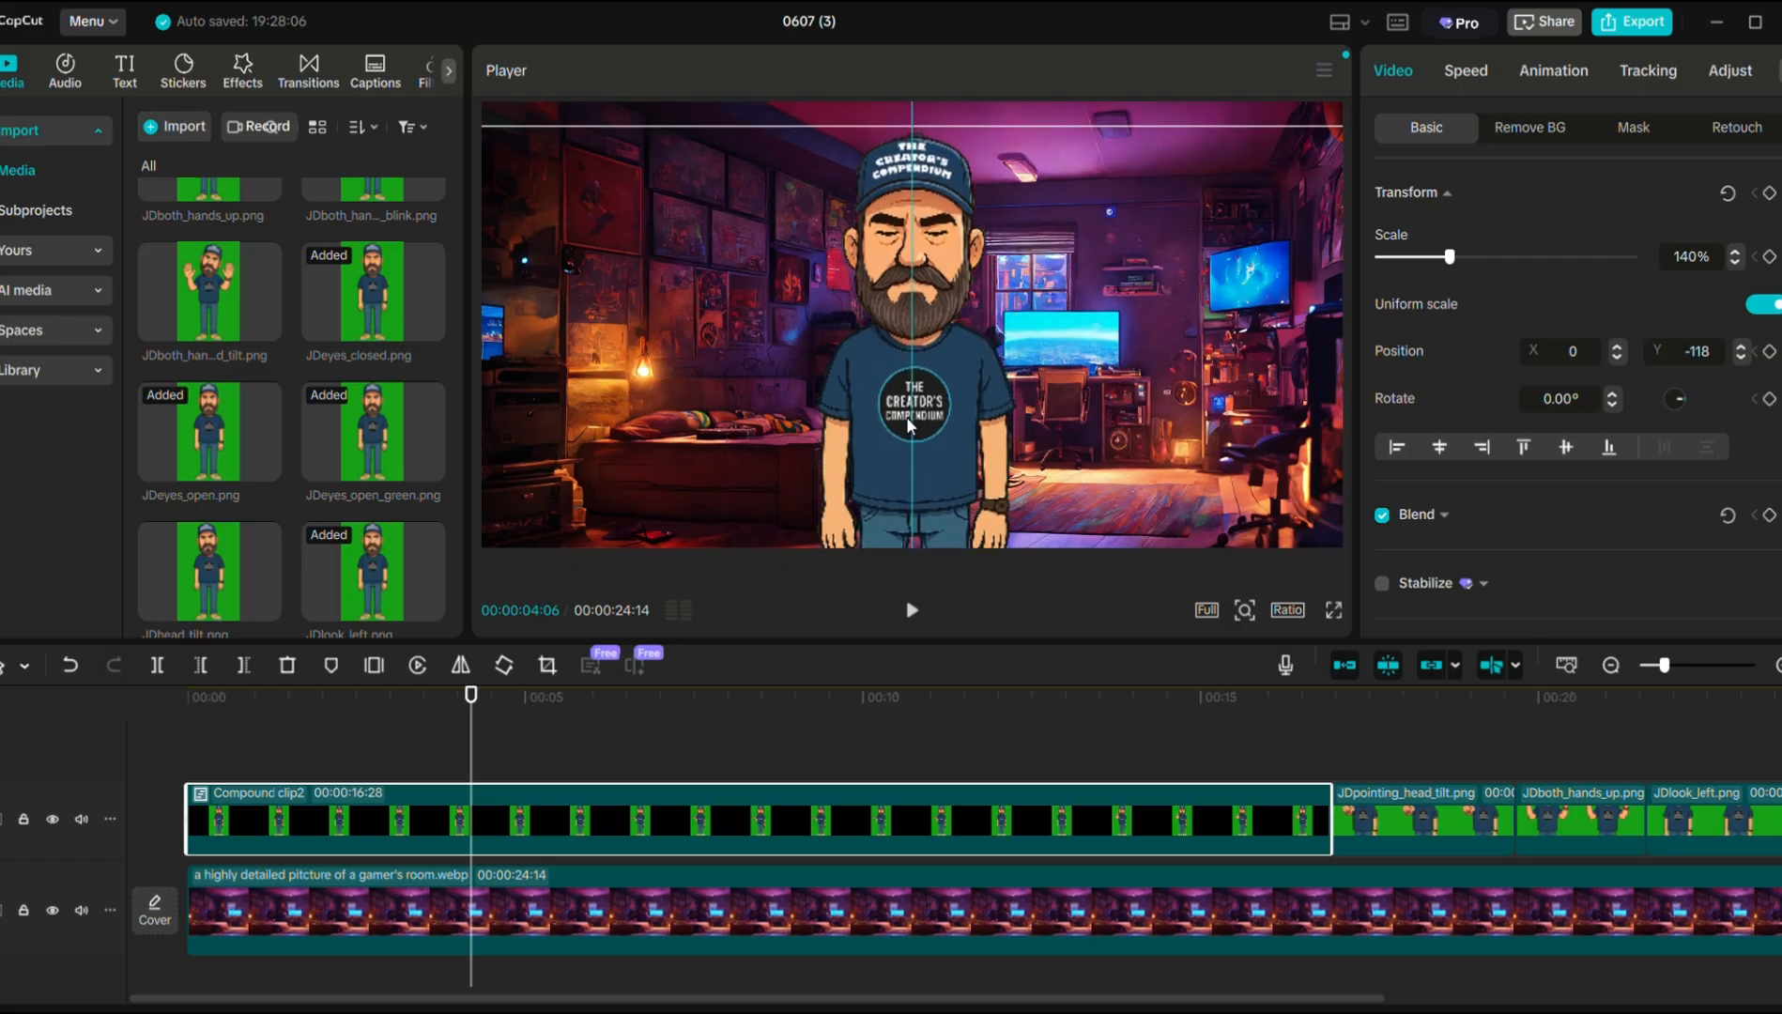
{"action": "left_click_drag", "start_coordinate": [908, 424], "coordinate": [909, 424]}
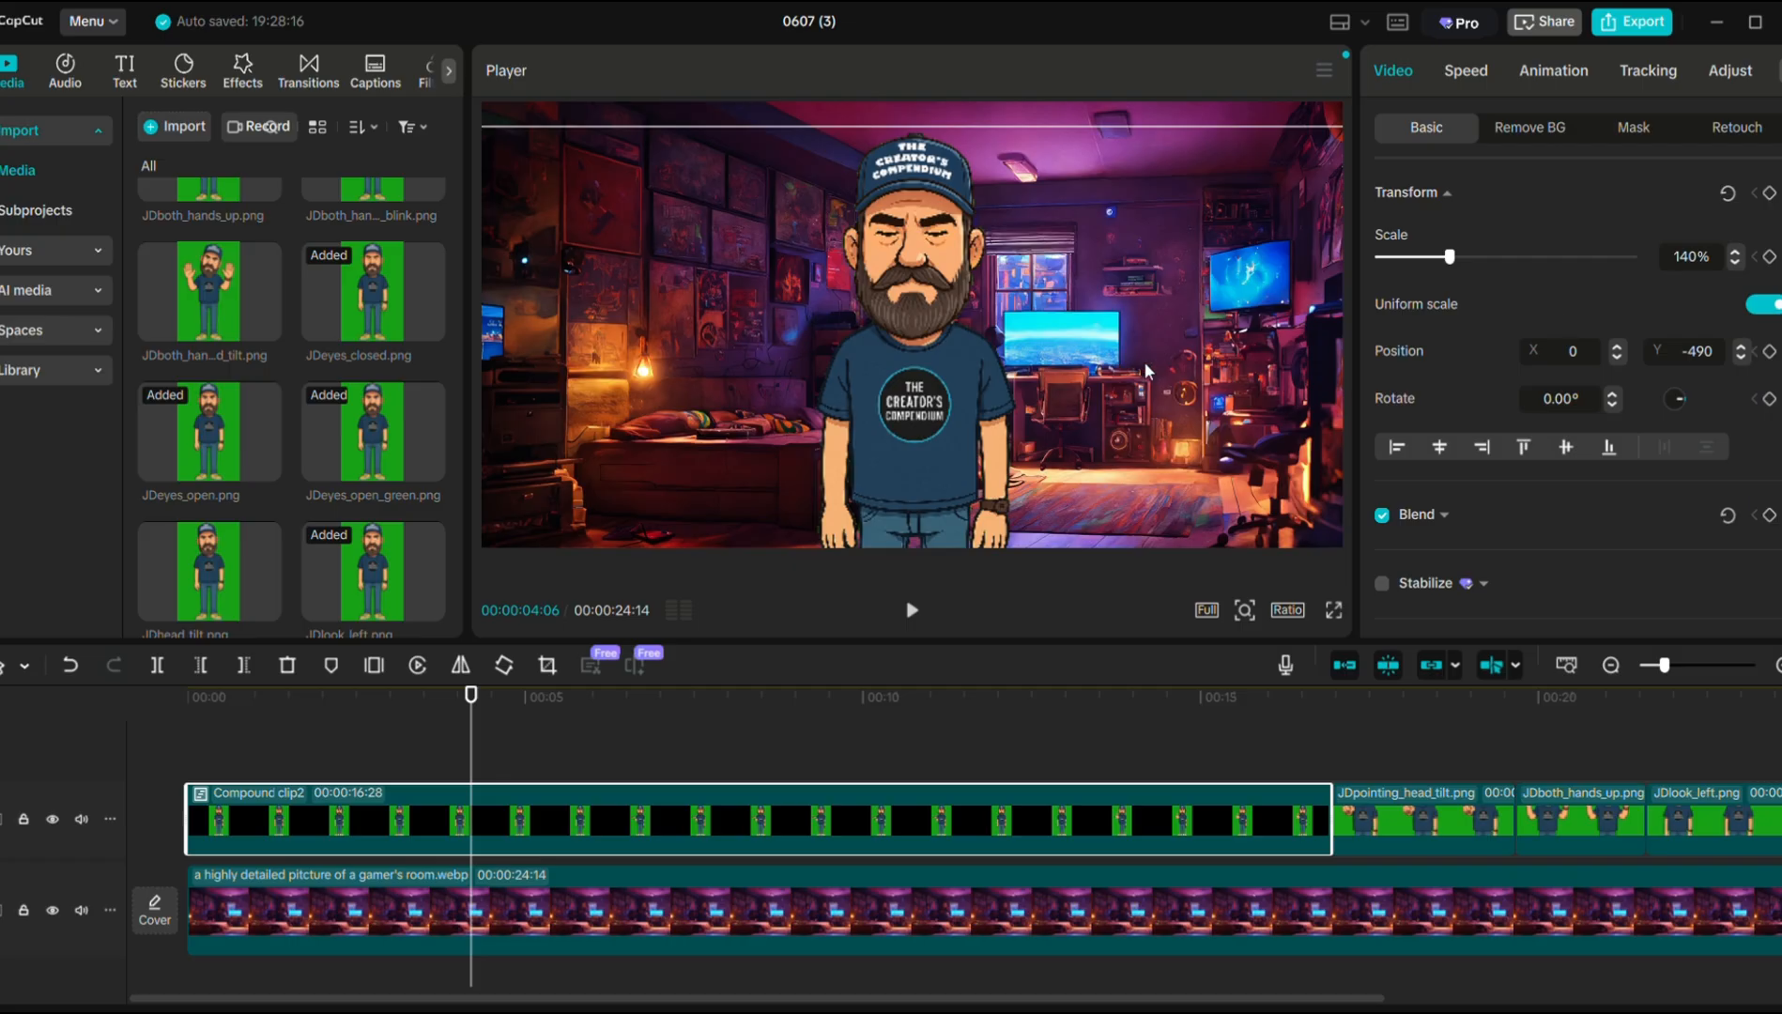
{"action": "left_click", "coordinate": [1133, 116]}
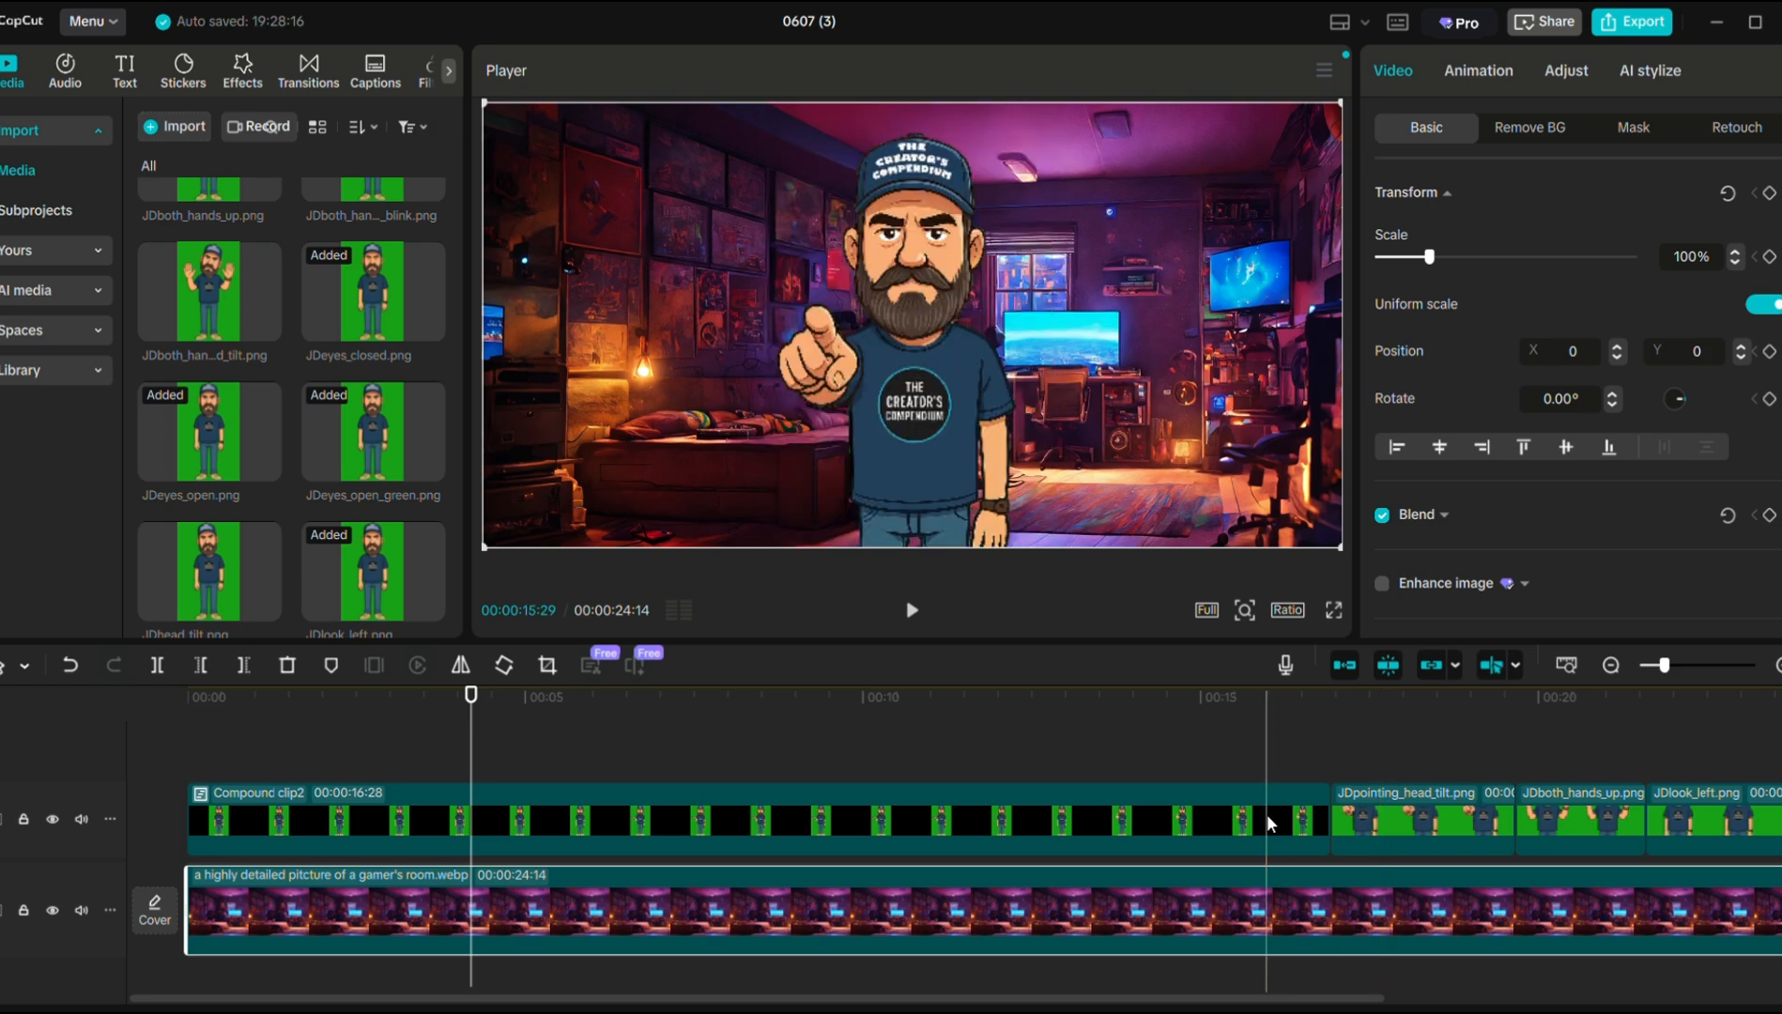
Set JDpointing_head_tilt.png to 140% scale at Y -490.
{"action": "left_click", "coordinate": [1341, 822]}
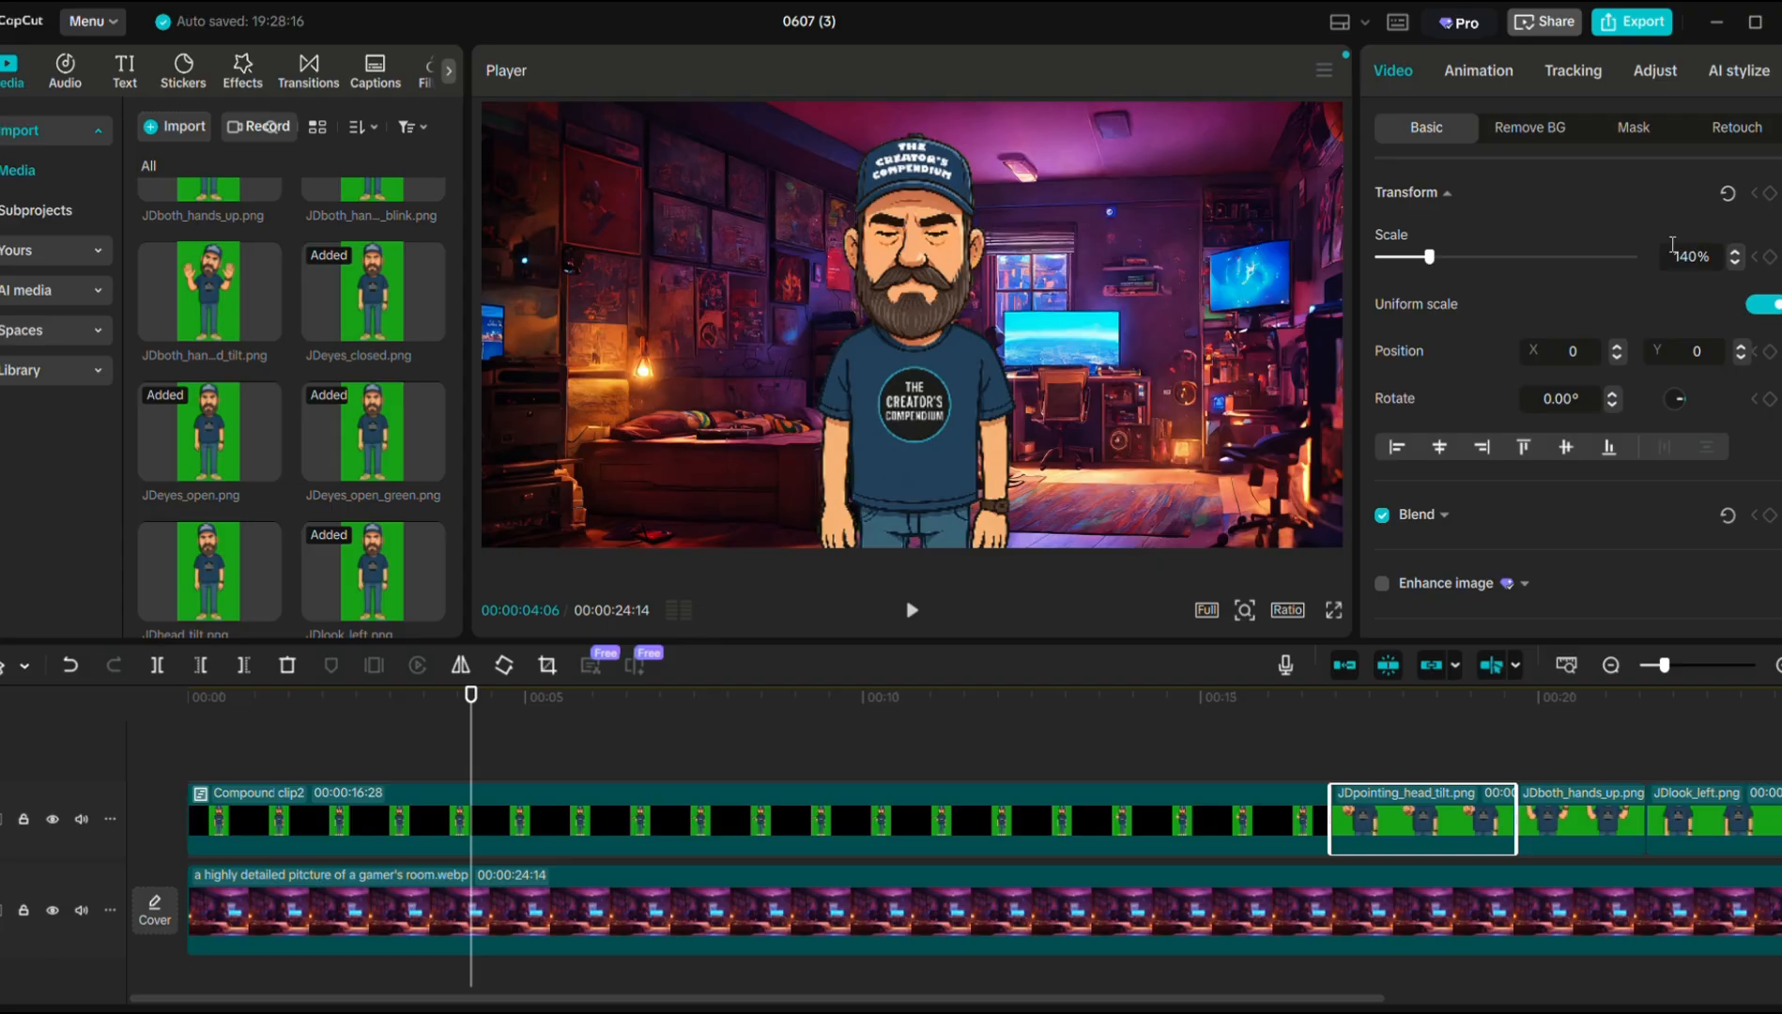
{"action": "left_click", "coordinate": [1709, 358]}
{"action": "left_click", "coordinate": [1447, 696]}
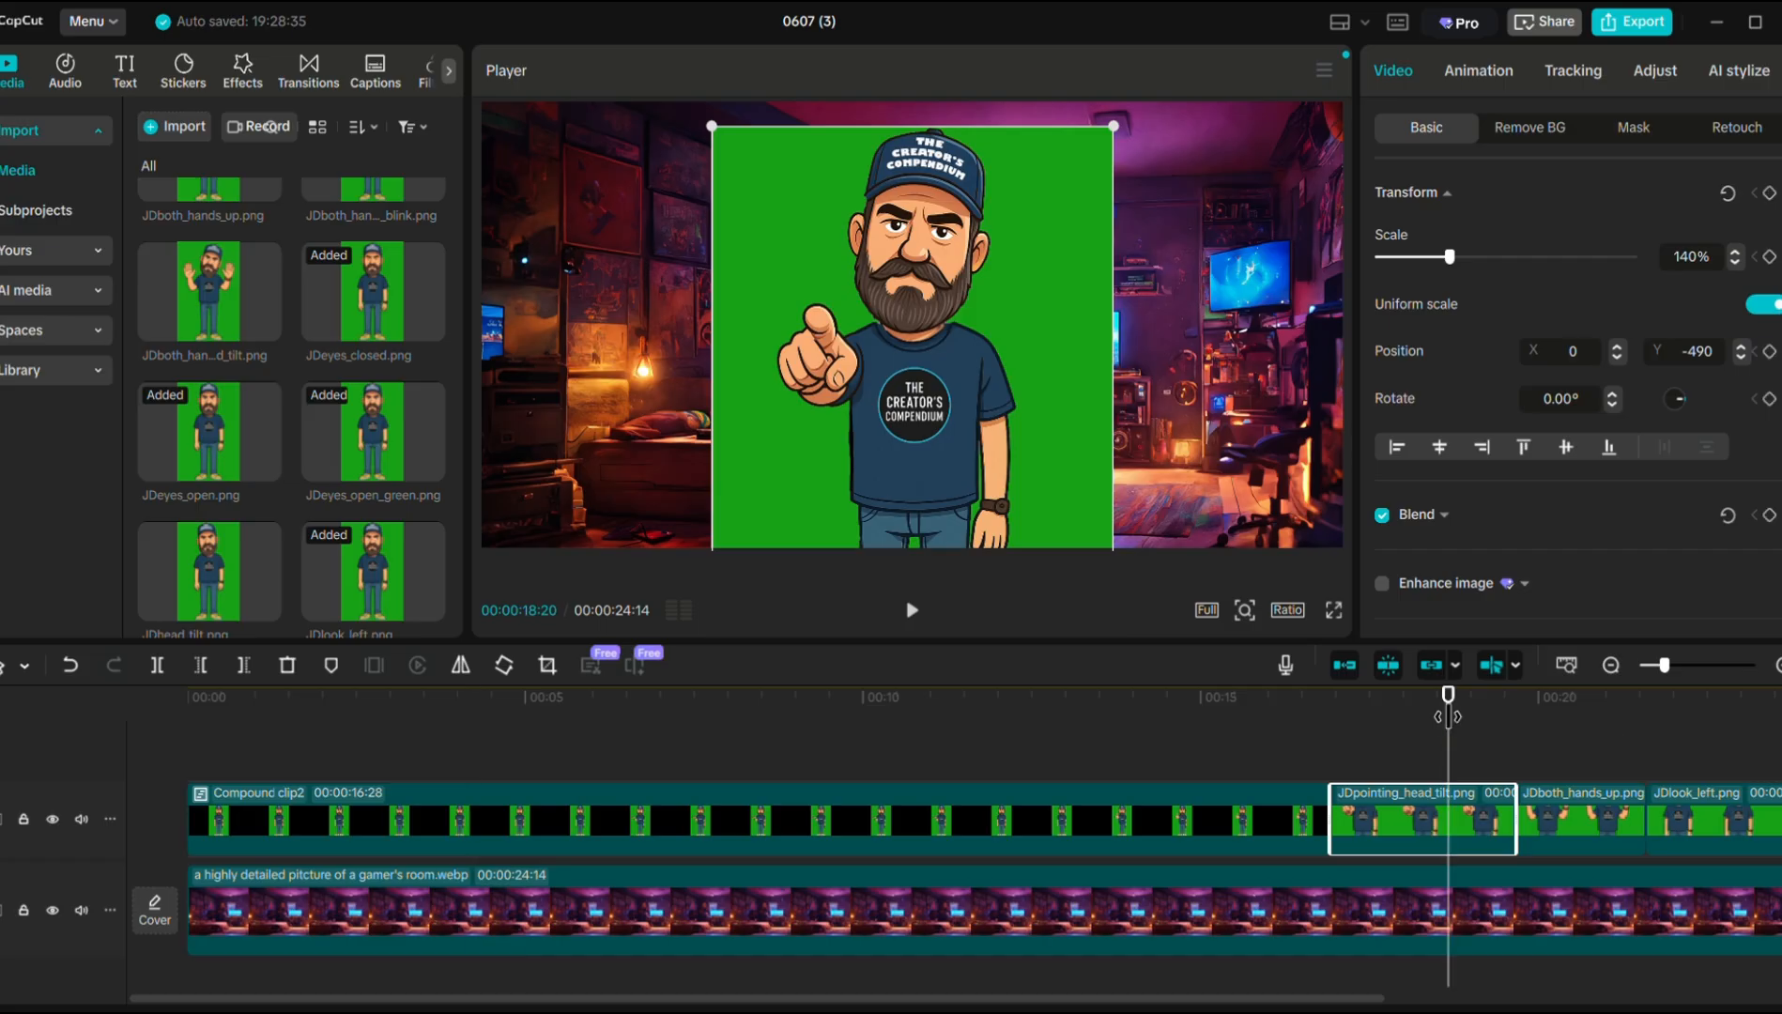
Chroma-key out the clip's green backdrop, then select the hands-up and look-left clips.
{"action": "left_click", "coordinate": [1498, 134]}
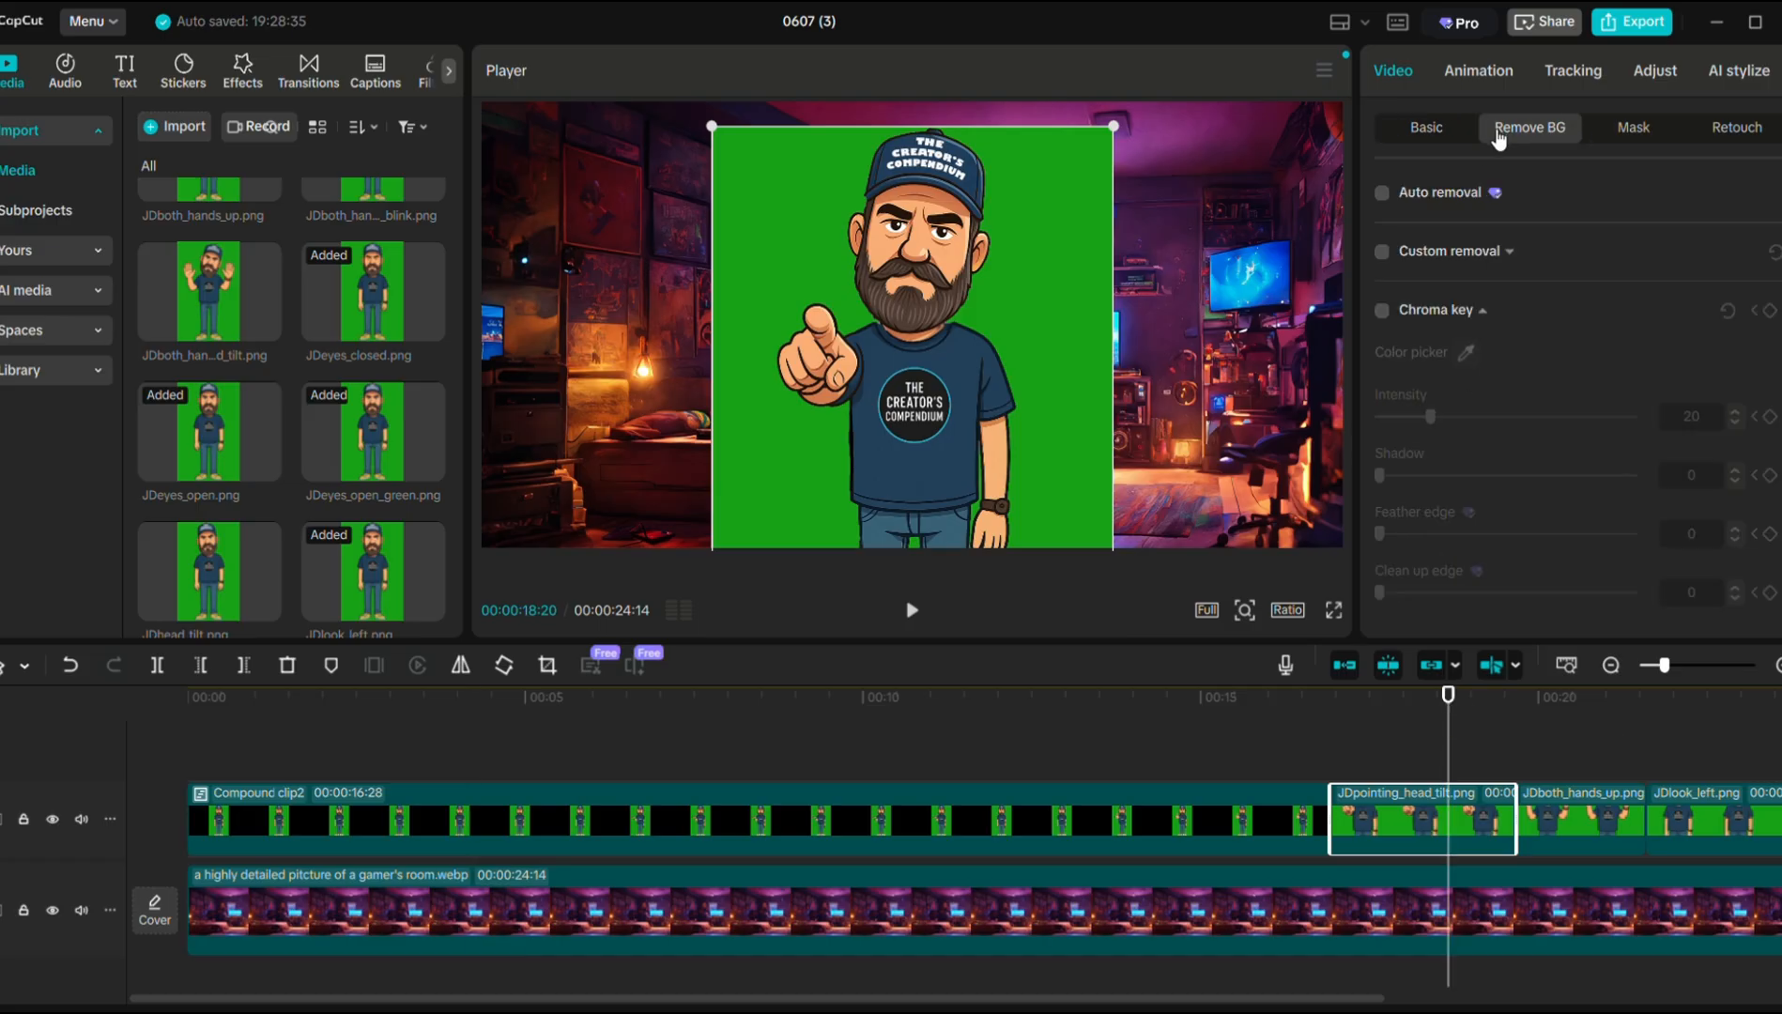
{"action": "left_click", "coordinate": [1381, 310]}
{"action": "left_click", "coordinate": [1465, 352]}
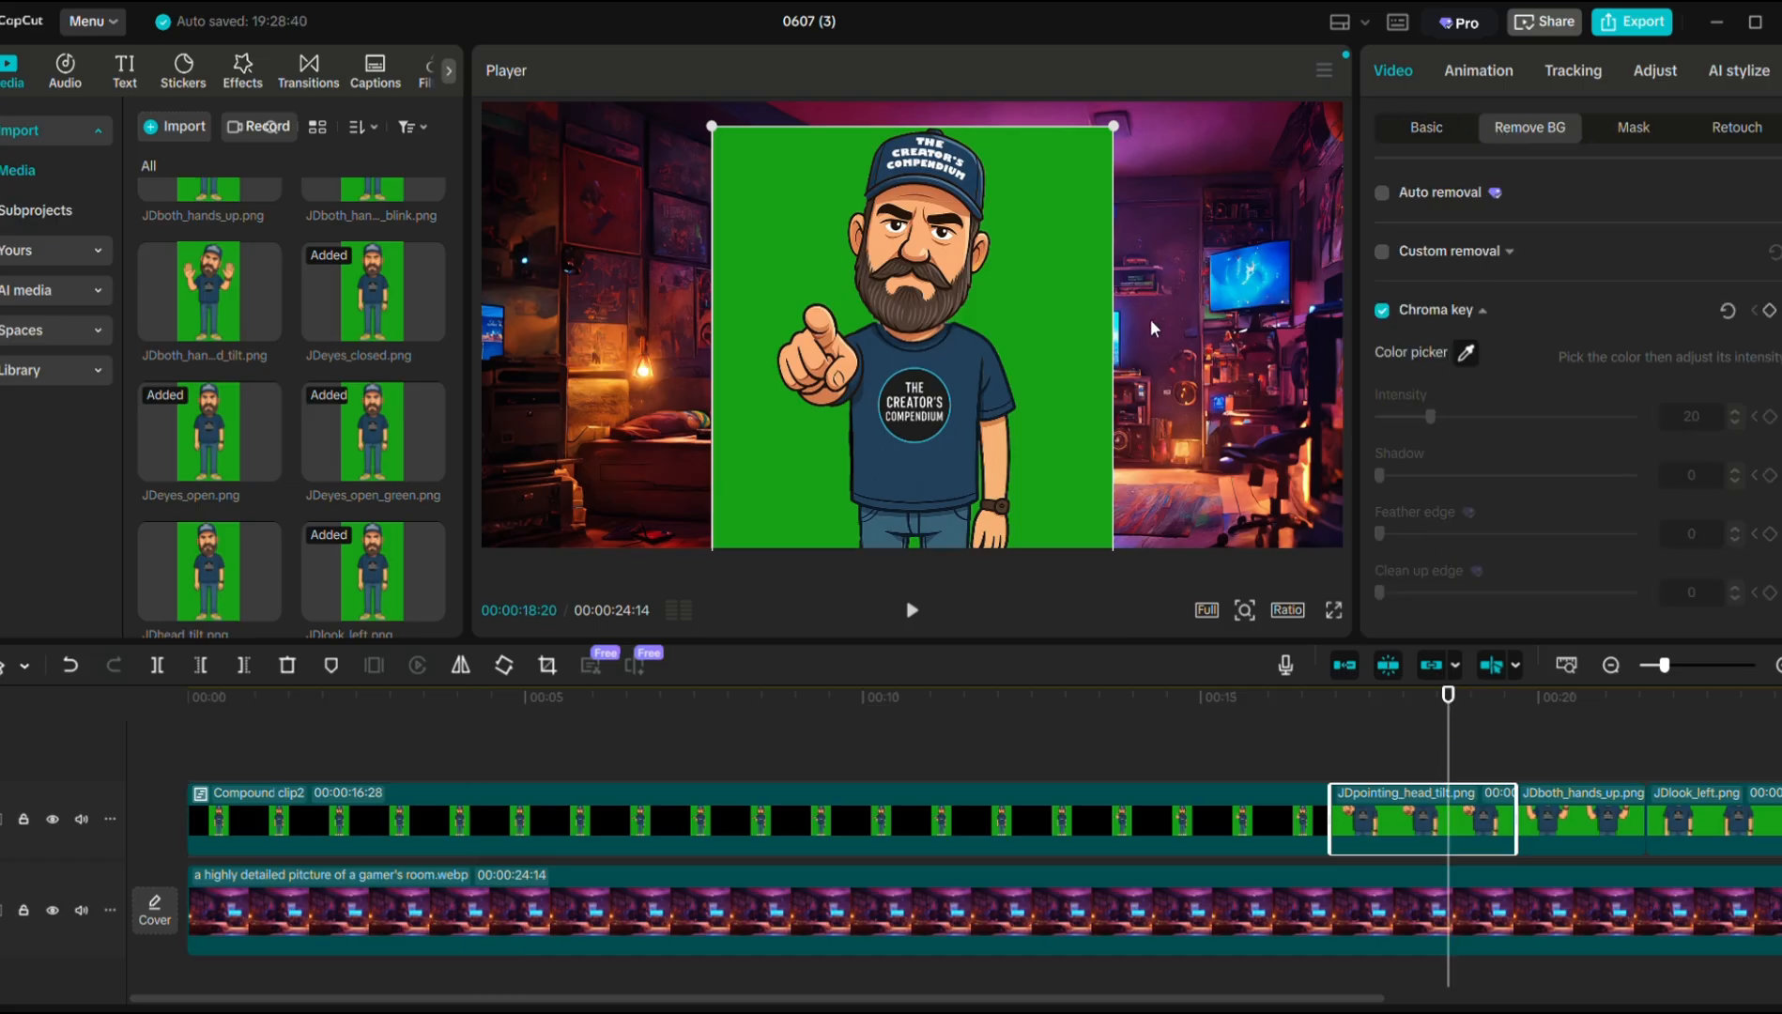
{"action": "left_click", "coordinate": [1055, 318]}
{"action": "left_click_drag", "start_coordinate": [1446, 699], "coordinate": [1611, 712]}
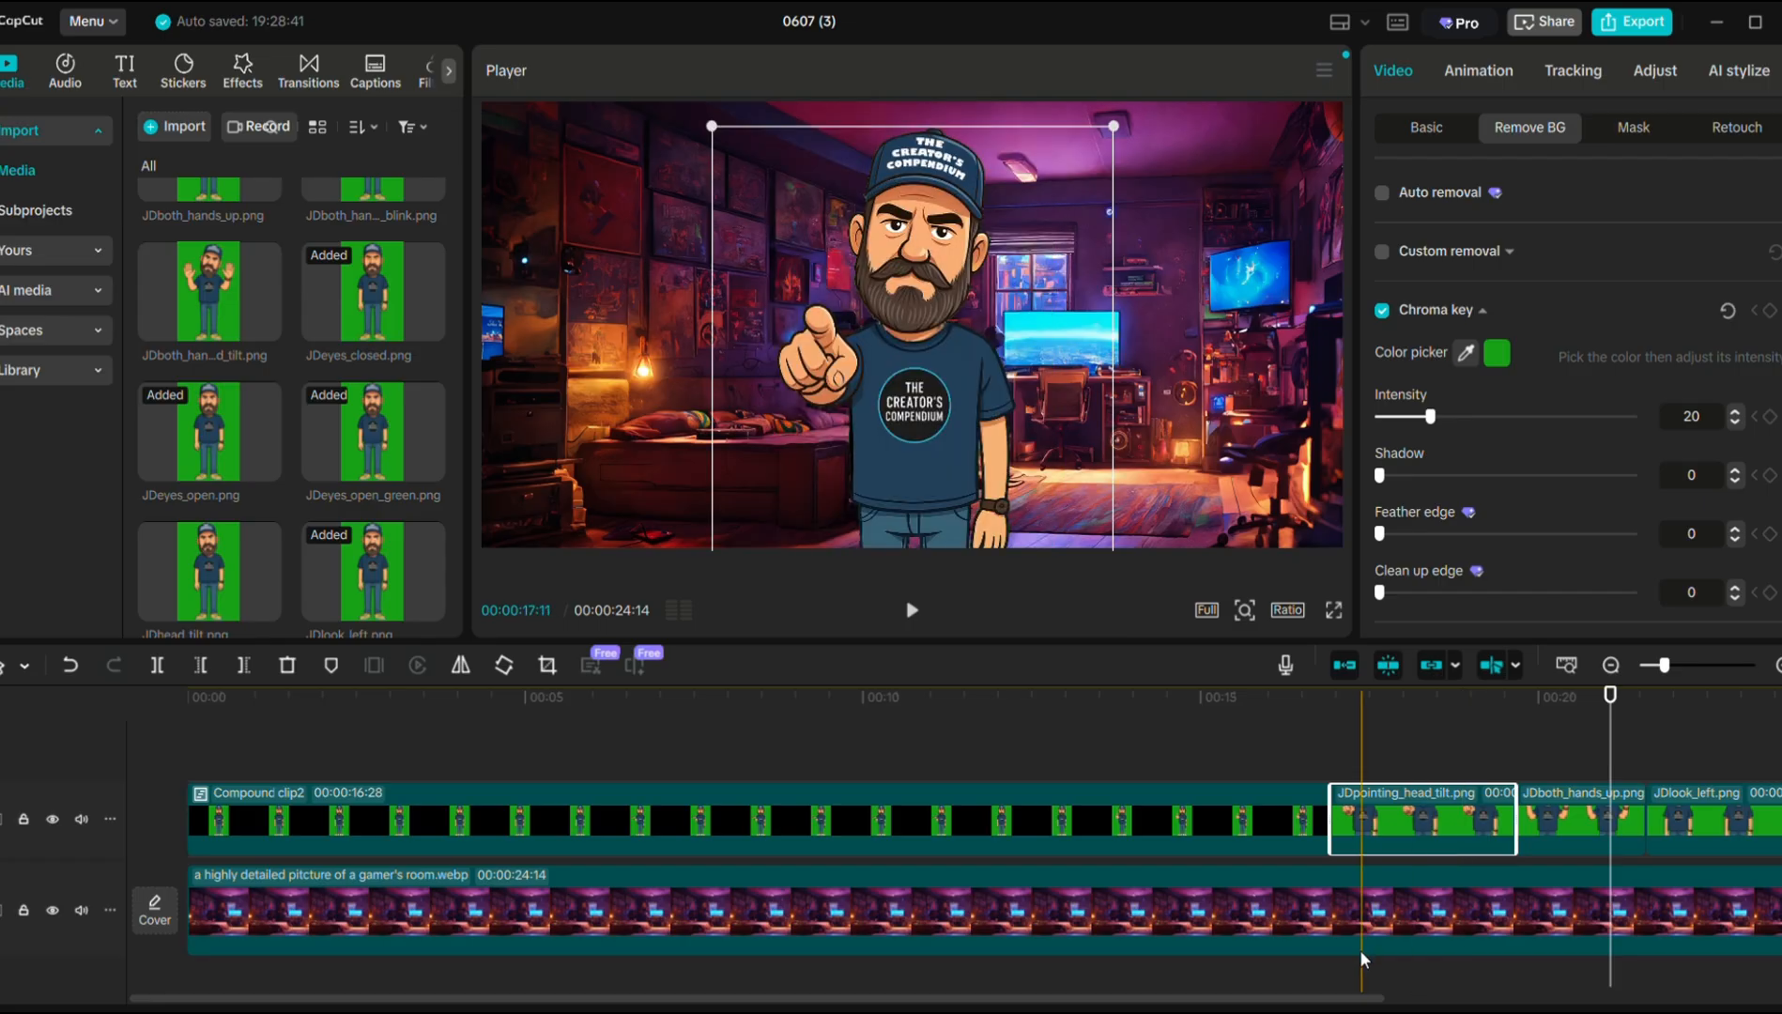
{"action": "left_click_drag", "start_coordinate": [1380, 1001], "coordinate": [1518, 1000]}
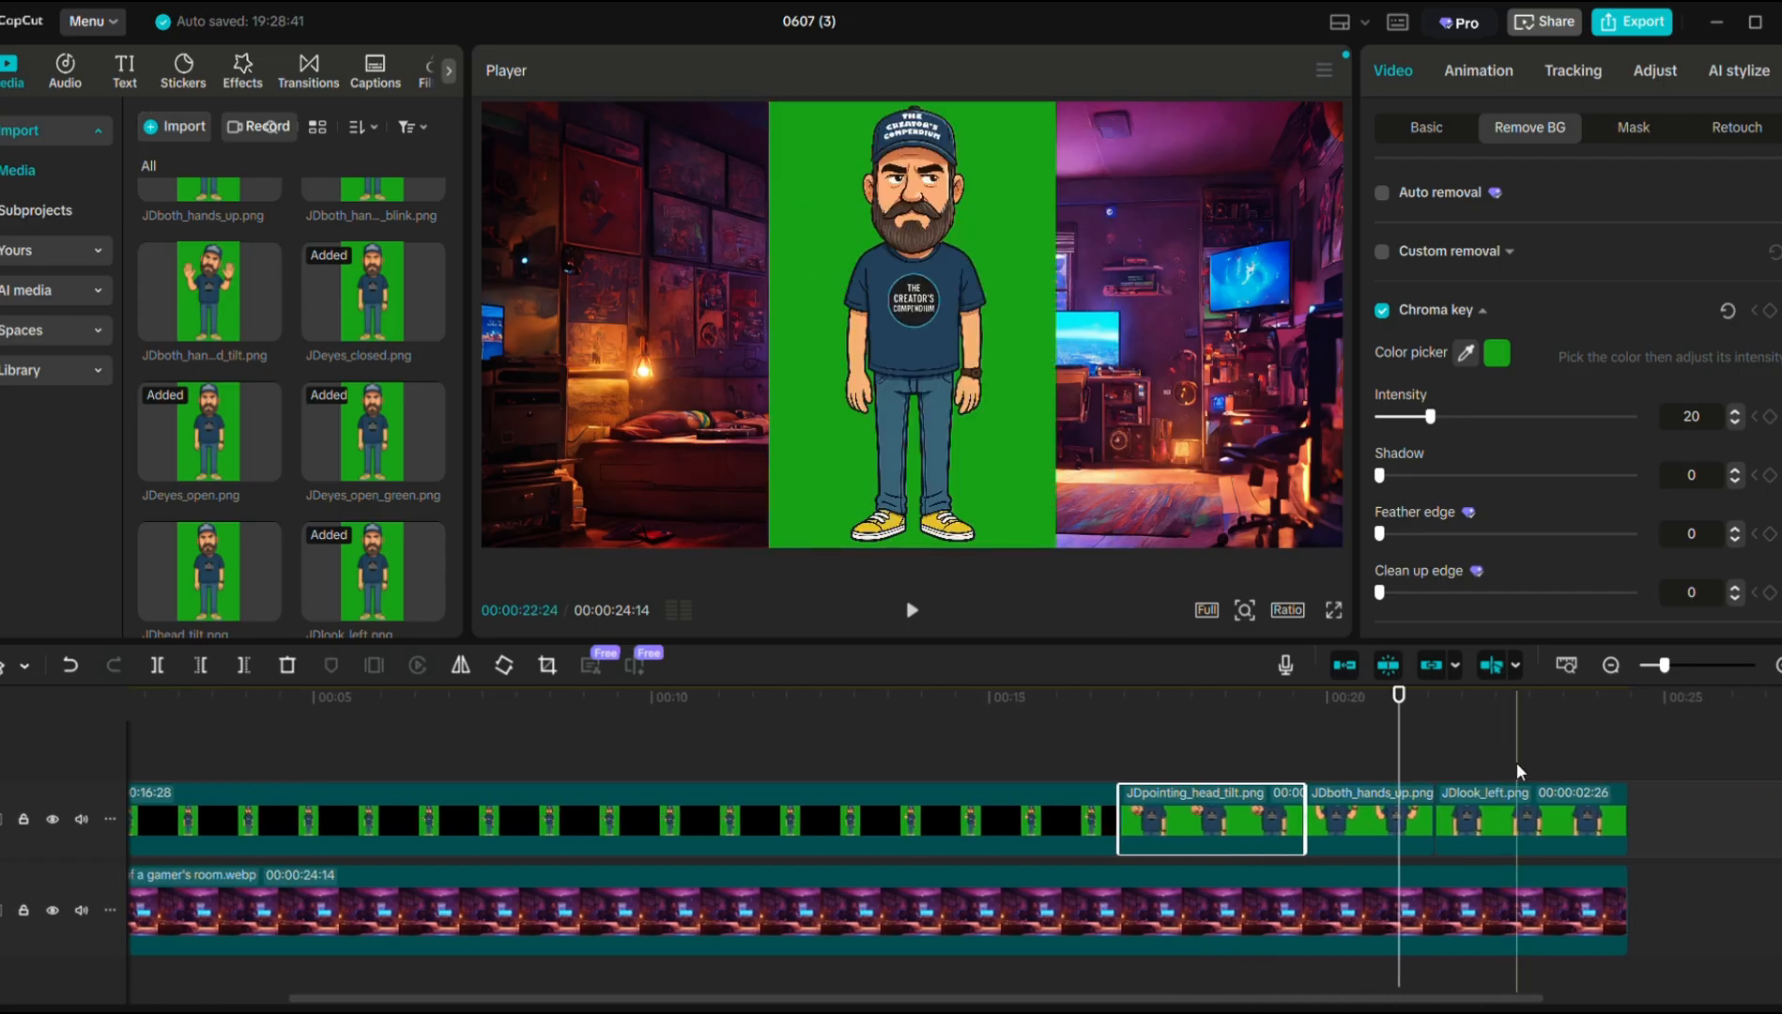
{"action": "left_click_drag", "start_coordinate": [1521, 751], "coordinate": [1375, 831]}
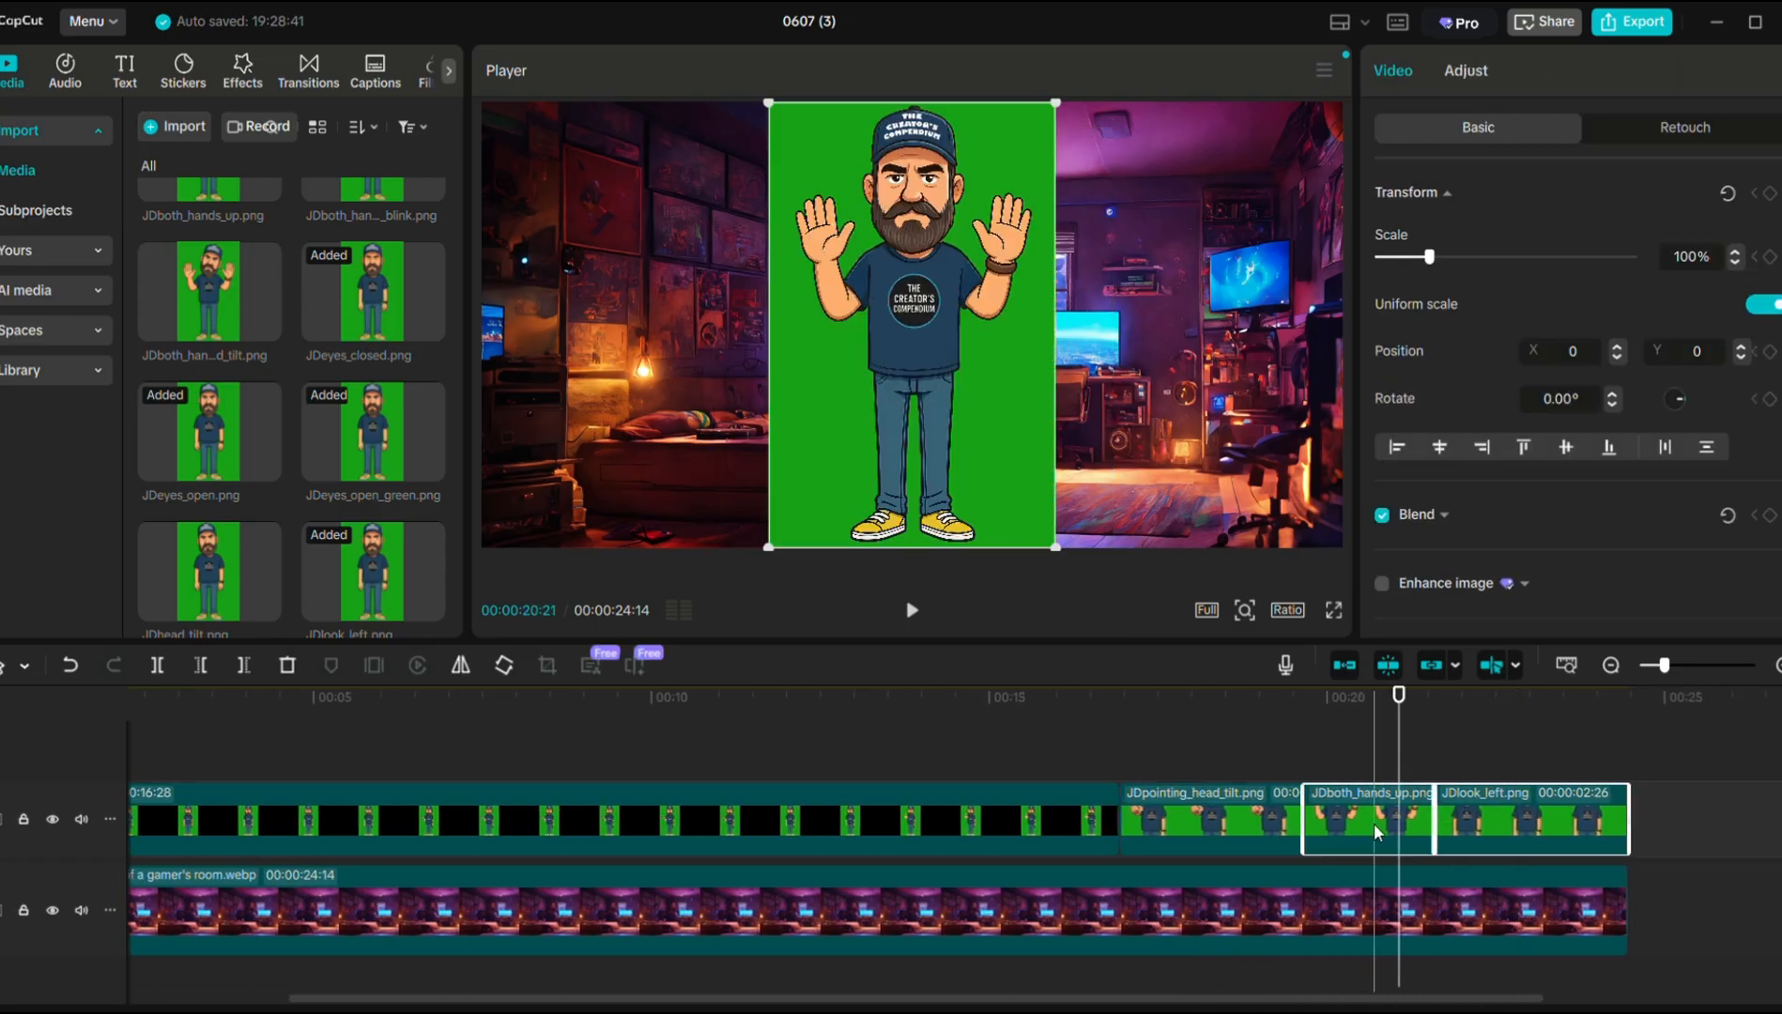
Merge the hands-up and look-left clips into a compound clip and chroma-key its green.
{"action": "right_click", "coordinate": [1375, 831]}
{"action": "left_click", "coordinate": [1493, 530]}
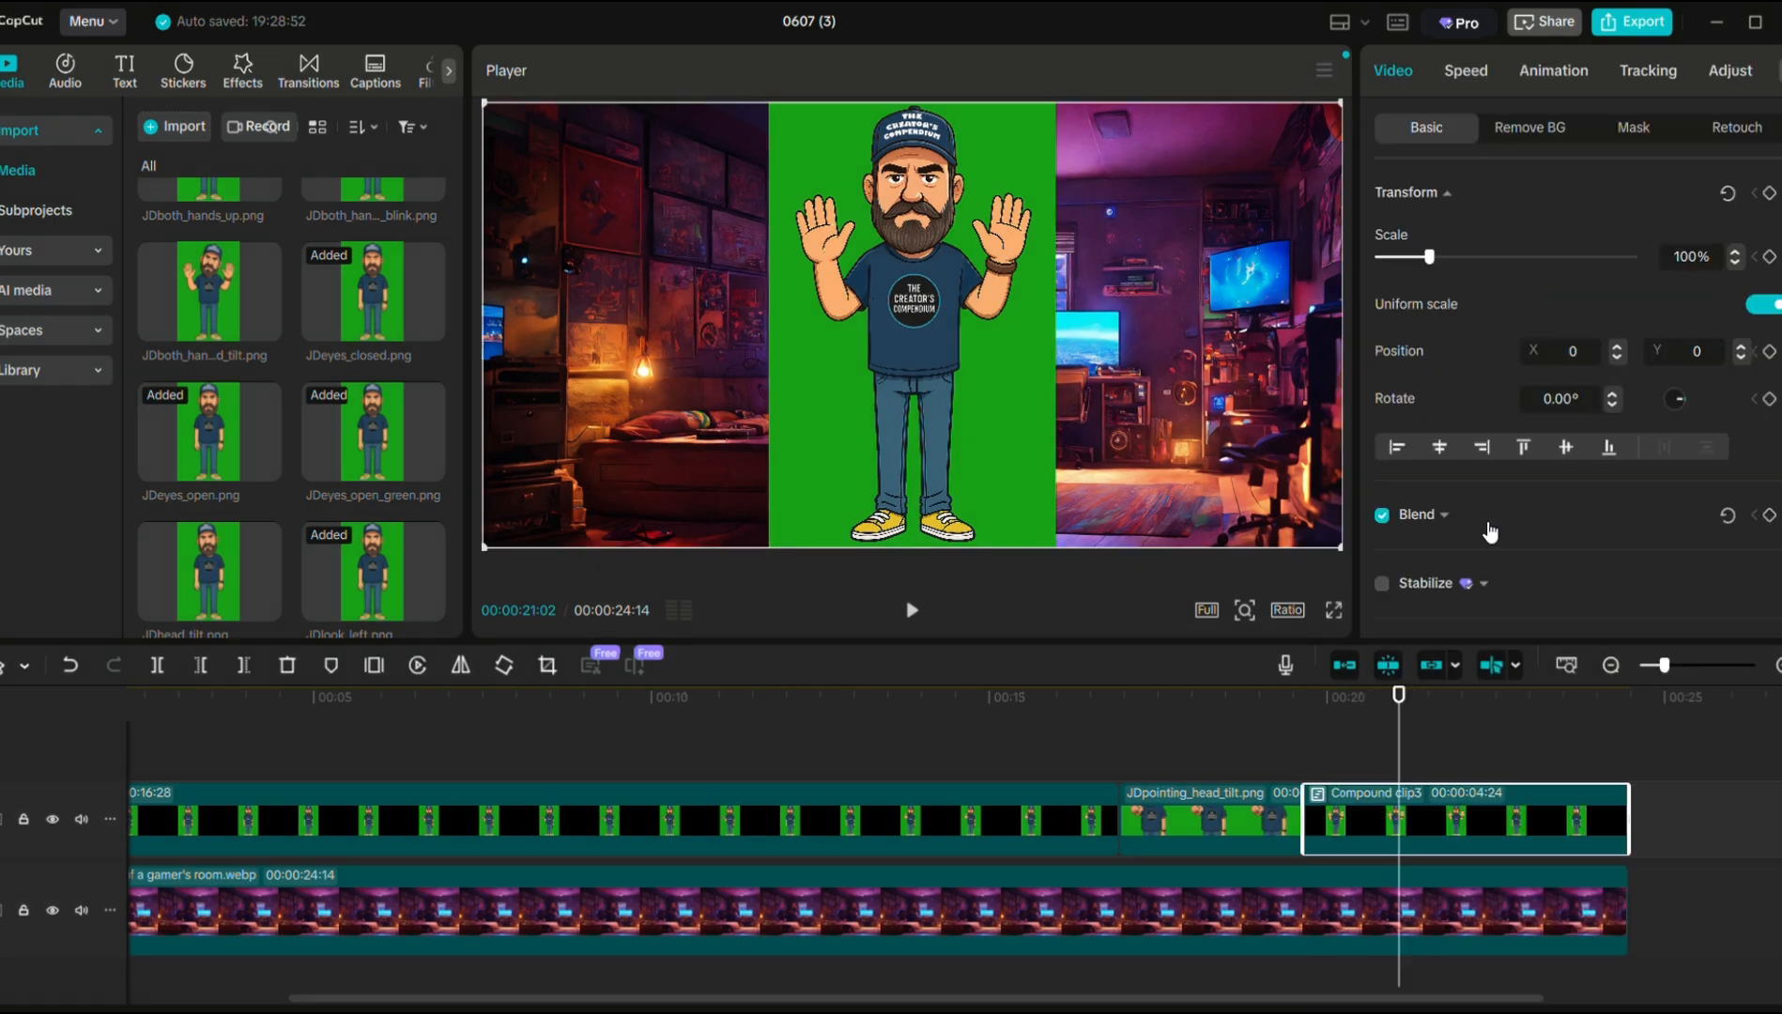
{"action": "left_click", "coordinate": [1542, 131]}
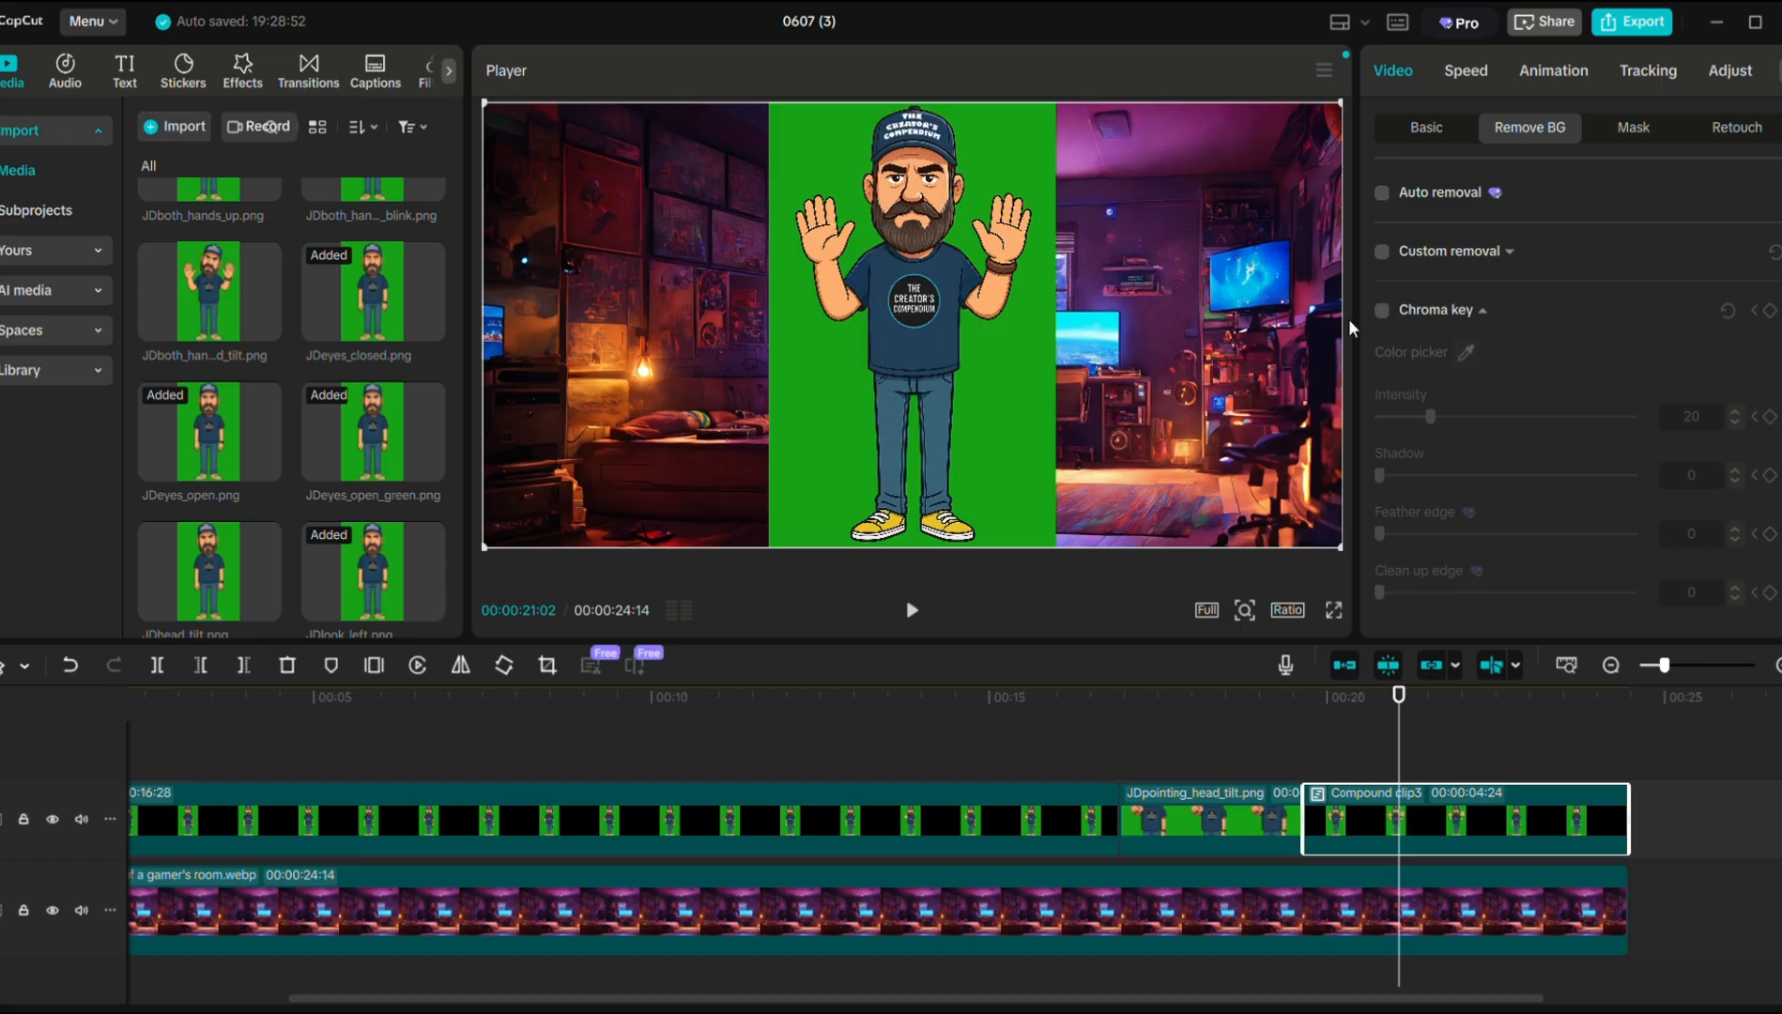
{"action": "left_click", "coordinate": [1382, 313]}
{"action": "left_click", "coordinate": [1028, 394]}
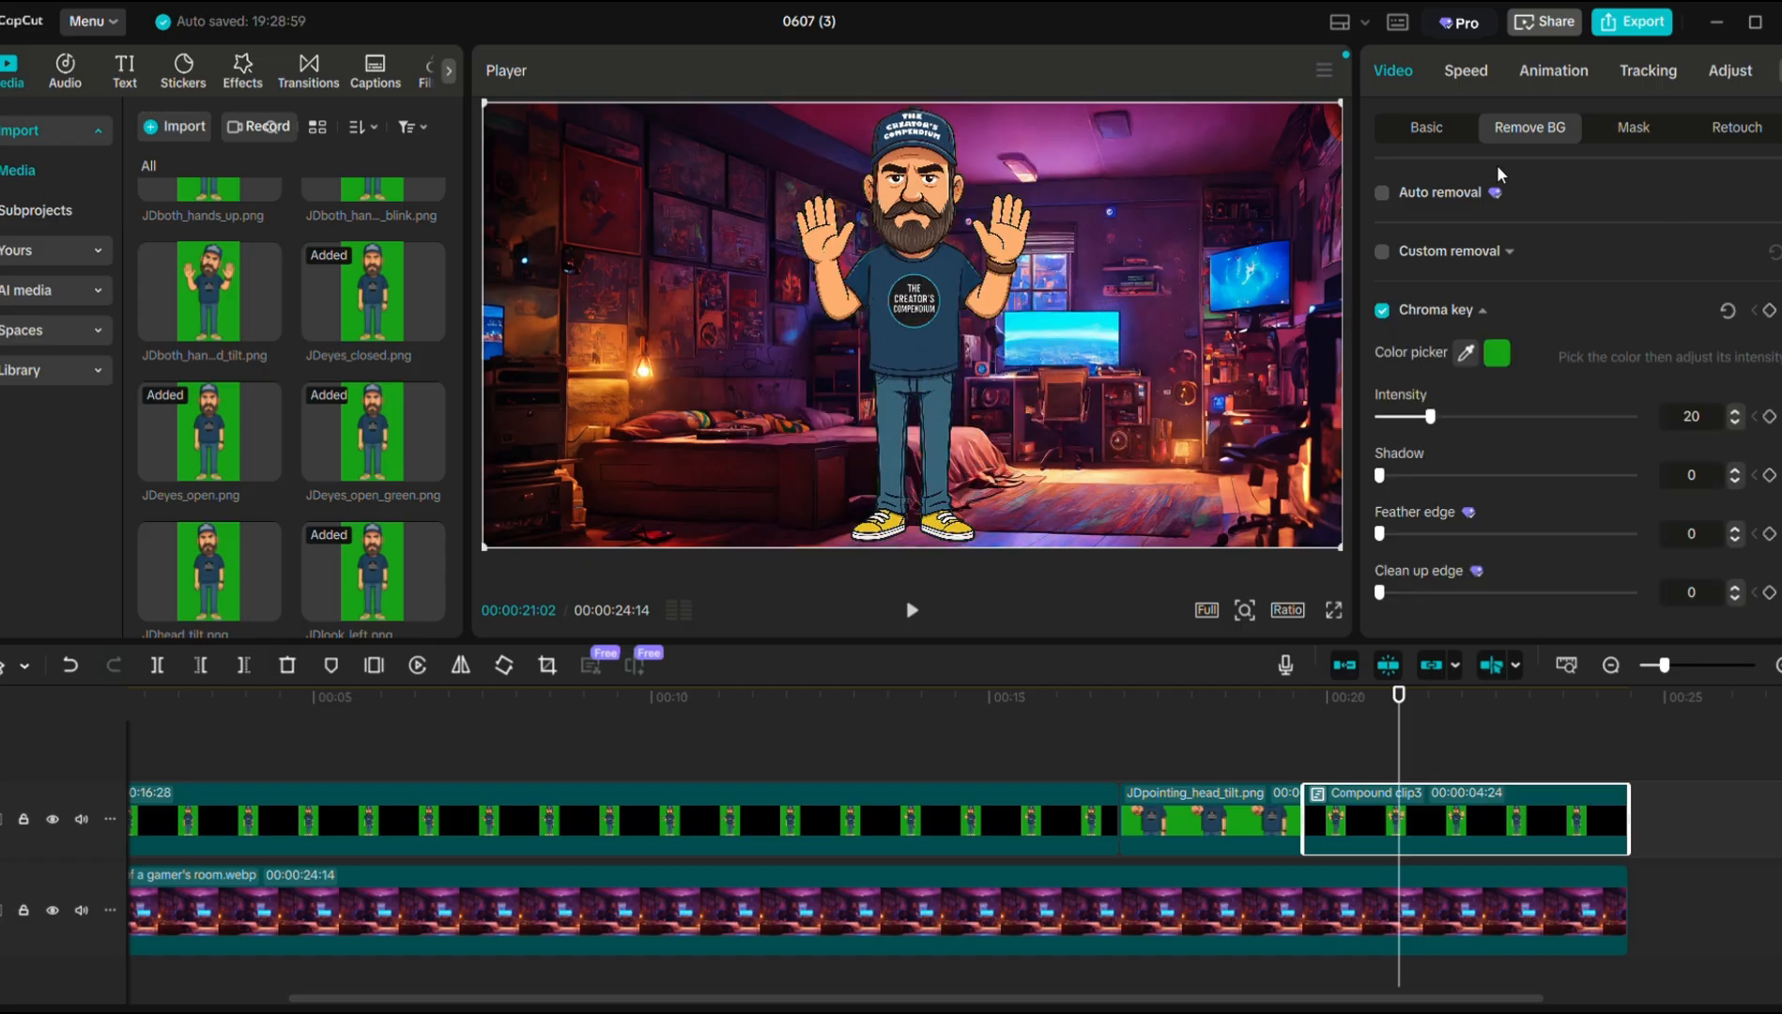
Set Compound clip3 to 140% scale at Y -490 and play through to check the poses.
{"action": "left_click", "coordinate": [1437, 131]}
{"action": "left_click_drag", "start_coordinate": [1694, 260], "coordinate": [1683, 259]}
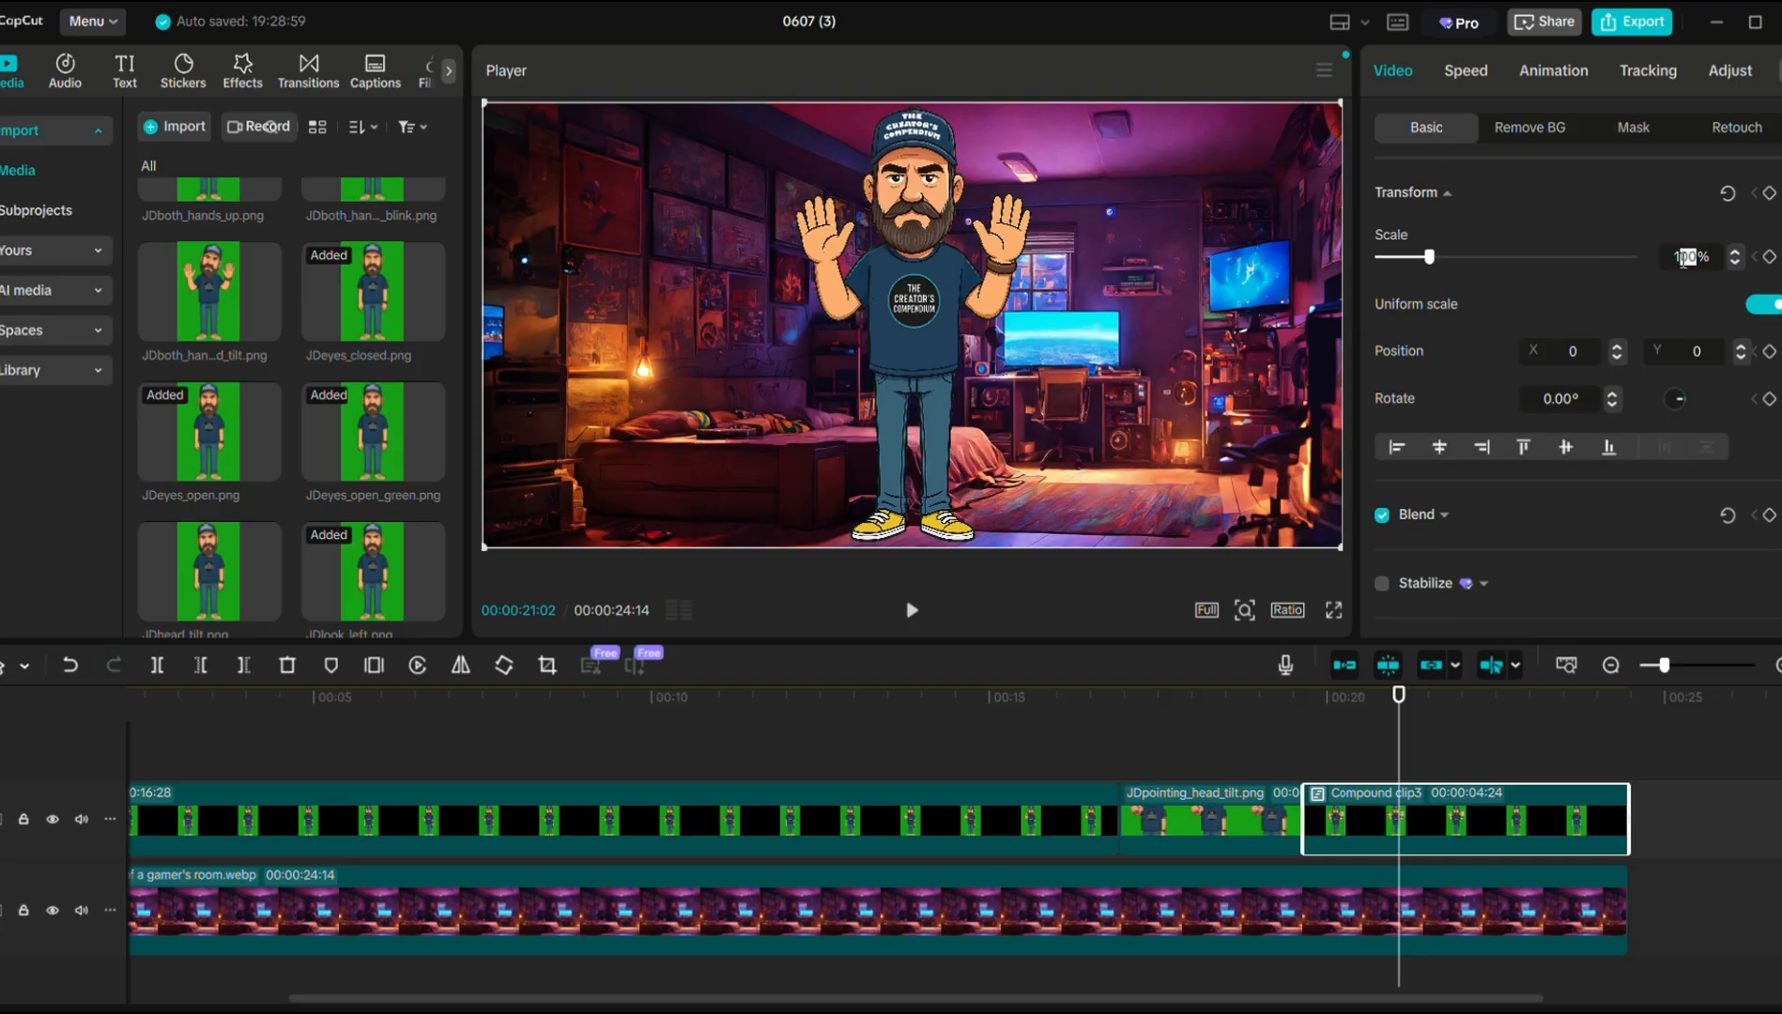
{"action": "type", "text": "10"}
{"action": "left_click", "coordinate": [1639, 318]}
{"action": "left_click_drag", "start_coordinate": [1718, 354], "coordinate": [1687, 354]}
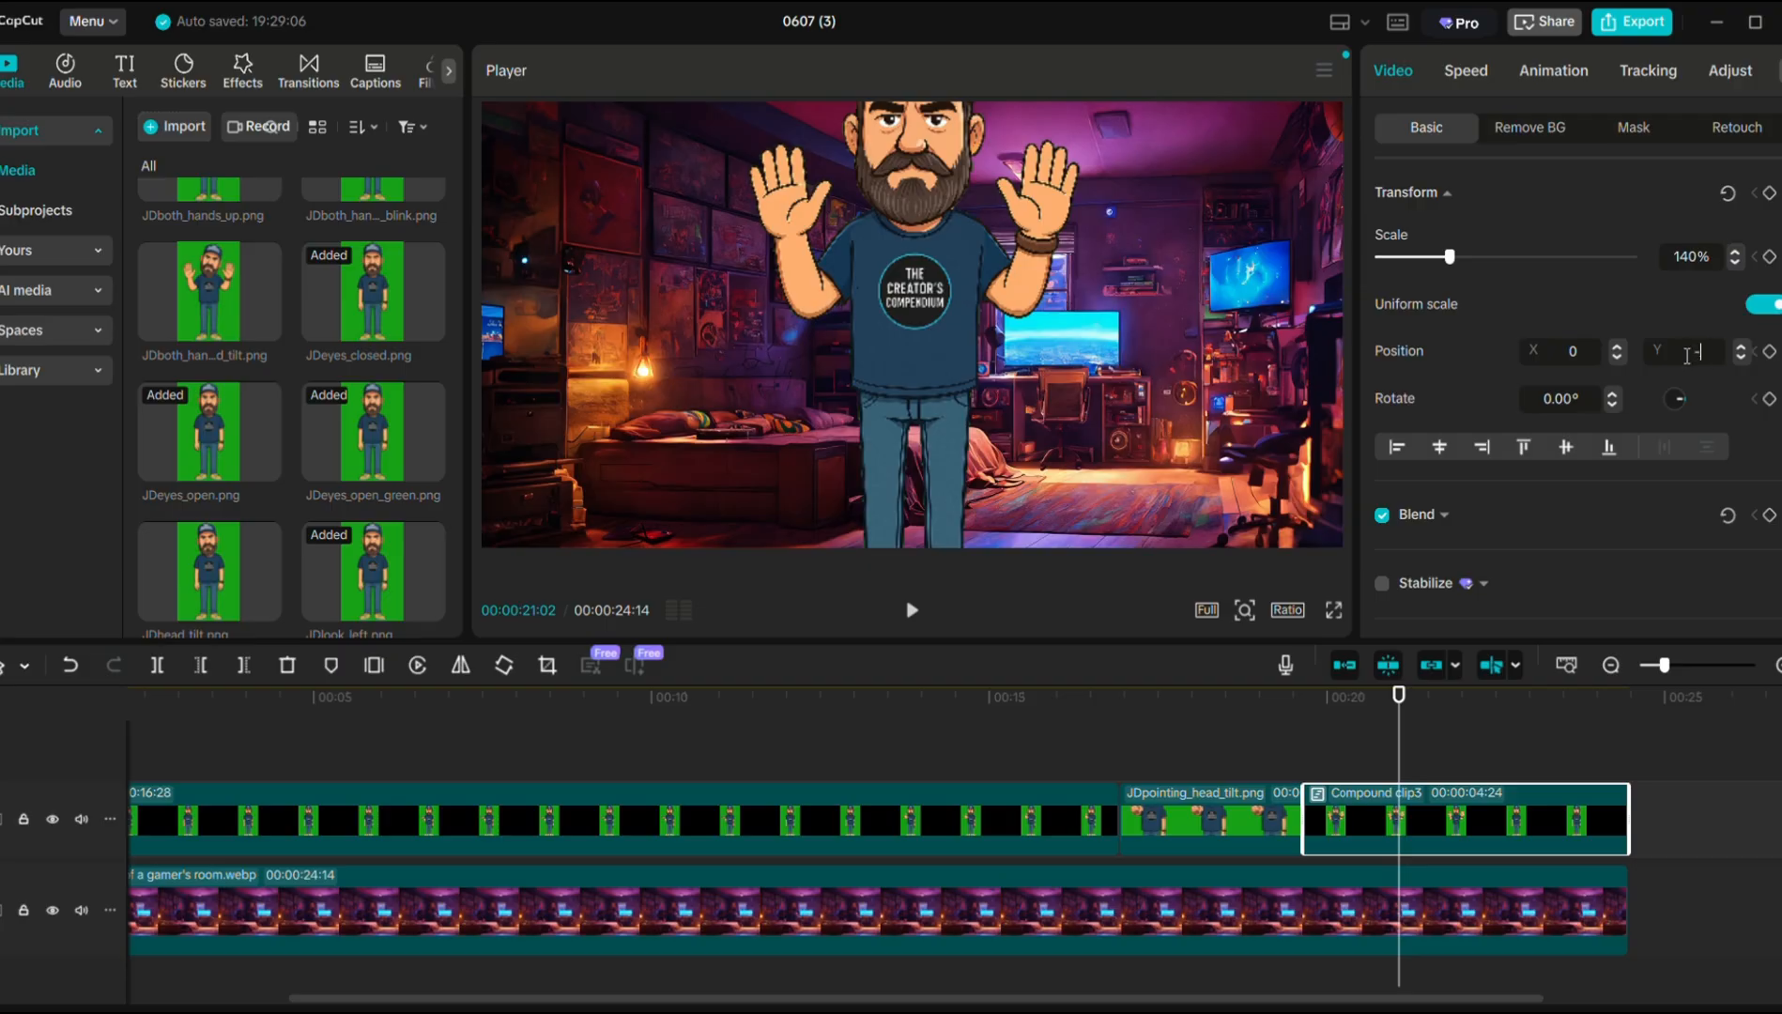
{"action": "key", "text": "Return"}
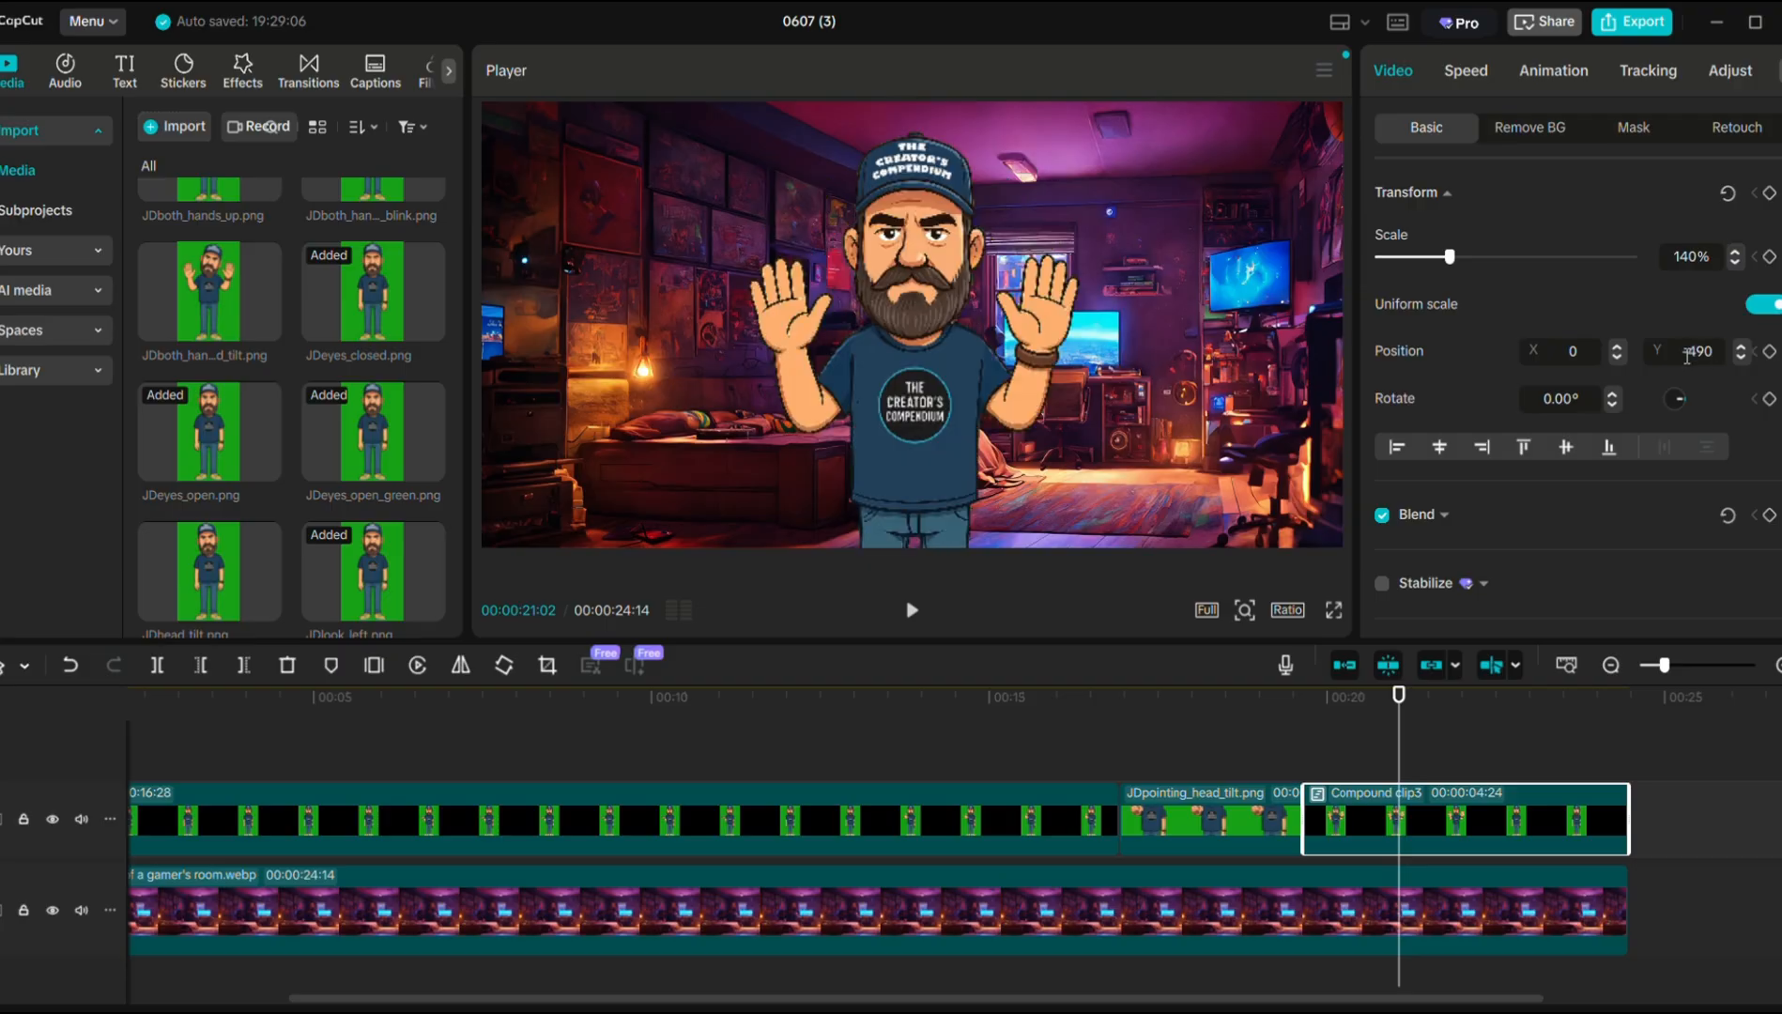
{"action": "left_click", "coordinate": [1248, 744]}
{"action": "left_click_drag", "start_coordinate": [1247, 743], "coordinate": [289, 814]}
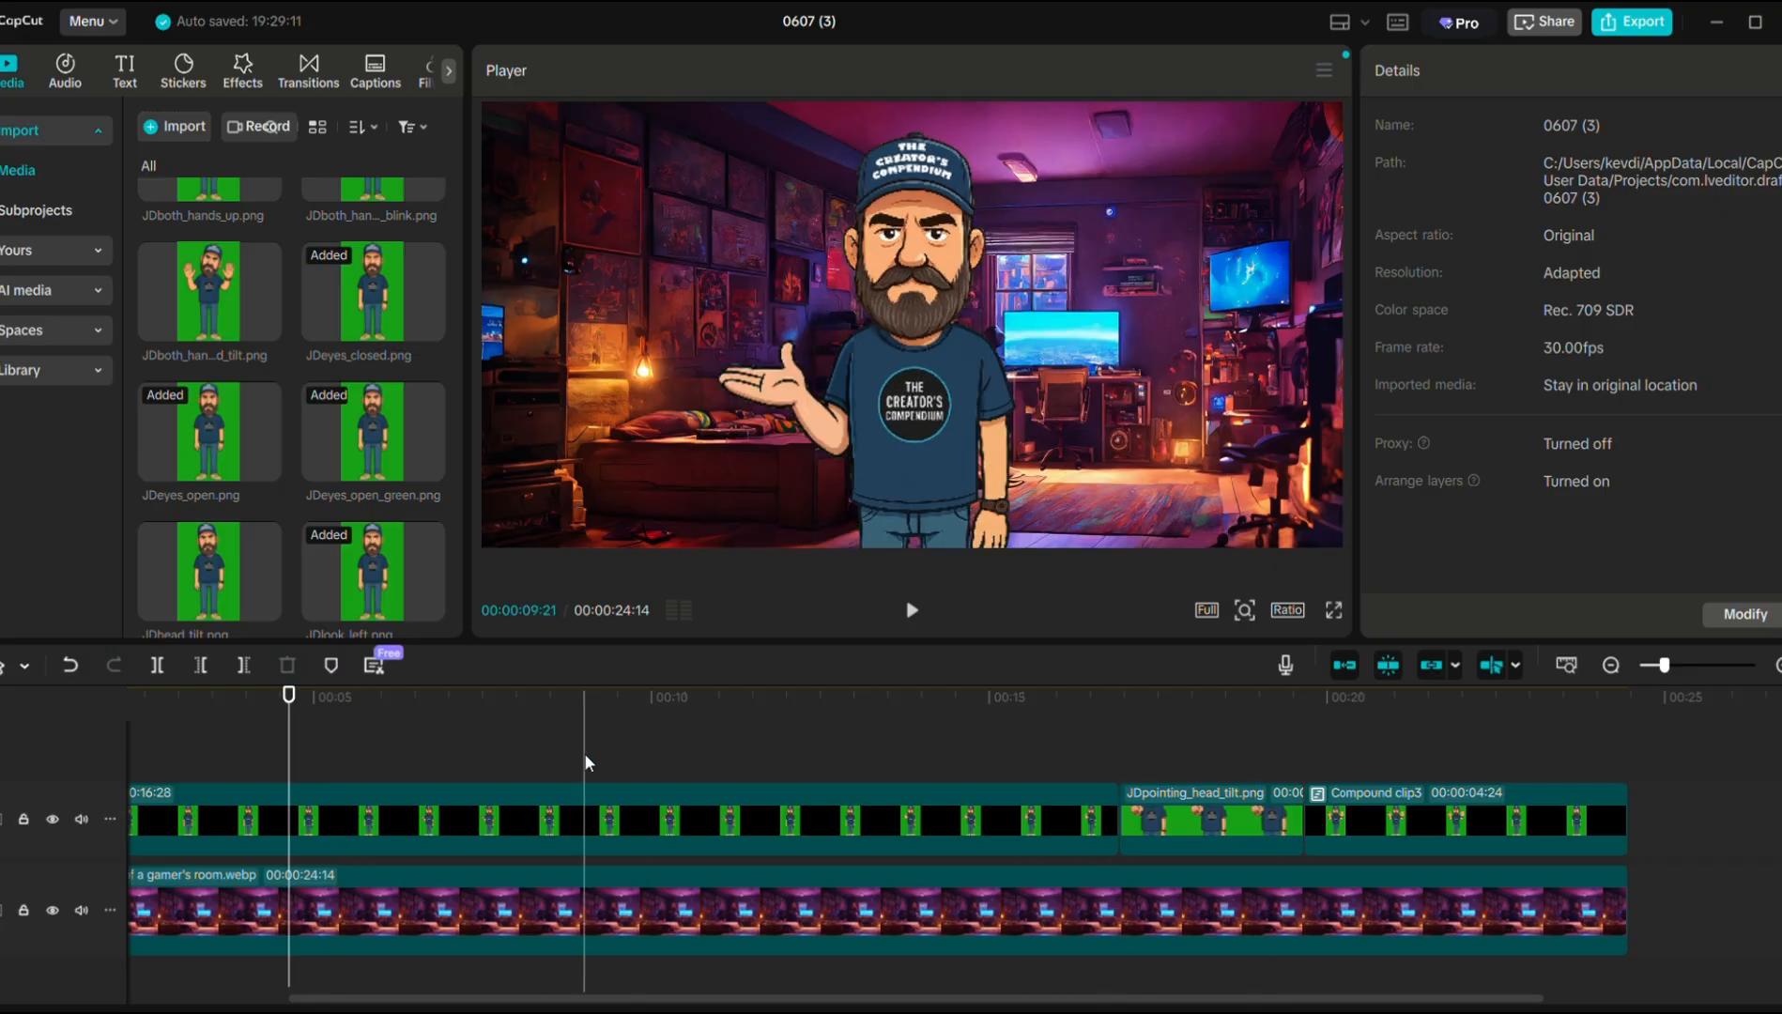
Scroll Media to the ElevenLabs mp4 and zoom the timeline out to the whole video.
{"action": "scroll", "coordinate": [250, 557], "scroll_direction": "down", "scroll_amount": 5}
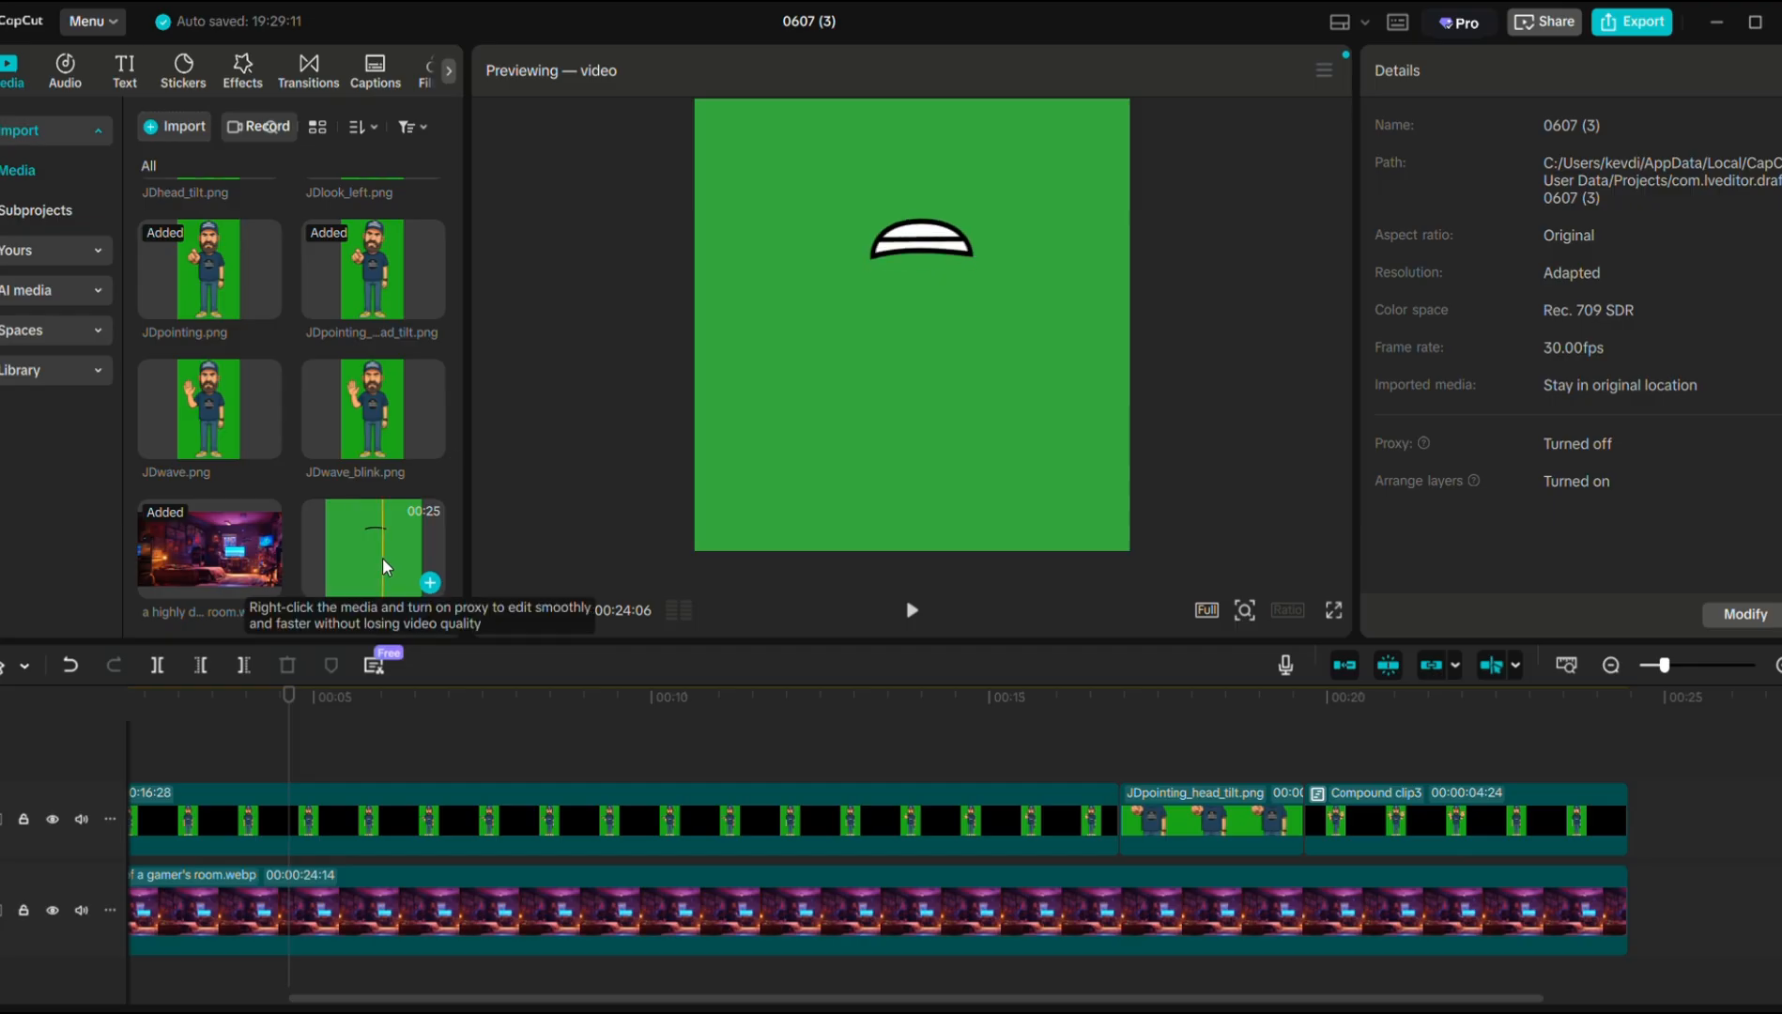
{"action": "left_click", "coordinate": [1611, 664]}
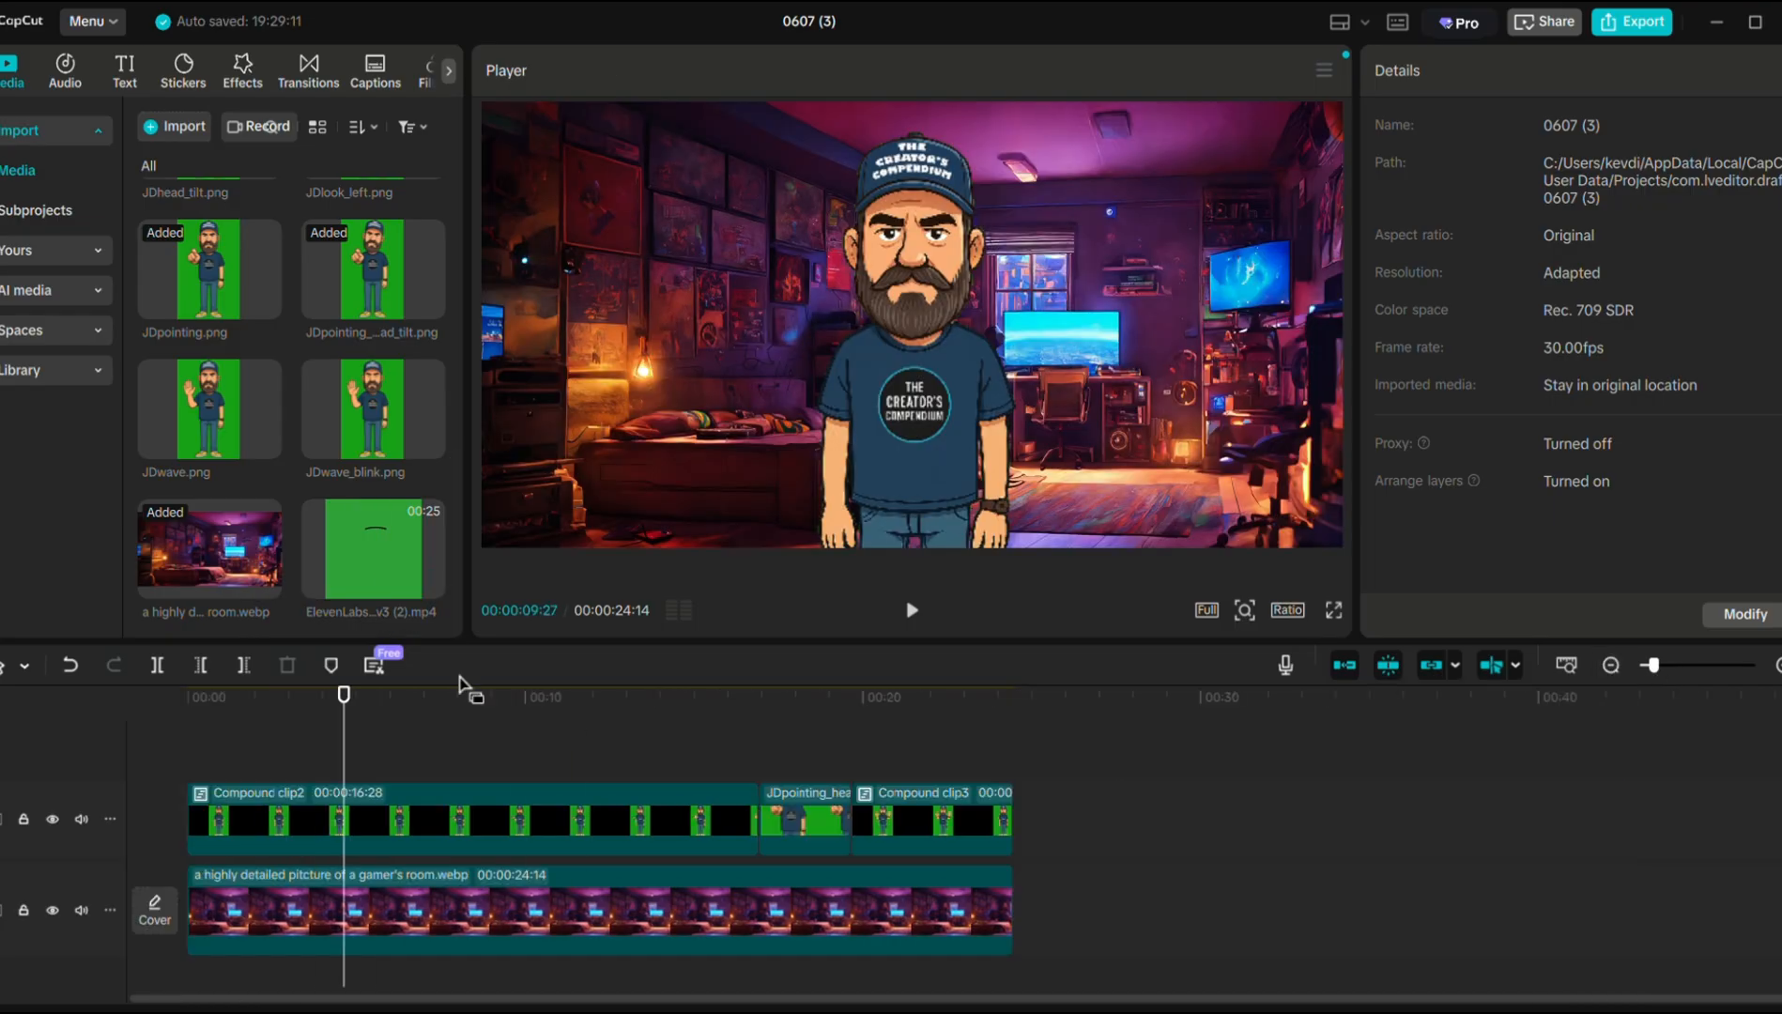
Put the ElevenLabs mouth clip on a new top track, chroma-key its green, and shrink it toward the face.
{"action": "left_click_drag", "start_coordinate": [460, 685], "coordinate": [184, 741]}
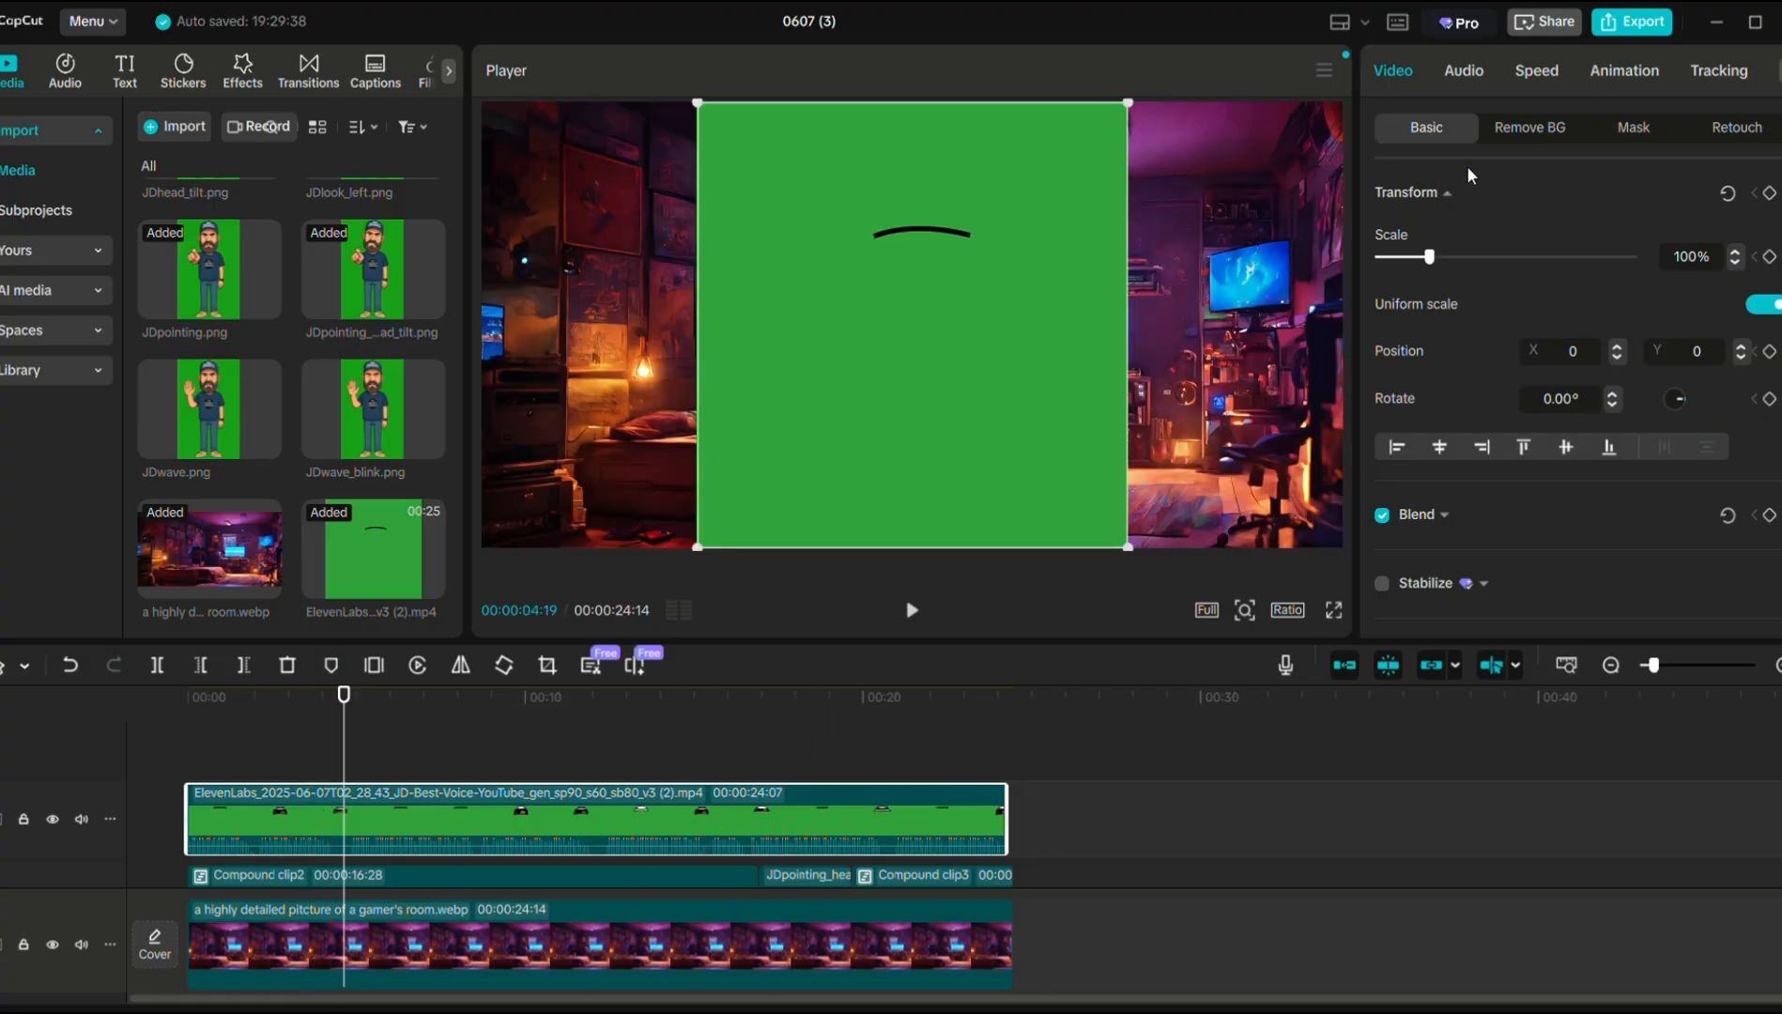
{"action": "left_click", "coordinate": [1529, 129]}
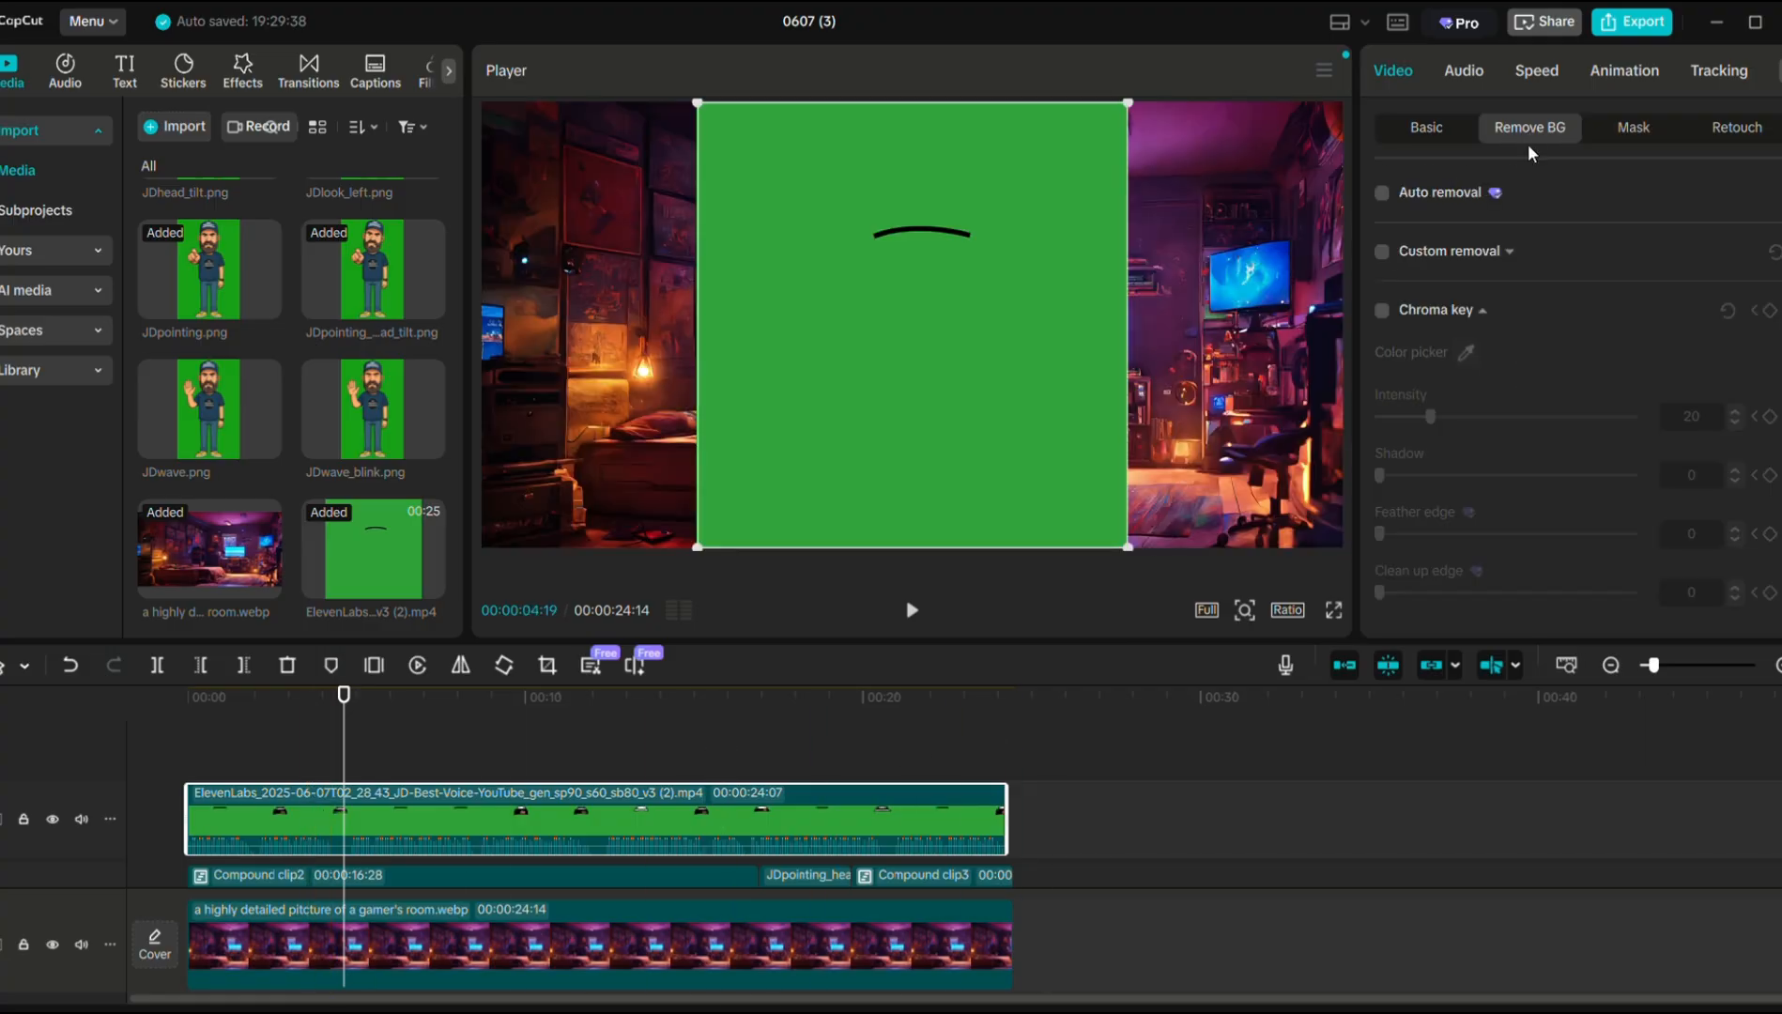
{"action": "left_click", "coordinate": [1382, 311]}
{"action": "left_click", "coordinate": [1008, 422]}
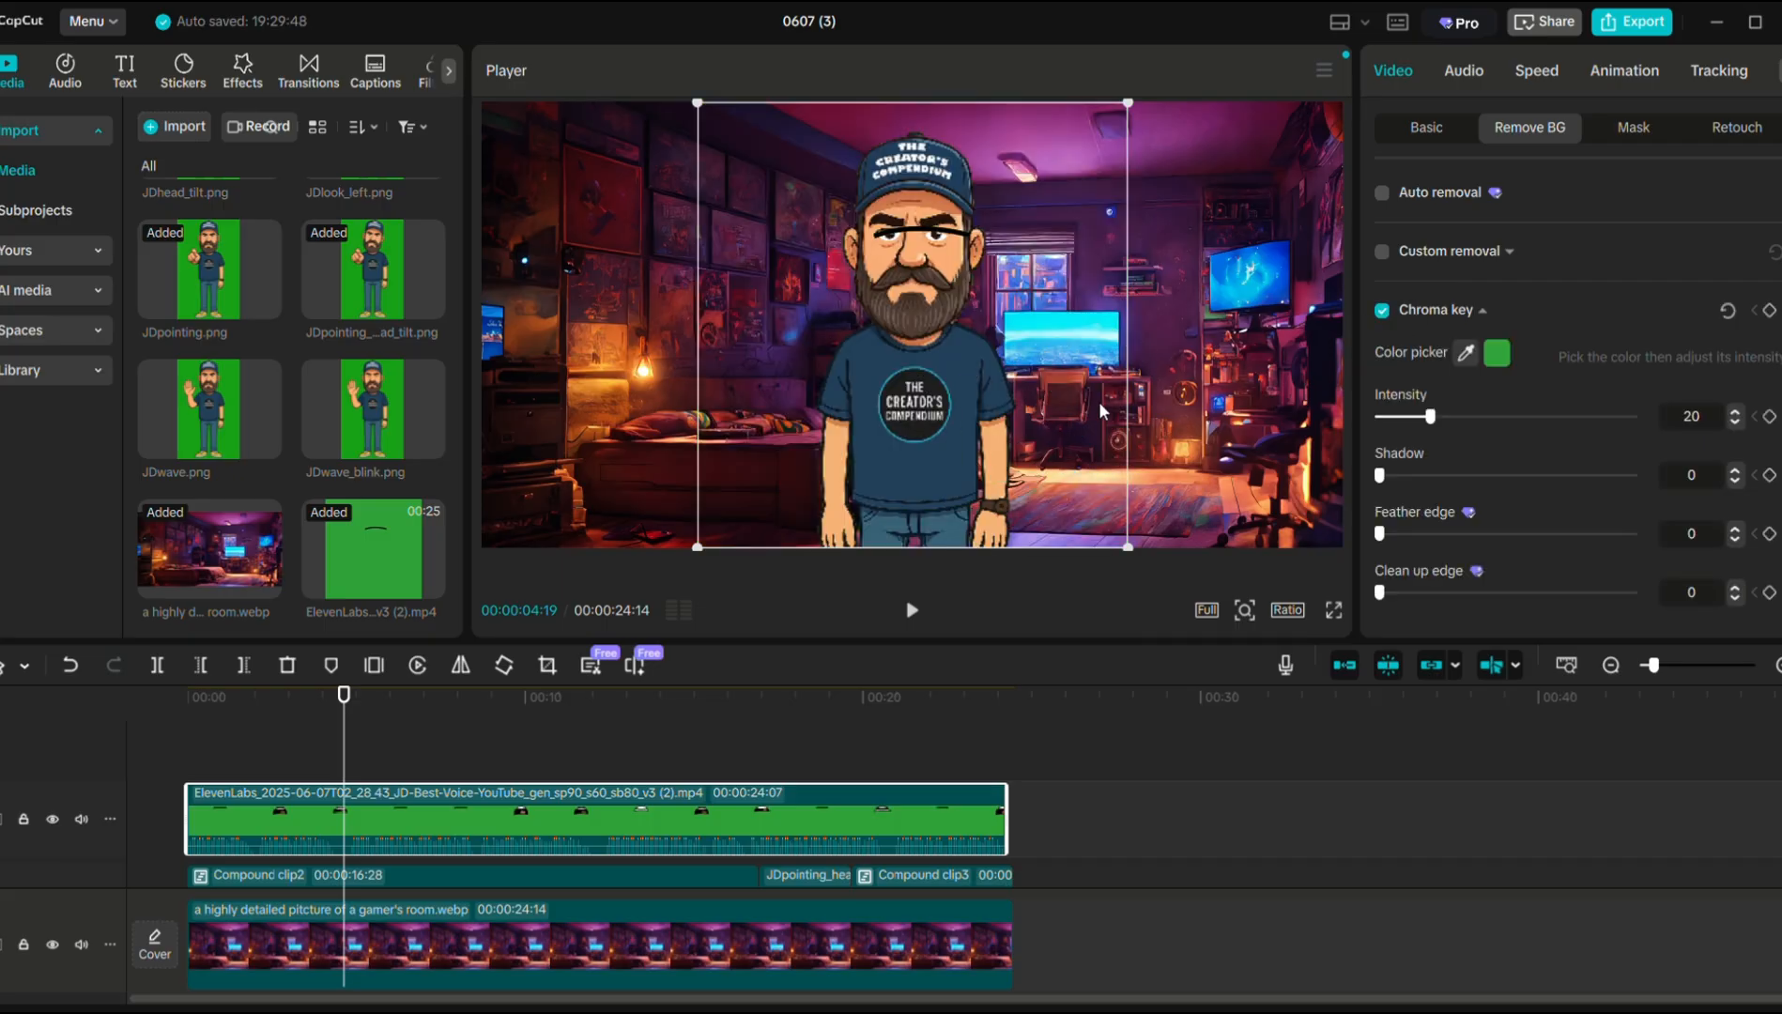
{"action": "left_click_drag", "start_coordinate": [1129, 102], "coordinate": [978, 332]}
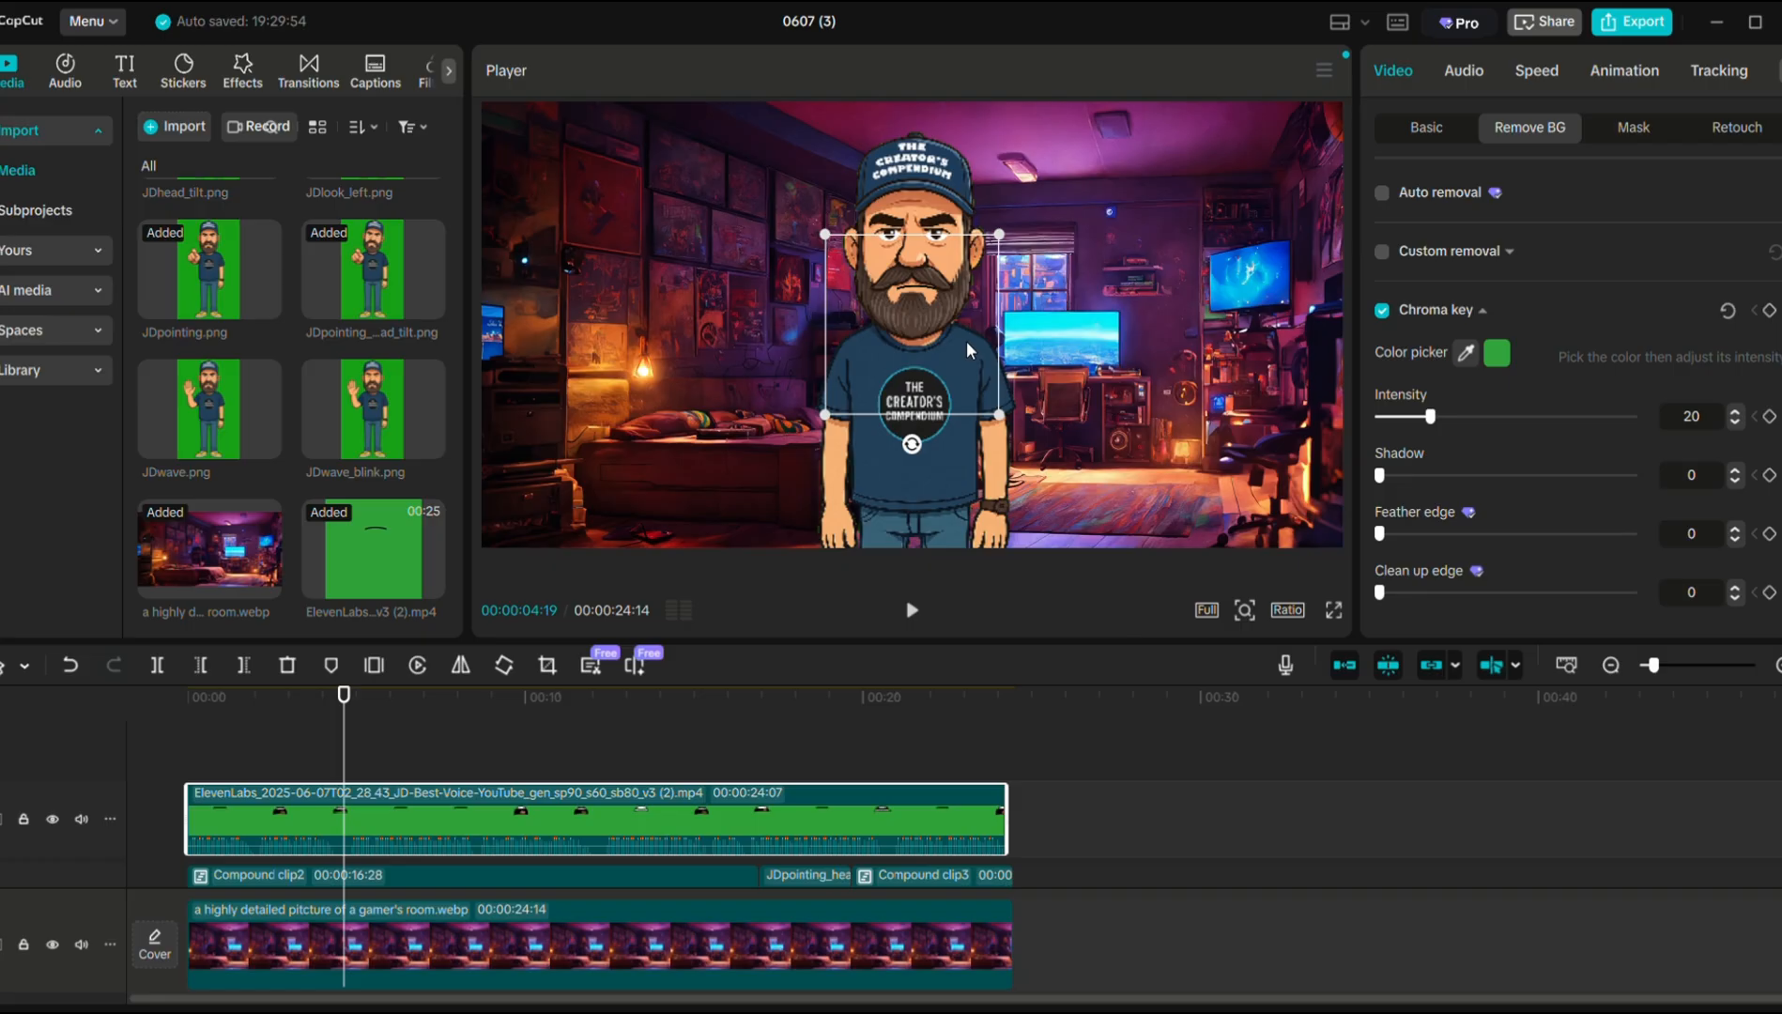
Turn off uniform scale, size the mouth overlay to 31% width and height, and raise it to Y 38.
{"action": "left_click", "coordinate": [1426, 127]}
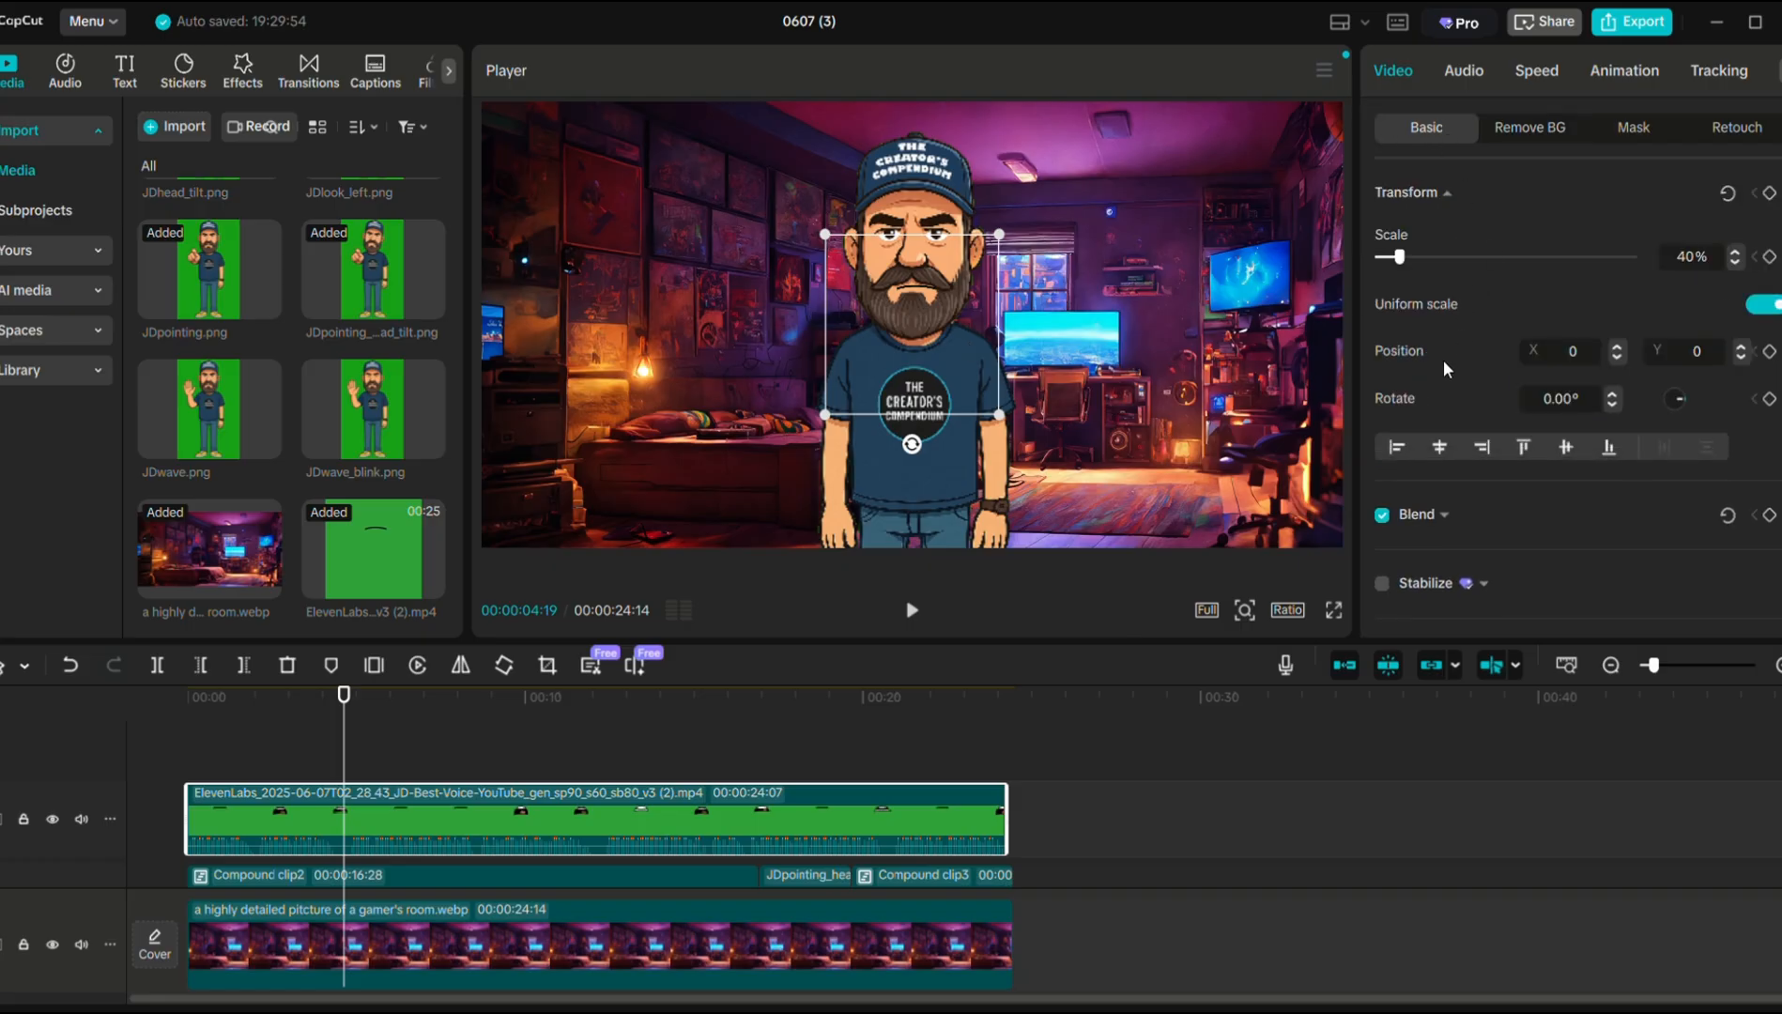
{"action": "left_click", "coordinate": [1765, 305]}
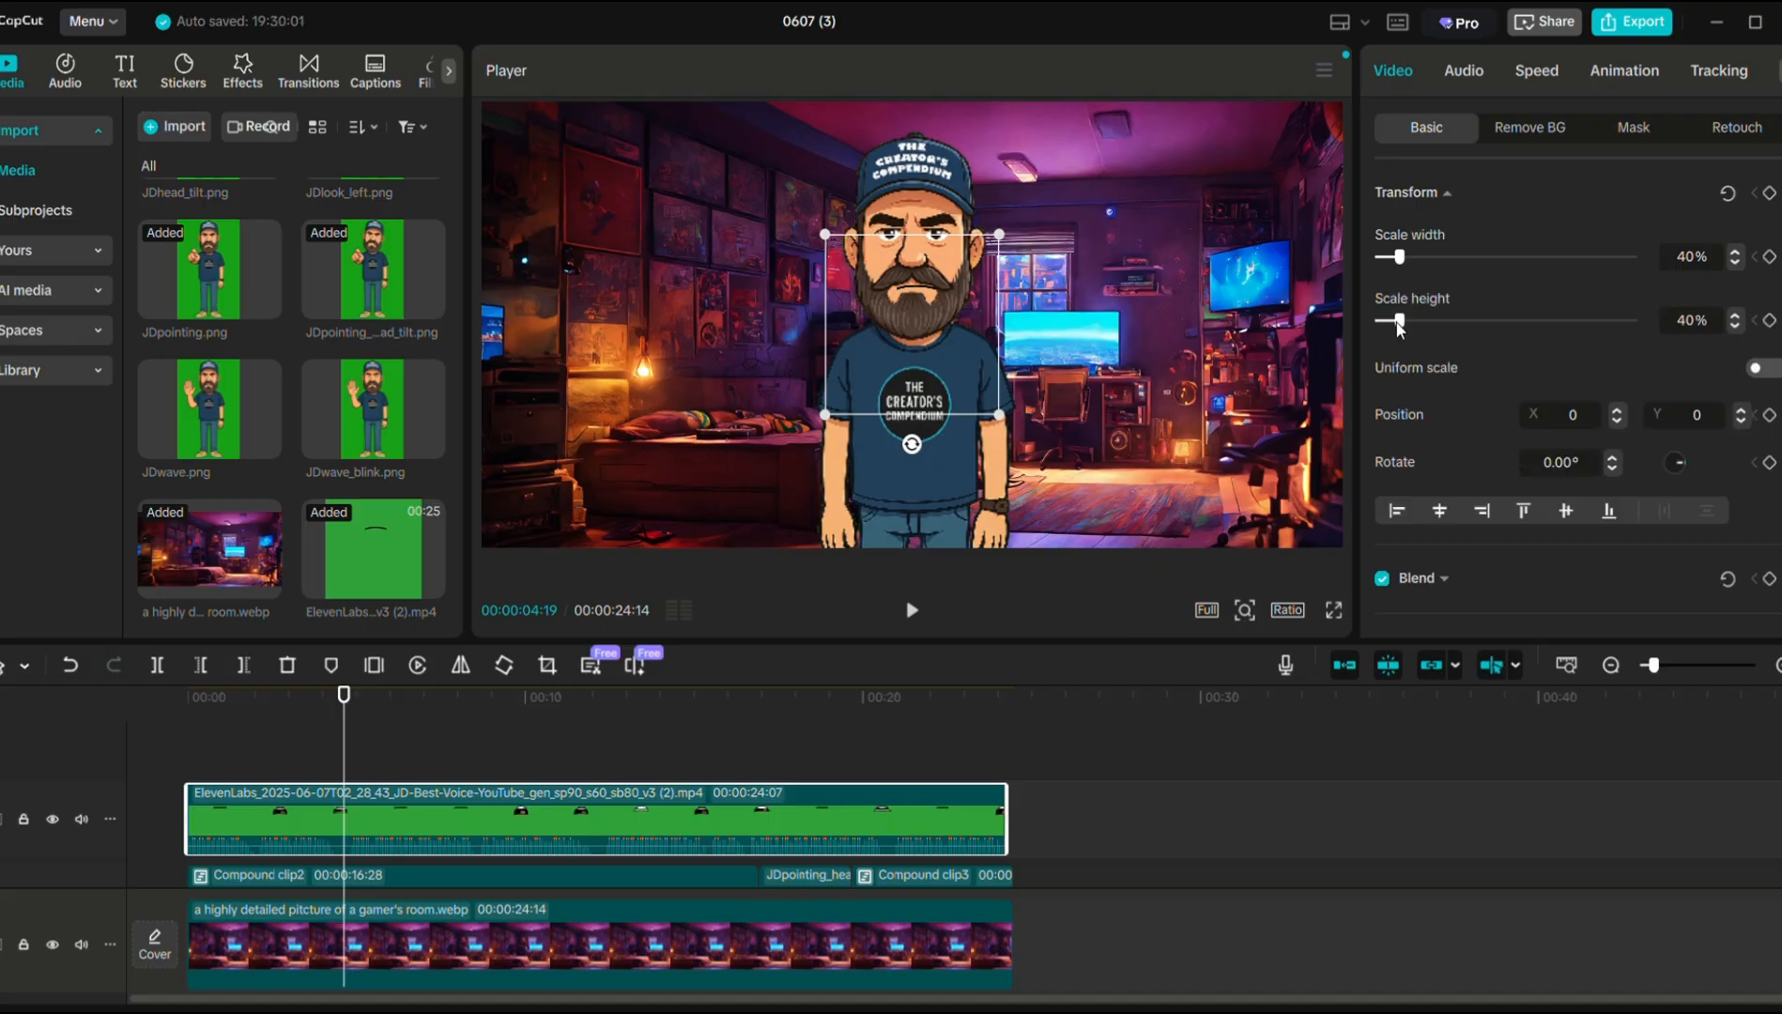
{"action": "left_click_drag", "start_coordinate": [1399, 324], "coordinate": [1394, 325]}
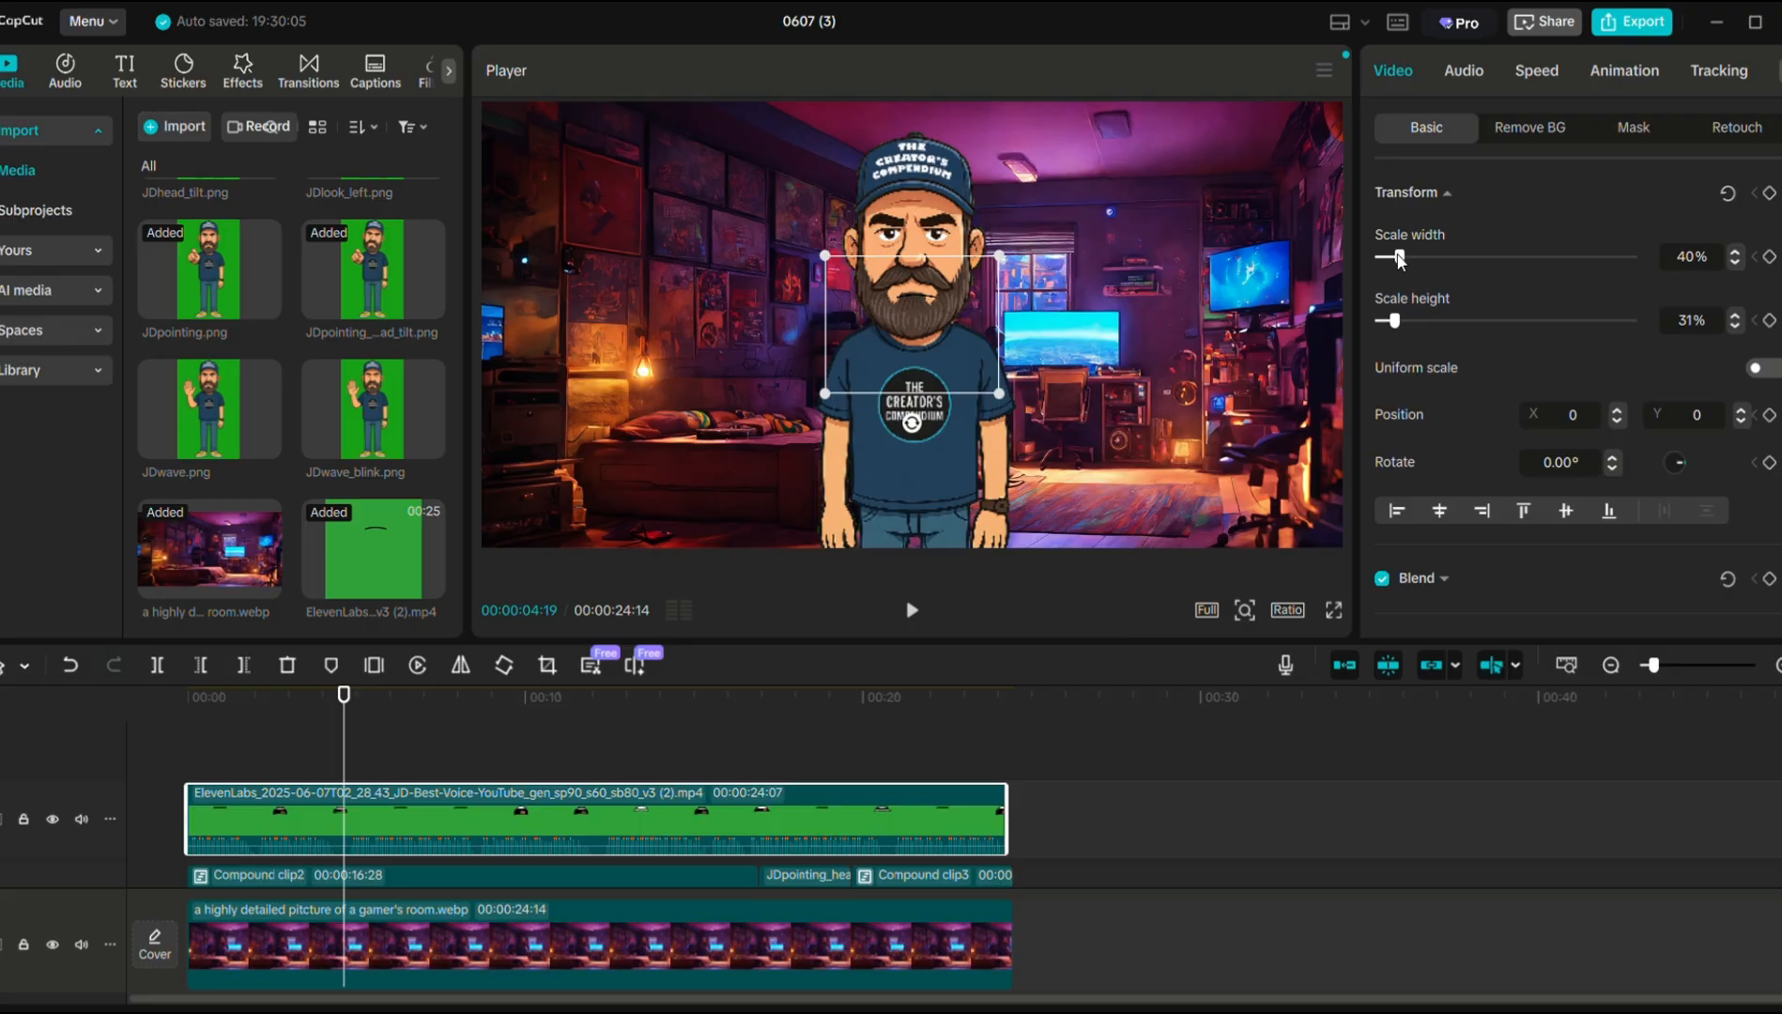
{"action": "left_click_drag", "start_coordinate": [1400, 261], "coordinate": [1403, 261]}
{"action": "left_click_drag", "start_coordinate": [958, 349], "coordinate": [952, 340]}
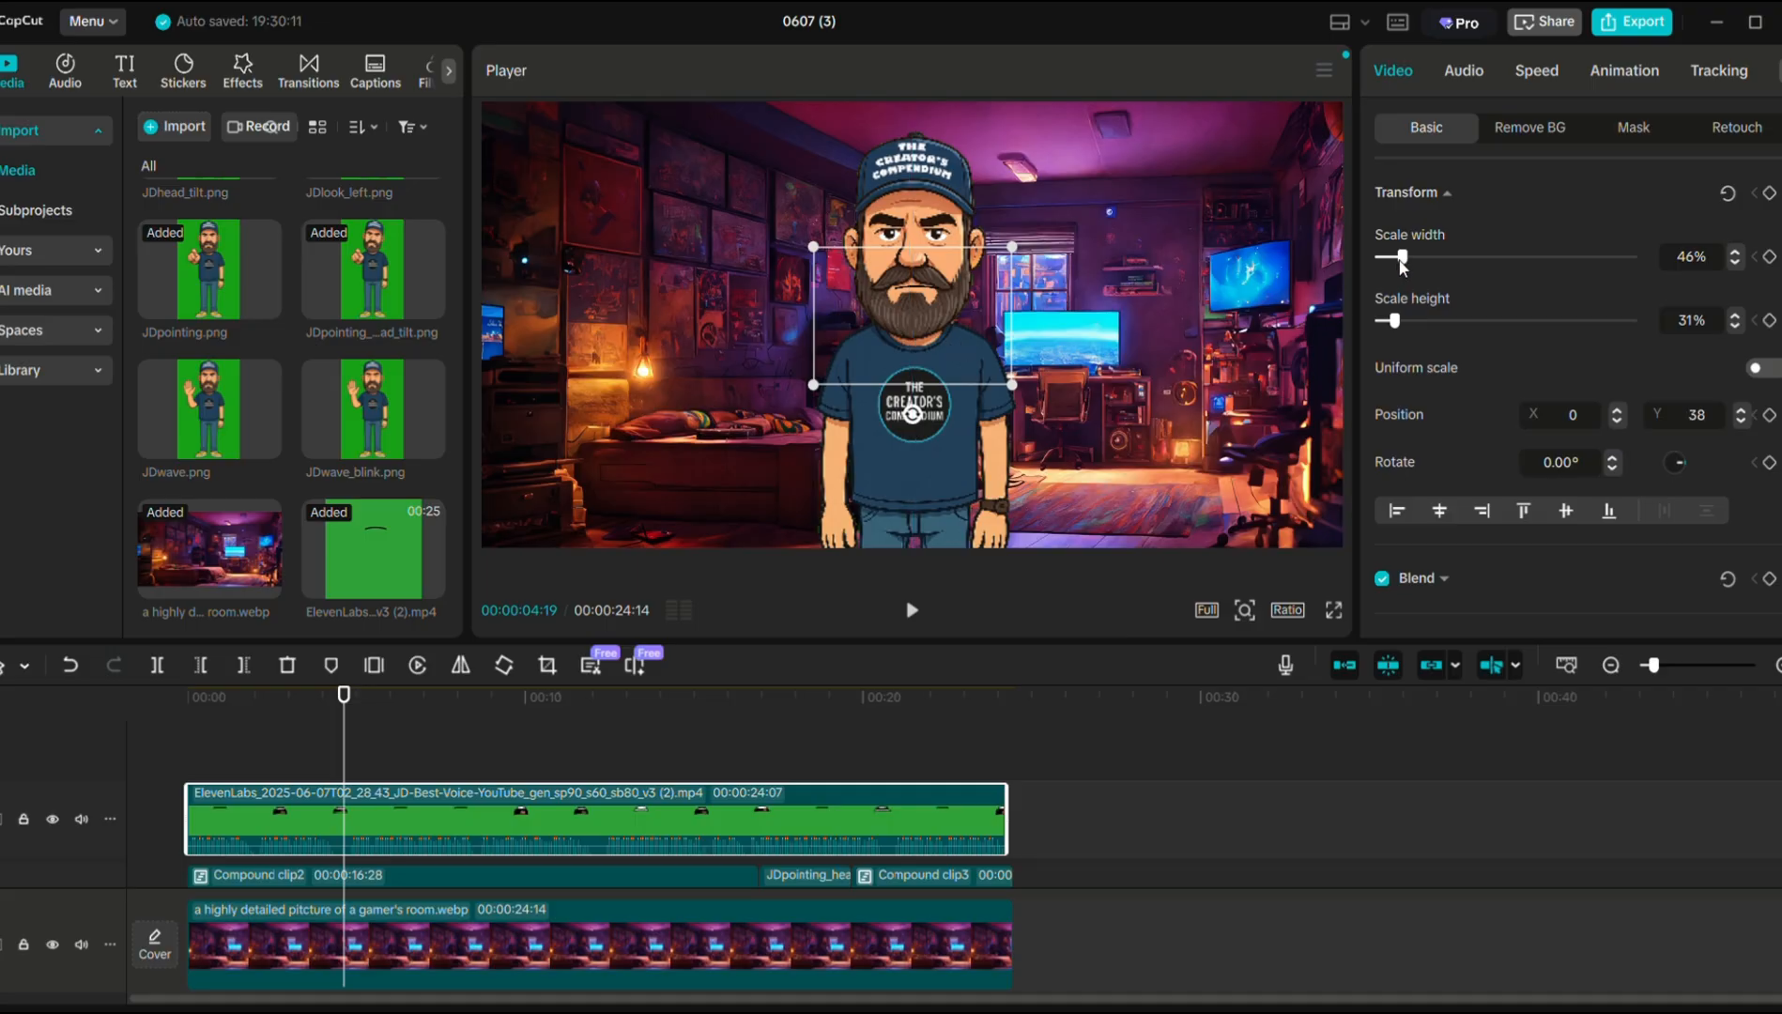
{"action": "left_click_drag", "start_coordinate": [1394, 262], "coordinate": [1394, 267]}
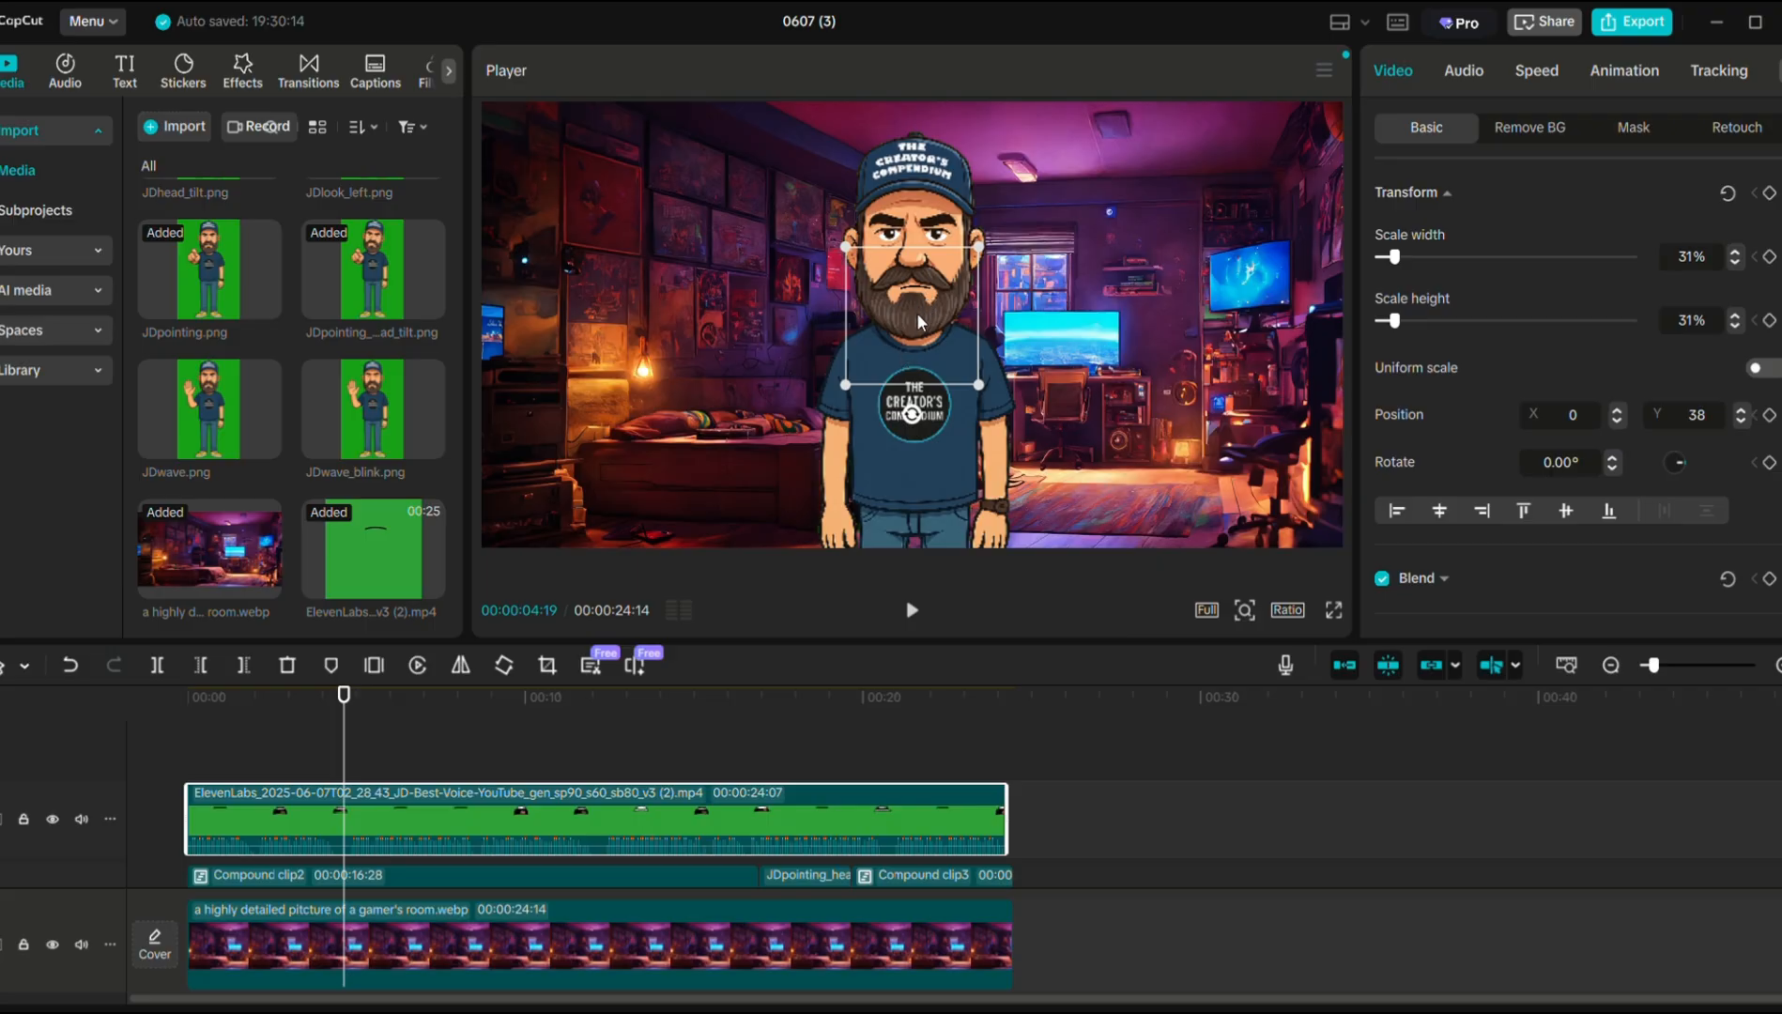
{"action": "scroll", "coordinate": [914, 316], "scroll_direction": "up", "scroll_amount": 2}
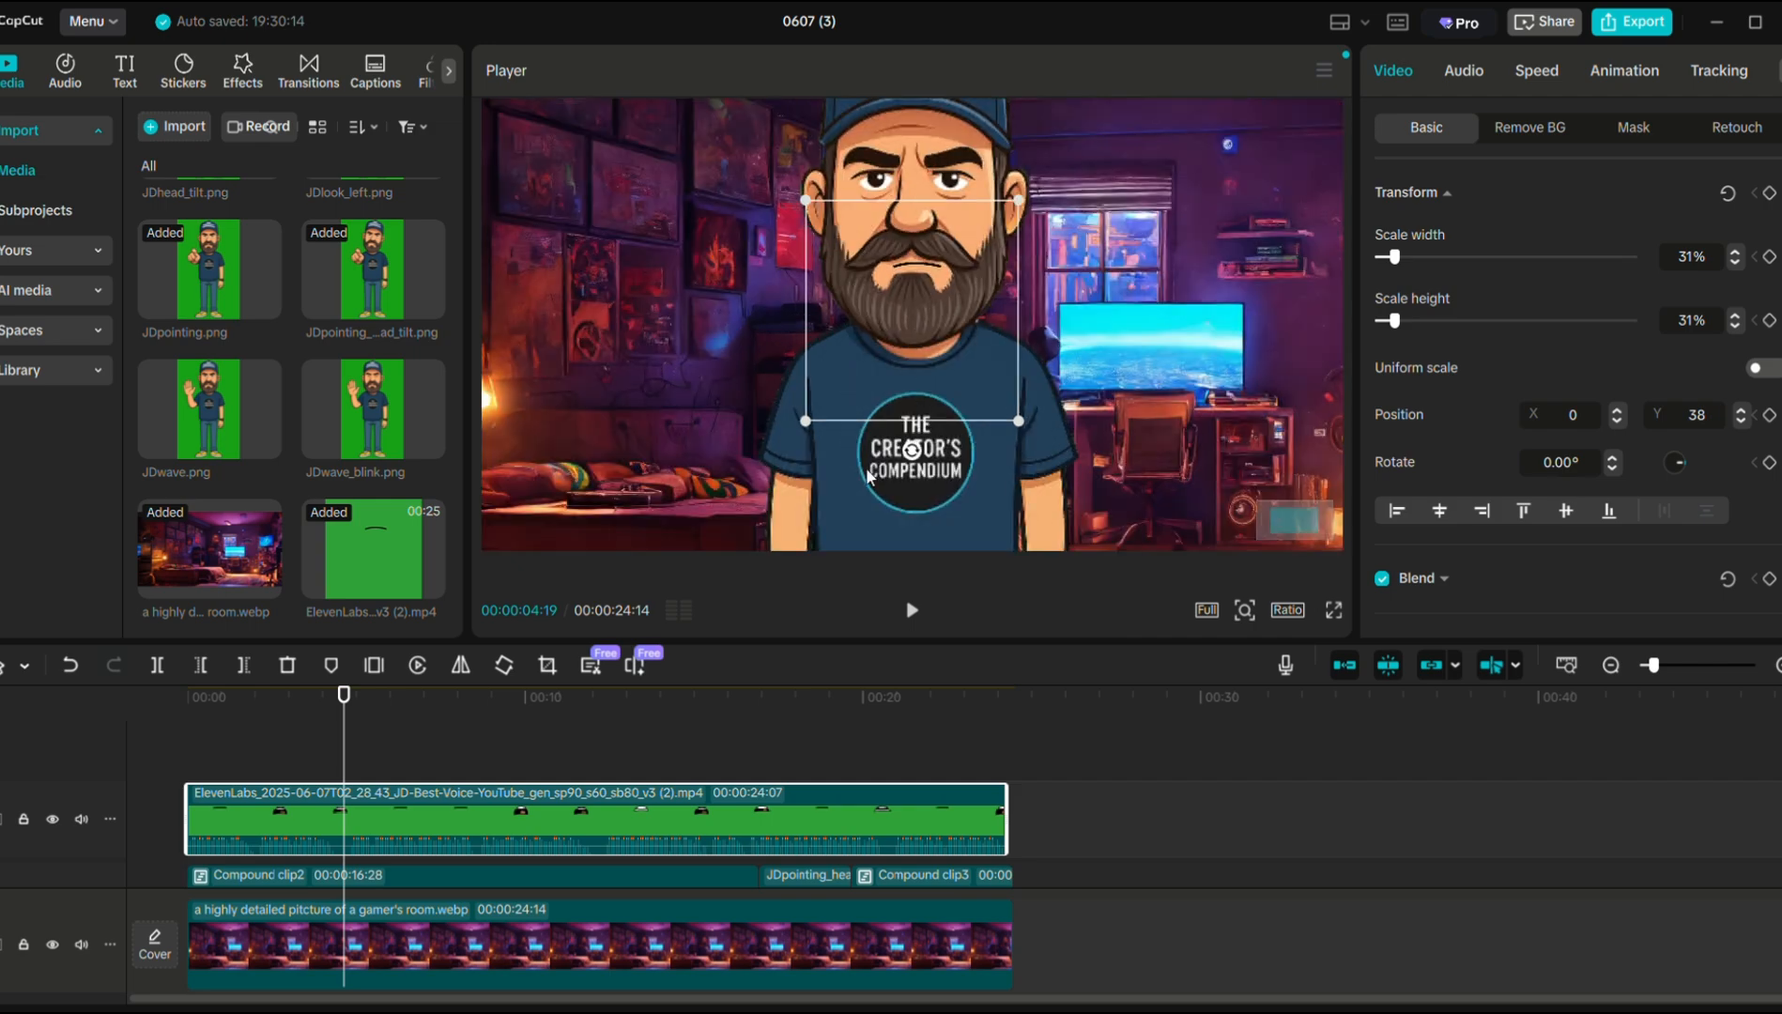
Resize the mouth overlay to 37% wide by 23% high and place it at X -20, Y 85.
{"action": "left_click_drag", "start_coordinate": [343, 695], "coordinate": [308, 700]}
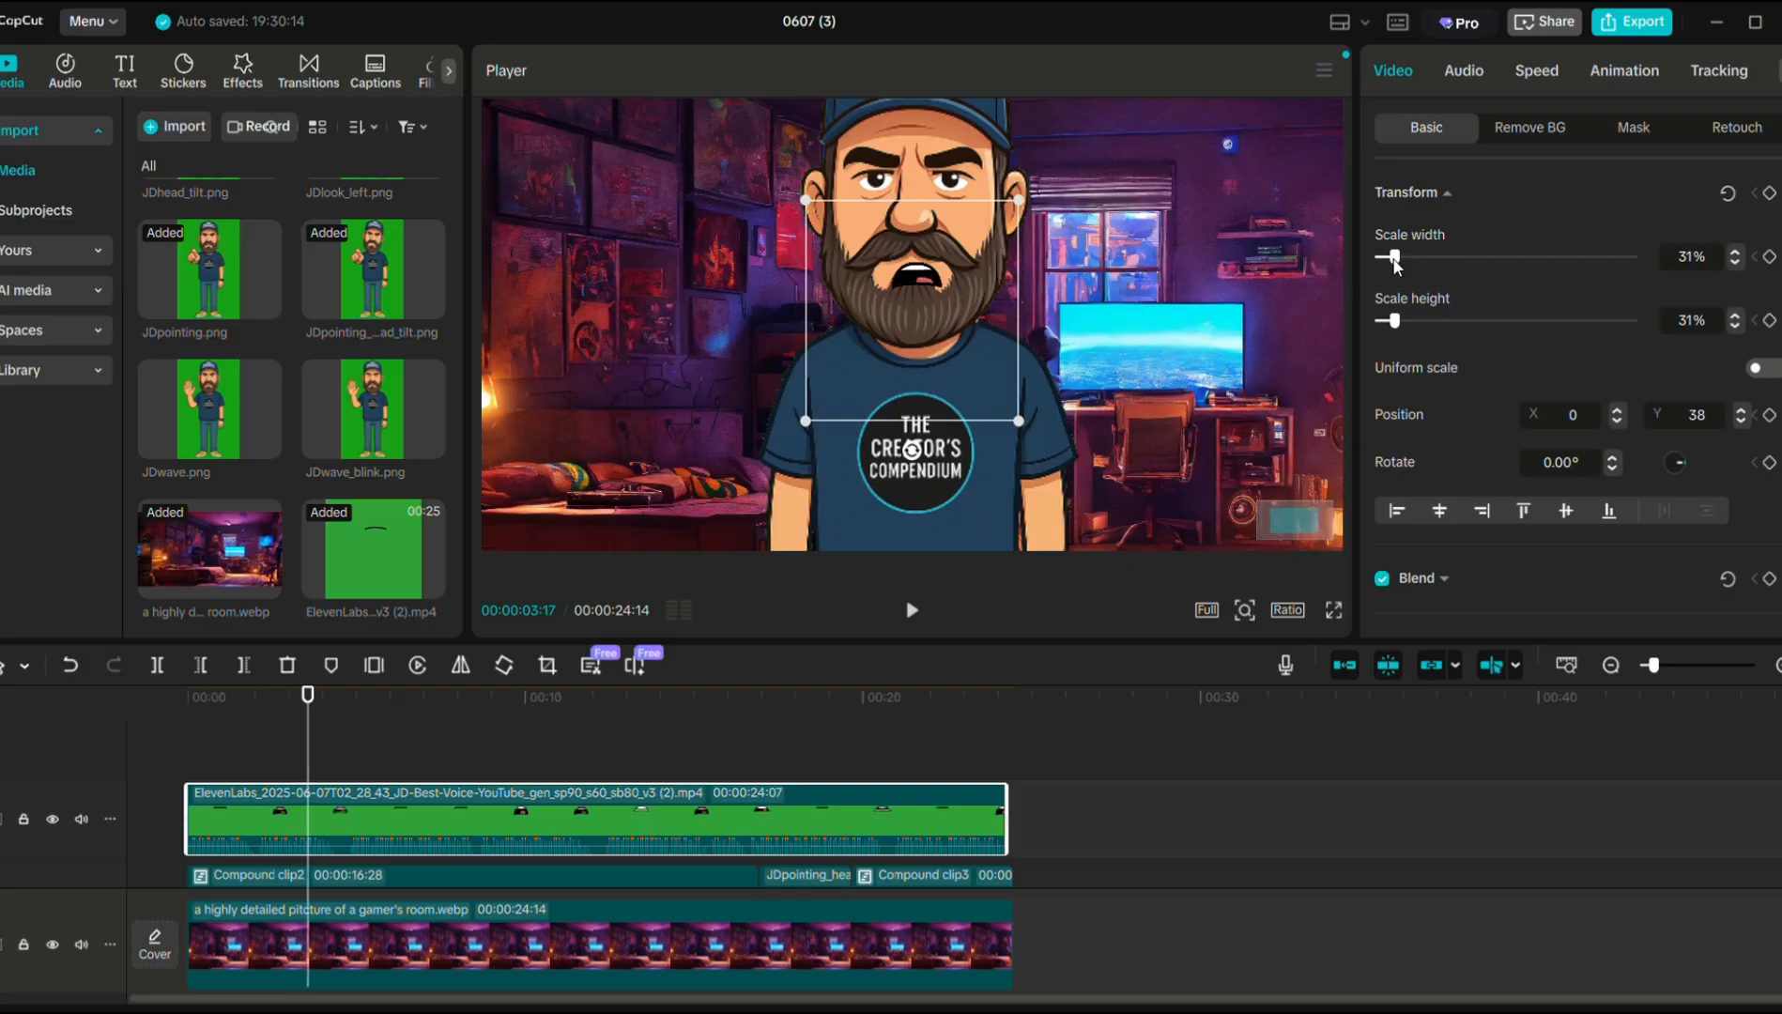
{"action": "left_click_drag", "start_coordinate": [1394, 262], "coordinate": [1397, 263]}
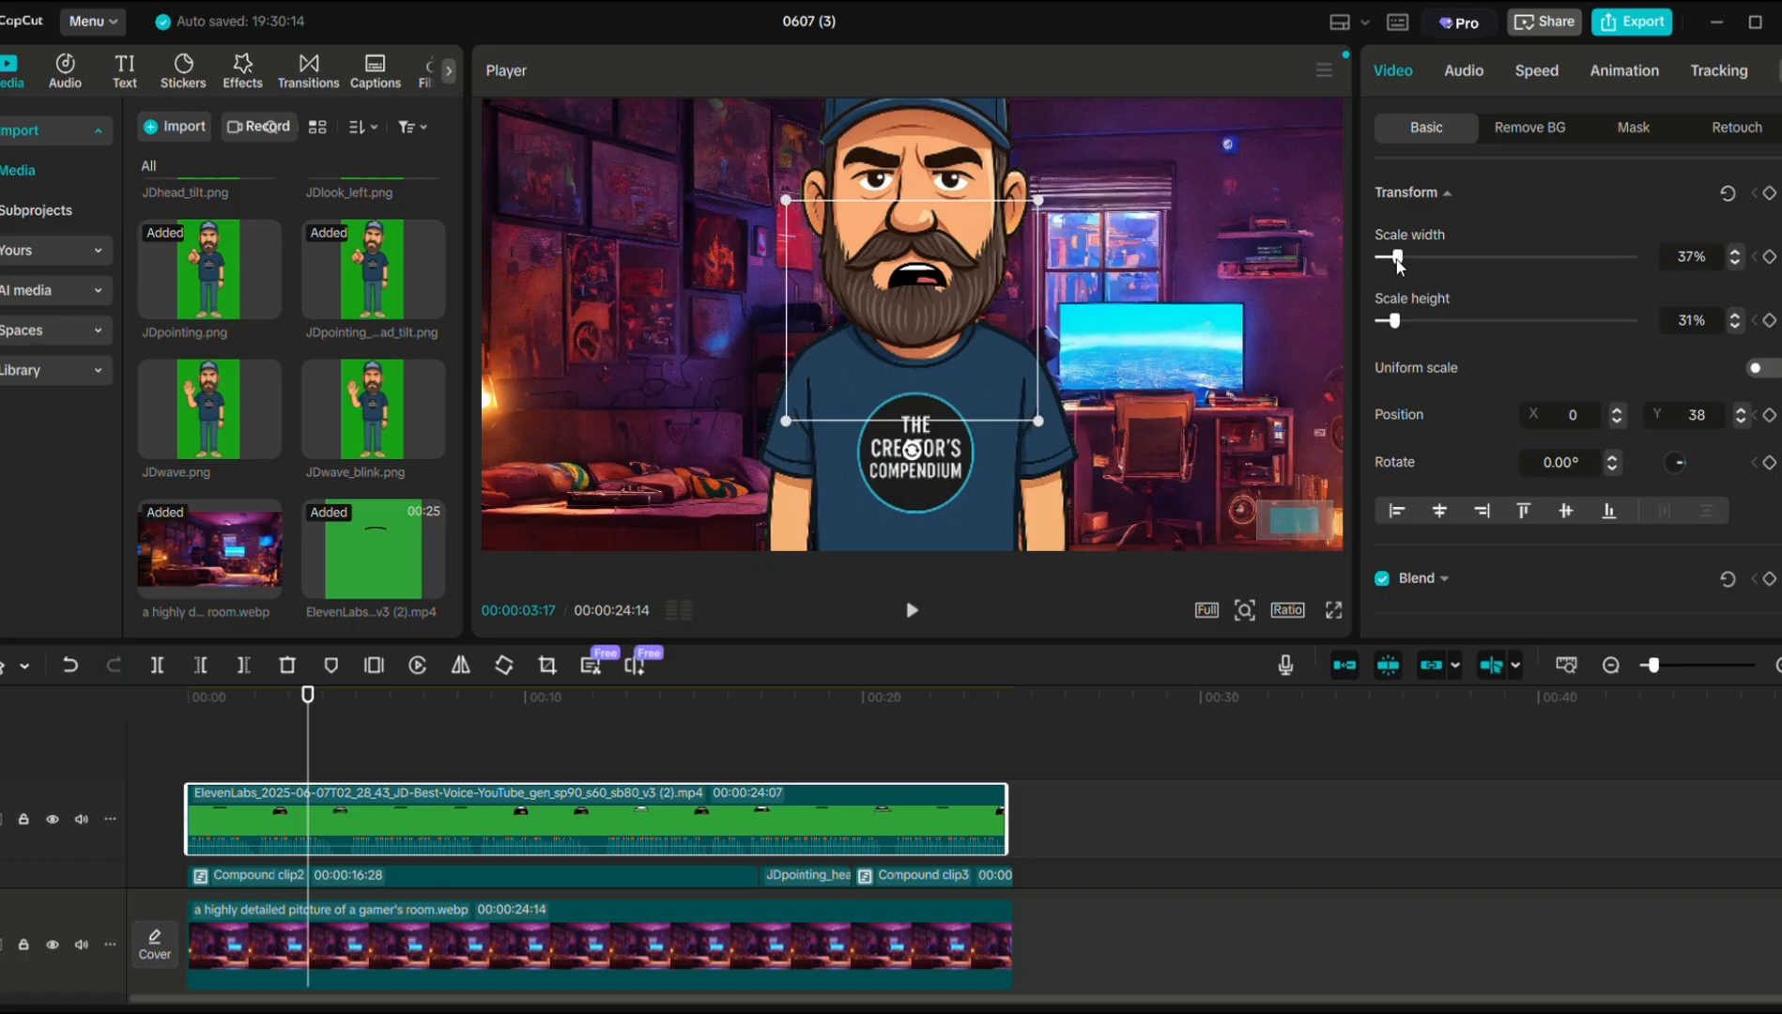
{"action": "left_click_drag", "start_coordinate": [1401, 330], "coordinate": [1395, 330]}
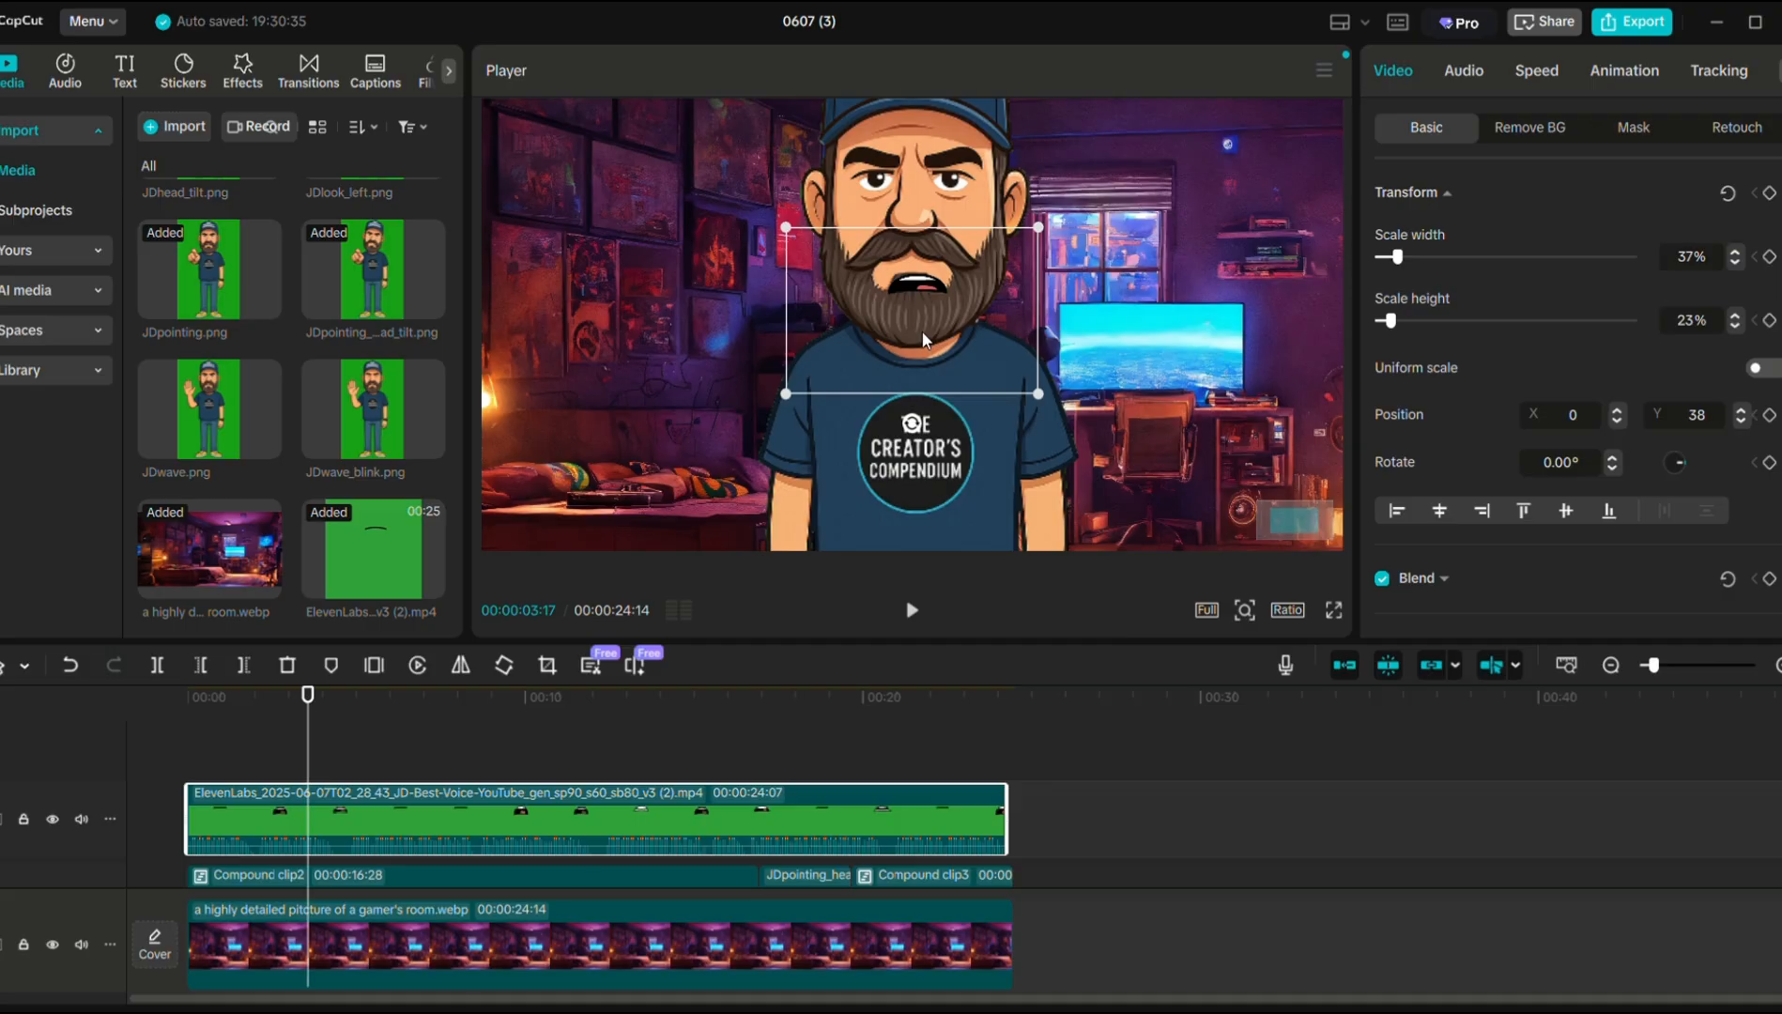
{"action": "left_click_drag", "start_coordinate": [923, 334], "coordinate": [913, 319]}
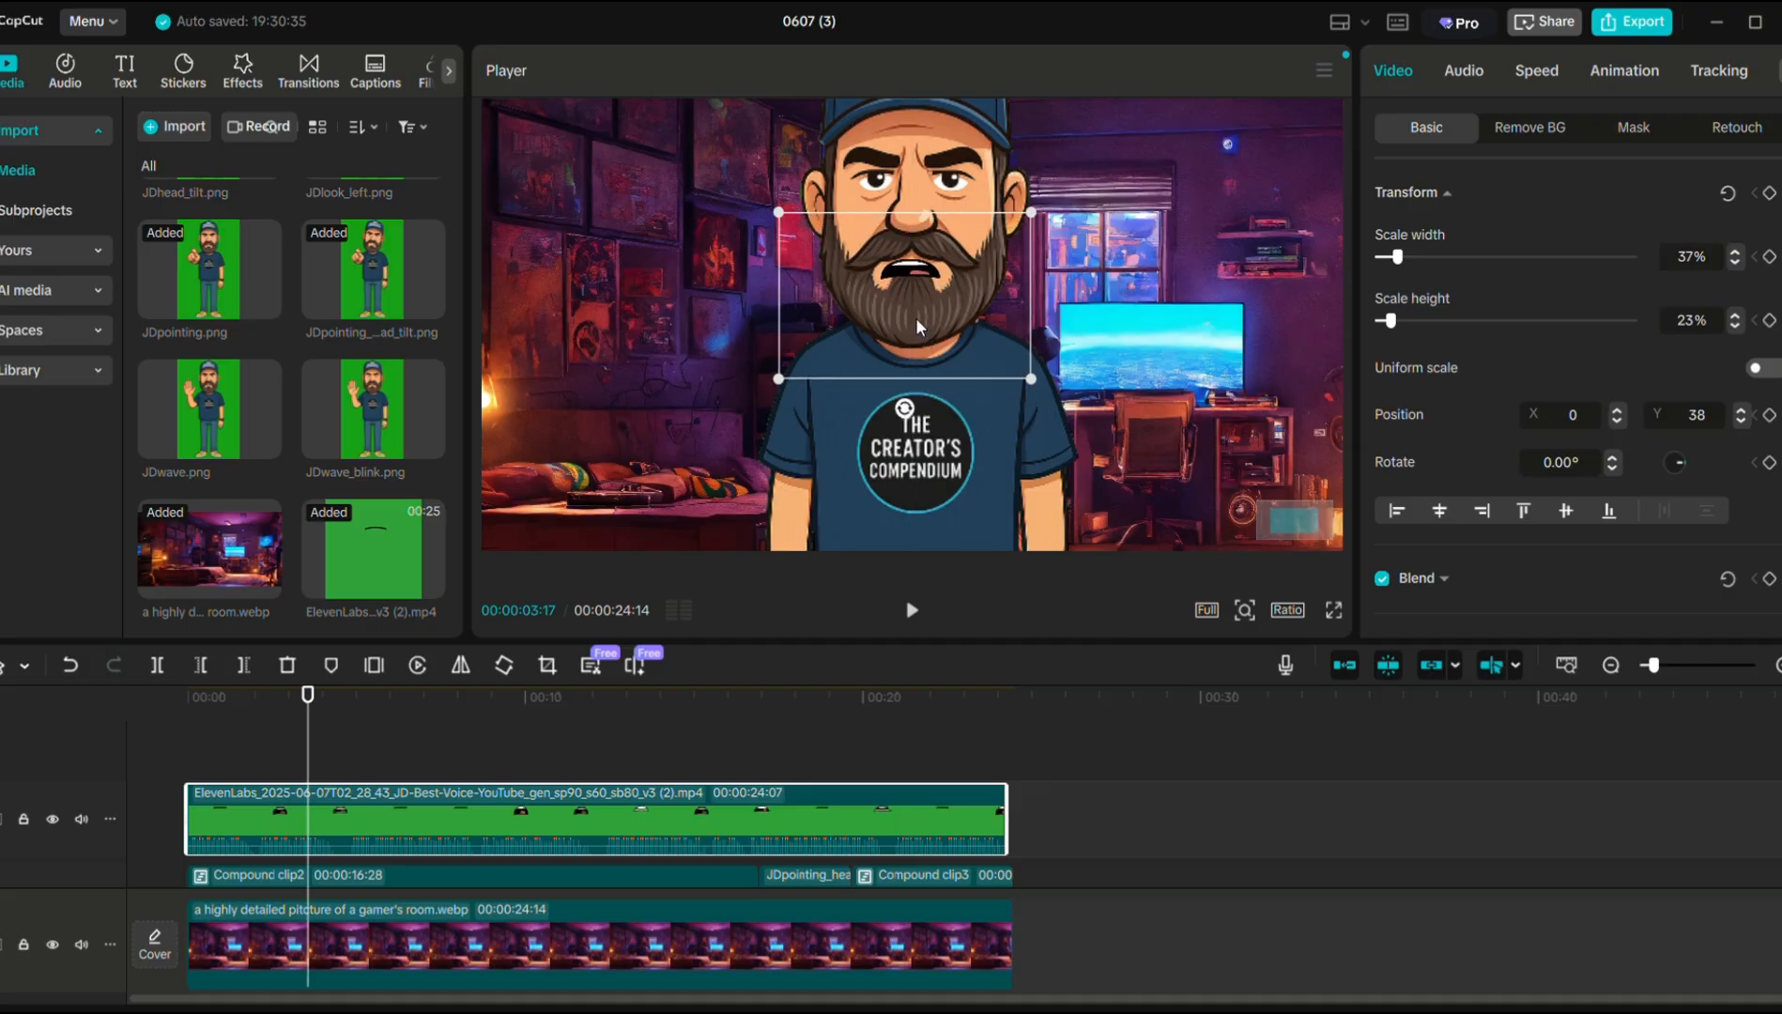
{"action": "left_click_drag", "start_coordinate": [916, 319], "coordinate": [914, 322]}
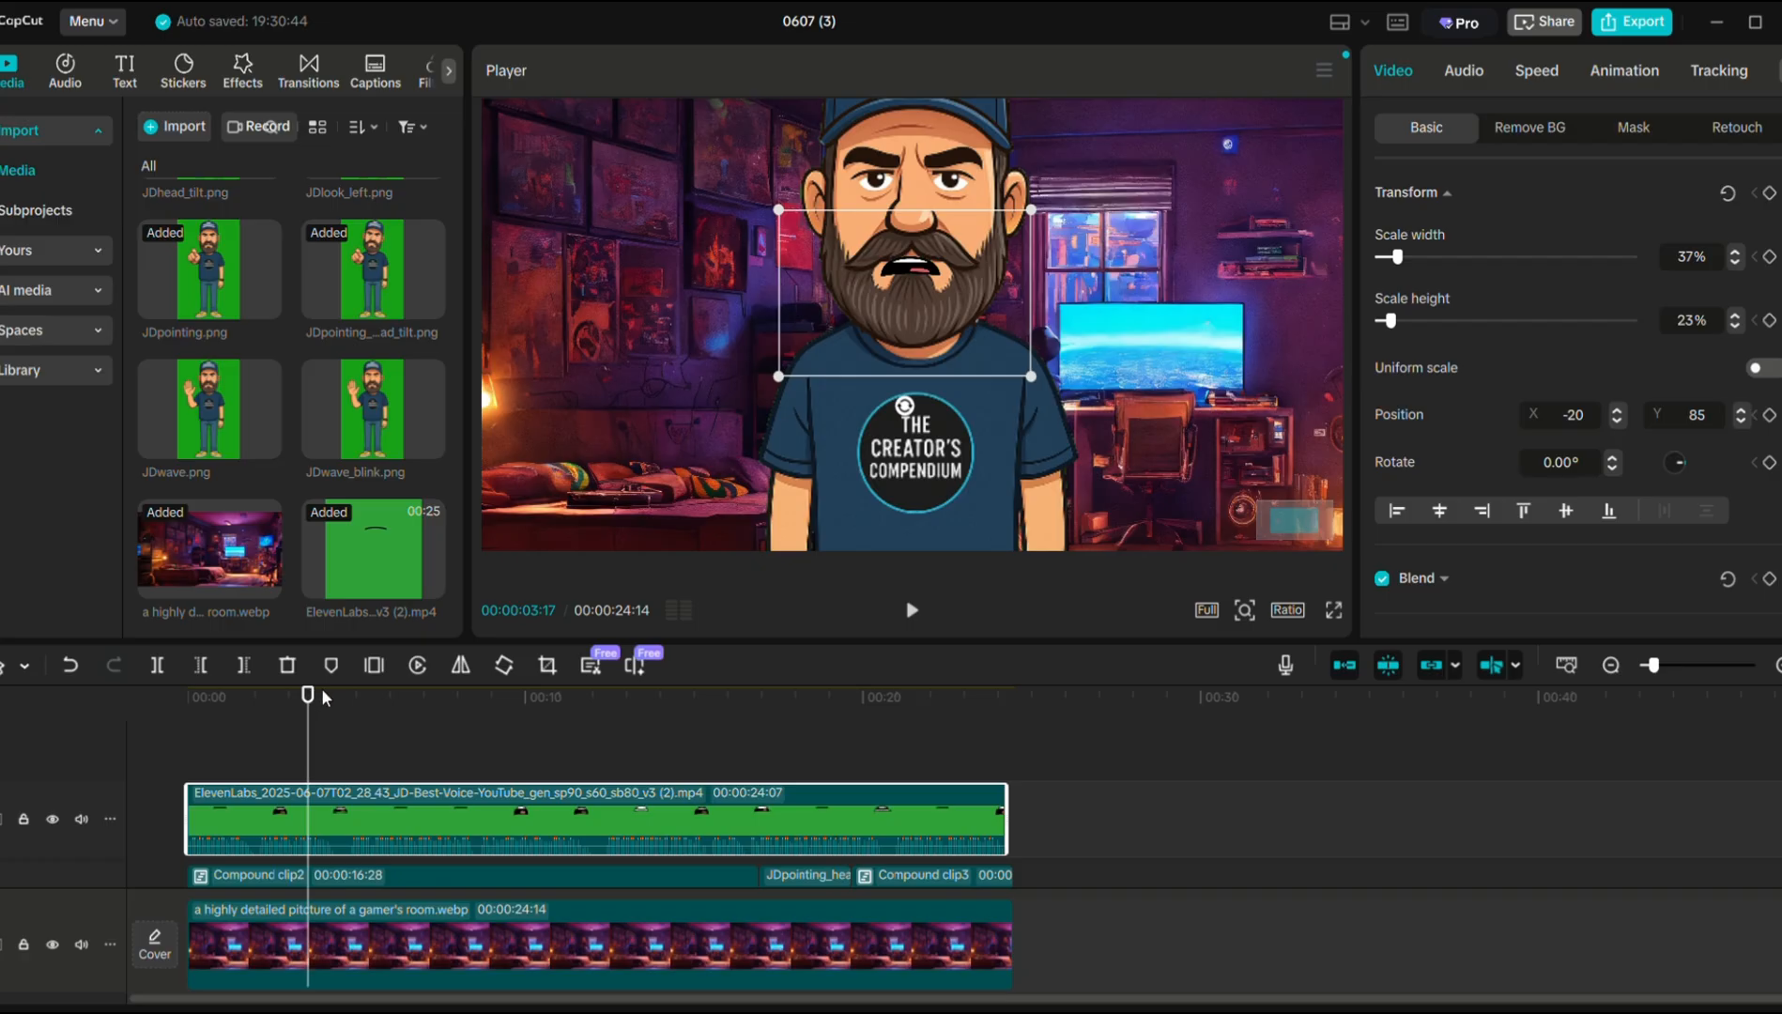
{"action": "left_click_drag", "start_coordinate": [320, 694], "coordinate": [430, 720]}
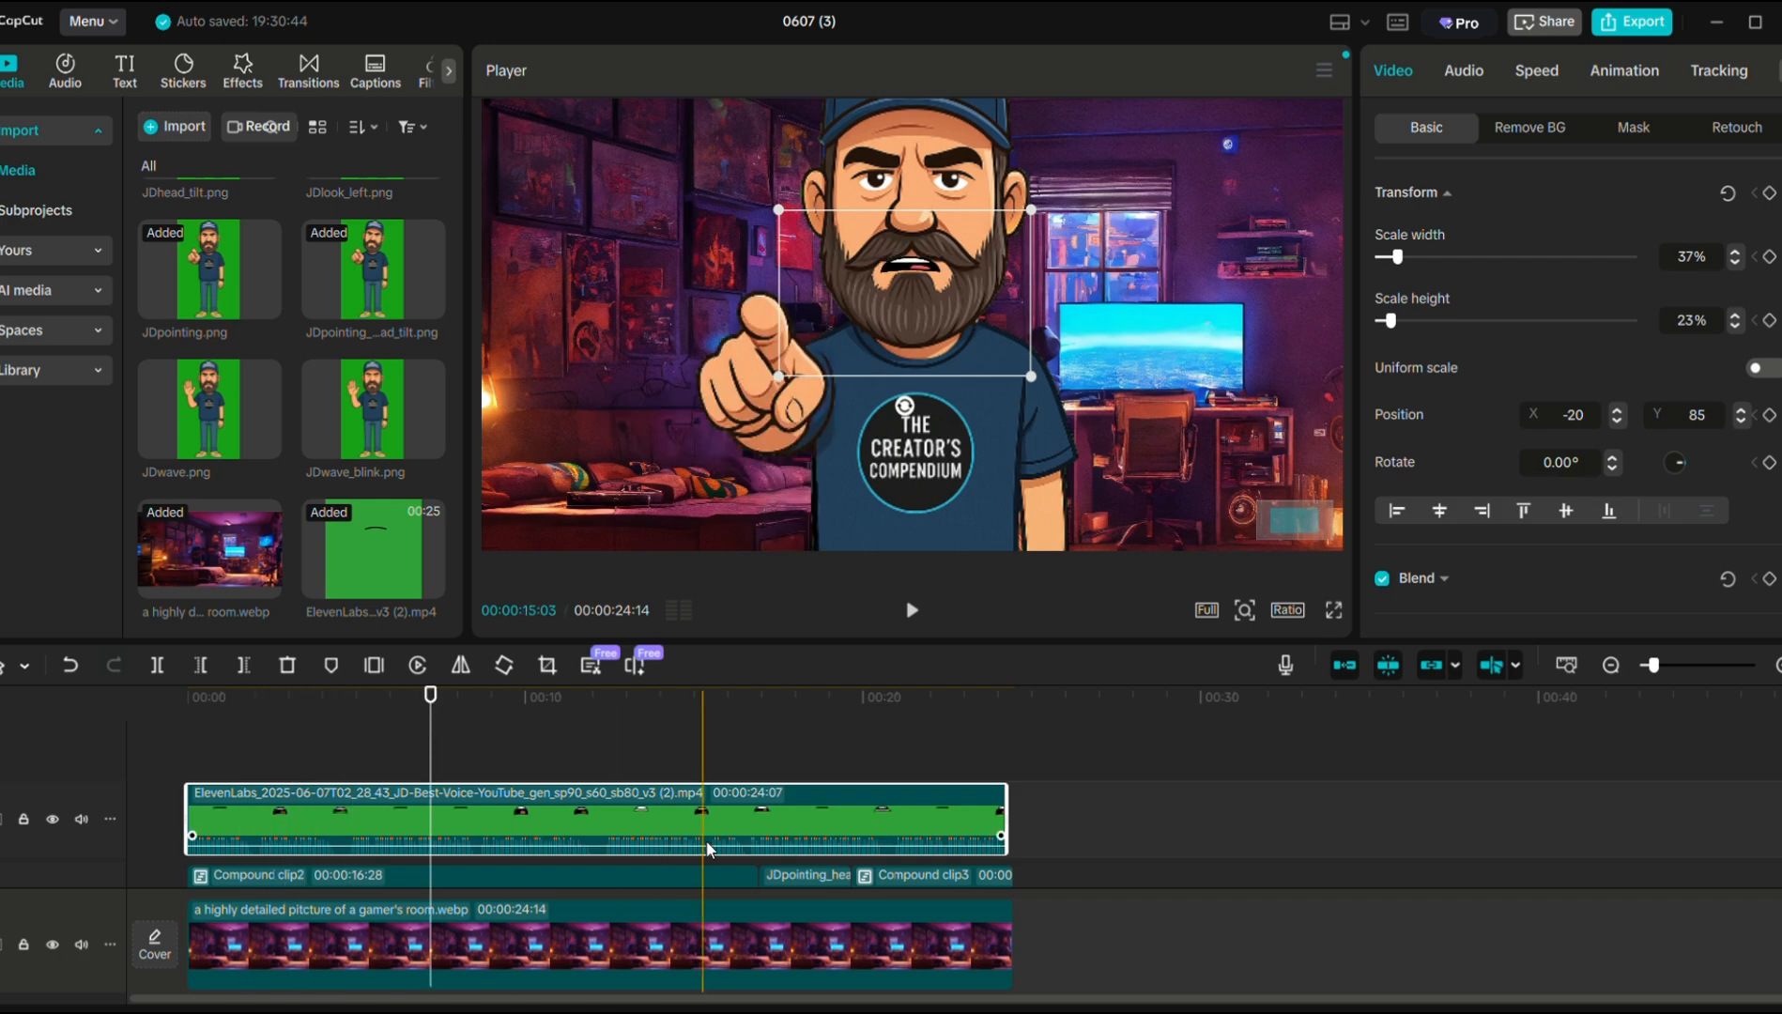
Split the mouth overlay clip at 16:28, where the pointing pose begins.
{"action": "scroll", "coordinate": [787, 852], "scroll_direction": "down", "scroll_amount": 1}
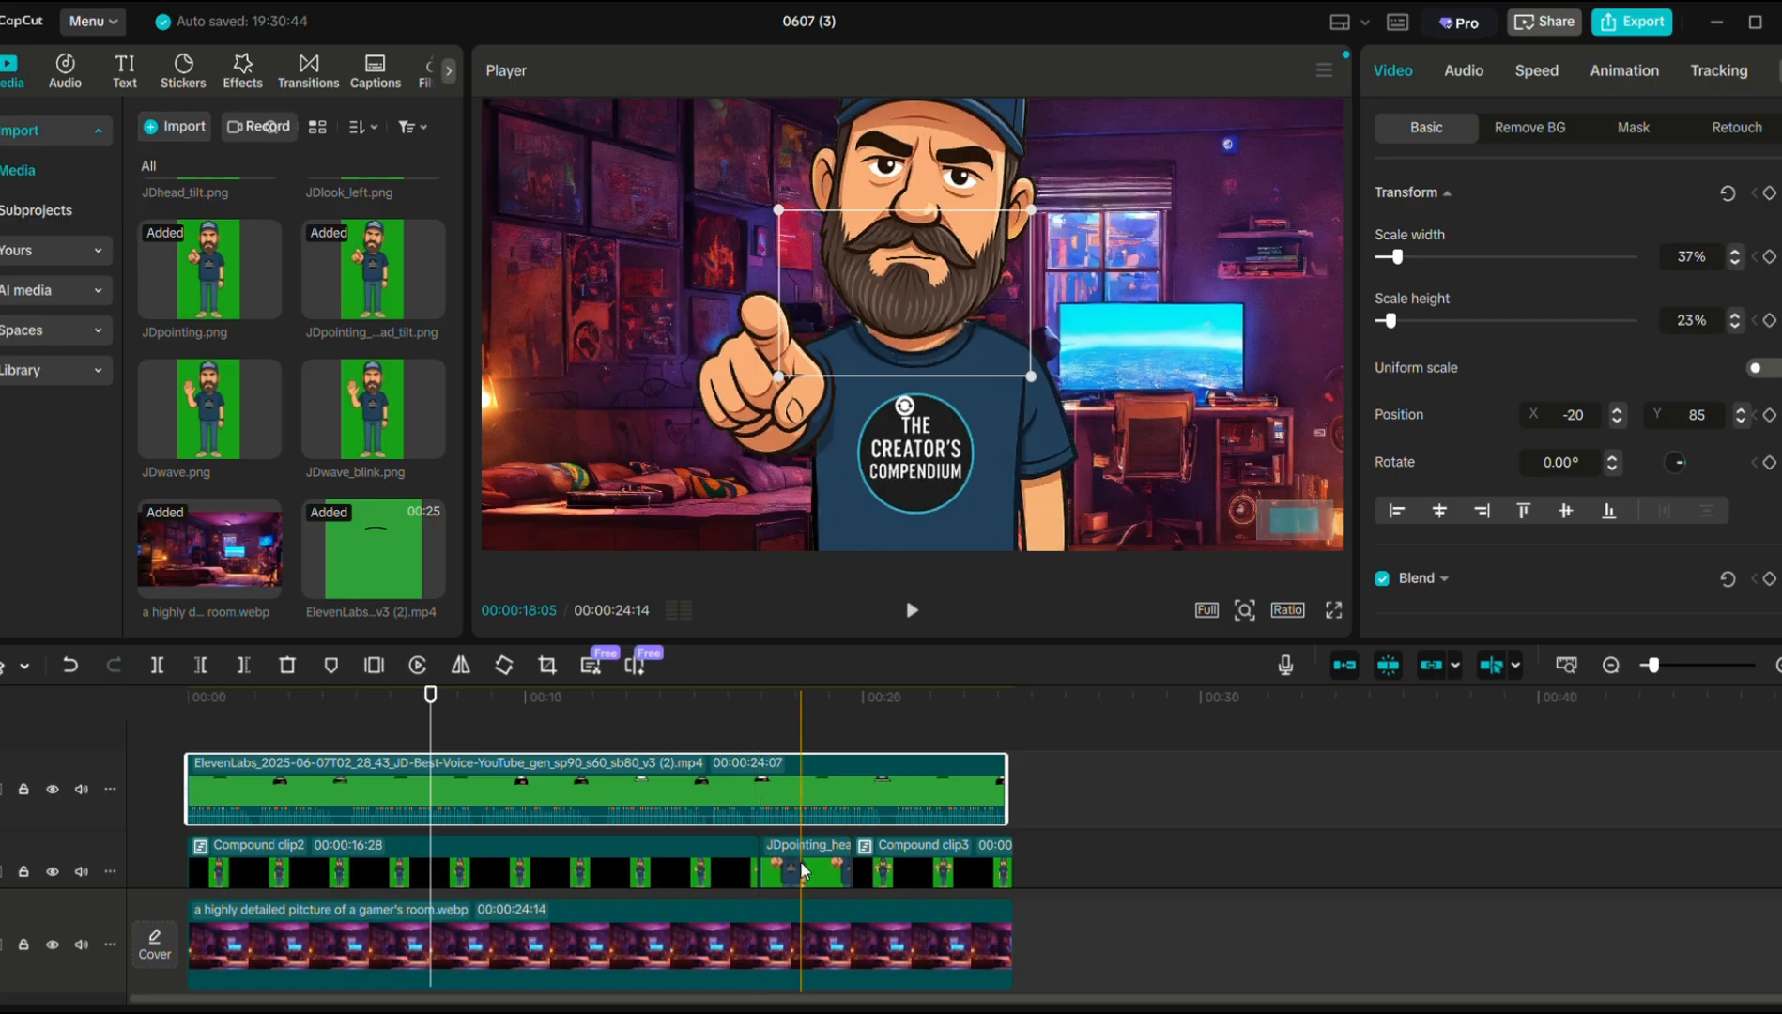
{"action": "left_click", "coordinate": [760, 738]}
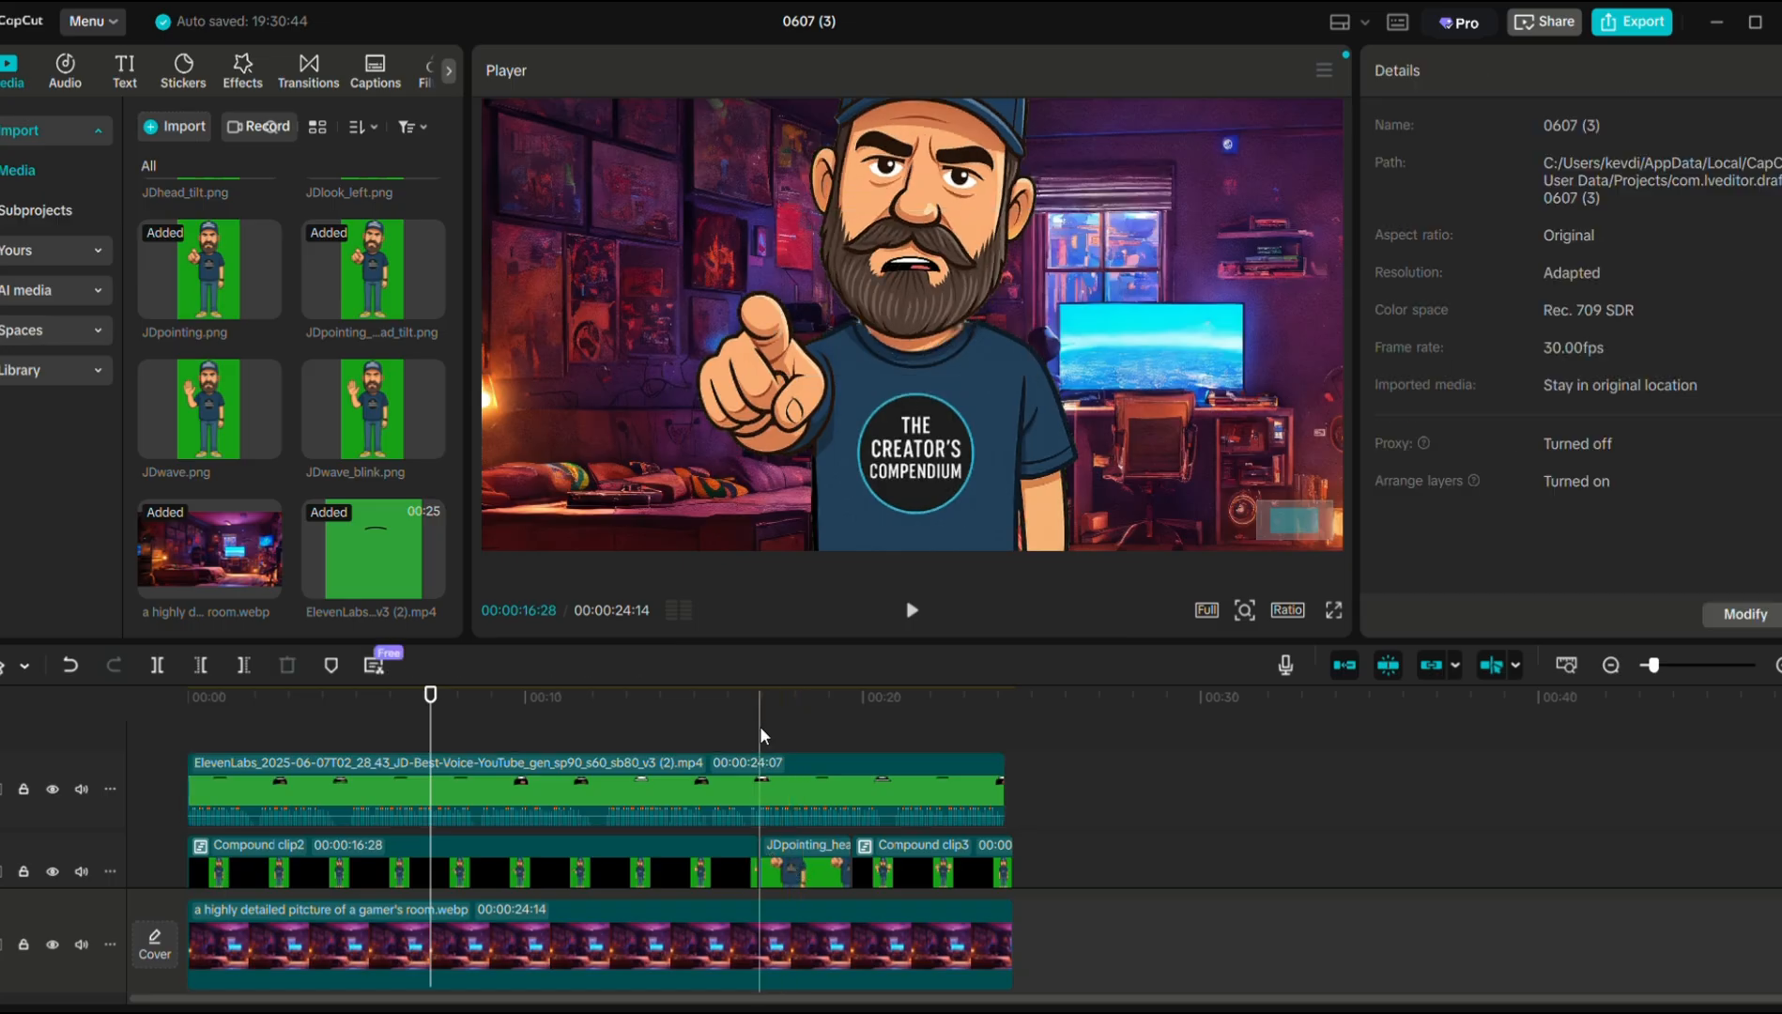
{"action": "left_click", "coordinate": [761, 730]}
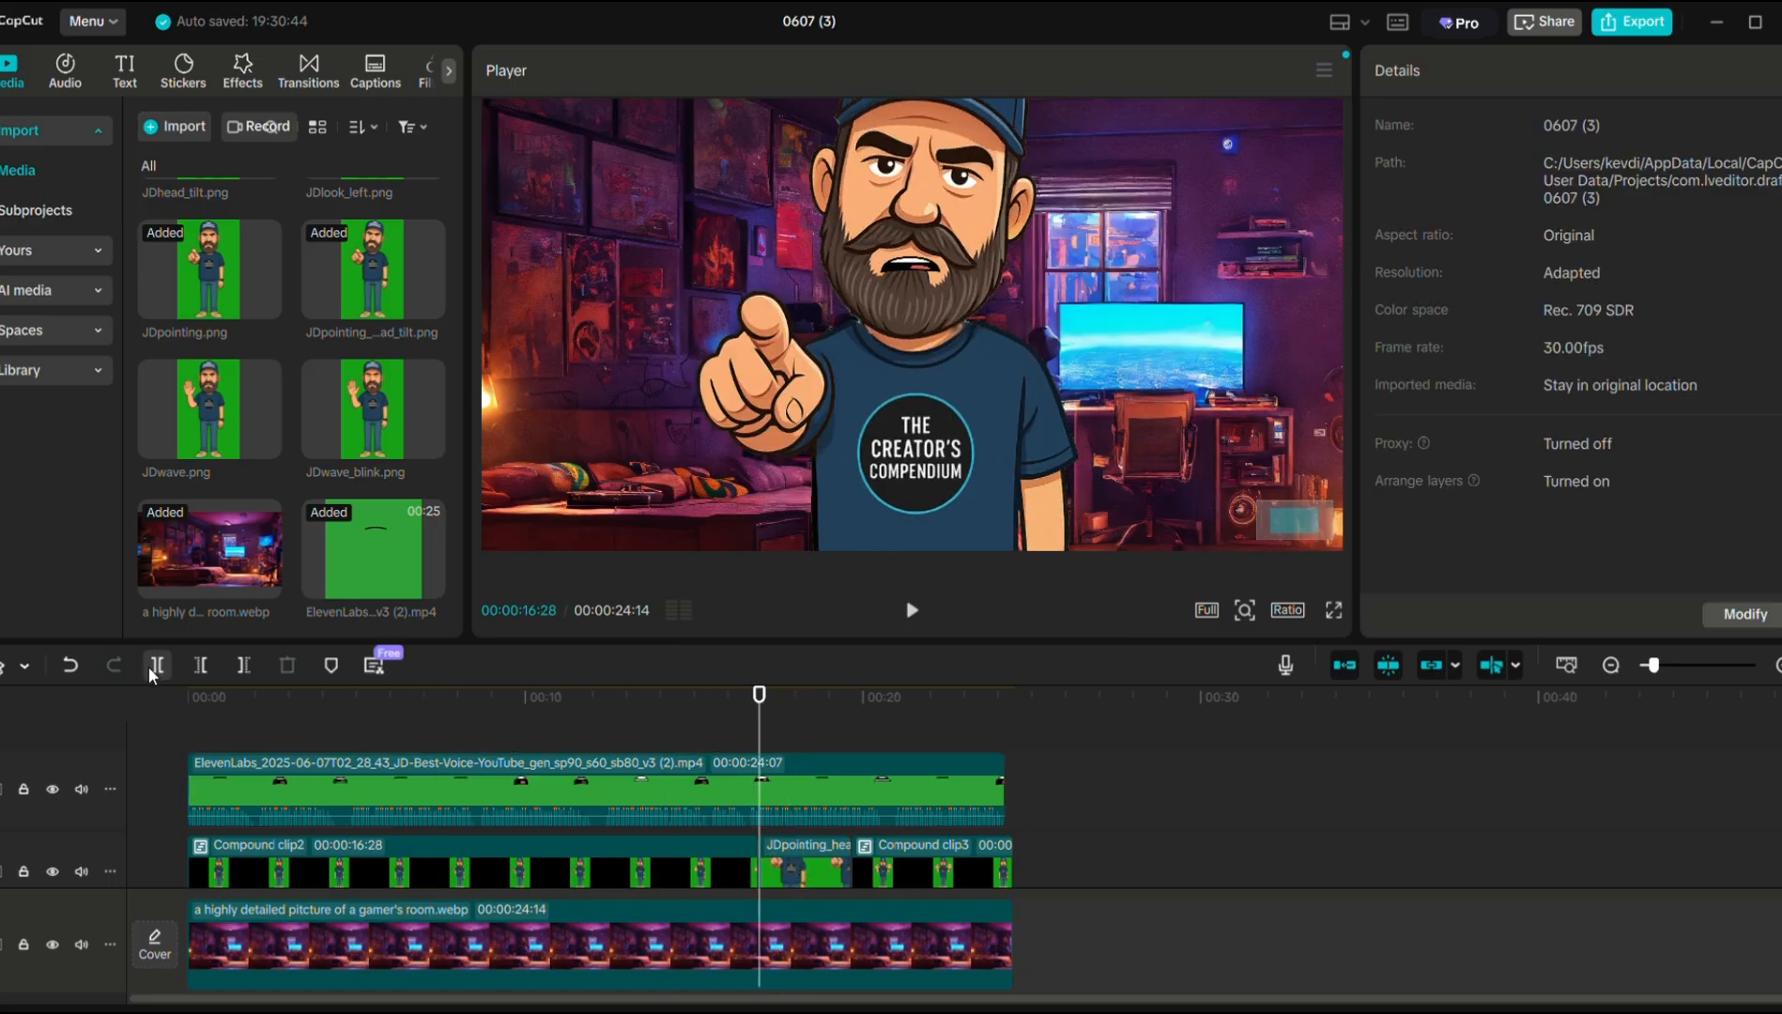
{"action": "left_click", "coordinate": [726, 769]}
{"action": "left_click", "coordinate": [813, 795]}
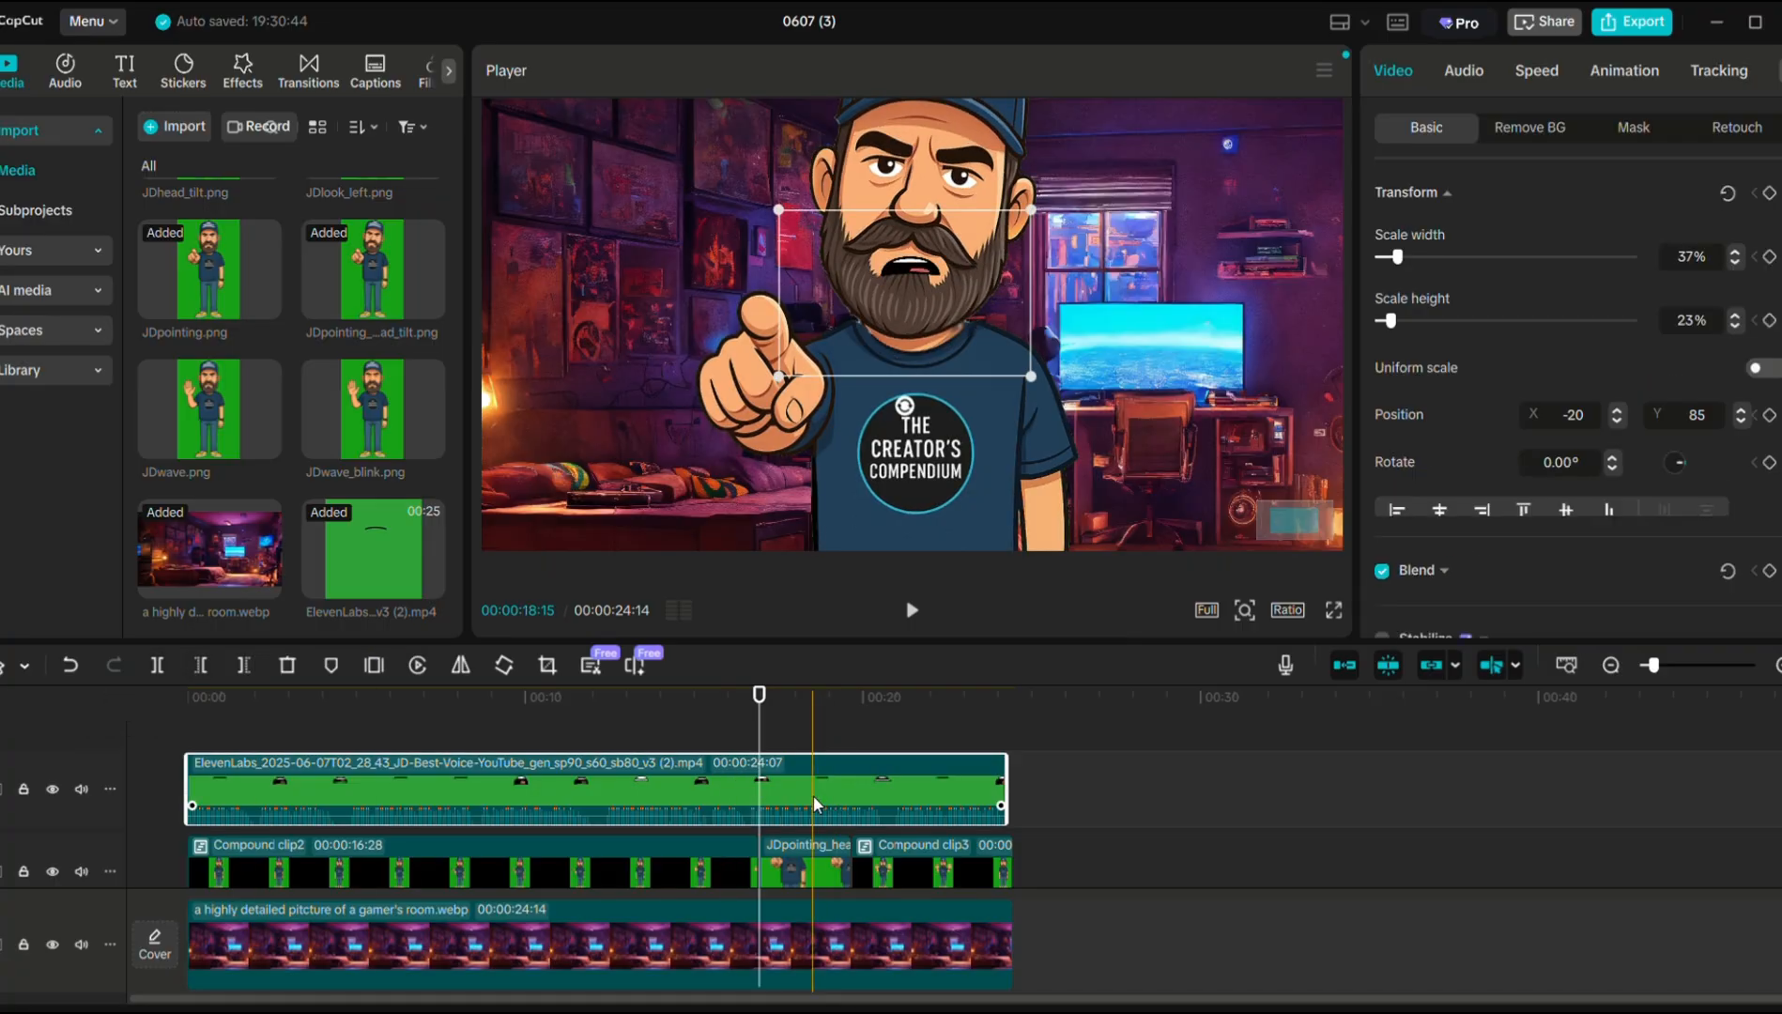
{"action": "left_click", "coordinate": [159, 667]}
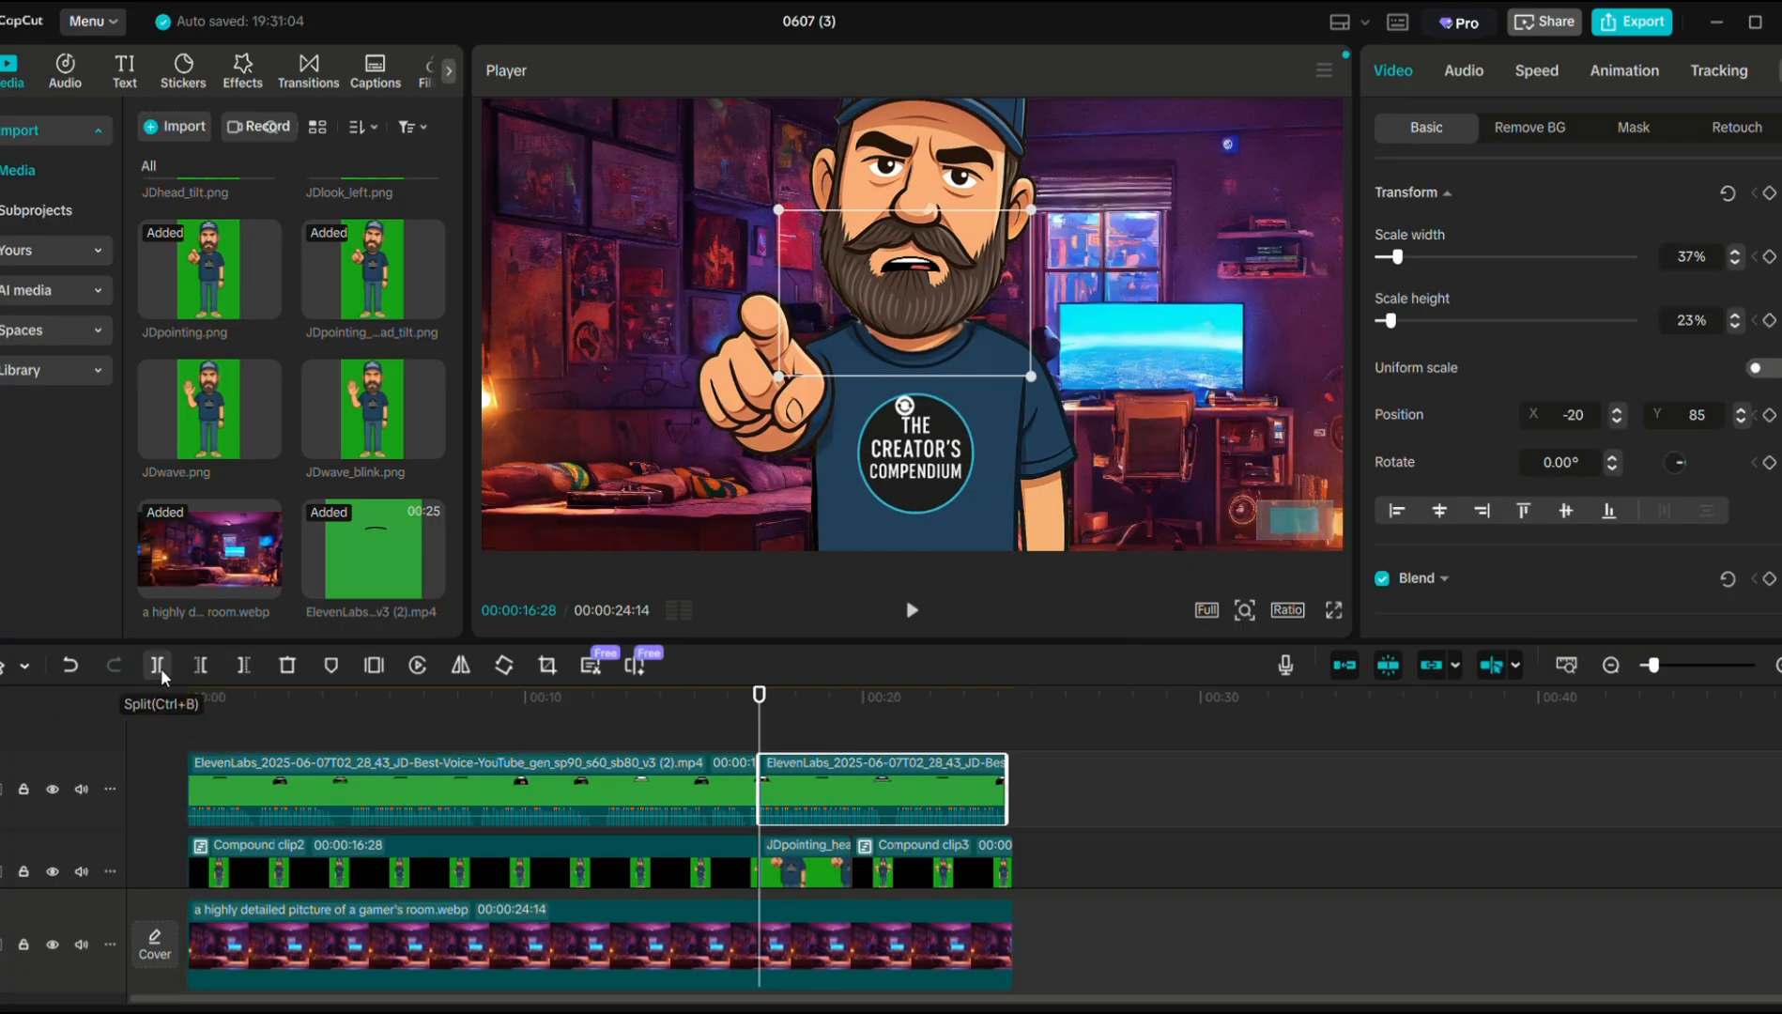
Split the background and mouth clip at 19:20, then select the middle mouth piece.
{"action": "left_click", "coordinate": [854, 742]}
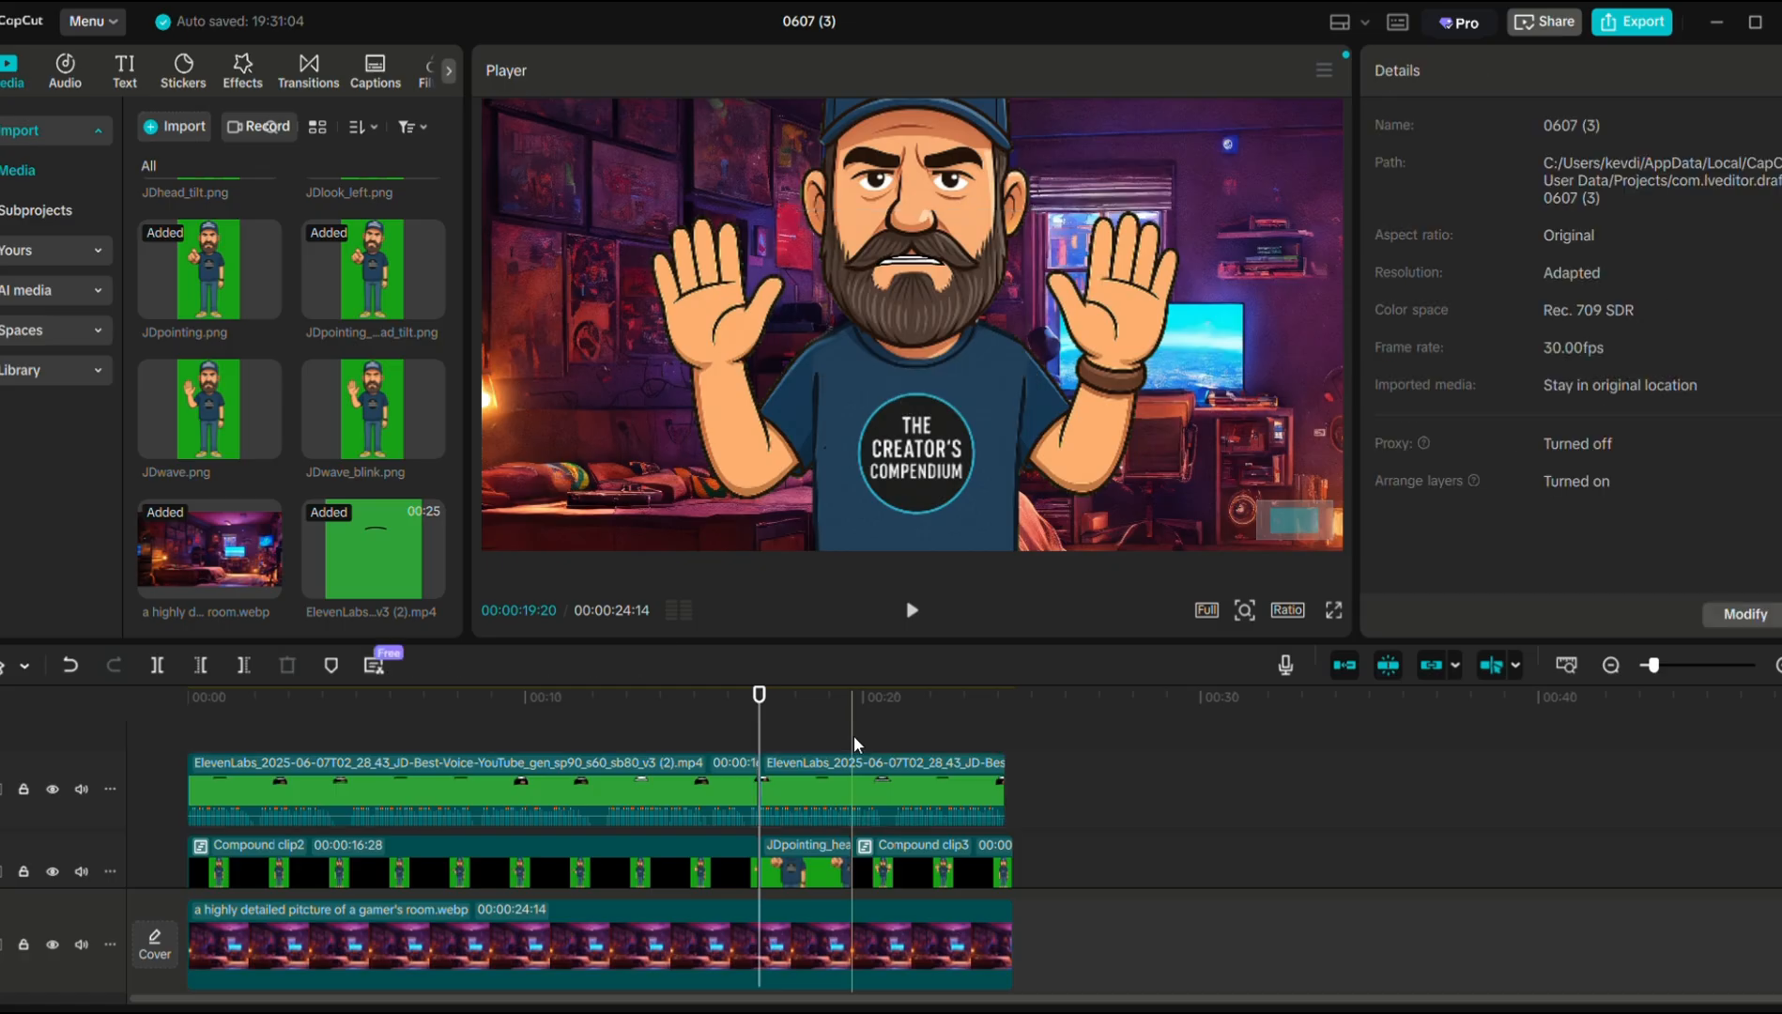
{"action": "left_click", "coordinate": [152, 666]}
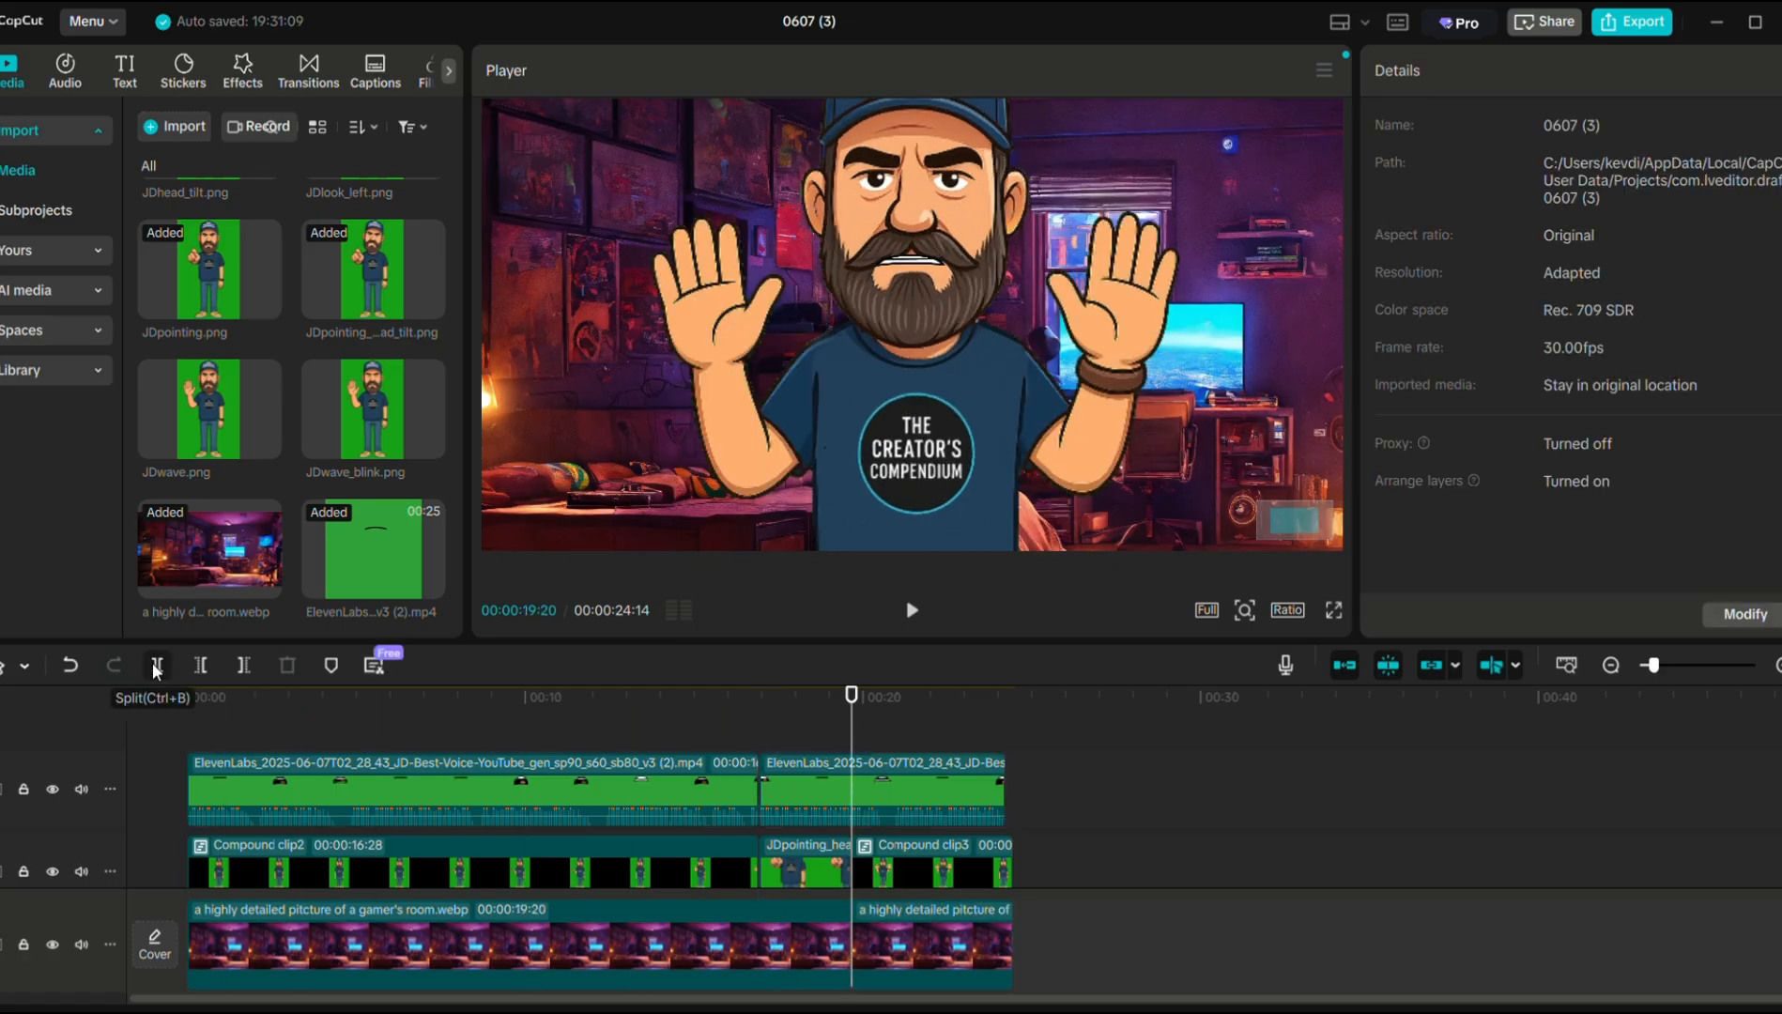
{"action": "left_click", "coordinate": [807, 796]}
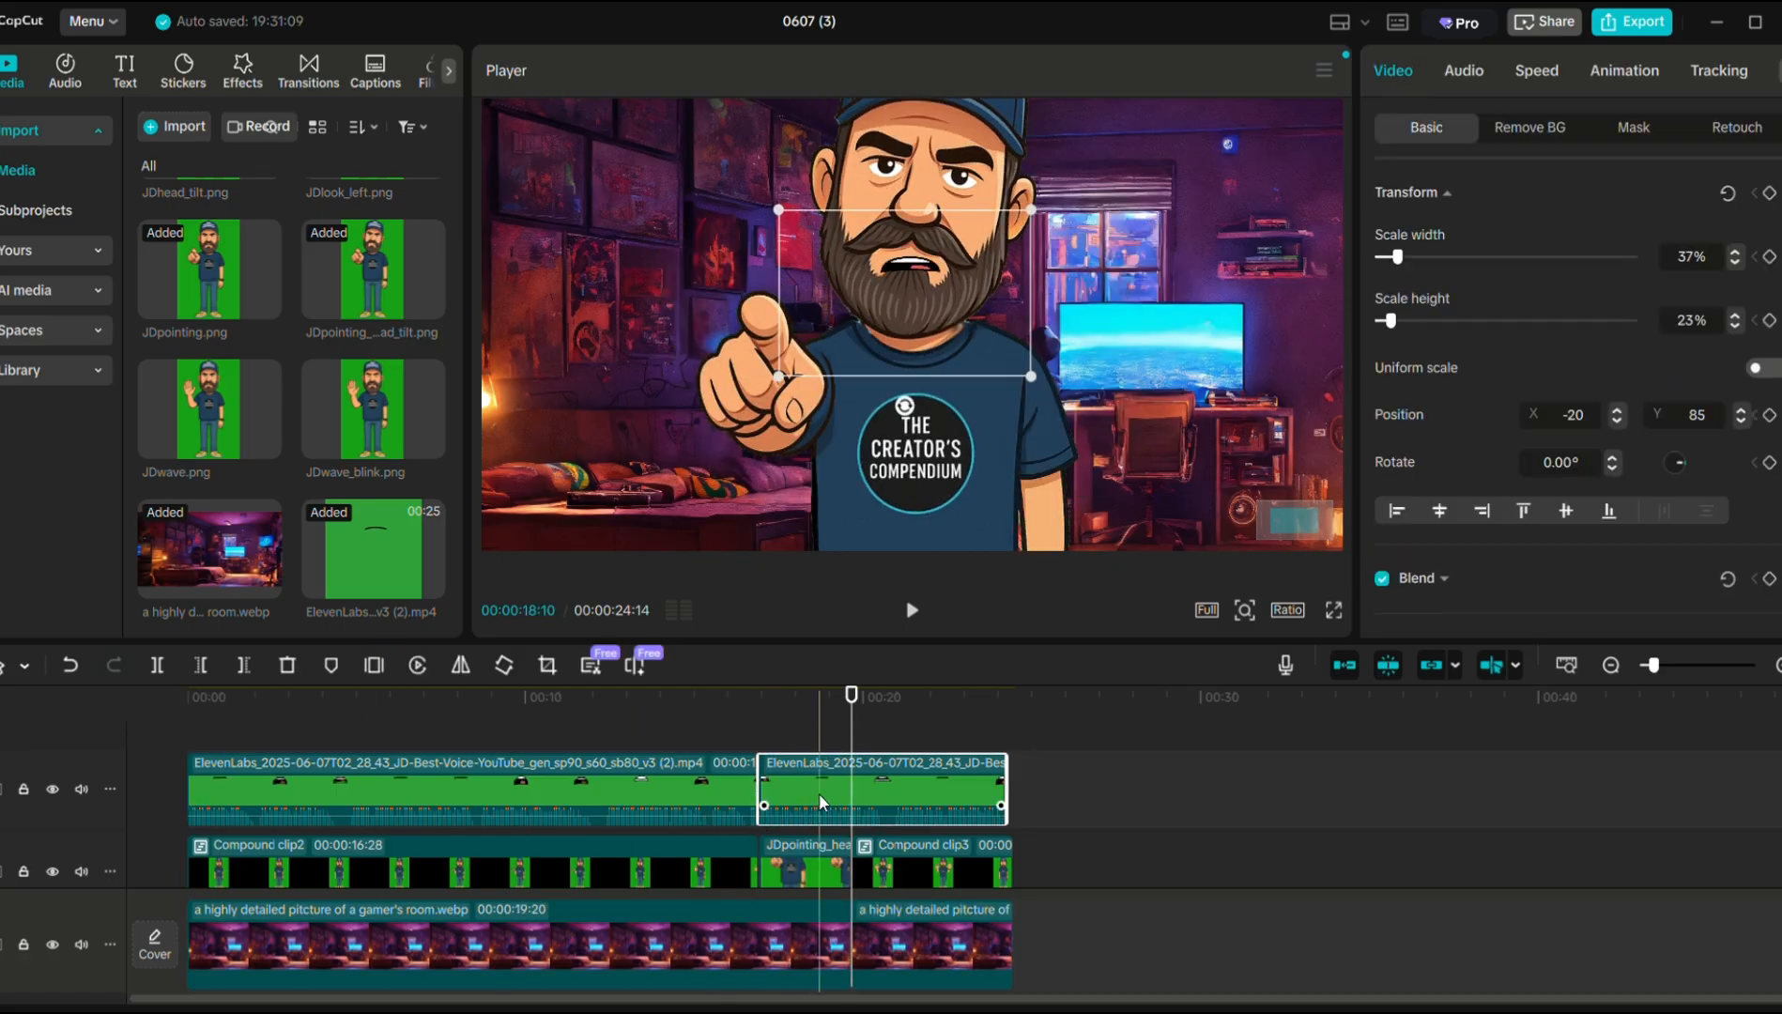
{"action": "left_click", "coordinate": [165, 666]}
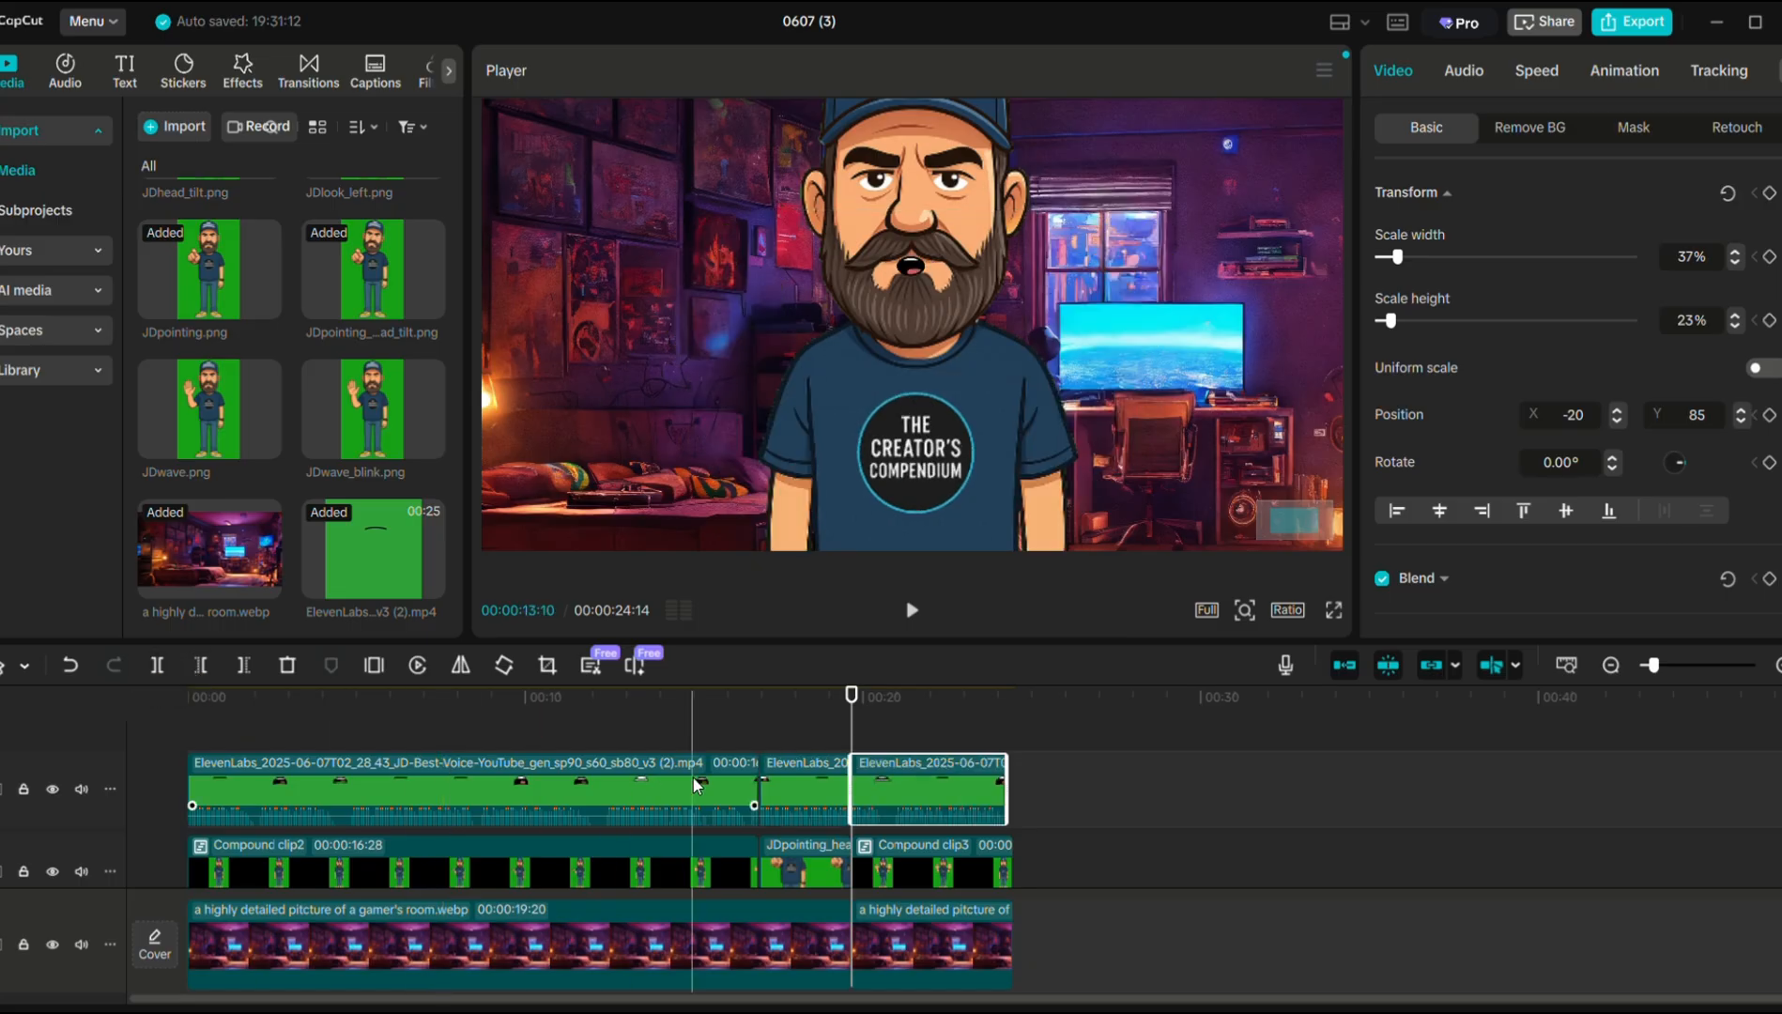
{"action": "left_click", "coordinate": [801, 781]}
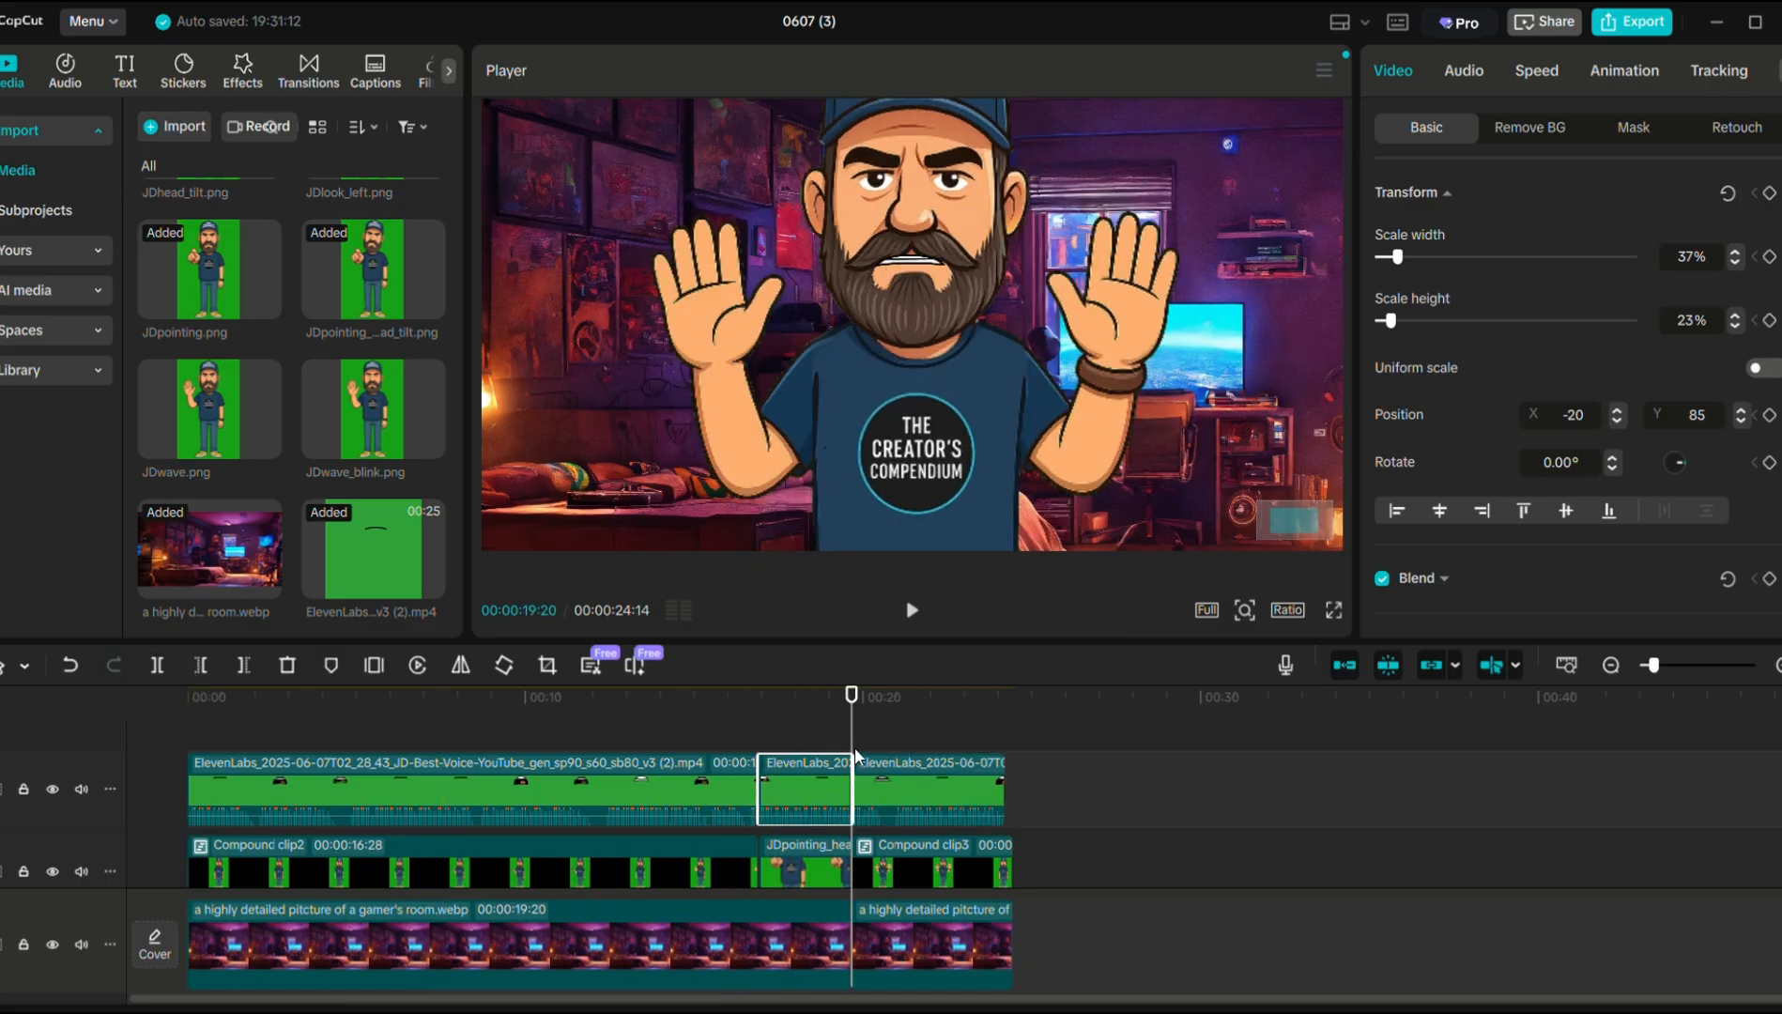
{"action": "left_click", "coordinate": [817, 706]}
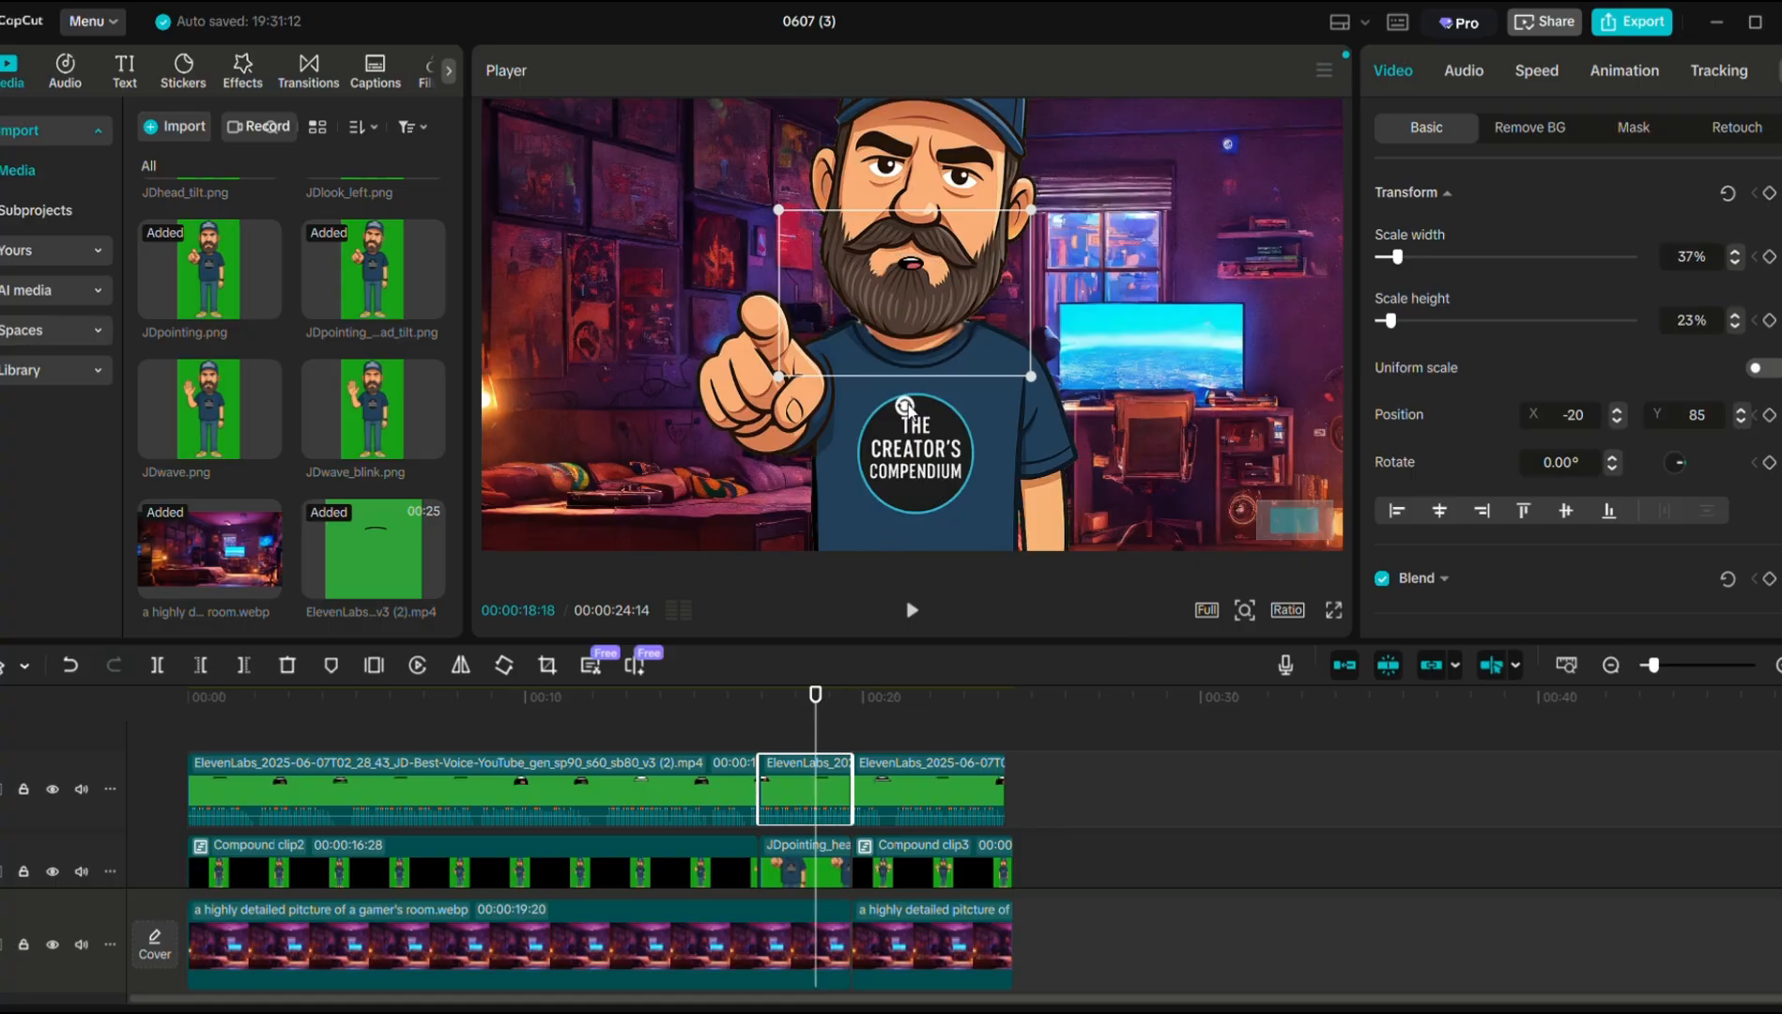
Rotate the middle mouth piece to about 8.87° and move it to X -34, Y 108.
{"action": "left_click_drag", "start_coordinate": [908, 406], "coordinate": [882, 403]}
{"action": "left_click_drag", "start_coordinate": [925, 324], "coordinate": [920, 314]}
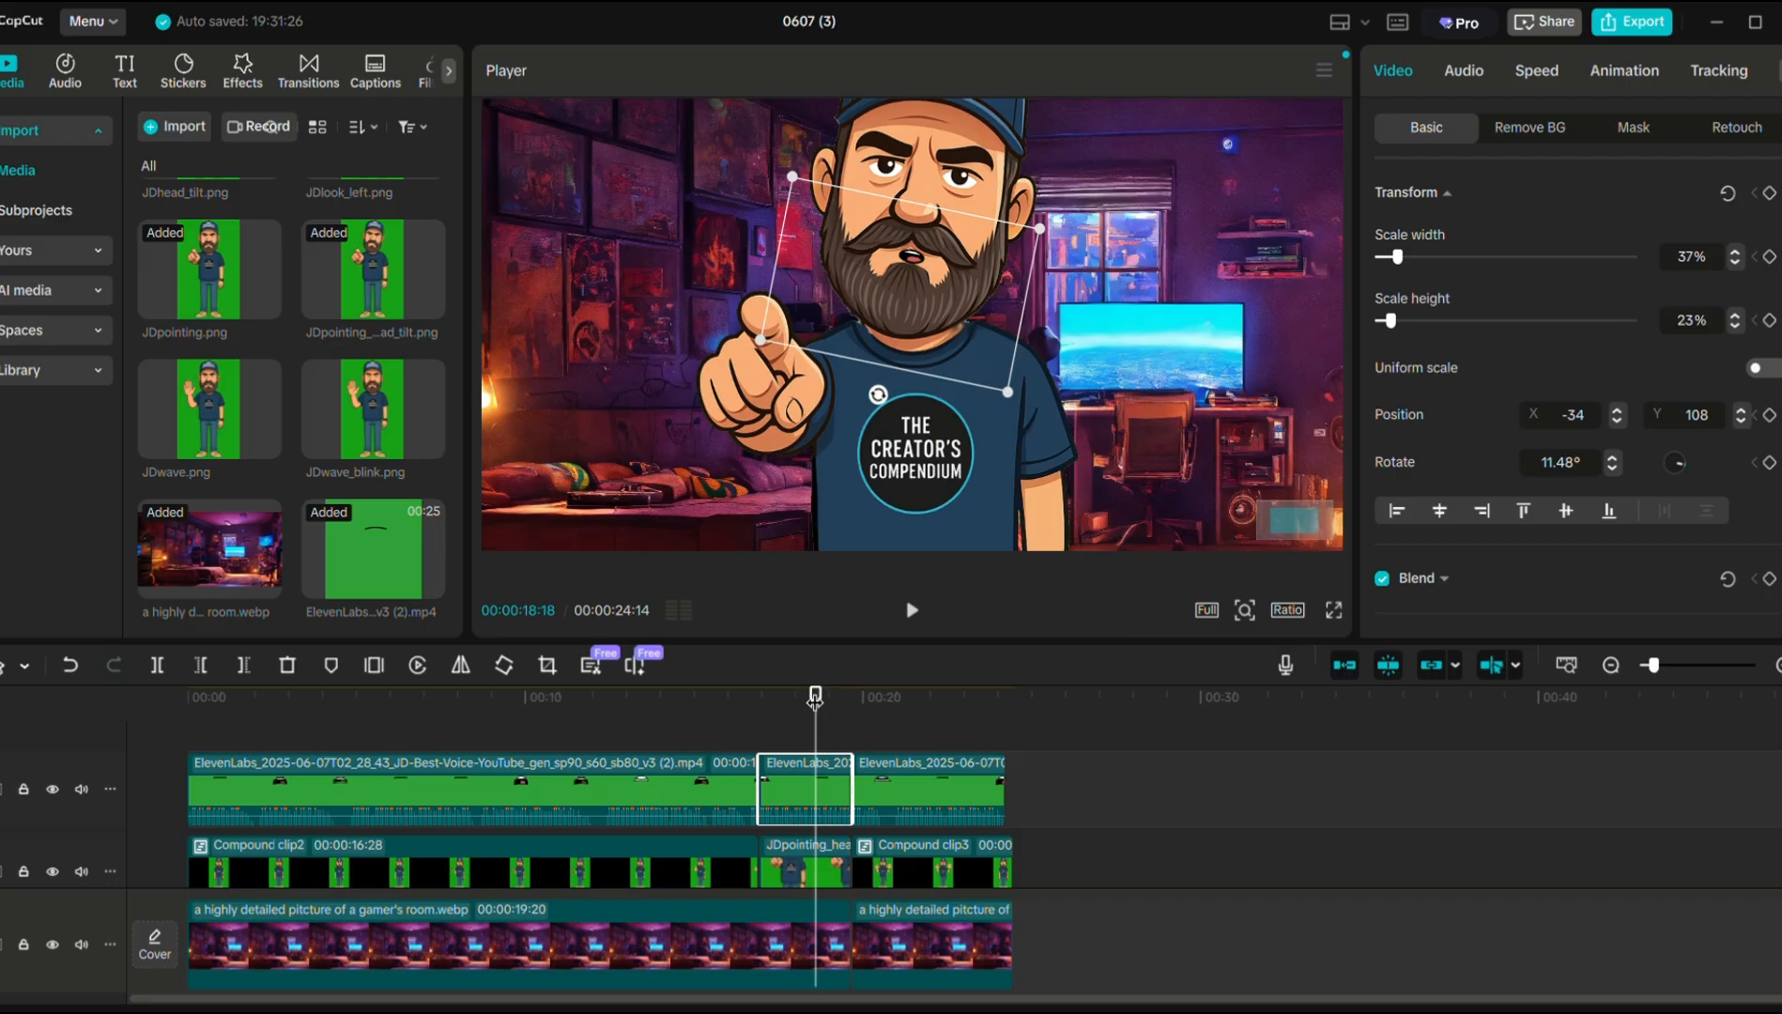
{"action": "left_click_drag", "start_coordinate": [815, 695], "coordinate": [798, 695]}
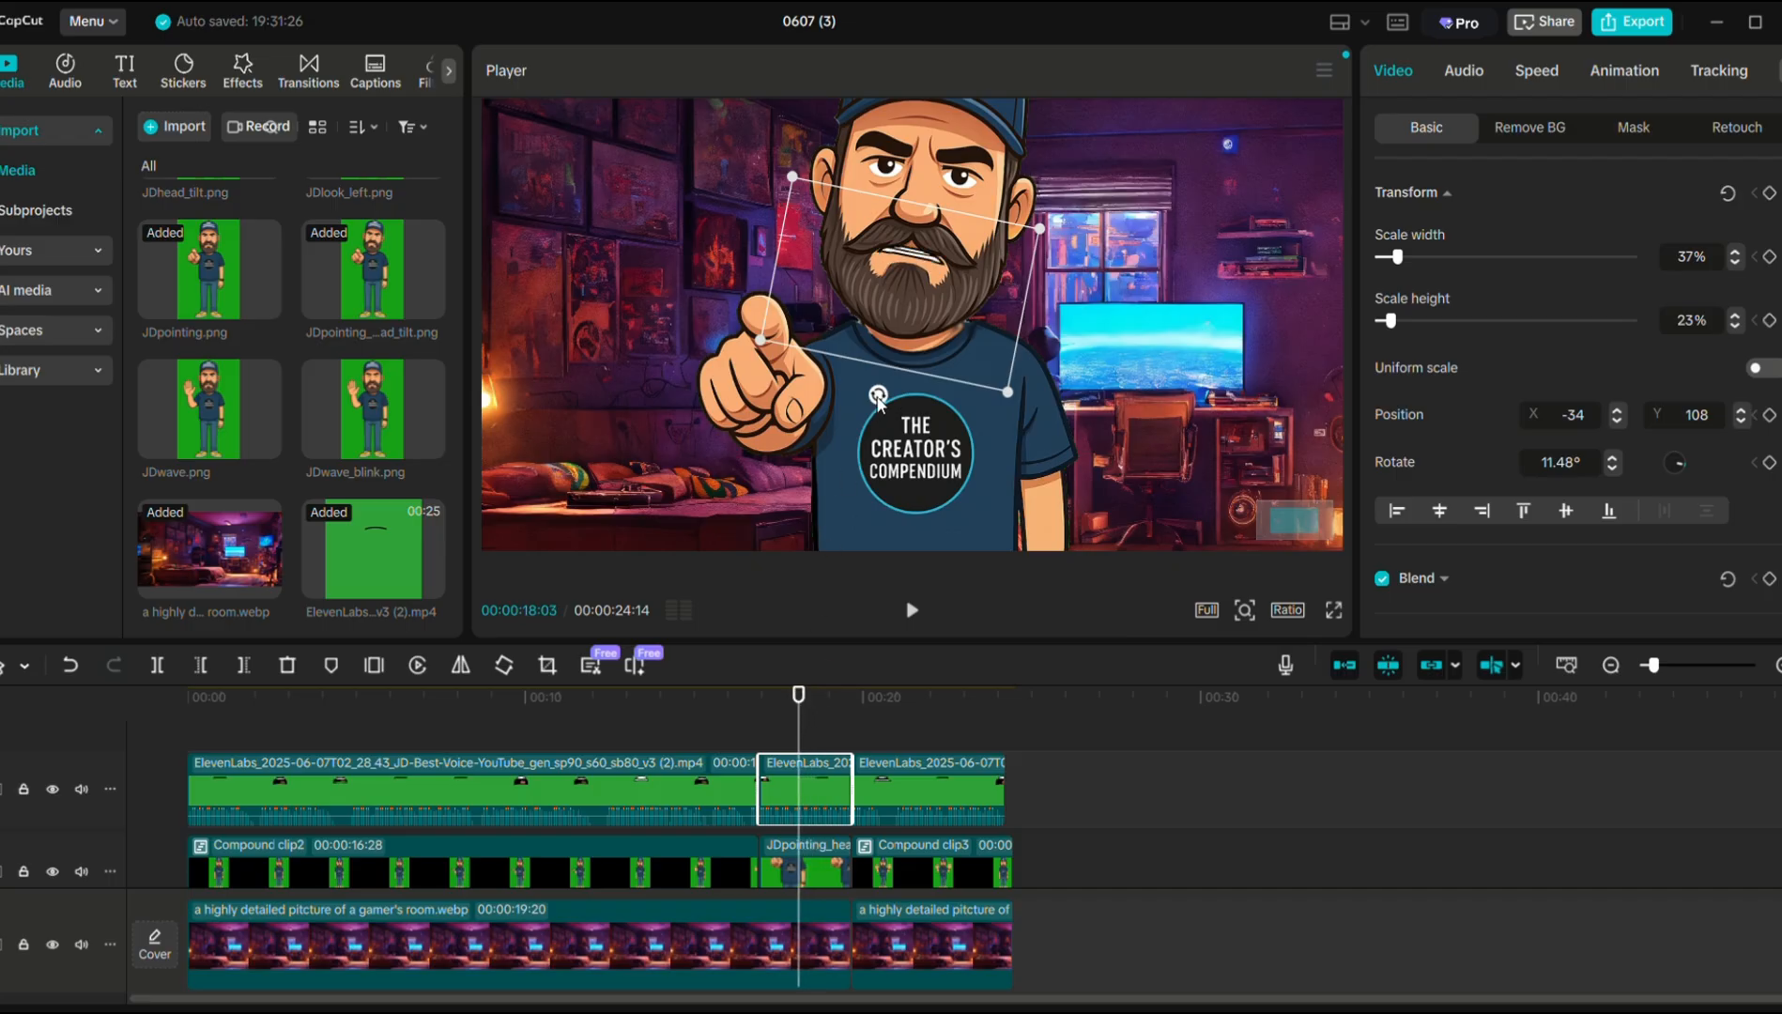
{"action": "left_click_drag", "start_coordinate": [878, 398], "coordinate": [883, 398]}
{"action": "left_click_drag", "start_coordinate": [799, 702], "coordinate": [882, 710]}
{"action": "left_click", "coordinate": [547, 699]}
Trim the last background piece to end with the voice clip at 24:07 and preview full screen.
{"action": "left_click", "coordinate": [340, 702]}
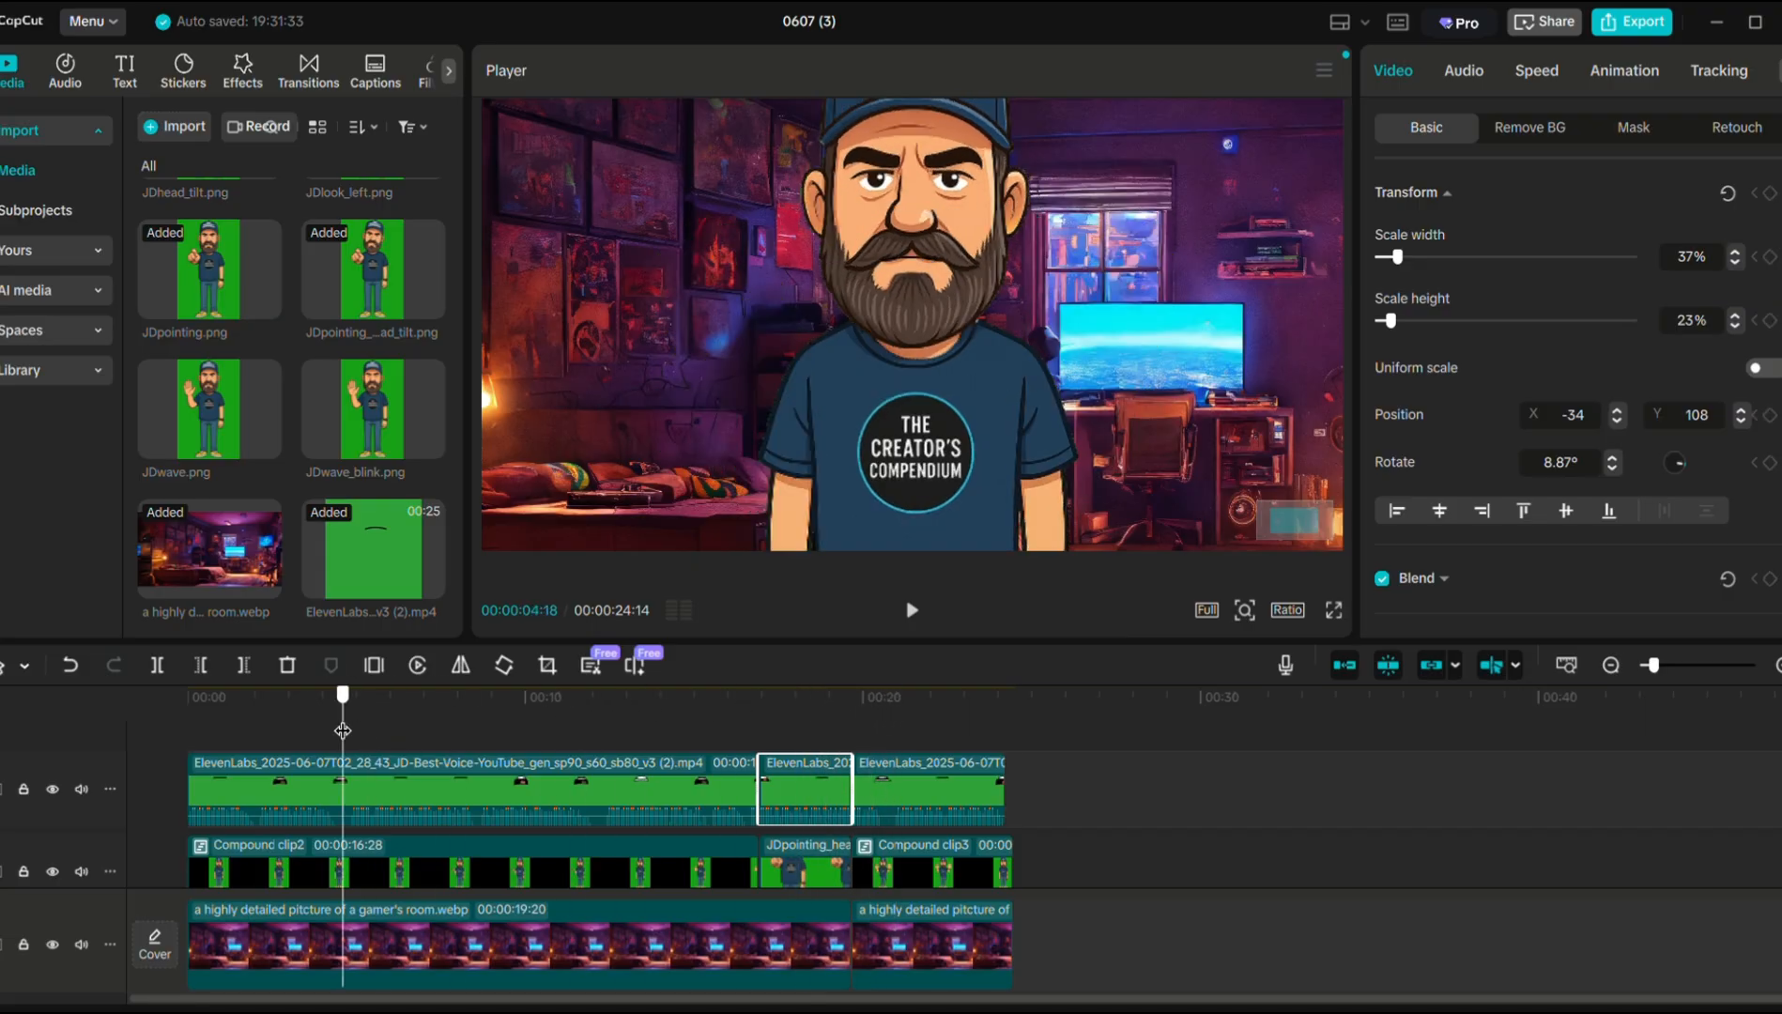
{"action": "left_click_drag", "start_coordinate": [327, 697], "coordinate": [59, 710]}
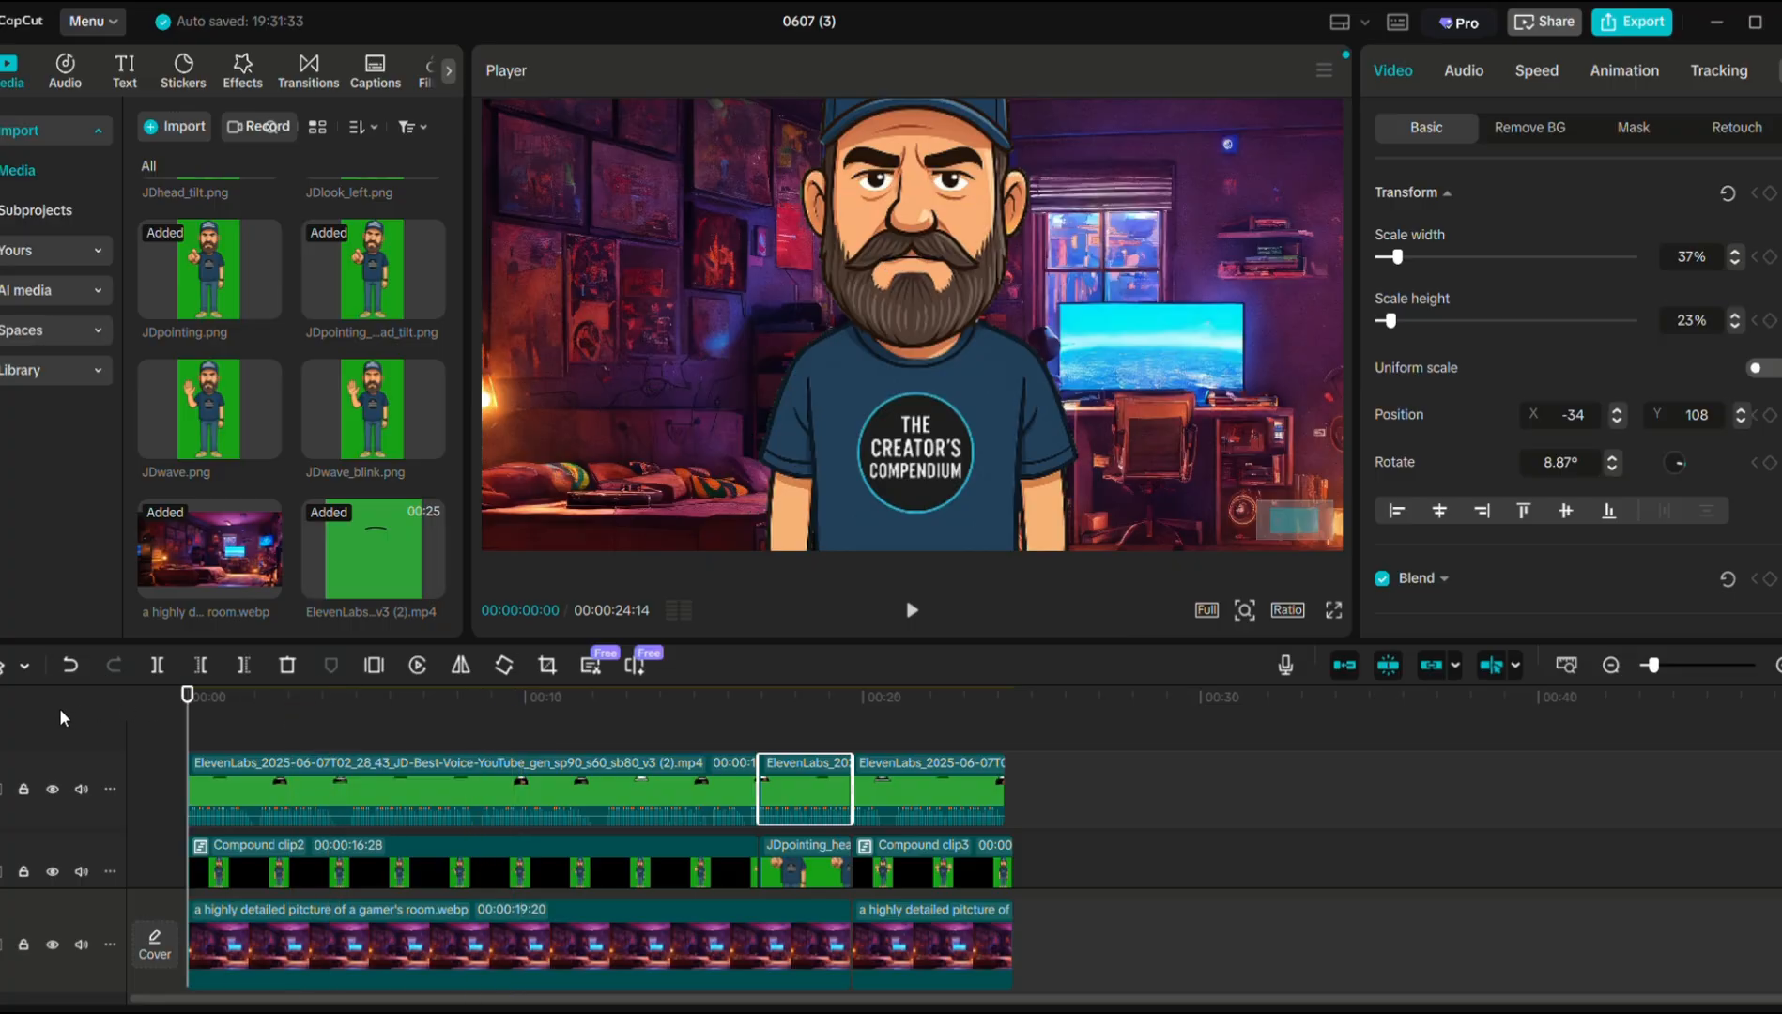
{"action": "left_click", "coordinate": [1001, 856]}
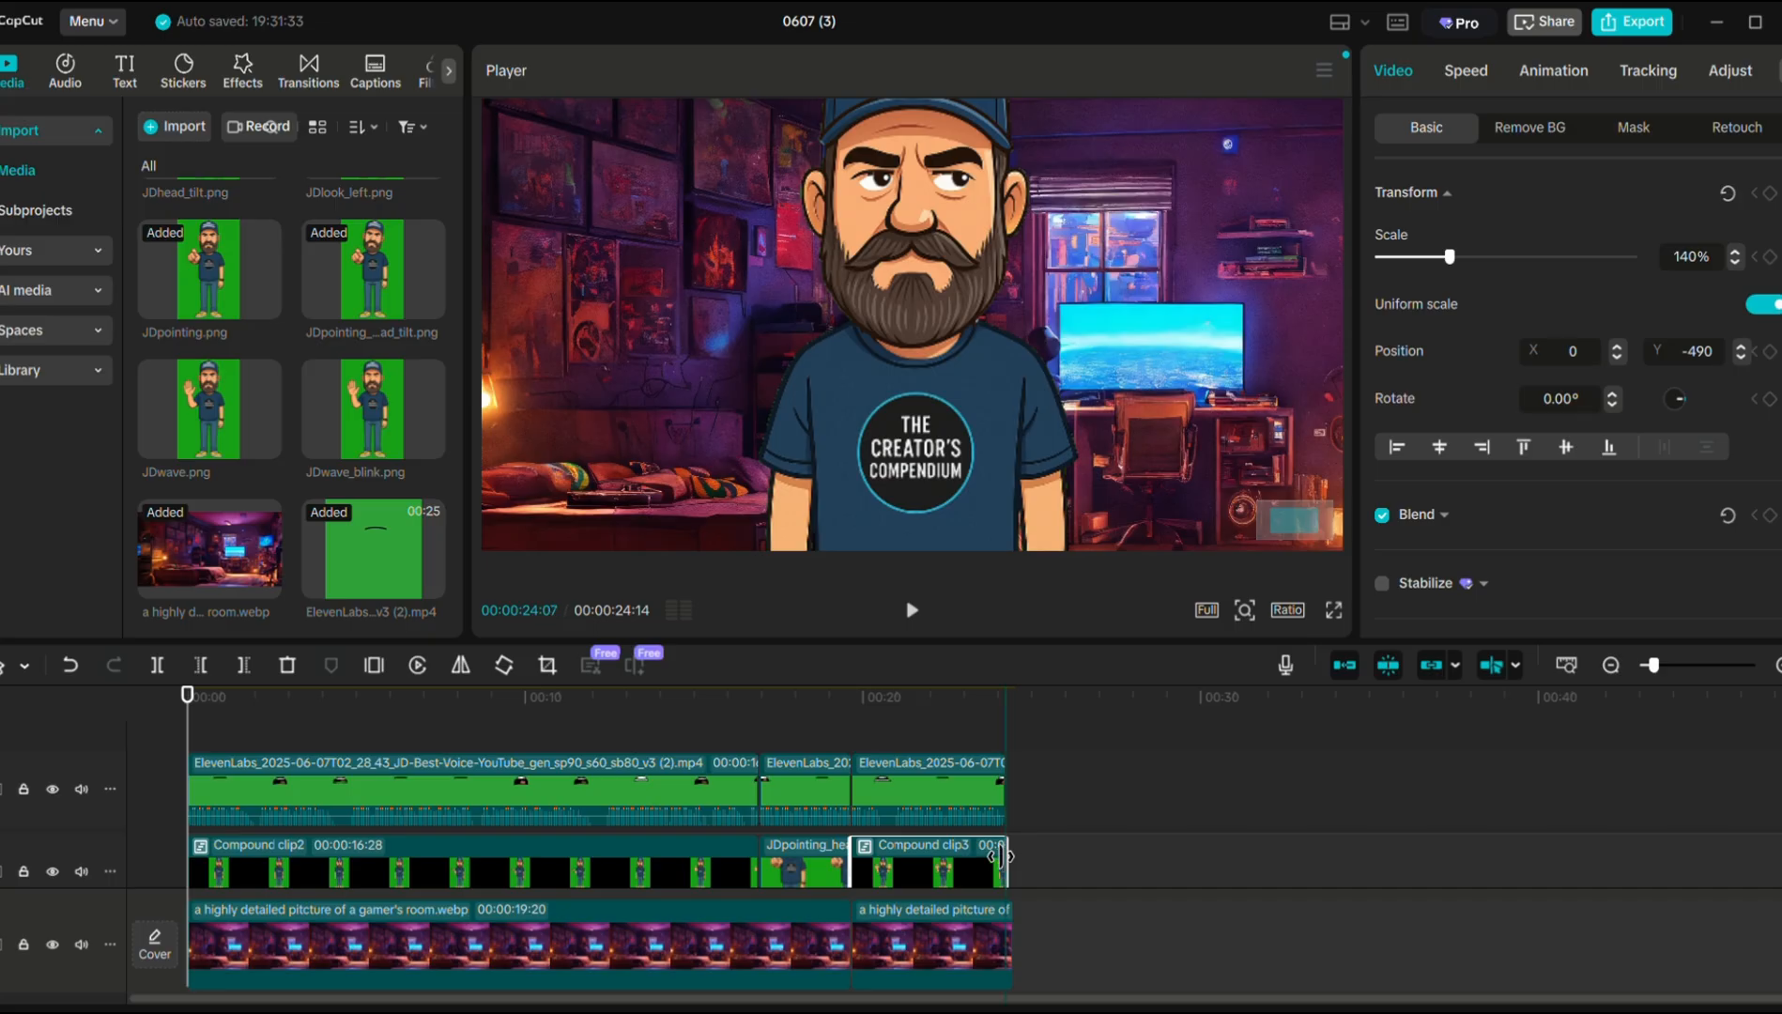
{"action": "left_click", "coordinate": [1012, 931]}
{"action": "left_click_drag", "start_coordinate": [1012, 931], "coordinate": [1006, 932]}
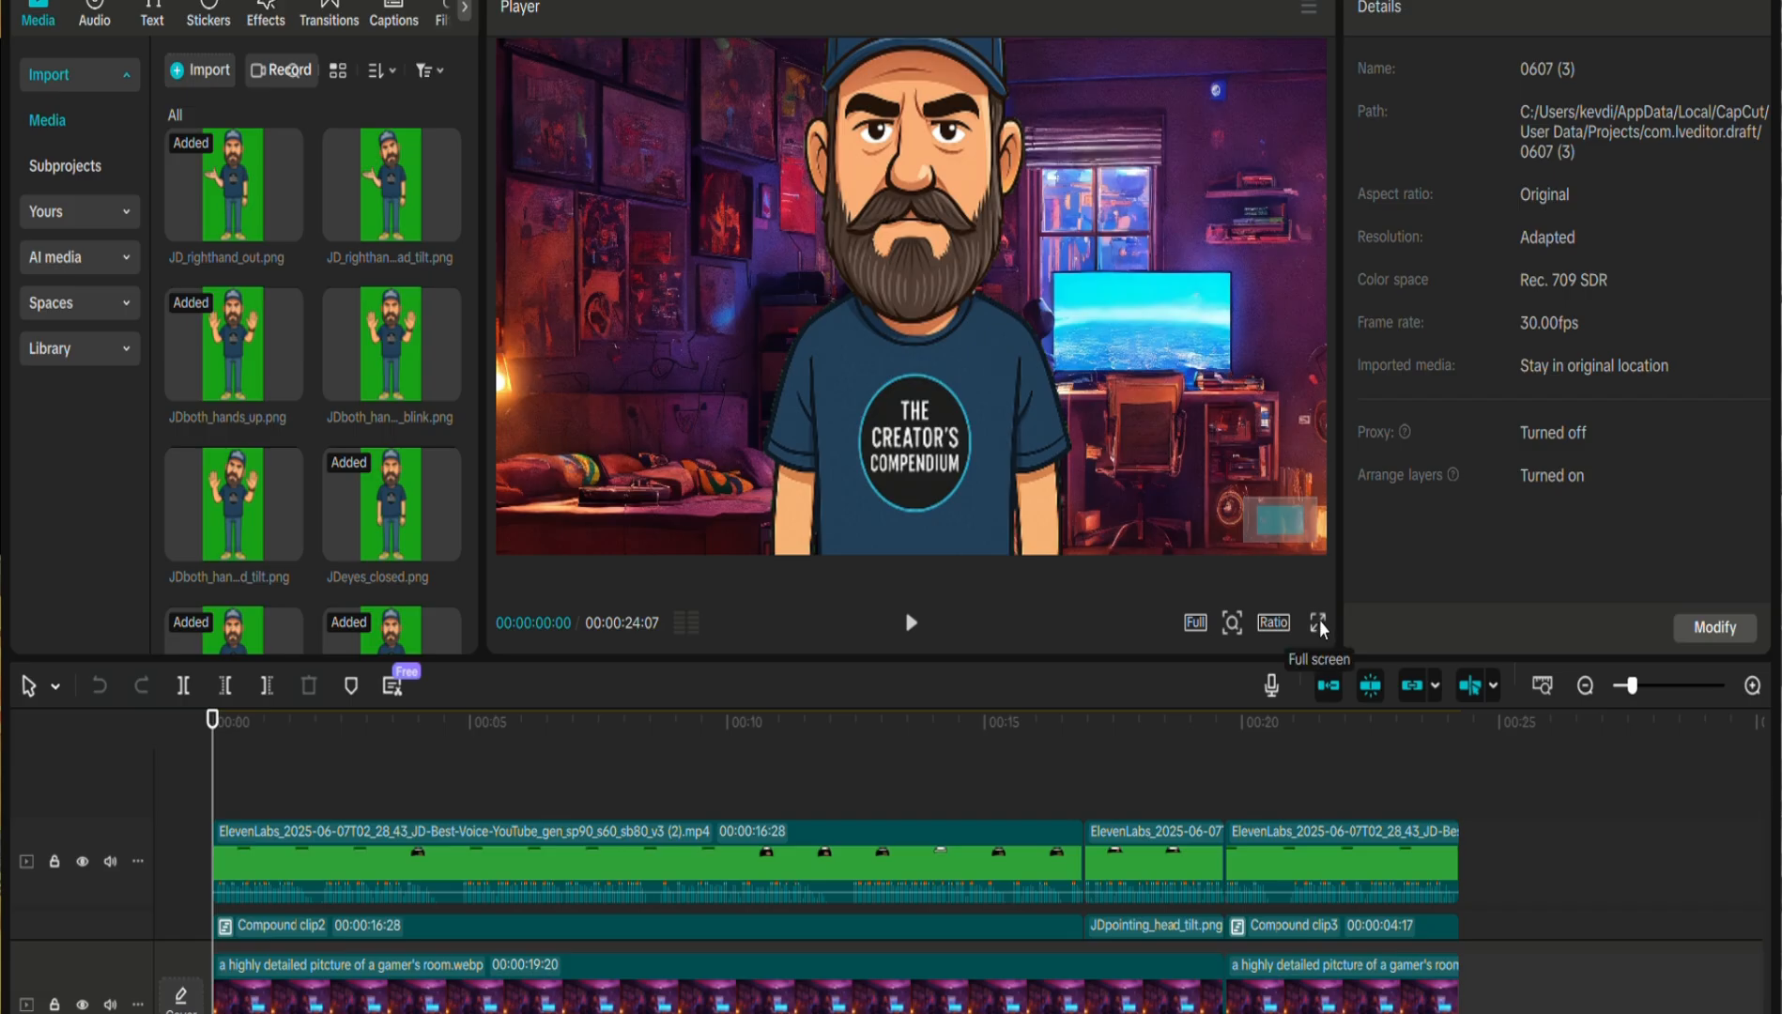
{"action": "left_click", "coordinate": [1318, 623]}
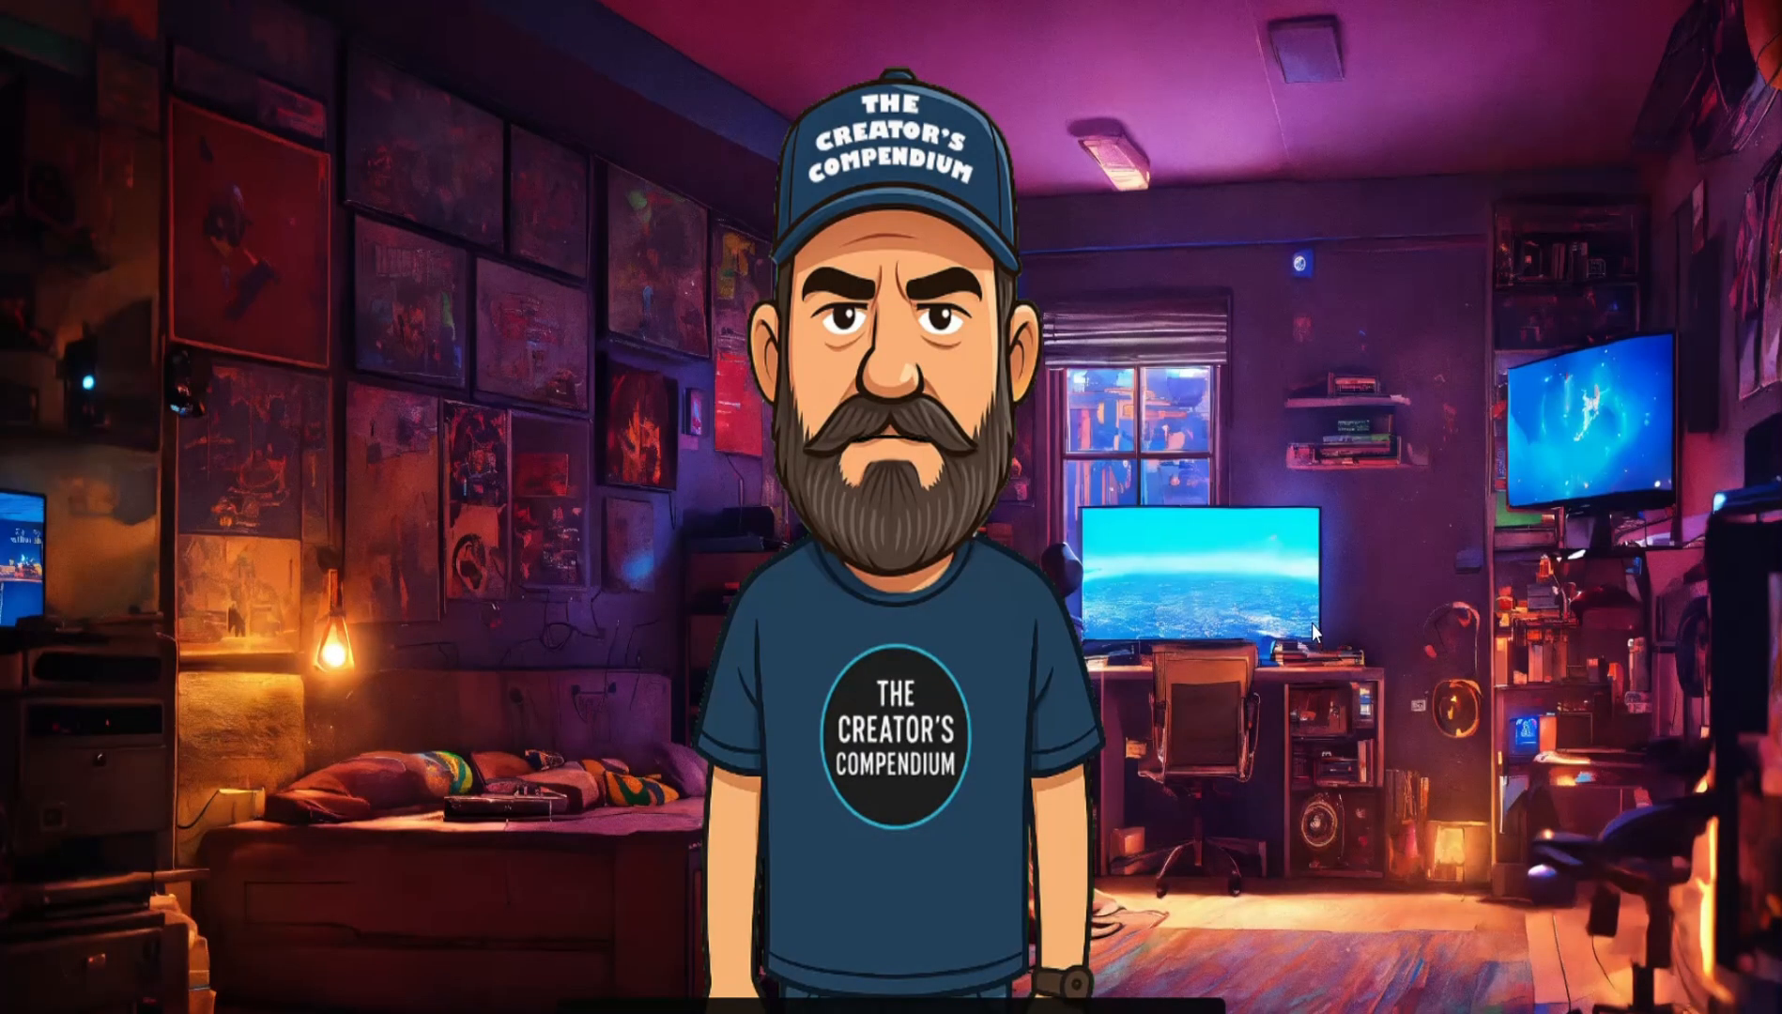